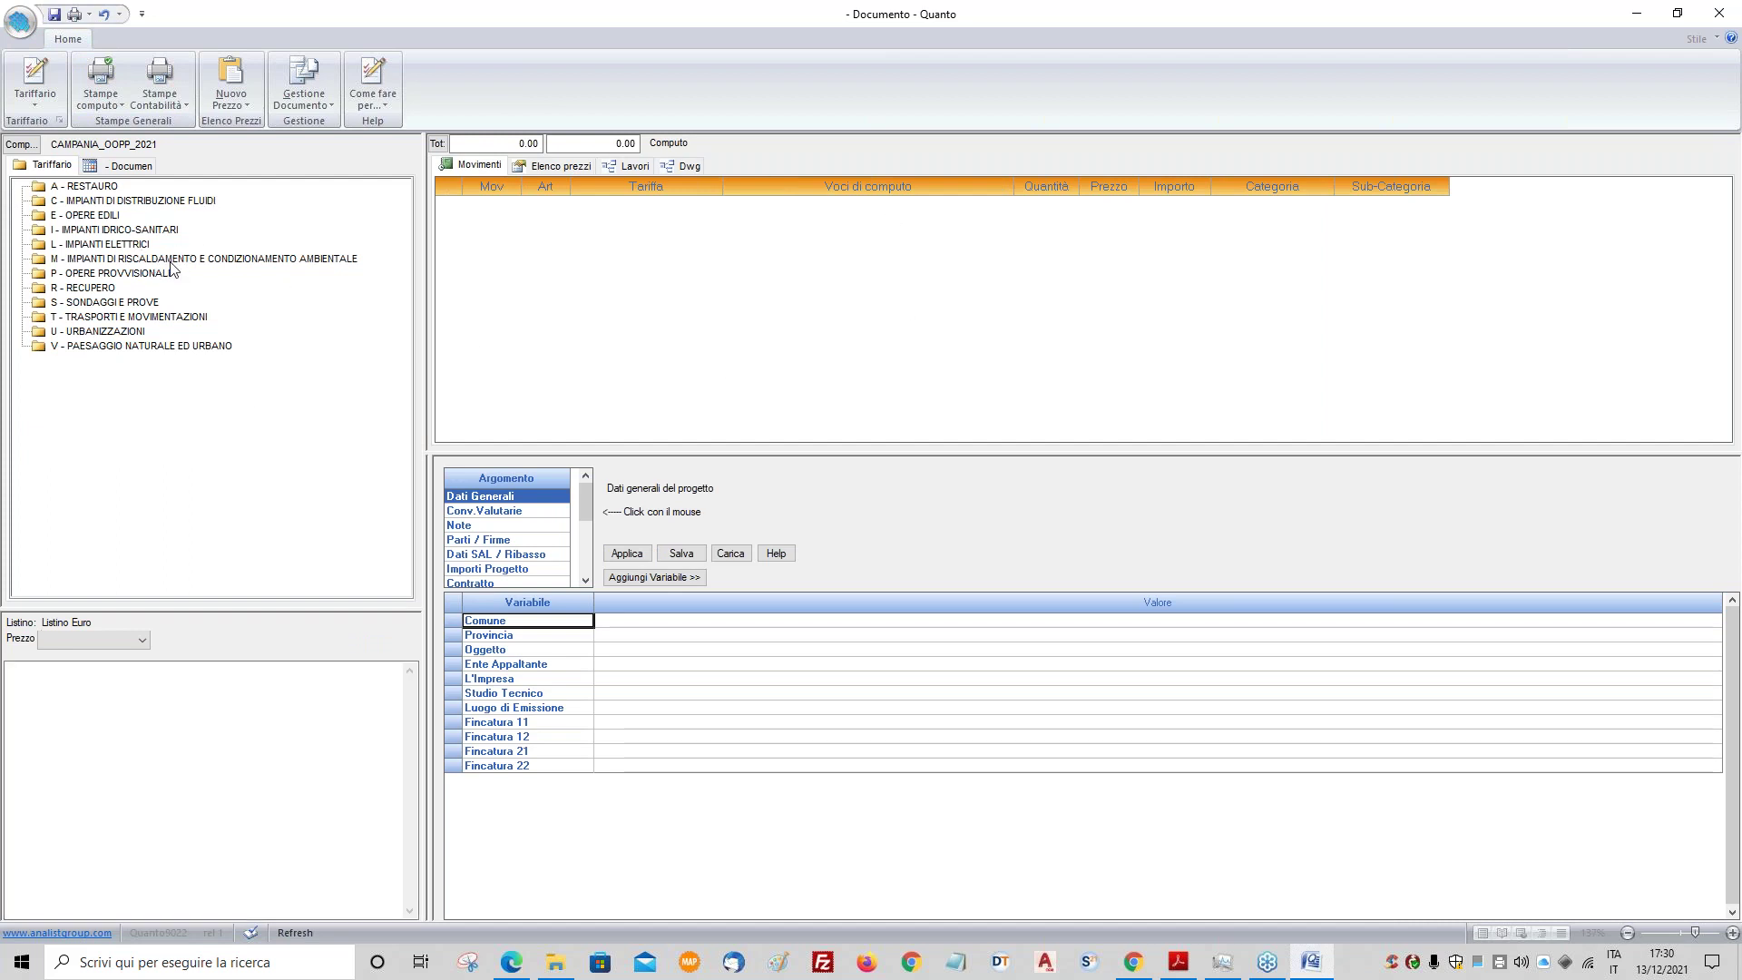
- Look through the tariff chapters, the project structure, and the movements, price list and works views of the document
left_click(170, 261)
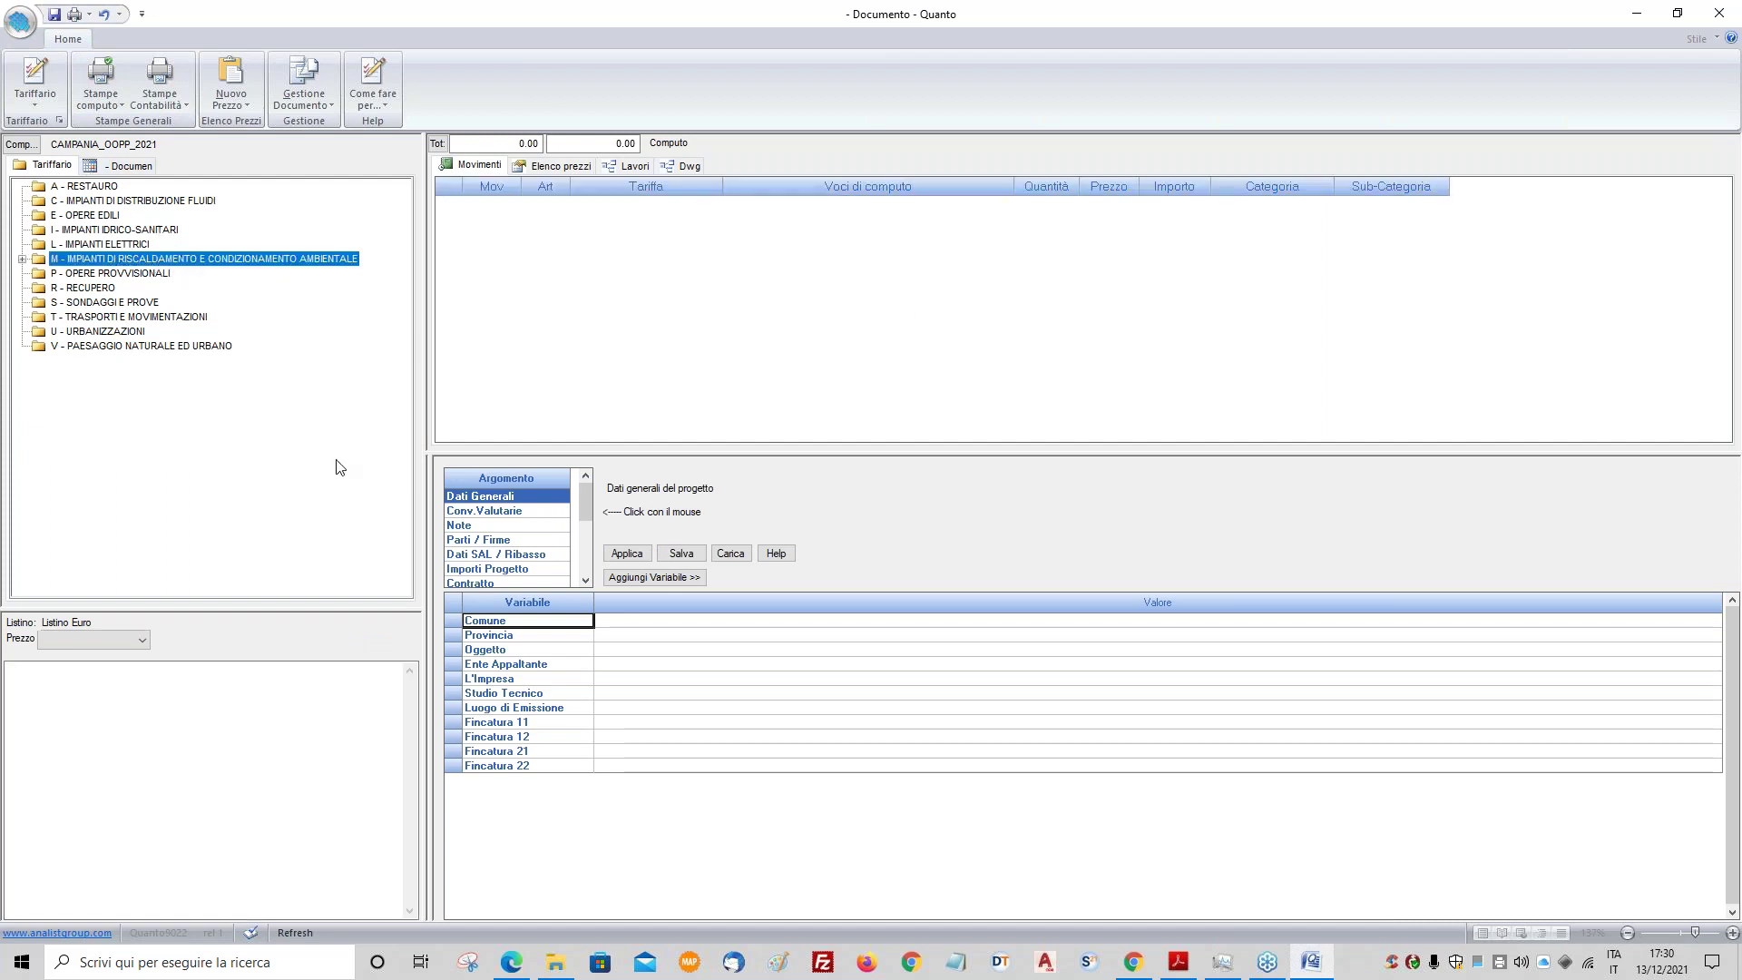
left_click(134, 173)
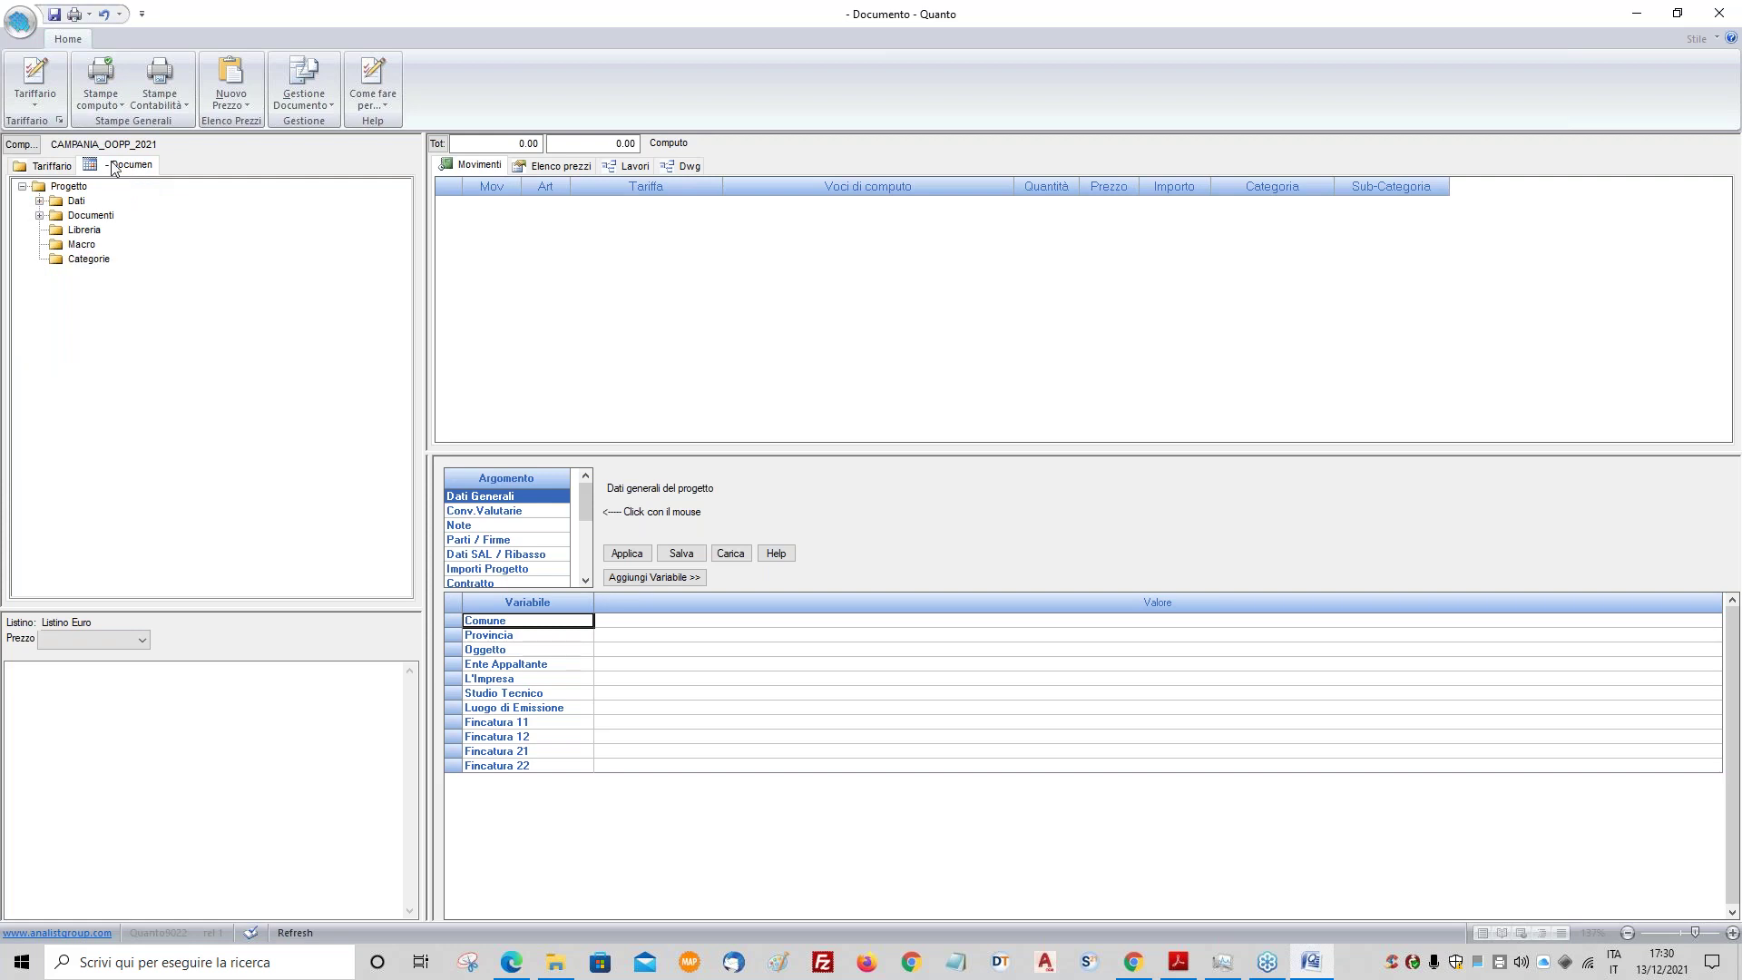
left_click(52, 166)
left_click(780, 255)
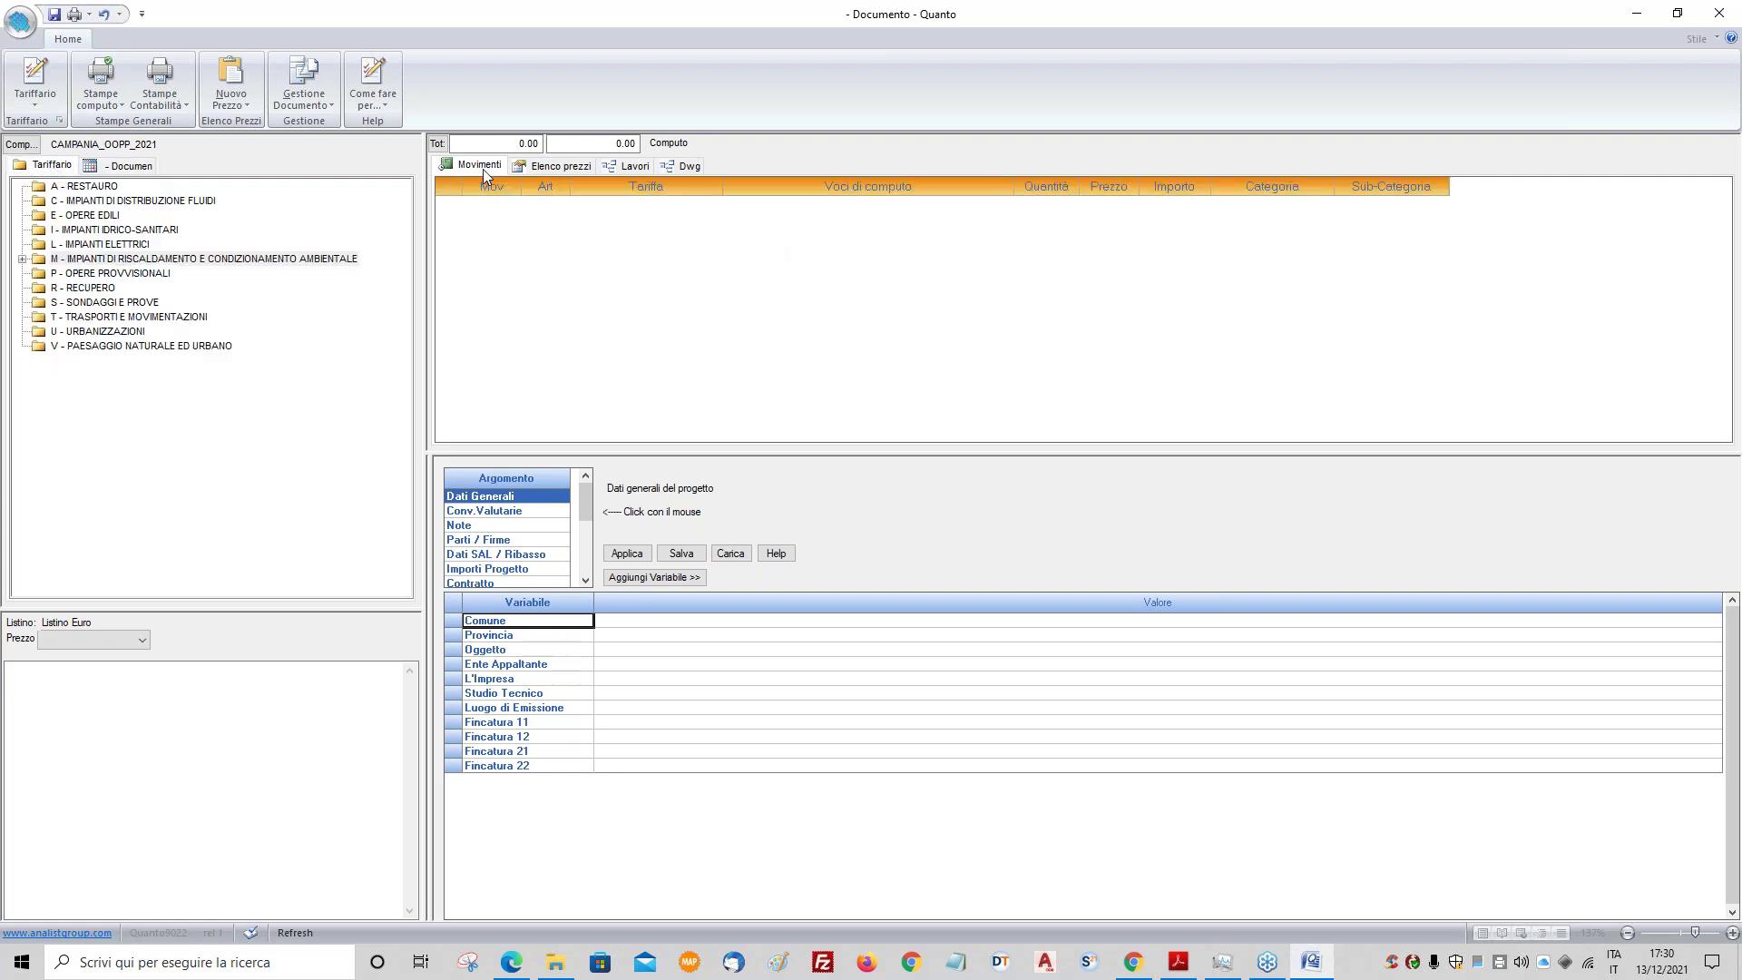
left_click(558, 167)
left_click(630, 165)
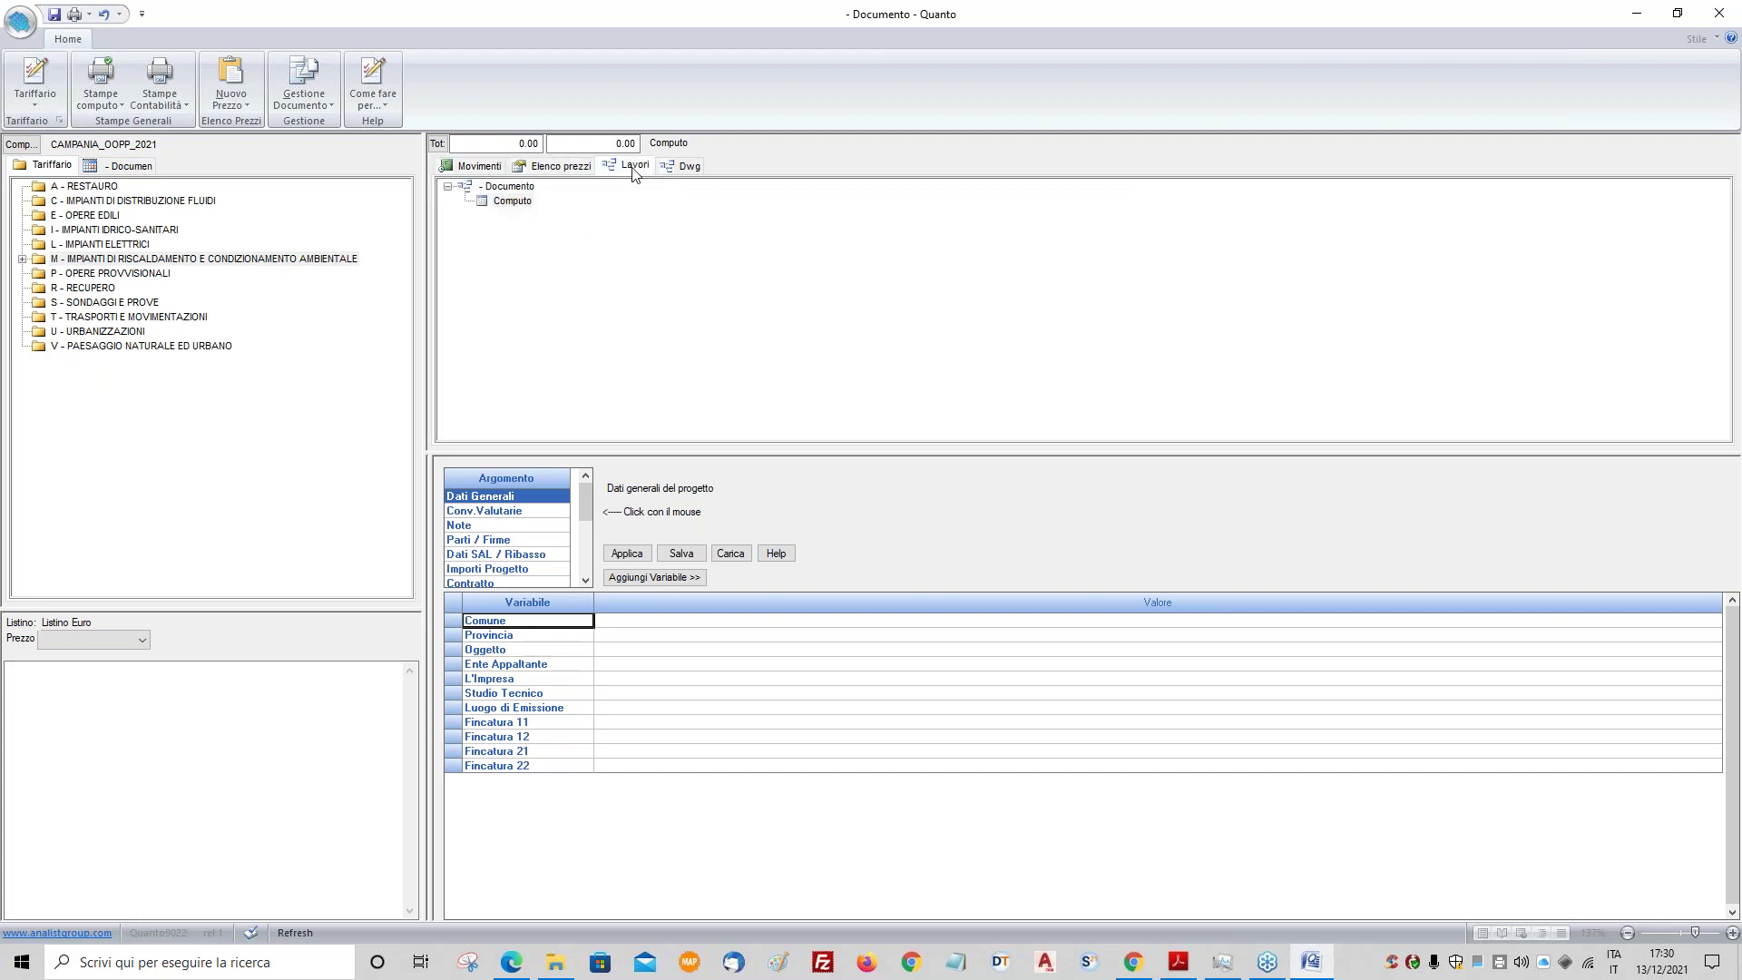
left_click(492, 167)
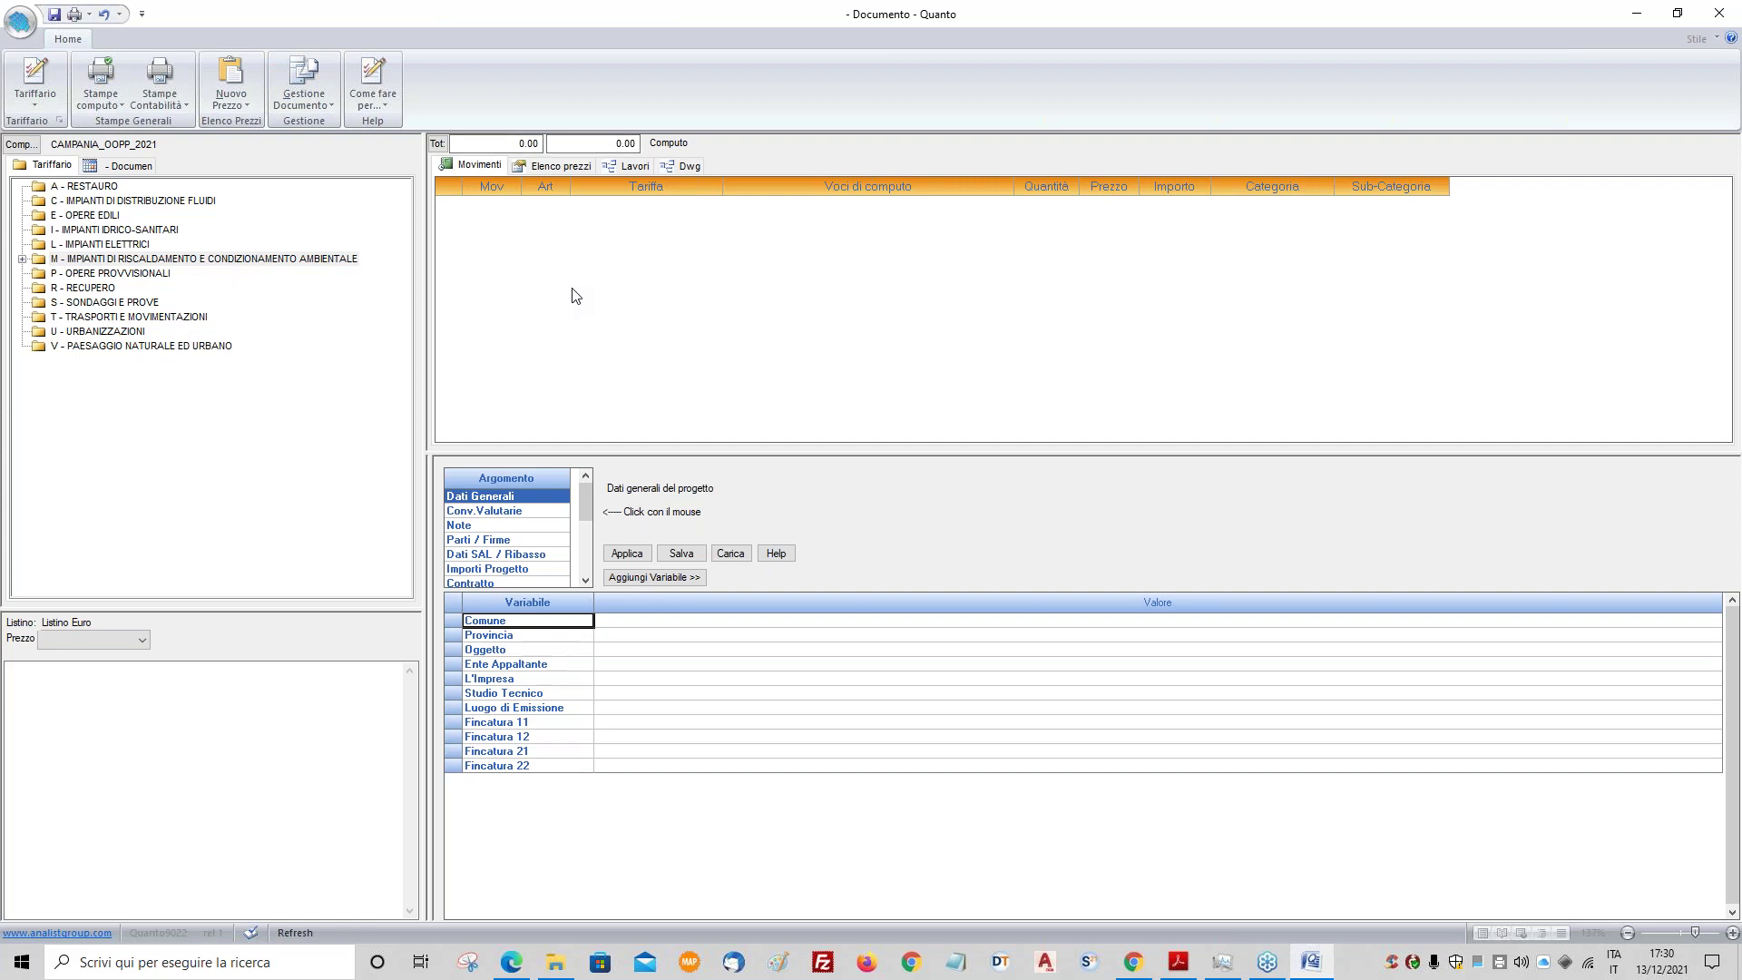
- Check the web for tariff updates and start downloading the Lazio 2020 tariff from the Italian regions' archive
left_click(40, 98)
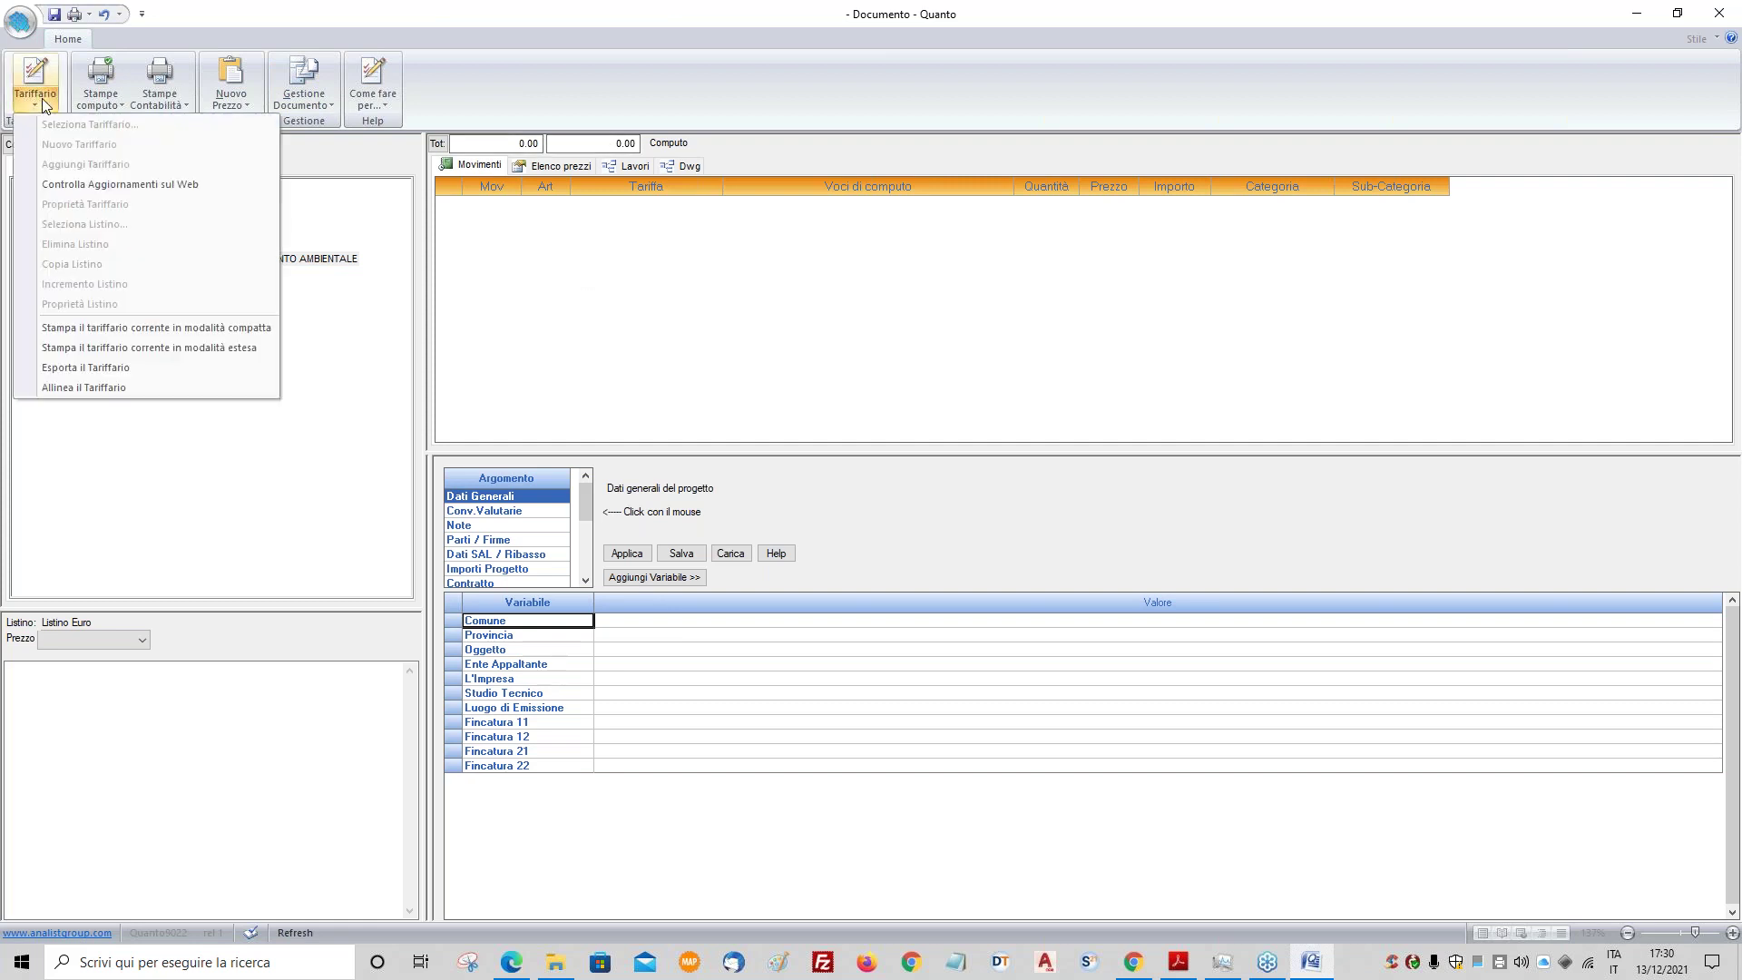
left_click(127, 185)
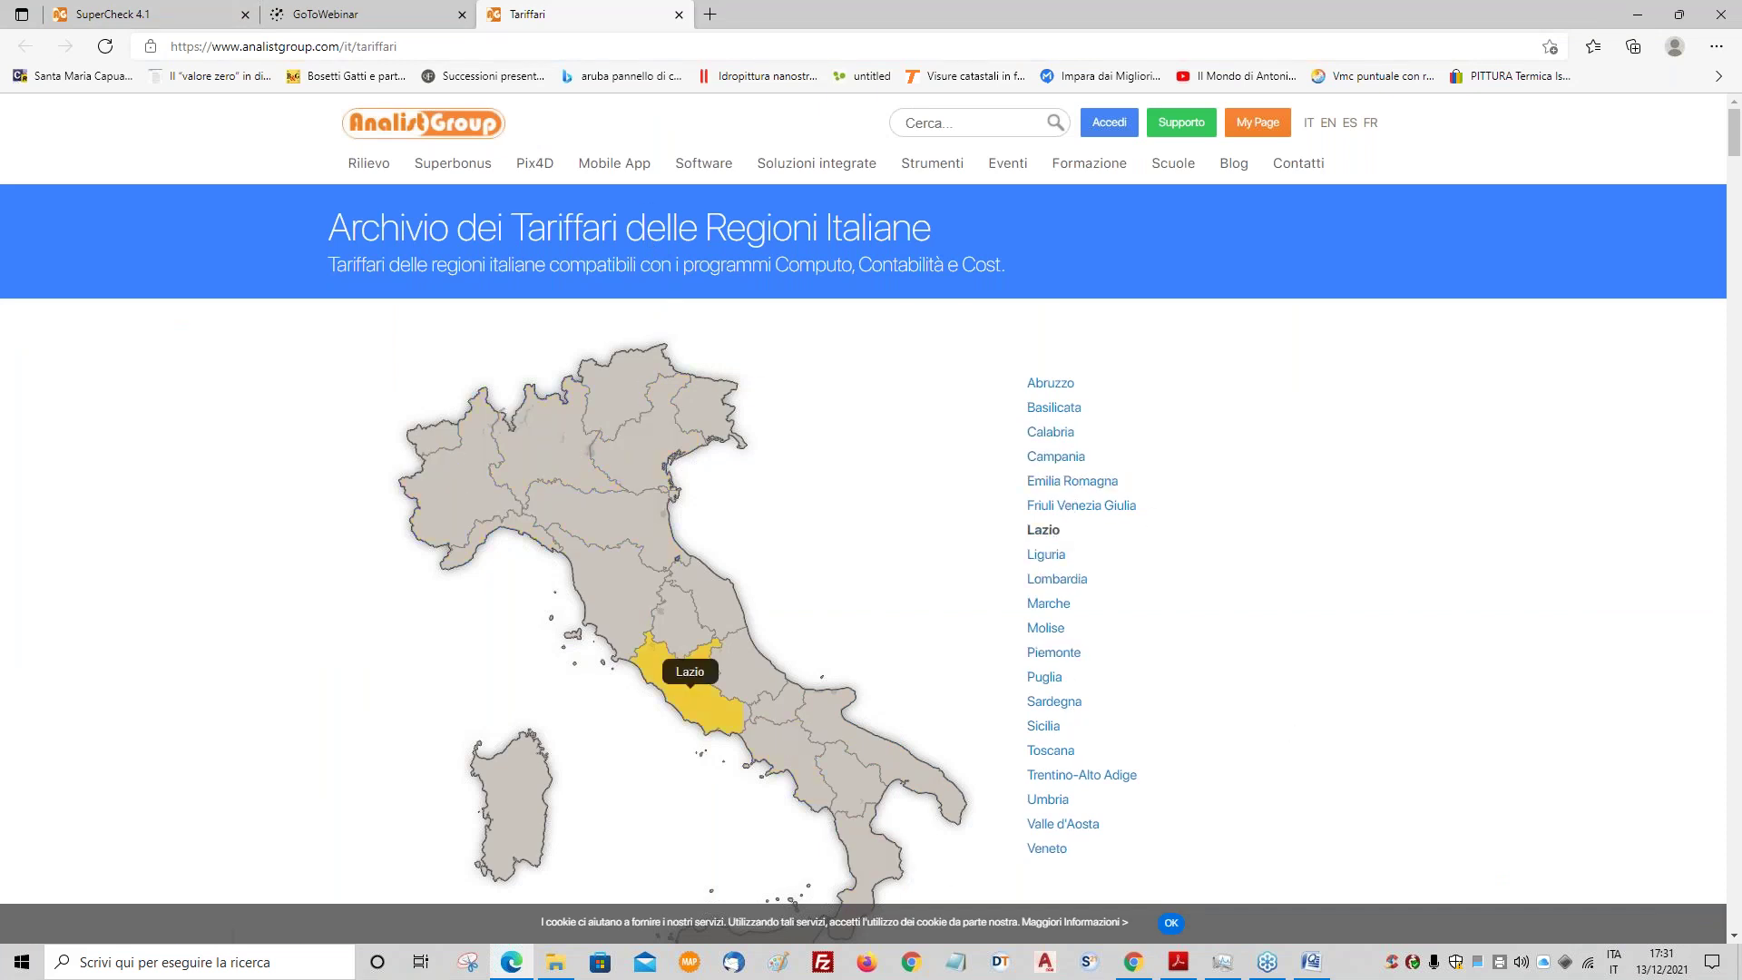
left_click(1044, 531)
left_click(1292, 325)
- Keep the flagged Lazio2020 (1).exe download despite the browser's security warning
mouse_move(1570, 141)
left_click(1616, 119)
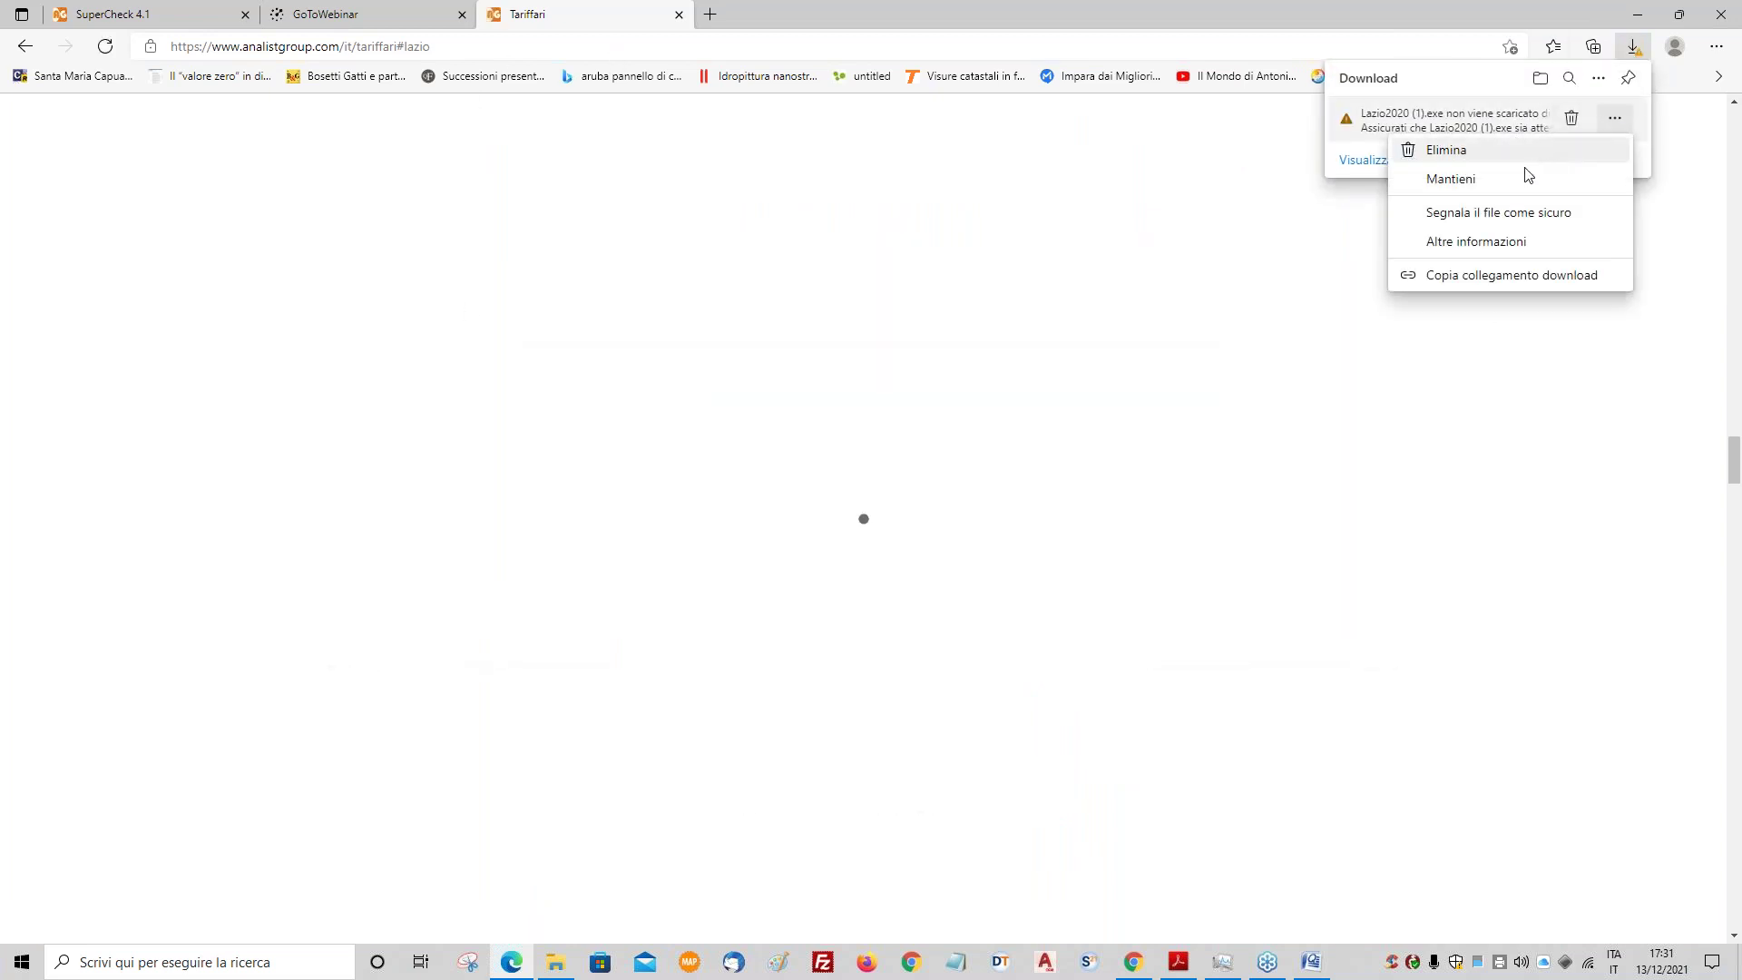
left_click(1473, 179)
left_click(1470, 360)
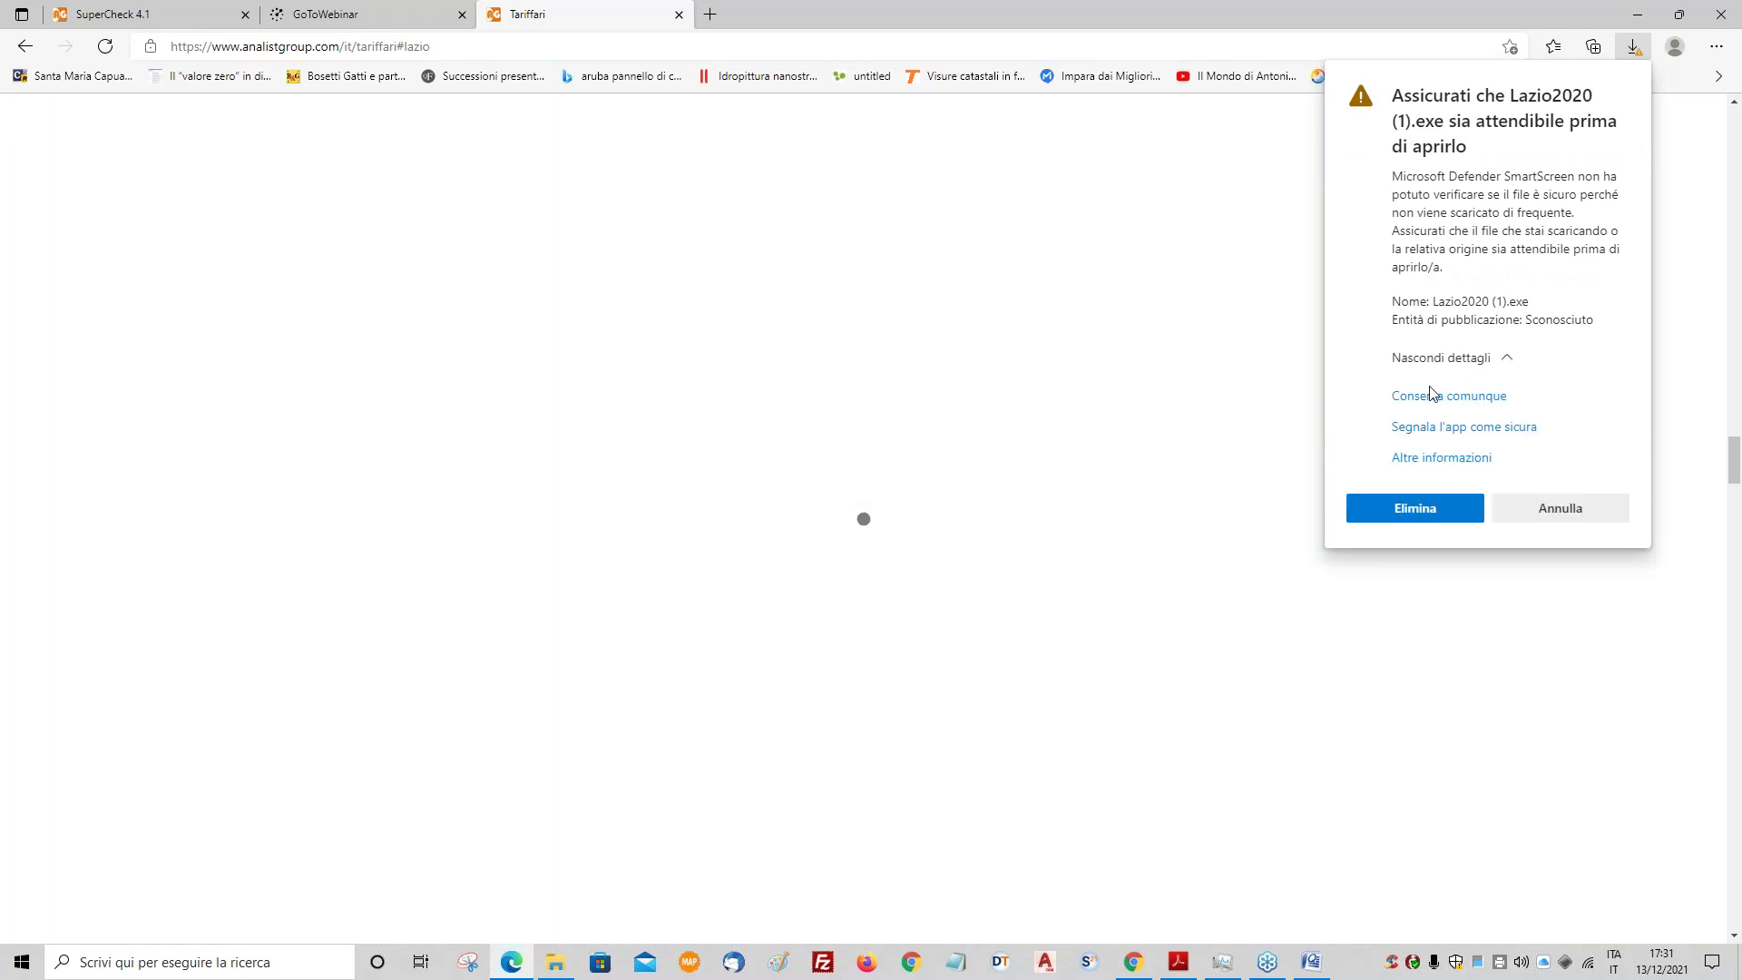
left_click(1434, 390)
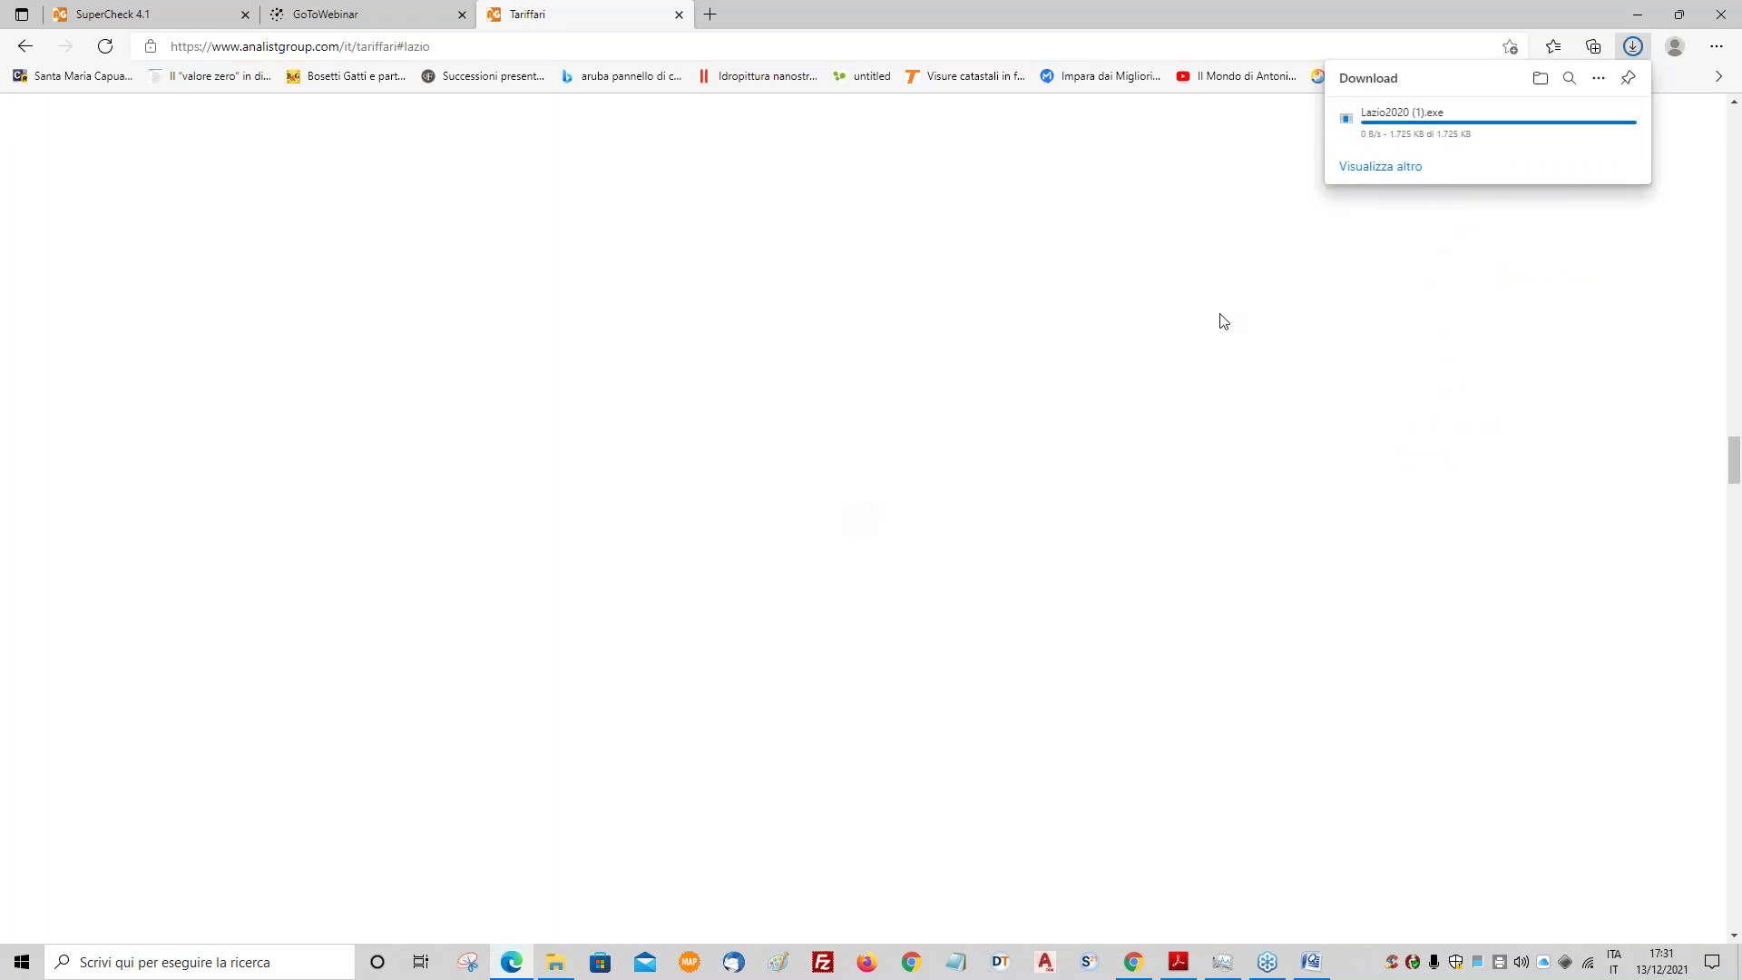
- Run the downloaded Lazio2020 (1).exe past the Windows protection and complete the Lazio 2020 tariff installation
left_click(1380, 129)
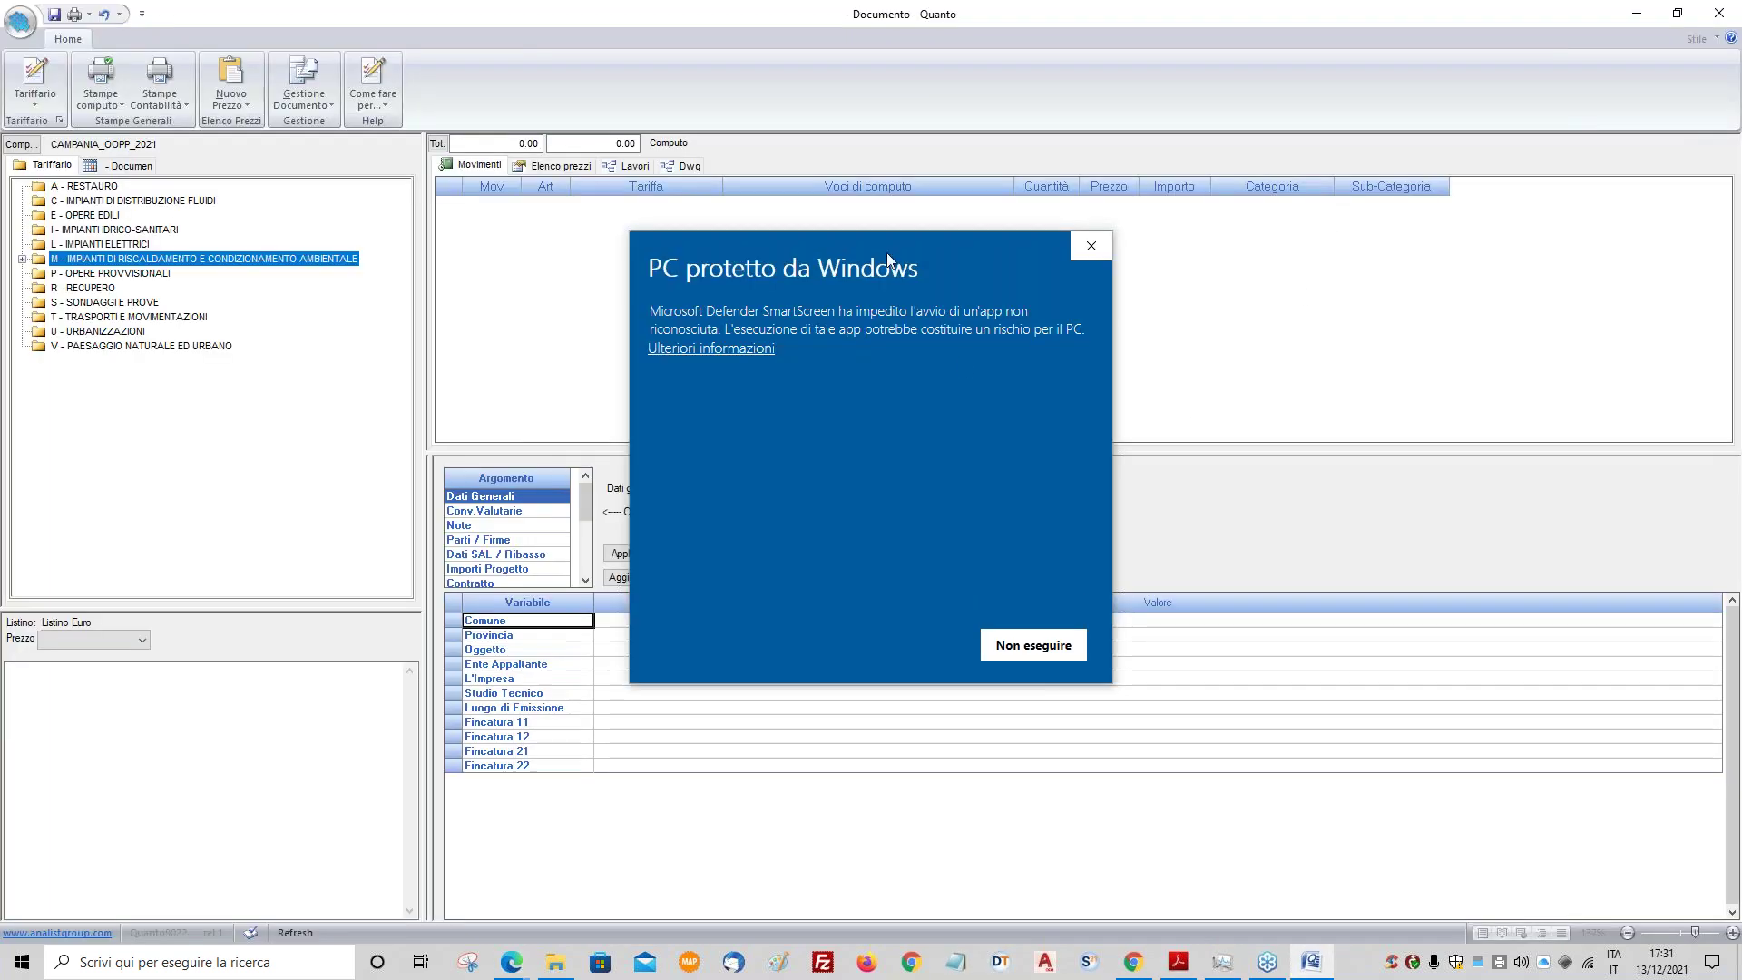
left_click(692, 351)
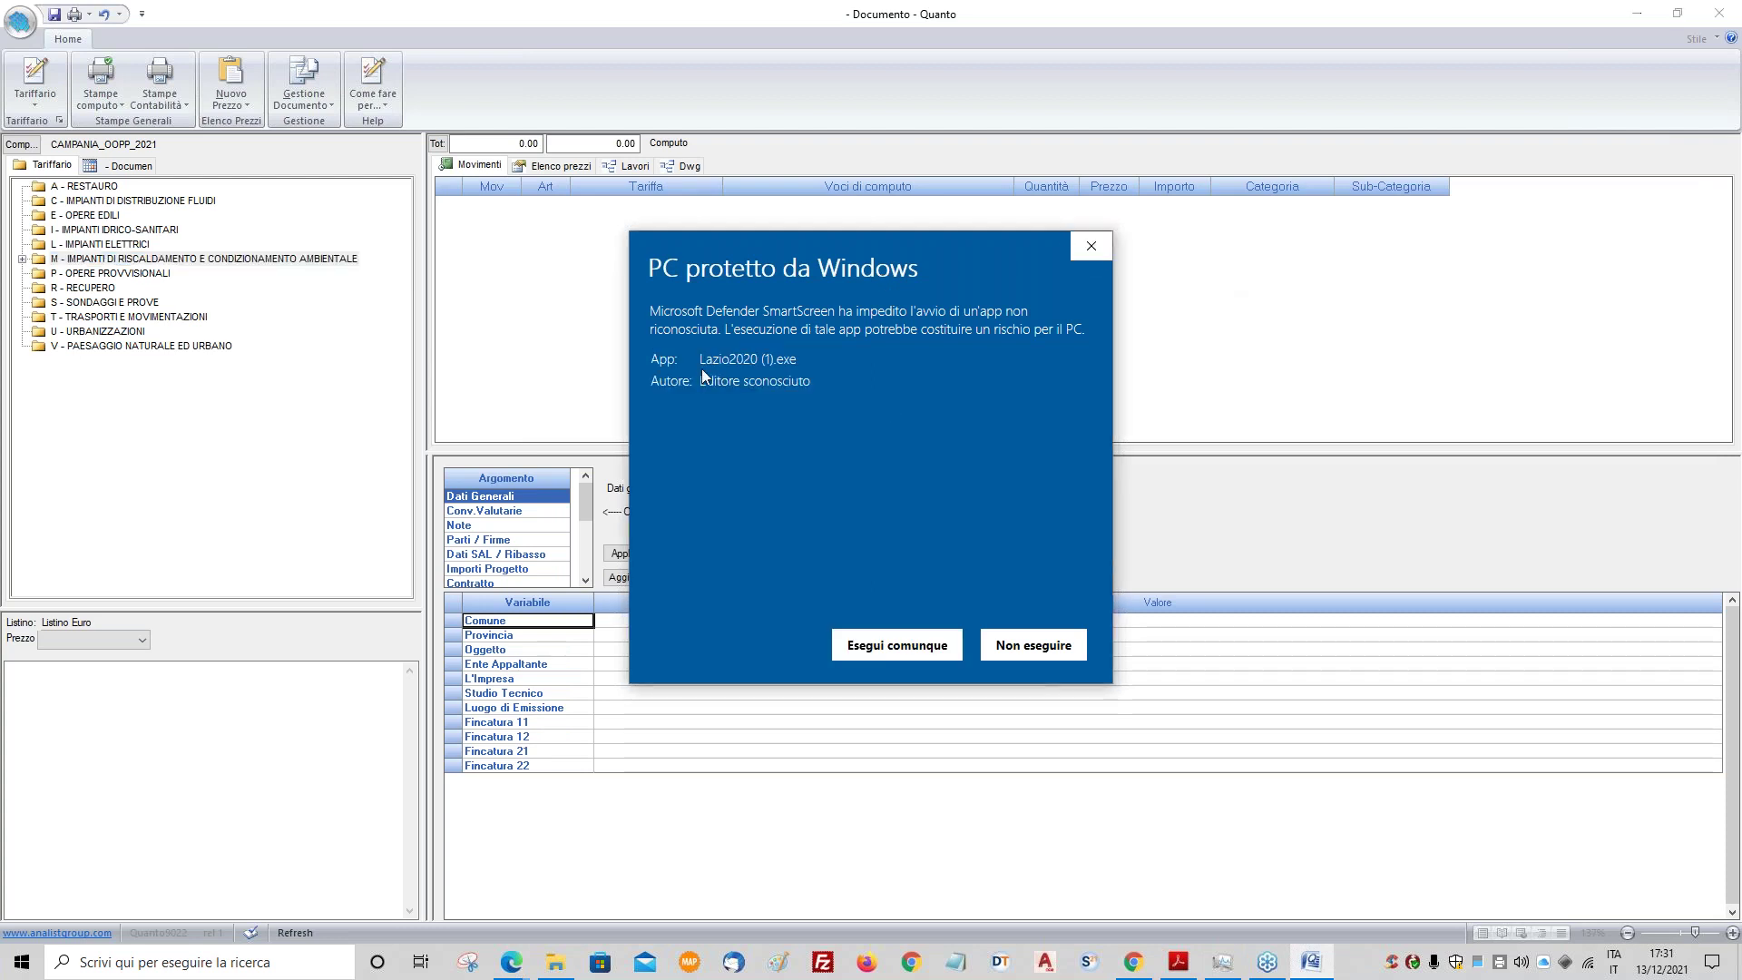
left_click(906, 646)
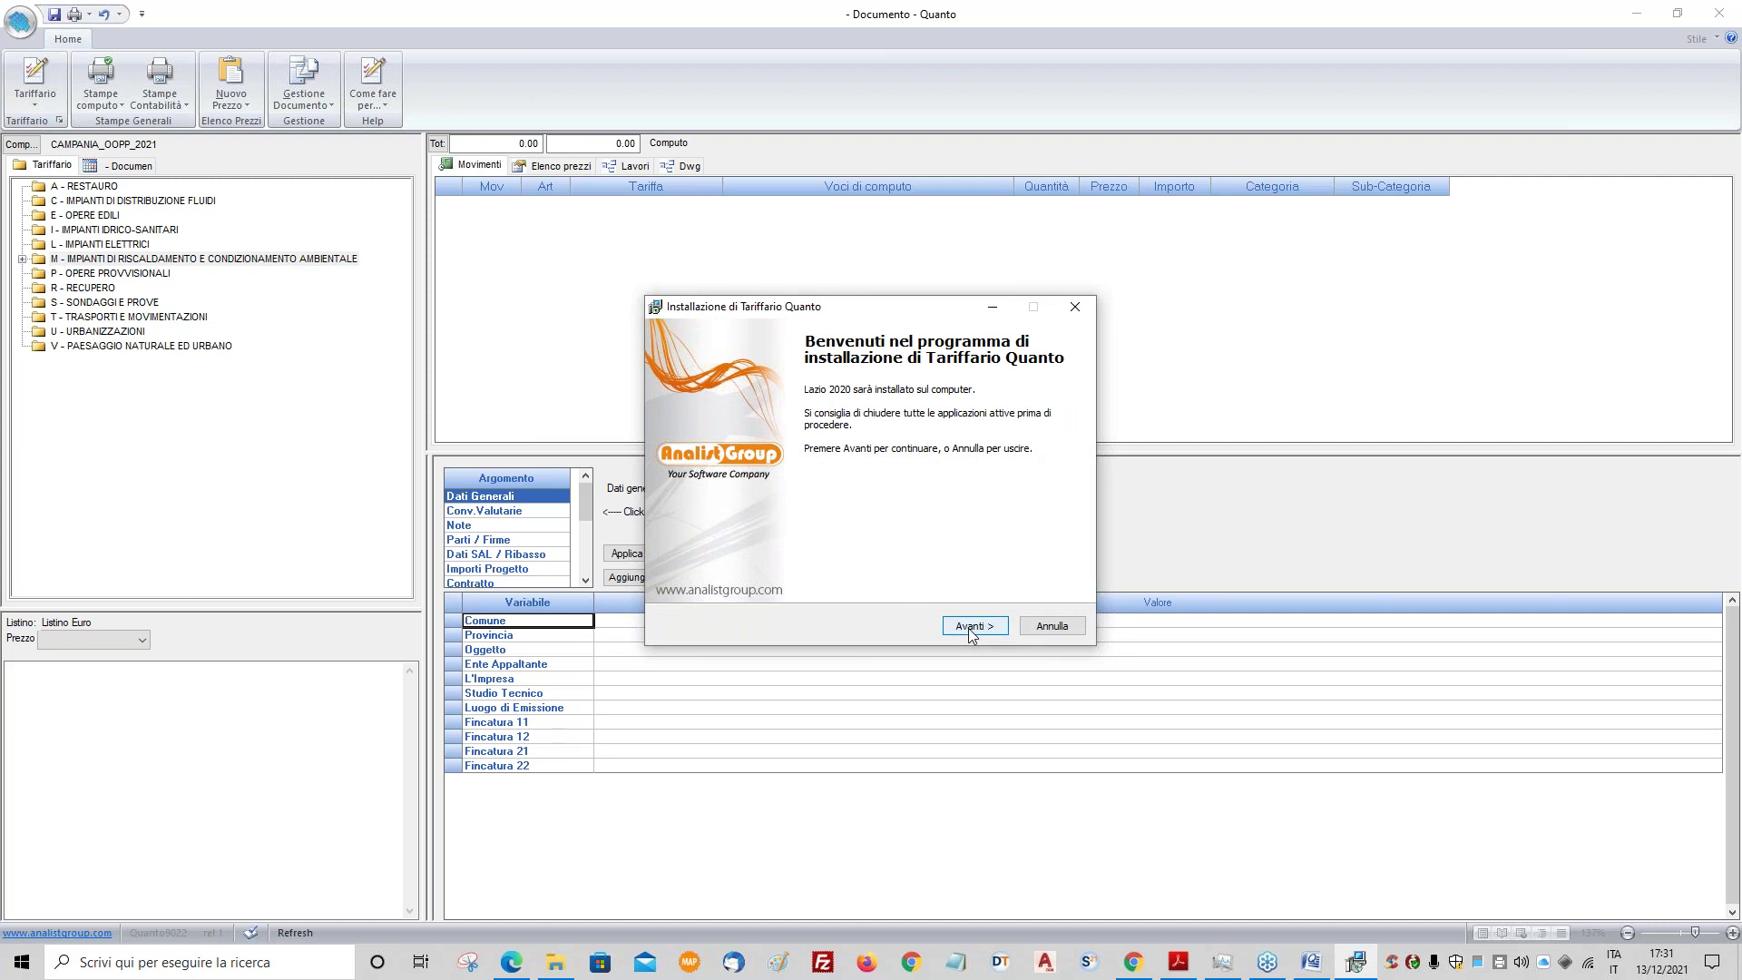
left_click(971, 628)
left_click(980, 628)
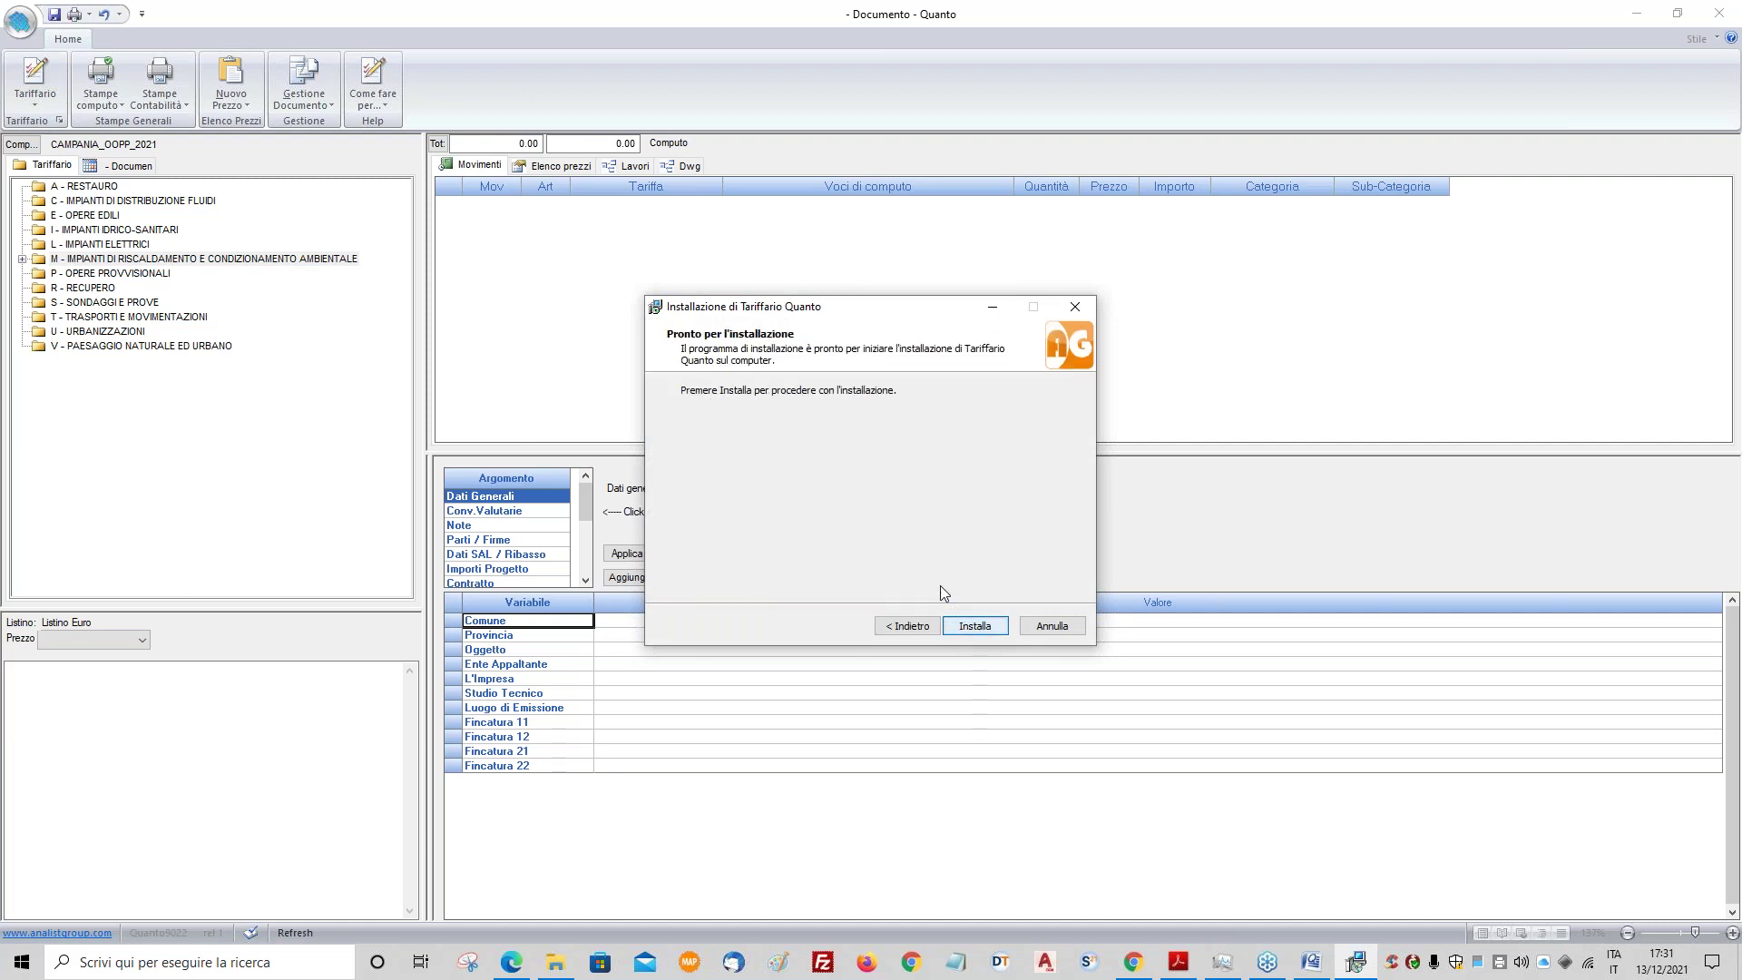
left_click(975, 627)
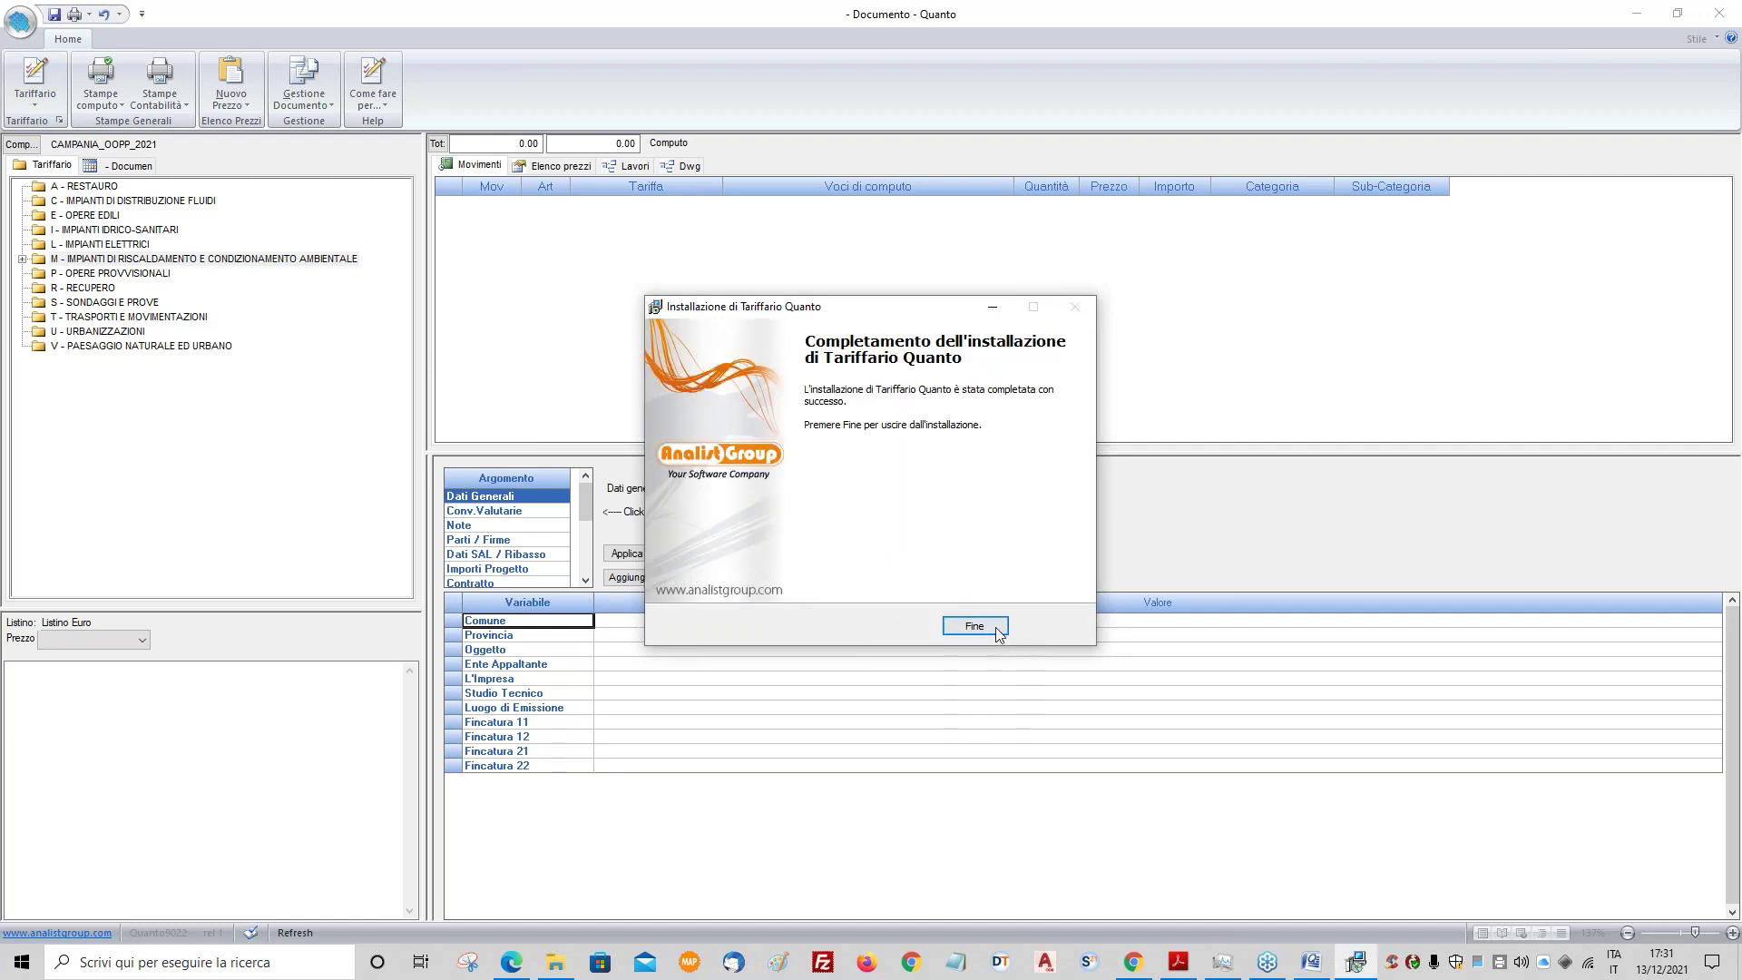
left_click(994, 627)
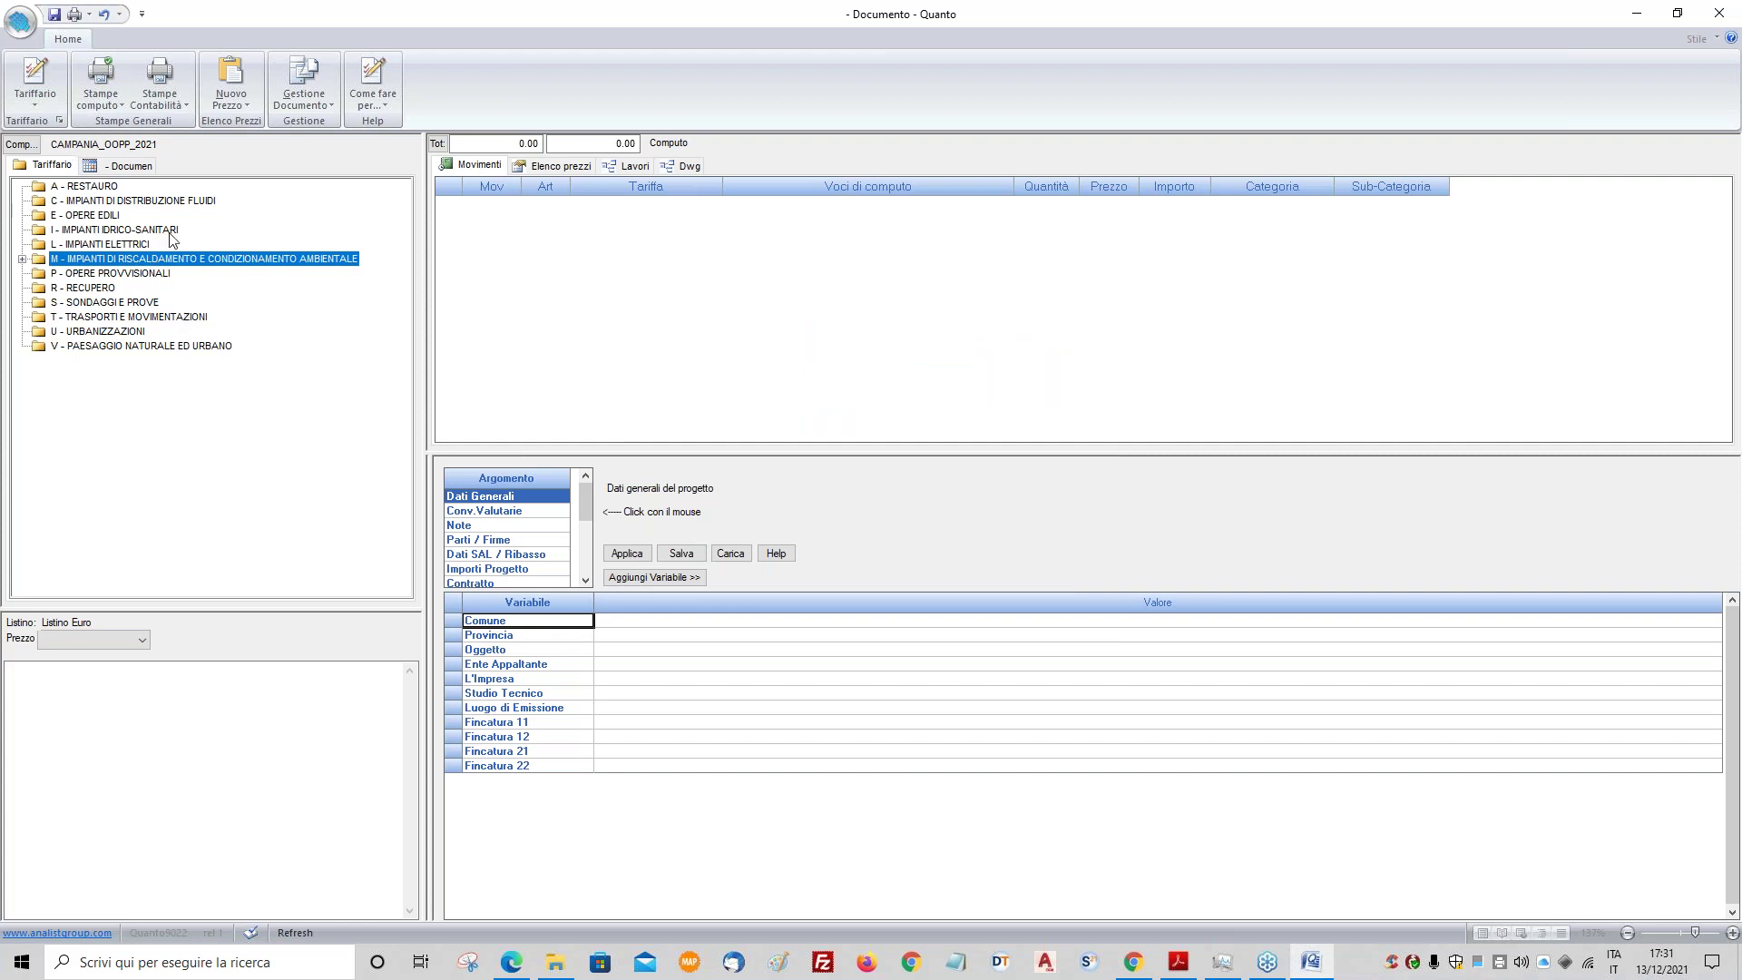
- Expand heating chapter M down to M.01.010.010 and show the price and description of item M.01.010.010.B
left_click(21, 259)
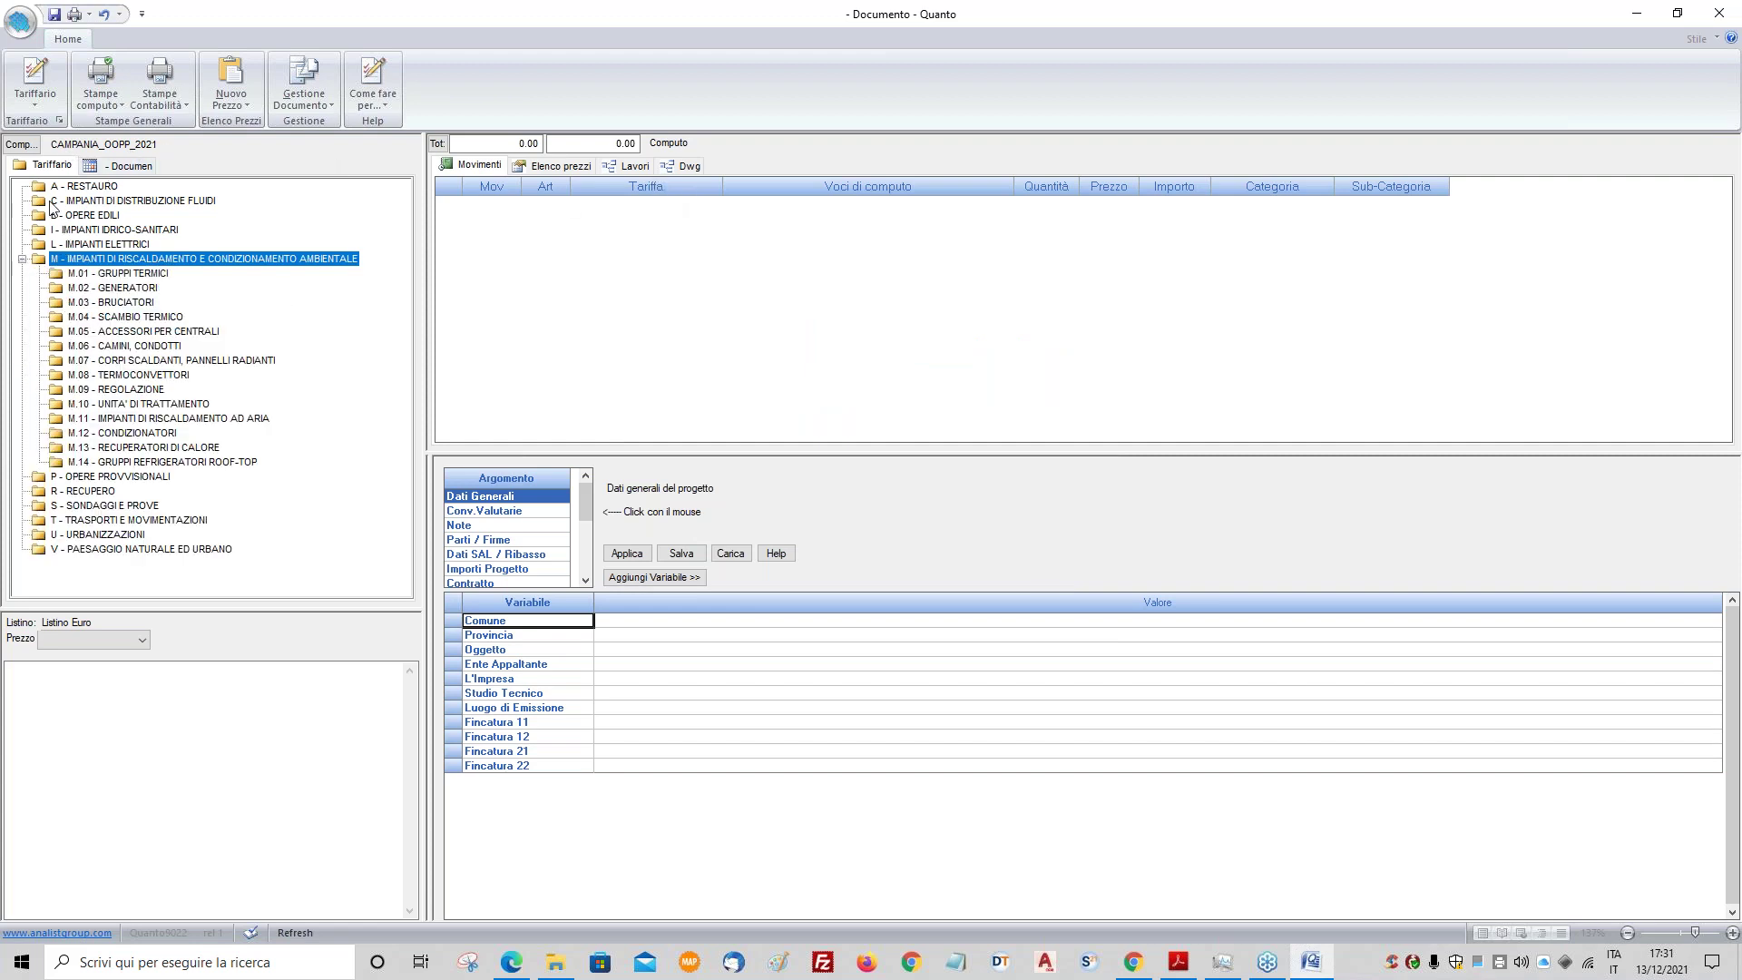
double_click(109, 274)
double_click(145, 302)
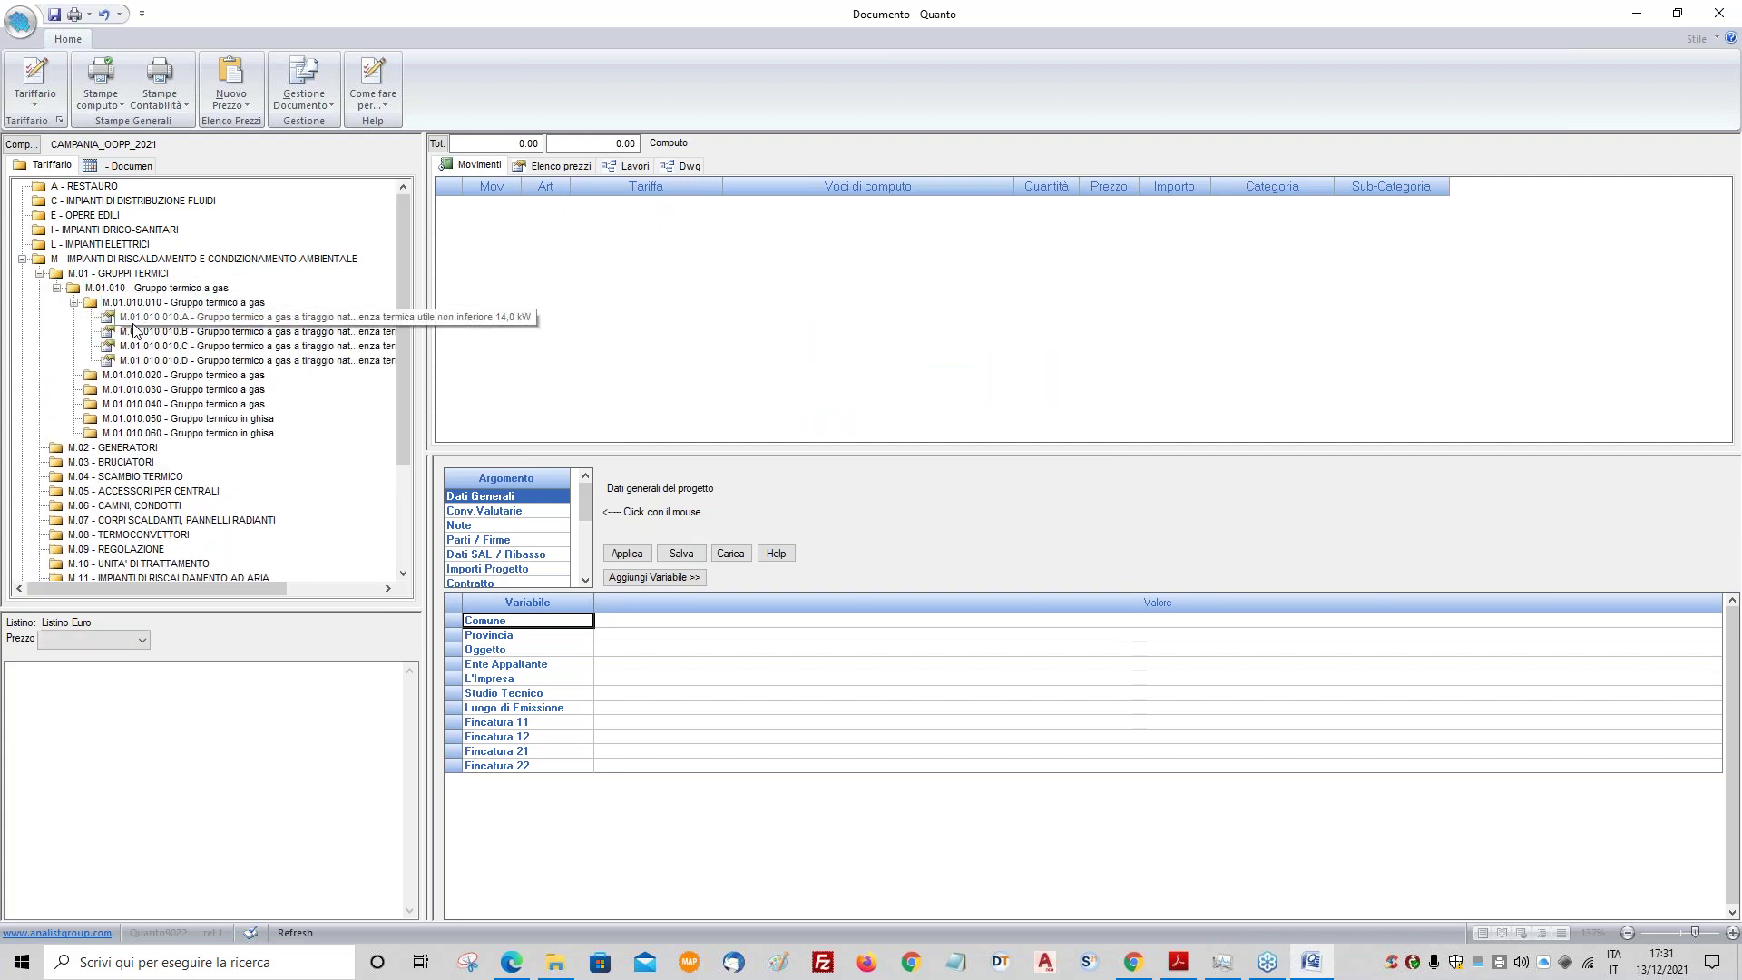
left_click(153, 332)
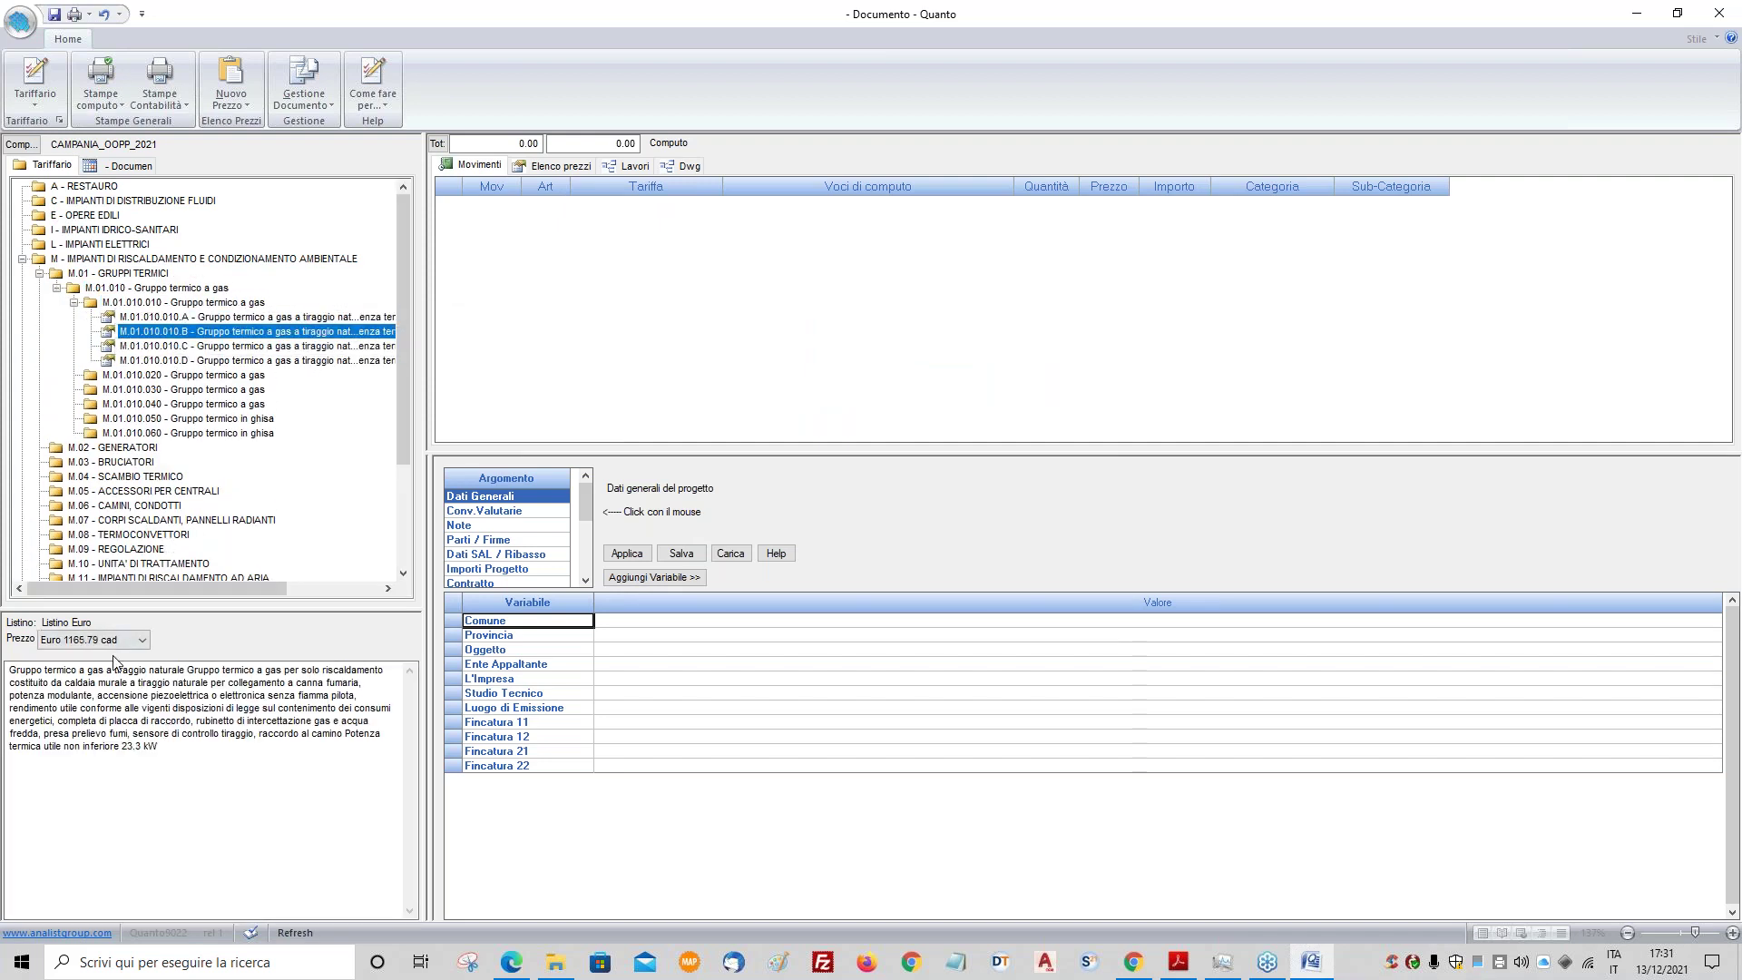
- Inspect the properties and extended description of tariff item M.01.010.010.B, leaving them unmodified
right_click(265, 330)
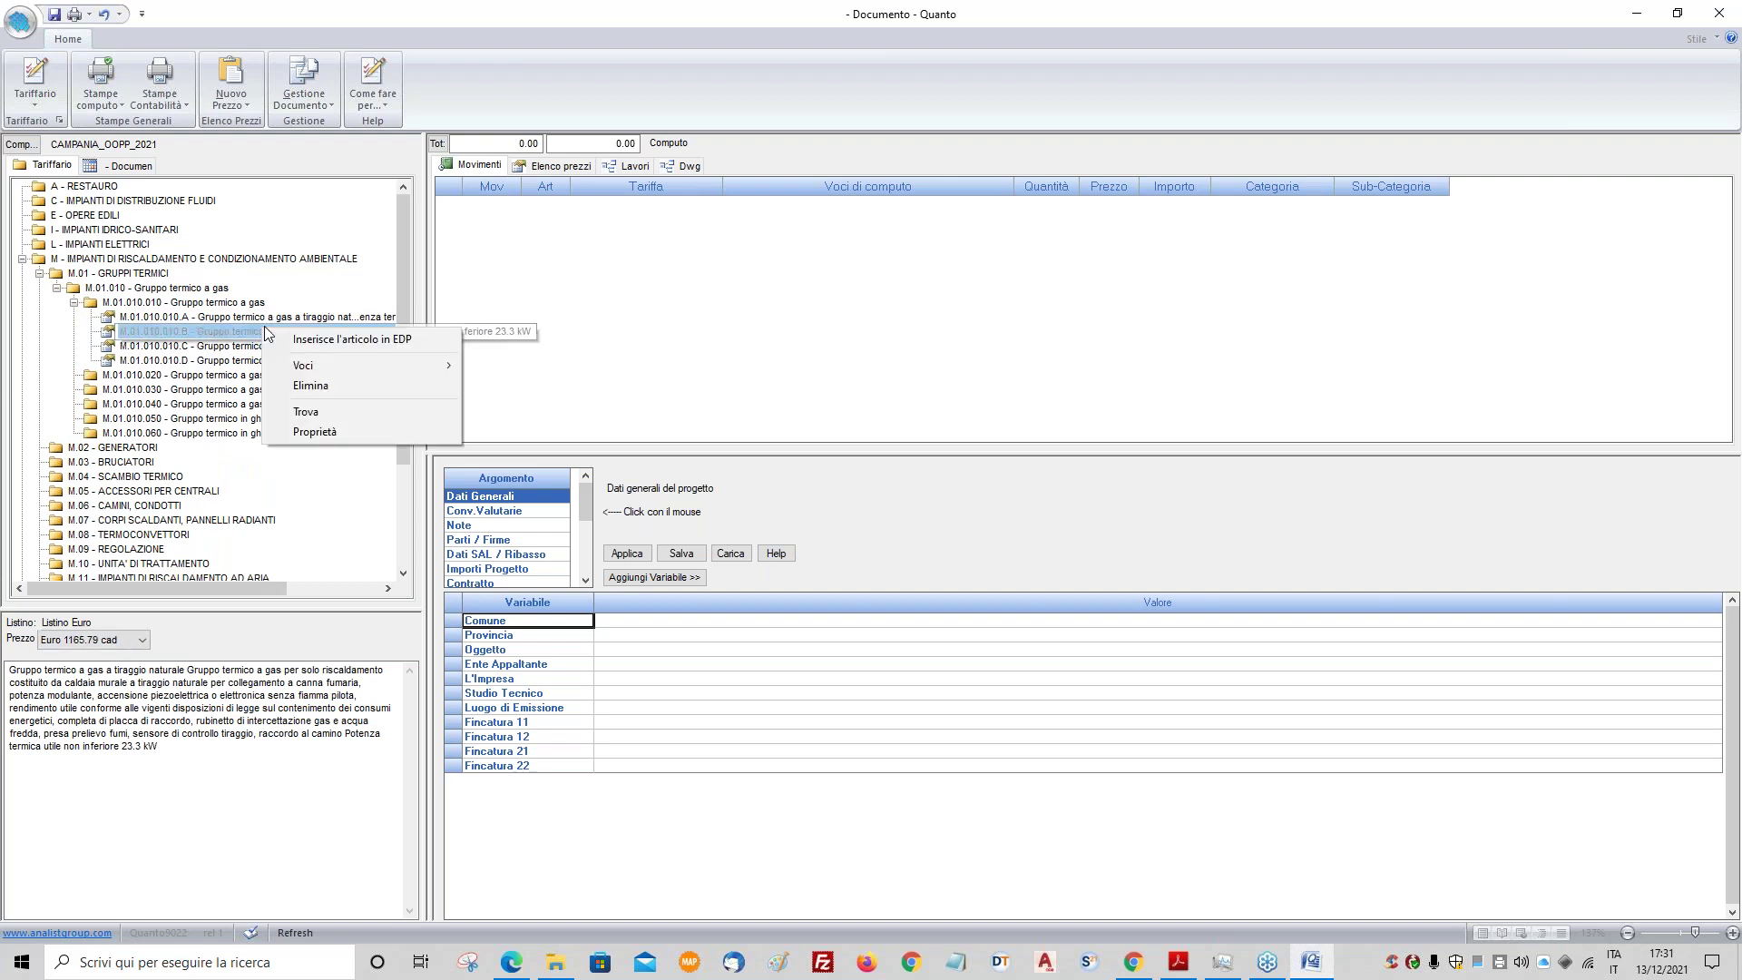
left_click(340, 430)
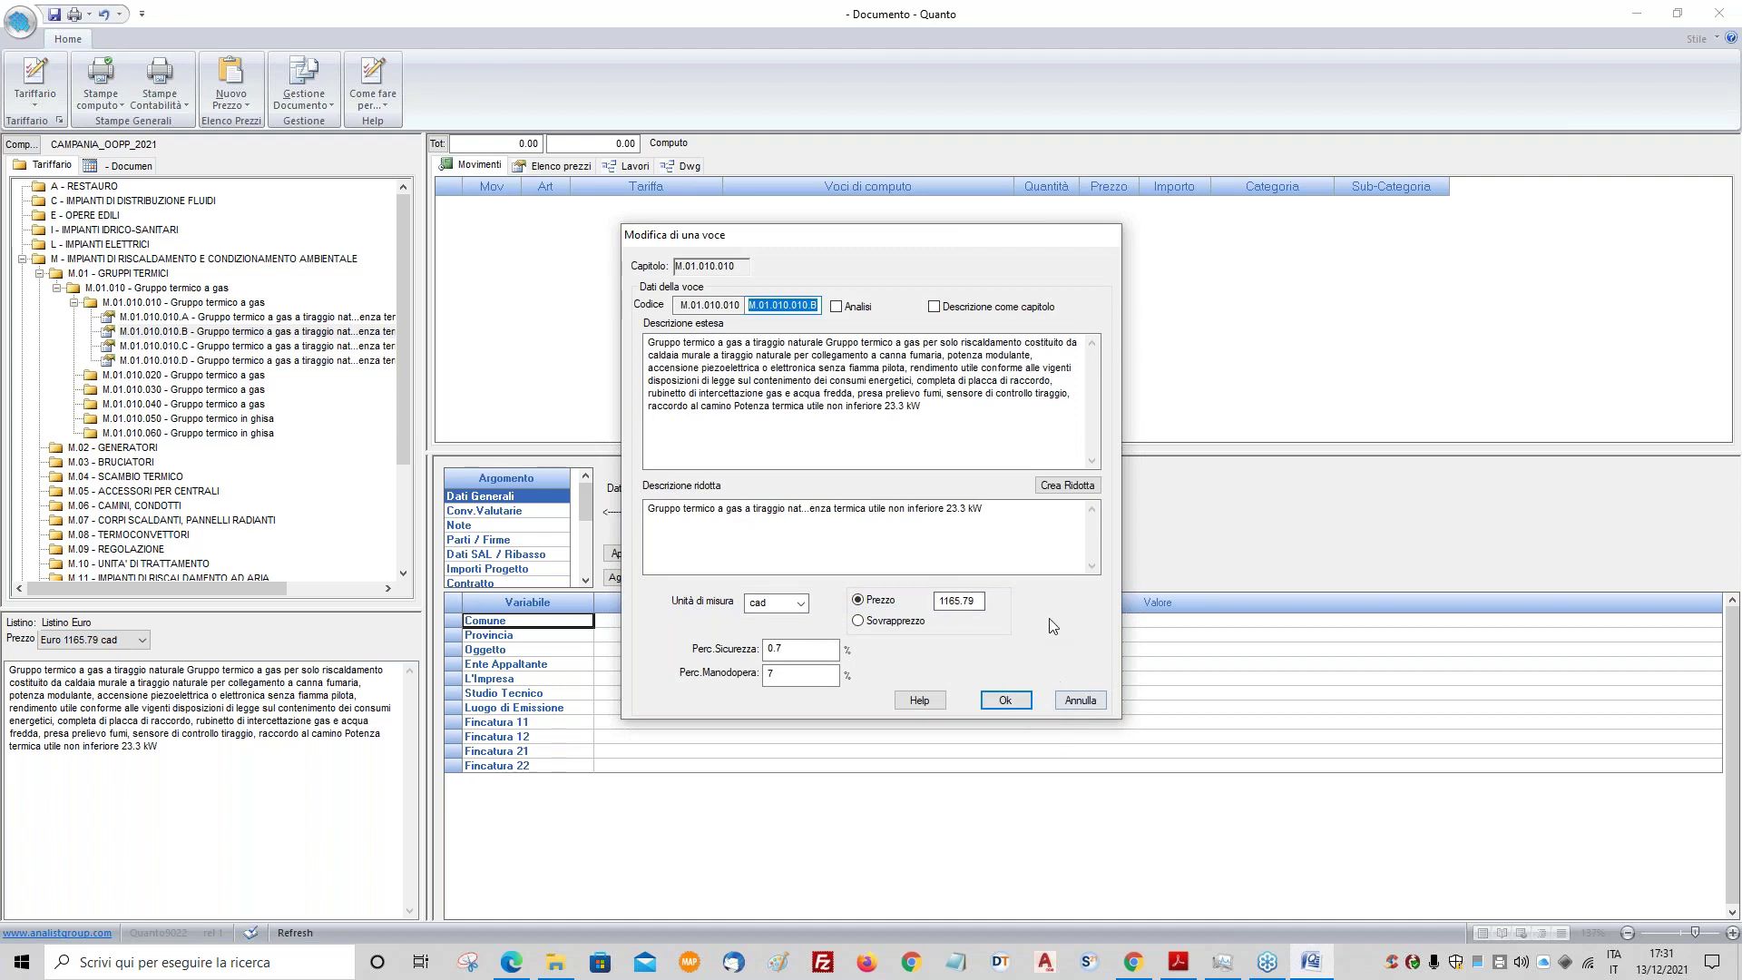
left_click_drag(946, 406, 618, 316)
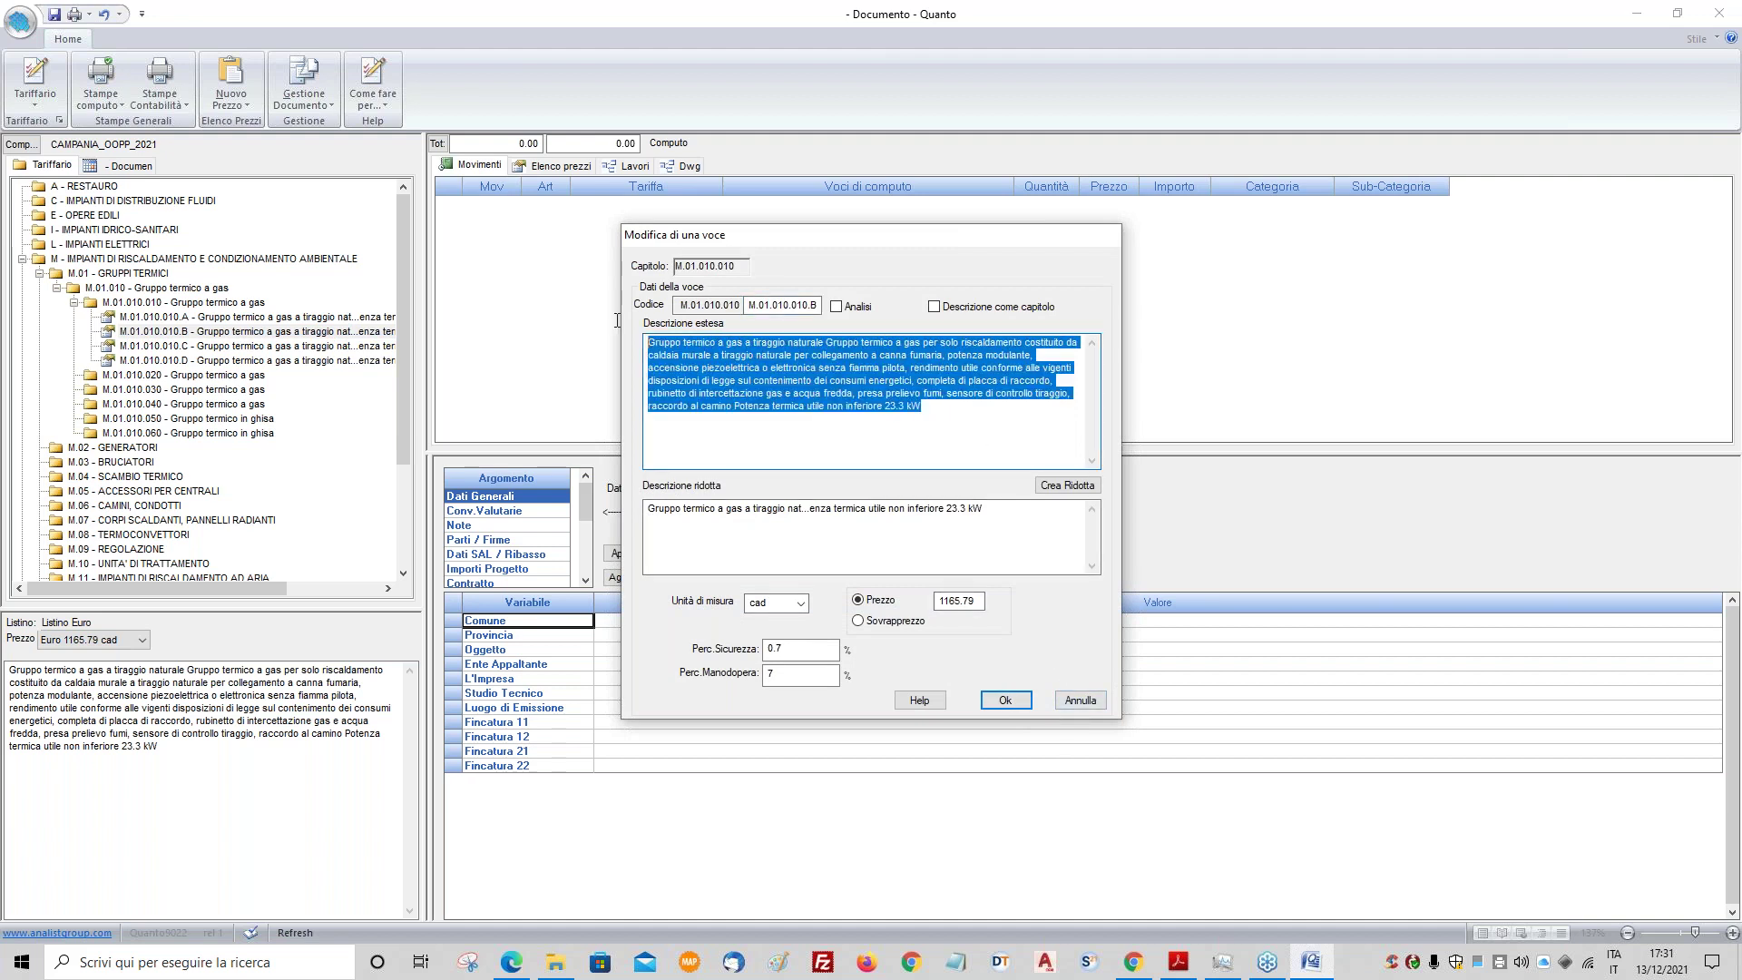
left_click(1080, 699)
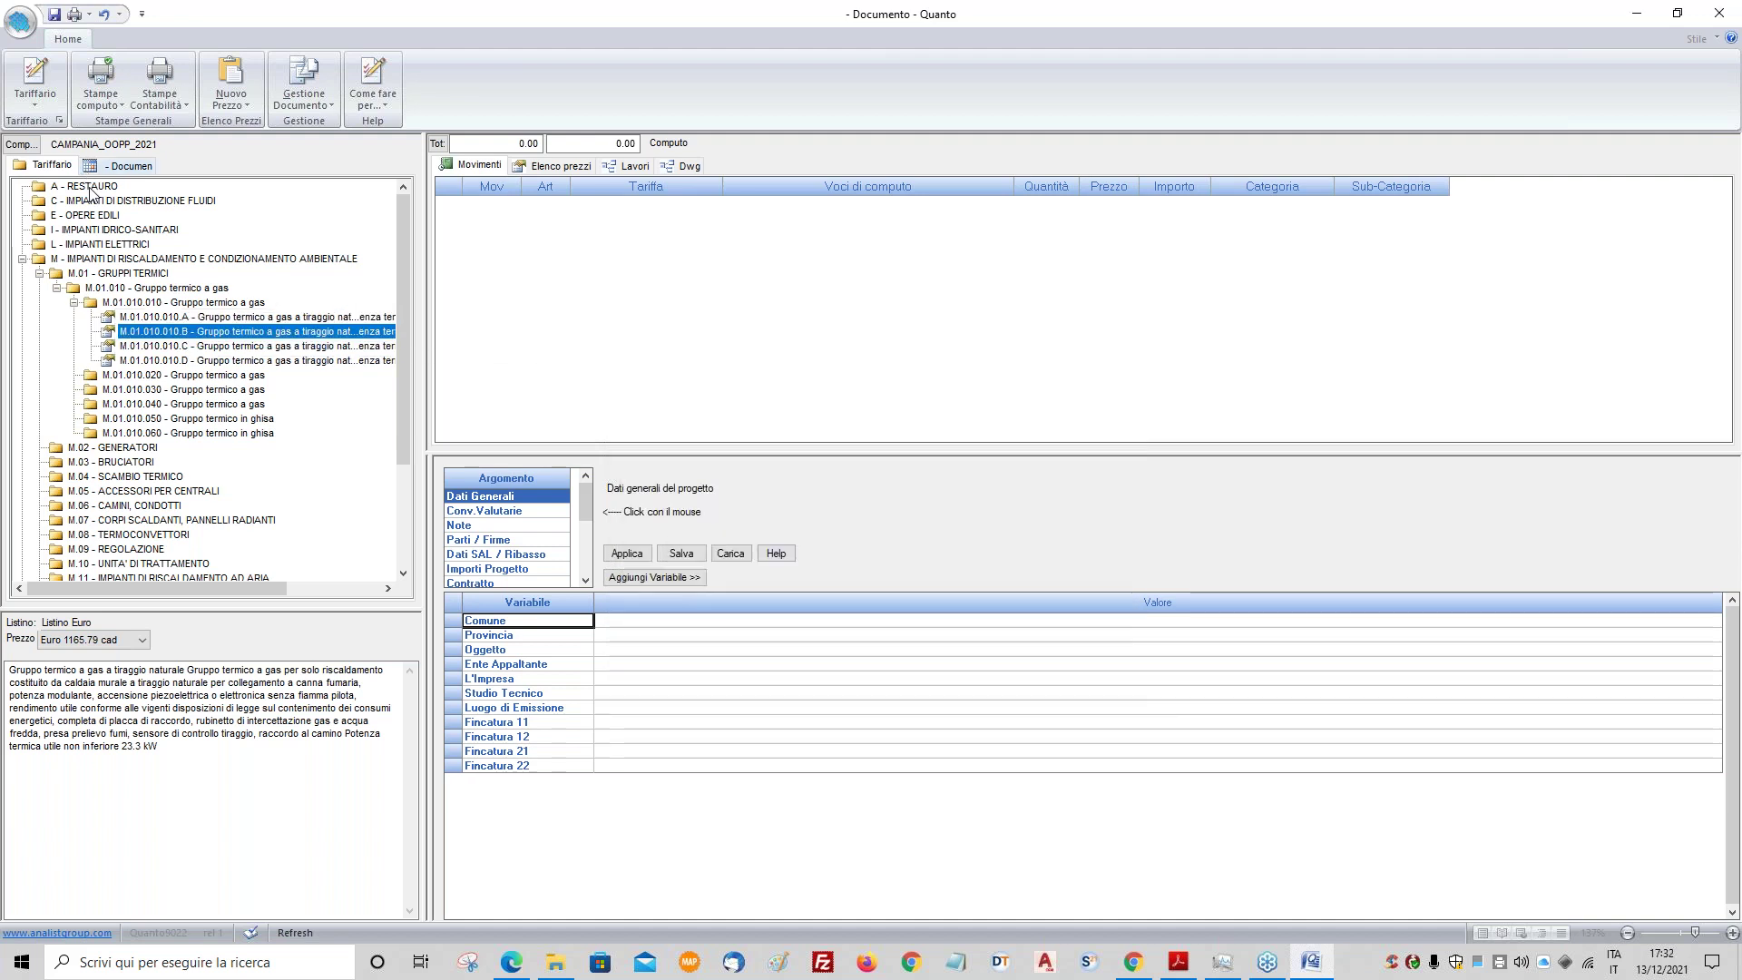
- View tariff item M.01.010.010.C, and look at the document's price list and works structure
left_click(194, 332)
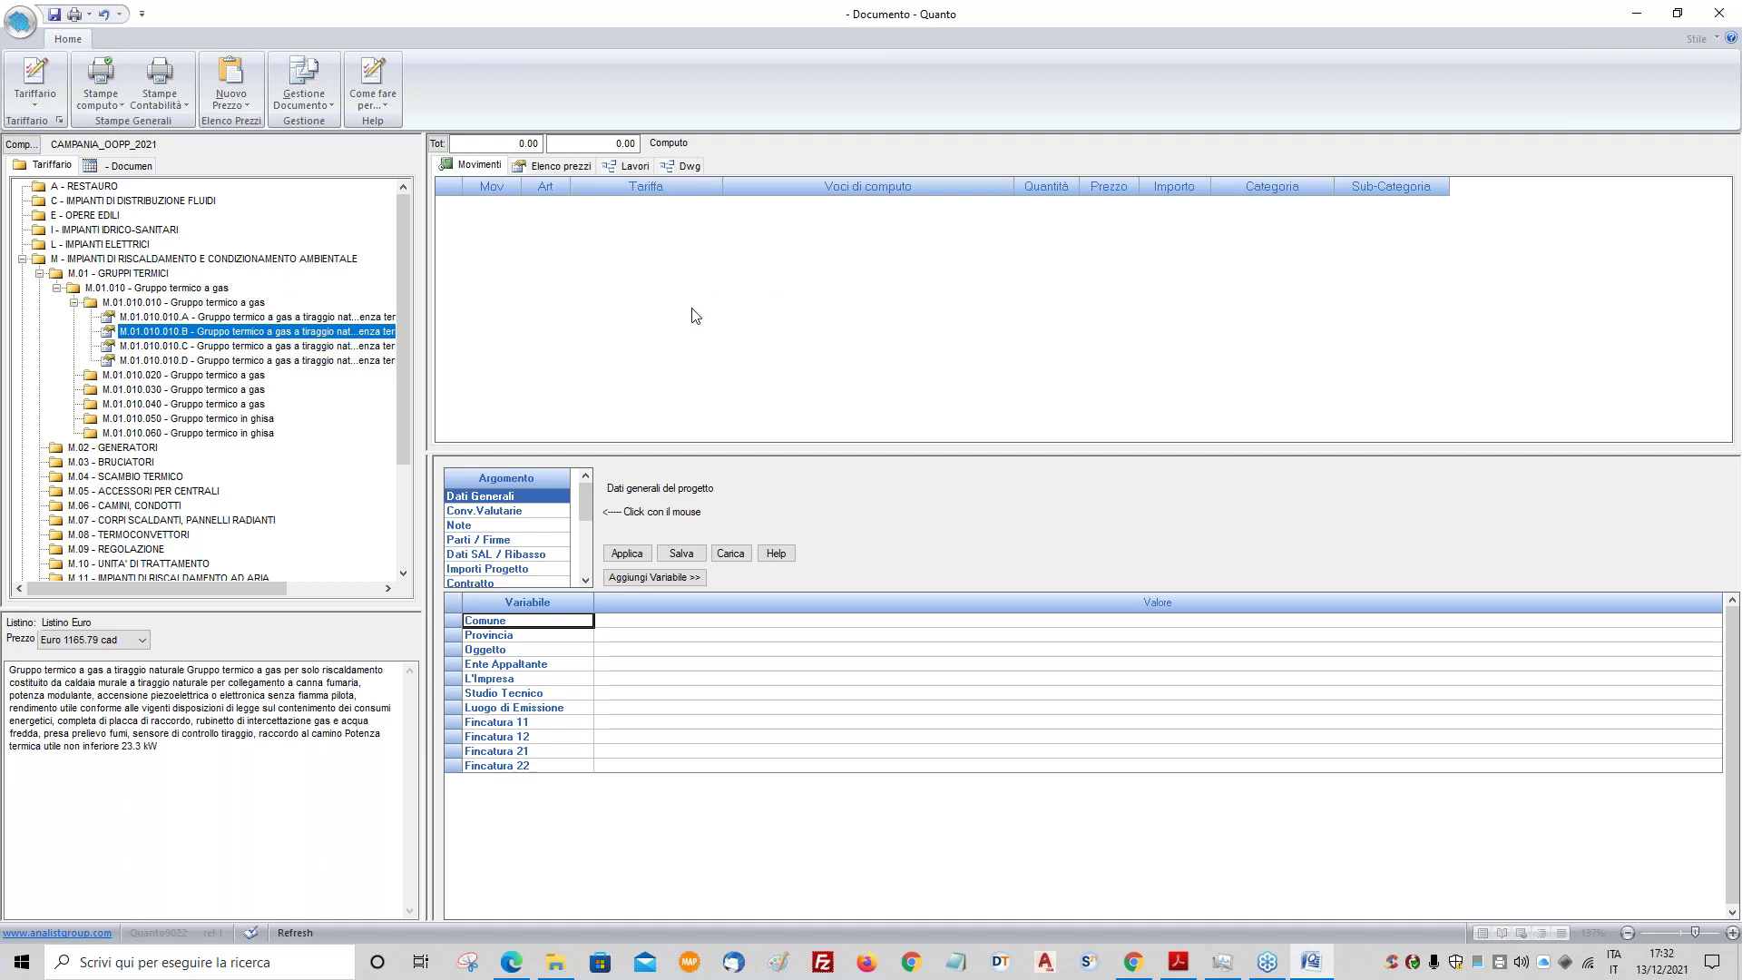
left_click(164, 345)
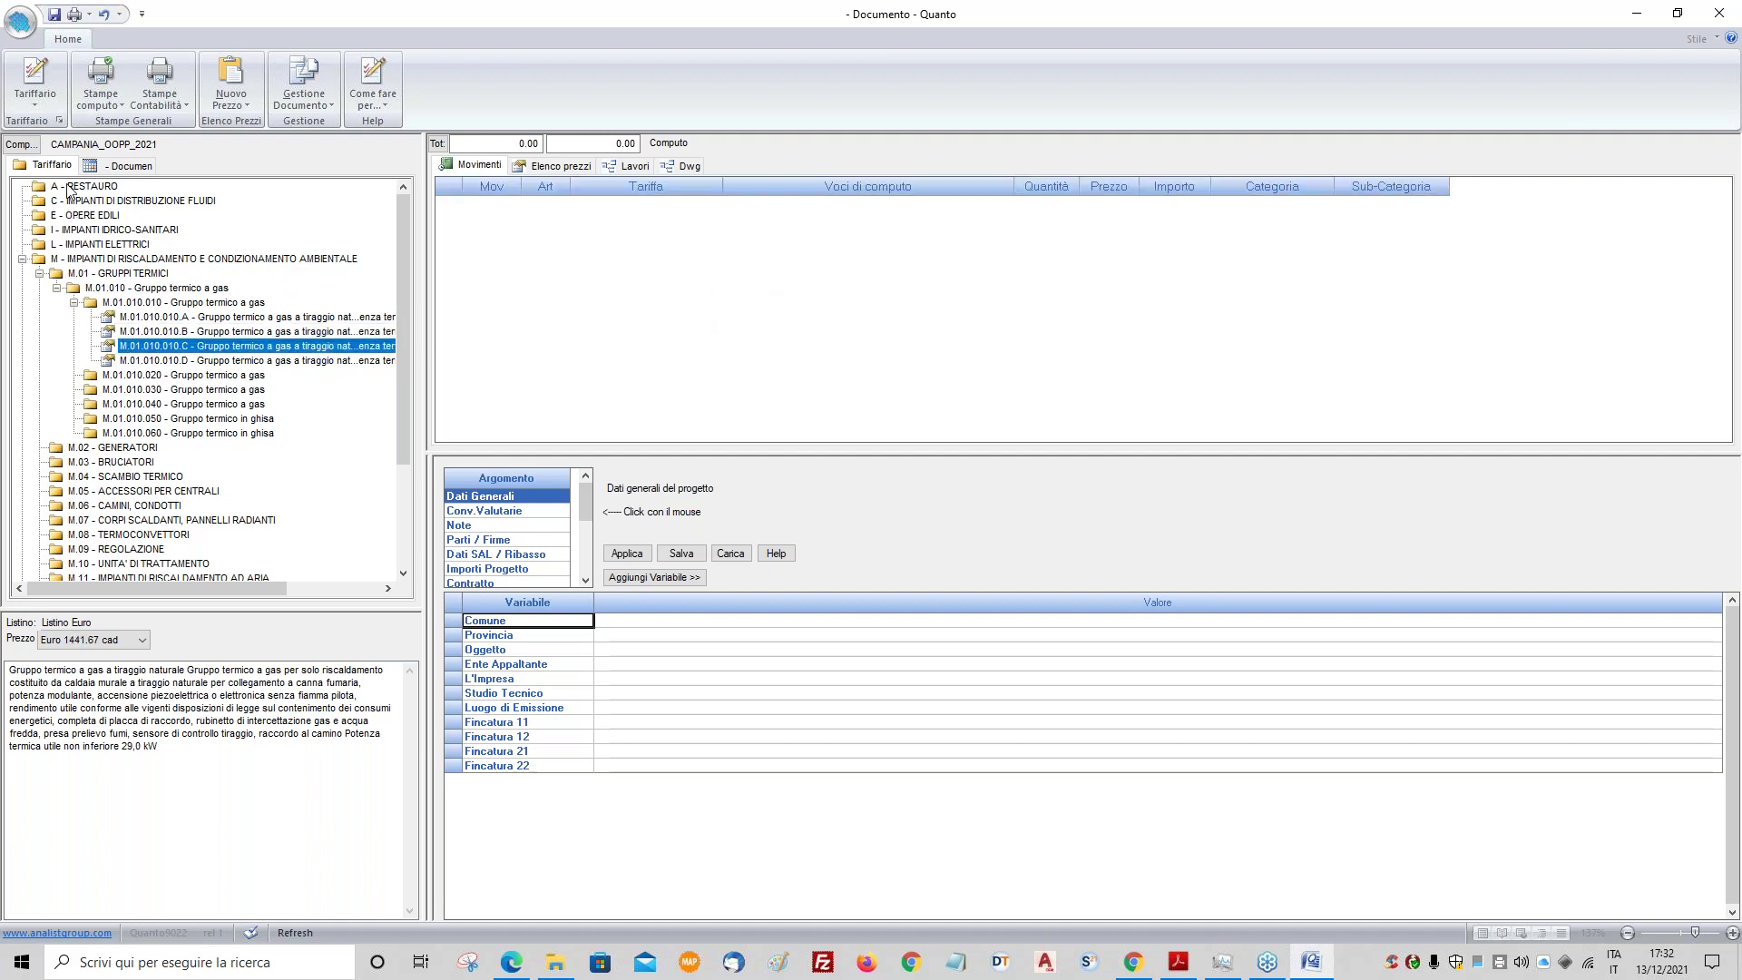
left_click(550, 167)
left_click(626, 167)
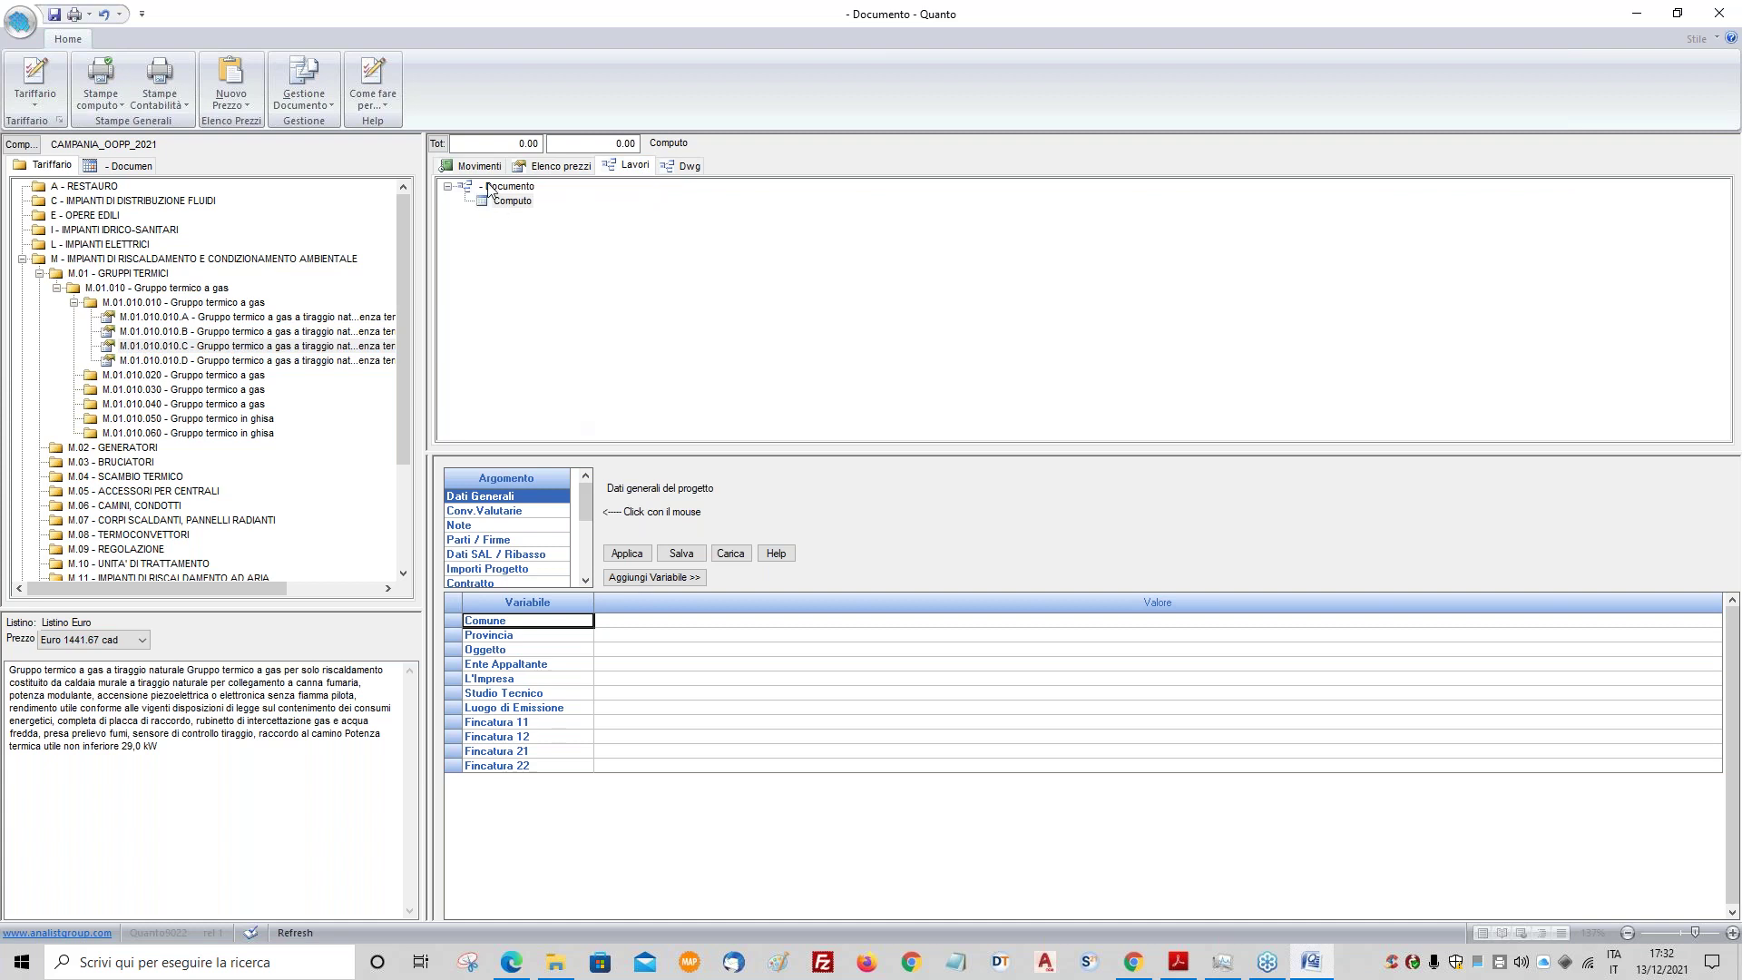
- Open the SuperBonus intervention list for the Computo work and enlarge the area showing it
left_click(523, 201)
left_click(299, 98)
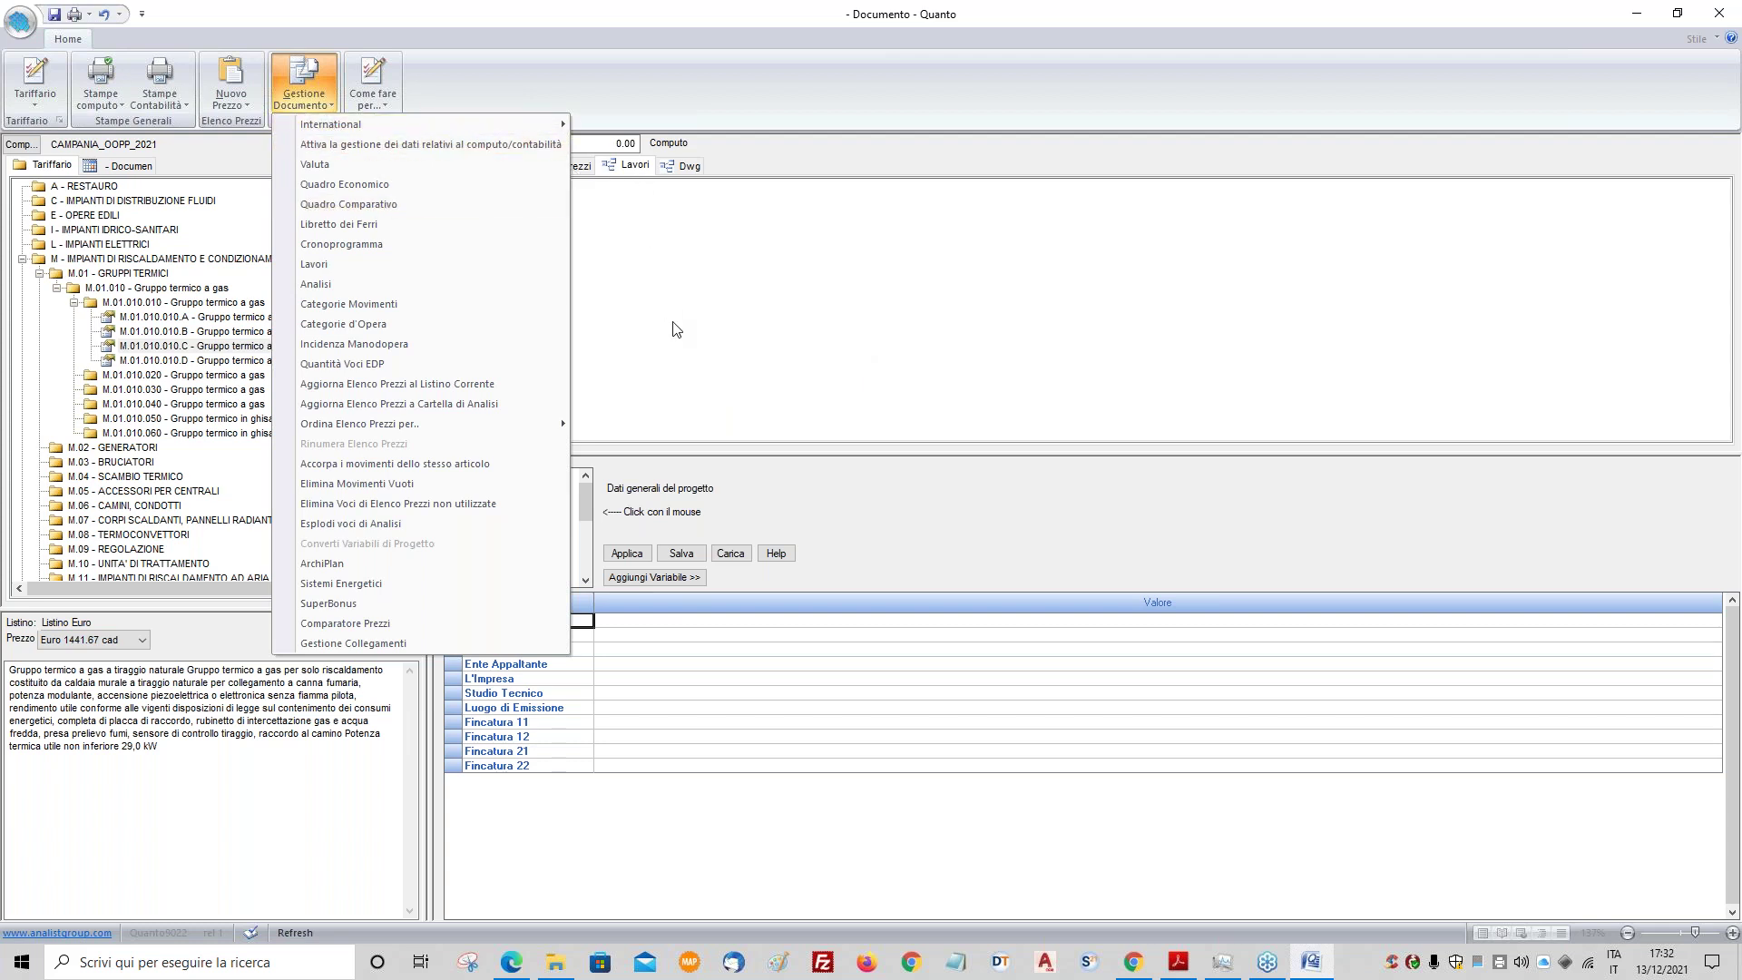
left_click(856, 665)
left_click(767, 326)
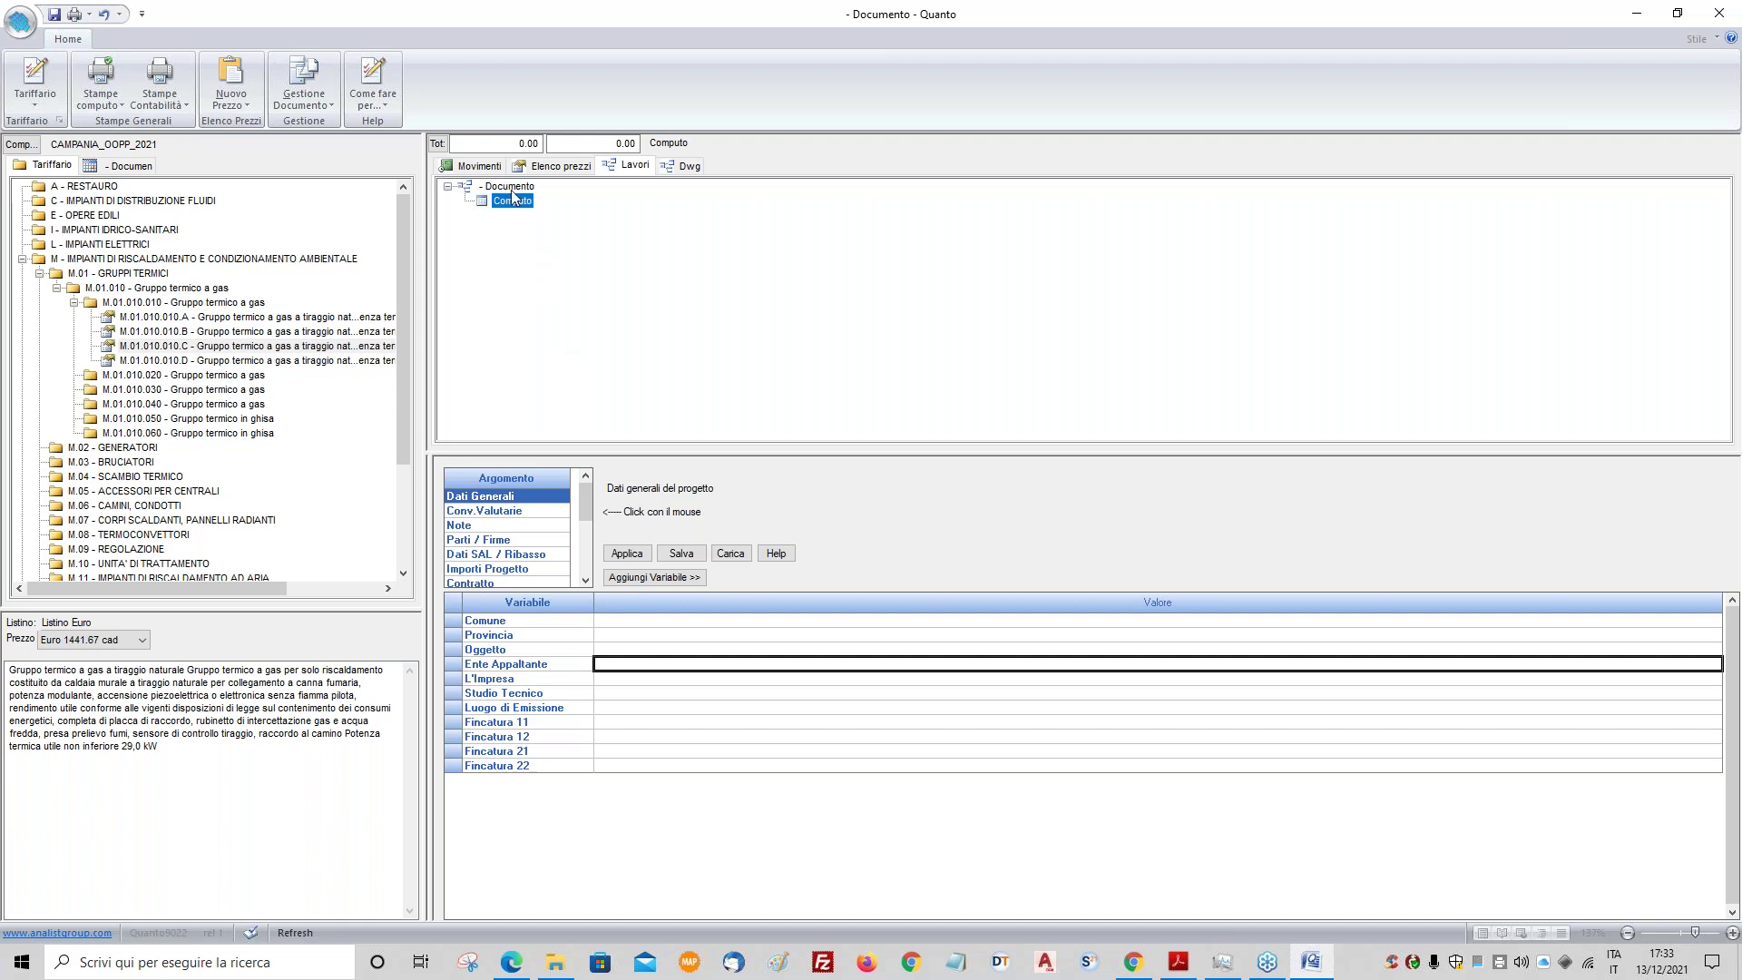
left_click(312, 108)
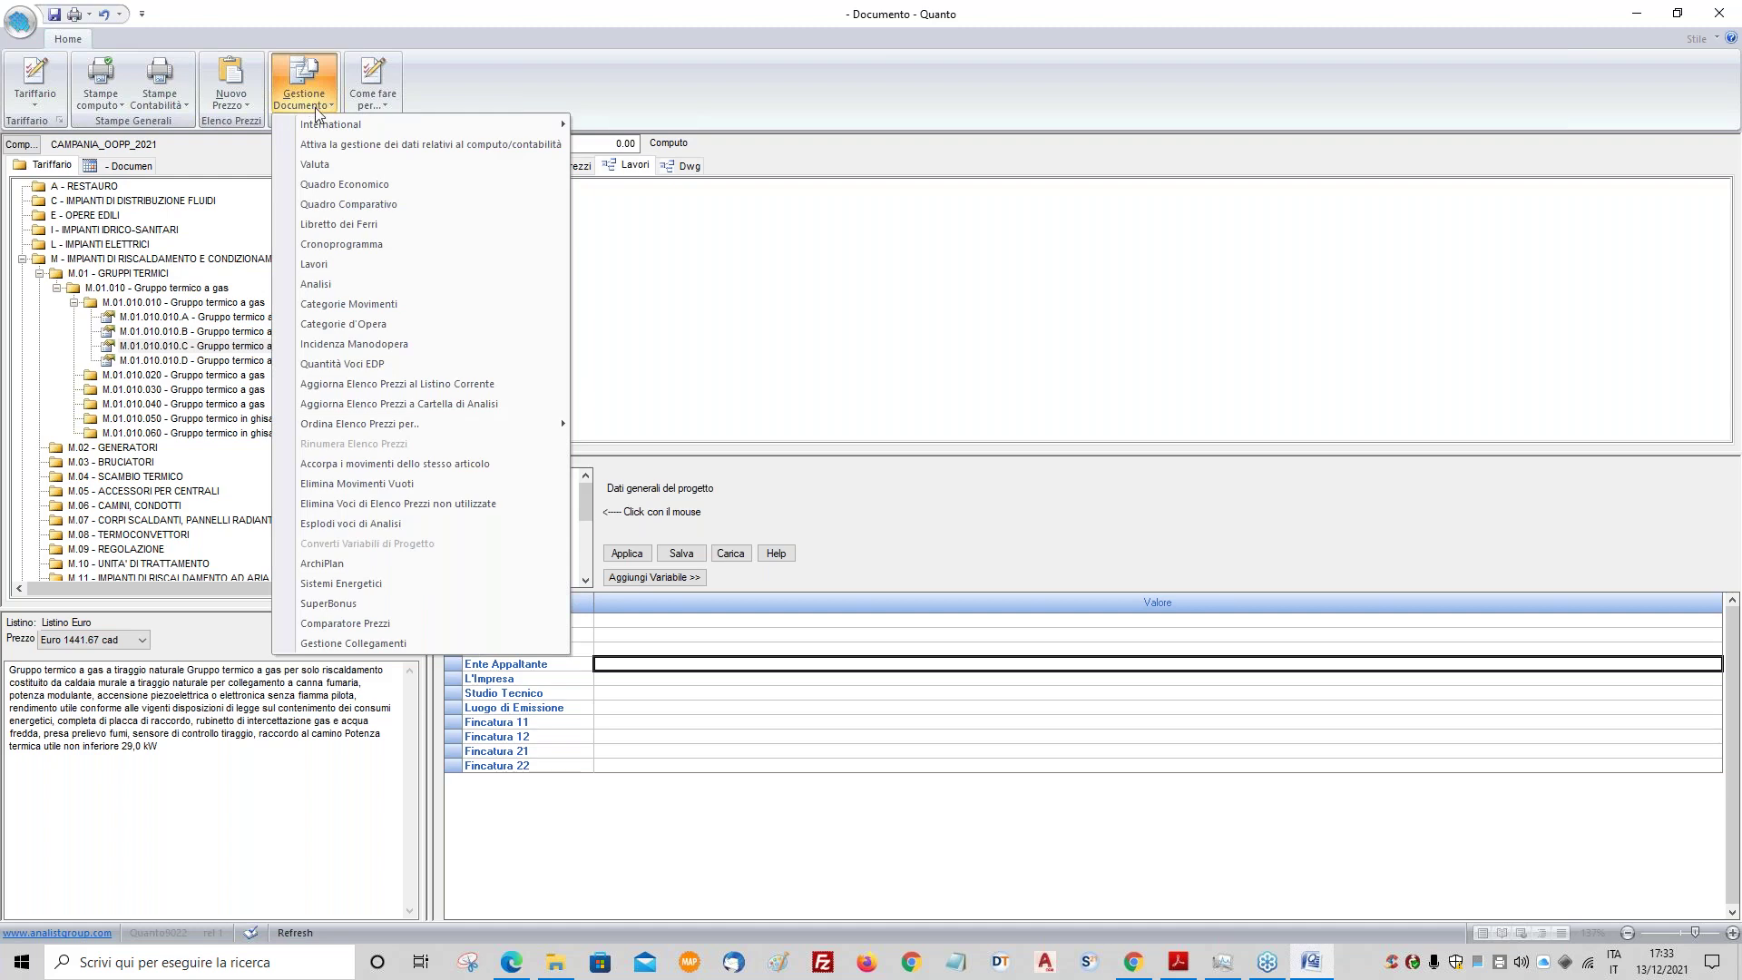
left_click(370, 605)
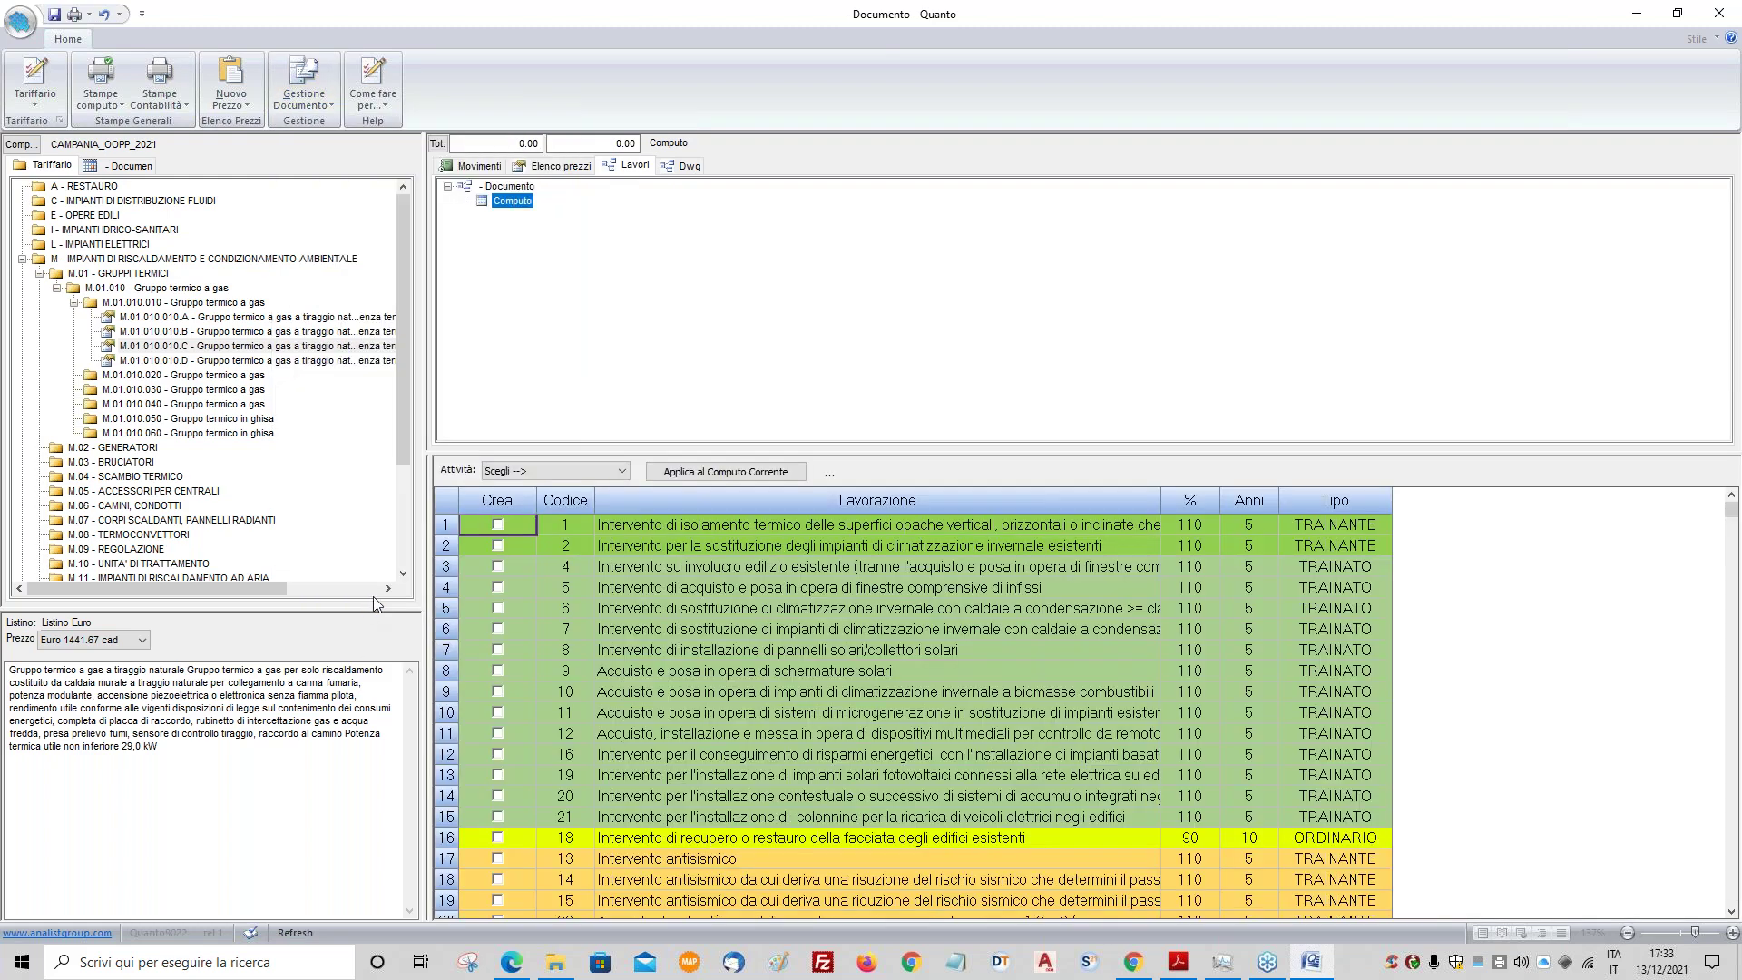
left_click_drag(1019, 451, 1019, 400)
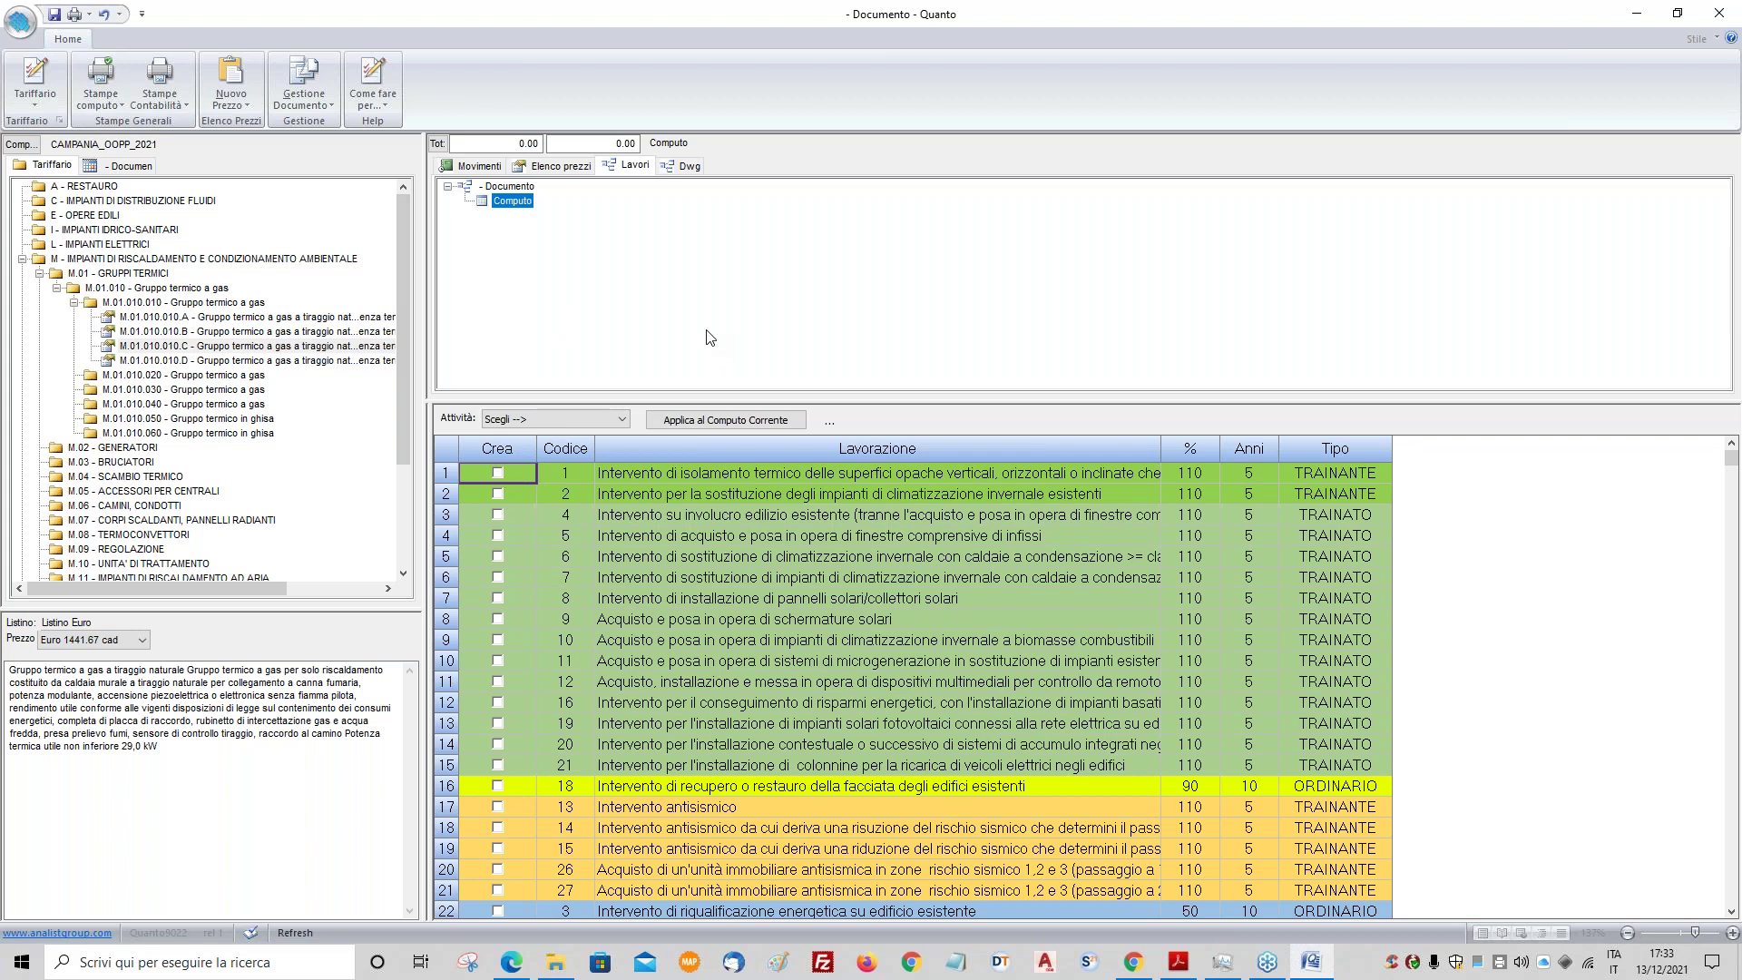
- Create a cadastral SUB profile under Computo with Foglio 12, Part 25 and Sub 7
left_click(529, 419)
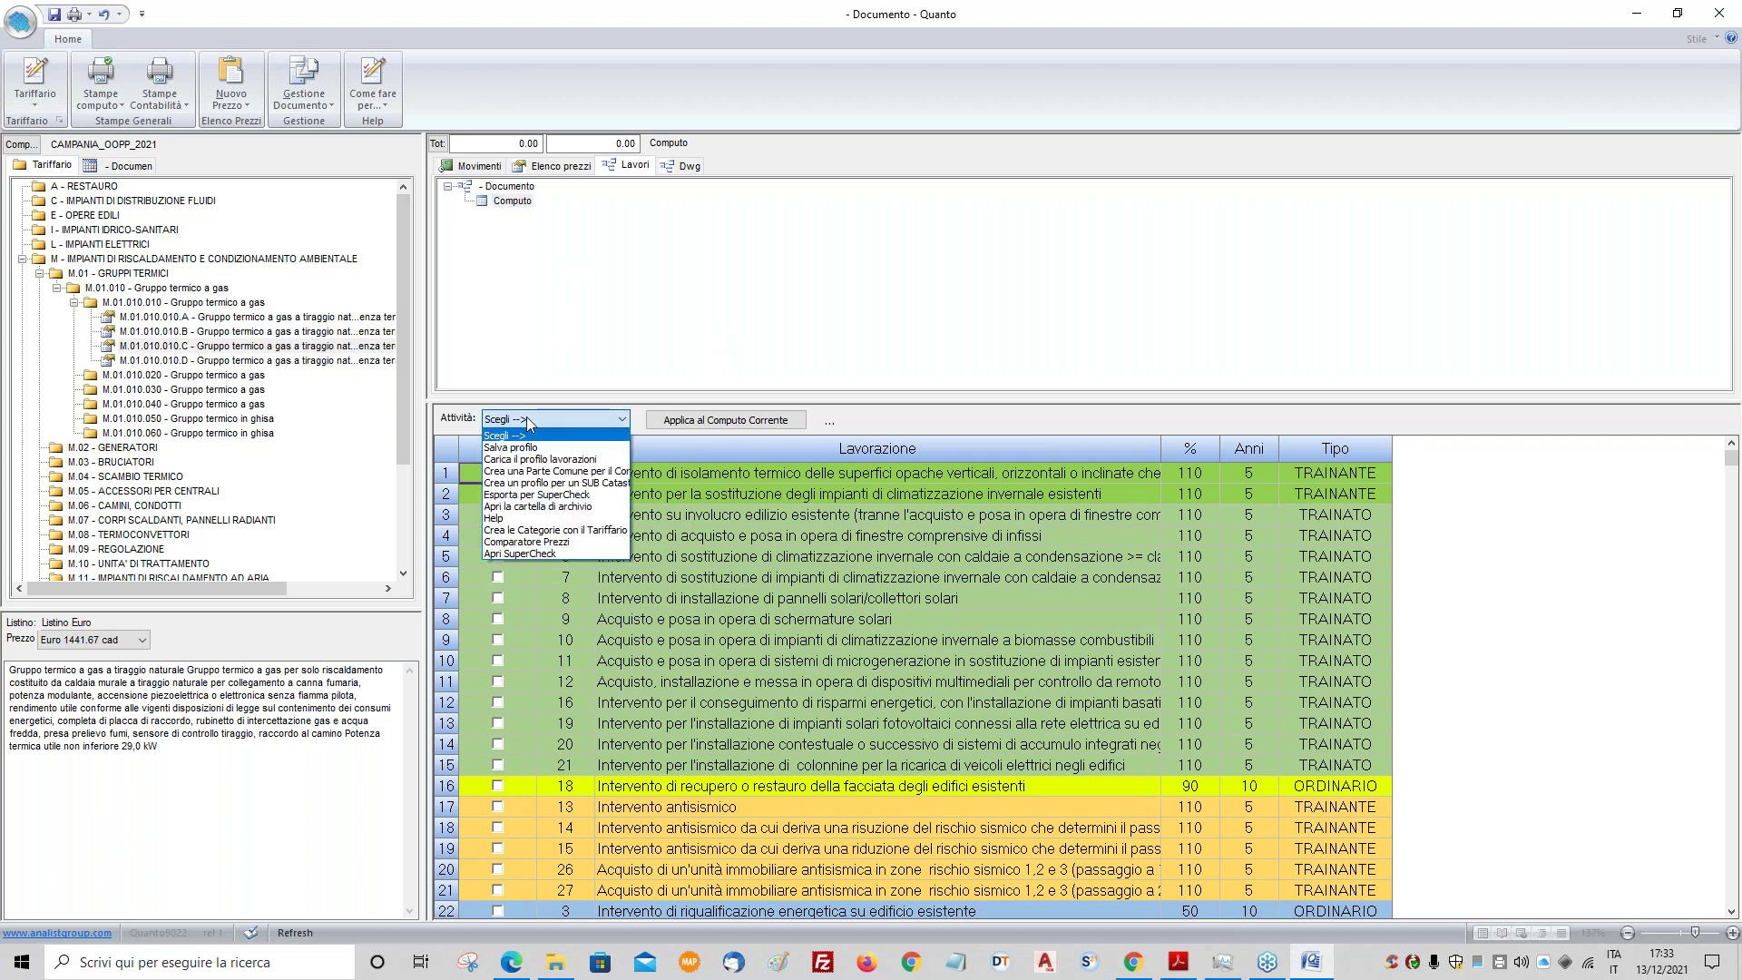
left_click(559, 483)
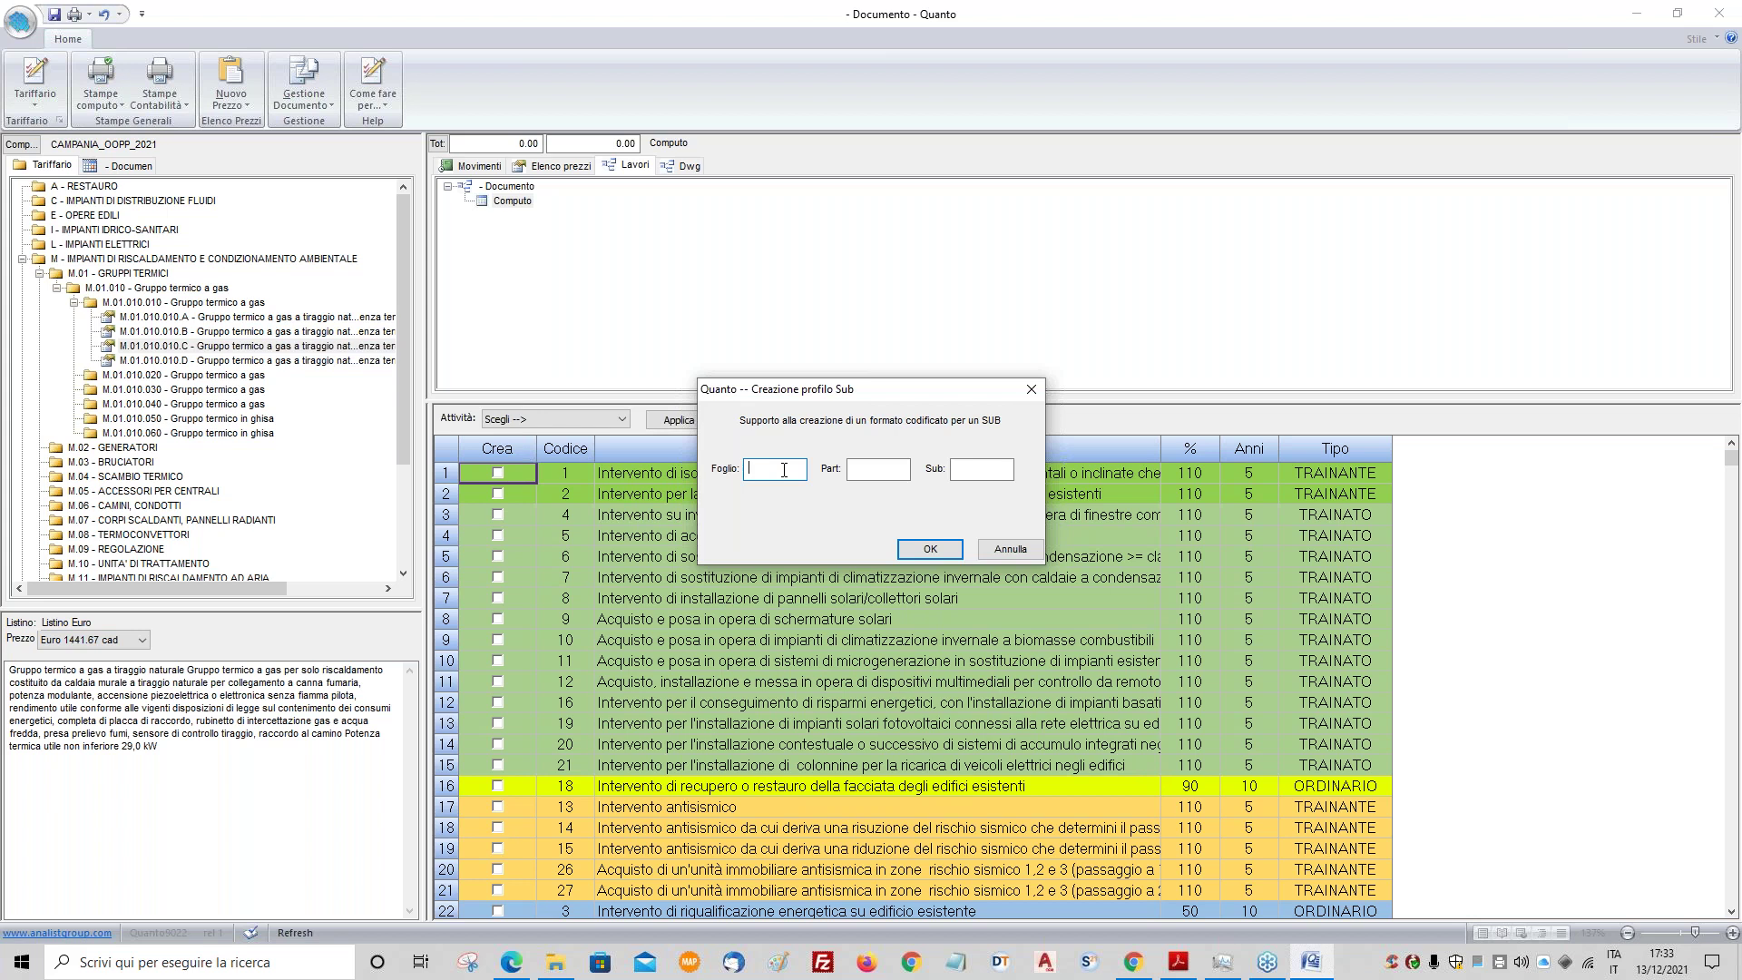
left_click(907, 464)
type("25")
left_click(969, 466)
type("7")
left_click(939, 548)
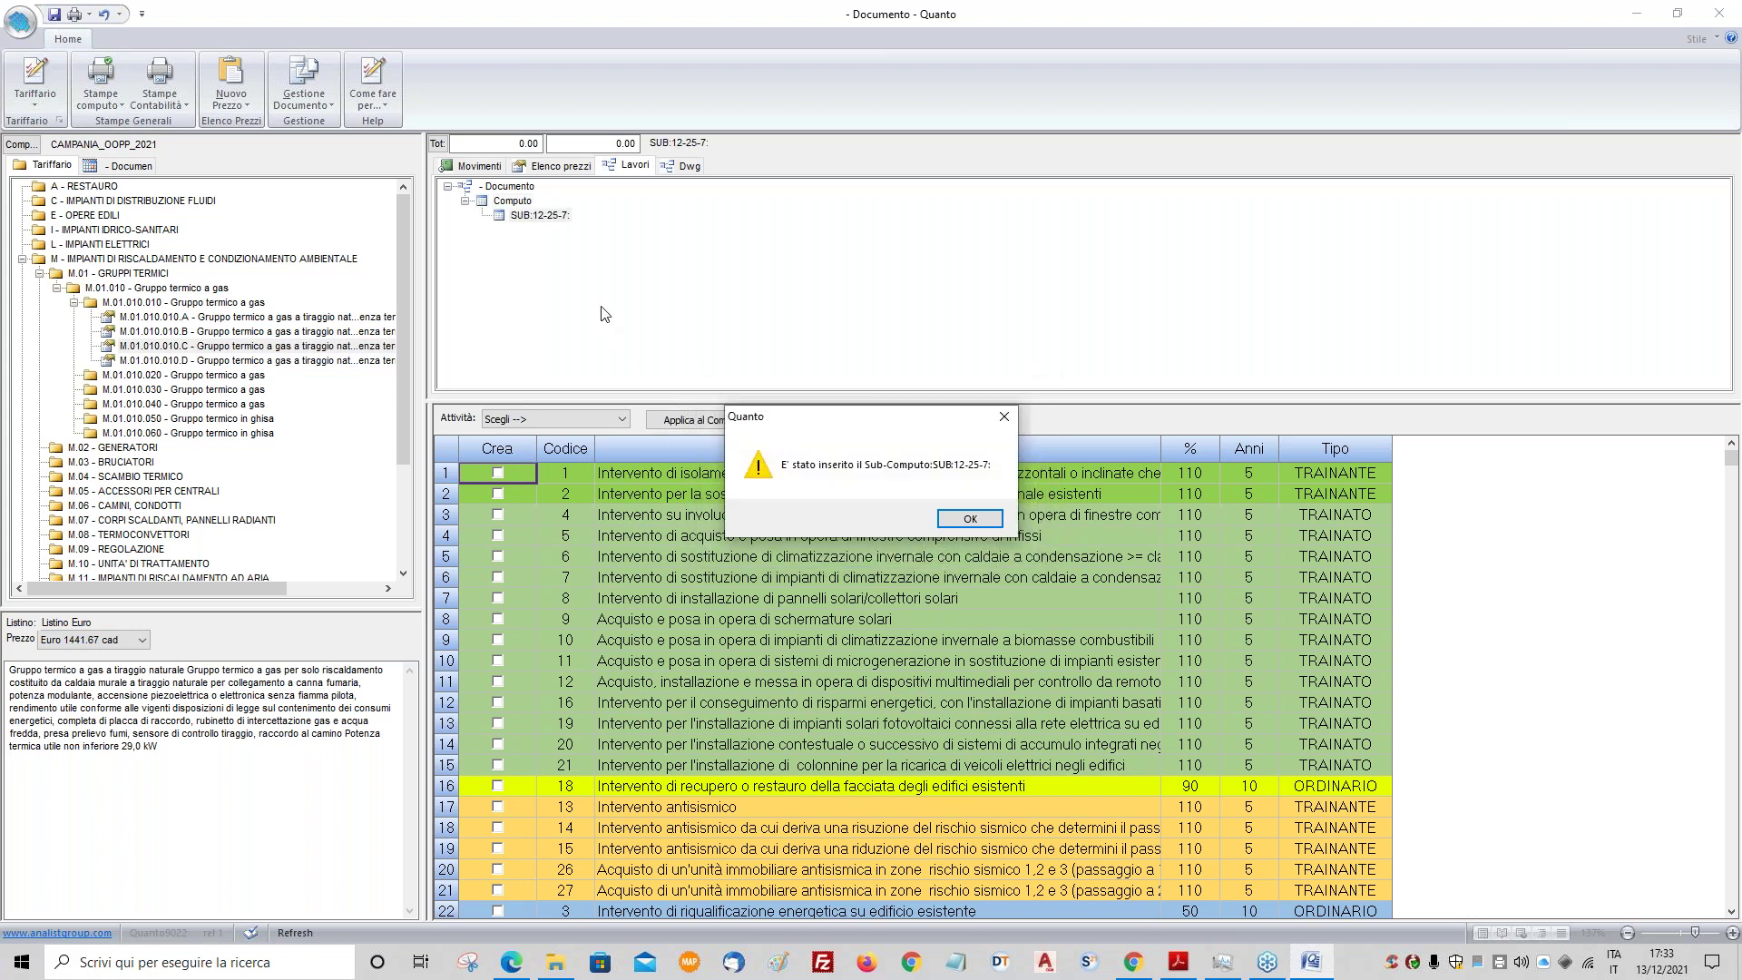
left_click(969, 518)
- Select the SUB:12-25-7 sub-computation and look through the activities available for it
right_click(508, 200)
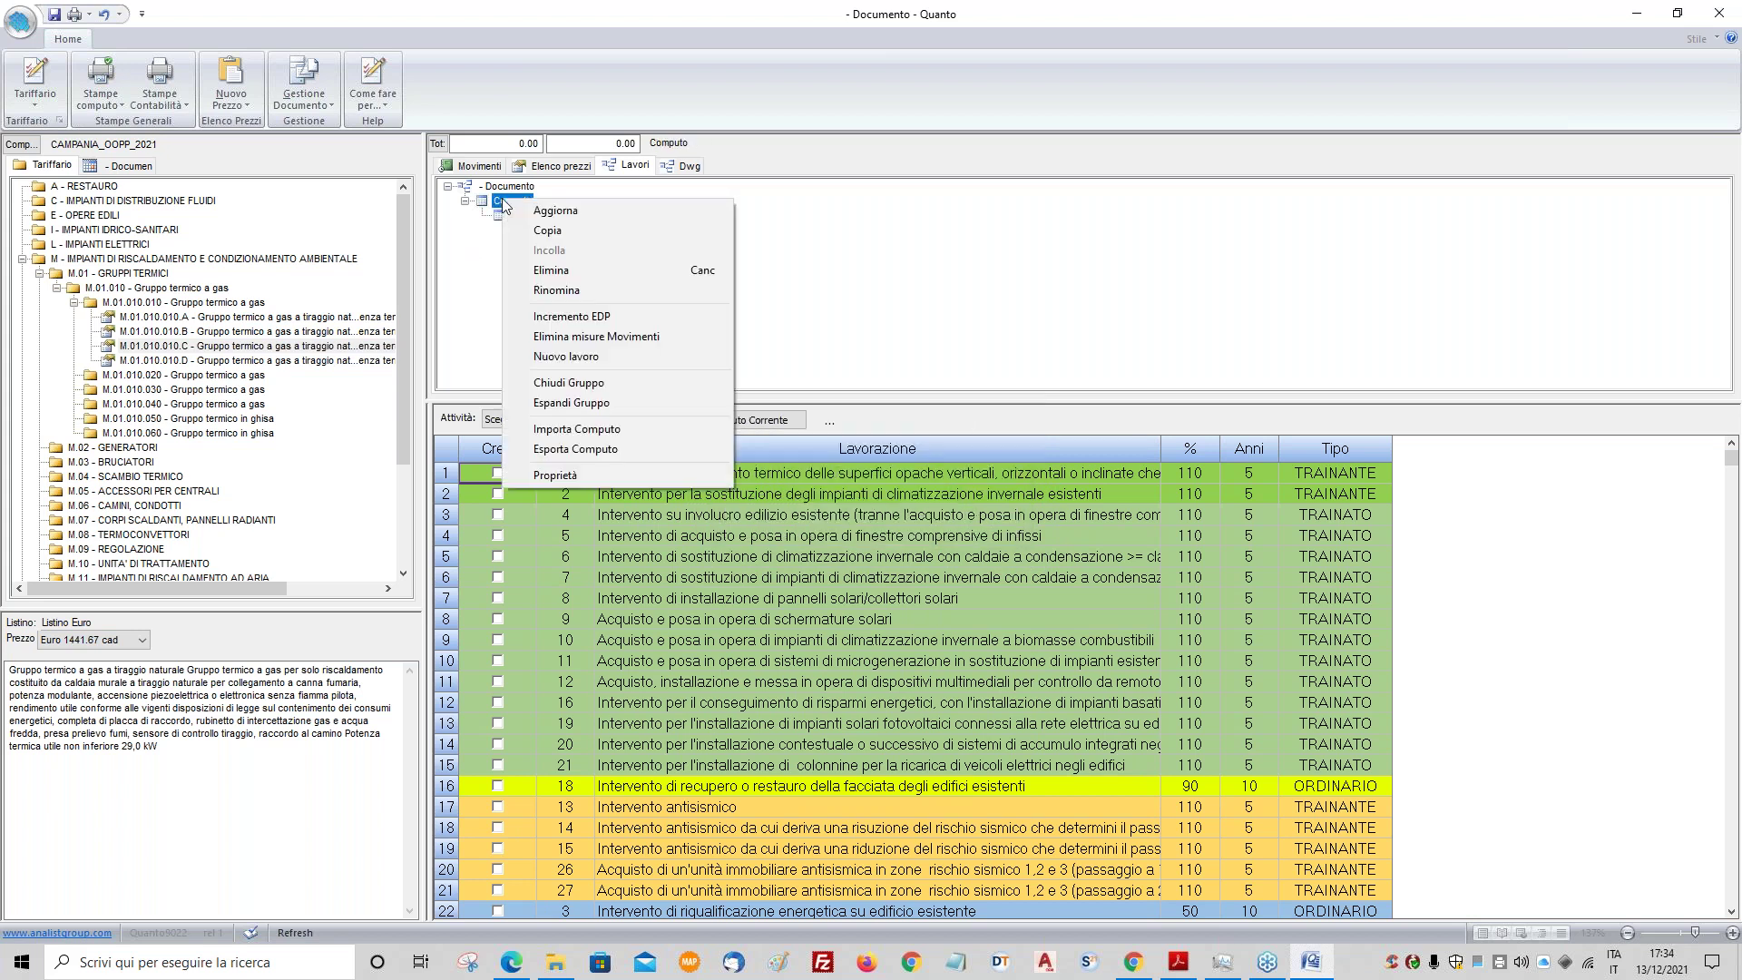
left_click(910, 216)
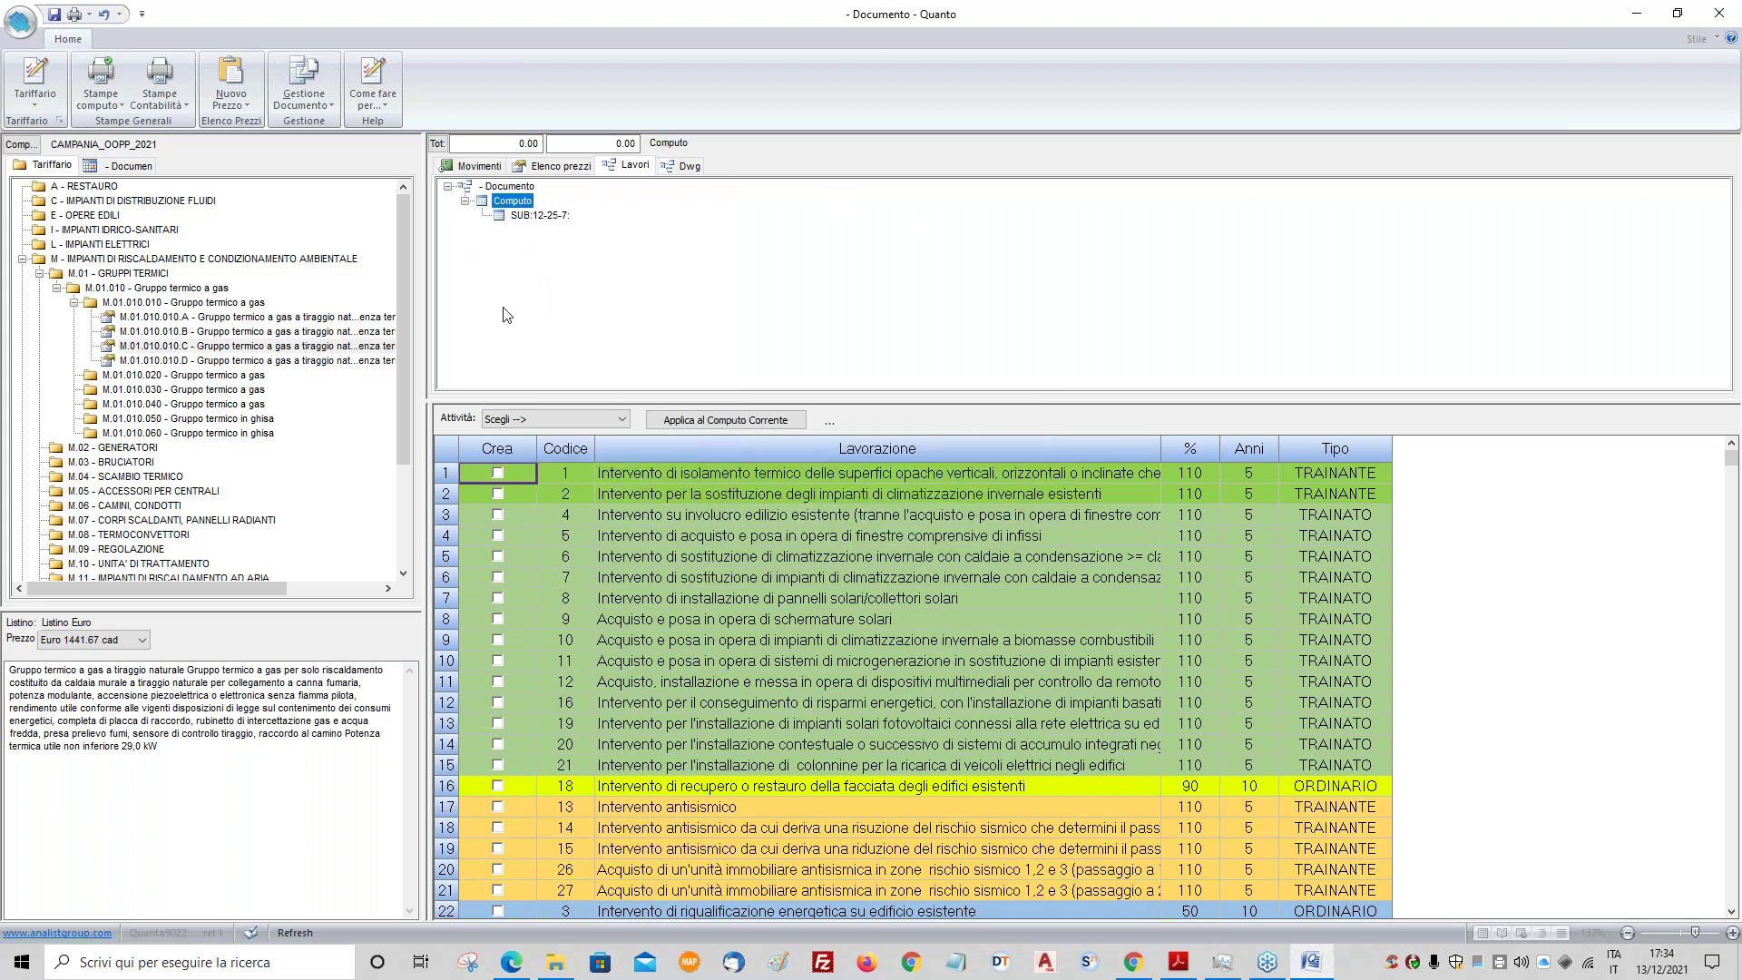
left_click(524, 216)
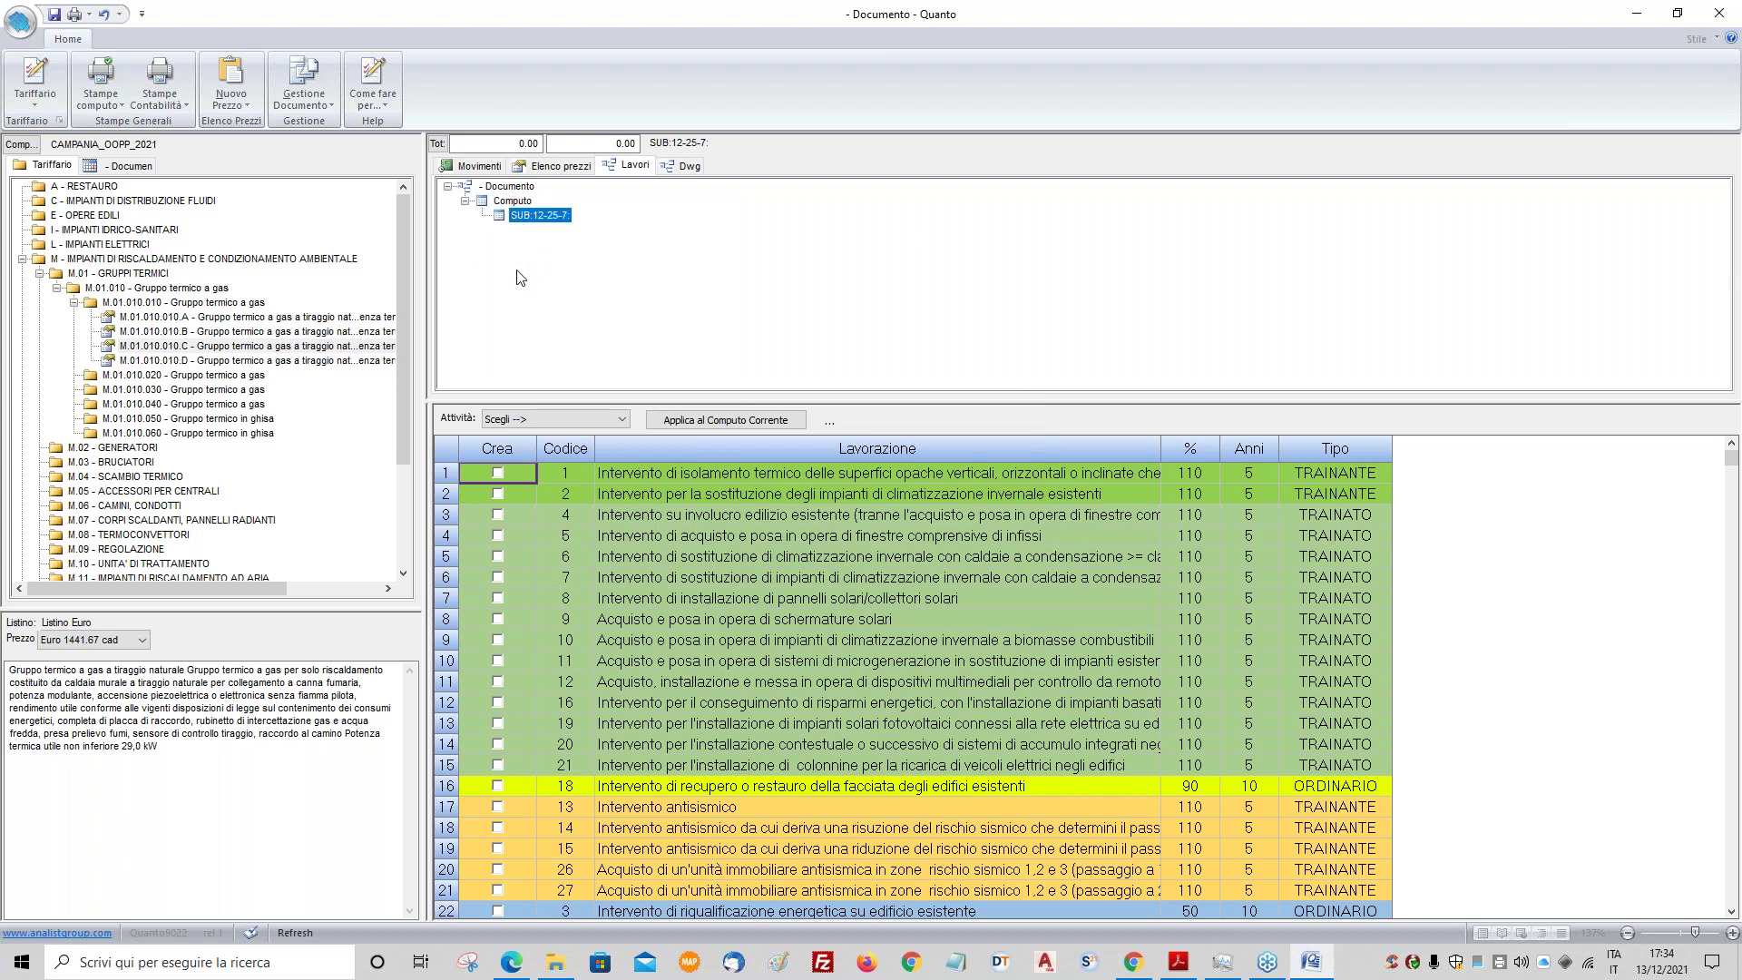
left_click(549, 418)
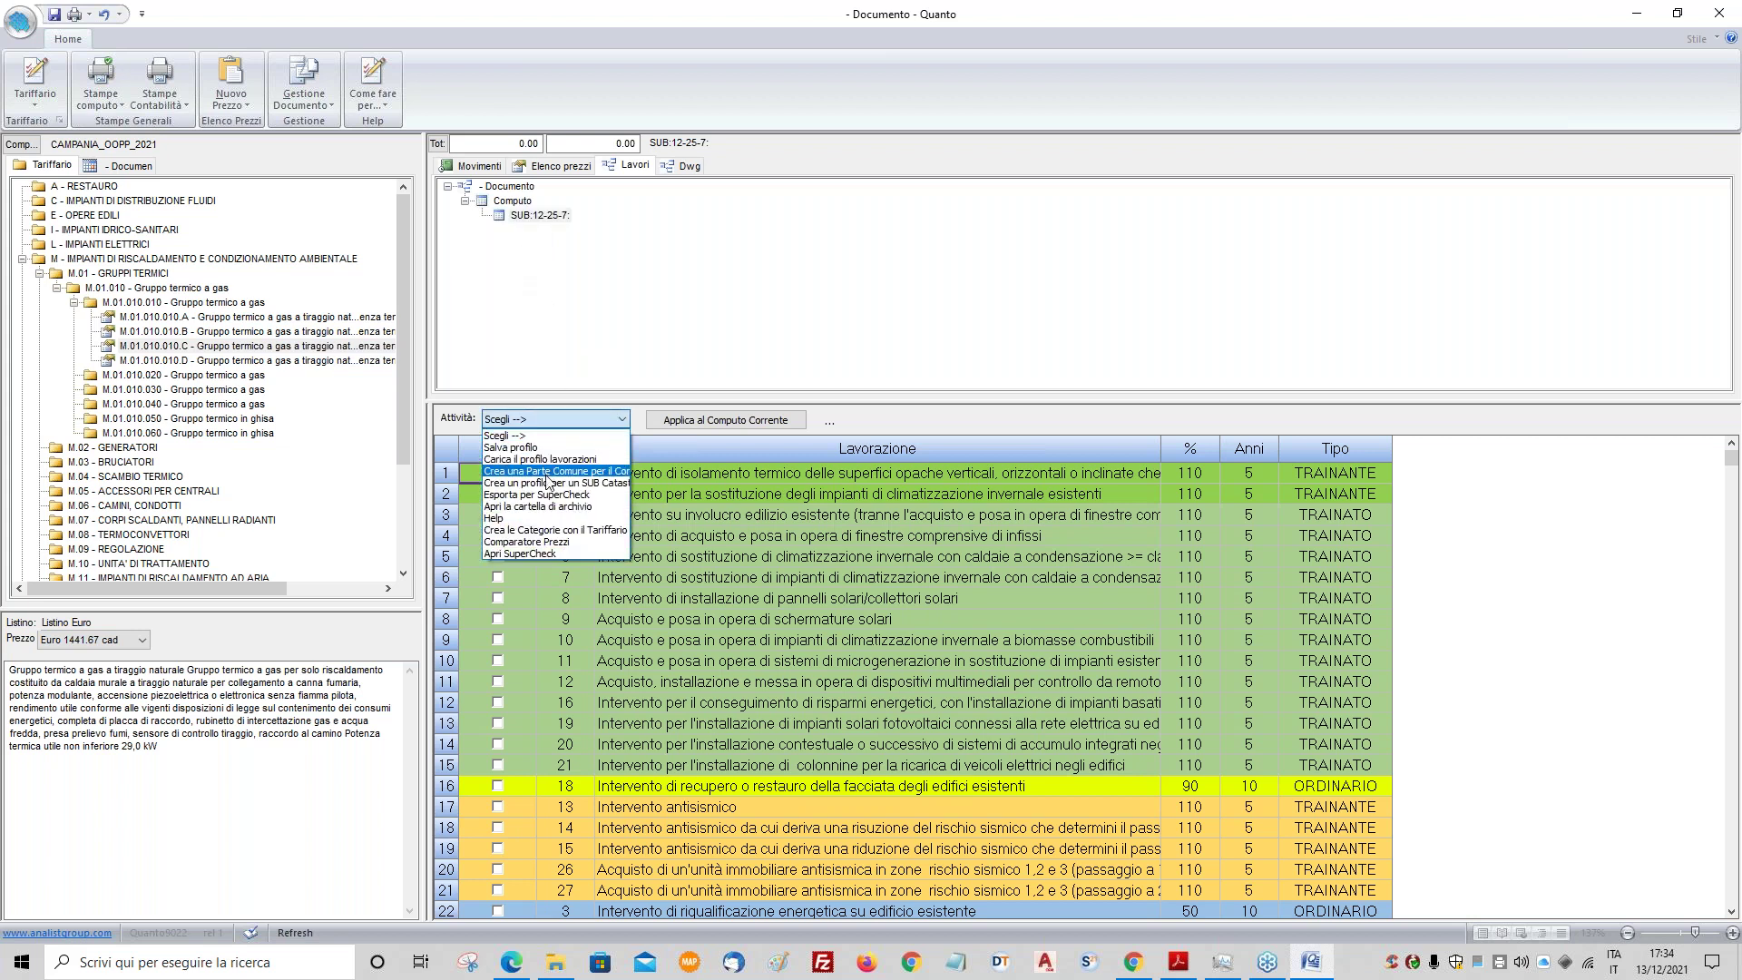
left_click(581, 273)
left_click(581, 247)
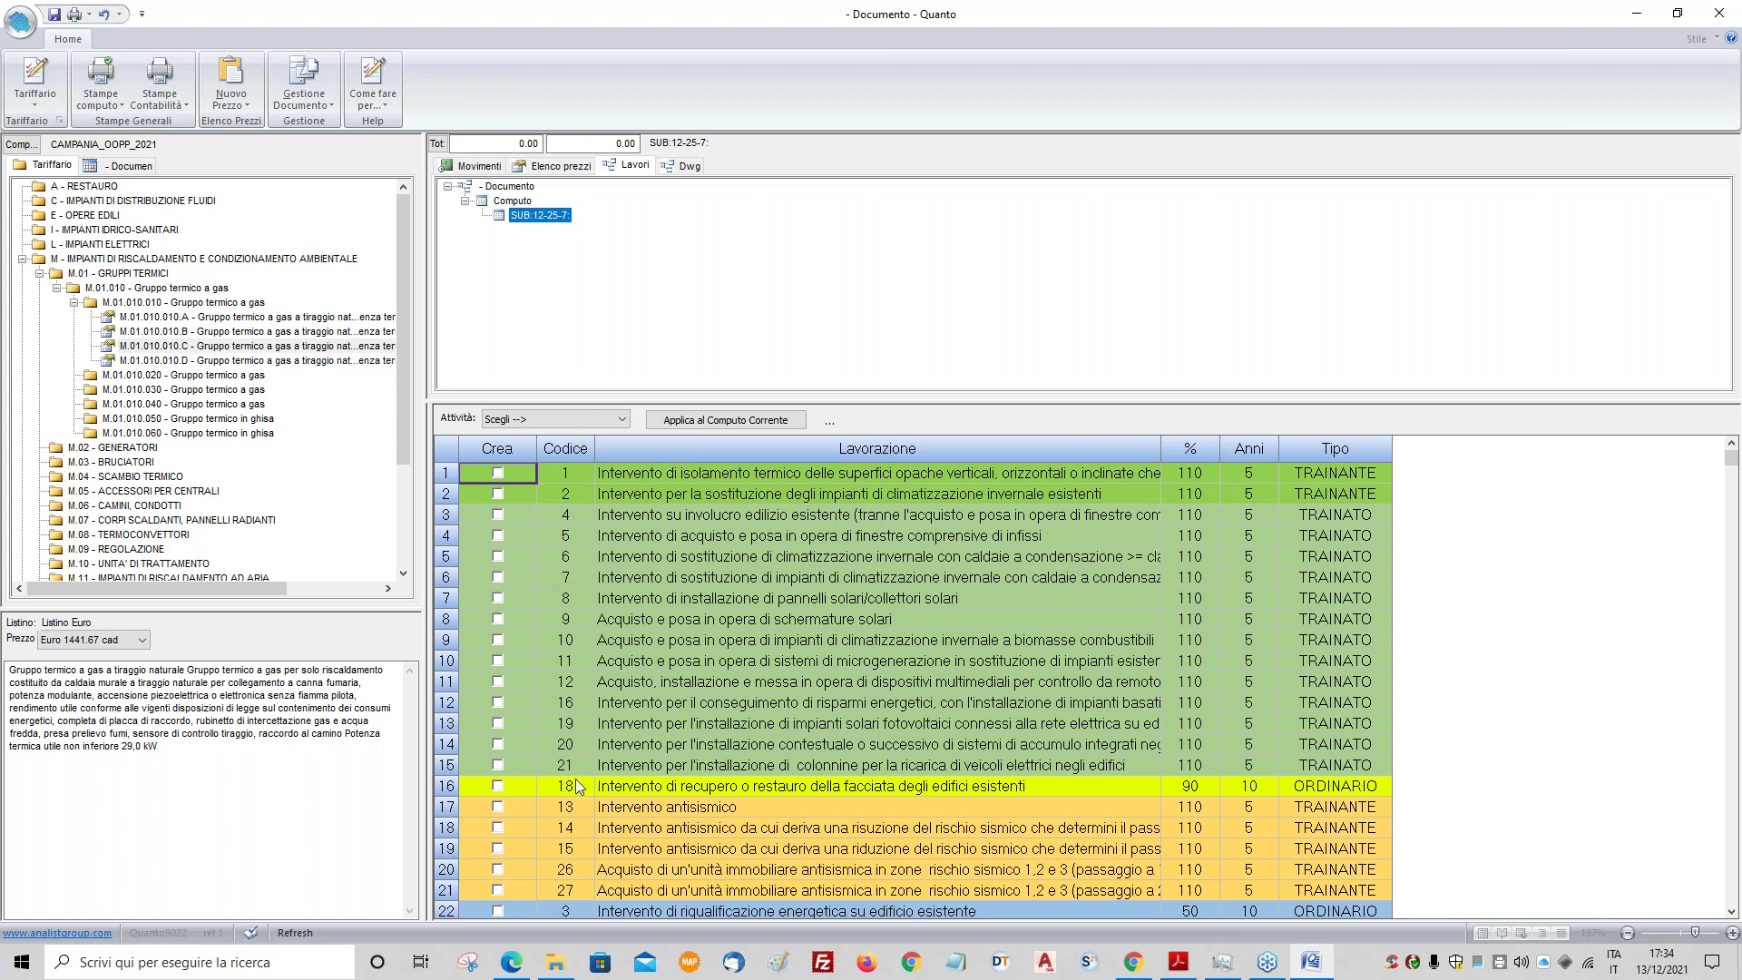
- Examine the whole SuperBonus intervention list, including the ordinary items at its end, and enlarge the area showing it
left_click(688, 583)
left_click(652, 555)
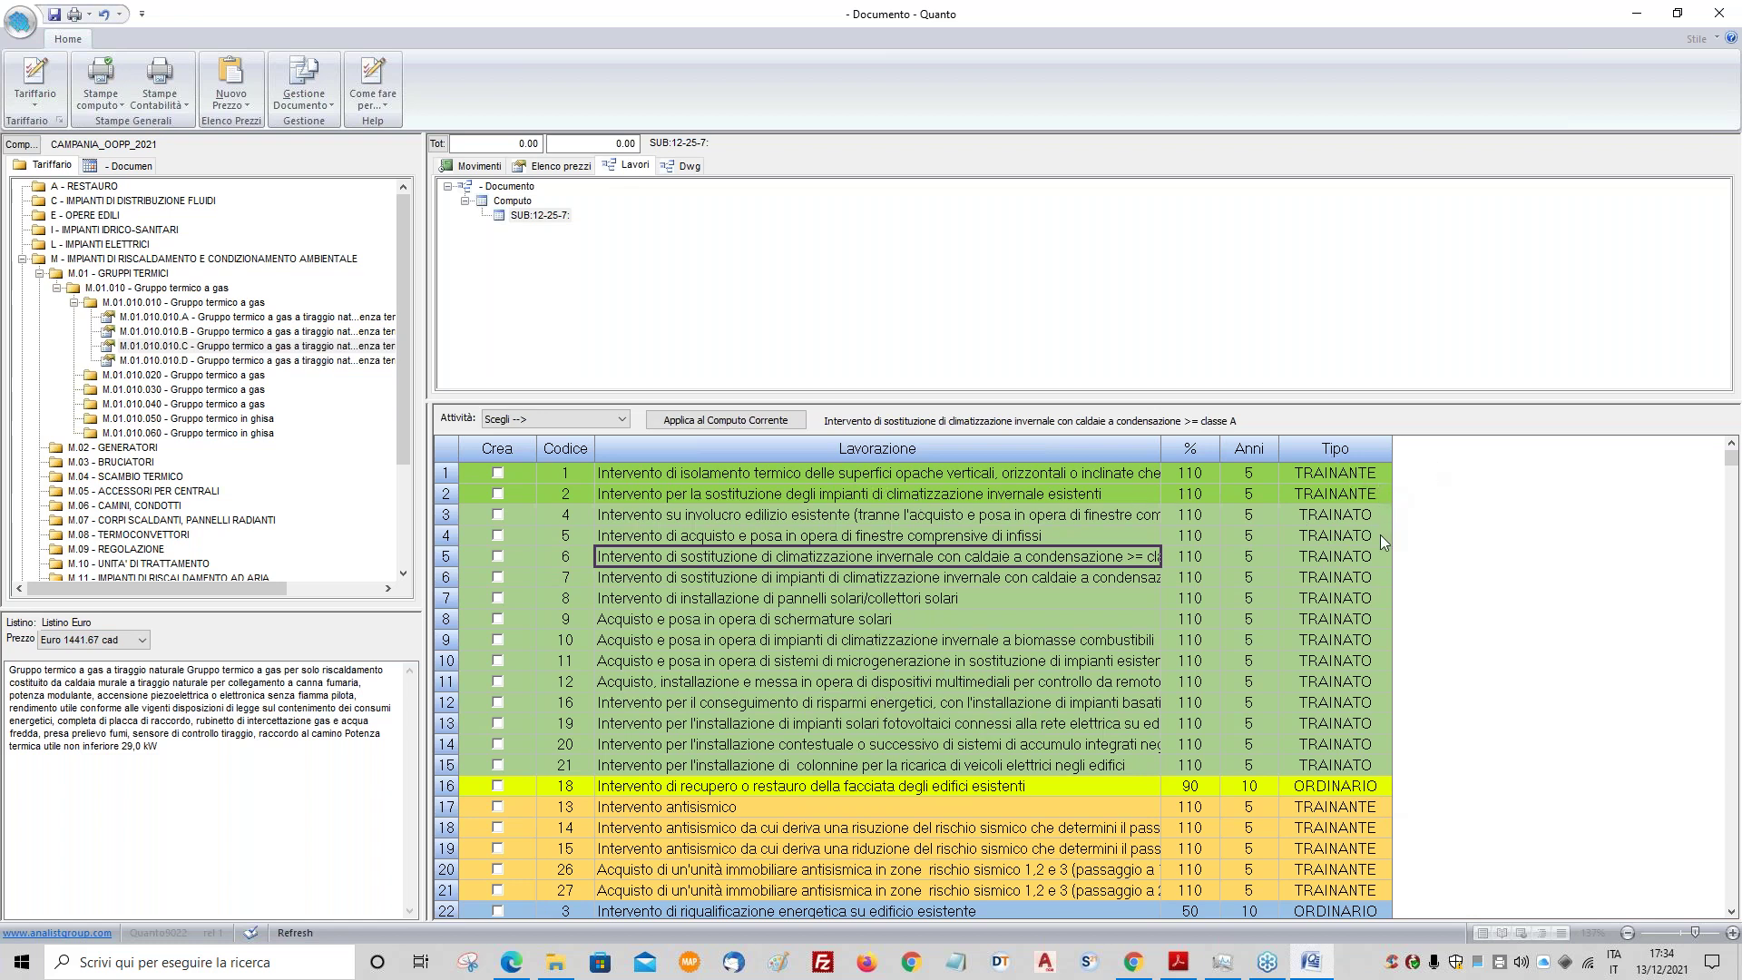
scroll(1373, 820, "down", 2)
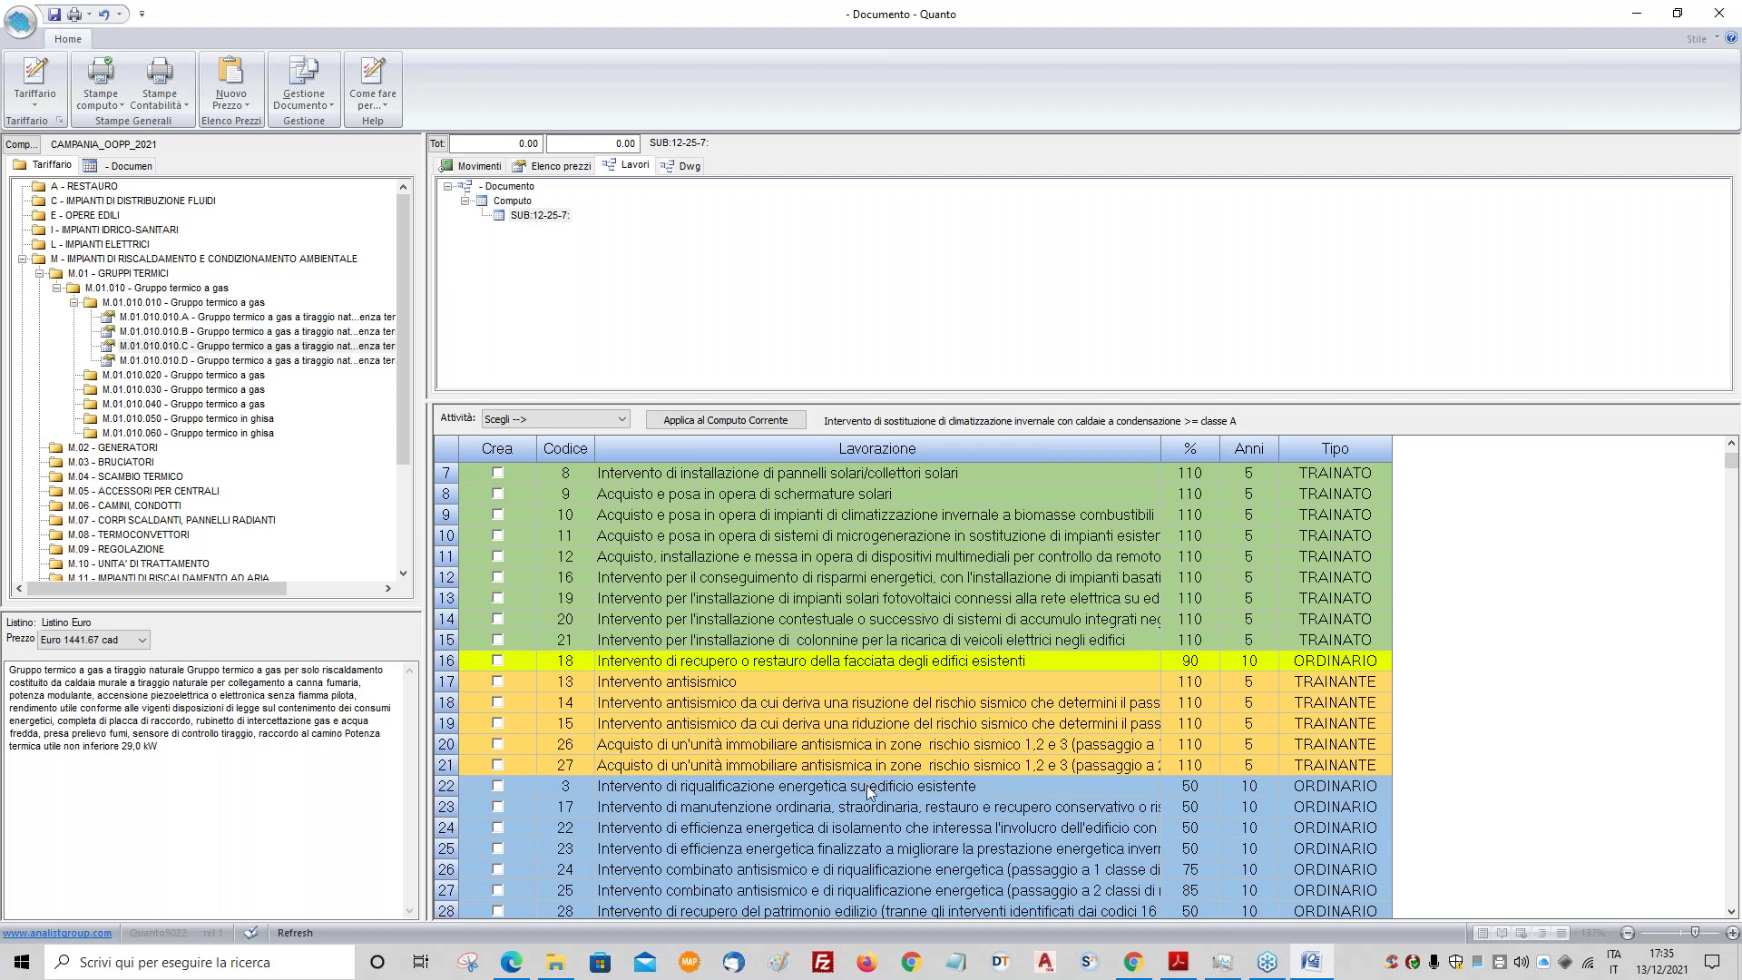
scroll(1116, 698, "up", 2)
scroll(1116, 699, "down", 3)
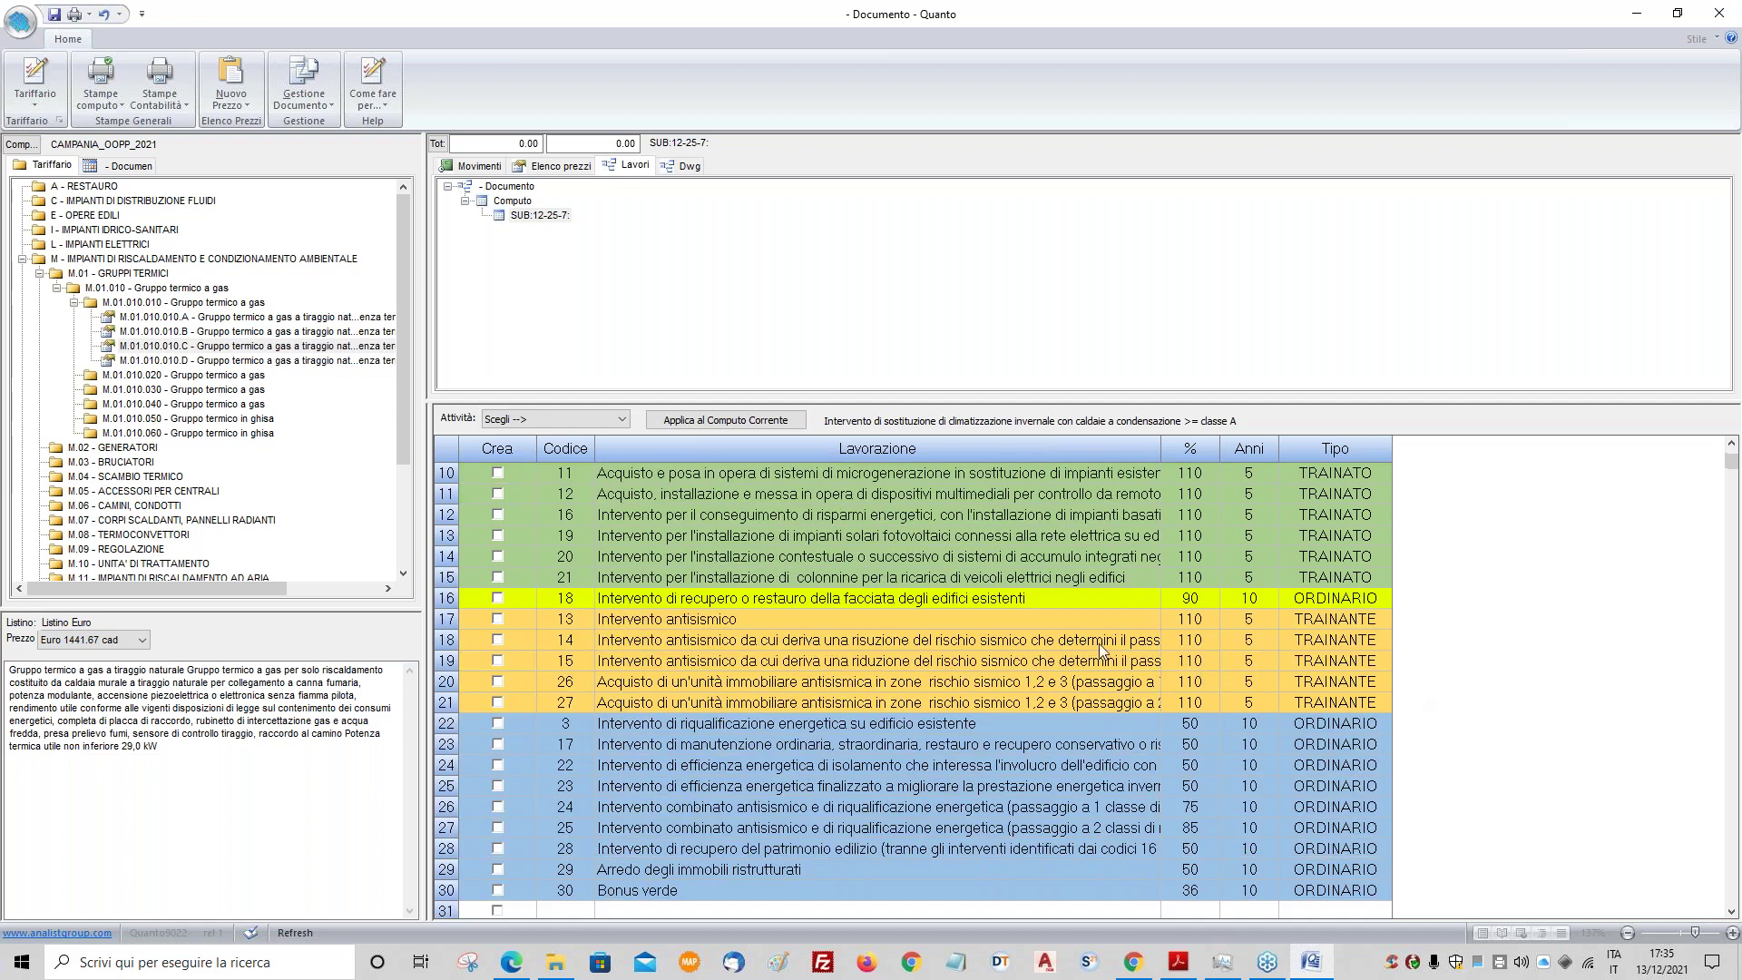
scroll(1512, 765, "up", 3)
left_click_drag(1303, 402, 1303, 342)
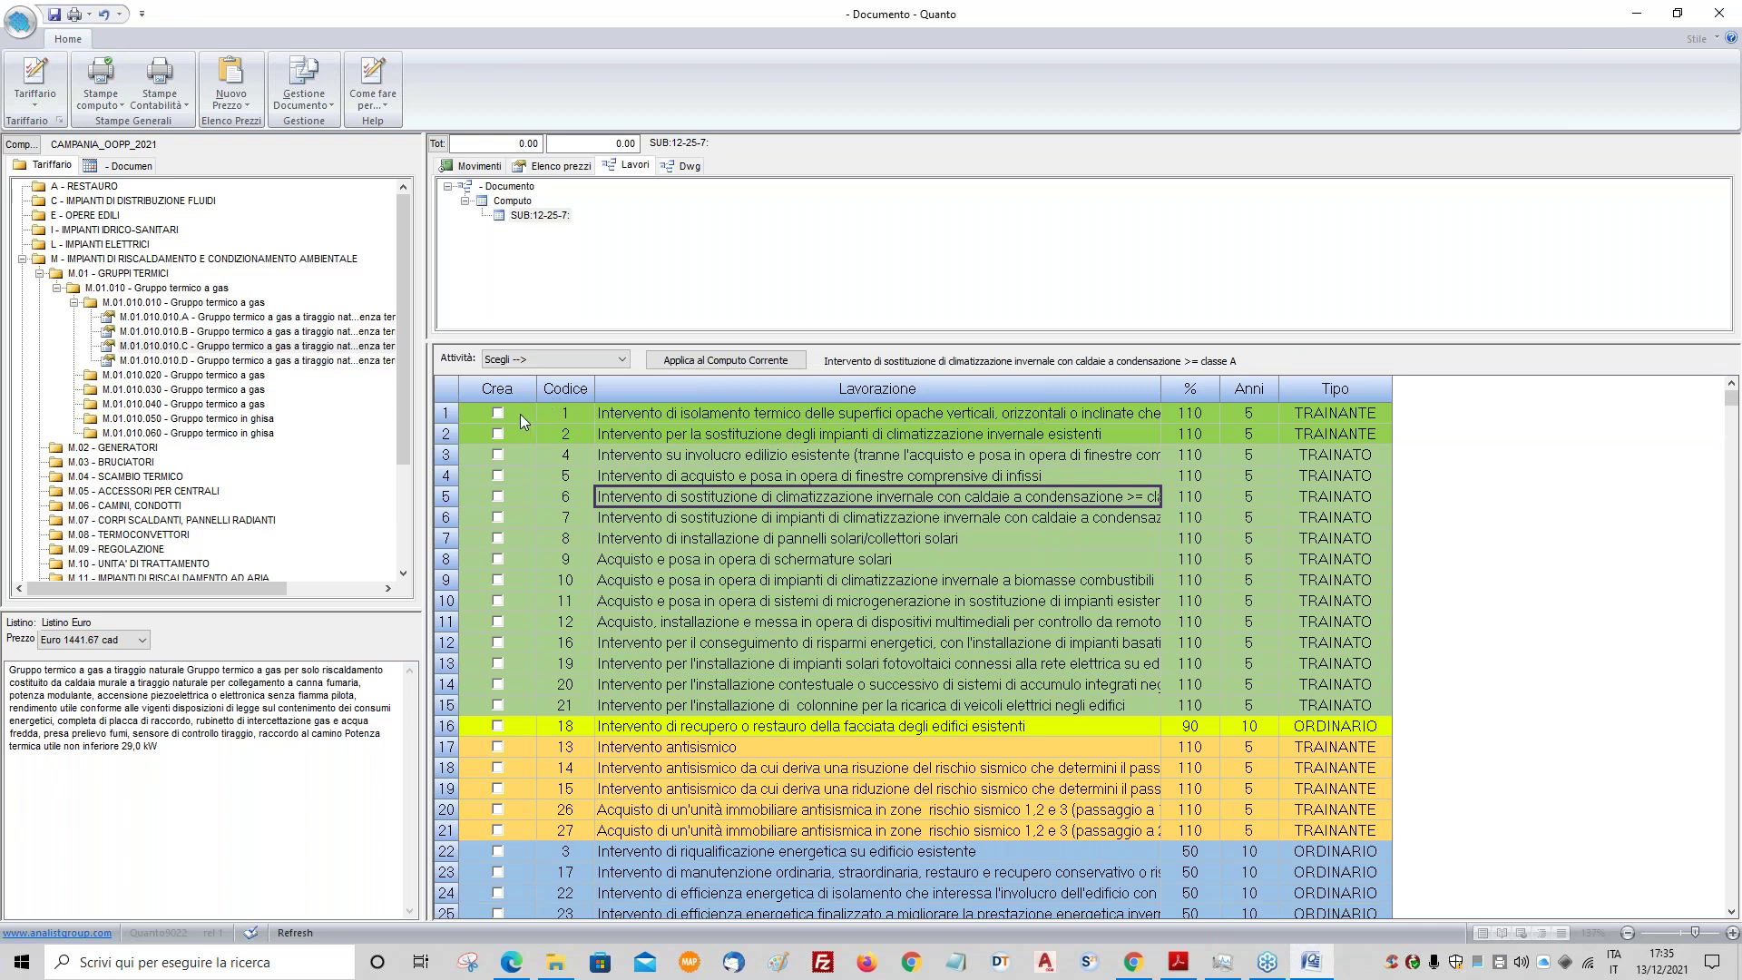
- Create interventions 1 (thermal insulation of opaque surfaces) and 5 (purchase and installation of windows with frames) in SUB:12-25-7
left_click(497, 417)
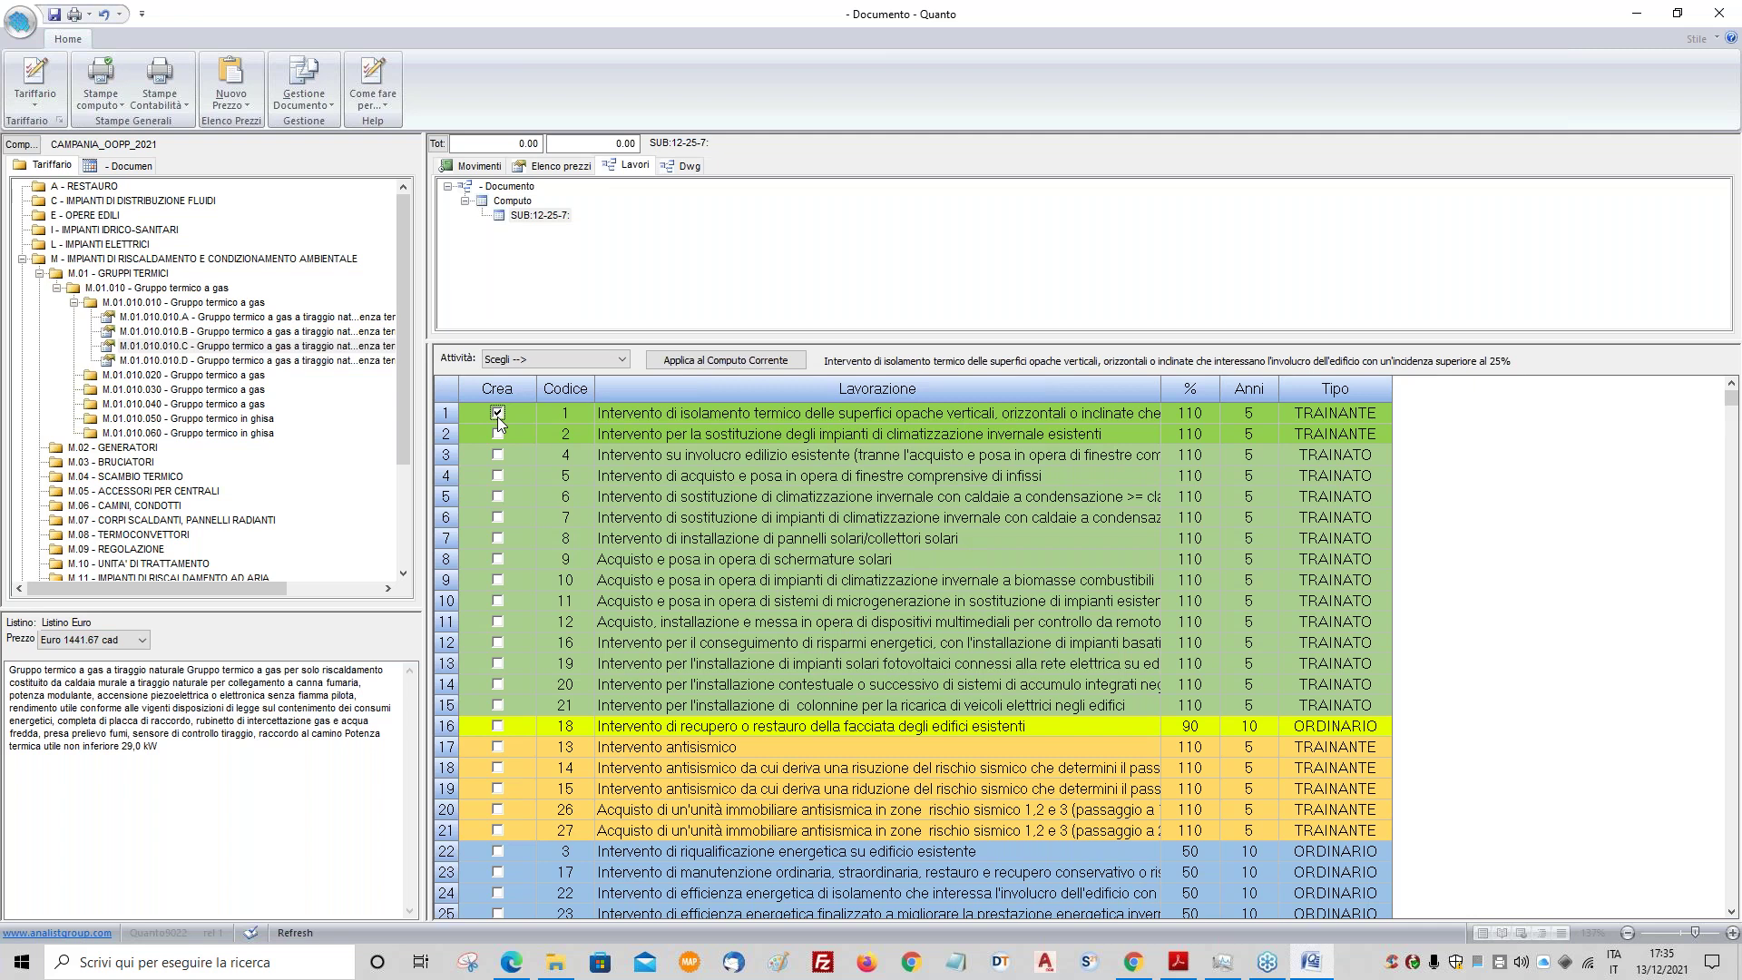
left_click(500, 478)
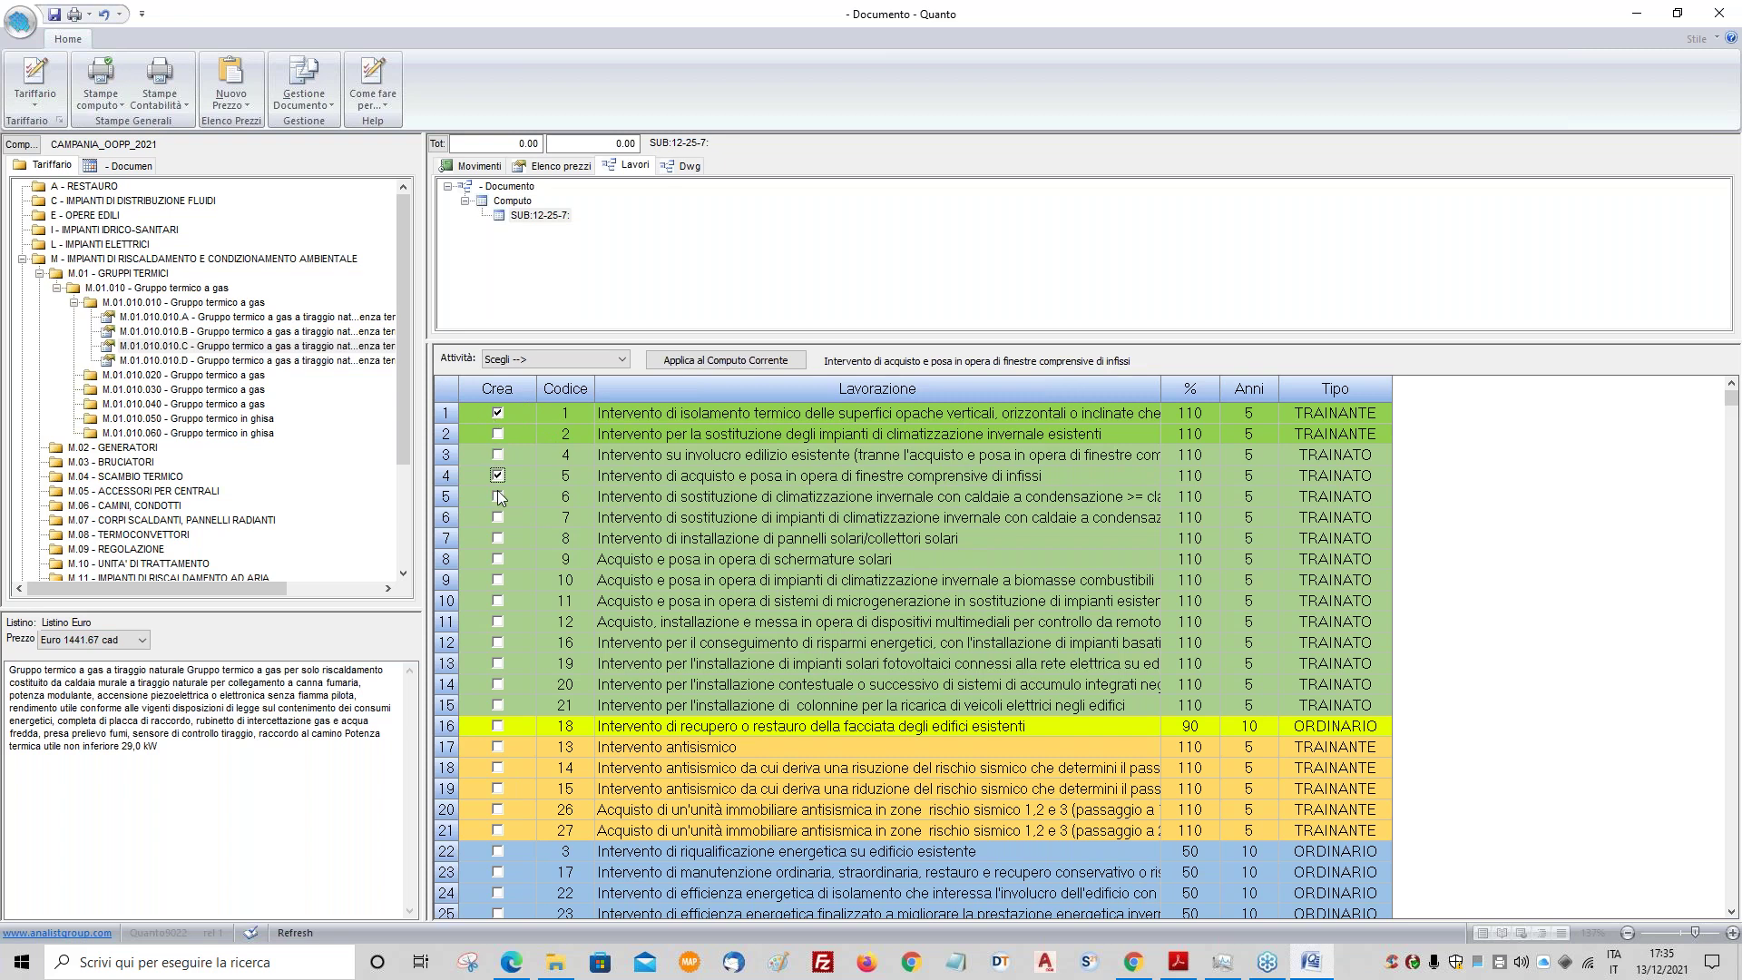
left_click(749, 360)
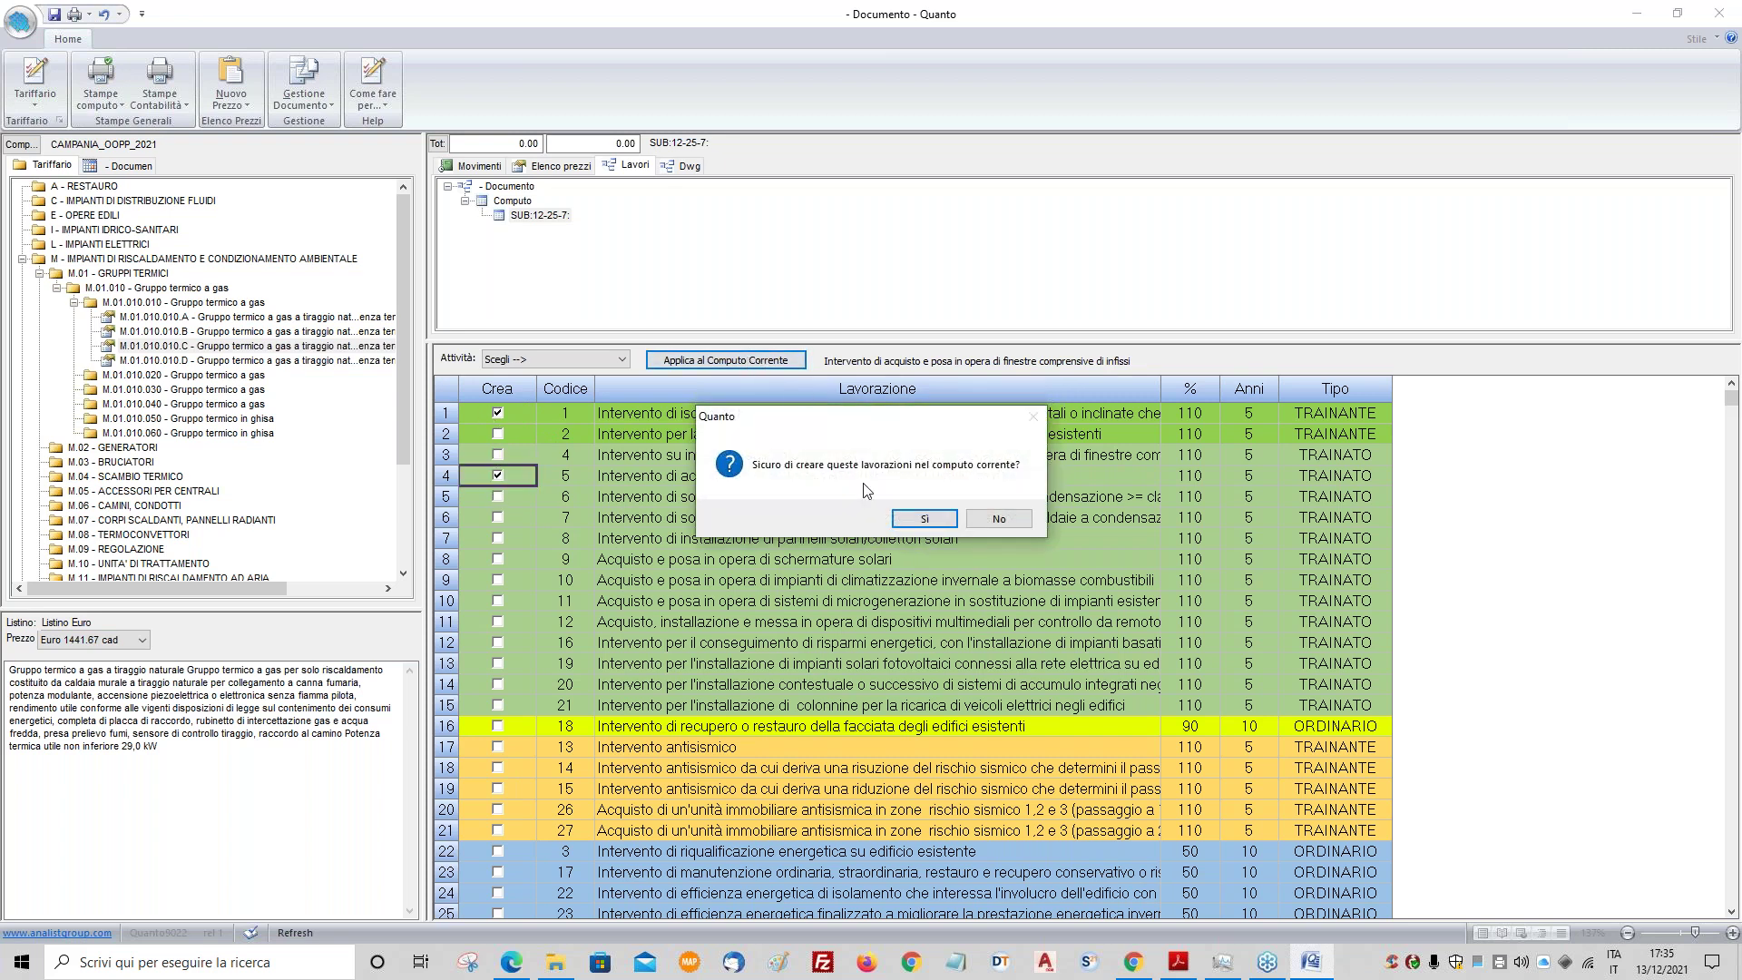
left_click(926, 524)
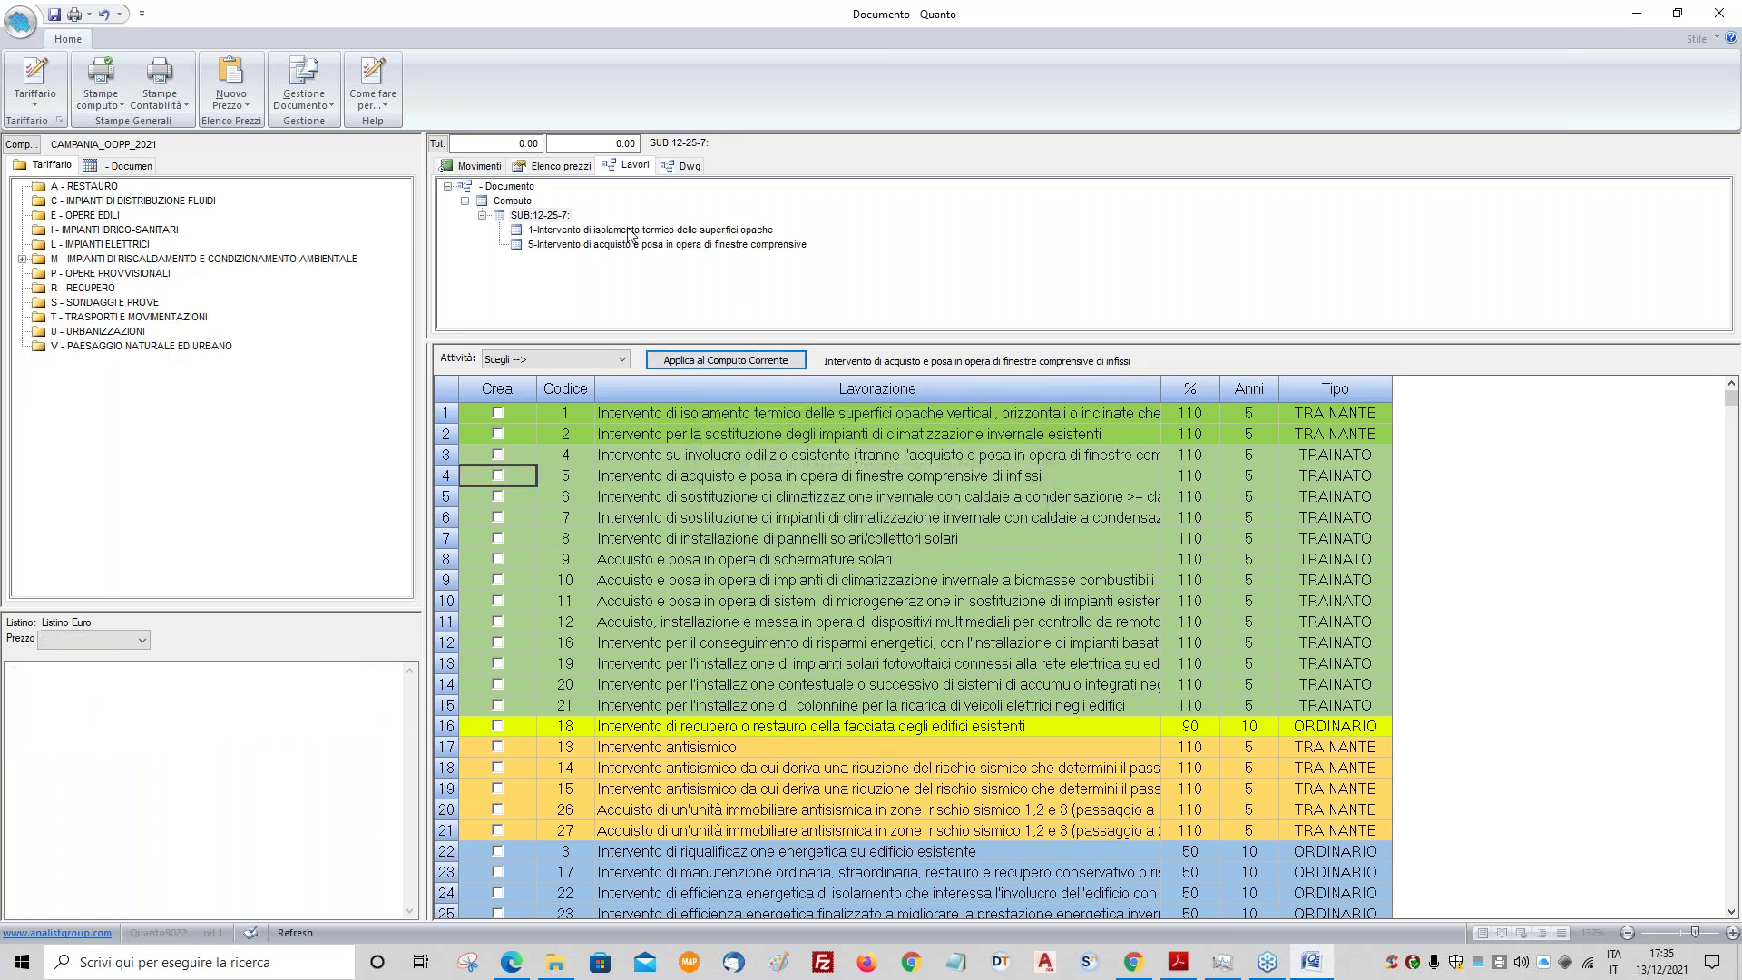
left_click(667, 270)
- Select intervention 1 and open tariff item E.10.010.010.A.CAM under E - Opere edili, E.10 - Isolamenti termici e acustici
left_click(588, 229)
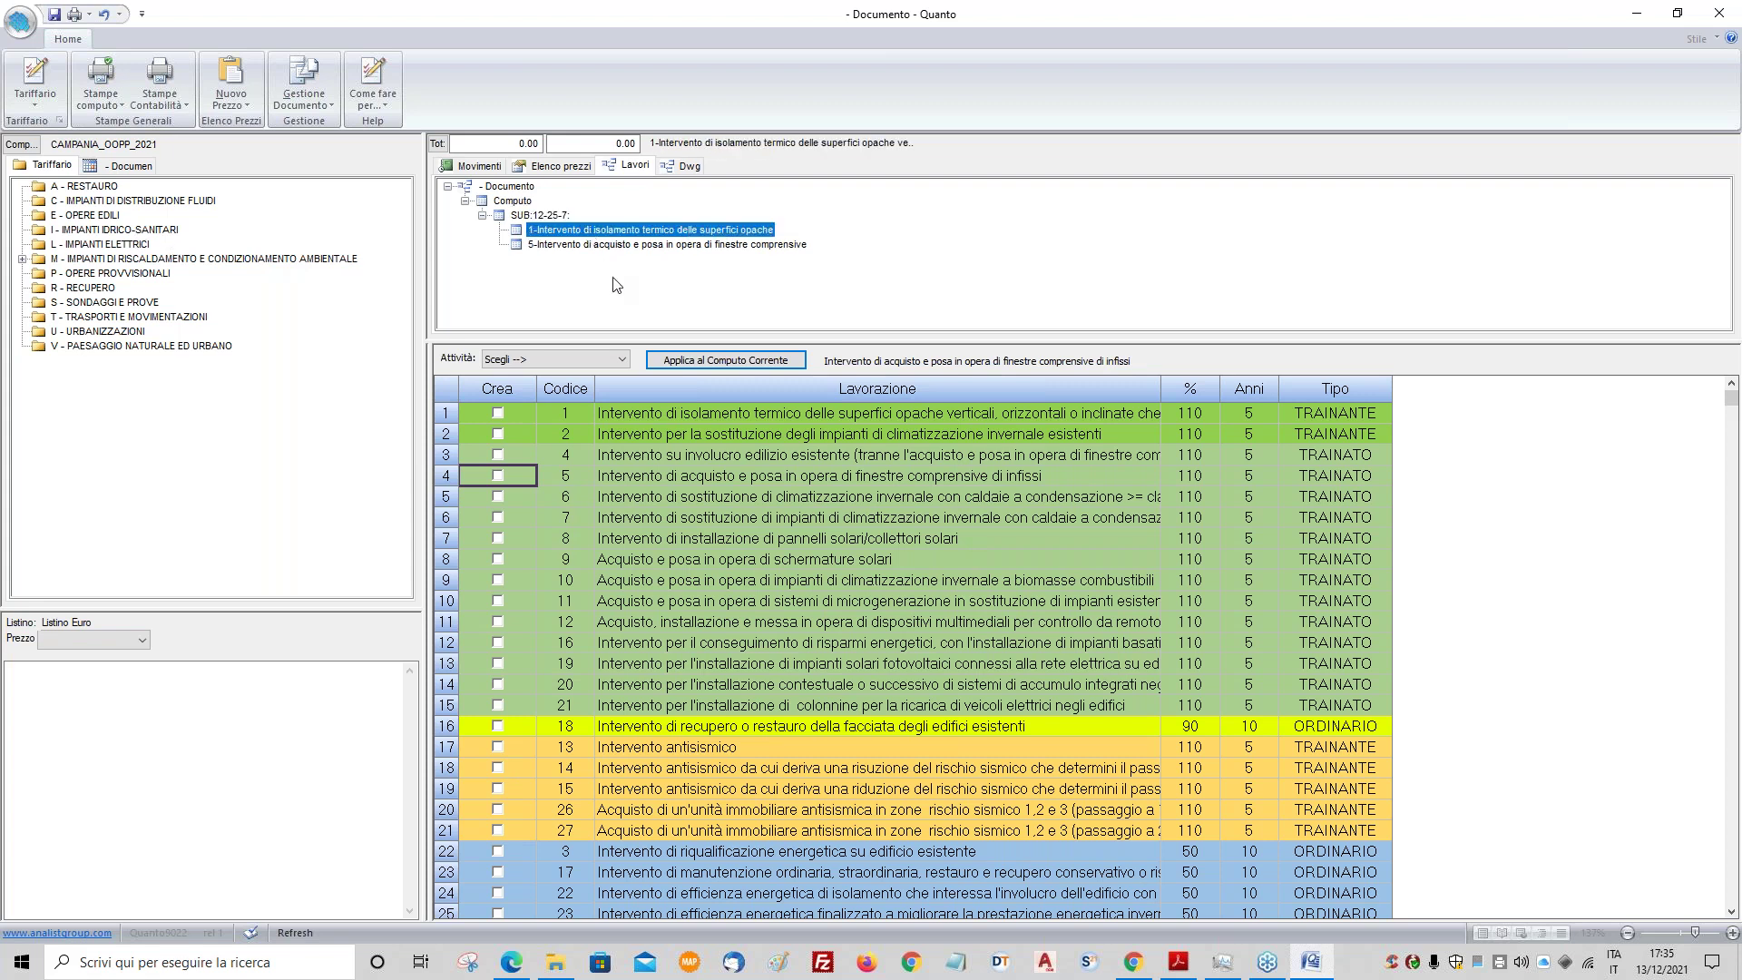
mouse_move(545, 972)
left_click(22, 216)
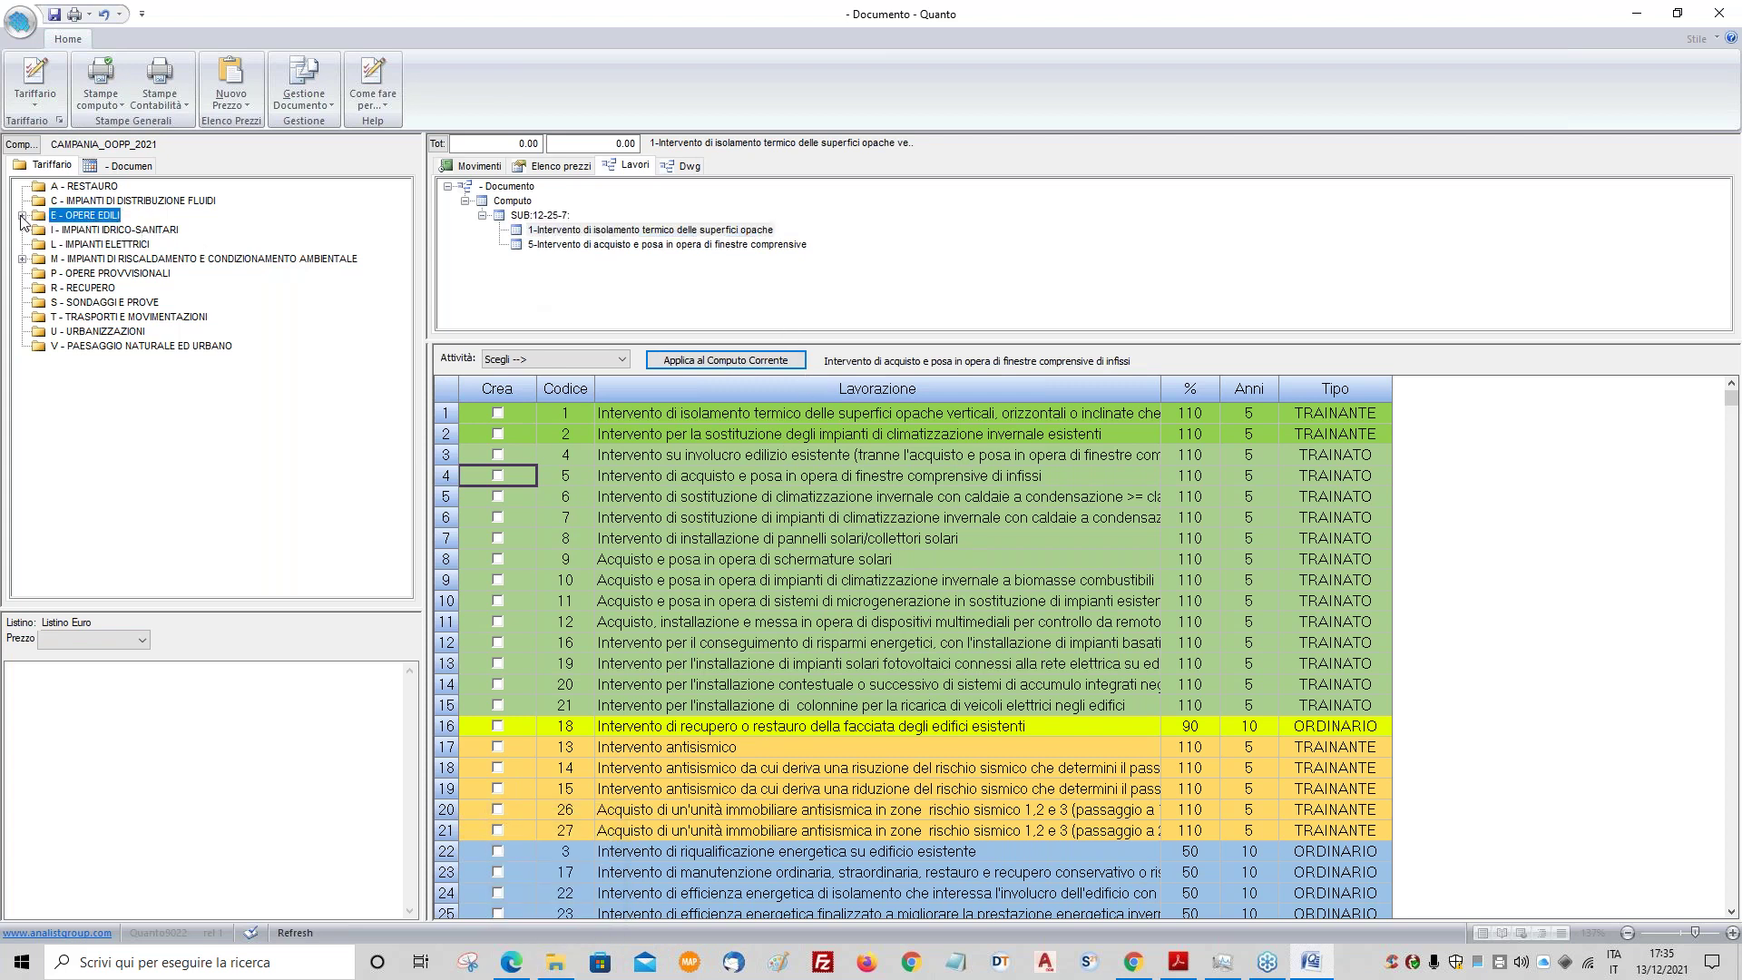
left_click(22, 216)
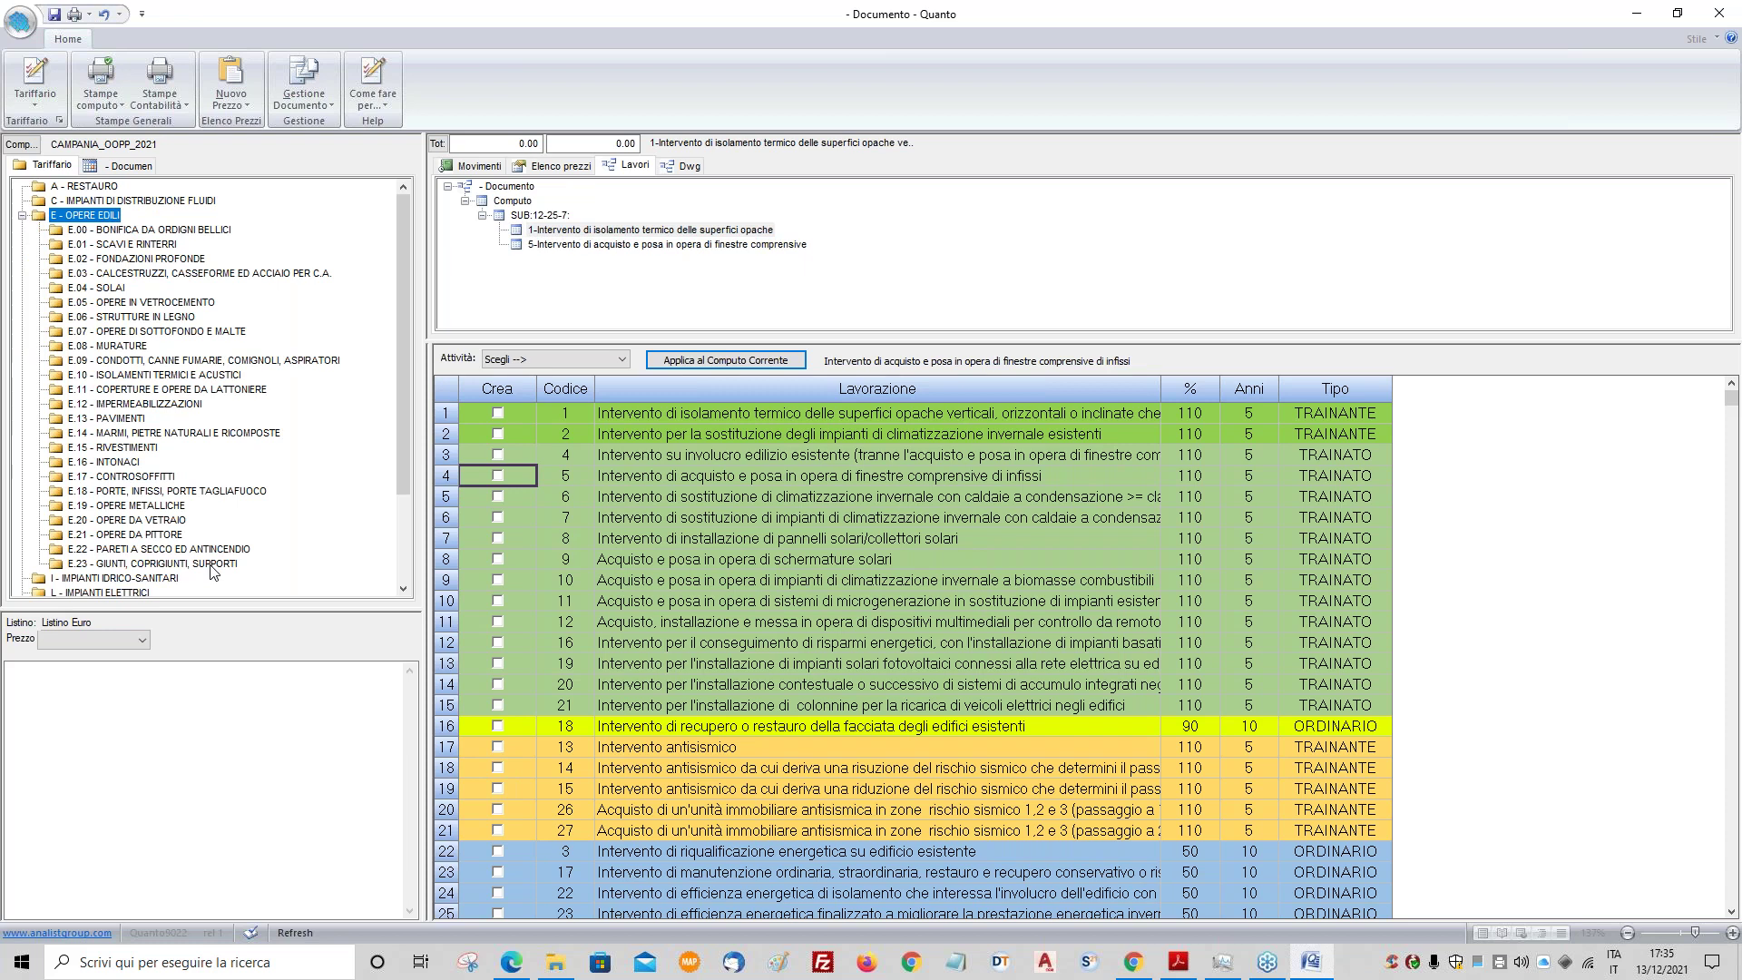
left_click(134, 376)
left_click(39, 375)
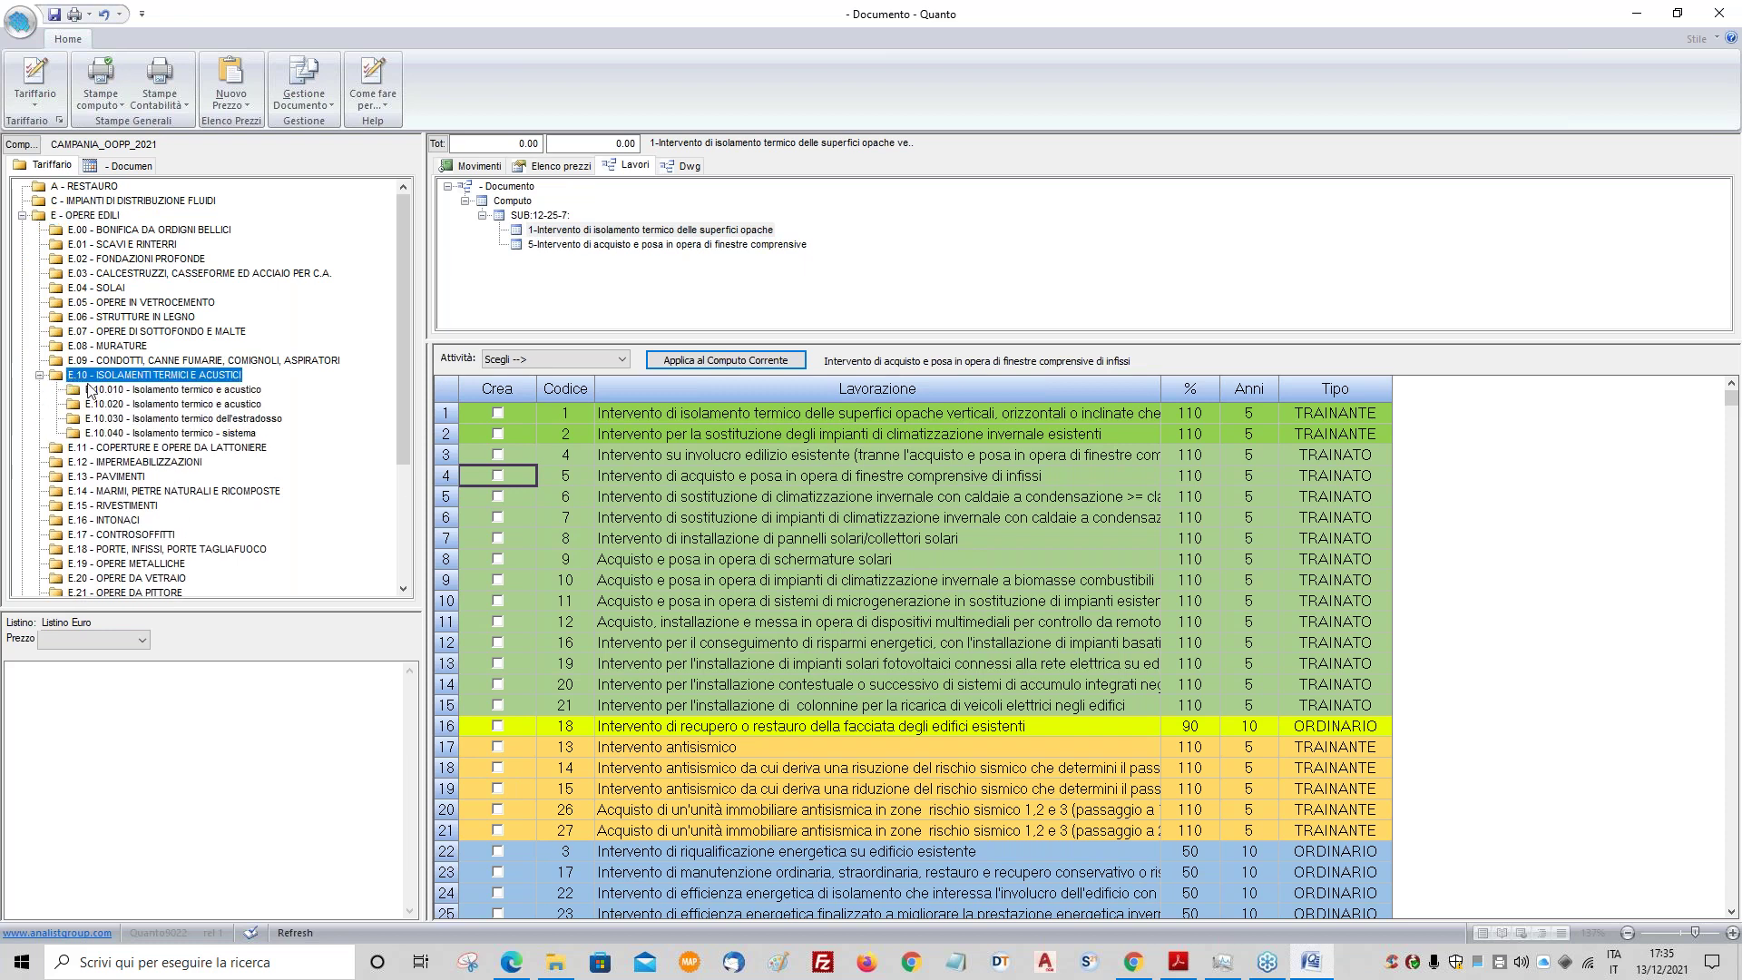
left_click(115, 390)
left_click(57, 389)
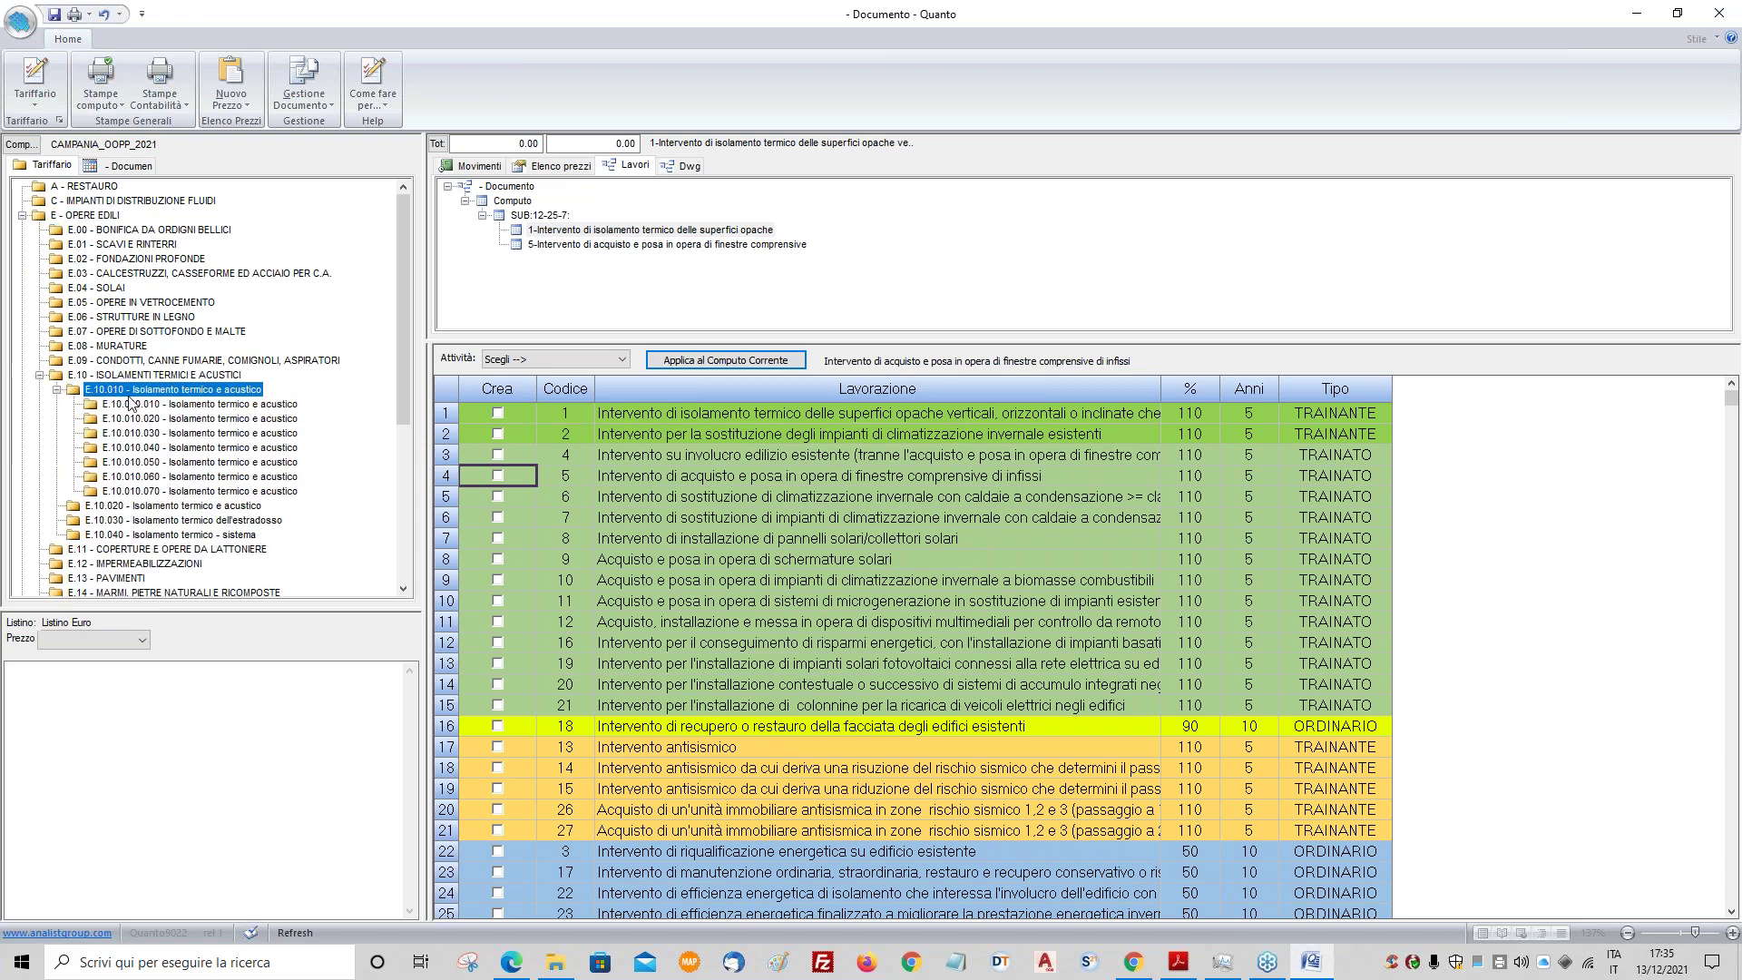
left_click(133, 404)
left_click(74, 404)
left_click(145, 419)
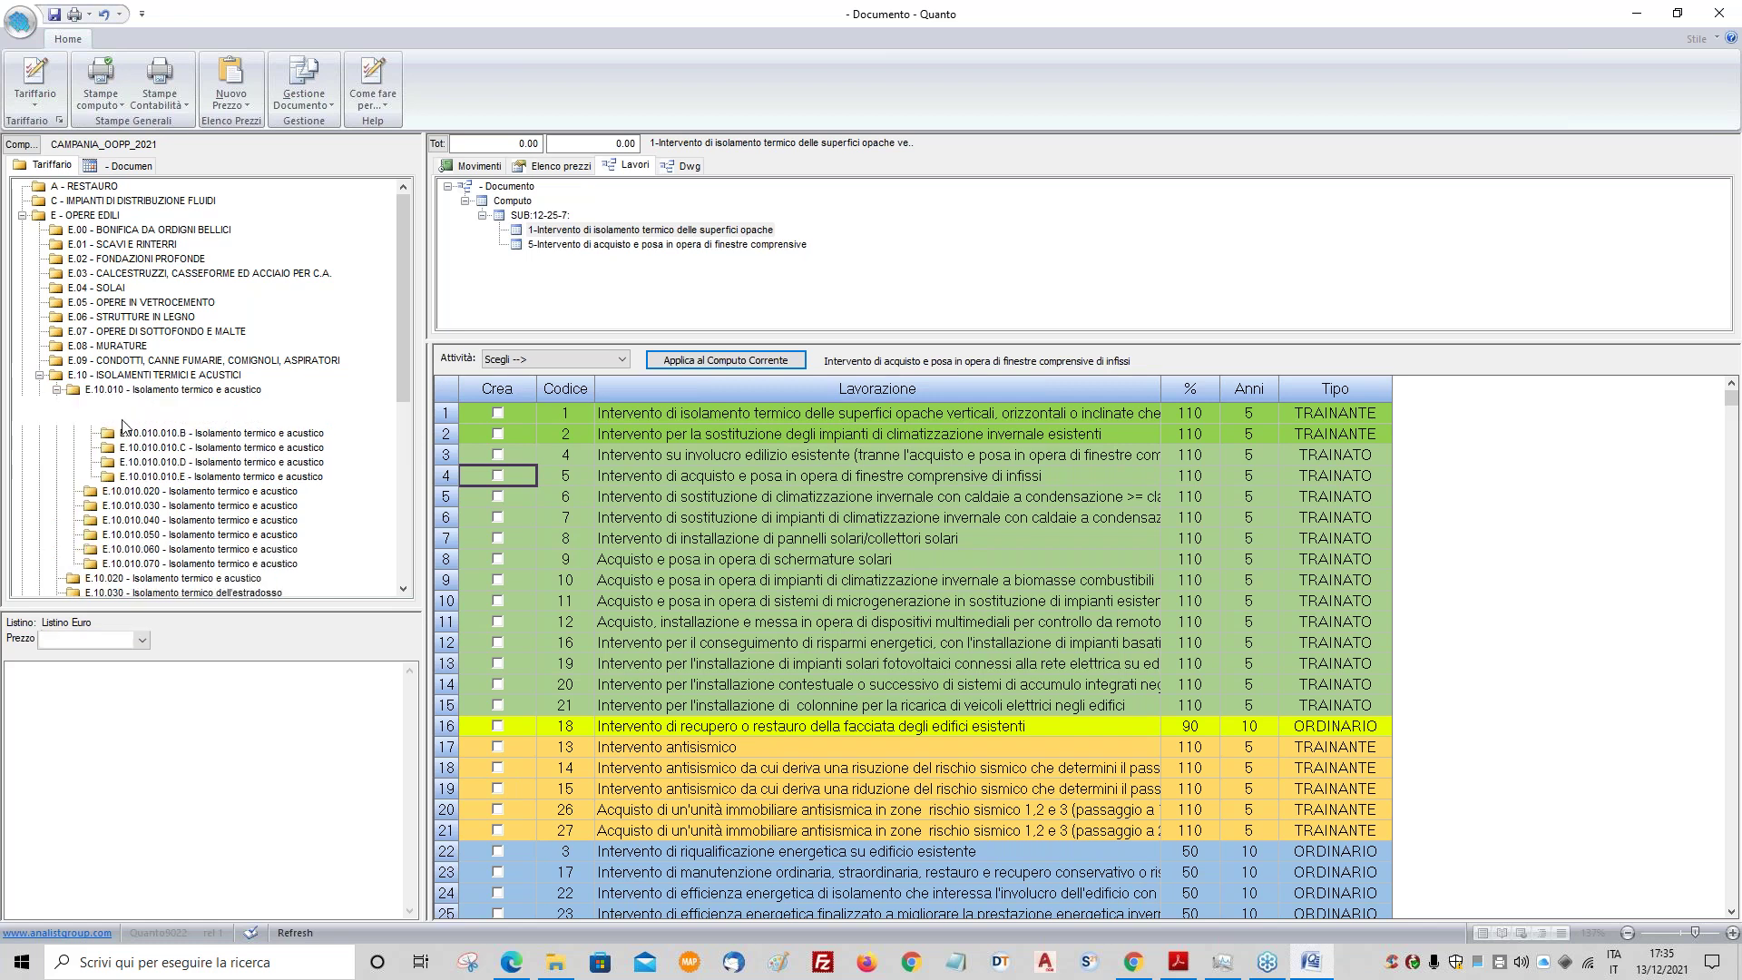
left_click(168, 433)
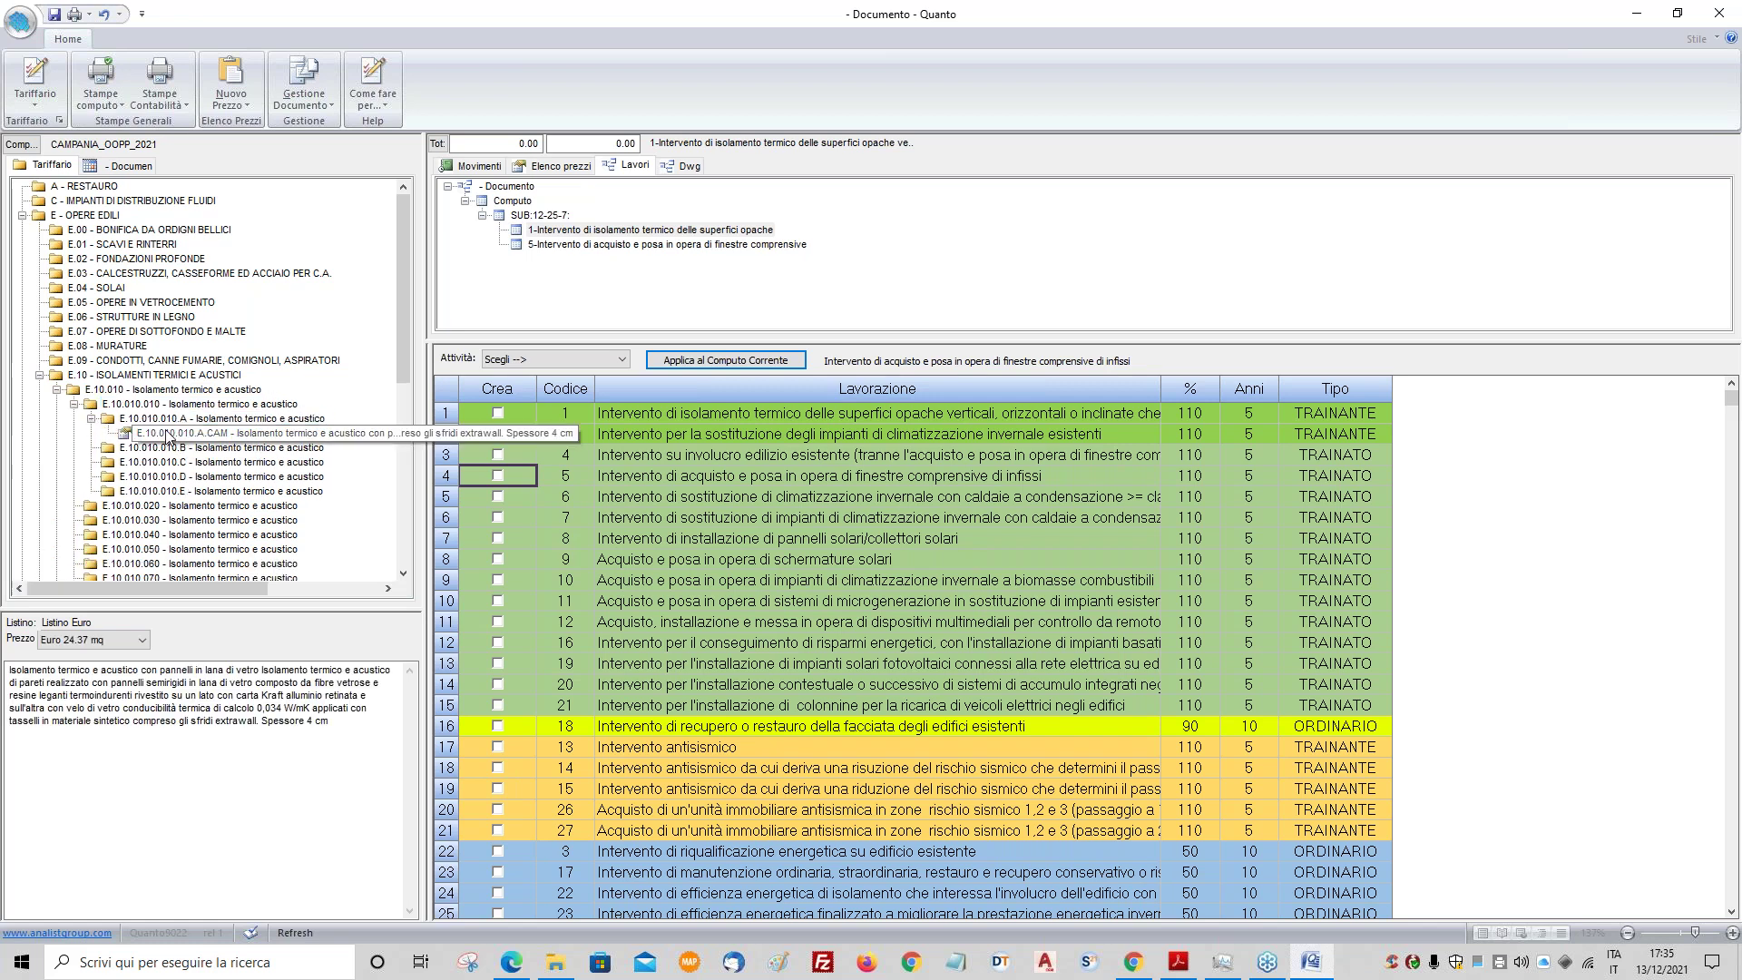
- Search the tariff for ISOLAMENTO, starting from chapter E.10 - Isolamenti termici e acustici
right_click(147, 378)
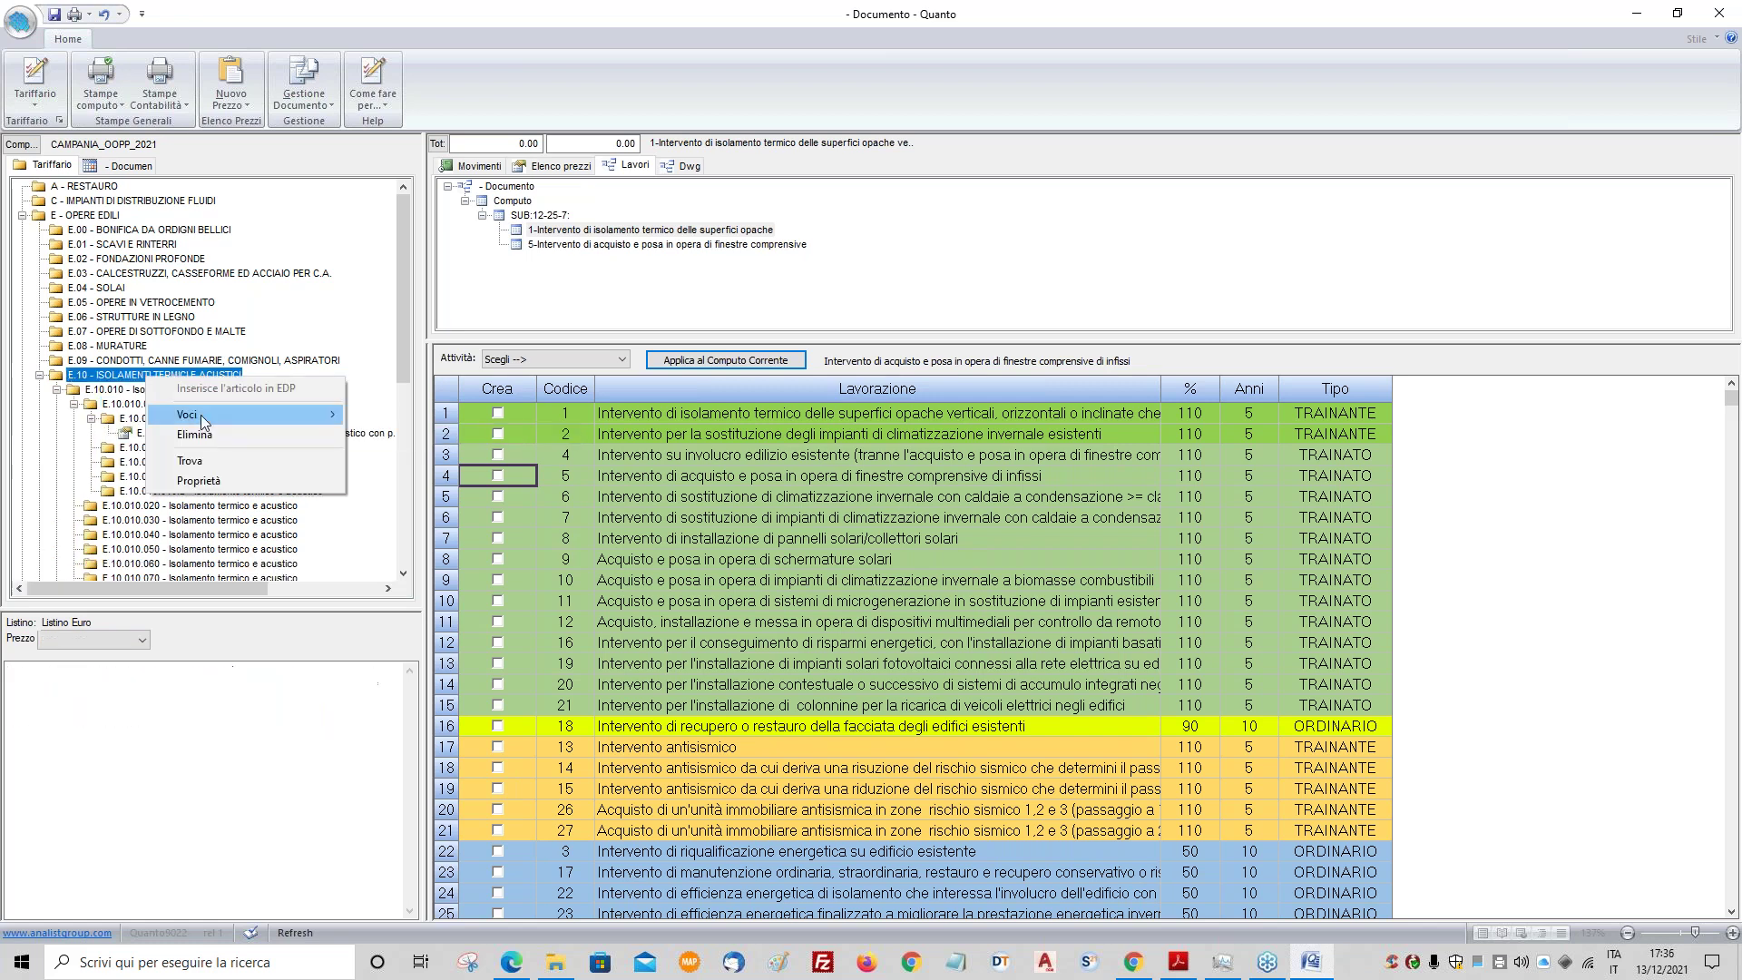
left_click(201, 461)
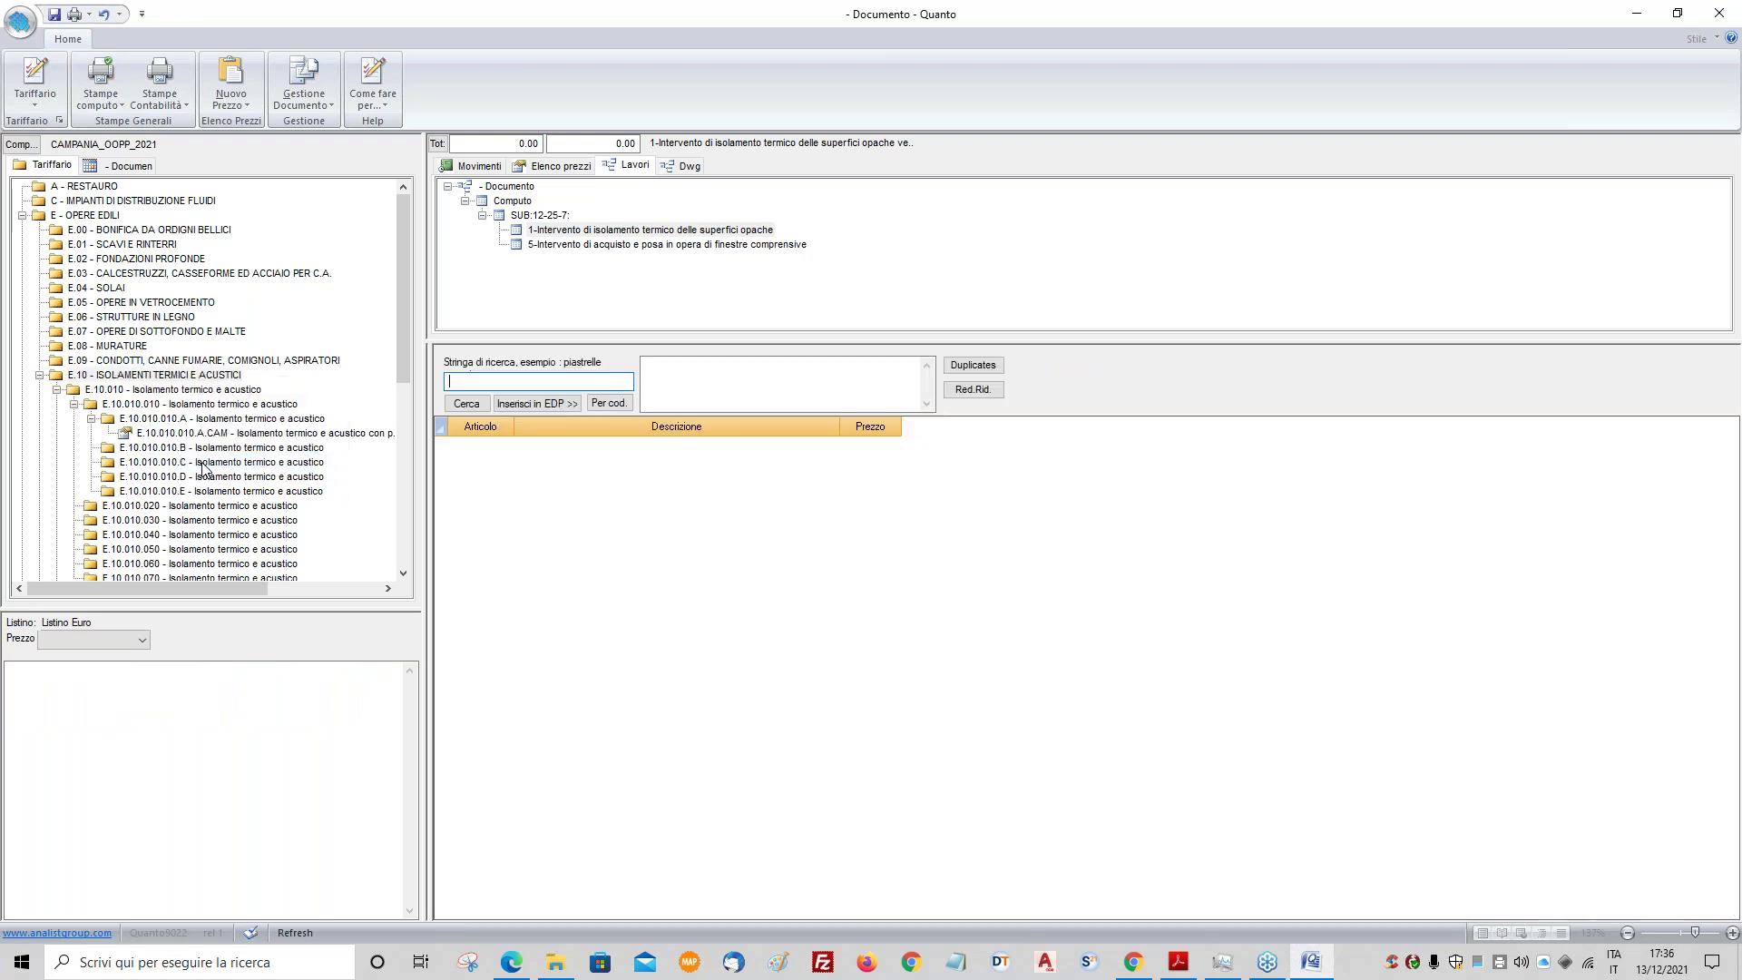
type("ISOL")
right_click(244, 376)
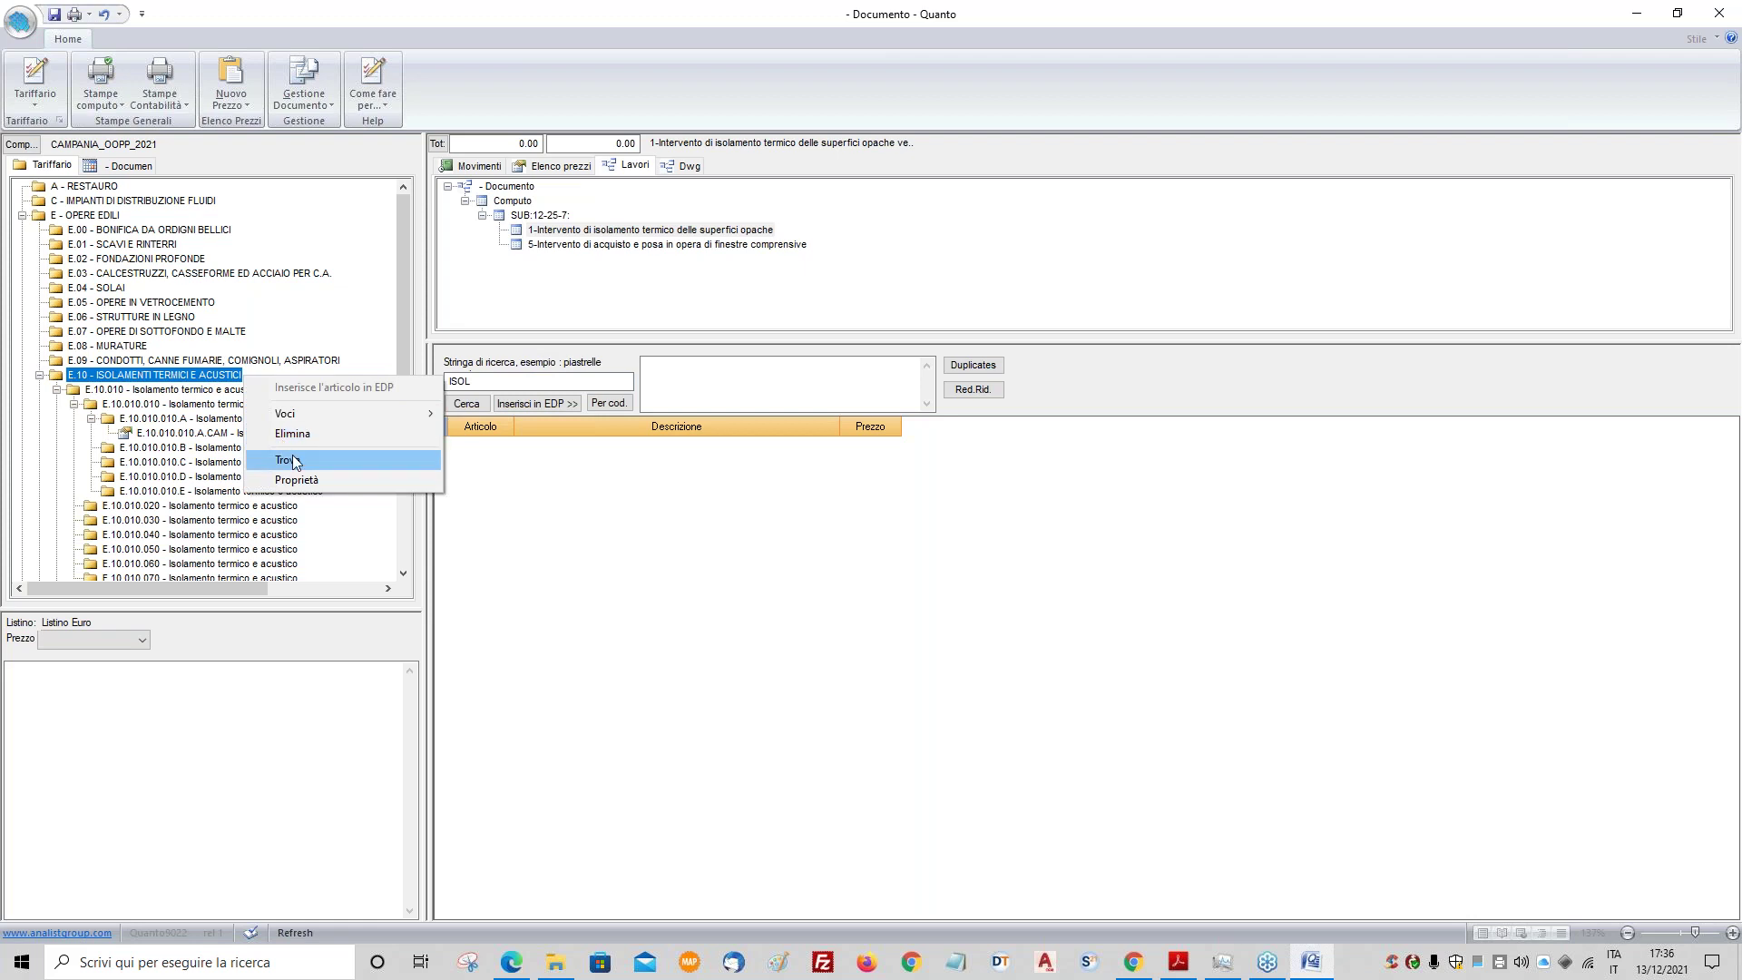
left_click(292, 460)
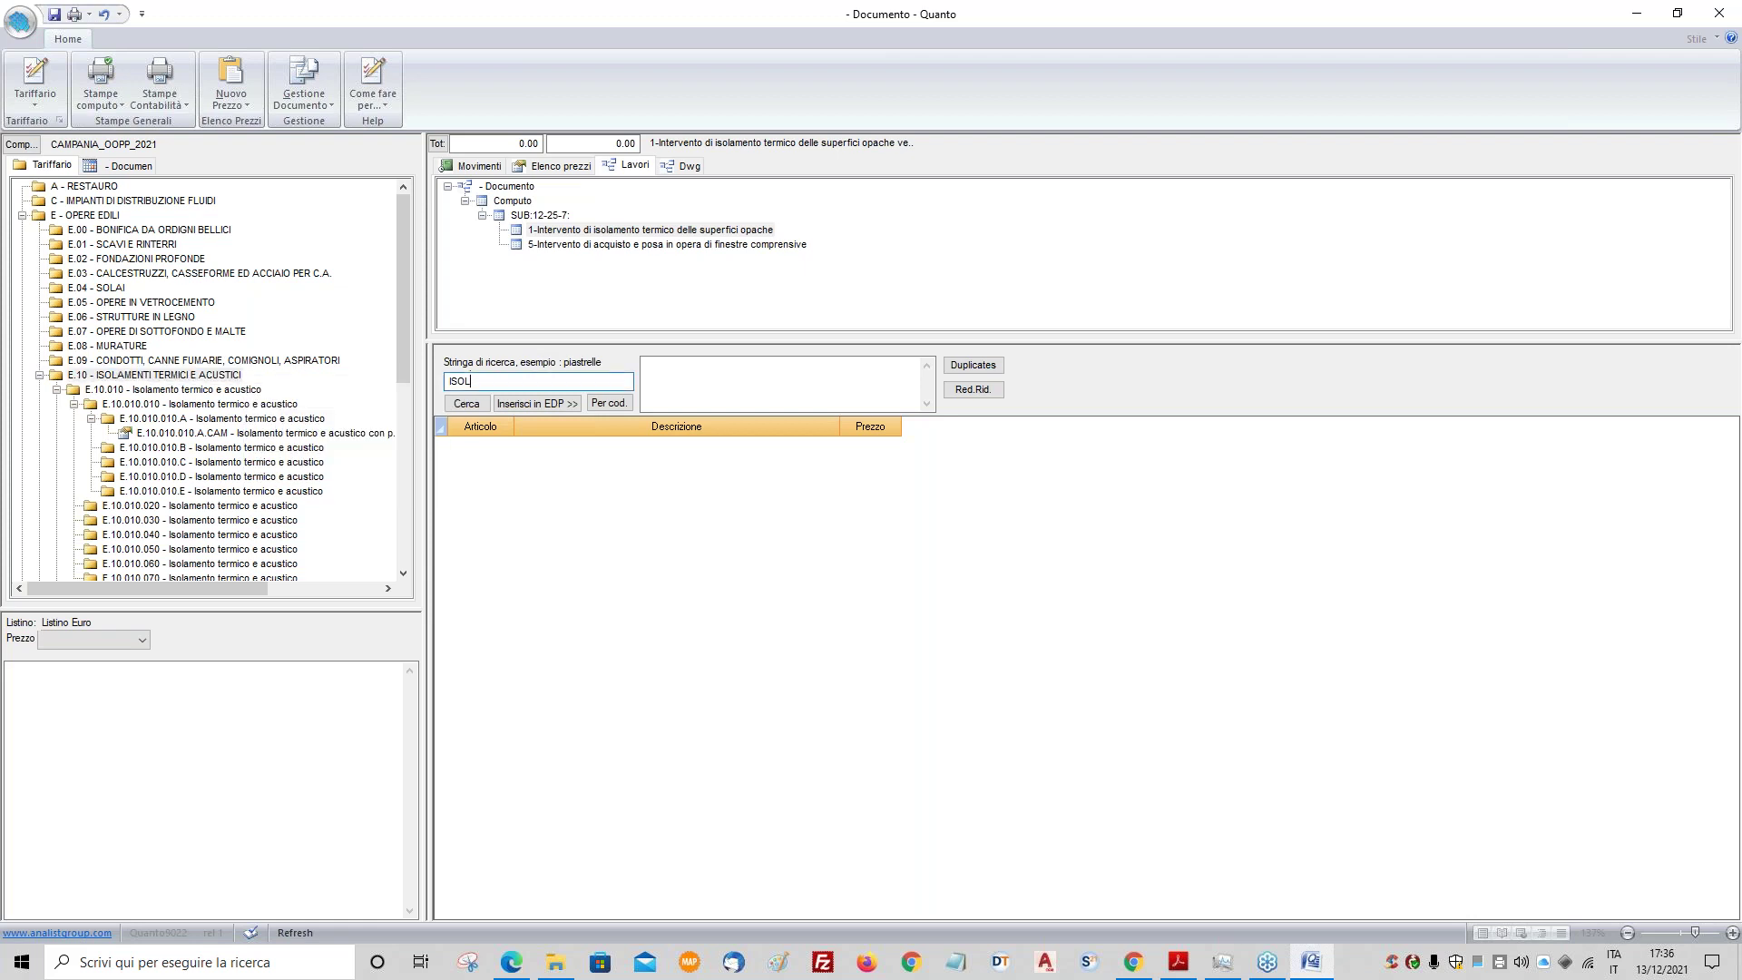
type("AMENTO")
left_click(467, 404)
- Examine the ISOLAMENTO search results and read the full description of the 5 cm thermal and acoustic insulation item
left_click(615, 515)
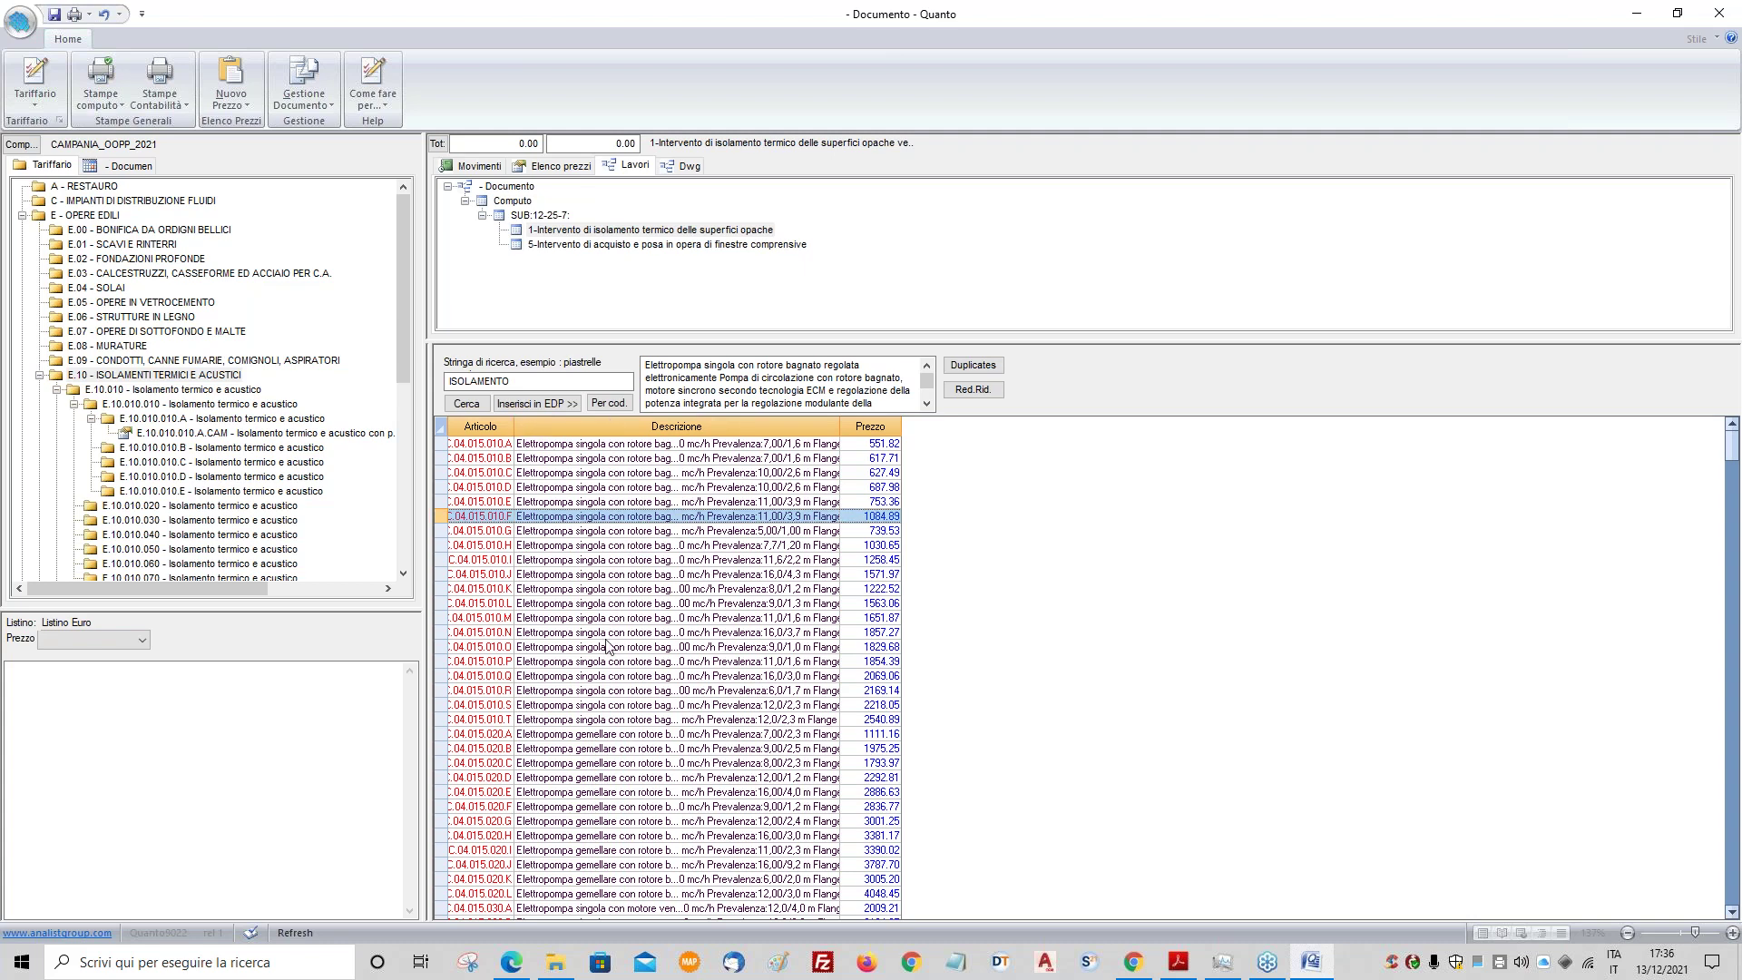
scroll(608, 649, "down", 10)
scroll(608, 649, "down", 12)
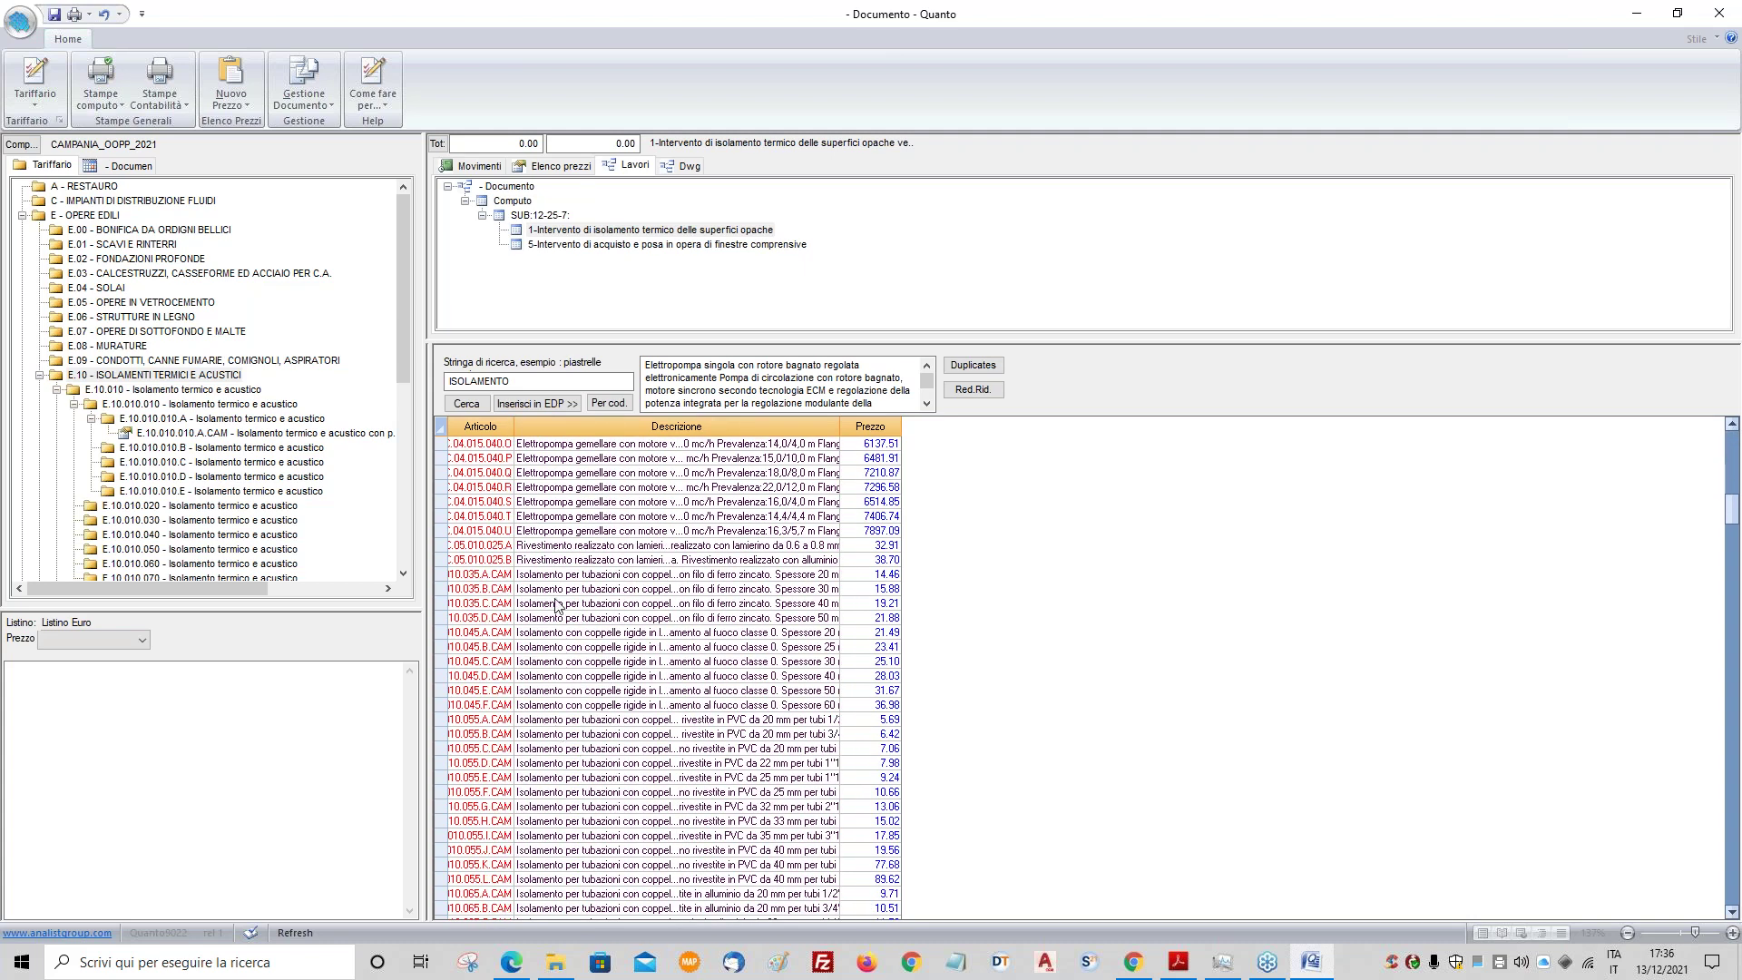
left_click(567, 763)
scroll(499, 737, "down", 11)
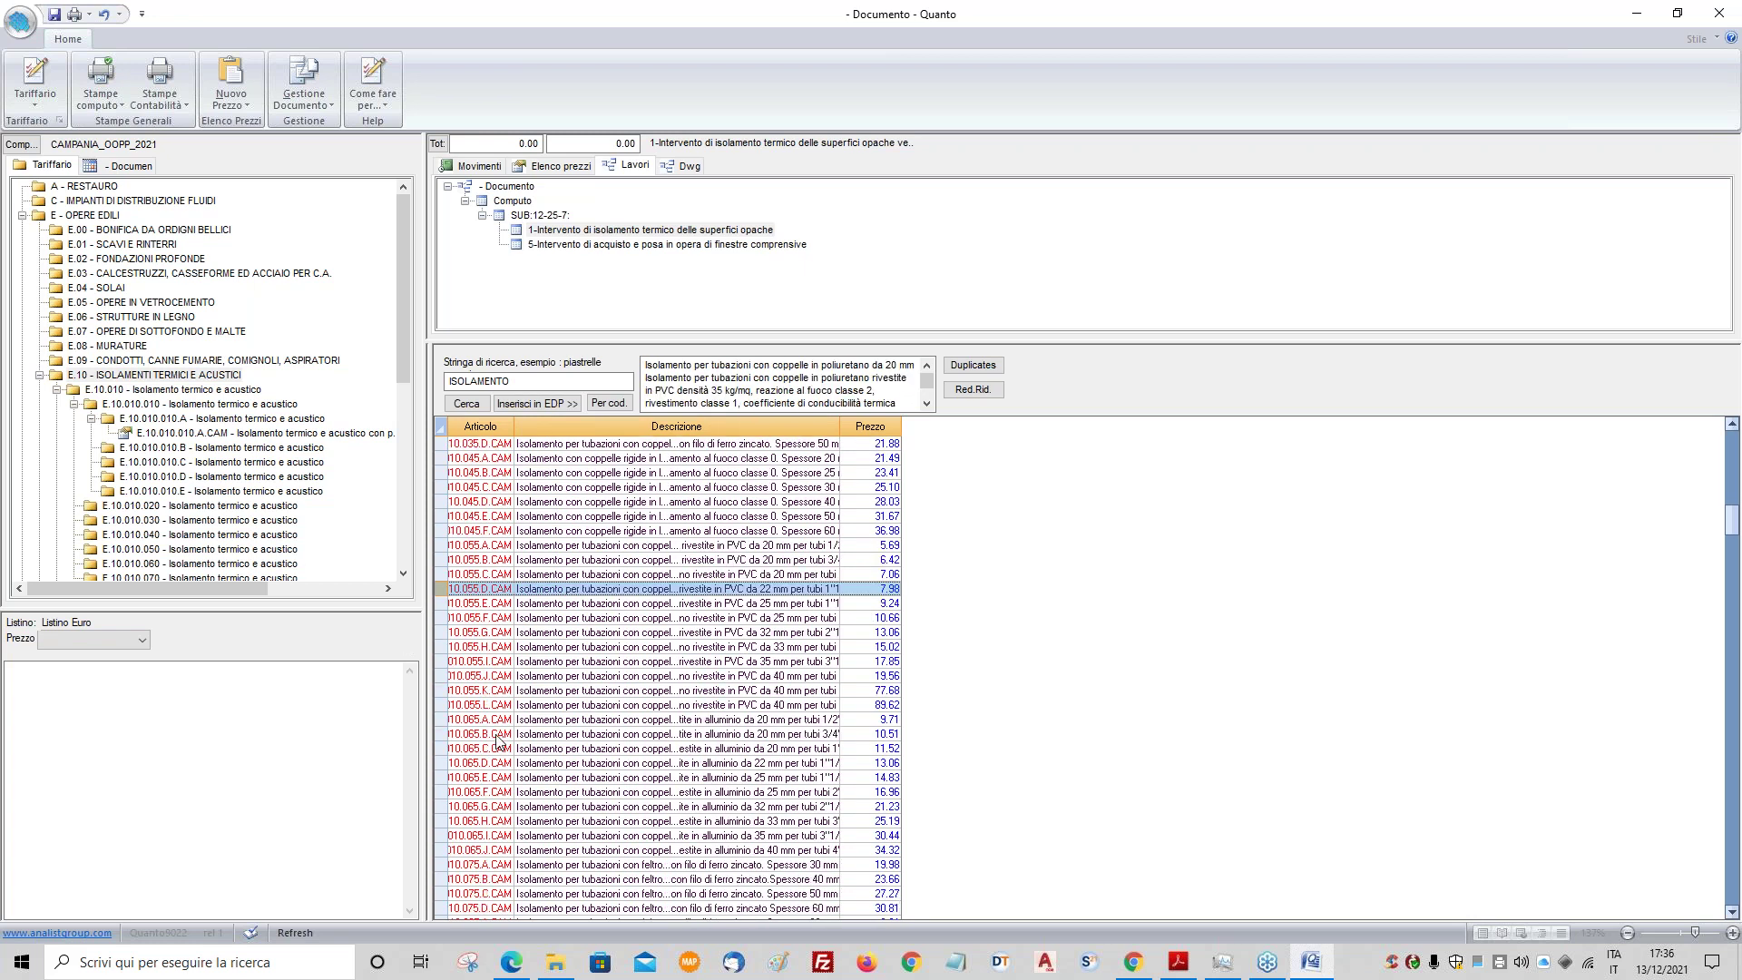
left_click(481, 723)
left_click(497, 793)
left_click(470, 822)
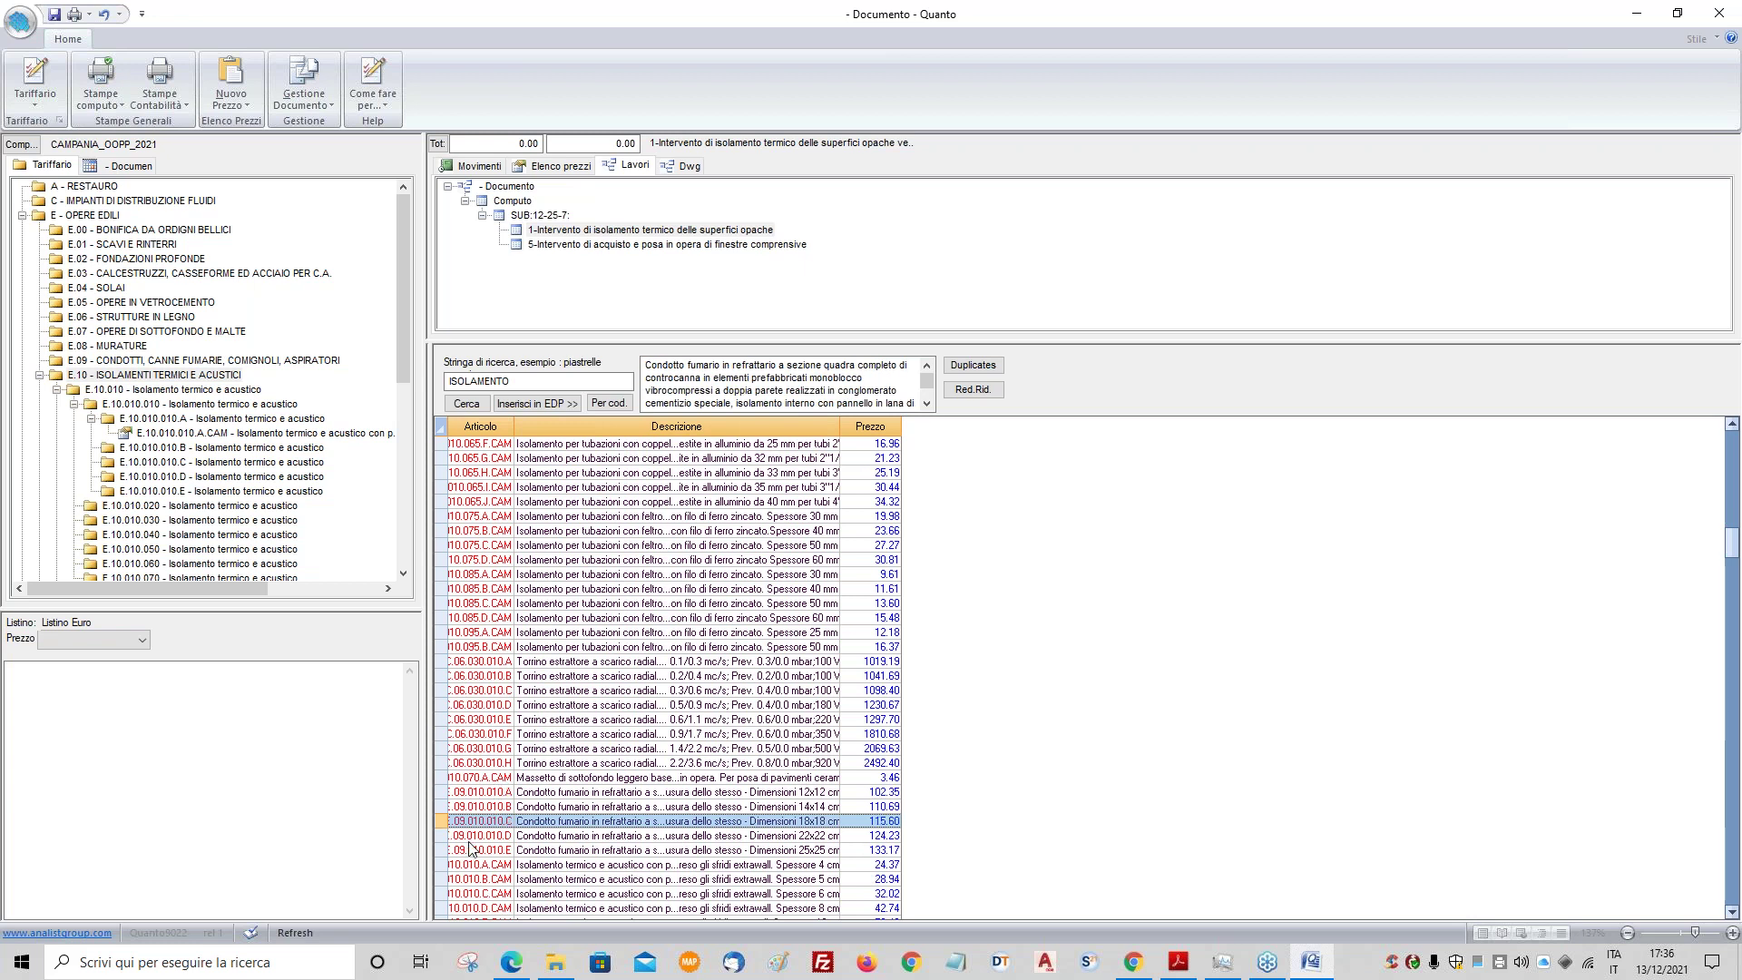
left_click(470, 880)
left_click_drag(659, 365, 917, 400)
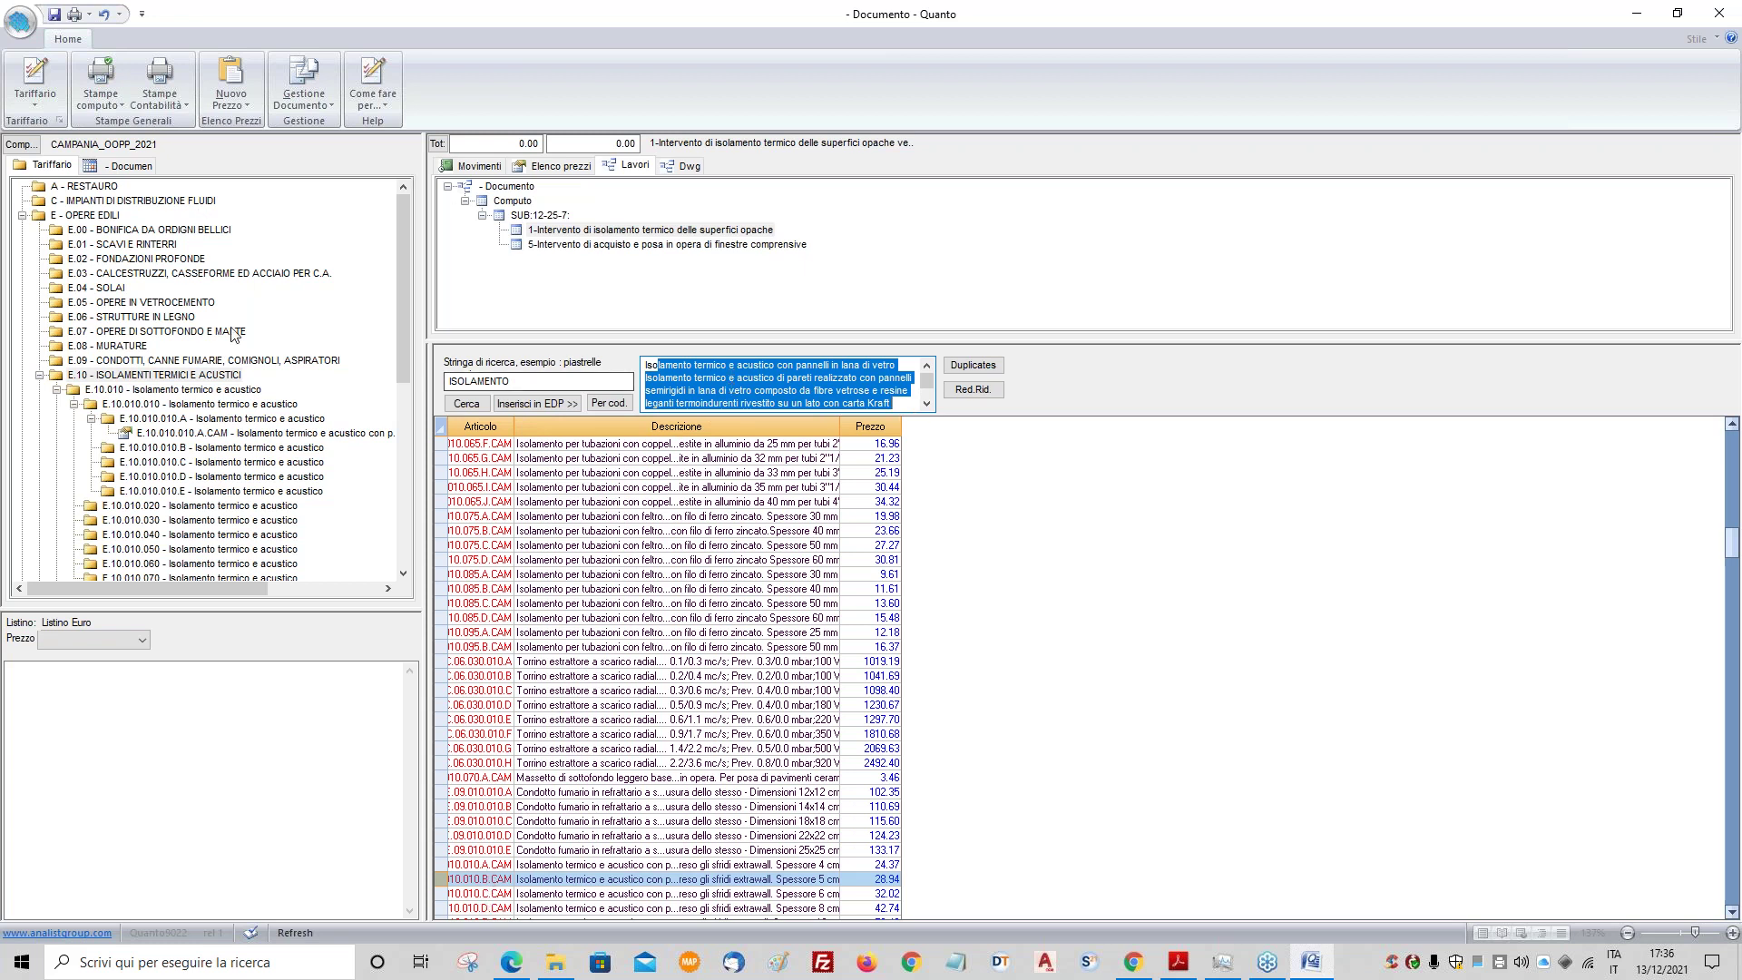
left_click(172, 435)
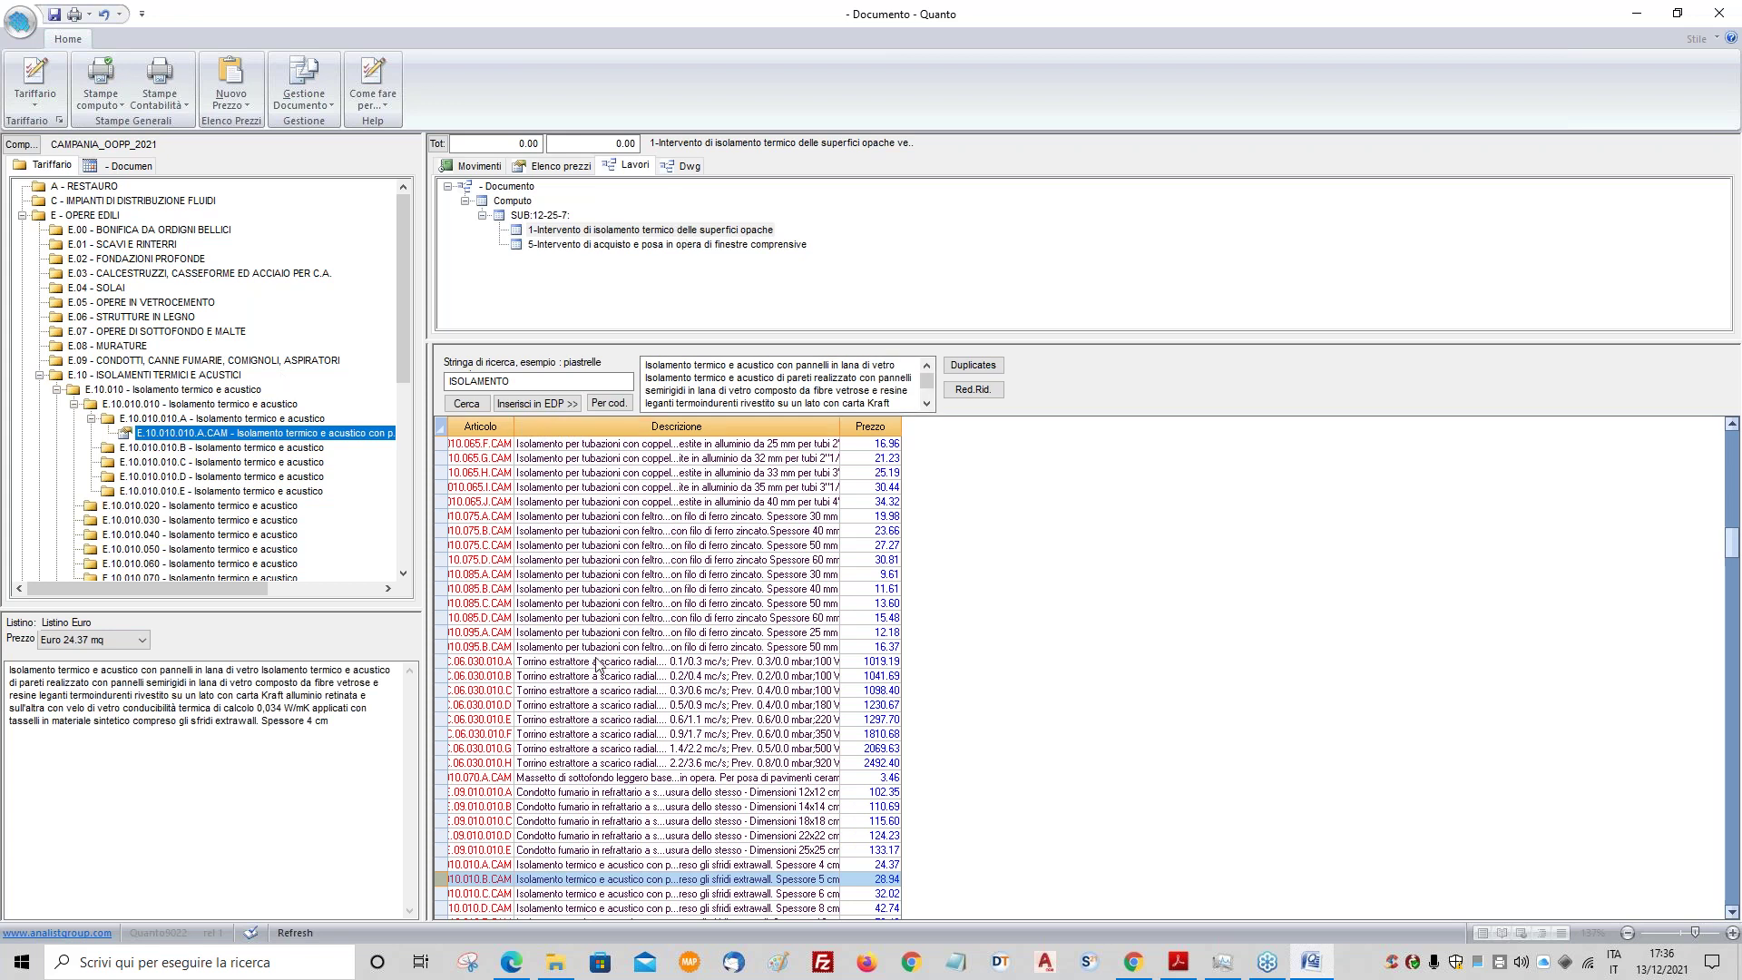
double_click(652, 880)
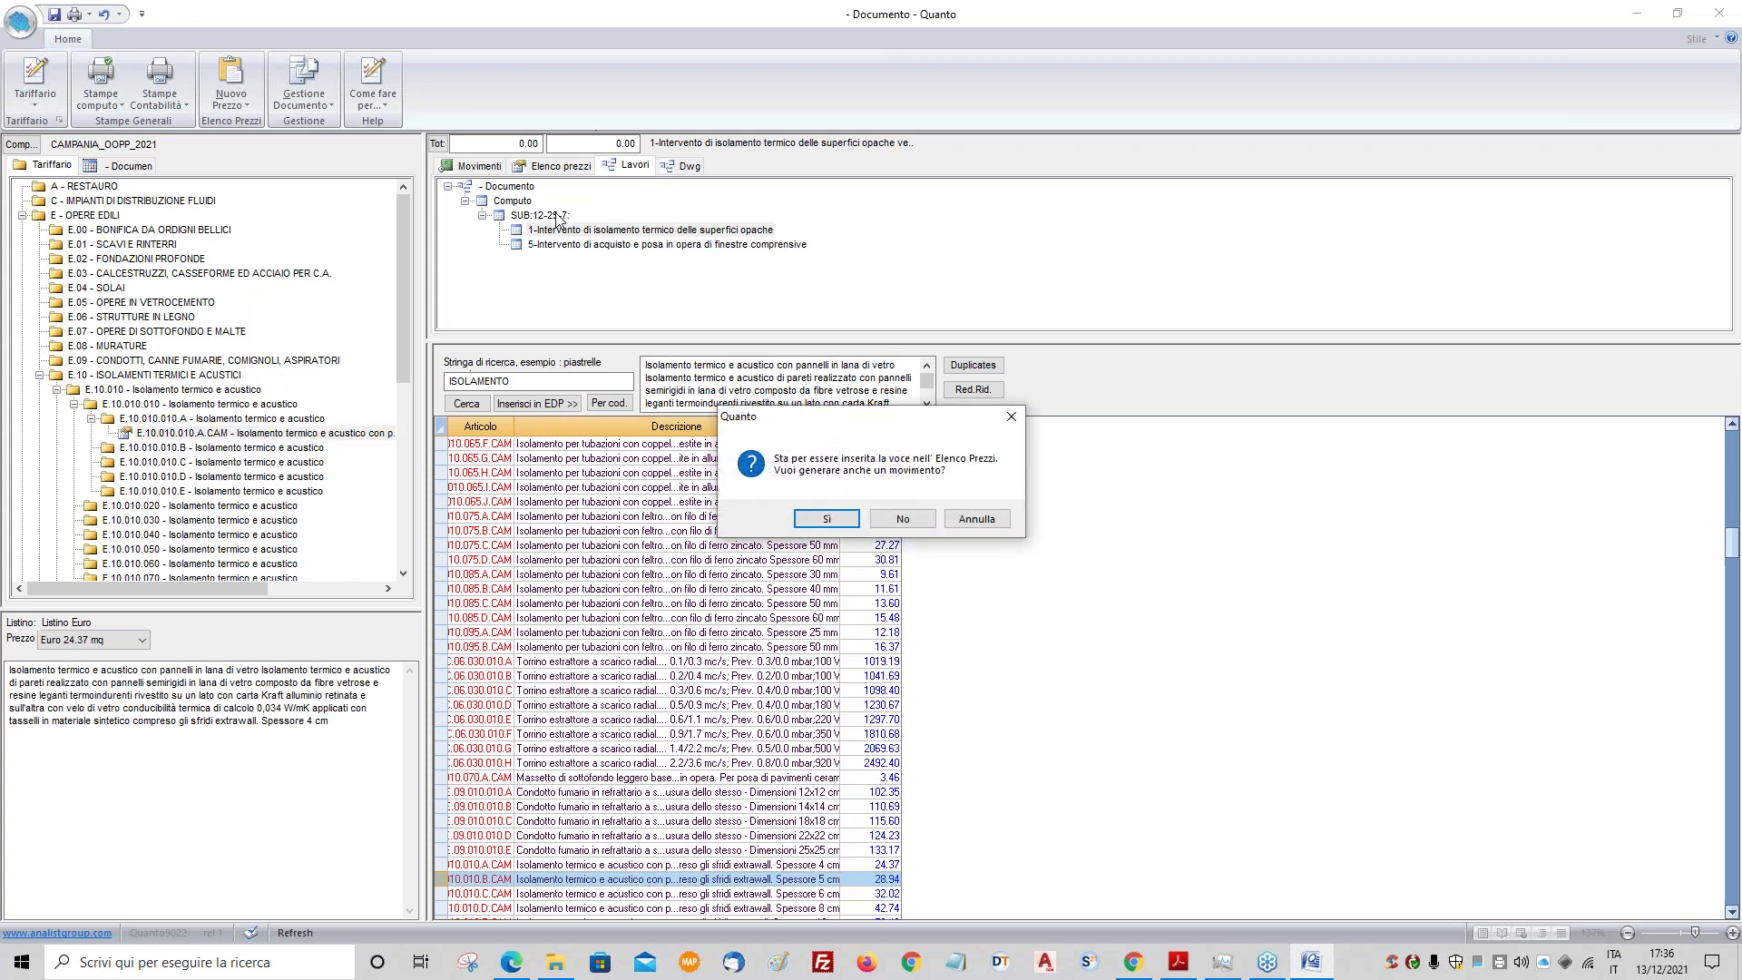
left_click(1005, 521)
- Insert tariff item E.10.010.010.A.CAM as a movement in intervention 1 of SUB:12-25-7 and view the document's price list
left_click_drag(317, 434, 324, 443)
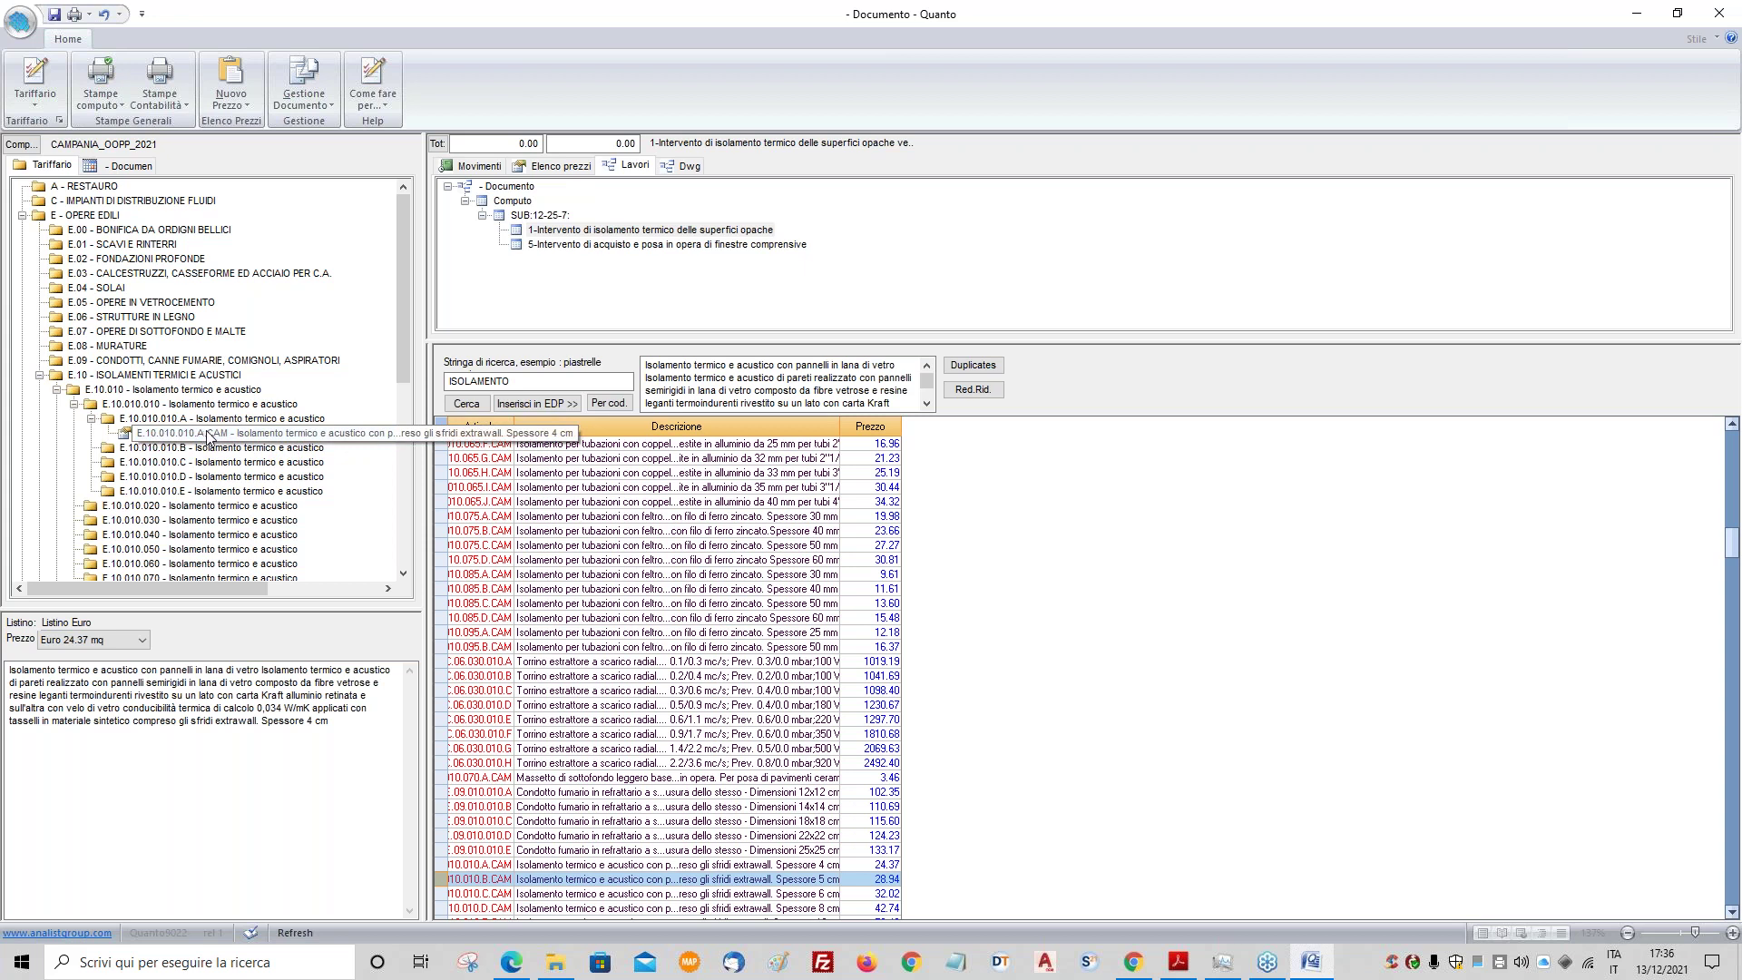
left_click_drag(209, 435, 571, 235)
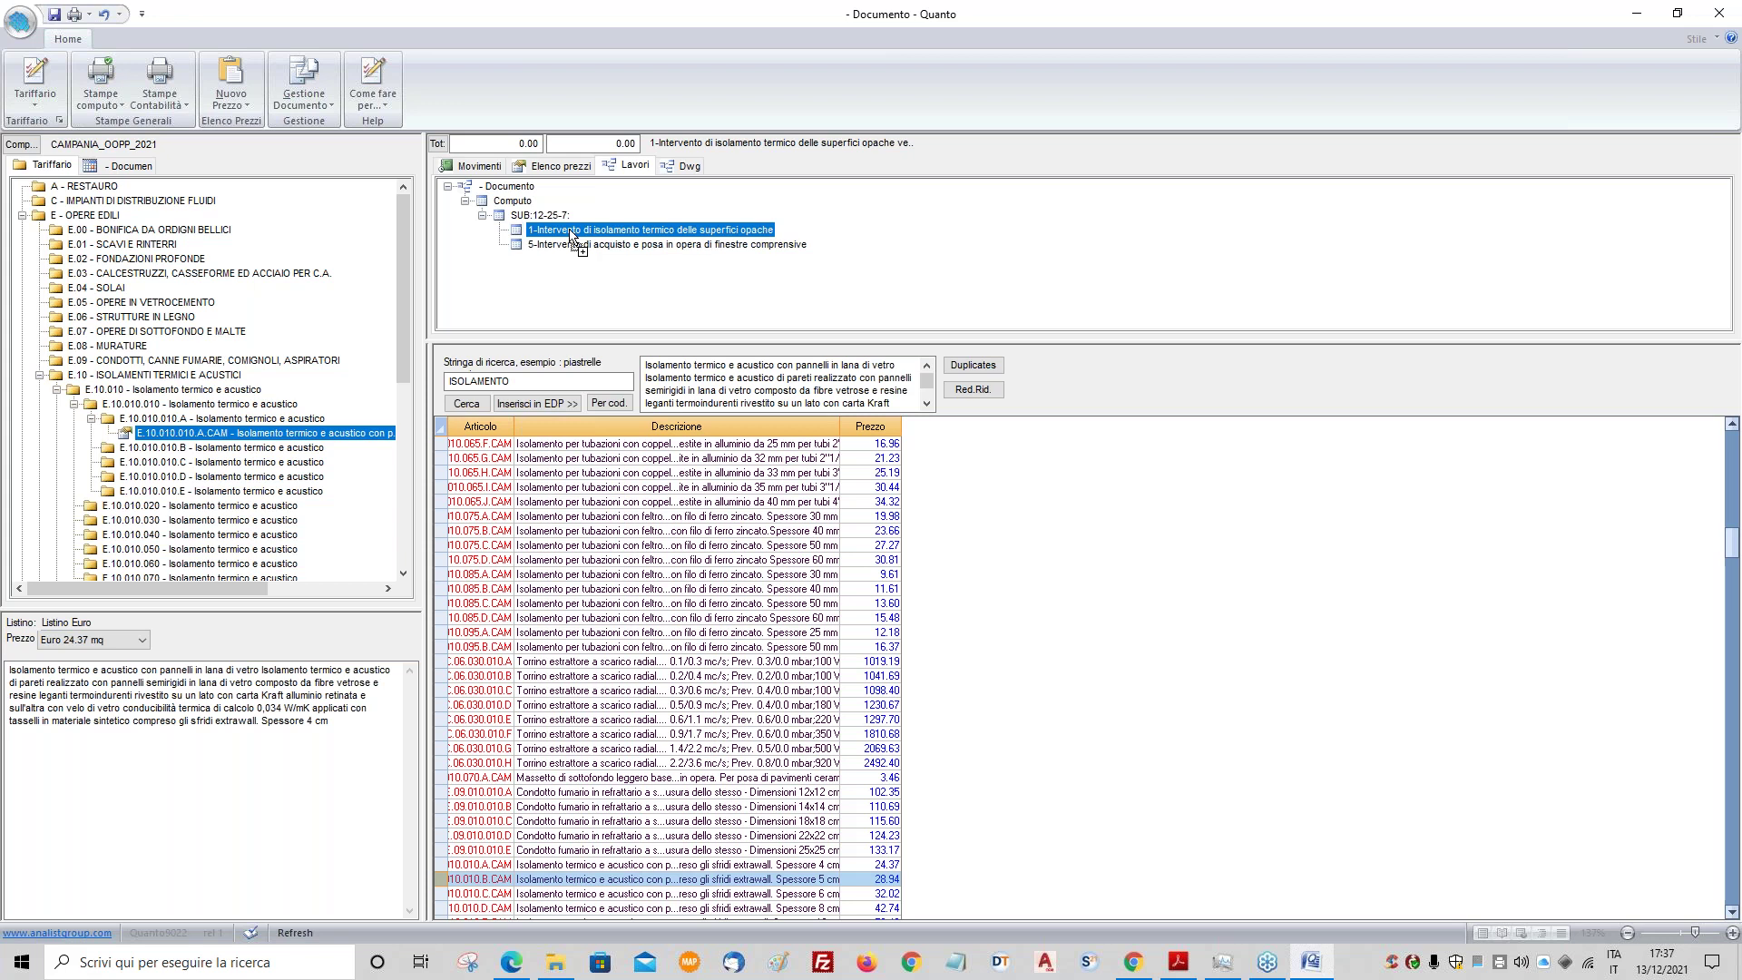
left_click_drag(572, 235, 571, 234)
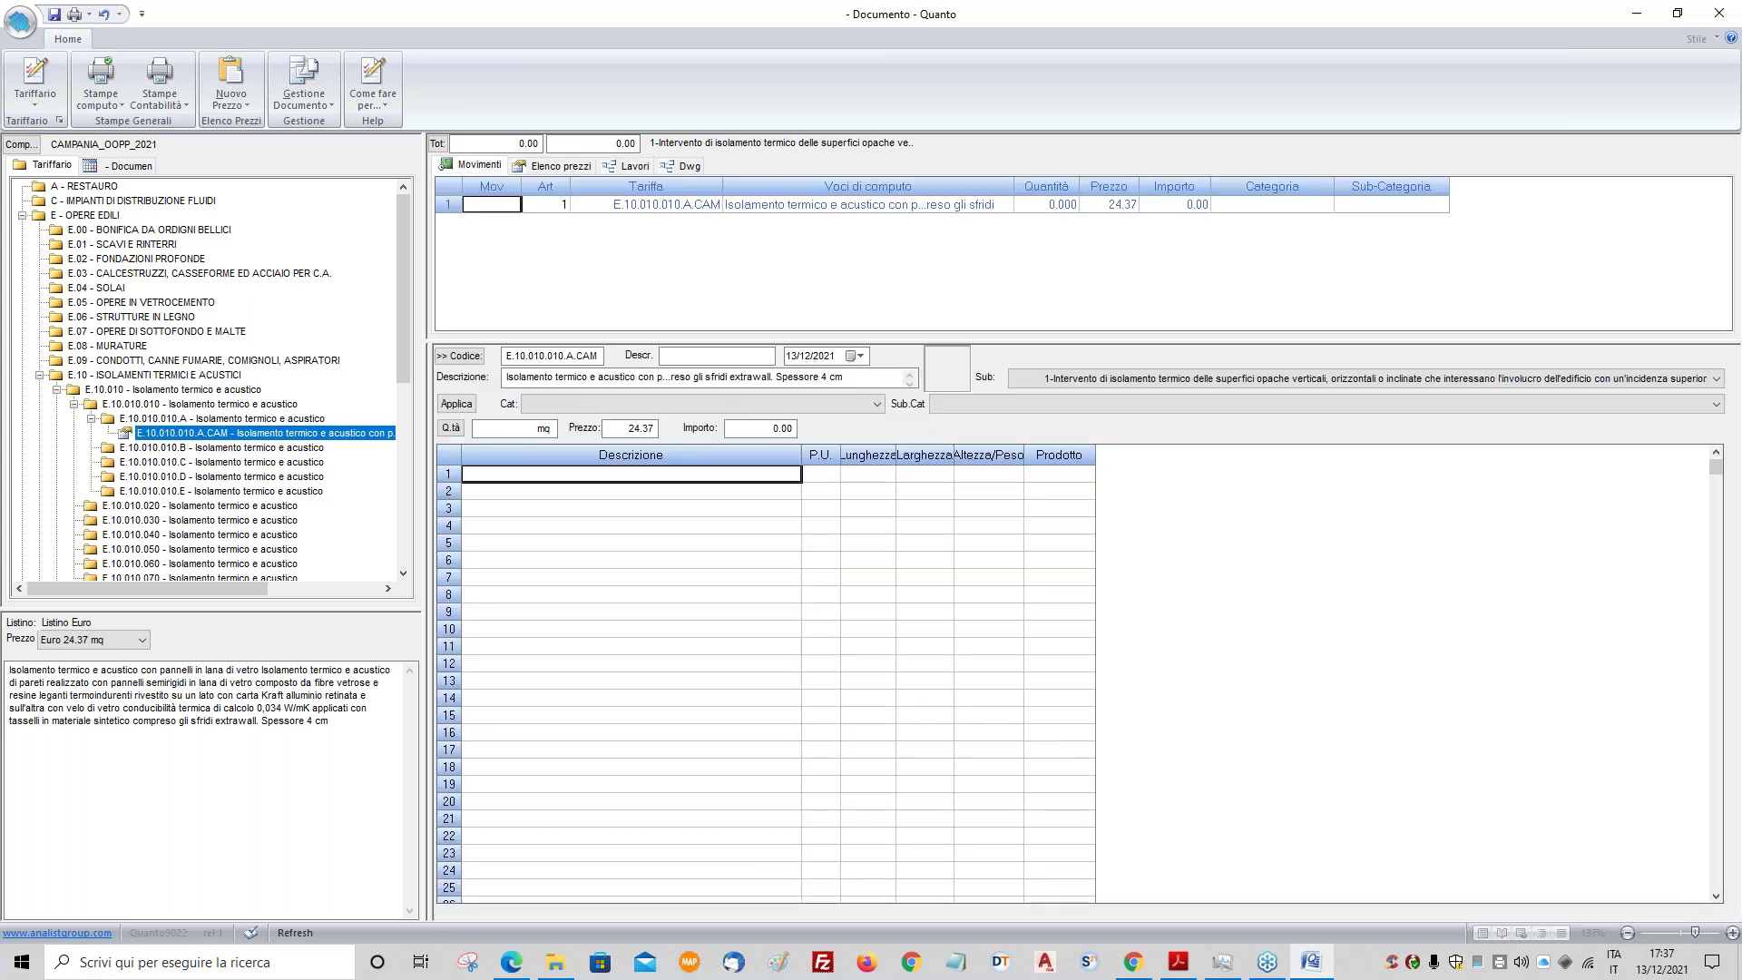
left_click(562, 167)
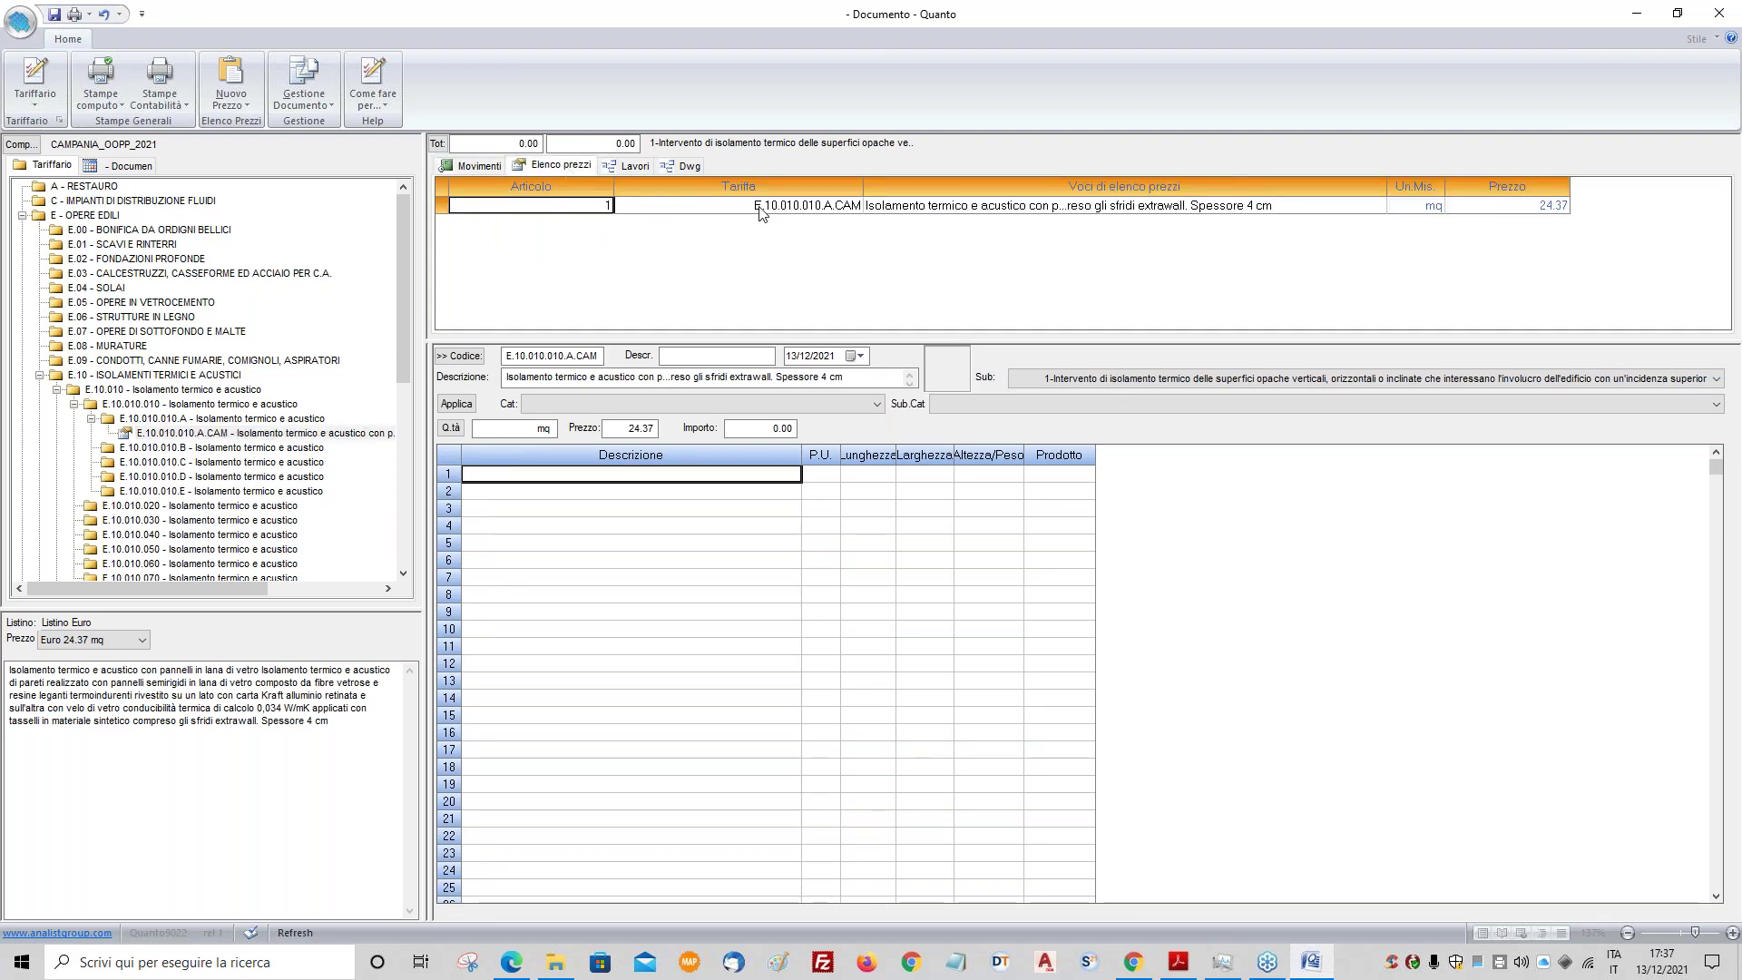
- Add a measurement row PARETE NORD E SUD with 2+3 equal parts to the E.10.010.010.A.CAM movement
left_click(470, 167)
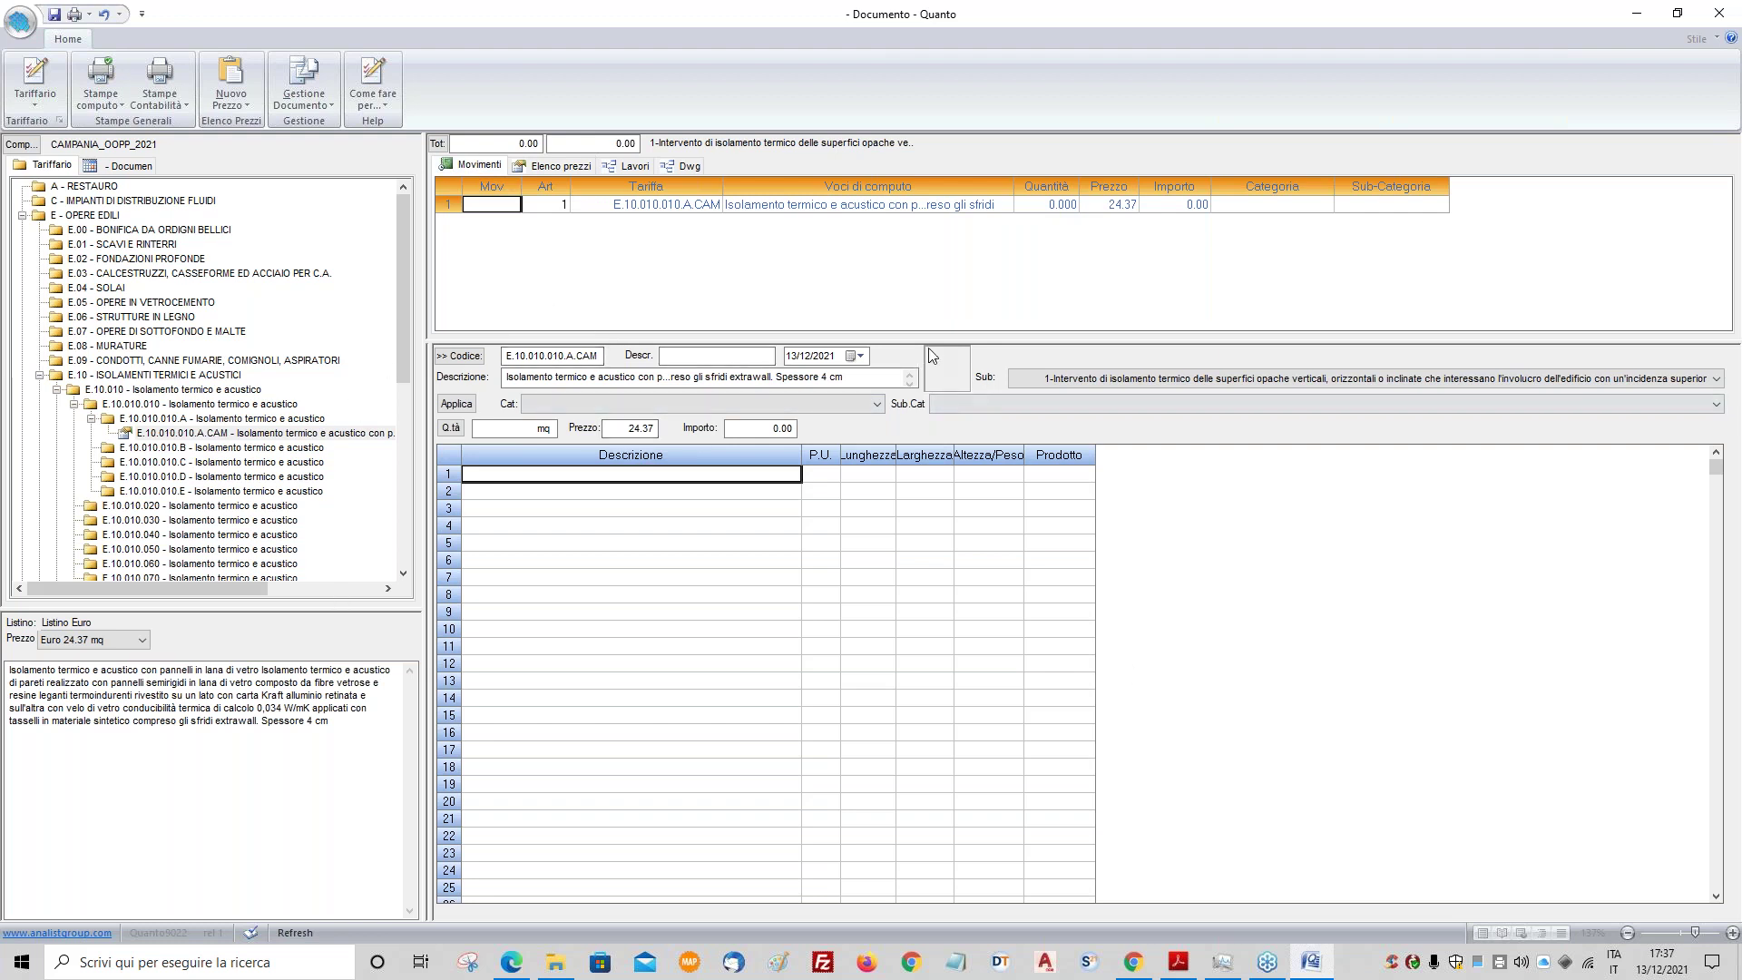
left_click_drag(929, 346, 926, 450)
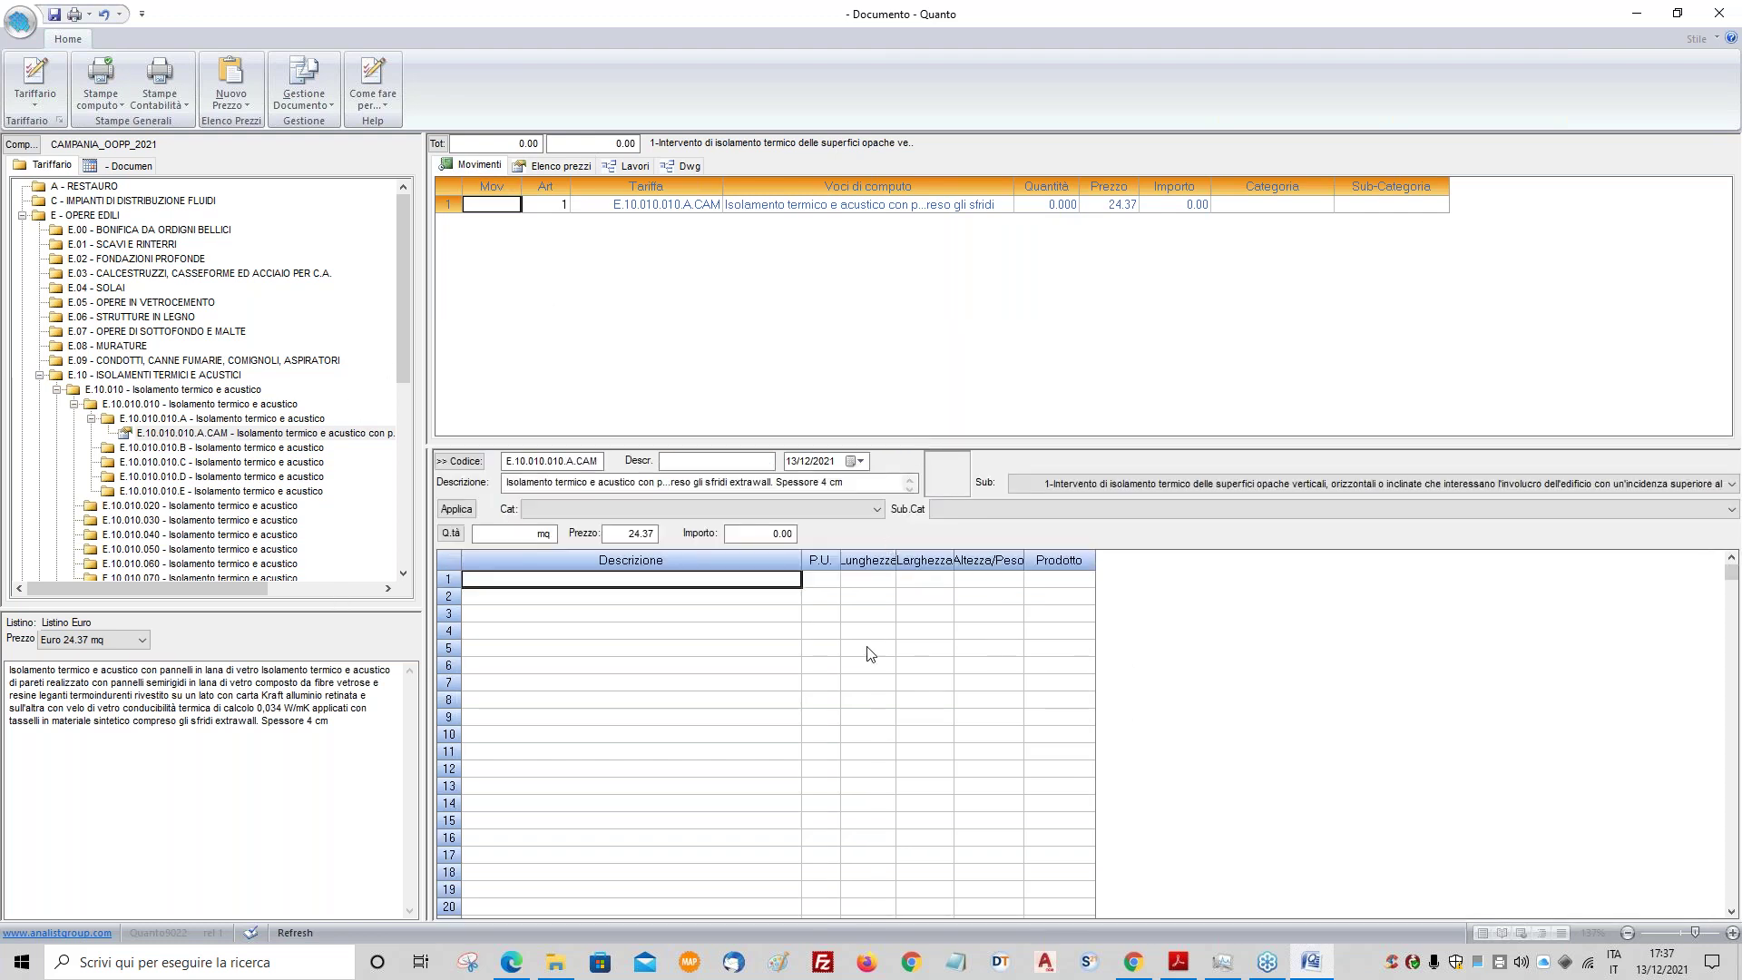
left_click(506, 581)
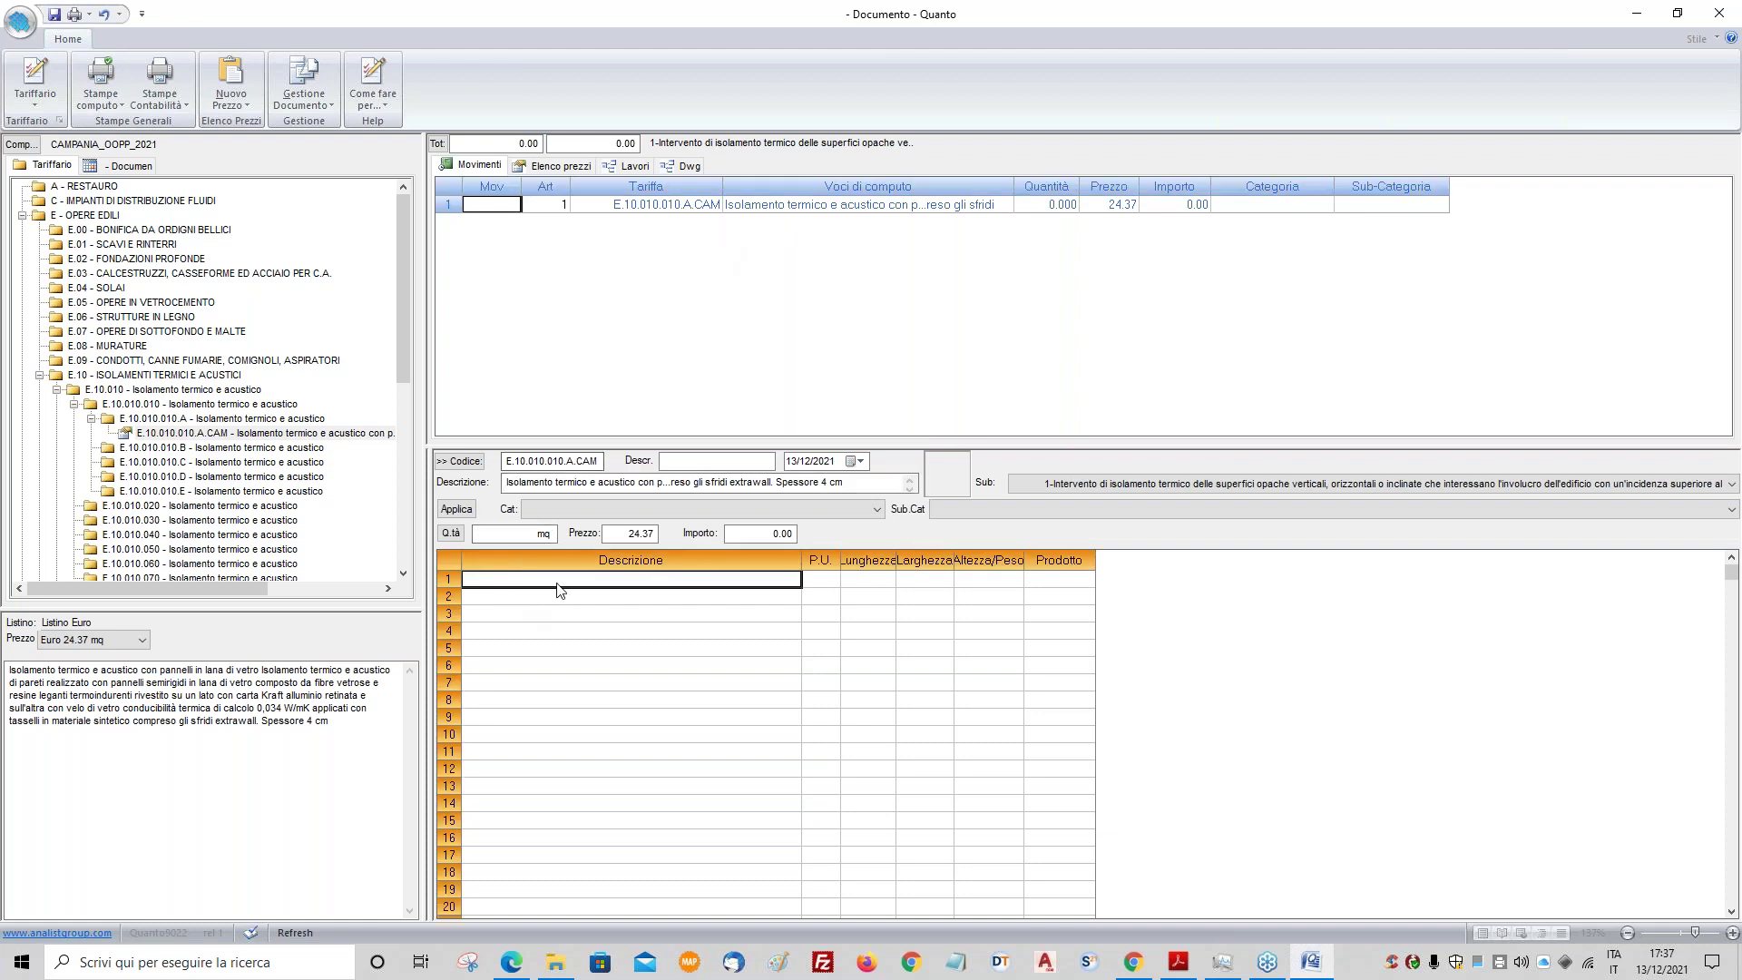
type("PARETE NORD E")
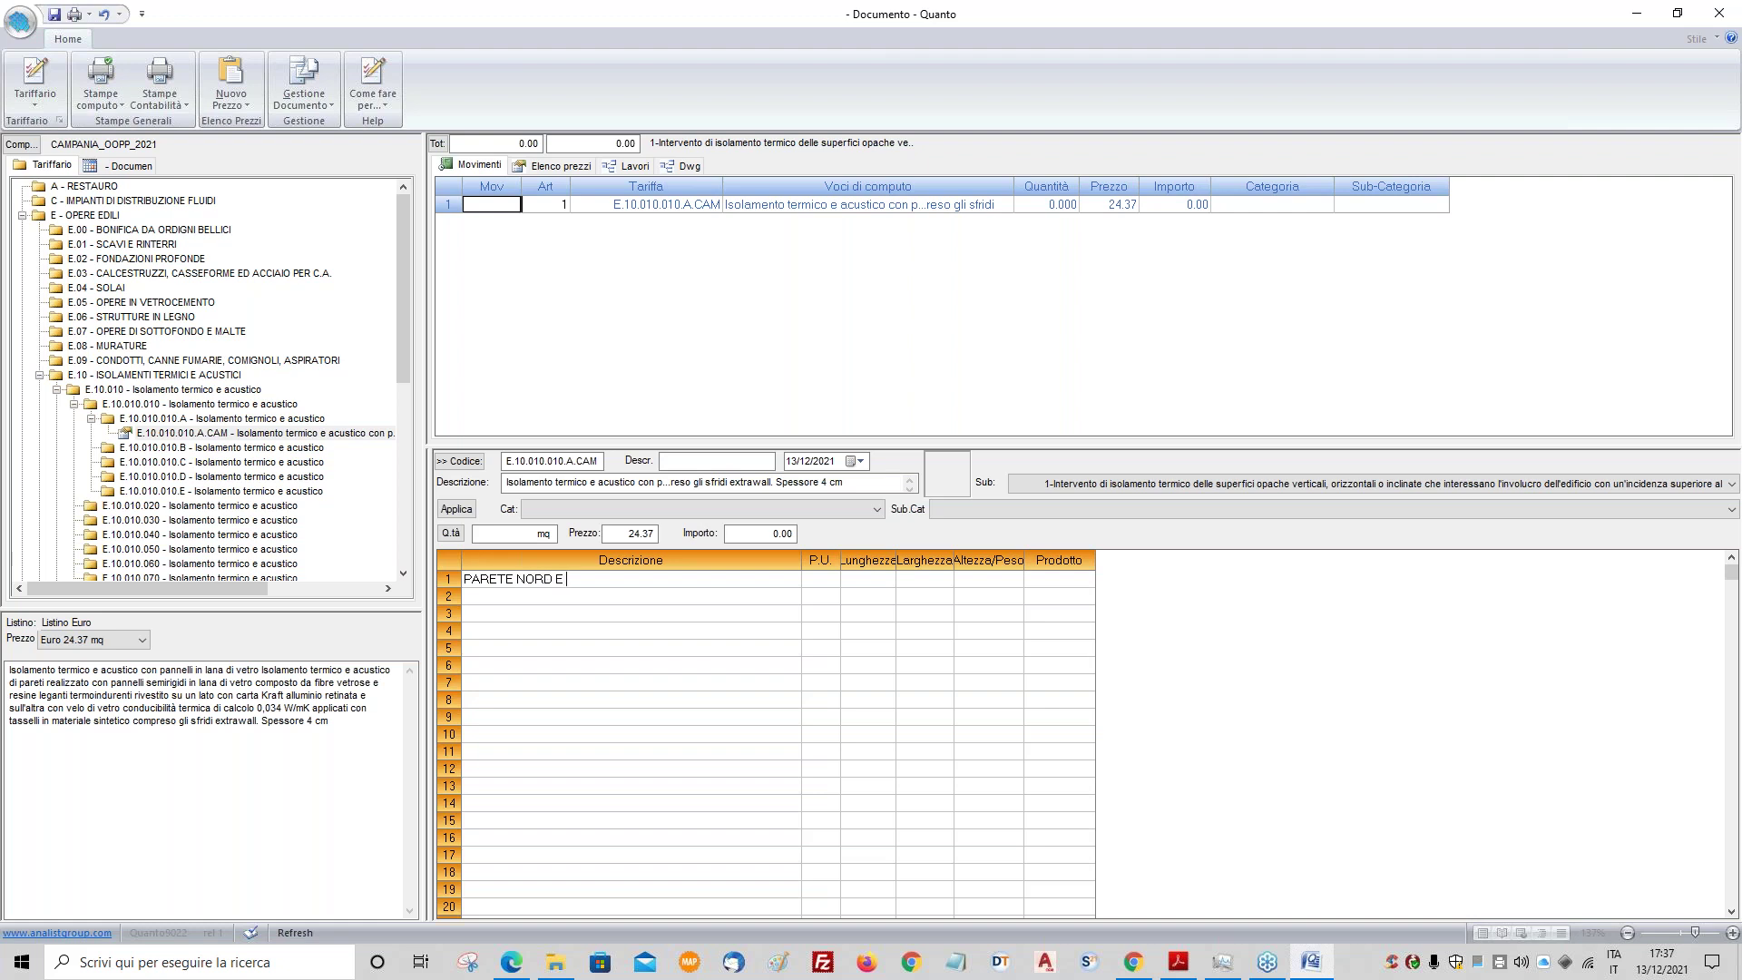
type("SUD")
left_click(837, 579)
type("2+3")
key("Return")
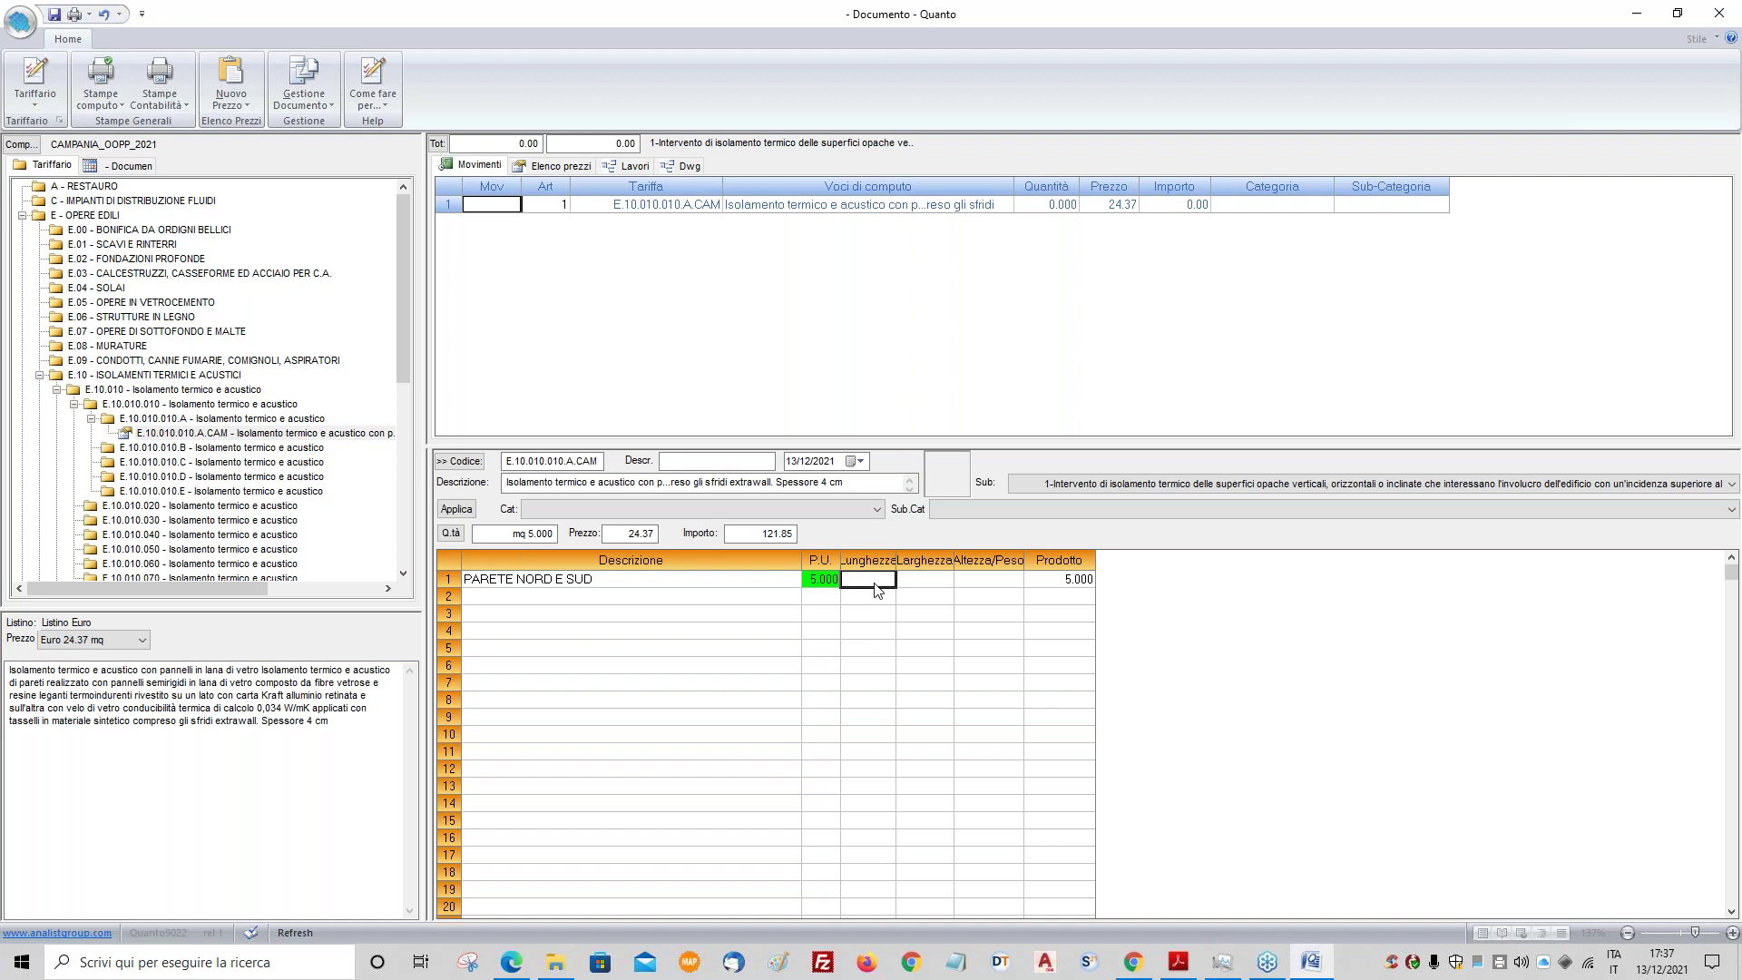
- Set the row's length and width to 10 each, apply the movement, and save the document in the superbonus folder
type("10")
key("Return")
type("10")
key("Return")
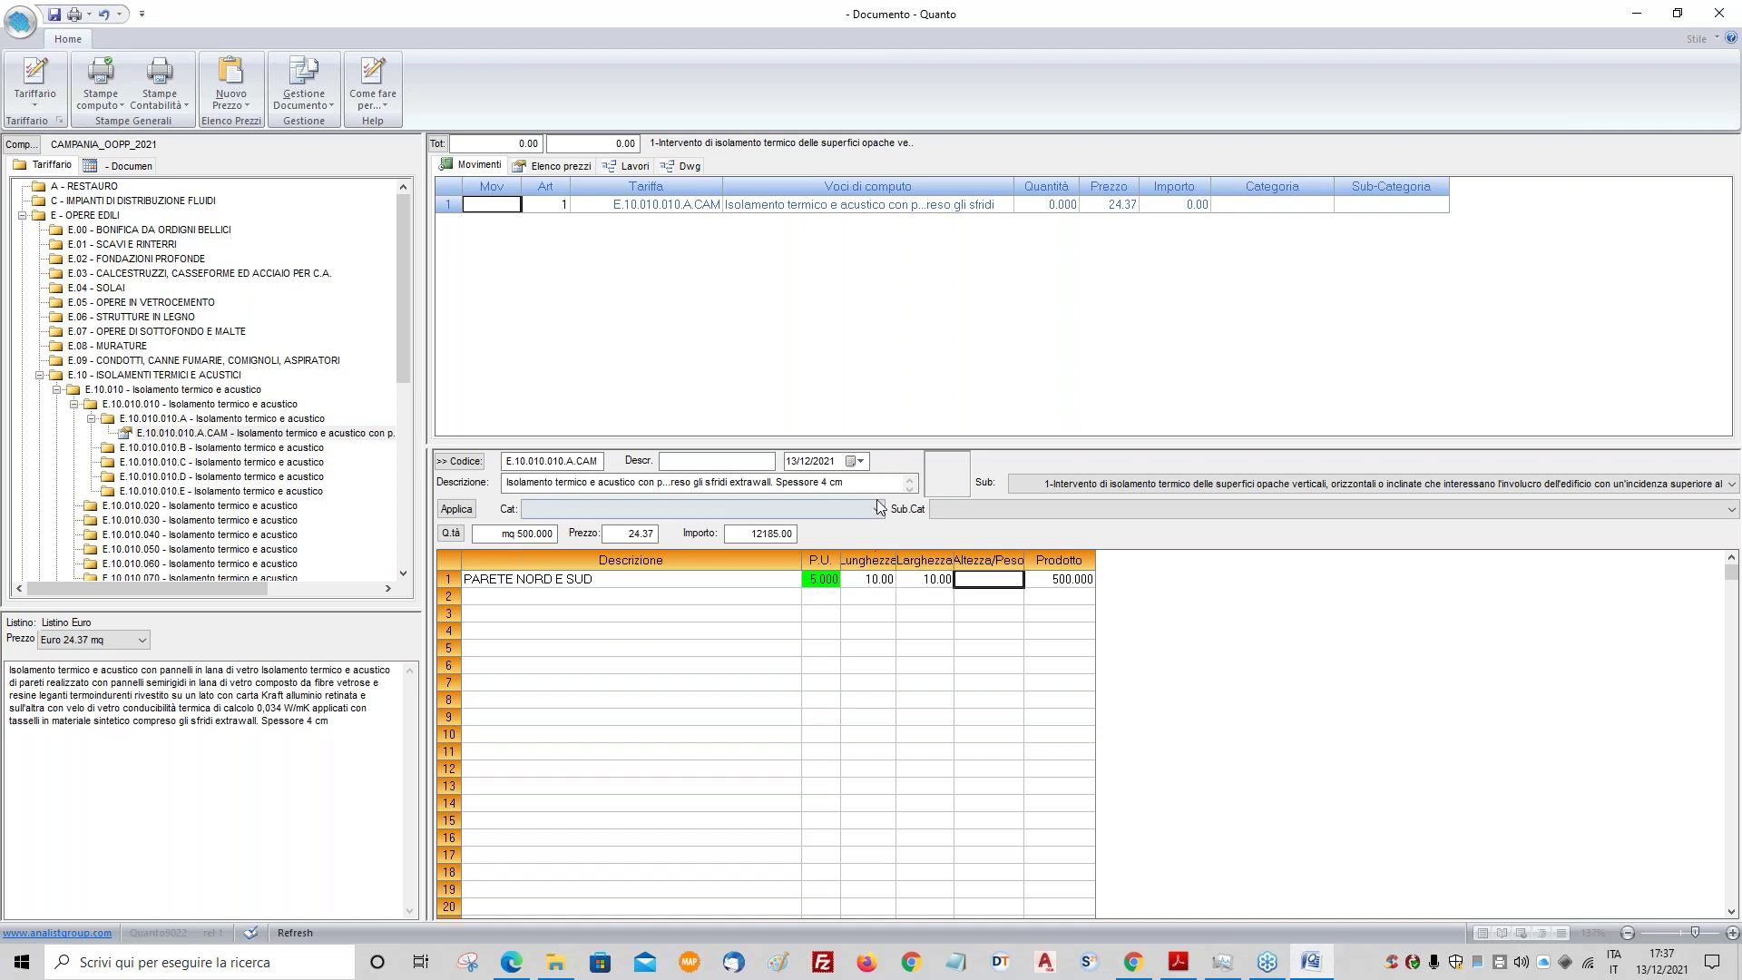
left_click(456, 509)
key("ctrl+s")
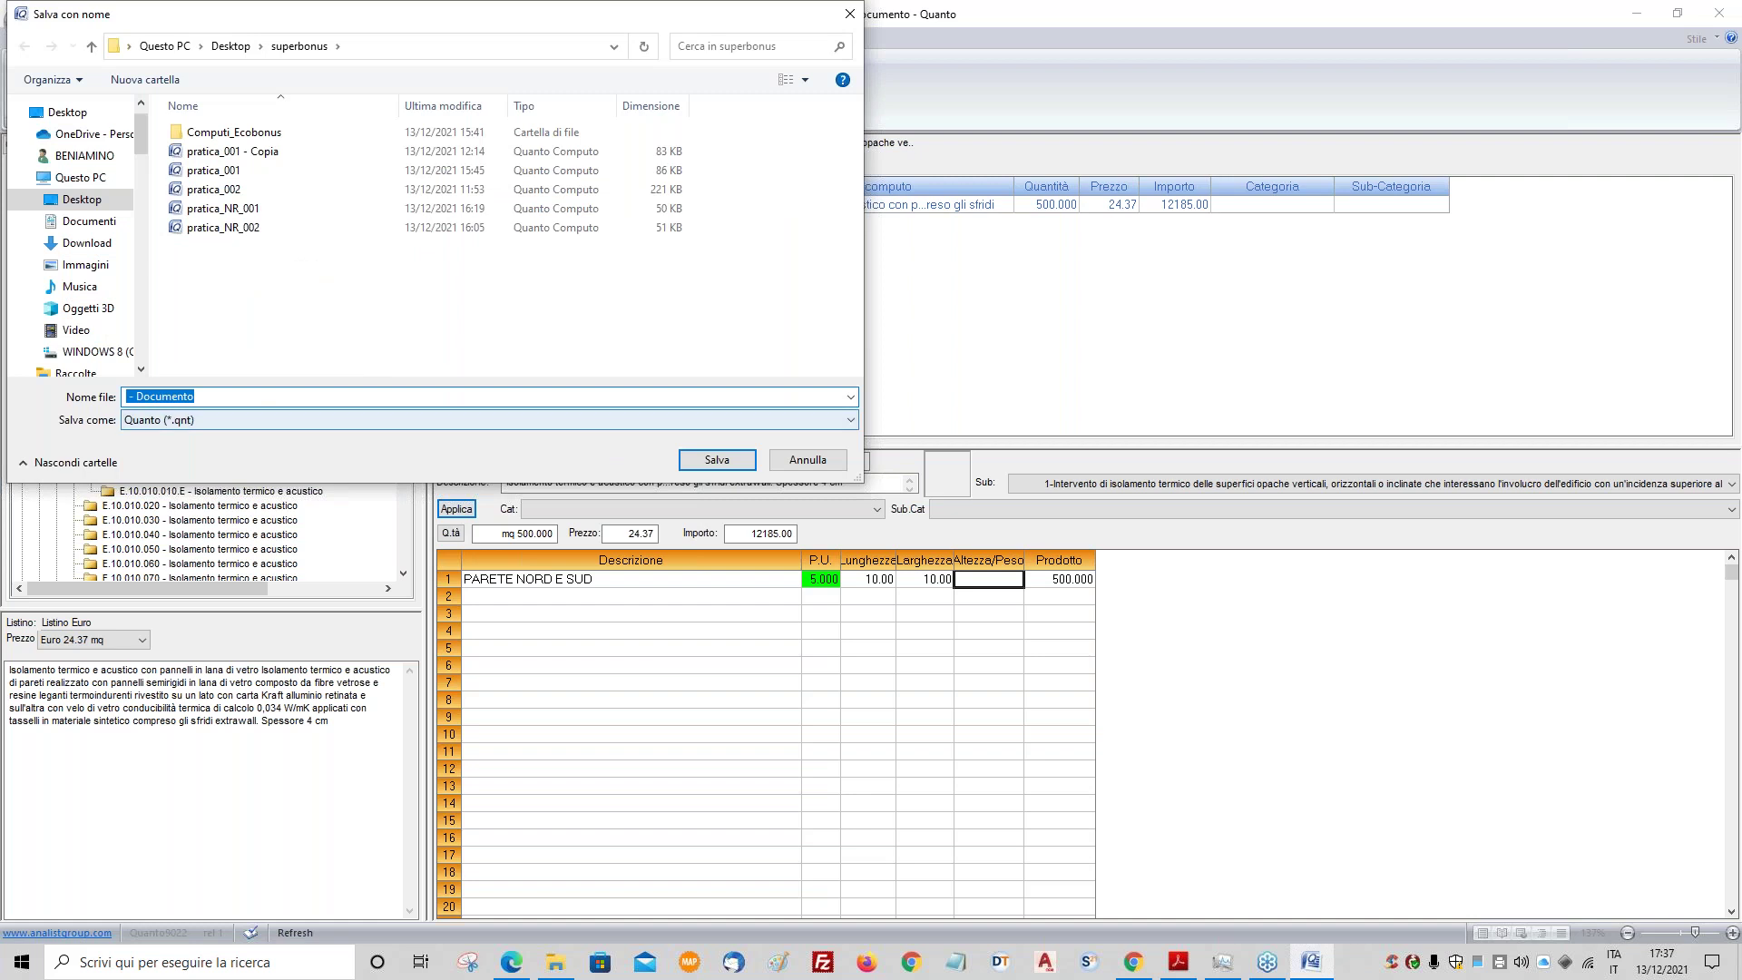
left_click(691, 456)
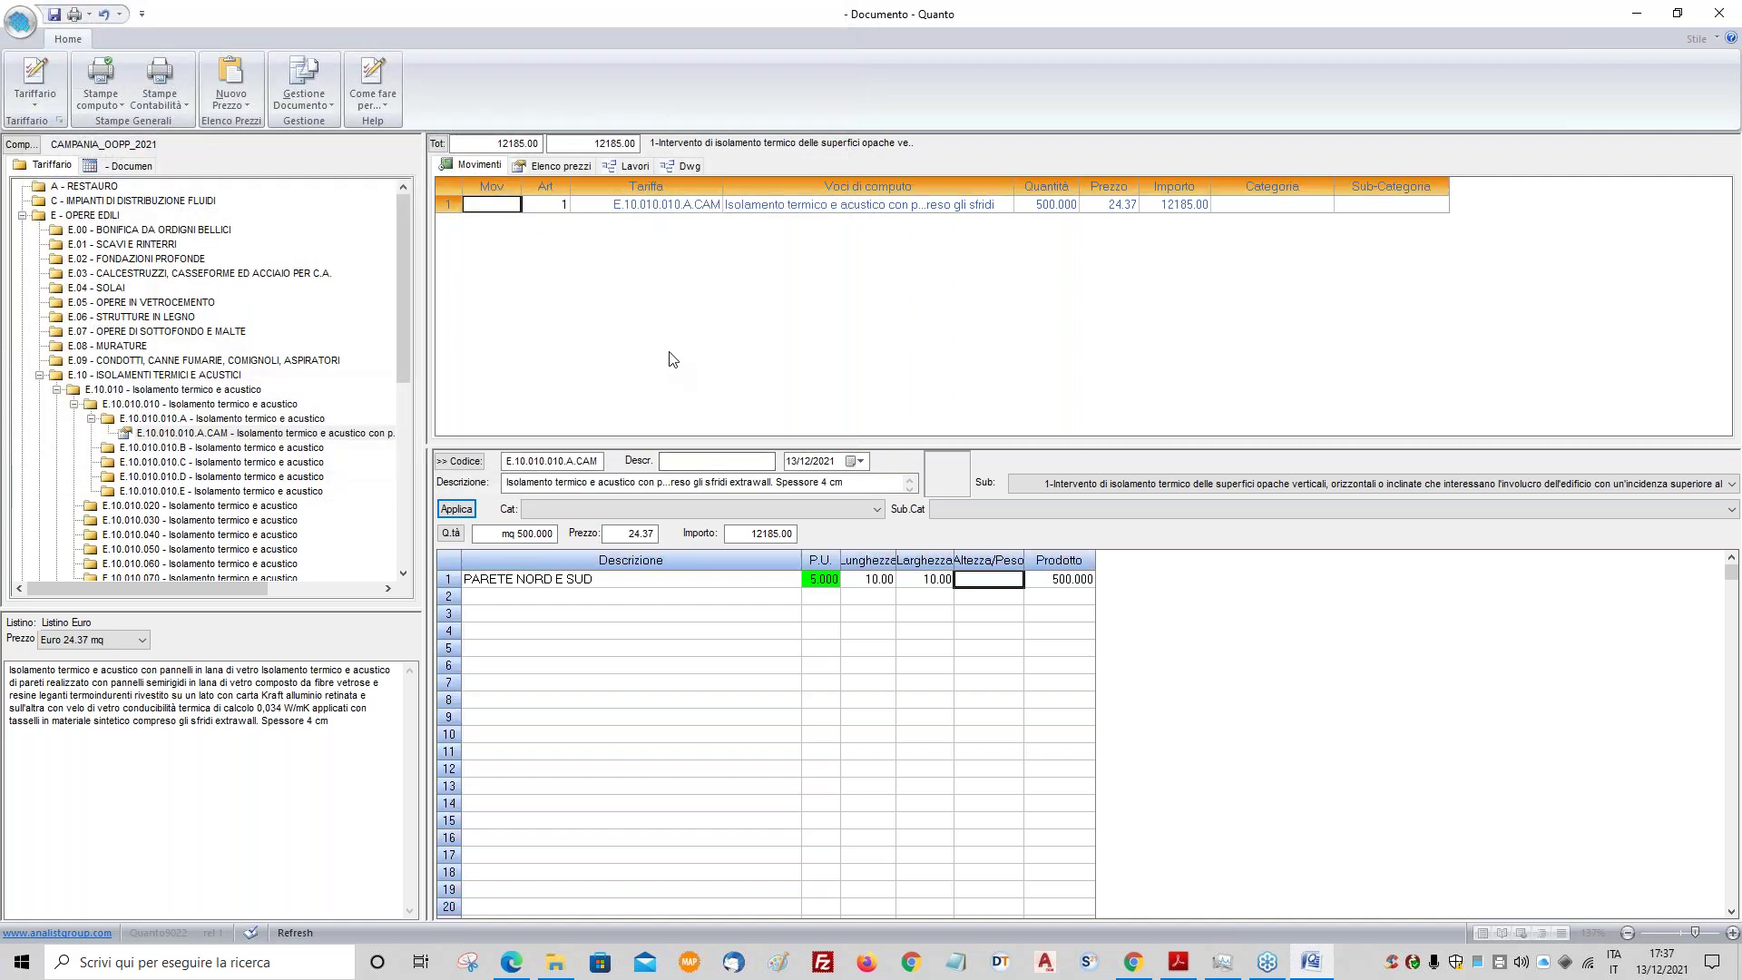
- View the movements of intervention 5 for windows and return to the works structure
left_click(632, 167)
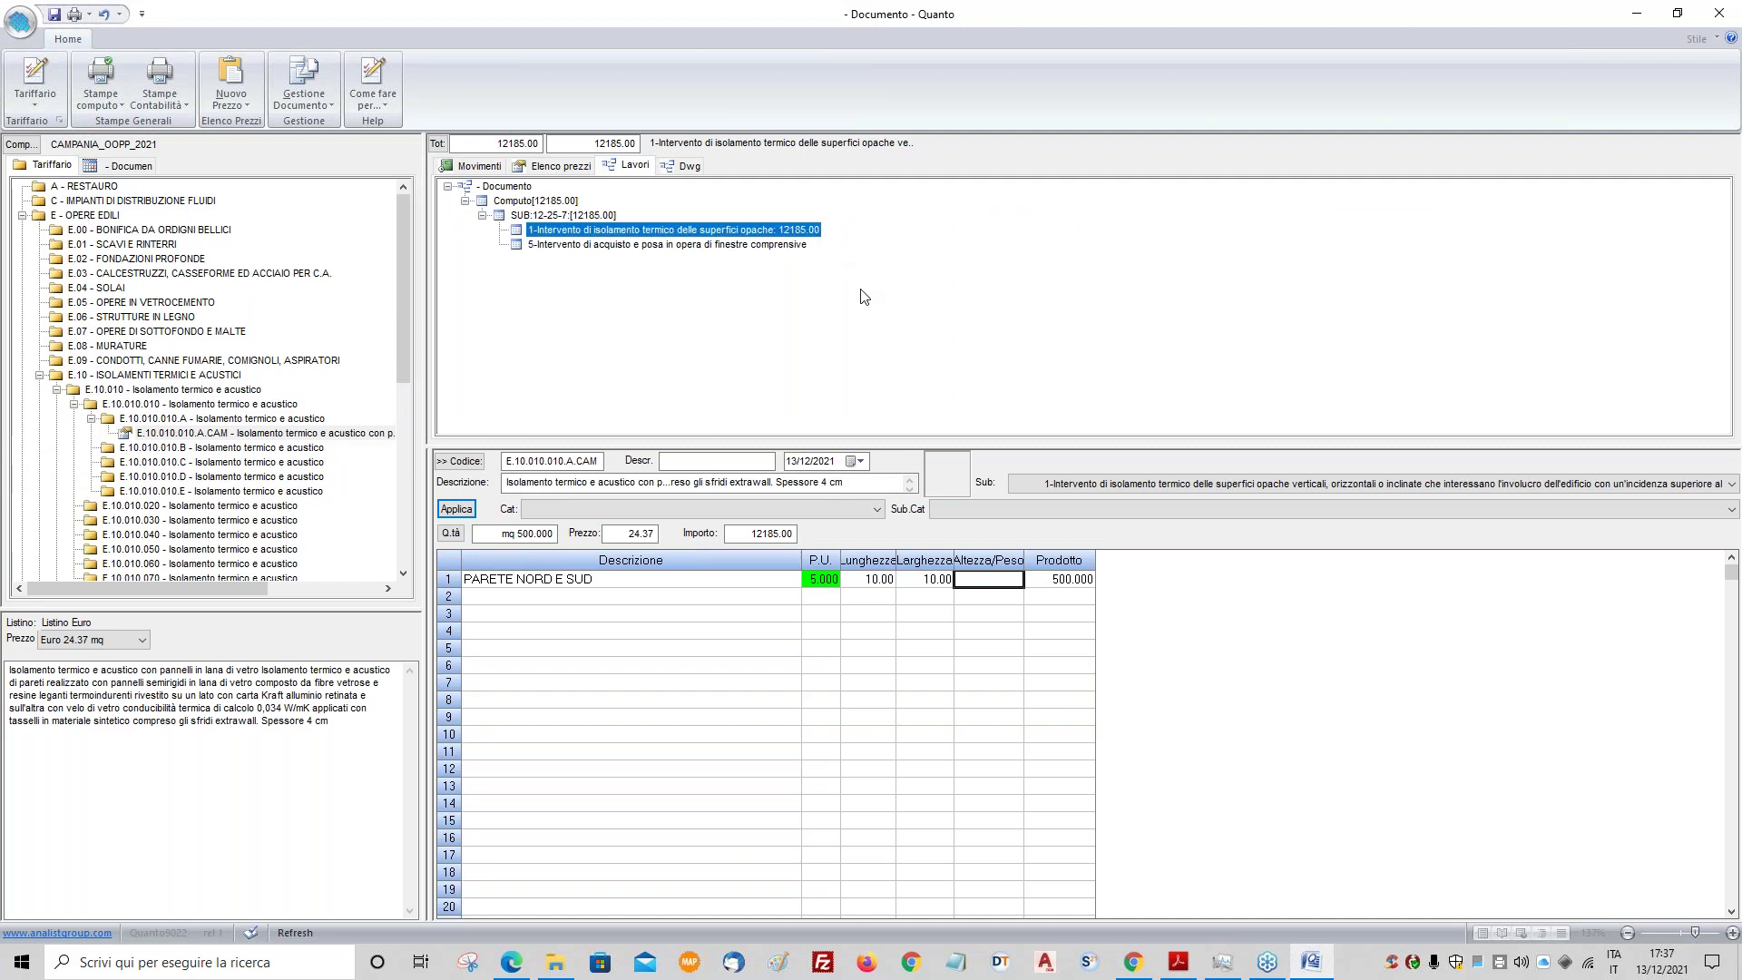
left_click(767, 245)
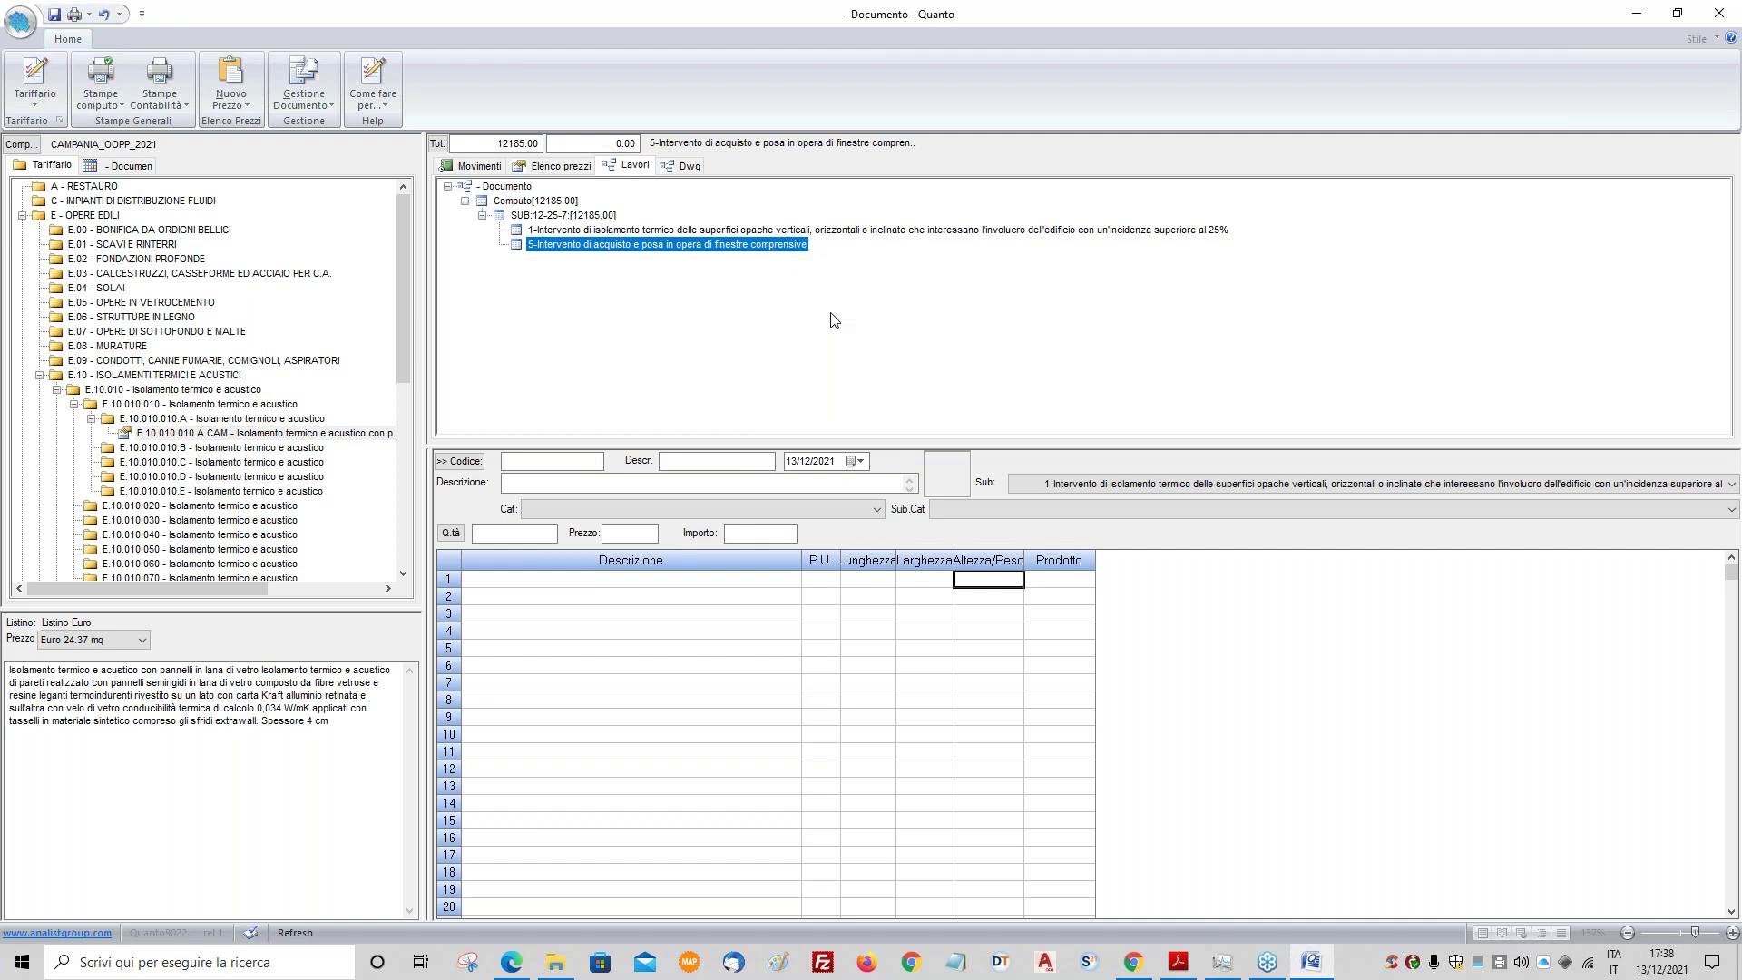
left_click(494, 169)
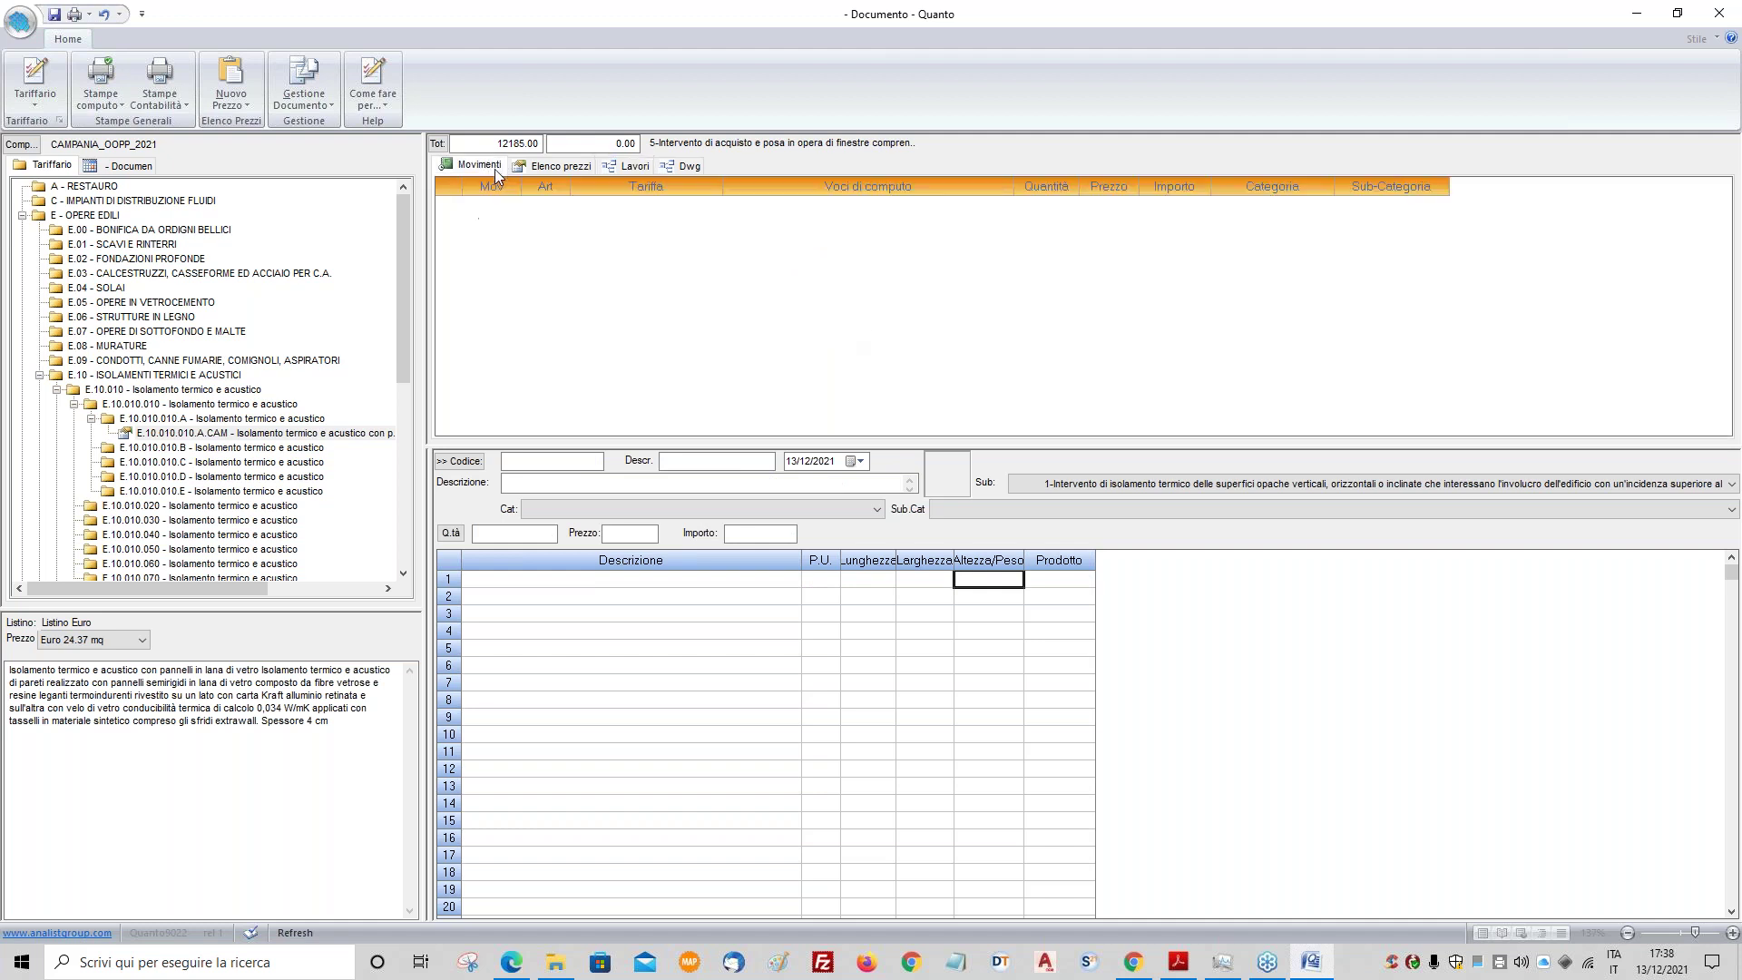
left_click(628, 165)
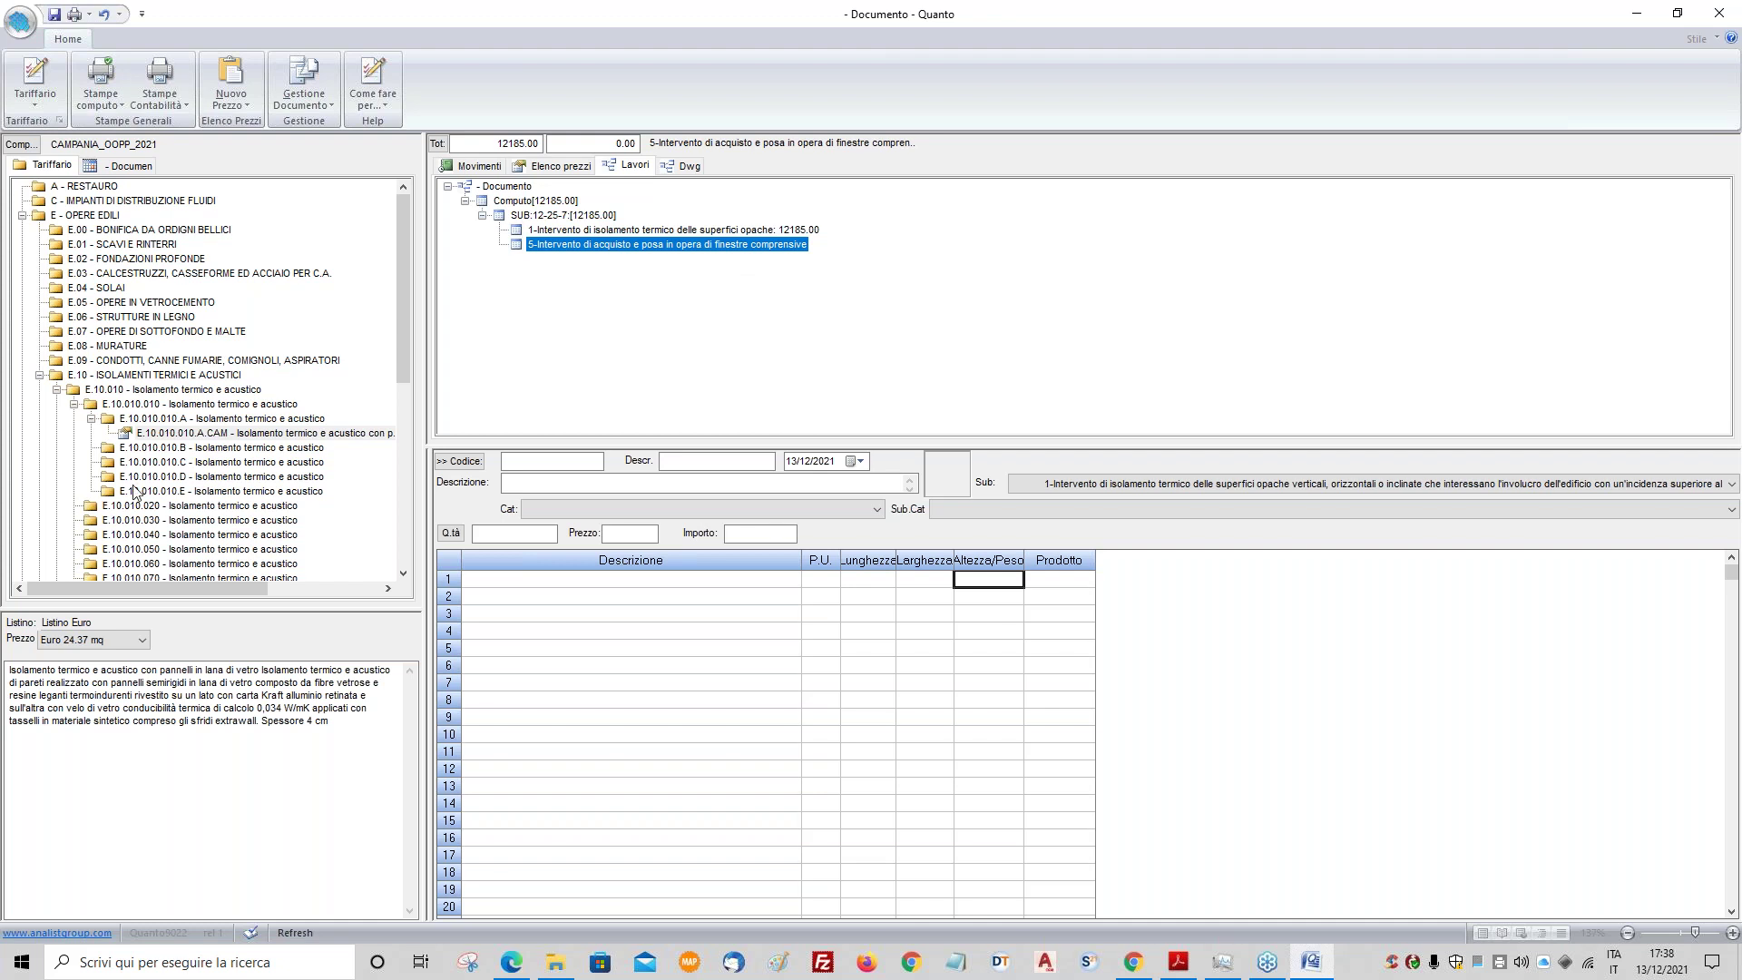
- Insert tariff item E.12.010.010.A, the 3 mm waterproof membrane from E.12 - Impermeabilizzazioni, as a movement in intervention 1
left_click(145, 520)
scroll(165, 514, "down", 1)
scroll(165, 514, "down", 2)
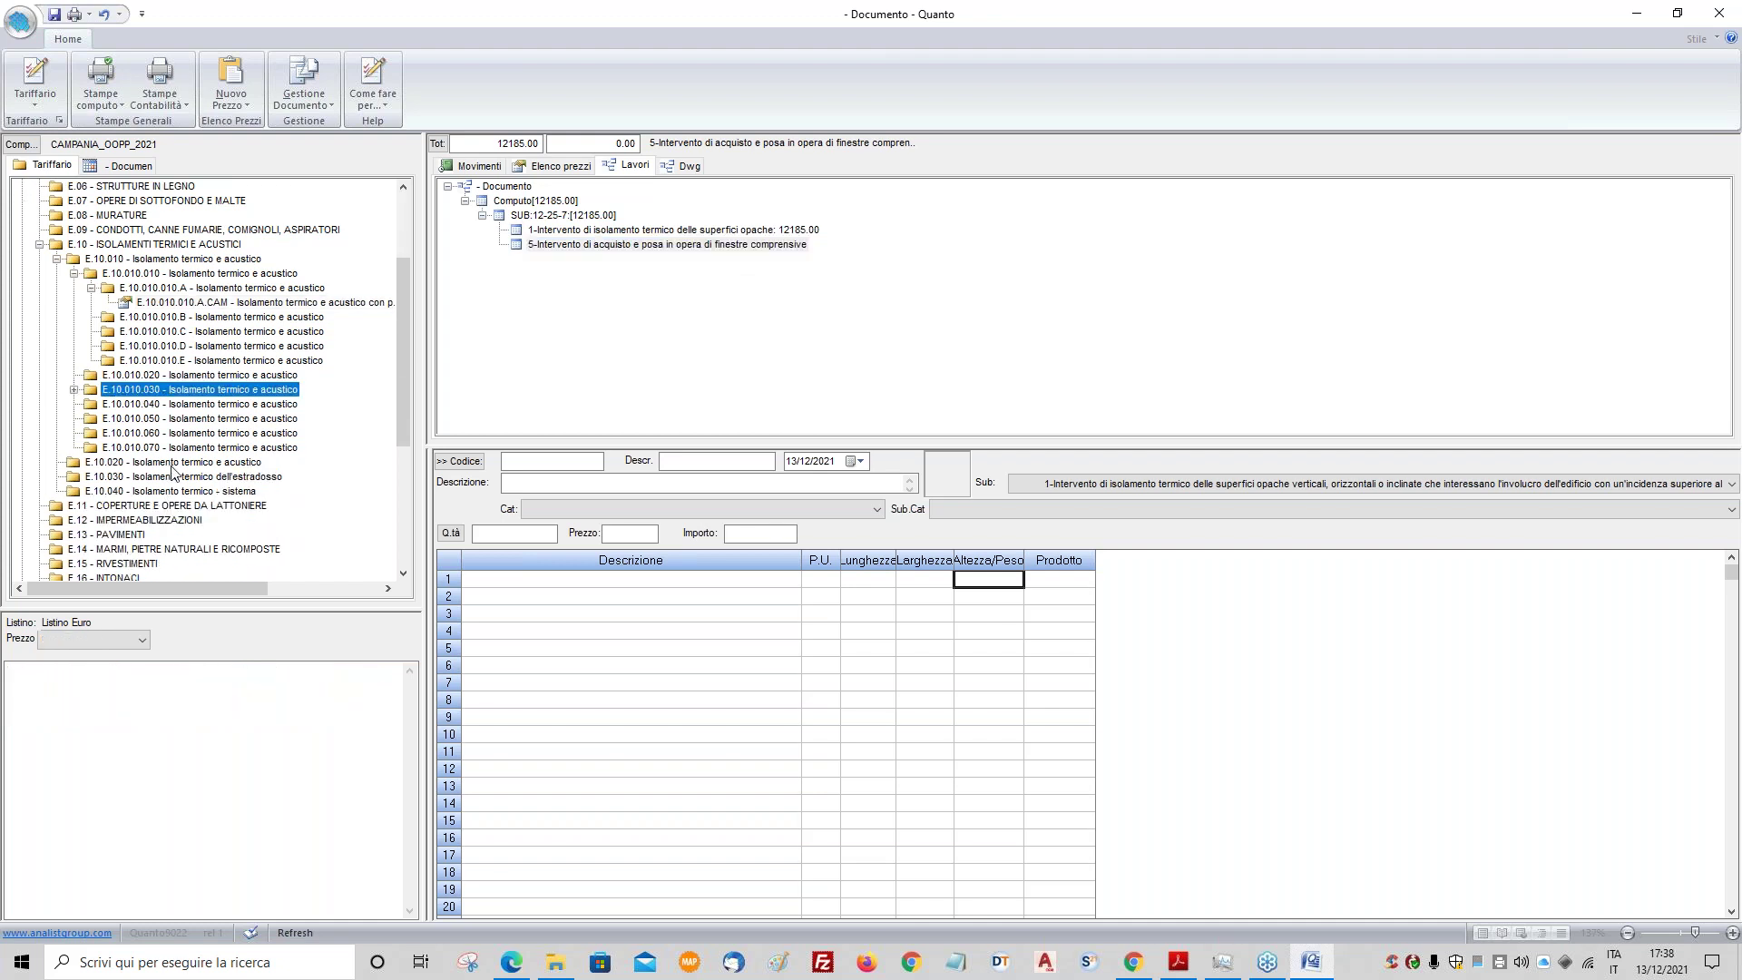
left_click(190, 524)
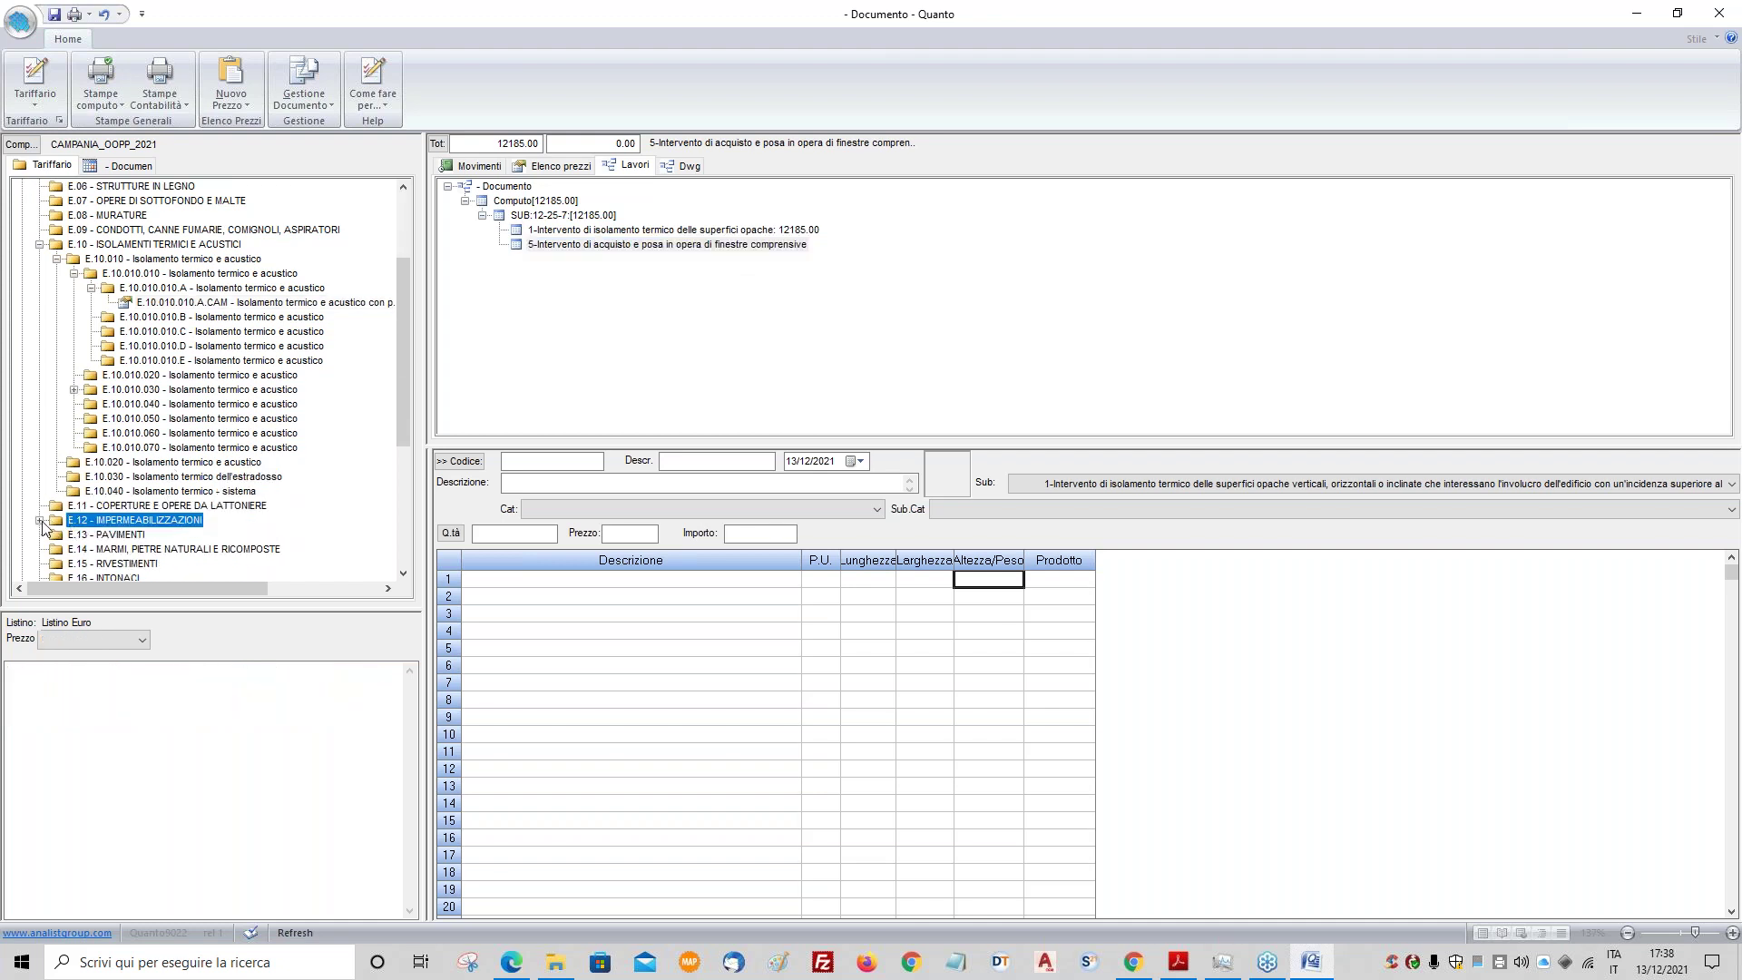
left_click(40, 520)
double_click(186, 476)
double_click(186, 491)
left_click_drag(186, 510, 574, 242)
- Enter a measurement of length 10 and width 10 for the E.12.010.010.A membrane movement and apply it
left_click(871, 585)
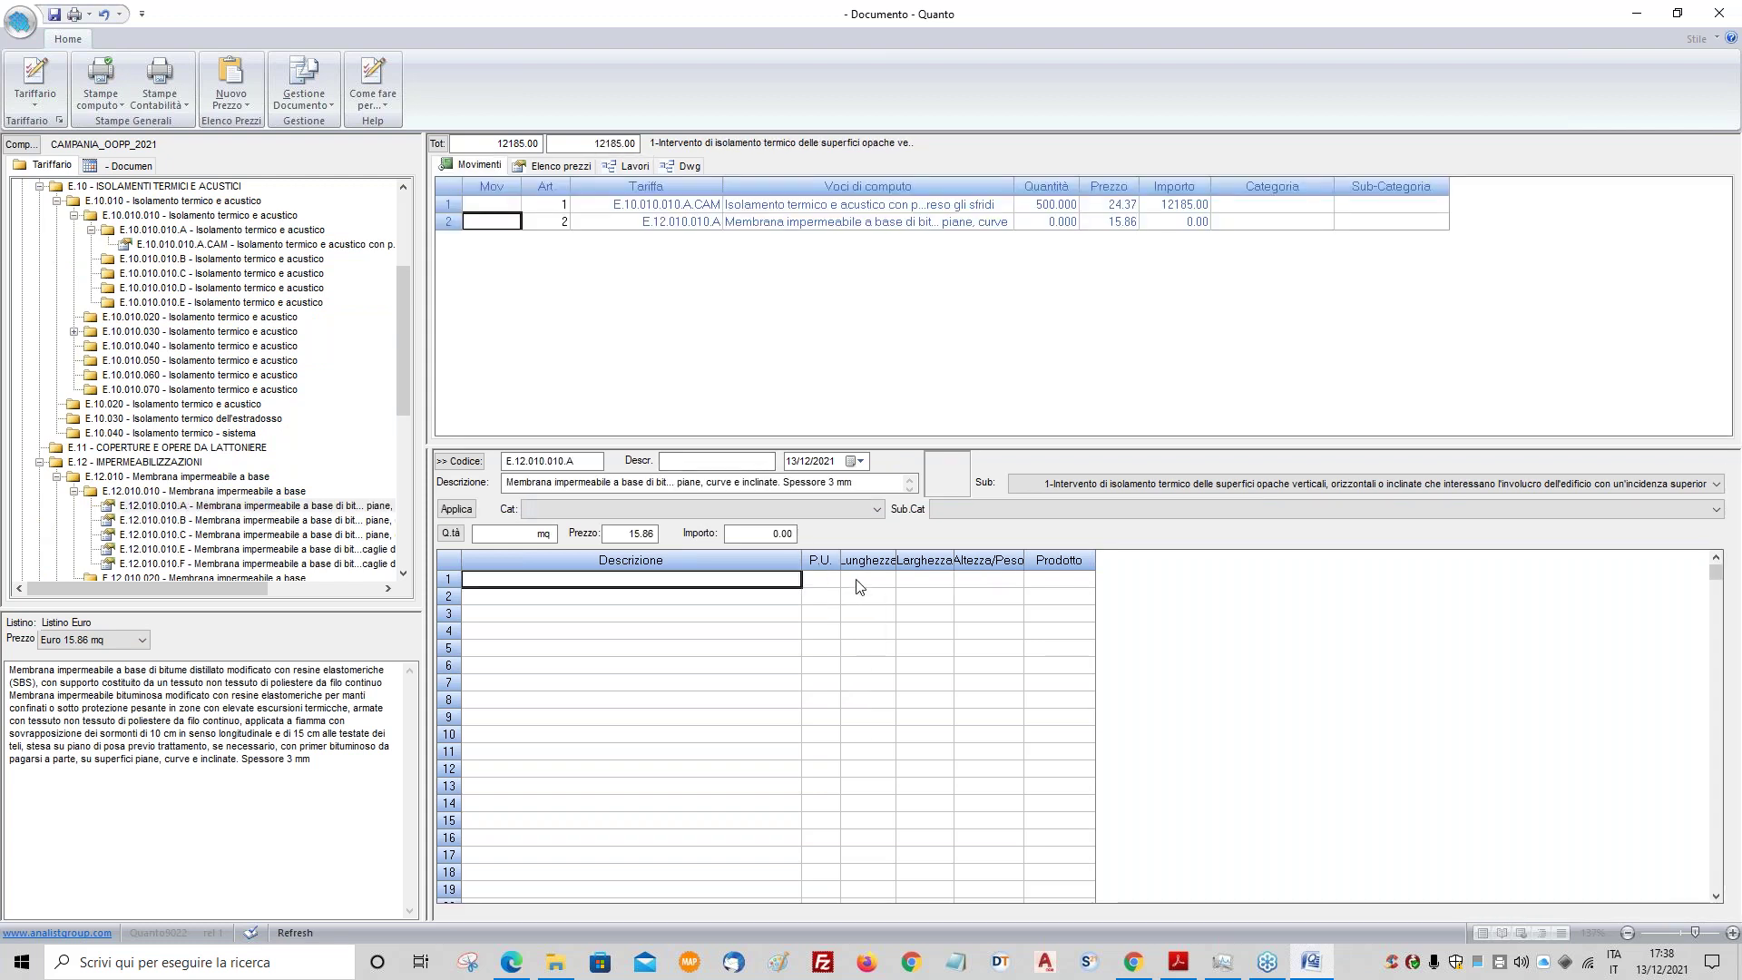
type("10")
key("Tab")
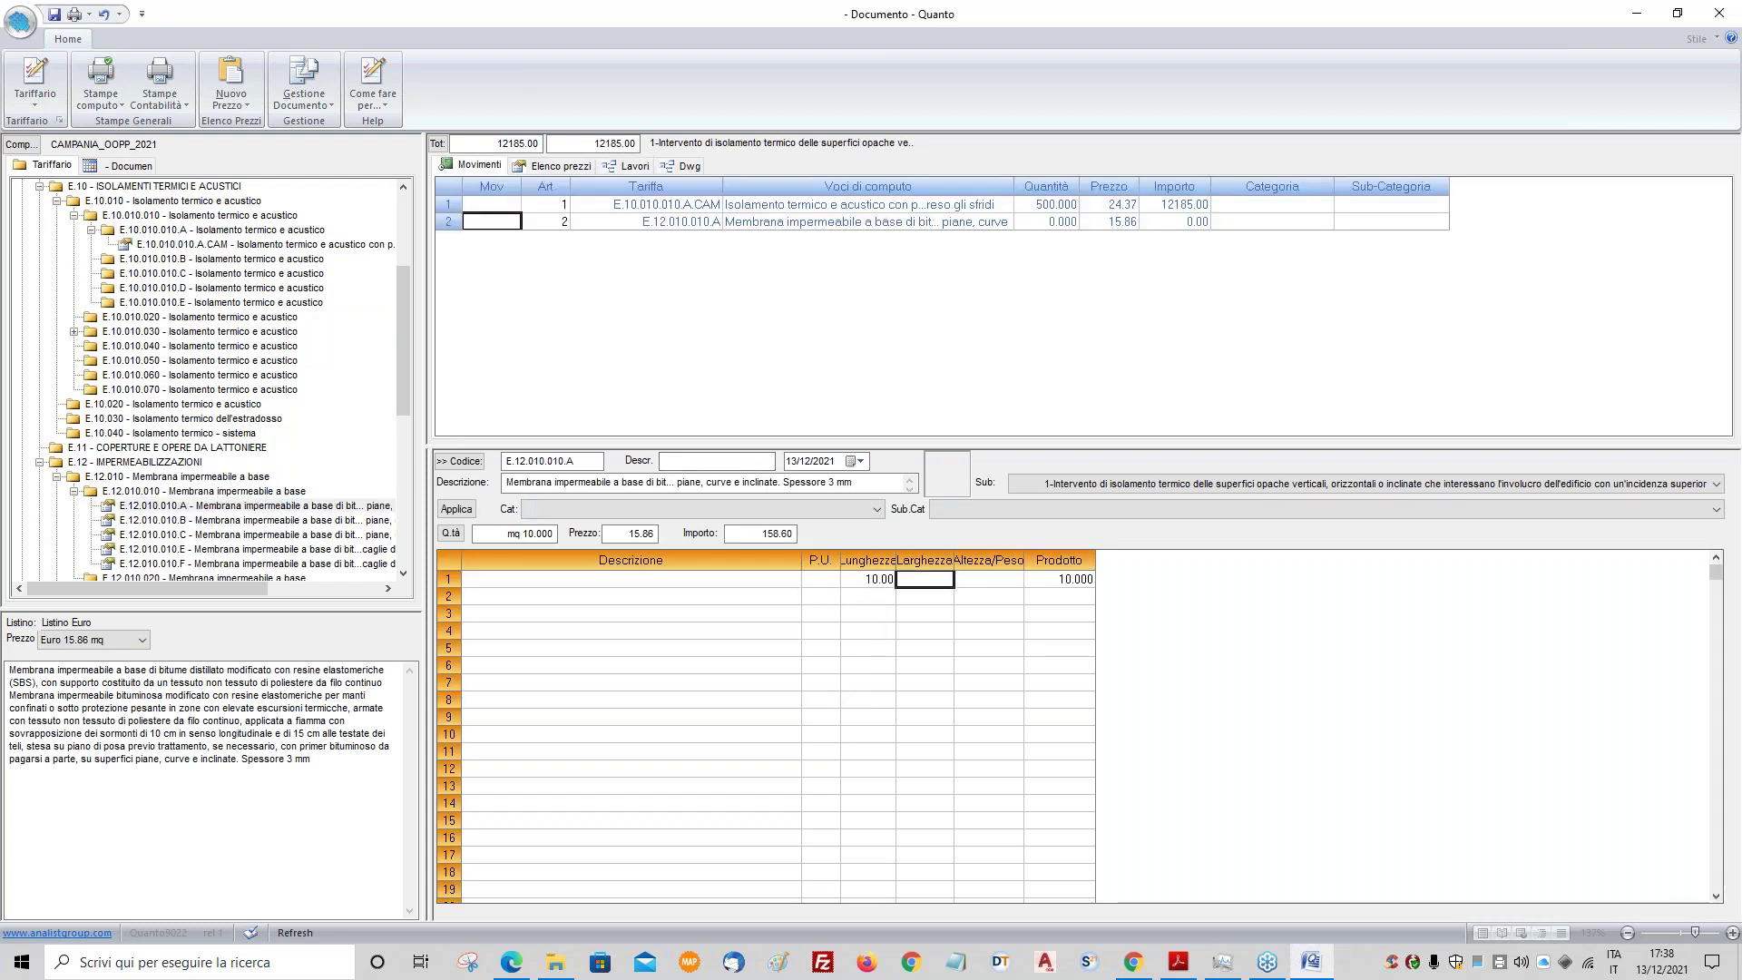
type("10")
key("Tab")
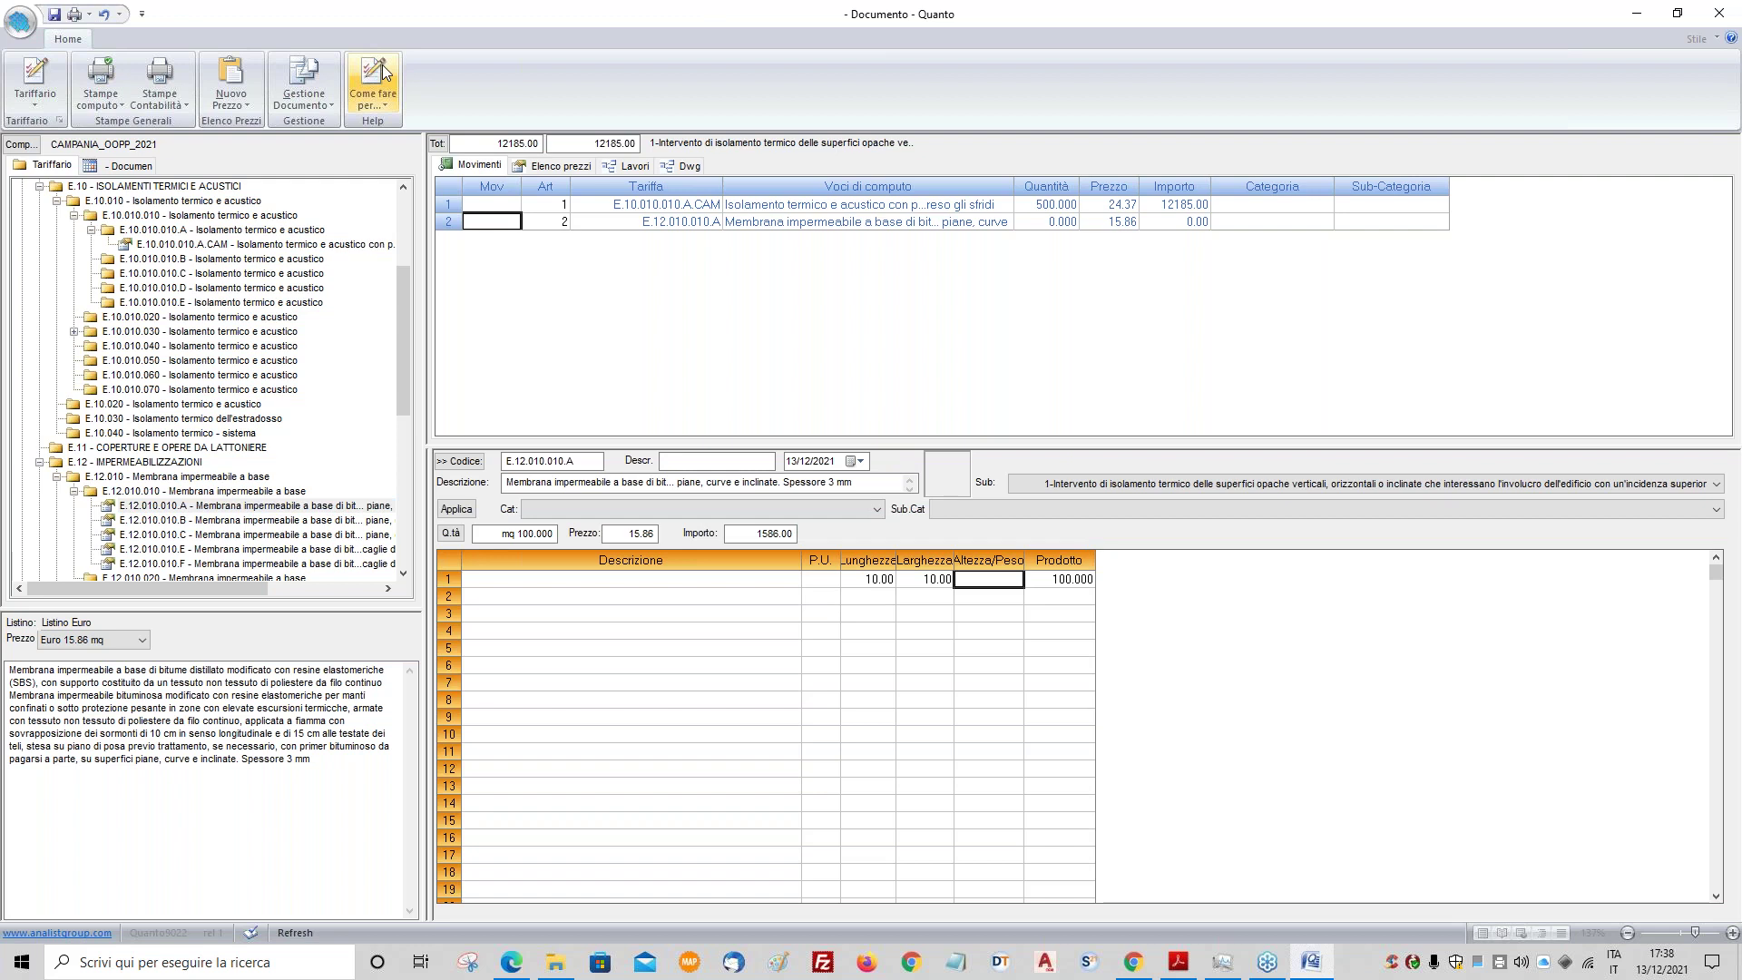
left_click(454, 509)
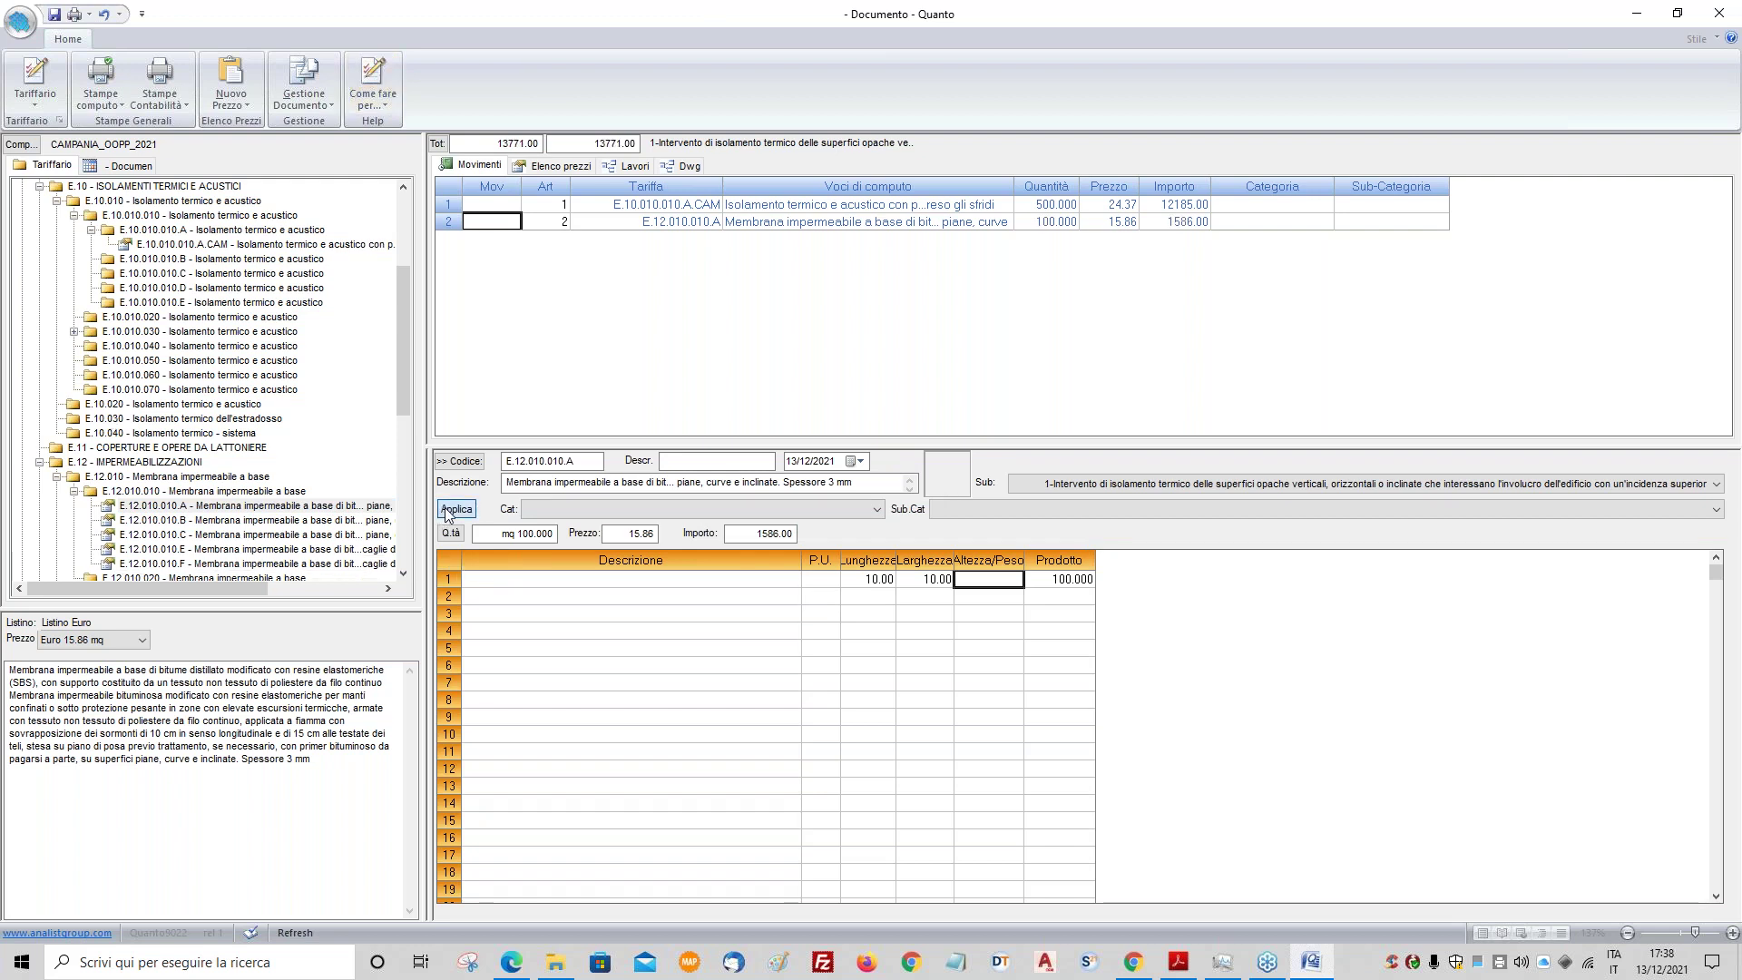
- Compare the overall computation total with the totals of interventions 1 and 5 under SUB:12-25-7
left_click(650, 170)
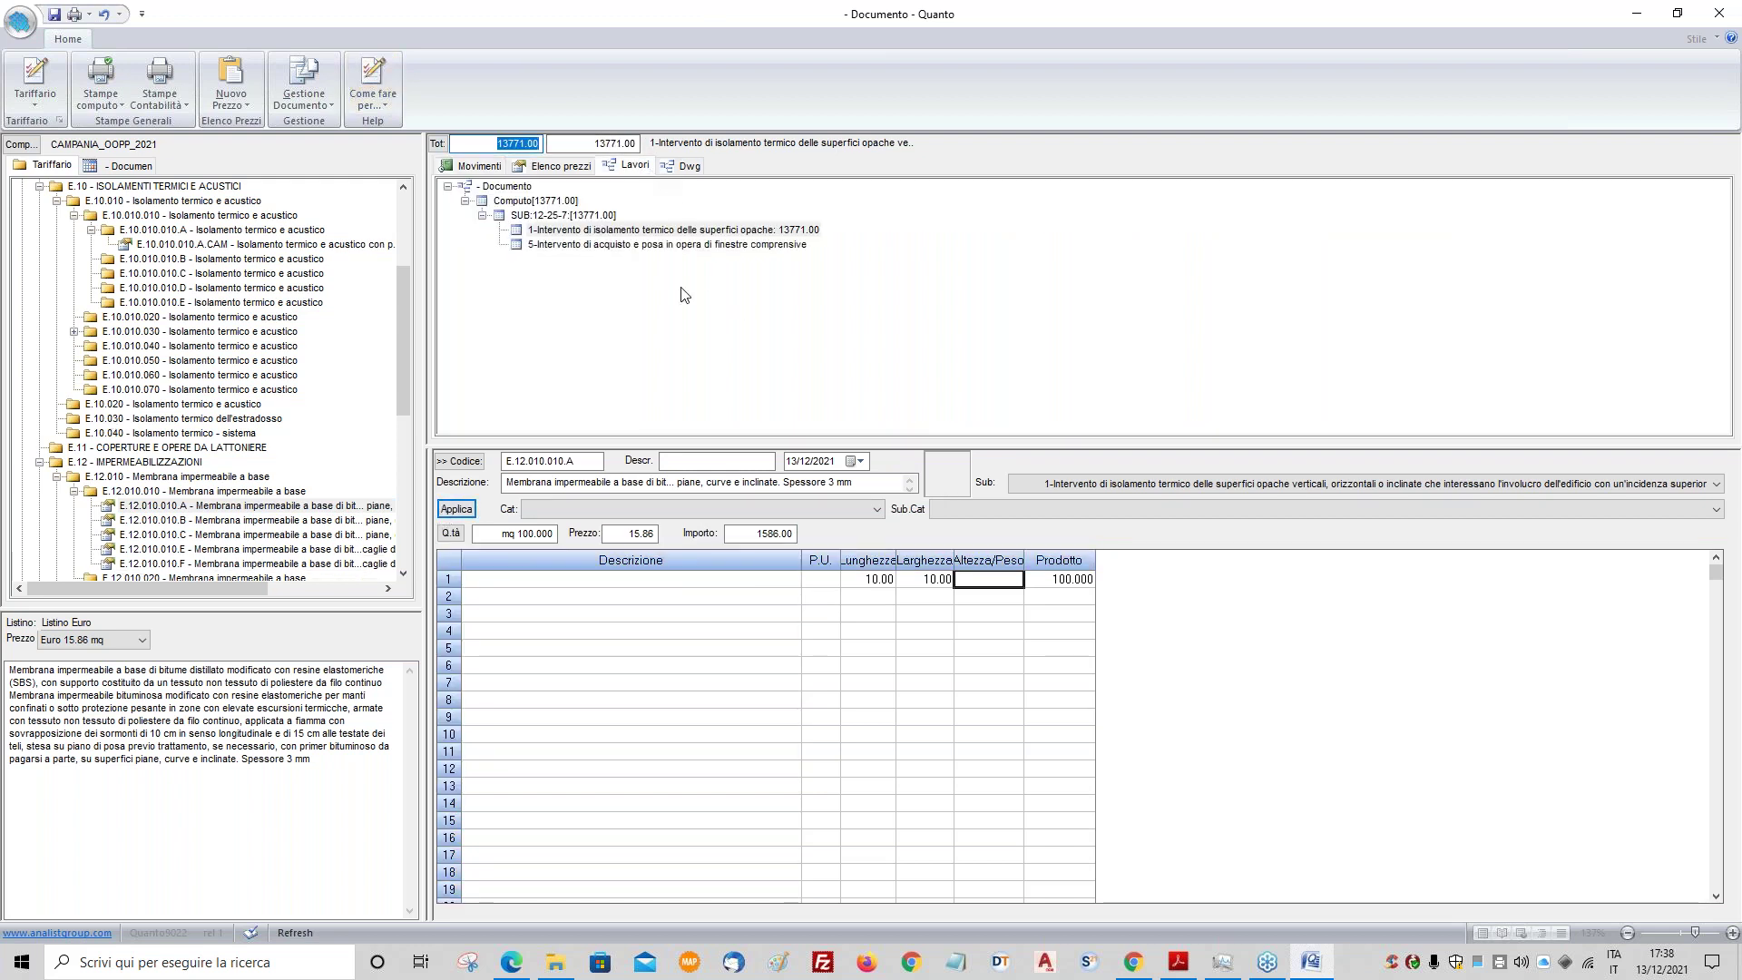
left_click(653, 245)
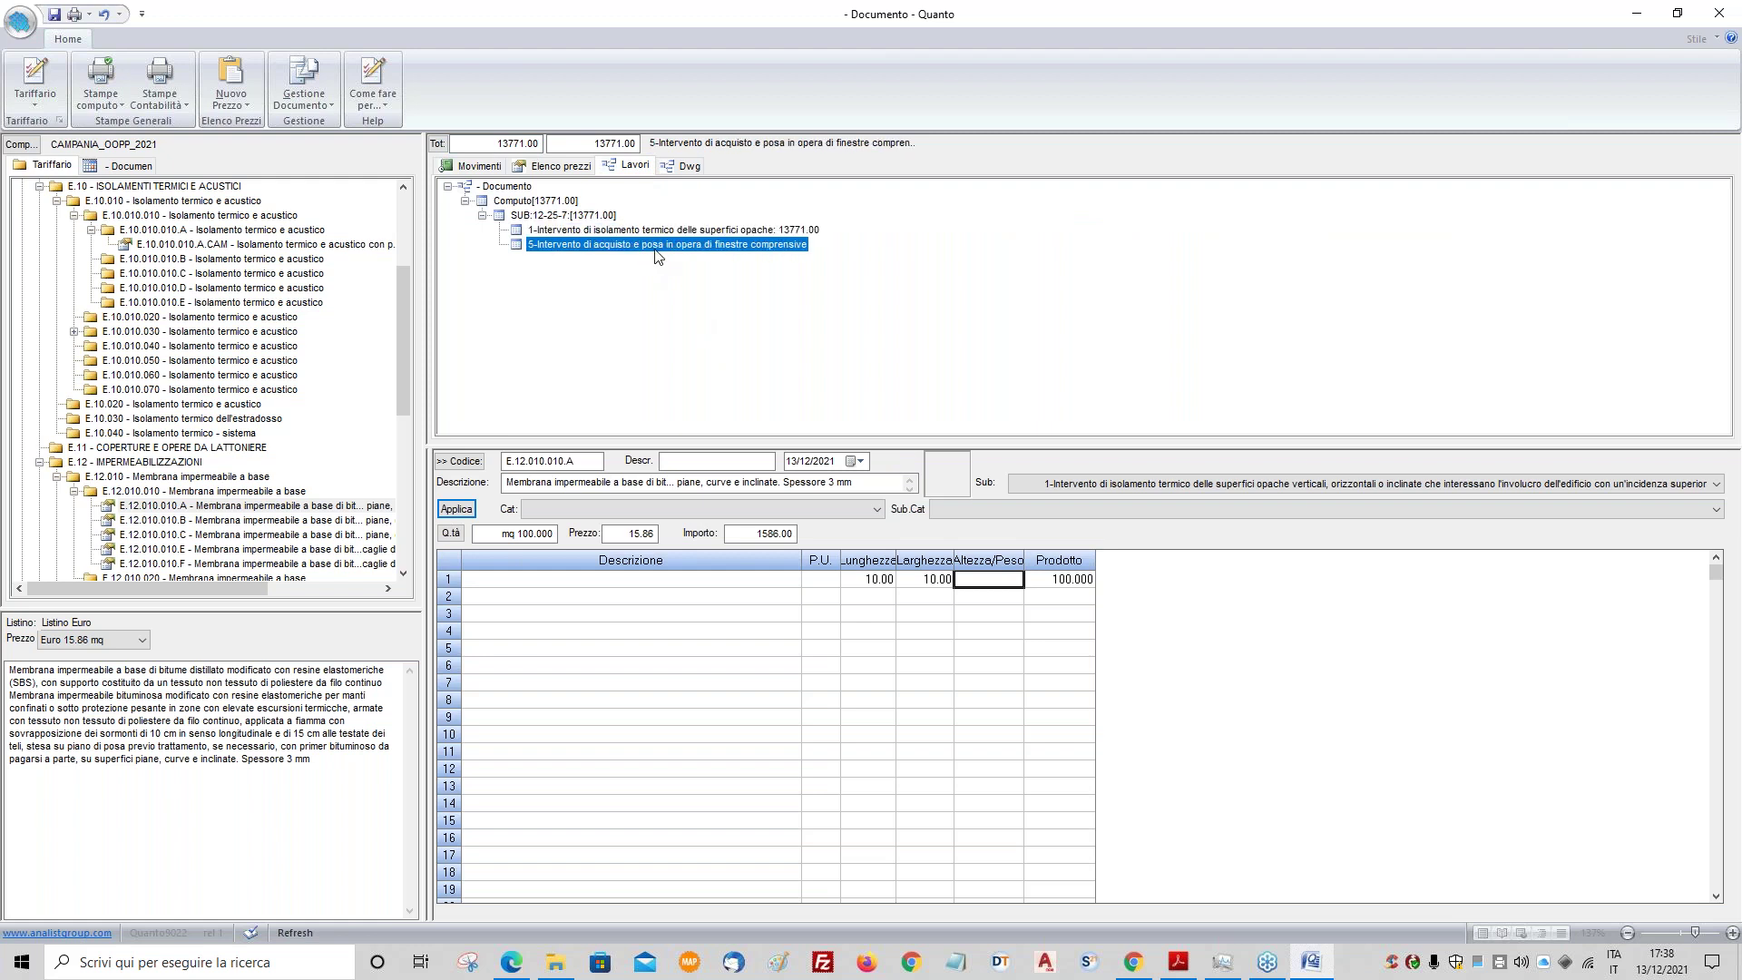
left_click(488, 147)
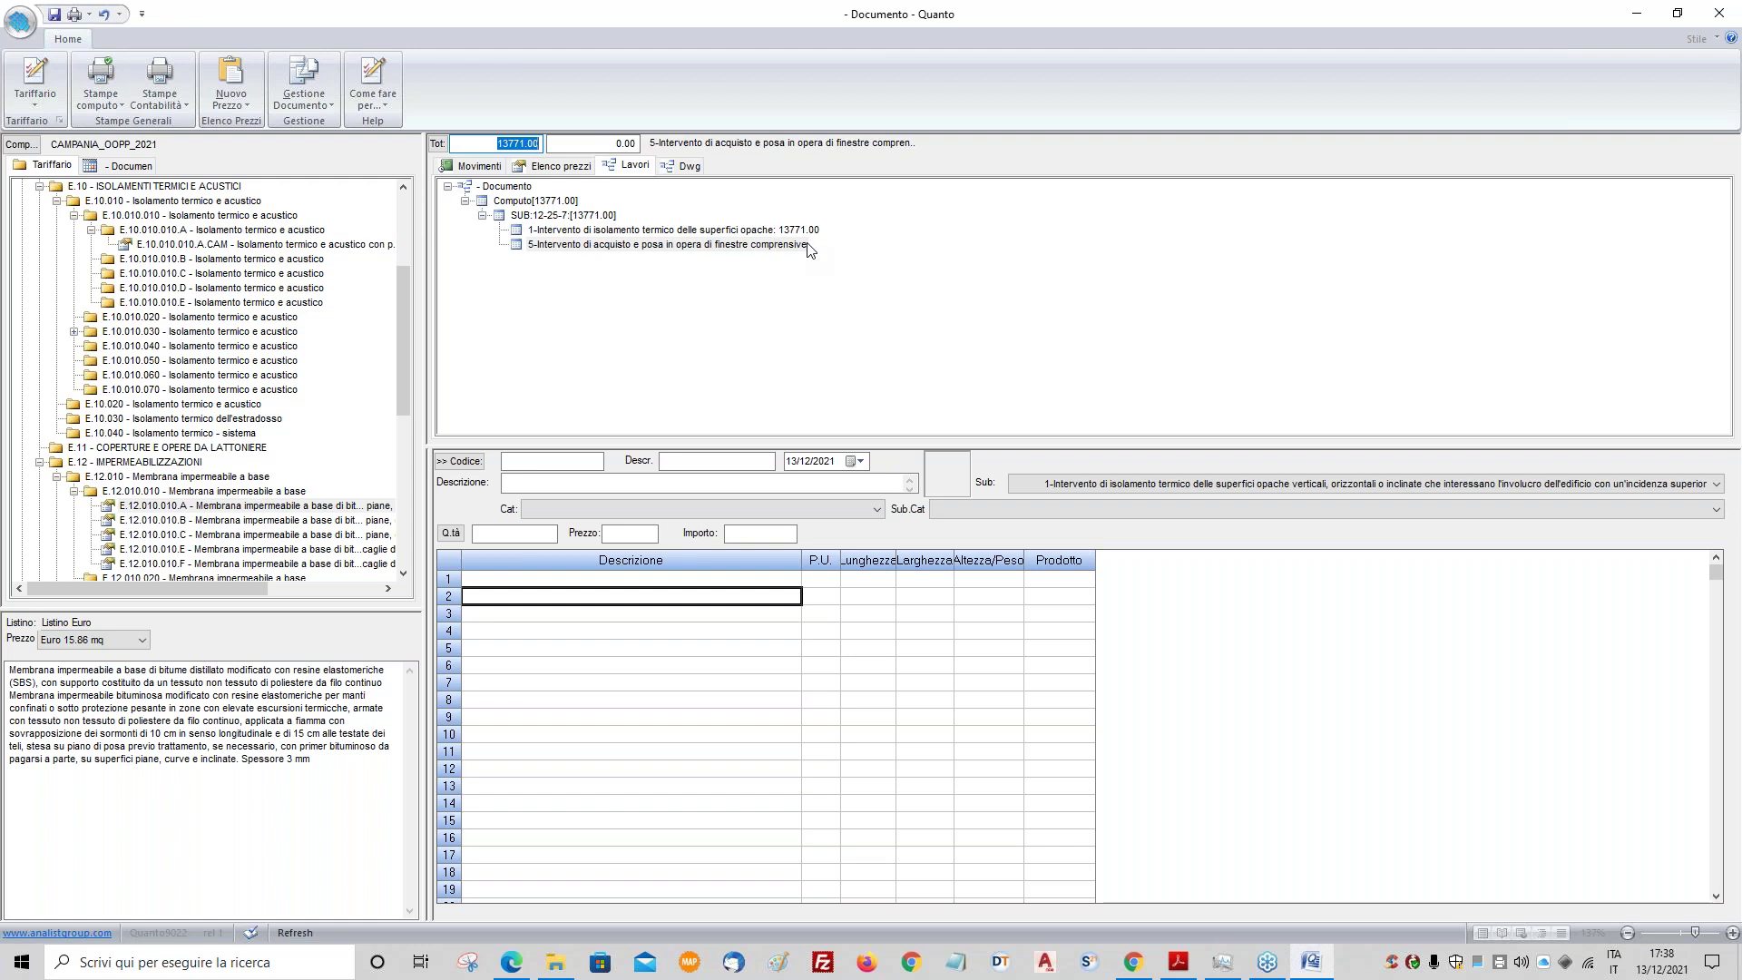
key("Tab")
left_click(777, 247)
left_click(767, 230)
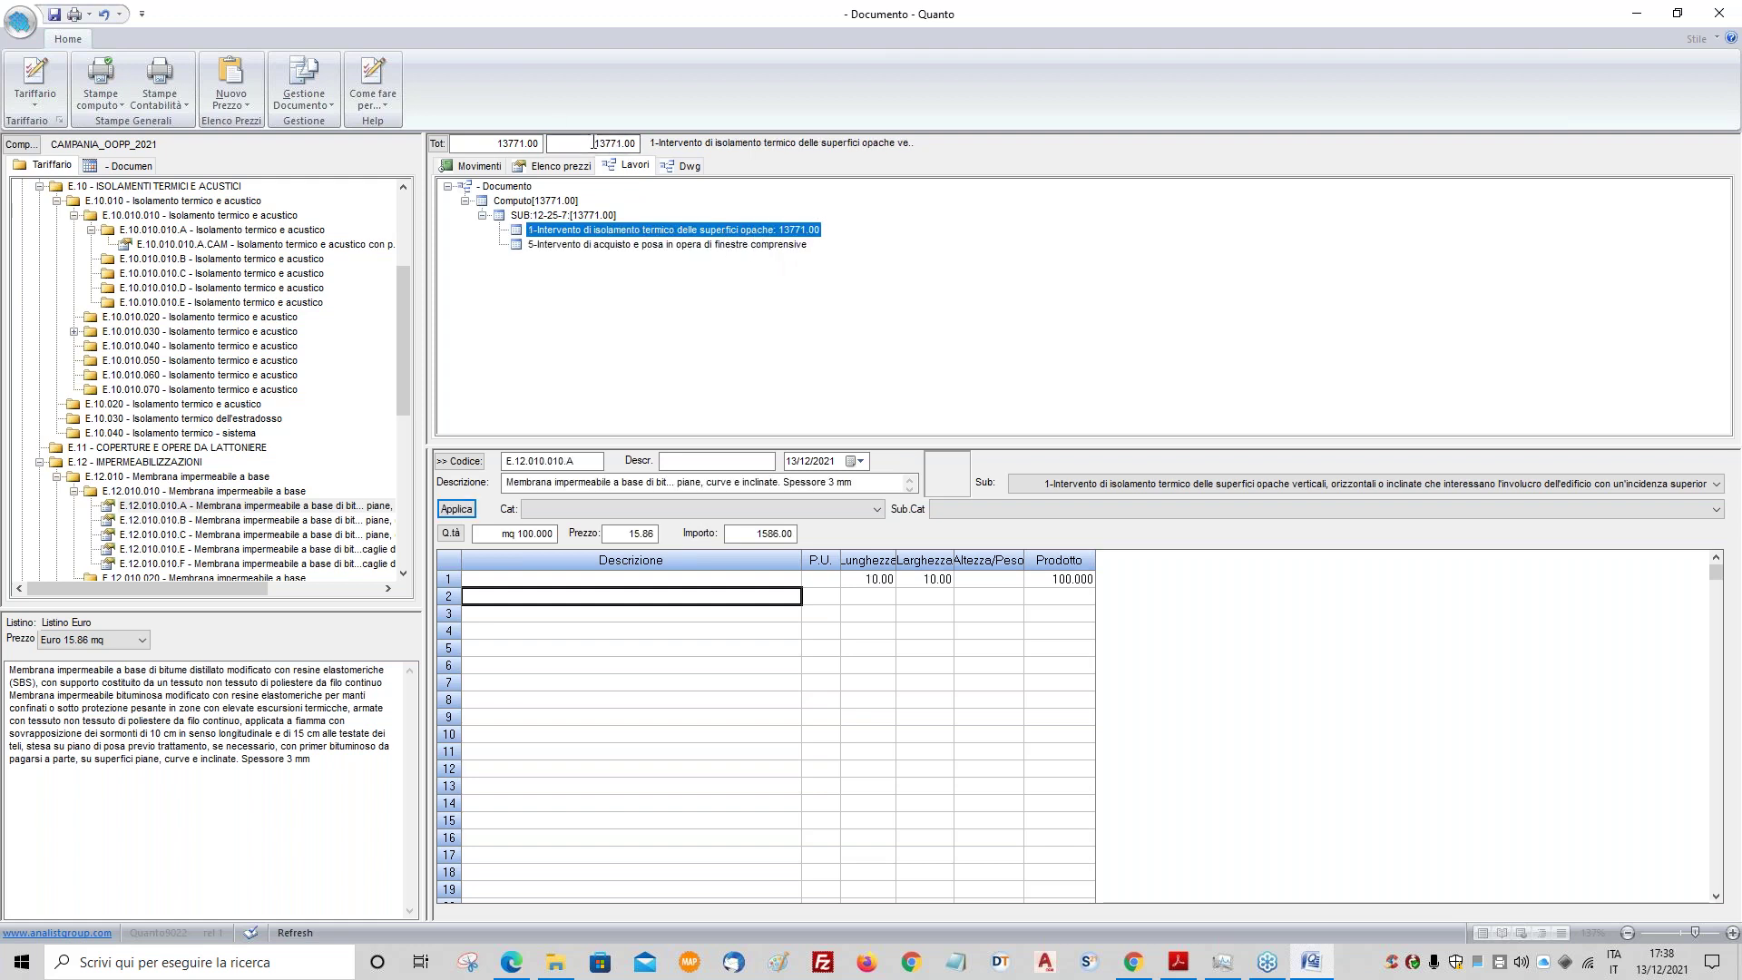
left_click_drag(592, 143, 660, 143)
left_click(687, 245)
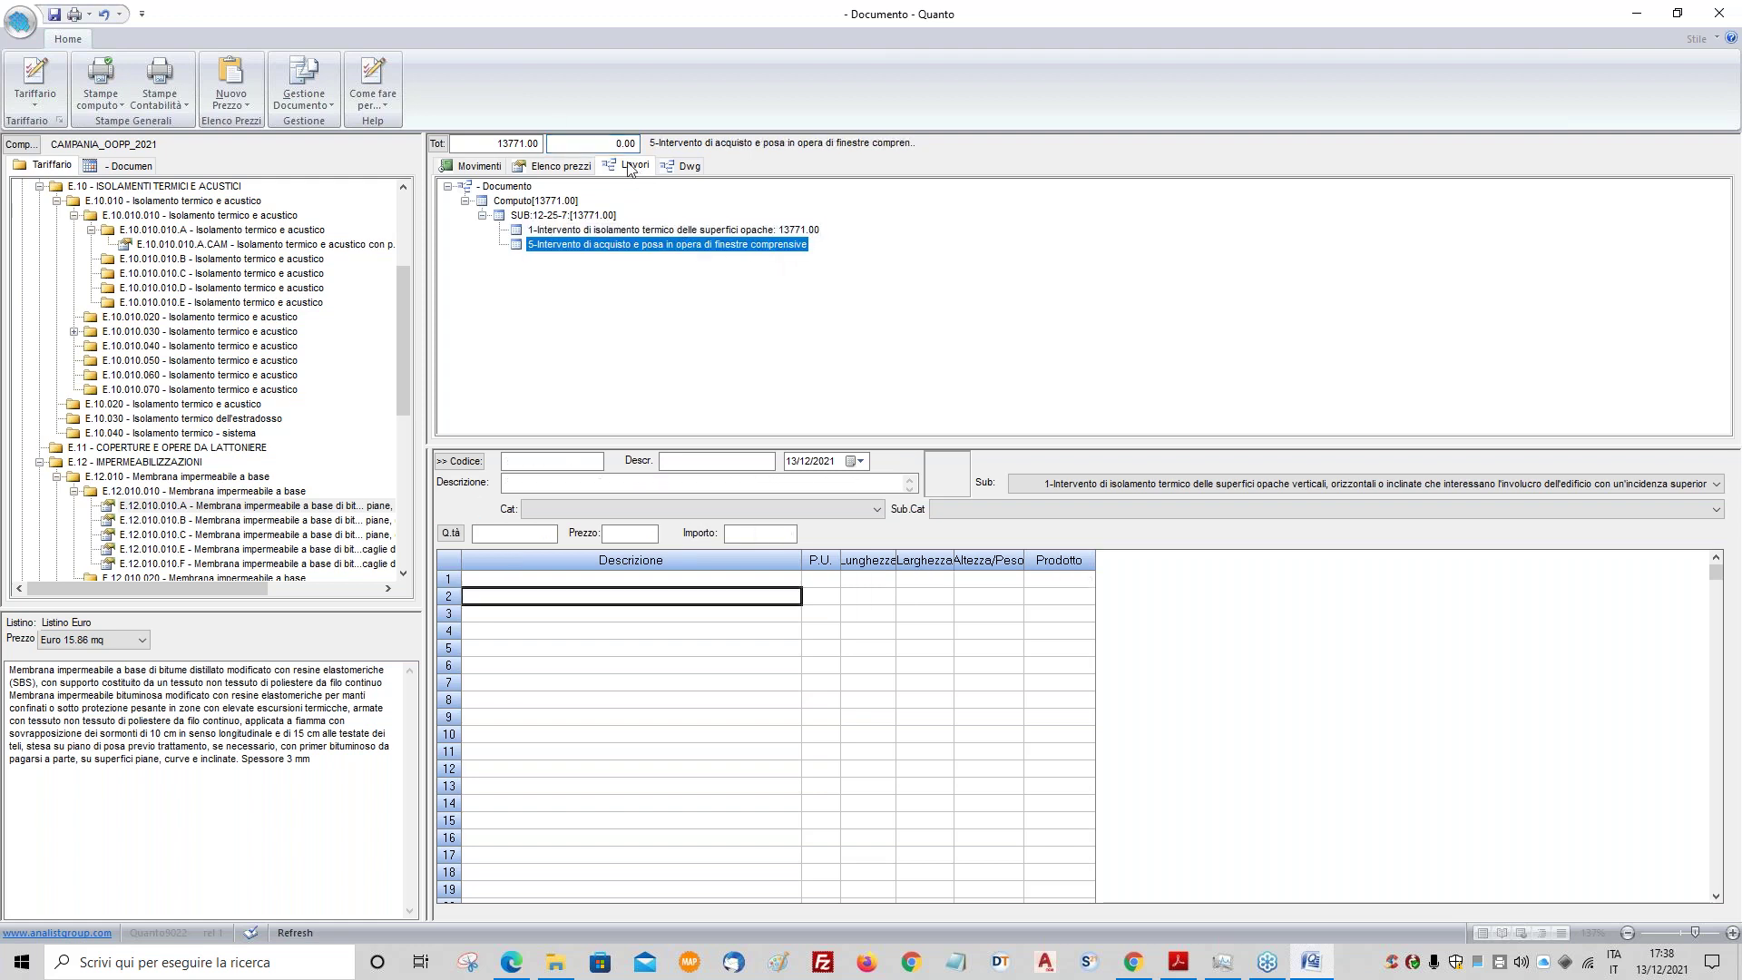
left_click(746, 232)
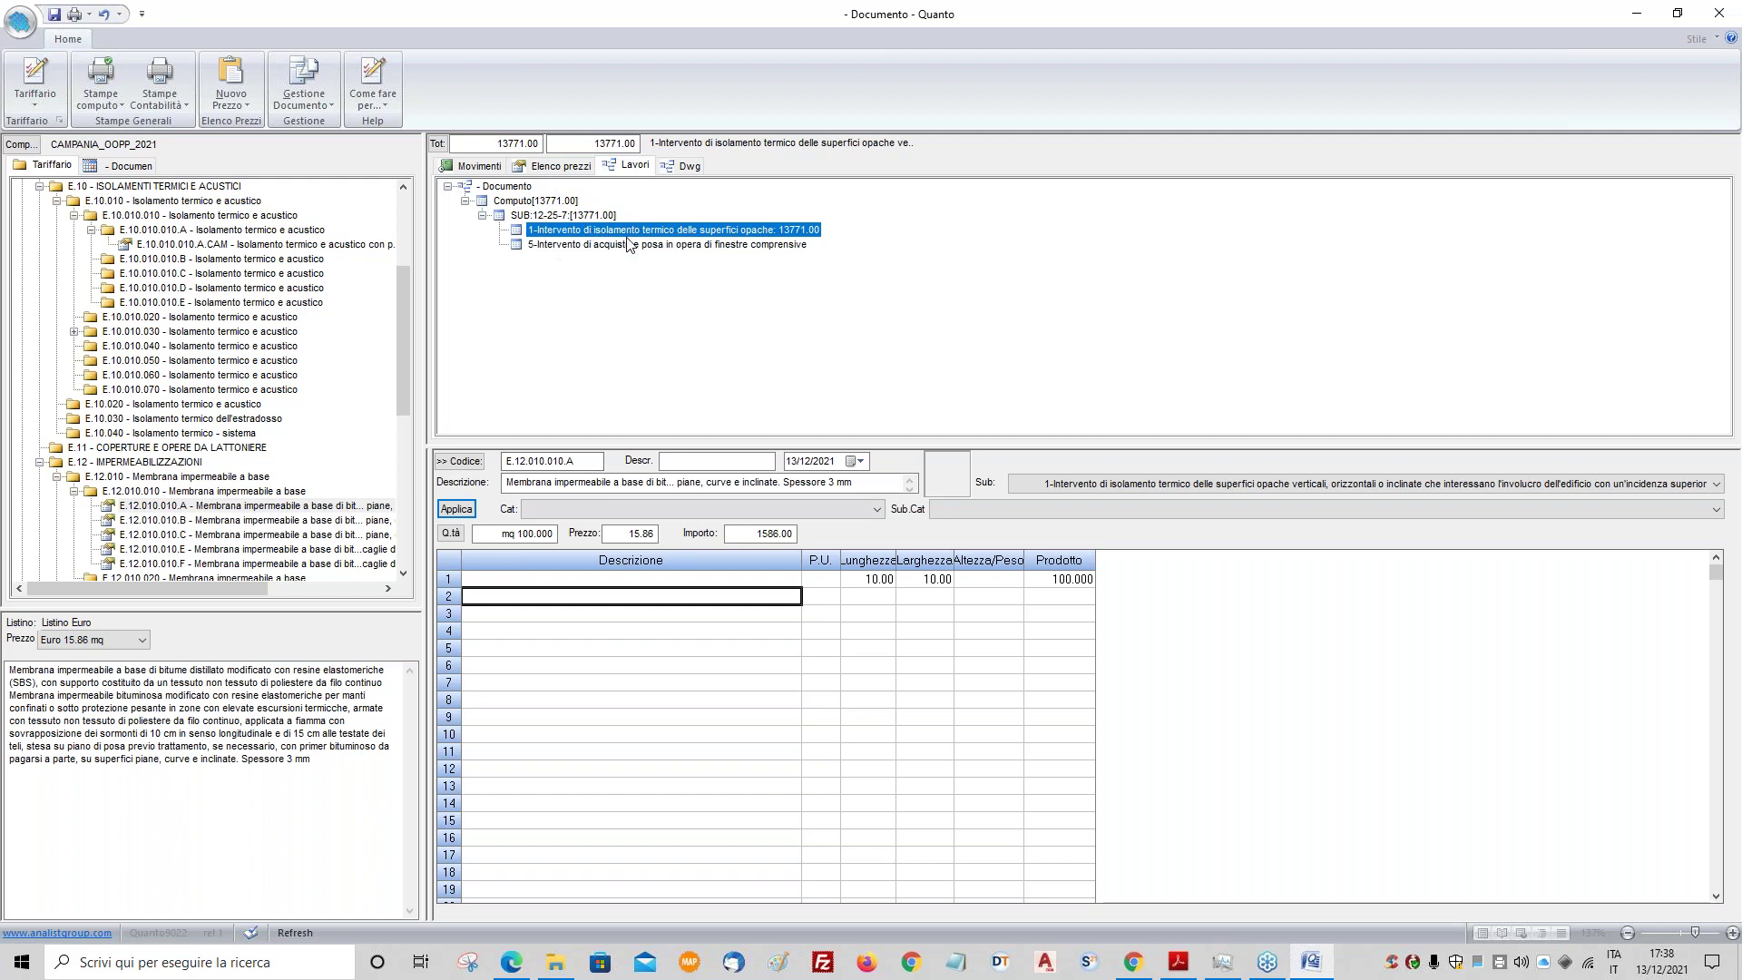
- Examine the document's predefined categories for works, technical fees, certifier and conformity visa
left_click(106, 168)
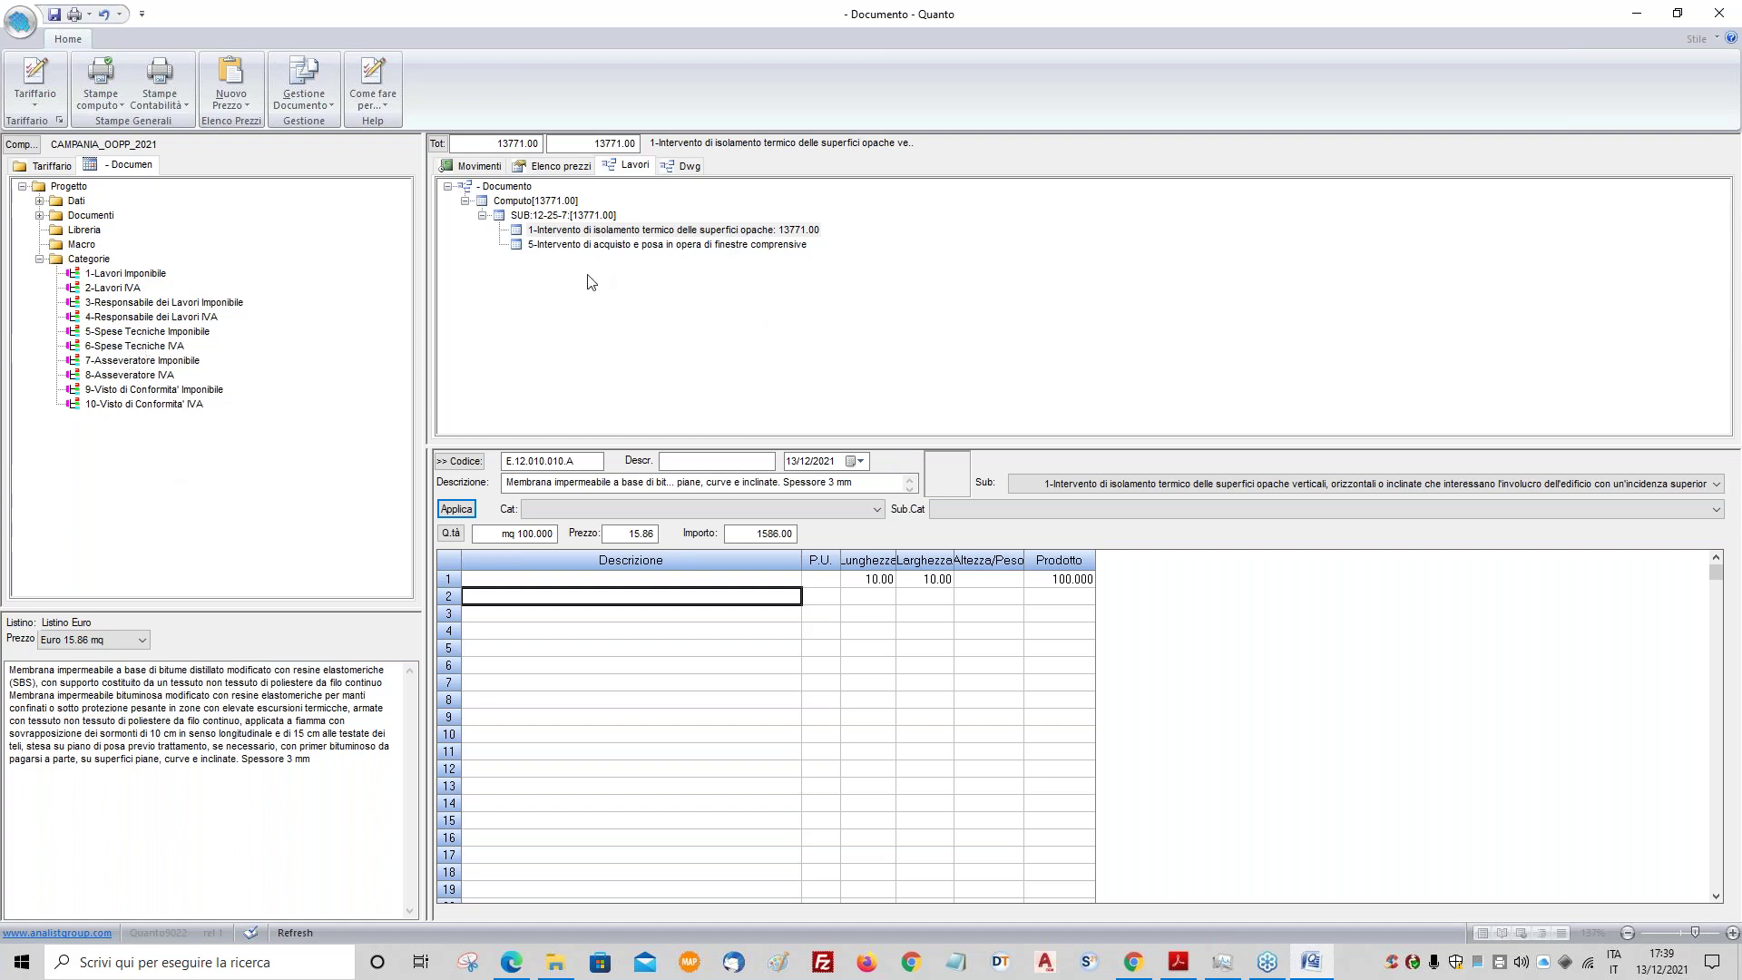
left_click(620, 311)
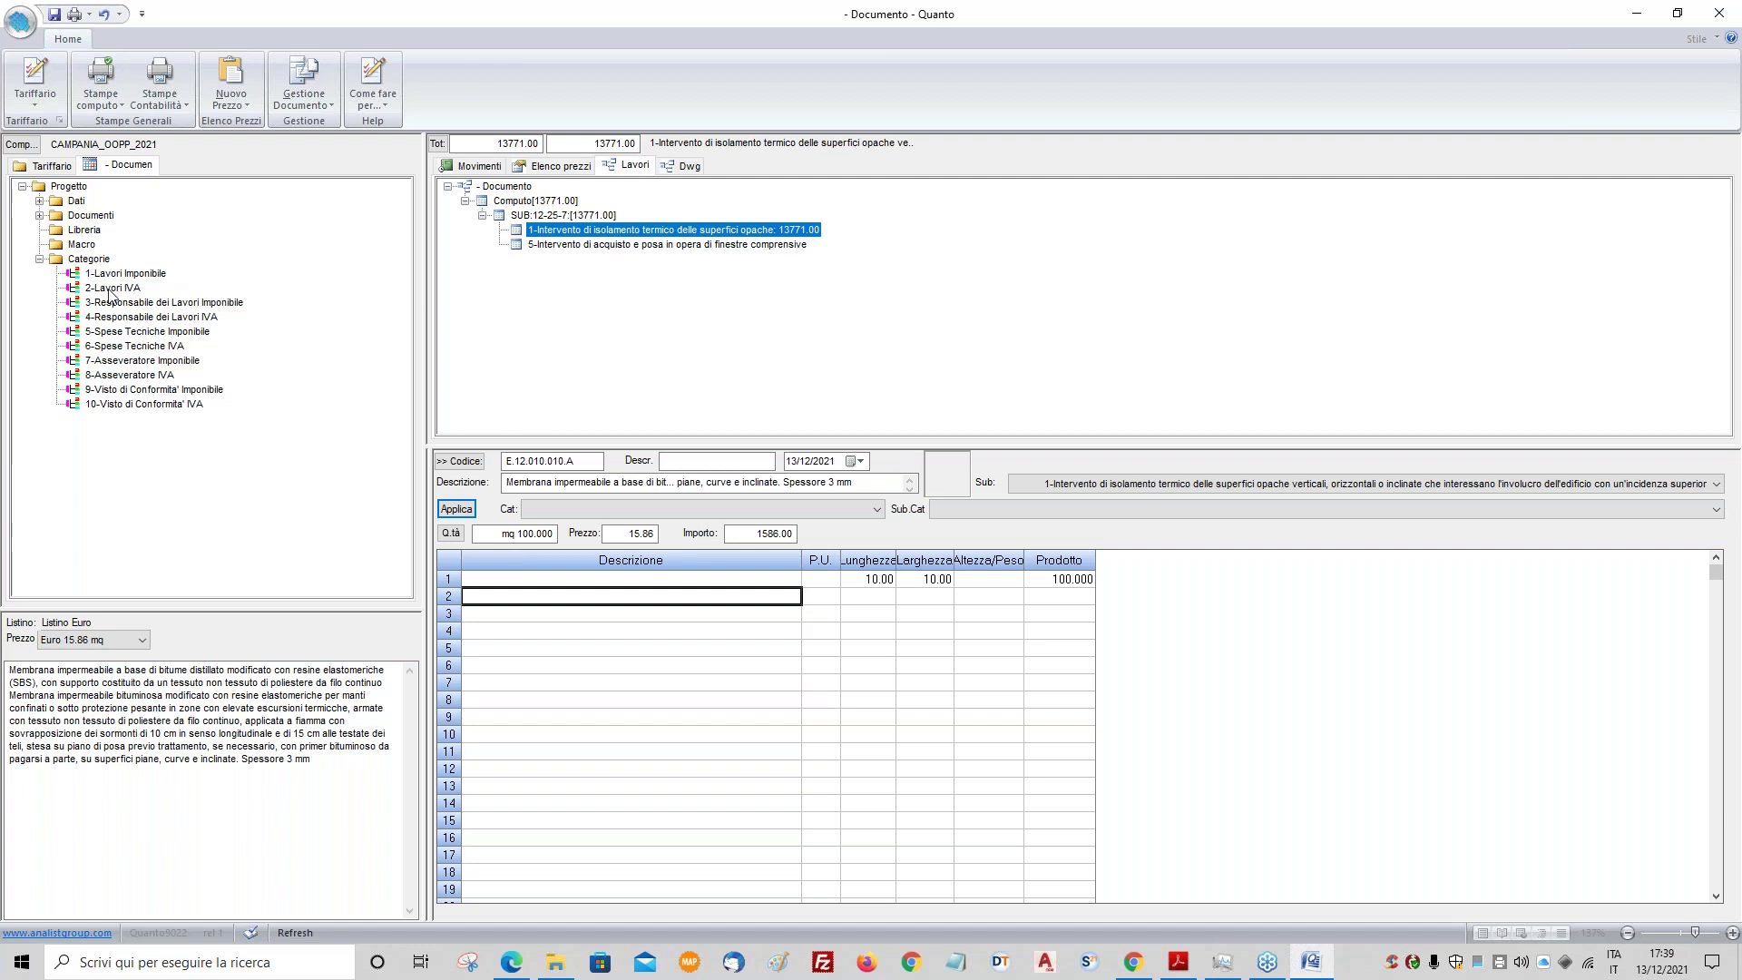
left_click(162, 457)
left_click(134, 359)
left_click(553, 377)
- Assign the category 1-Lavori Imponibile to the E.10.010.010.A.CAM movement of intervention 1 and apply it
left_click(473, 167)
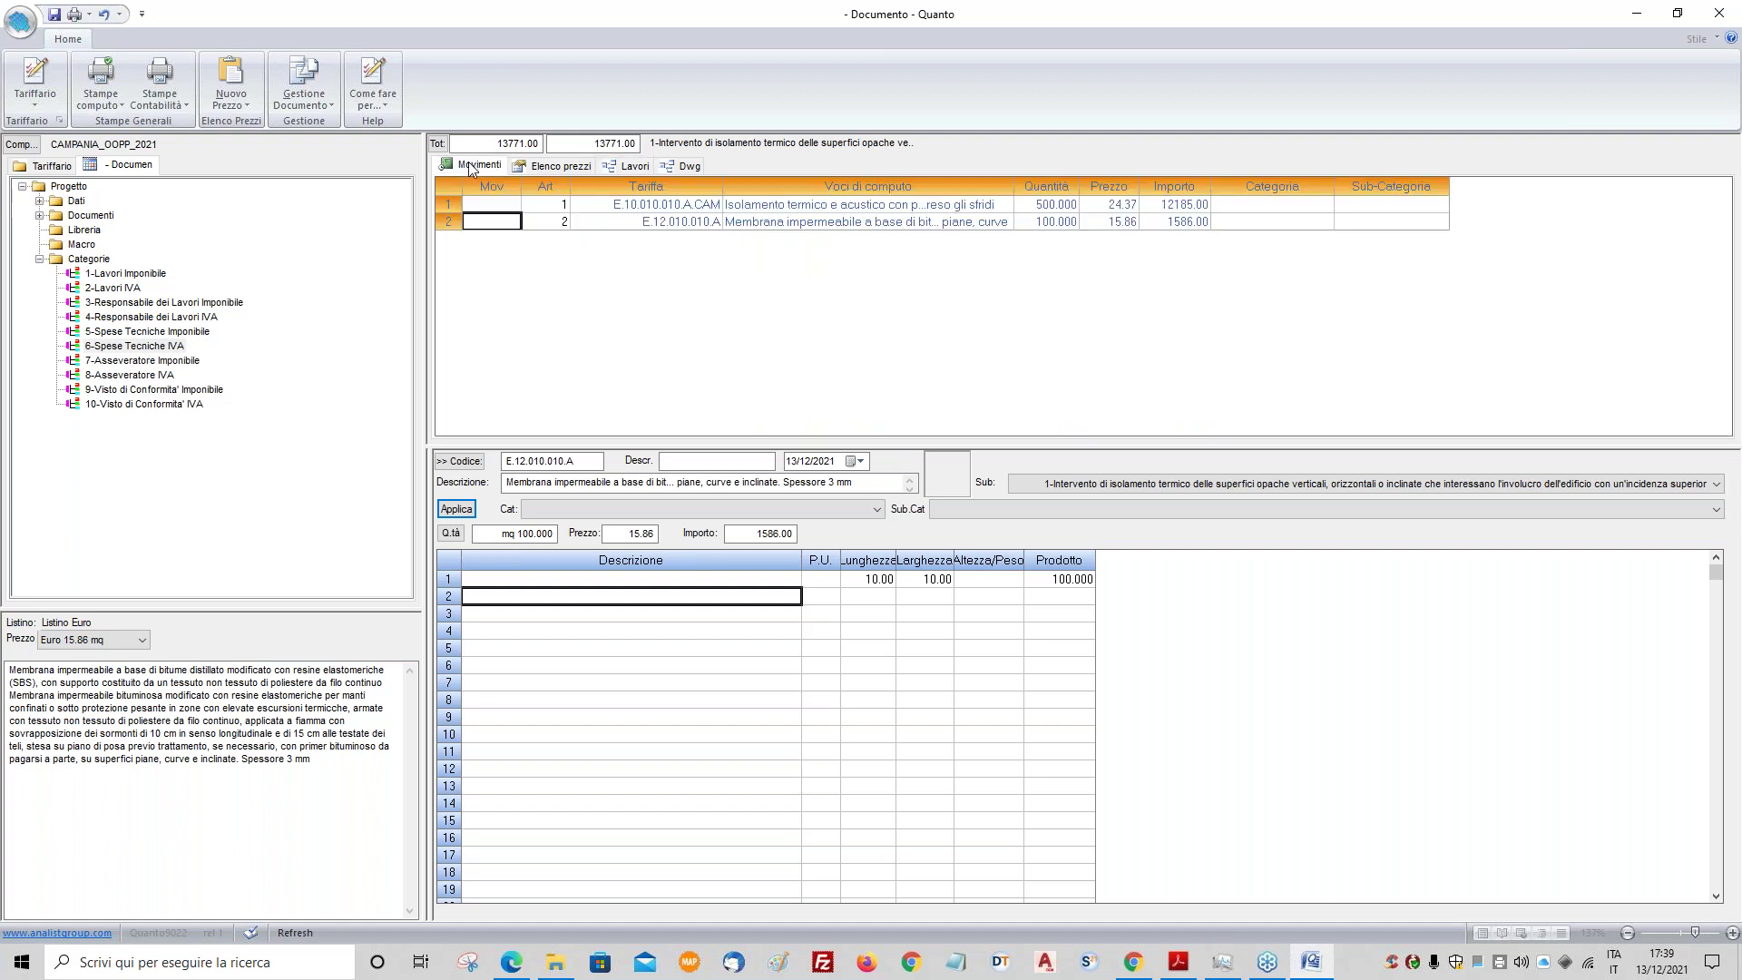
left_click(542, 206)
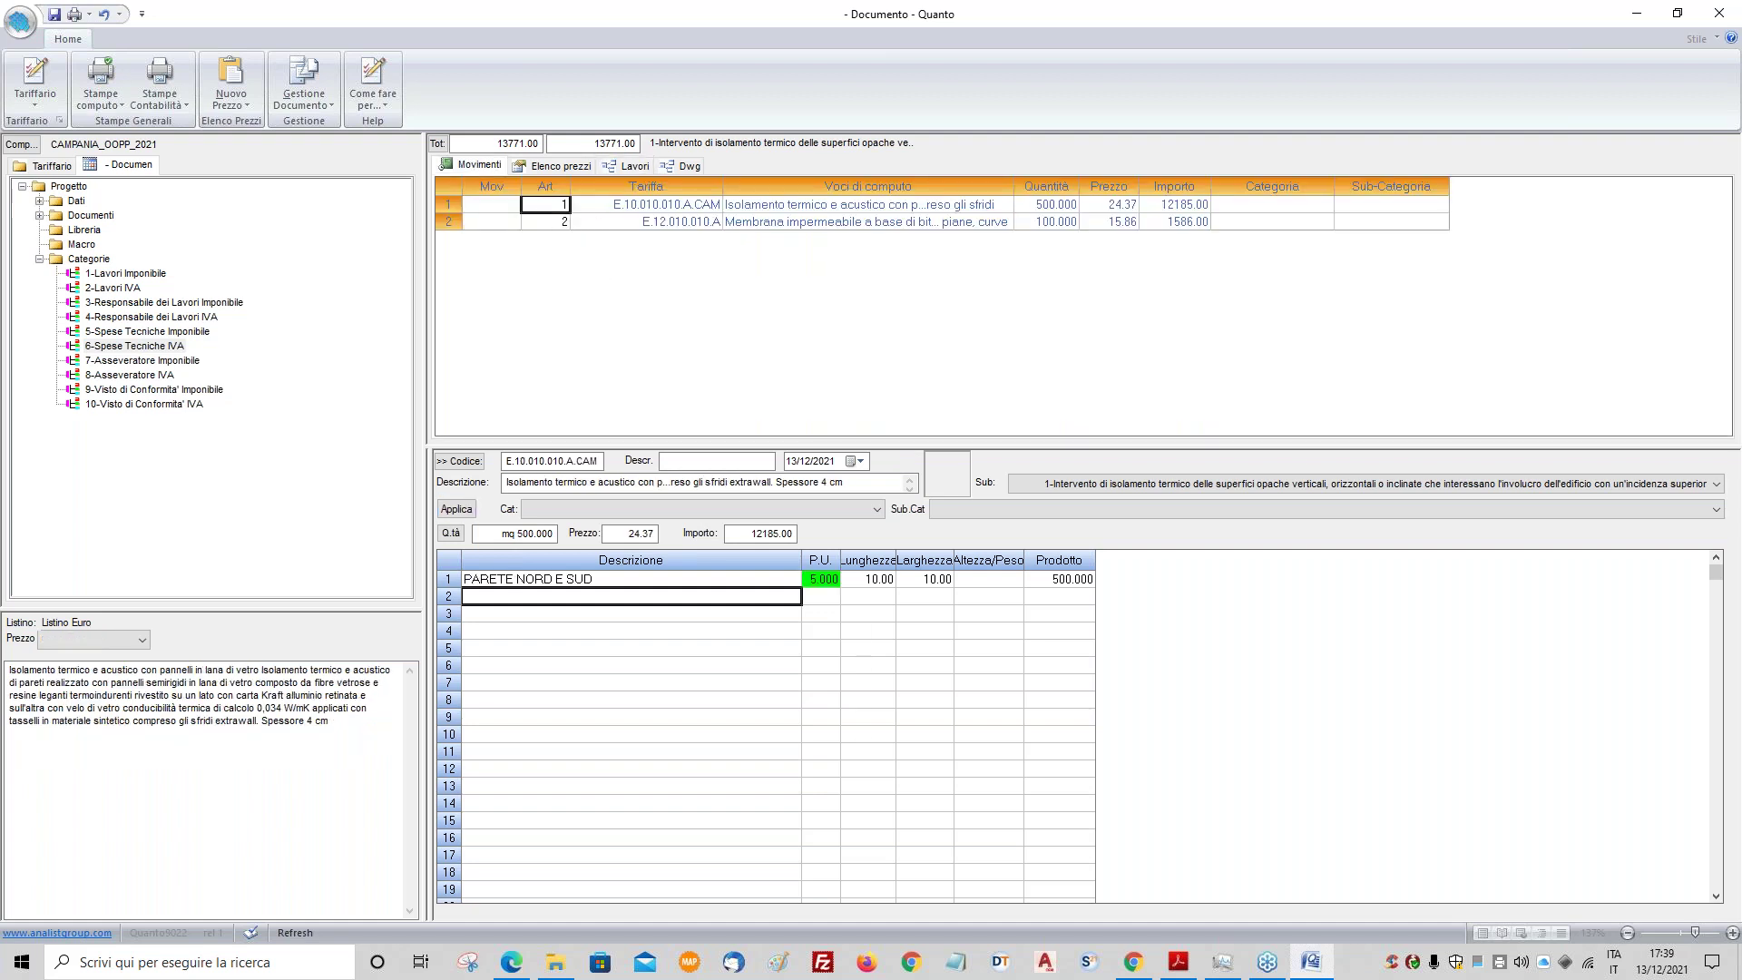
left_click(554, 511)
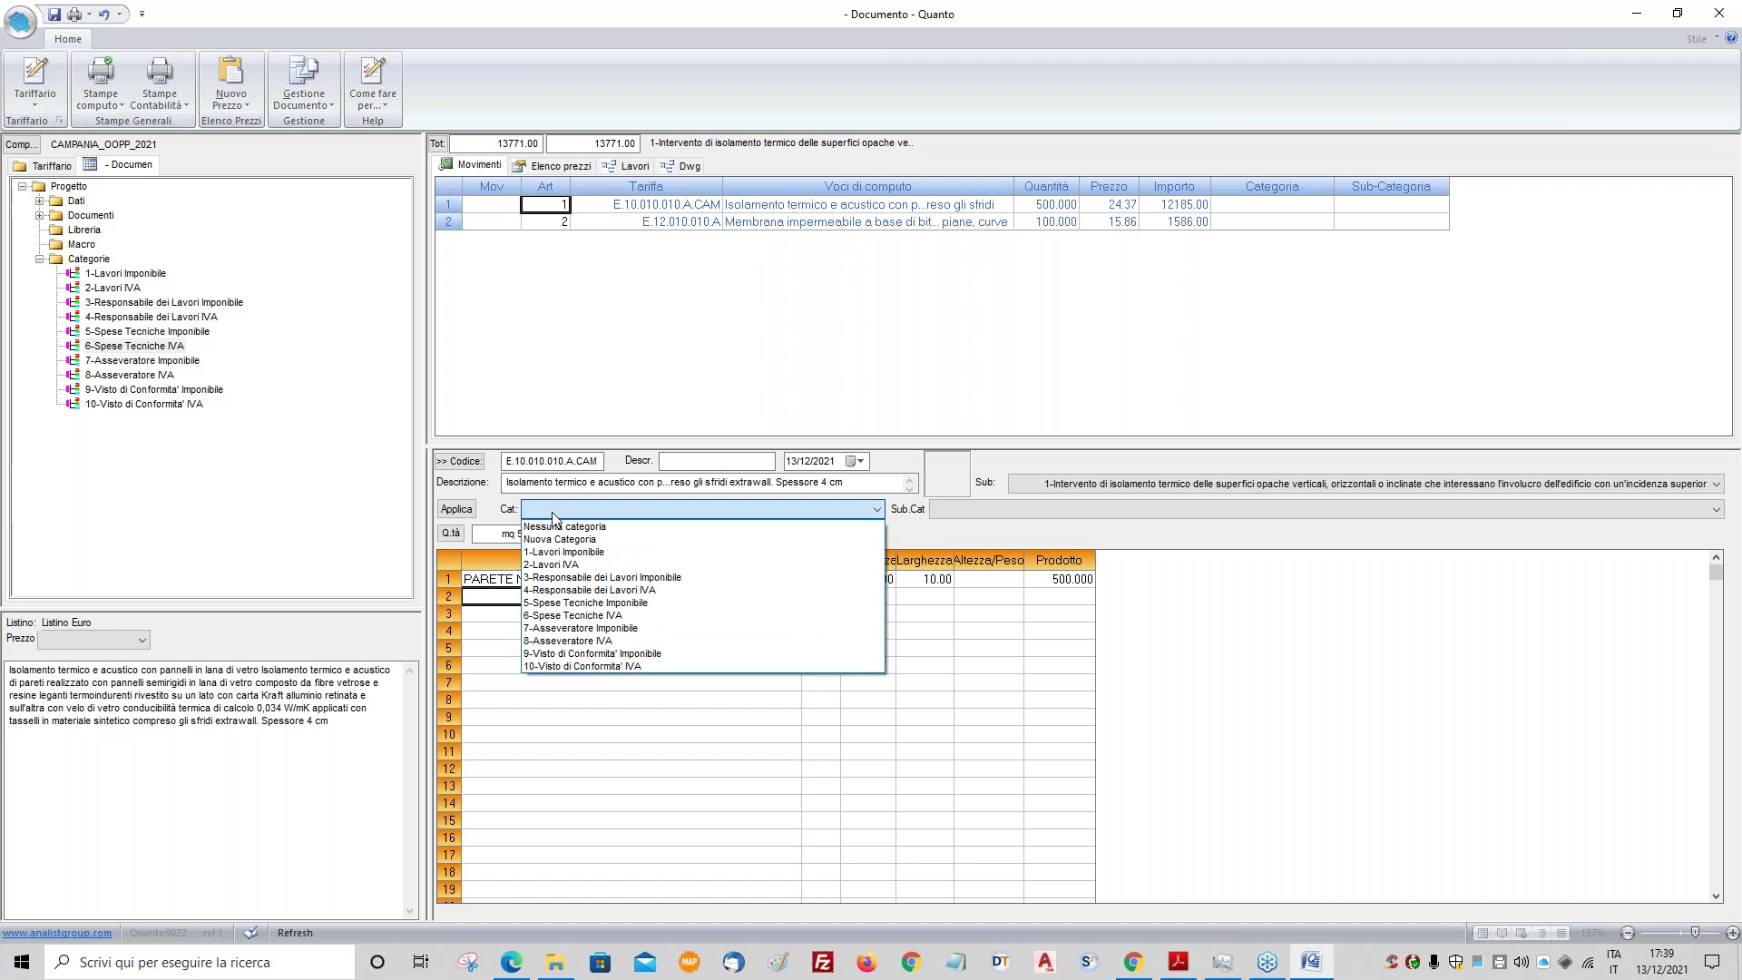
left_click(553, 553)
left_click(596, 399)
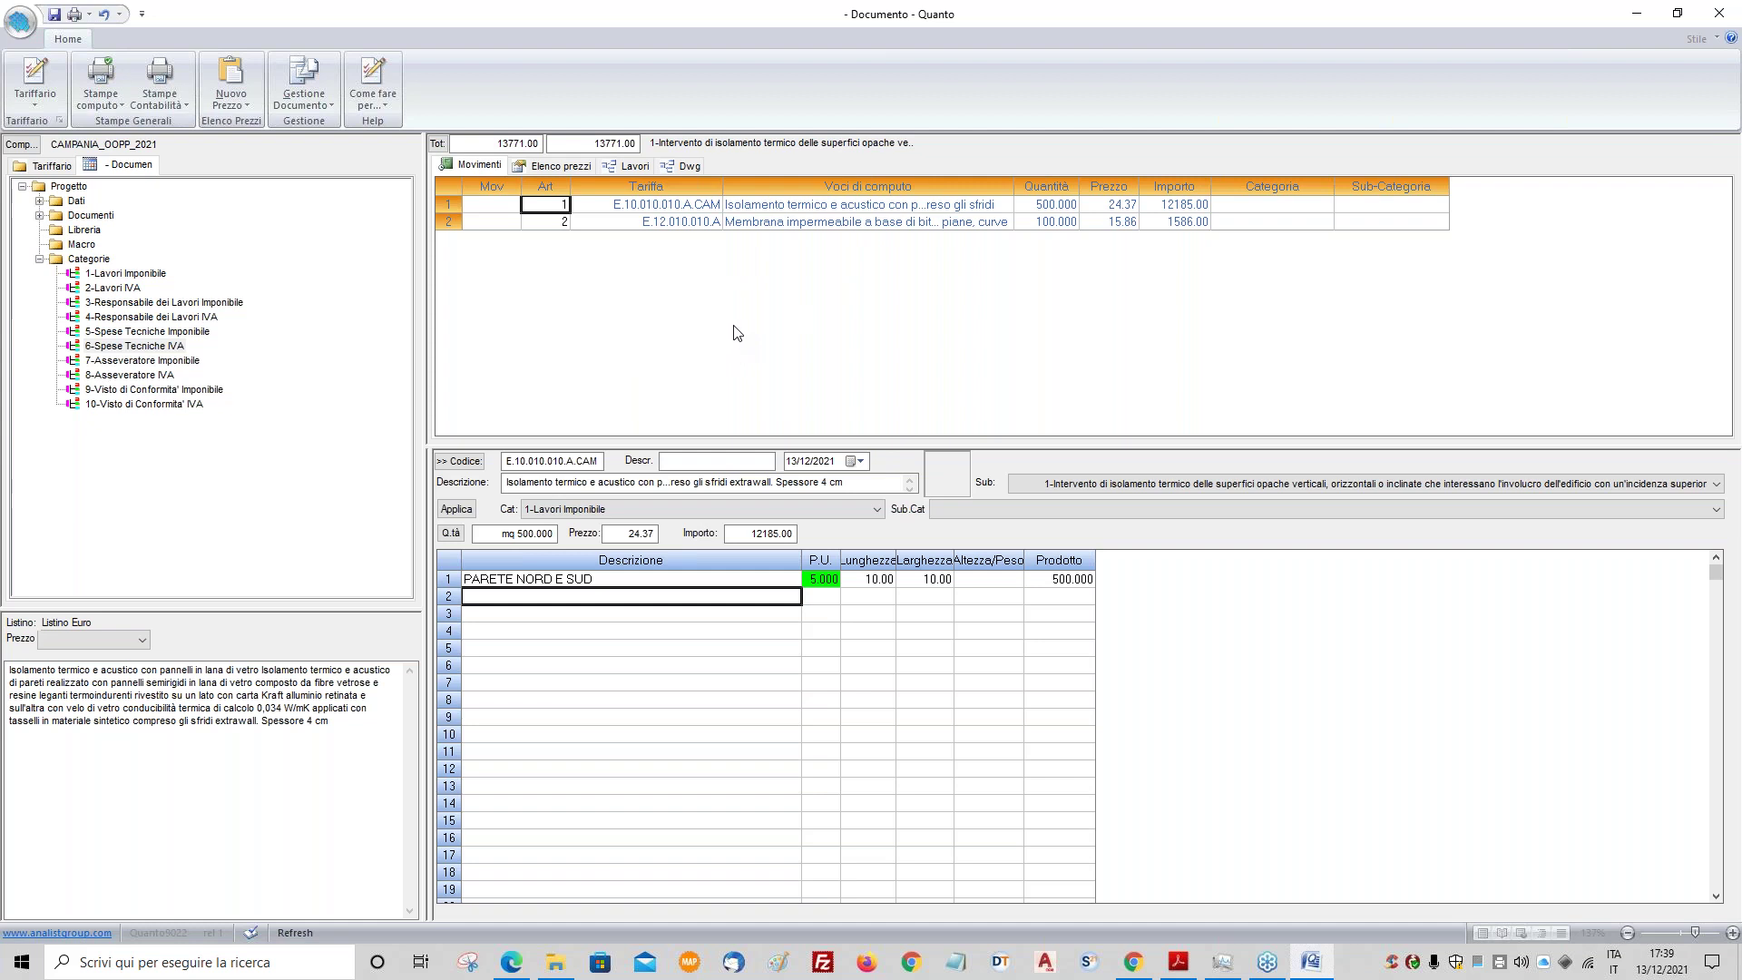
left_click(456, 510)
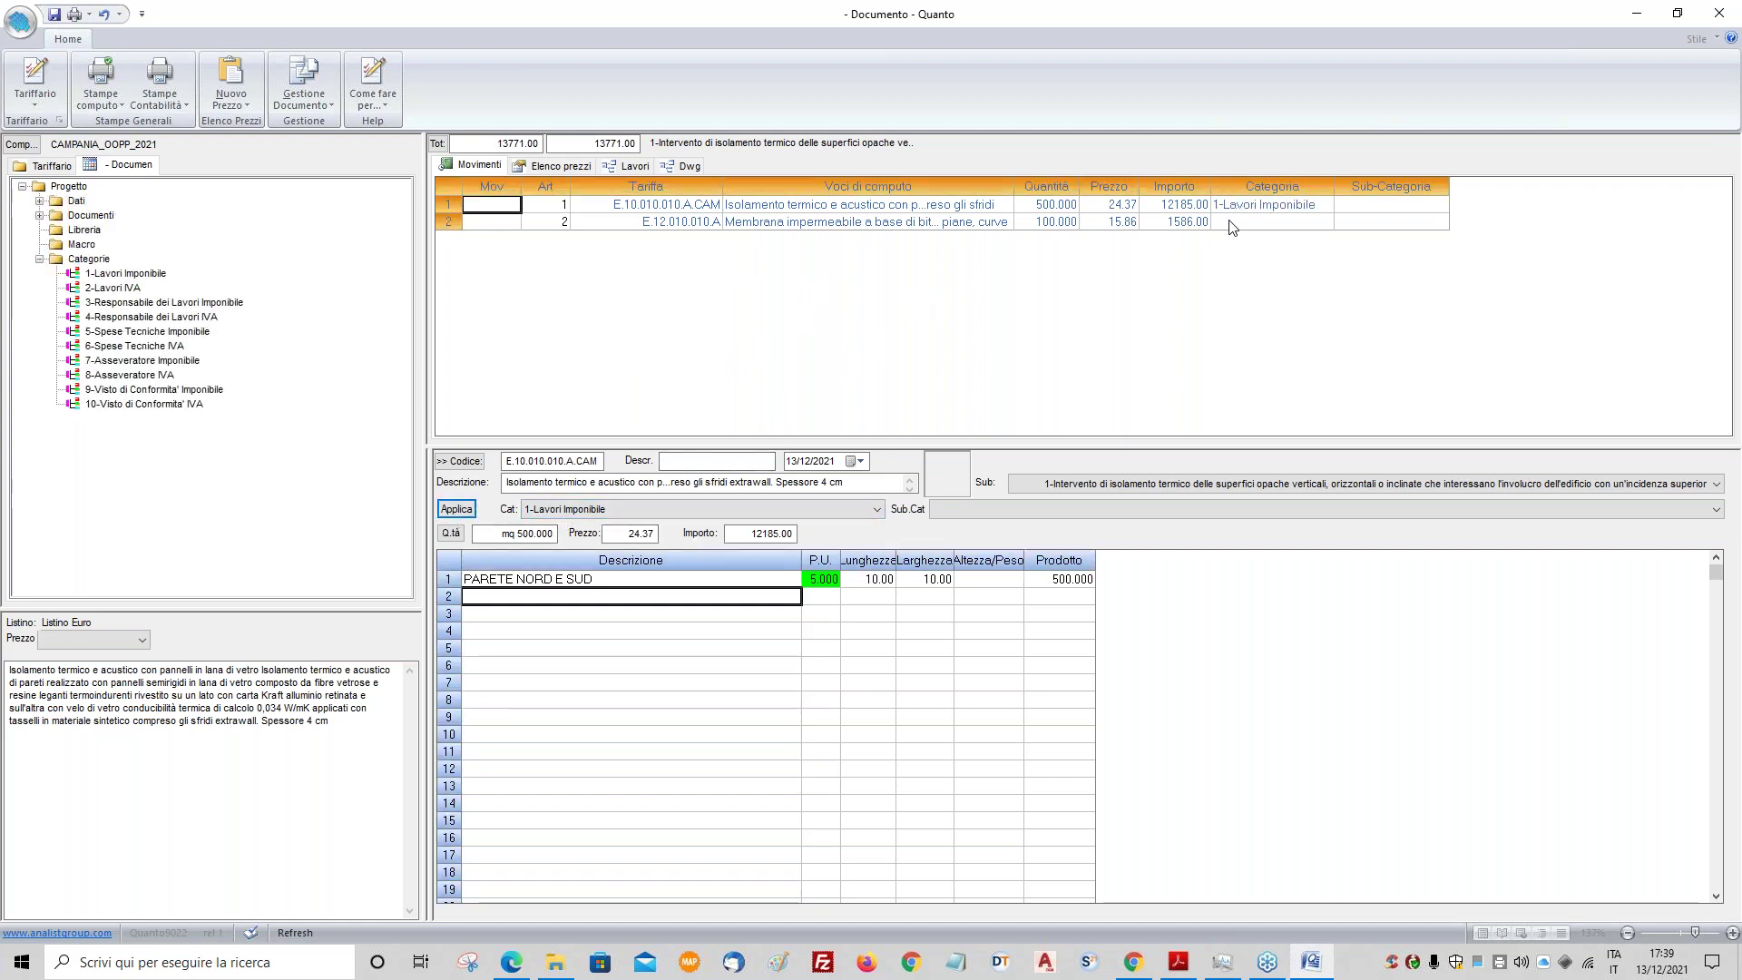
- Assign the category 1-Lavori Imponibile to all movements of intervention 1 at once through their shared properties
left_click(442, 185)
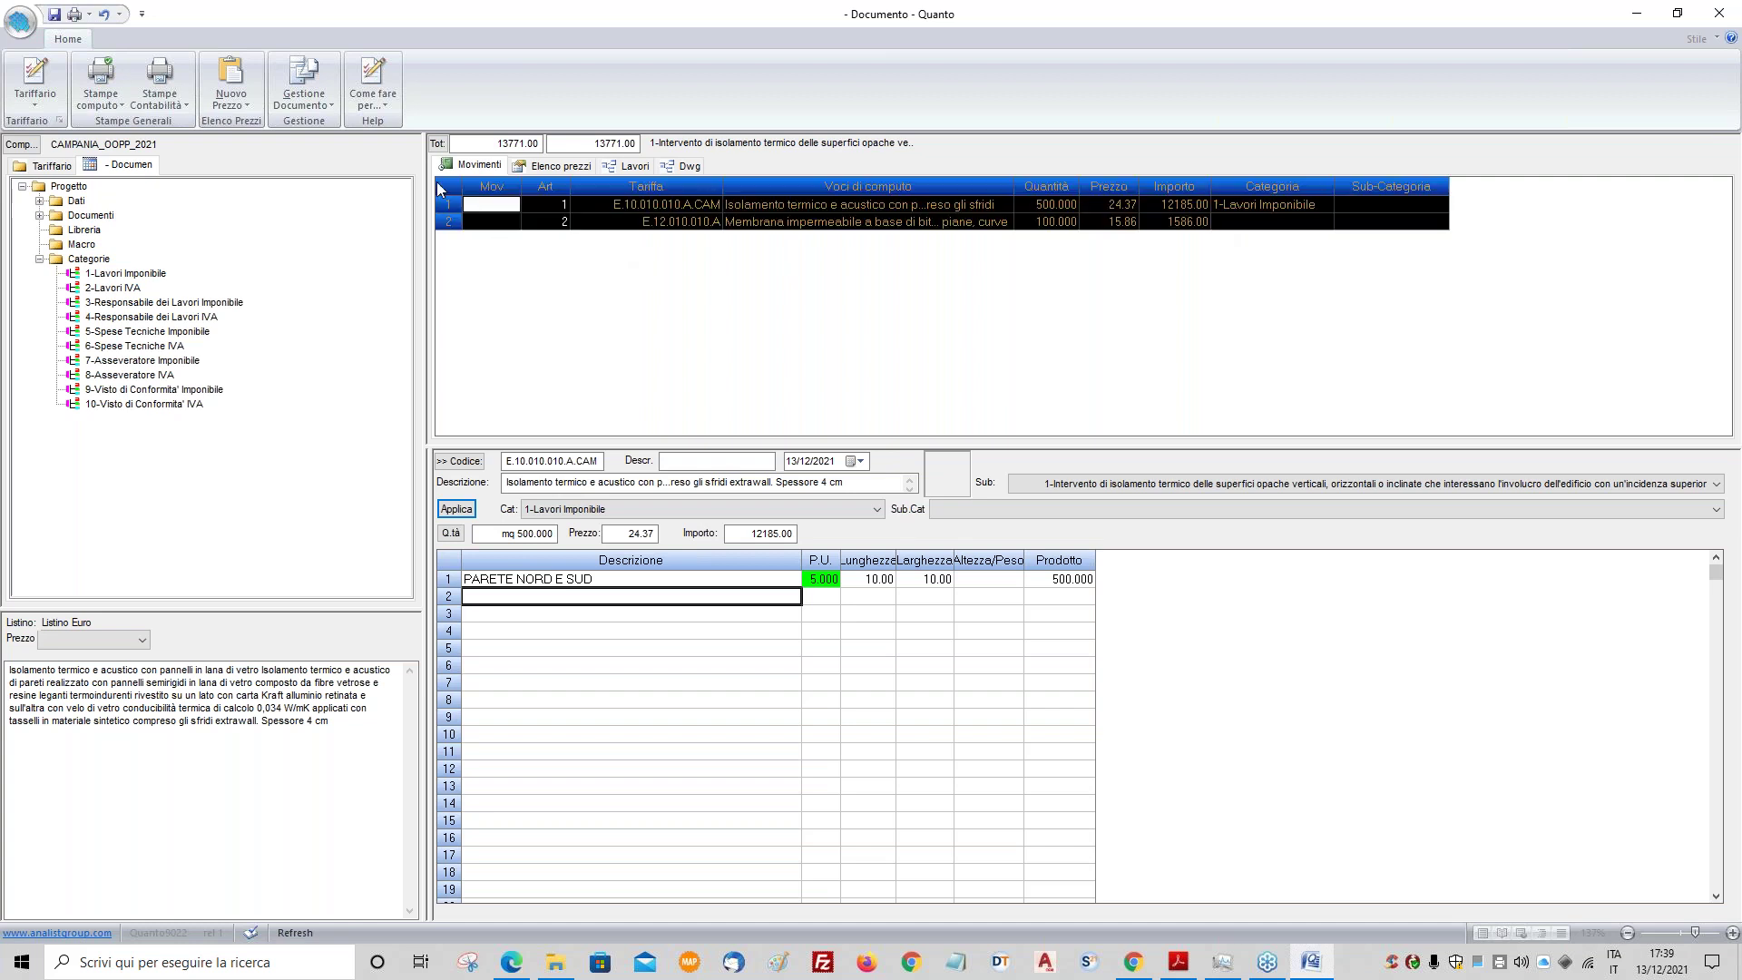
right_click(481, 209)
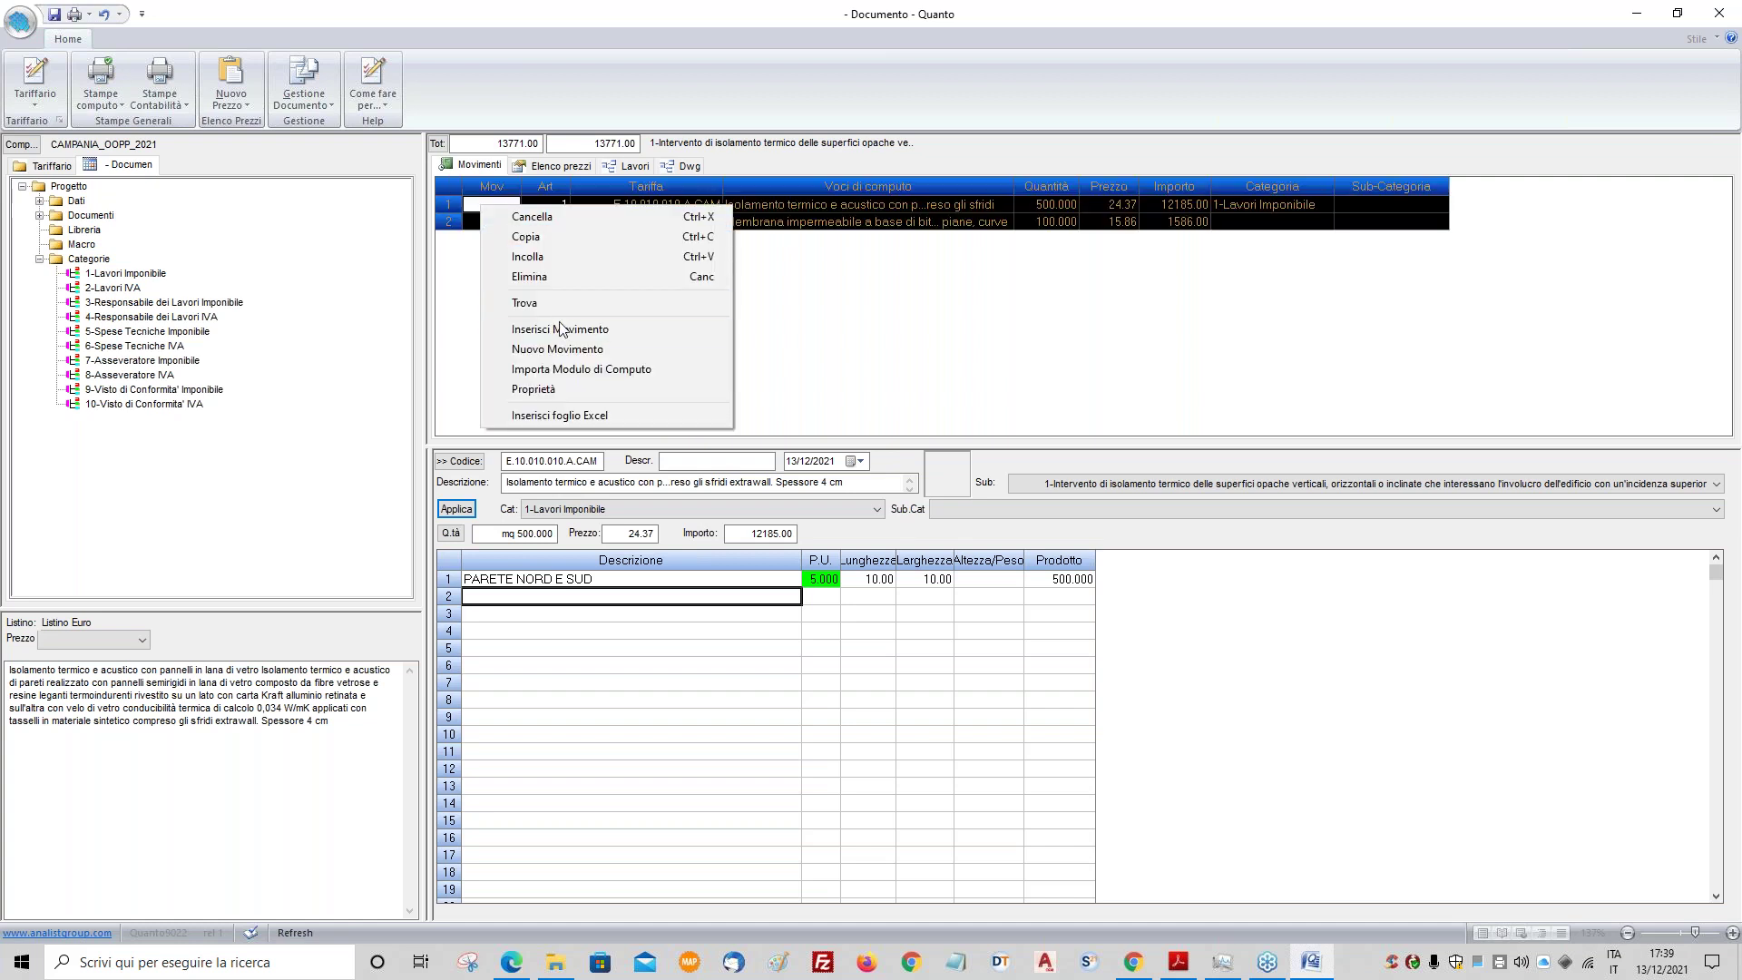
left_click(549, 389)
left_click(939, 434)
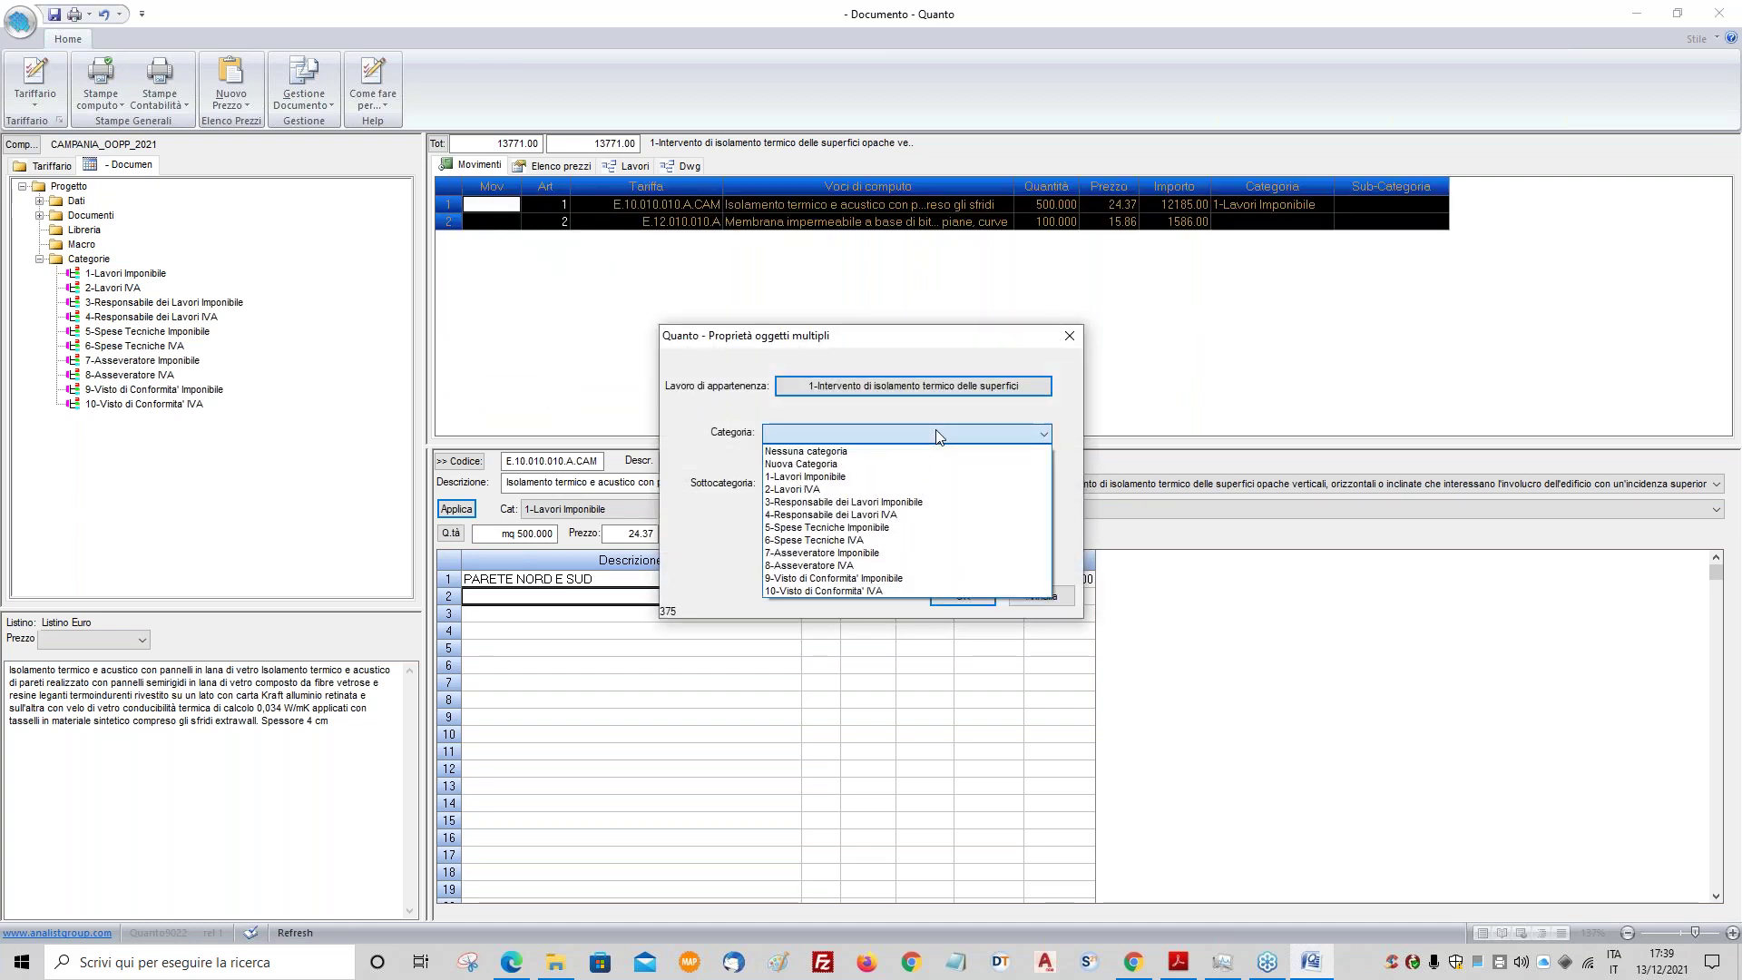
left_click(841, 477)
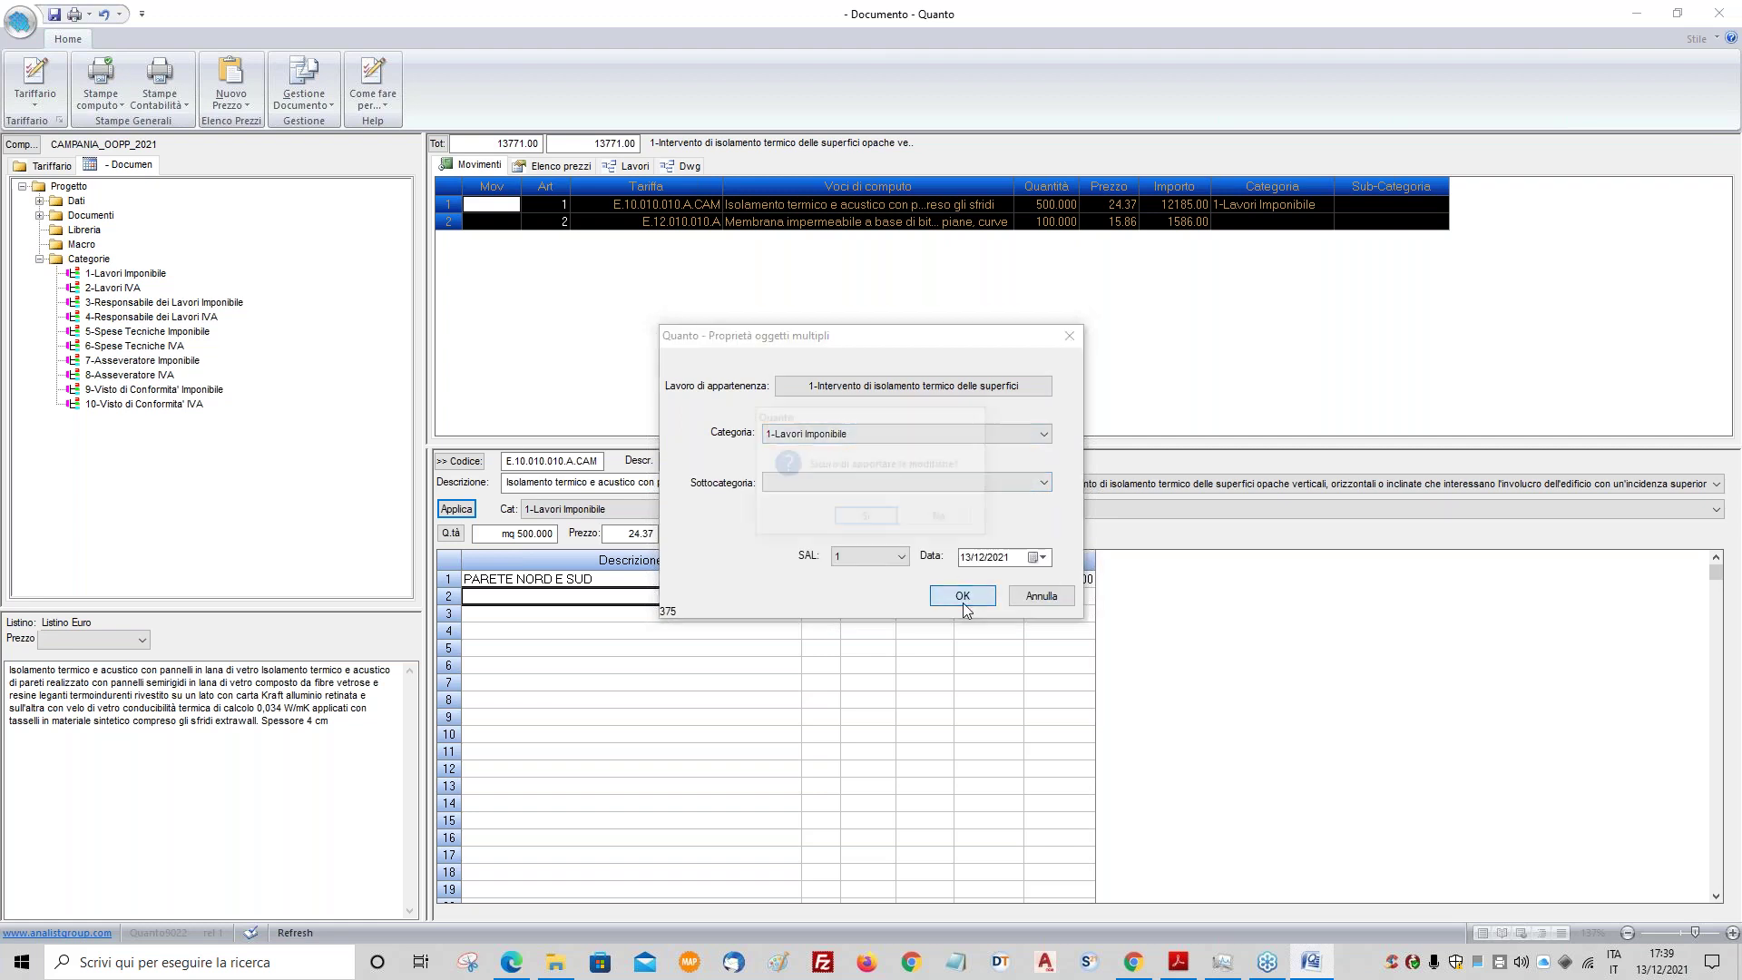
left_click(963, 596)
left_click(871, 519)
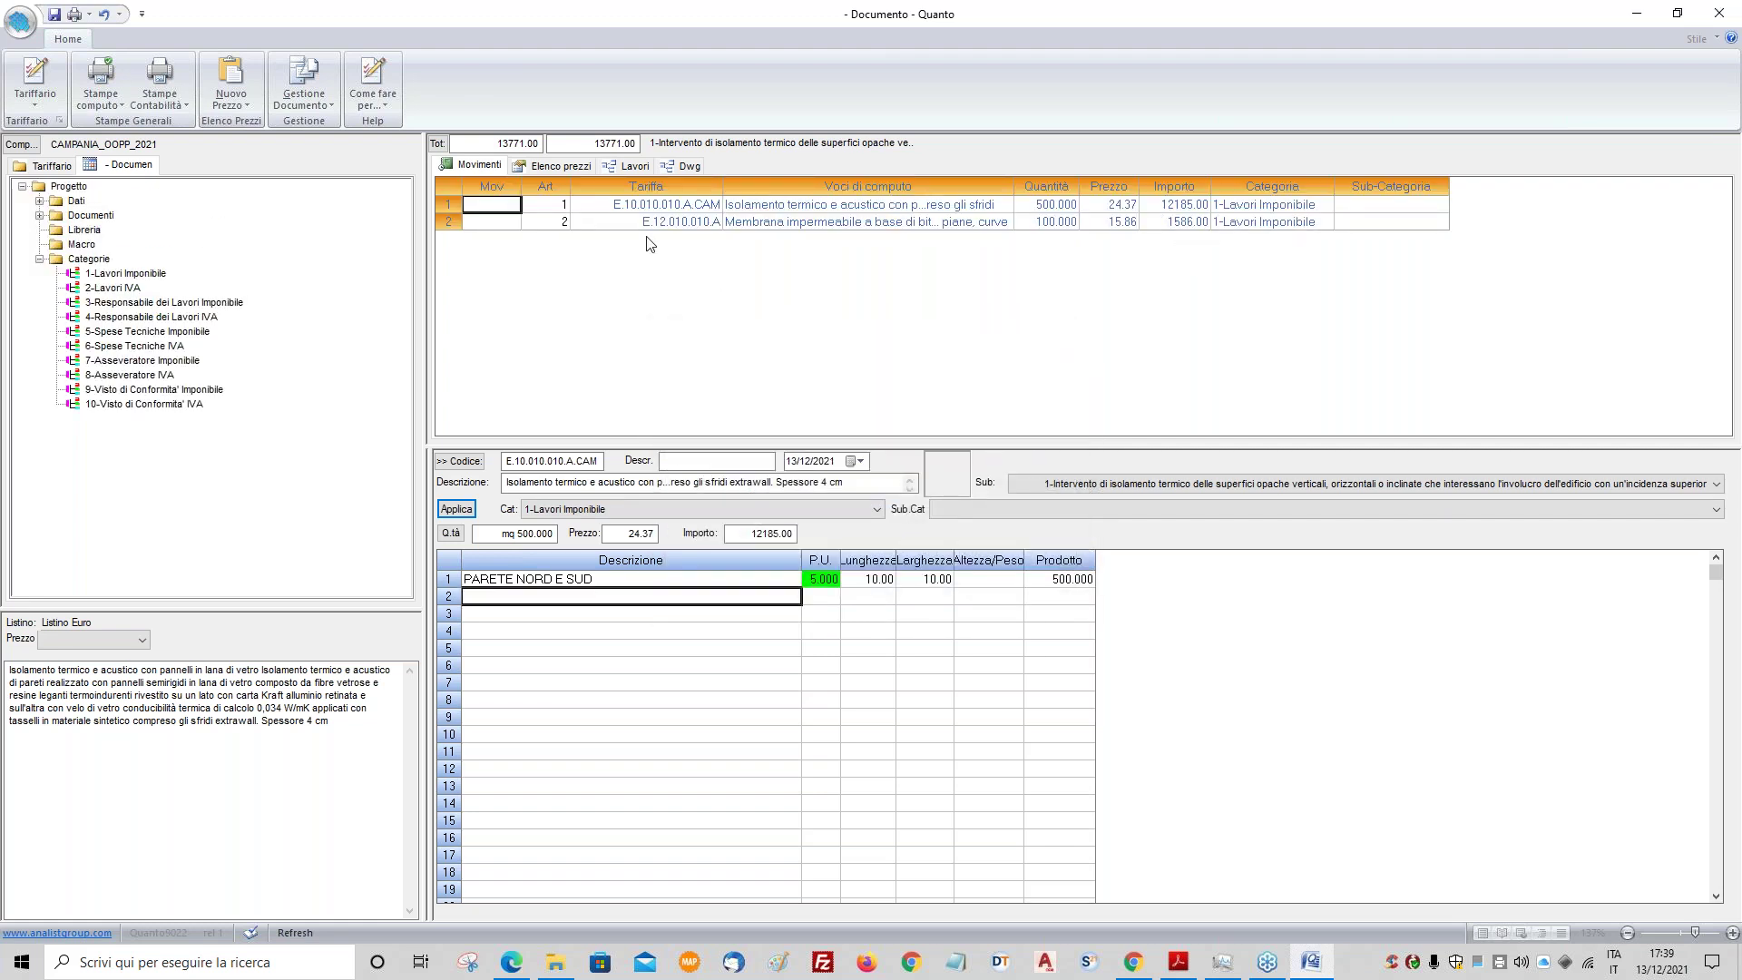
- Review the document's price list entries and the 1-Lavori Imponibile category
left_click(562, 166)
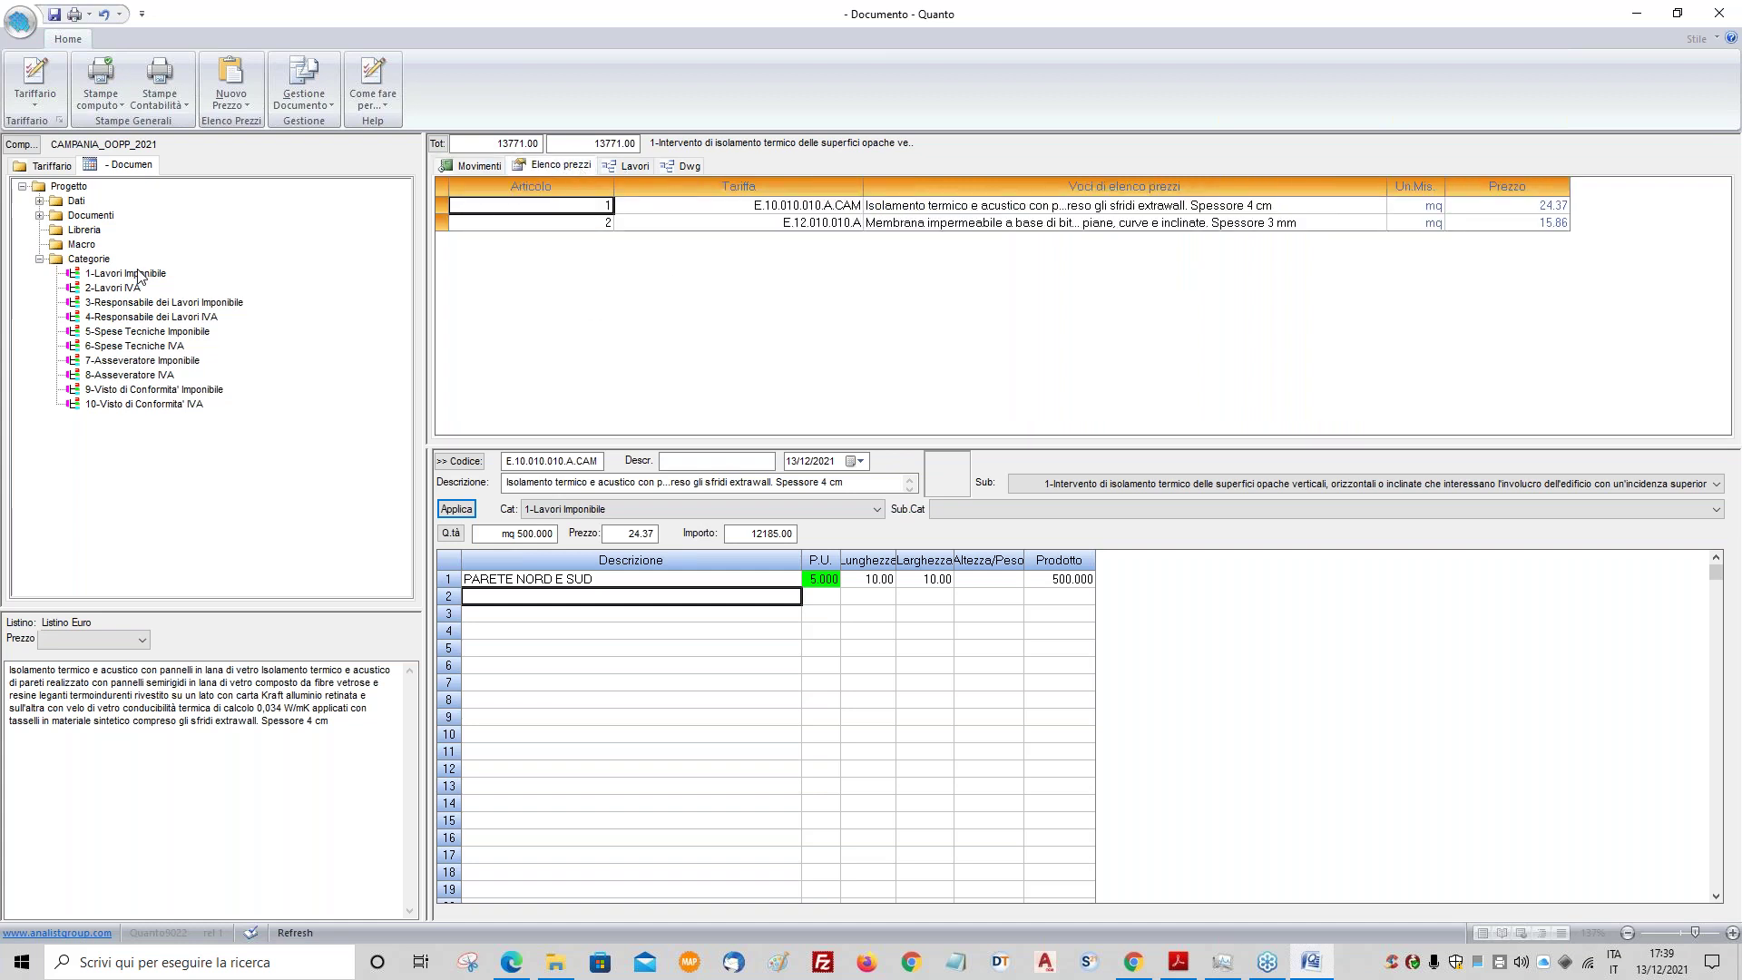
left_click(622, 509)
left_click(622, 508)
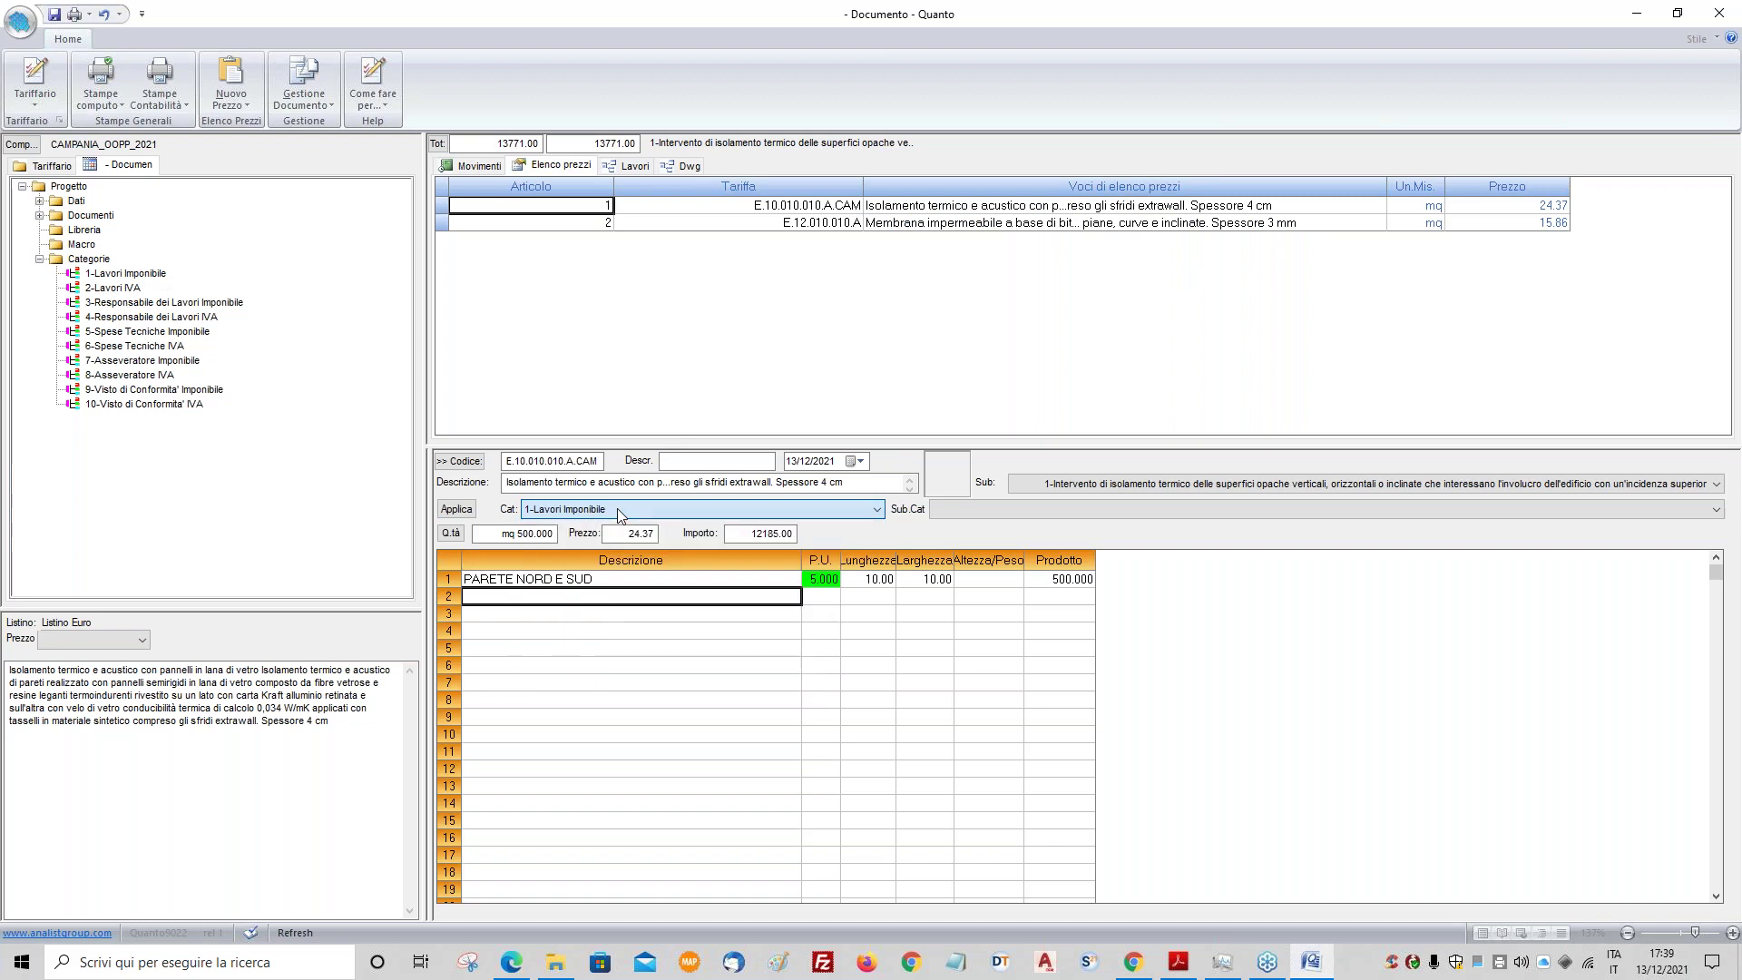
left_click(133, 276)
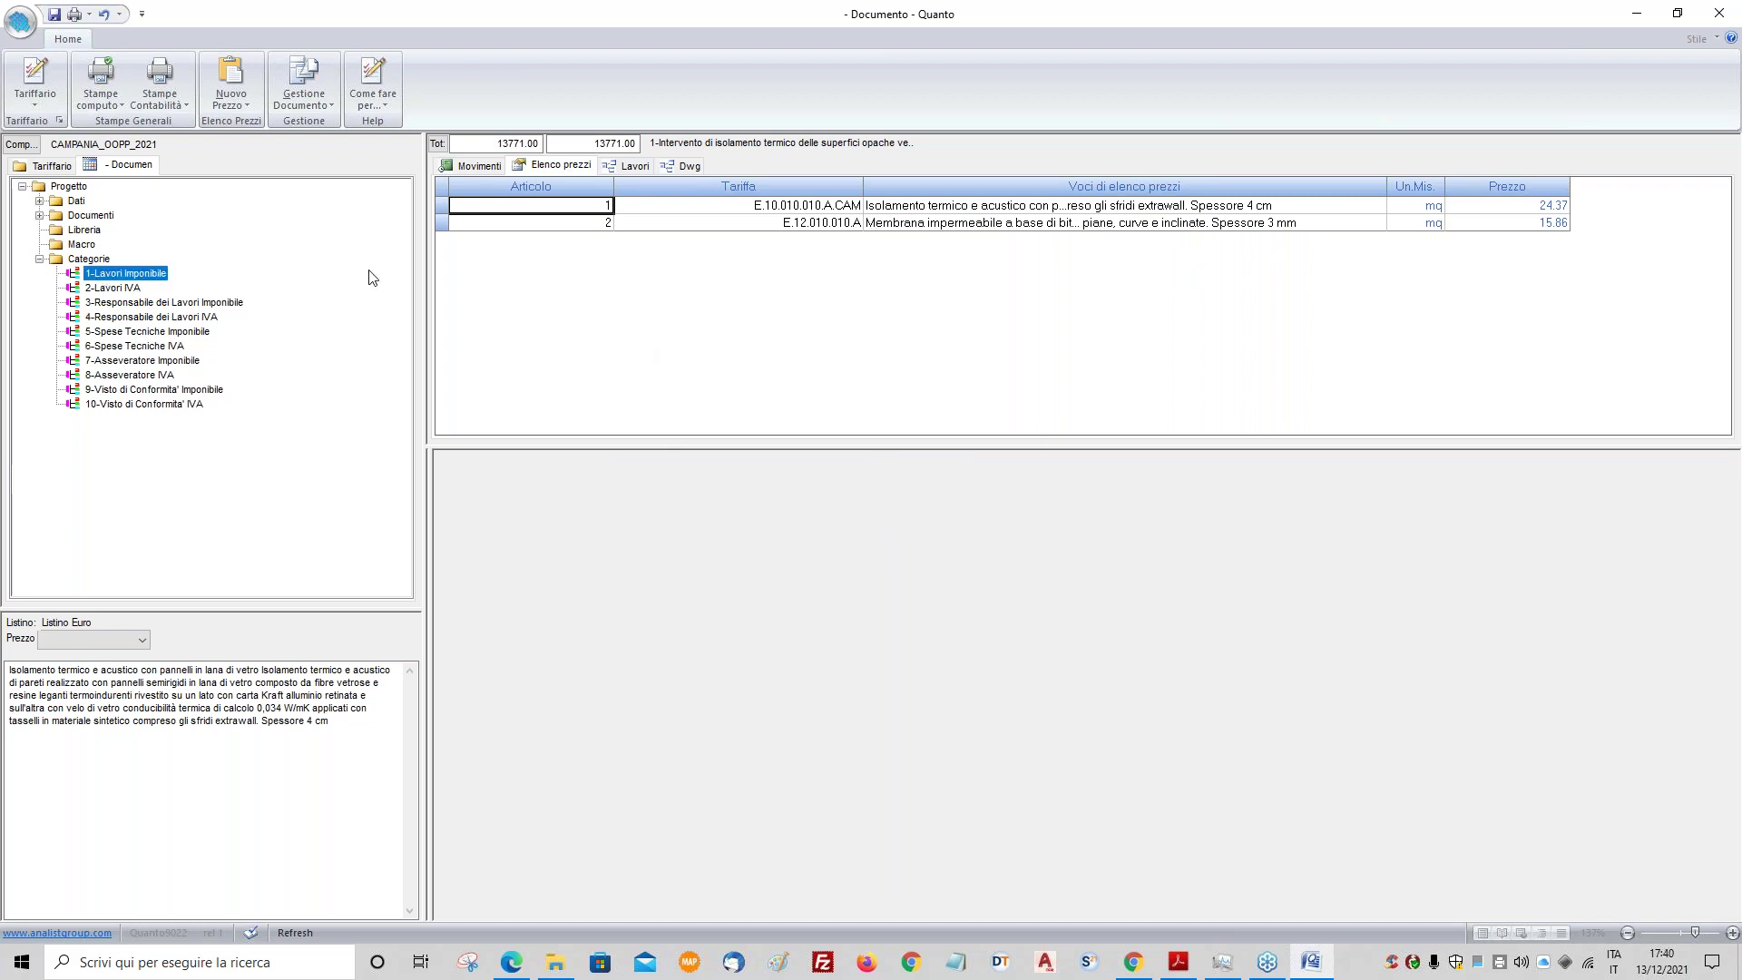
left_click(599, 228)
- Add the tariff item E.18.090.020.A, white PVC single-leaf window 70x130 cm, from E.18 to intervention 5 as a movement
left_click(628, 166)
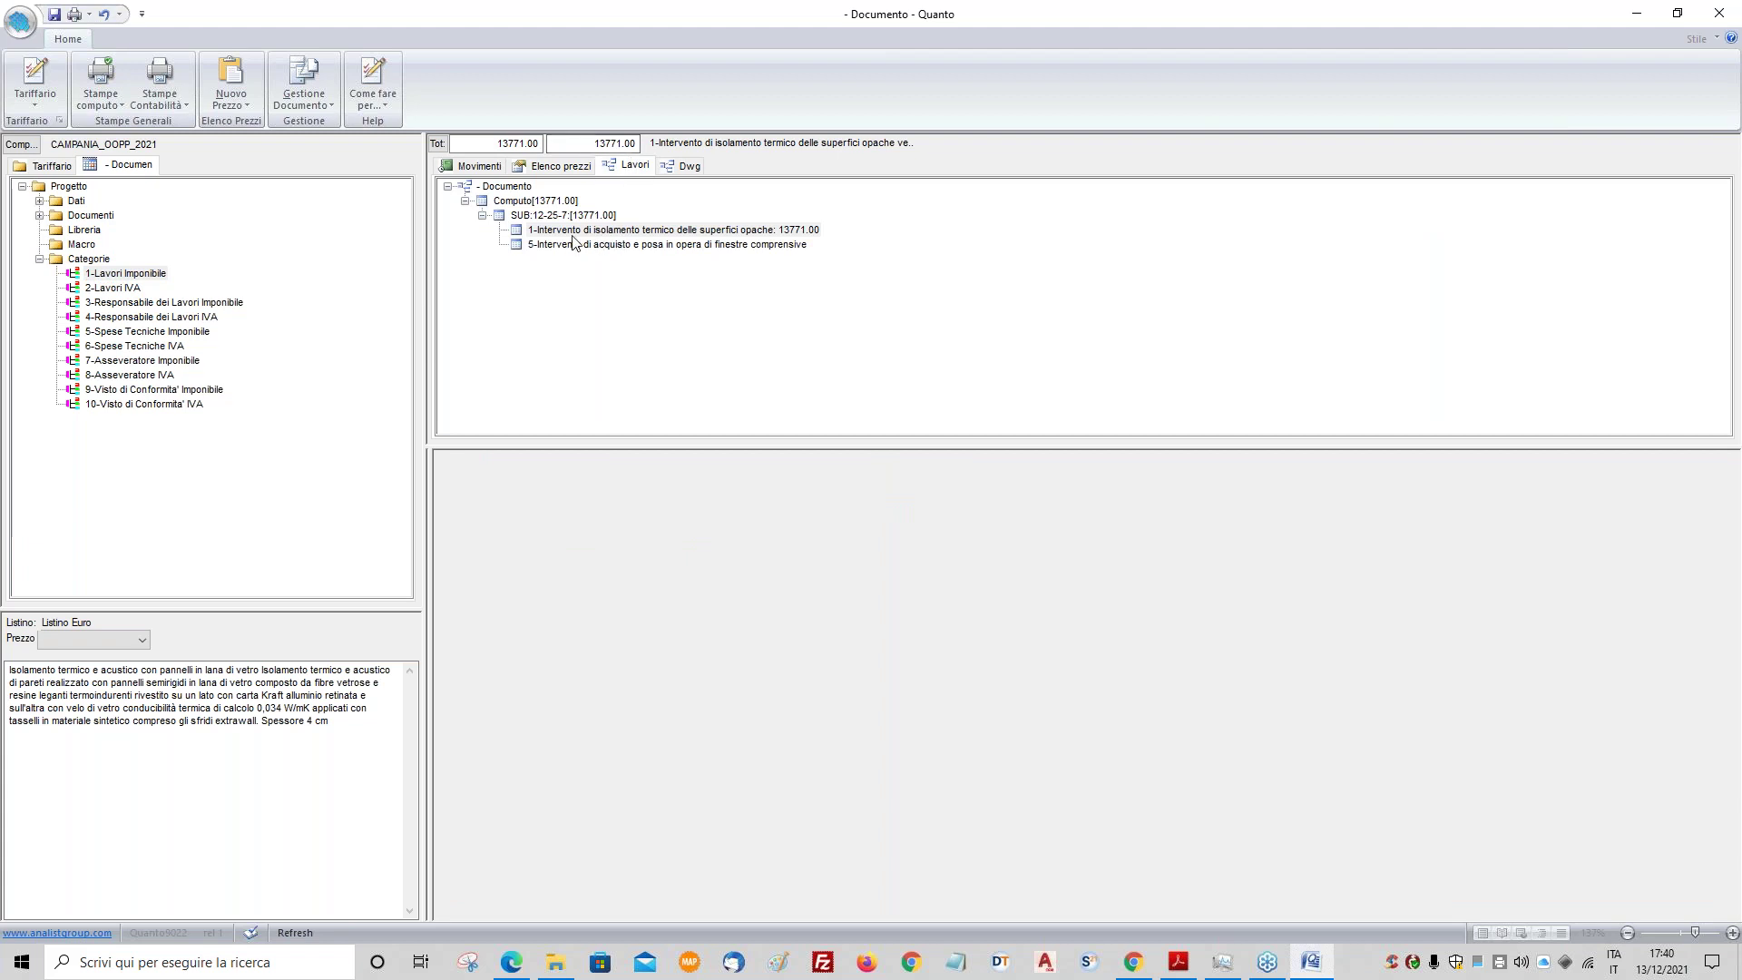
left_click(558, 246)
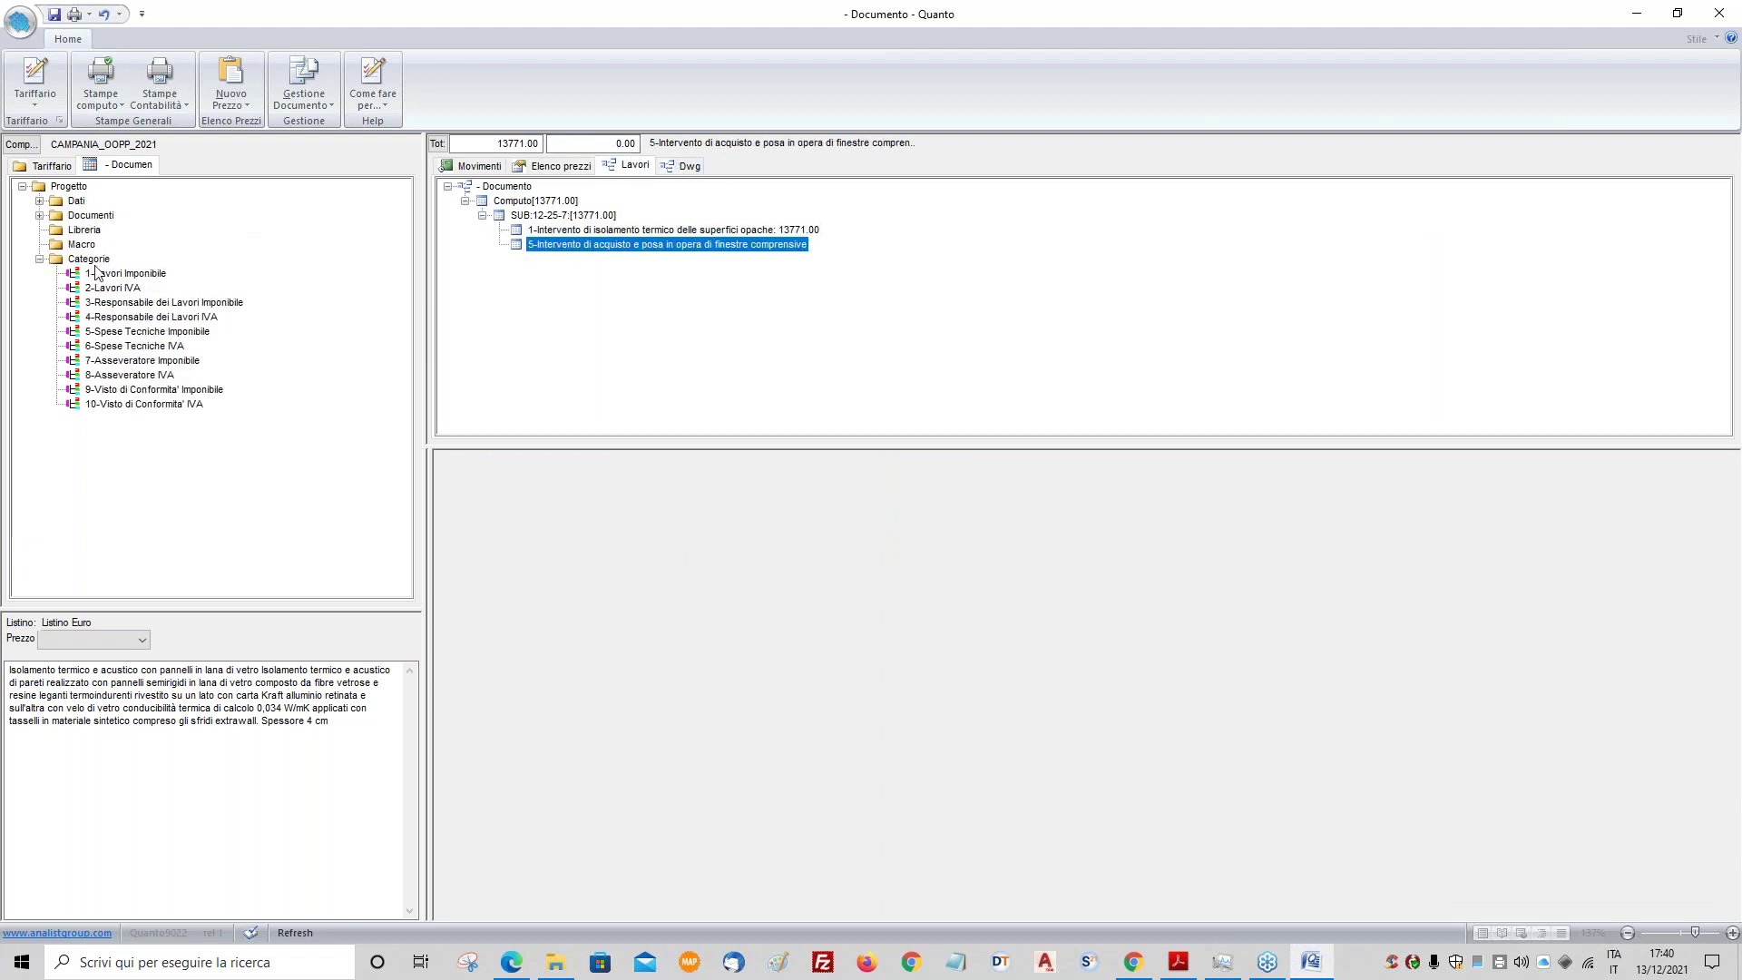
left_click(47, 166)
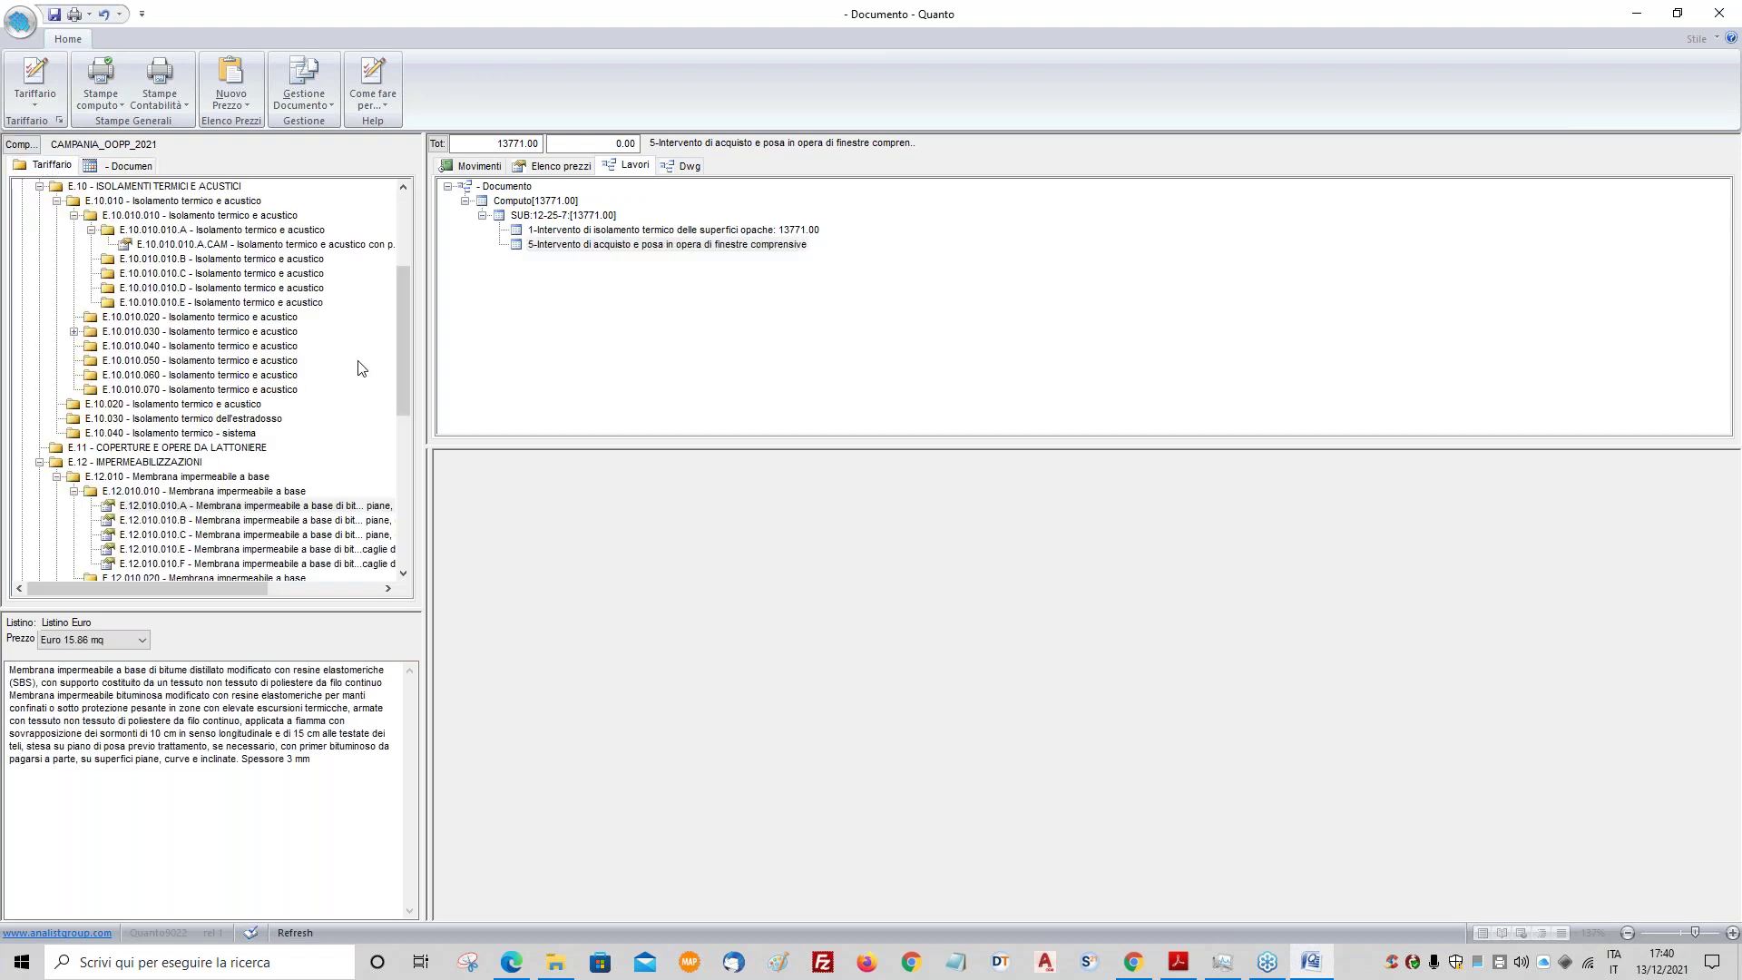
left_click(41, 462)
scroll(179, 437, "down", 1)
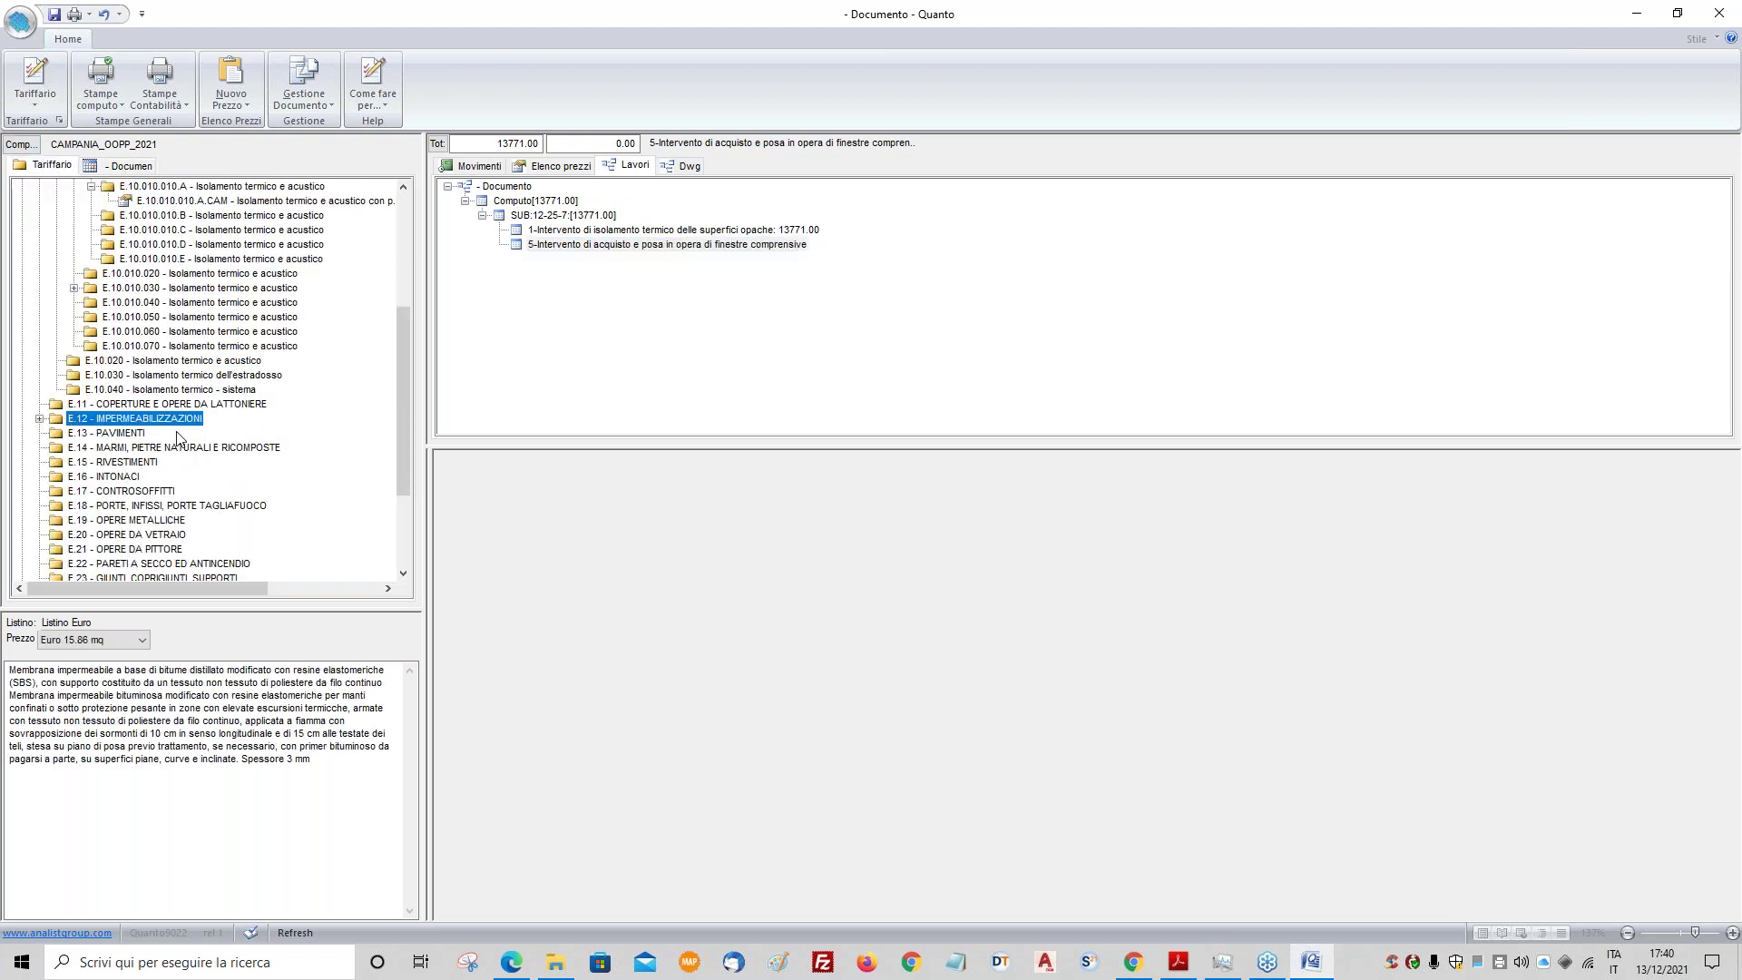
double_click(182, 505)
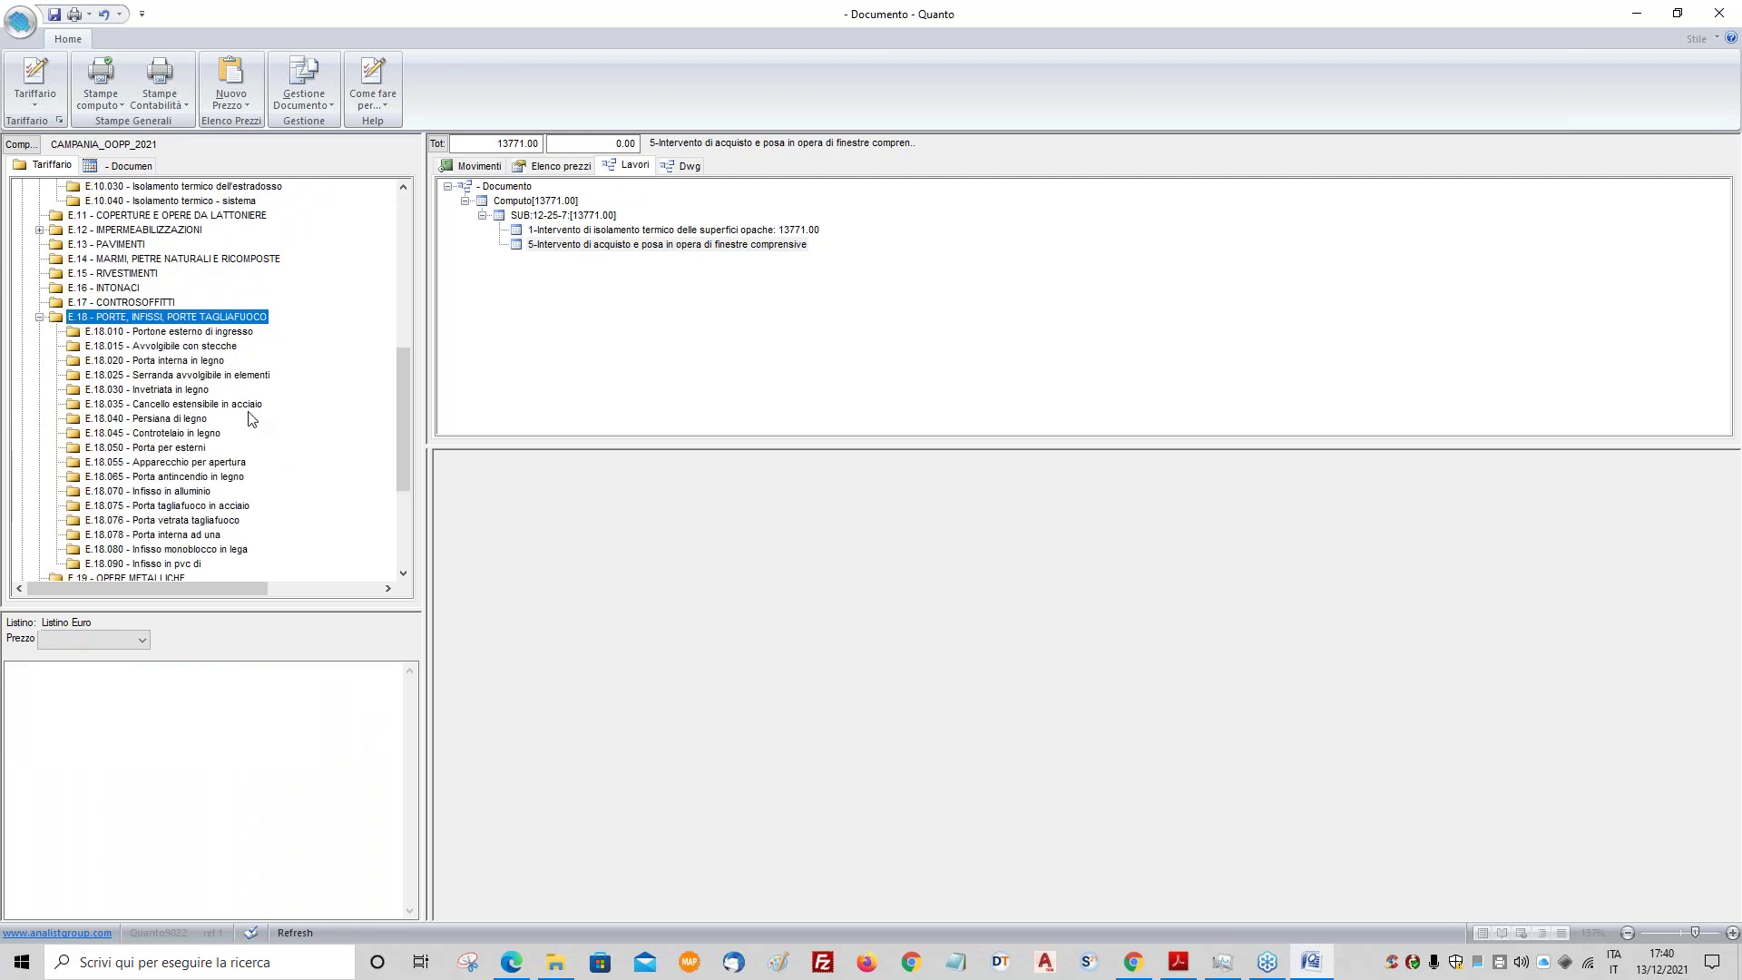
left_click(186, 491)
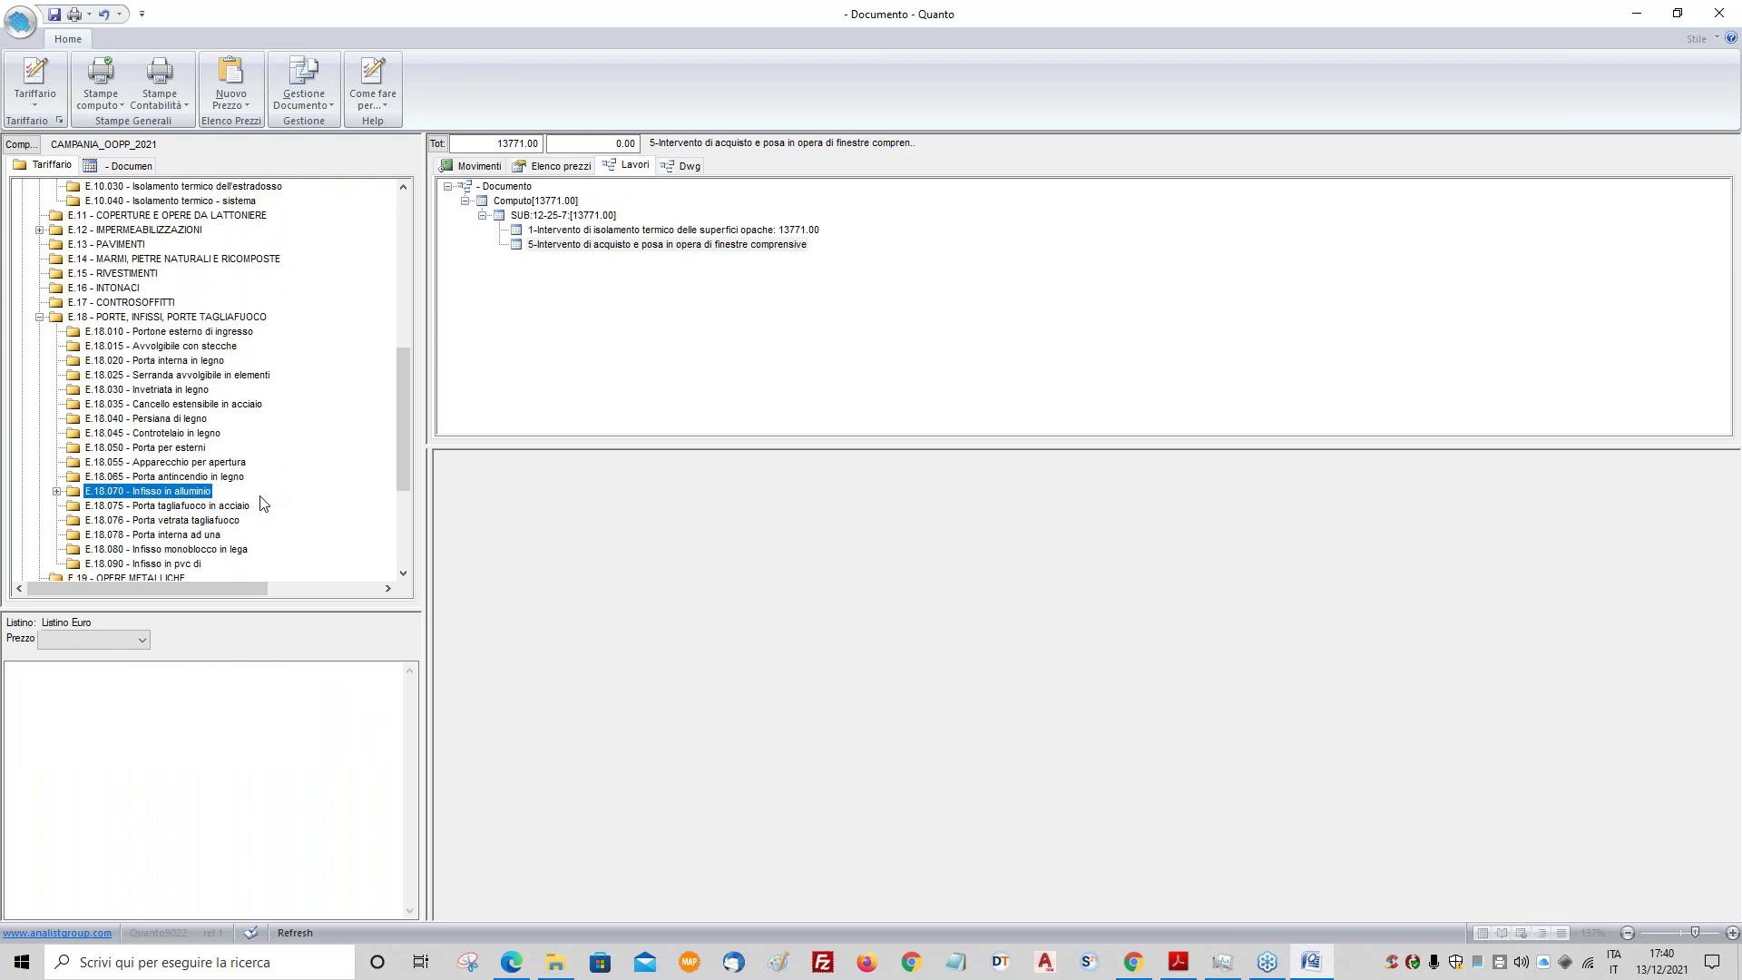
scroll(258, 508, "down", 1)
double_click(180, 520)
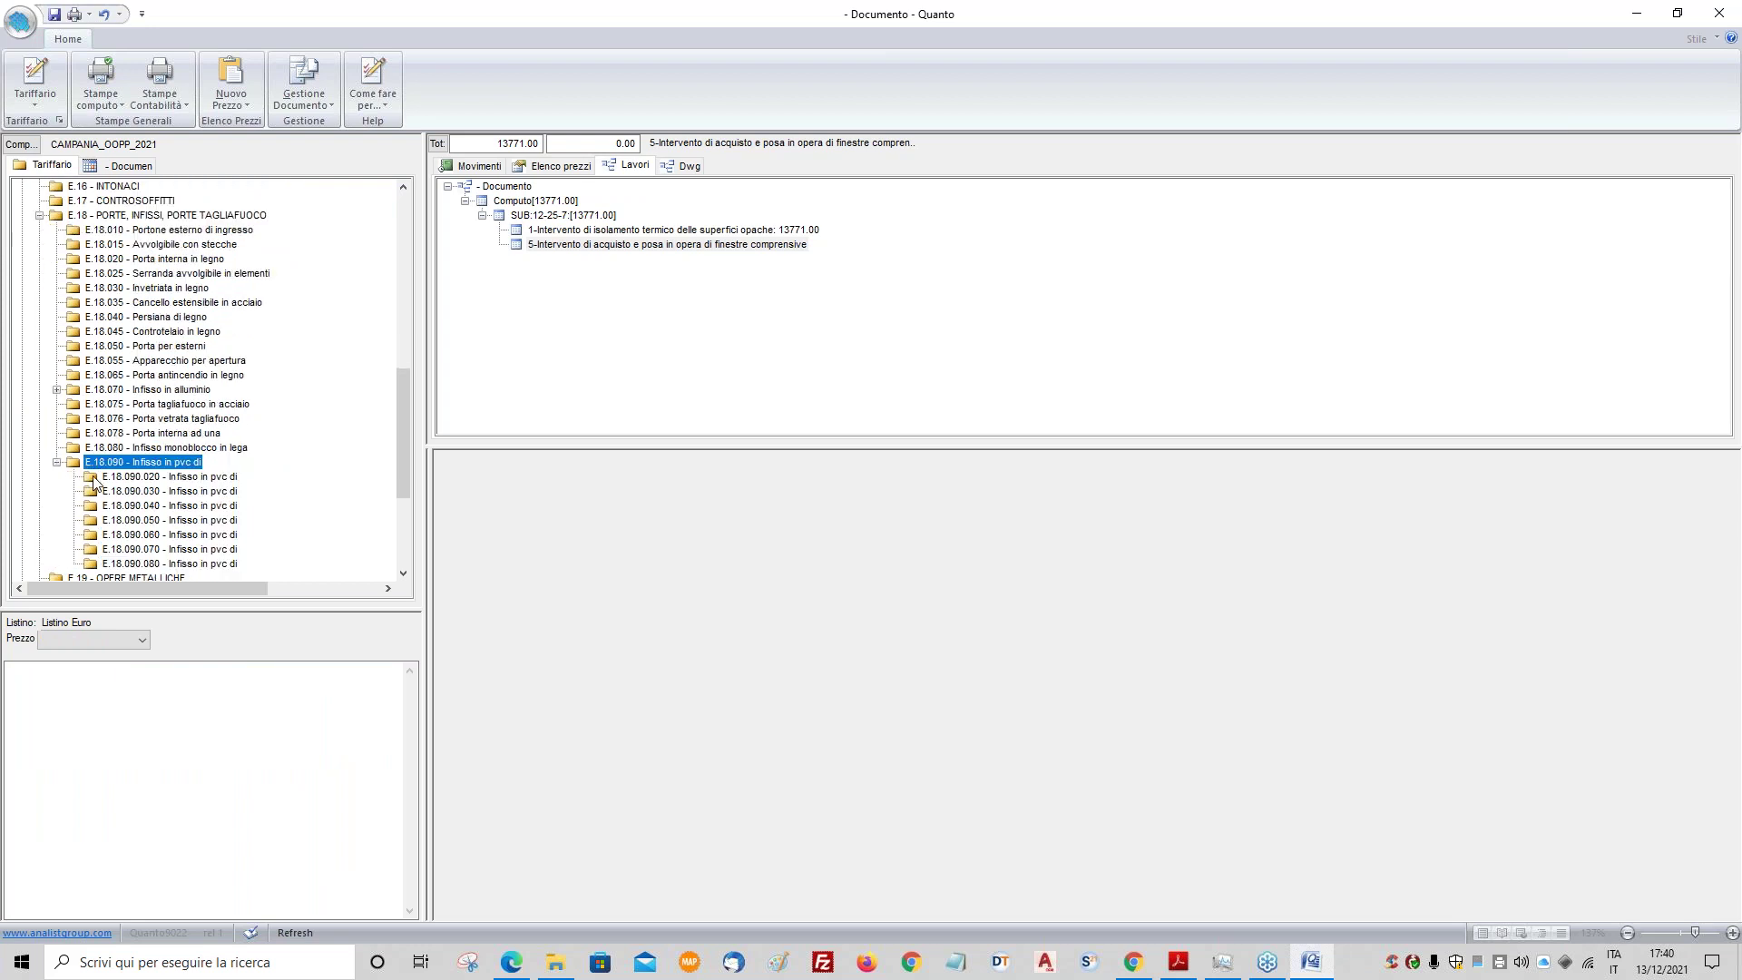
double_click(182, 476)
left_click(192, 493)
left_click_drag(195, 494, 554, 254)
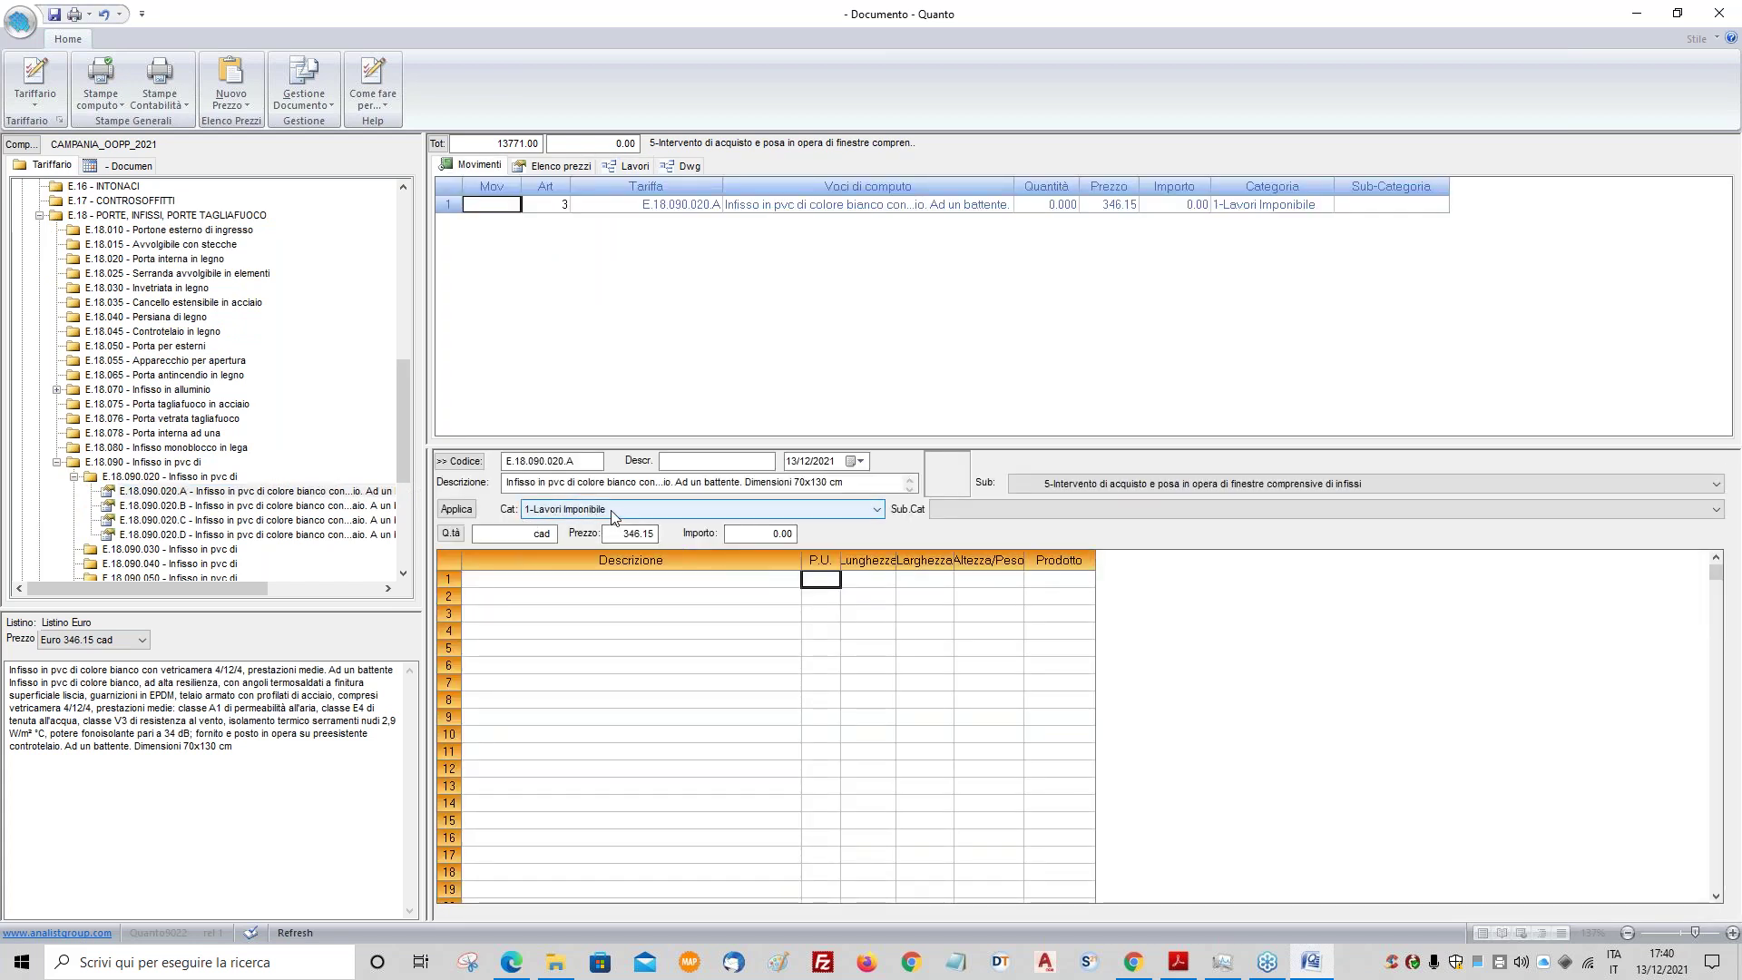
- Enter a measurement row PIANO PRIMO with 2 equal parts for the E.18.090.020.A window and apply it
type("2")
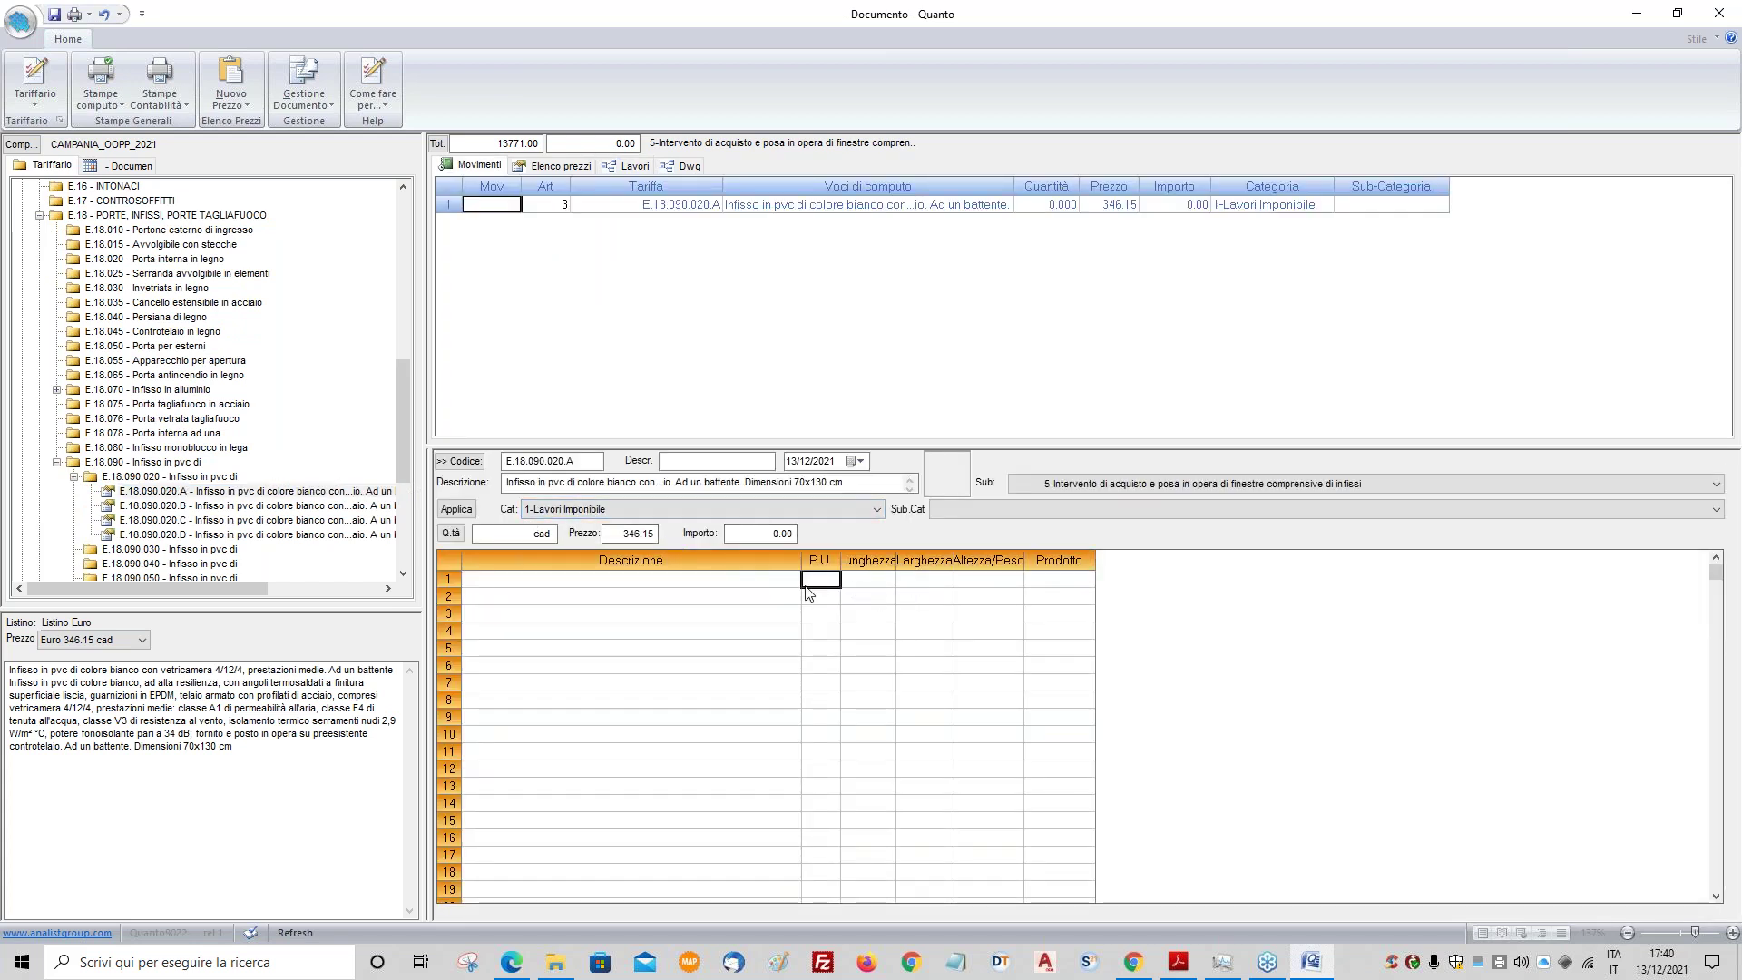
left_click(700, 585)
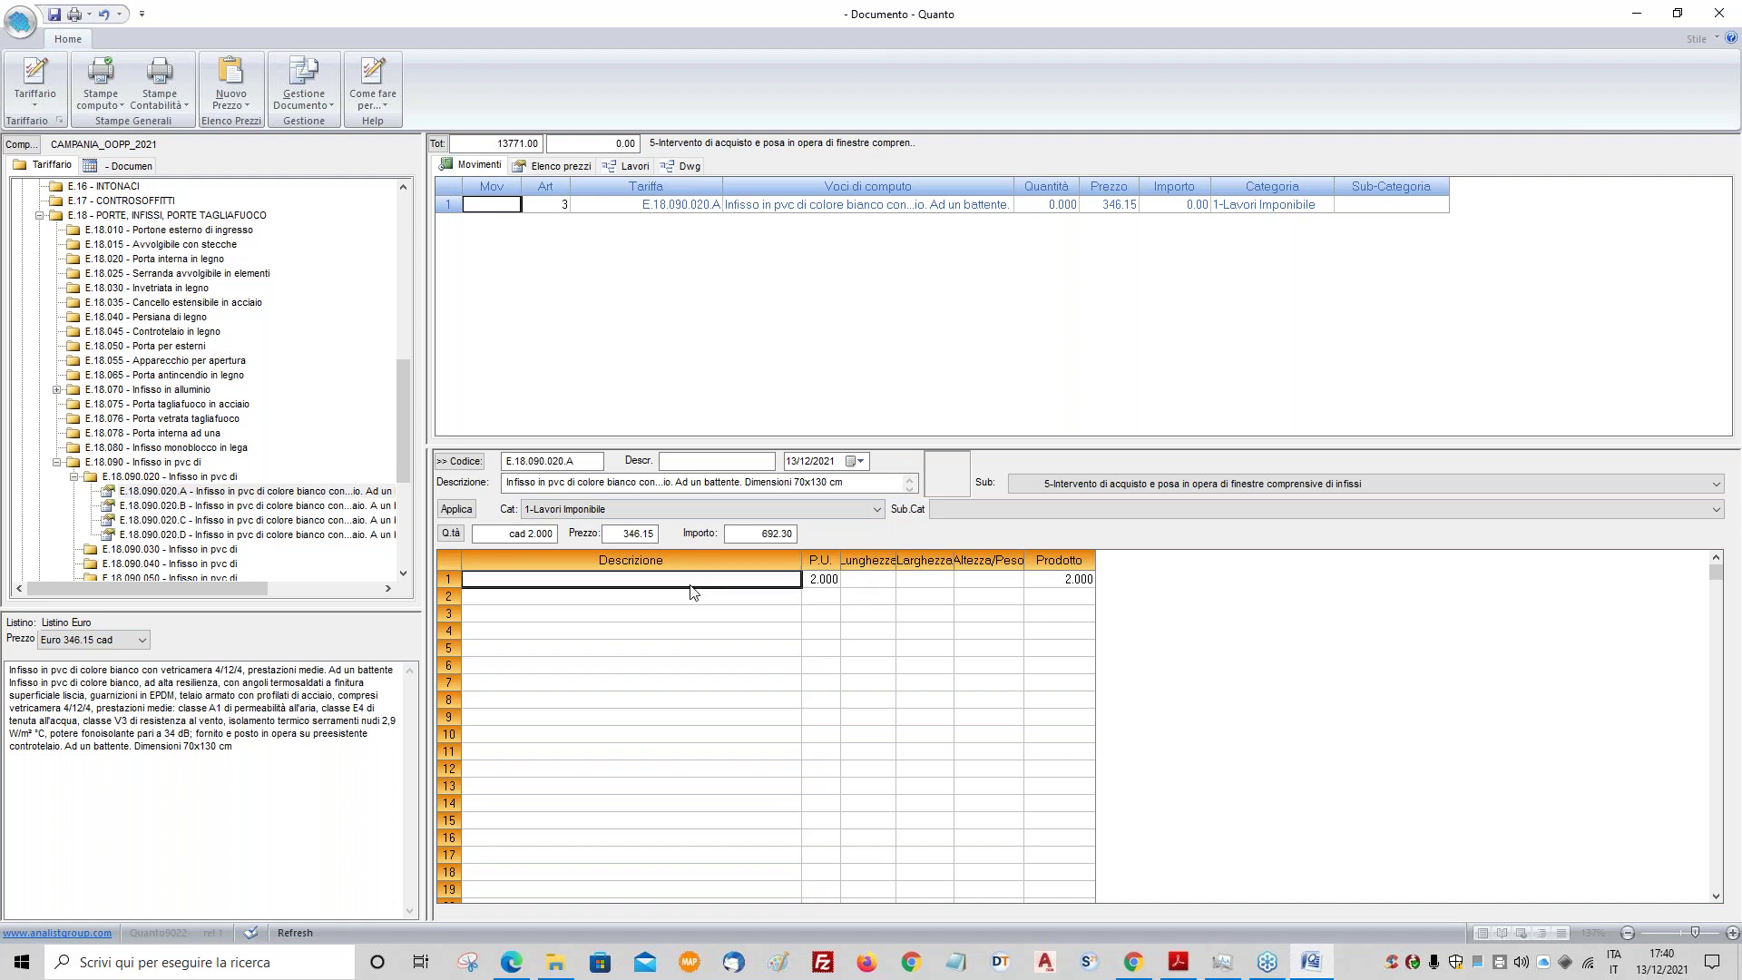
type("Pl")
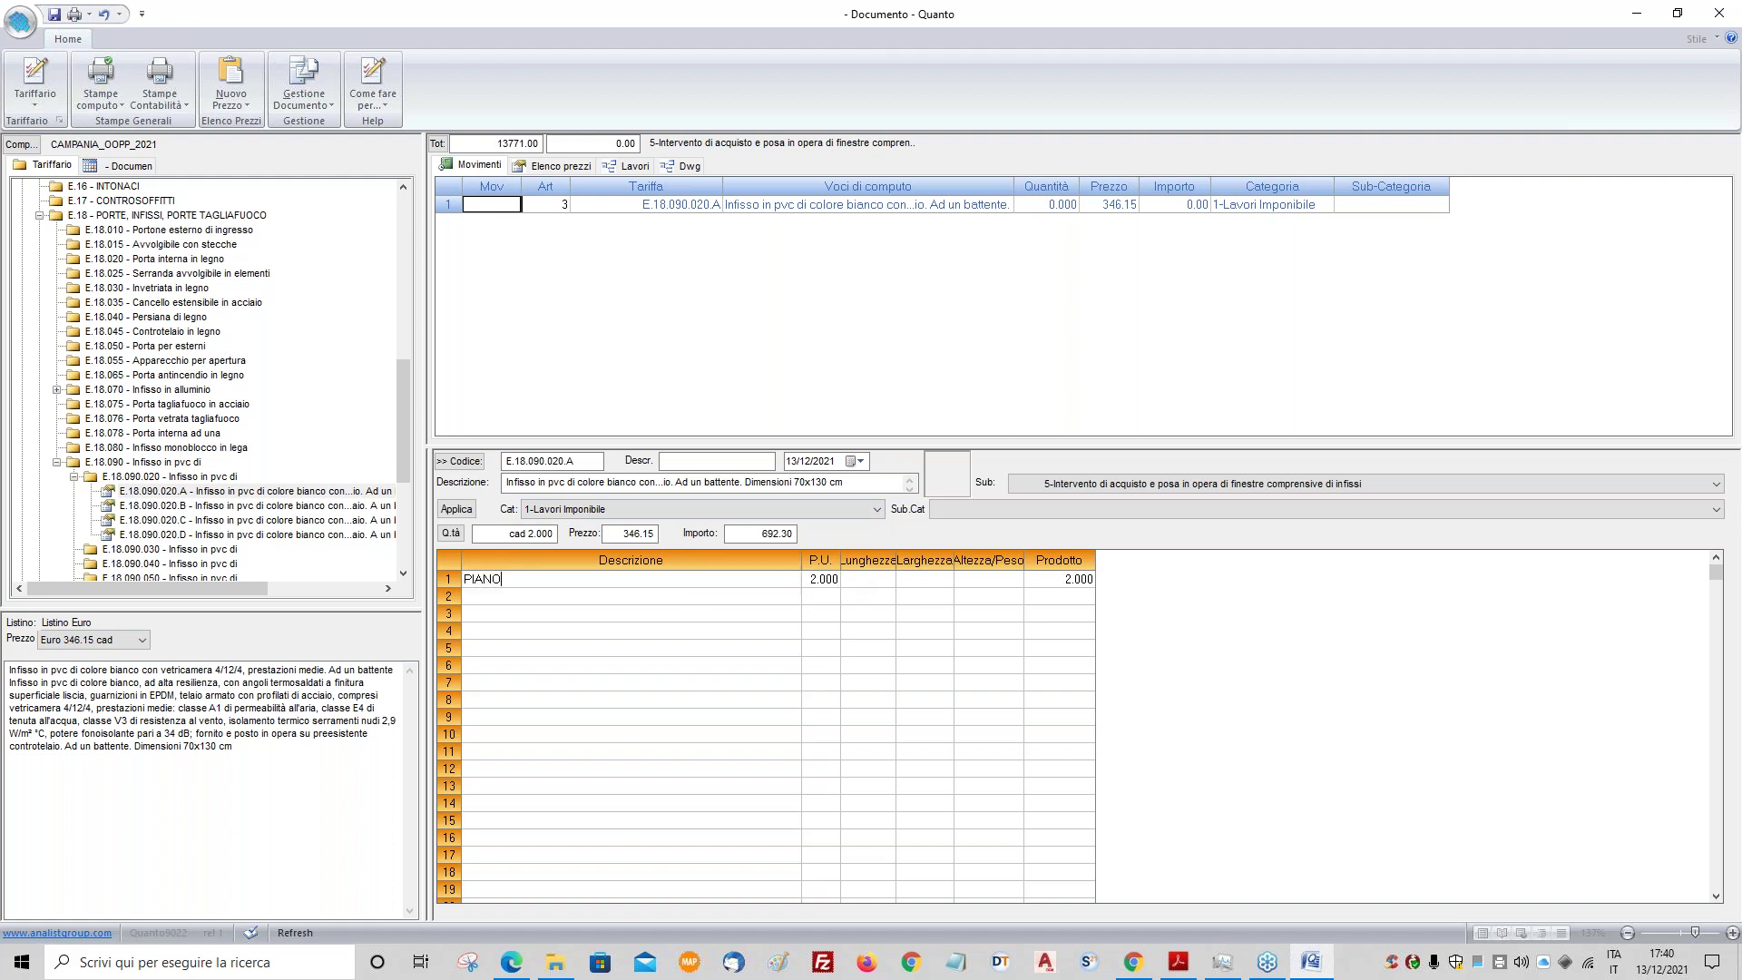
type("ANO PROM")
key("BackSpace")
key("BackSpace")
left_click(455, 510)
left_click(455, 510)
- Add a second window measurement row PIANO TERRA with 4 equal parts and apply it
left_click(519, 598)
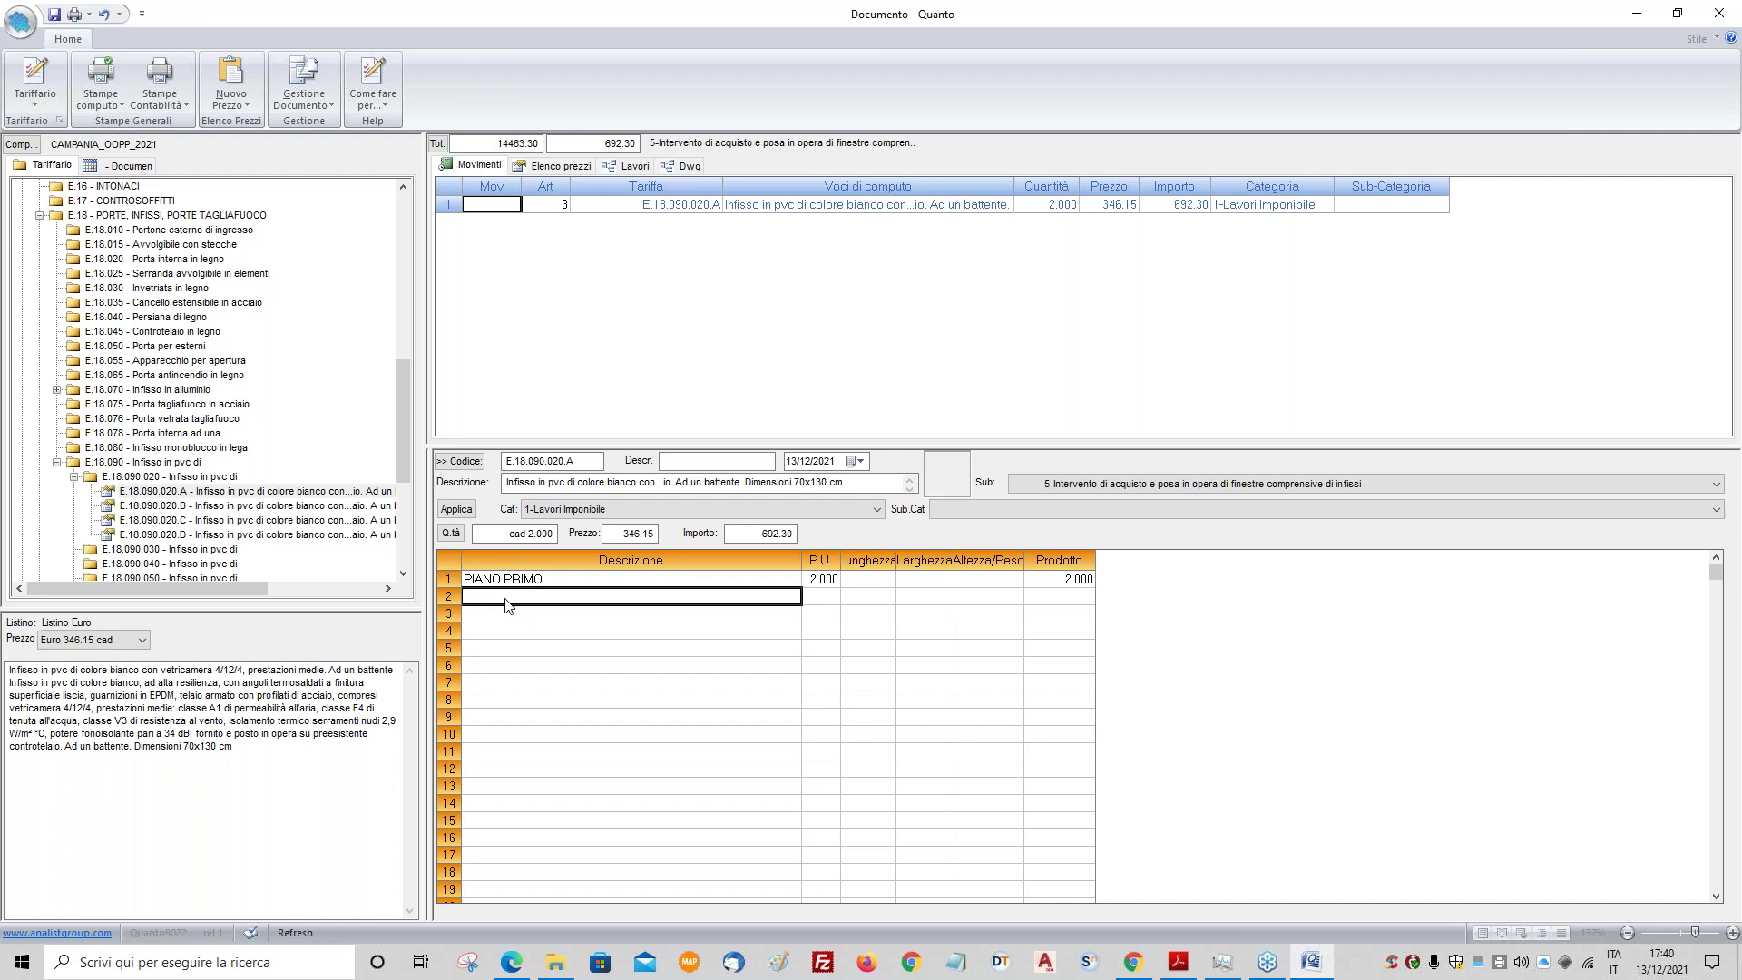
type("PIANO TER")
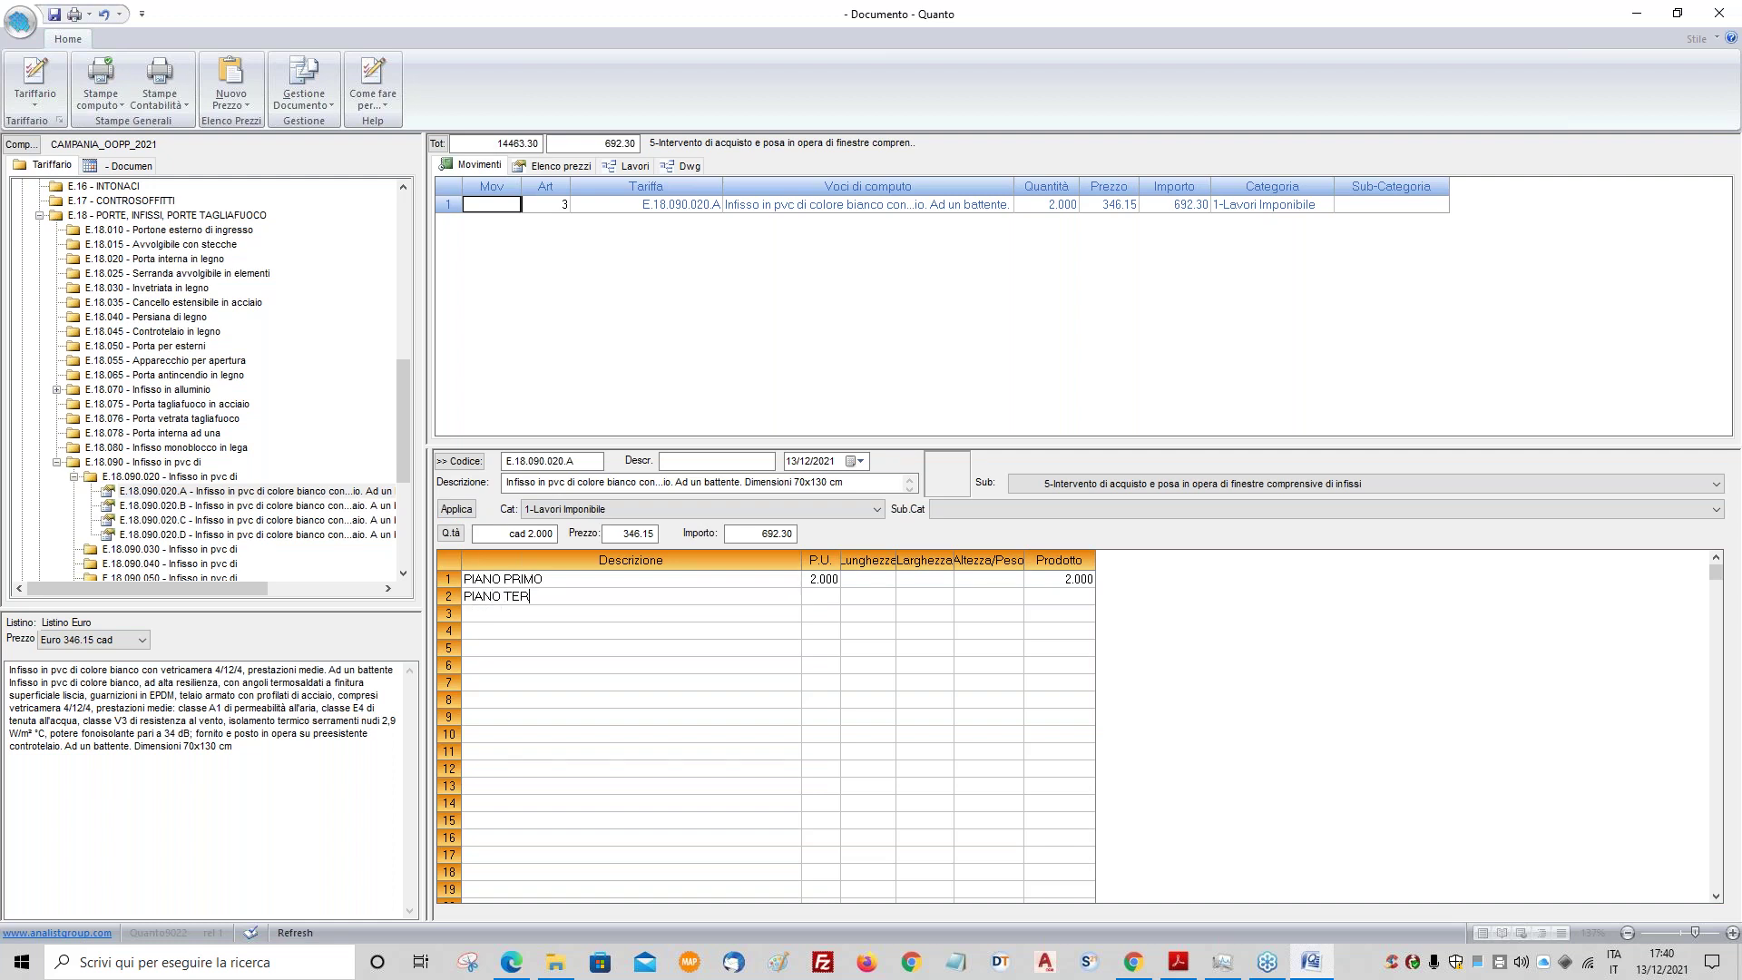
type("RA")
key("Tab")
type("4")
key("Return")
left_click(921, 700)
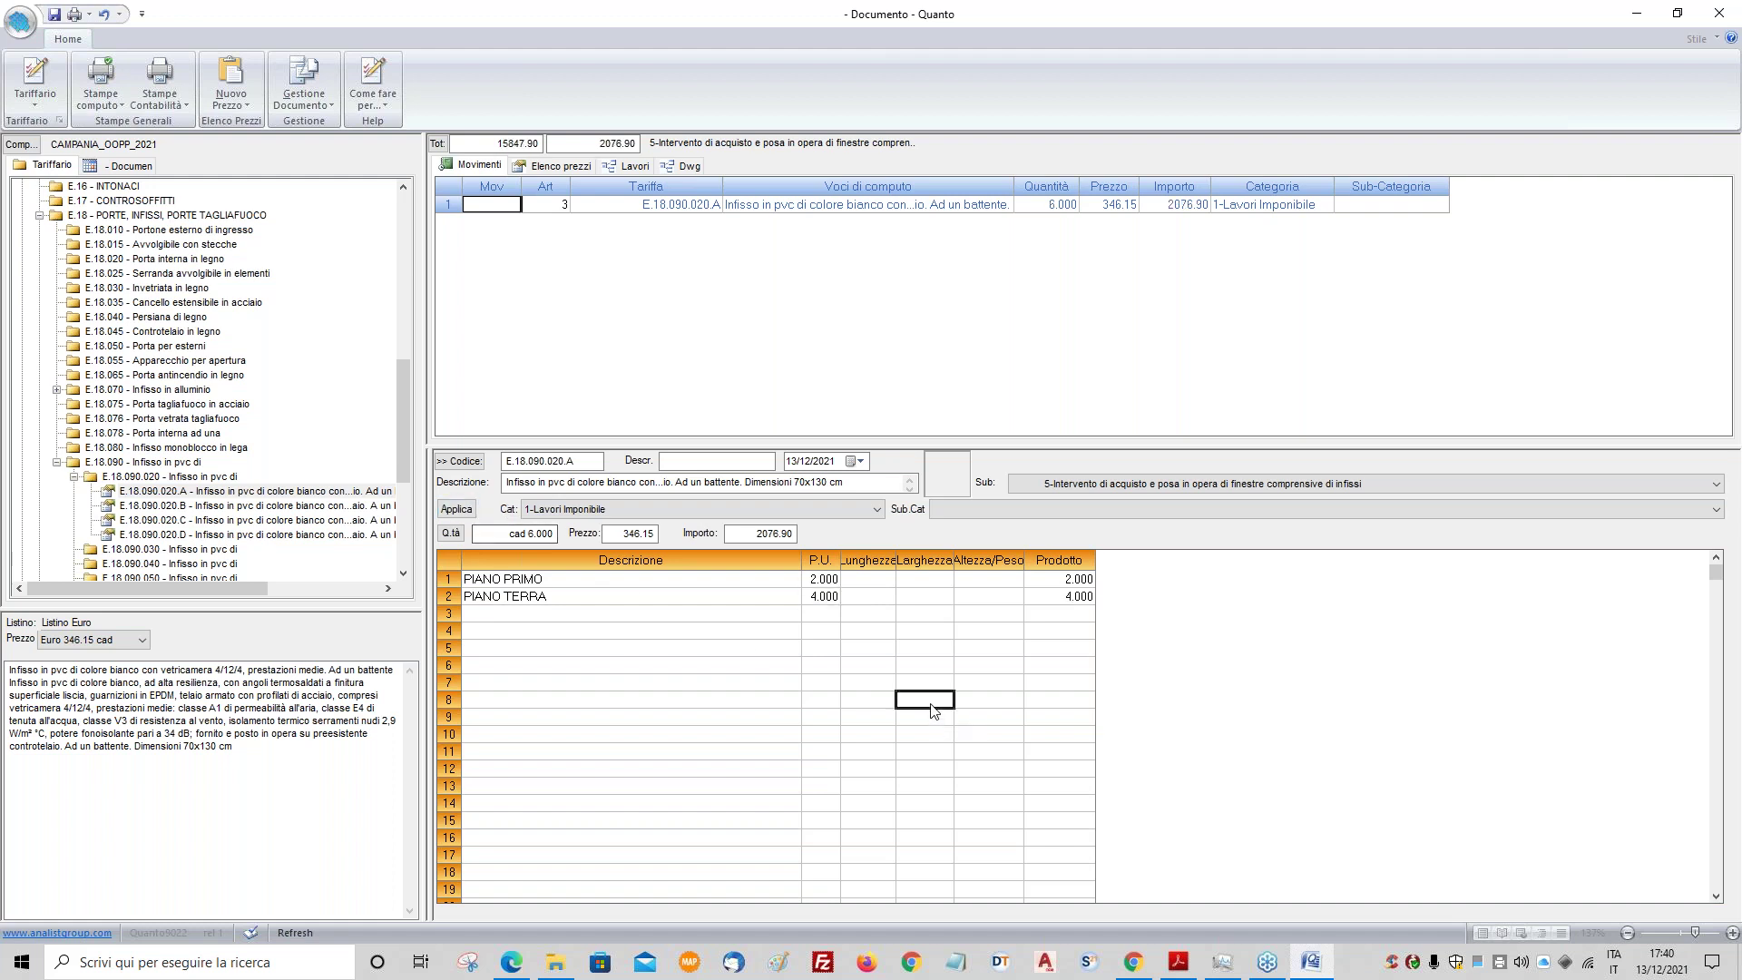
- Compare the overall computation total with the intervention 1 total and review that intervention's movements
left_click(637, 167)
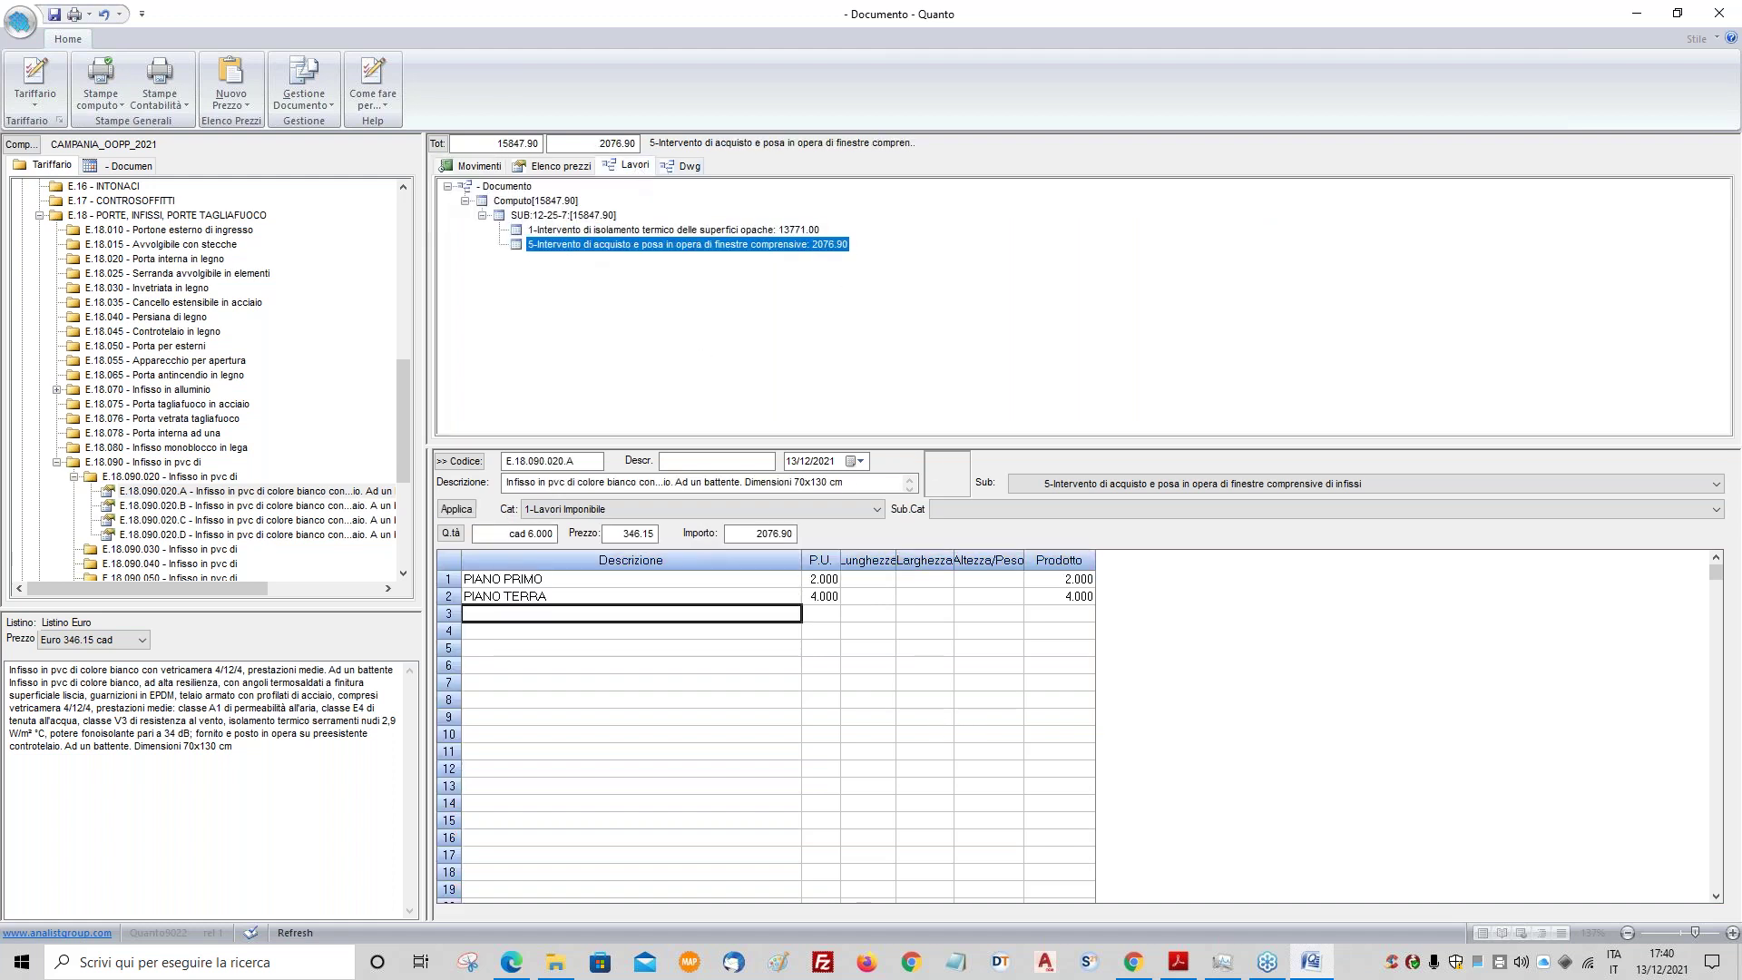
left_click(599, 232)
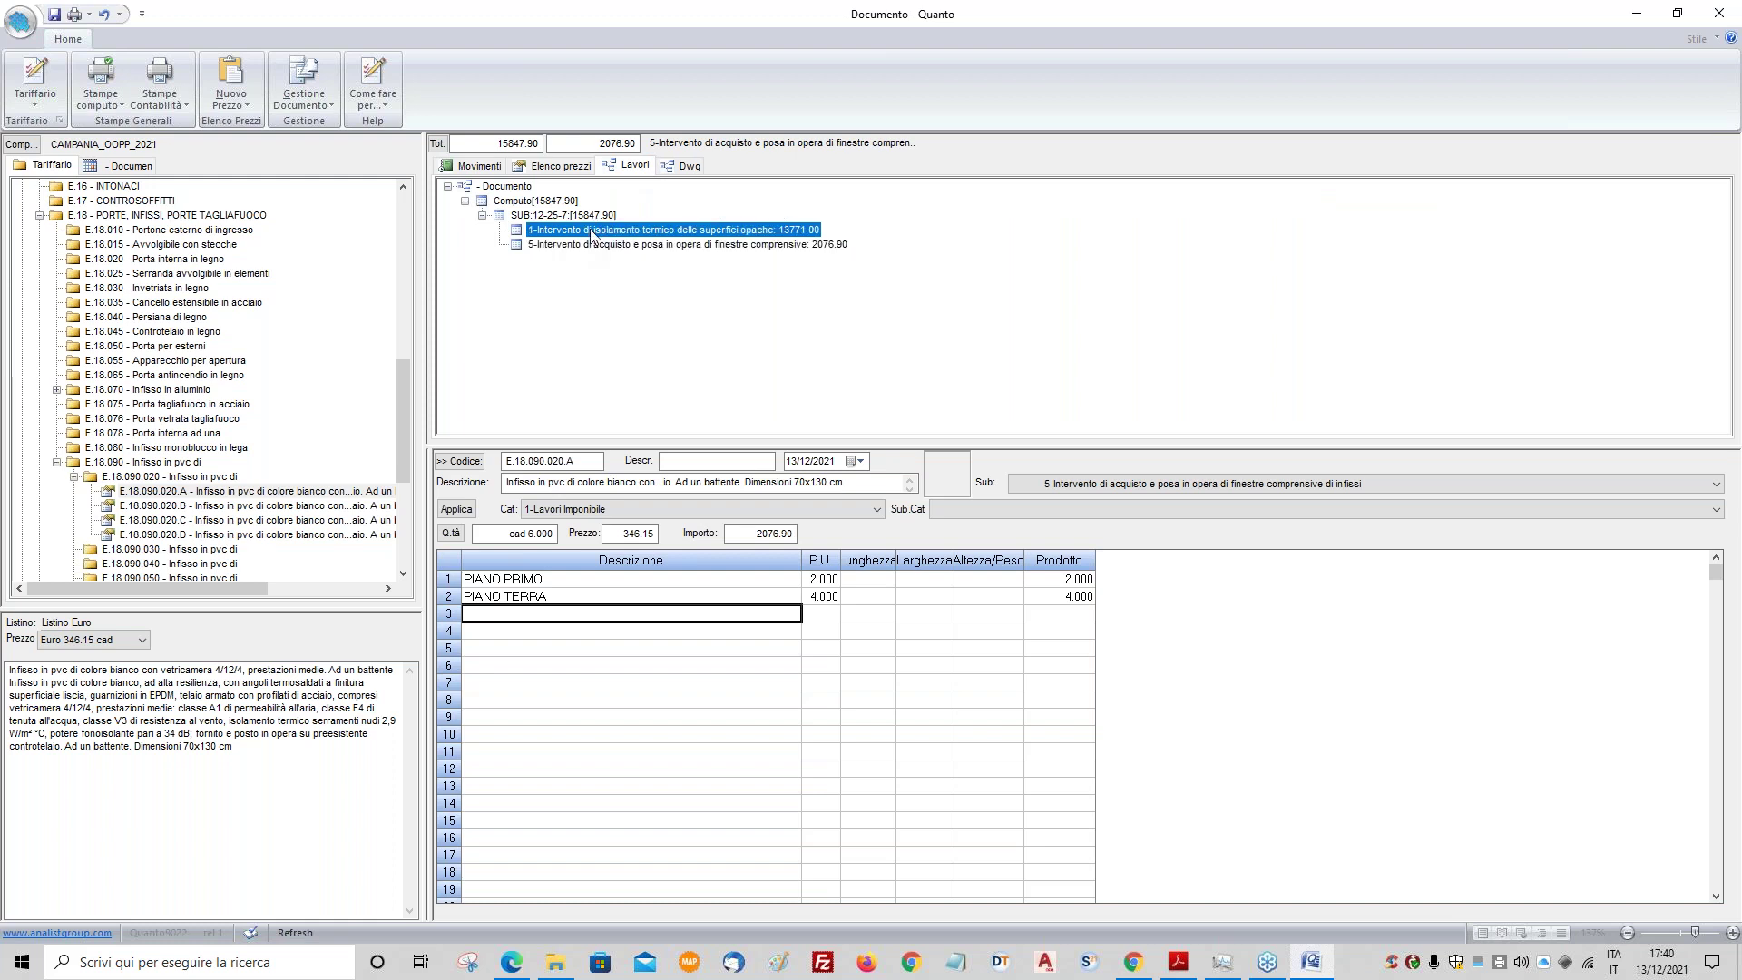
left_click(599, 231)
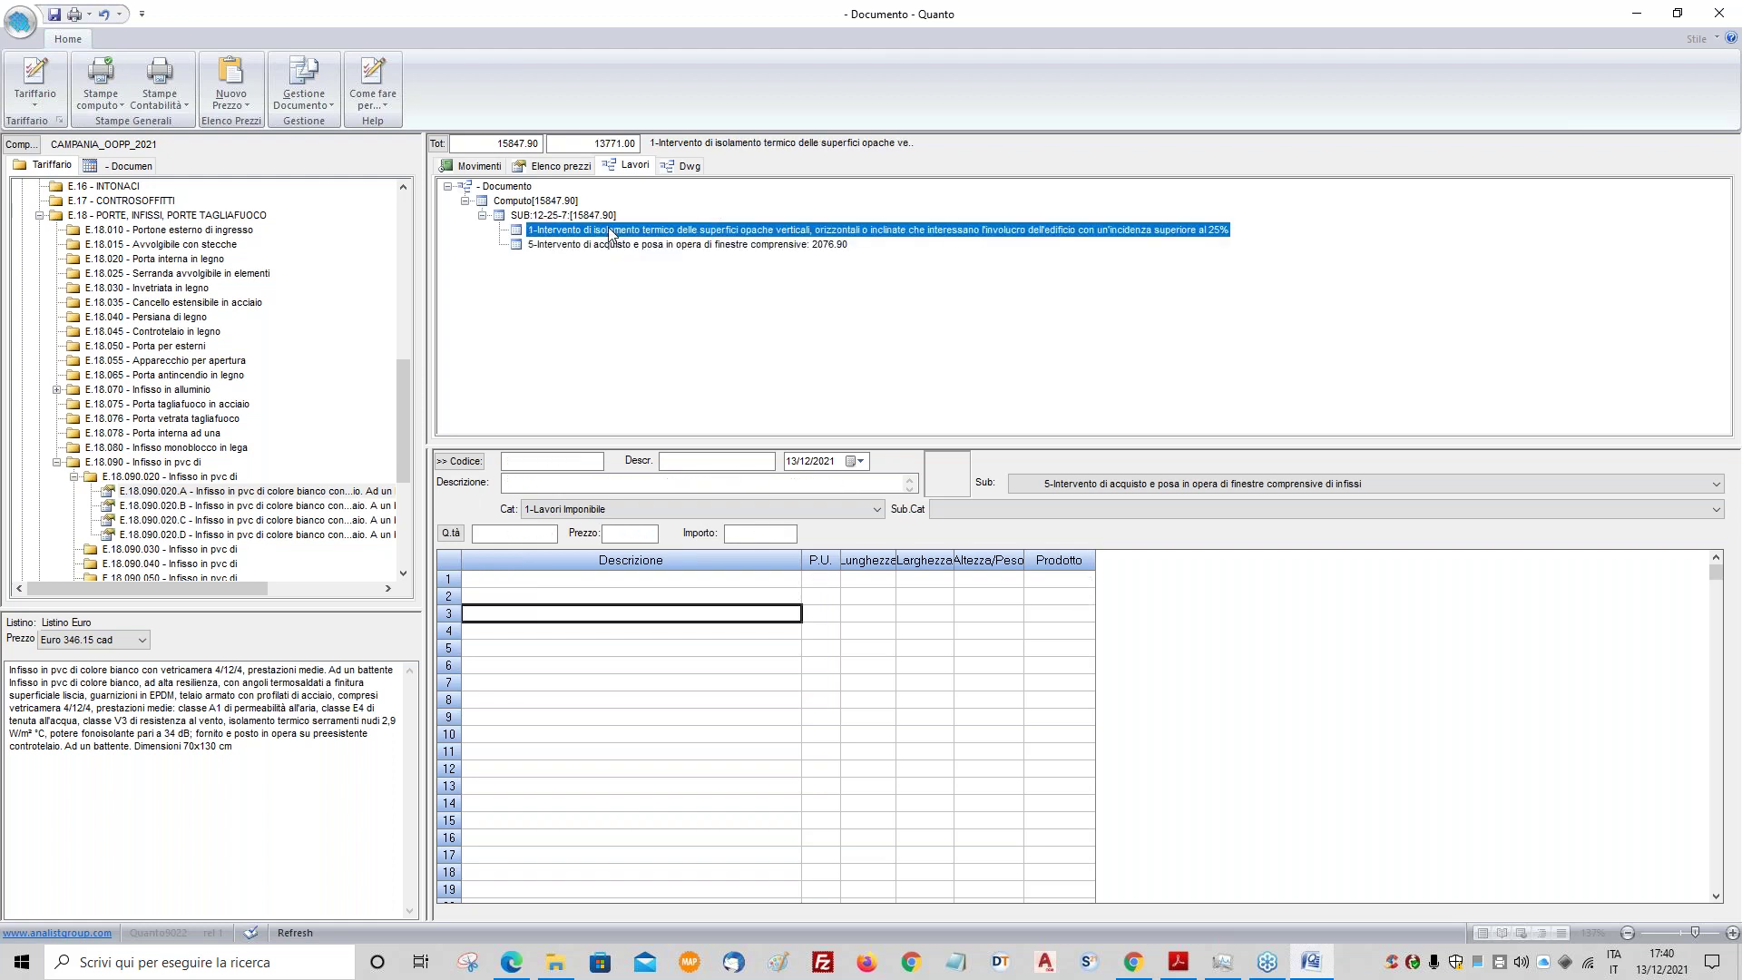
left_click(490, 166)
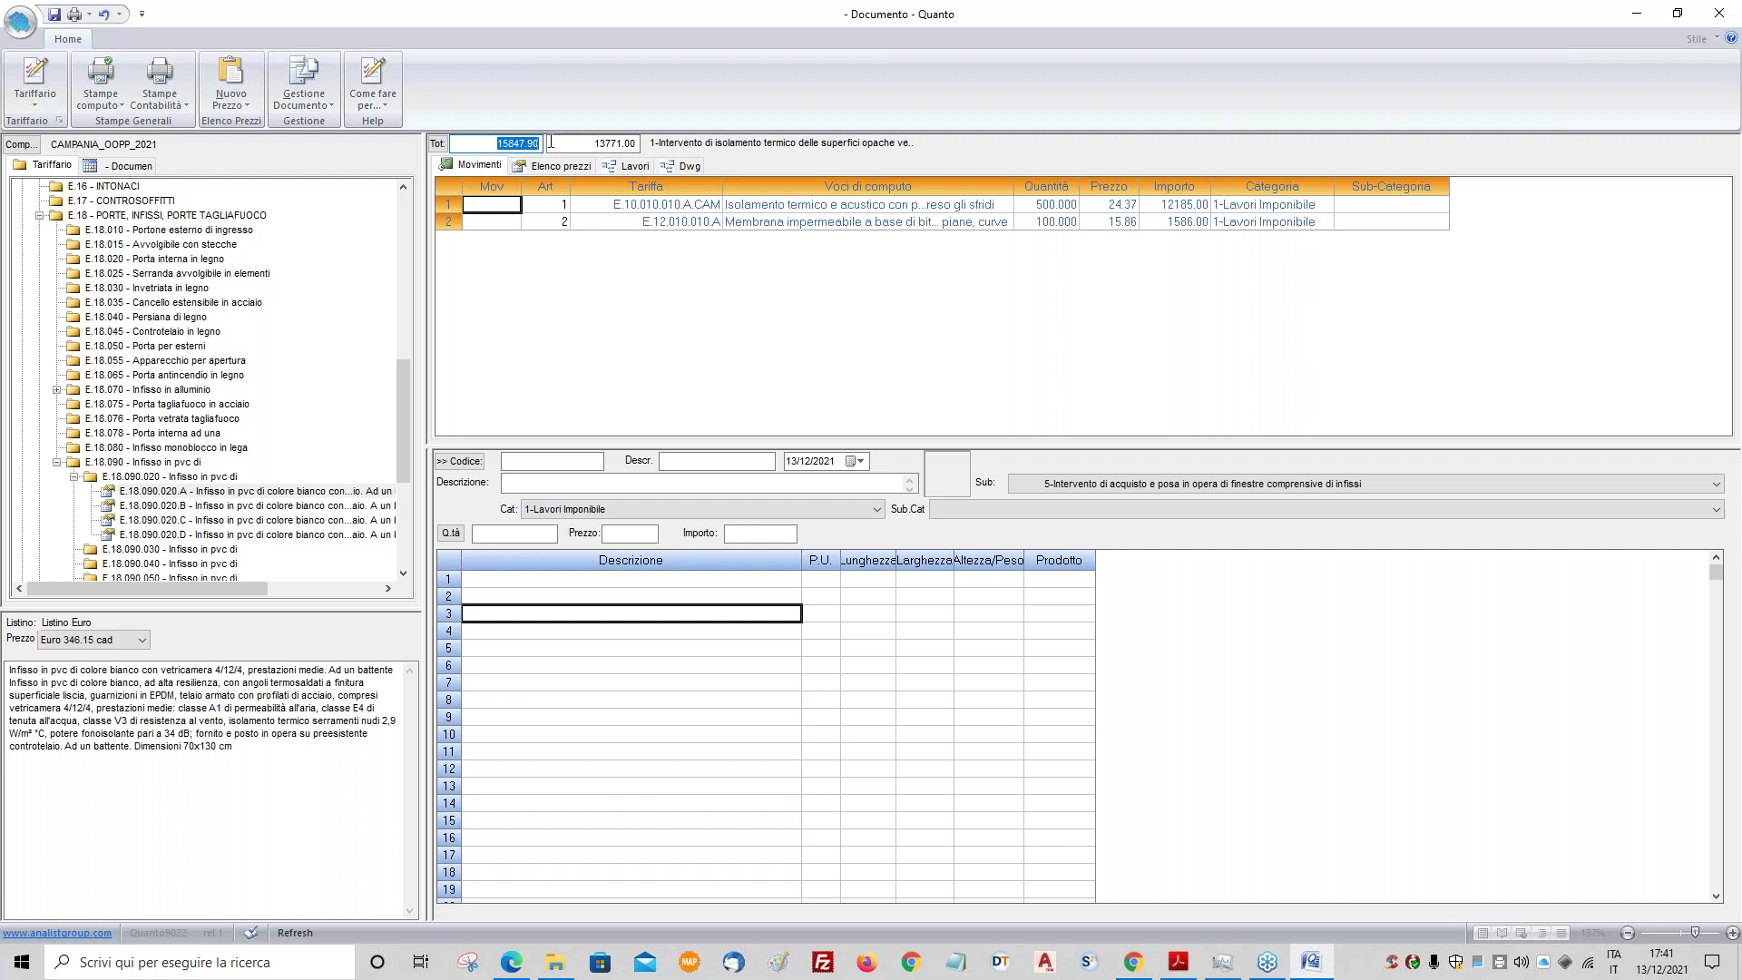
left_click(629, 165)
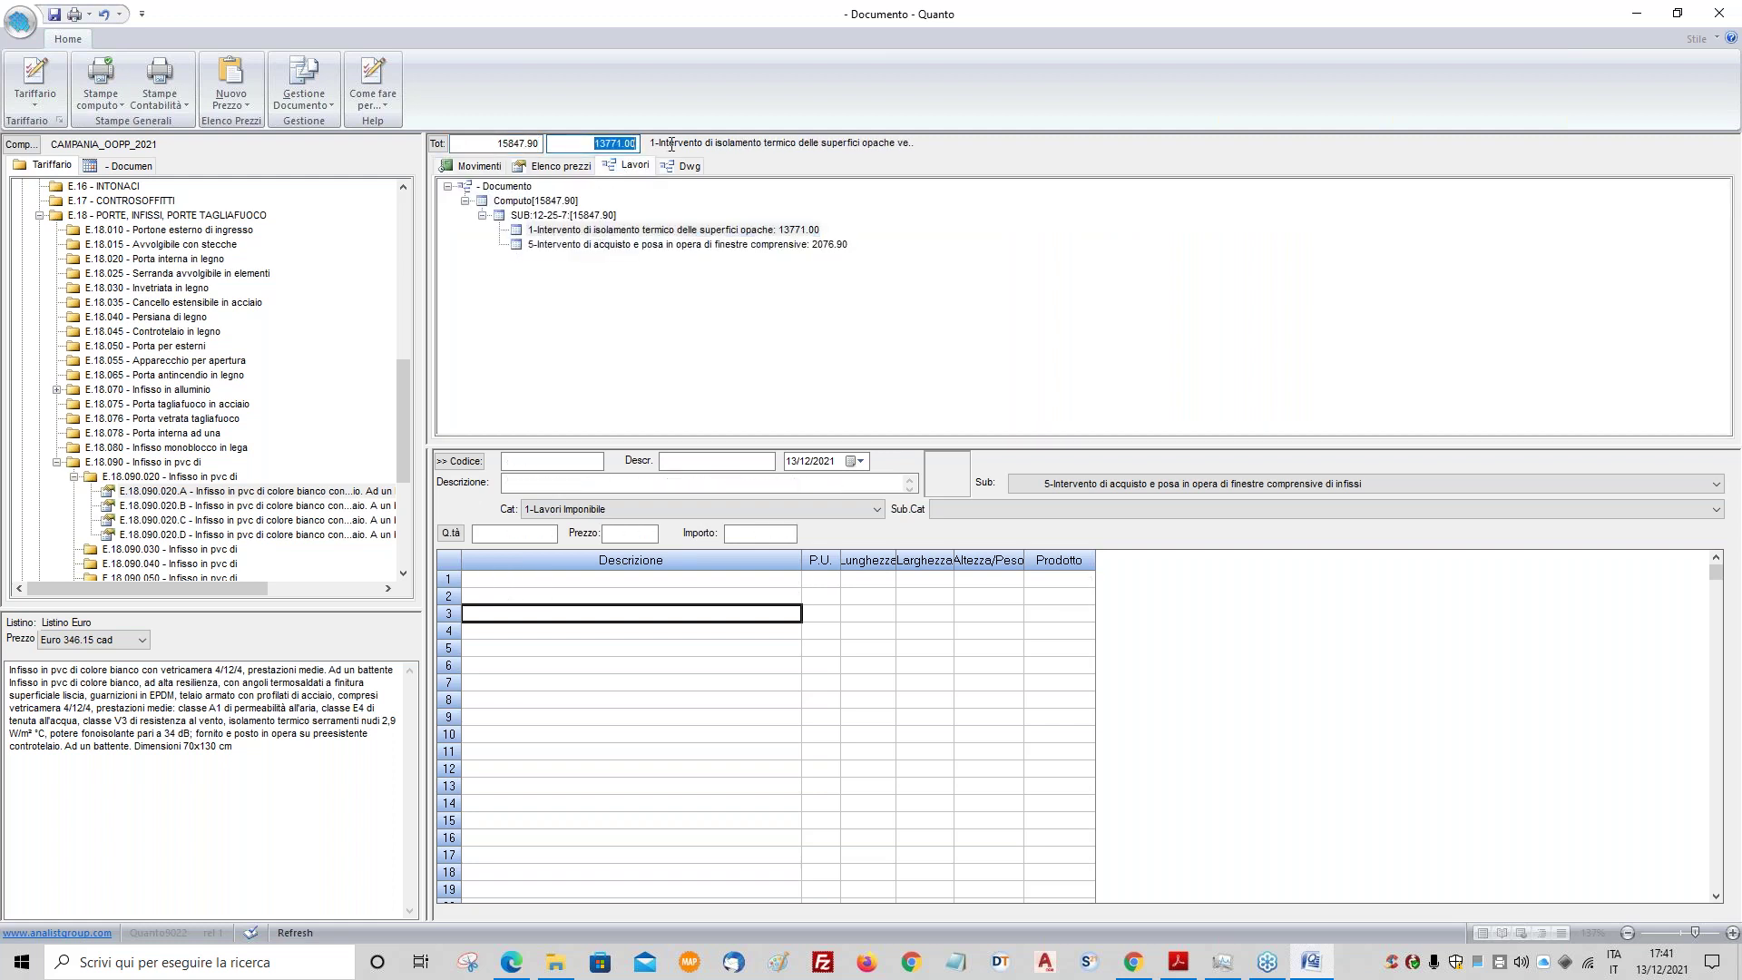
- Display the summary of totals by category for the document
left_click_drag(403, 405, 403, 237)
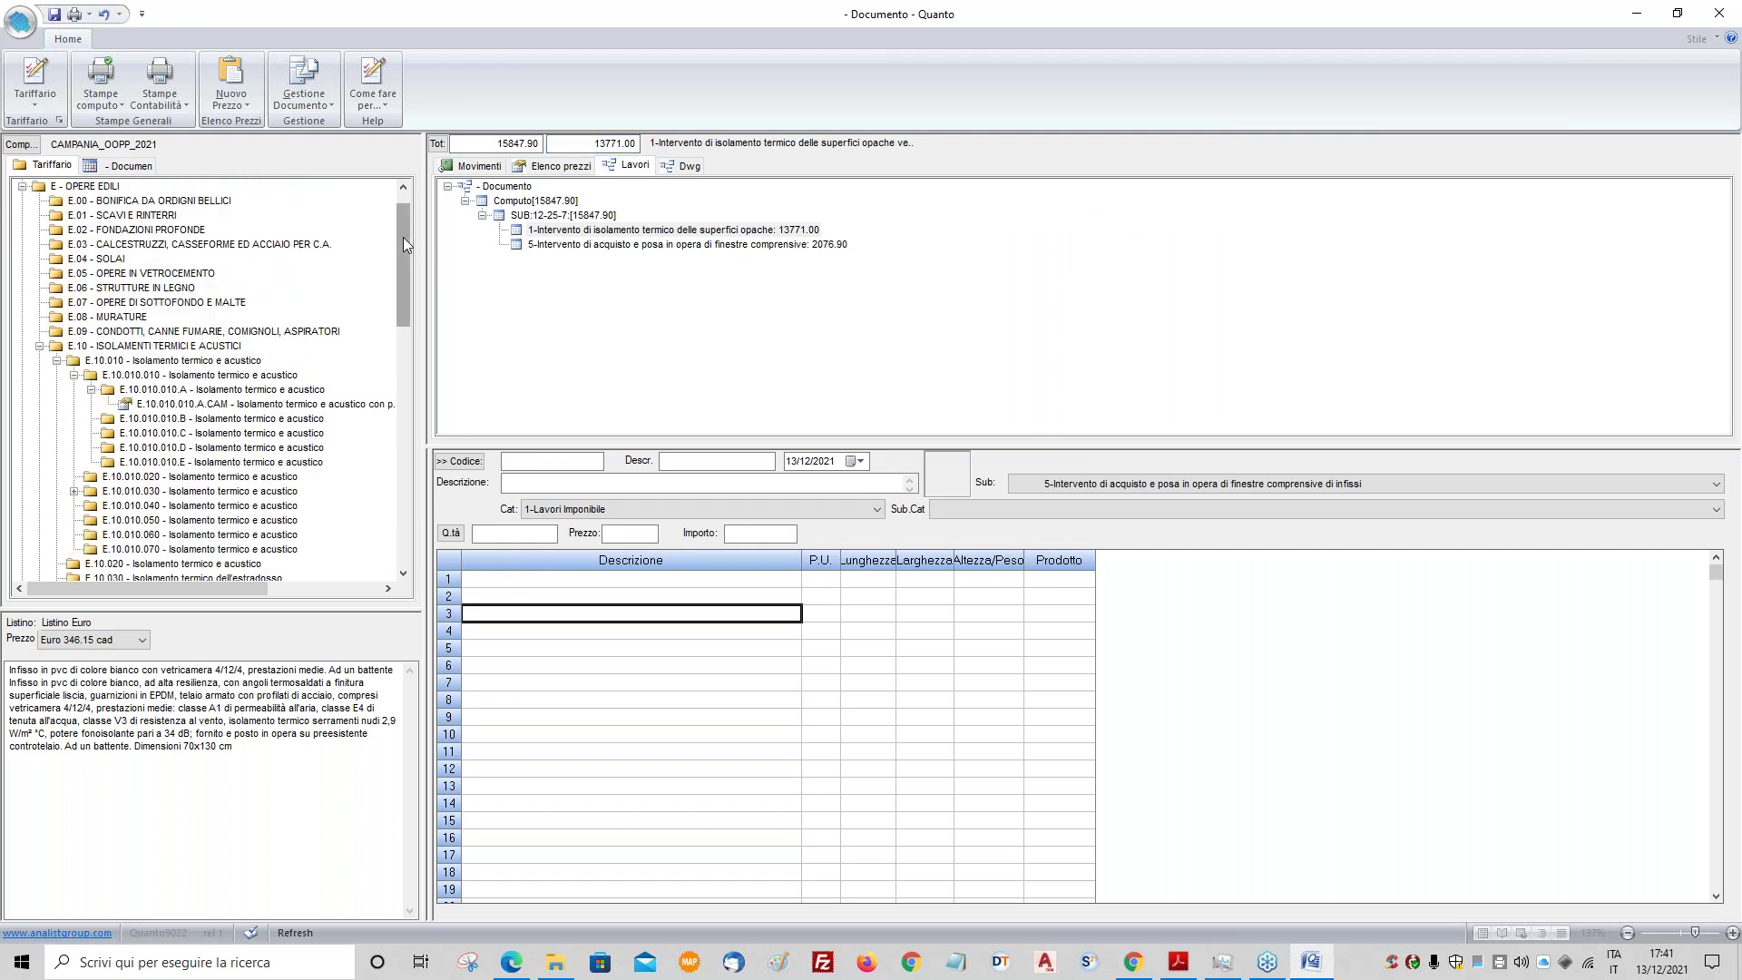
left_click(116, 165)
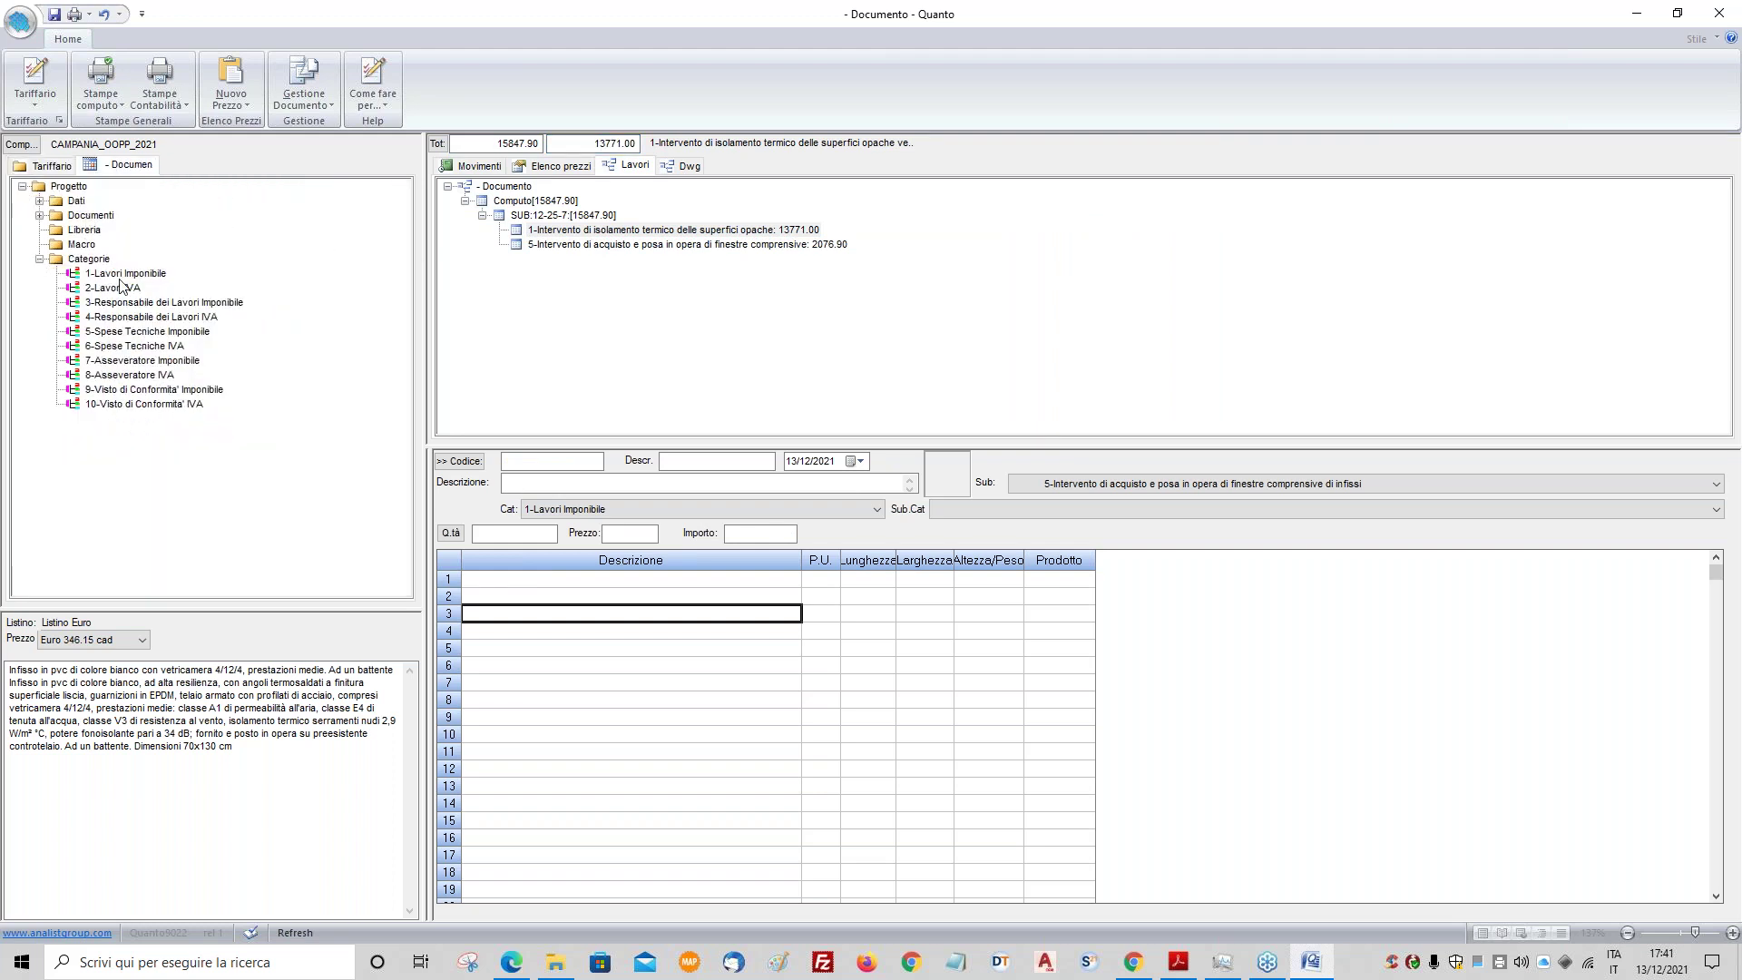
left_click(98, 262)
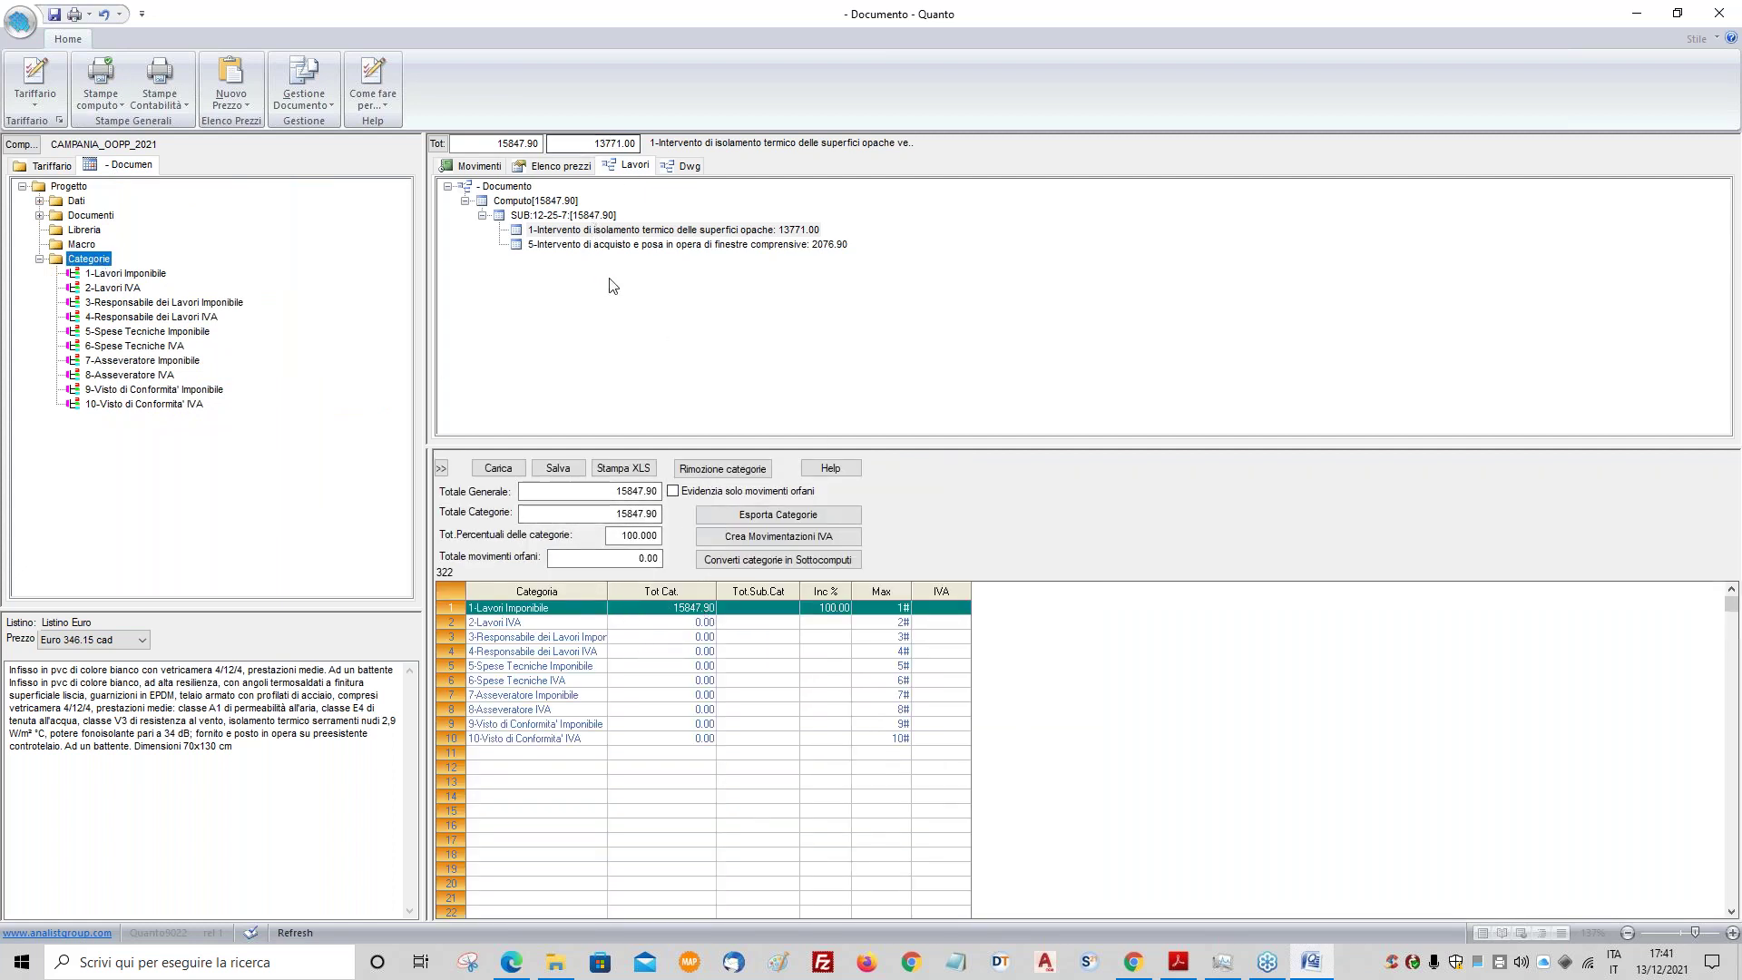
- Review interventions 1 and 5 and their parent SUB:12-25-7 alongside the category totals
left_click(699, 230)
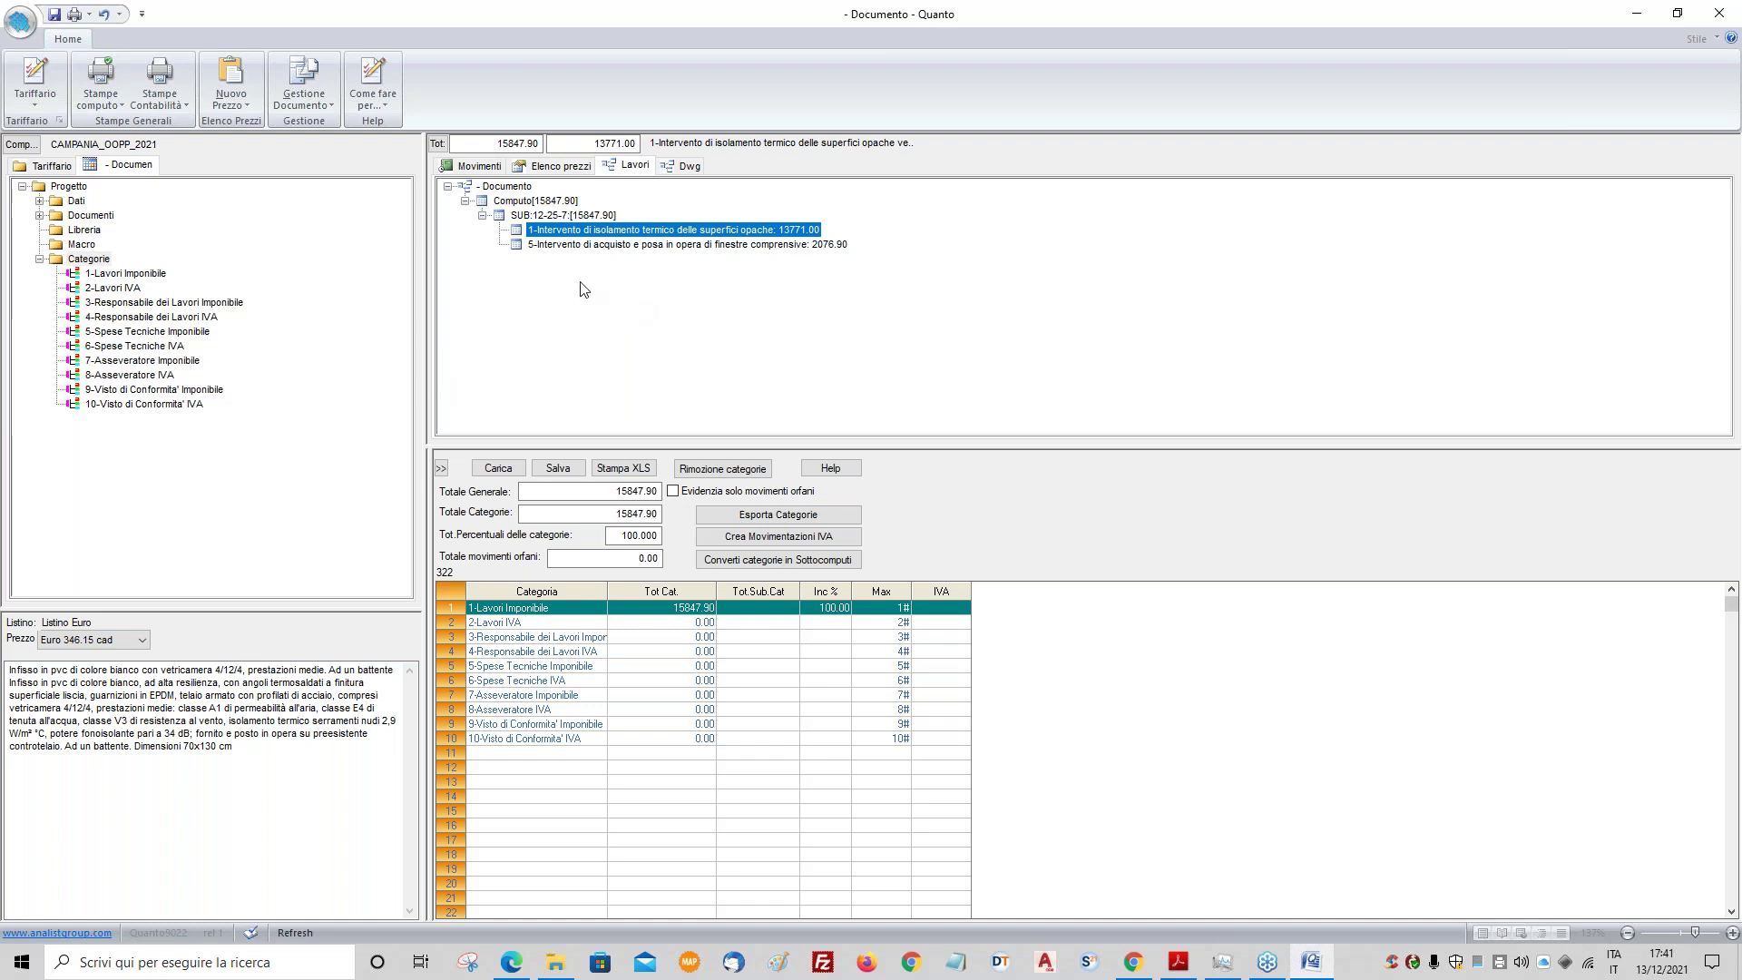
left_click(546, 245)
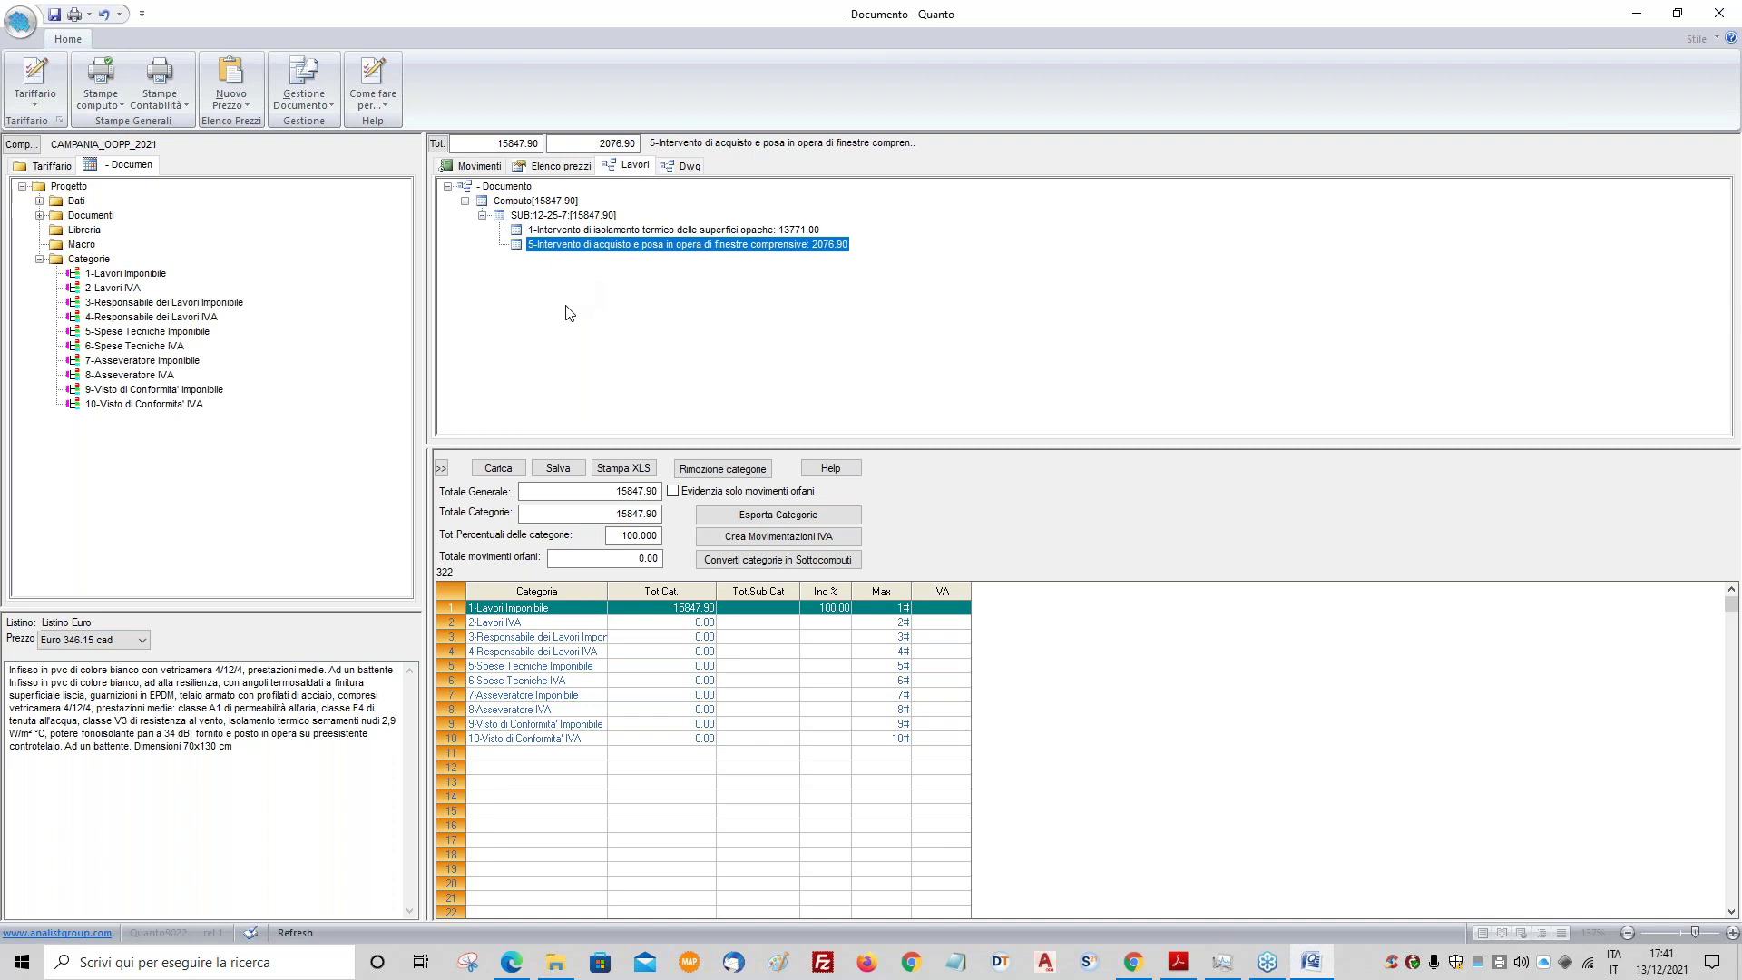
left_click(596, 230)
left_click(492, 164)
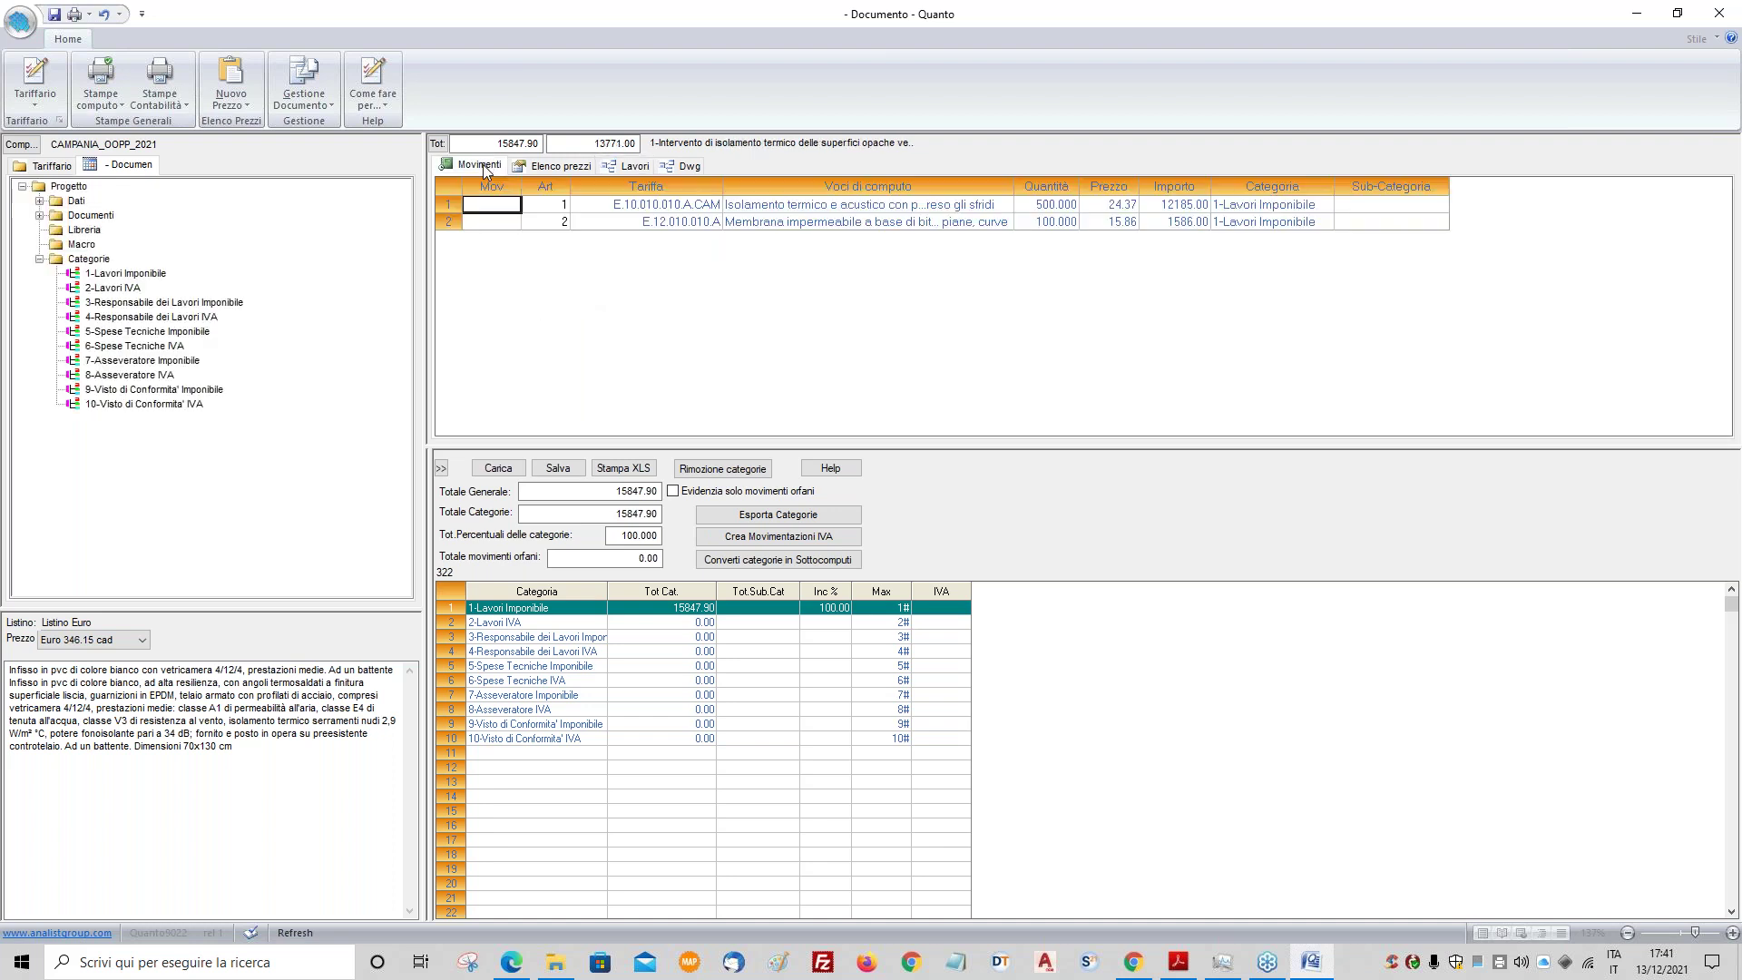
left_click(624, 171)
left_click(610, 244)
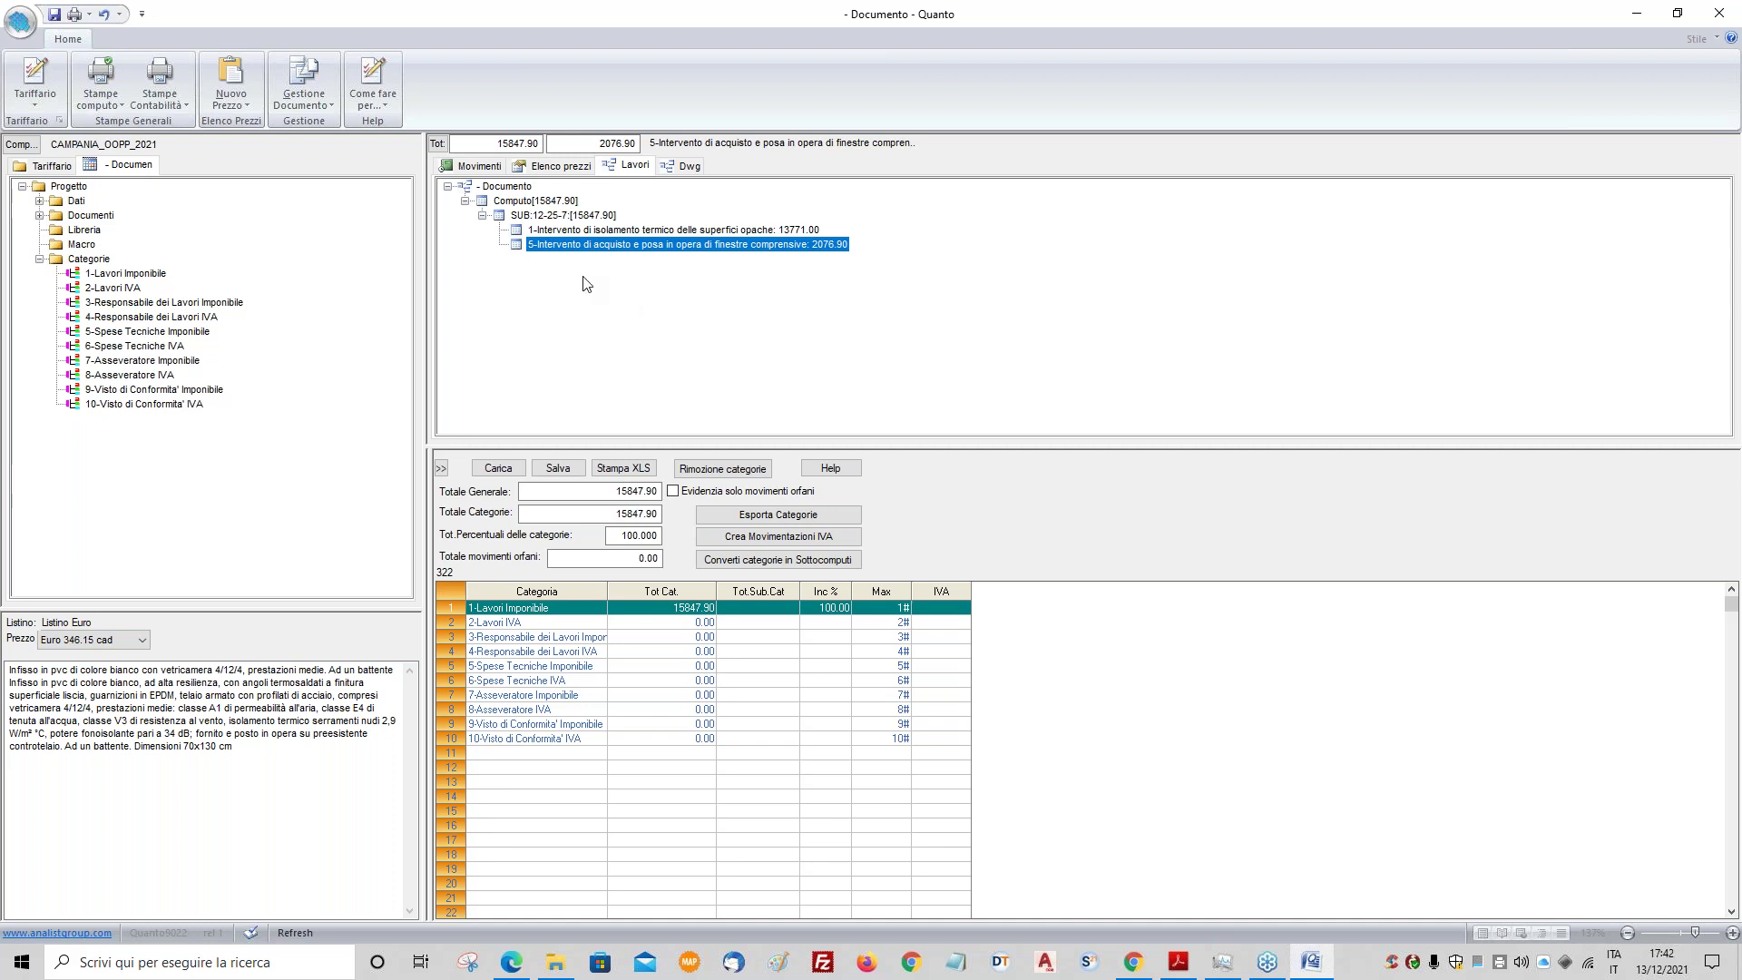
left_click(540, 217)
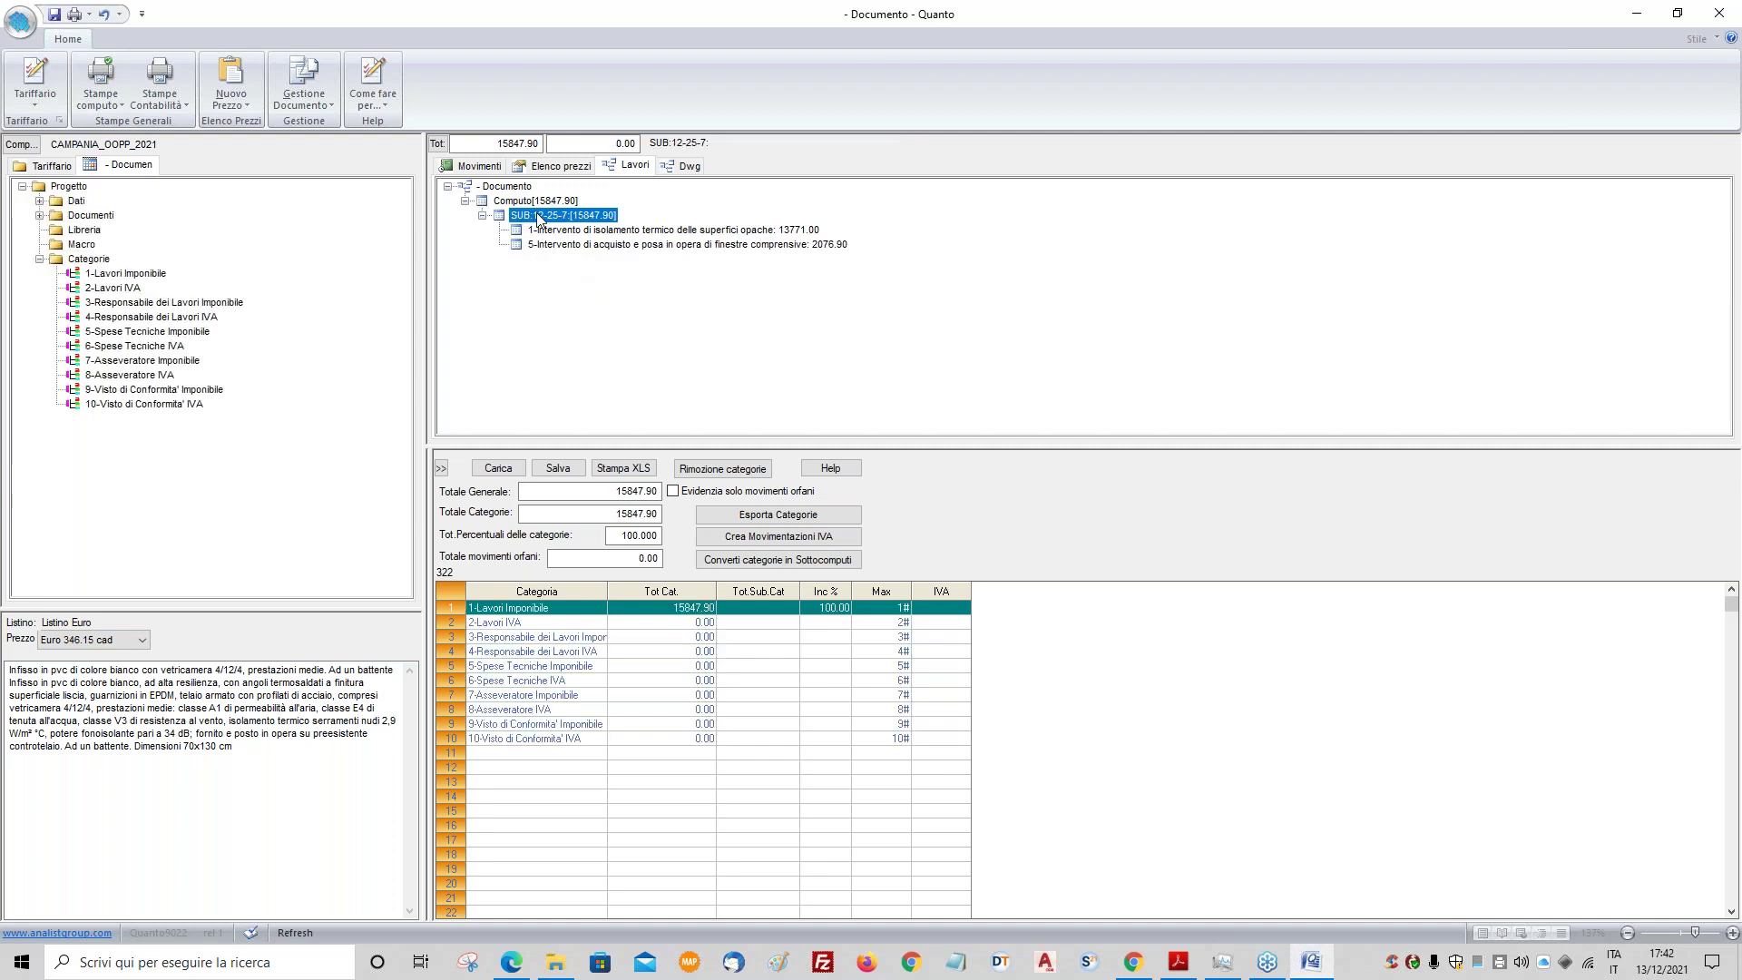
- Create a new work named PONTEGGI under the sub-computation SUB:12-25-7
right_click(533, 216)
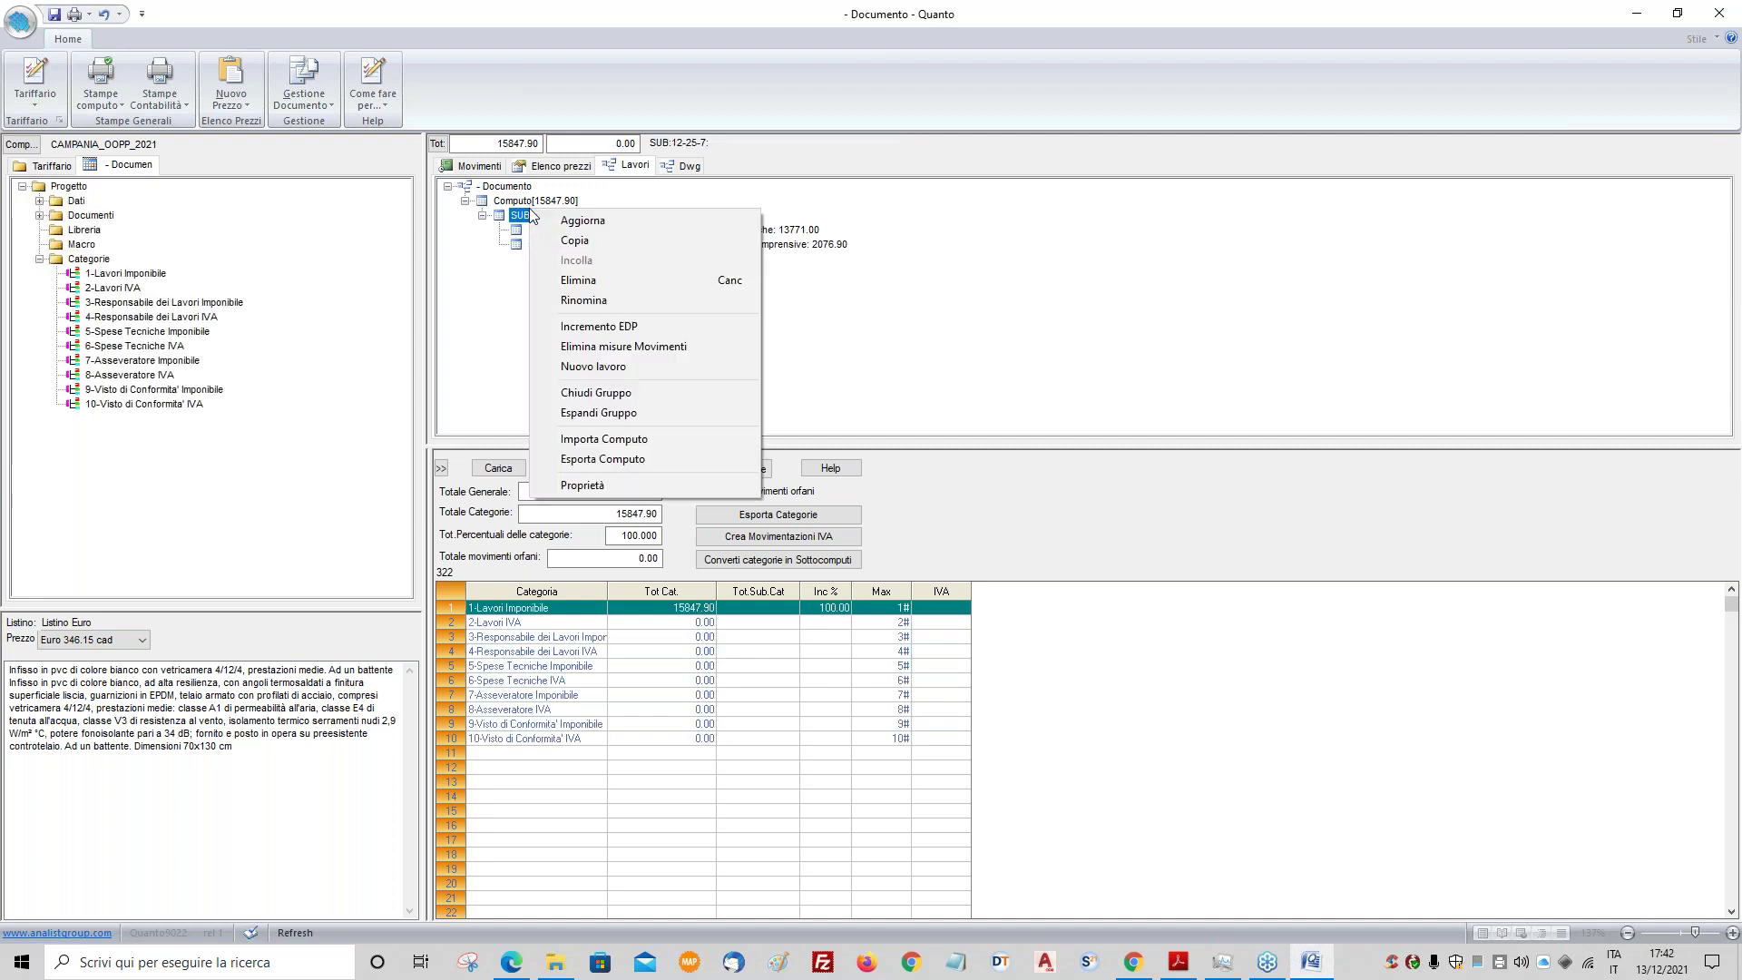
left_click(591, 367)
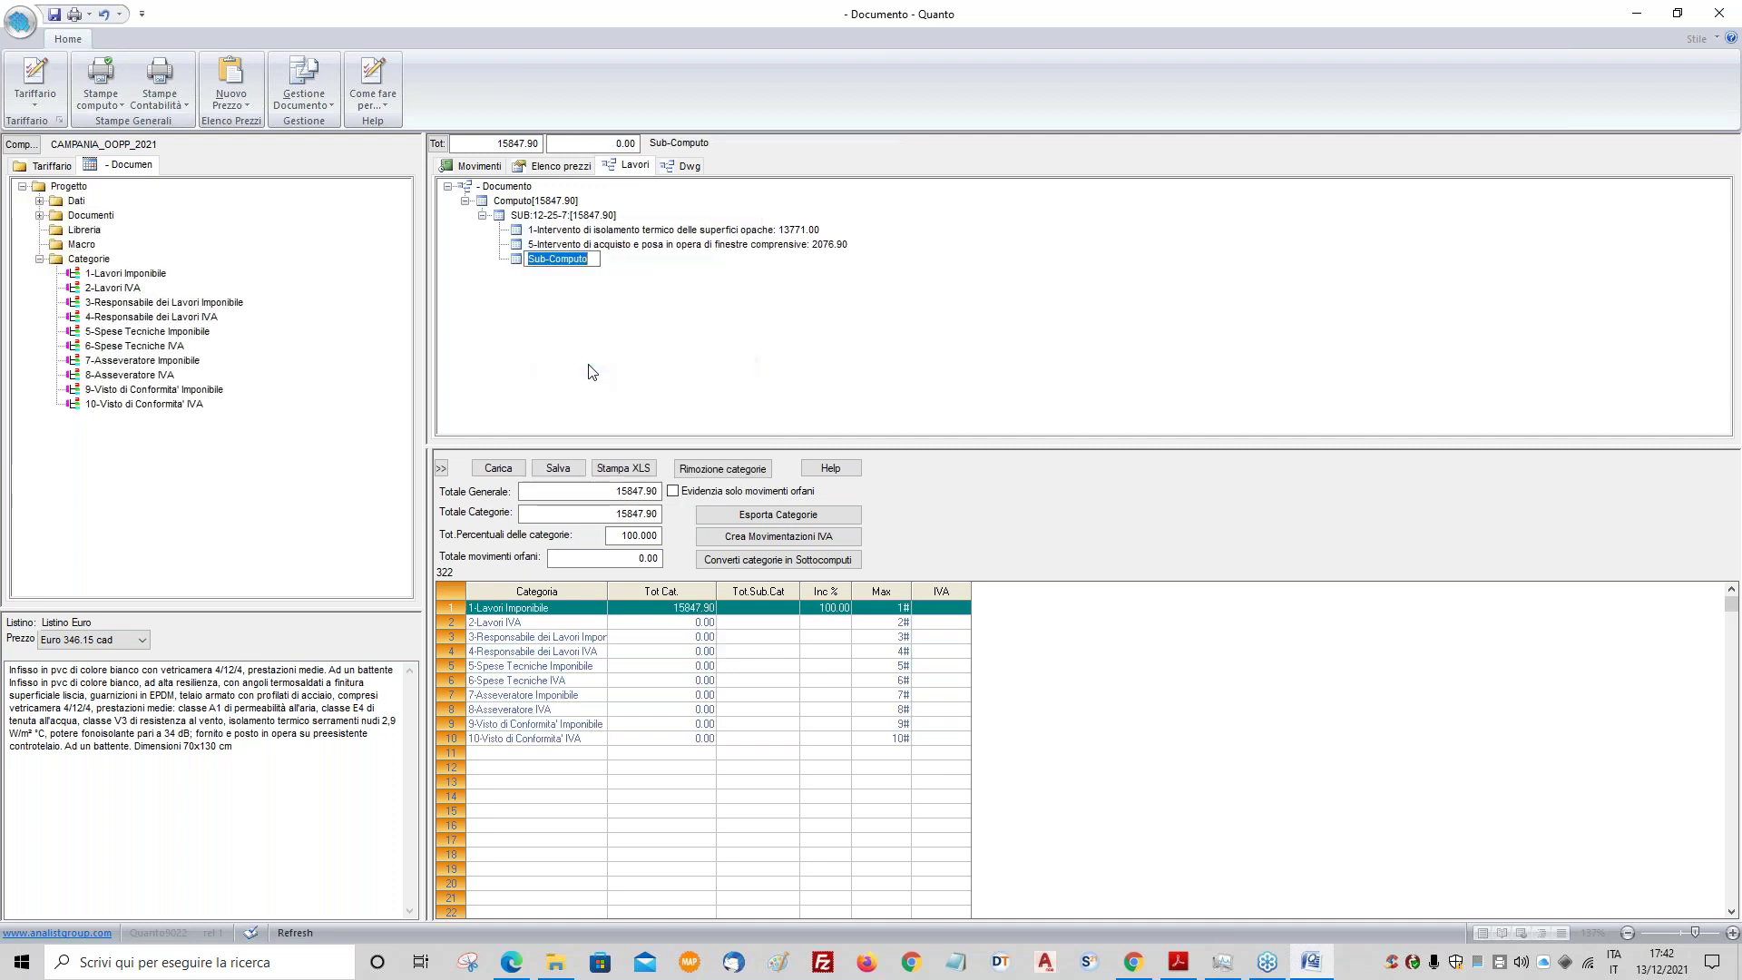
type("PONTEG")
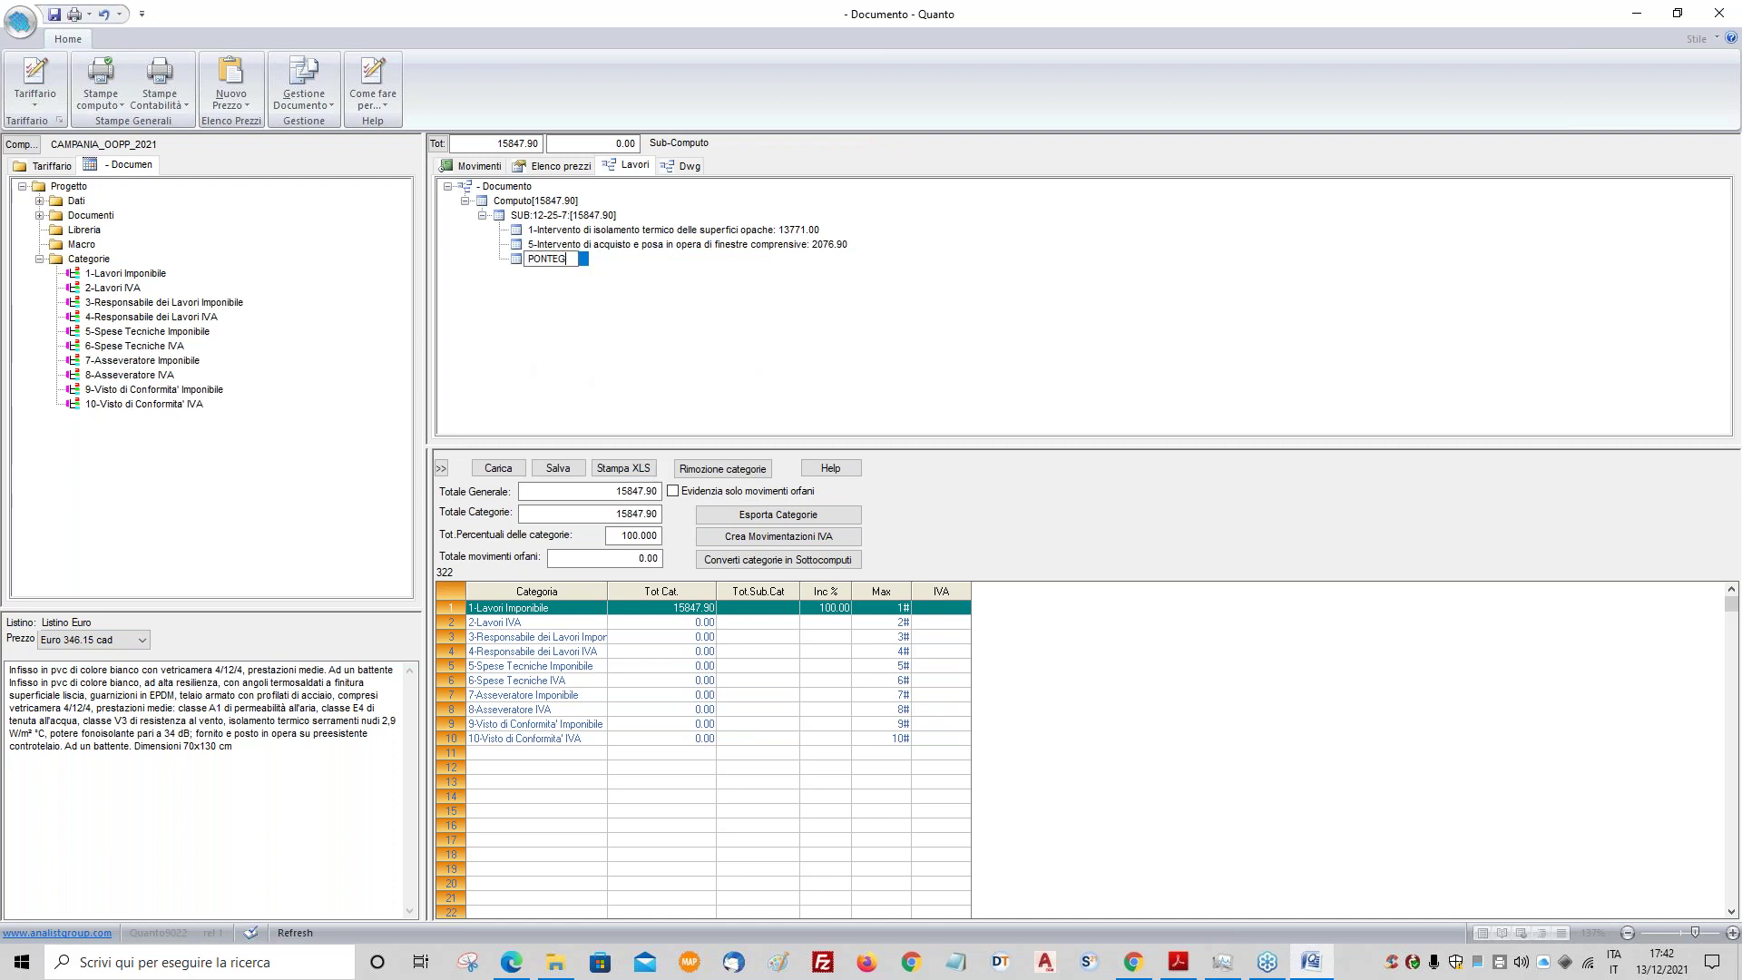
type("GI")
key("Return")
- Find tariff item P.03.010.065.B under P - OPERE PROVVISIONALI, P.03 scaffolding, and add it to the PONTEGGI work
left_click(43, 168)
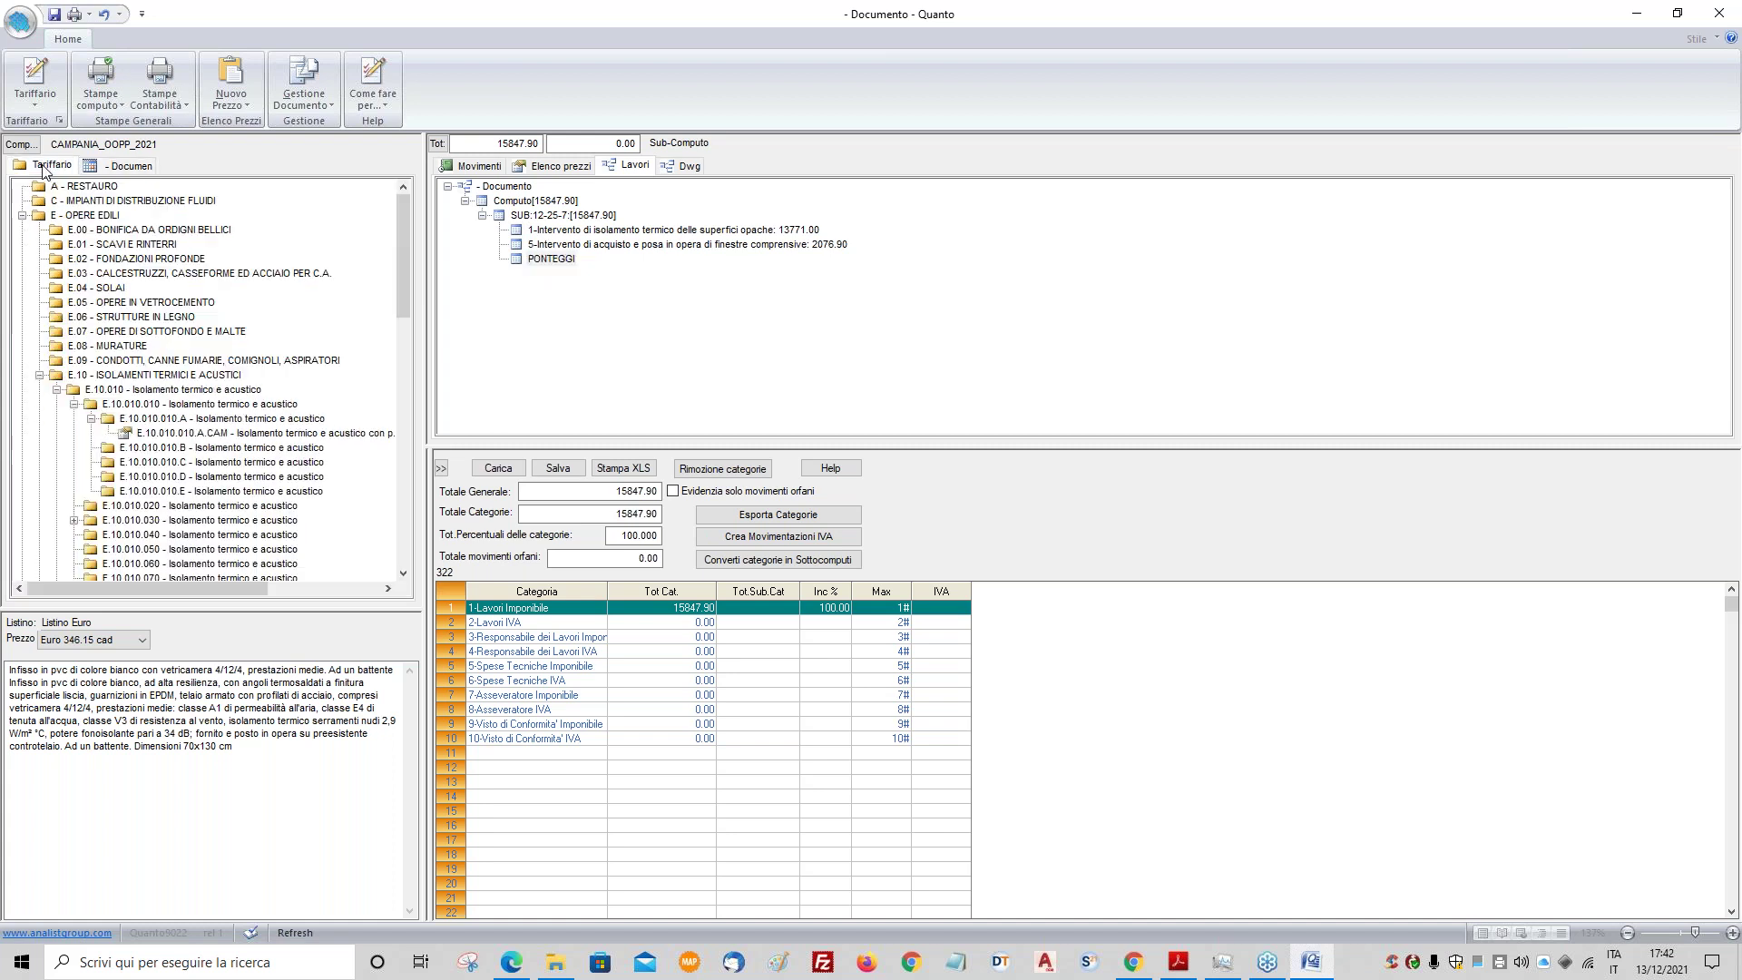
left_click(39, 376)
scroll(175, 528, "down", 7)
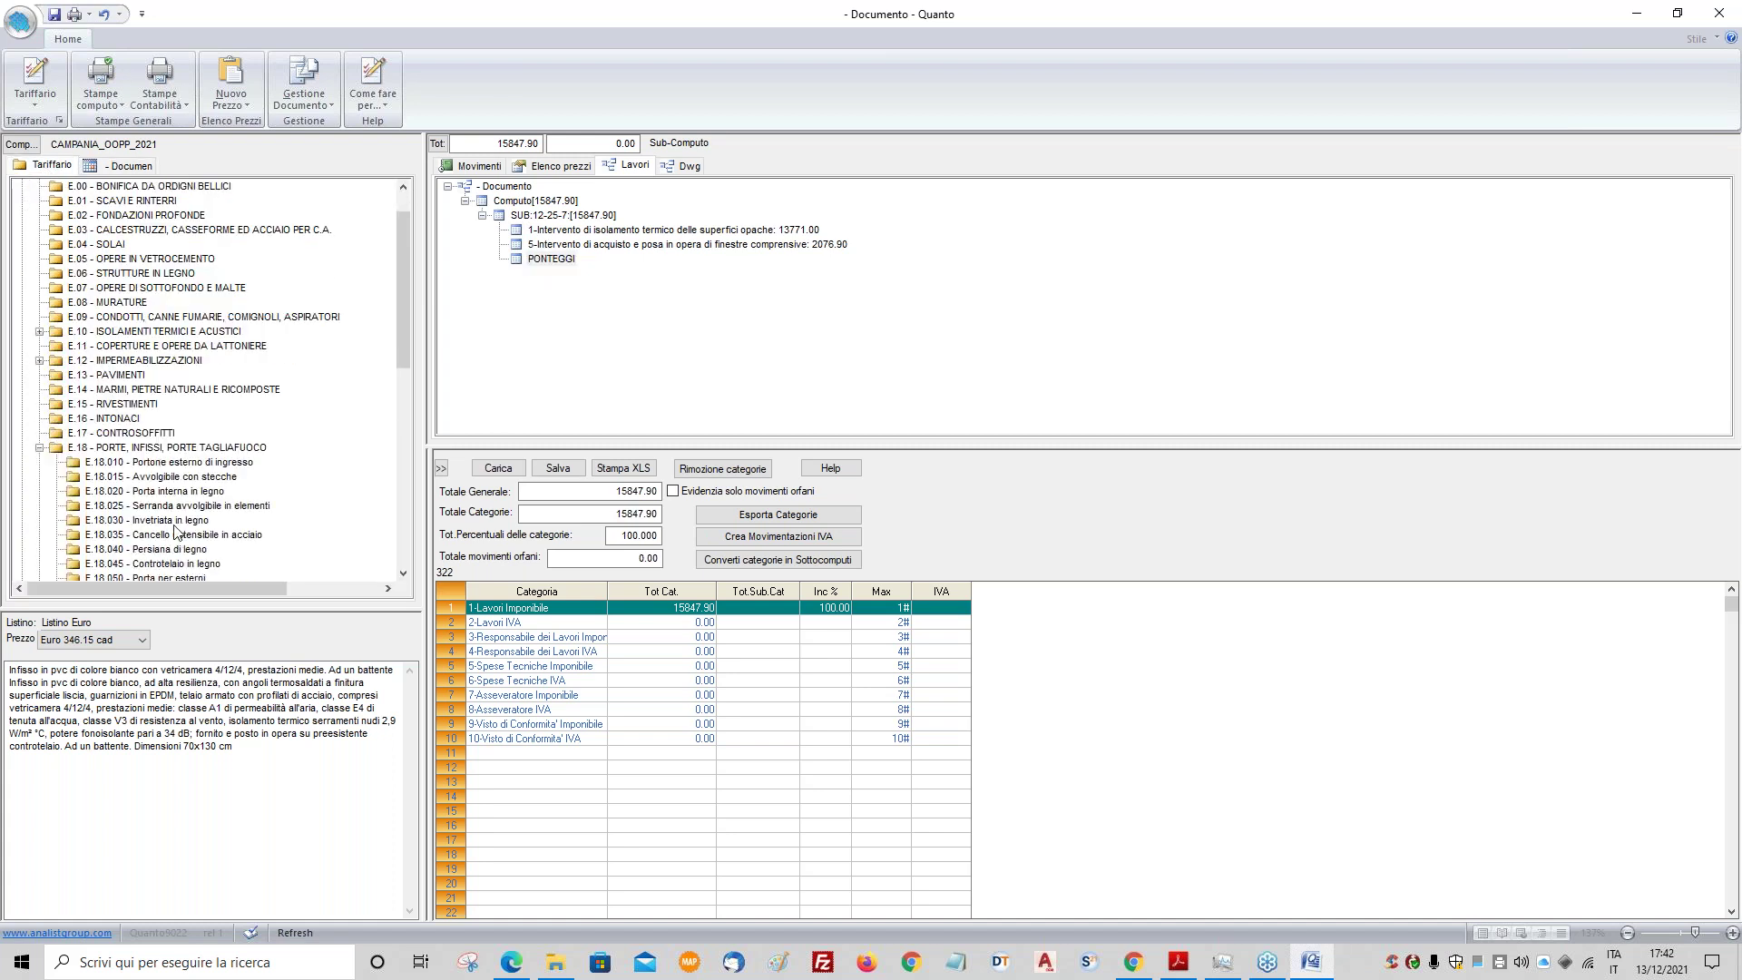
scroll(82, 408, "down", 5)
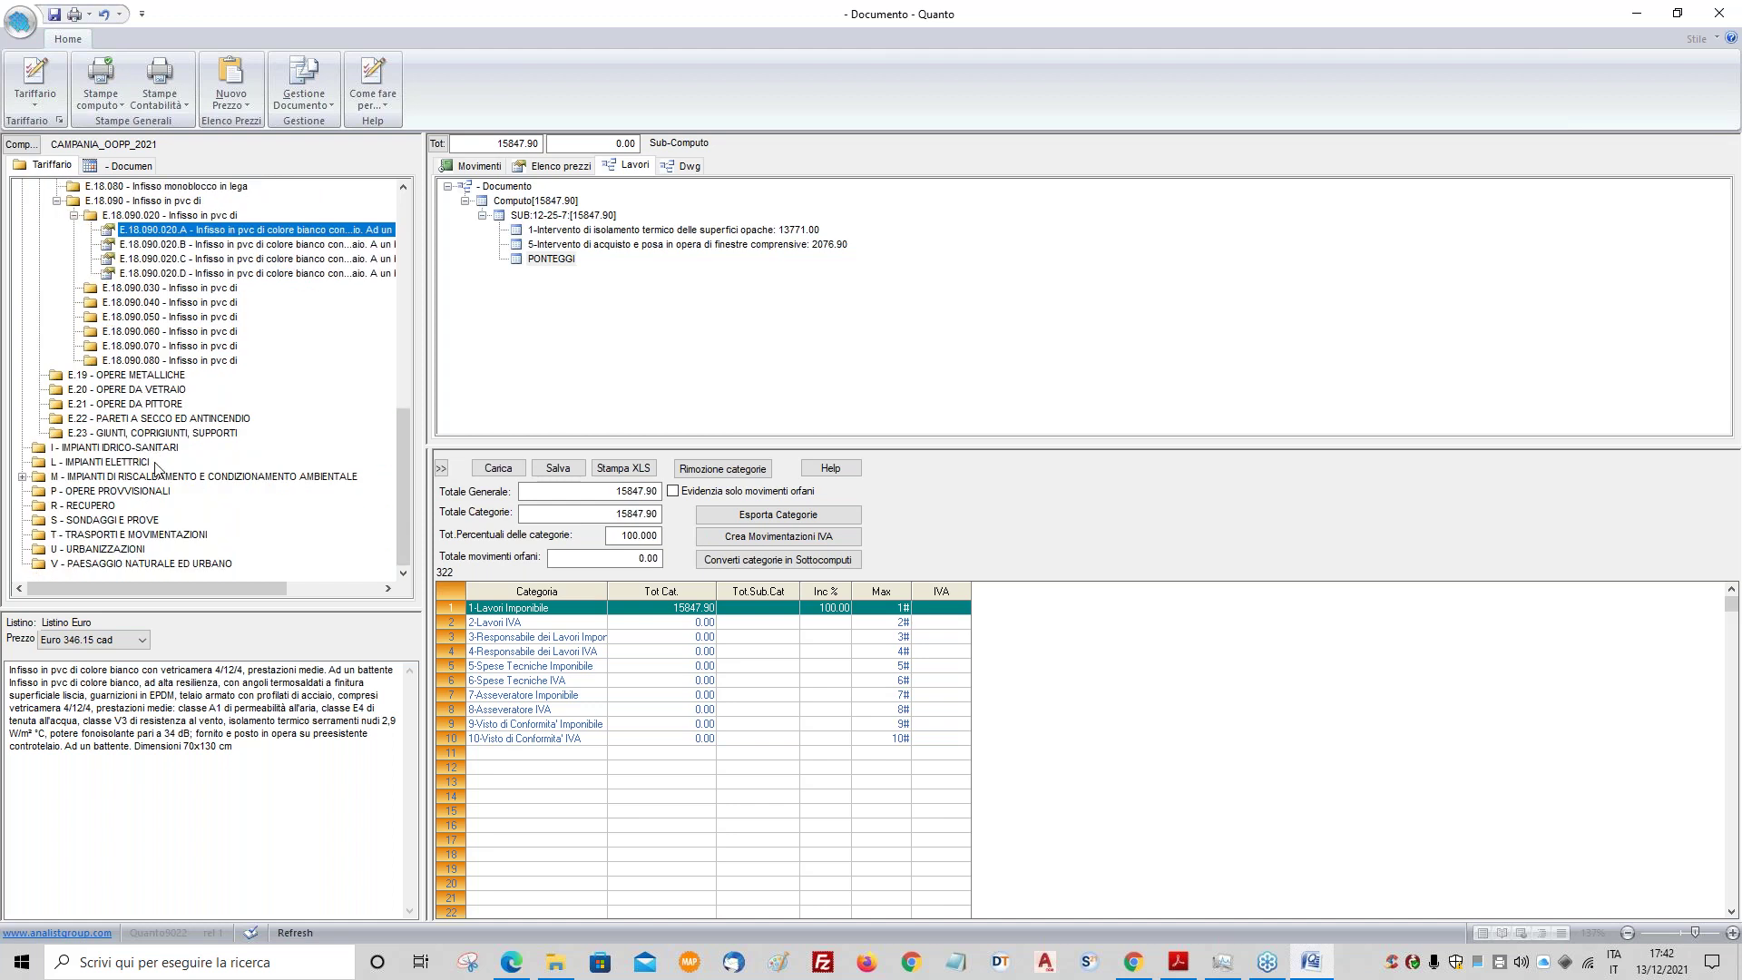
left_click(91, 491)
left_click(22, 491)
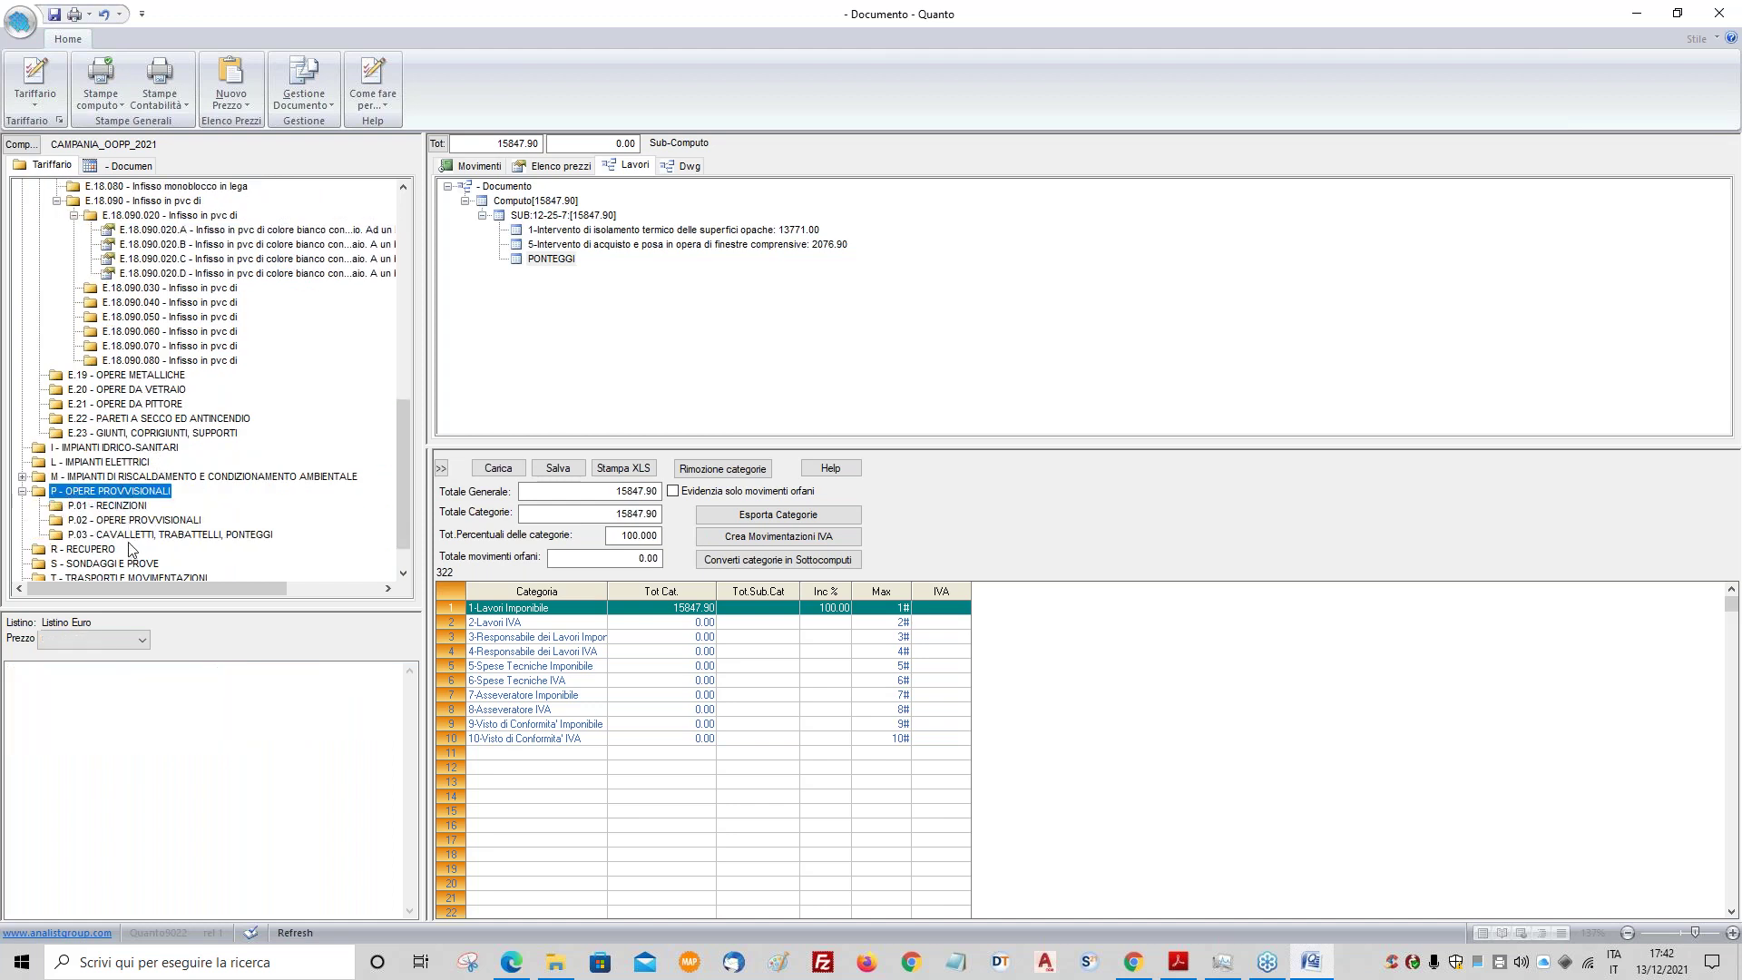
double_click(136, 535)
double_click(134, 549)
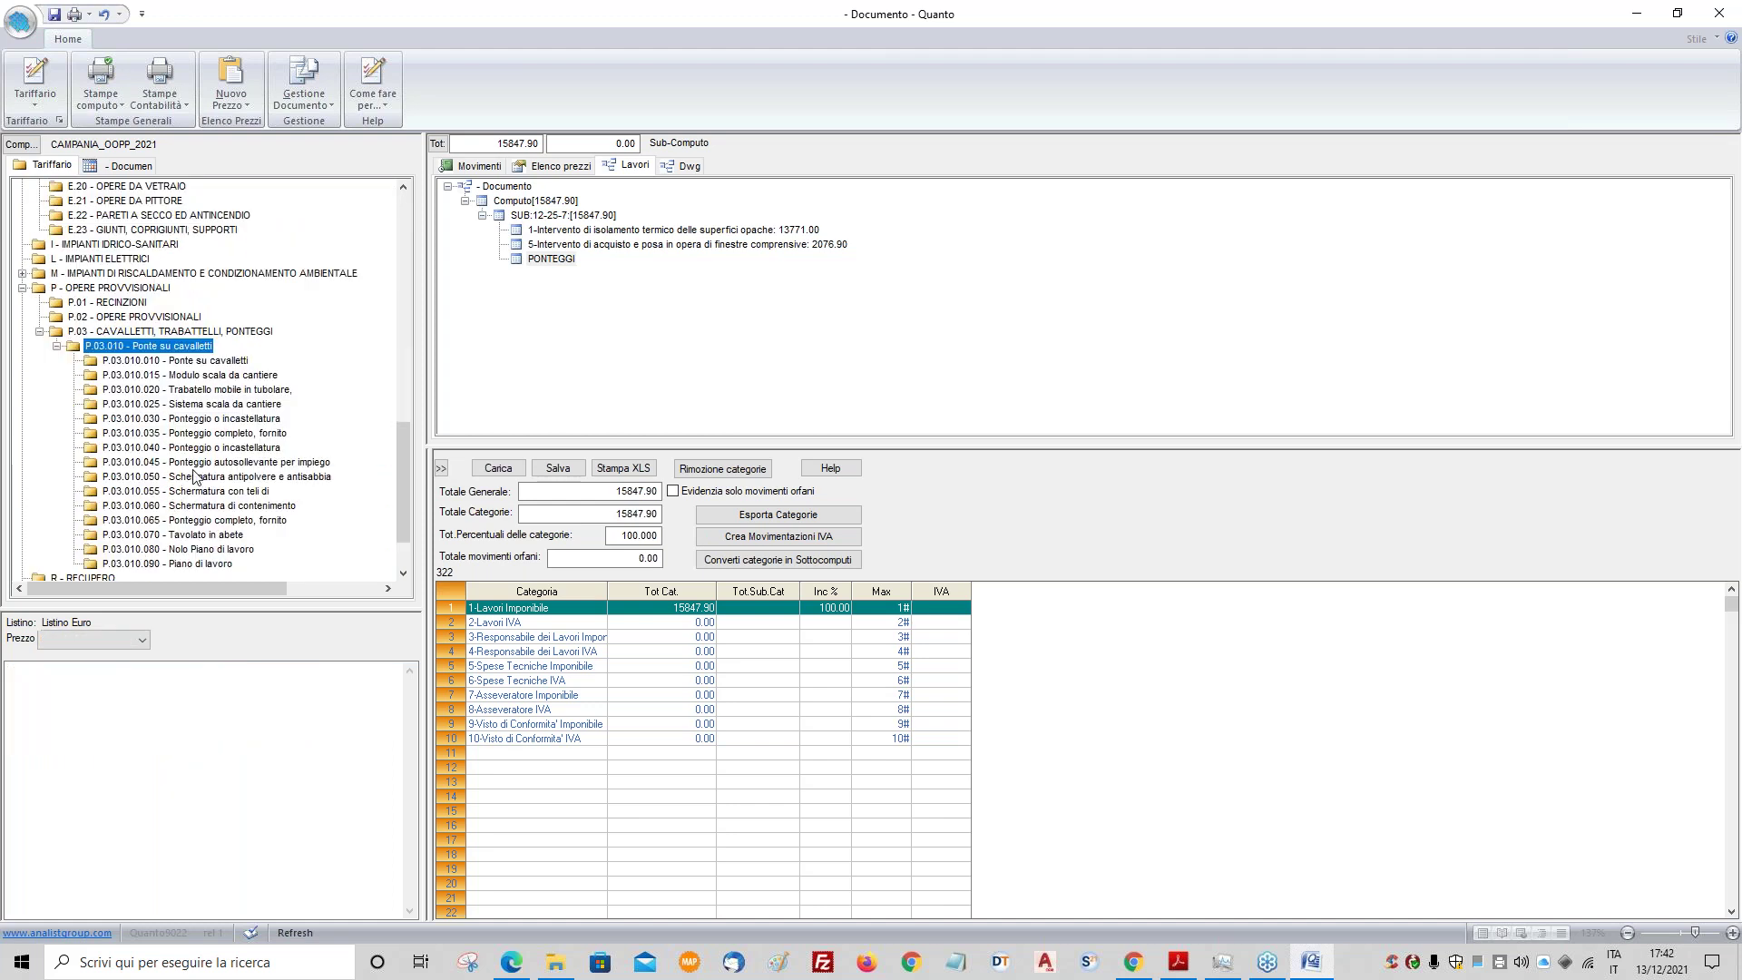
double_click(231, 448)
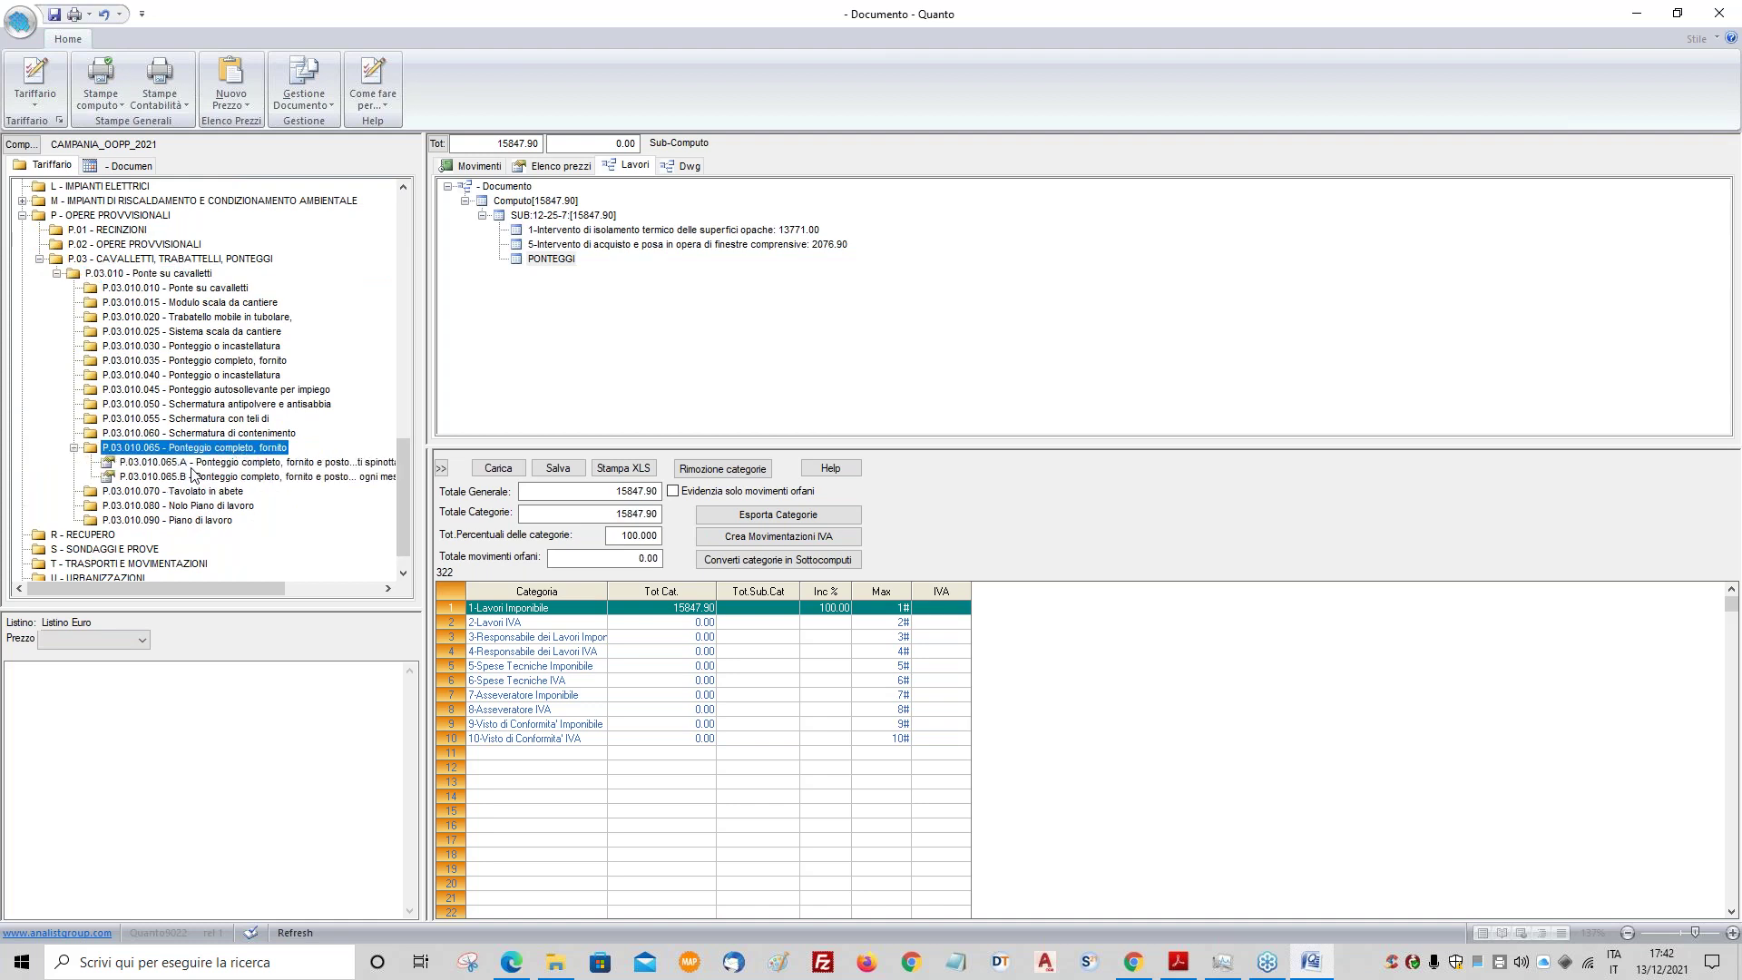
left_click(177, 479)
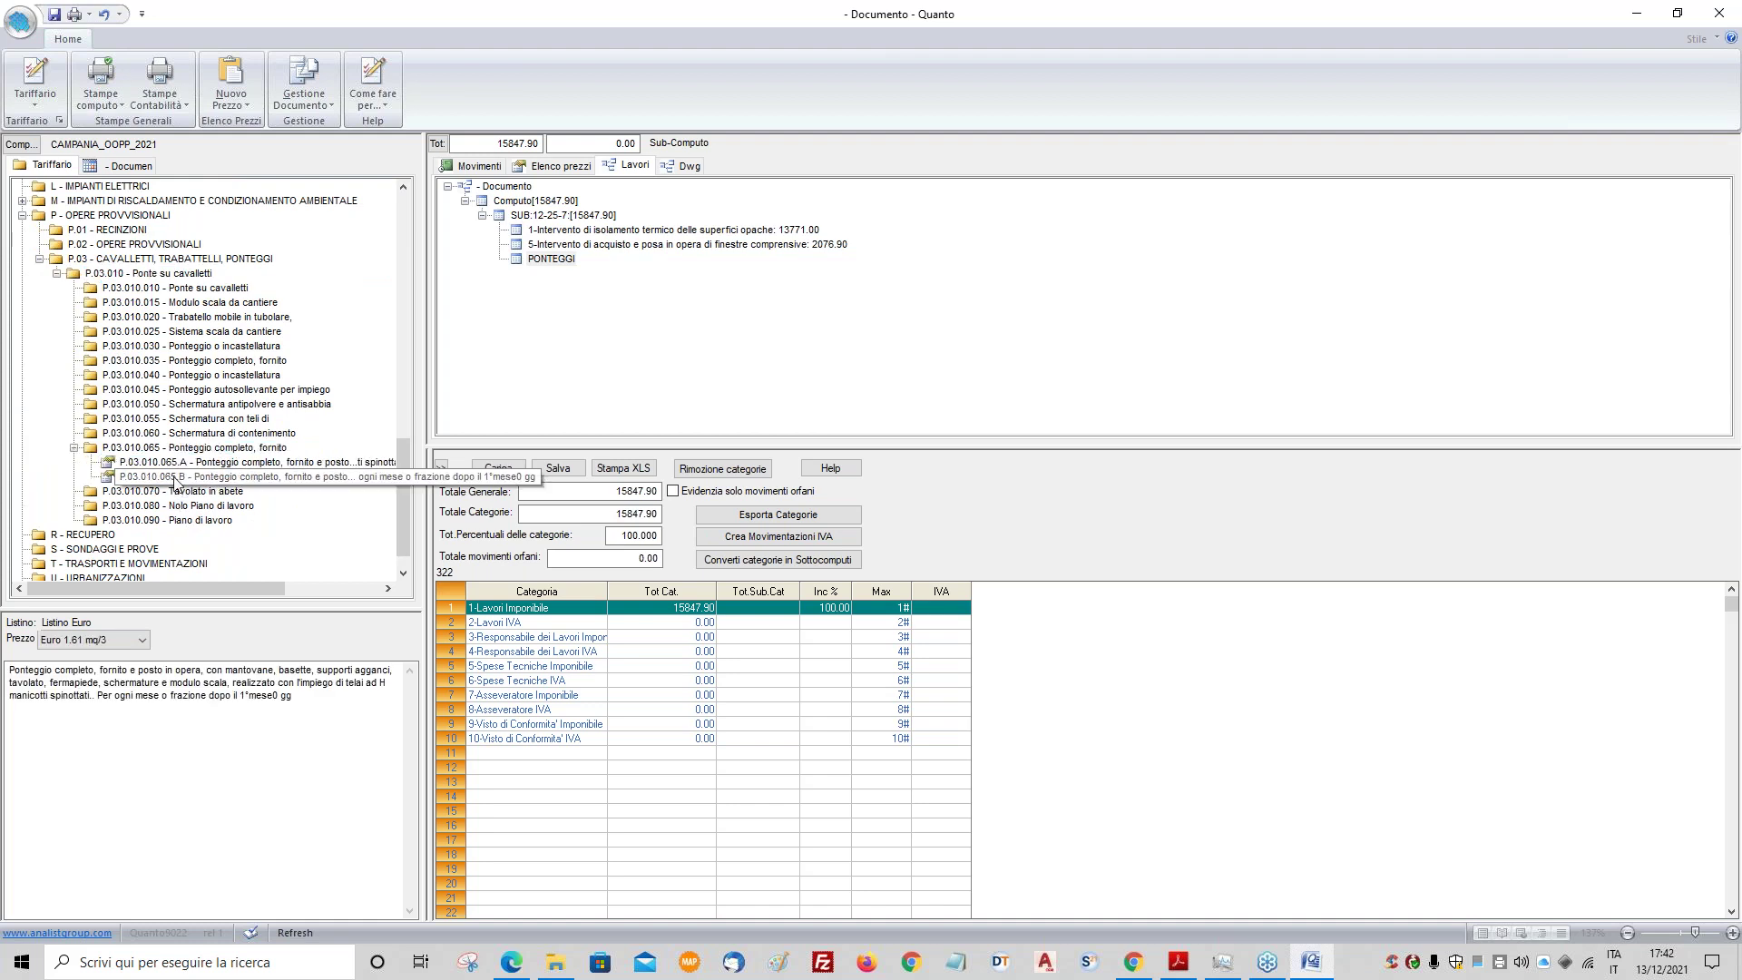
left_click_drag(175, 481, 538, 270)
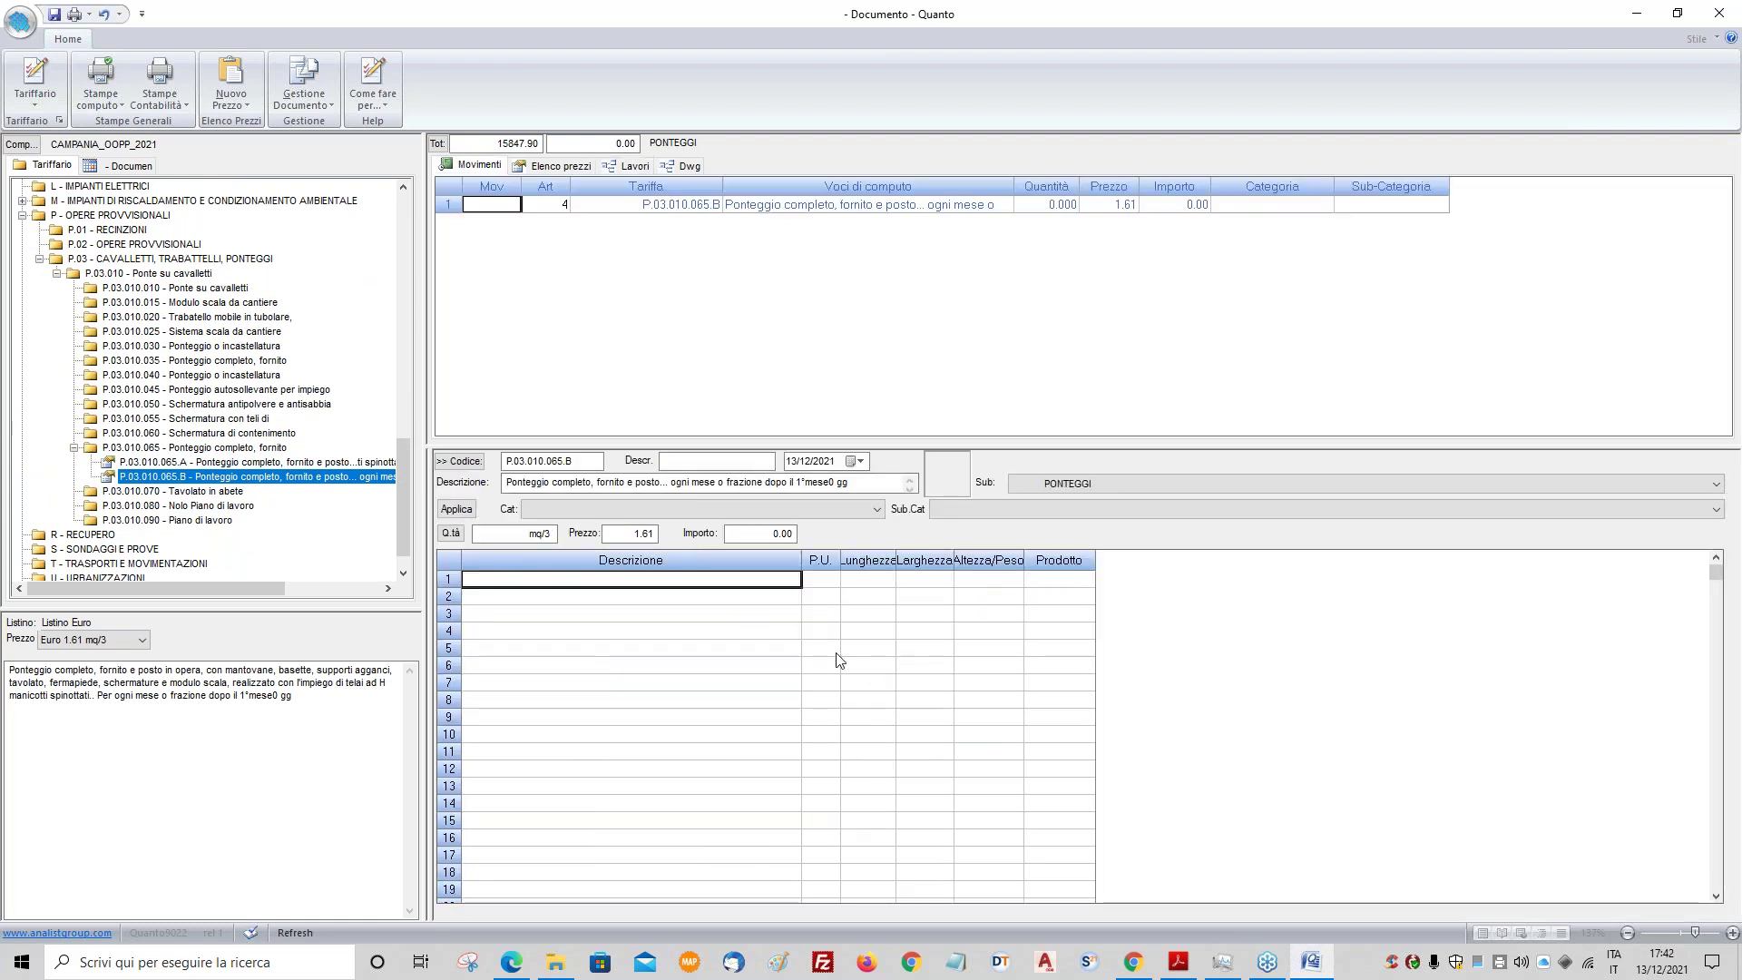
- Describe the scaffolding item's first measurement row as PONTEGGIO PER COMPLESSIVI MQ
left_click(631, 633)
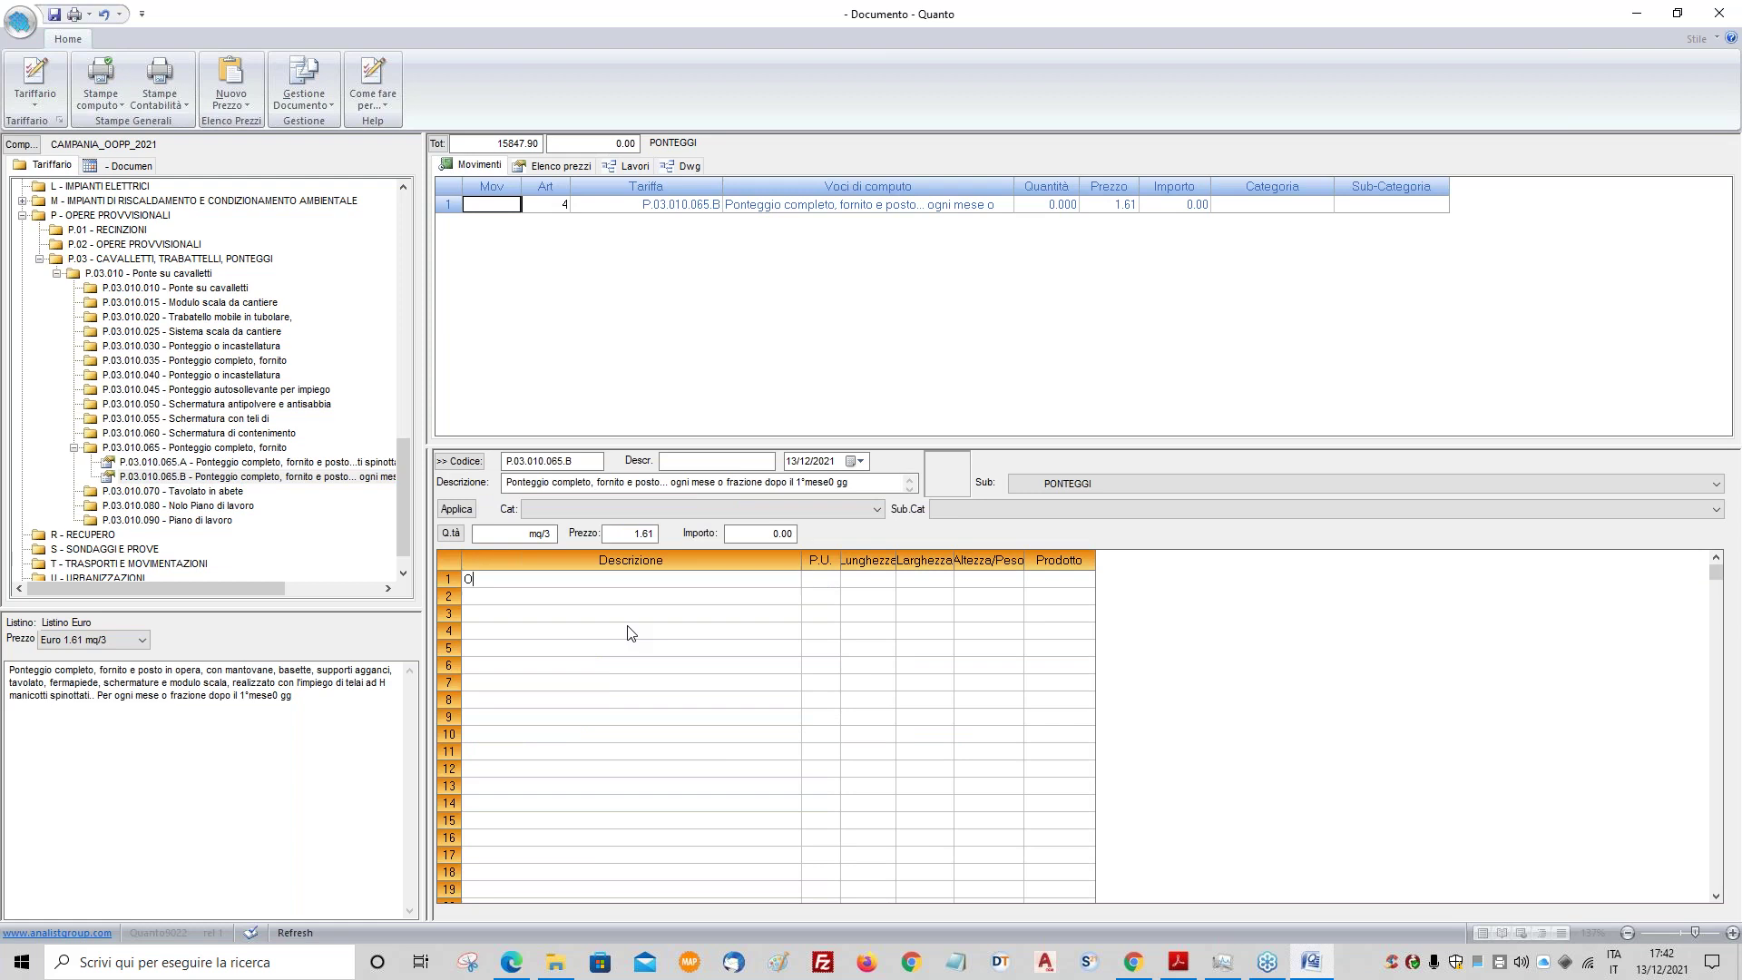
type("PONTEGGIO")
left_click(758, 585)
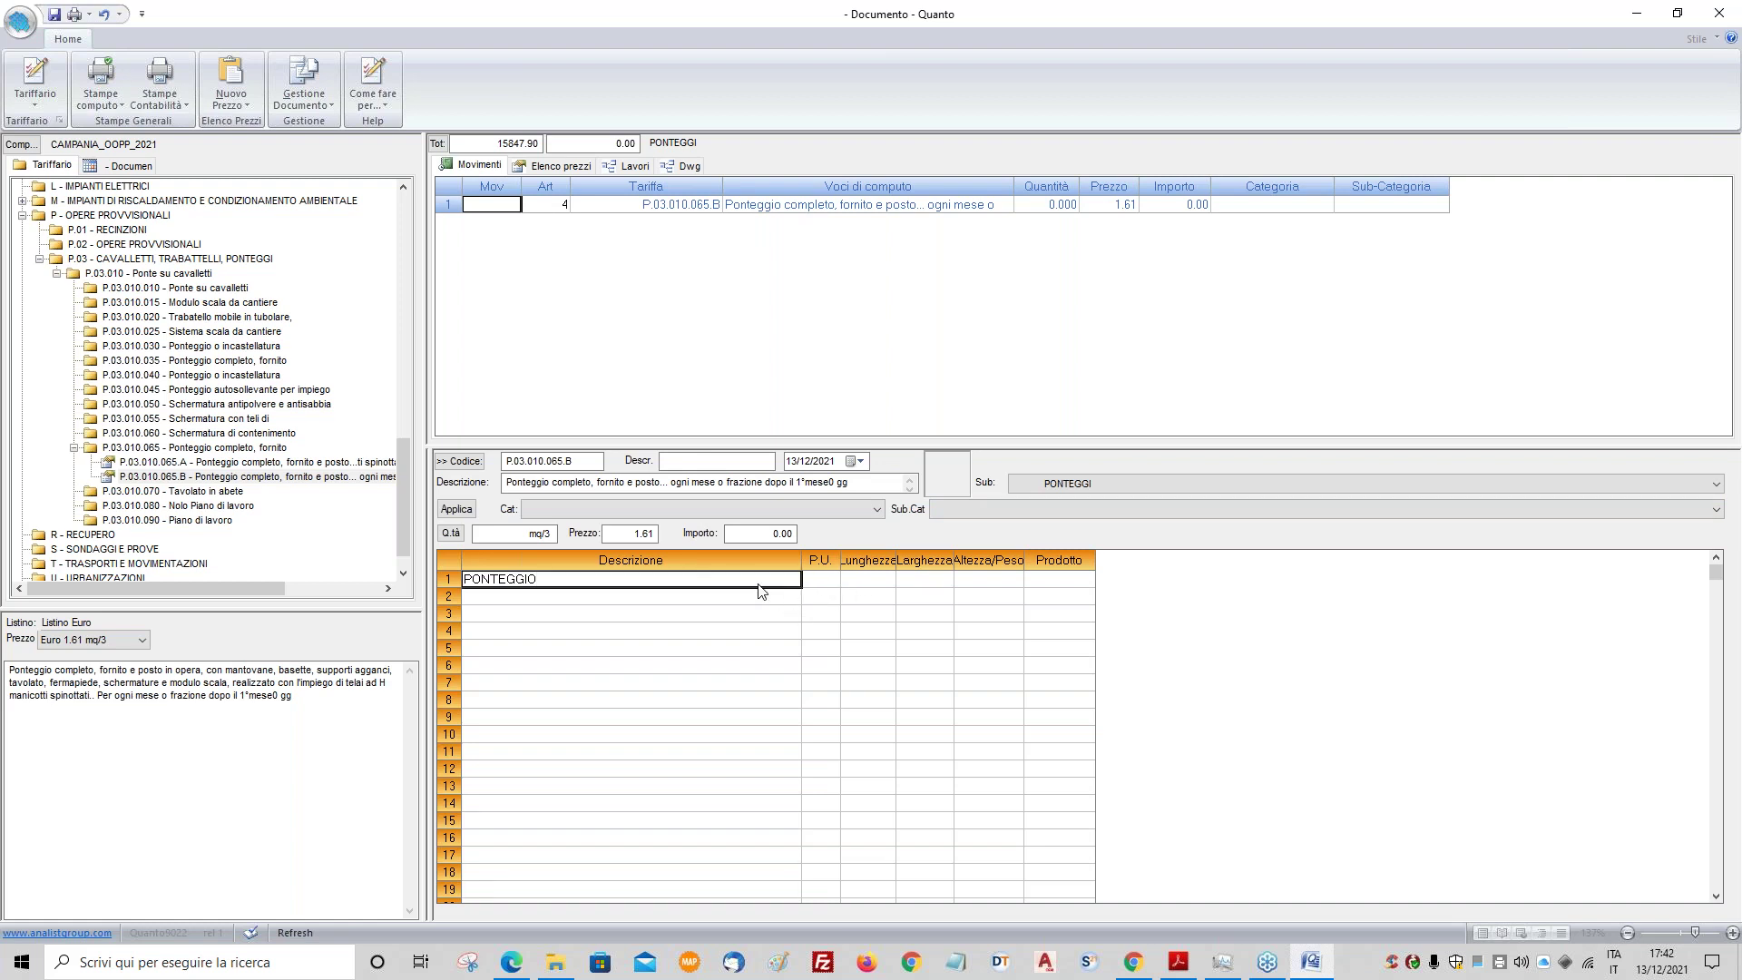
left_click(770, 584)
left_click(769, 584)
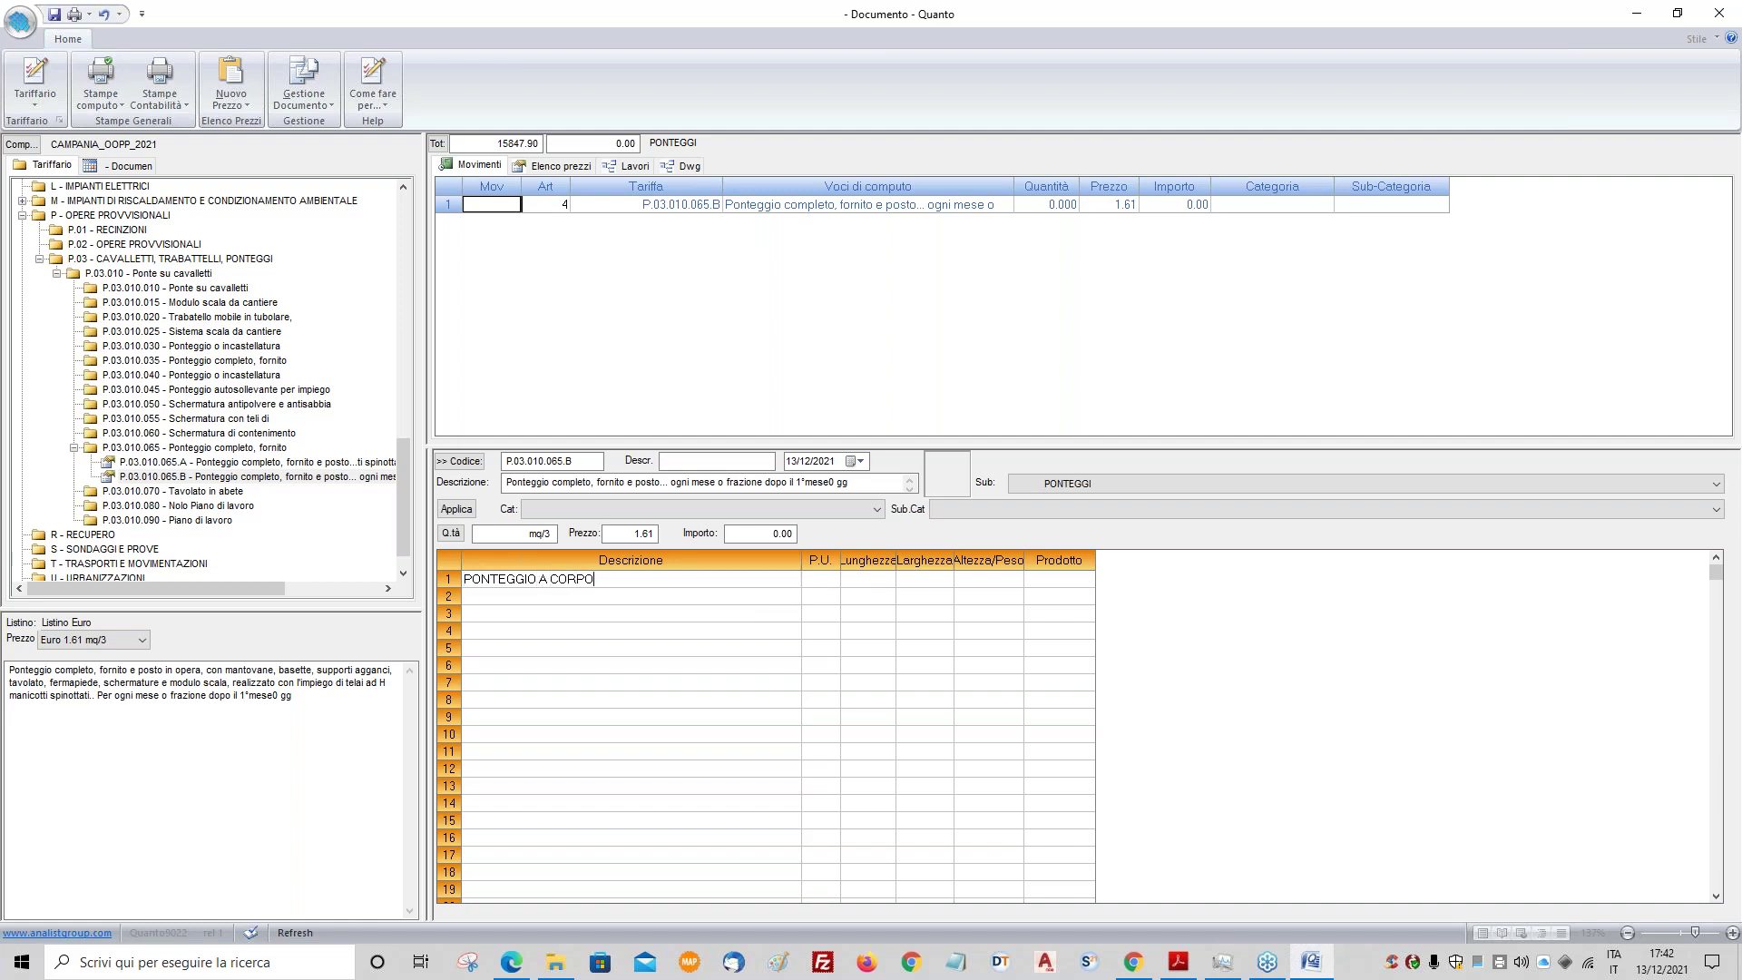
key("BackSpace")
key("BackSpace")
key("BackSpace")
key("BackSpace")
key("BackSpace")
key("BackSpace")
type("PER CPOMPèLESSI")
key("Delete")
key("BackSpace")
- Set the measurement row's equal parts to 200 and assign the scaffolding movement to category 1-Lavori Imponibile
left_click(833, 581)
type("200")
key("Return")
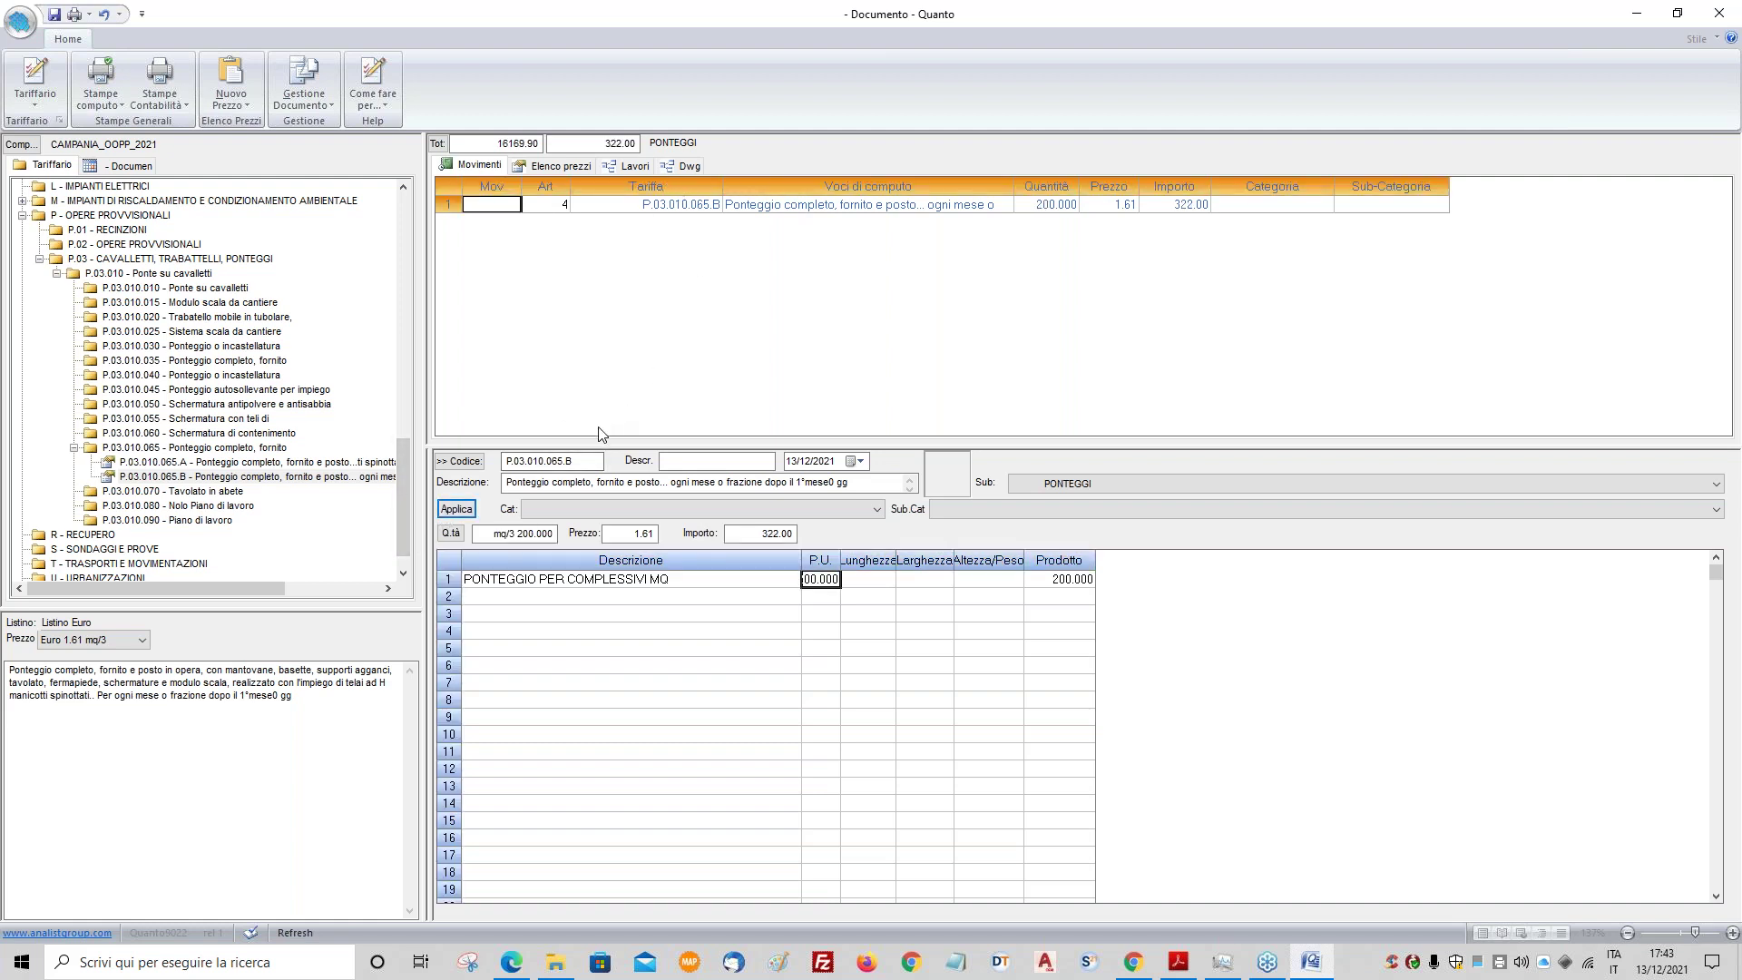
left_click(581, 509)
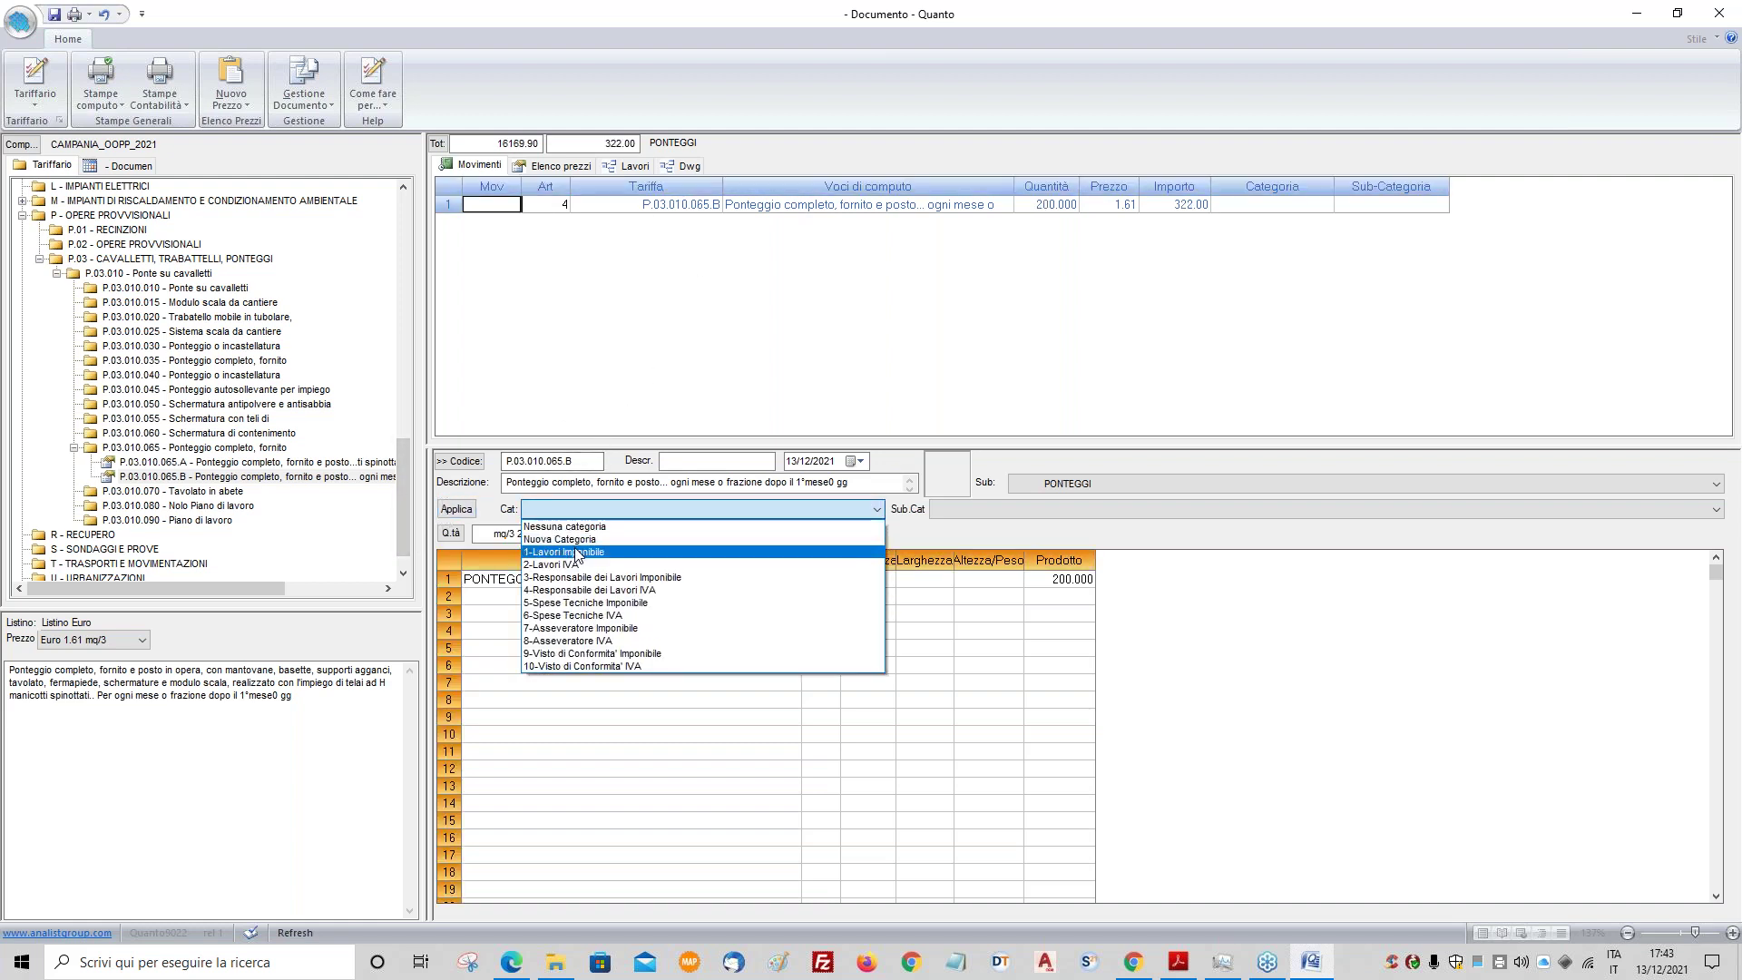
left_click(581, 551)
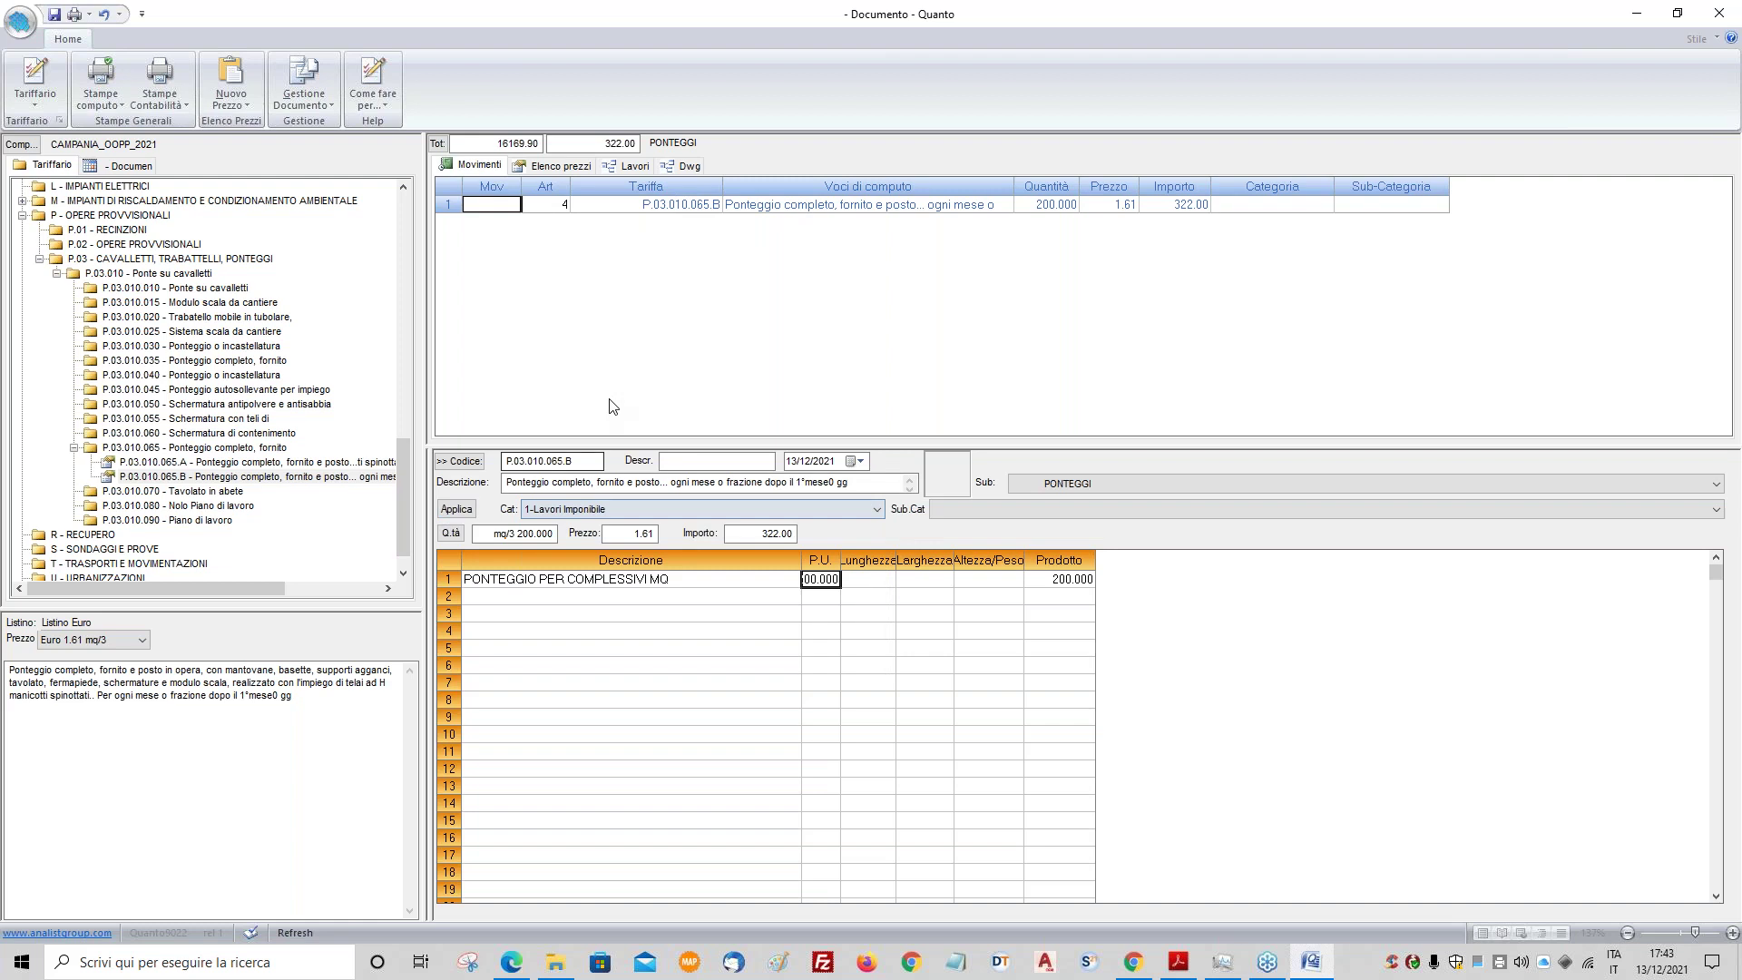
- Turn off the Stampabile option in the properties of the PONTEGGI work
left_click(636, 166)
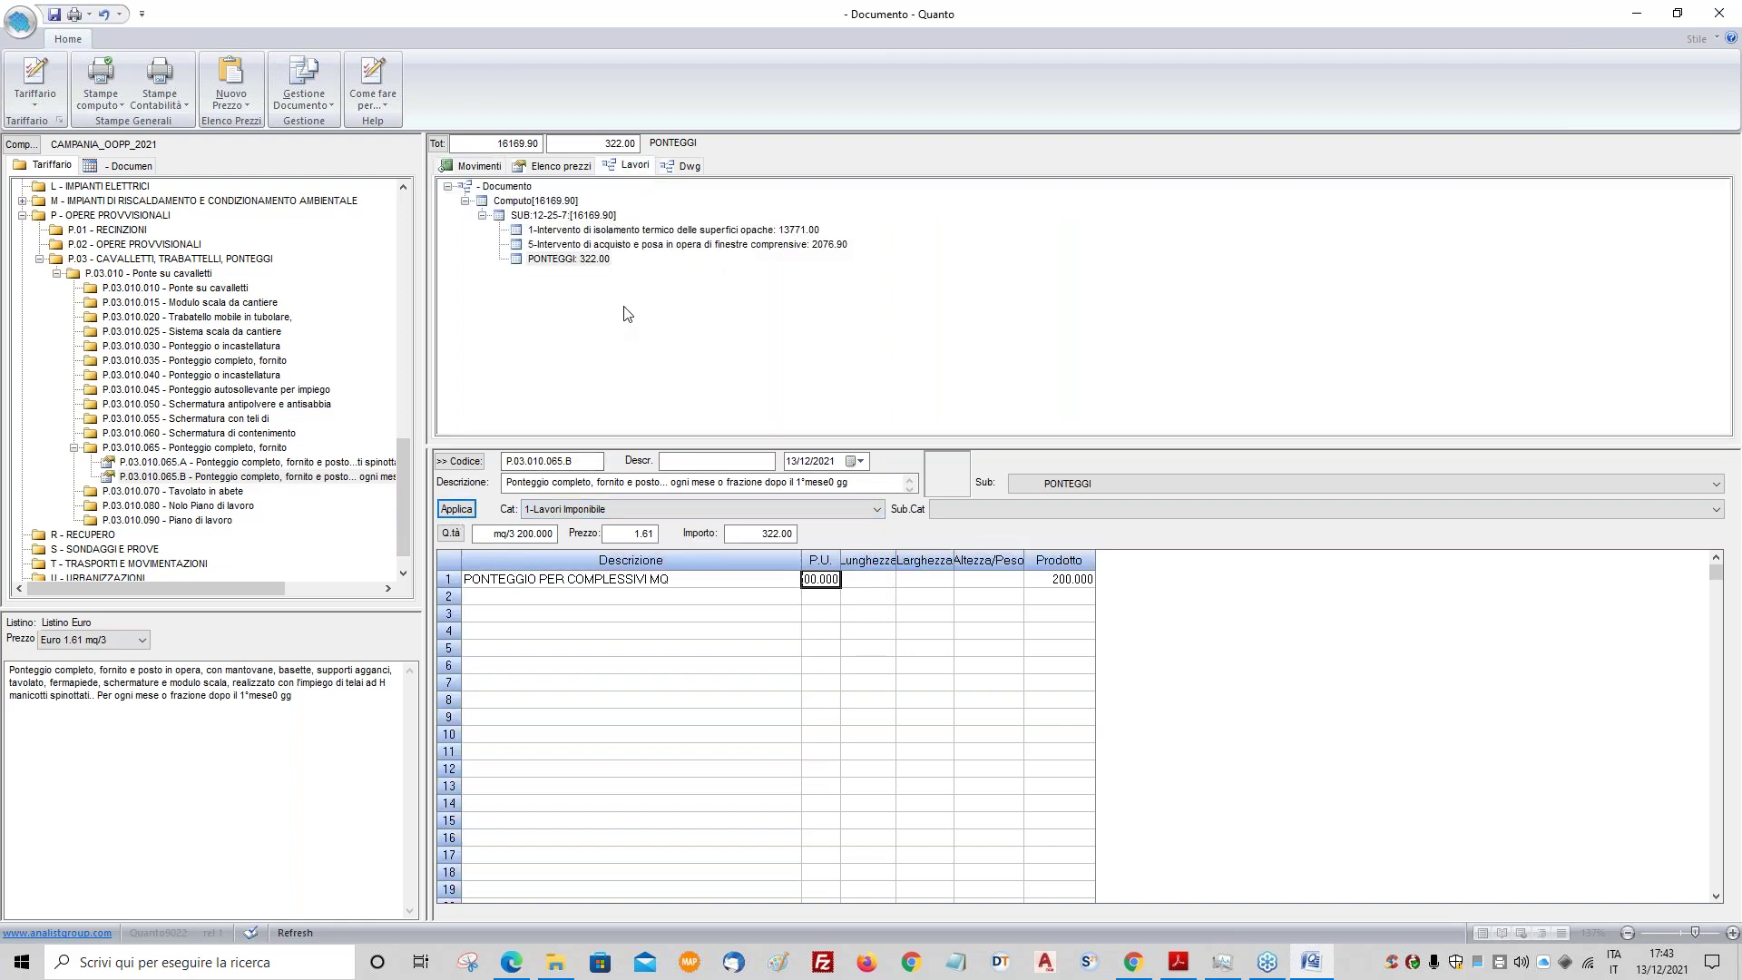
right_click(555, 261)
left_click(628, 533)
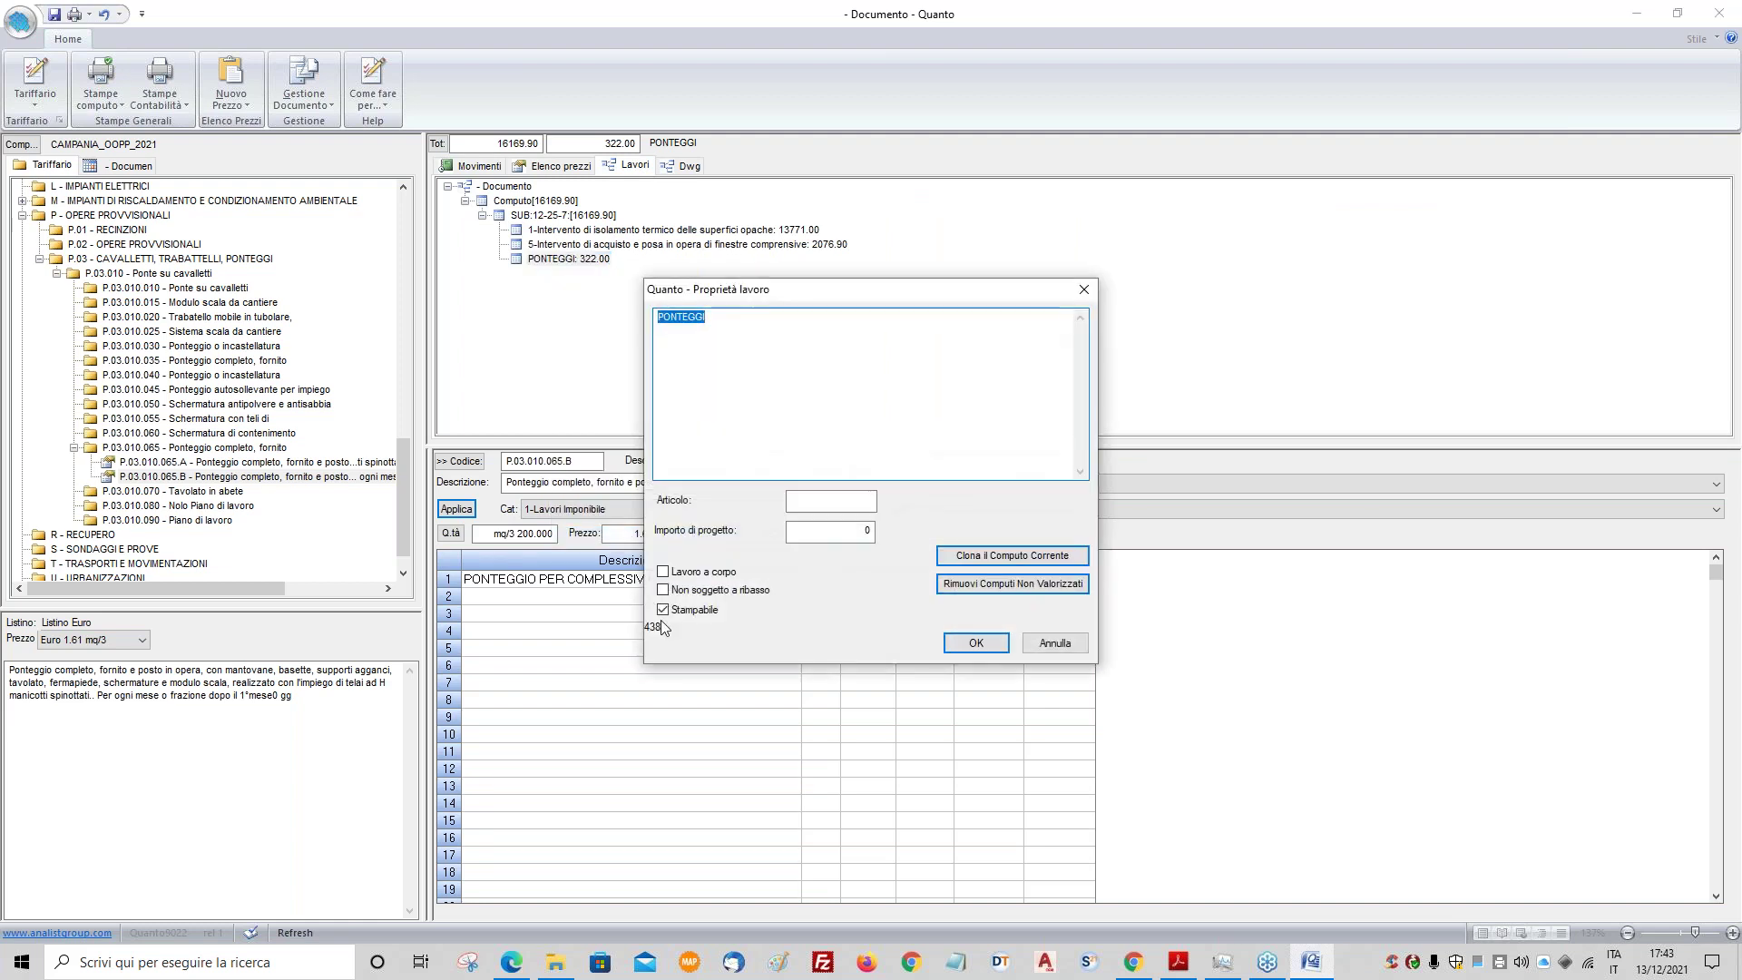
left_click(976, 643)
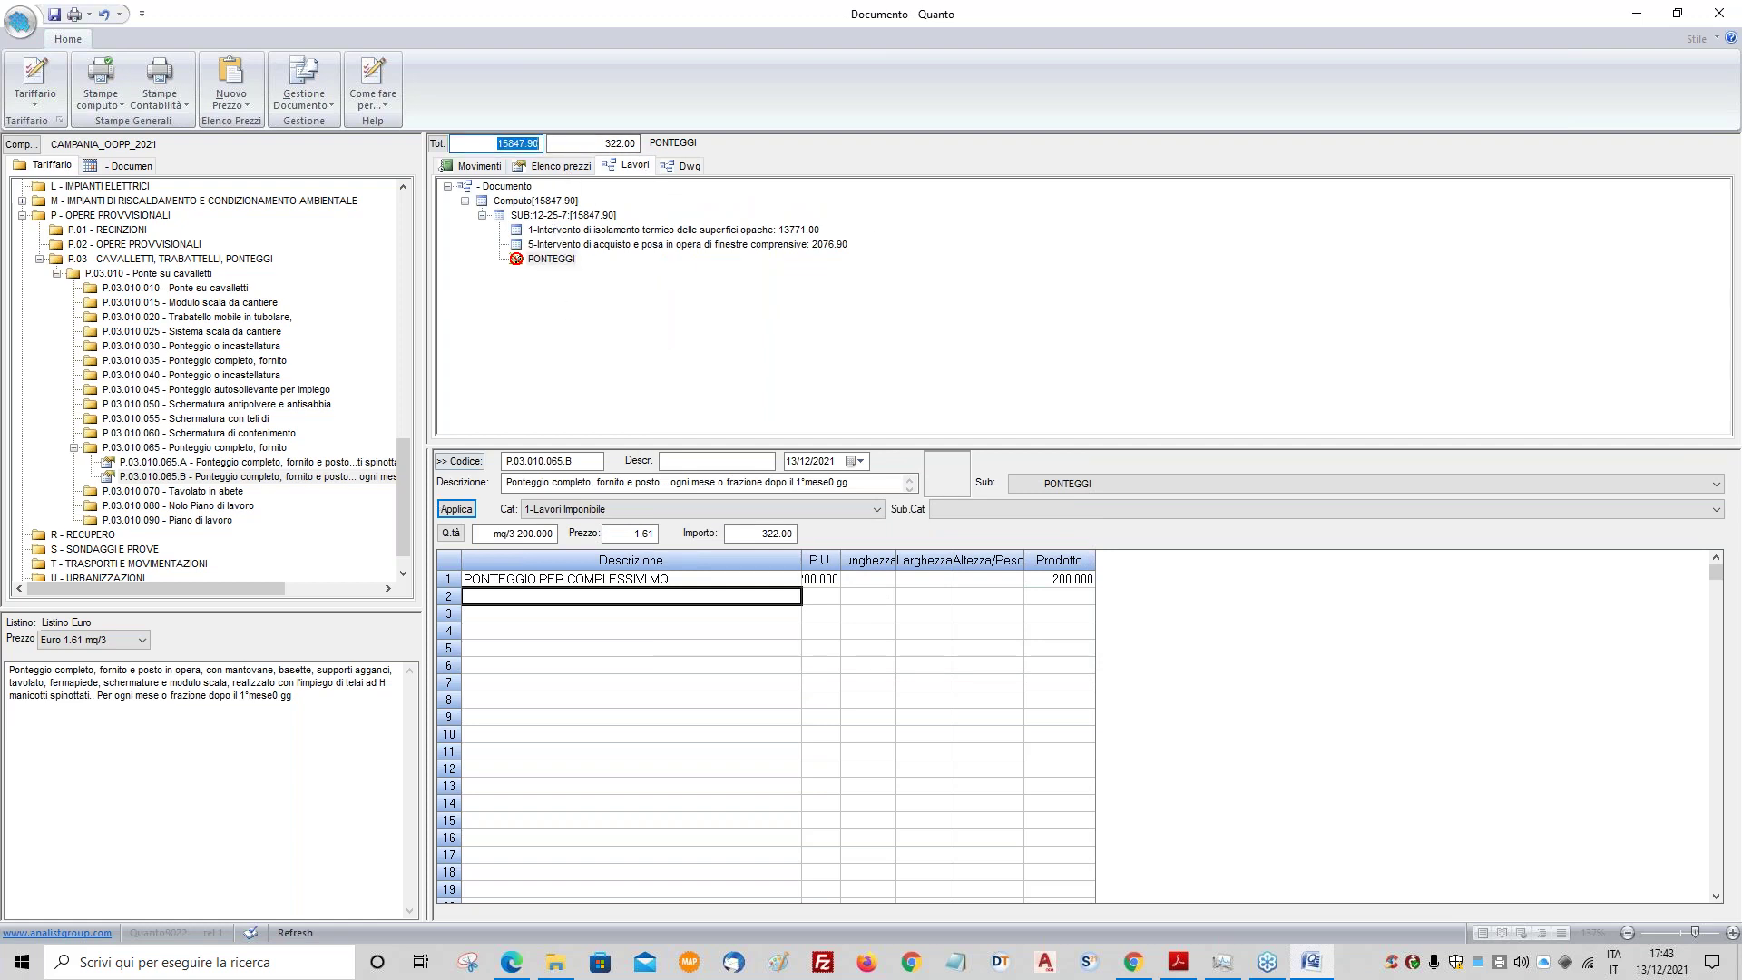
- Show the category summary with the computation tree and bring up the cost apportionment table for PONTEGGI
left_click_drag(406, 483, 407, 254)
left_click(117, 167)
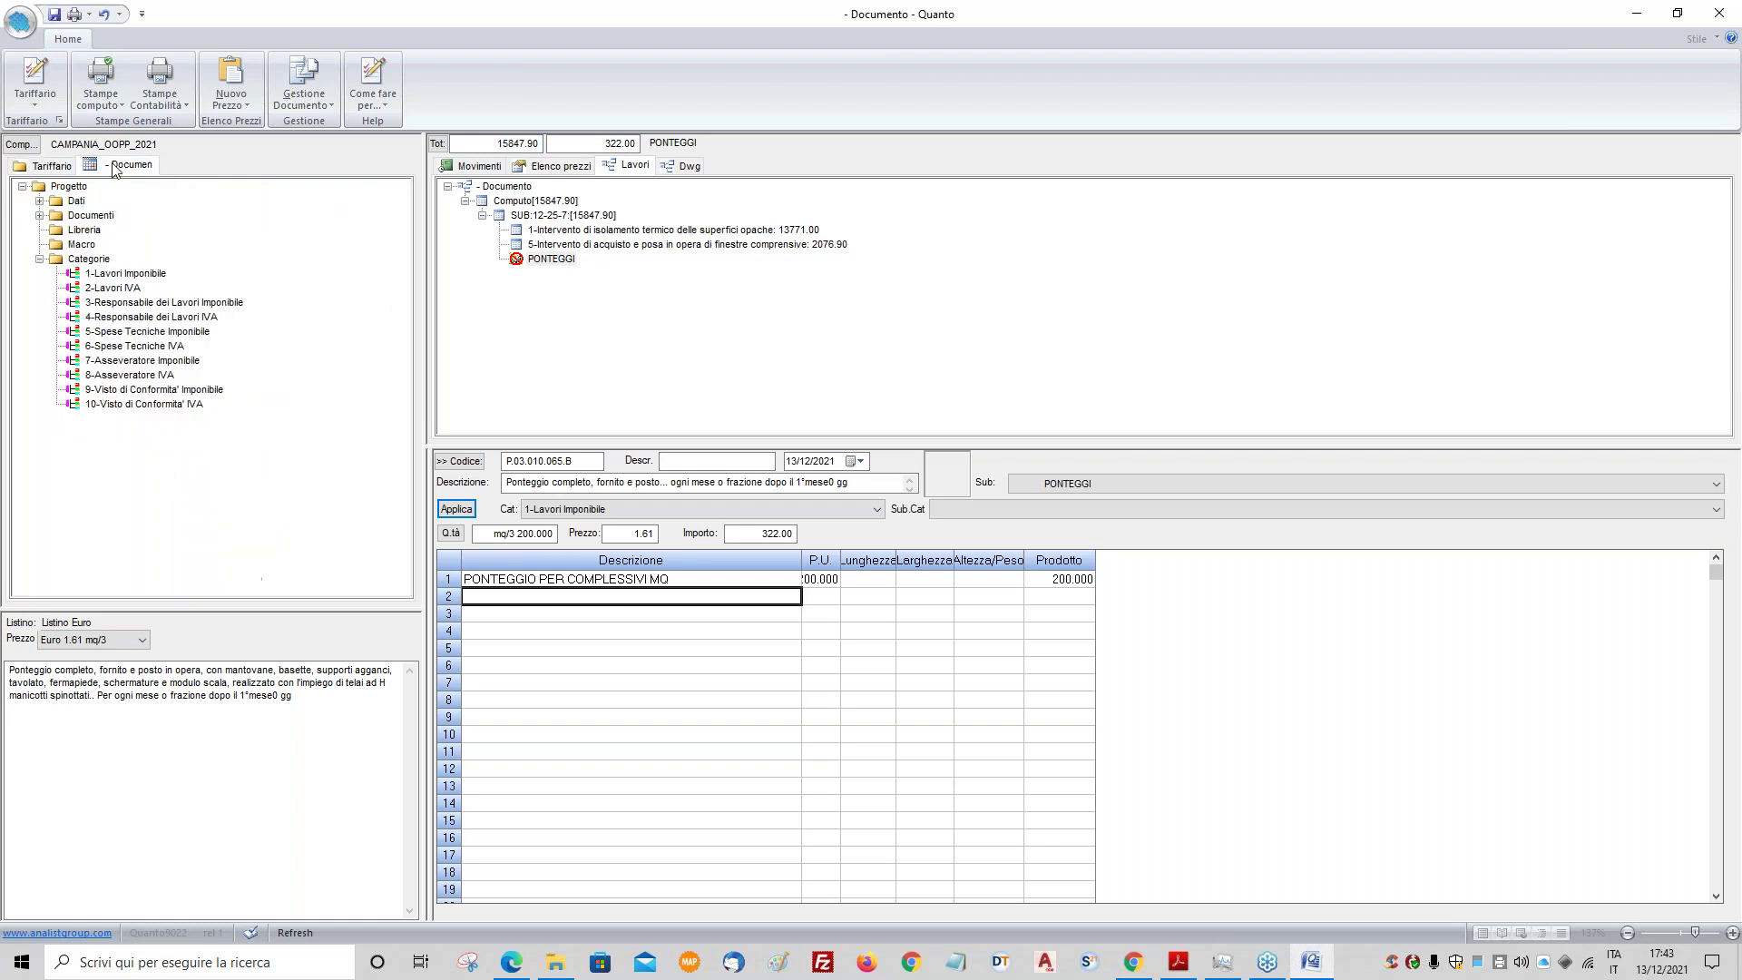
left_click(99, 260)
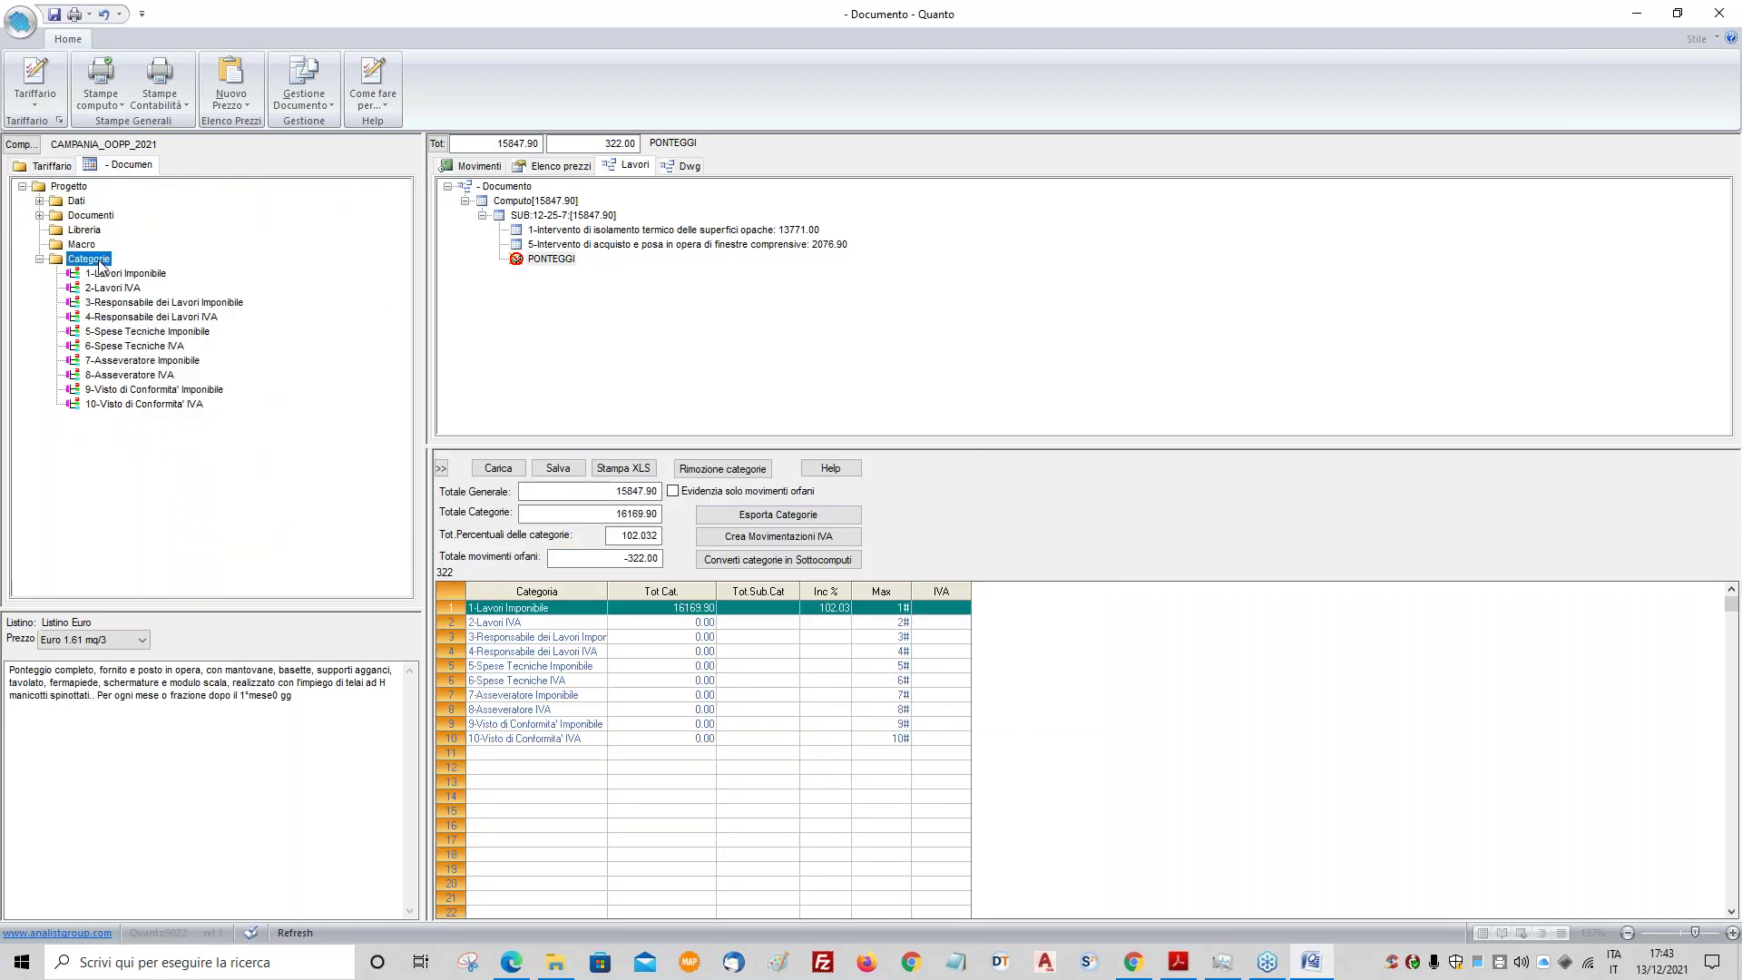
left_click(442, 468)
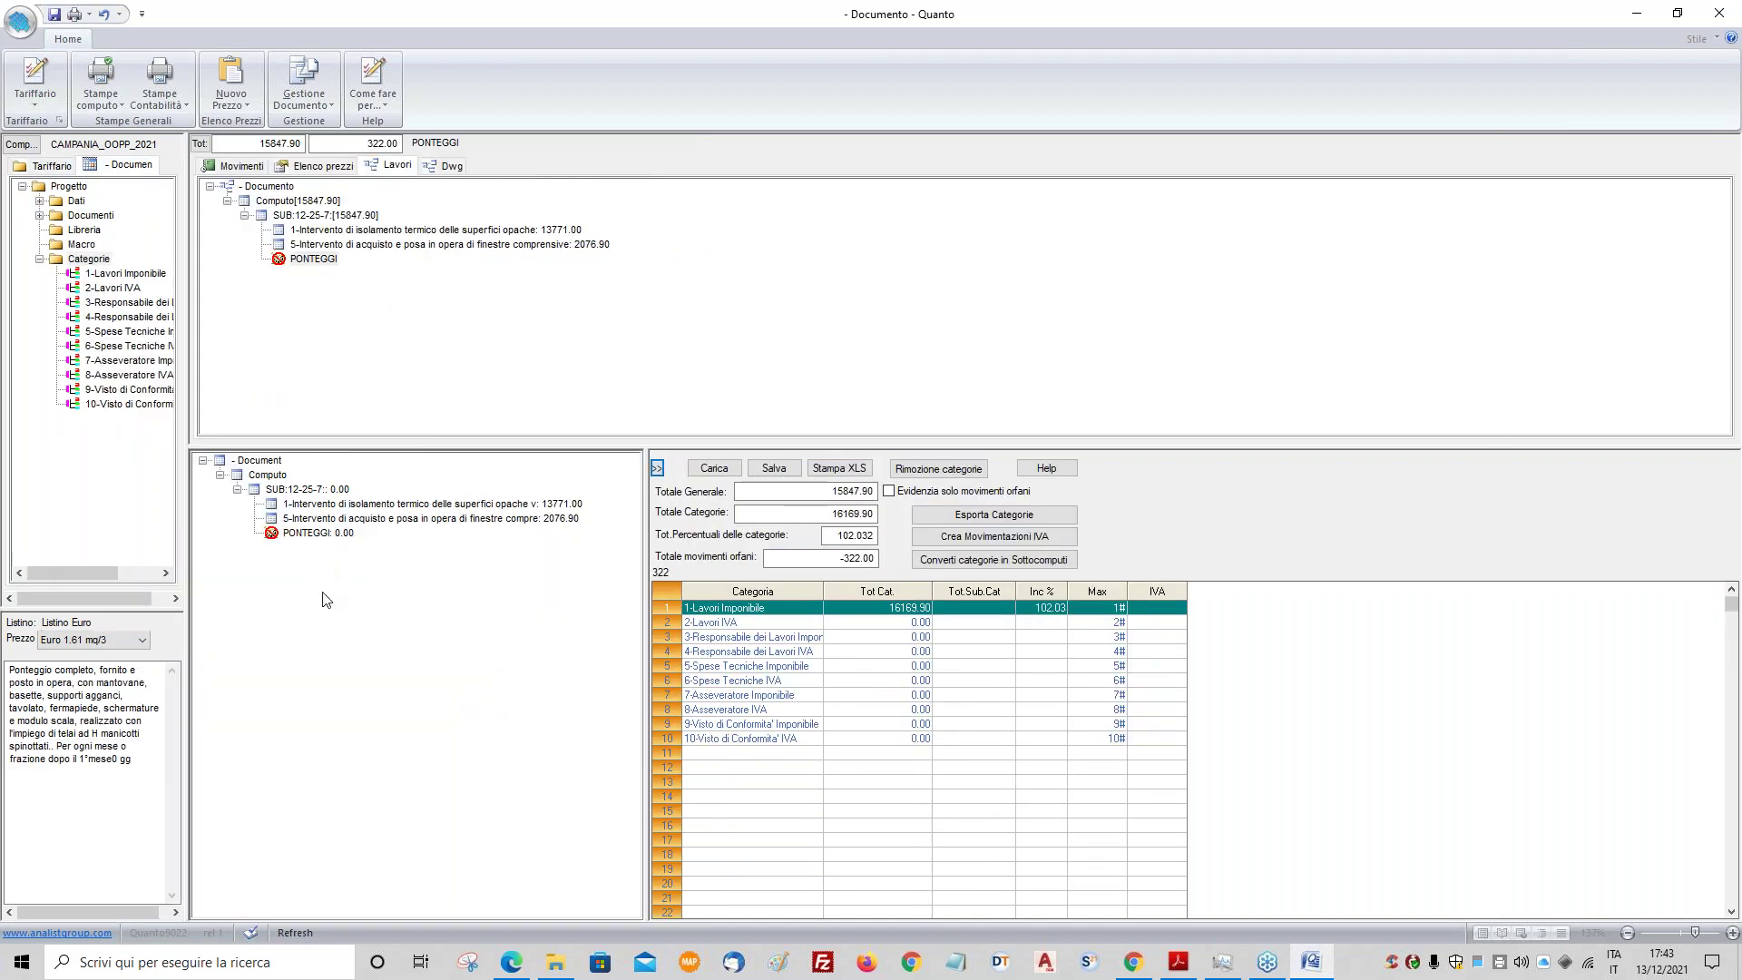
left_click(304, 534)
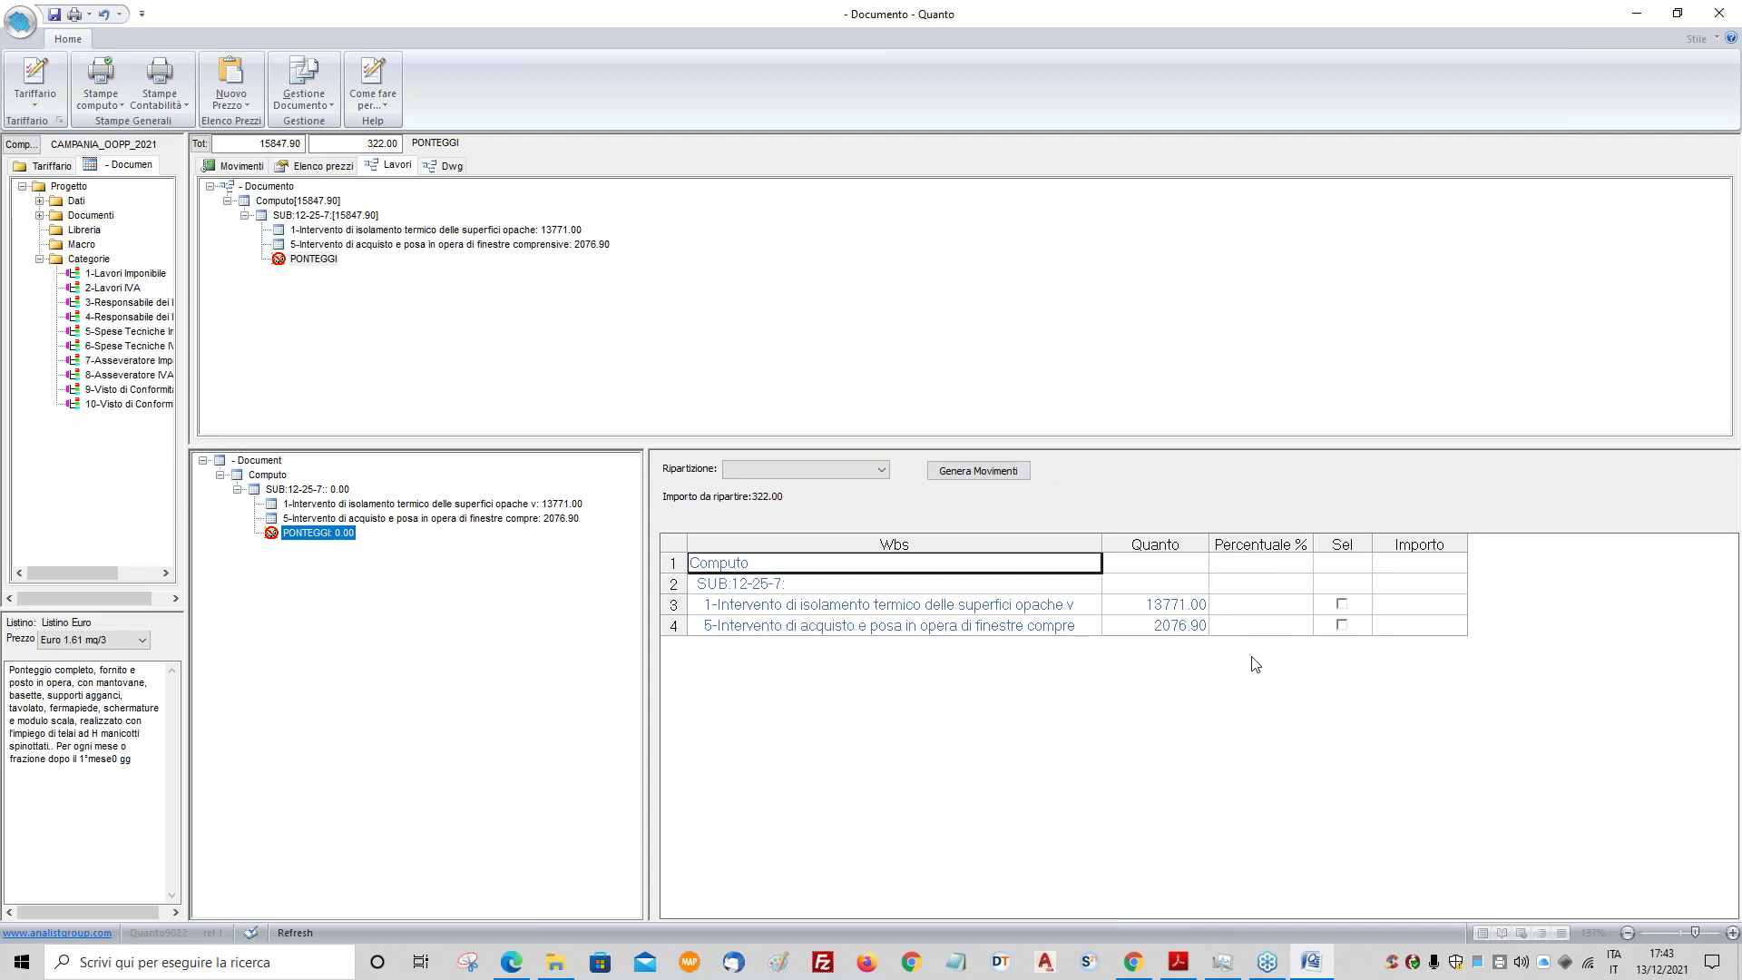
- Include interventions 1 and 5 in the PONTEGGI apportionment and split the amount with Ripartisci per importo lavori
left_click(844, 470)
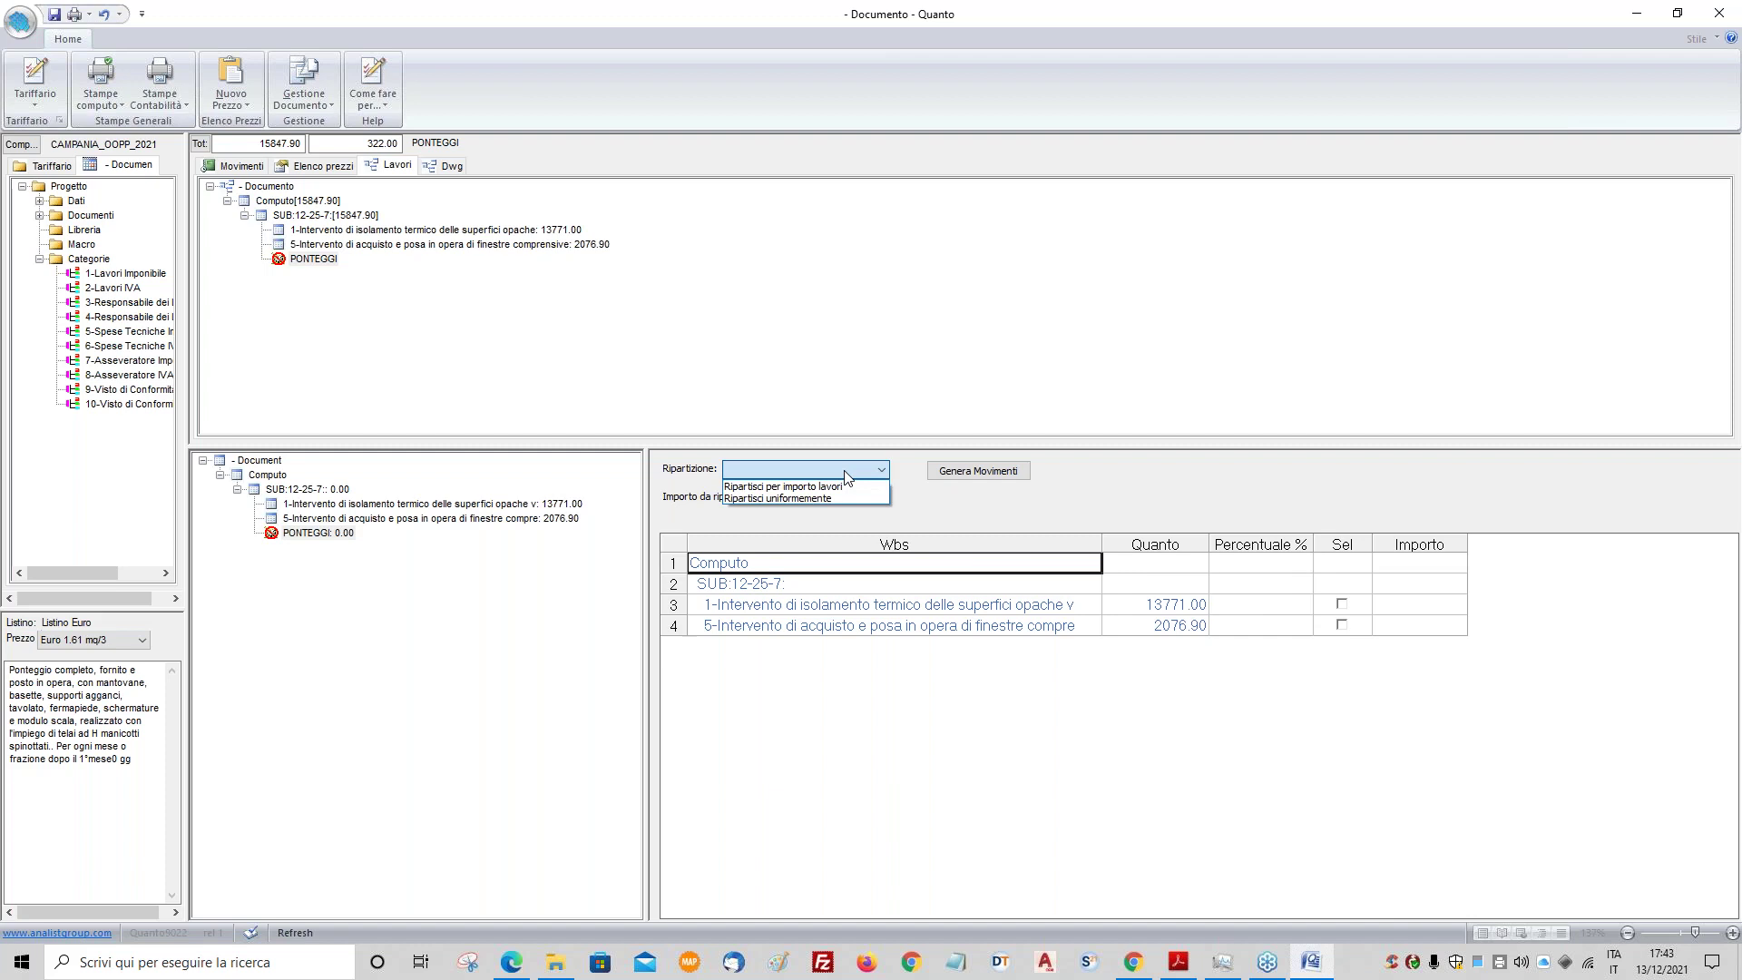
left_click(847, 472)
left_click(1341, 604)
left_click(1342, 624)
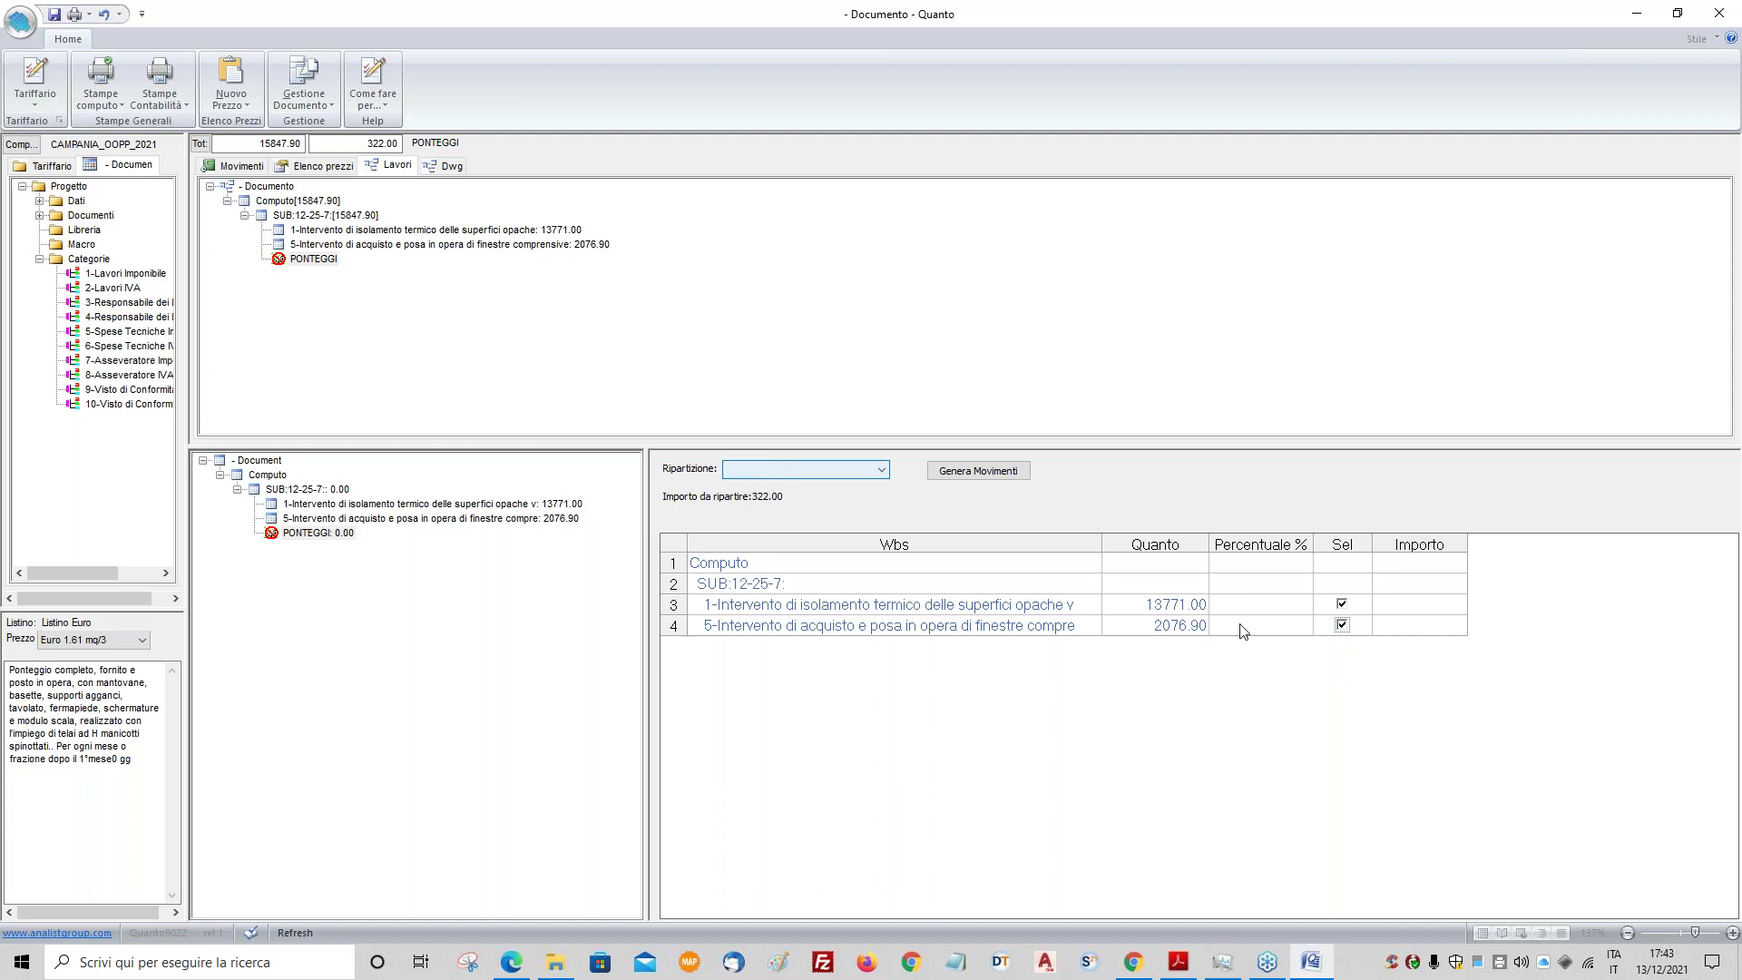
left_click(813, 468)
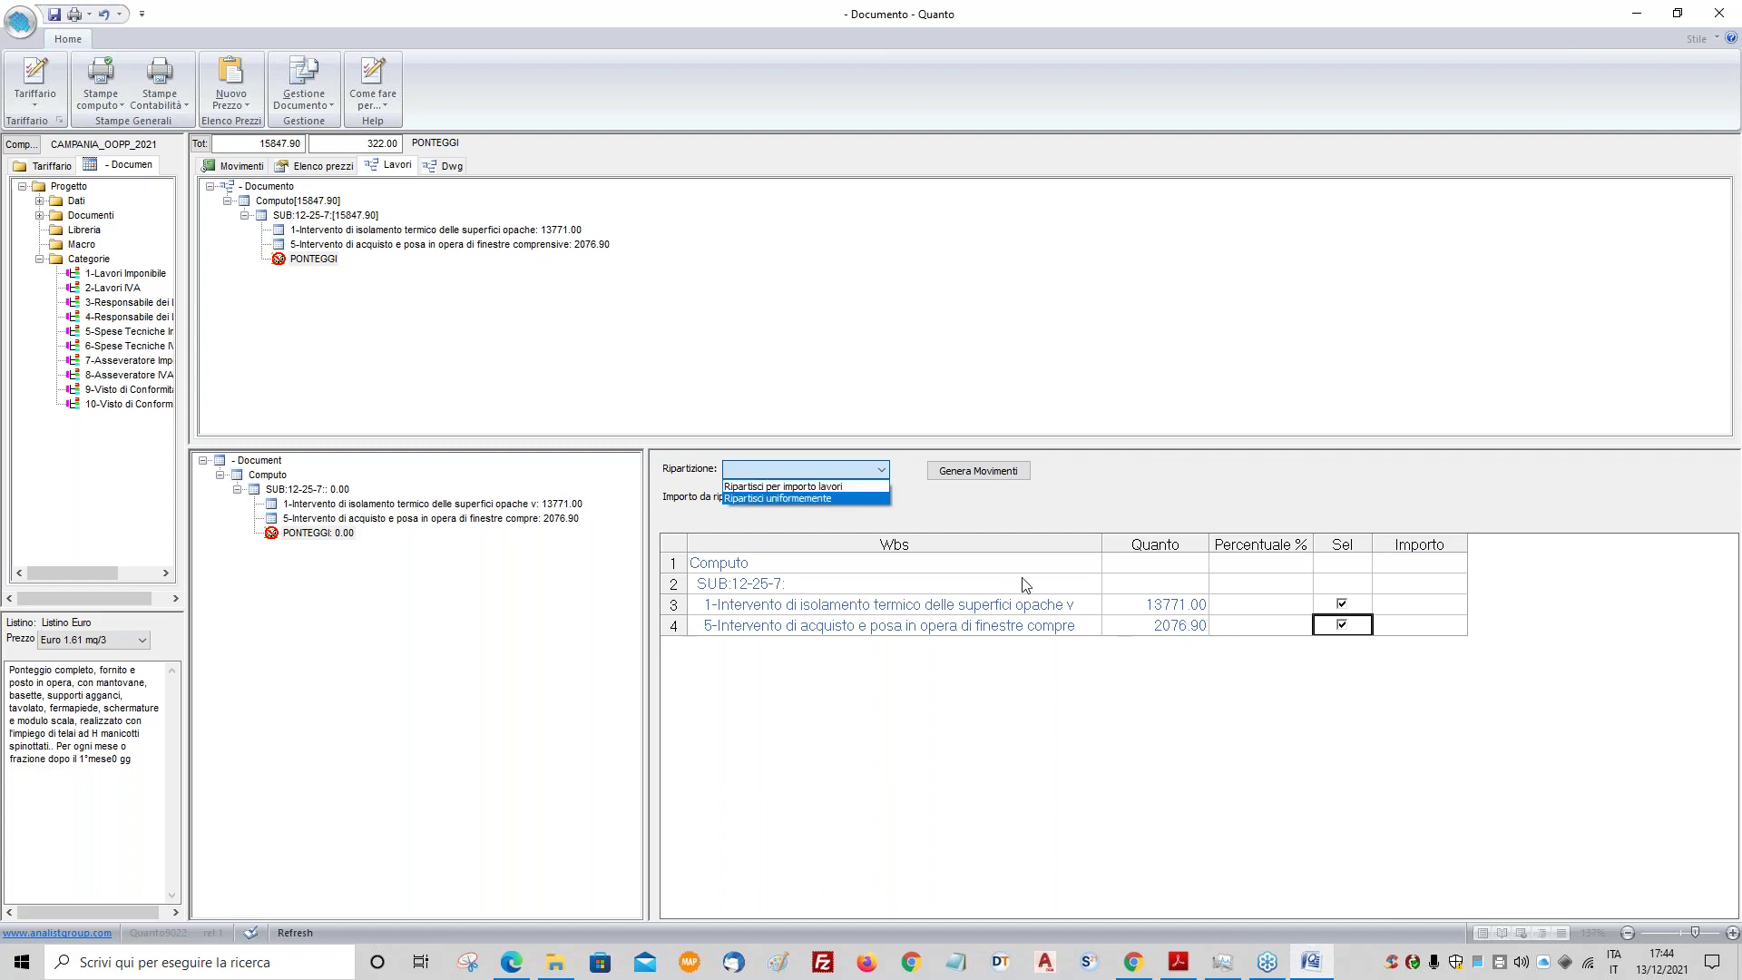
left_click(814, 487)
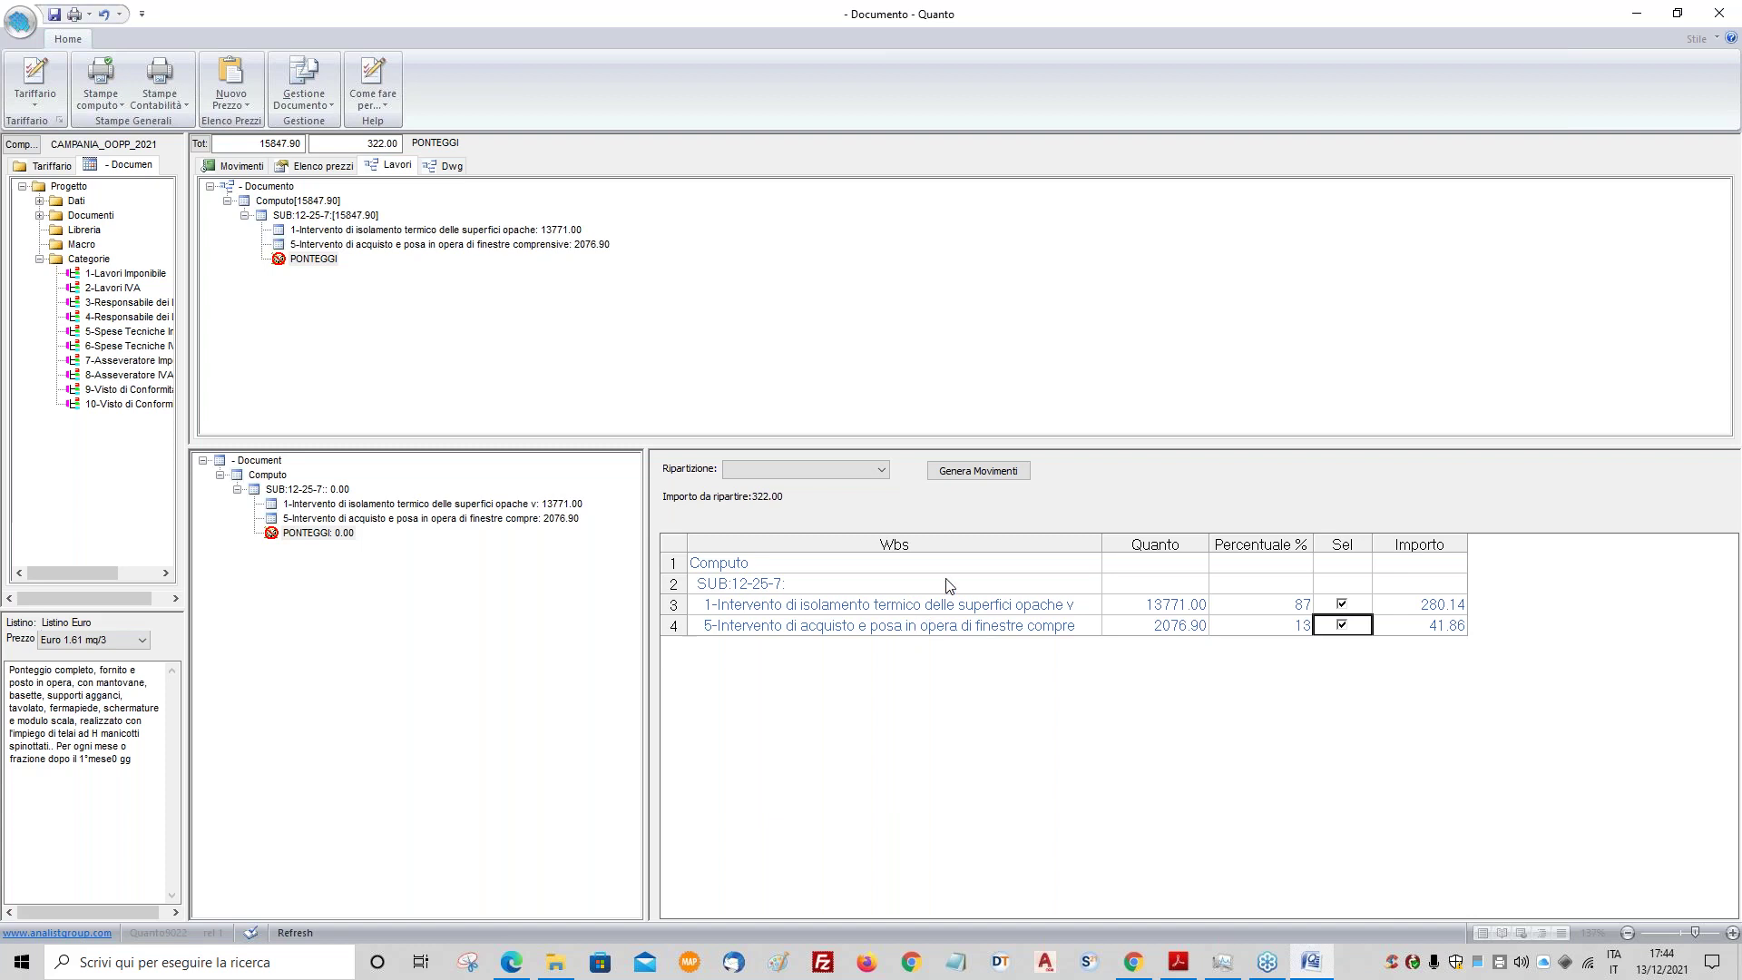
- Give the PONTEGGI work article code 1 and generate its apportioned movements in the interventions
left_click(963, 474)
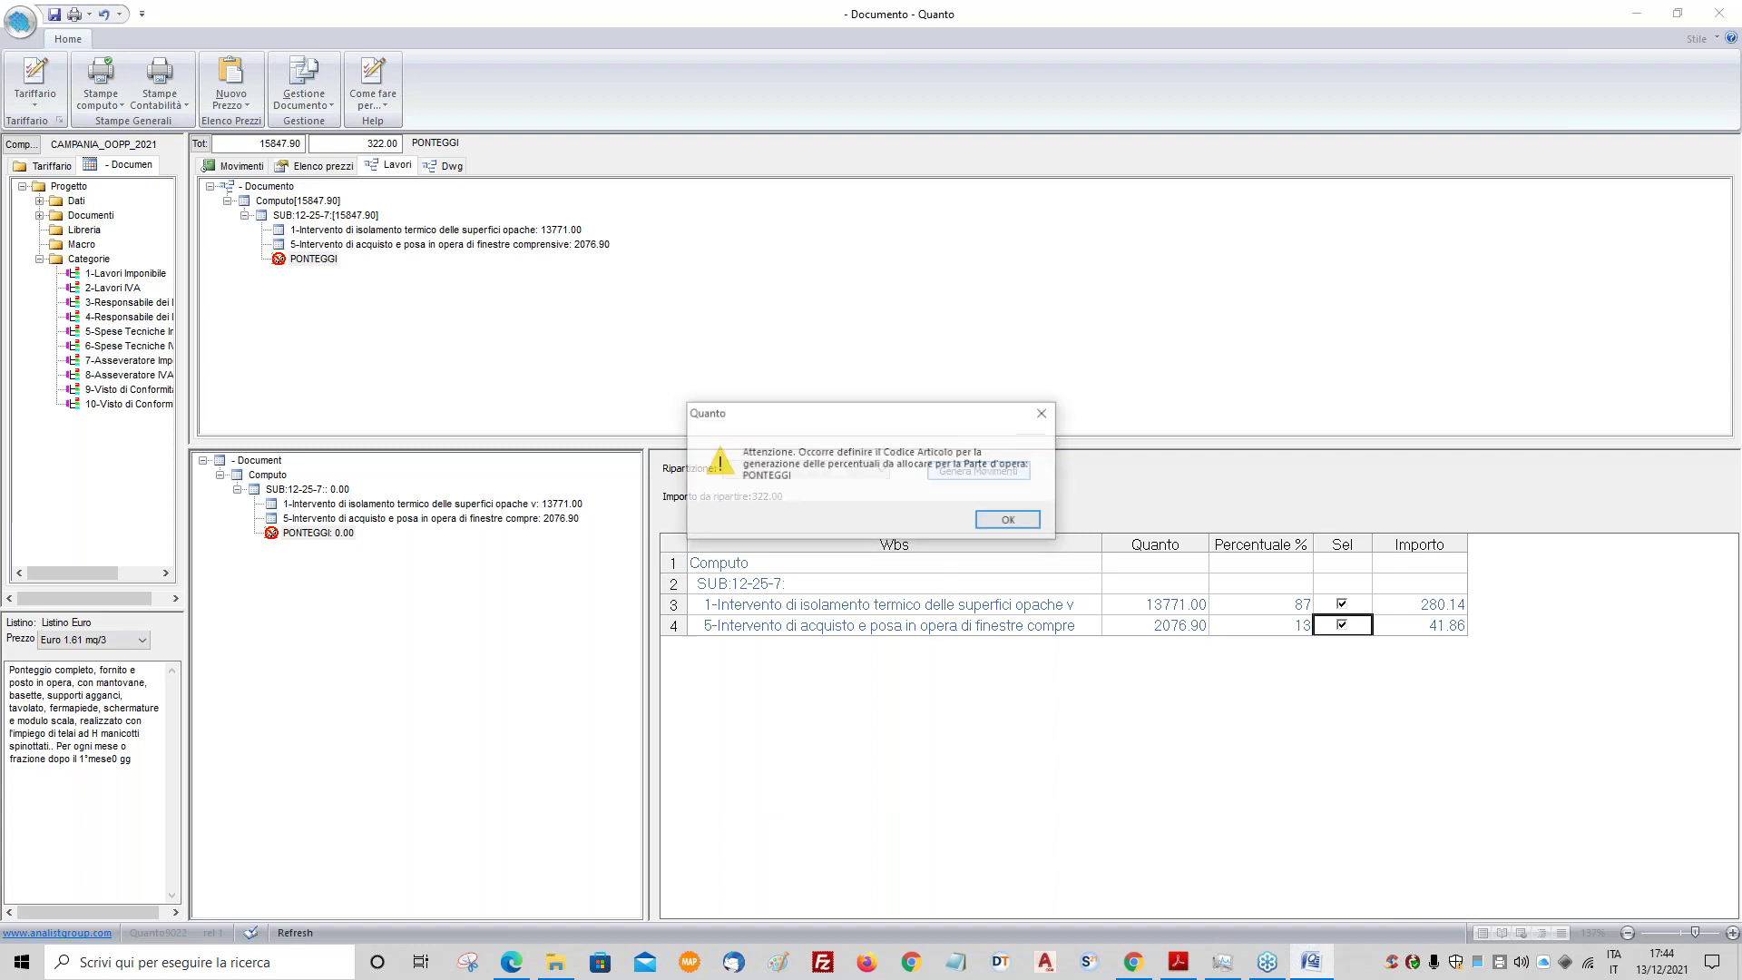
left_click(1010, 521)
type("1")
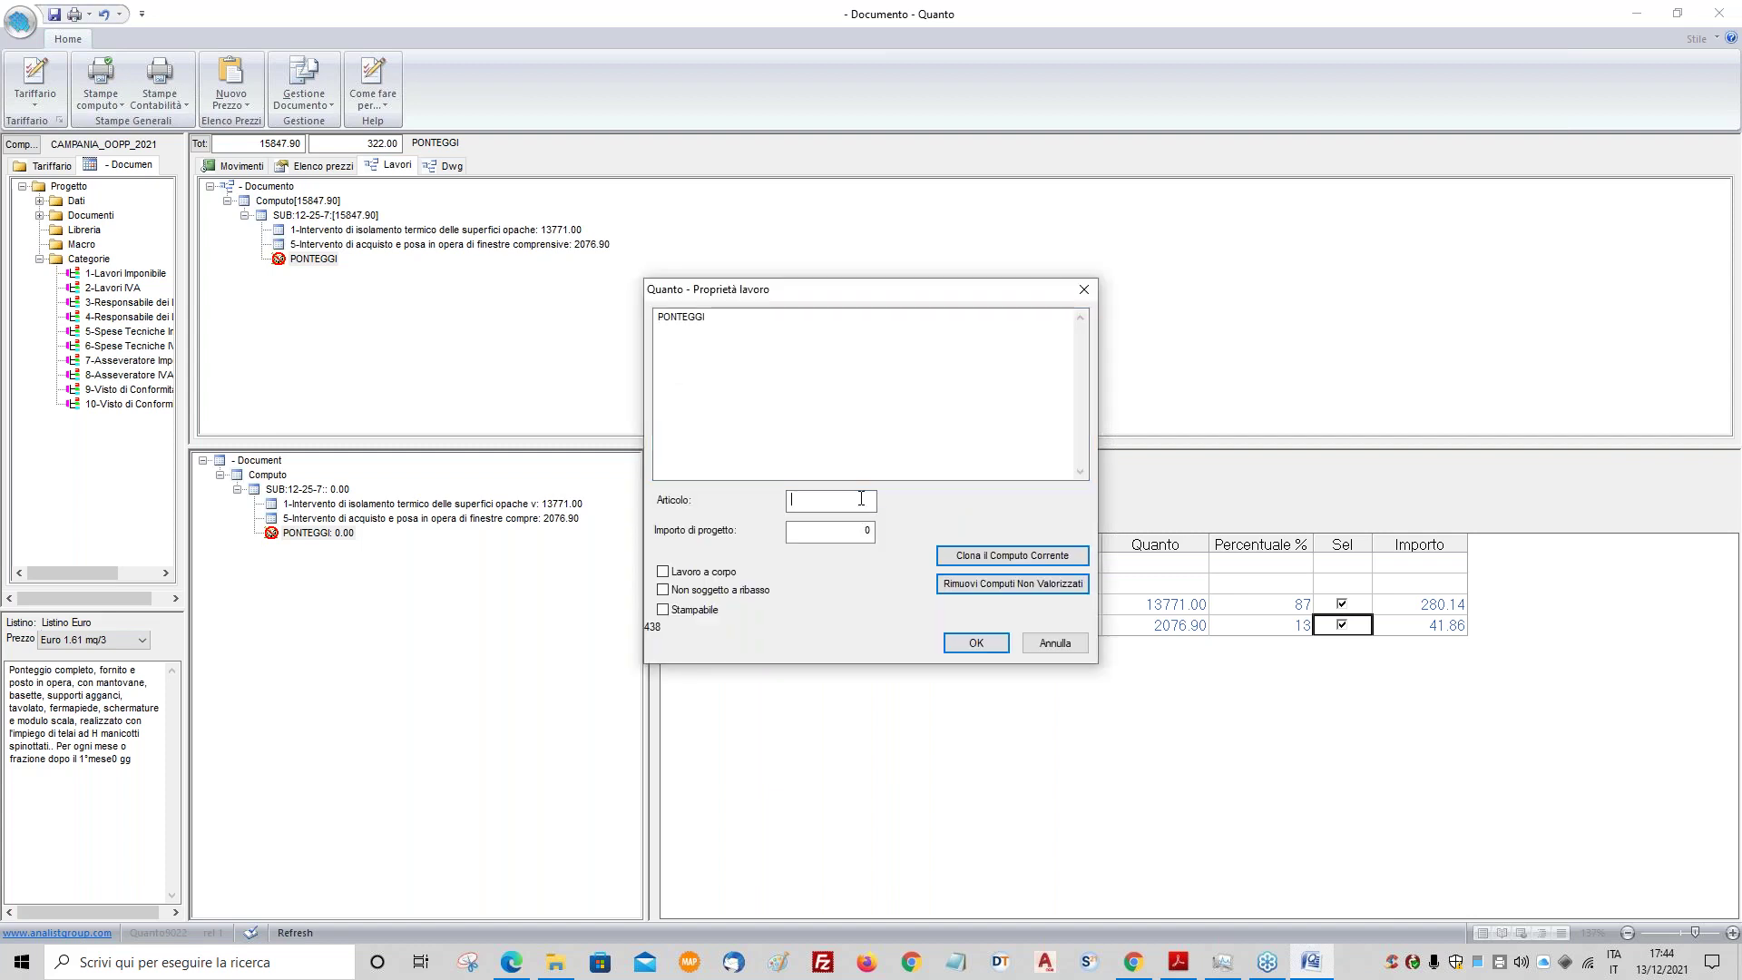
left_click(968, 643)
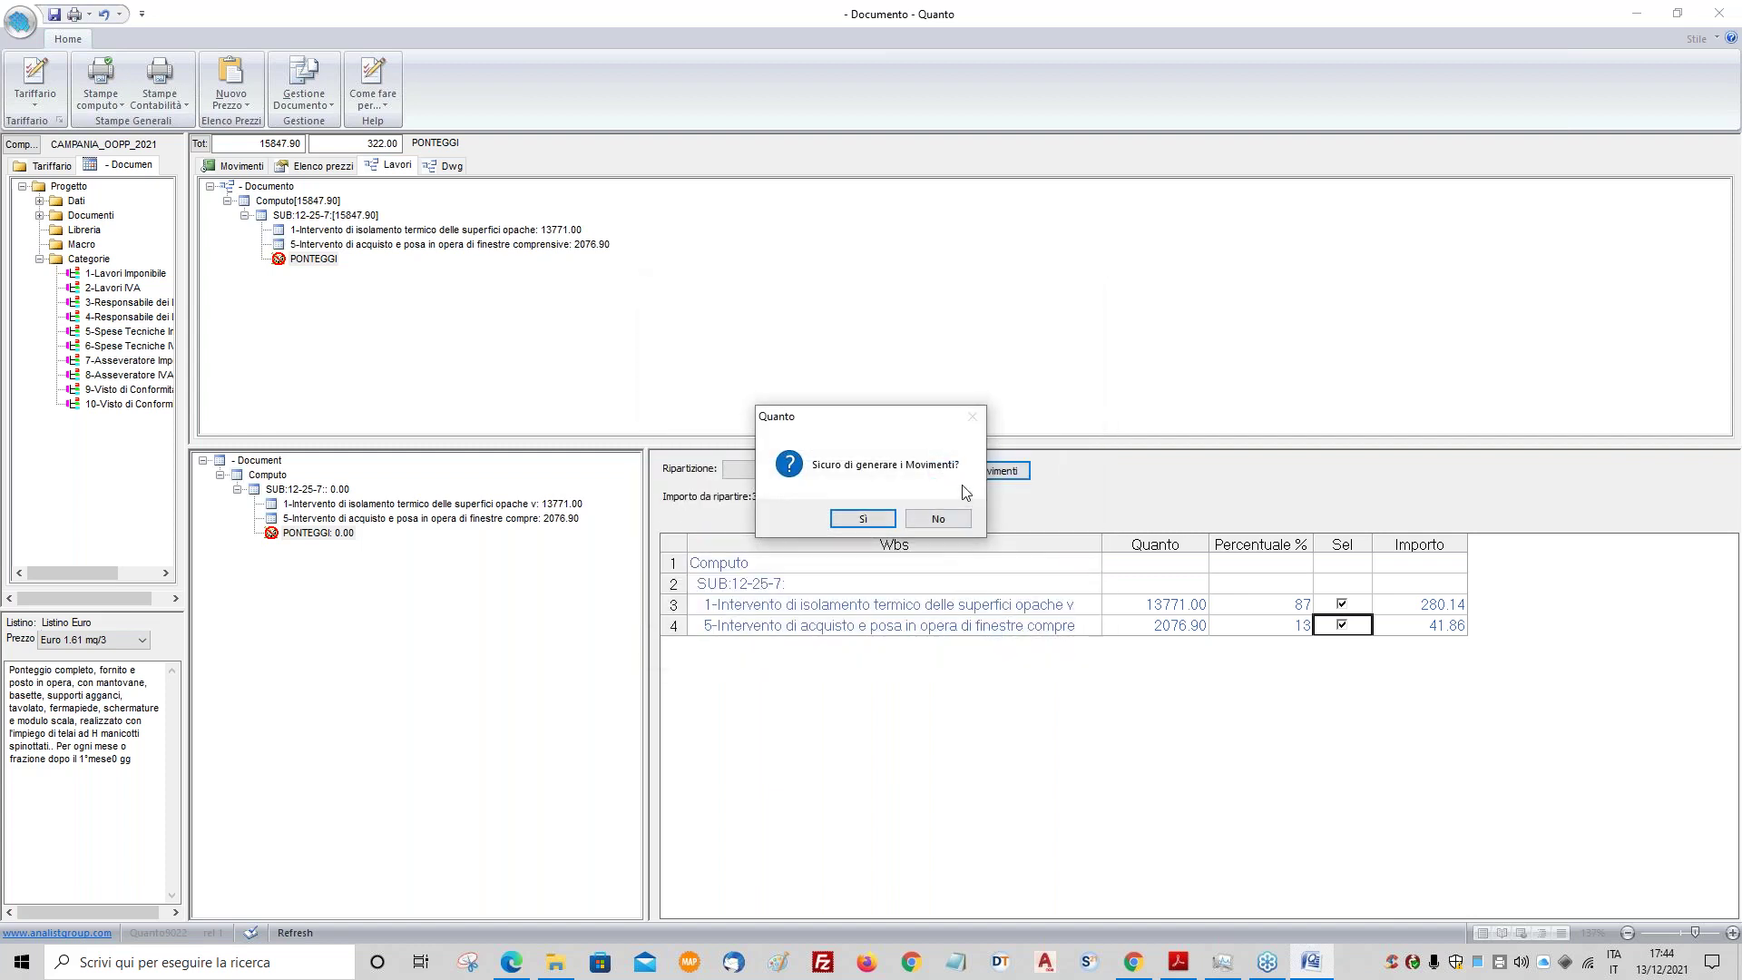
left_click(863, 519)
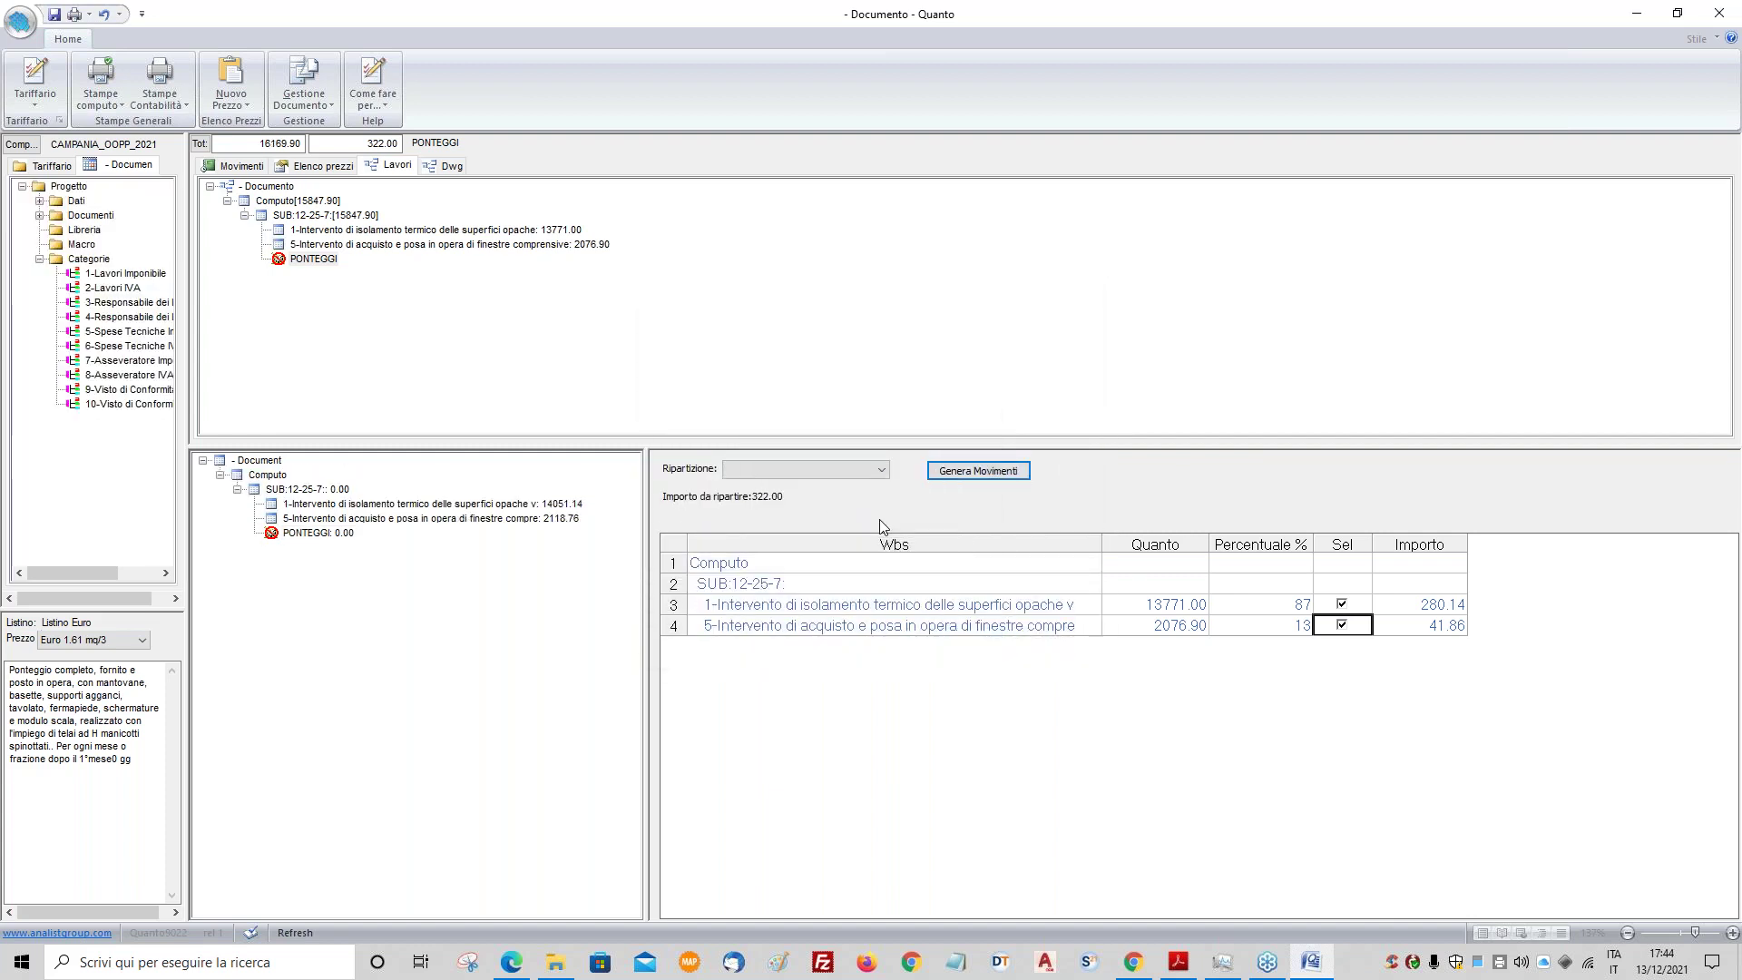
- Assign the PONTEGGI movement generated in intervention 1 to category 1-Lavori Imponibile and apply it
left_click(234, 165)
left_click(585, 239)
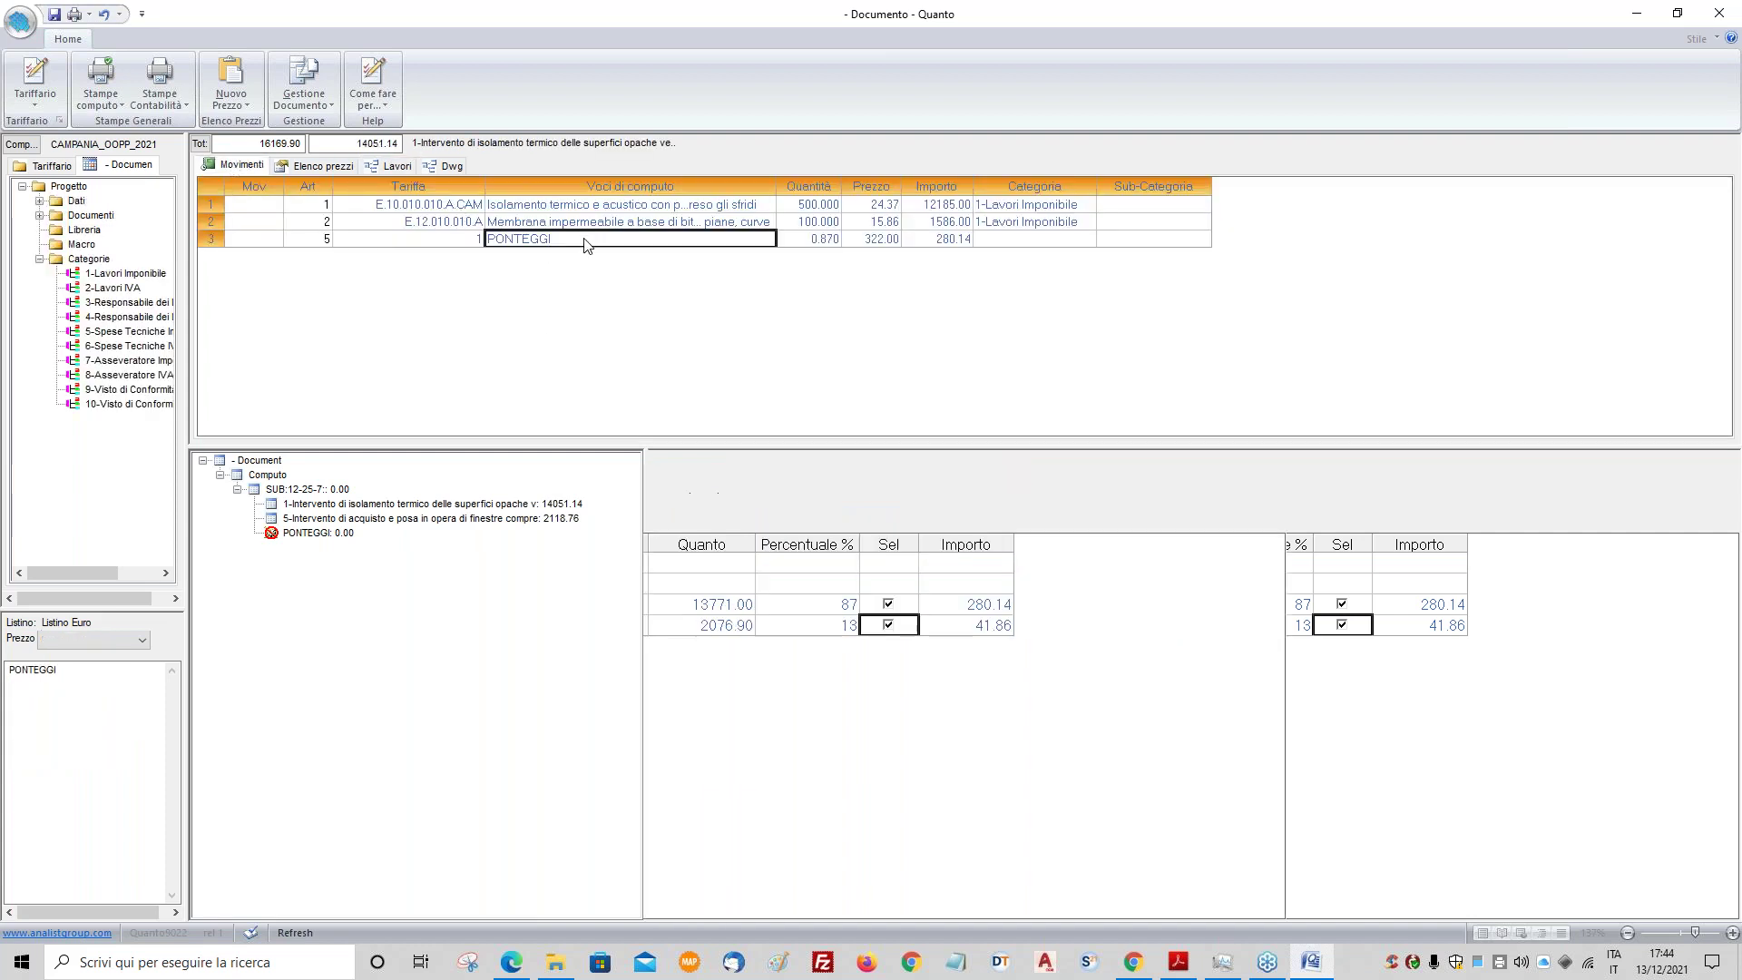
left_click(436, 509)
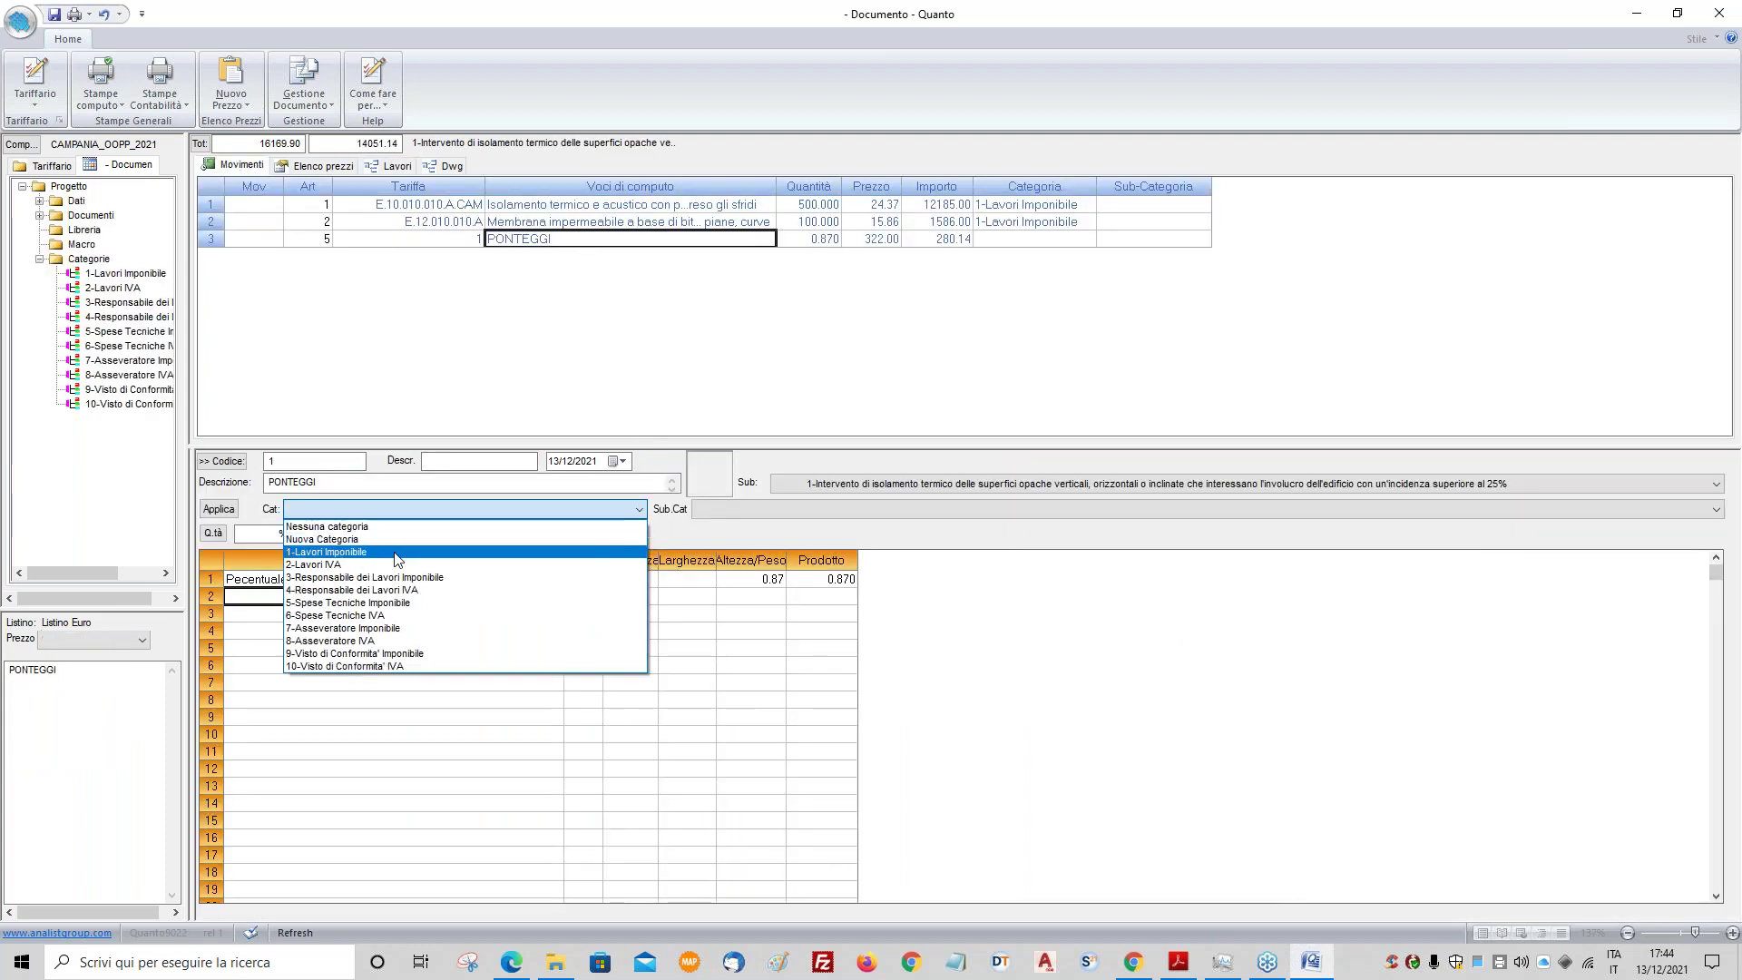
left_click(397, 553)
left_click(218, 509)
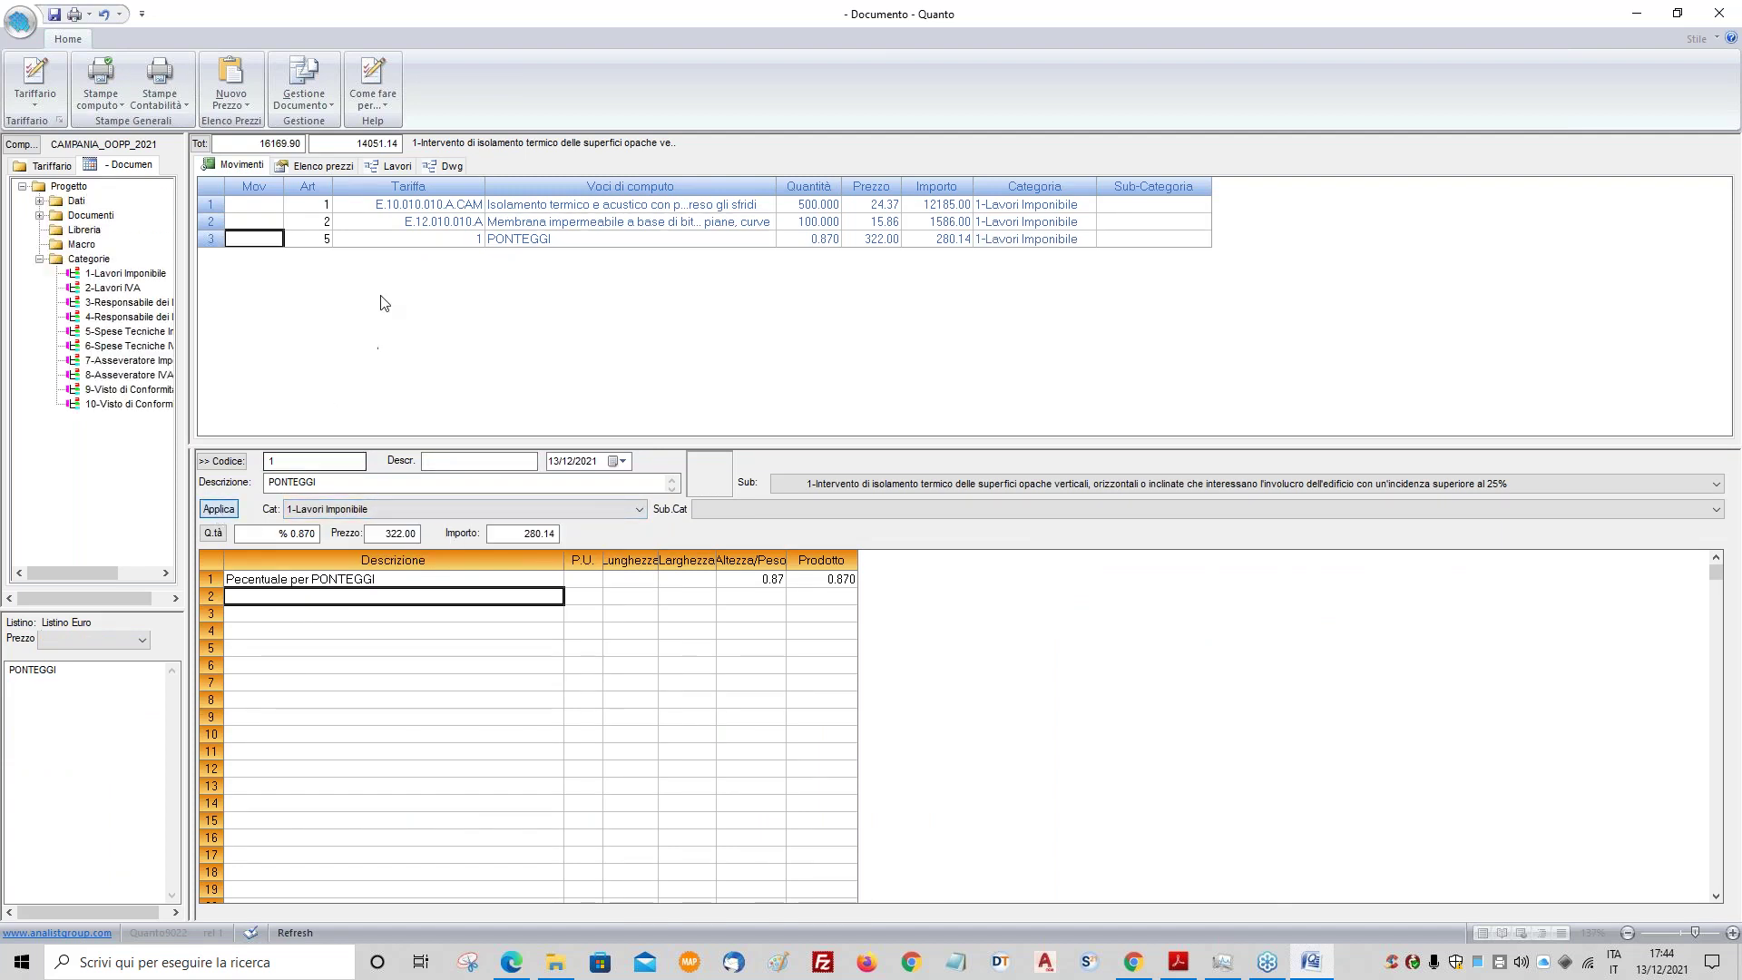
- Assign the PONTEGGI movement generated in intervention 5 to category 1-Lavori Imponibile and apply it
left_click(374, 166)
left_click(349, 245)
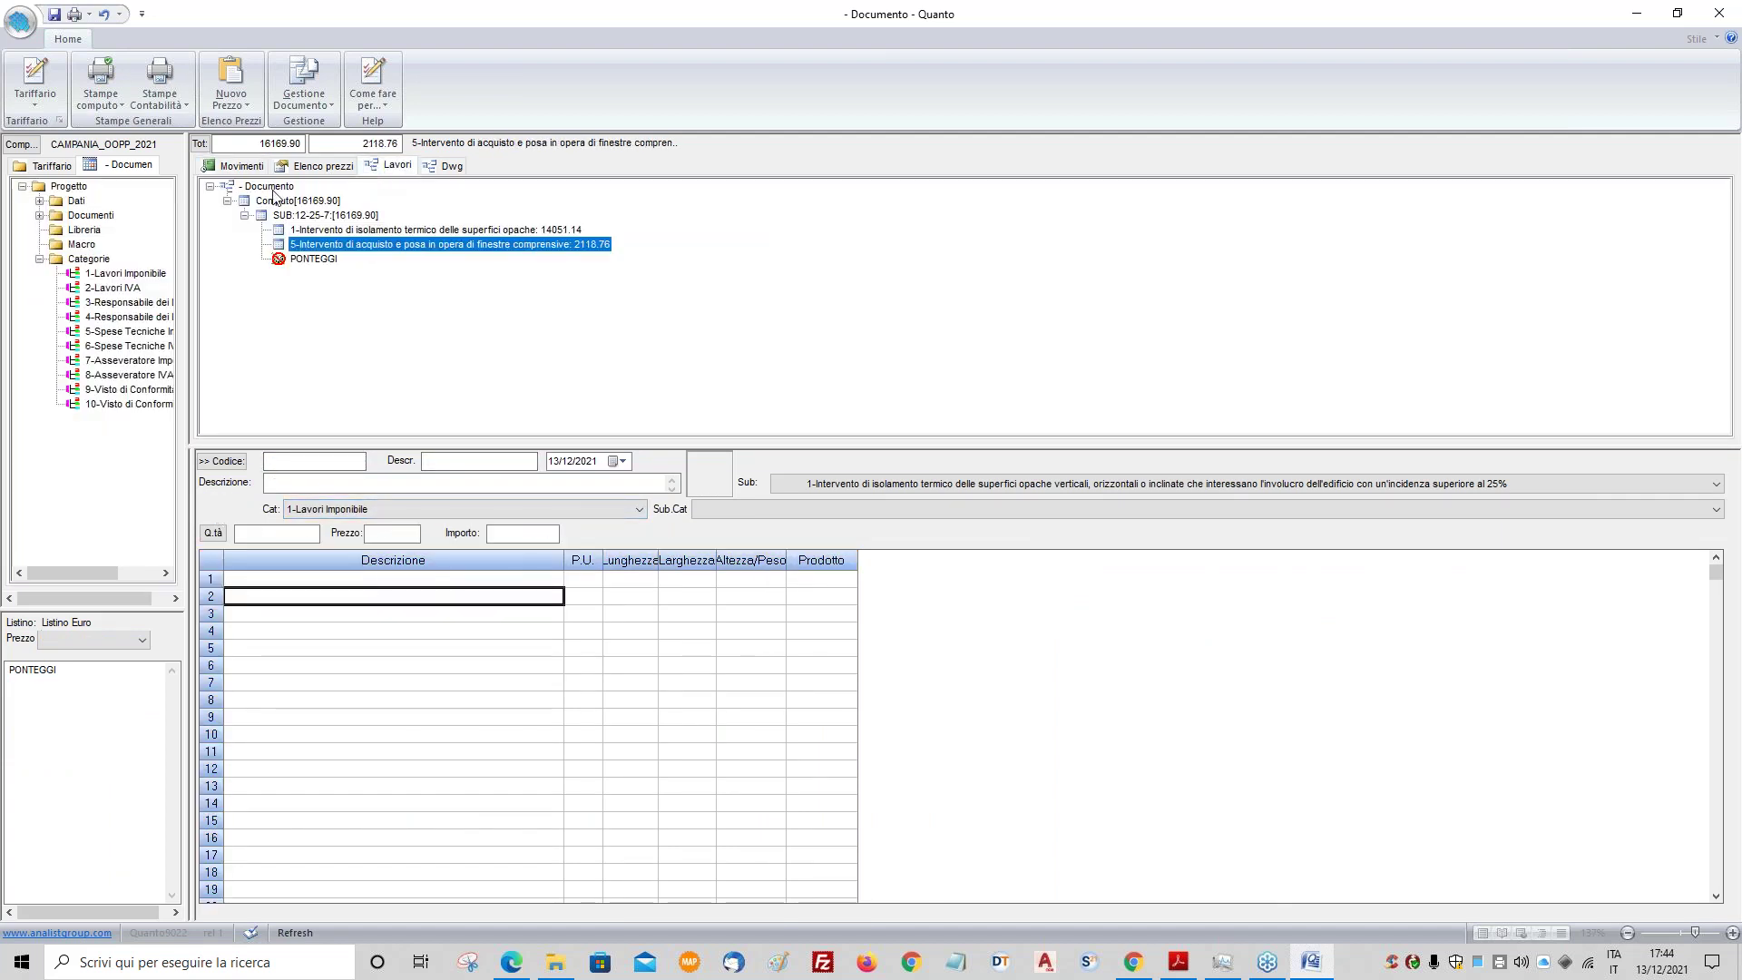
left_click(249, 166)
left_click(439, 222)
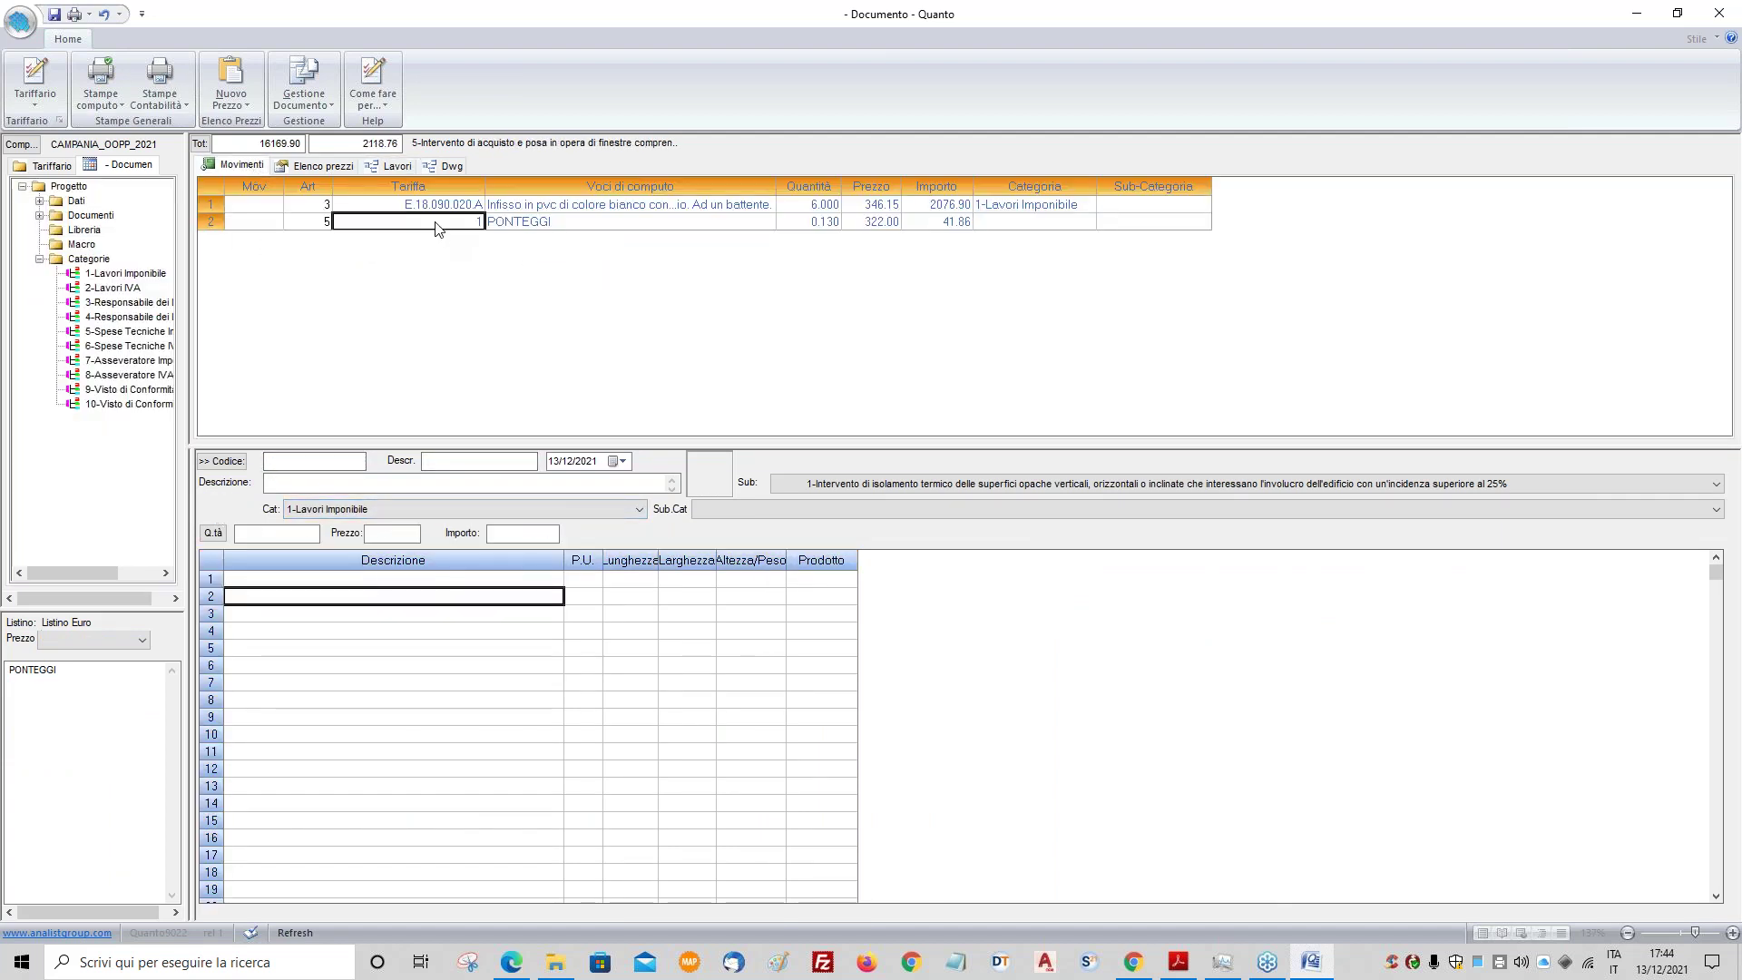
left_click(388, 509)
left_click(361, 541)
left_click(979, 541)
left_click(417, 508)
left_click(381, 552)
left_click(232, 510)
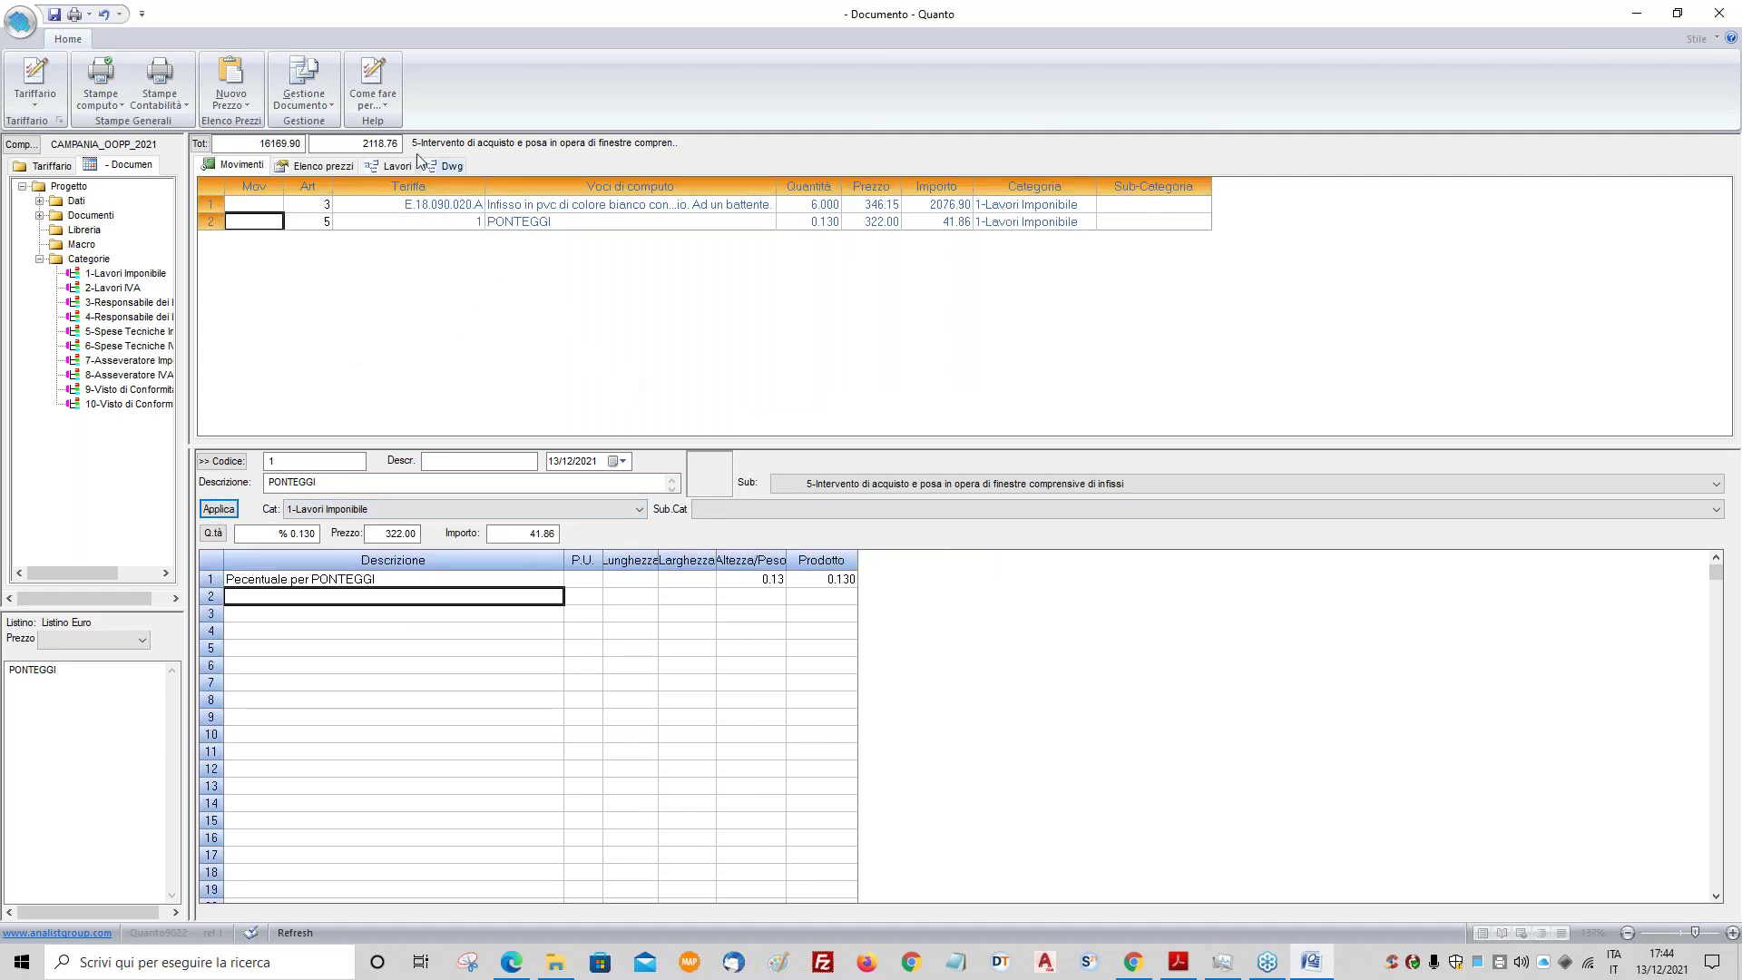
- Add a new work named SPESE TECNICHE GENERALI under the SUB:12-25-7 group
left_click(396, 166)
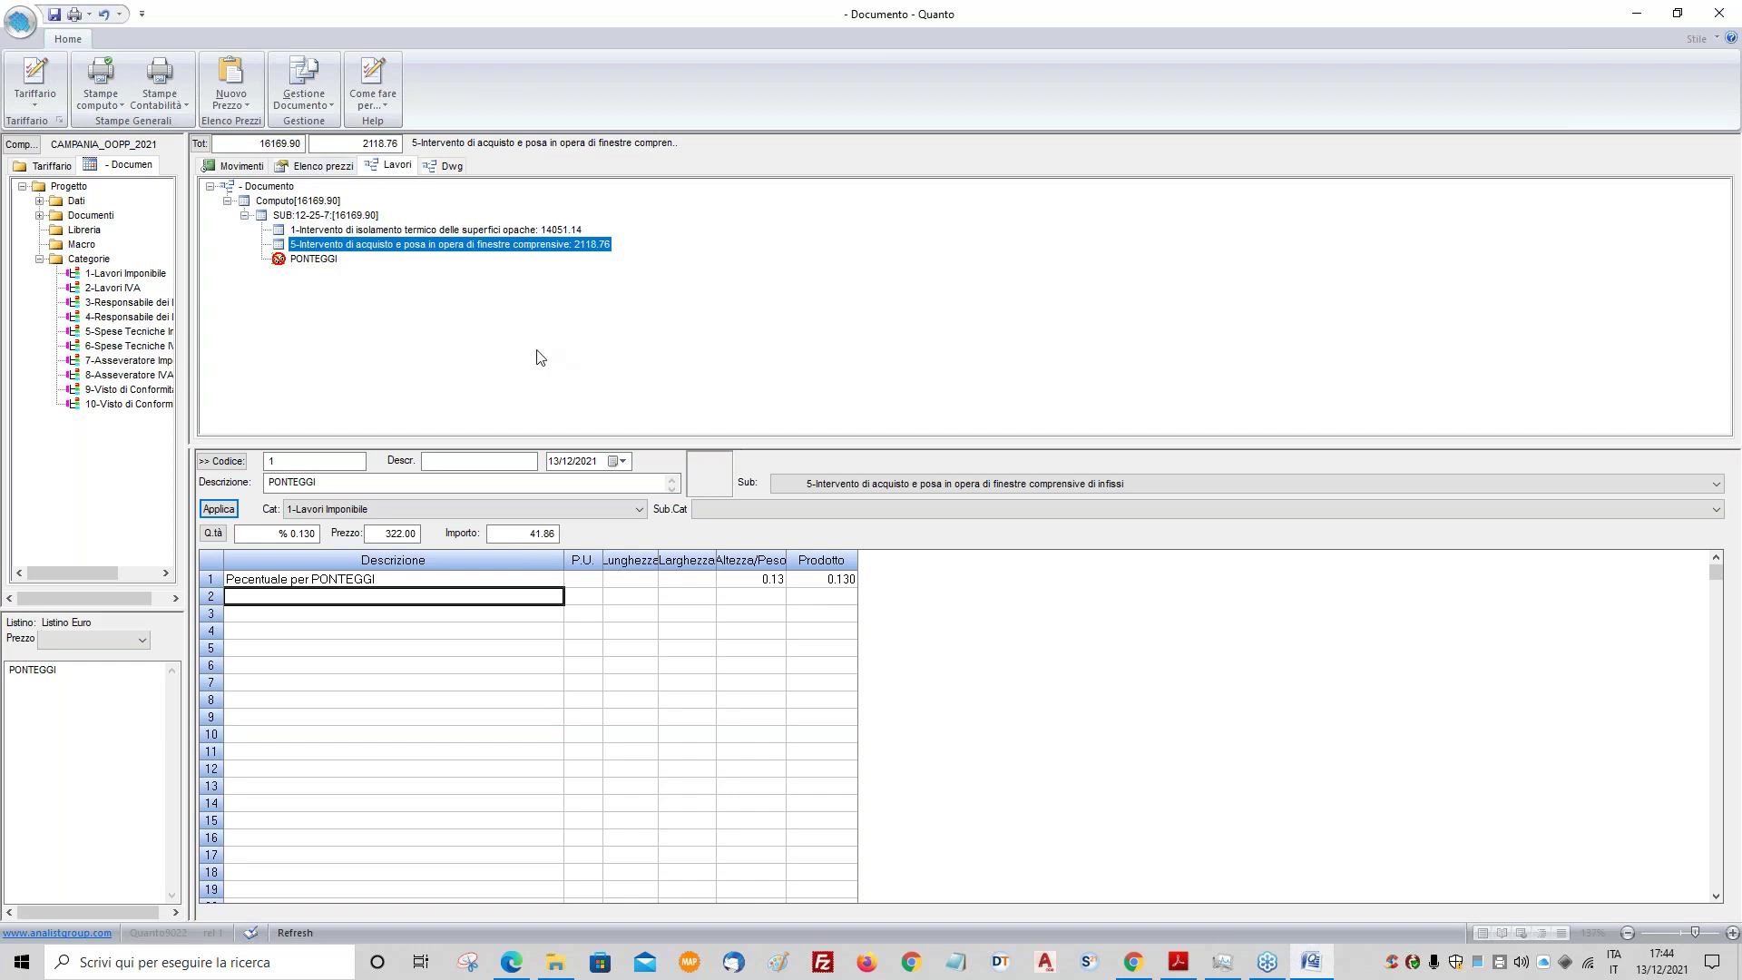
right_click(321, 218)
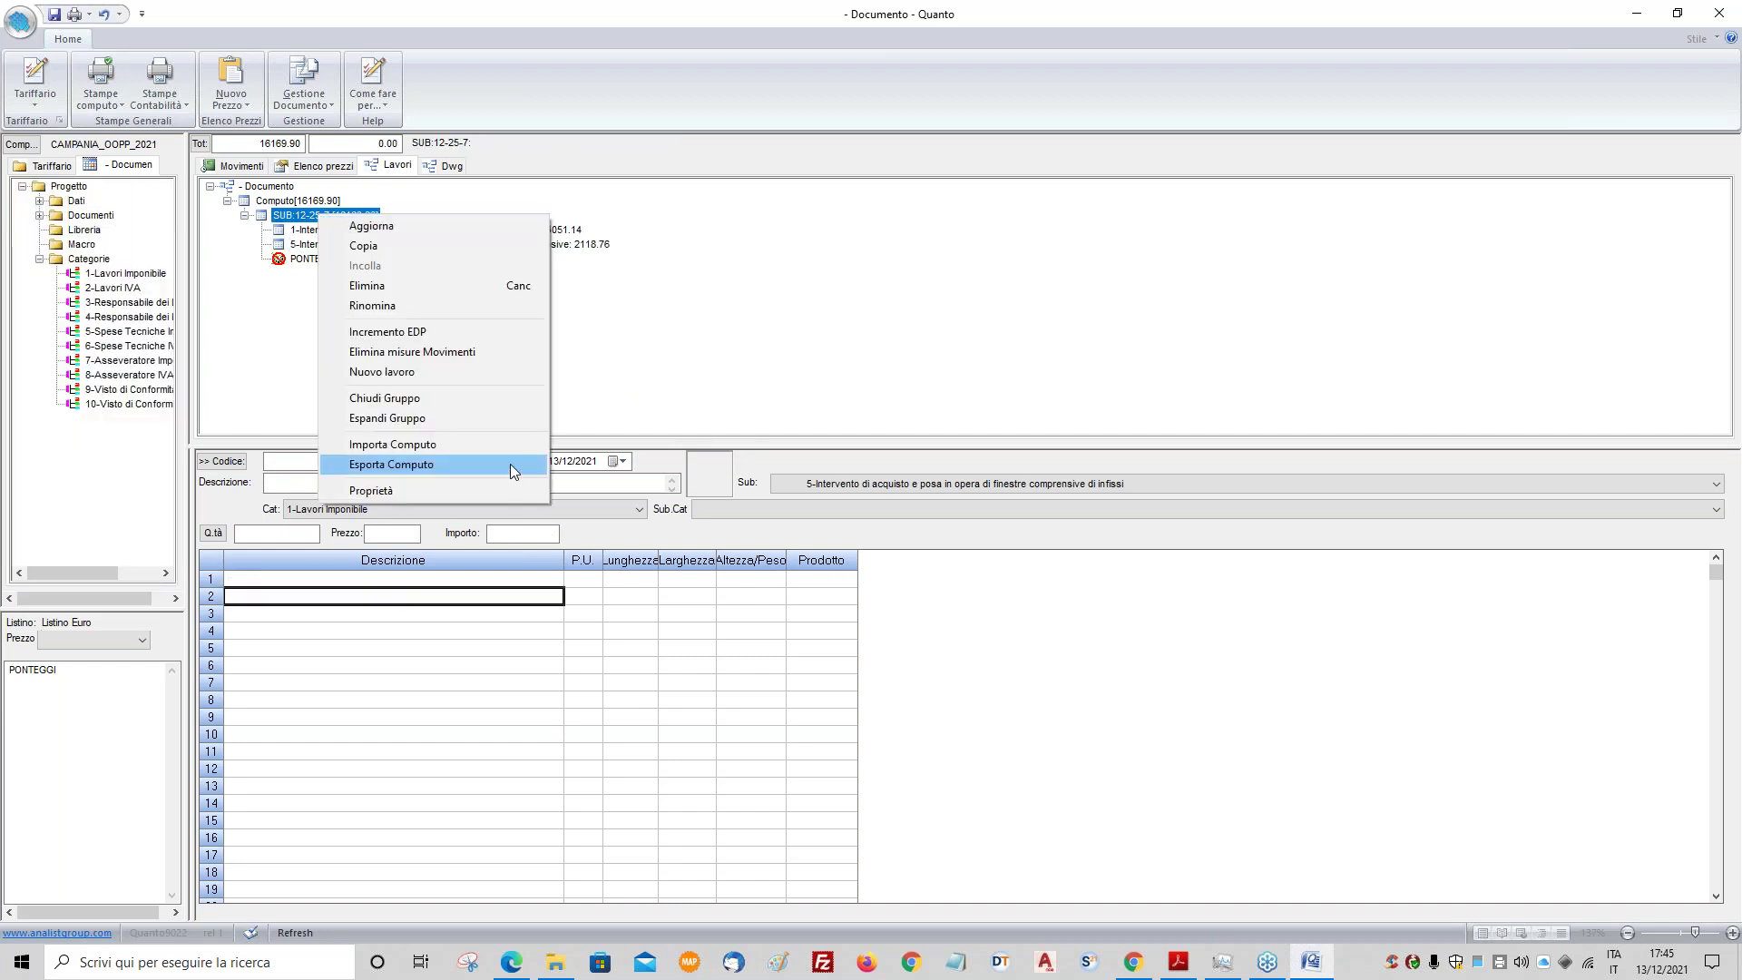
left_click(451, 373)
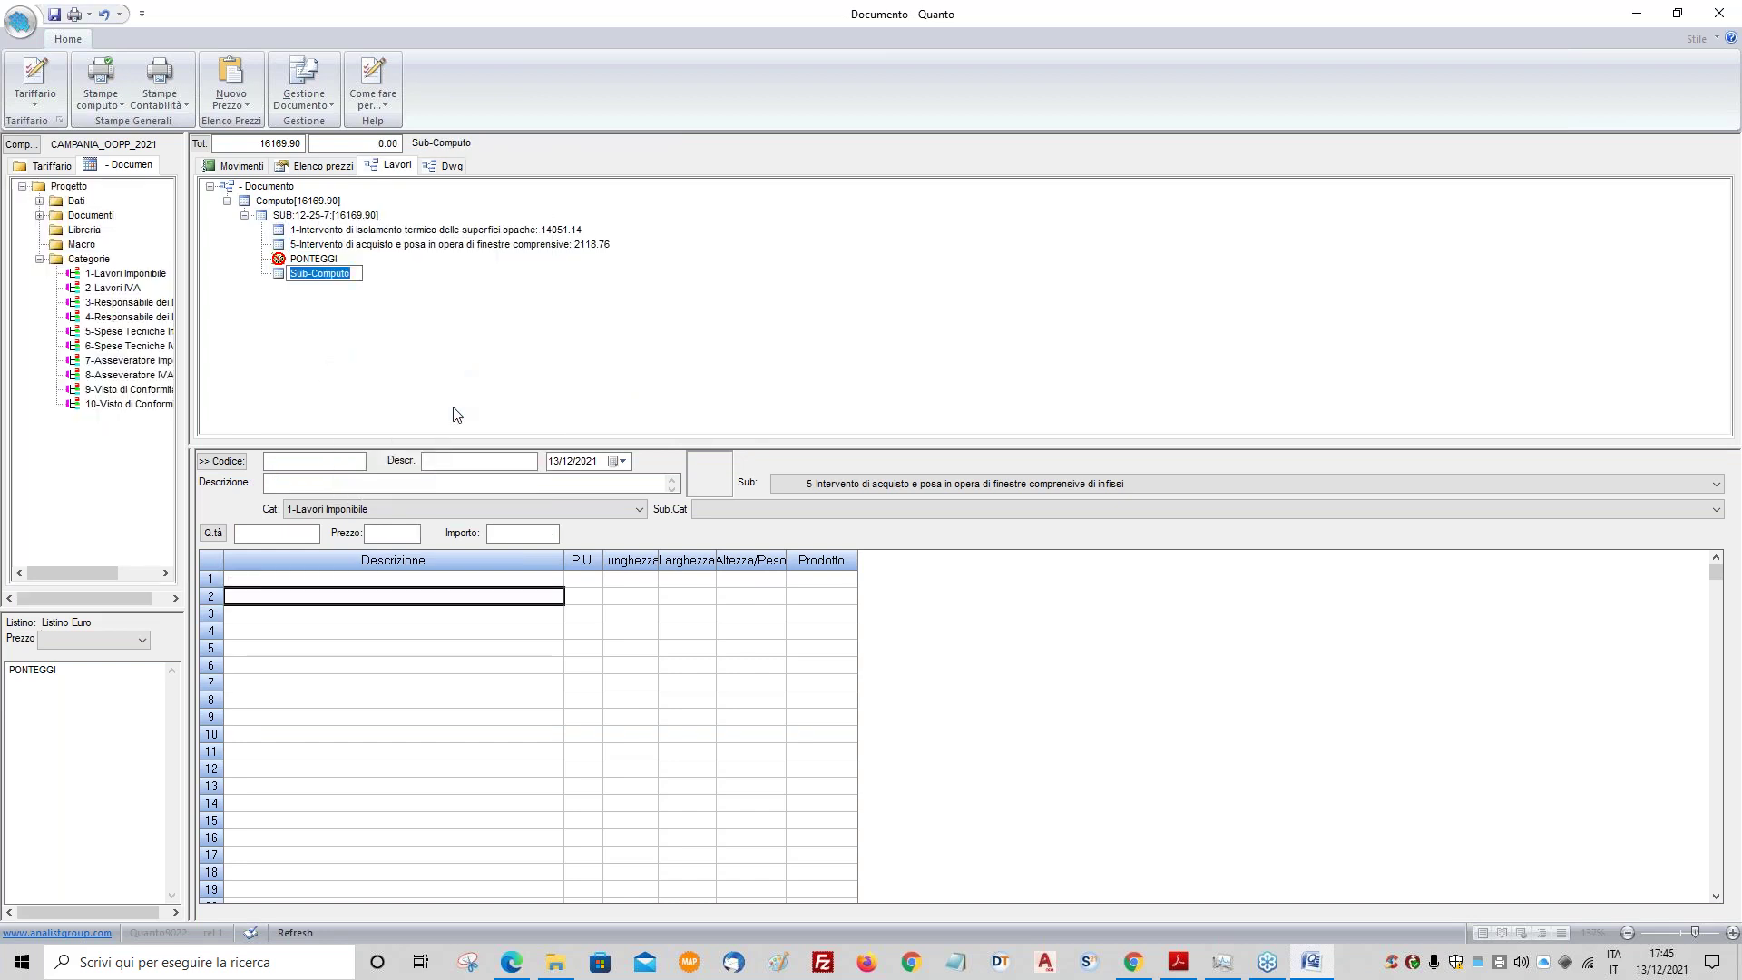
type("SPESE TECNICHE GENERALI")
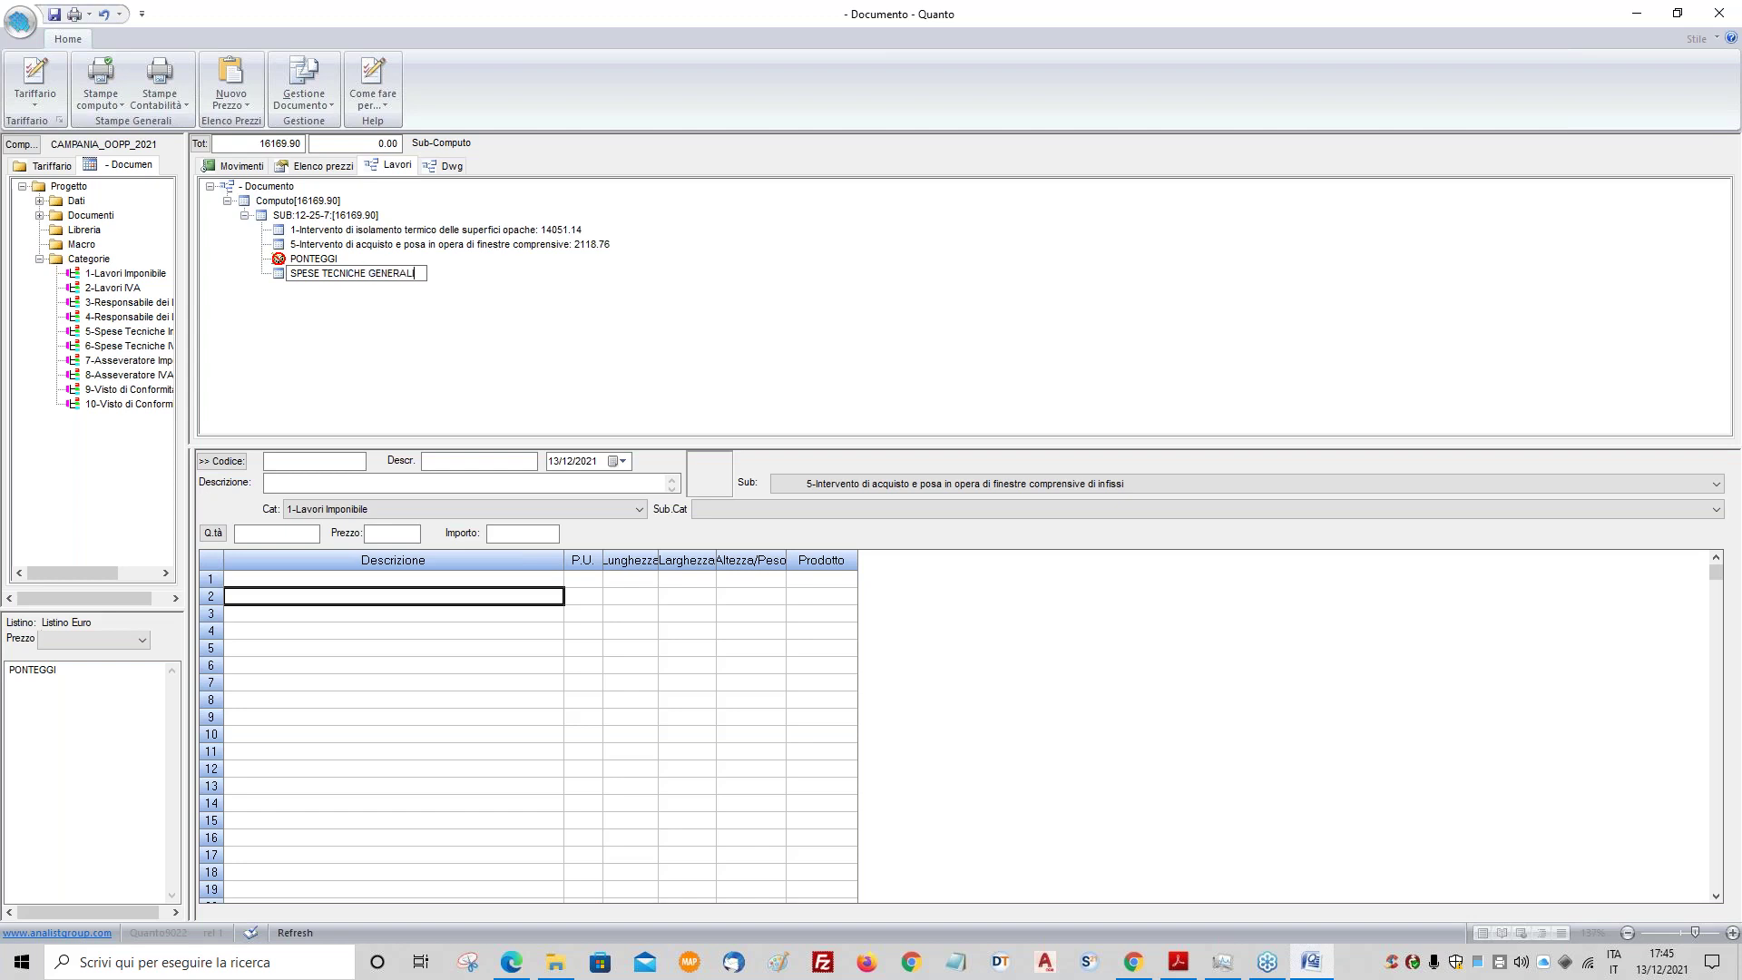
key("Return")
- Create price list item NP.001 SPESE TECNICHE with matching short description, unit A CORPO and price 5000, without generating a movement
left_click(306, 168)
right_click(403, 222)
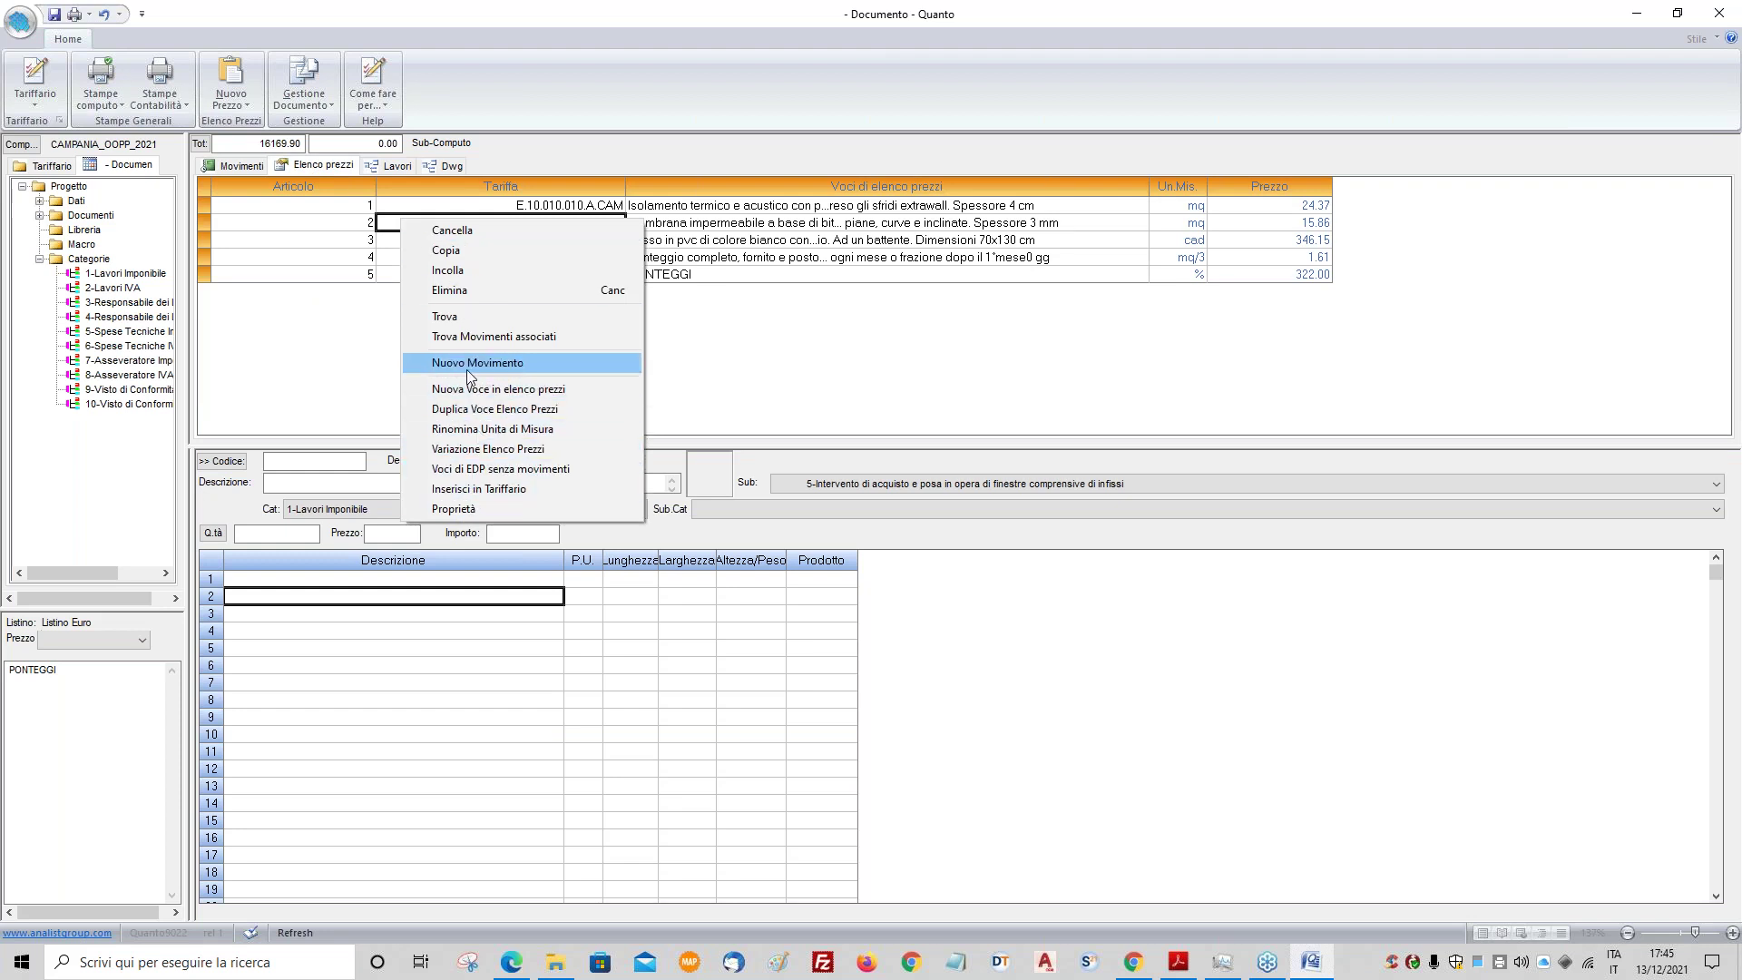
left_click(481, 389)
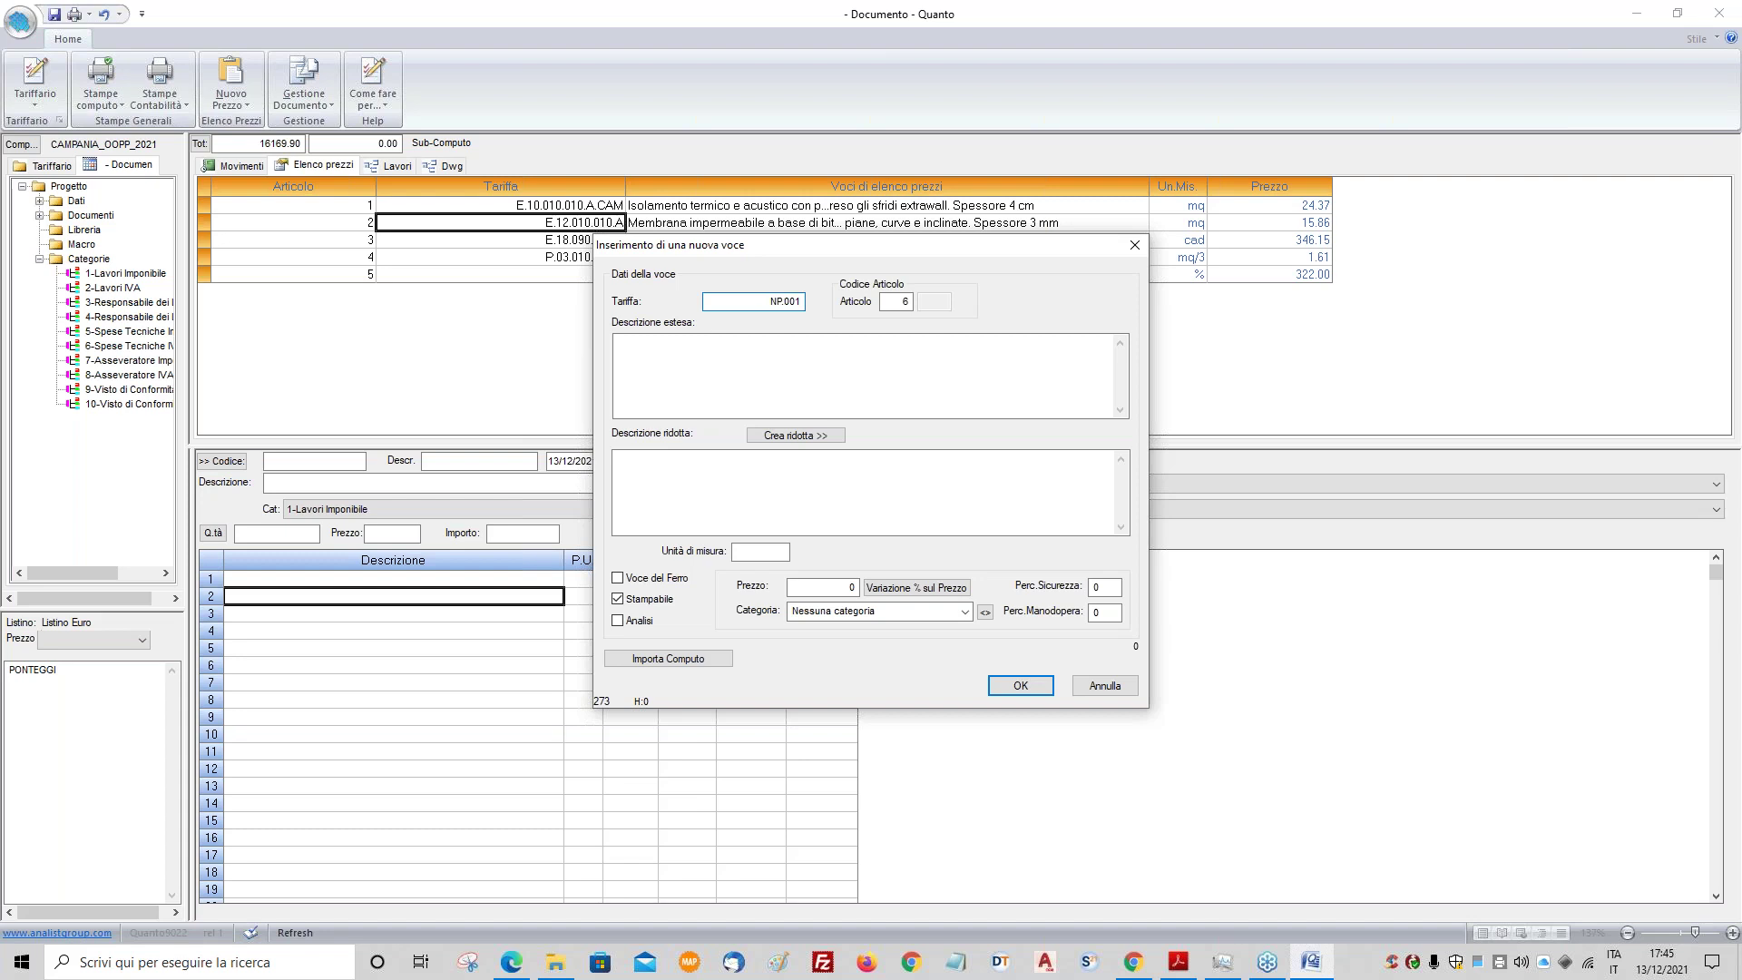
left_click(719, 344)
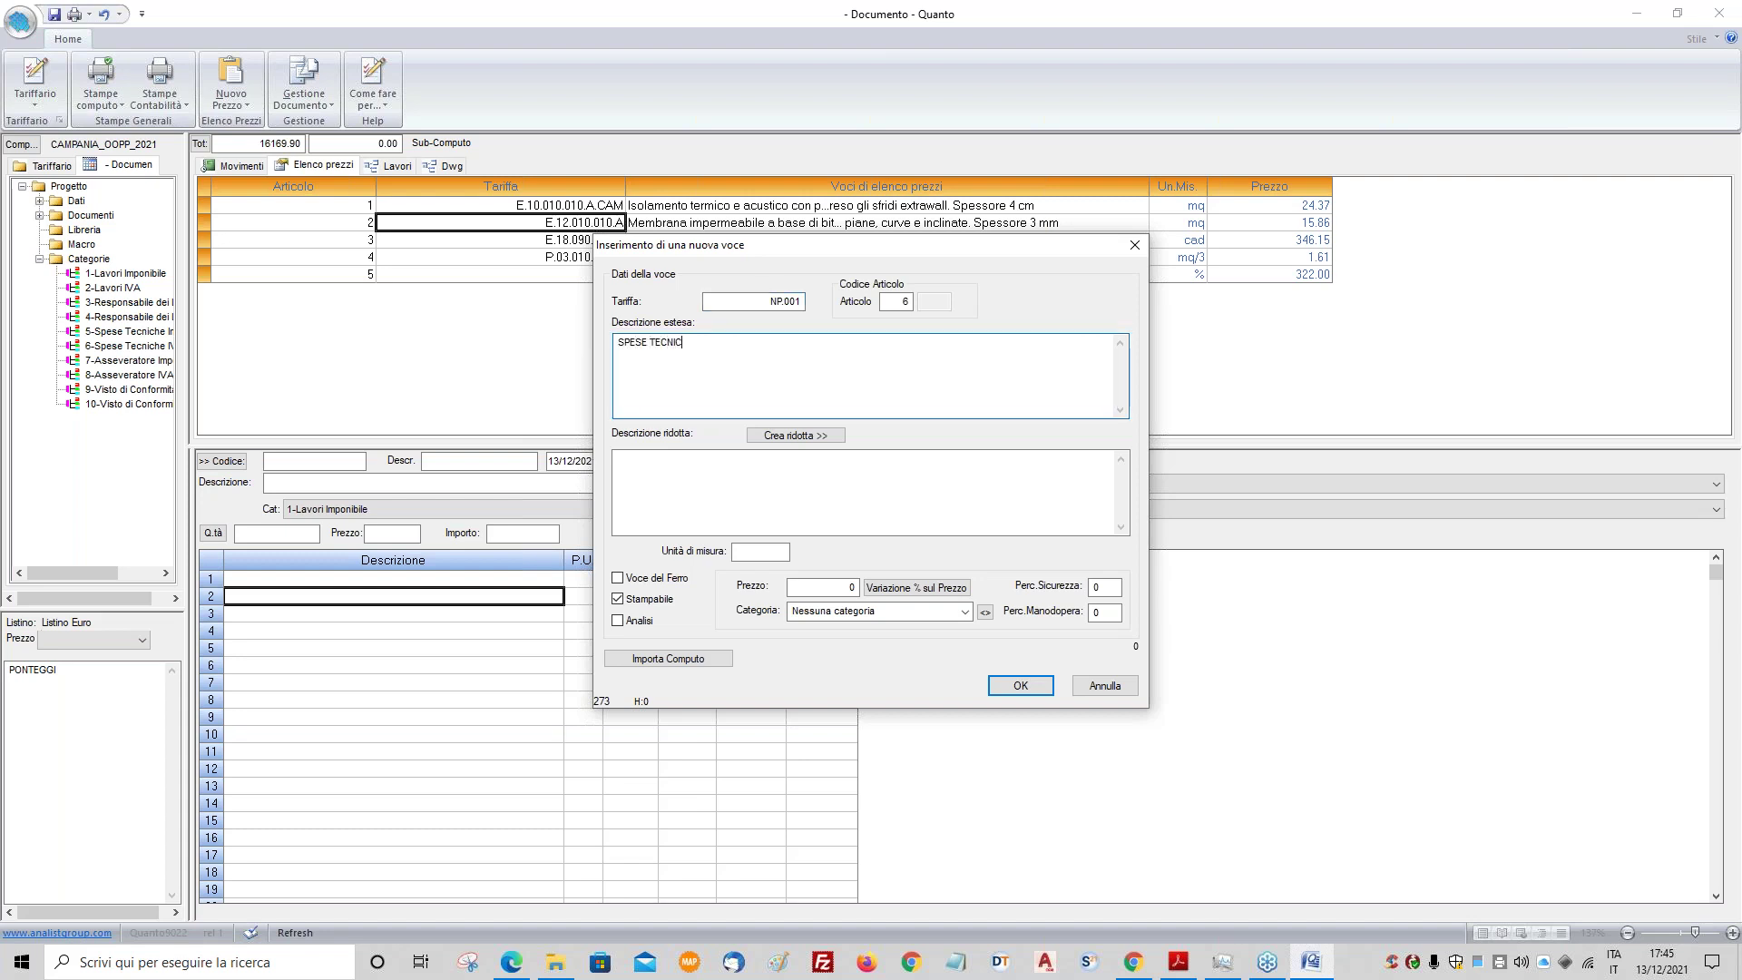
left_click(796, 436)
left_click(785, 552)
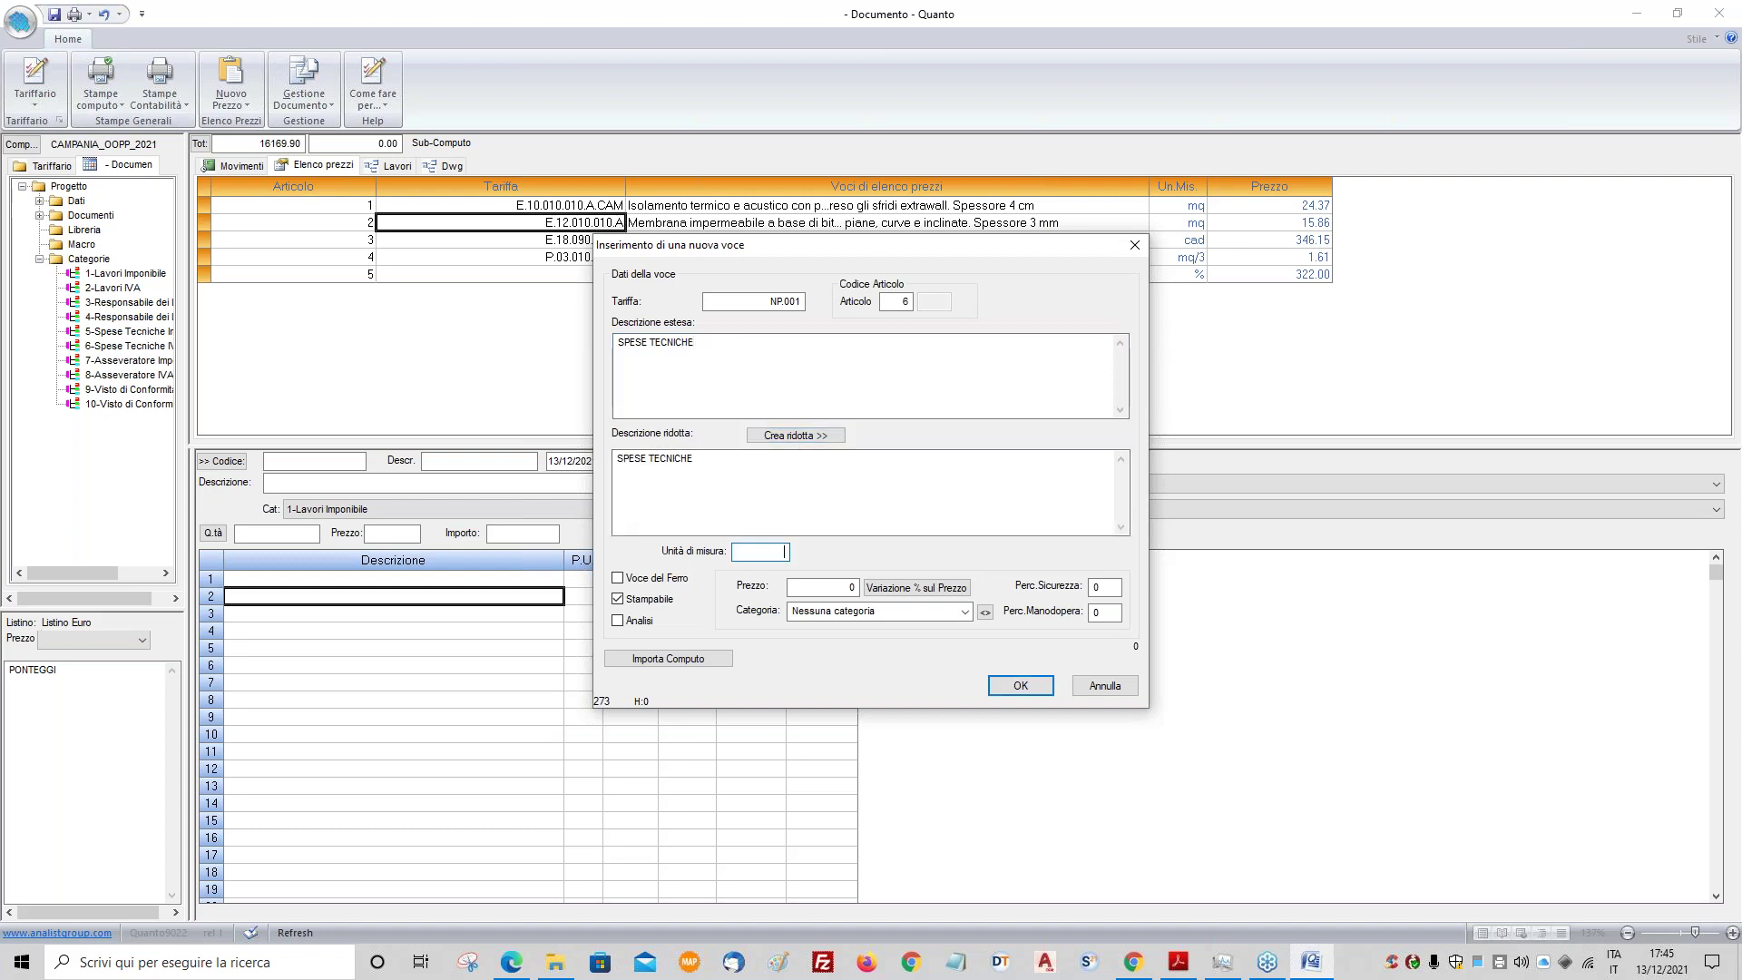
type("A CORP")
type("O")
type("5000")
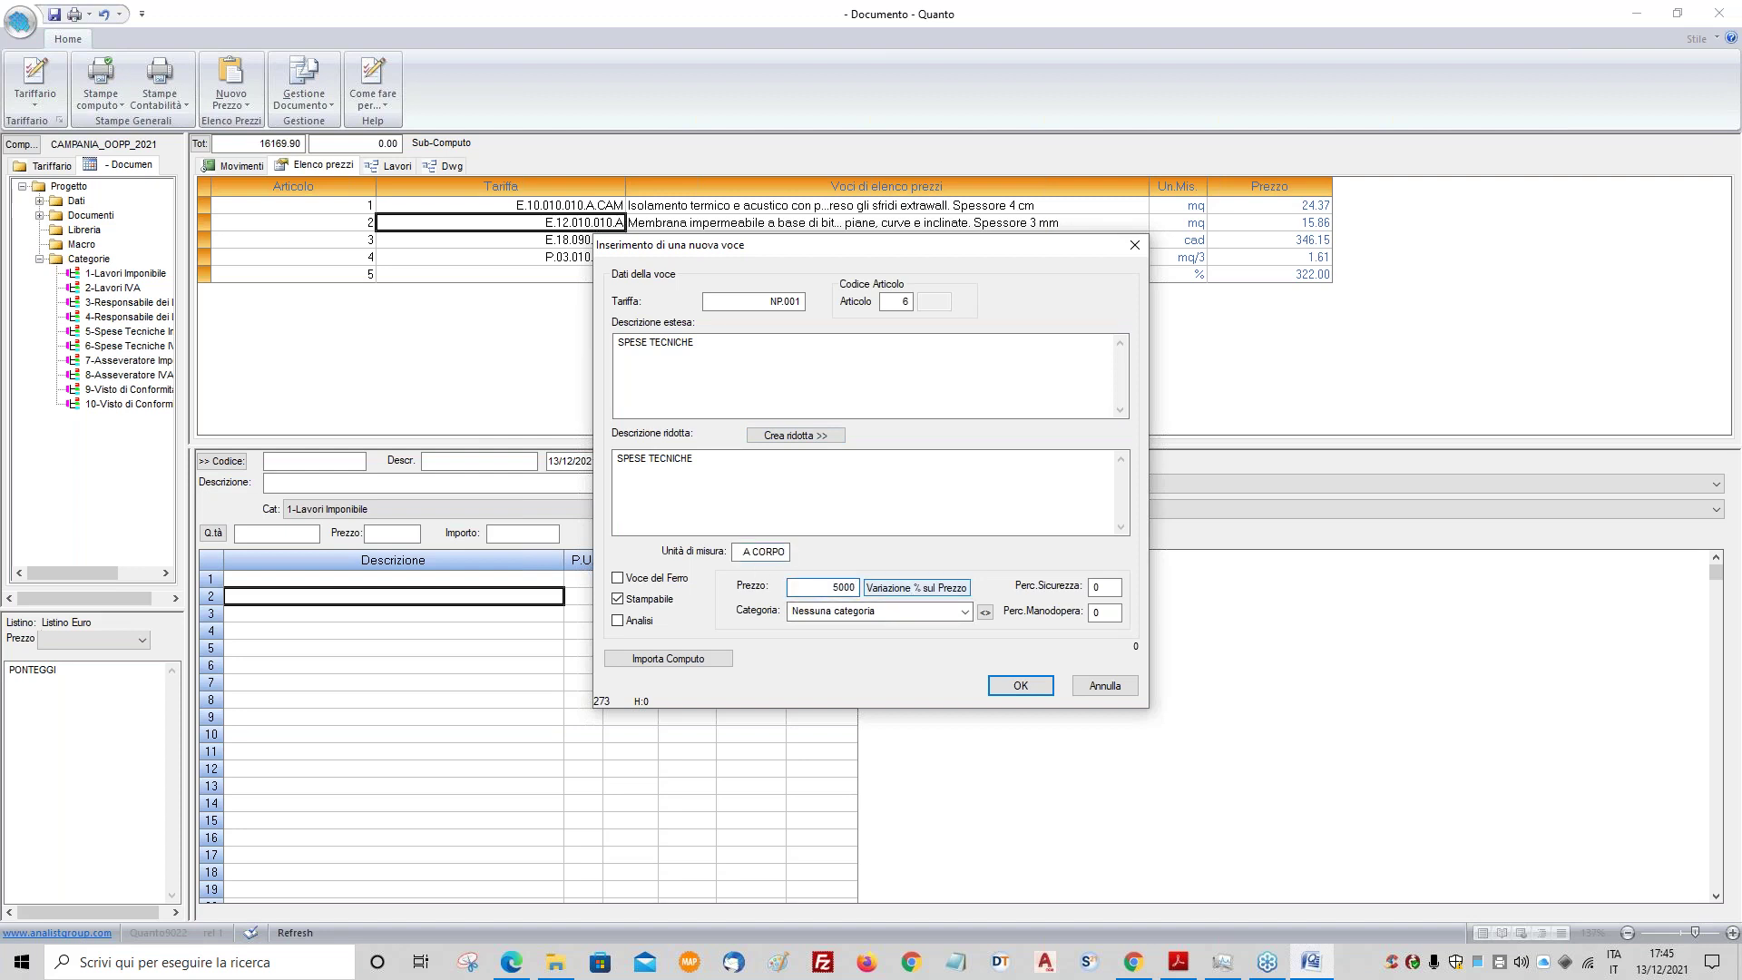
left_click(1020, 686)
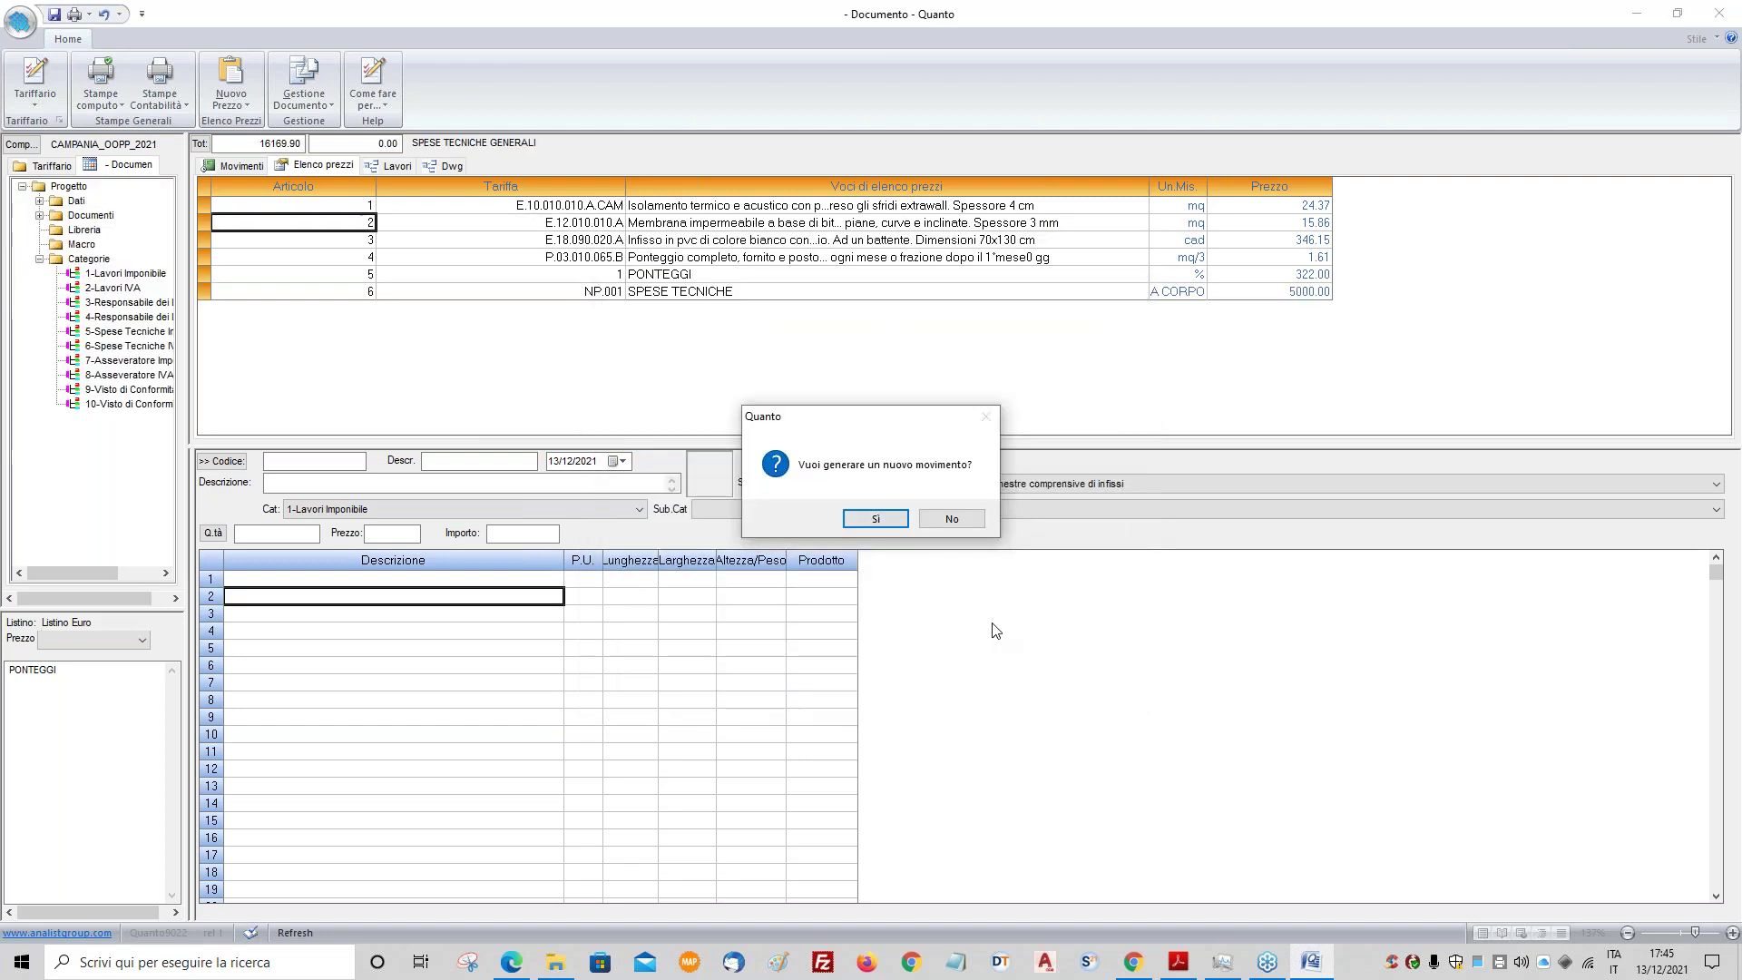
left_click(950, 520)
- Create a movement for the SPESE TECNICHE item with a measurement row A CORPO of 1 equal part, and apply it
left_click(525, 292)
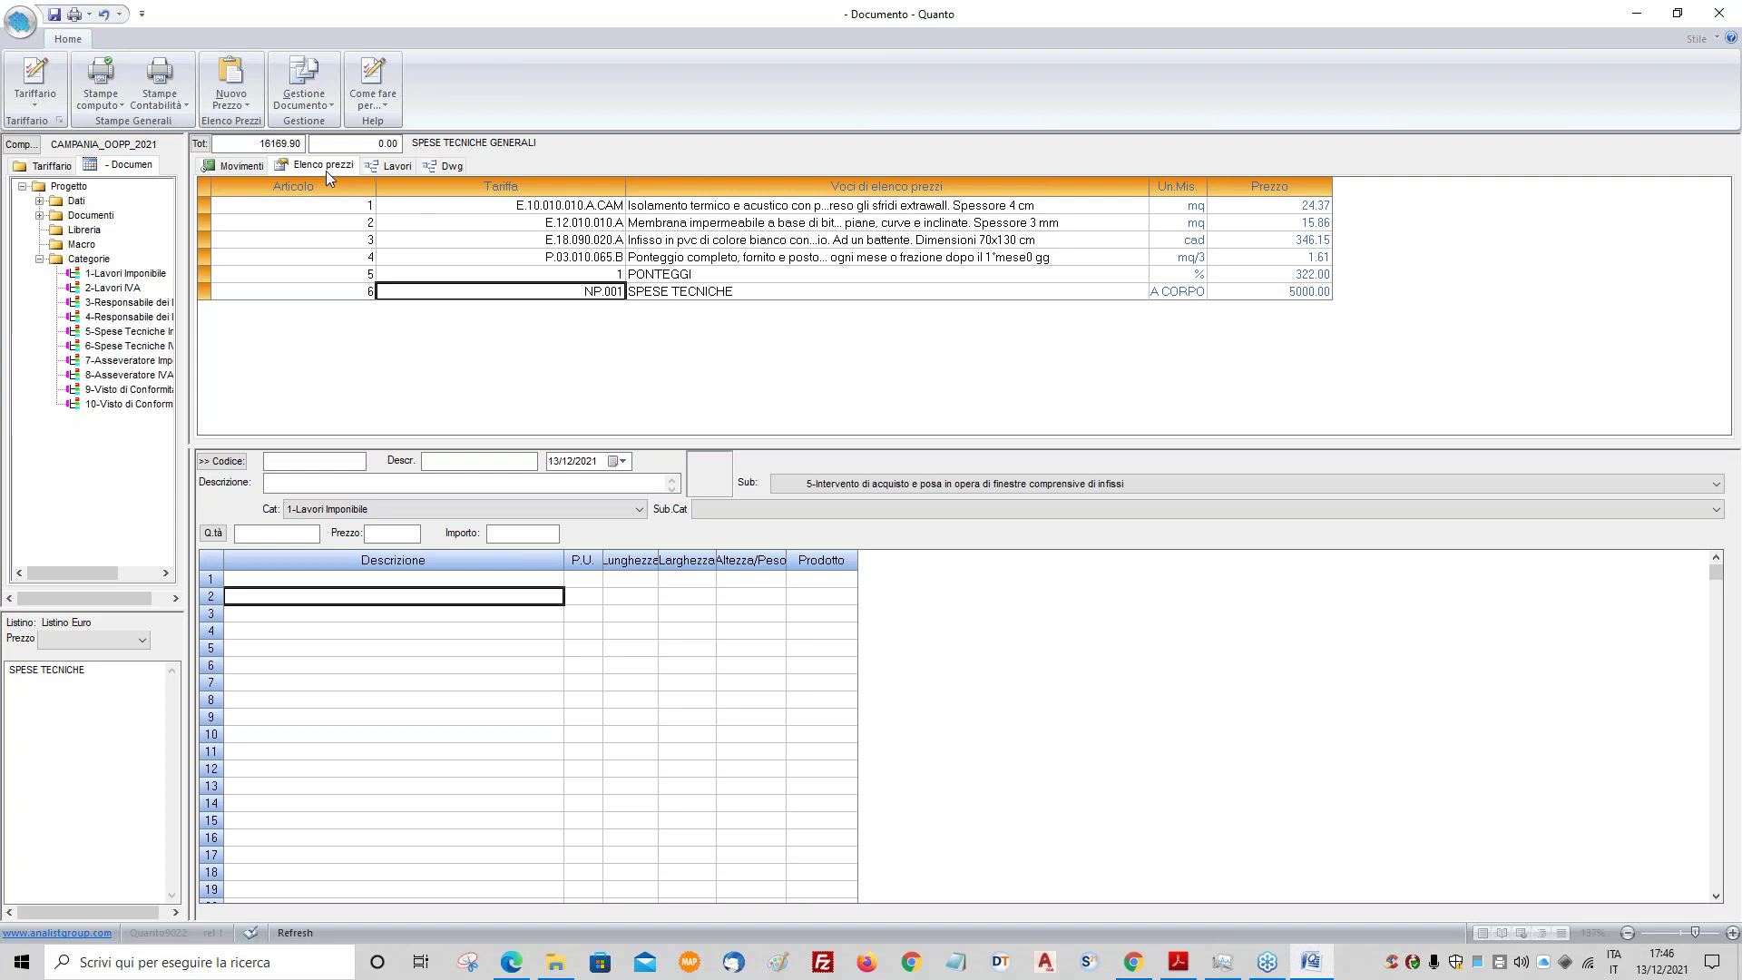
right_click(494, 293)
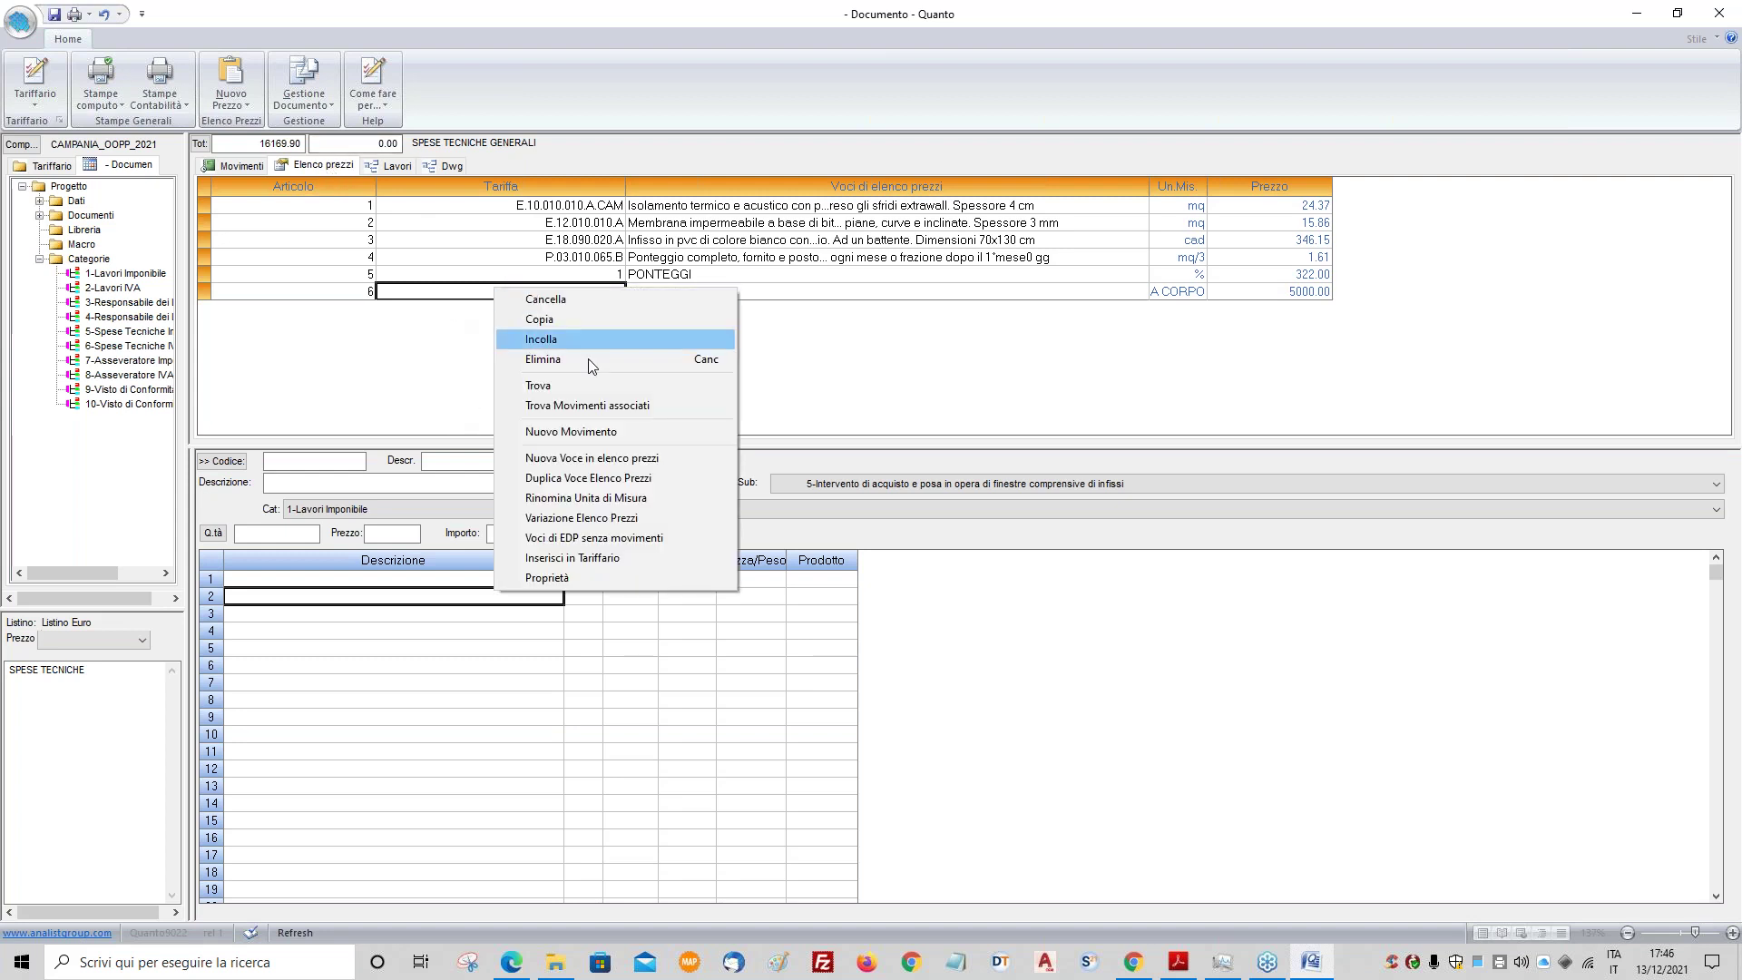
left_click(574, 430)
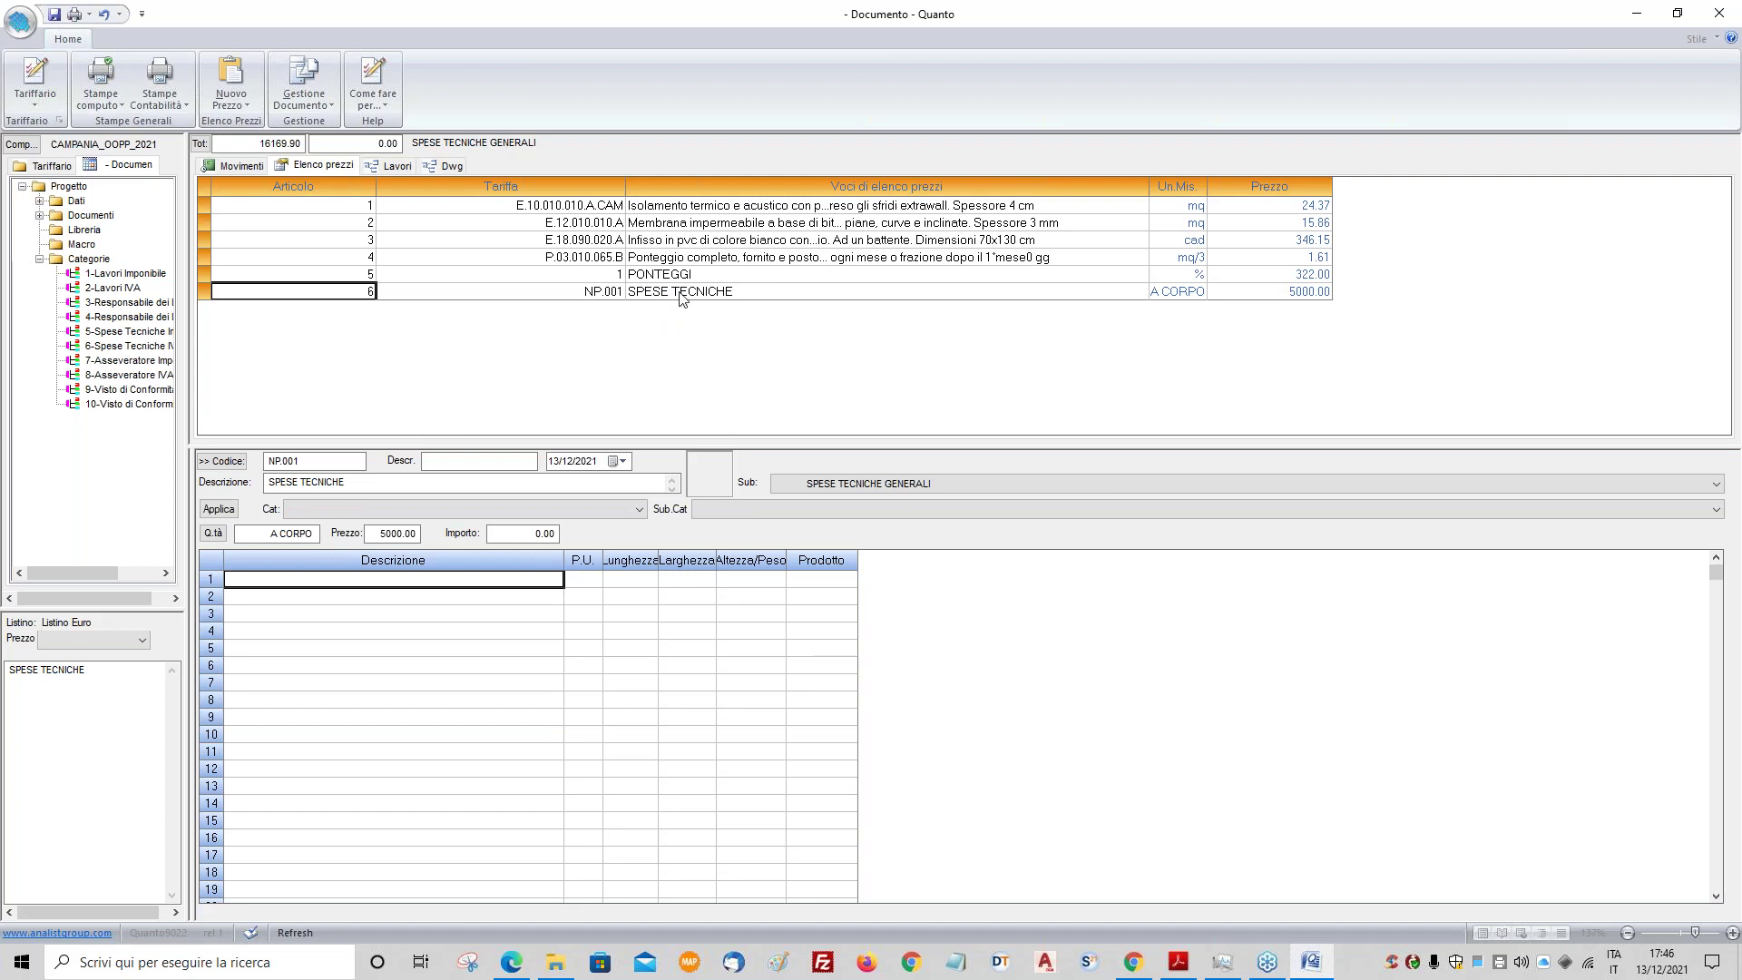
left_click(458, 582)
type("A COPRO")
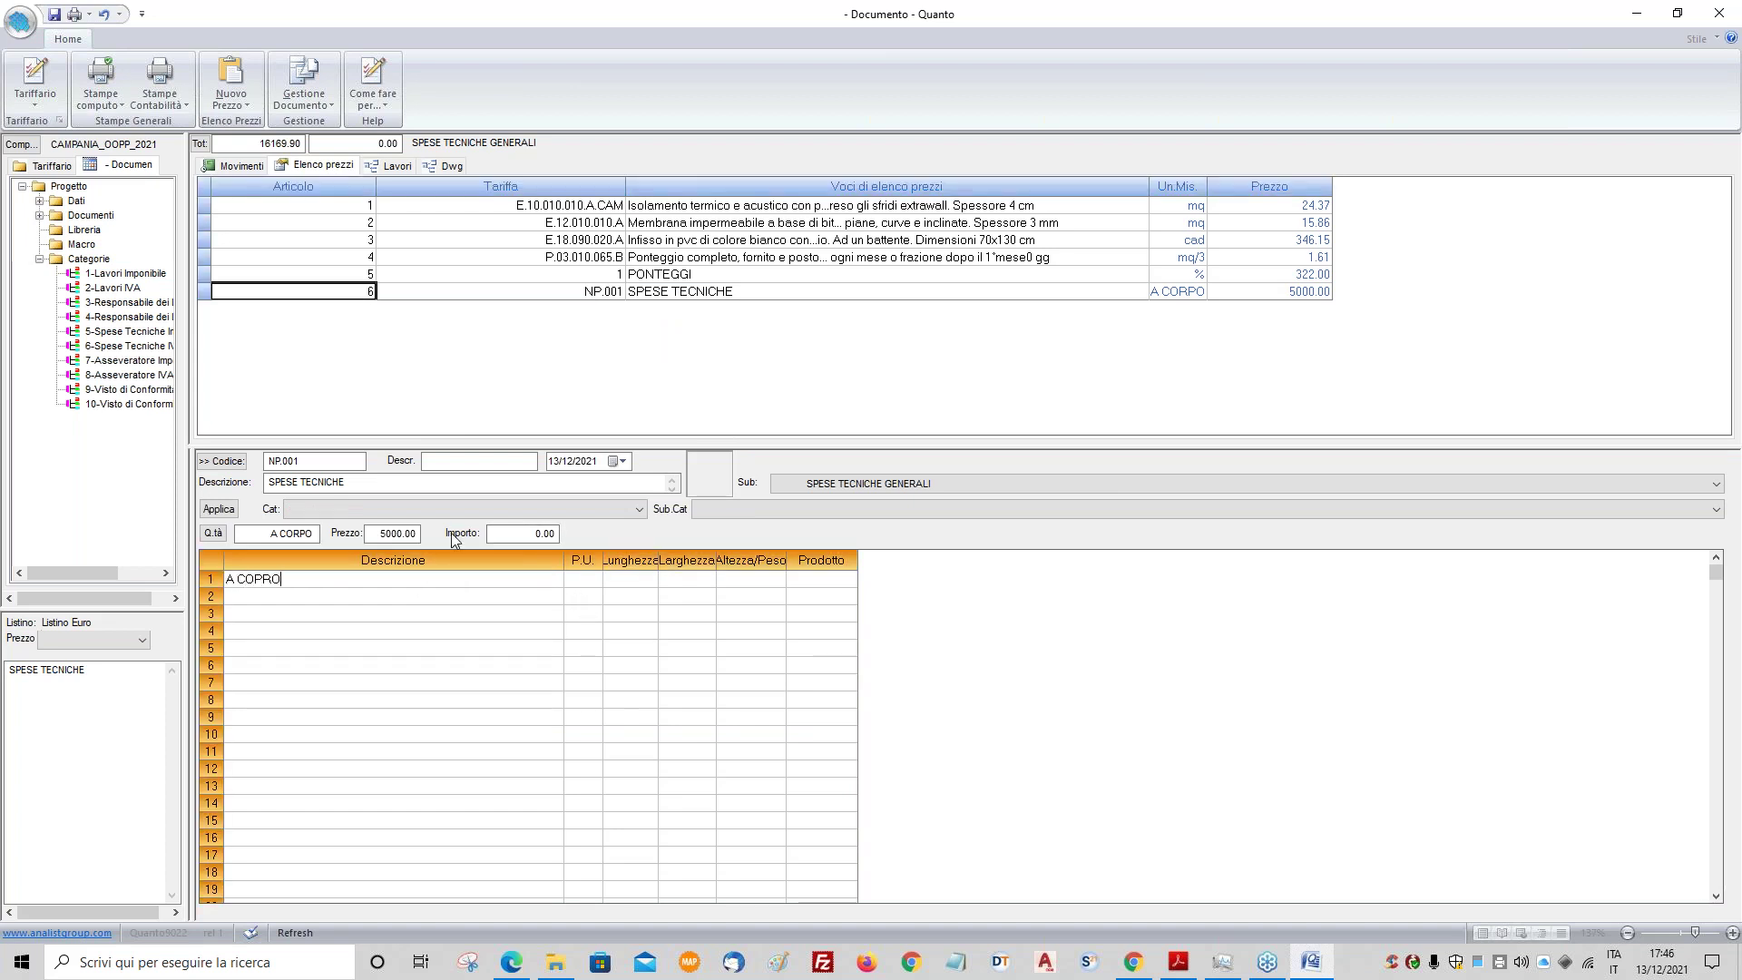
left_click_drag(282, 581, 247, 583)
type("RPO")
left_click(595, 580)
type("1")
left_click(219, 509)
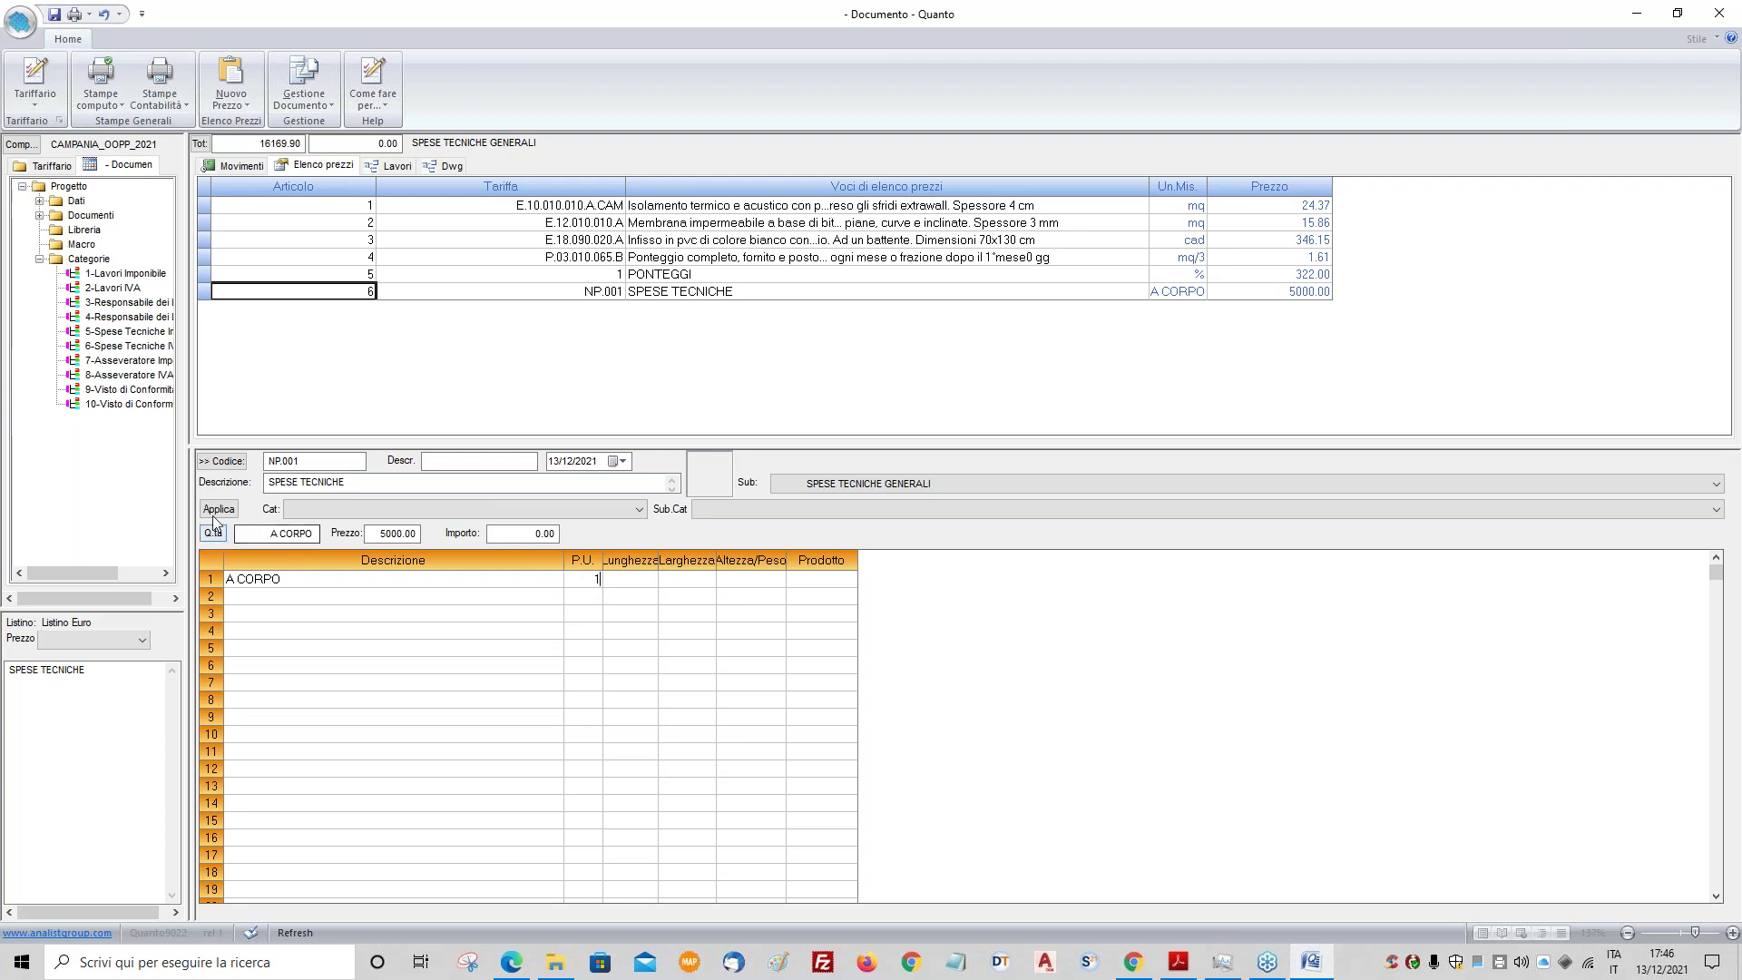
- Turn off the Stampabile option for the SPESE TECNICHE GENERALI work
left_click(388, 169)
left_click(334, 273)
right_click(329, 274)
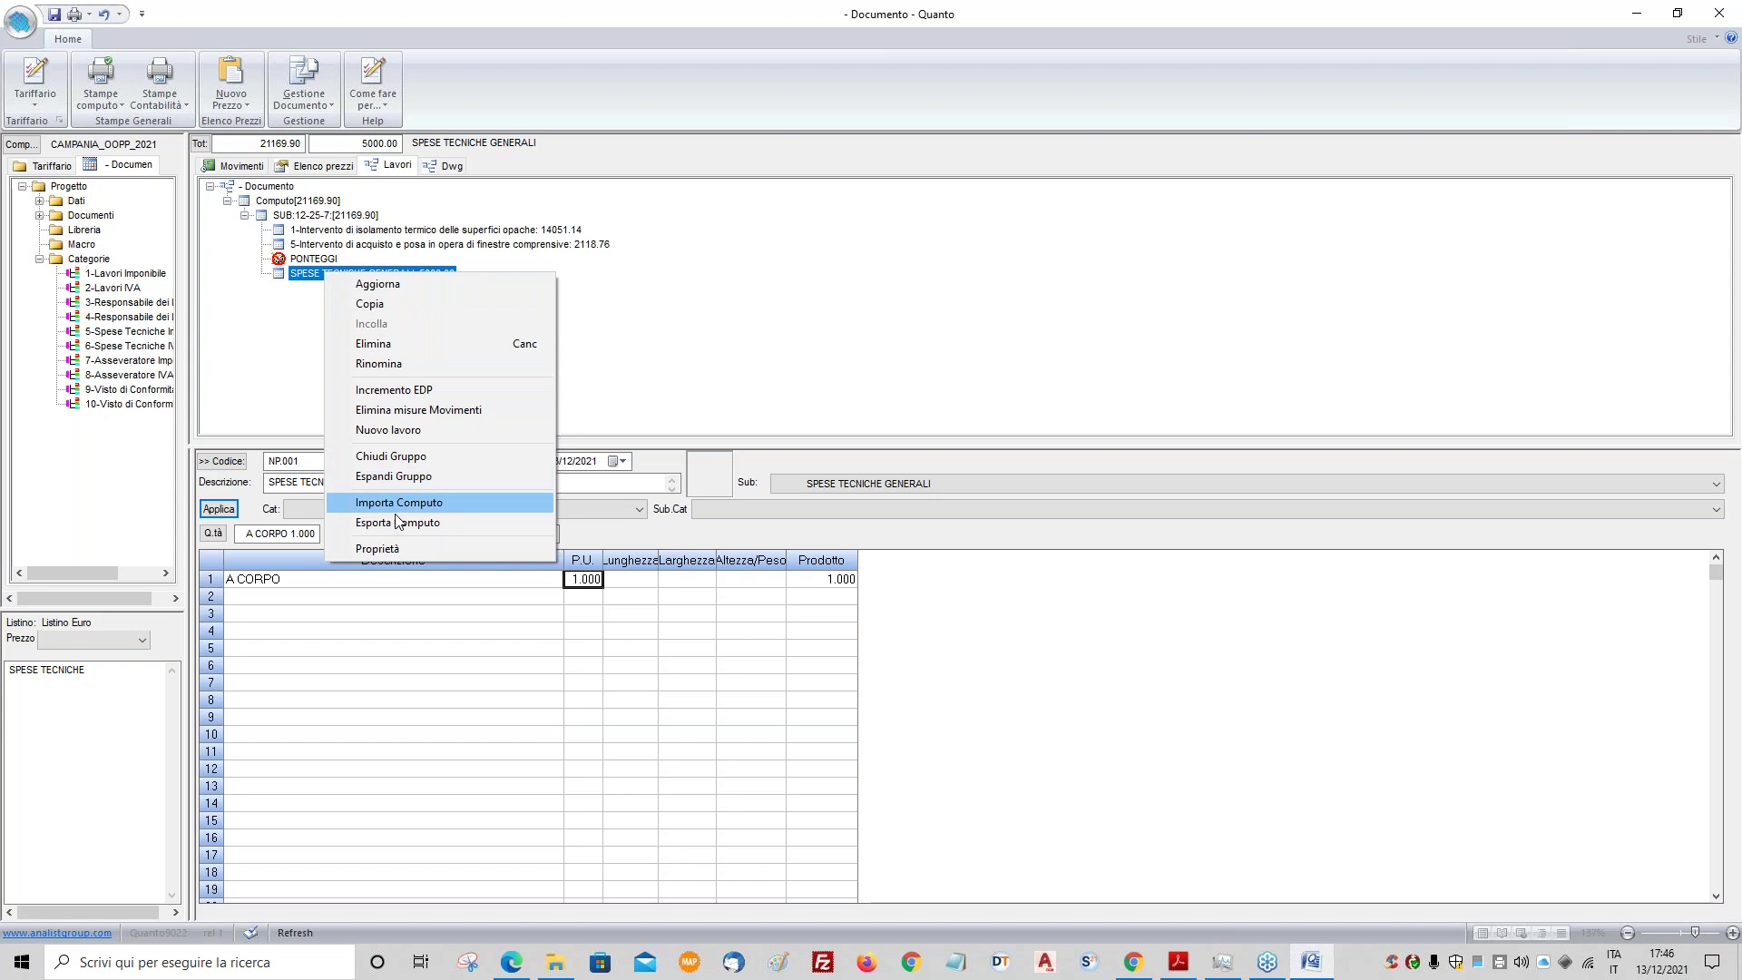
left_click(400, 550)
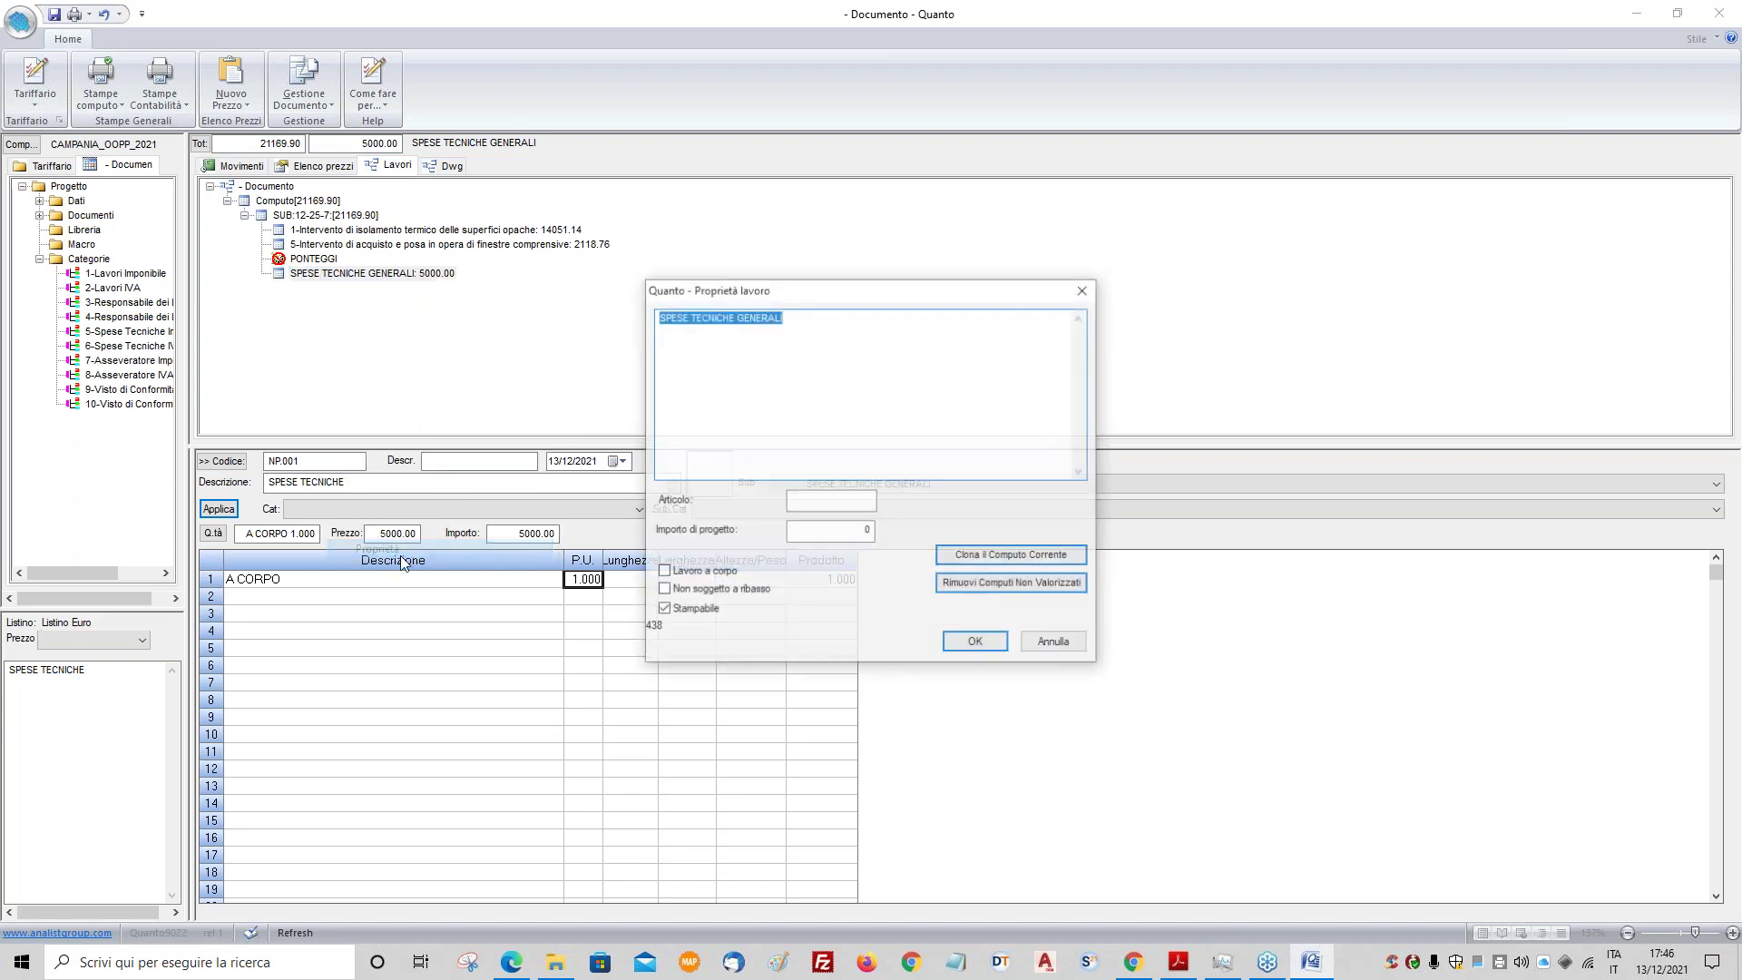
left_click(976, 643)
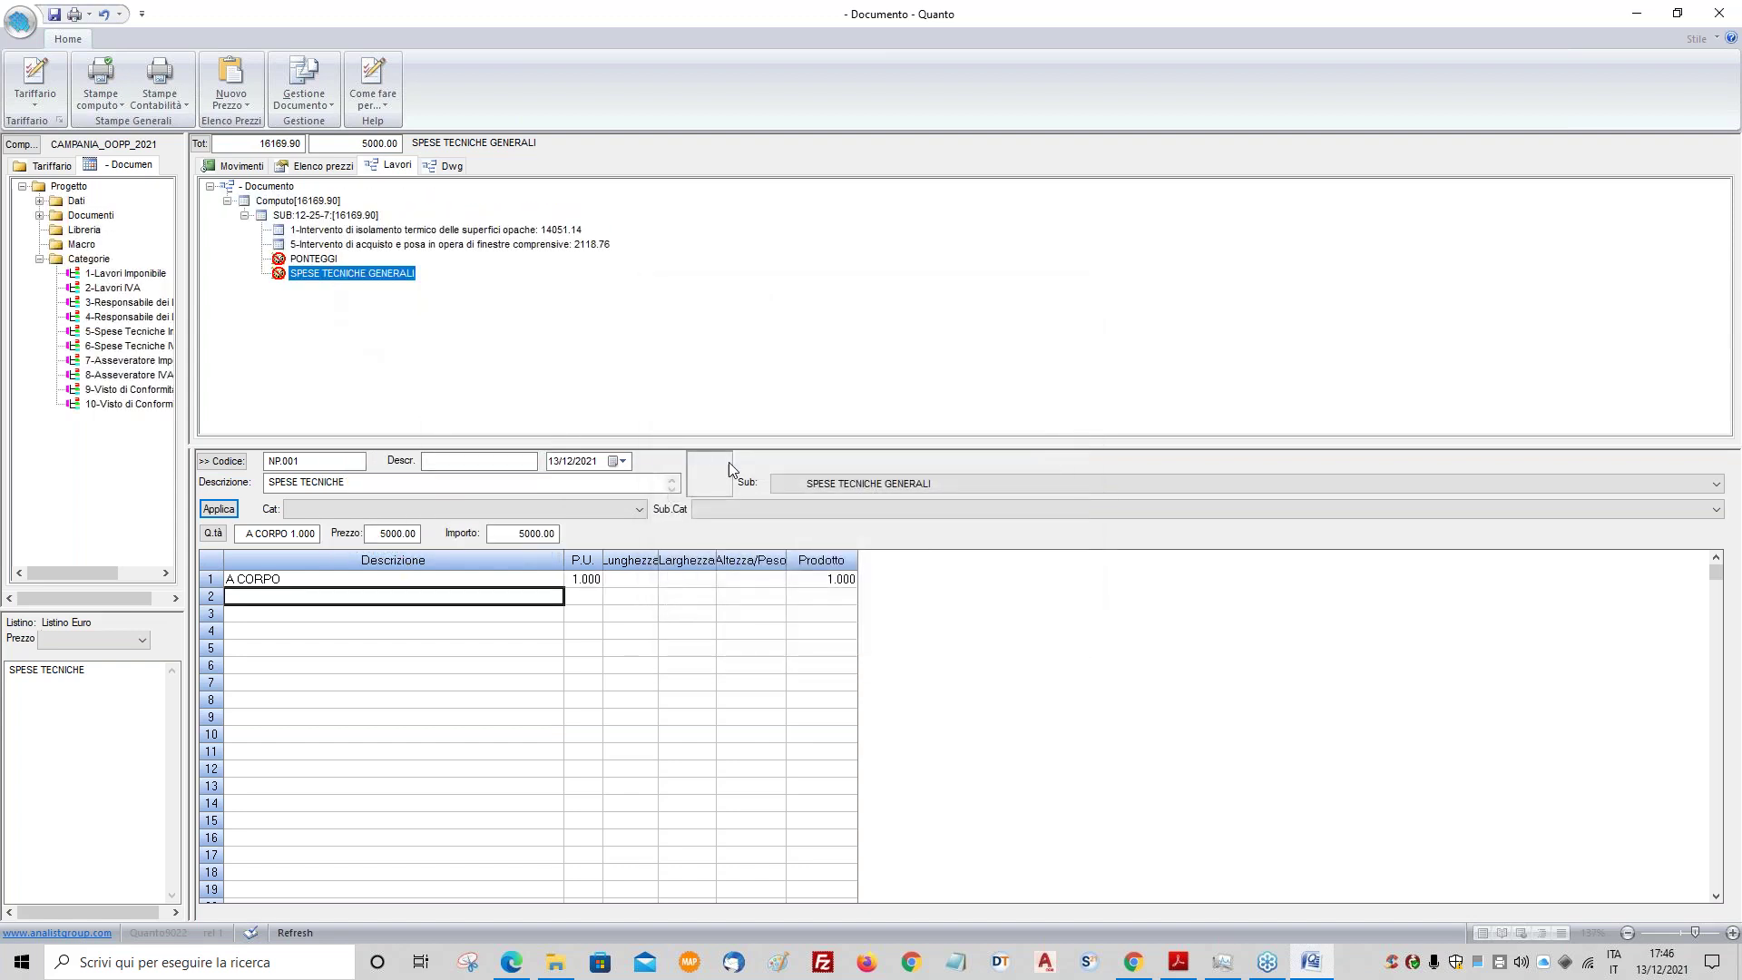
- Set the article code of the SPESE TECNICHE GENERALI work to 2
right_click(384, 276)
left_click(475, 550)
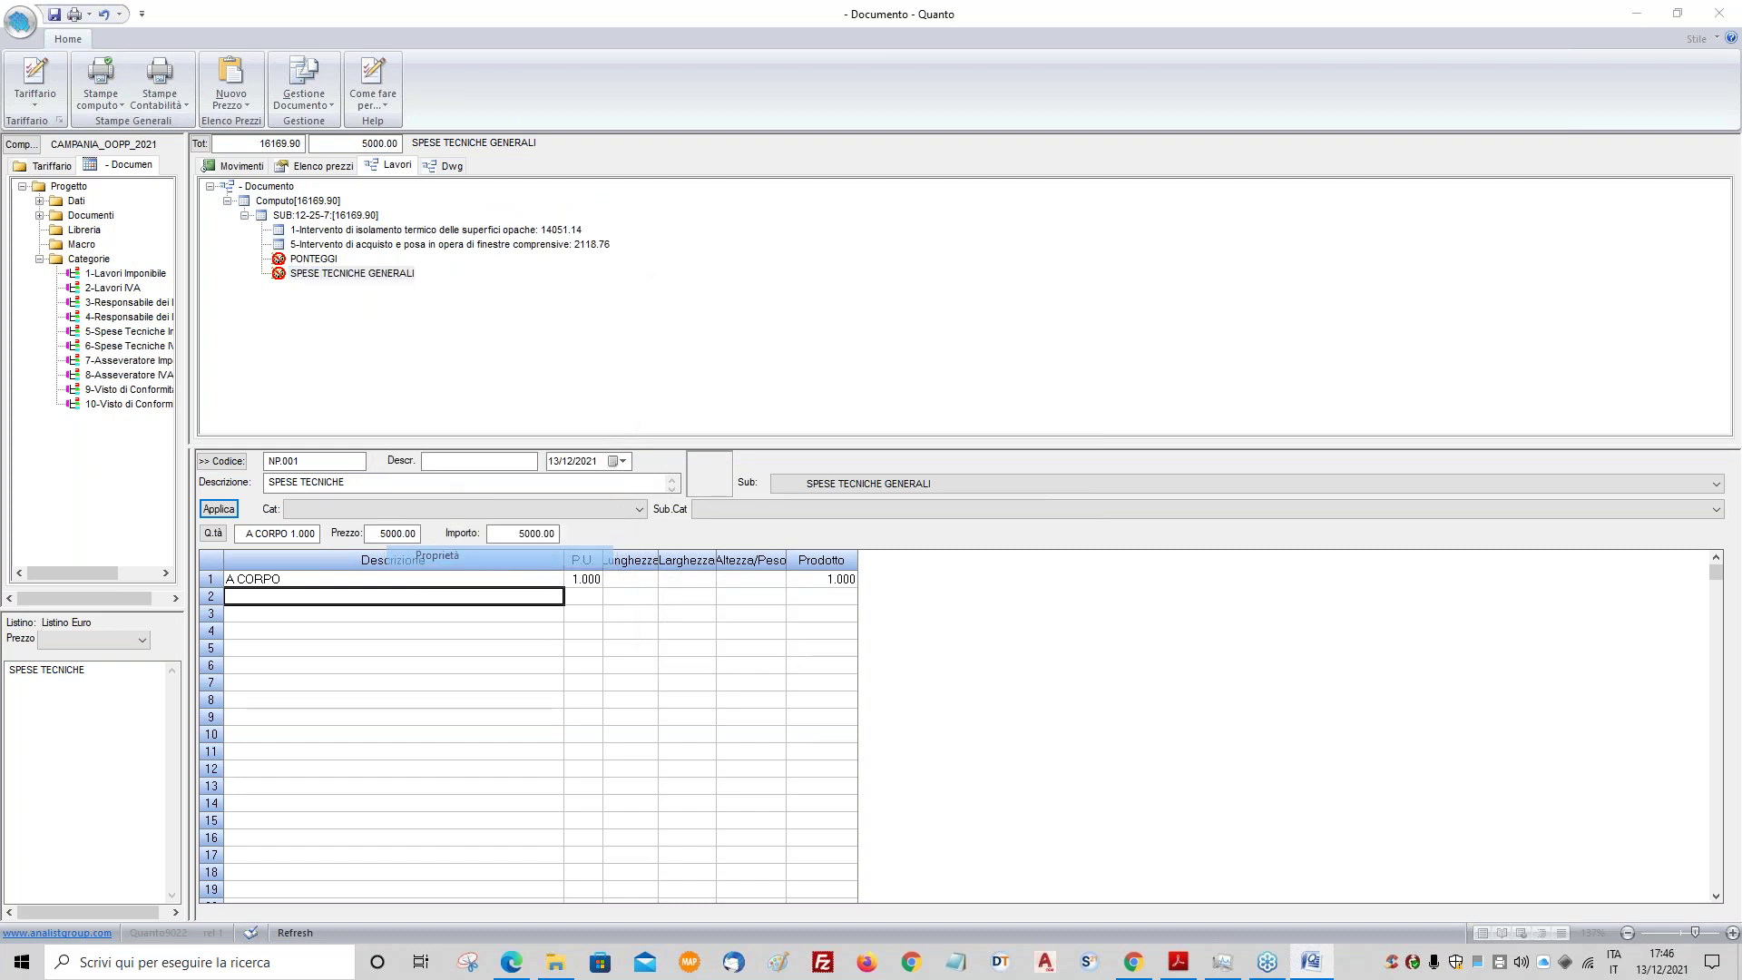
key("Tab")
type("2")
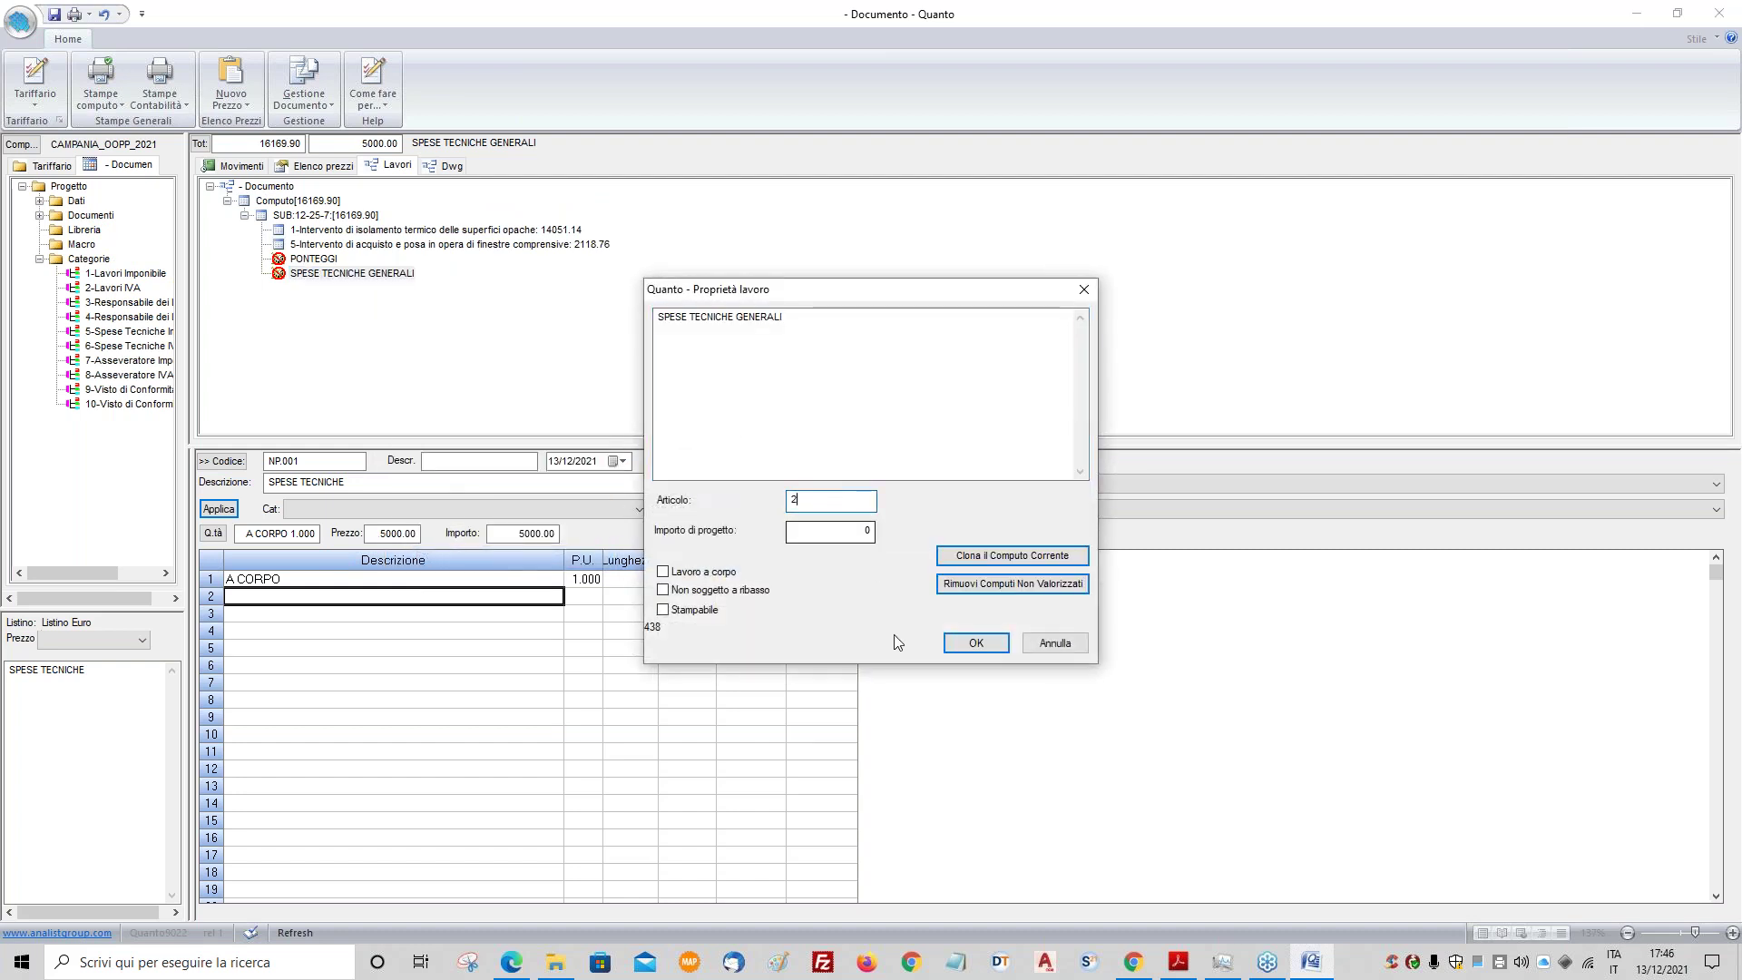
left_click(977, 644)
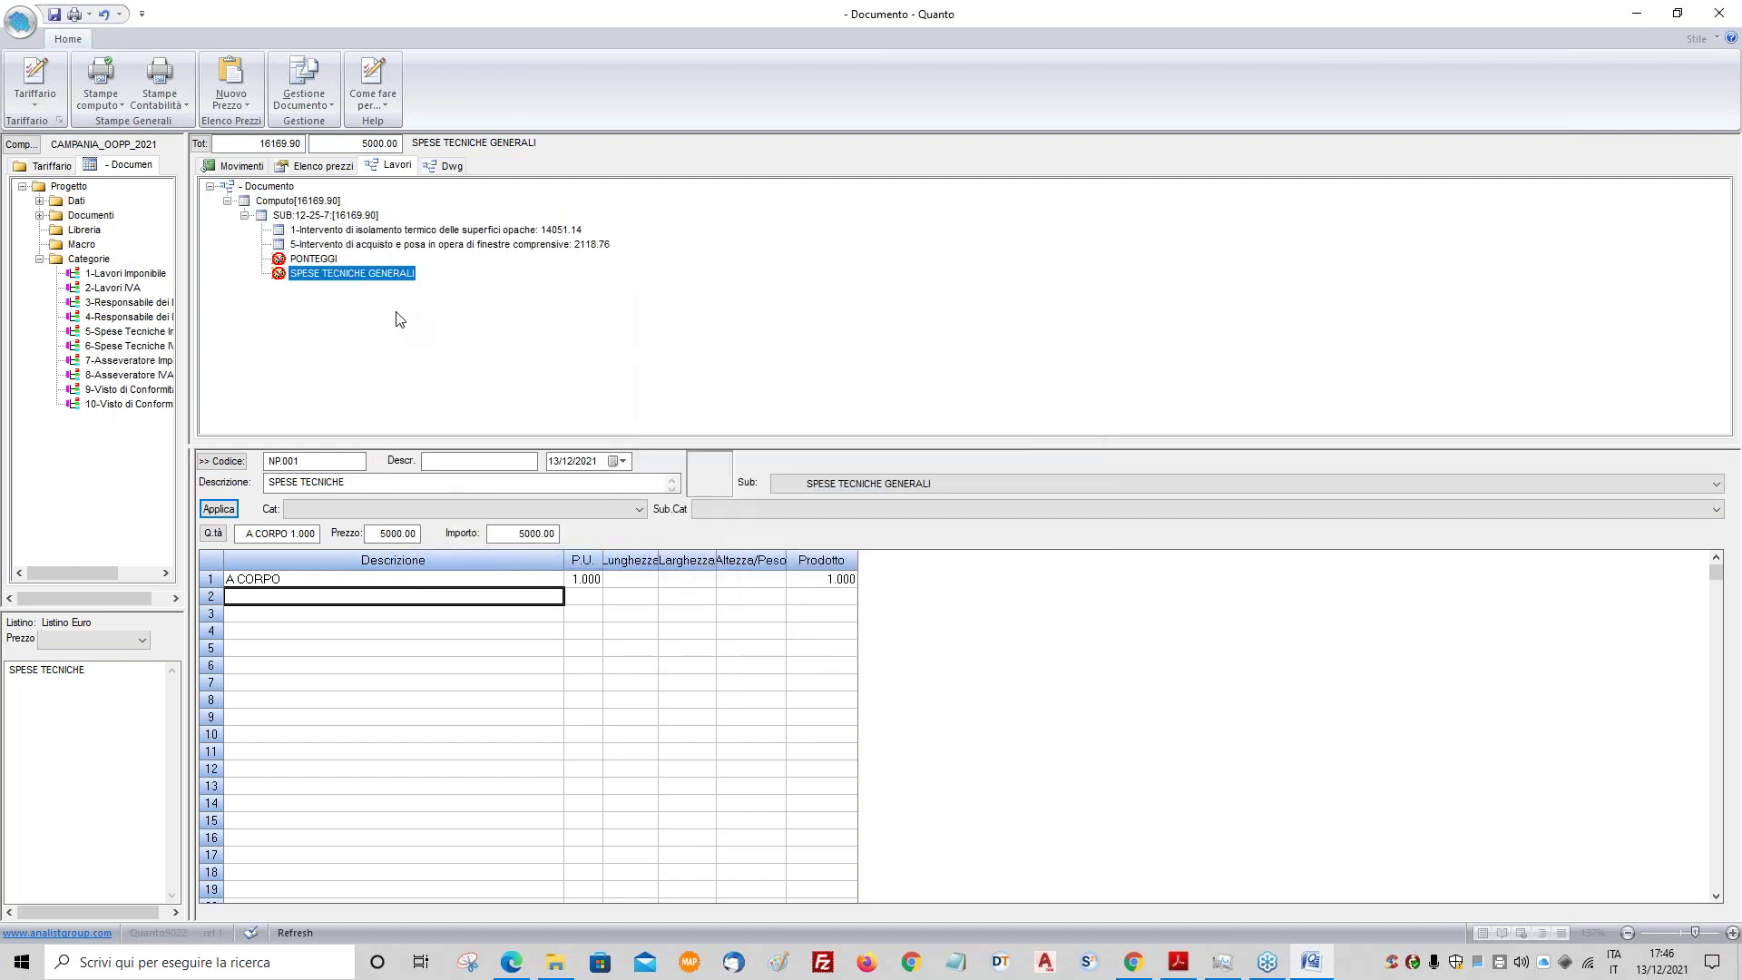
- Apportion SPESE TECNICHE GENERALI between interventions 1 and 5 by works amount and generate the movements
left_click(100, 258)
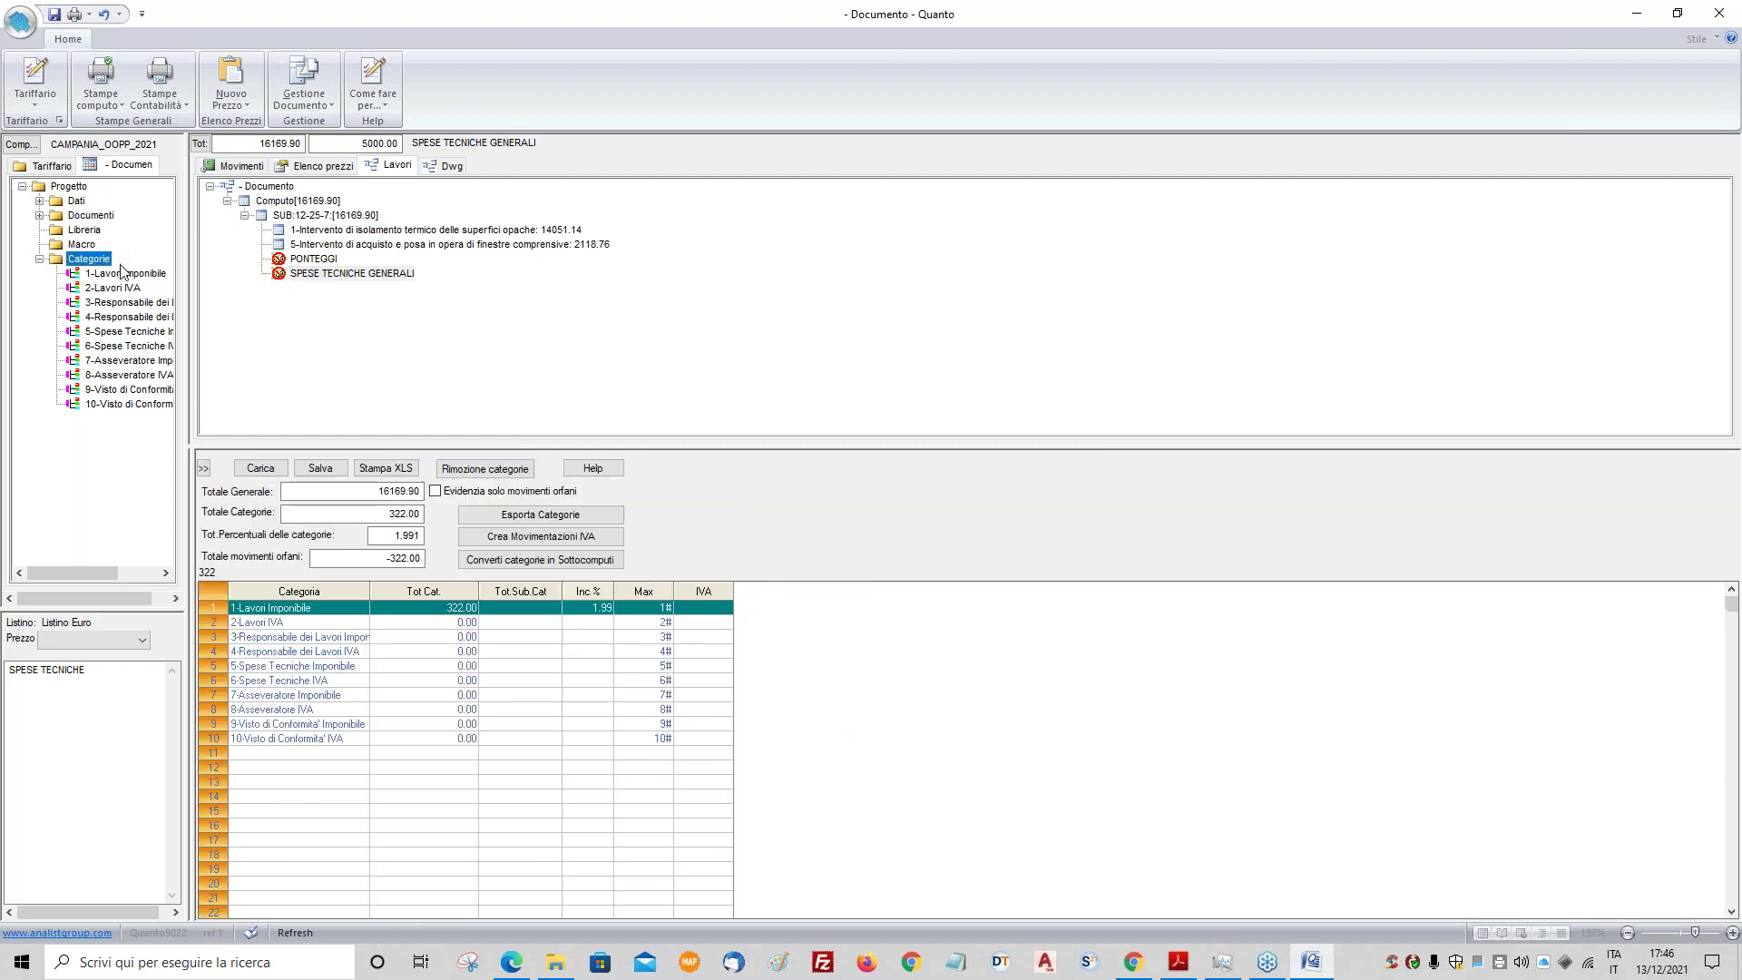
left_click(203, 468)
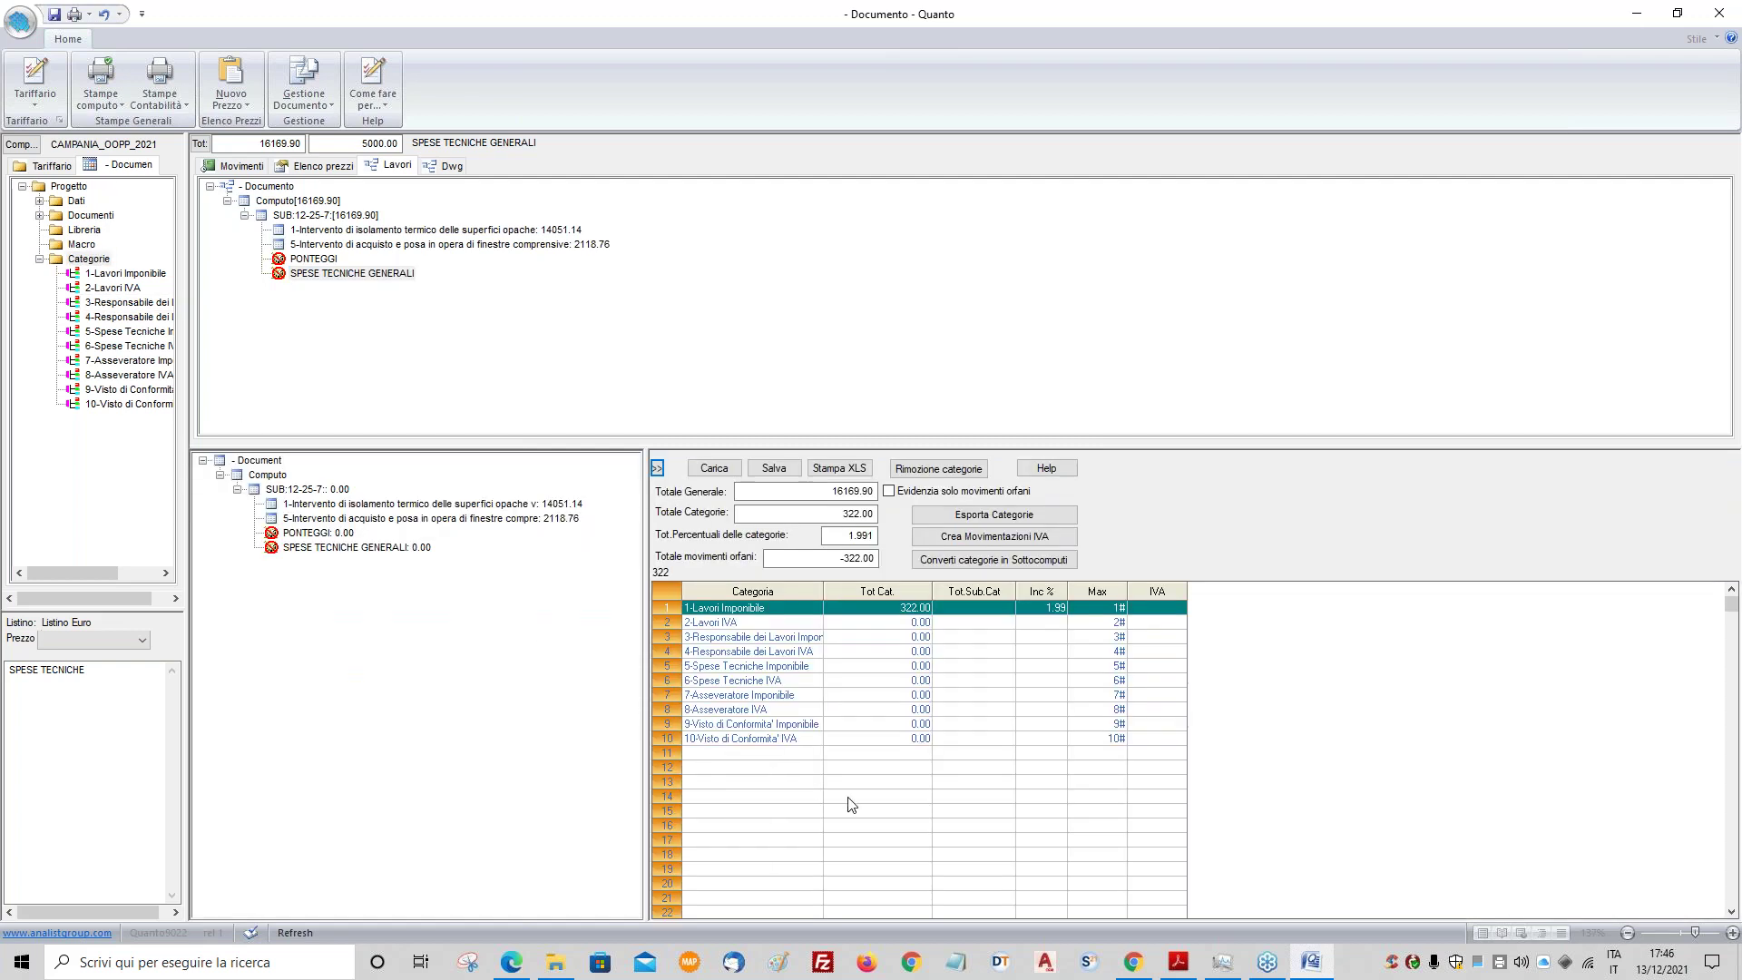
left_click(420, 550)
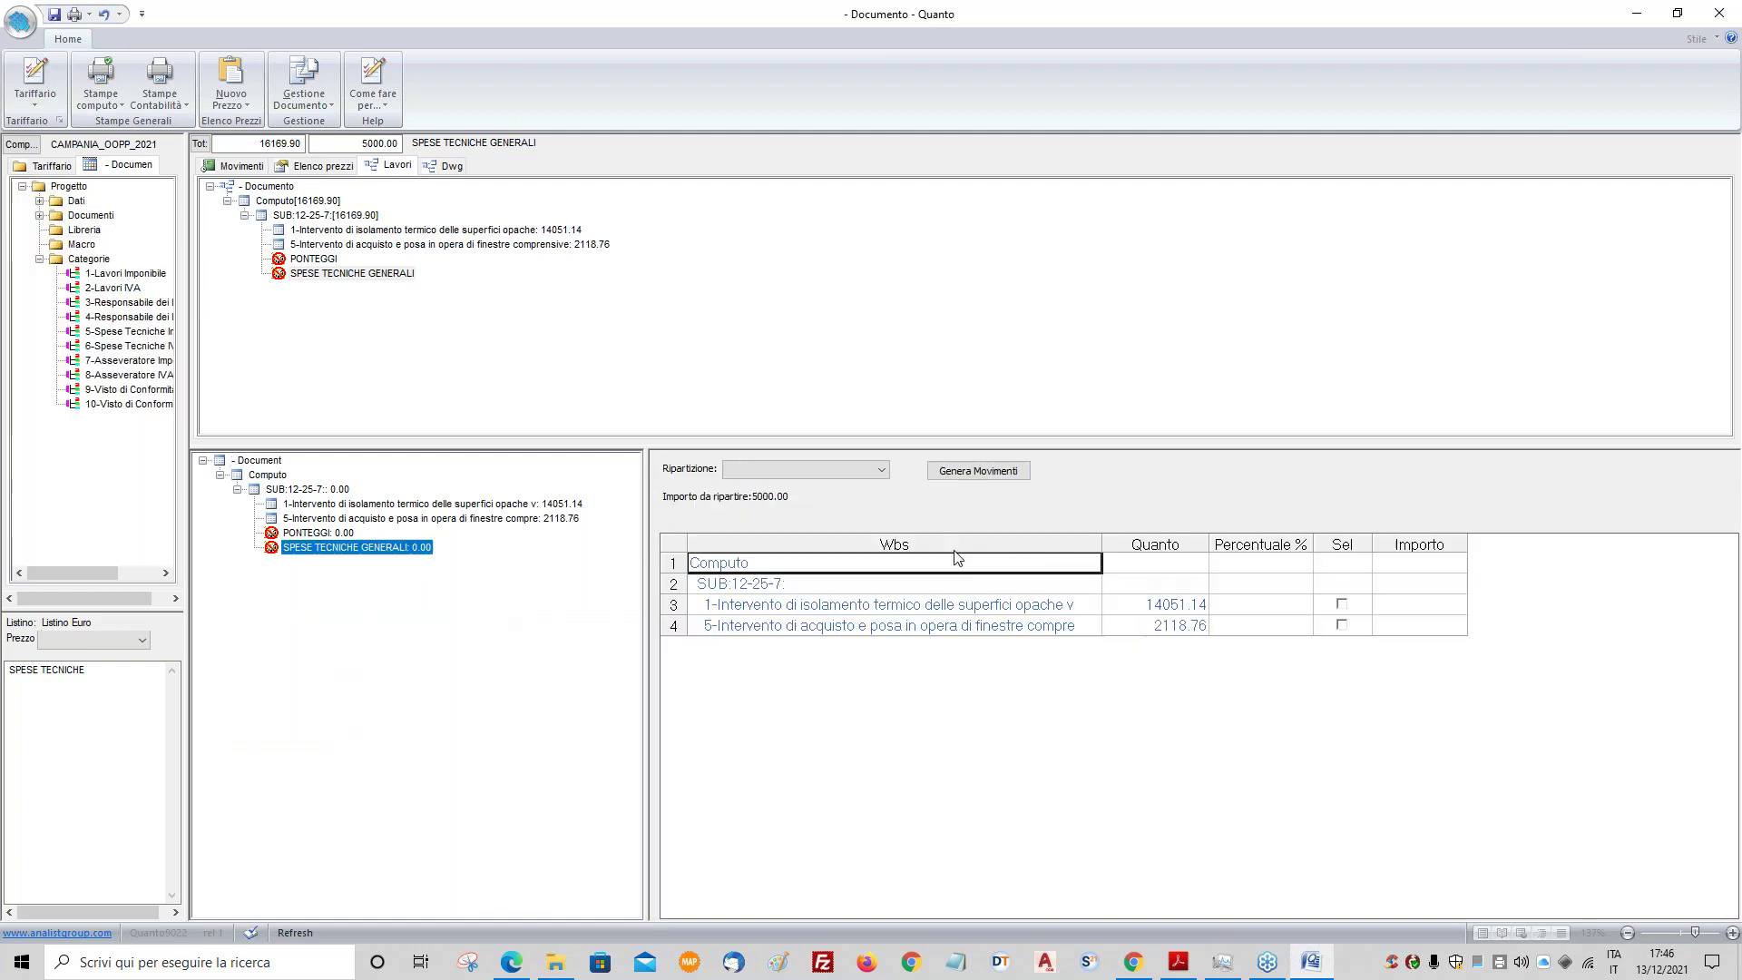
left_click(1342, 562)
left_click(831, 468)
left_click(841, 493)
left_click(978, 470)
left_click(863, 518)
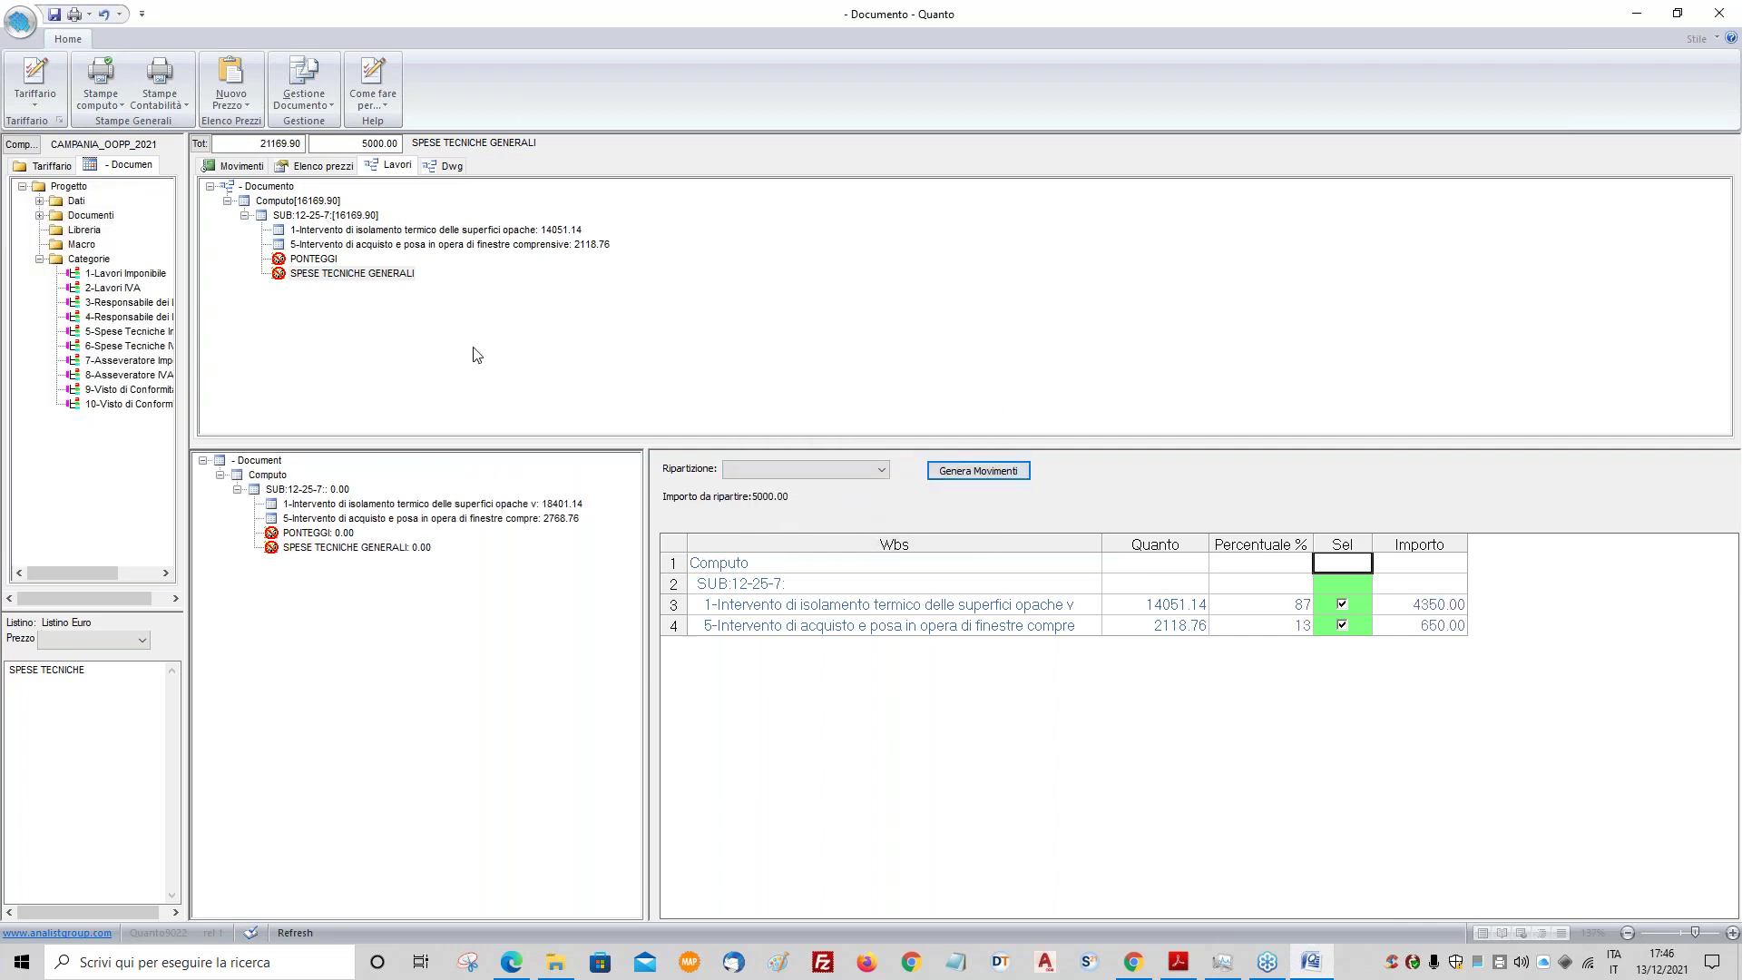
- Assign the SPESE TECNICHE GENERALI movement in intervention 1 to category 5-Spese Tecniche Imponibile and apply it
double_click(340, 232)
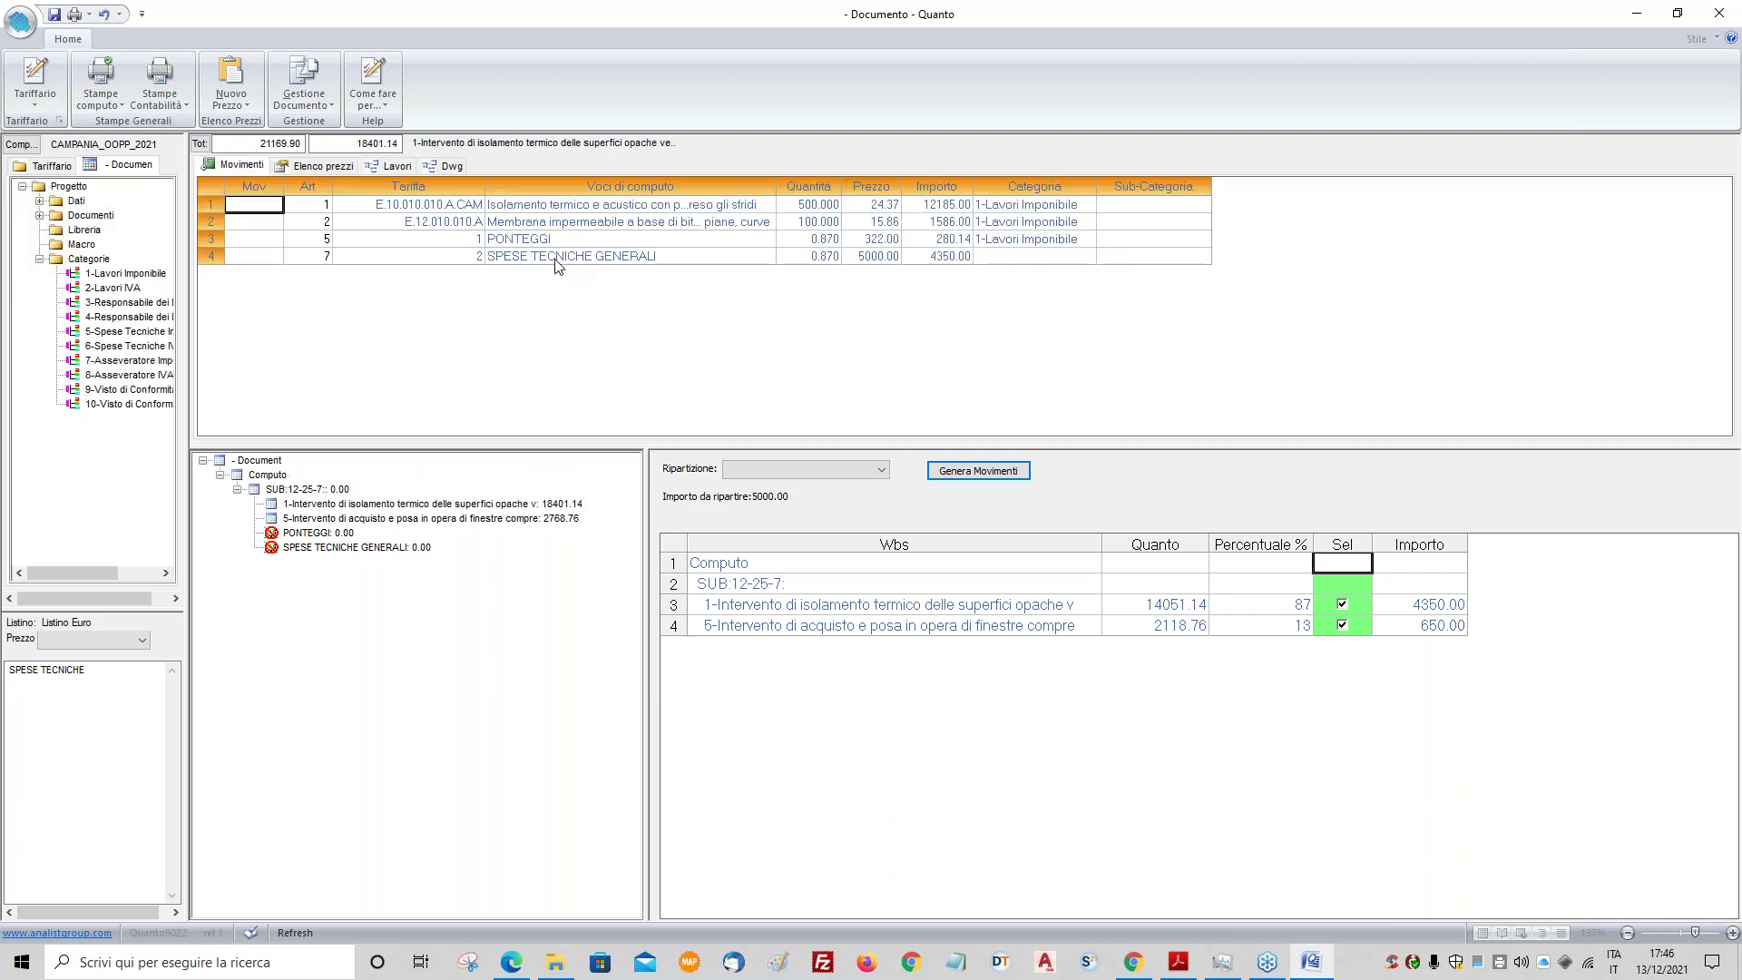
left_click(996, 258)
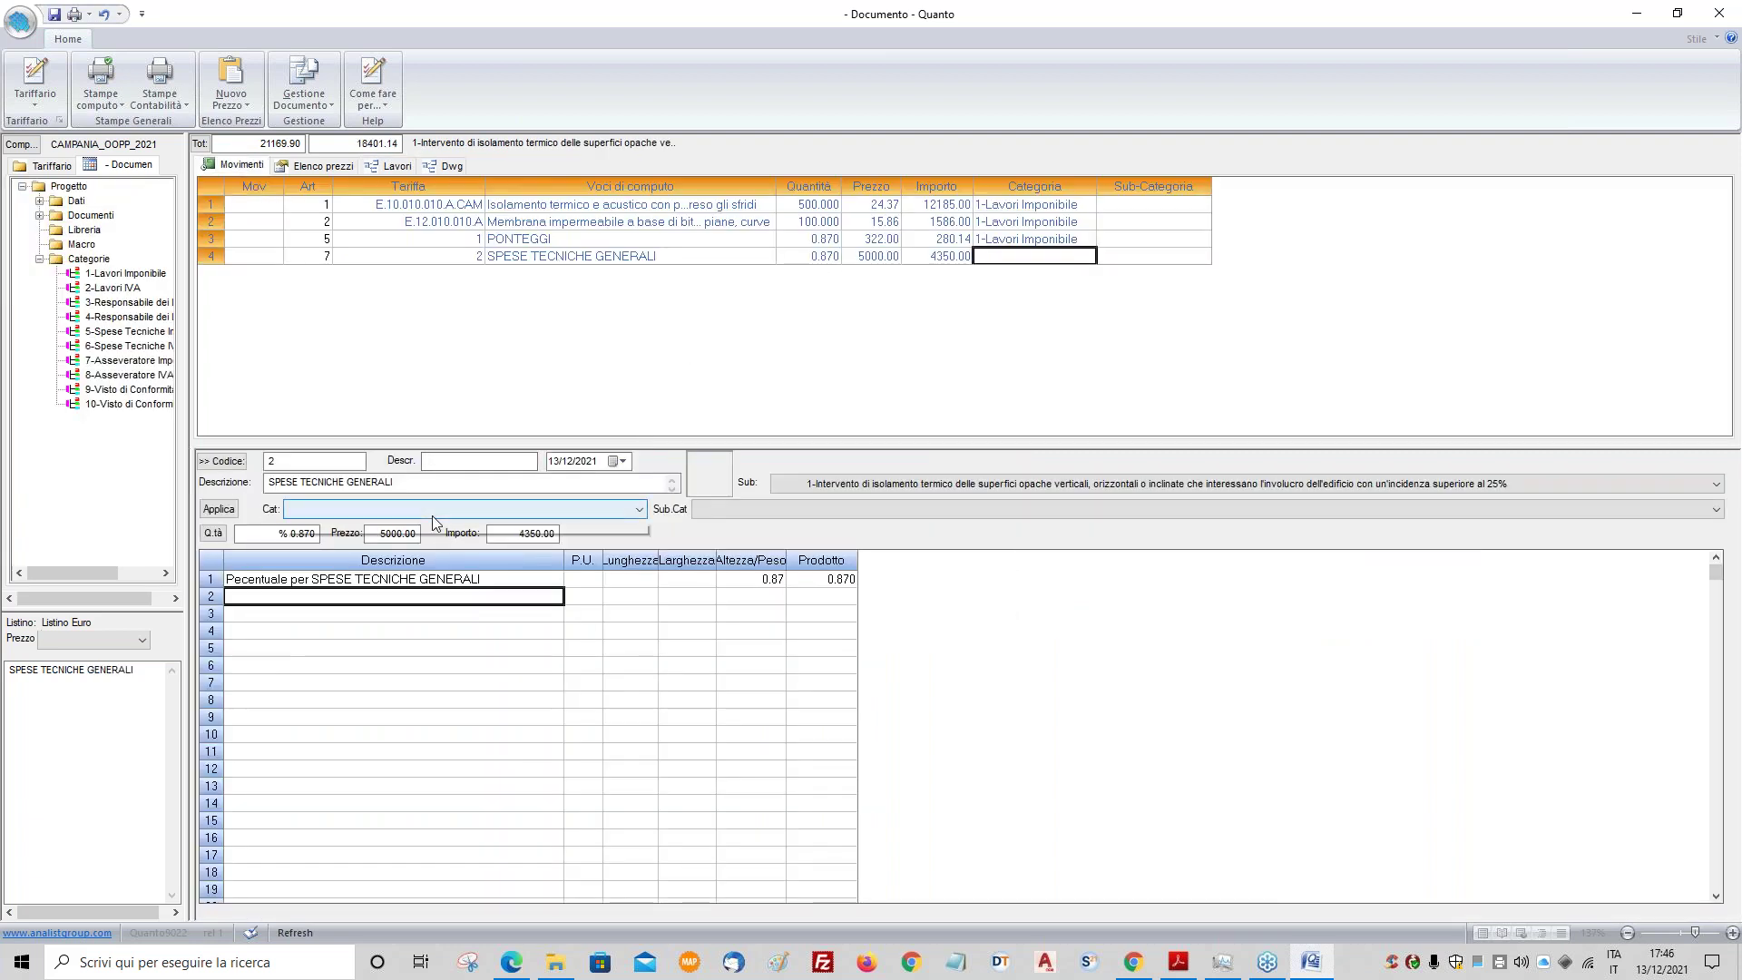
left_click(454, 509)
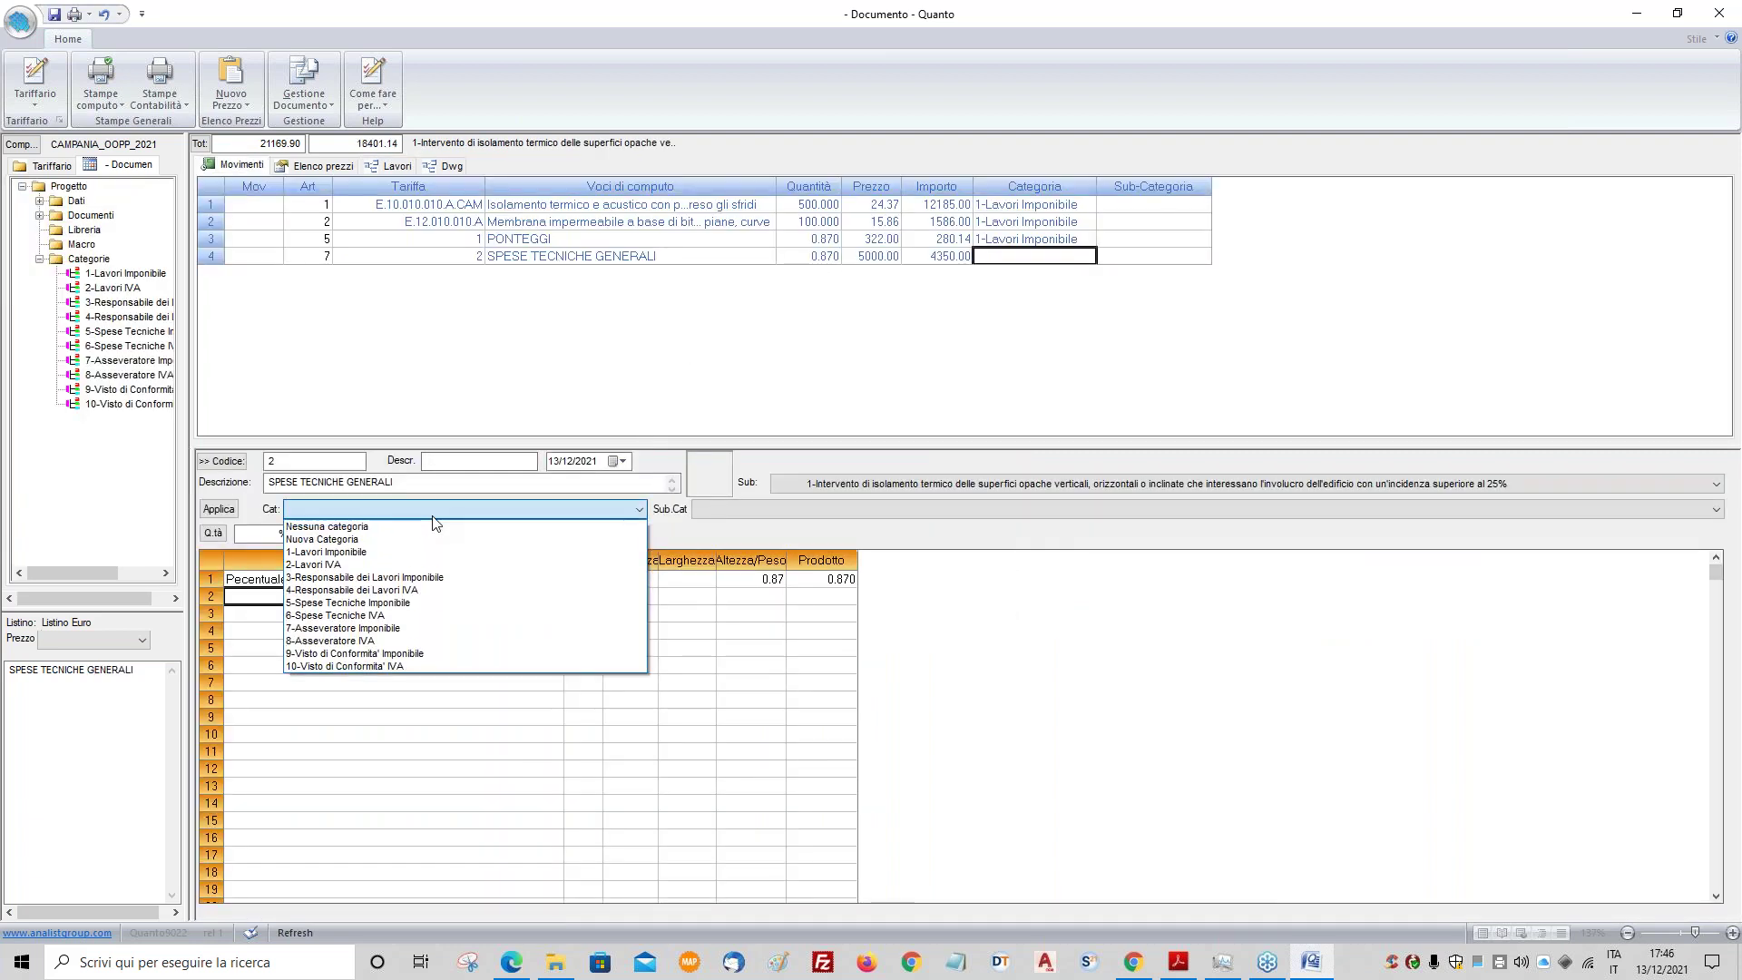
left_click(403, 603)
left_click(218, 509)
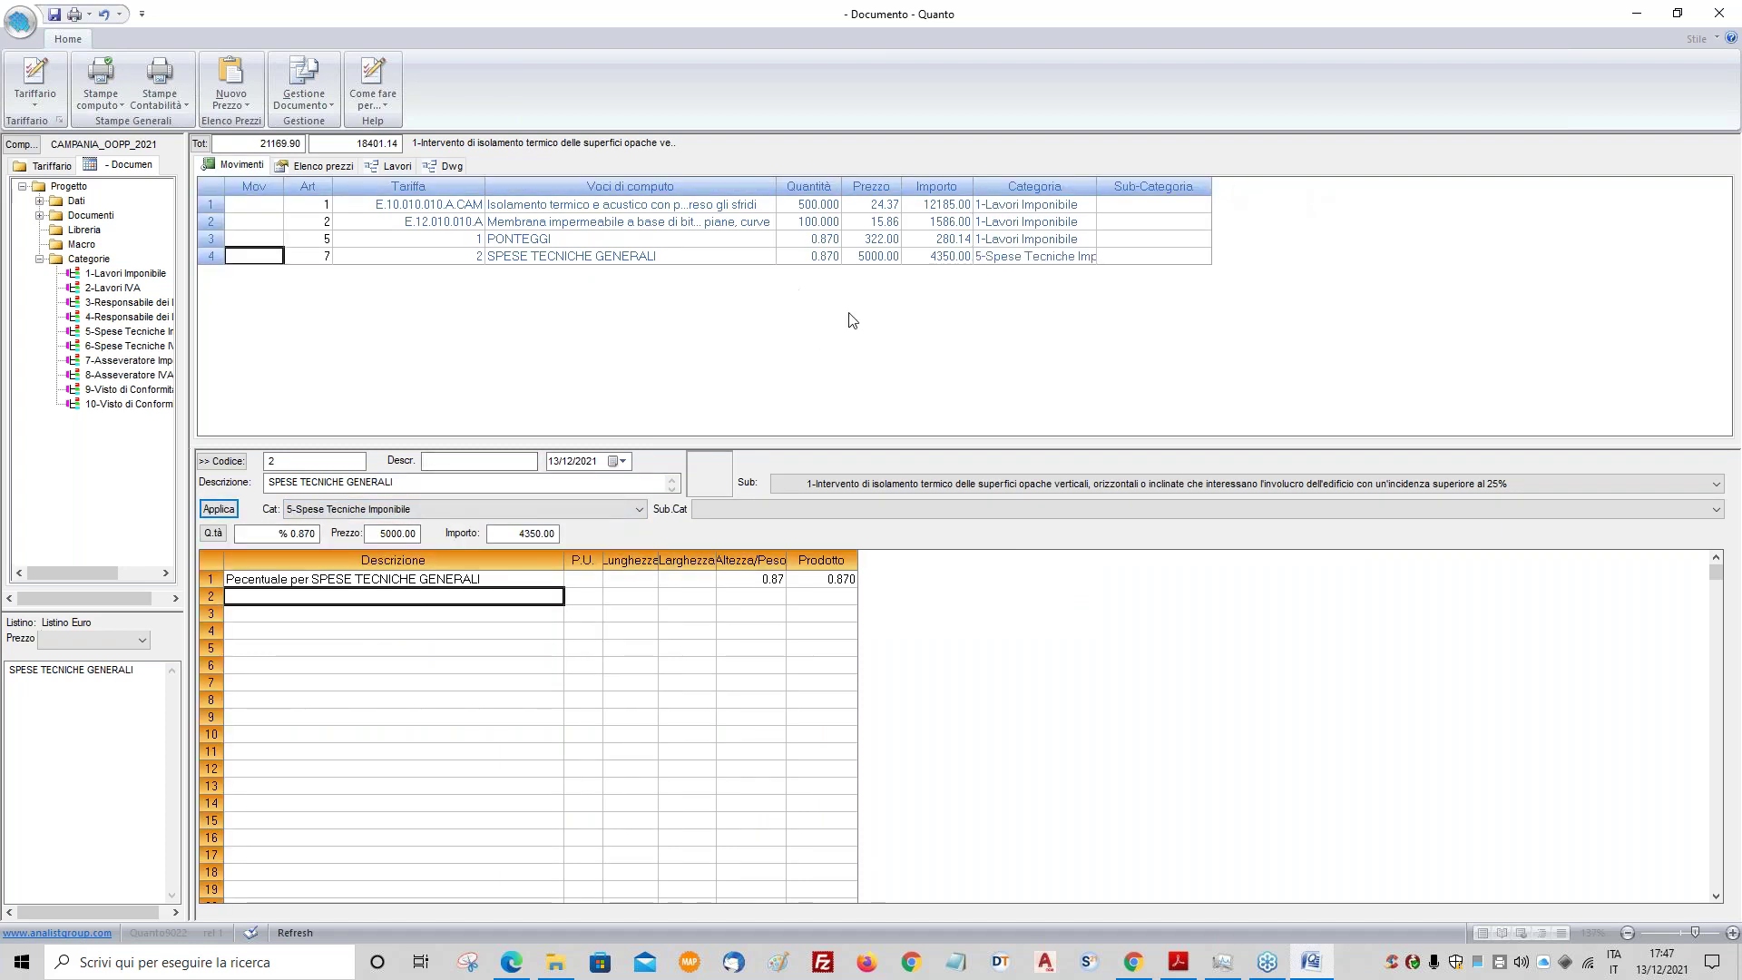
- Assign the SPESE TECNICHE GENERALI movement in intervention 5 to category 5-Spese Tecniche Imponibile and apply it
left_click(397, 167)
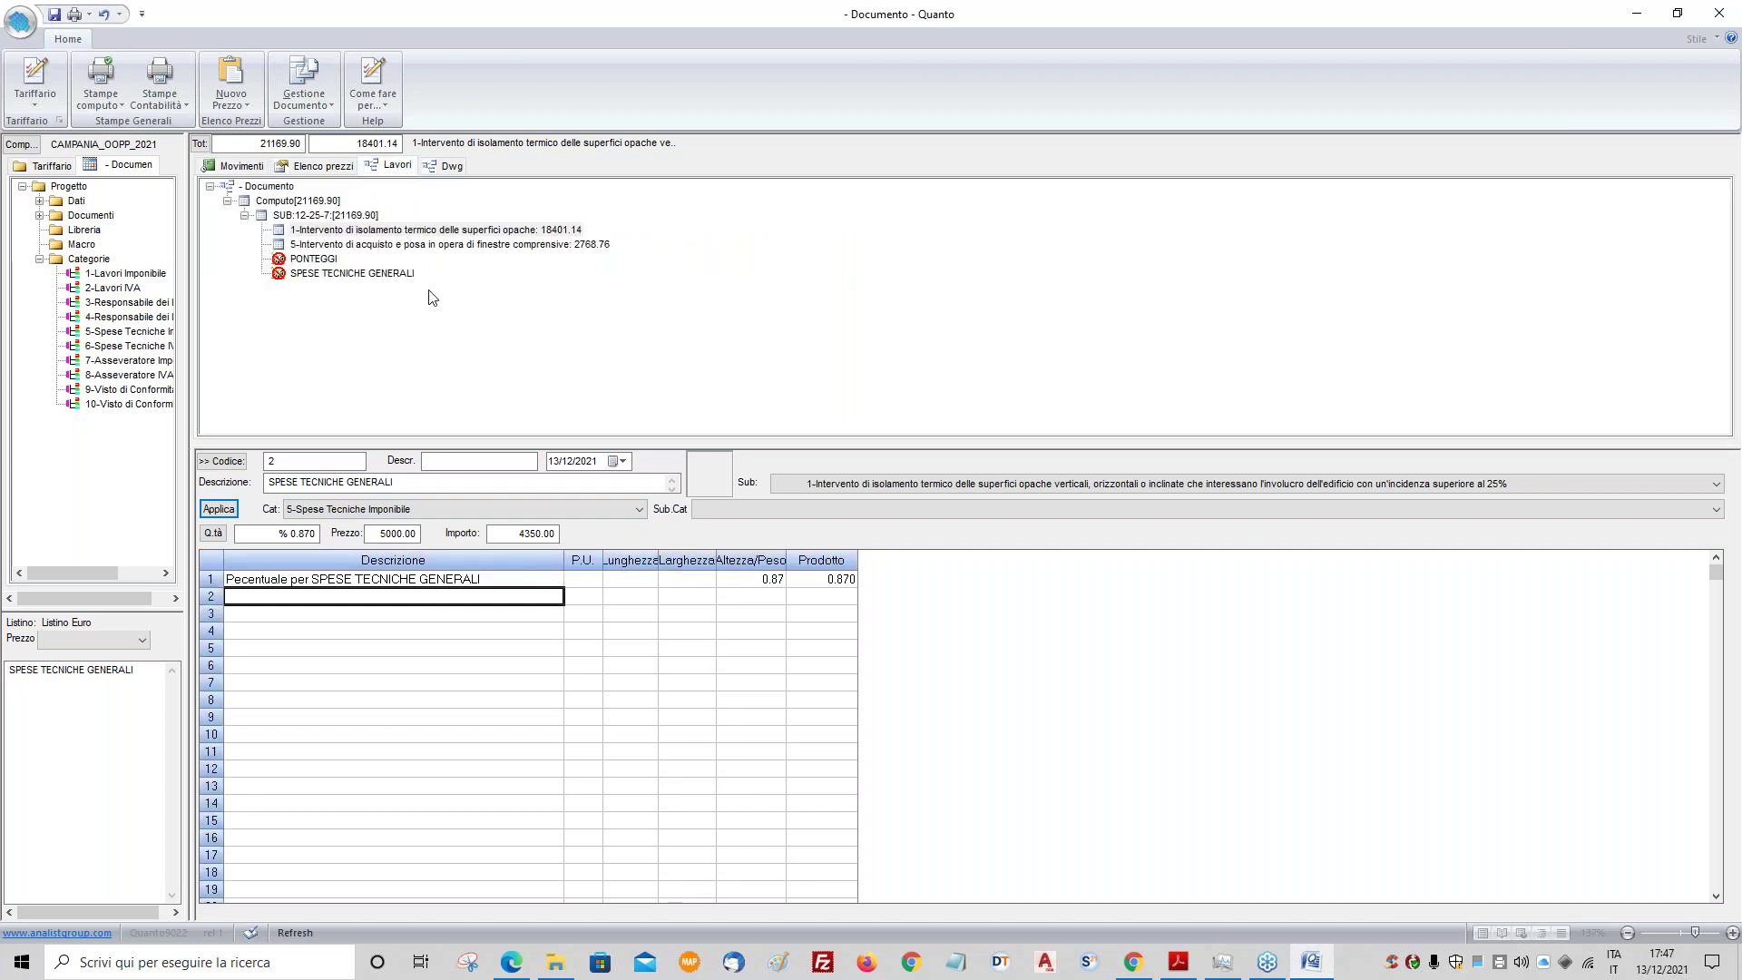
left_click(424, 247)
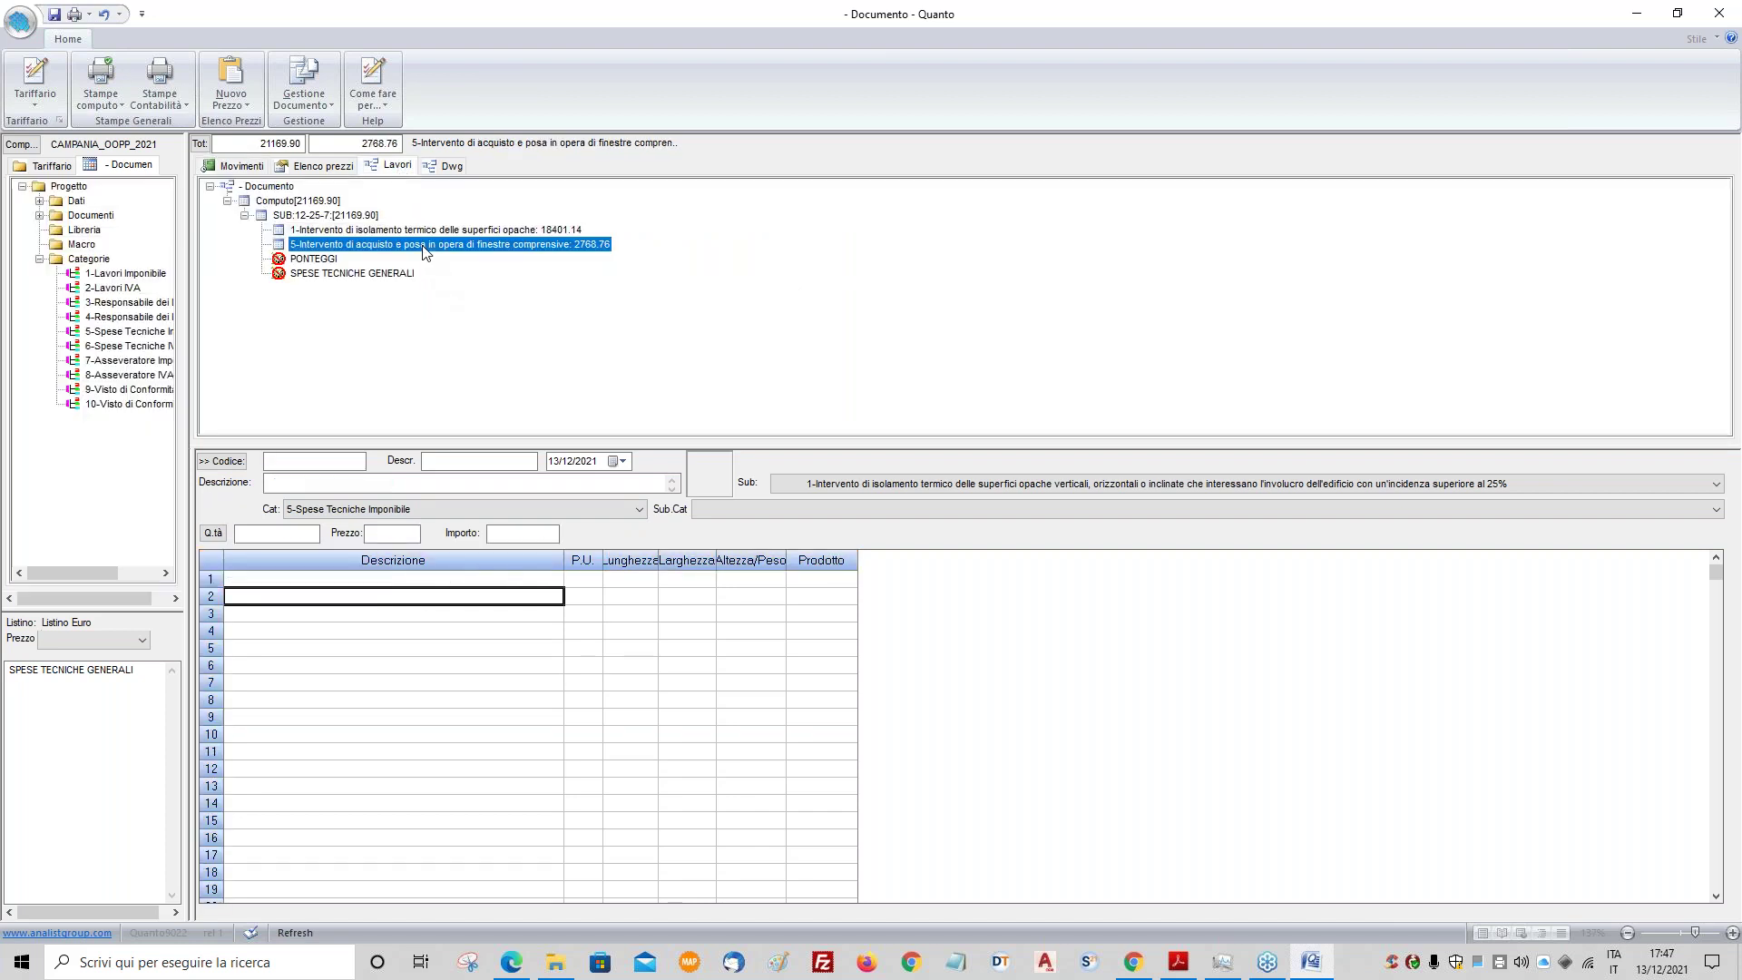
left_click(263, 165)
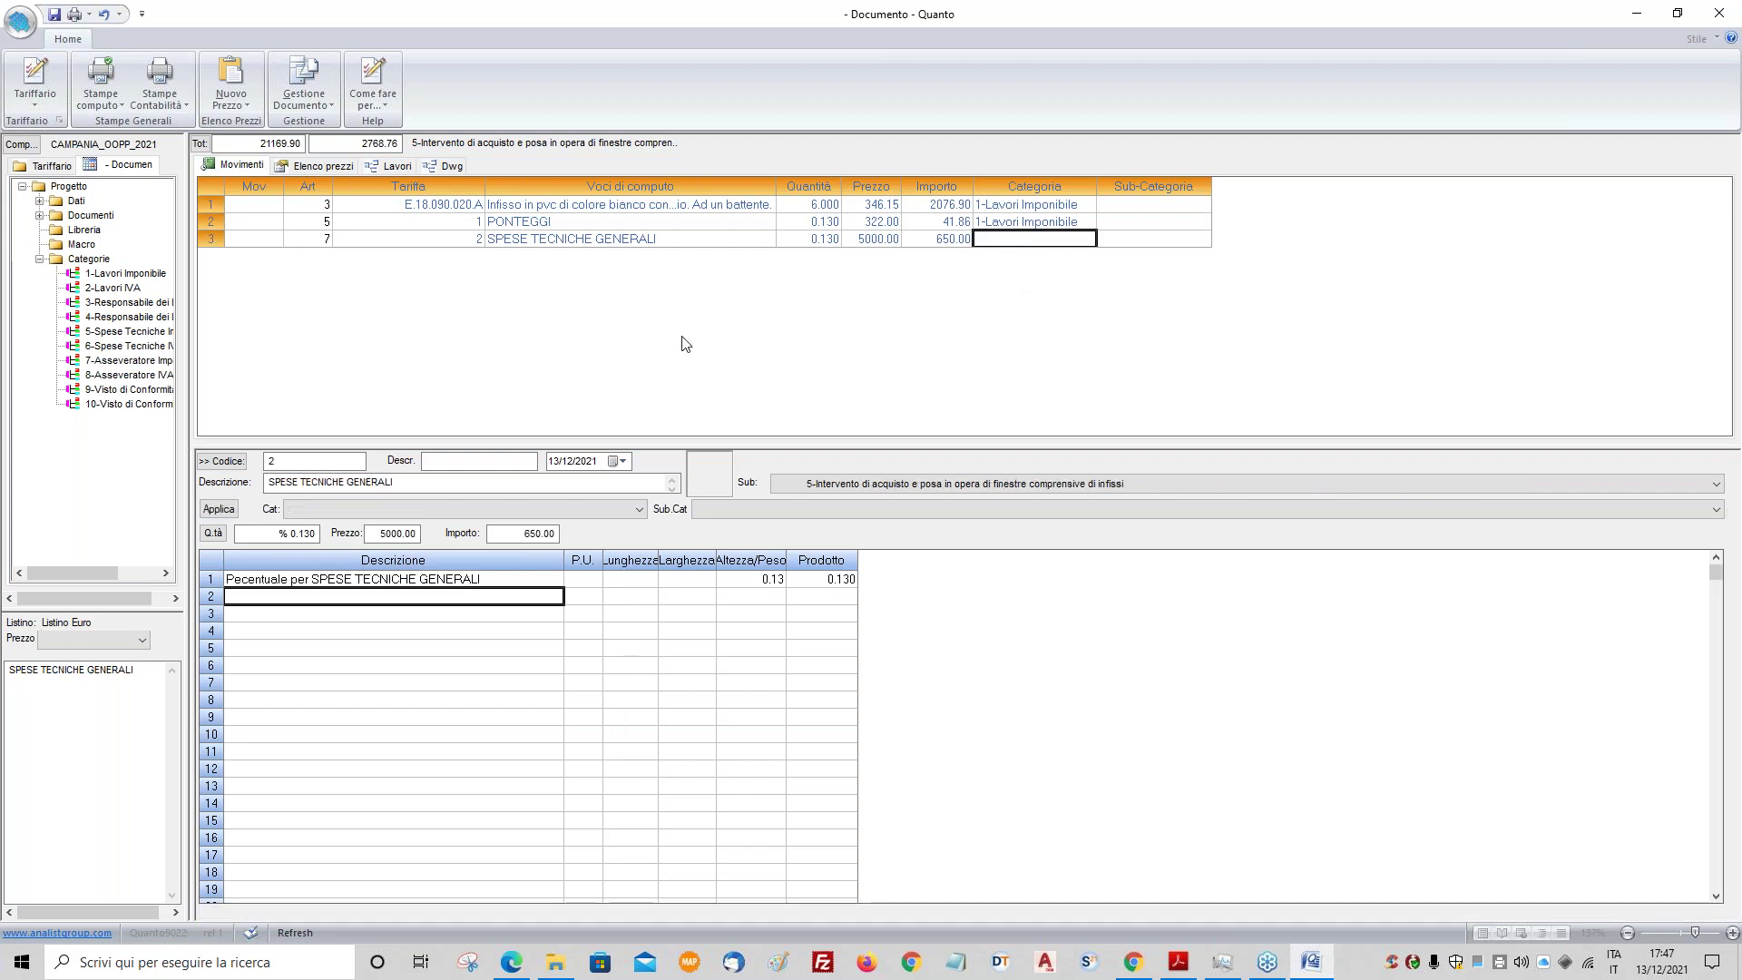
left_click(450, 510)
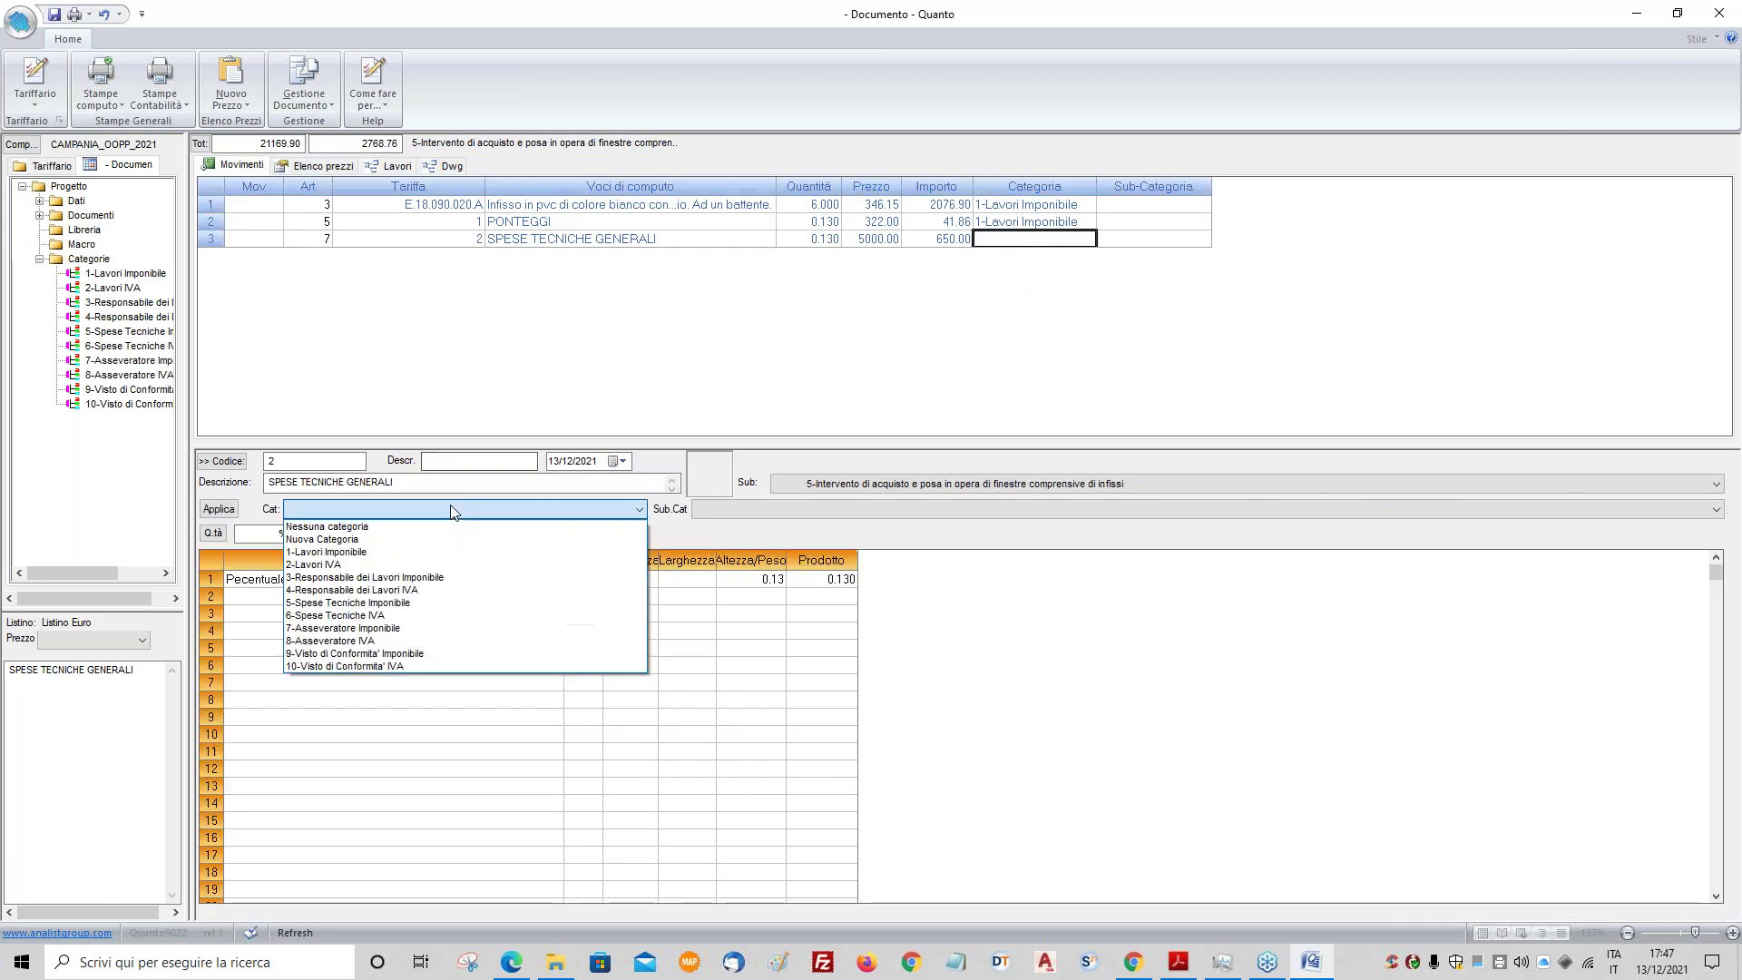
left_click(392, 605)
left_click(219, 509)
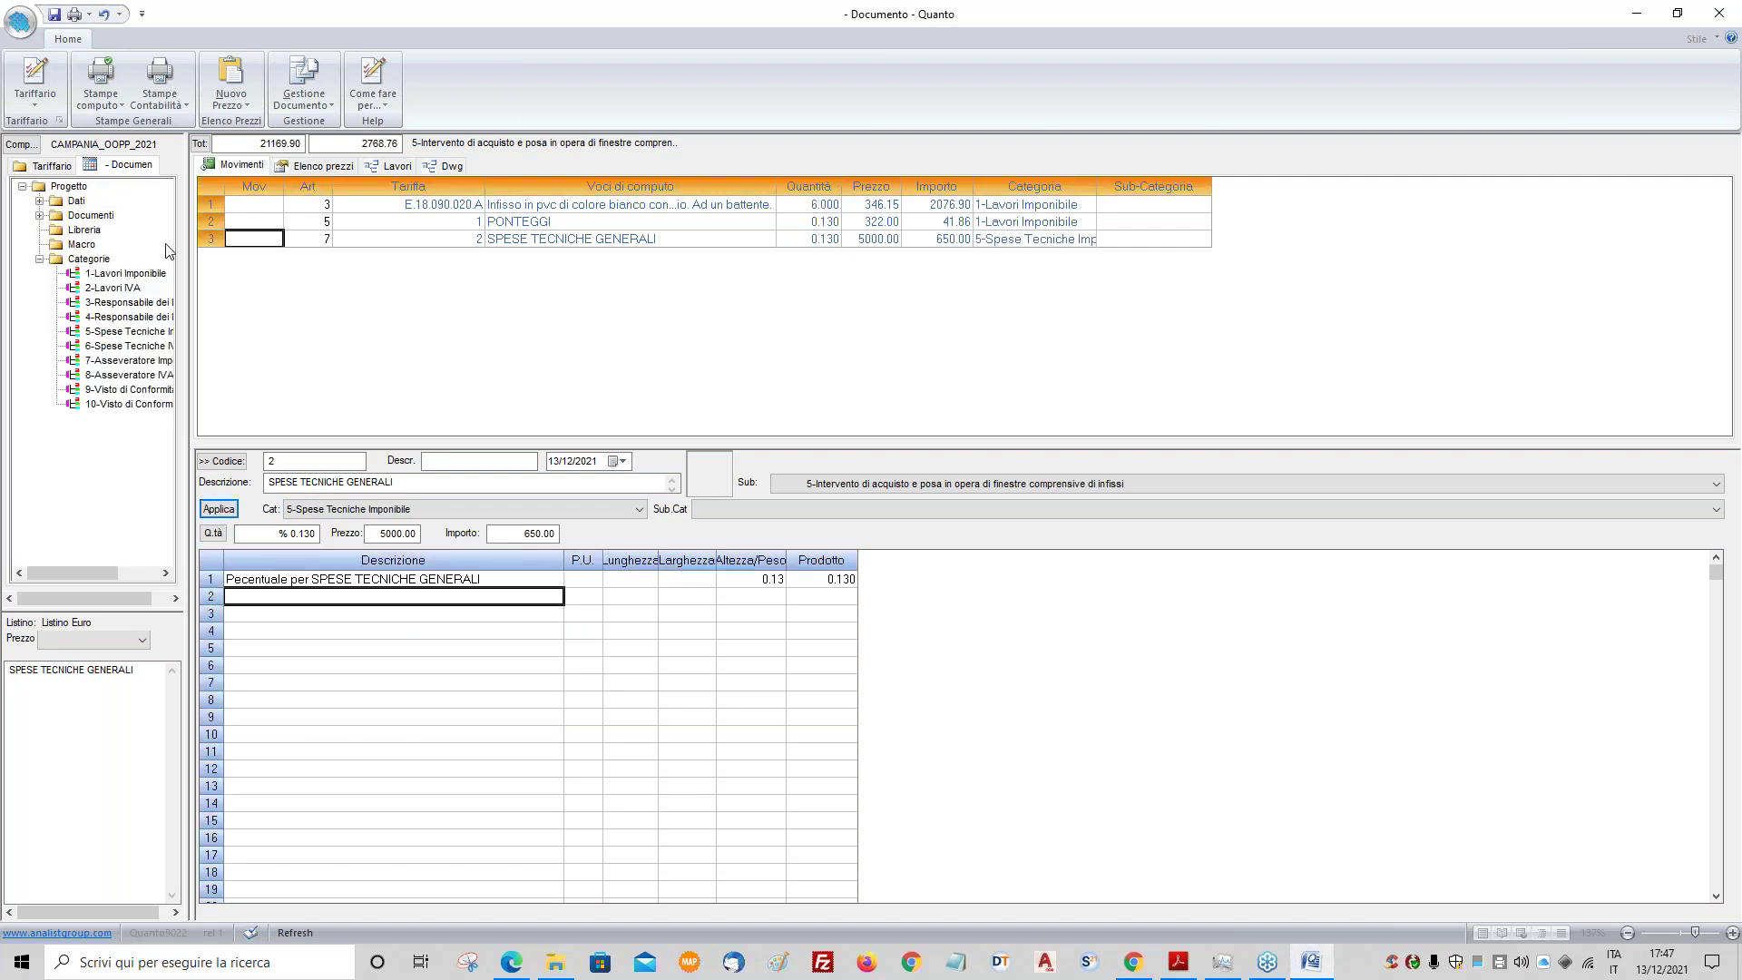
- Examine the category table, the price list and the intervention movements filtered by category 1-Lavori Imponibile
left_click(112, 262)
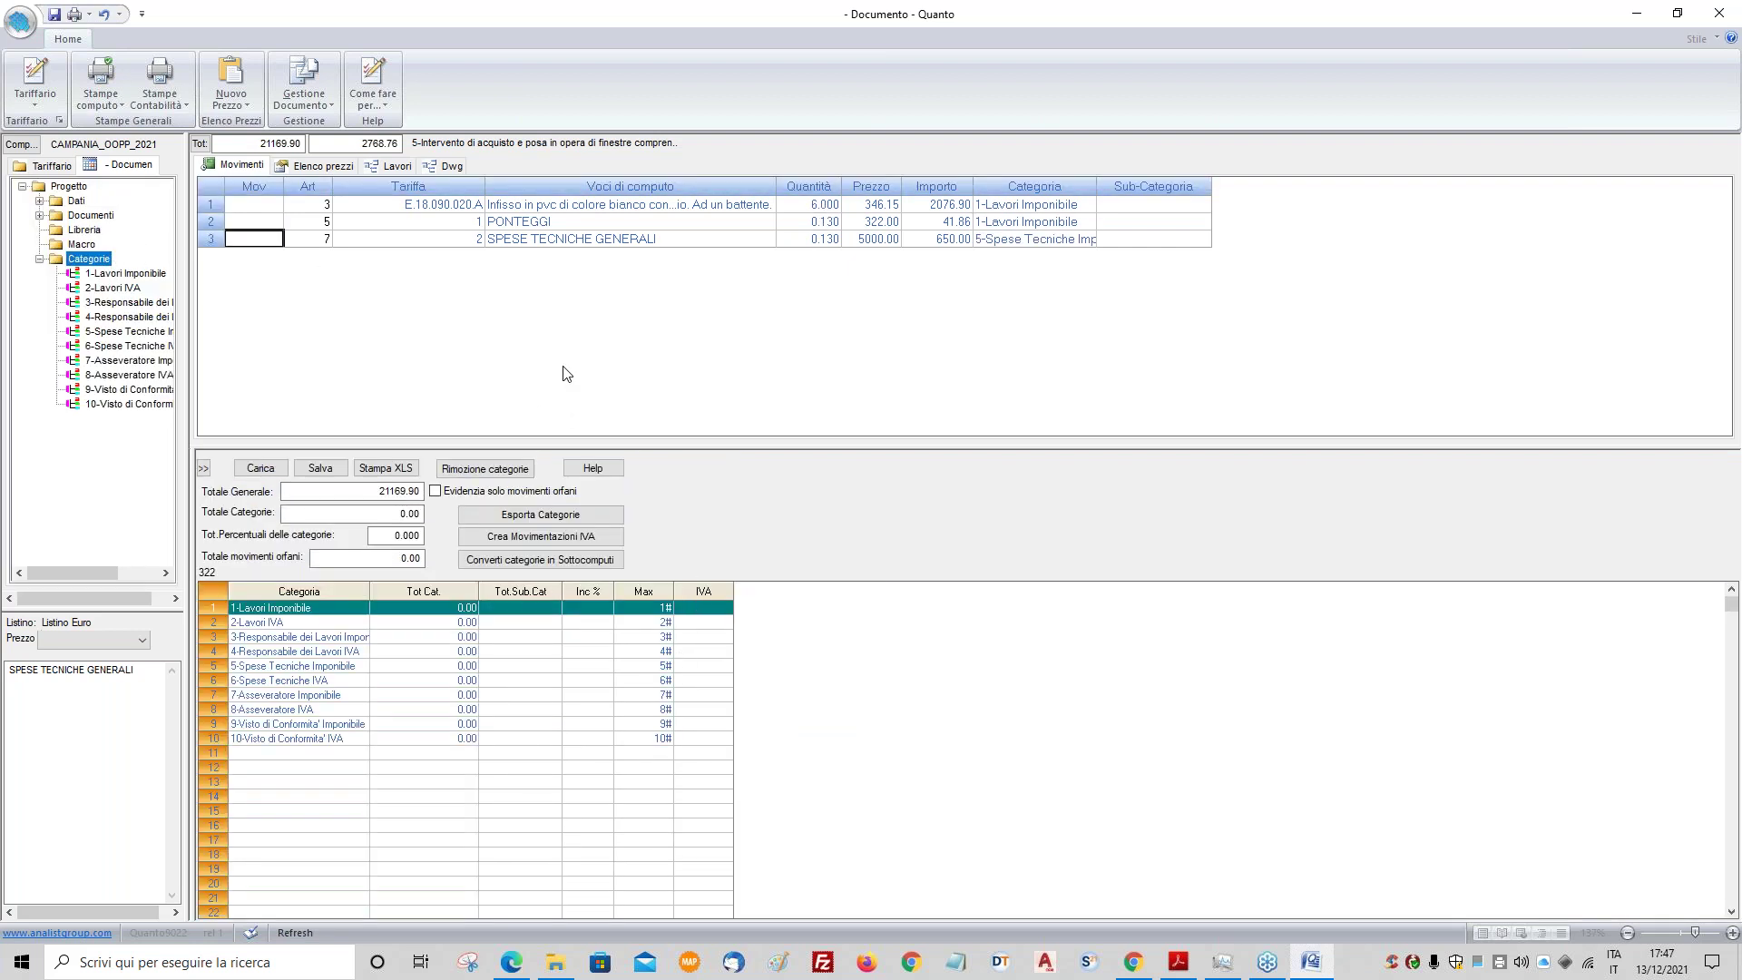
left_click(308, 169)
left_click(398, 298)
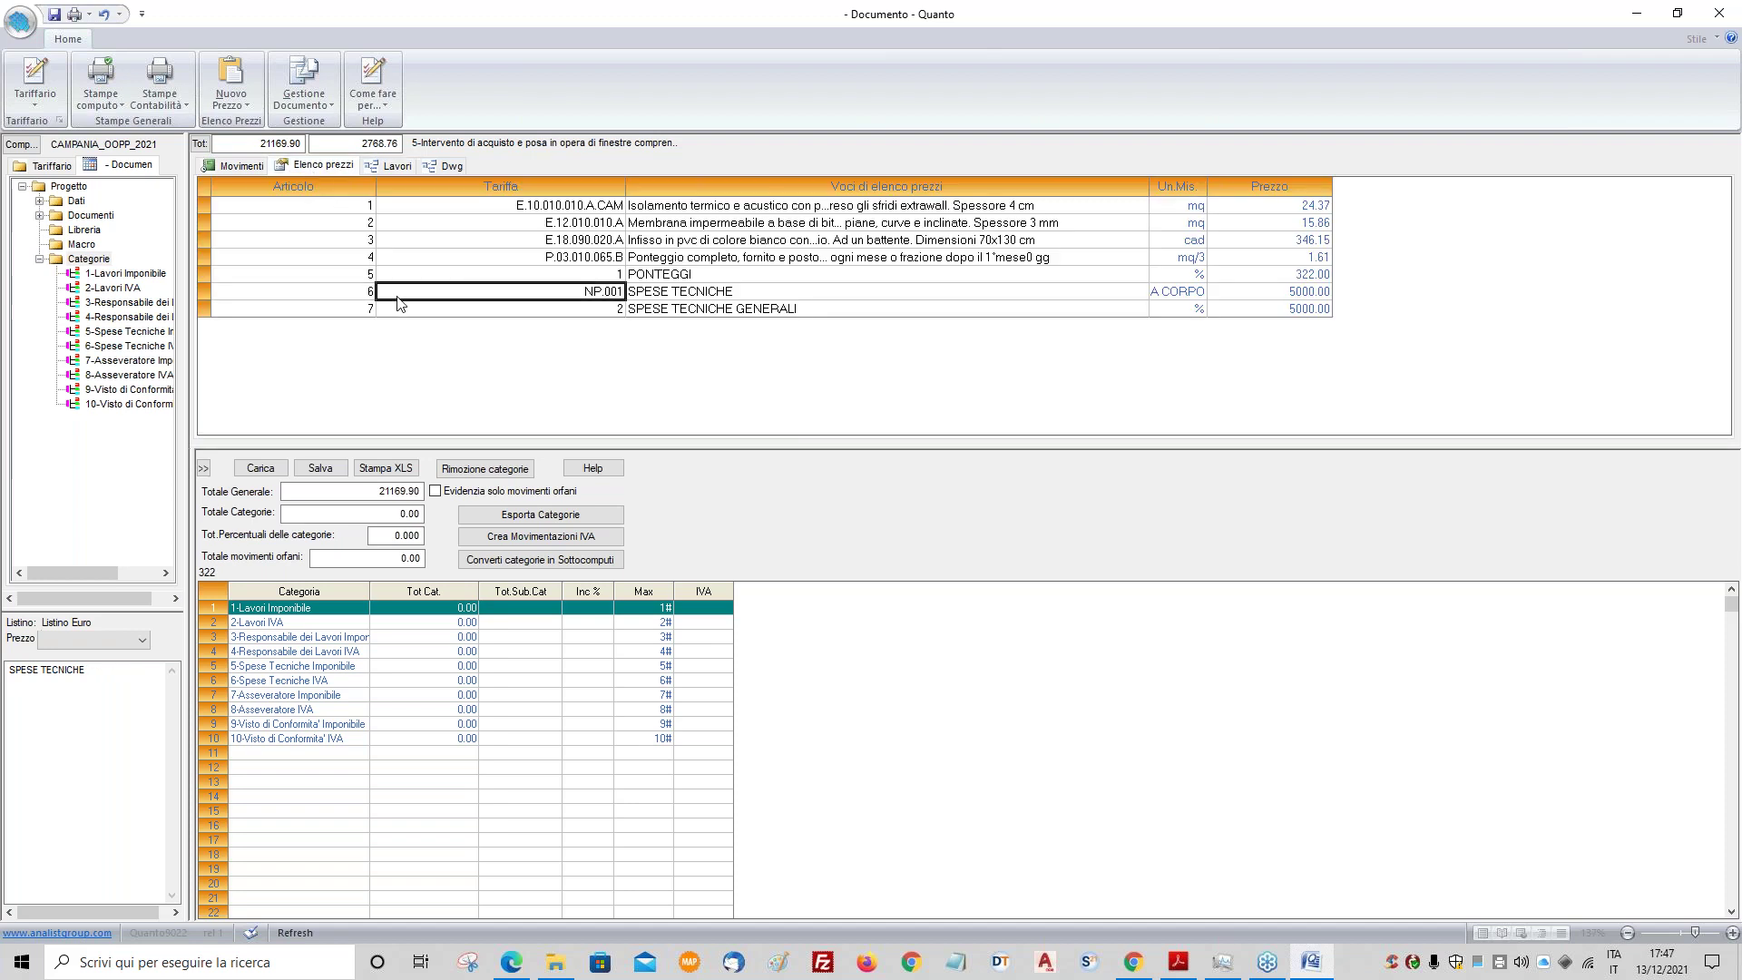
left_click(122, 275)
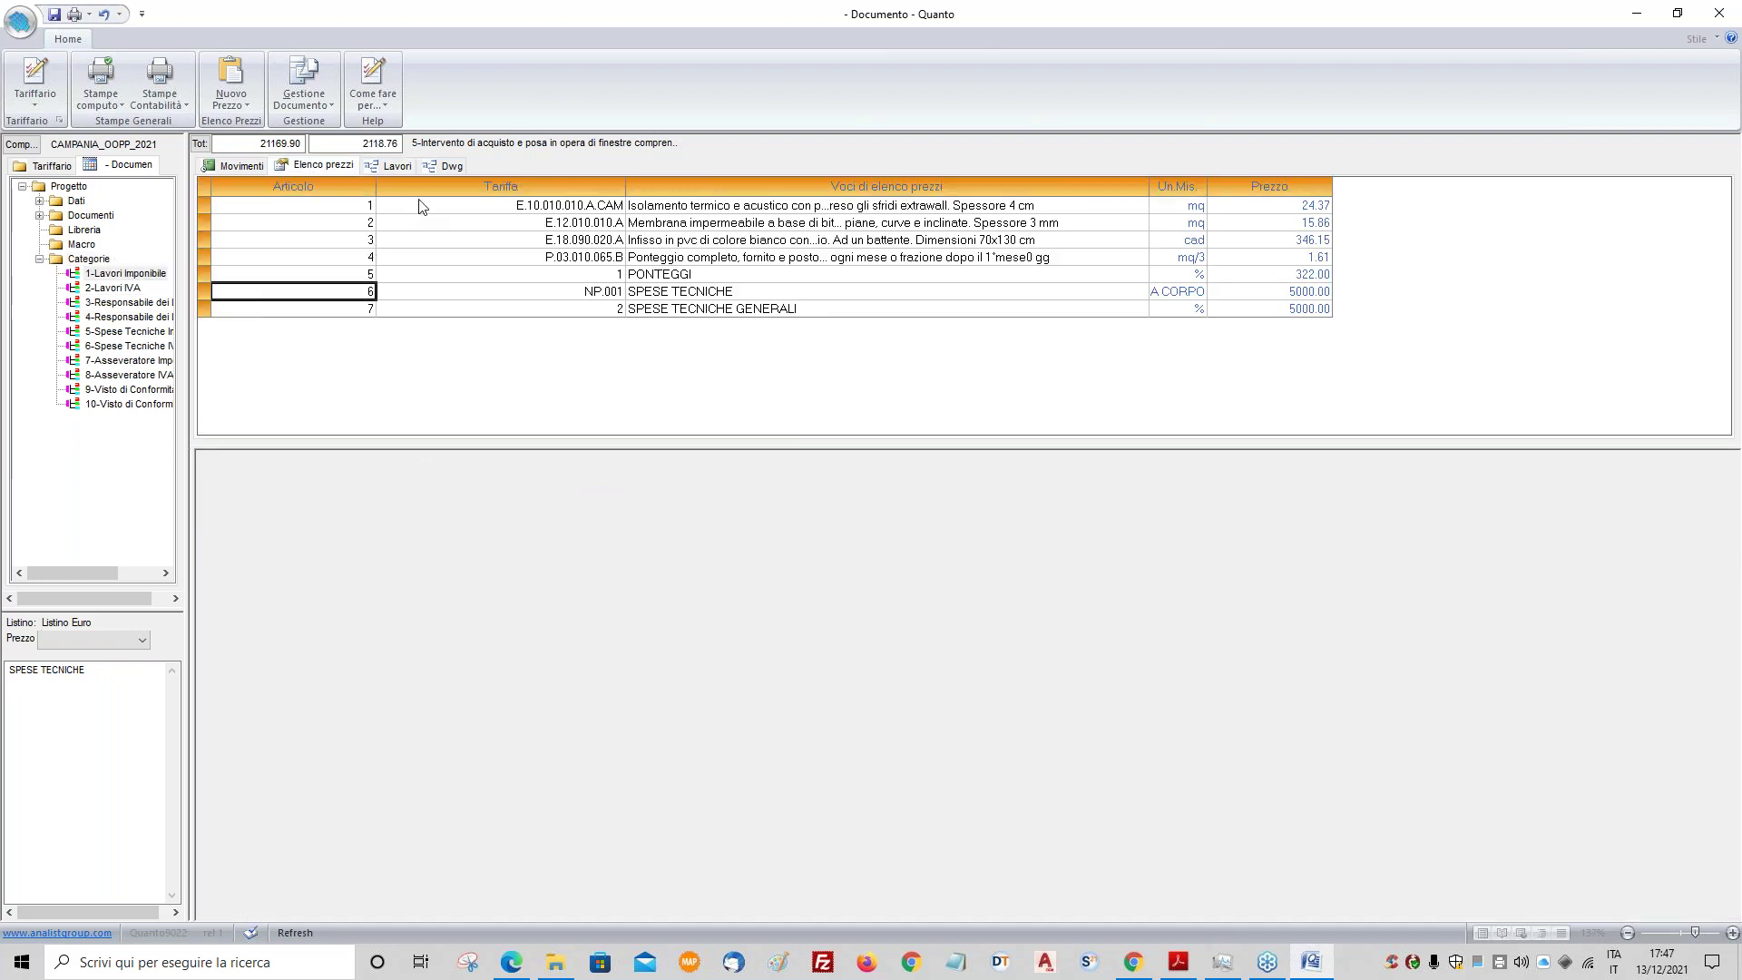
left_click(397, 165)
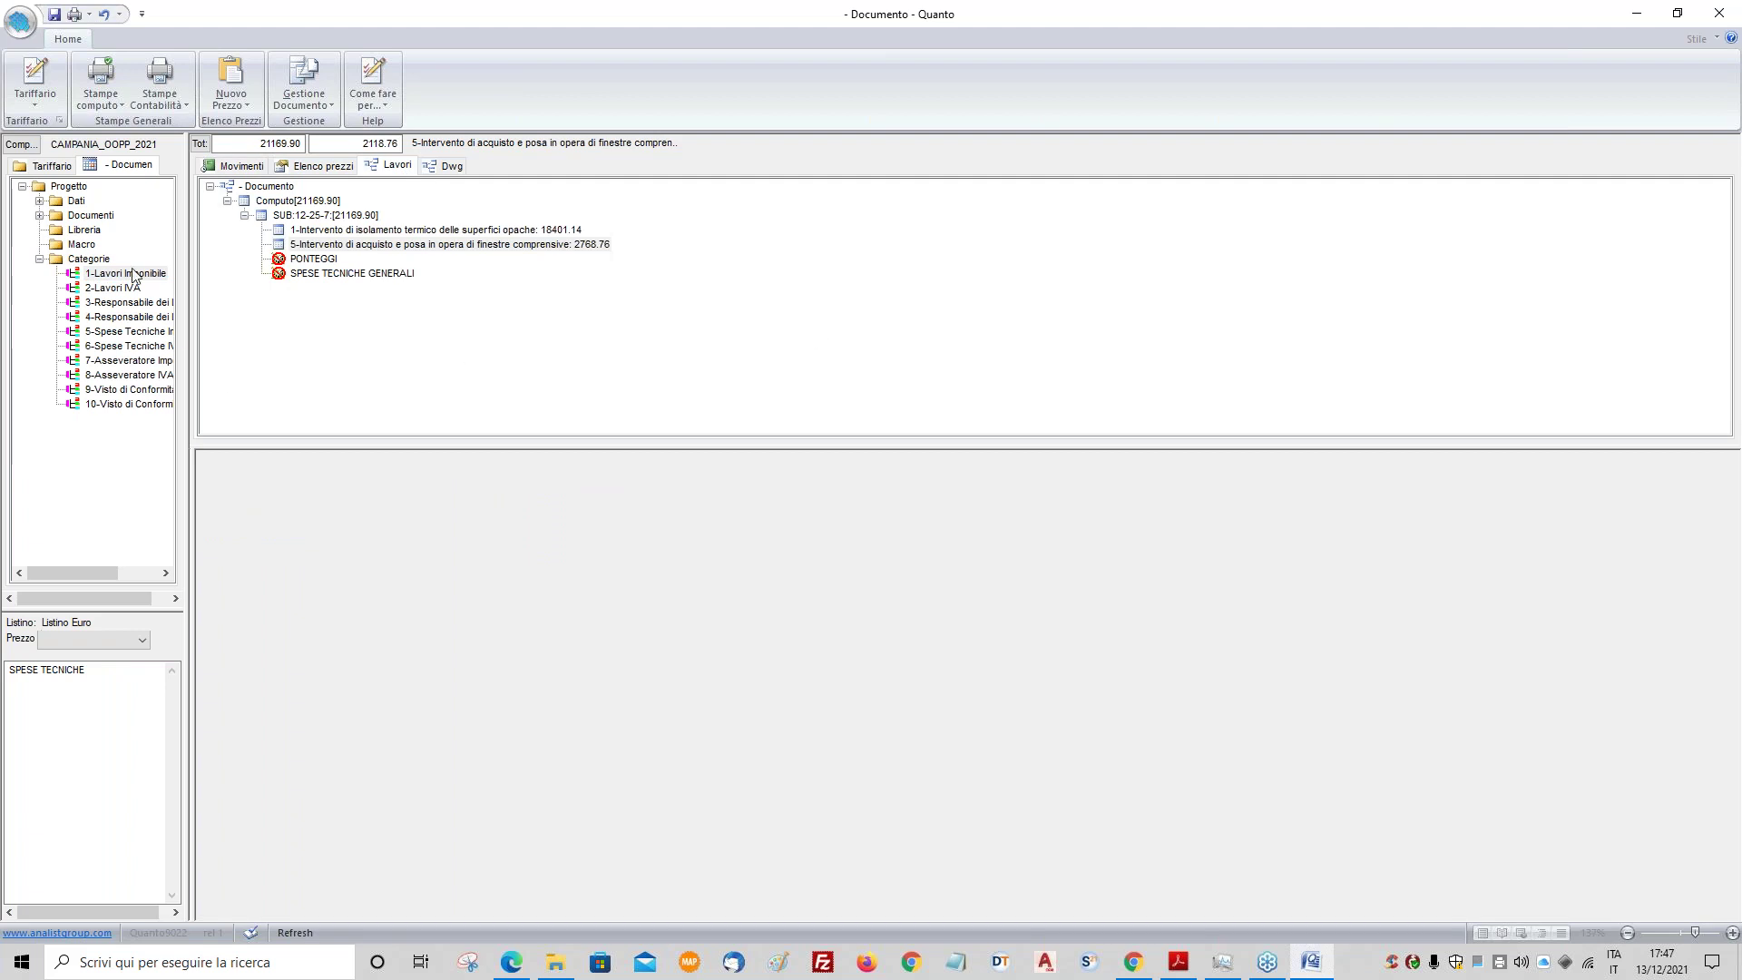
left_click(238, 165)
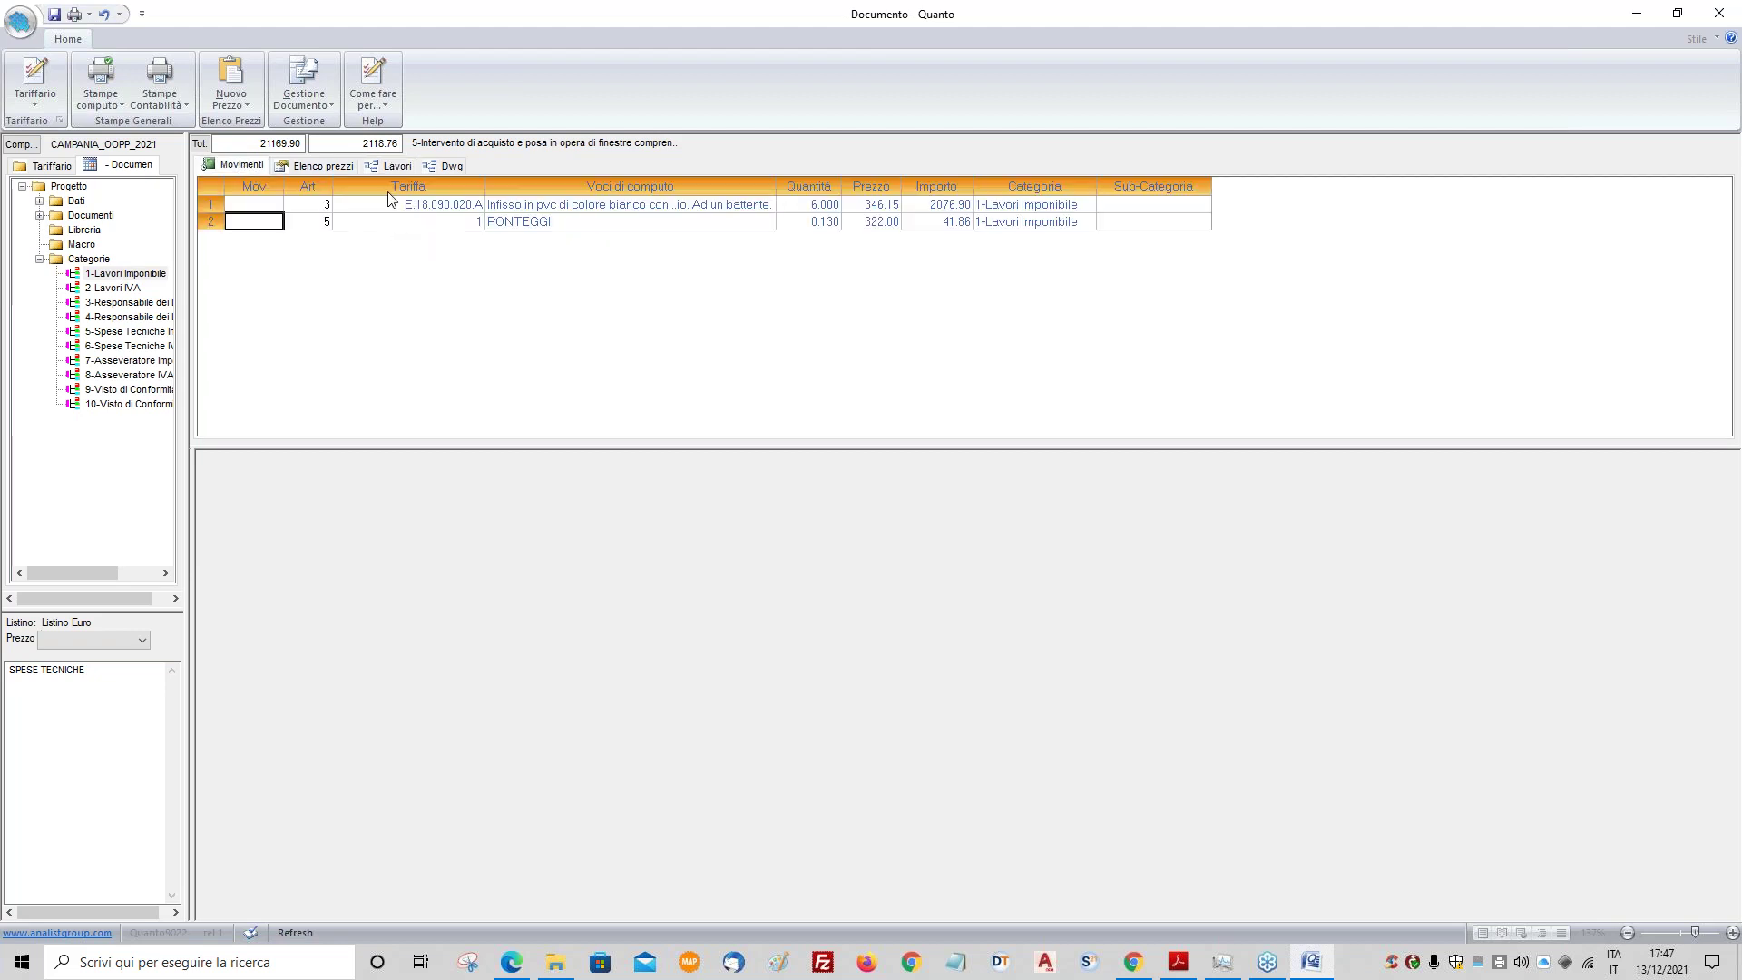
left_click(408, 166)
left_click(376, 244)
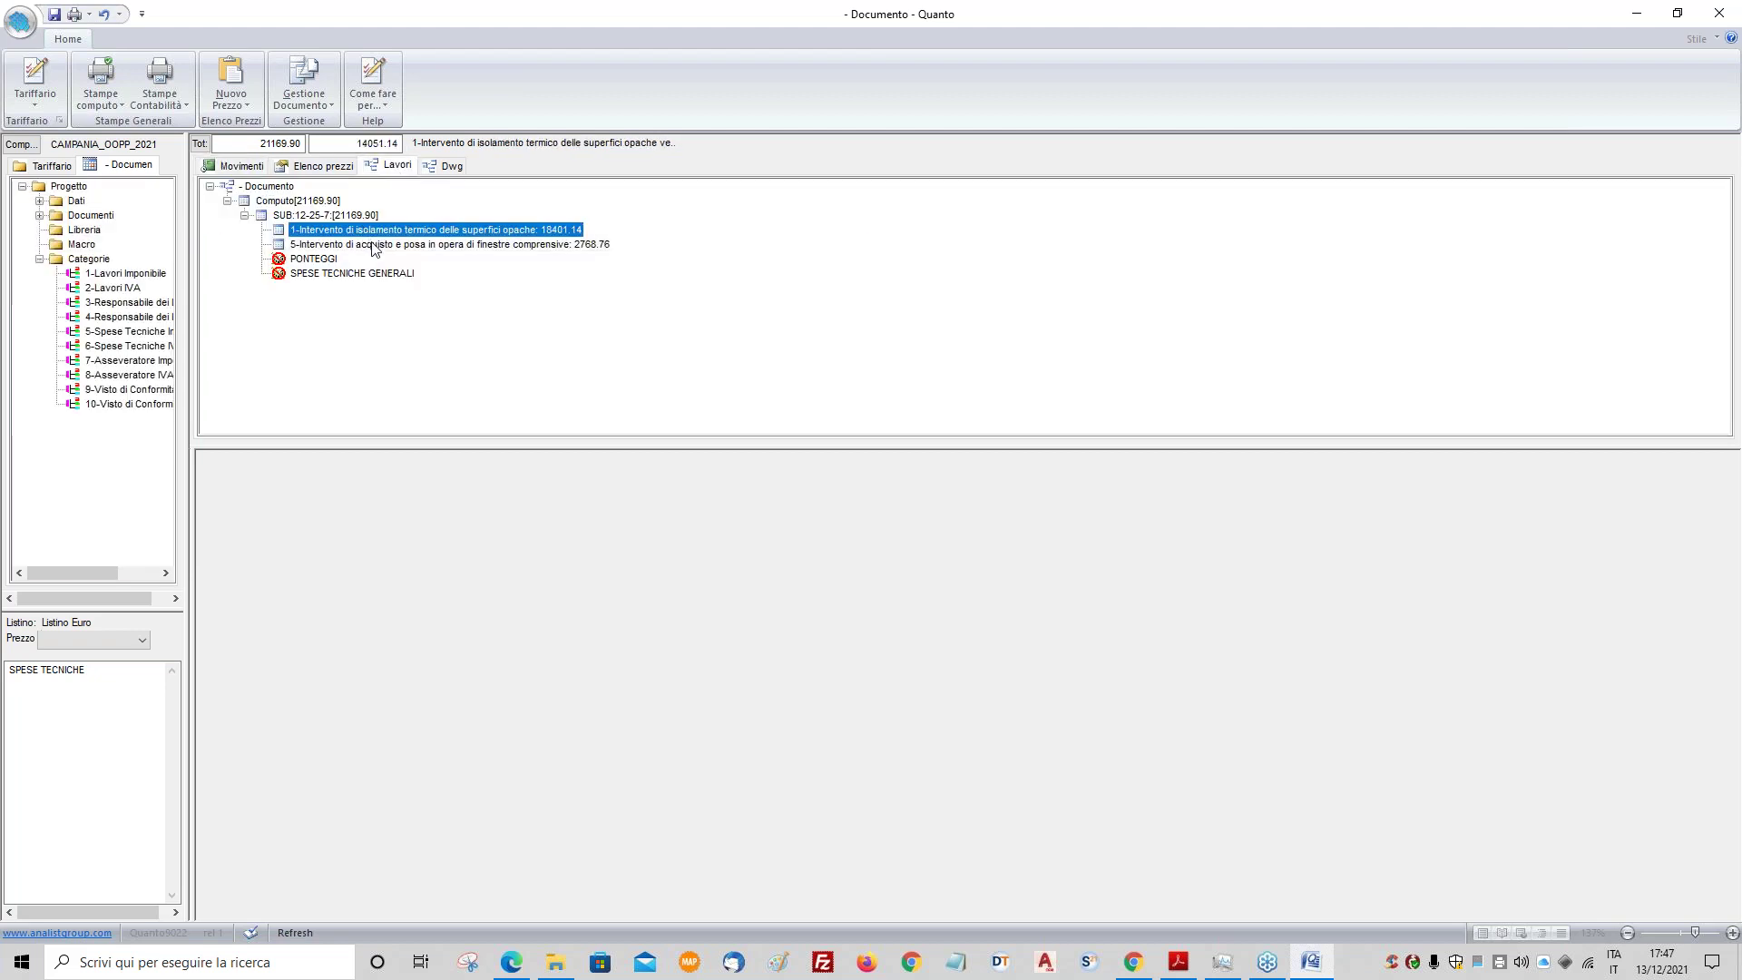
left_click(376, 231)
- Check the shared works PONTEGGI and SPESE TECNICHE GENERALI and the SPESE TECNICHE GENERALI entry in the price list
left_click(320, 274)
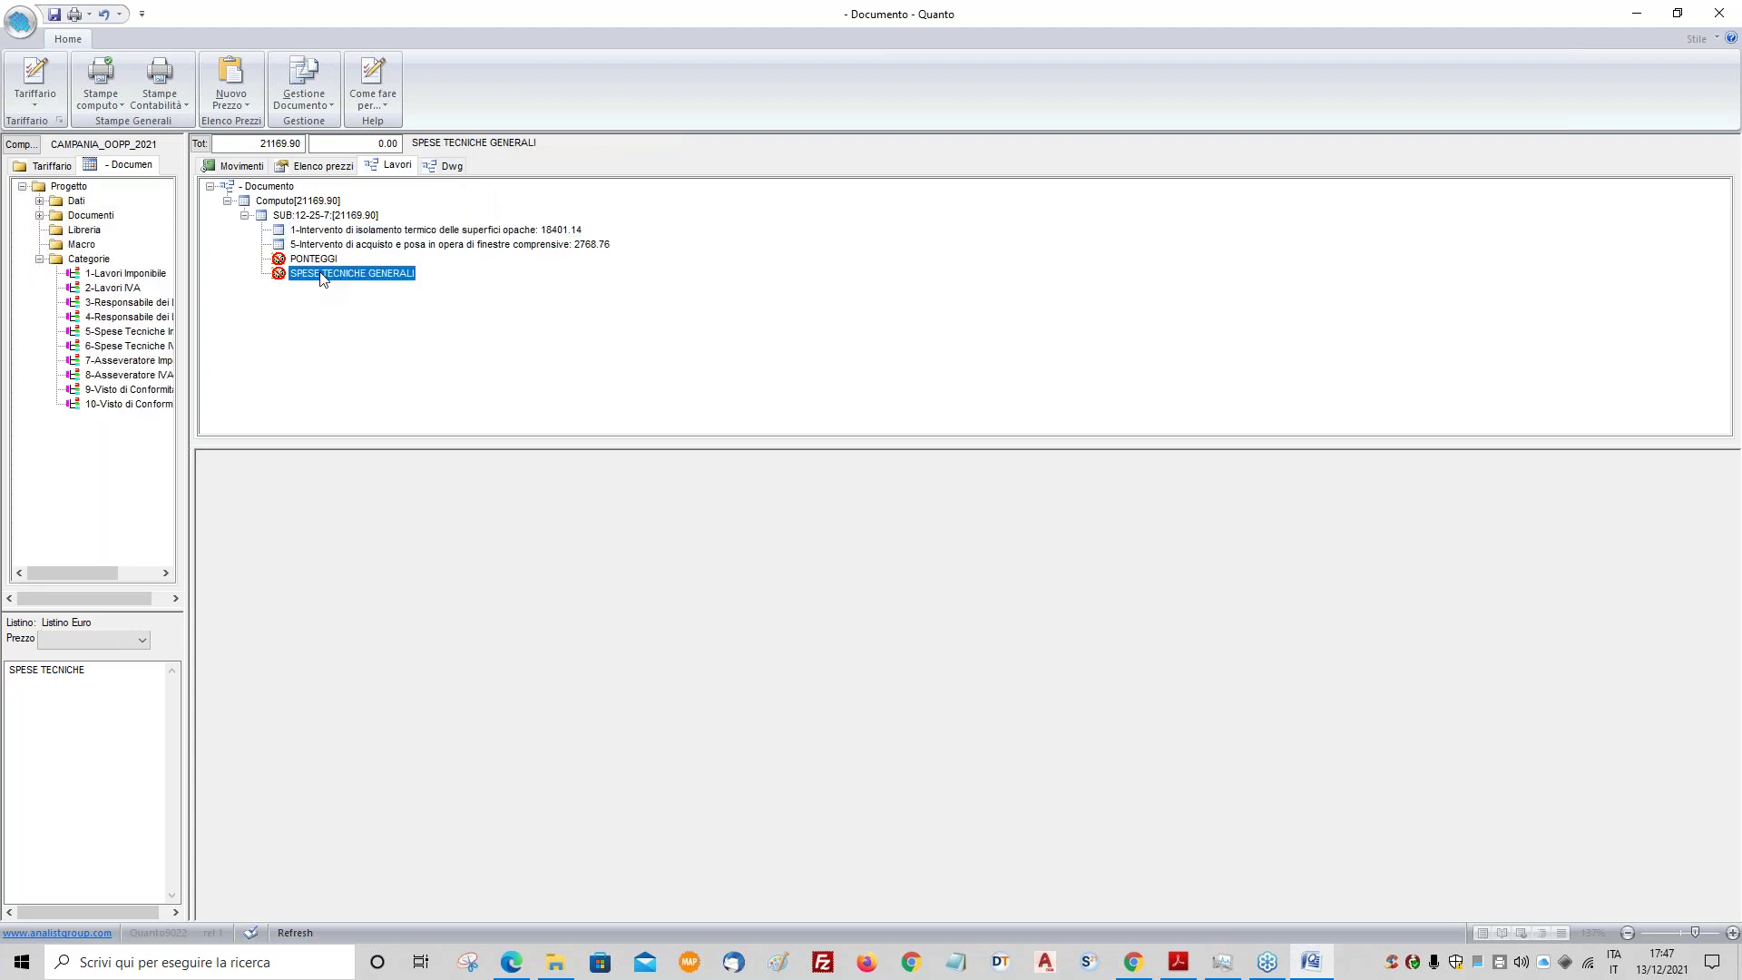
left_click(247, 167)
left_click(401, 165)
left_click(317, 260)
left_click(322, 274)
left_click(311, 169)
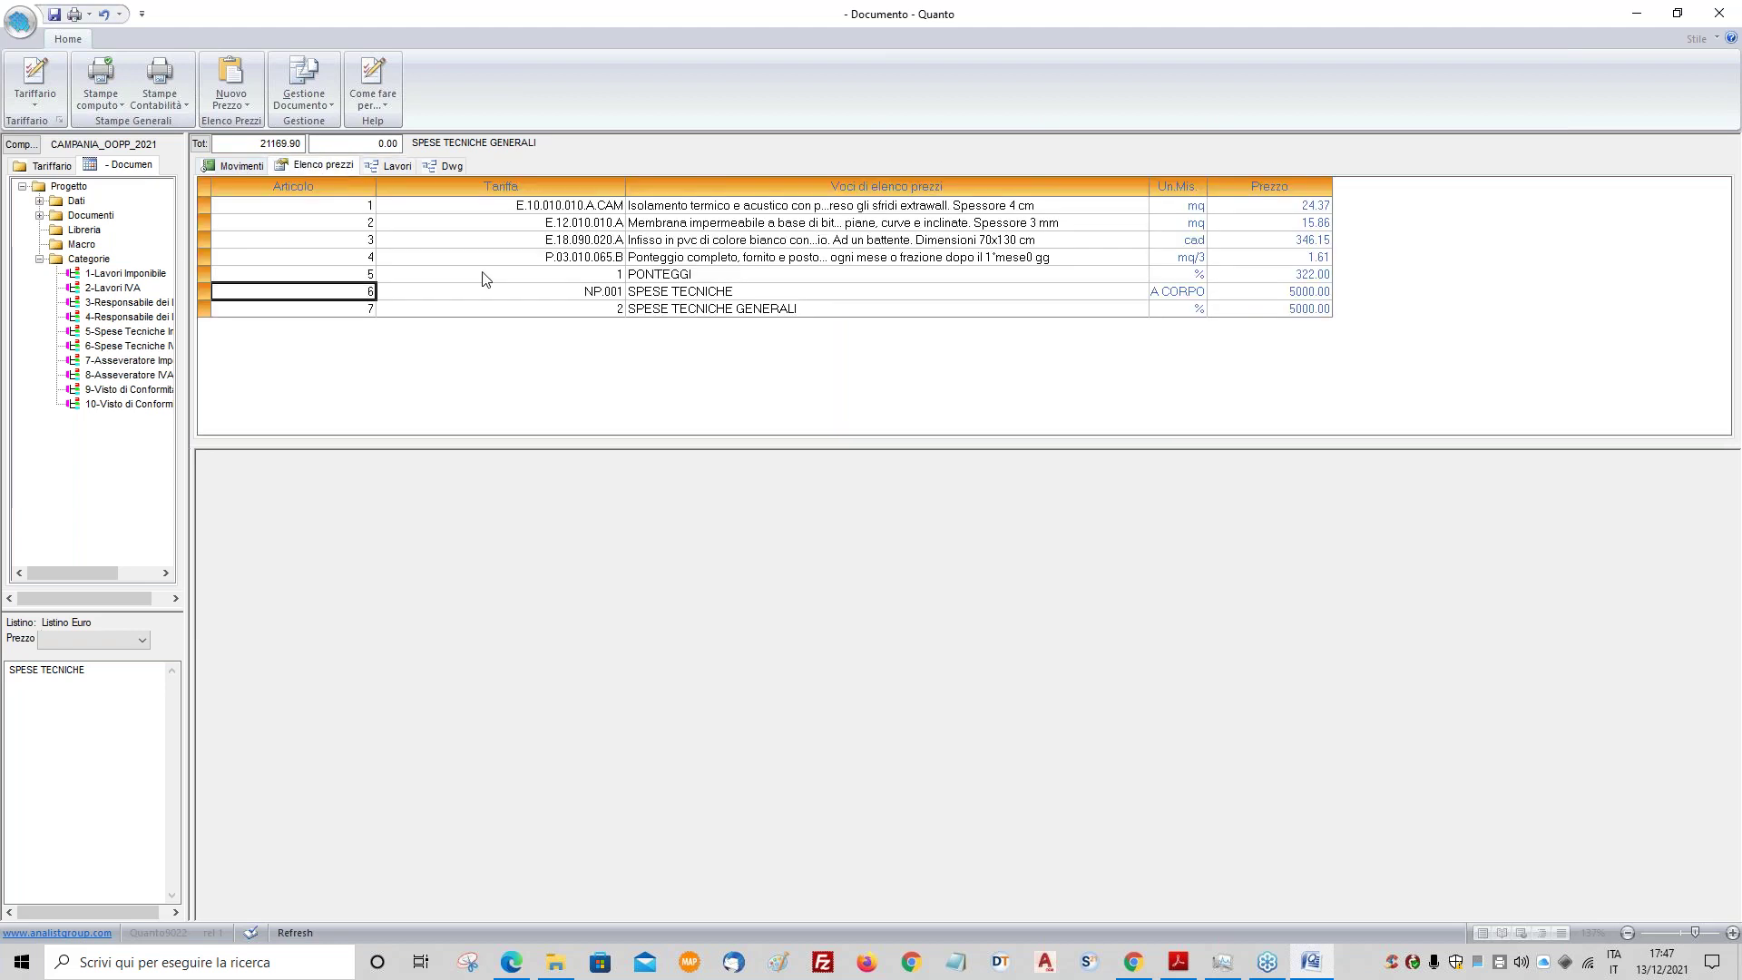
right_click(524, 310)
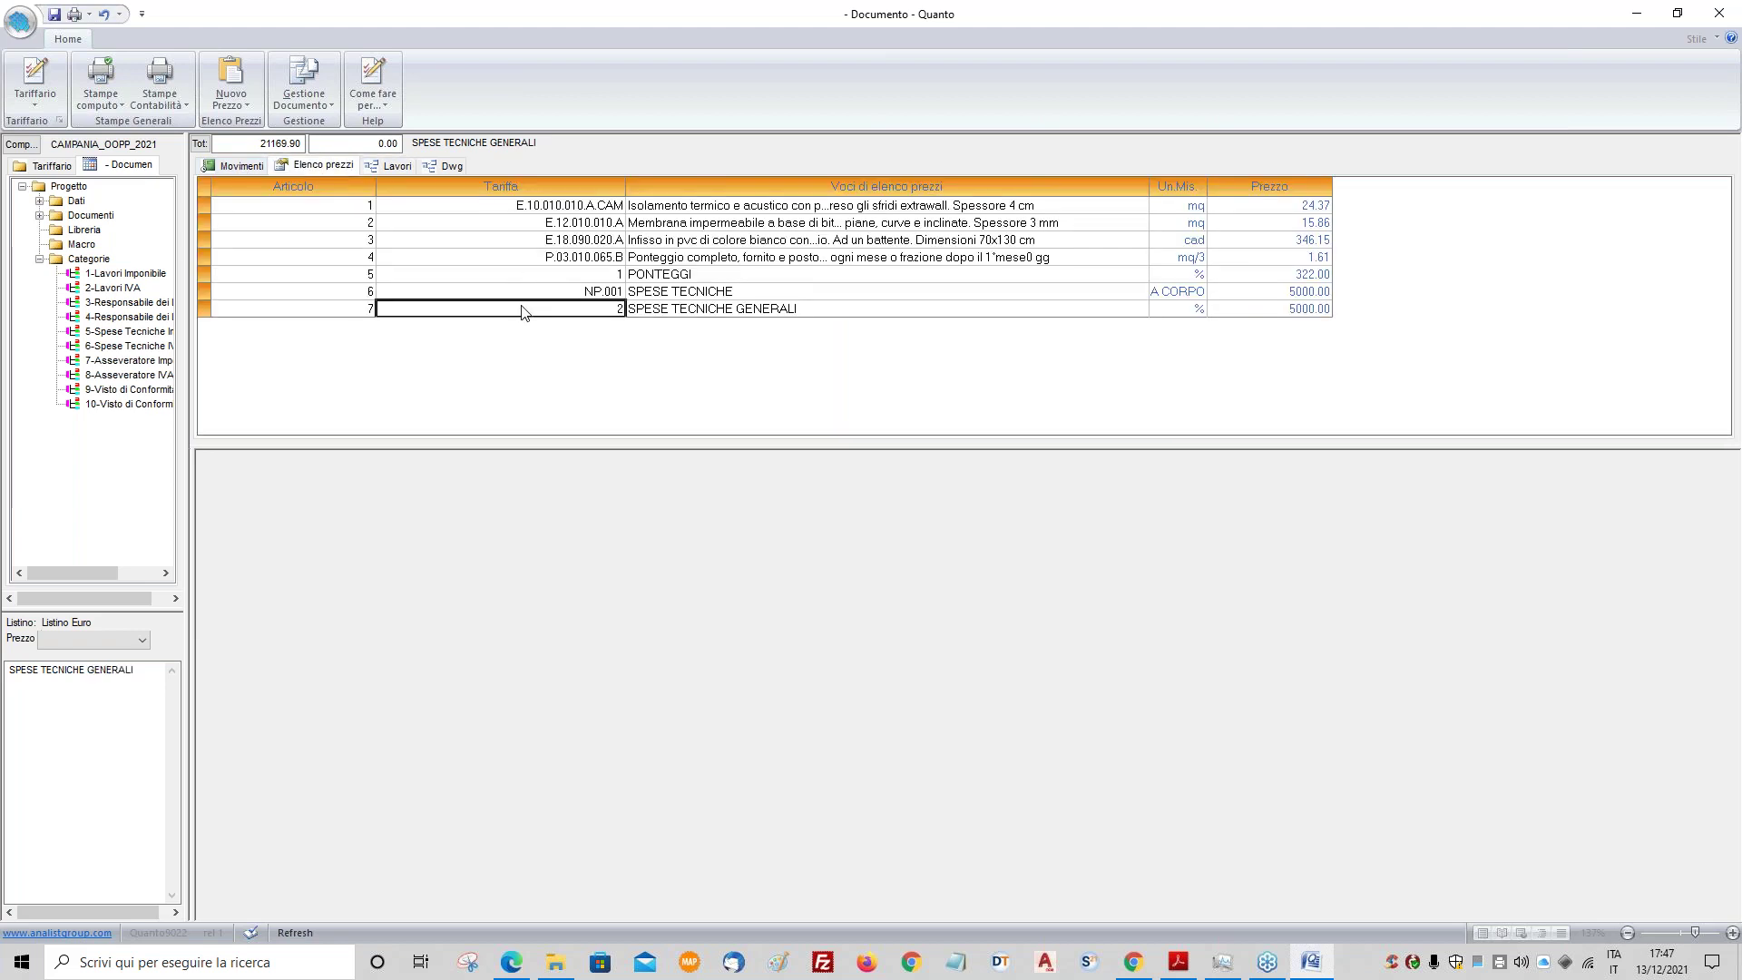
left_click(886, 400)
- Open the recent estimate pratica_NR_001, saving the changes to the current document
left_click(19, 21)
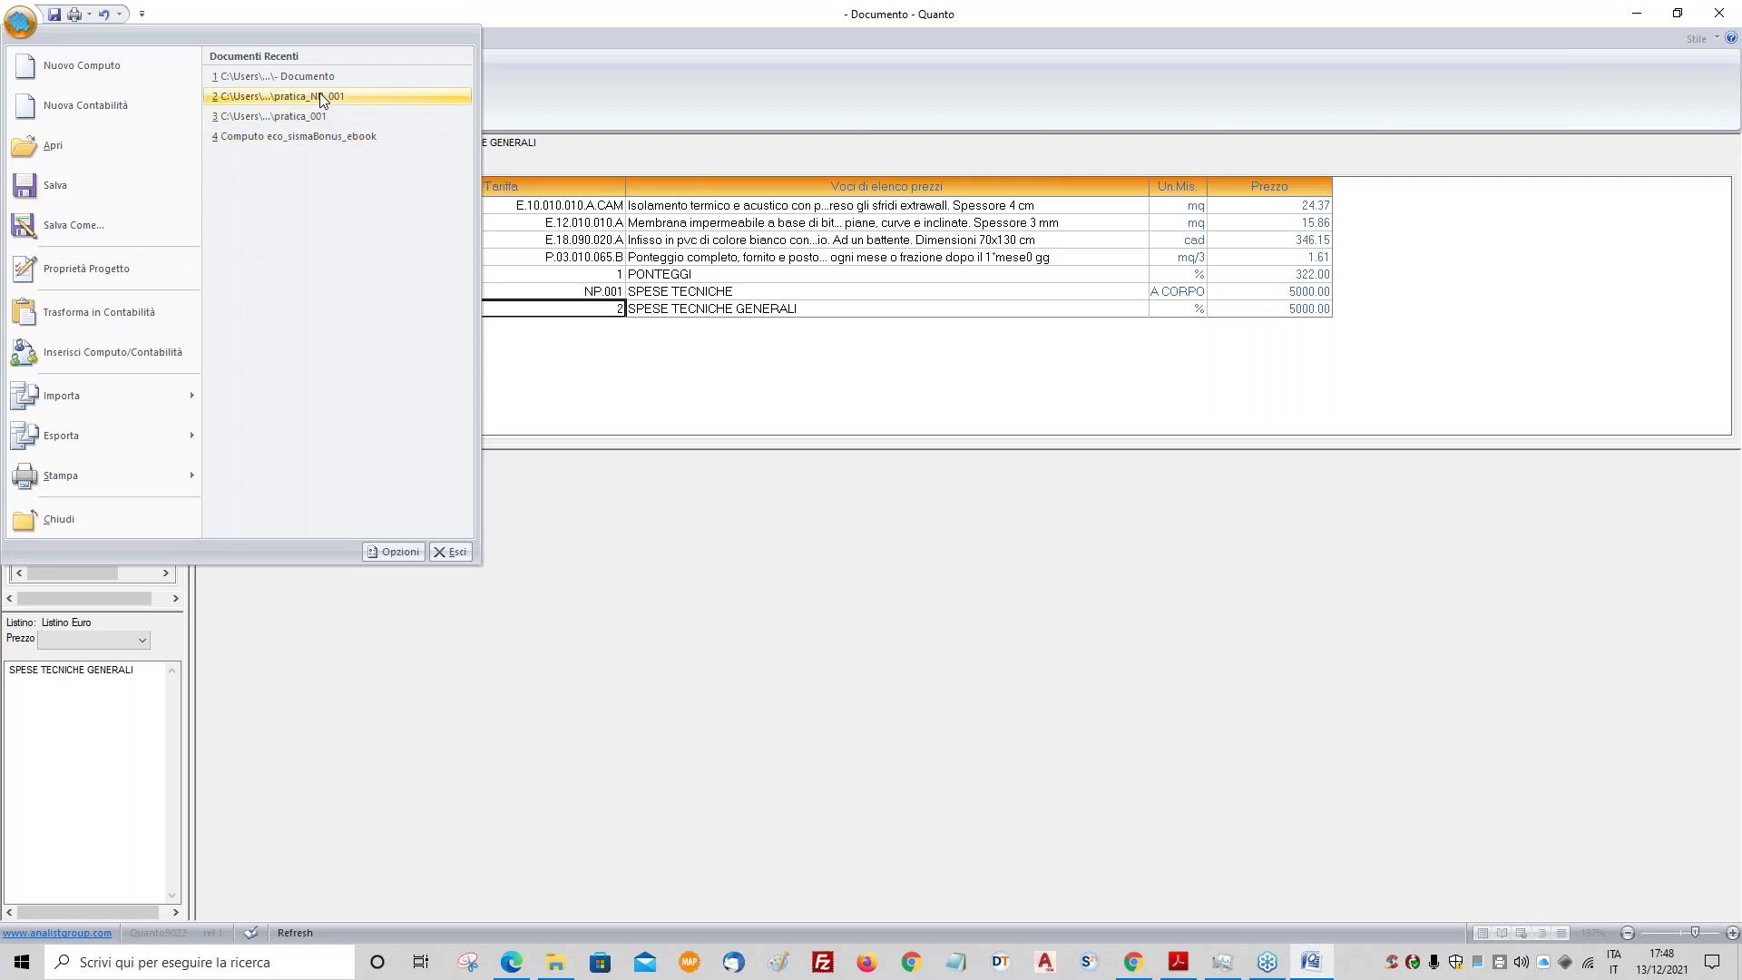
left_click(319, 96)
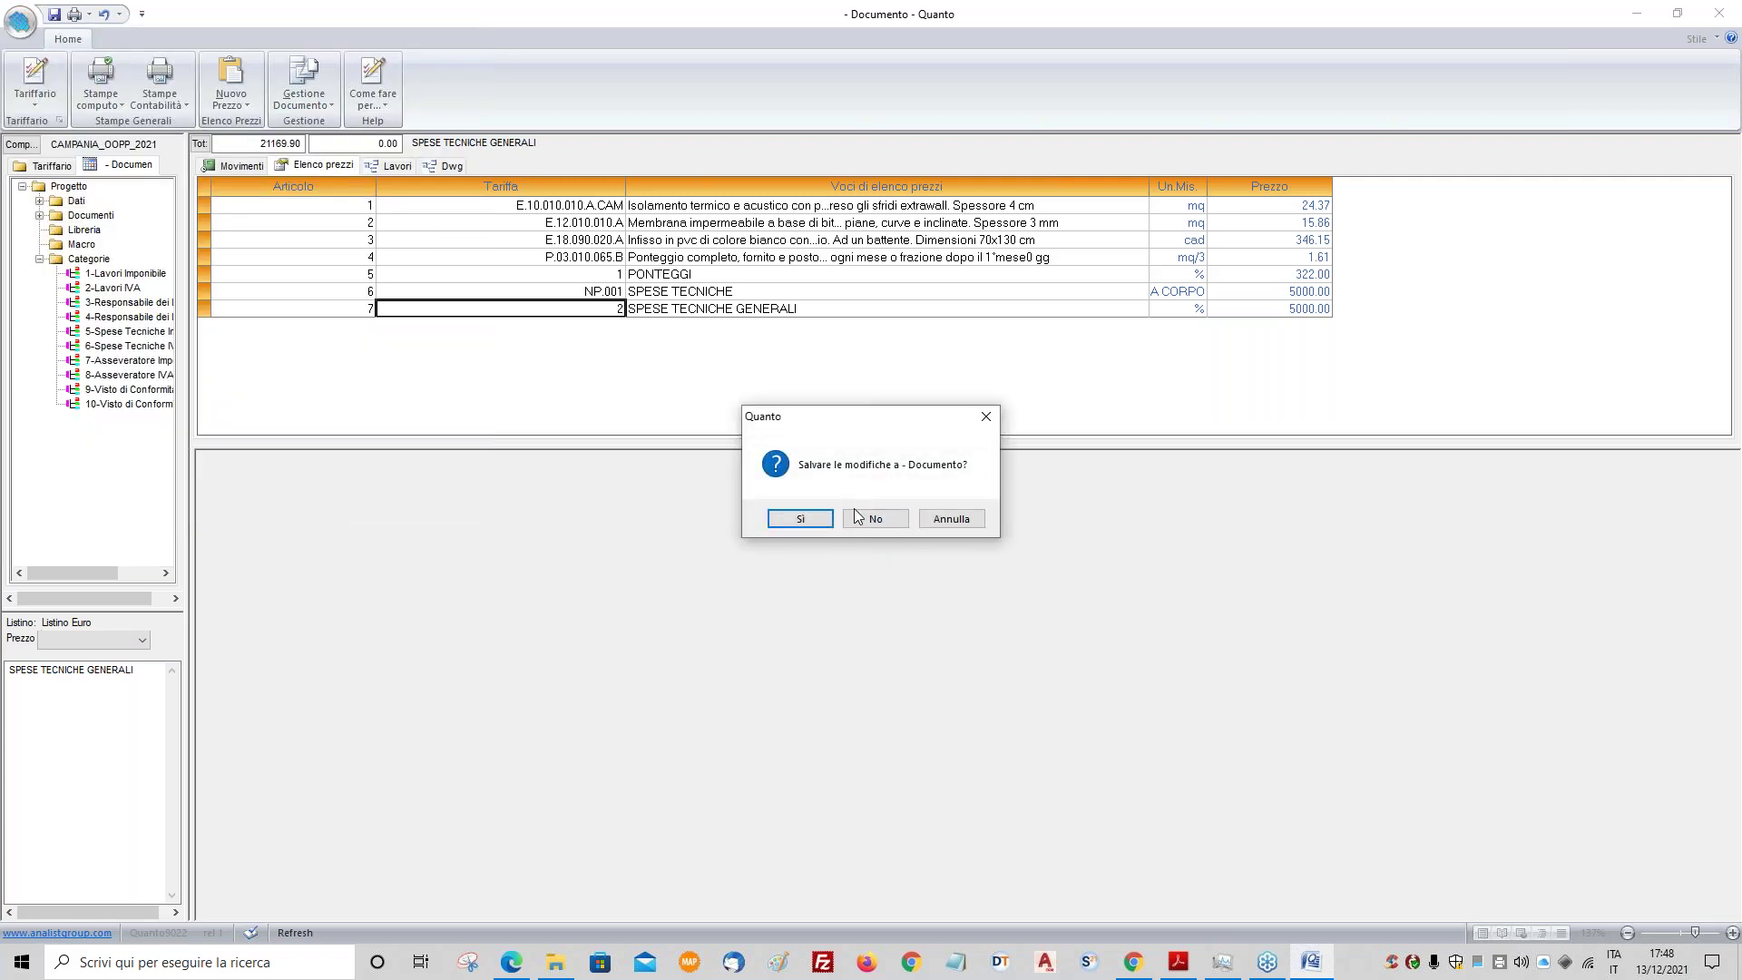
left_click(797, 525)
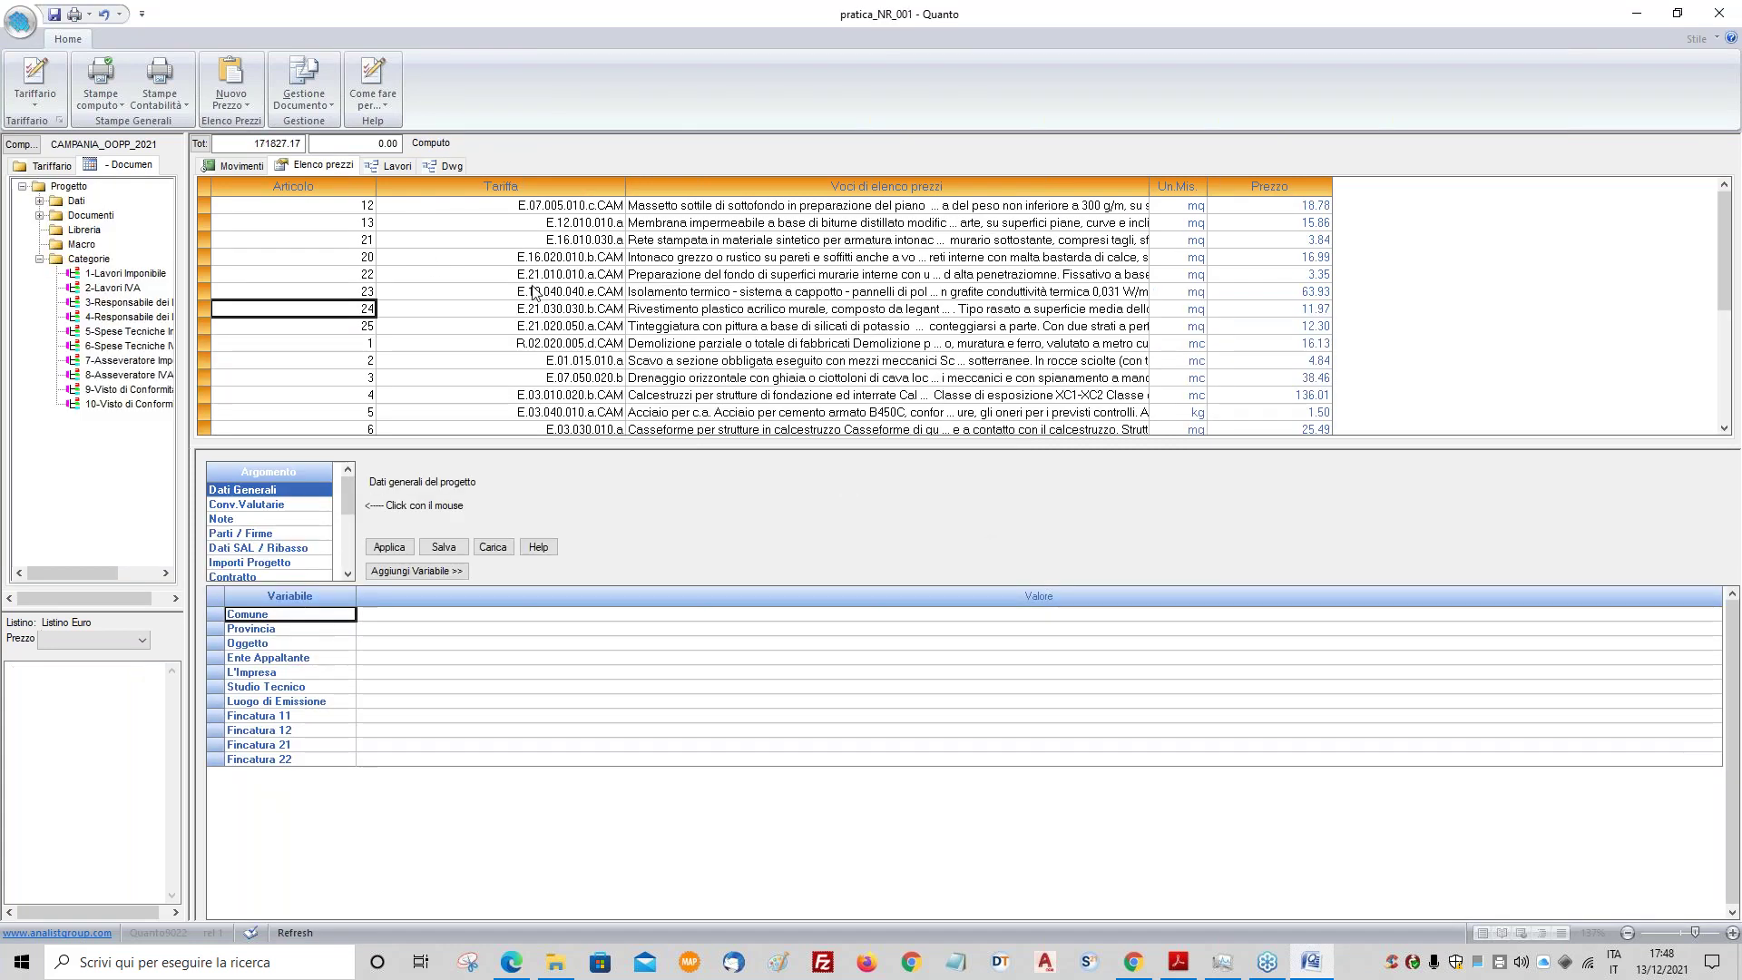
- Review the movements and their categories in intervention 1 and intervention 13, enlarging the list to show all antiseismic entries
left_click(385, 165)
left_click(320, 218)
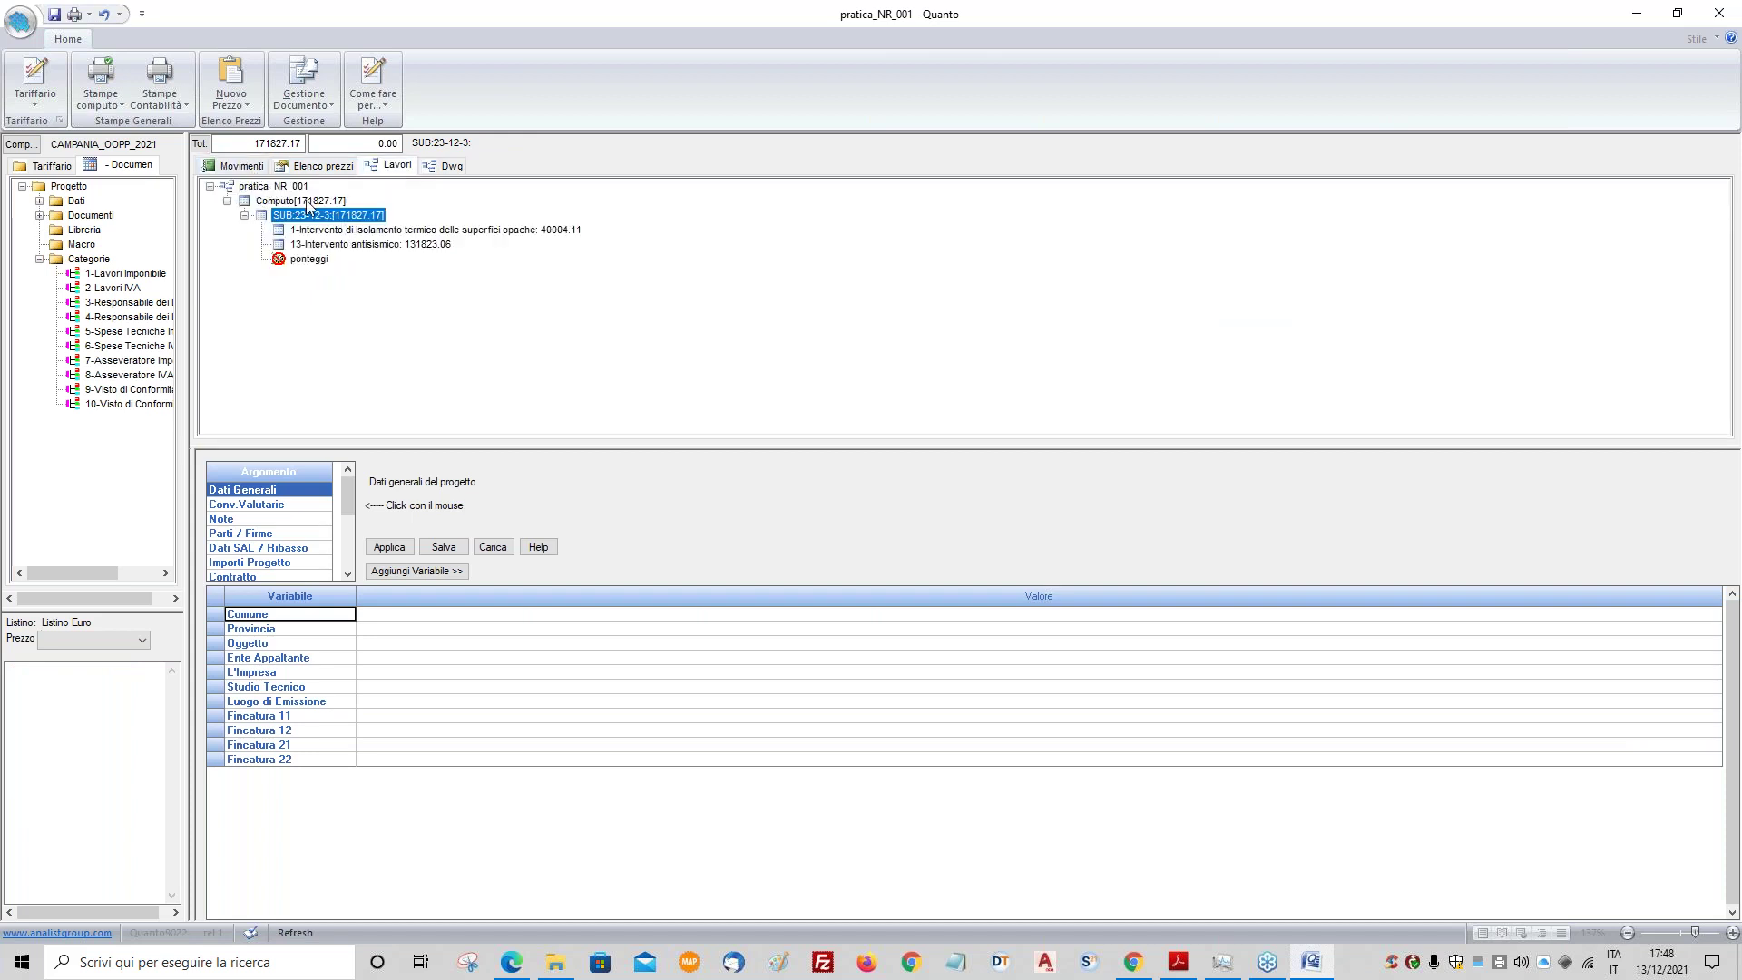
left_click(342, 231)
left_click(254, 167)
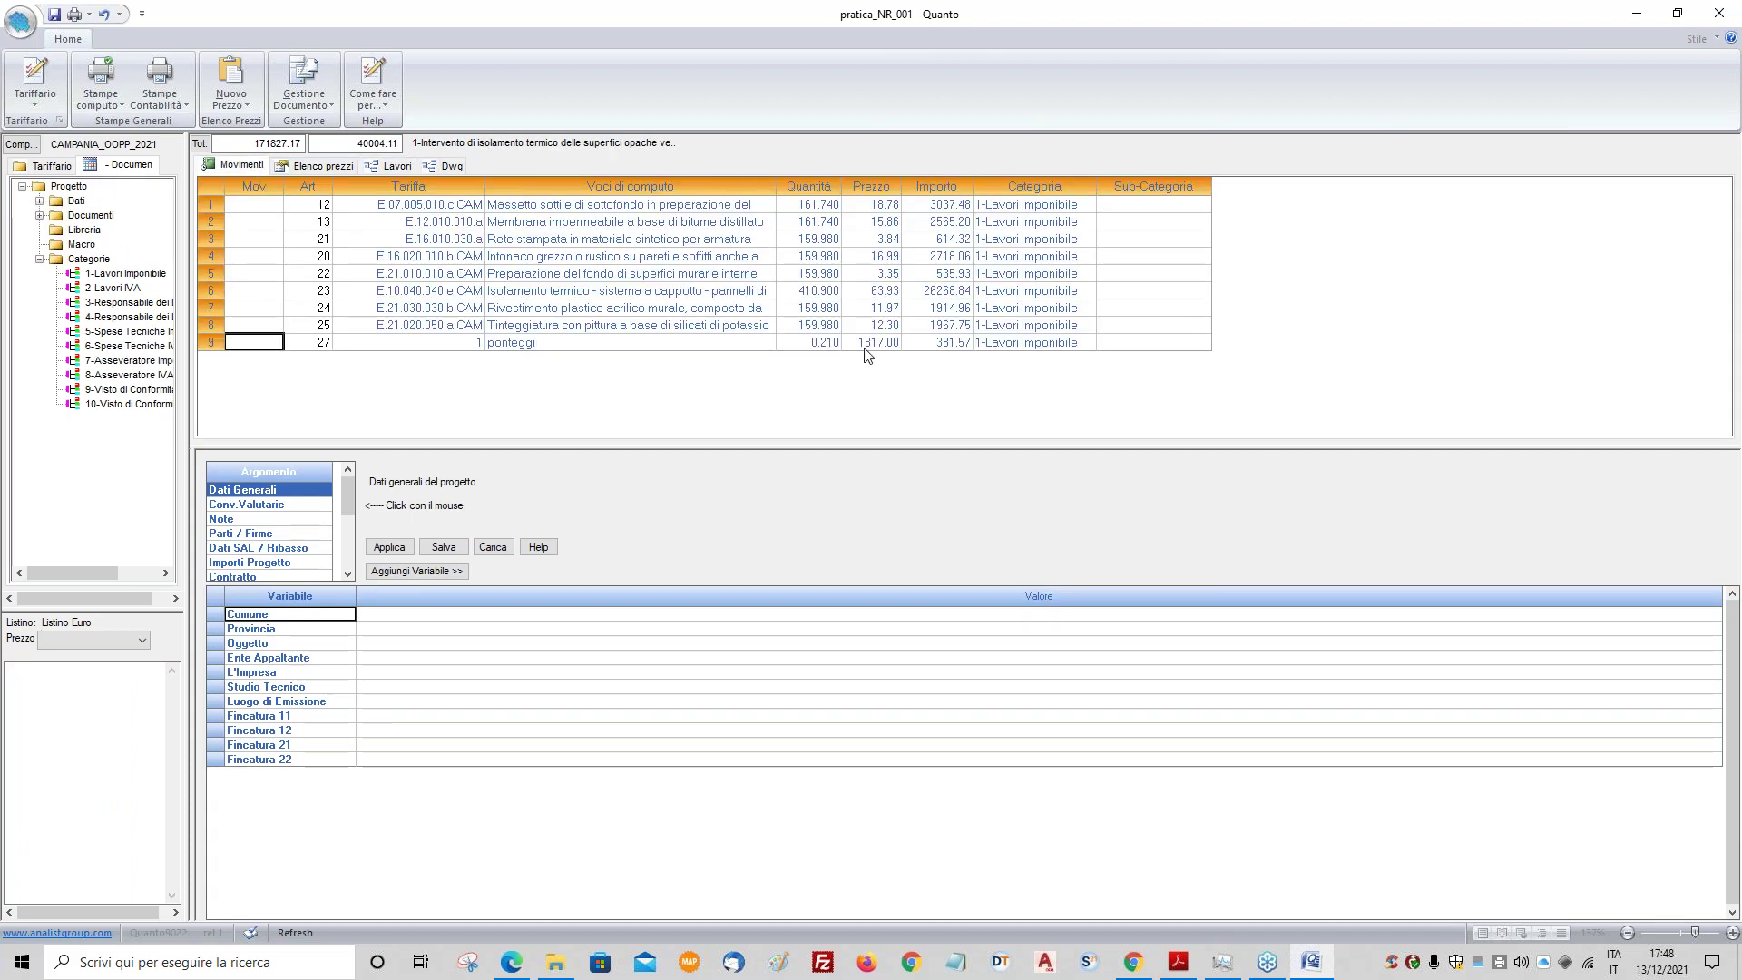
left_click(395, 167)
left_click(413, 241)
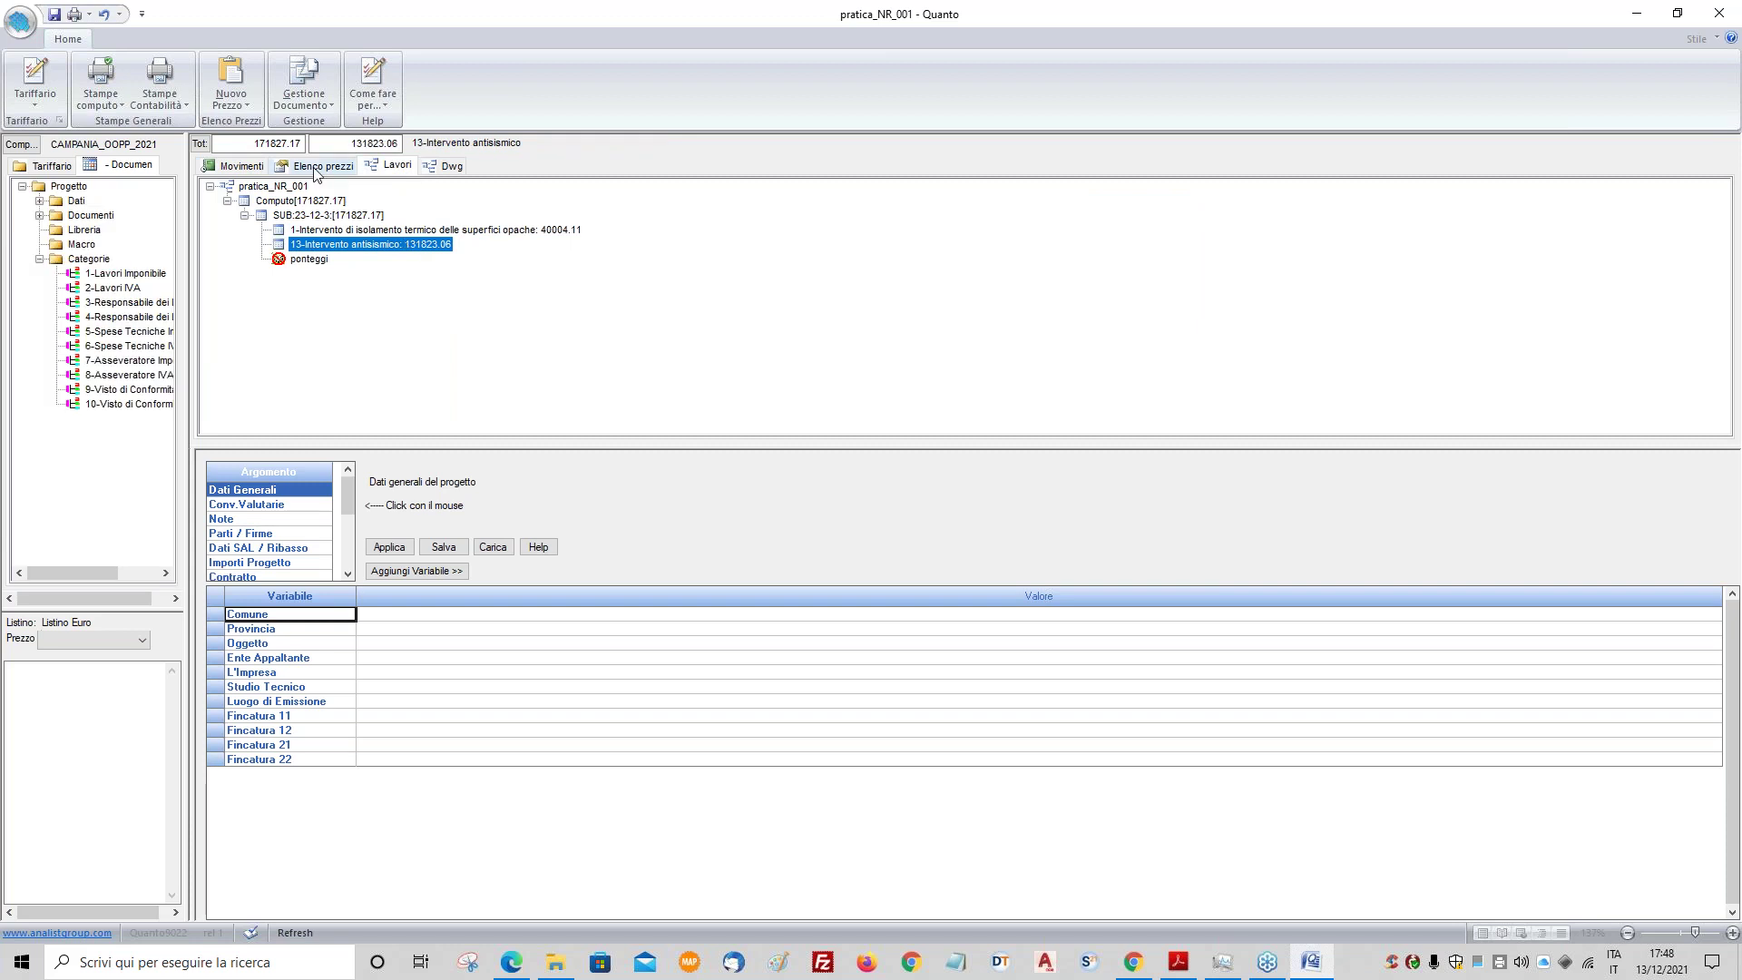
left_click(239, 167)
left_click(740, 308)
scroll(740, 308, "down", 1)
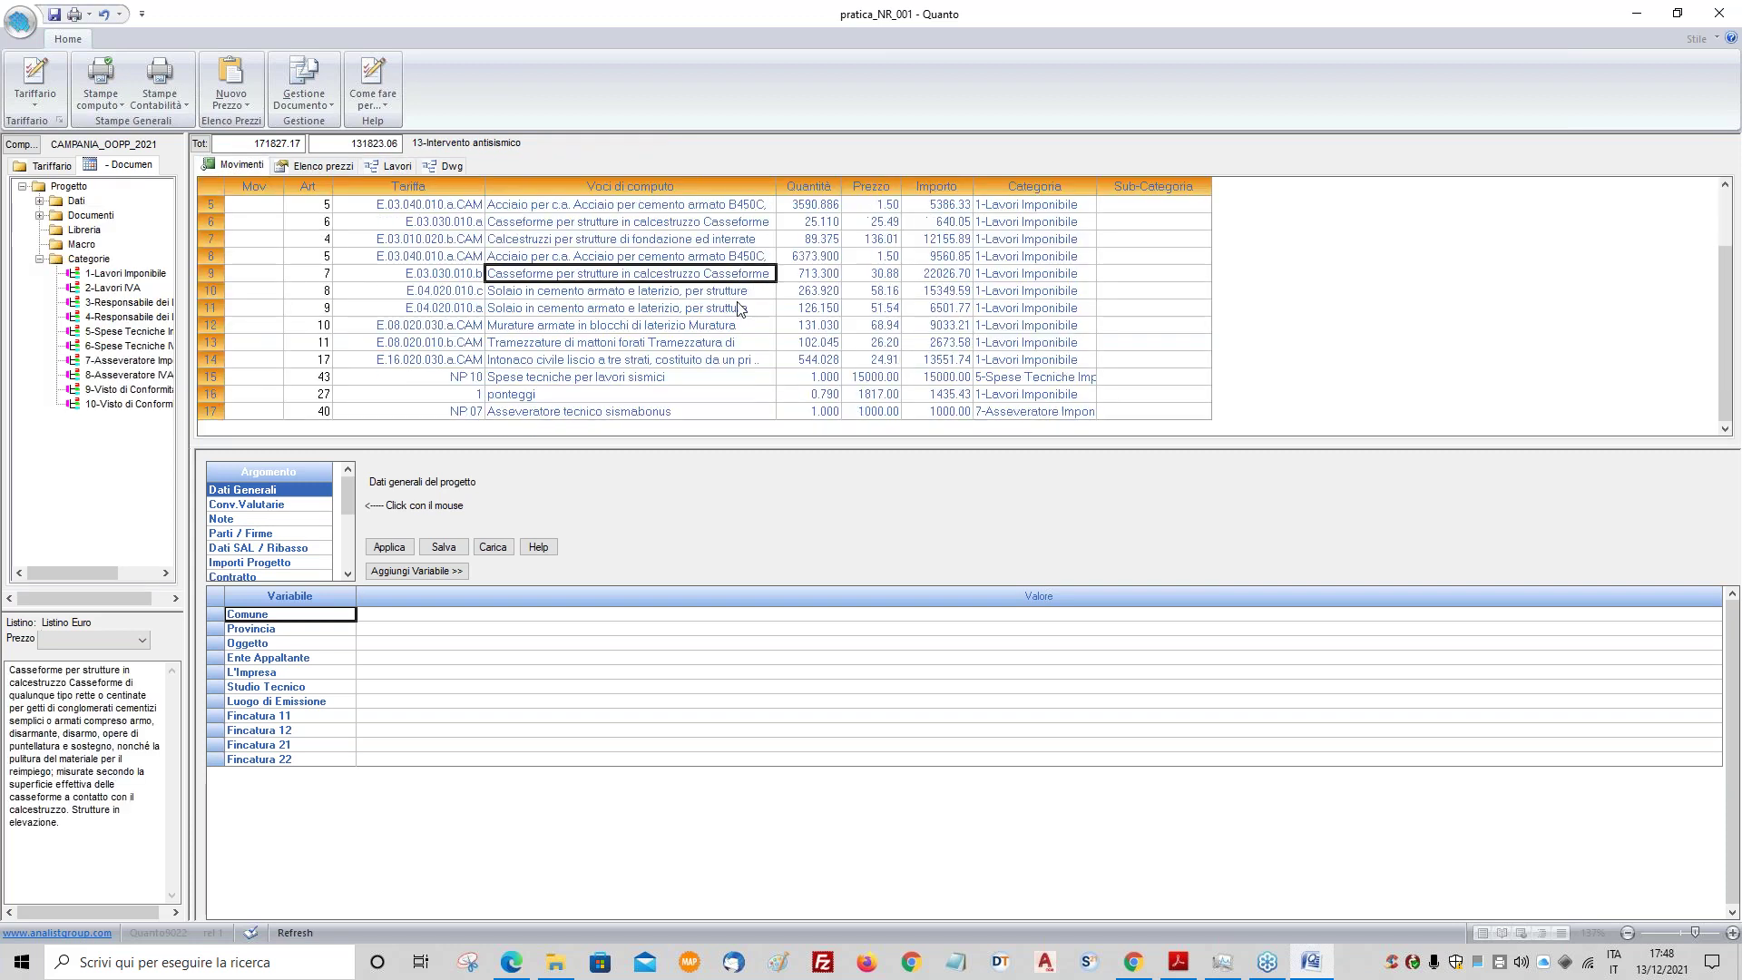
scroll(715, 352, "up", 2)
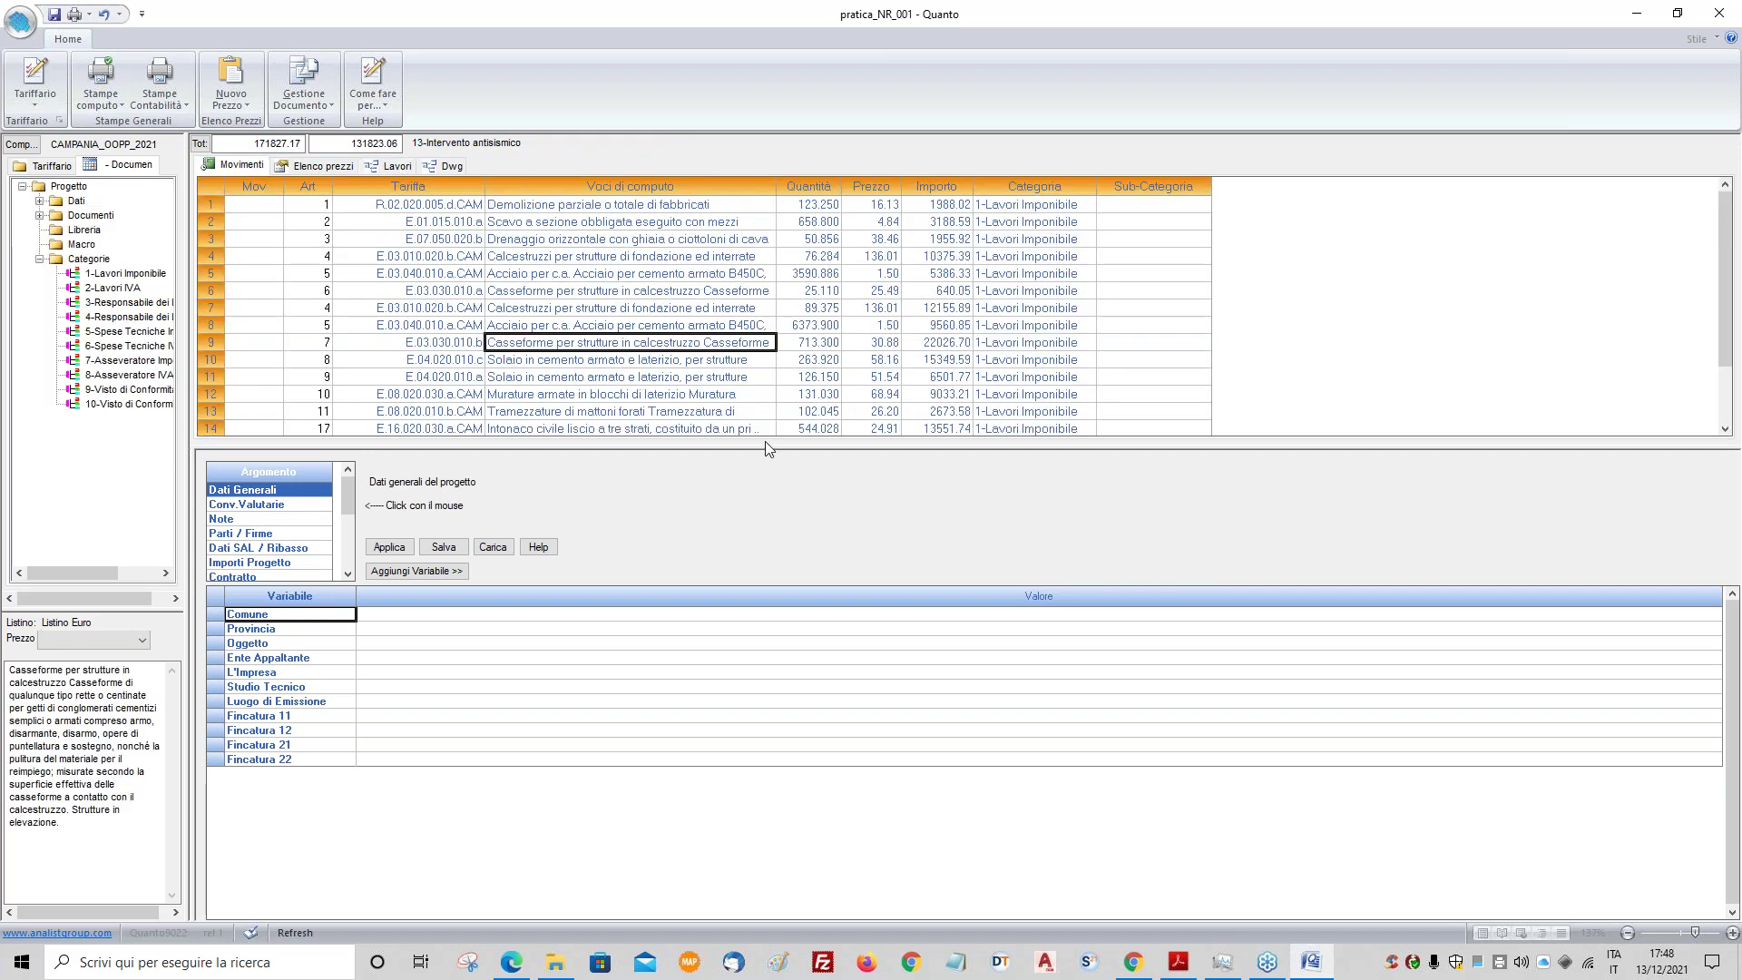
left_click_drag(765, 444, 765, 510)
left_click(555, 413)
left_click(559, 379)
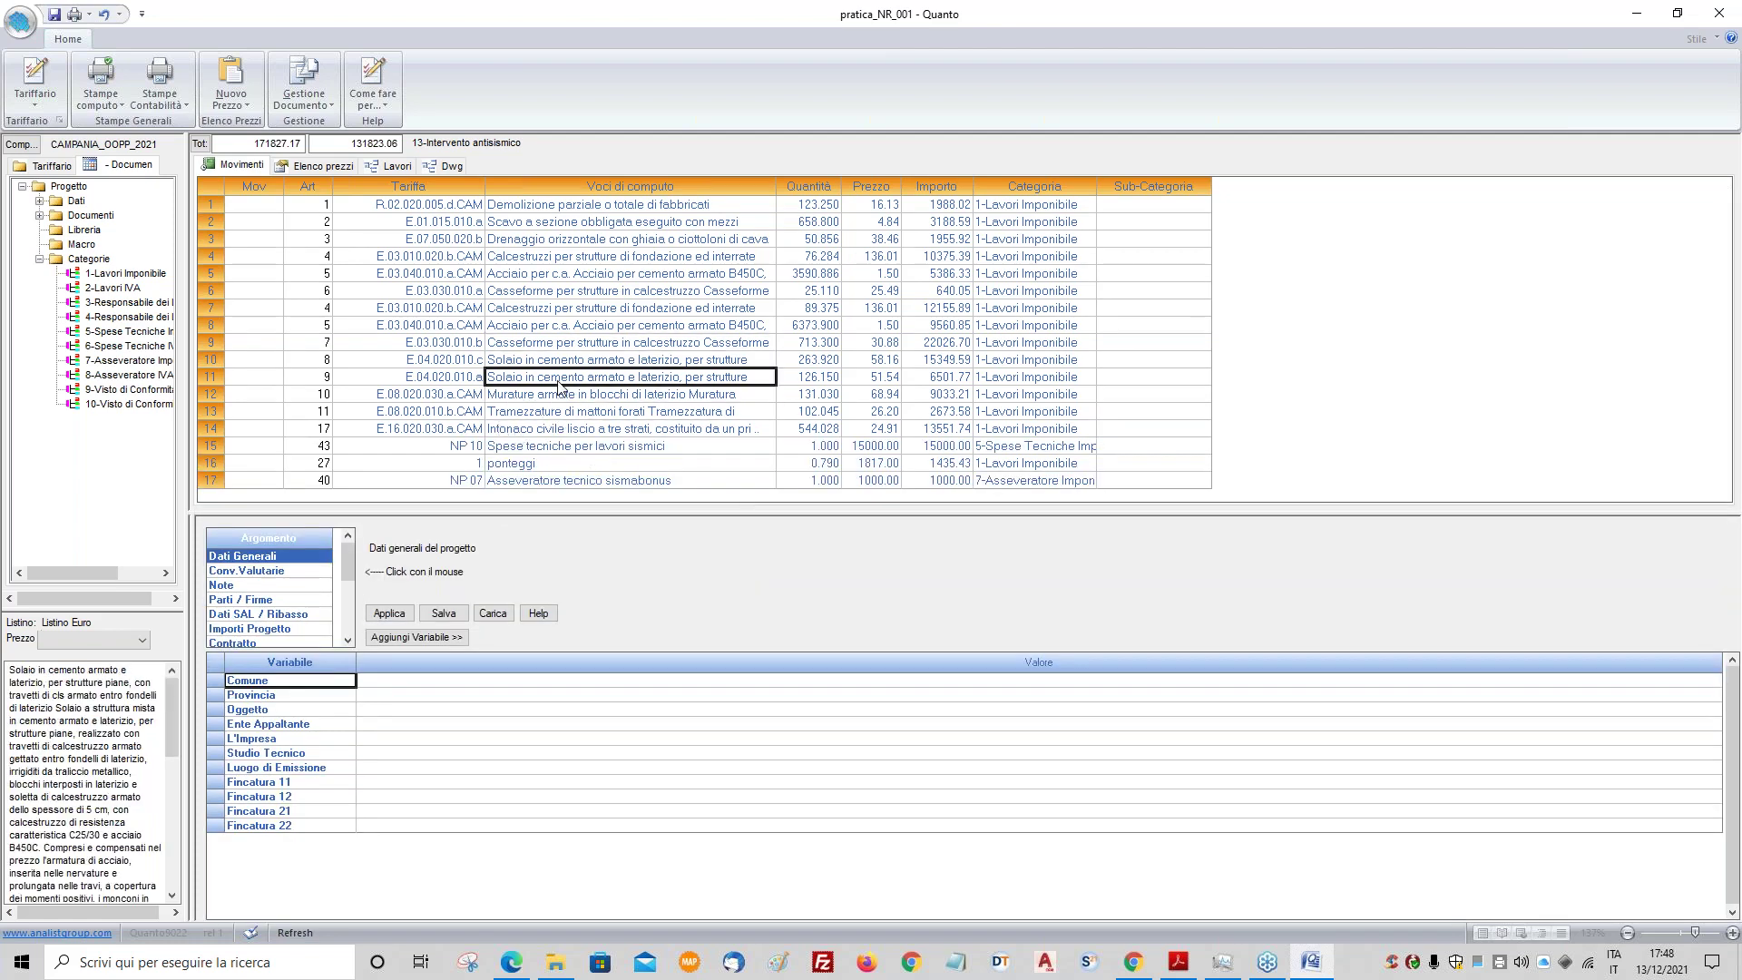
- Inspect the category table and the price list entries of pratica_NR_001
left_click(100, 260)
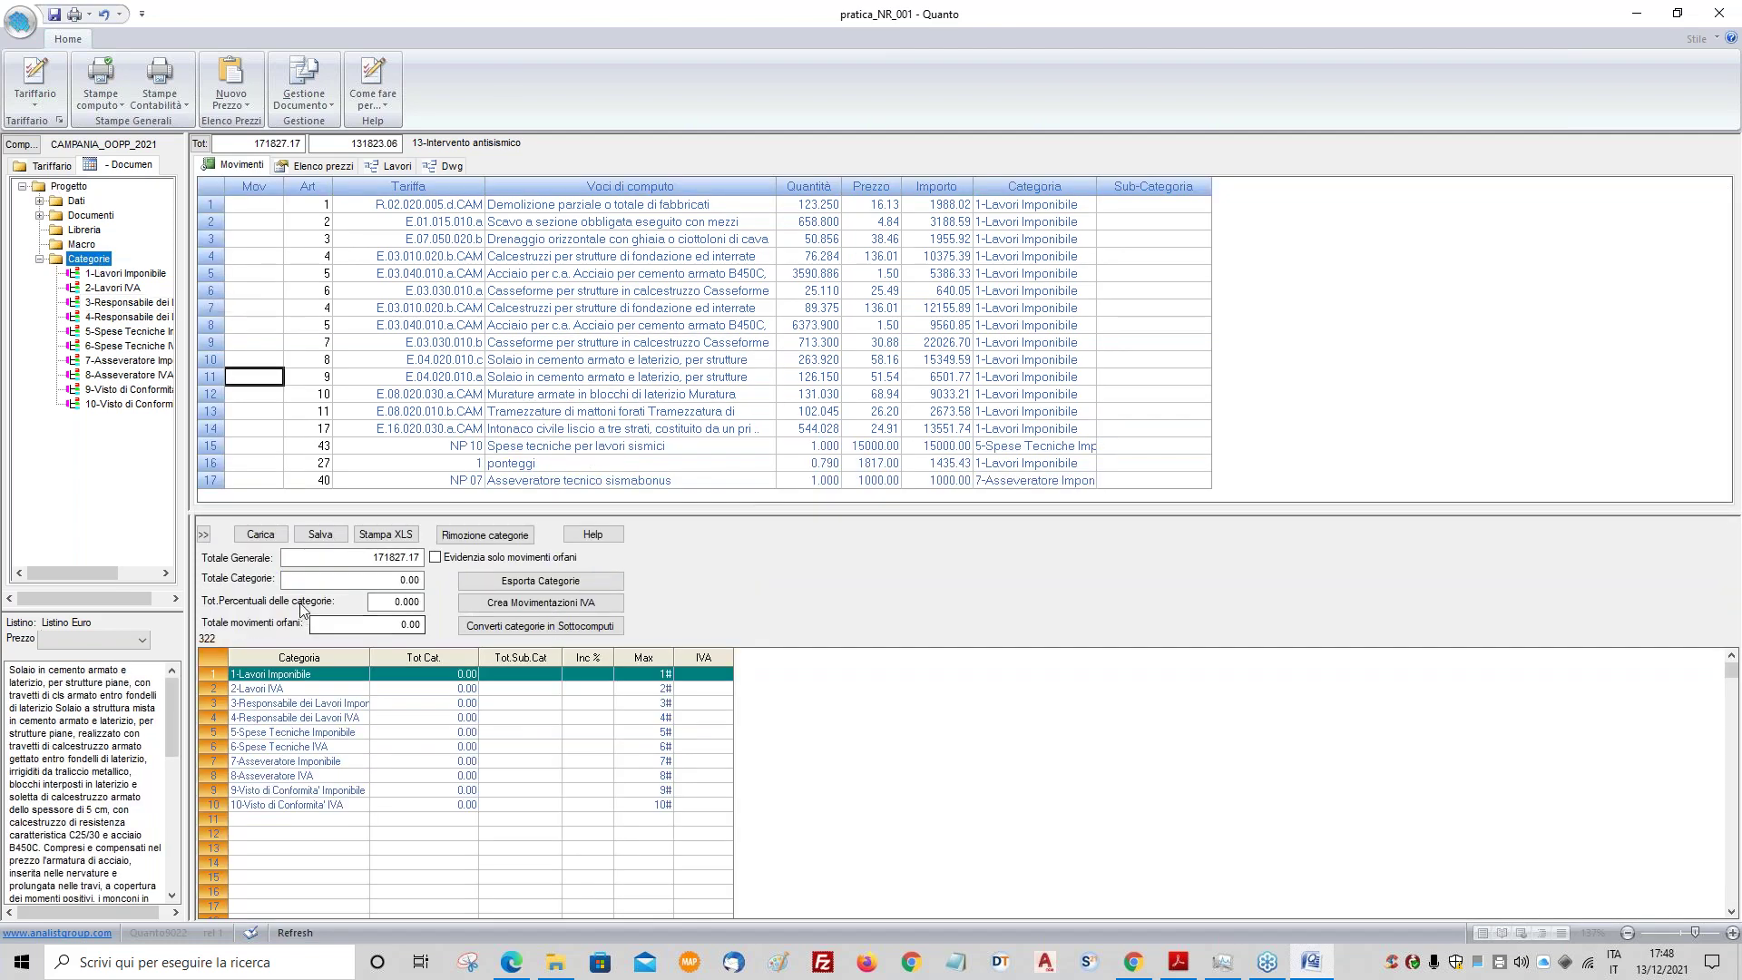
left_click(693, 413)
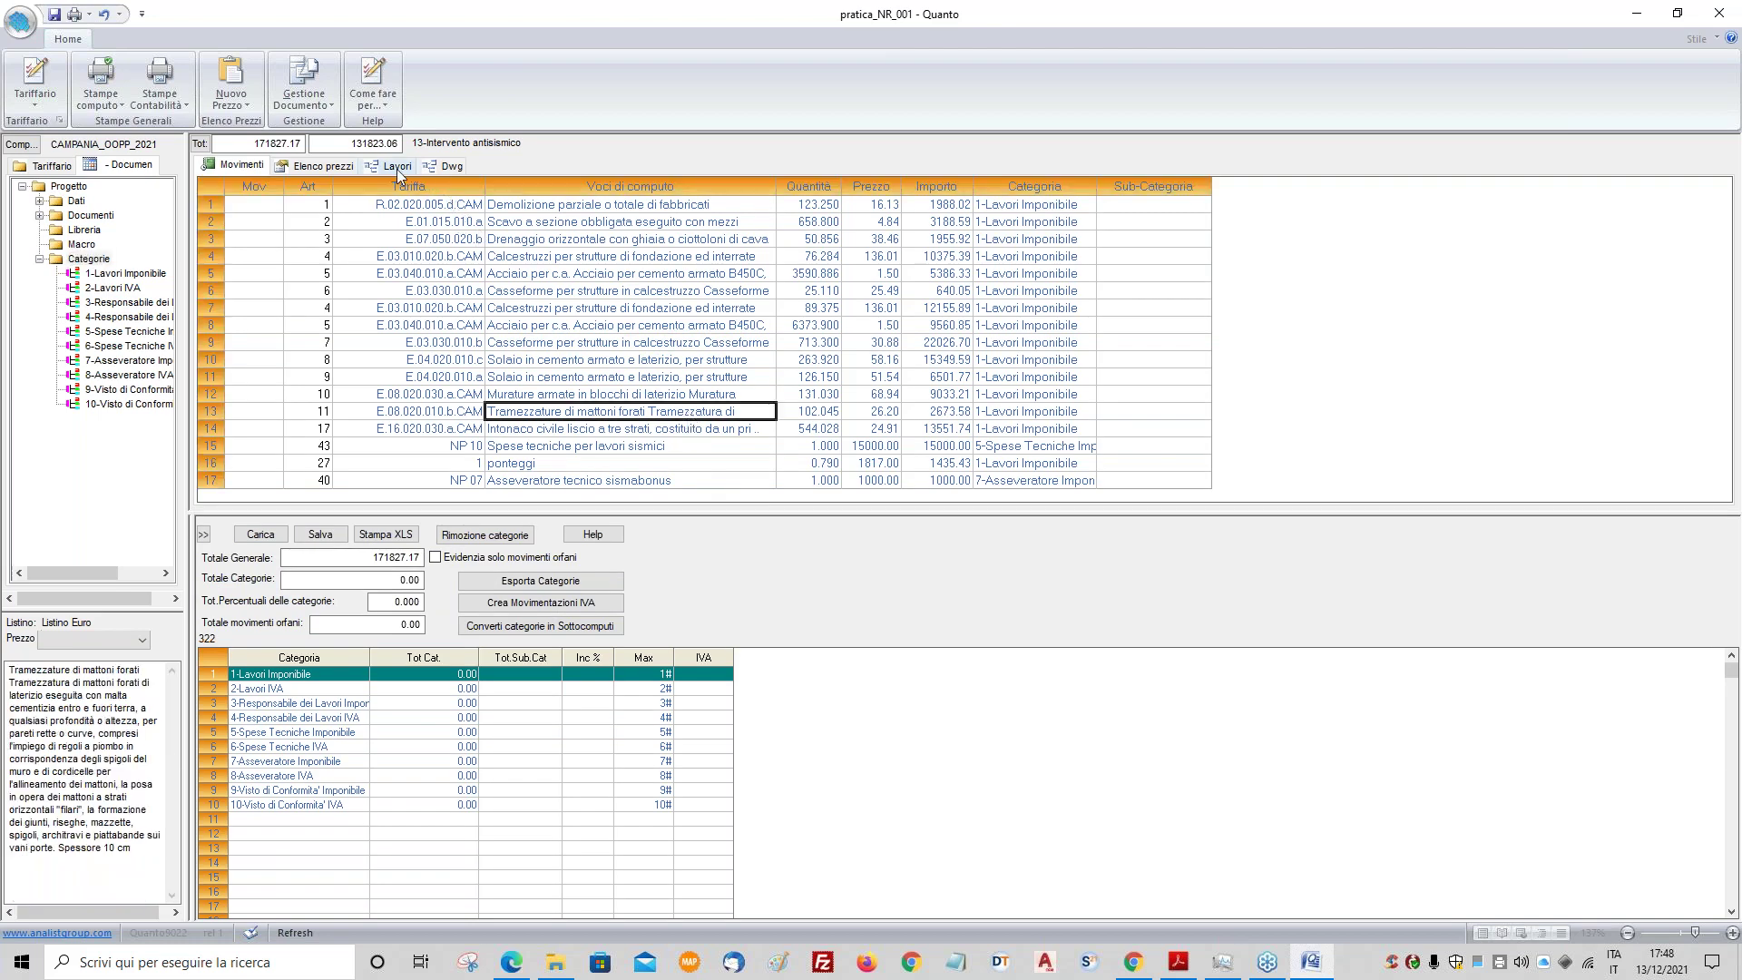
left_click(397, 171)
left_click(317, 166)
left_click(394, 295)
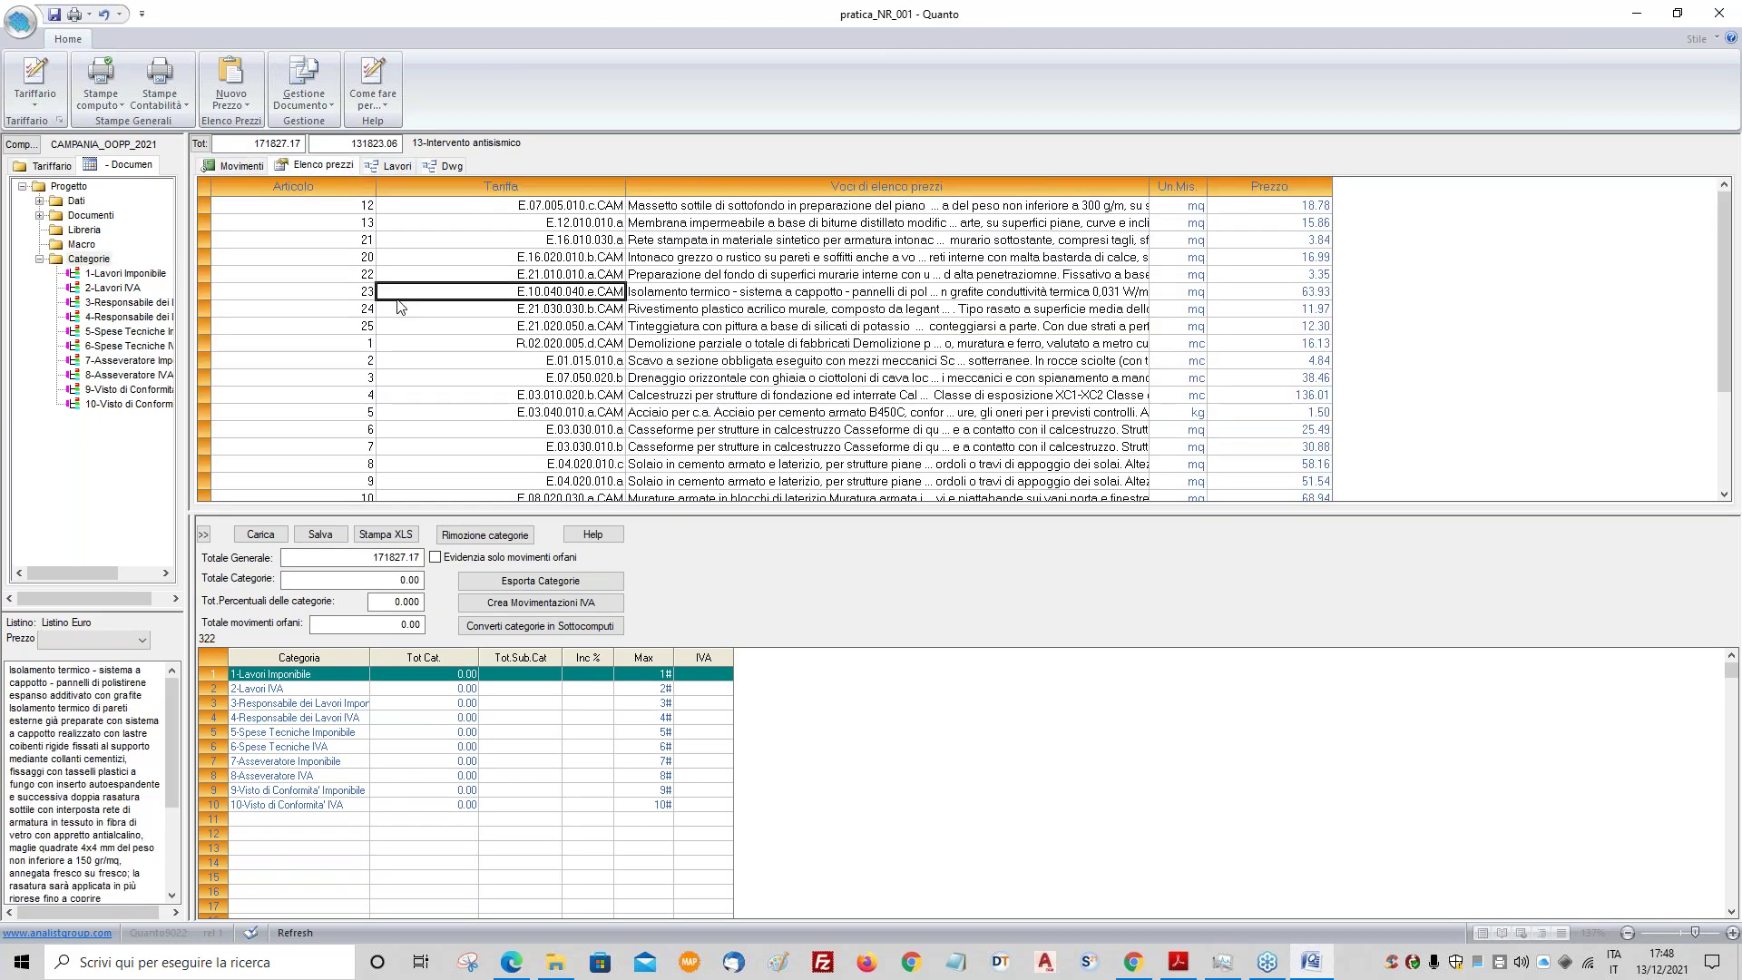
left_click(258, 276)
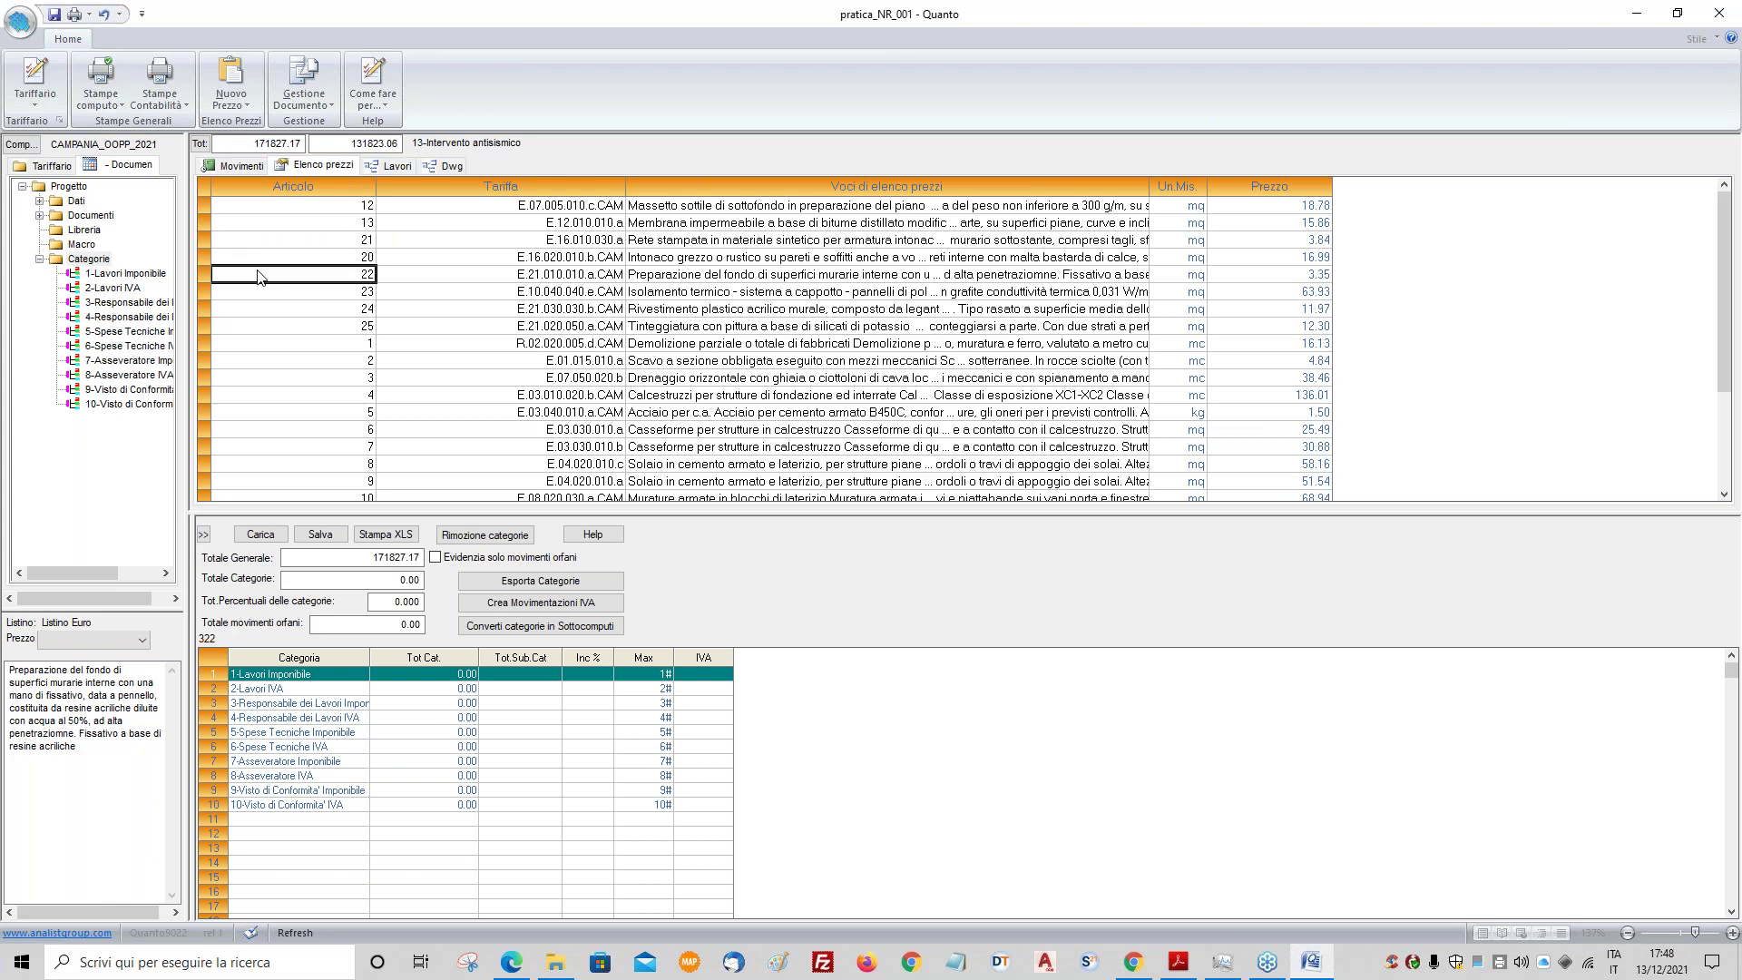
- Open the estimate pratica_NR_002 from the superbonus folder and display its categories and works
left_click(19, 21)
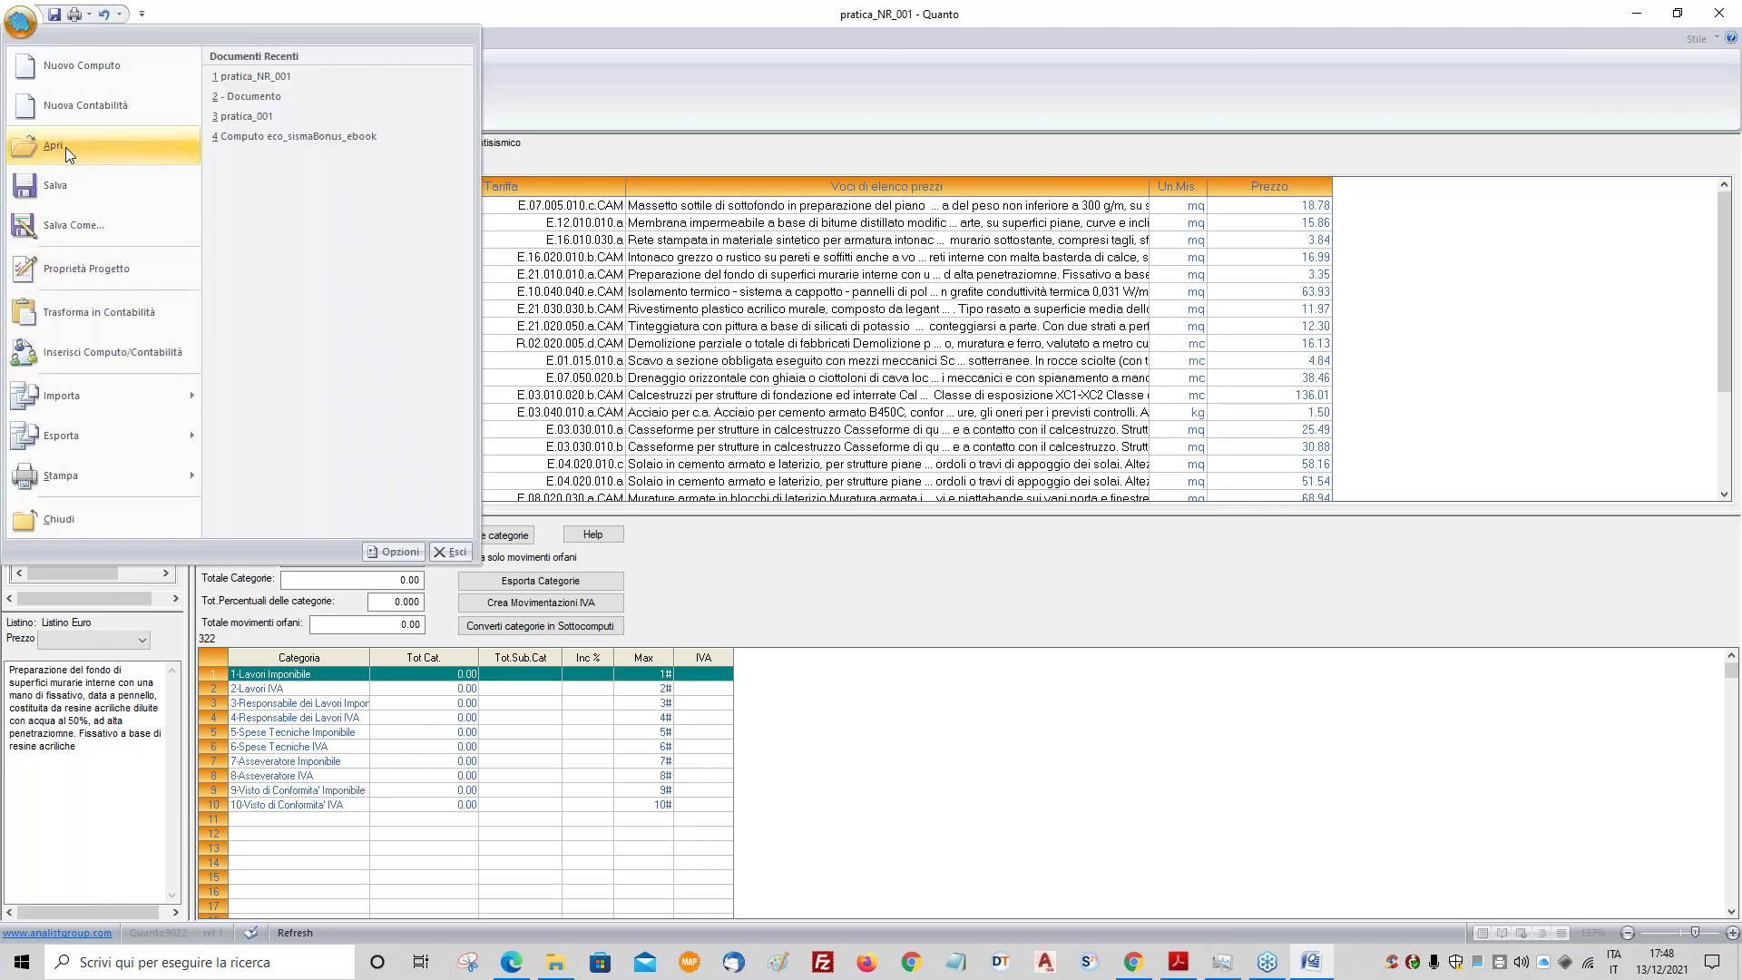
left_click(65, 147)
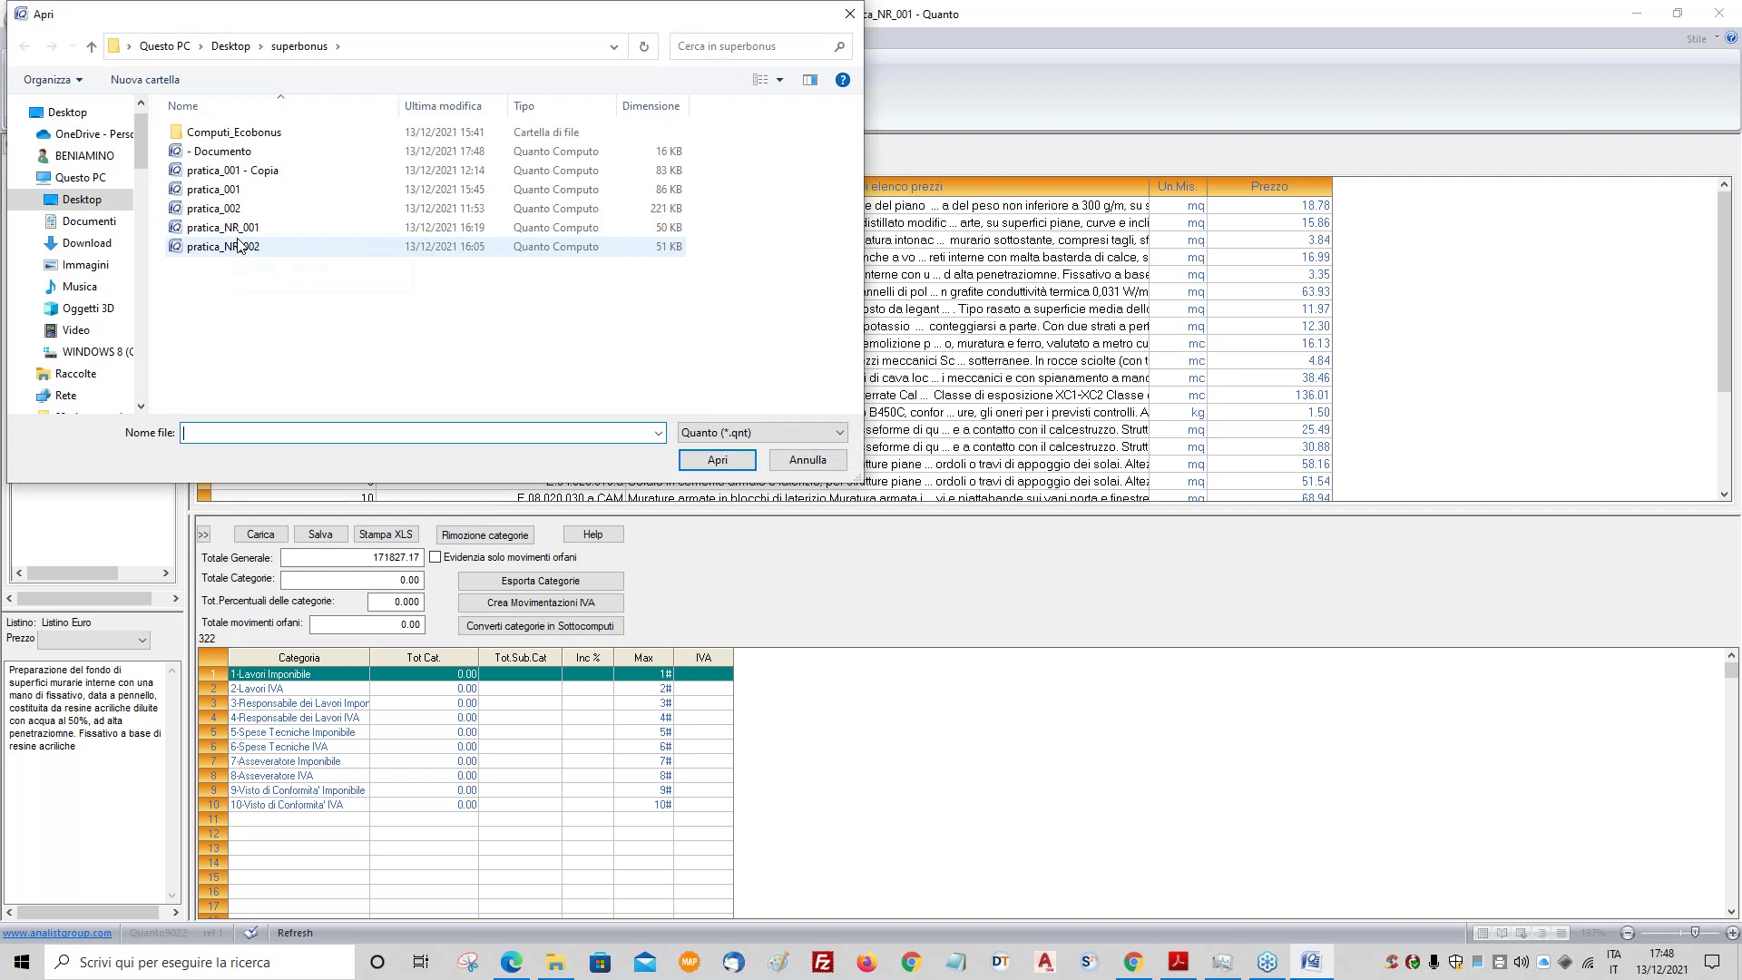
left_click(254, 260)
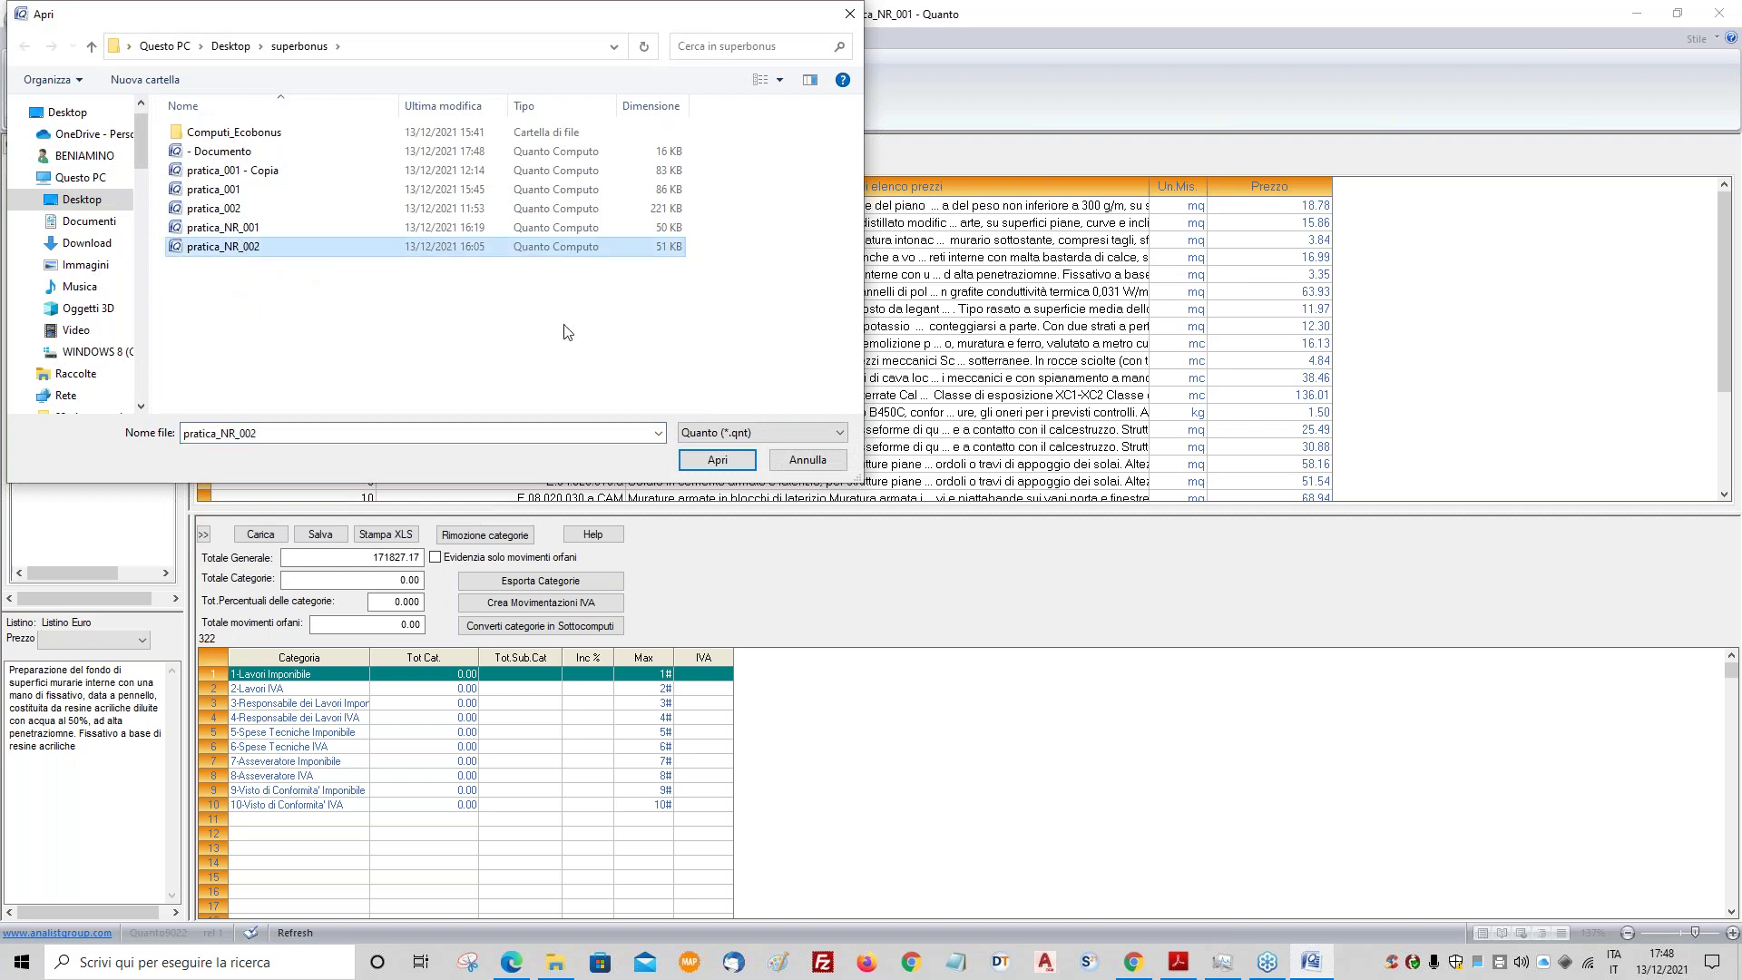
left_click(716, 459)
left_click(802, 518)
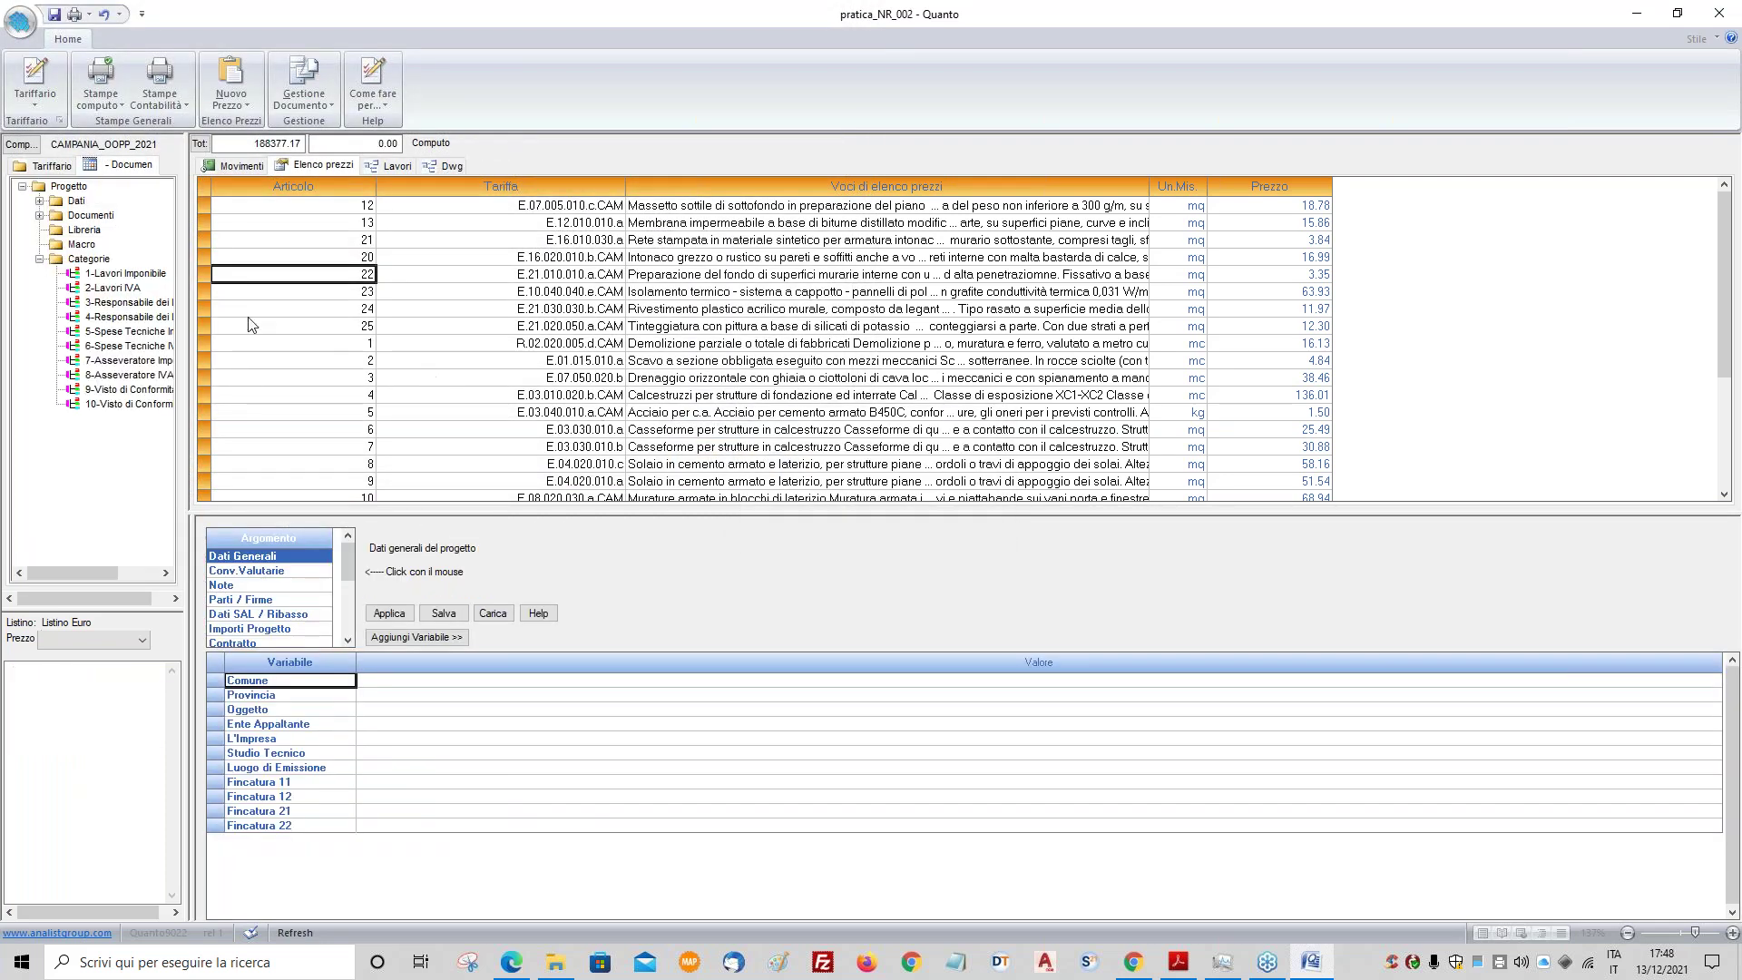
left_click(100, 261)
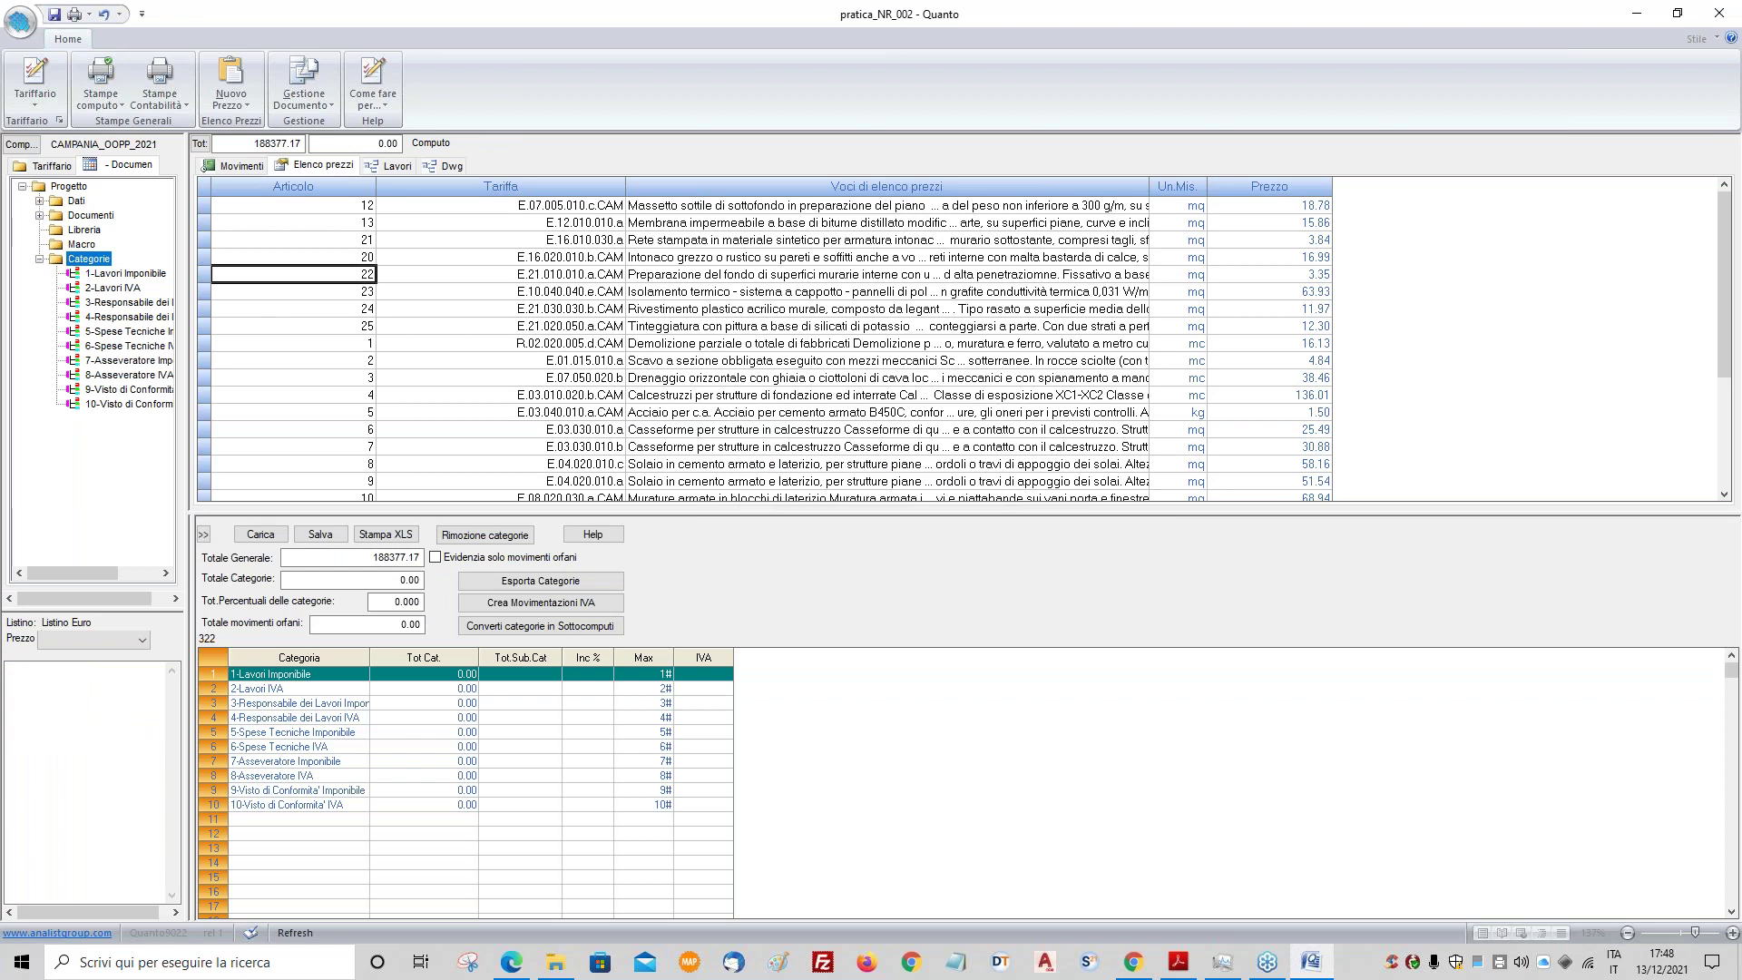
left_click(397, 166)
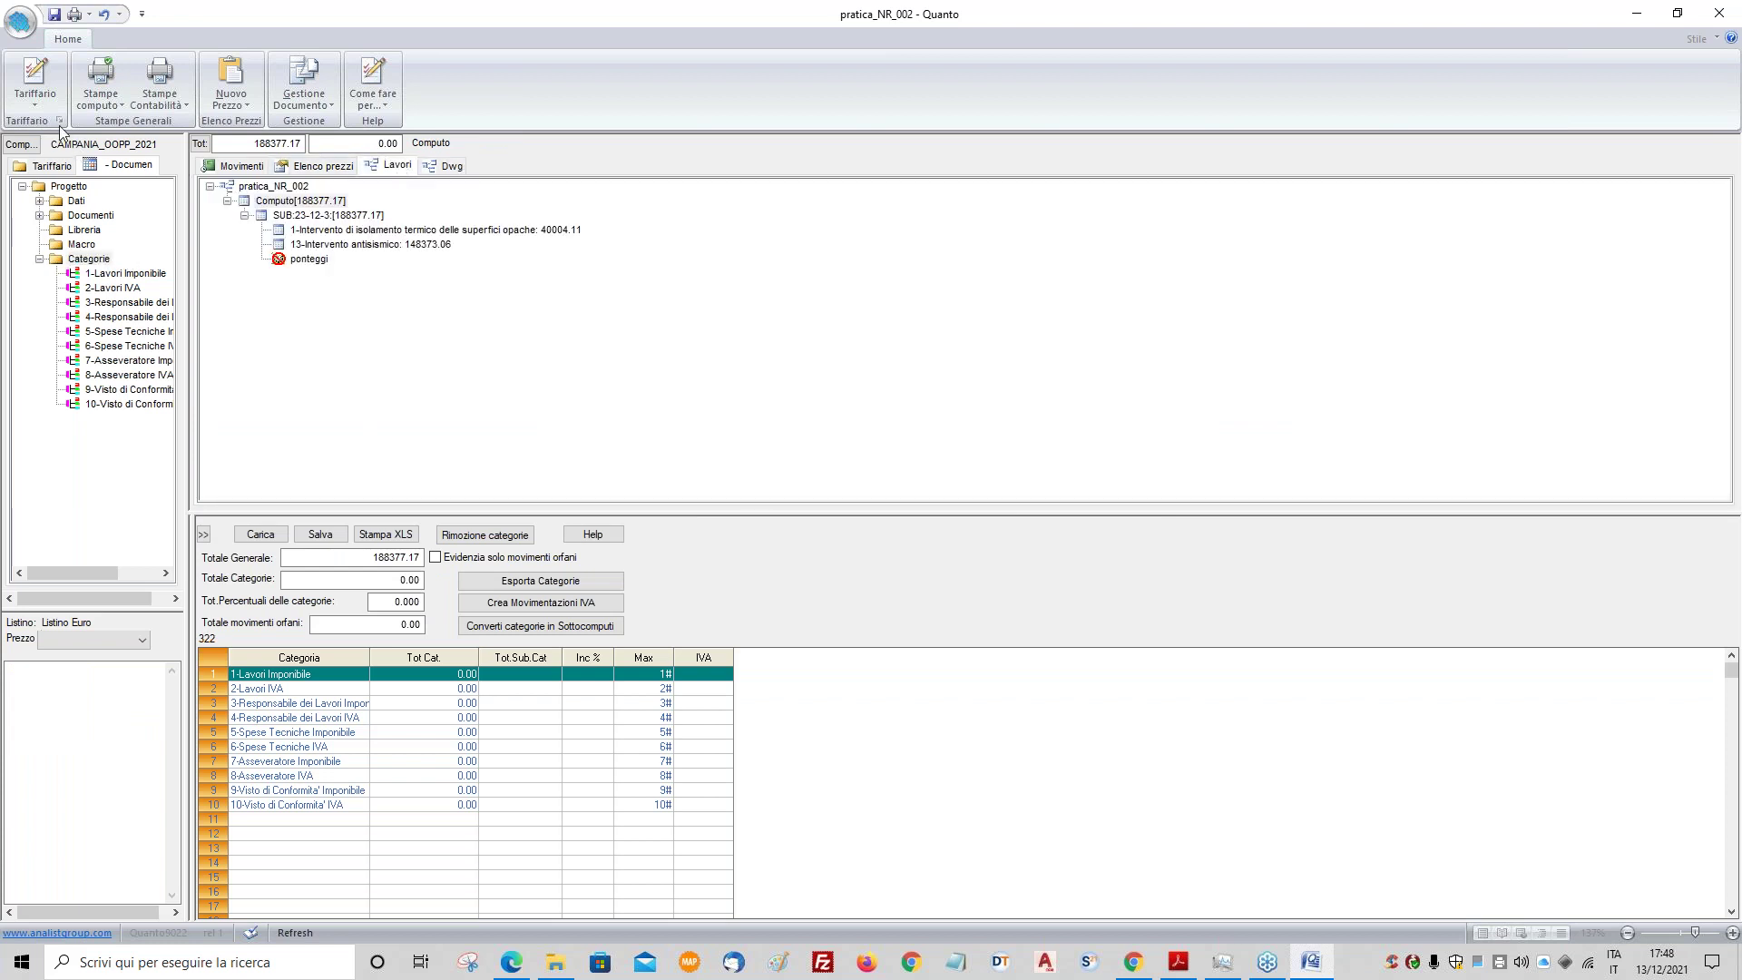
- Open the estimate Computo eco-sisma from the Computi_Ecobonus subfolder of the superbonus folder
left_click(35, 91)
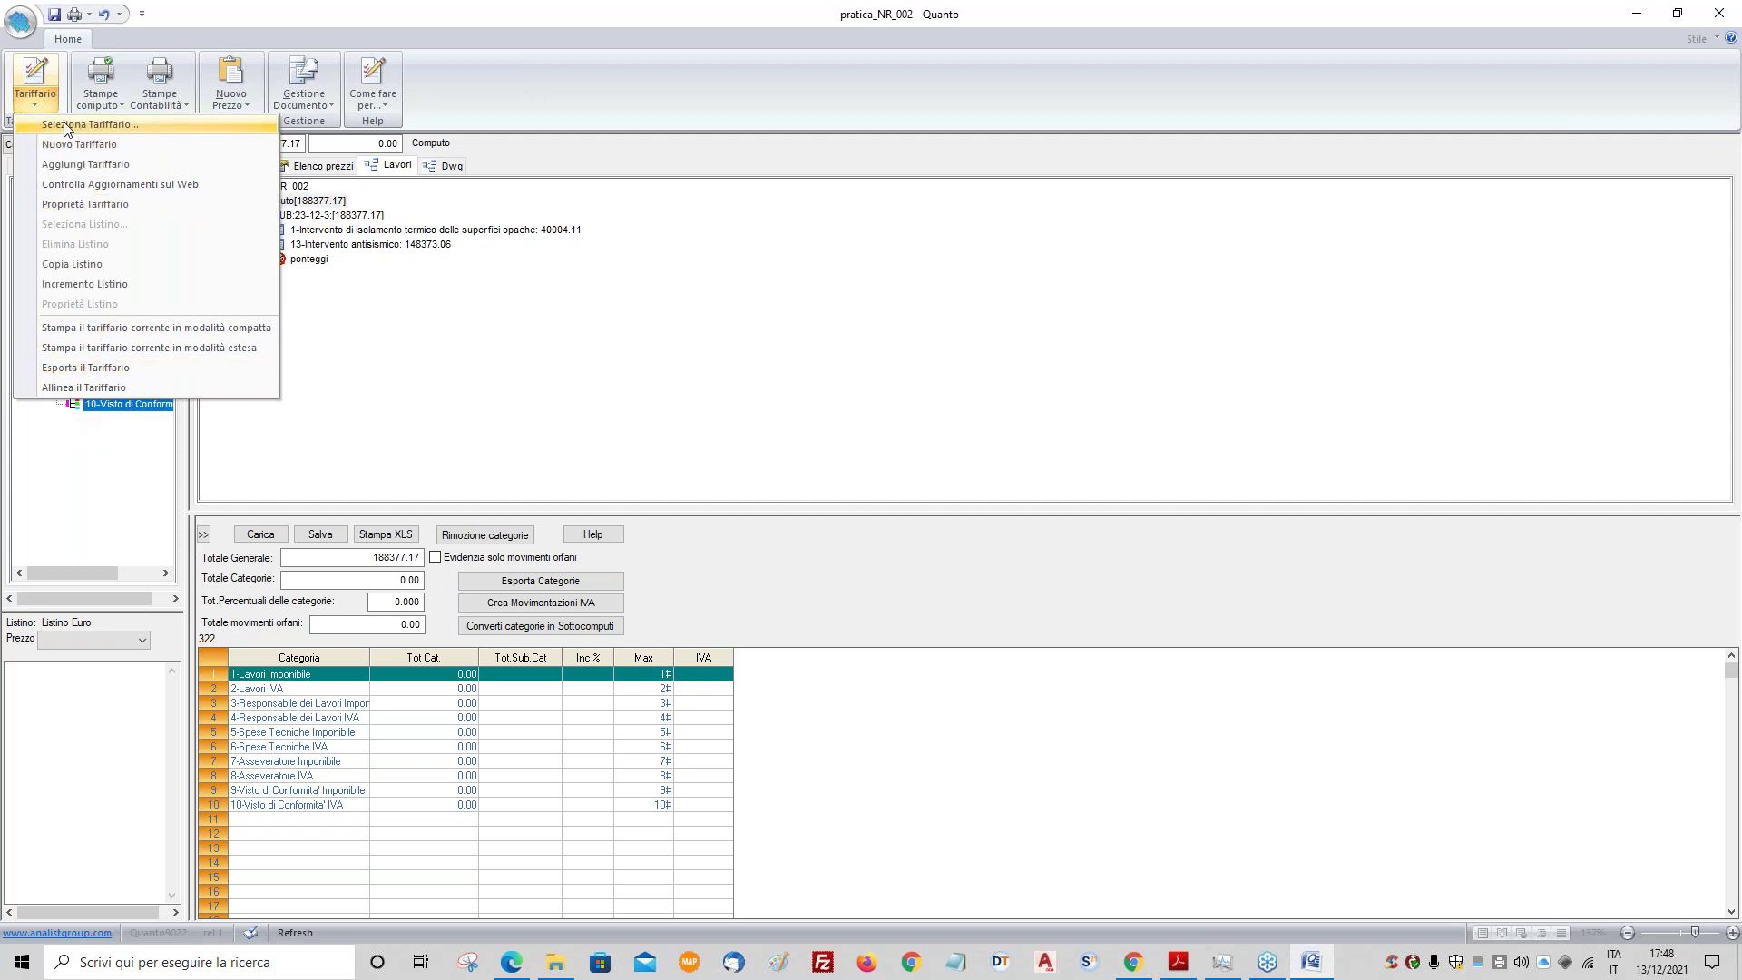
left_click(20, 20)
left_click(40, 144)
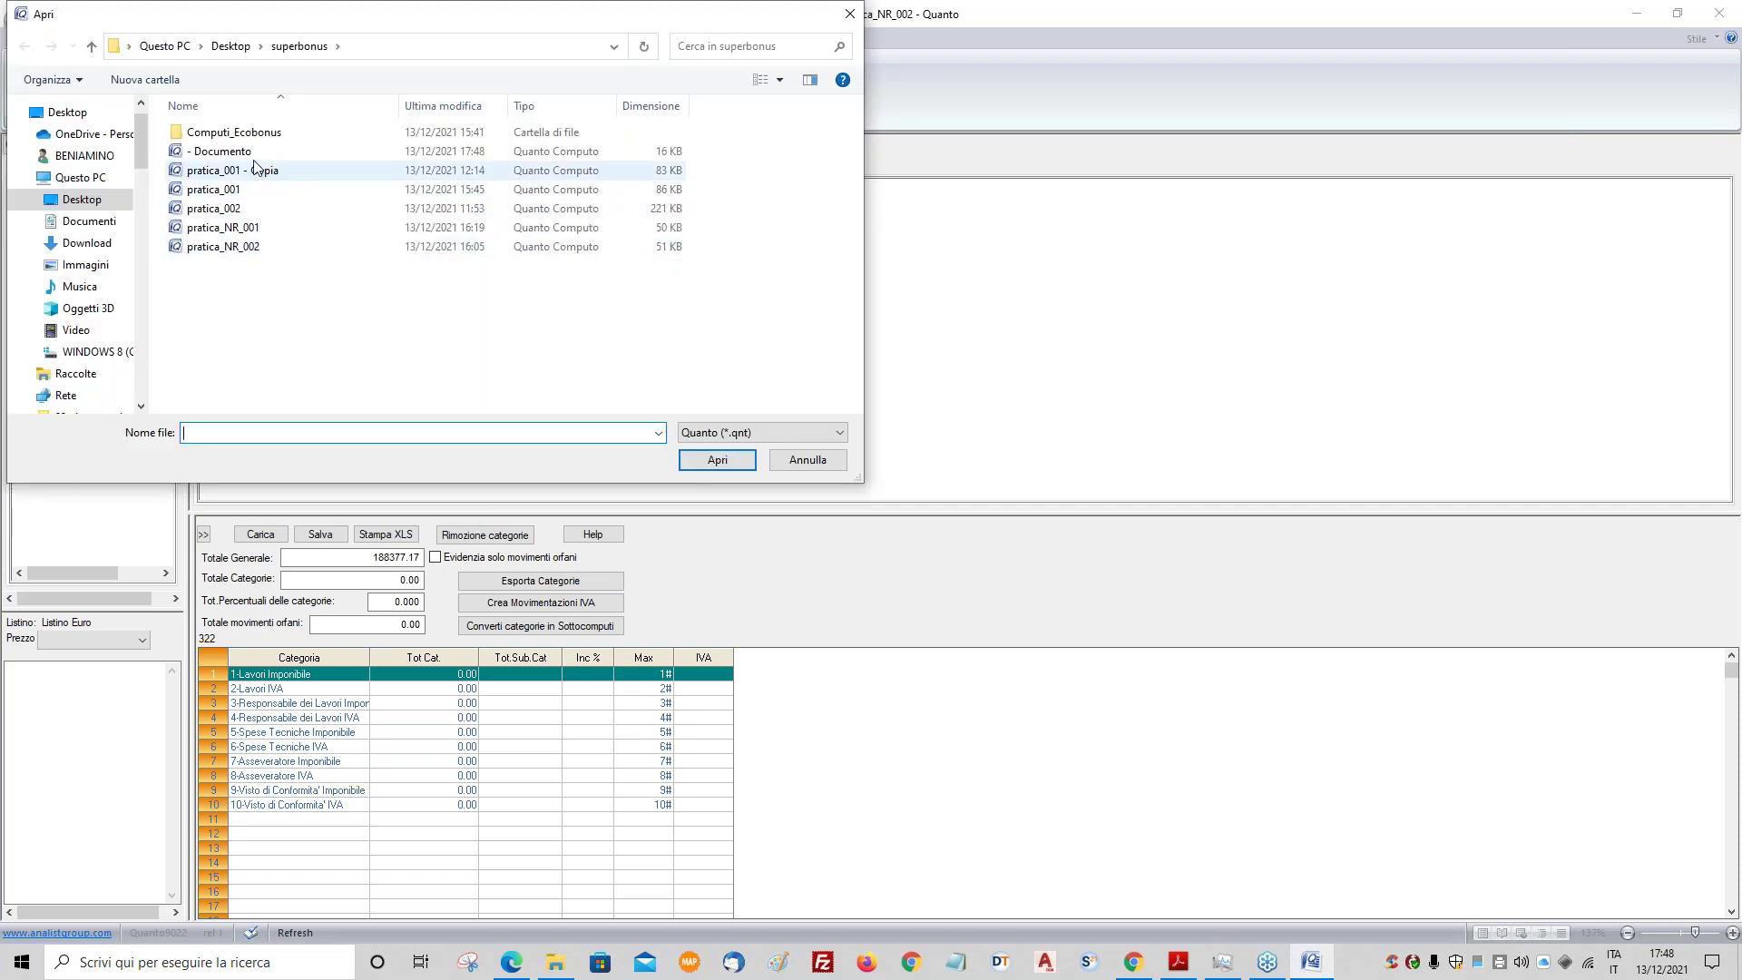
left_click(234, 133)
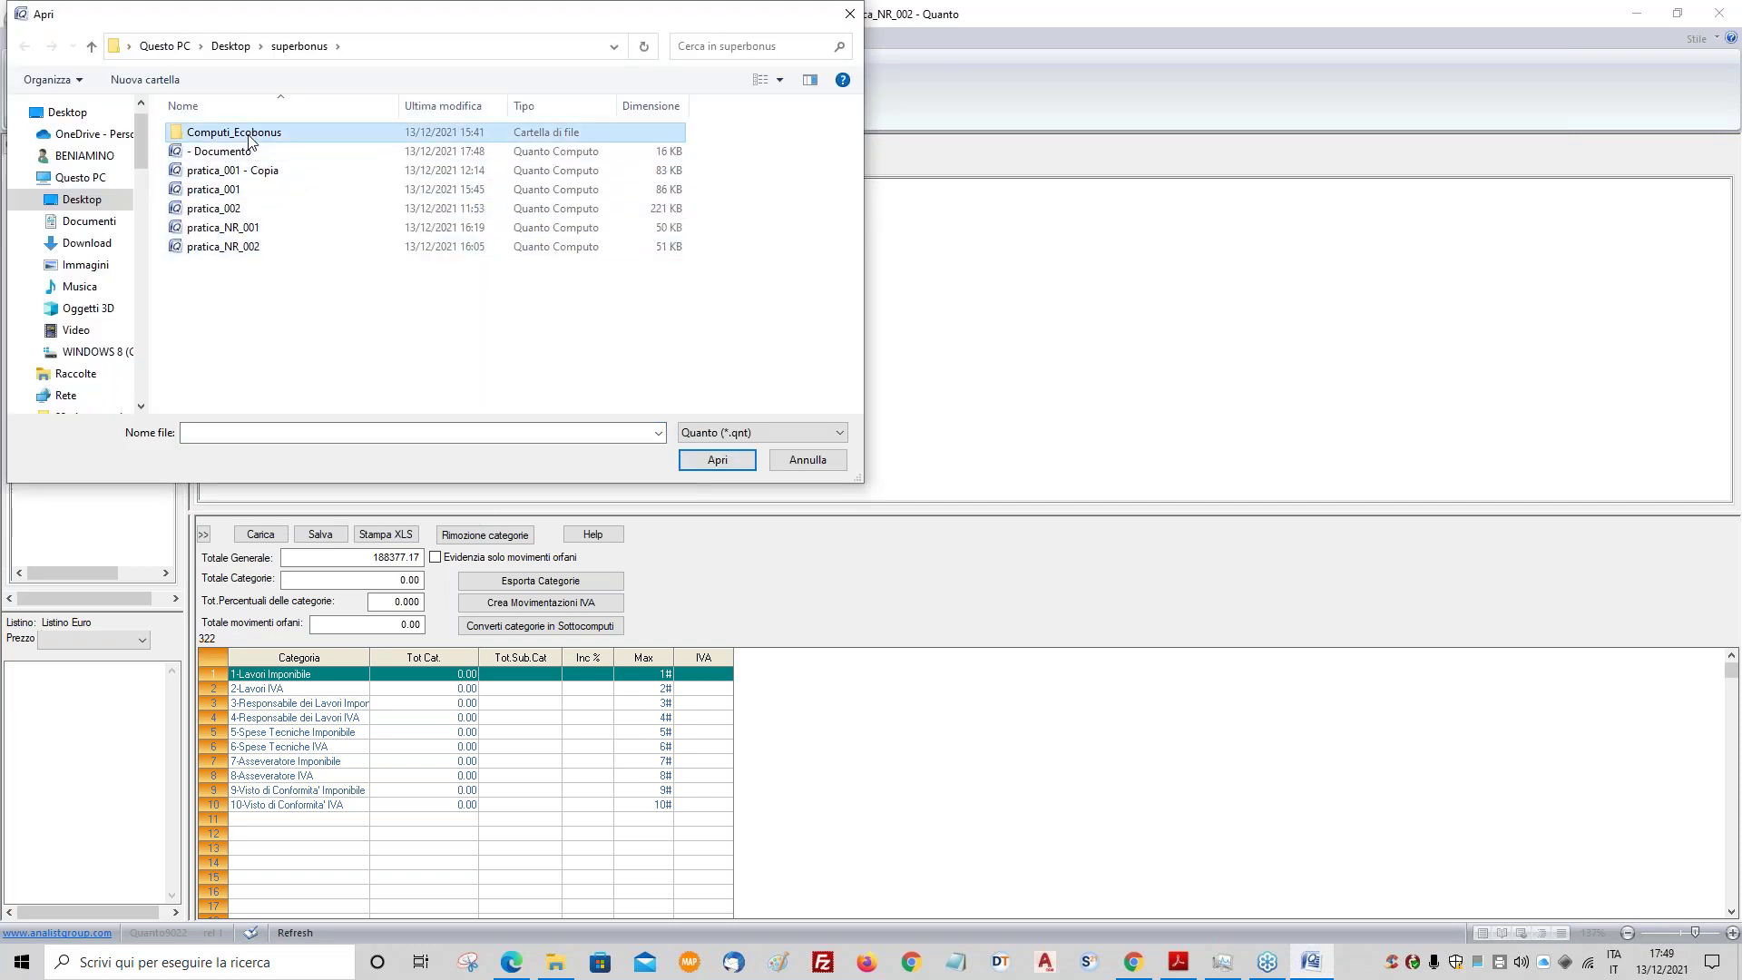
double_click(249, 140)
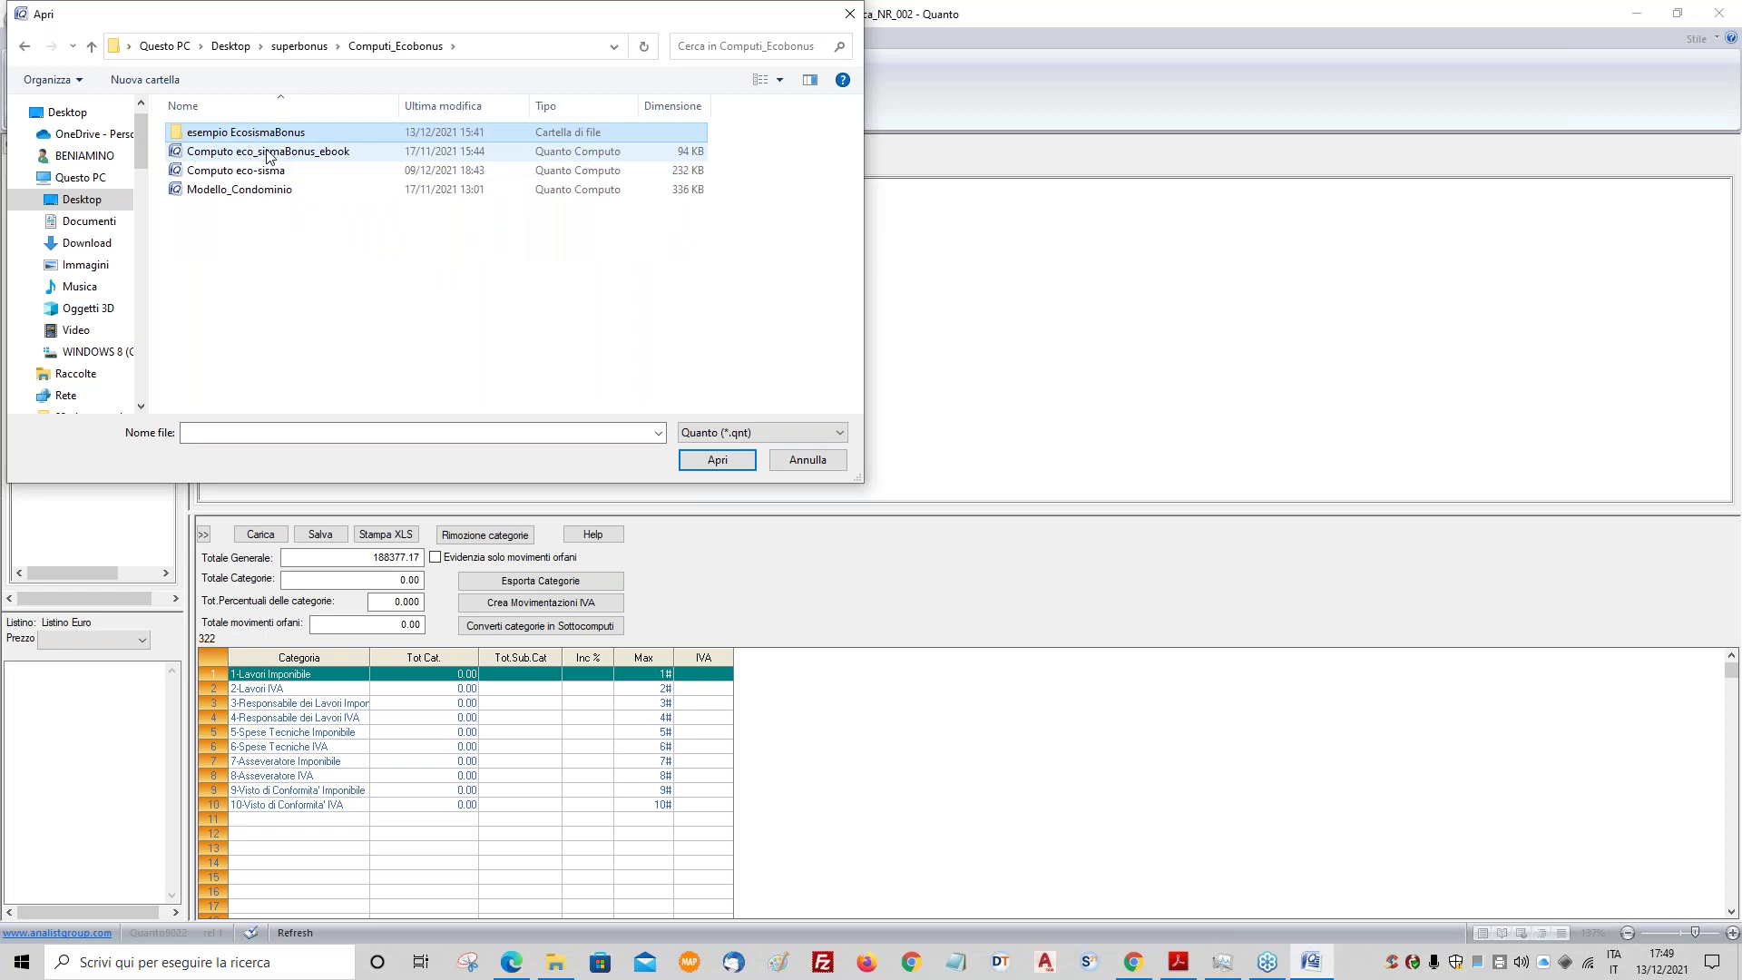
left_click(272, 173)
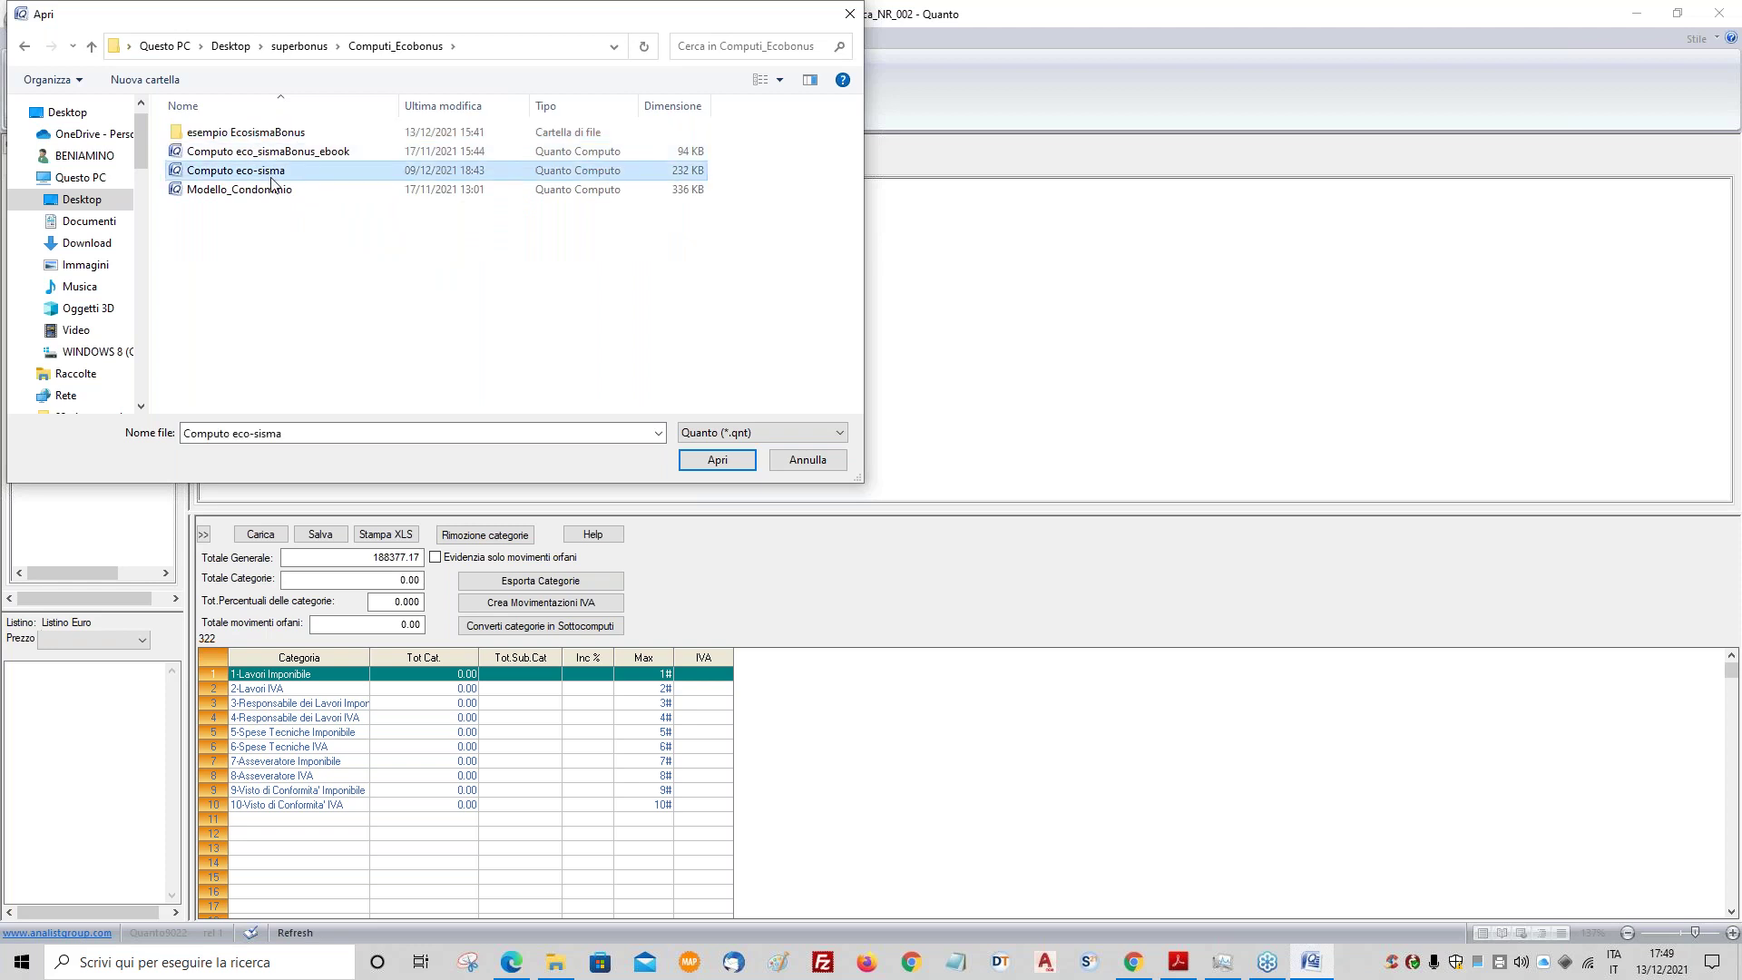
left_click(721, 461)
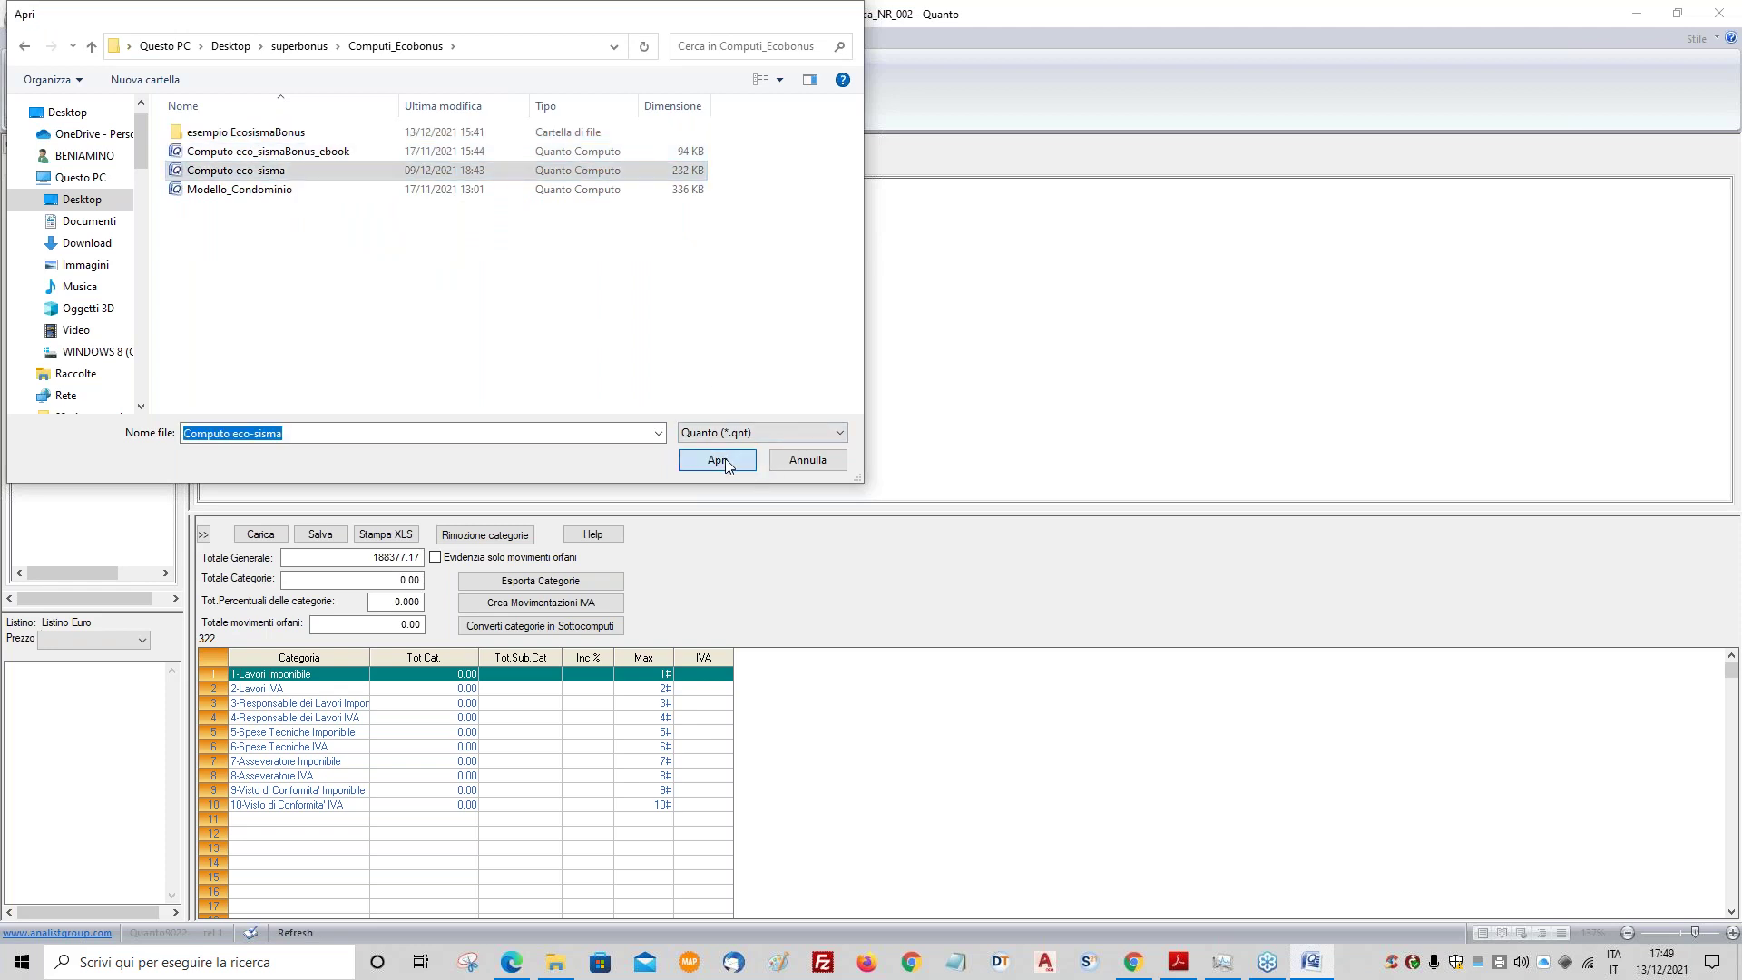
left_click(879, 518)
- Review the movements and their categories in intervention 7 for boiler replacement and intervention 19 for photovoltaic systems
left_click(341, 261)
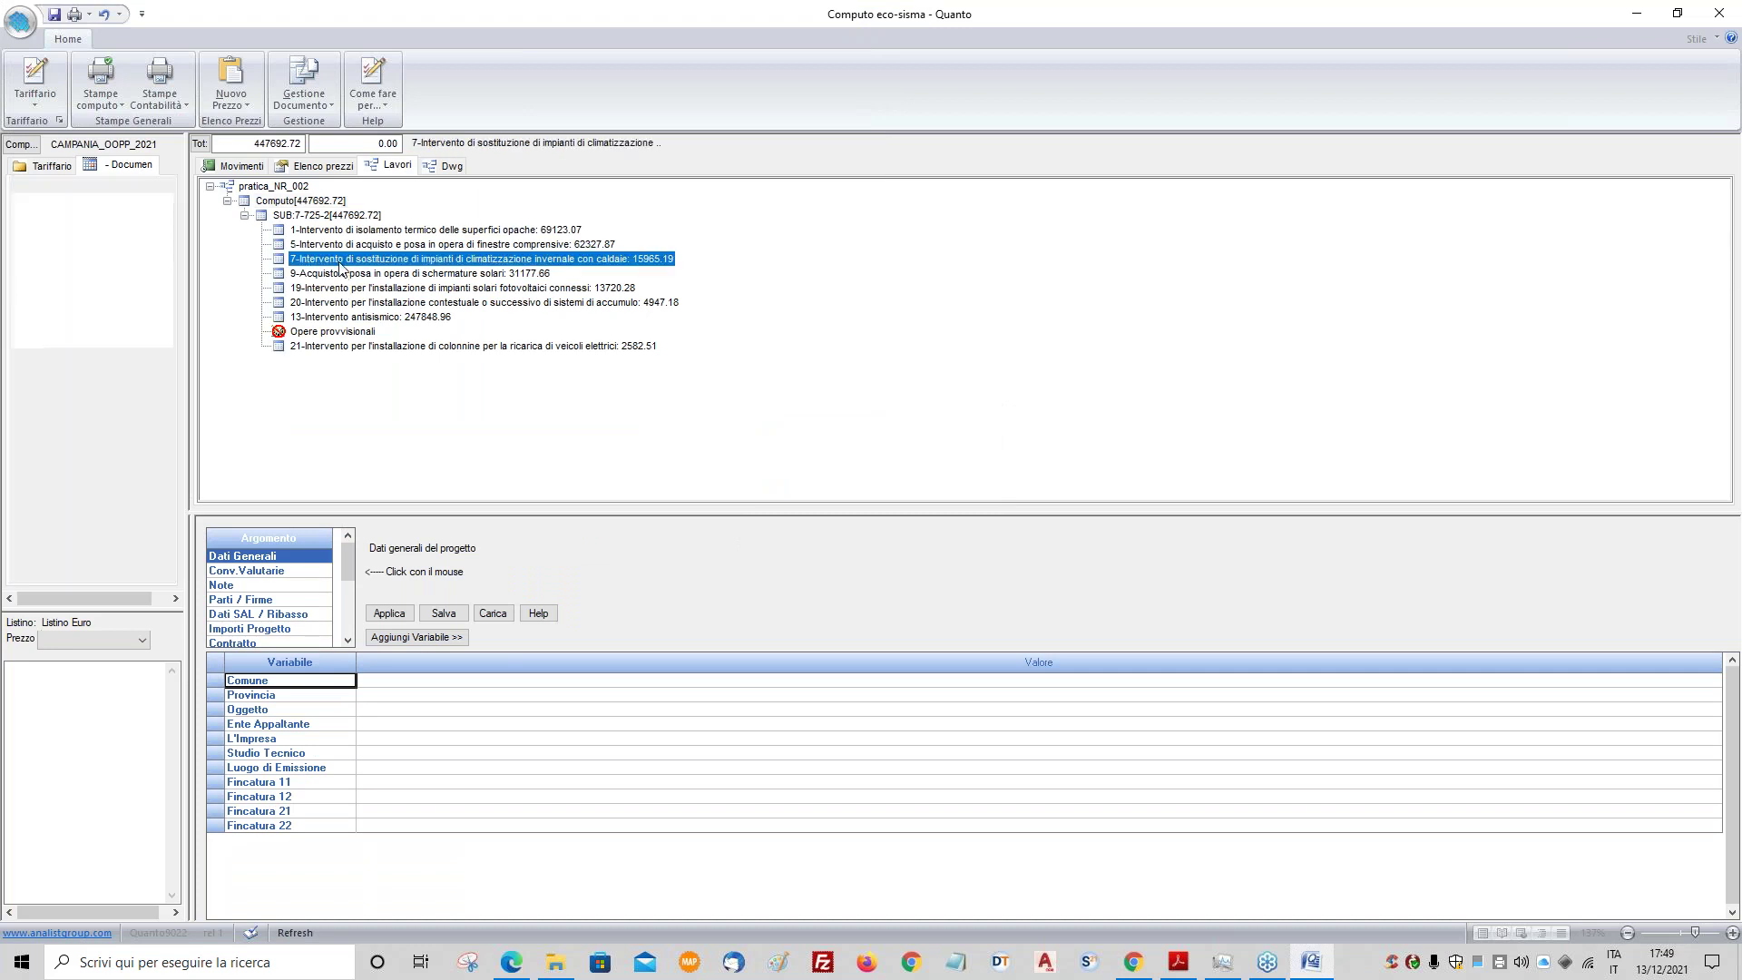
double_click(341, 260)
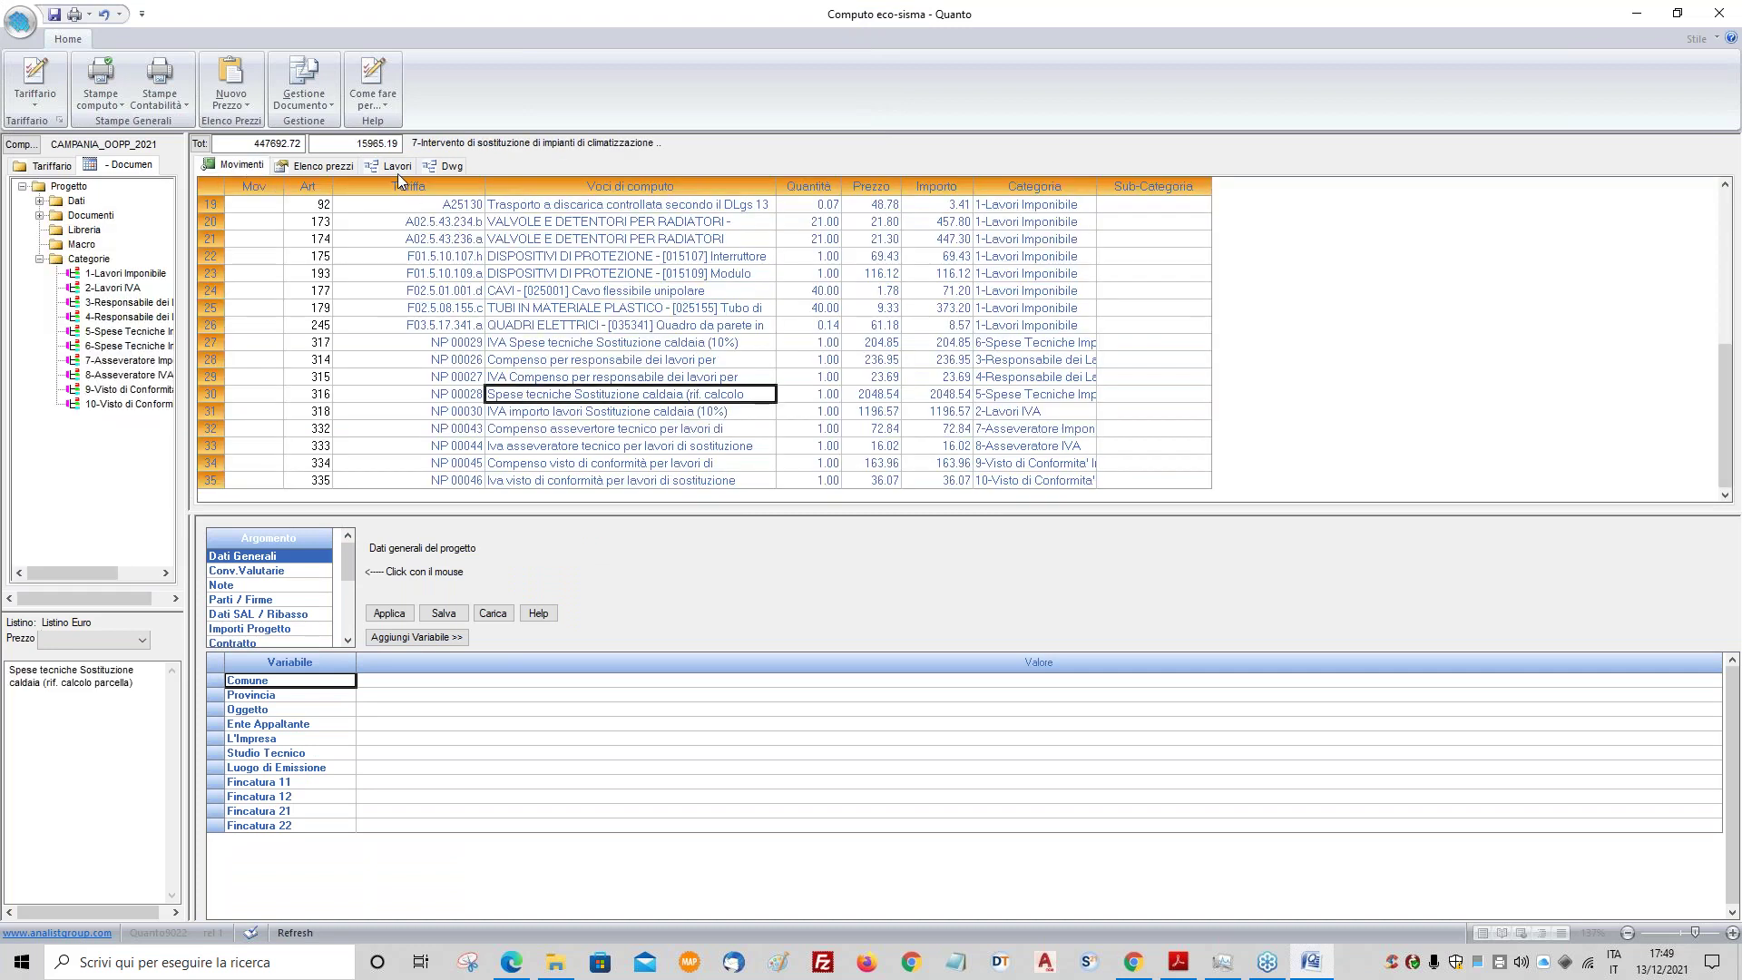
left_click(399, 168)
left_click(363, 287)
left_click(247, 167)
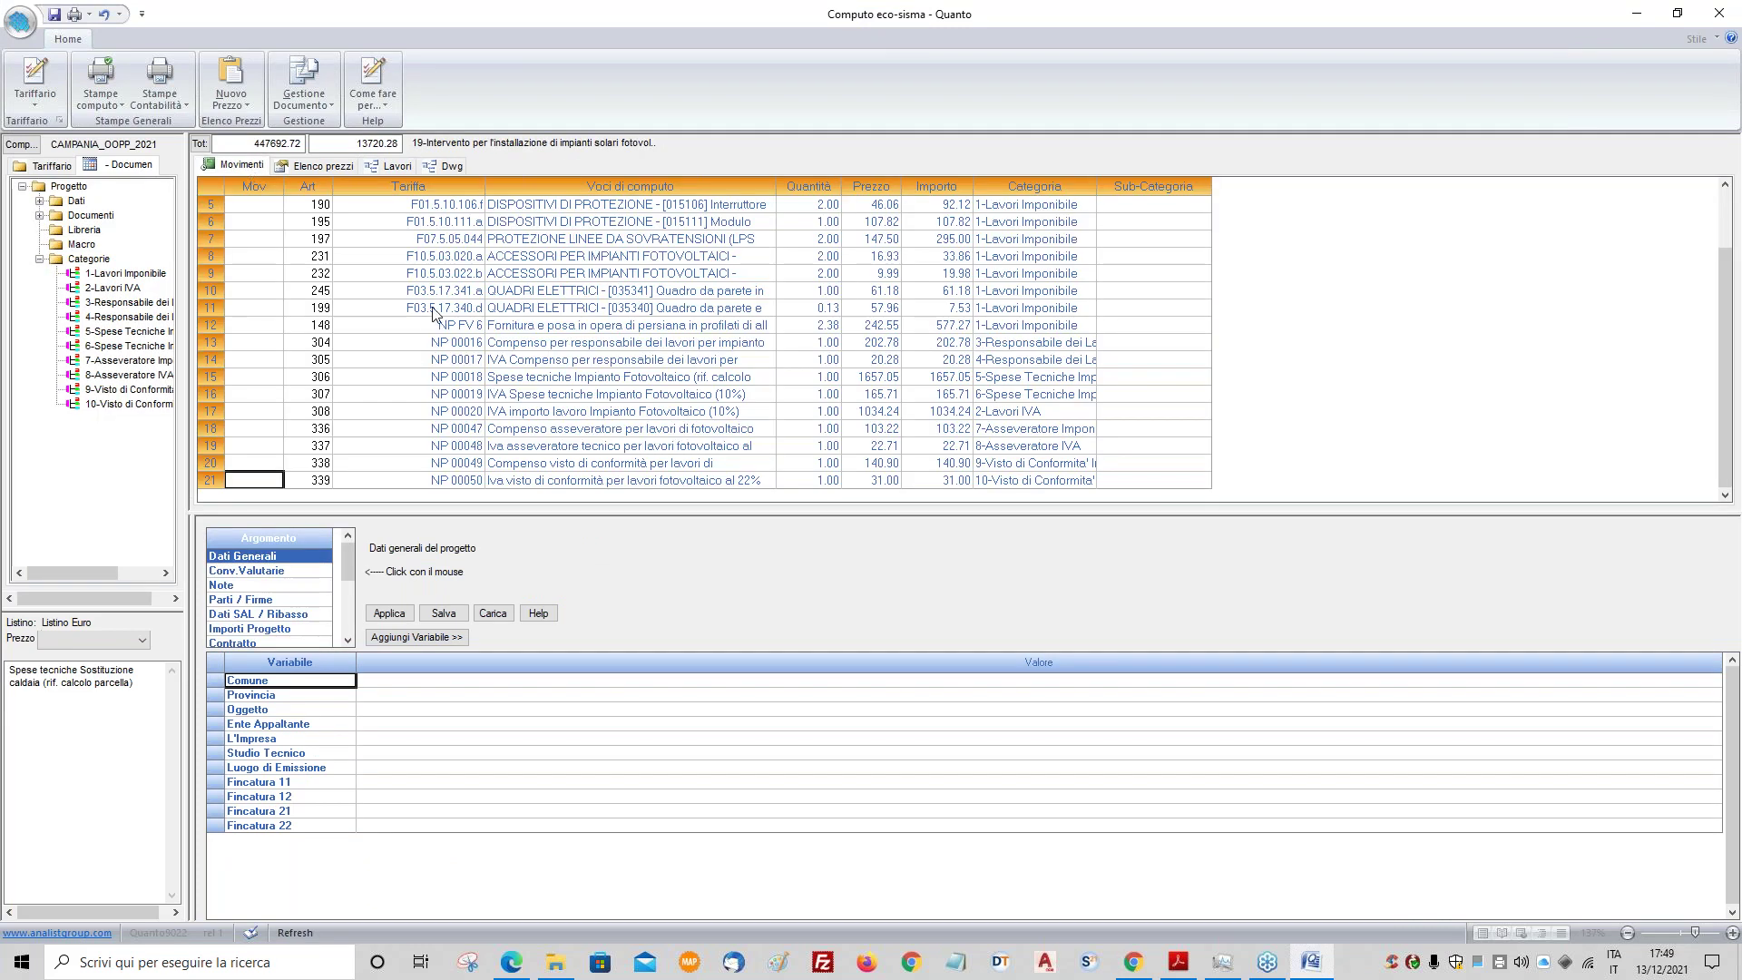
left_click(494, 429)
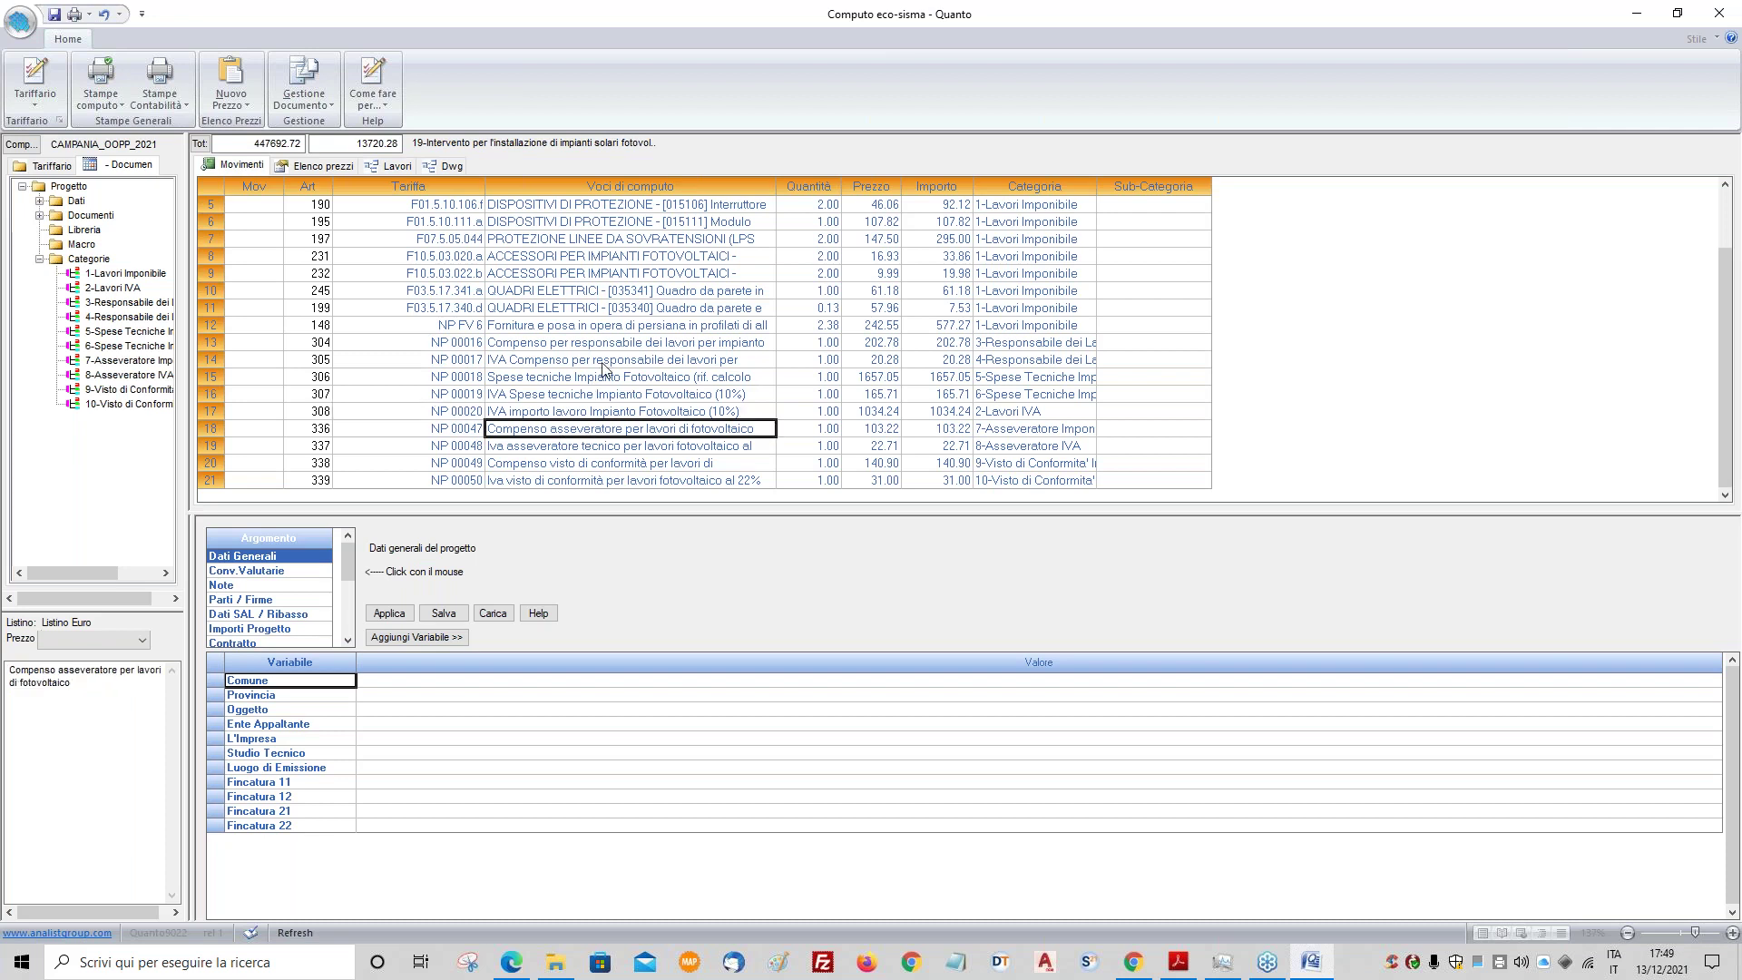
- Display the category table and set the IVA rate to 22 for 1-Lavori Imponibile and 4-Responsabile dei Lavori IVA
left_click(100, 259)
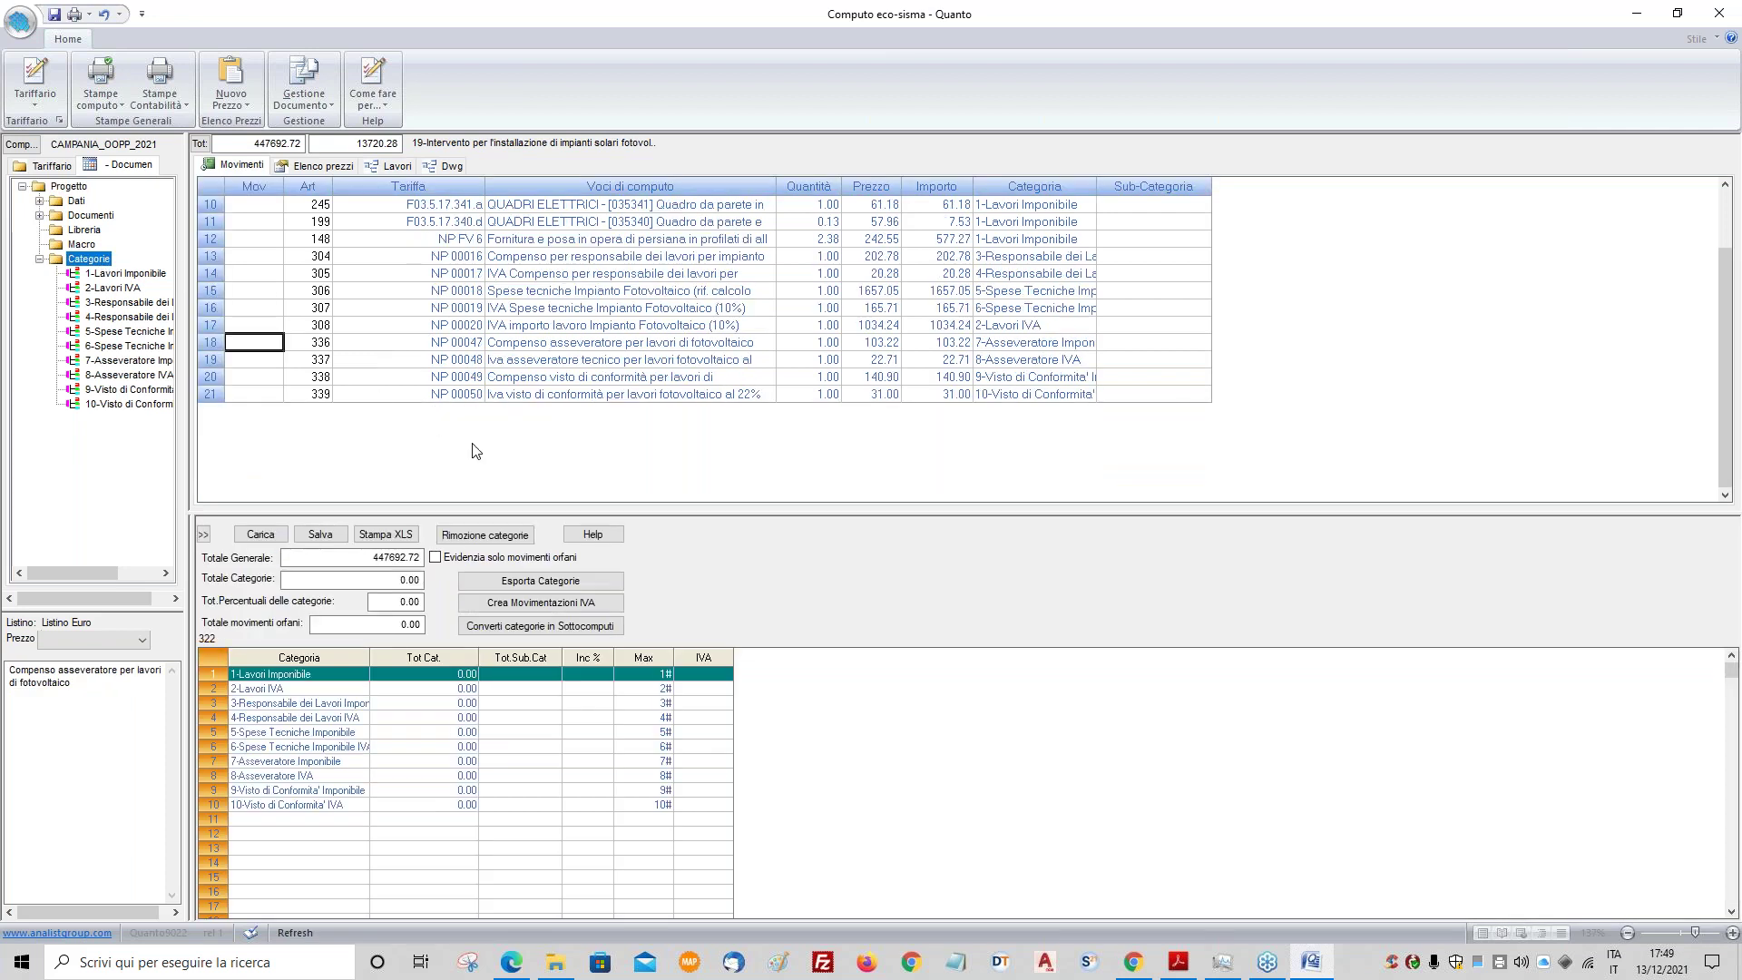
left_click(716, 673)
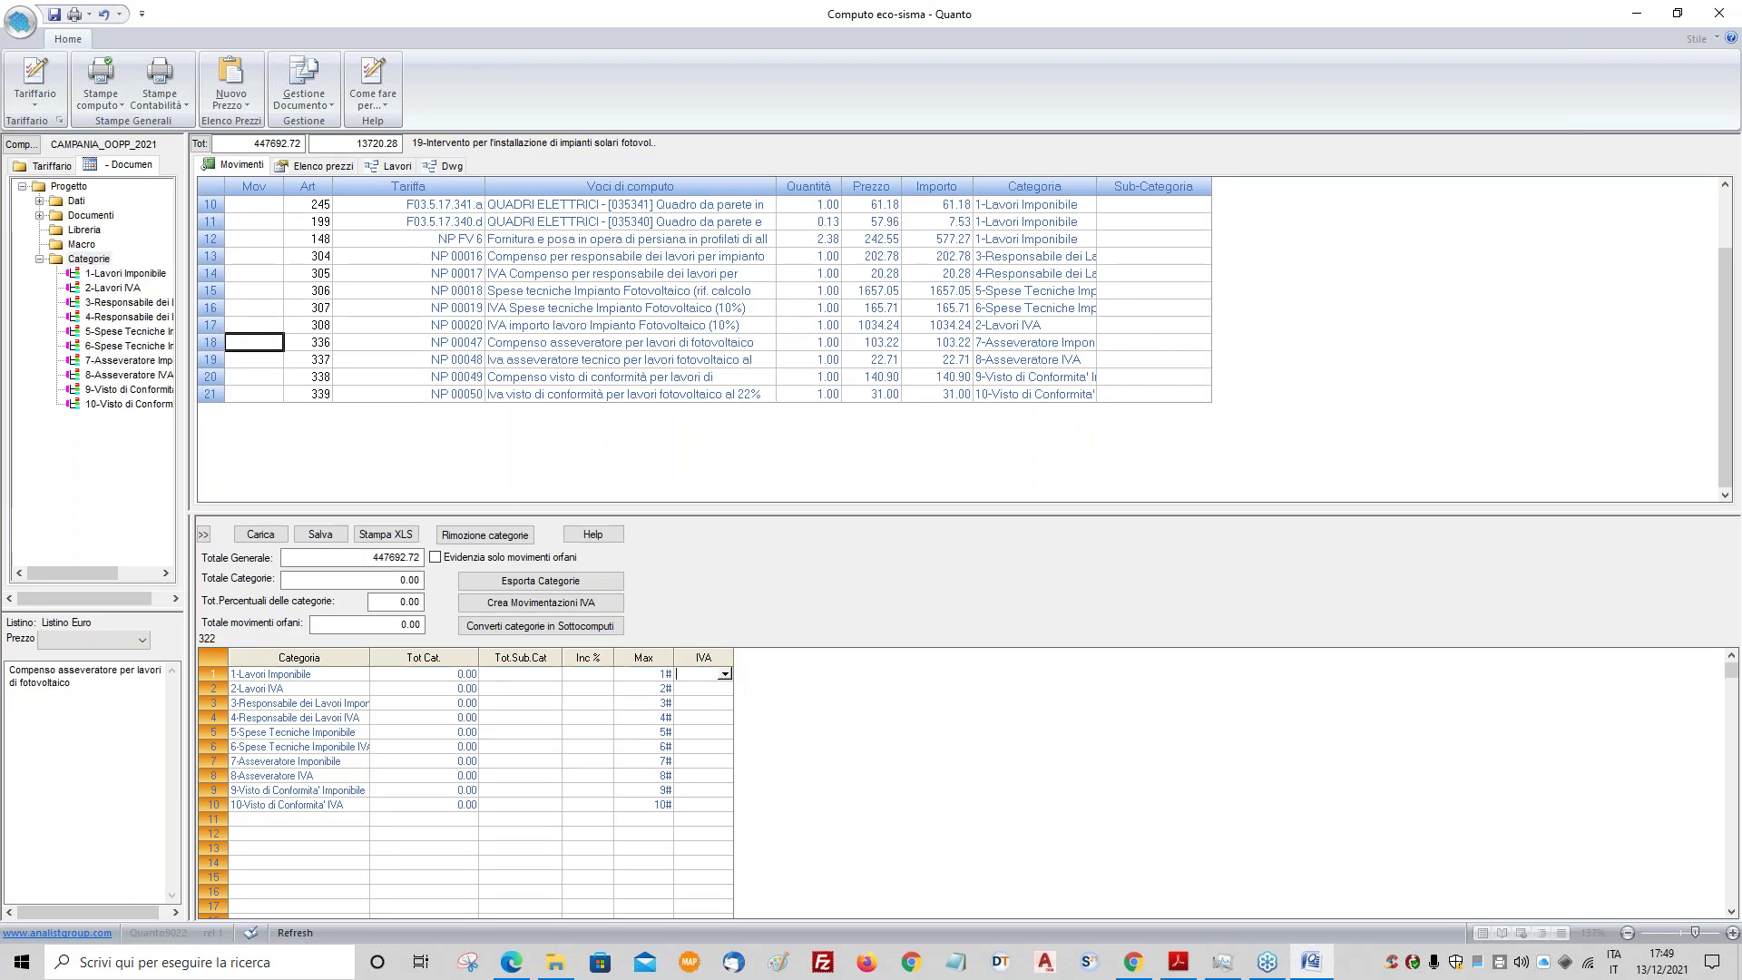
left_click(725, 675)
left_click(713, 700)
left_click(711, 717)
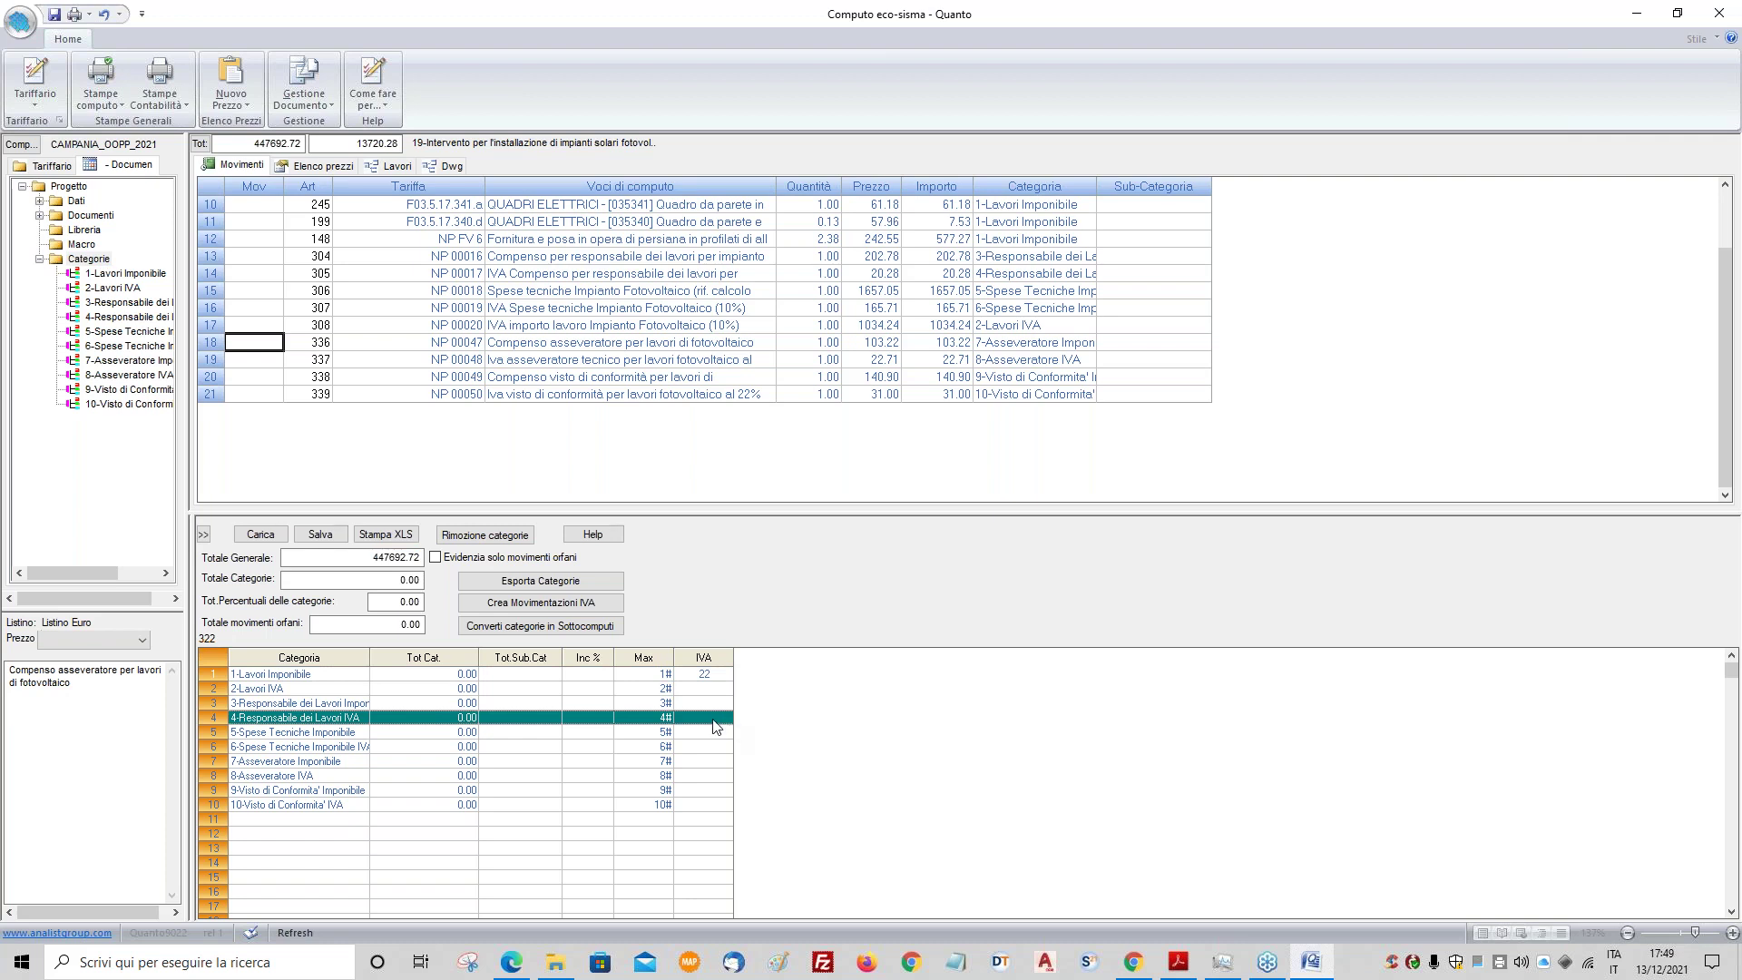
left_click(714, 721)
left_click(696, 743)
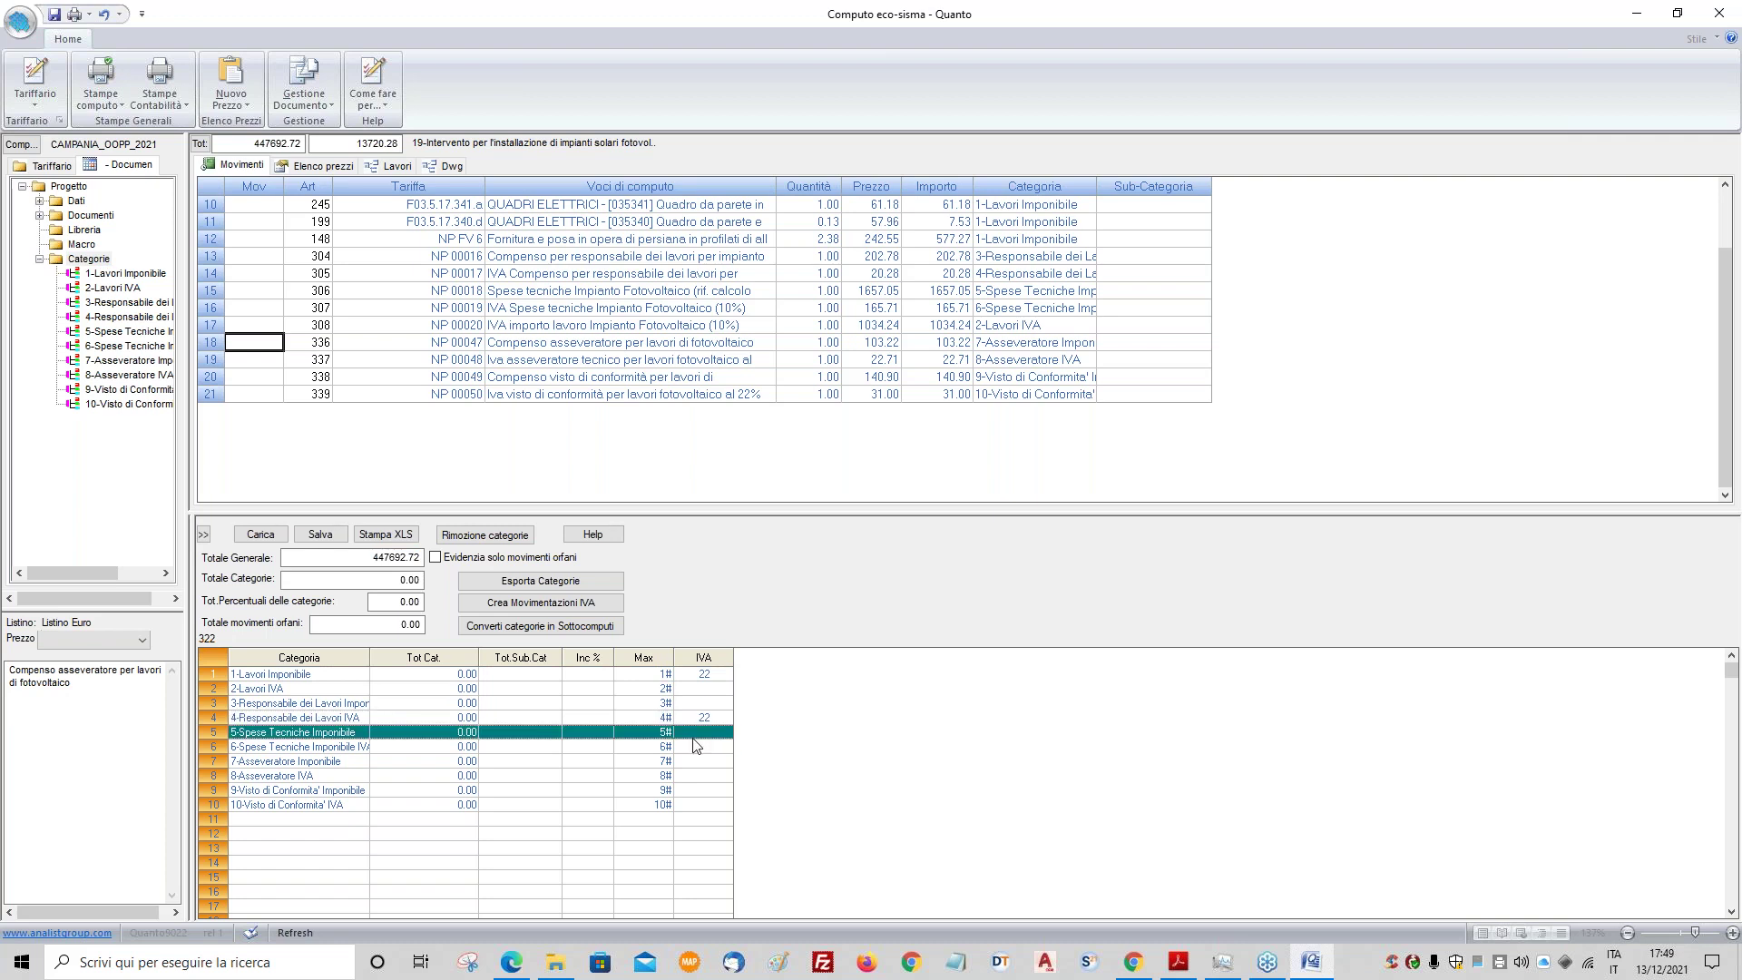
- Set the IVA rate of the category 6-Spese Tecniche Imponibile IVA to 10
left_click(698, 762)
left_click(699, 762)
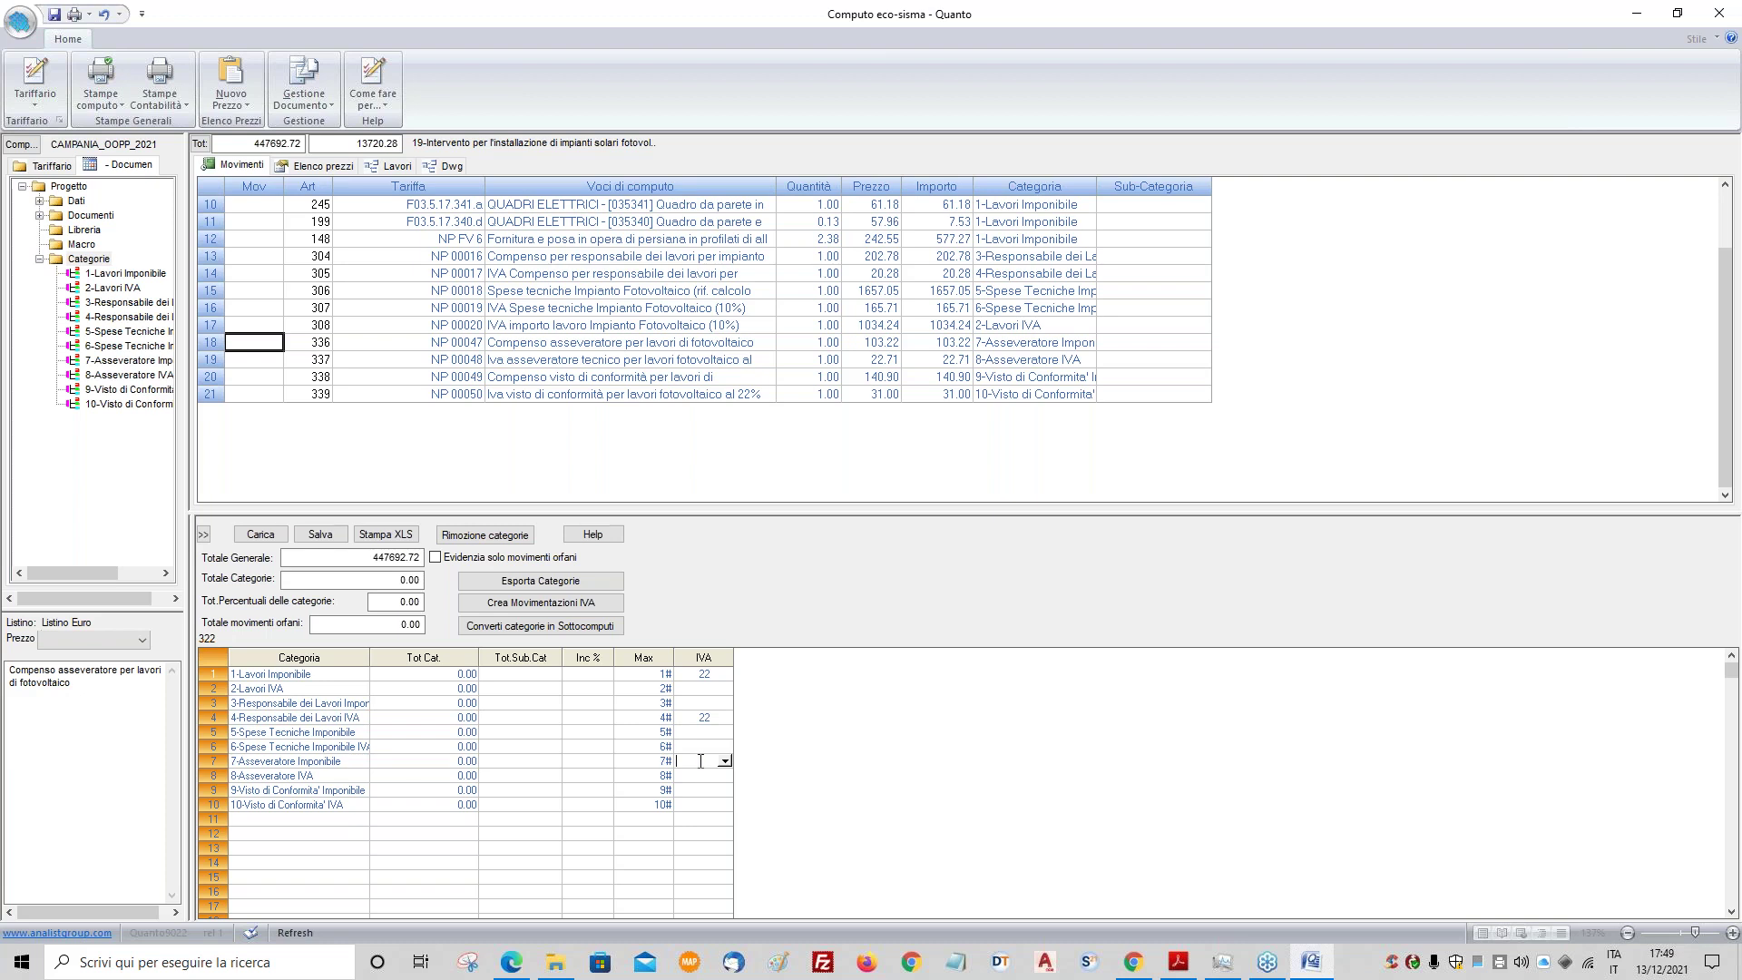
left_click(695, 746)
left_click(695, 746)
left_click(724, 746)
left_click(701, 774)
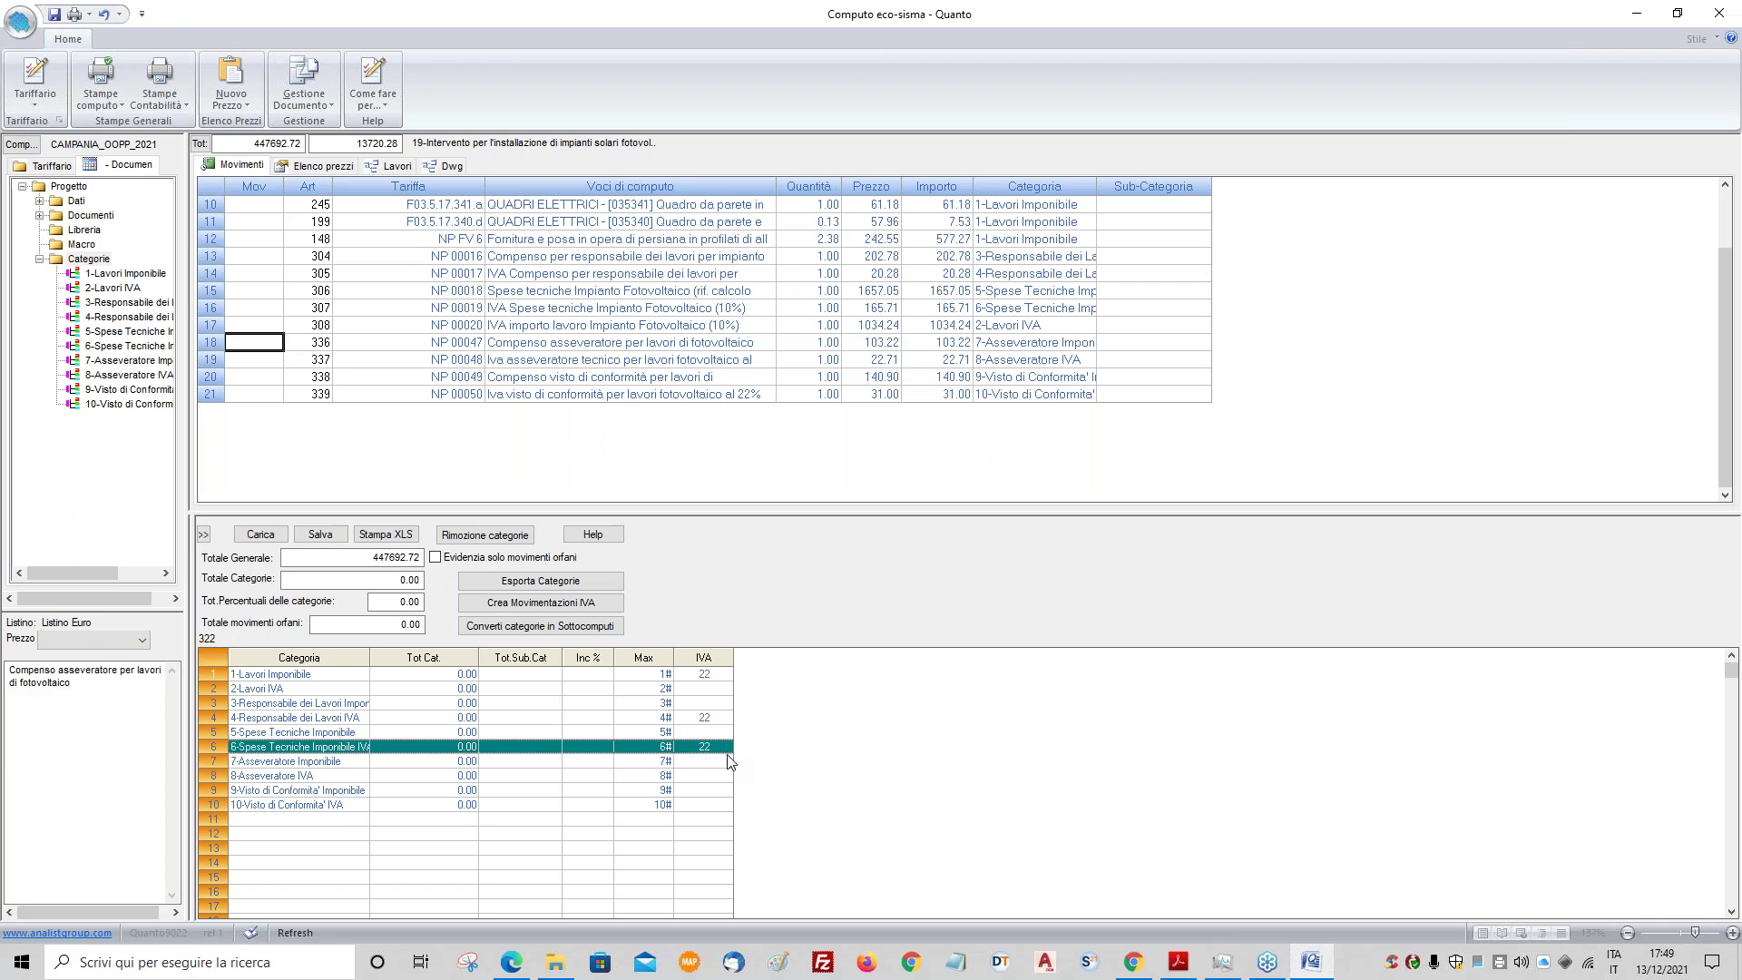
left_click(726, 746)
left_click(726, 746)
left_click(700, 761)
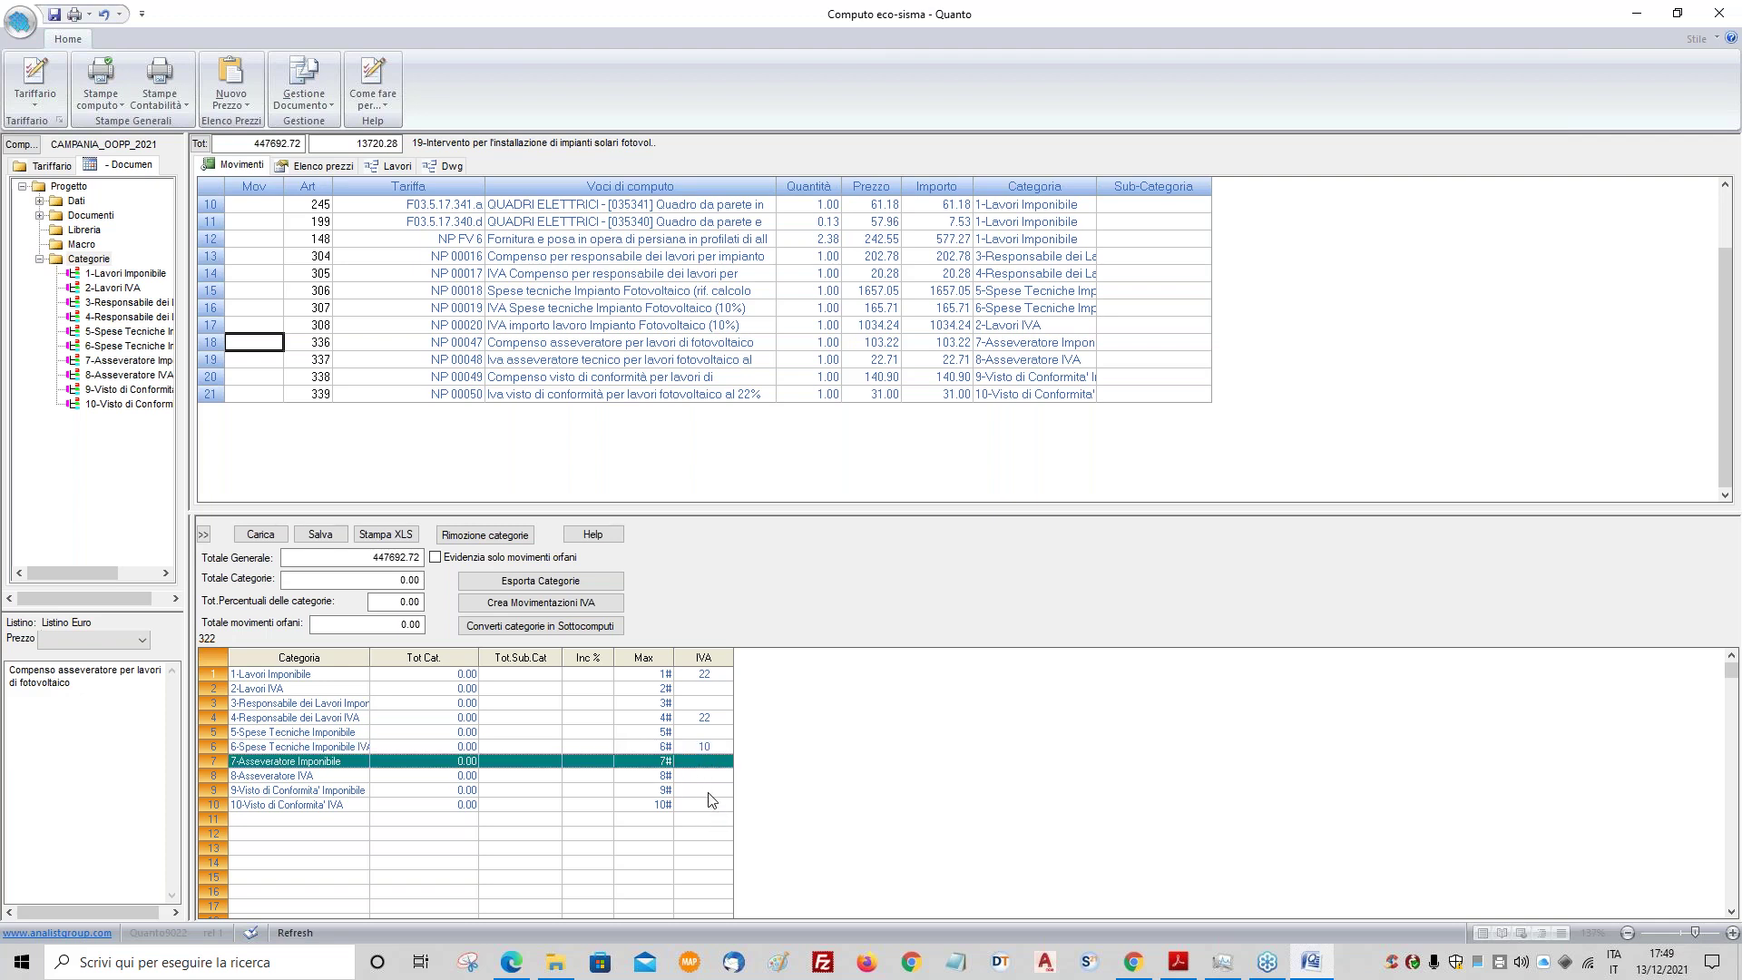
- Set the IVA rate of the category 10-Visto di Conformita' IVA to 10
left_click(708, 808)
left_click(708, 808)
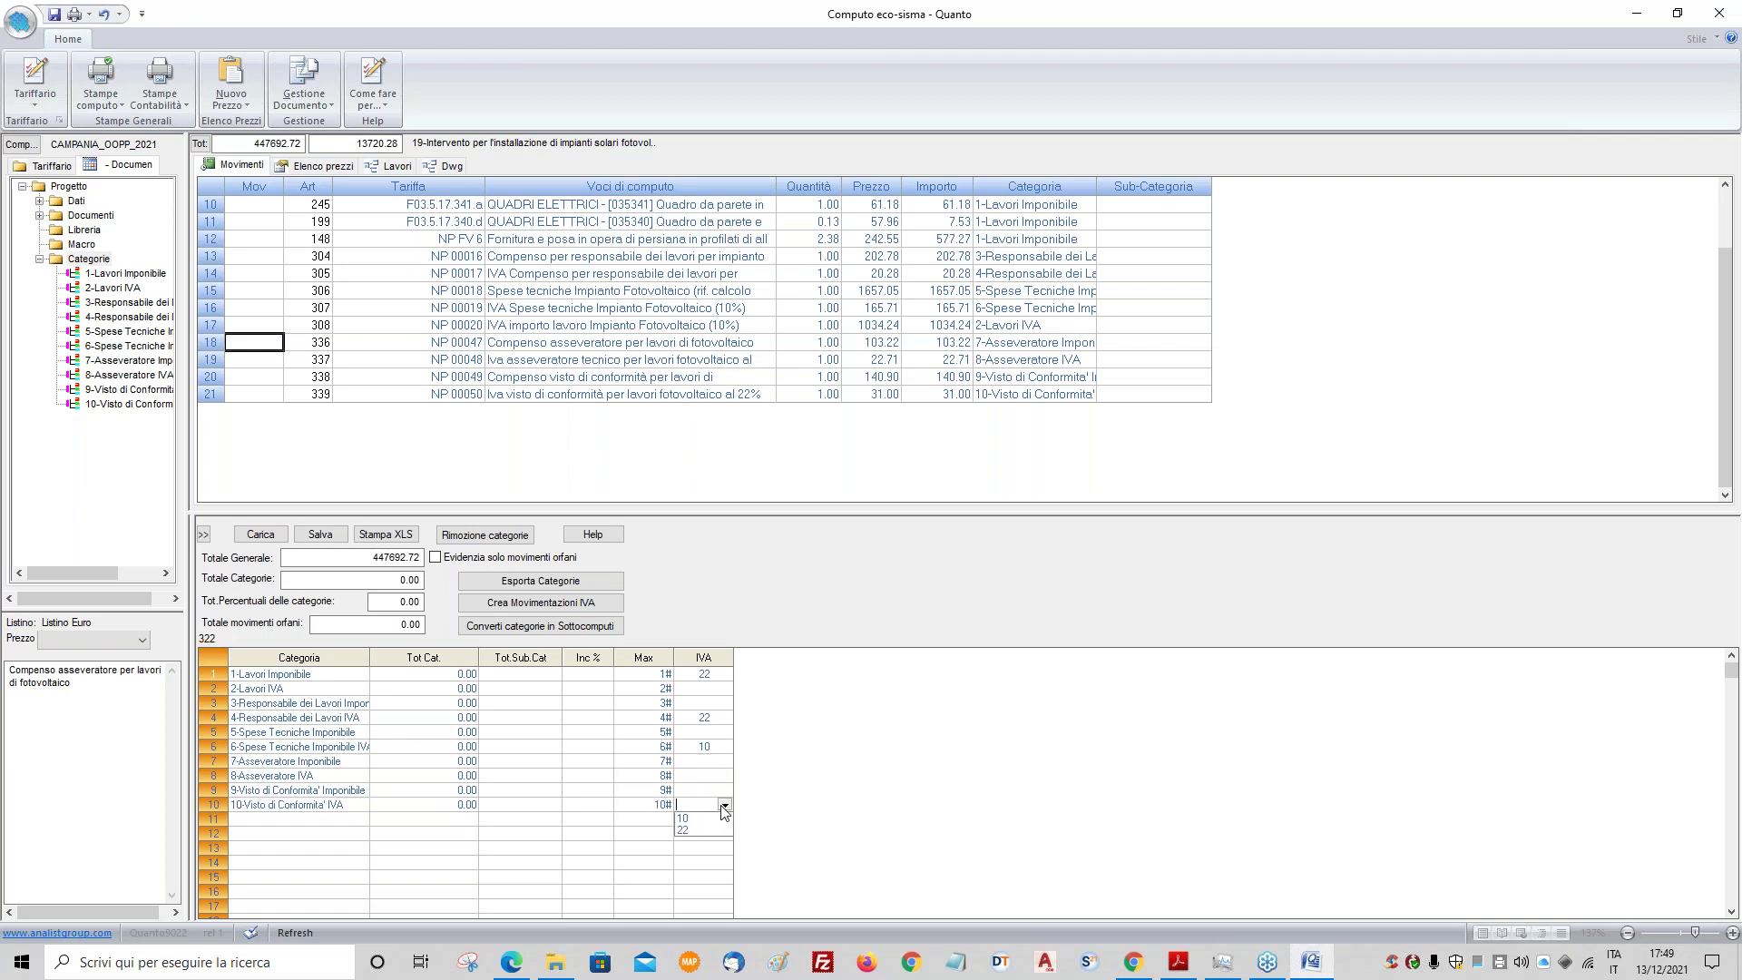
left_click(695, 825)
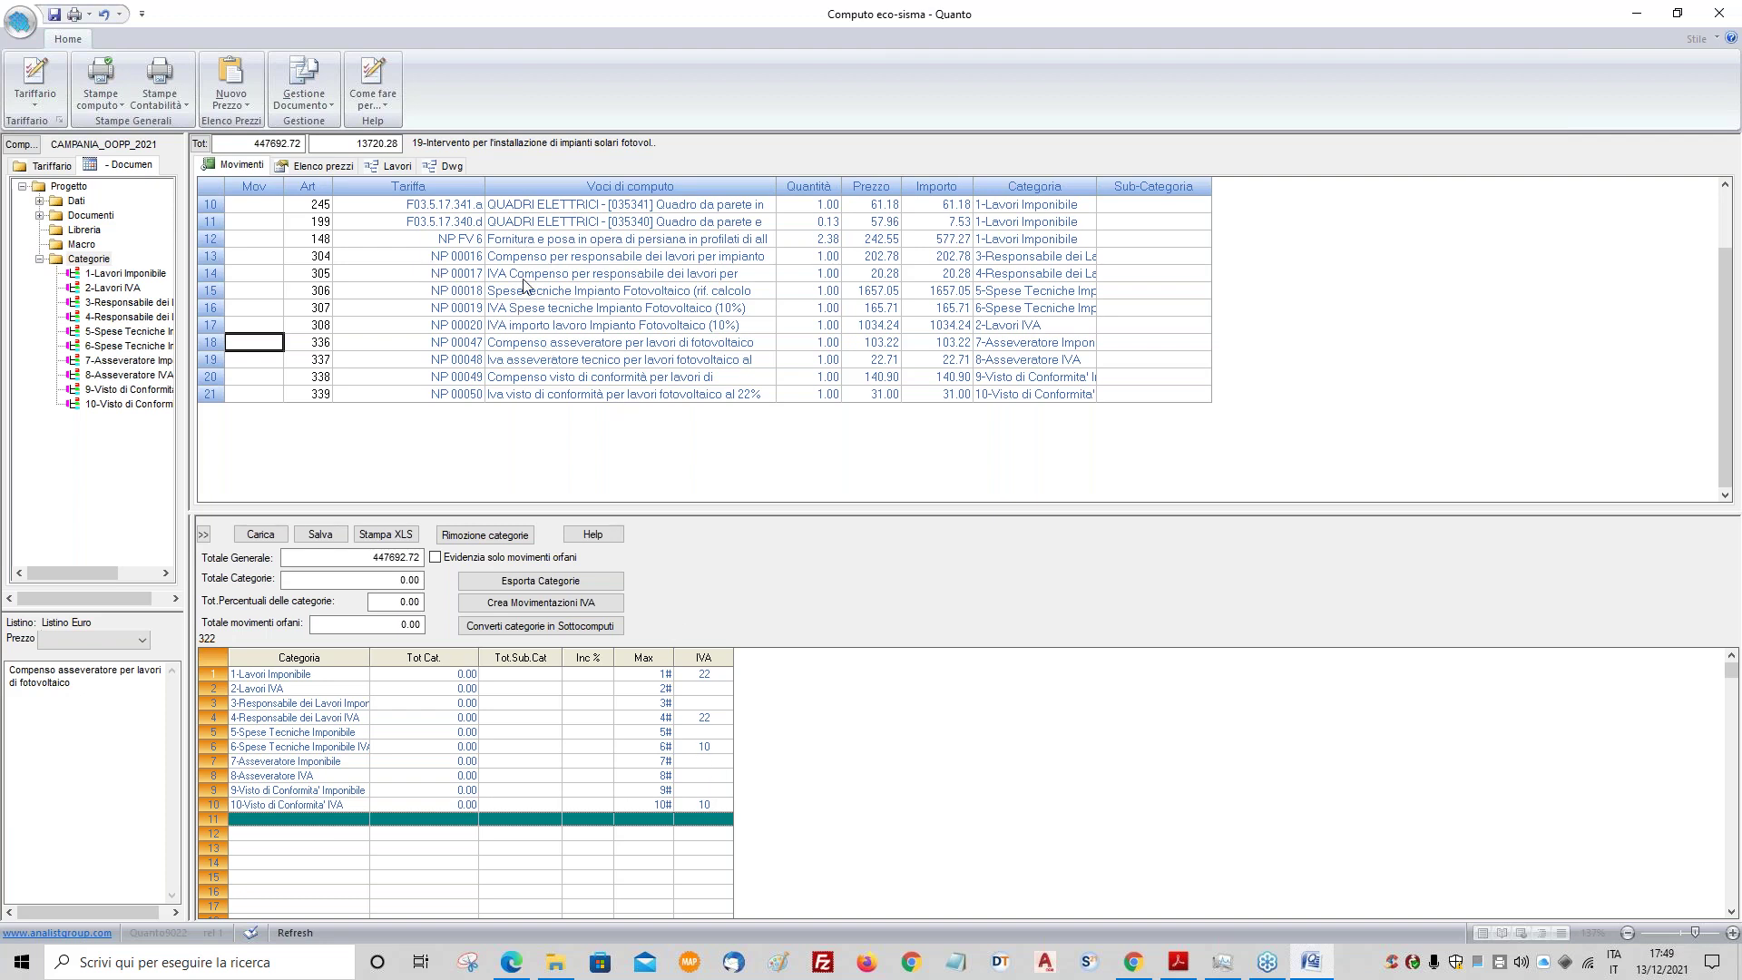
- Generate the IVA movements from the rates assigned to the categories
left_click(702, 793)
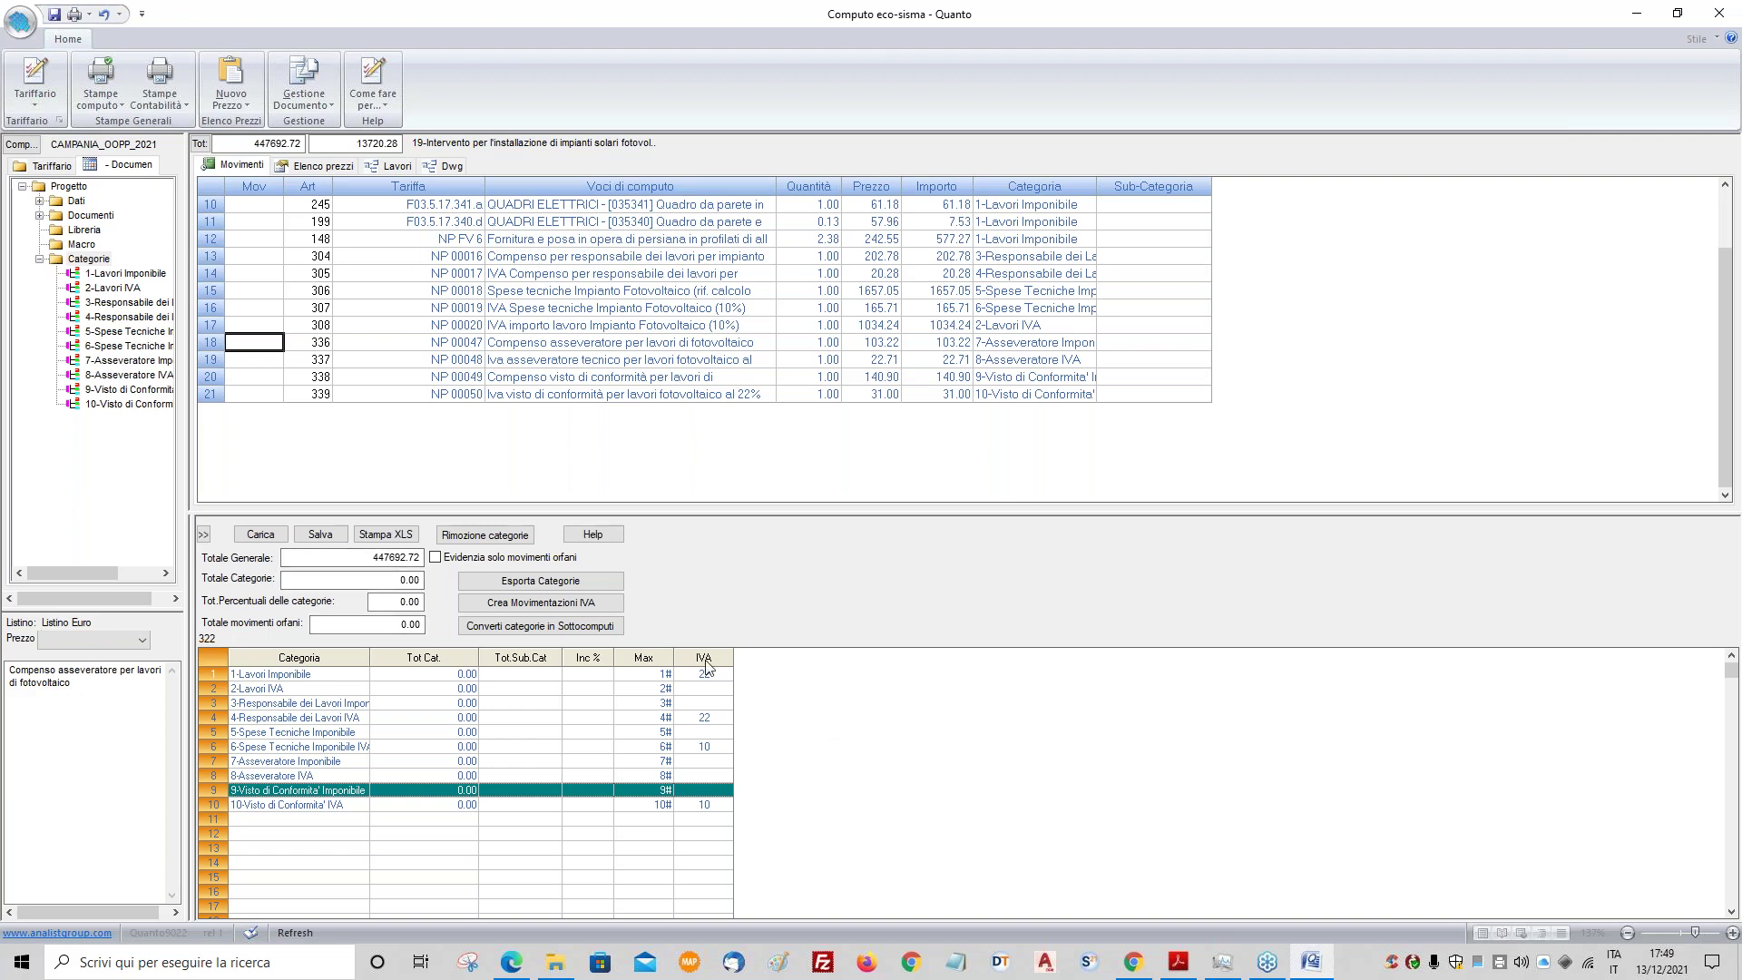
left_click(545, 602)
left_click(862, 519)
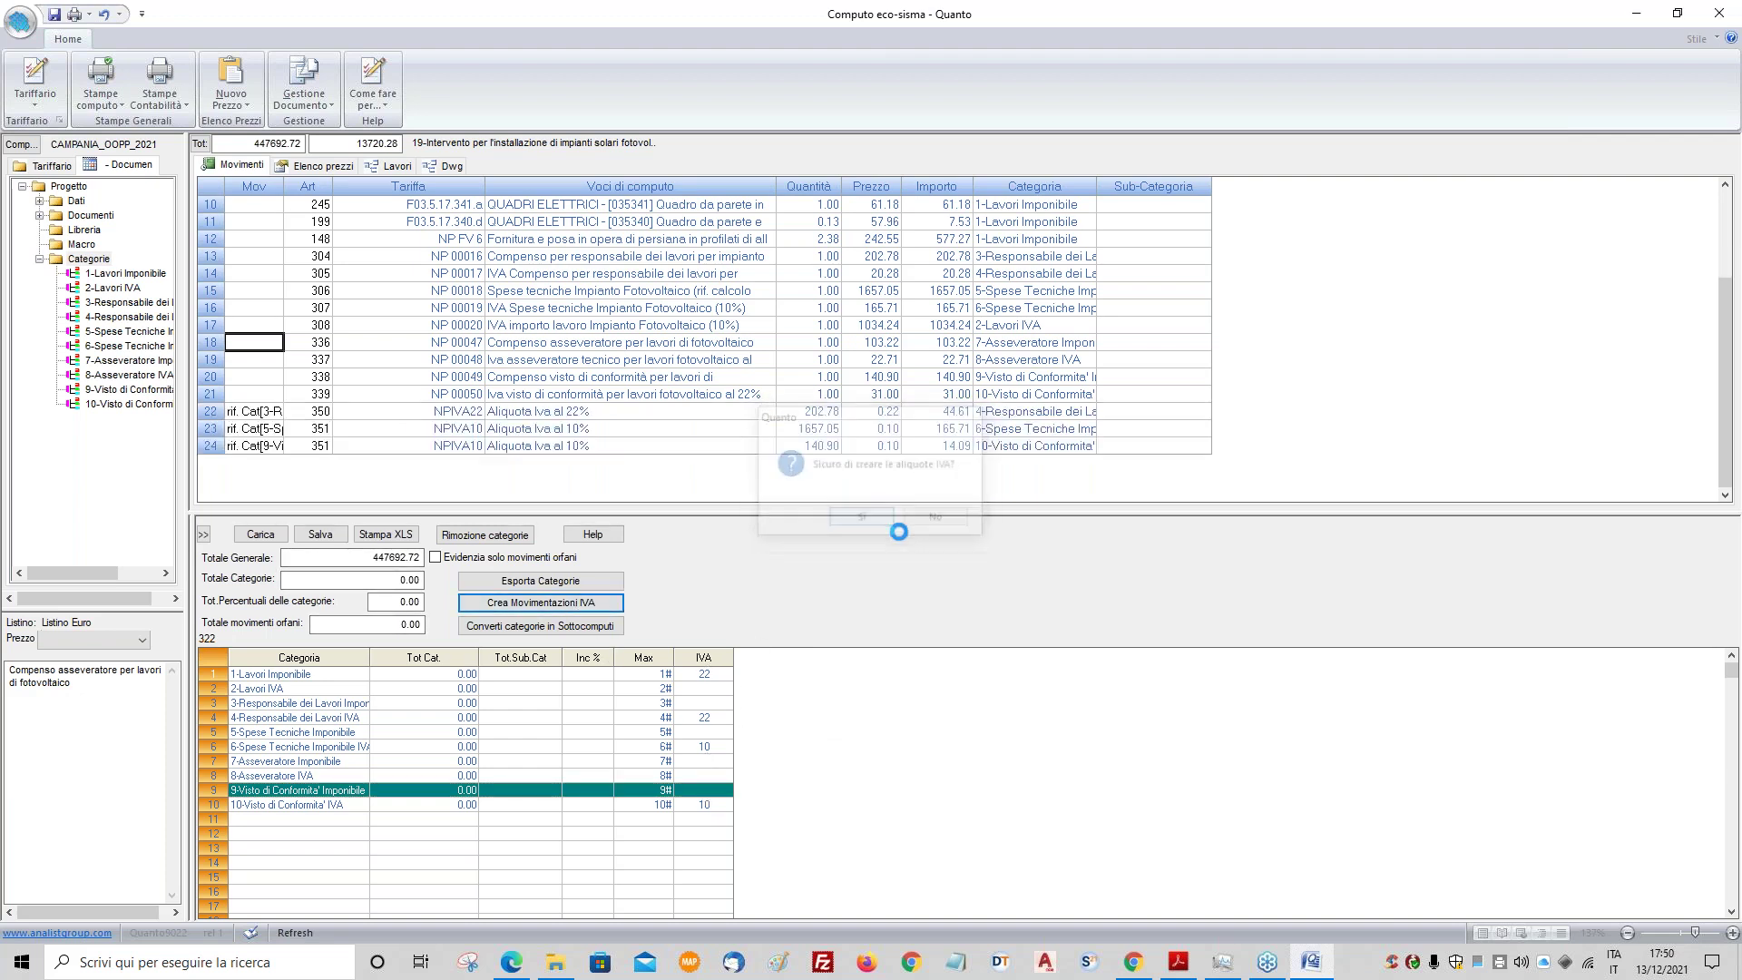
left_click(945, 517)
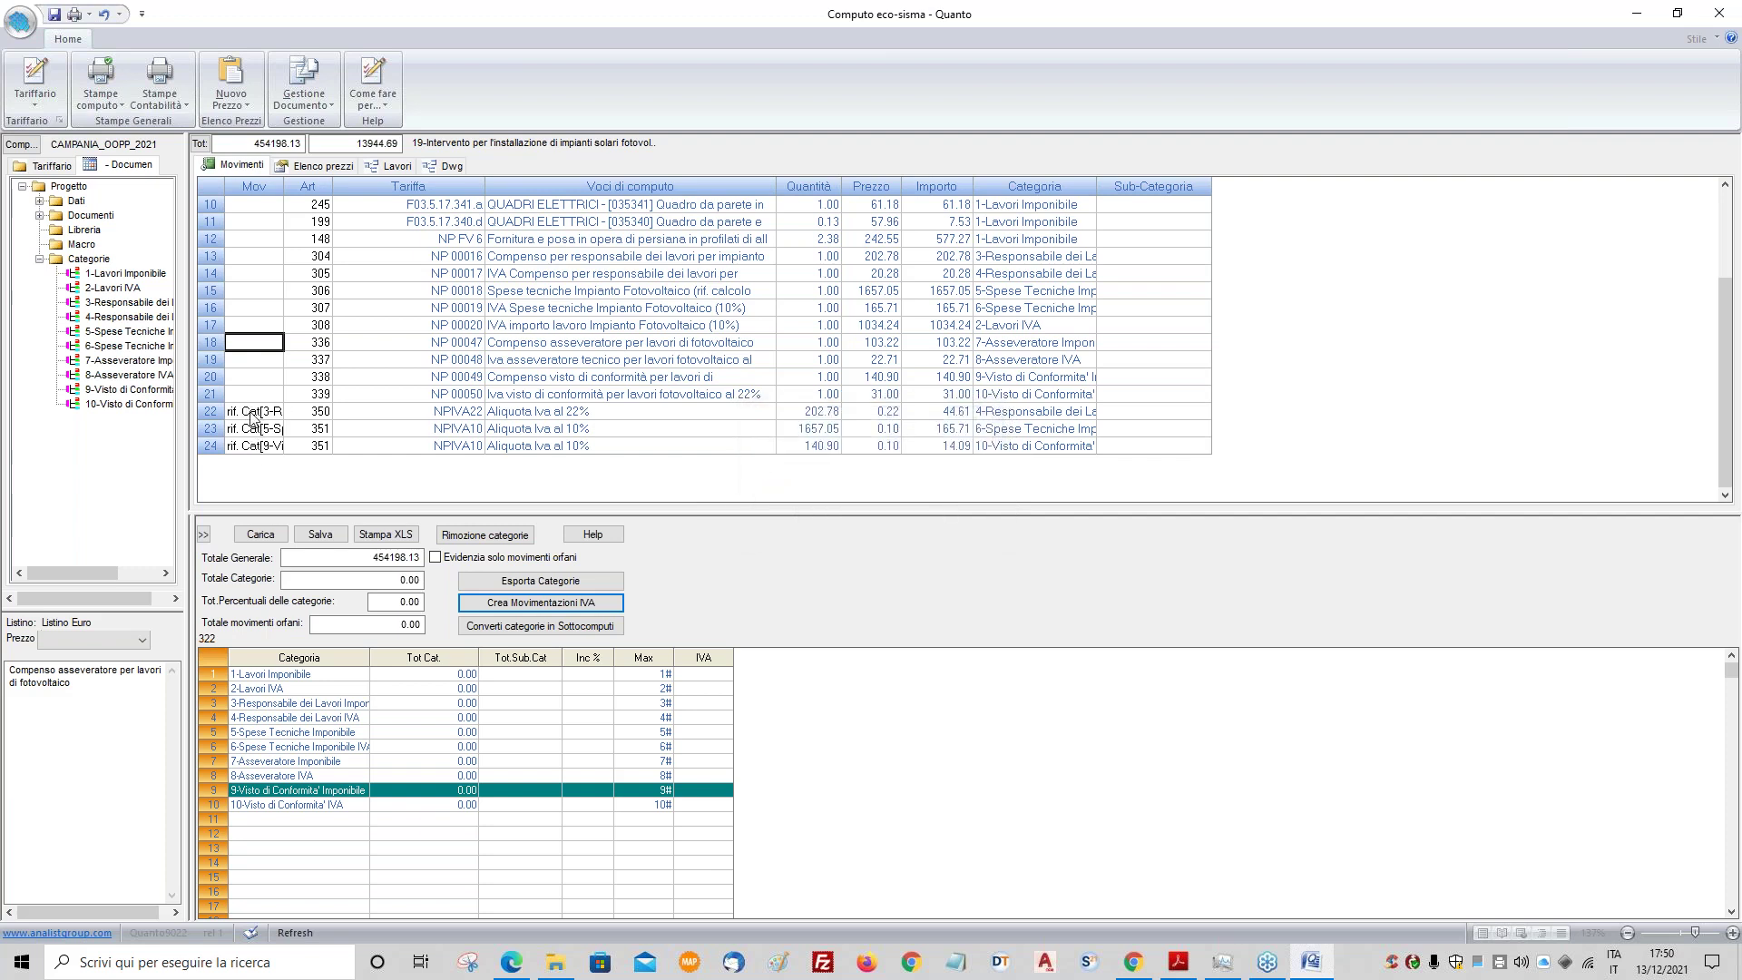
- Inspect the new 22% IVA movement and the works list, widening the project tree so the category names are readable
left_click(509, 412)
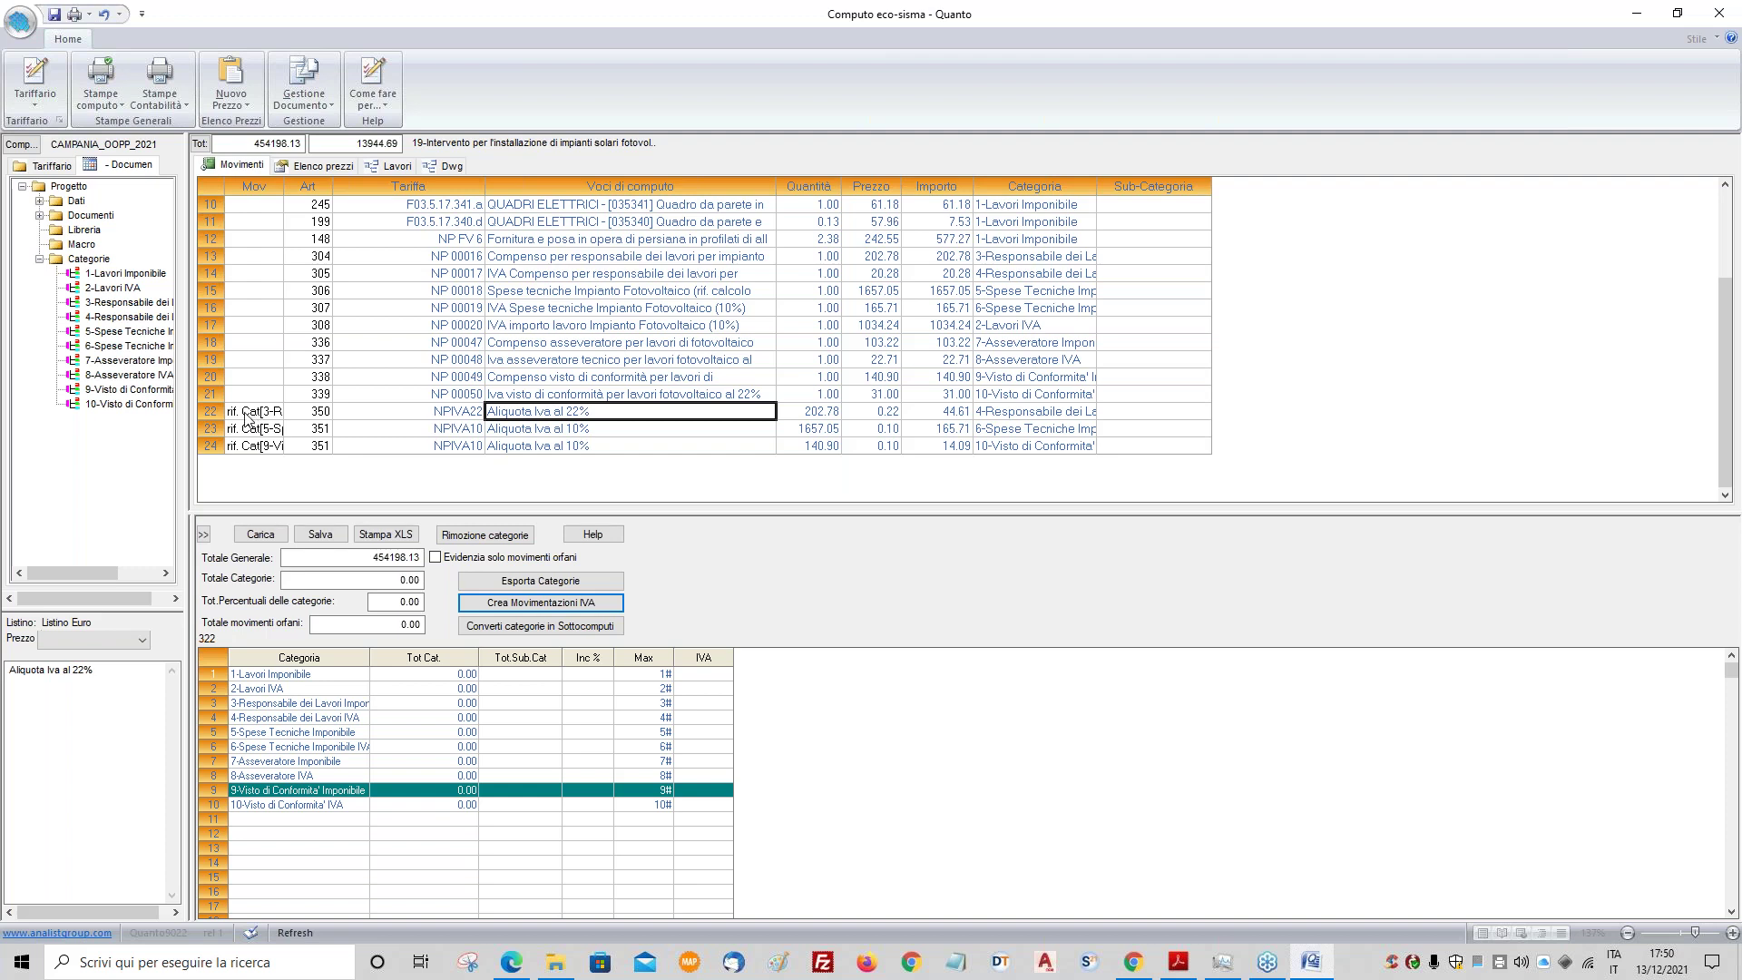
left_click(384, 169)
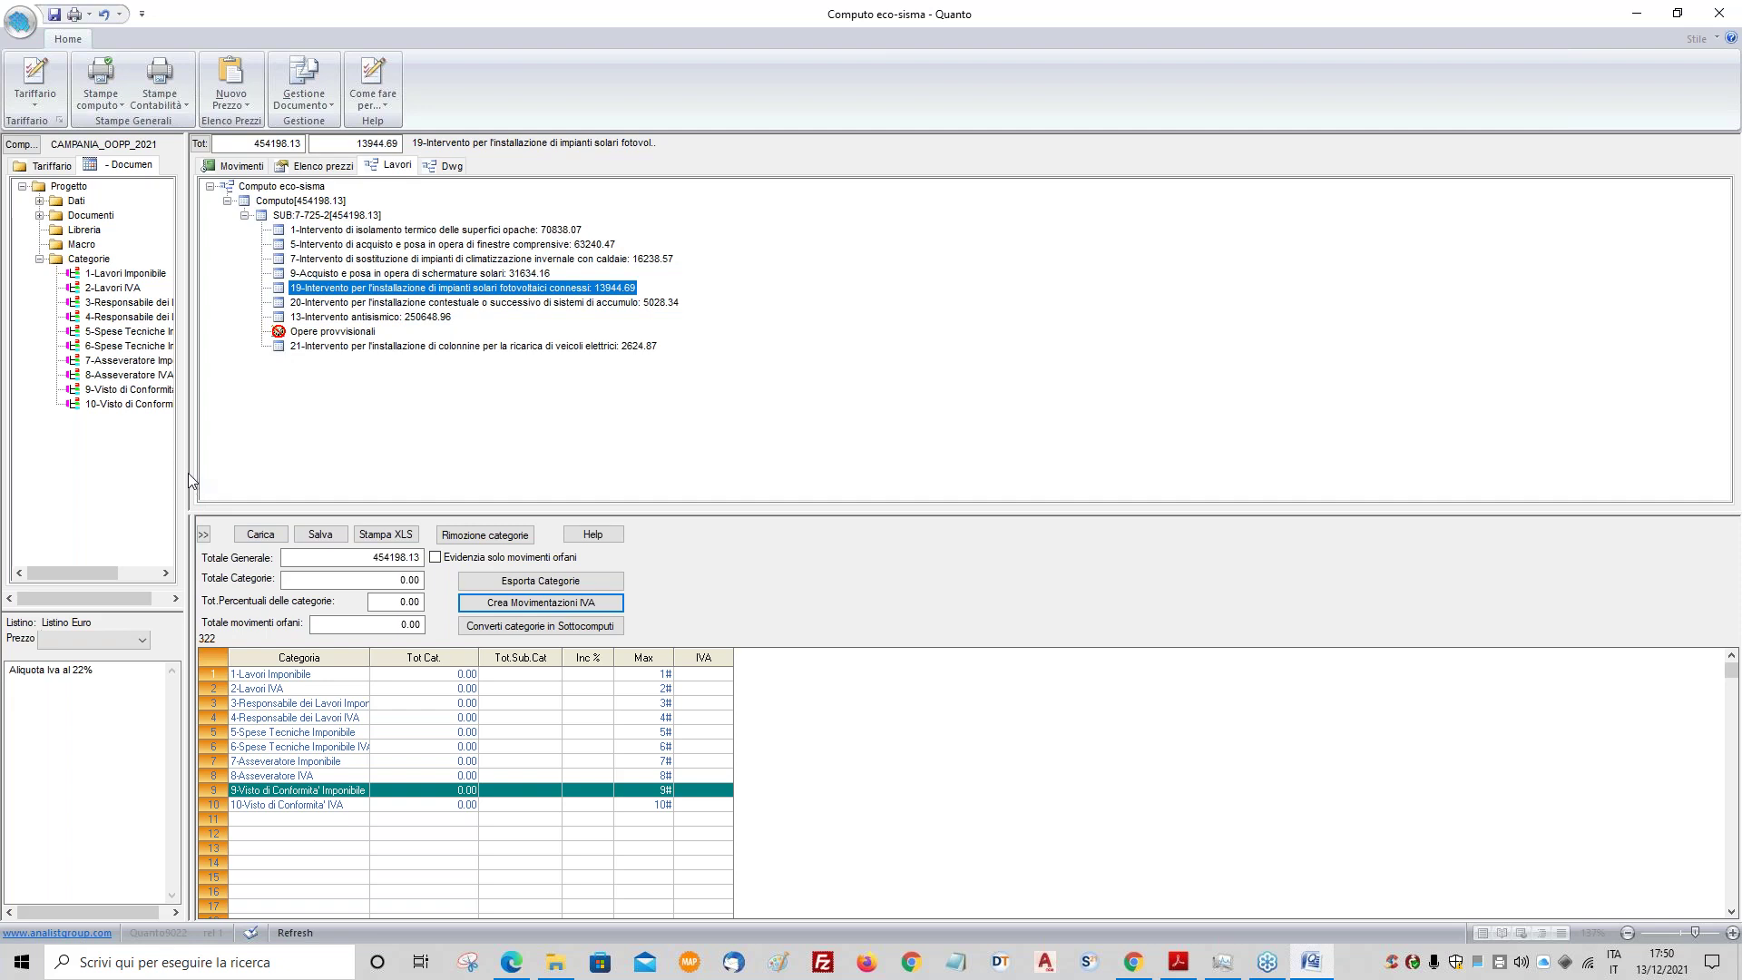
left_click_drag(190, 481, 360, 477)
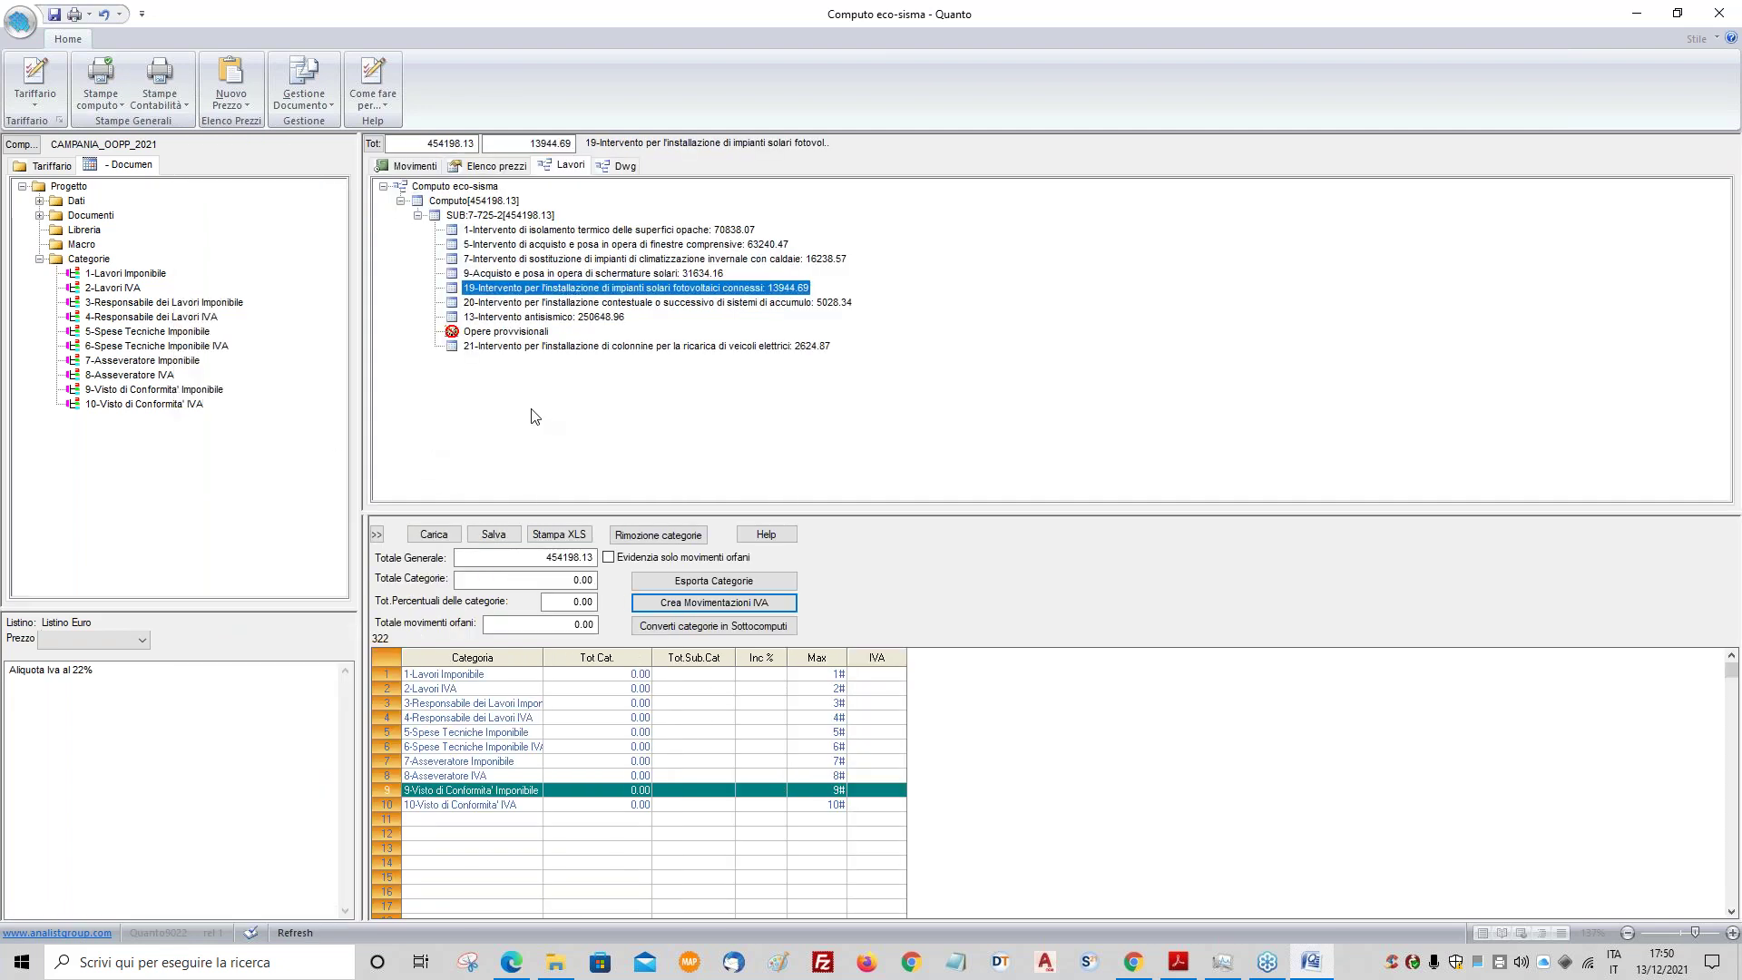
- Set the IVA rate of the category 2-Lavori IVA to 22
left_click(873, 675)
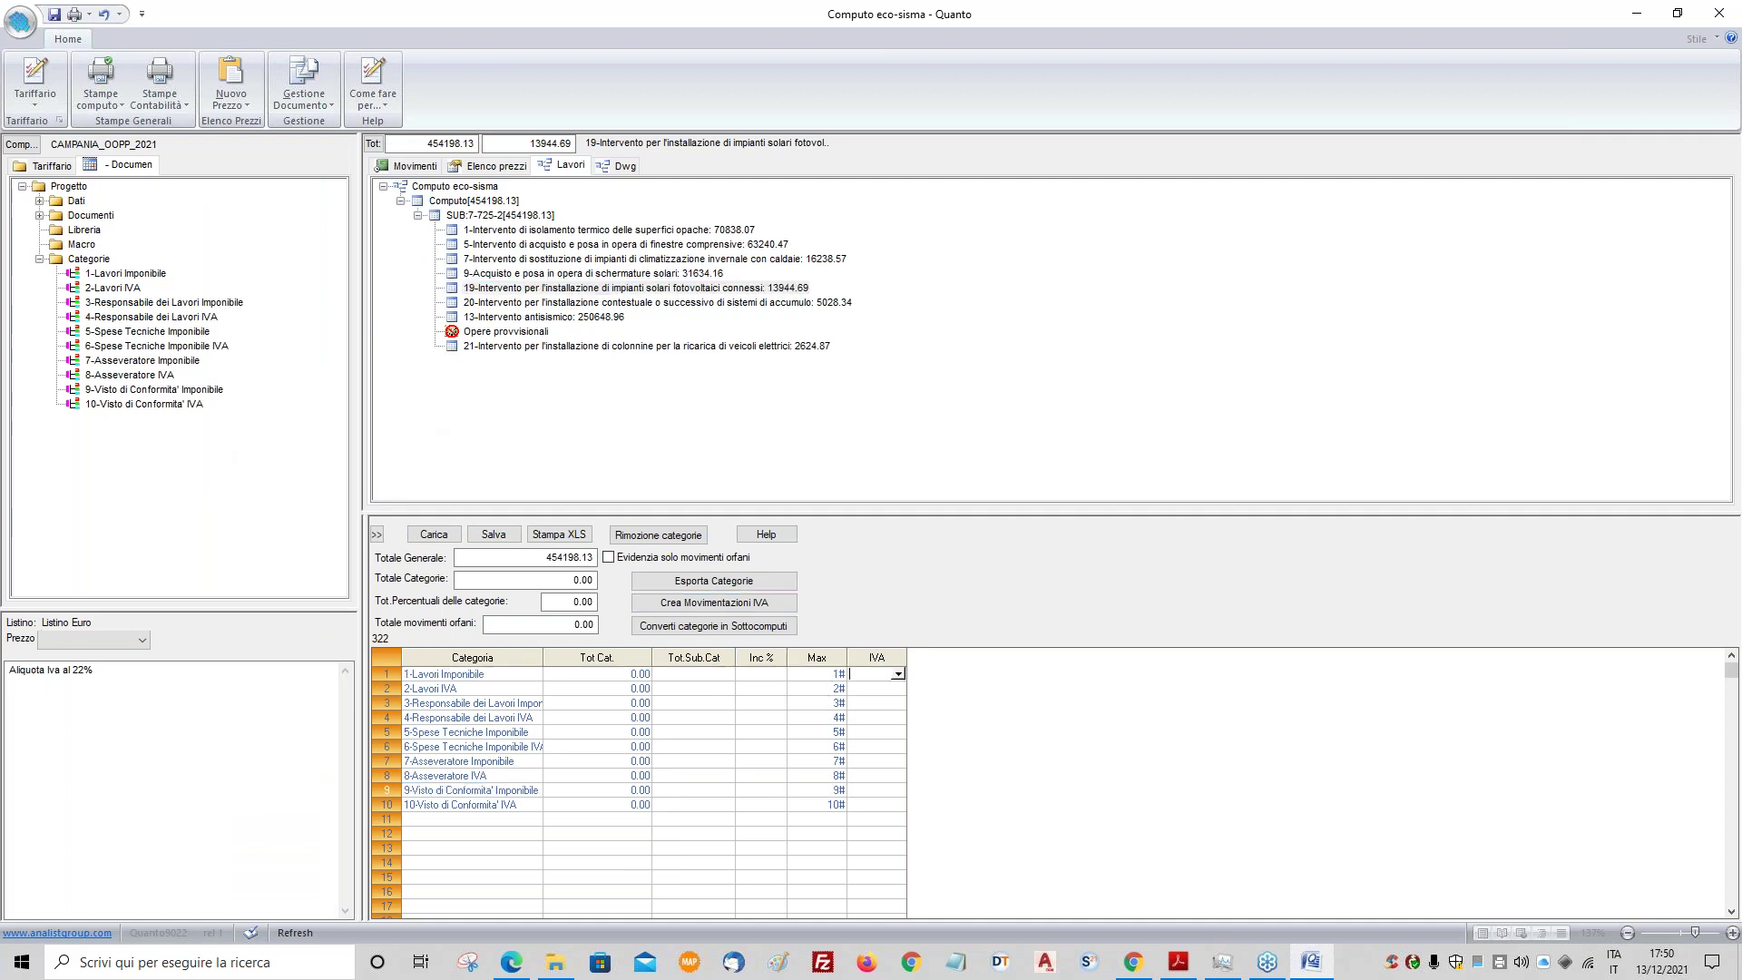
left_click(901, 690)
left_click(898, 689)
left_click(881, 715)
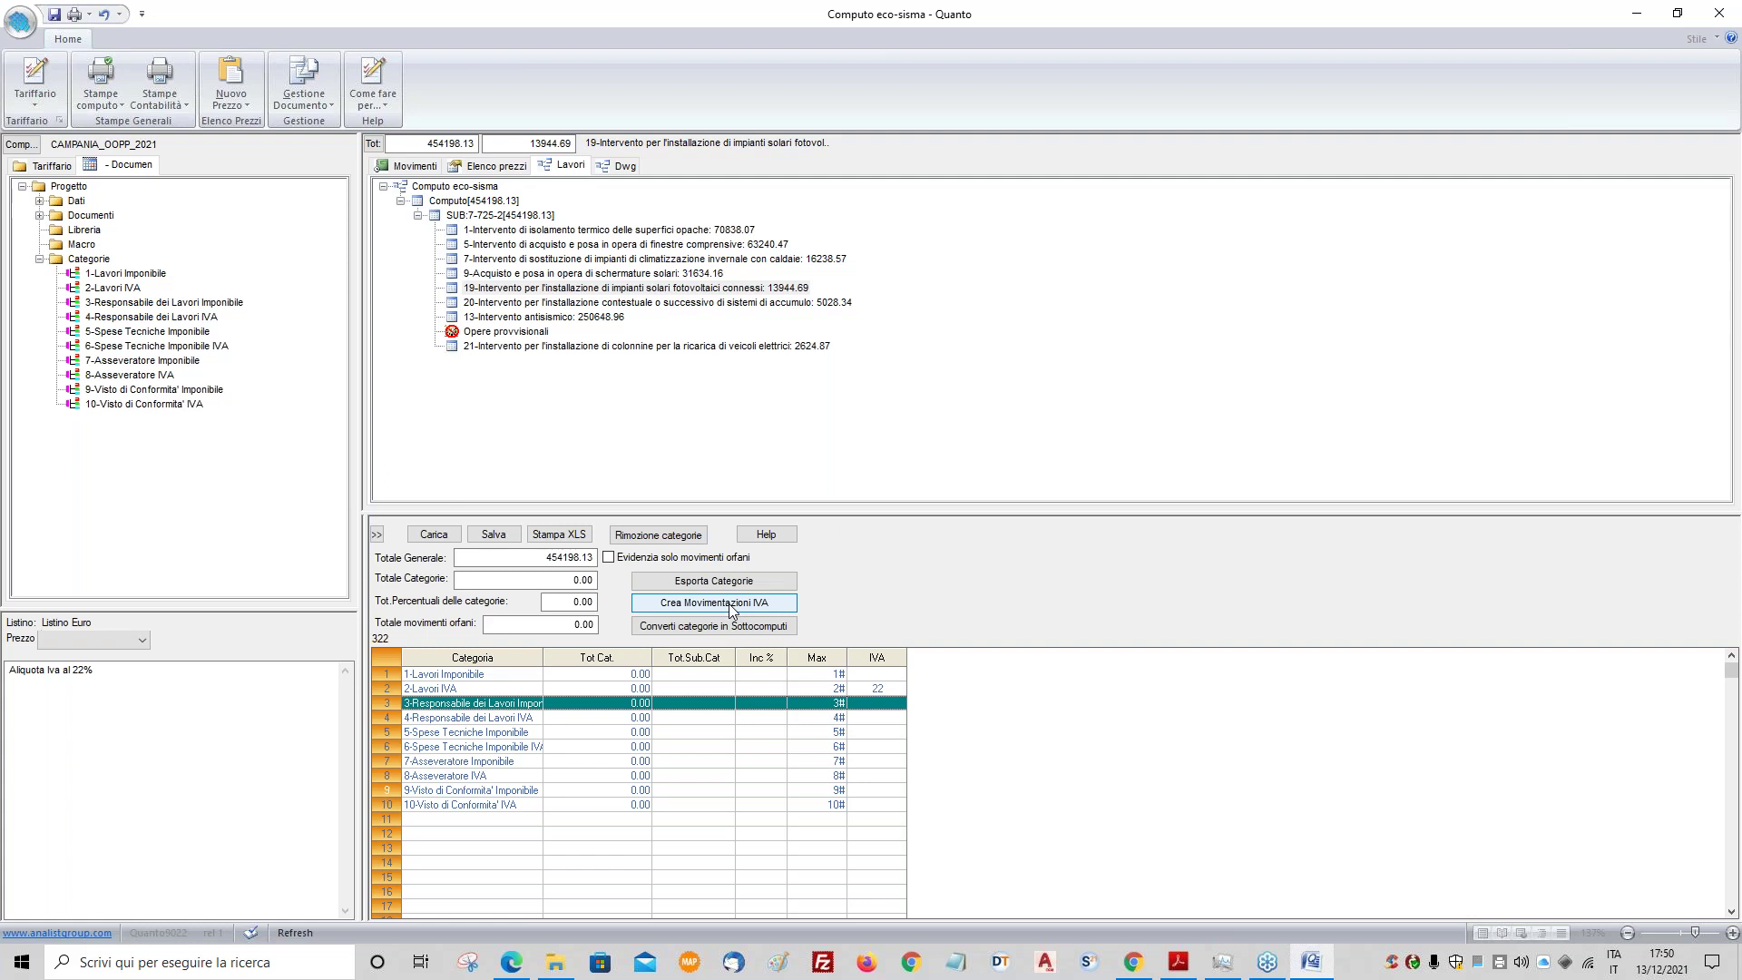
left_click(879, 446)
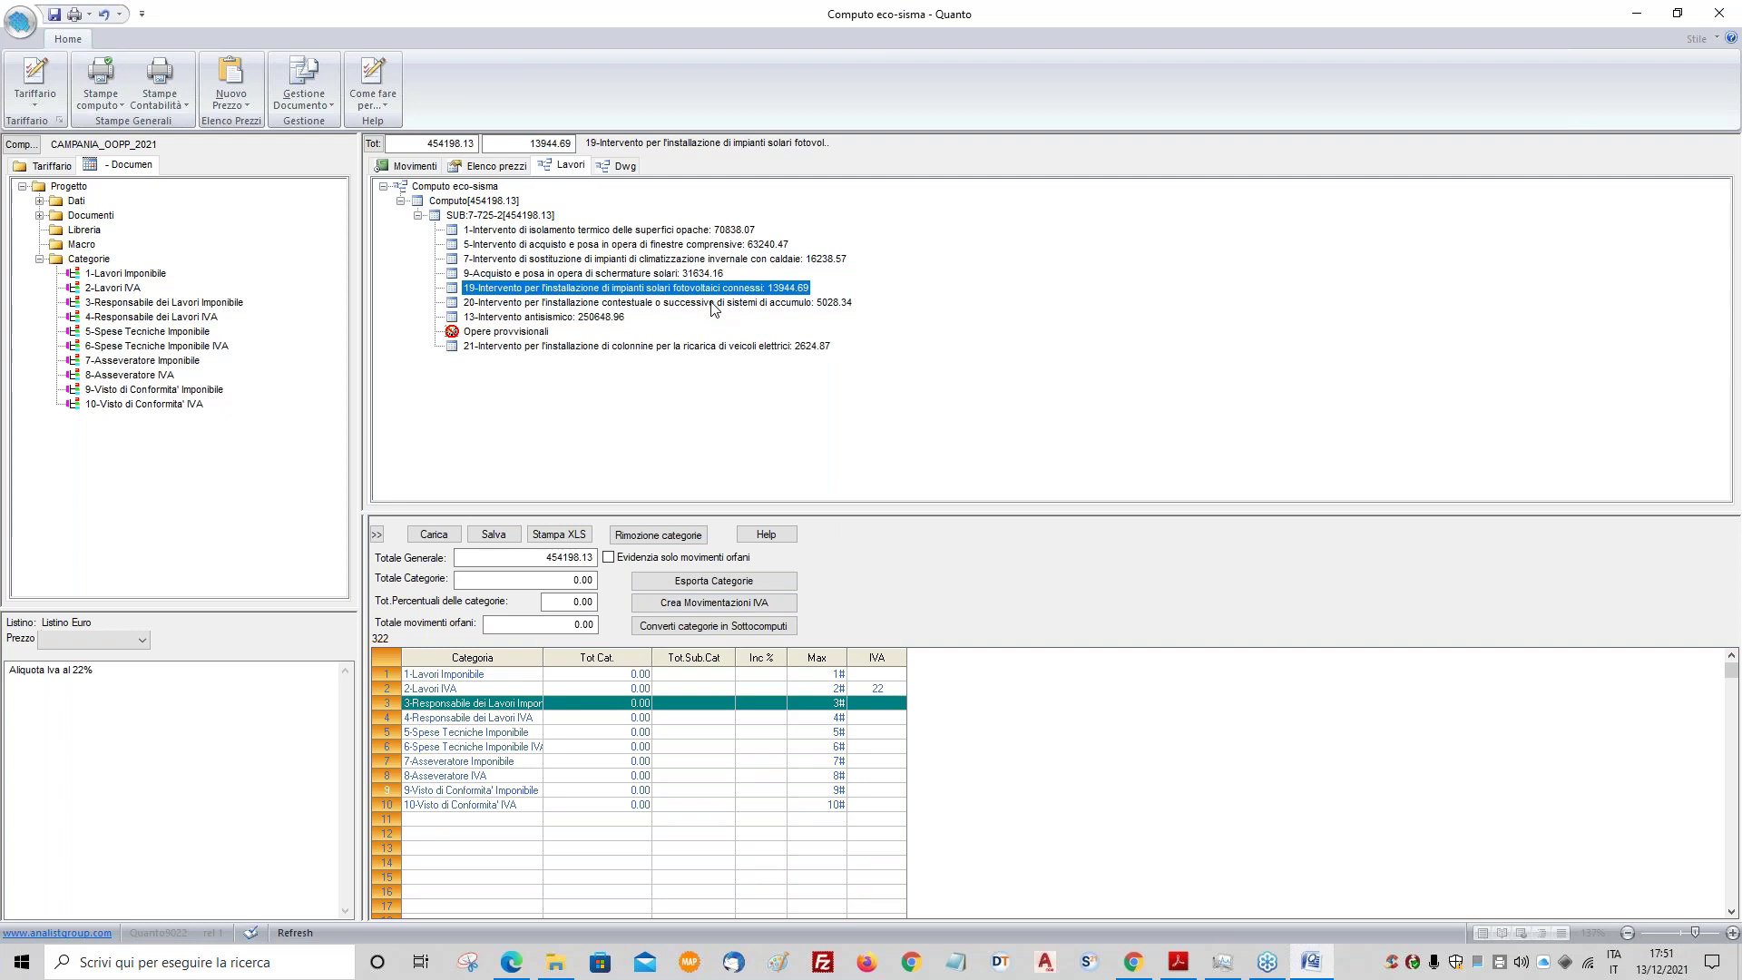
- Generate the print preview of the Computo Estimativo with Accoda riepilogo, Stampa Categorie and Stampa Categorie Accorpate enabled
left_click(102, 95)
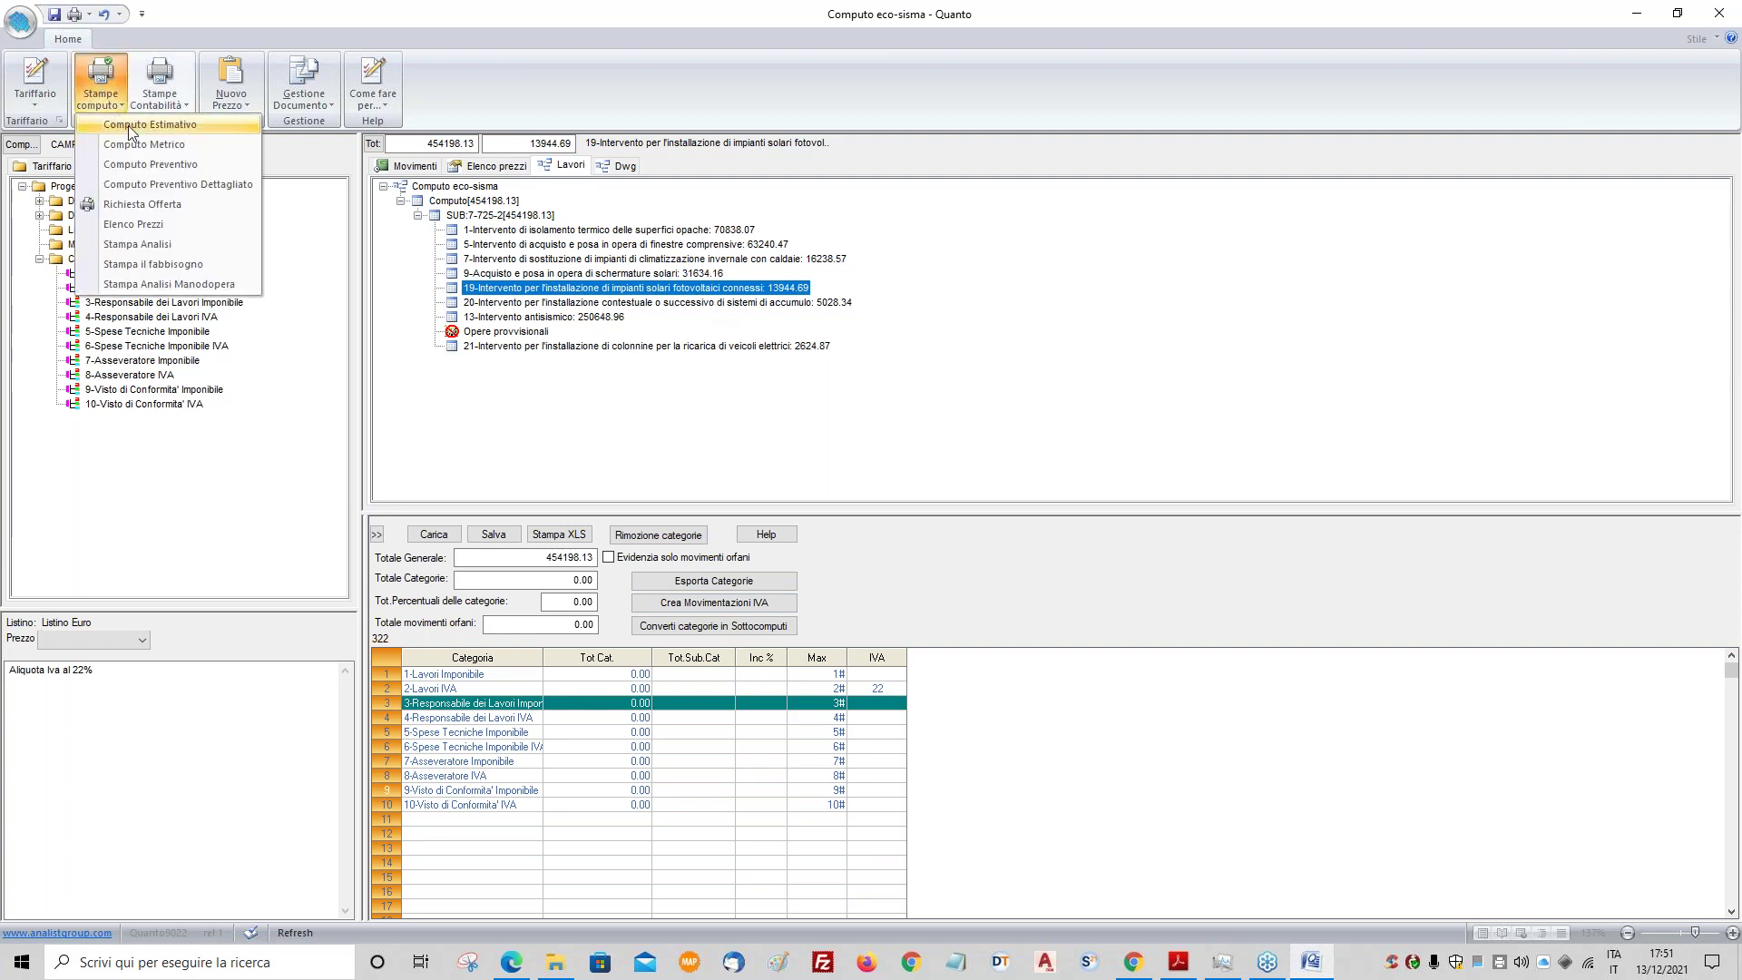
left_click(133, 127)
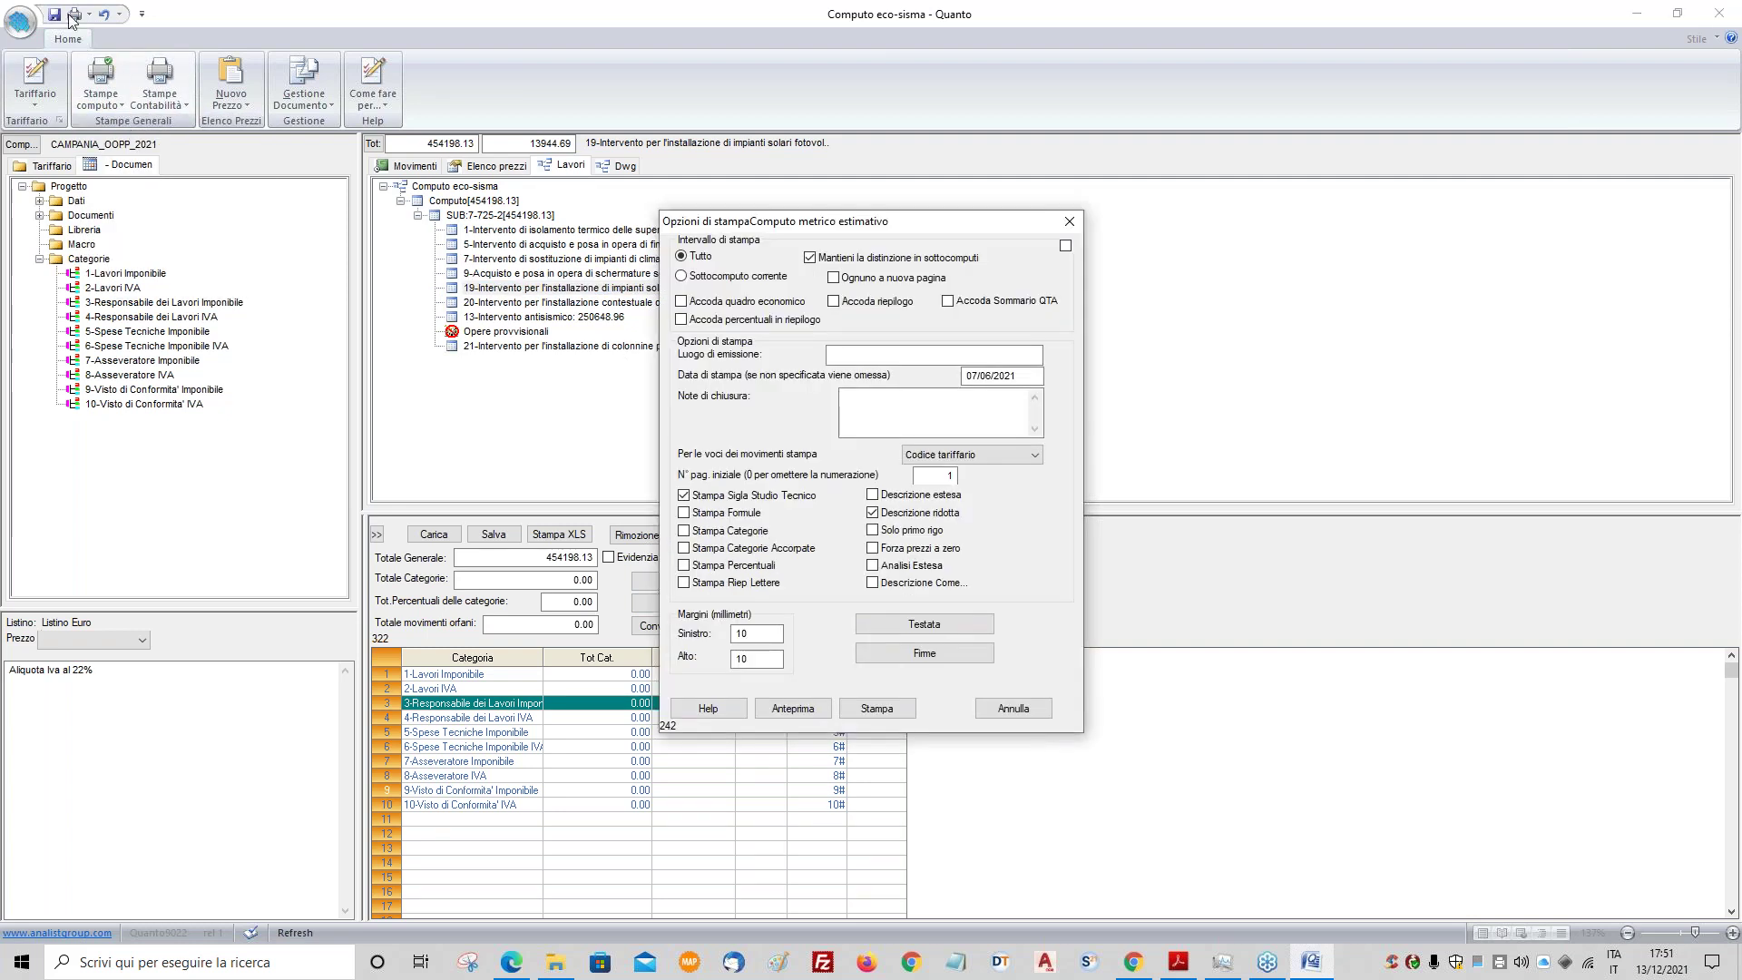
left_click_drag(973, 228, 709, 218)
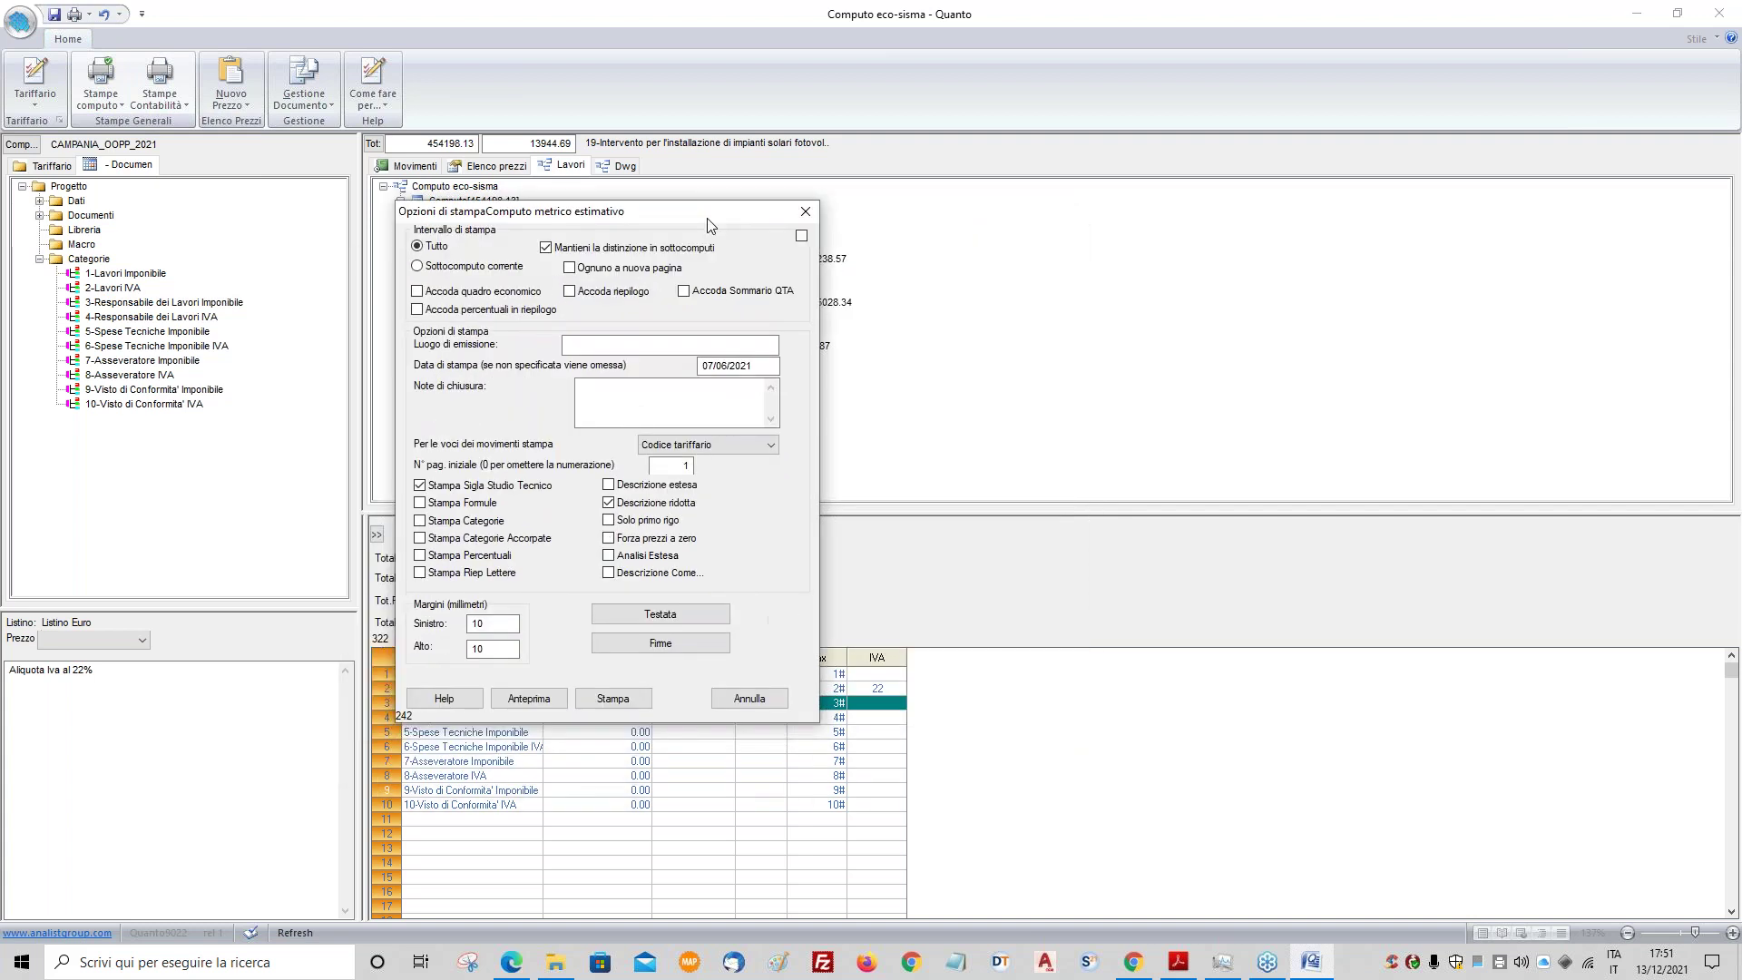
left_click(631, 293)
left_click(492, 539)
left_click(490, 523)
left_click(530, 700)
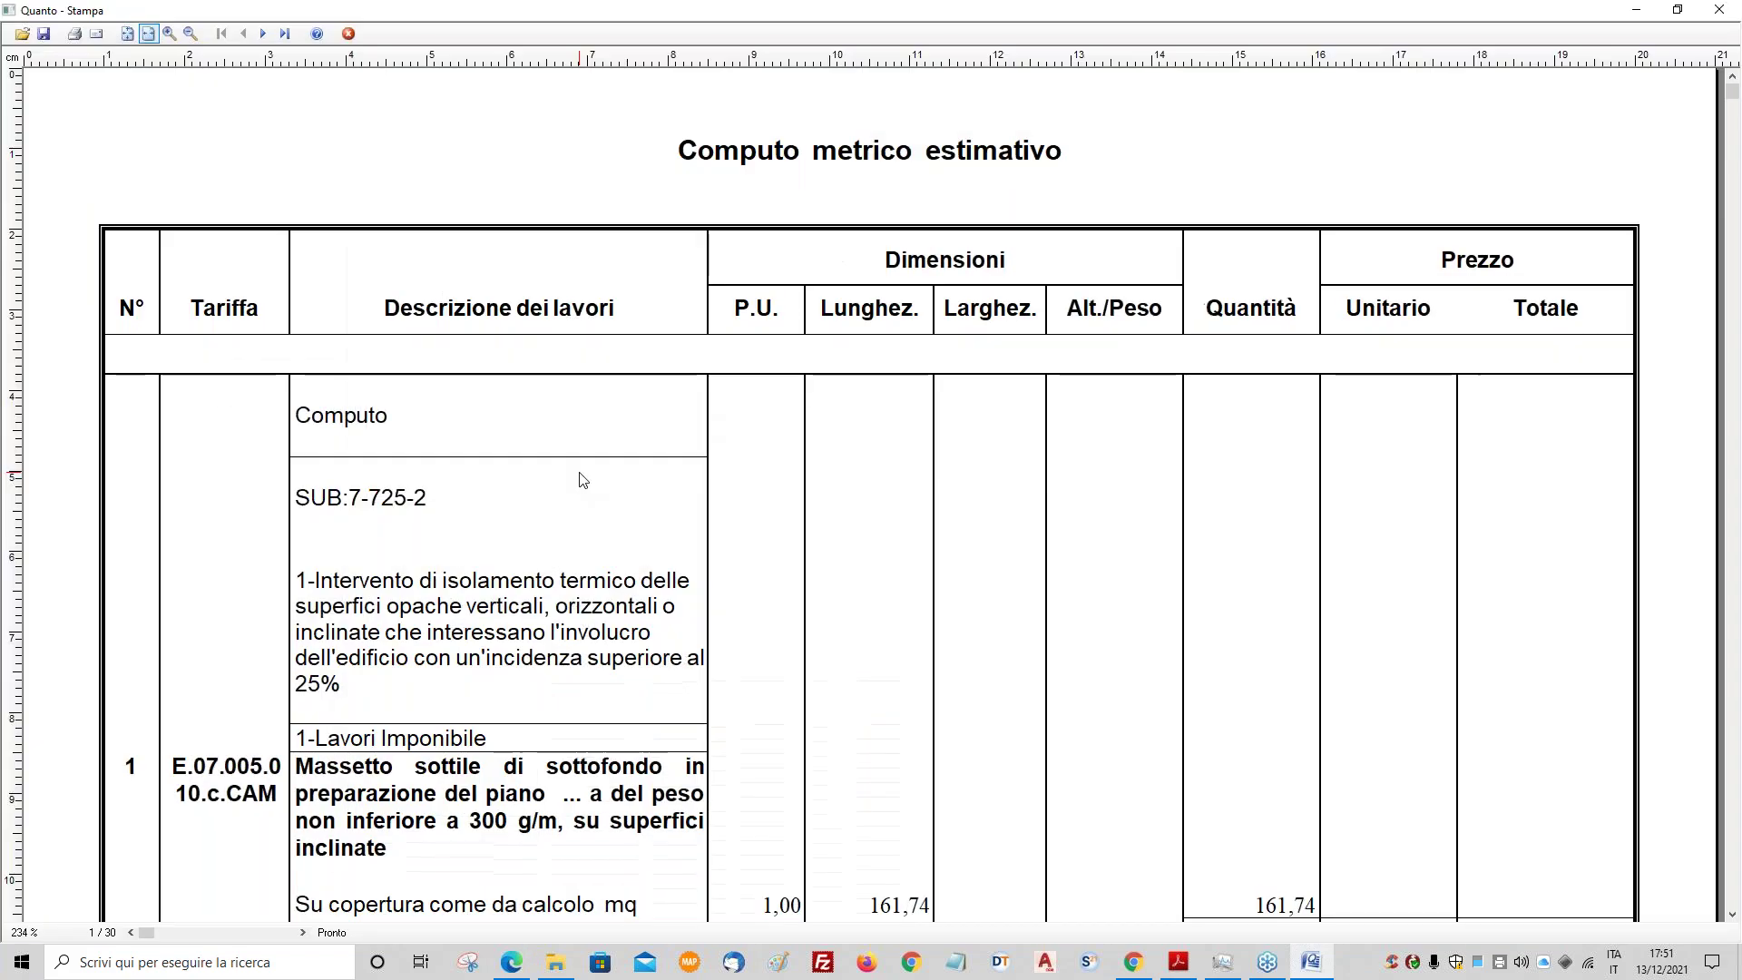
- Examine the itemized works, quantities and prices across the first pages of the previewed Computo metrico estimativo
scroll(582, 479, "down", 15)
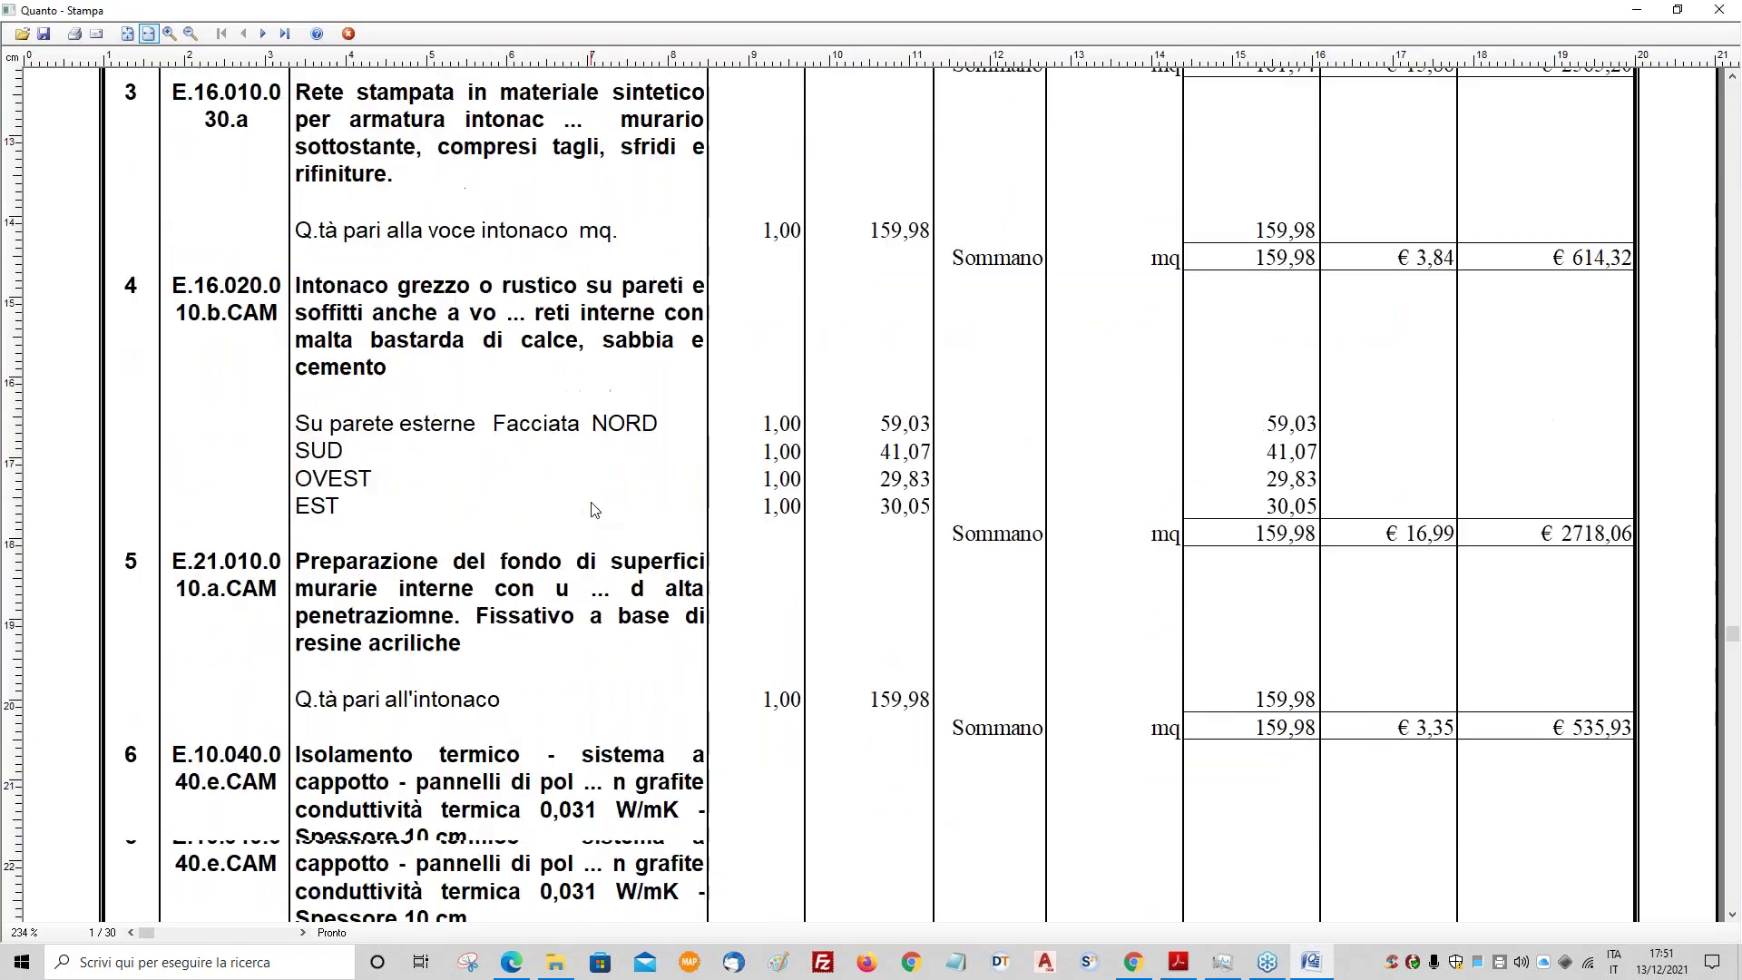
double_click(263, 36)
double_click(263, 36)
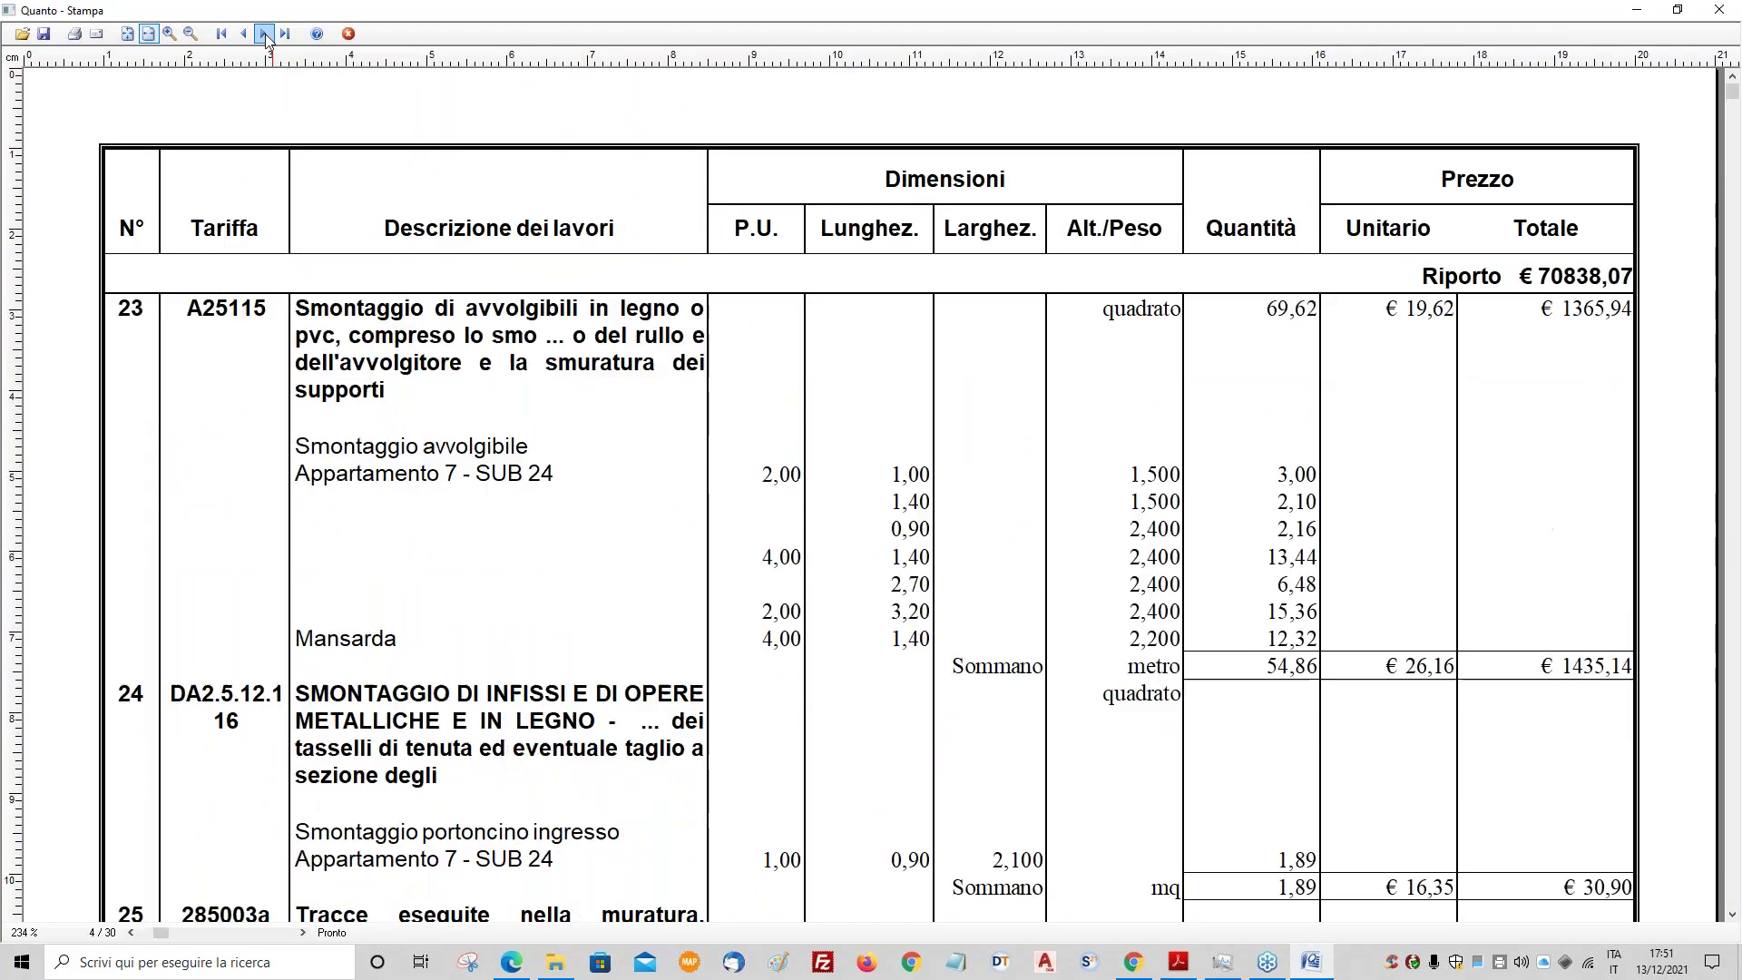
double_click(263, 34)
left_click(263, 33)
double_click(264, 33)
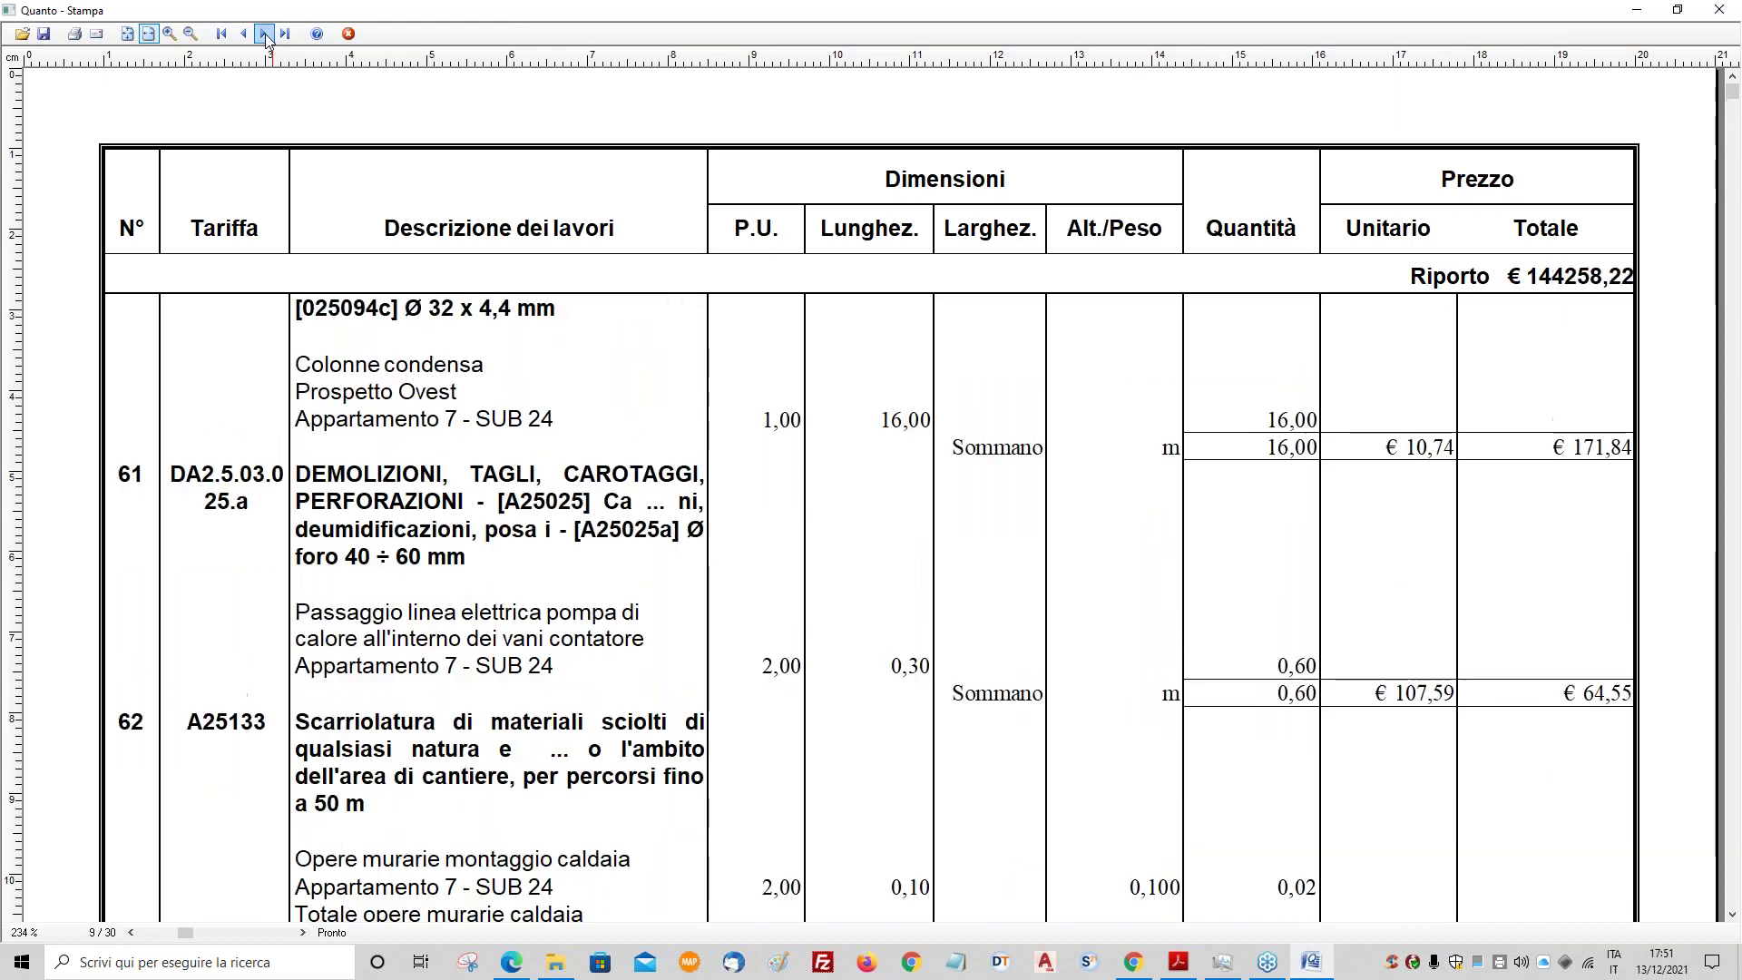
left_click(264, 34)
double_click(263, 34)
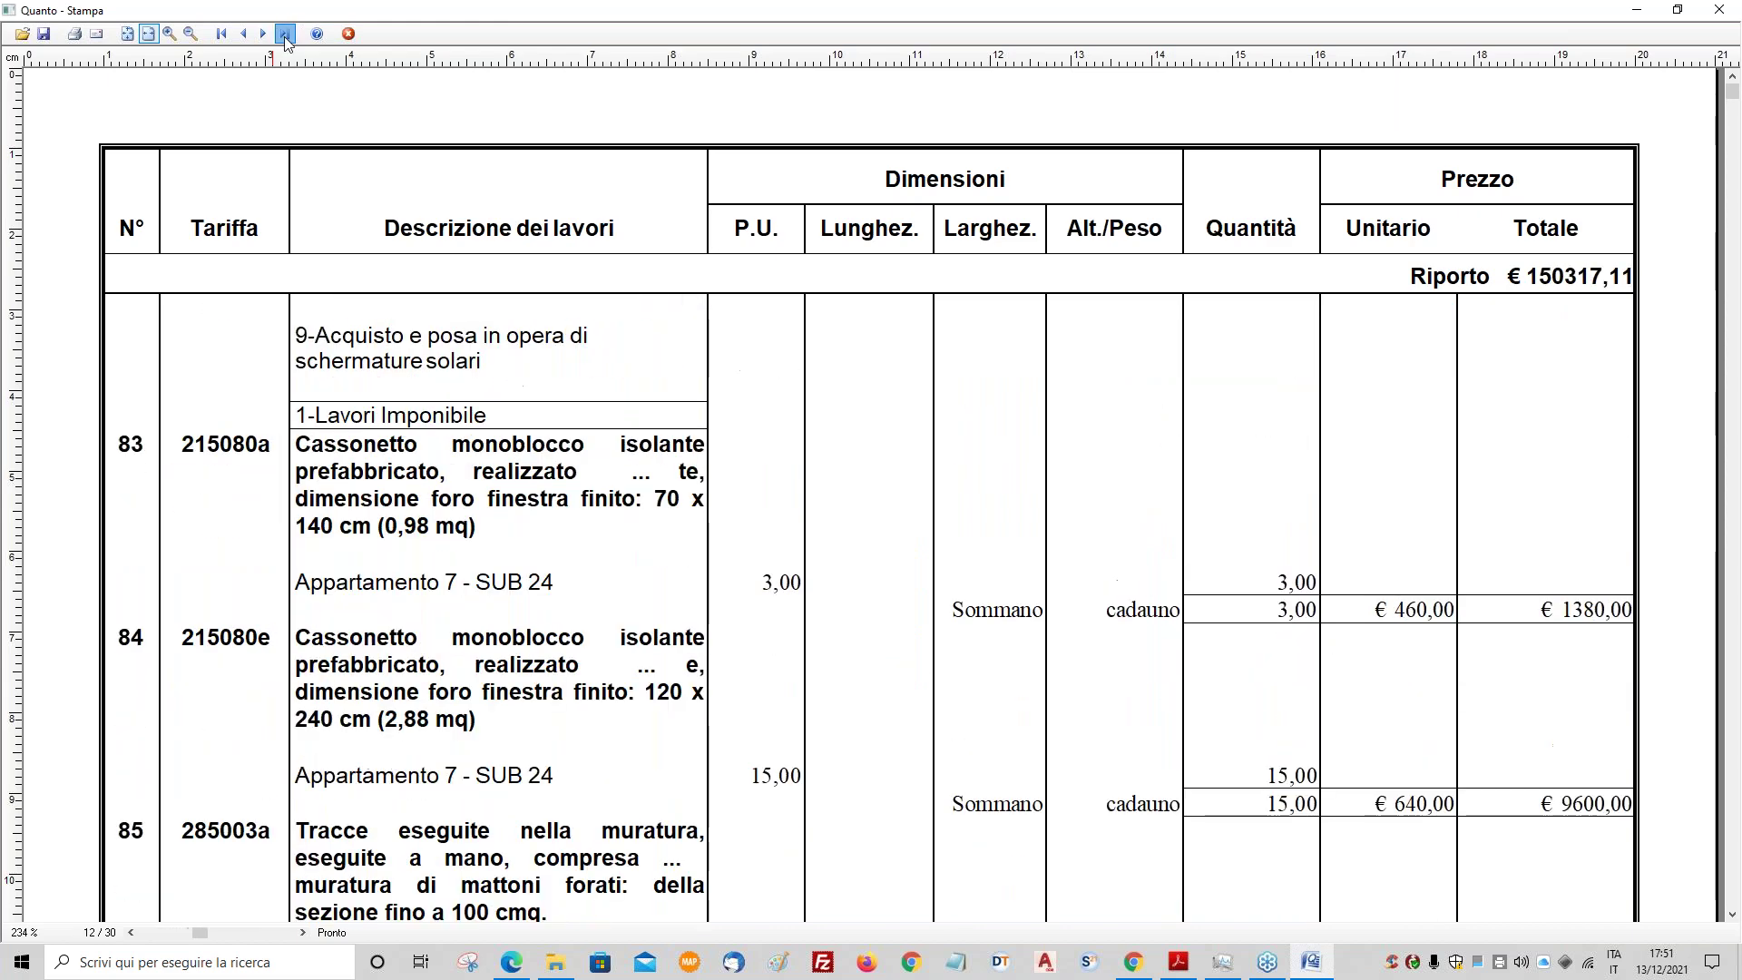
- Examine the category subtotals for each intervention and the overall total in the appended Quadro riepilogativo, and close the print preview
left_click(284, 34)
scroll(744, 486, "down", 5)
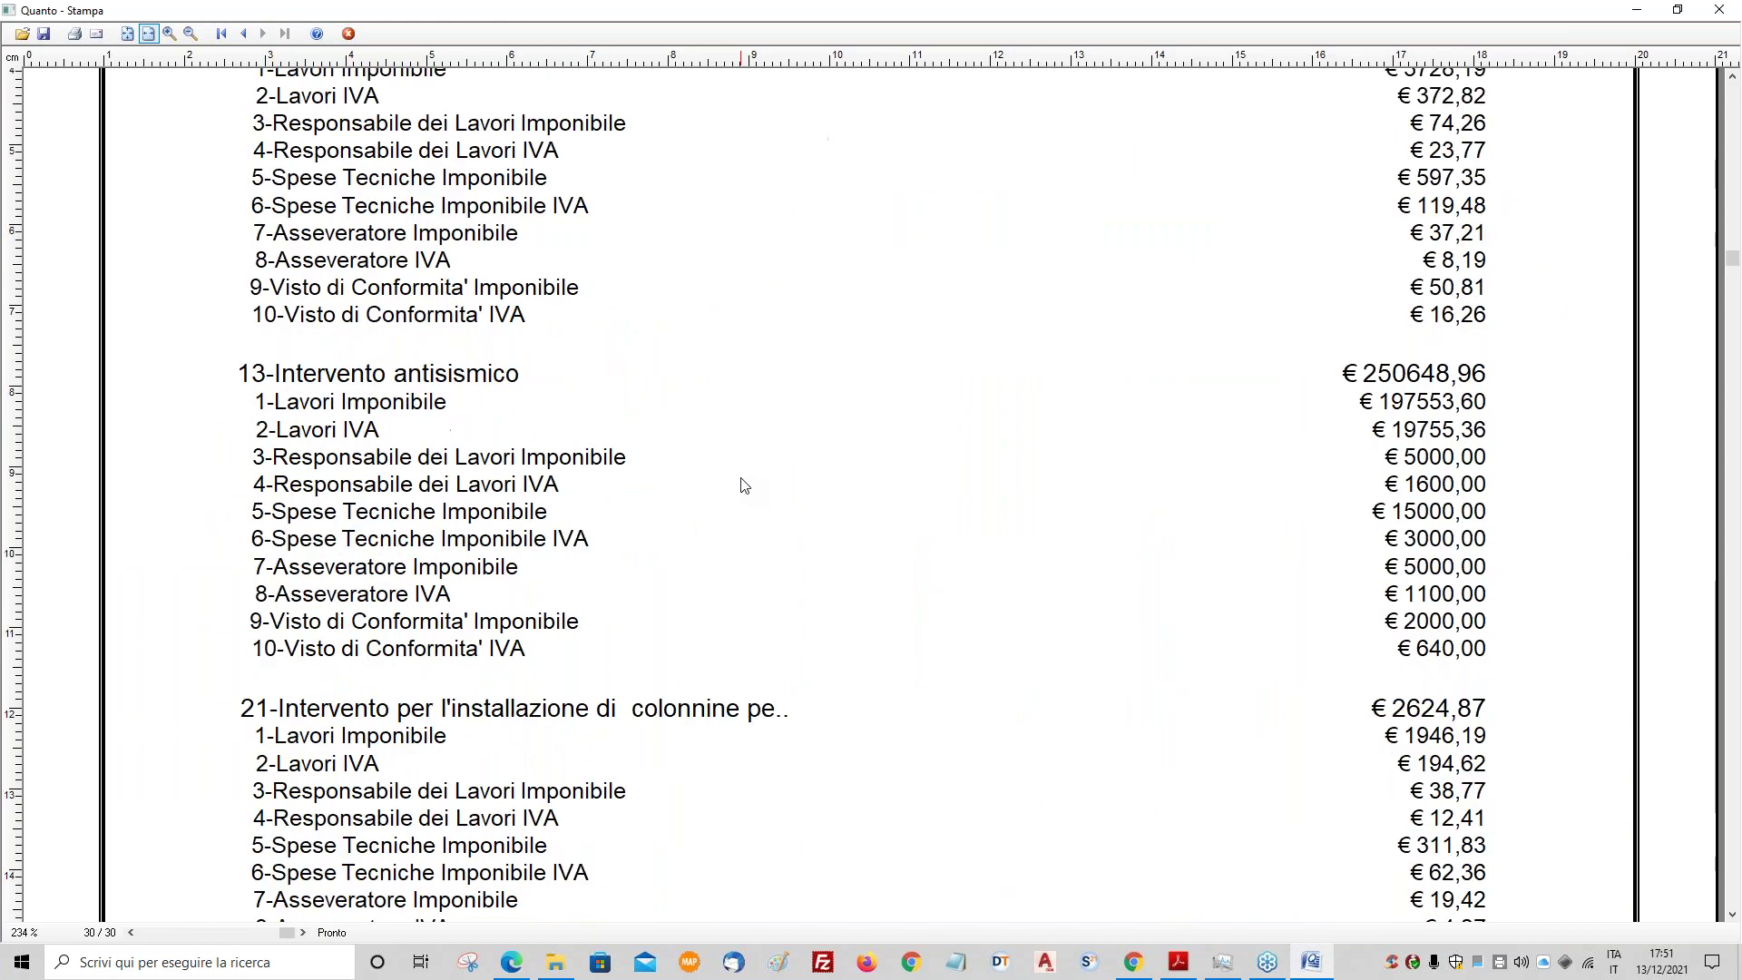
scroll(744, 486, "up", 4)
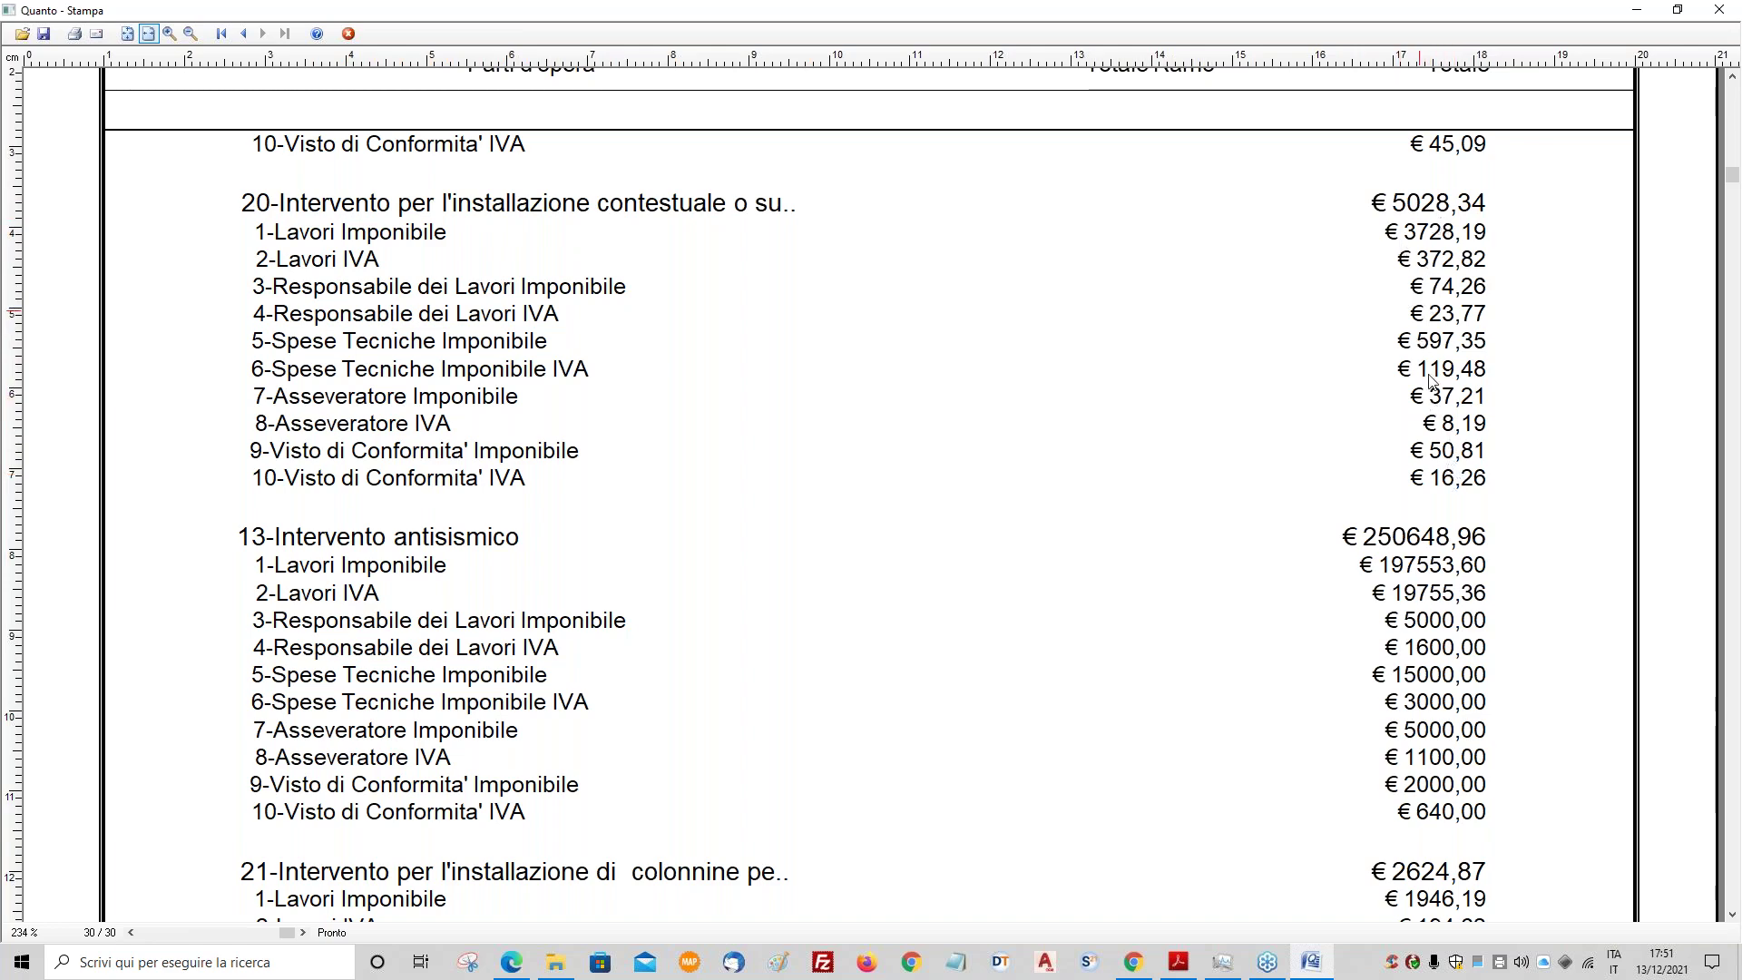
scroll(932, 435, "down", 8)
scroll(928, 431, "up", 7)
scroll(928, 431, "up", 3)
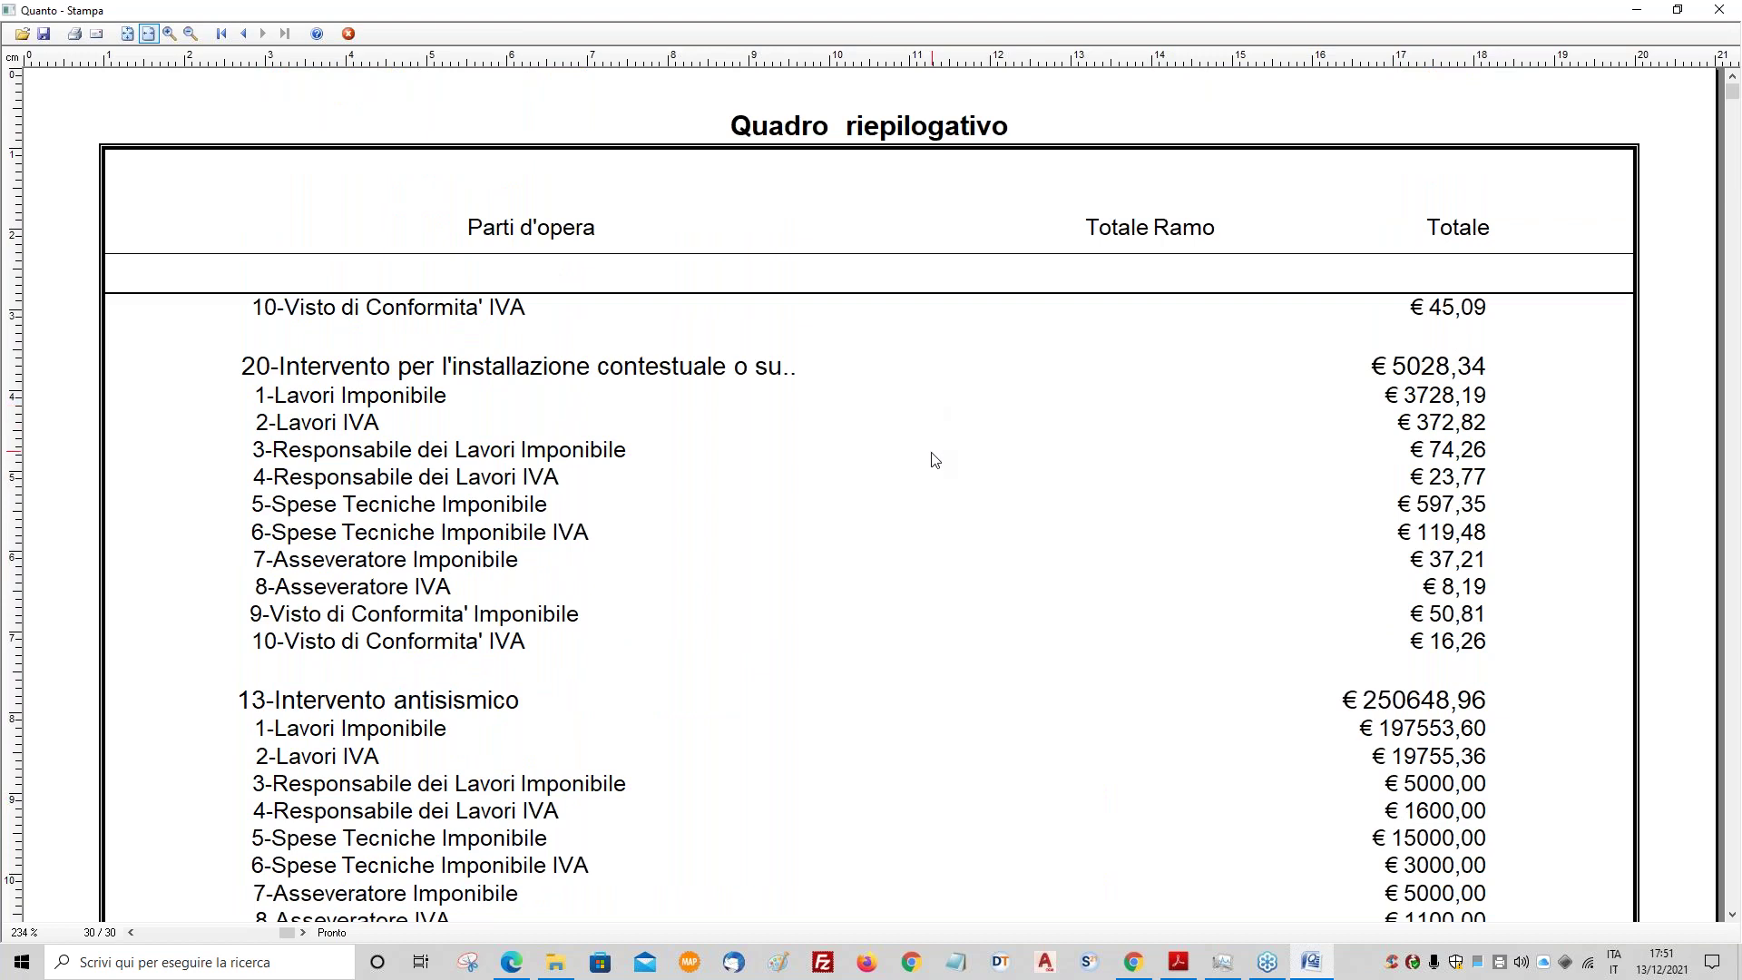
scroll(880, 510, "down", 2)
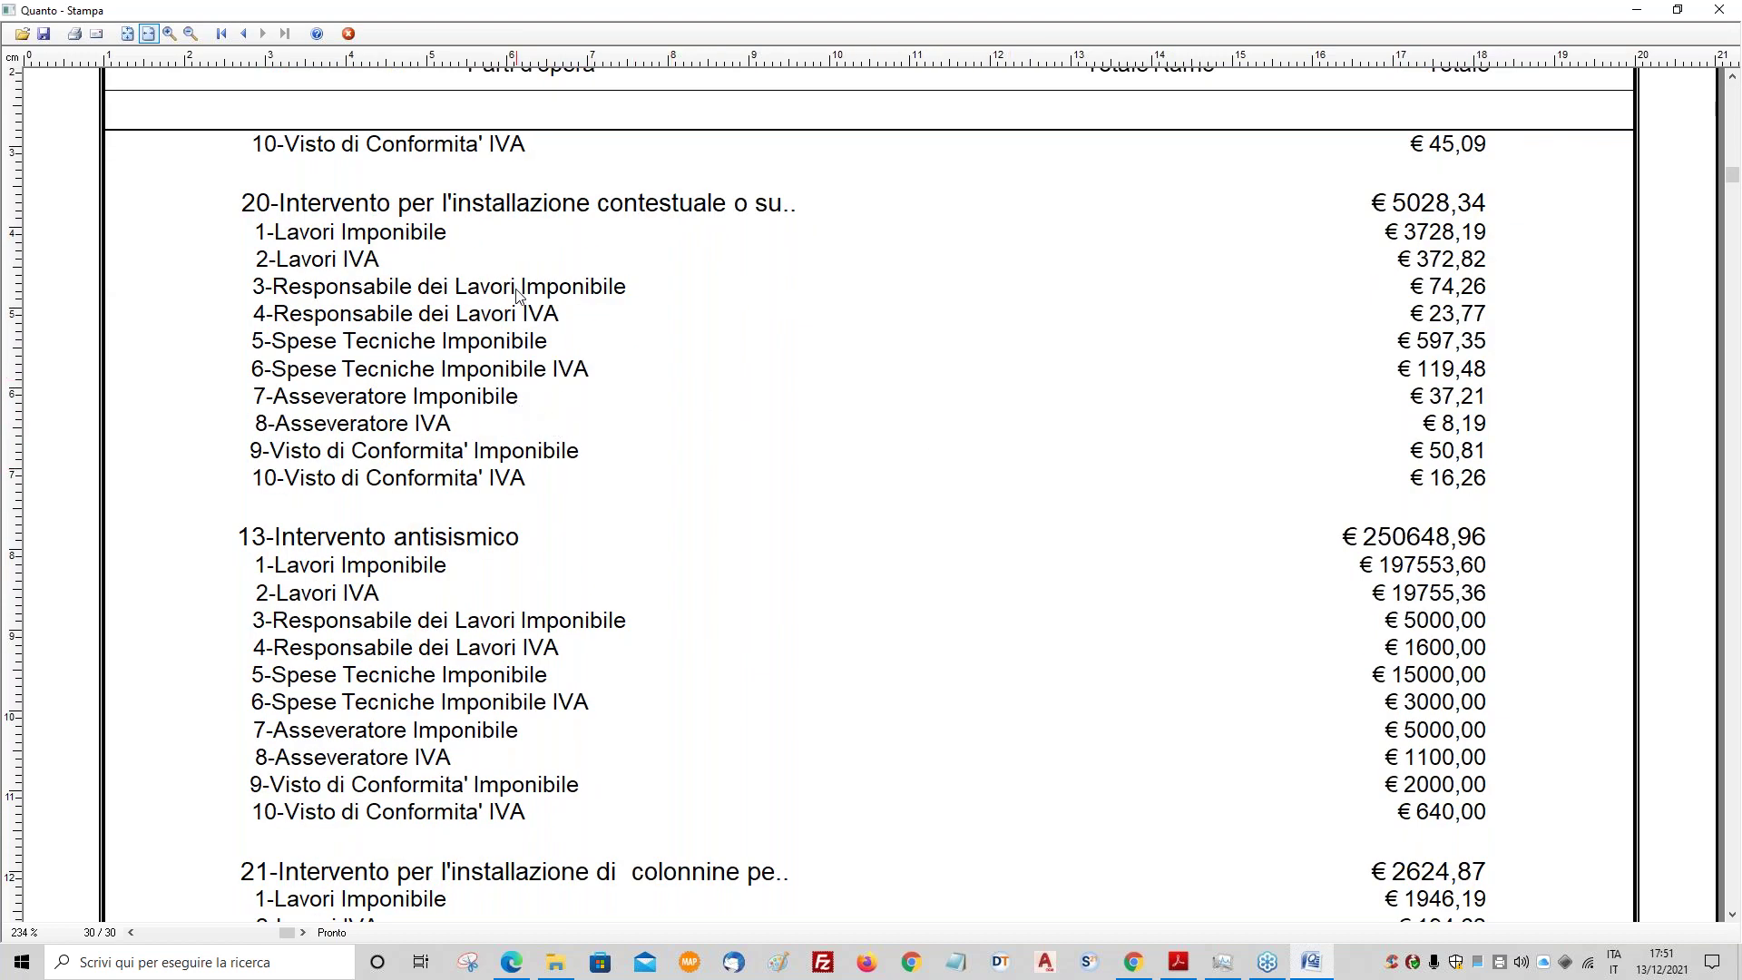
scroll(1078, 448, "up", 2)
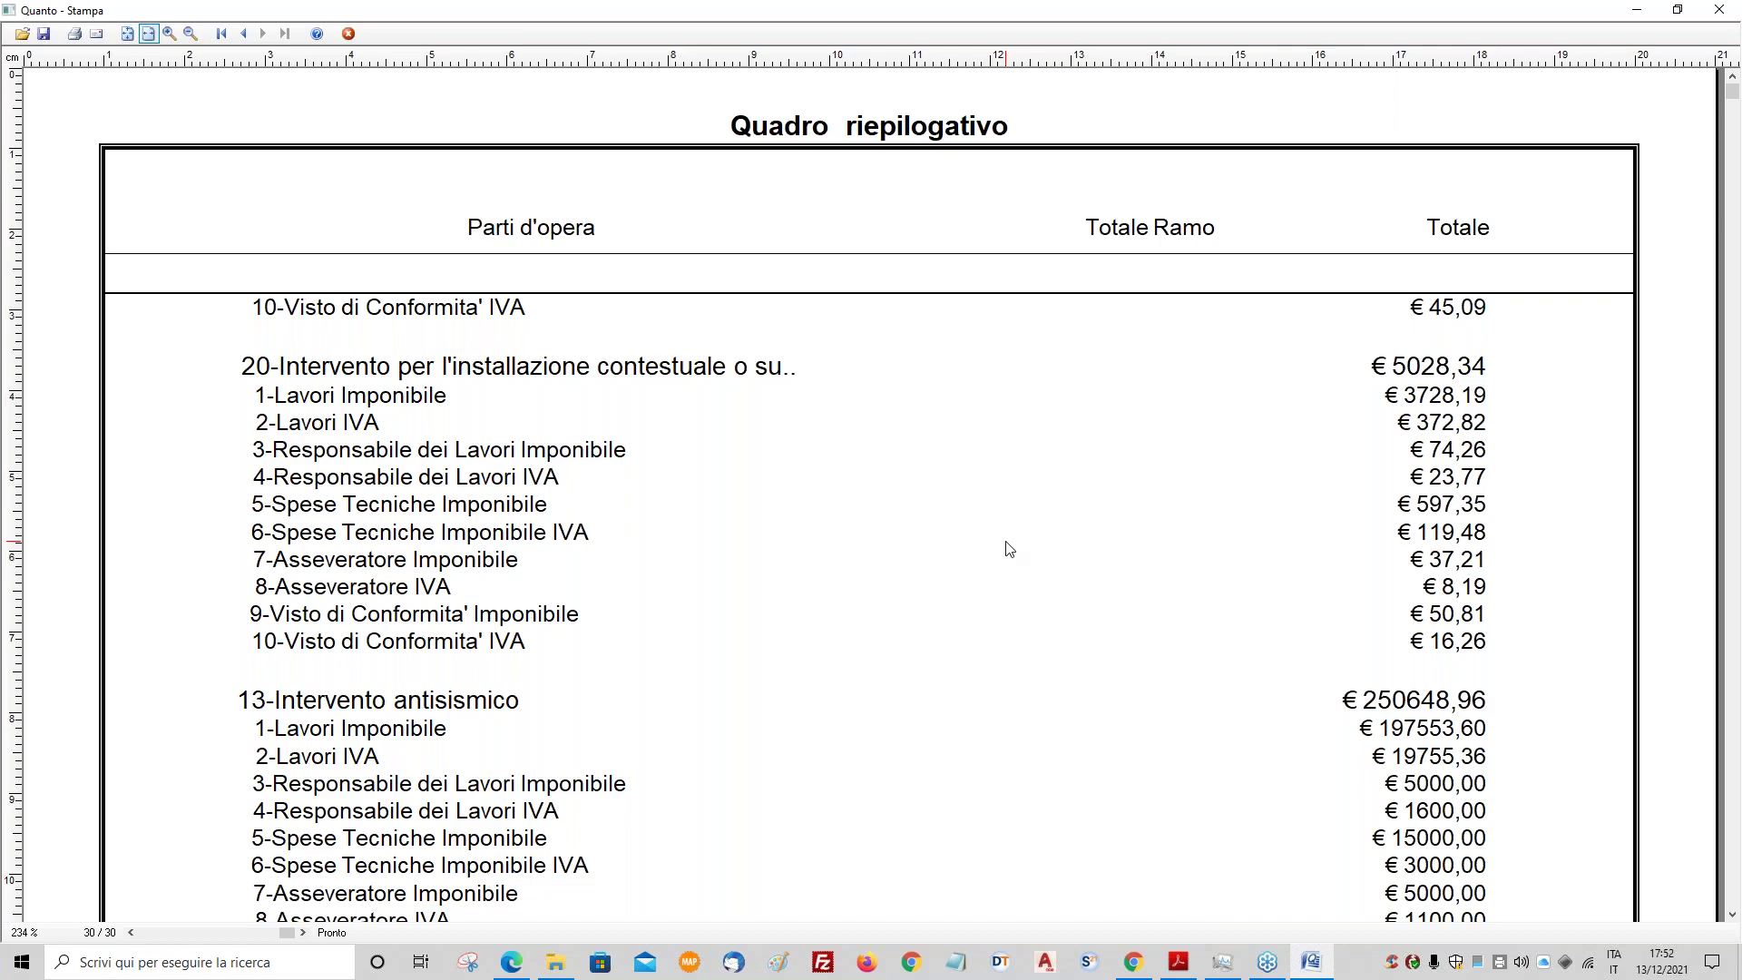
scroll(1001, 449, "down", 7)
scroll(999, 478, "down", 4)
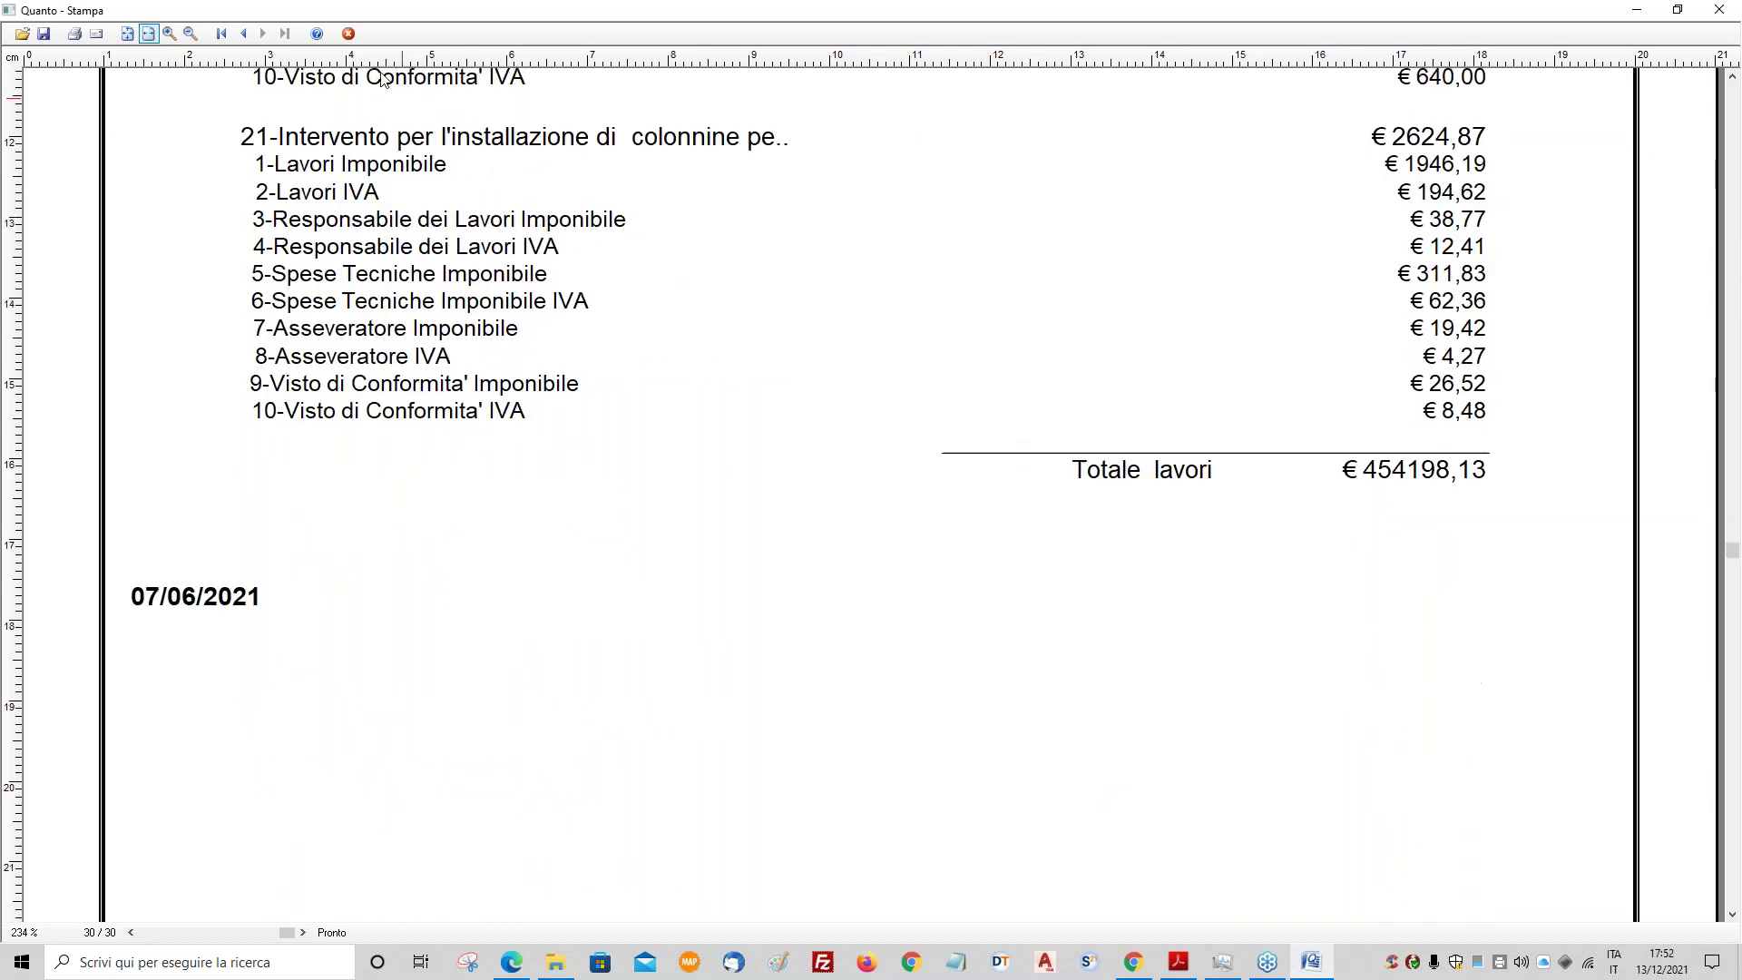
left_click(243, 33)
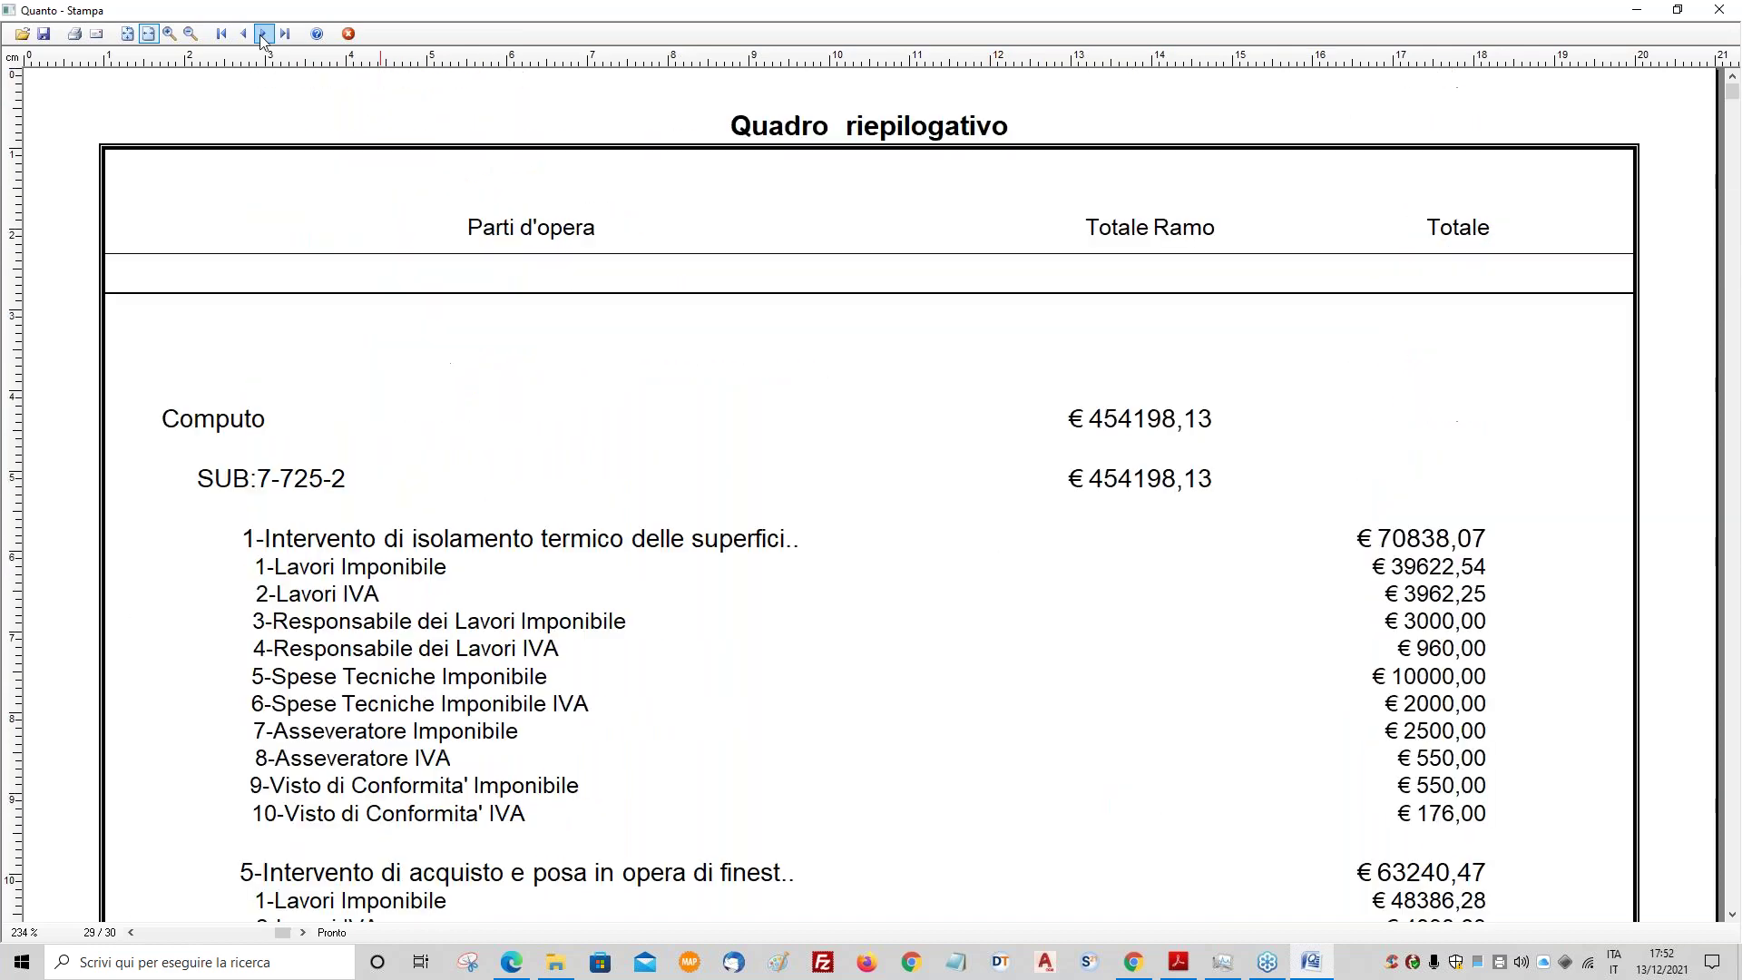
left_click(348, 34)
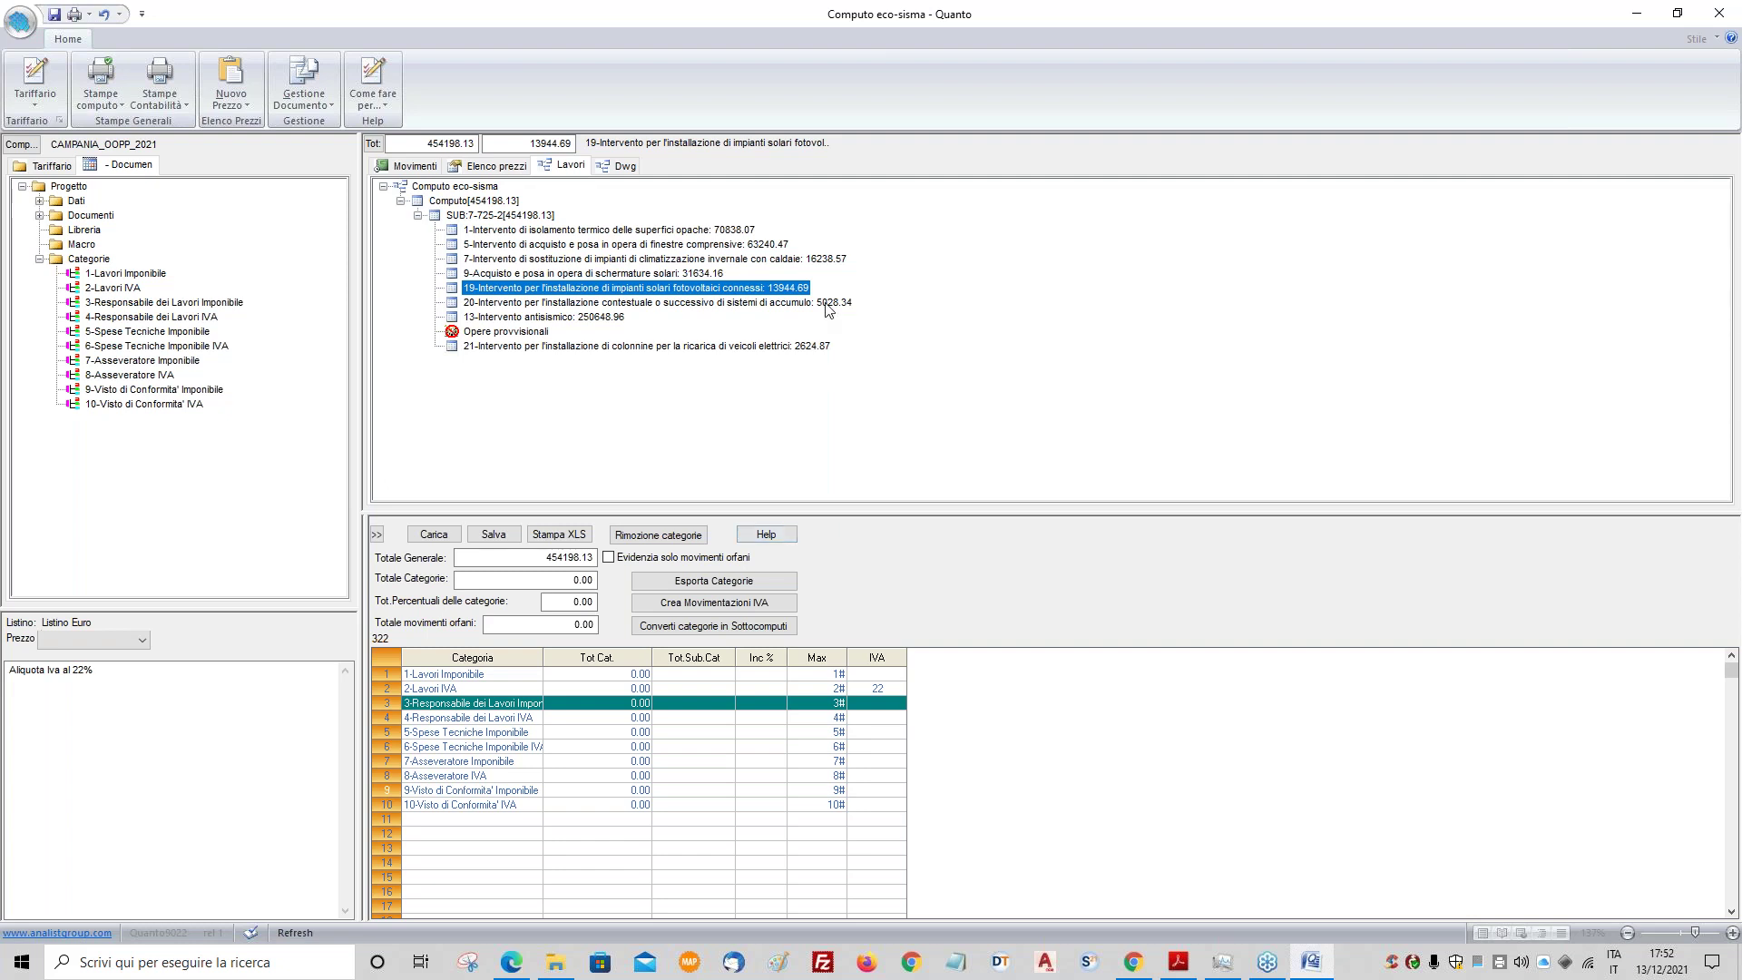
- Export the SuperBonus estimate for SuperCheck as the XML file Computo eco-sisma in the Computi_Ecobonus folder
left_click(304, 96)
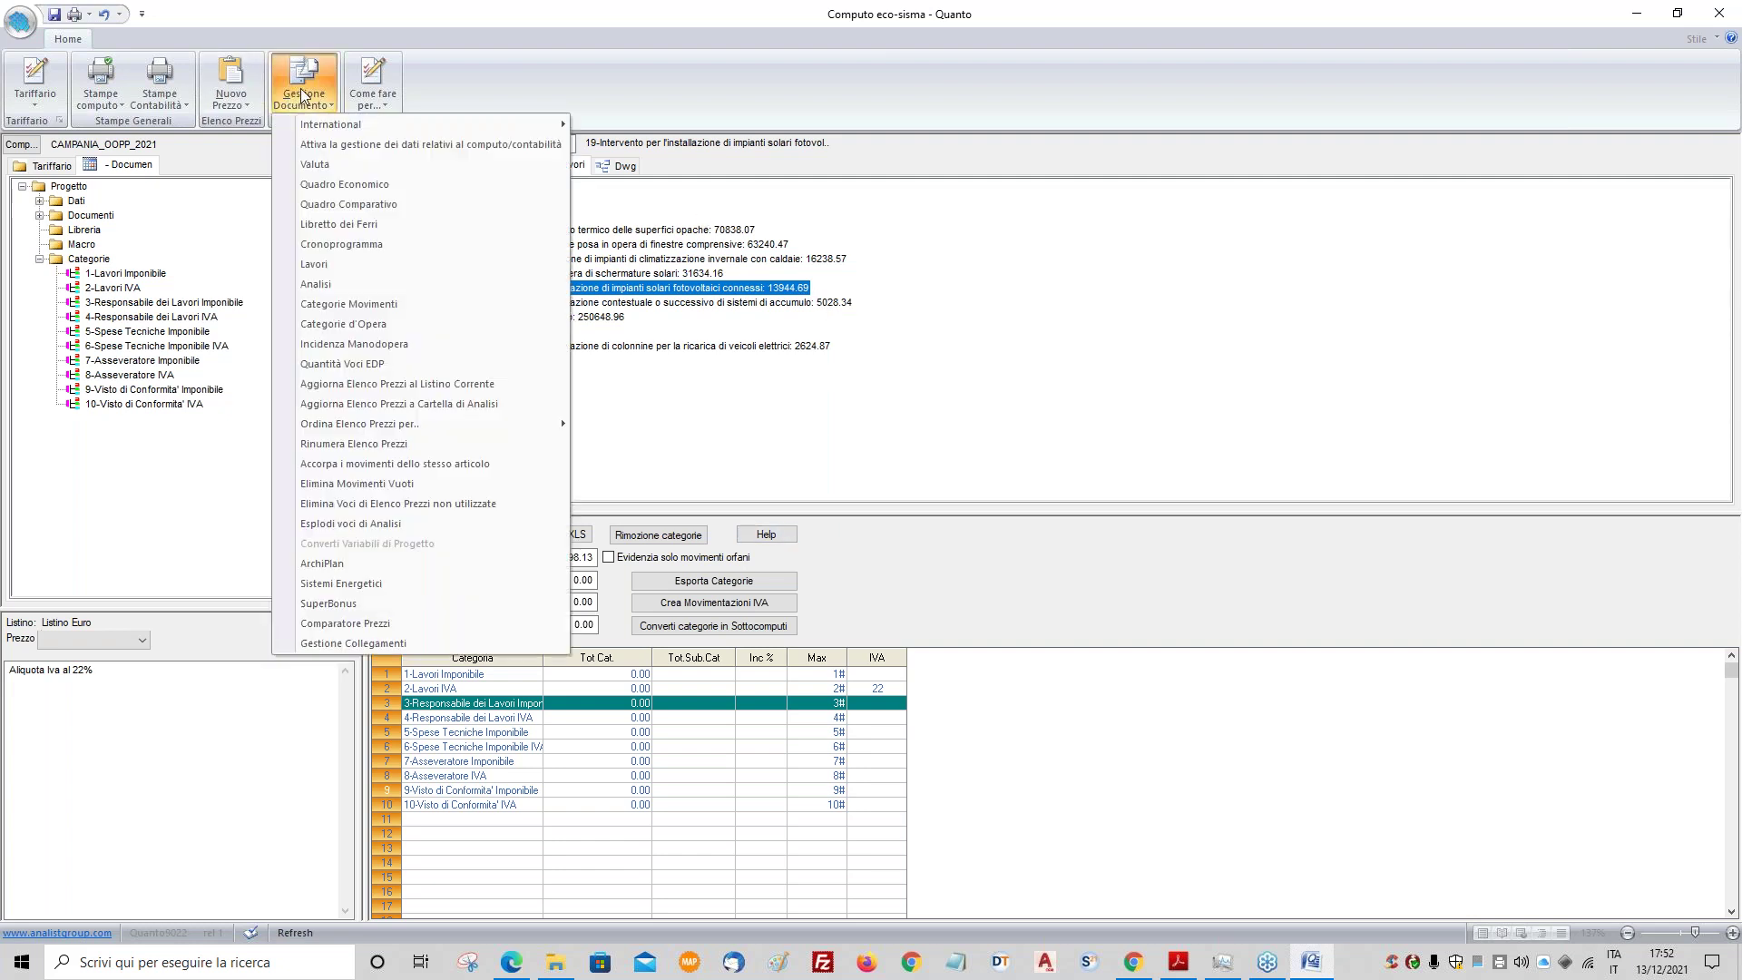
left_click(358, 604)
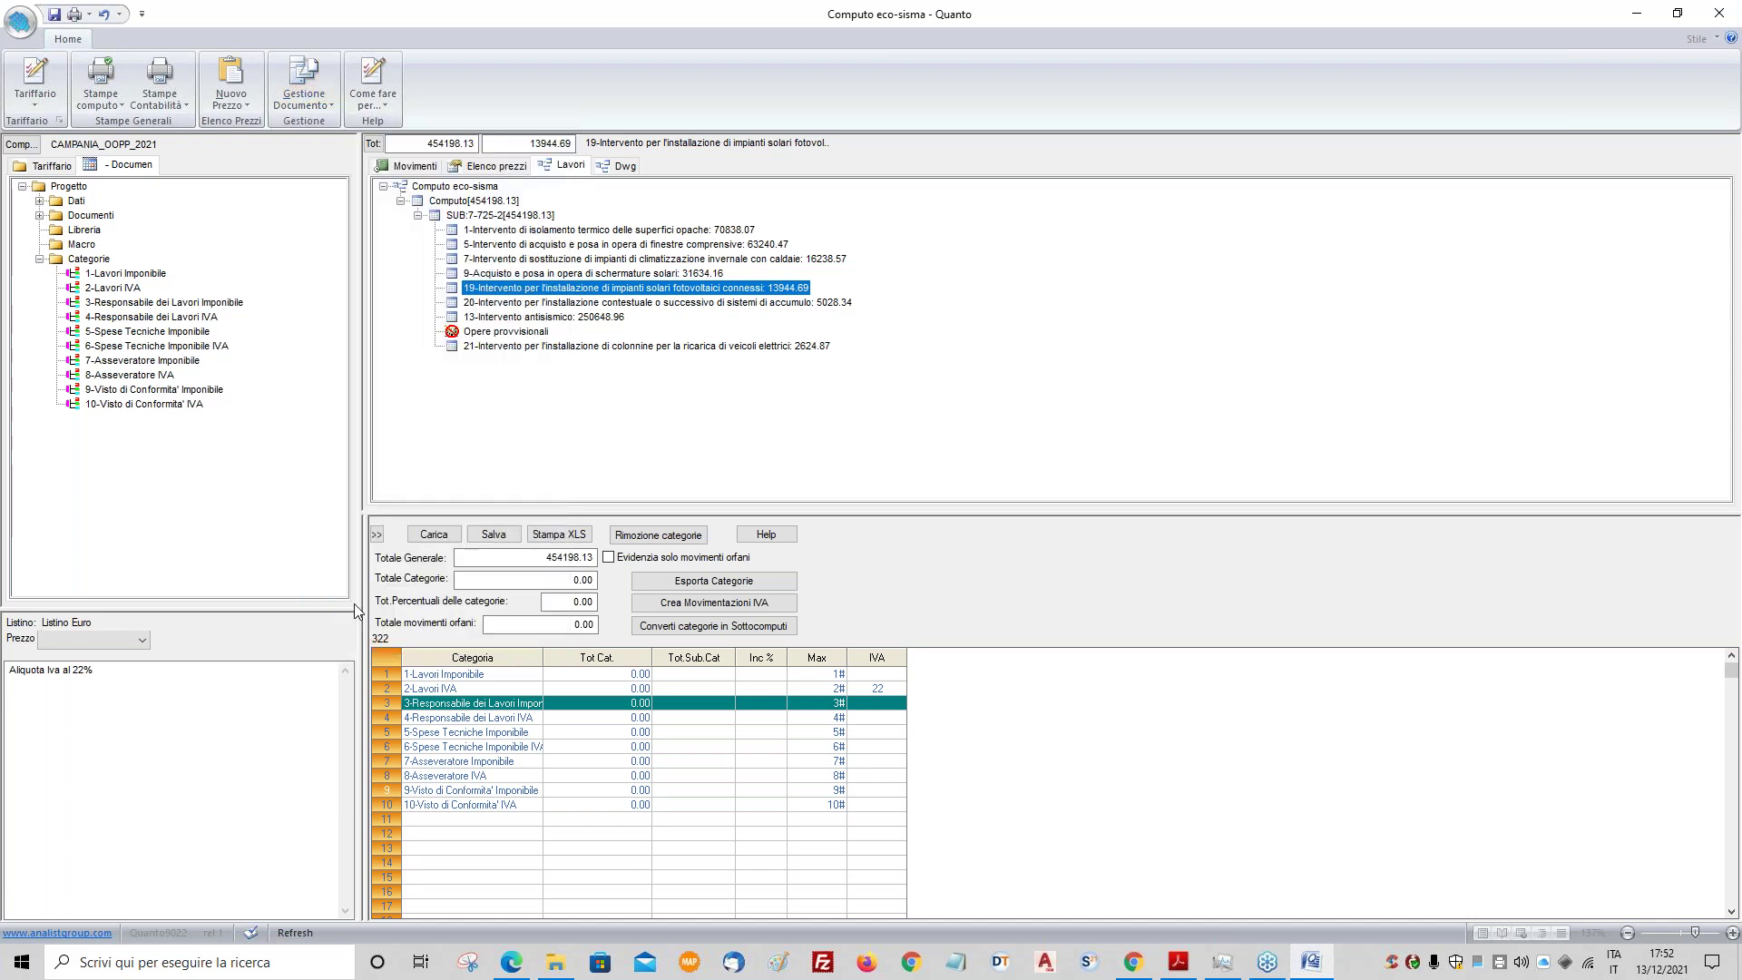
left_click(536, 531)
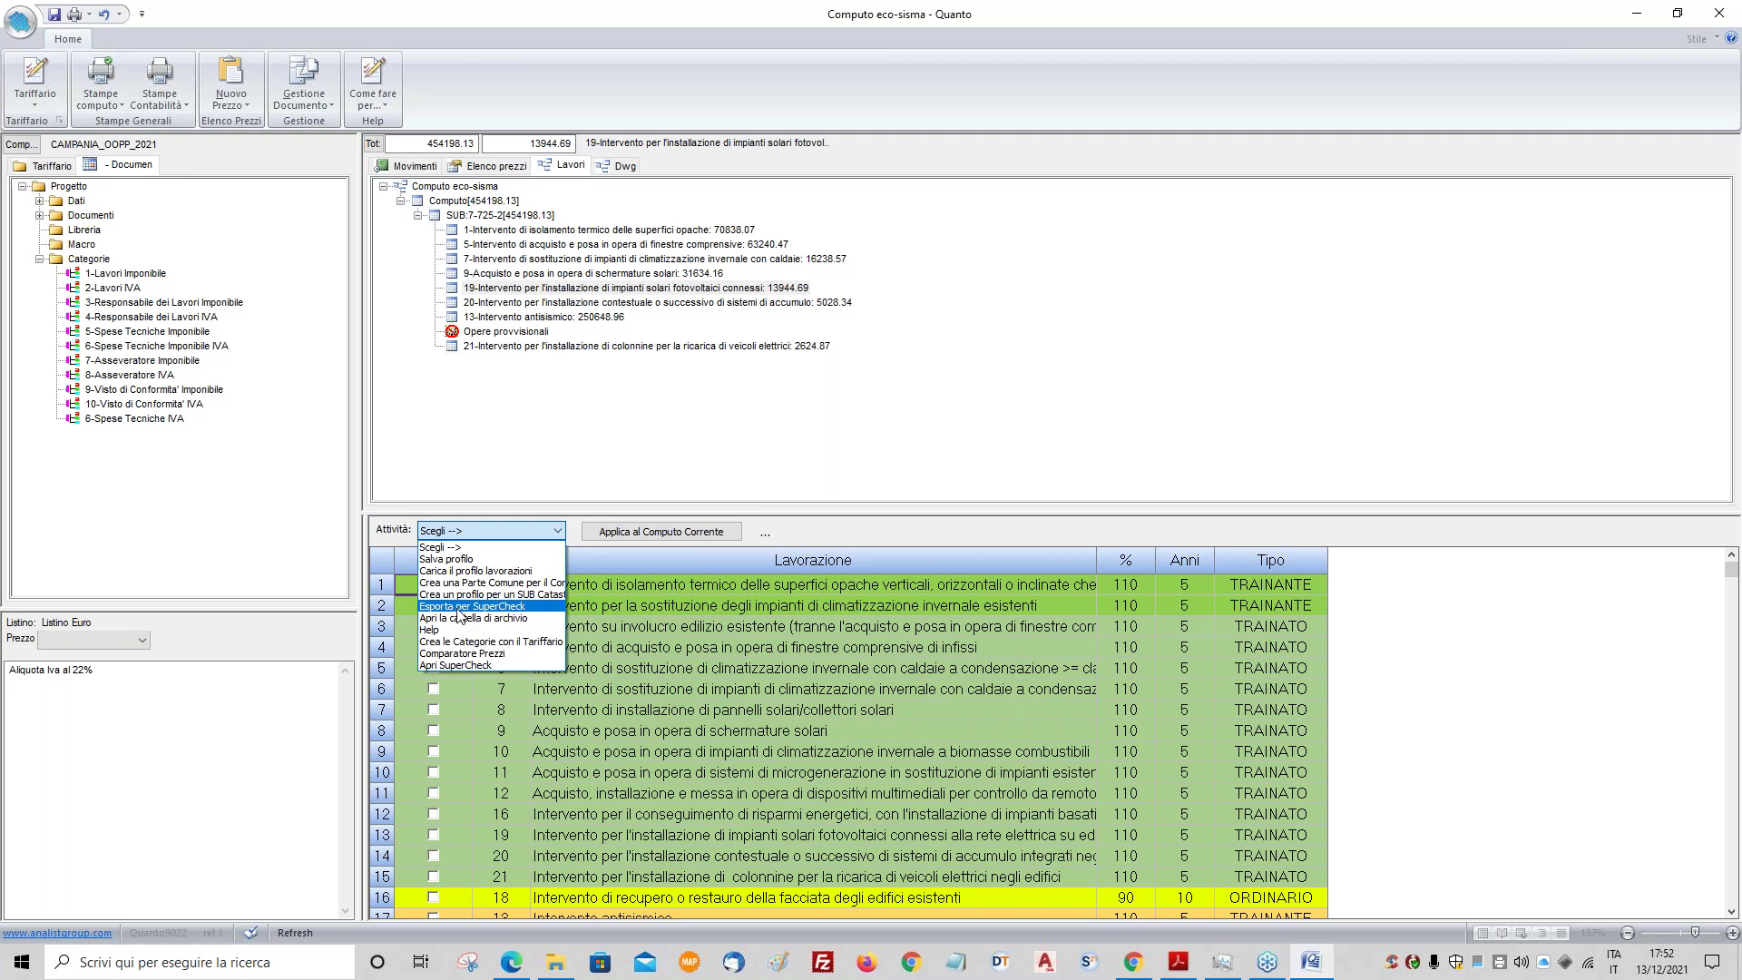
left_click(462, 606)
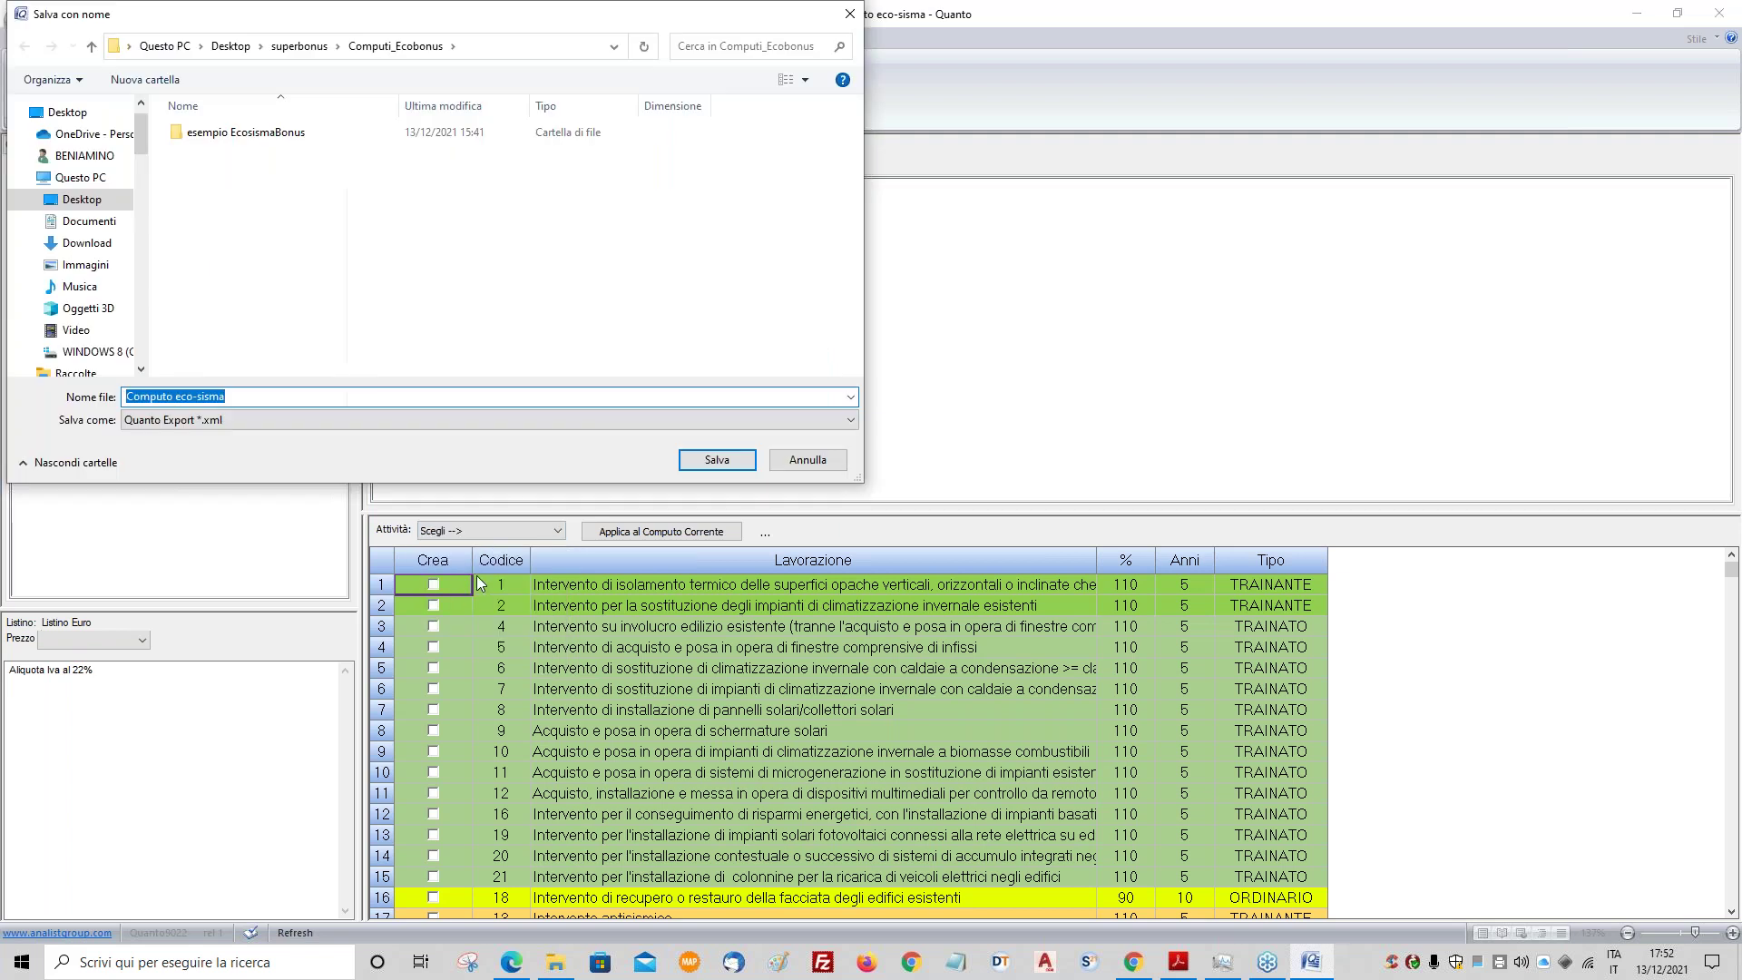
left_click(717, 460)
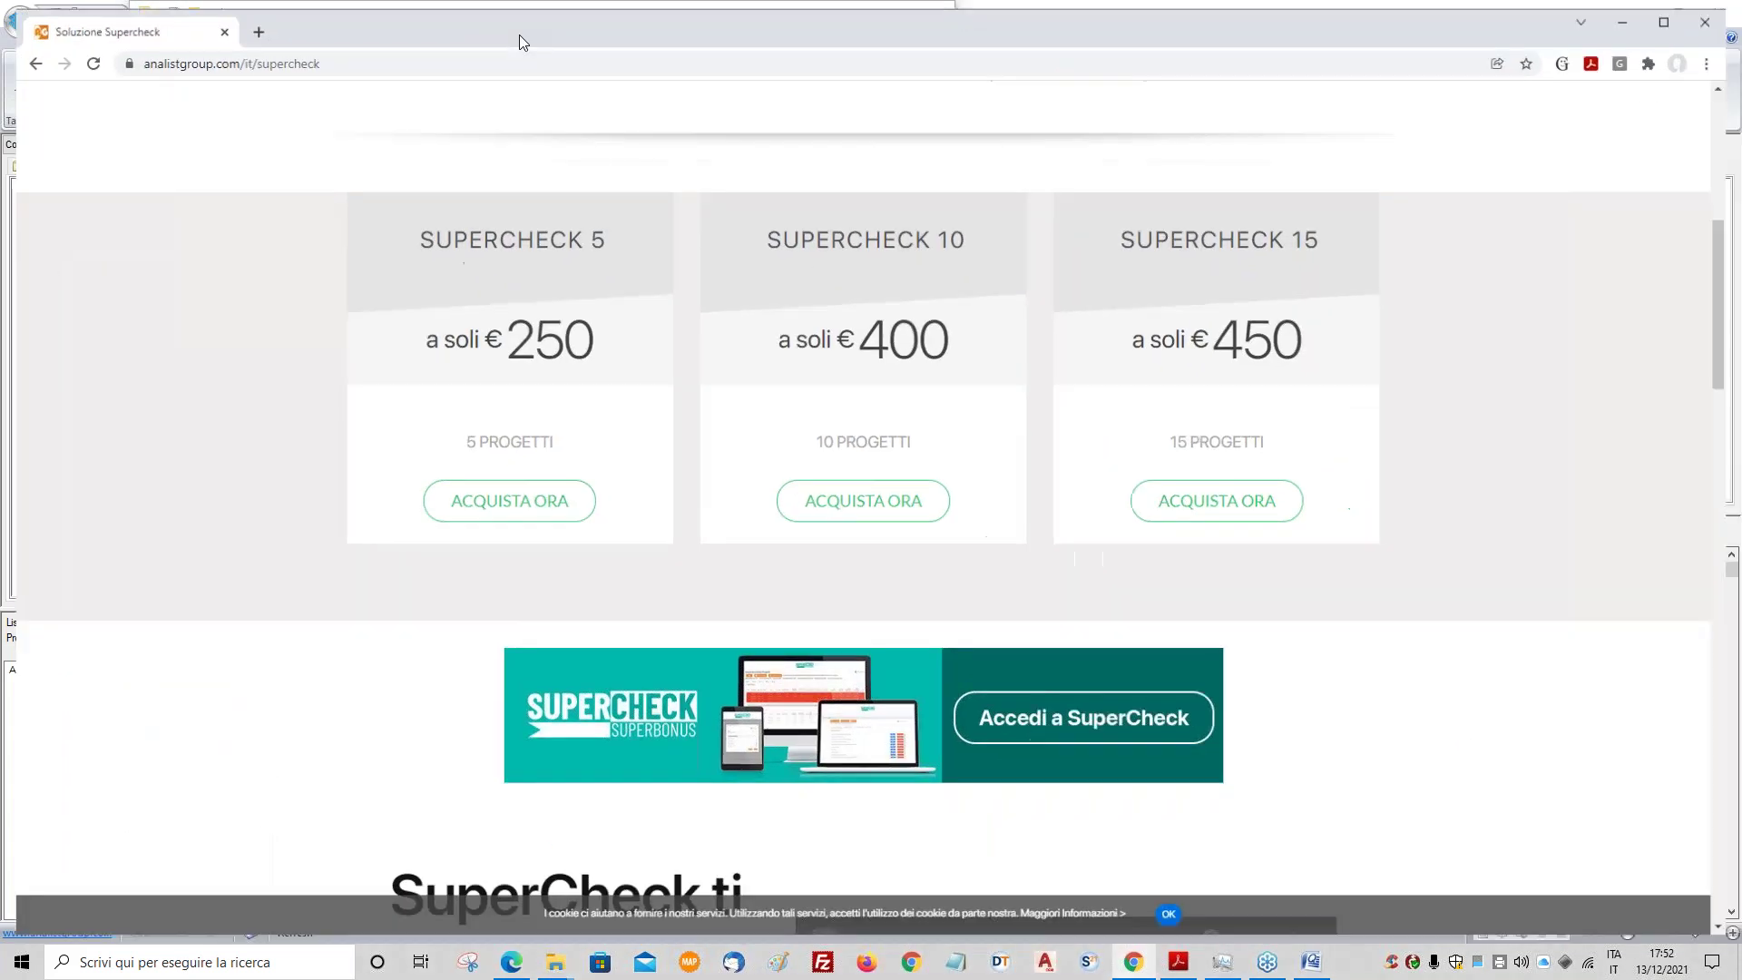
- Switch to Chrome, review the SuperCheck features and plans on the product page, and access the SuperCheck project list
double_click(519, 34)
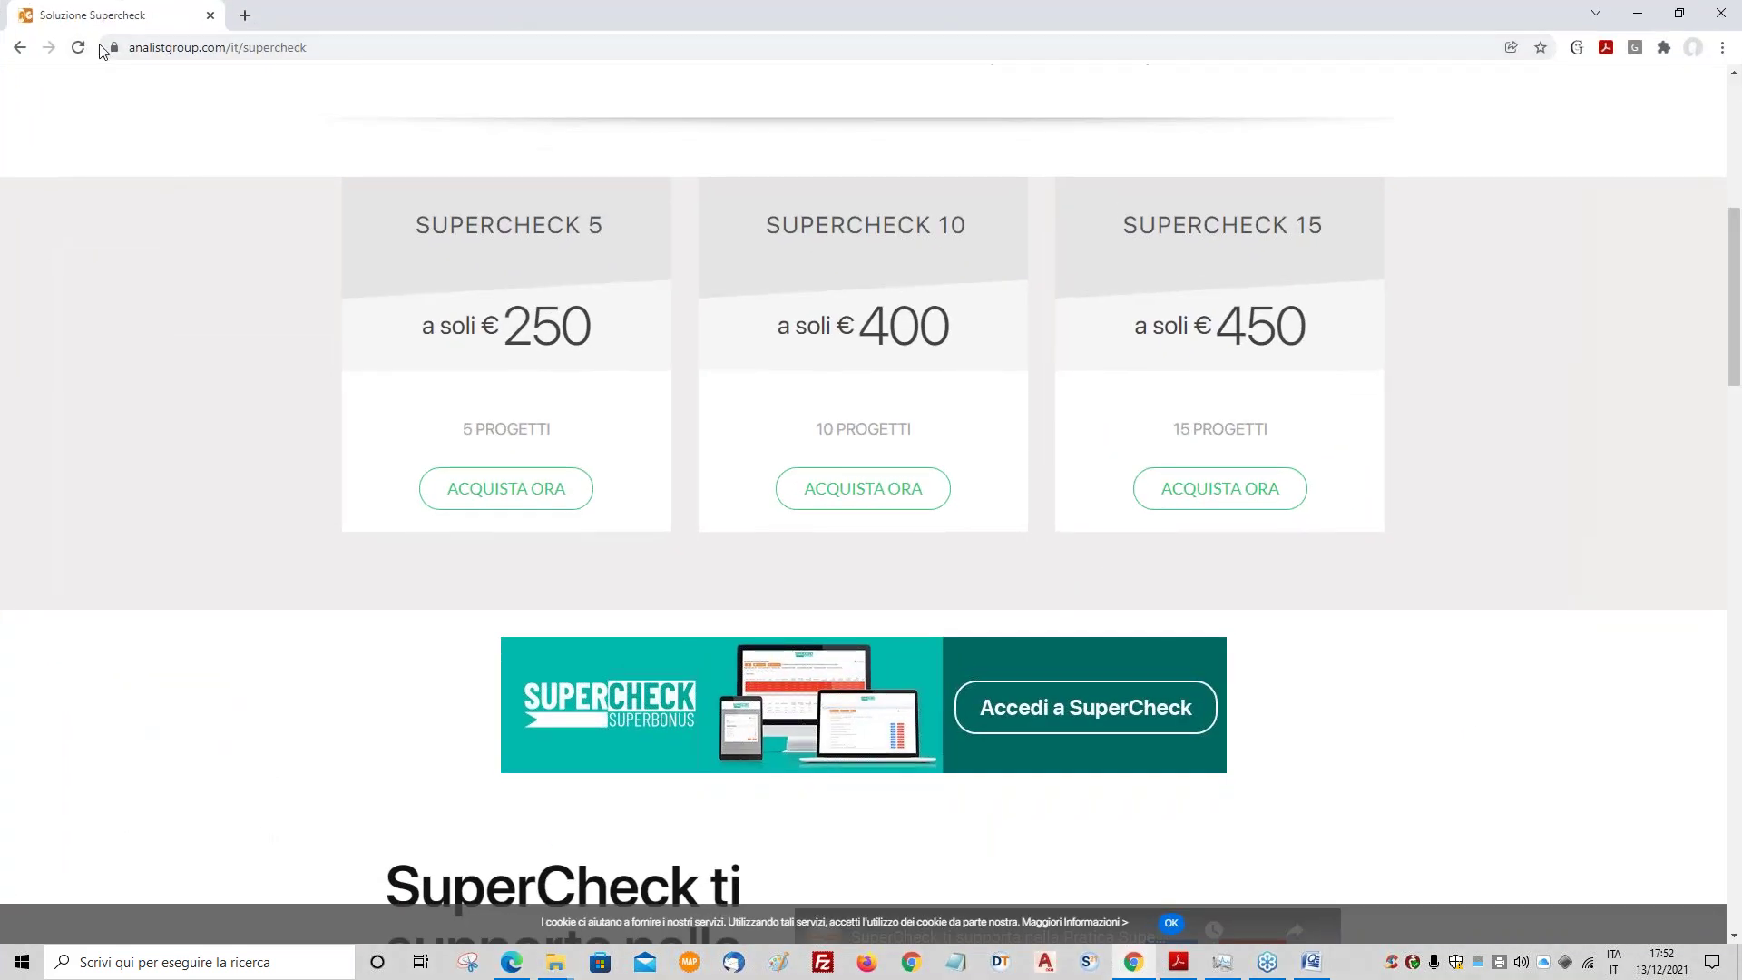
scroll(1576, 397, "up", 7)
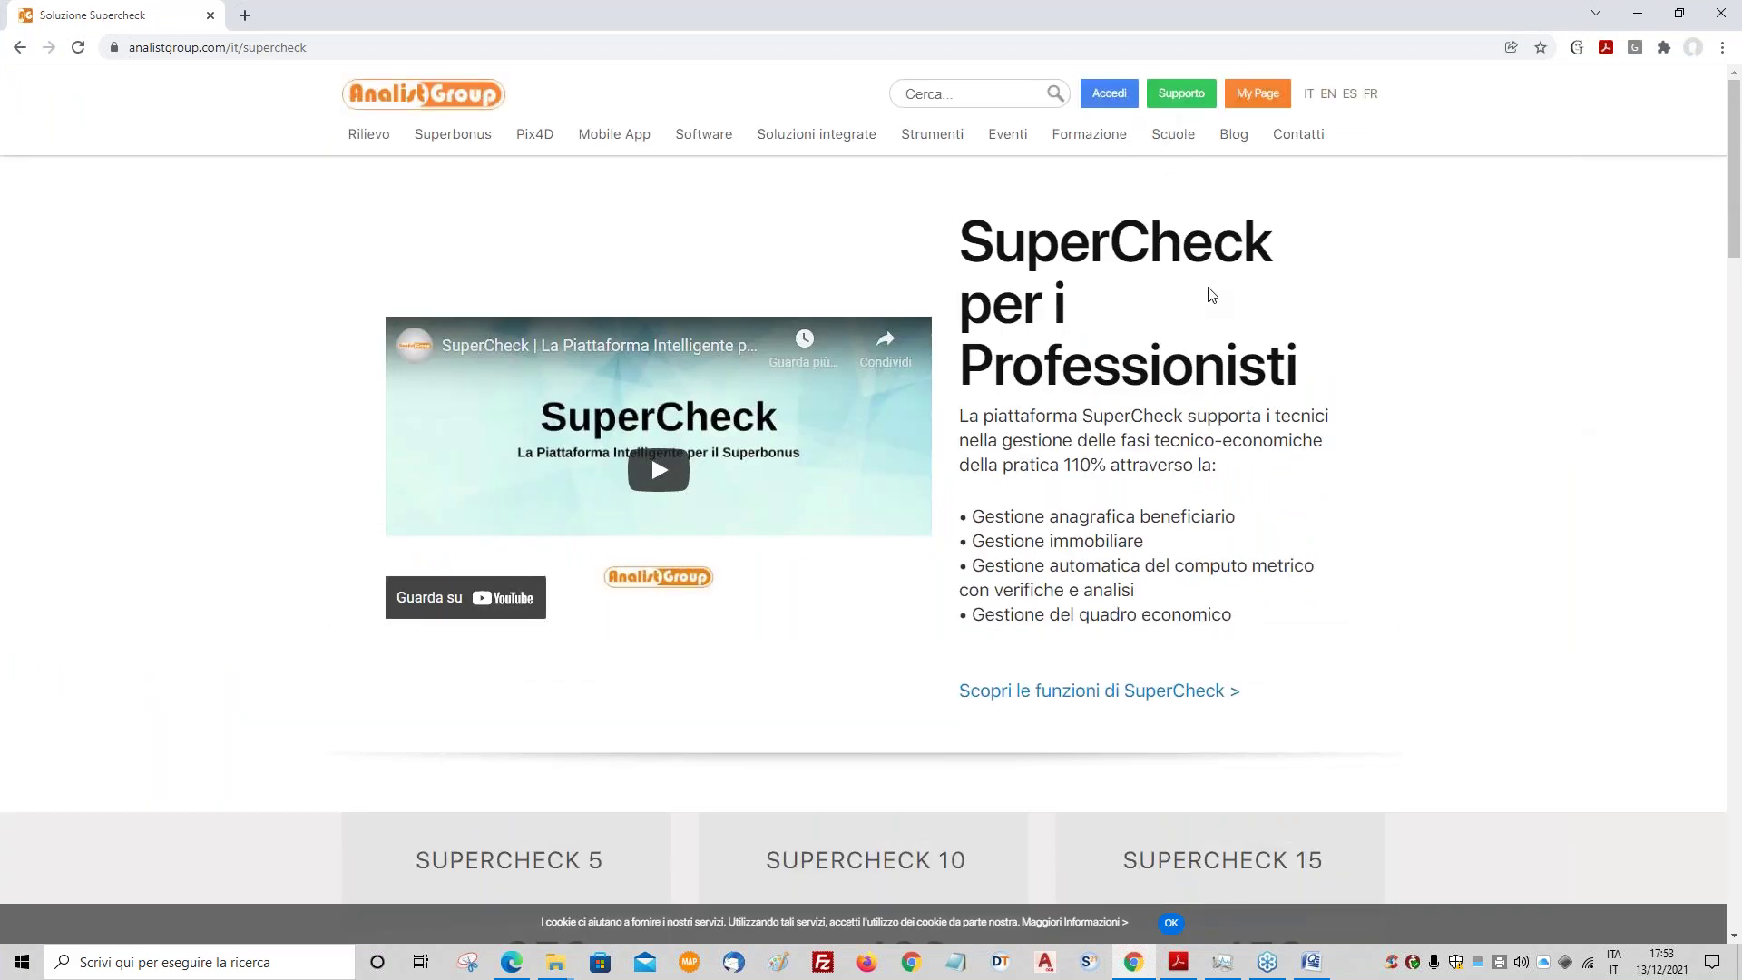
scroll(1301, 391, "down", 3)
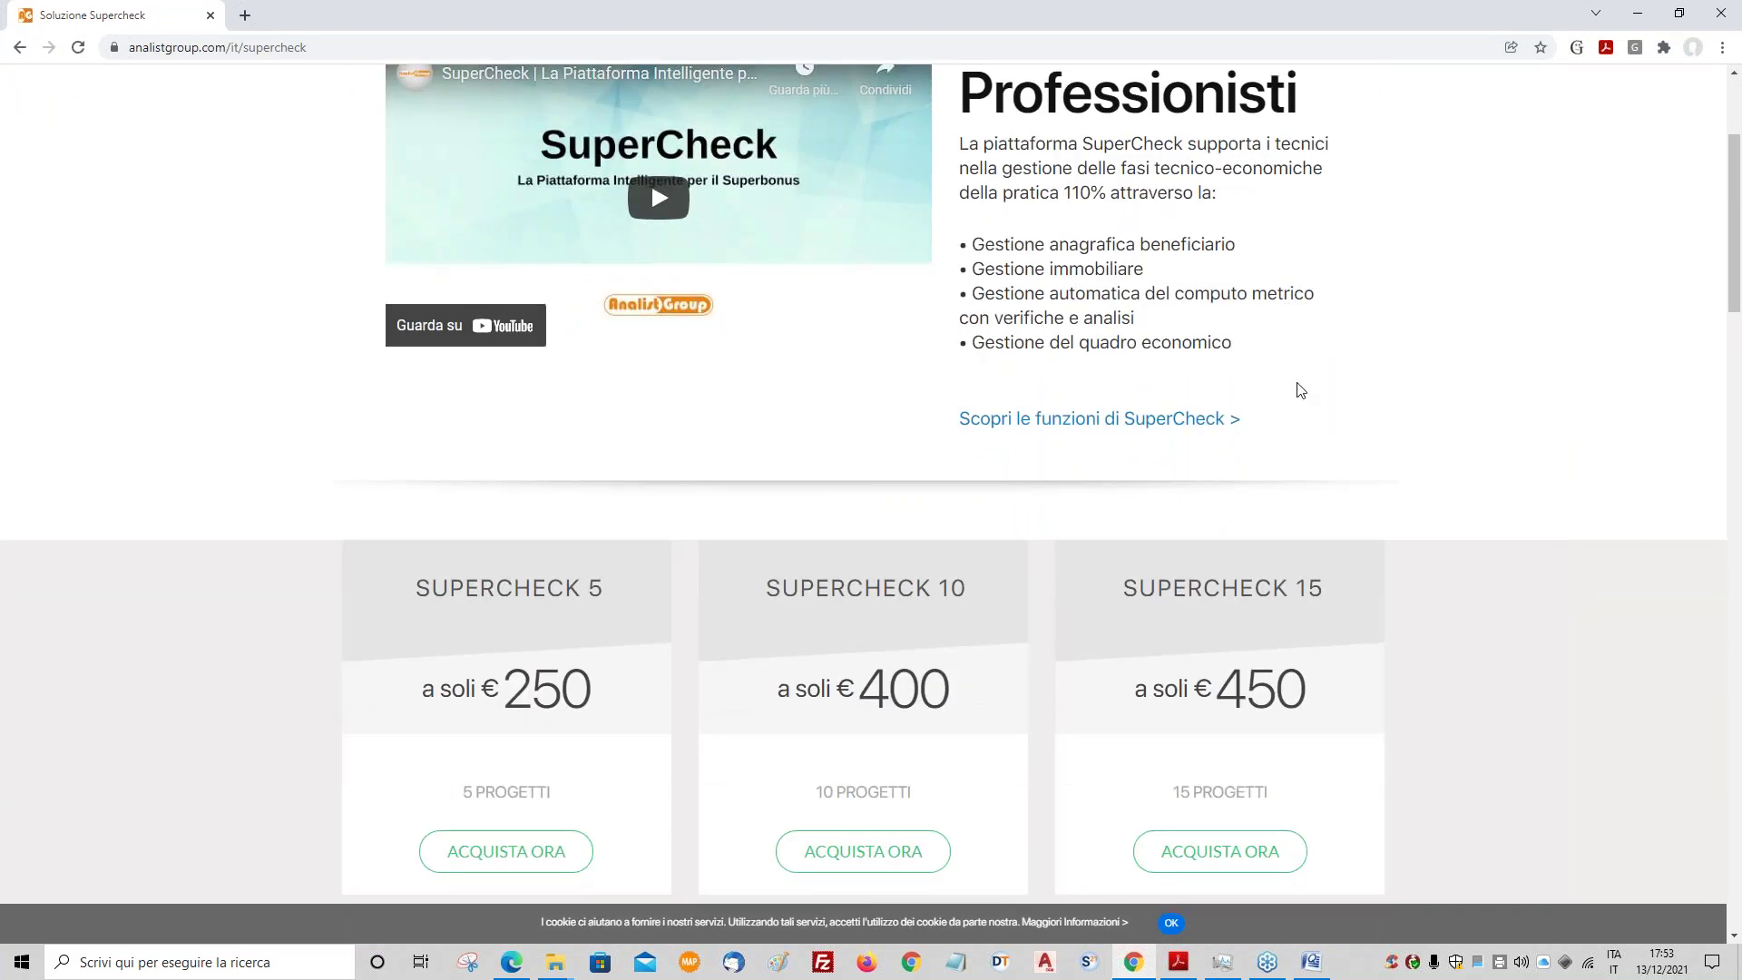
scroll(1298, 385, "down", 6)
left_click(524, 287)
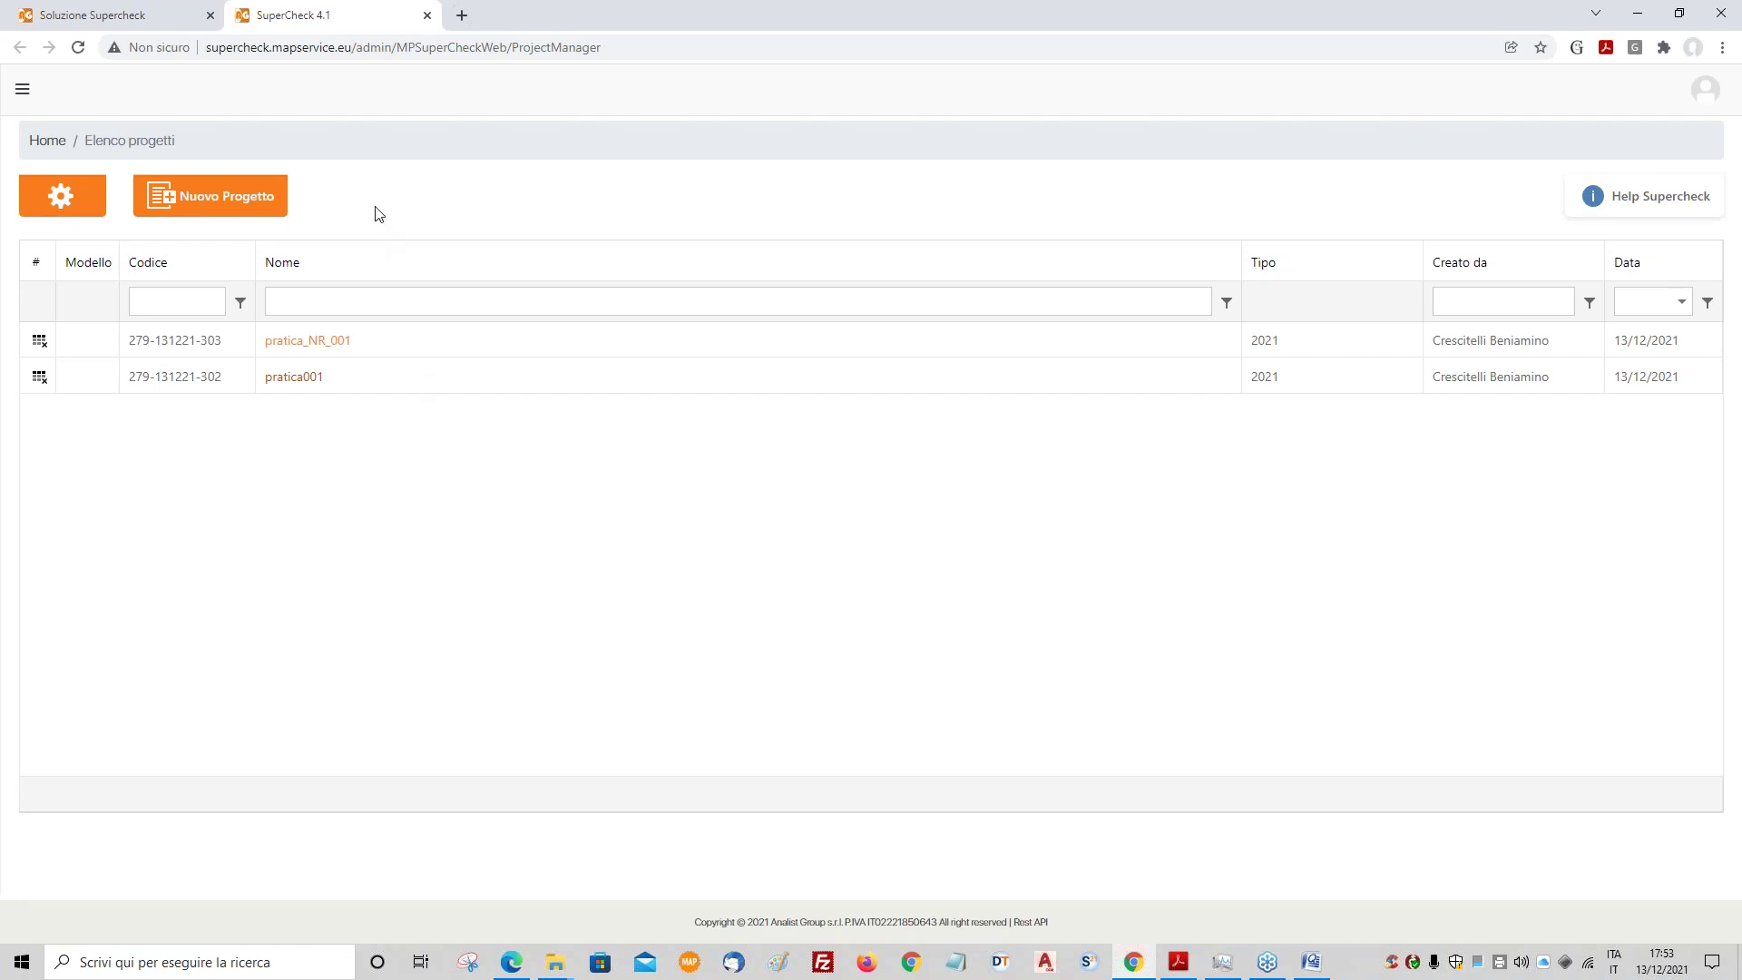
left_click(643, 47)
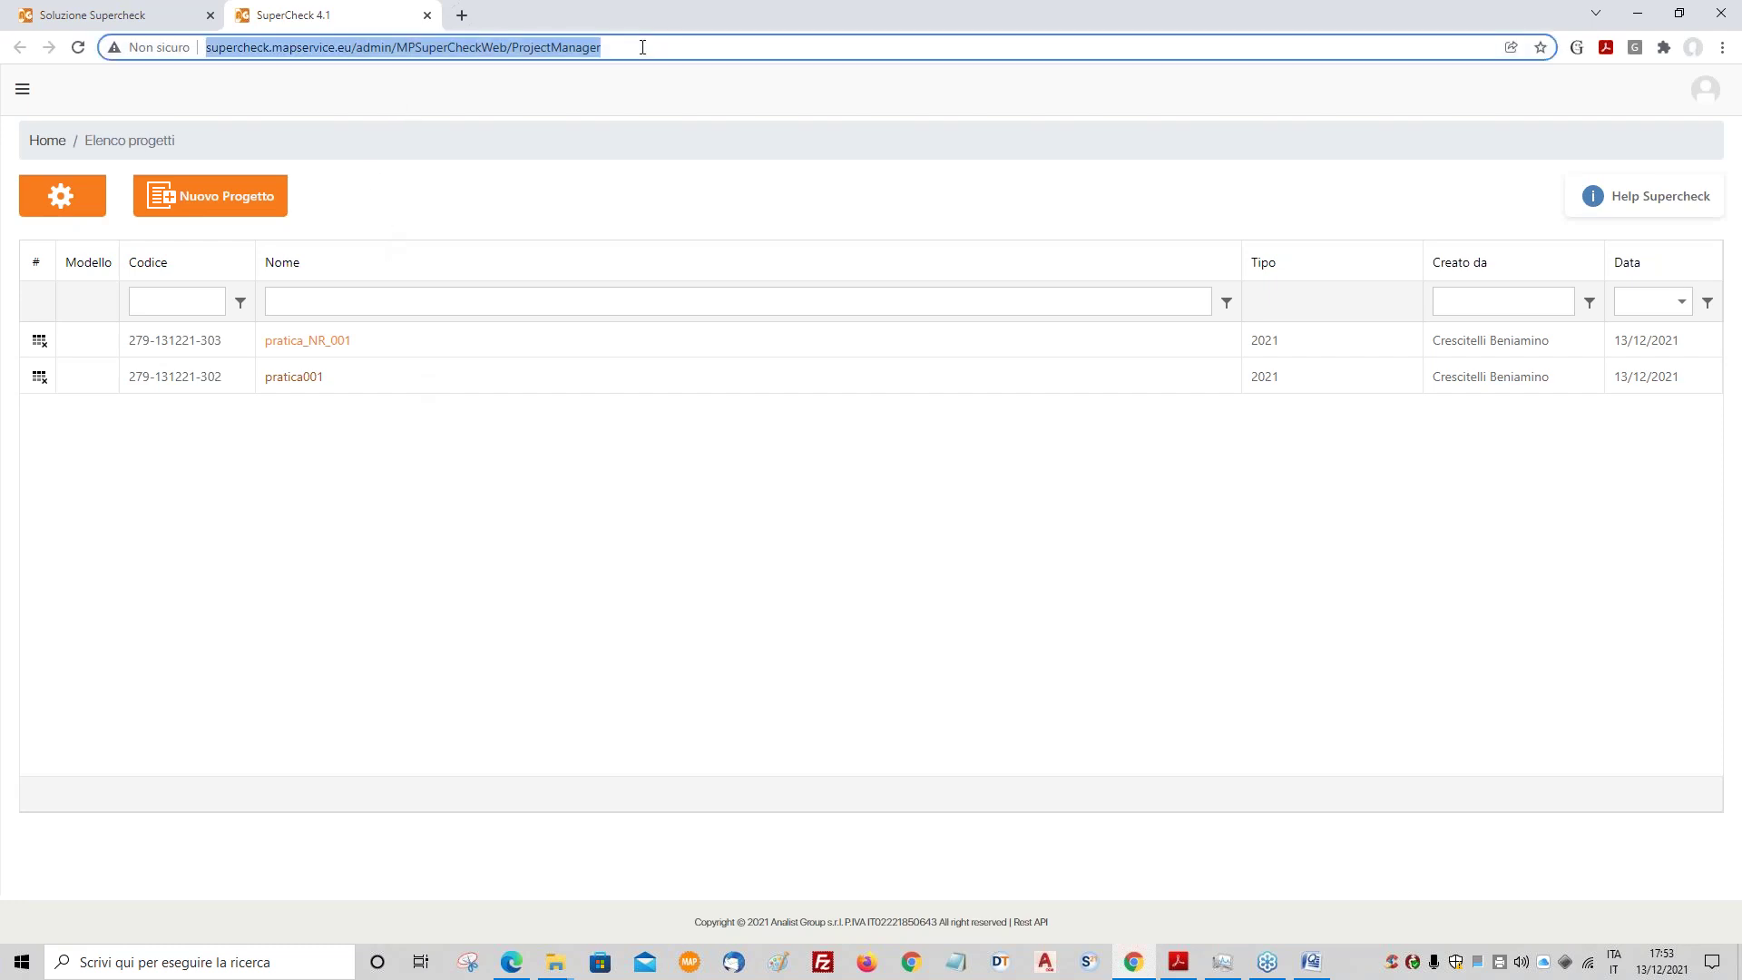
left_click(581, 86)
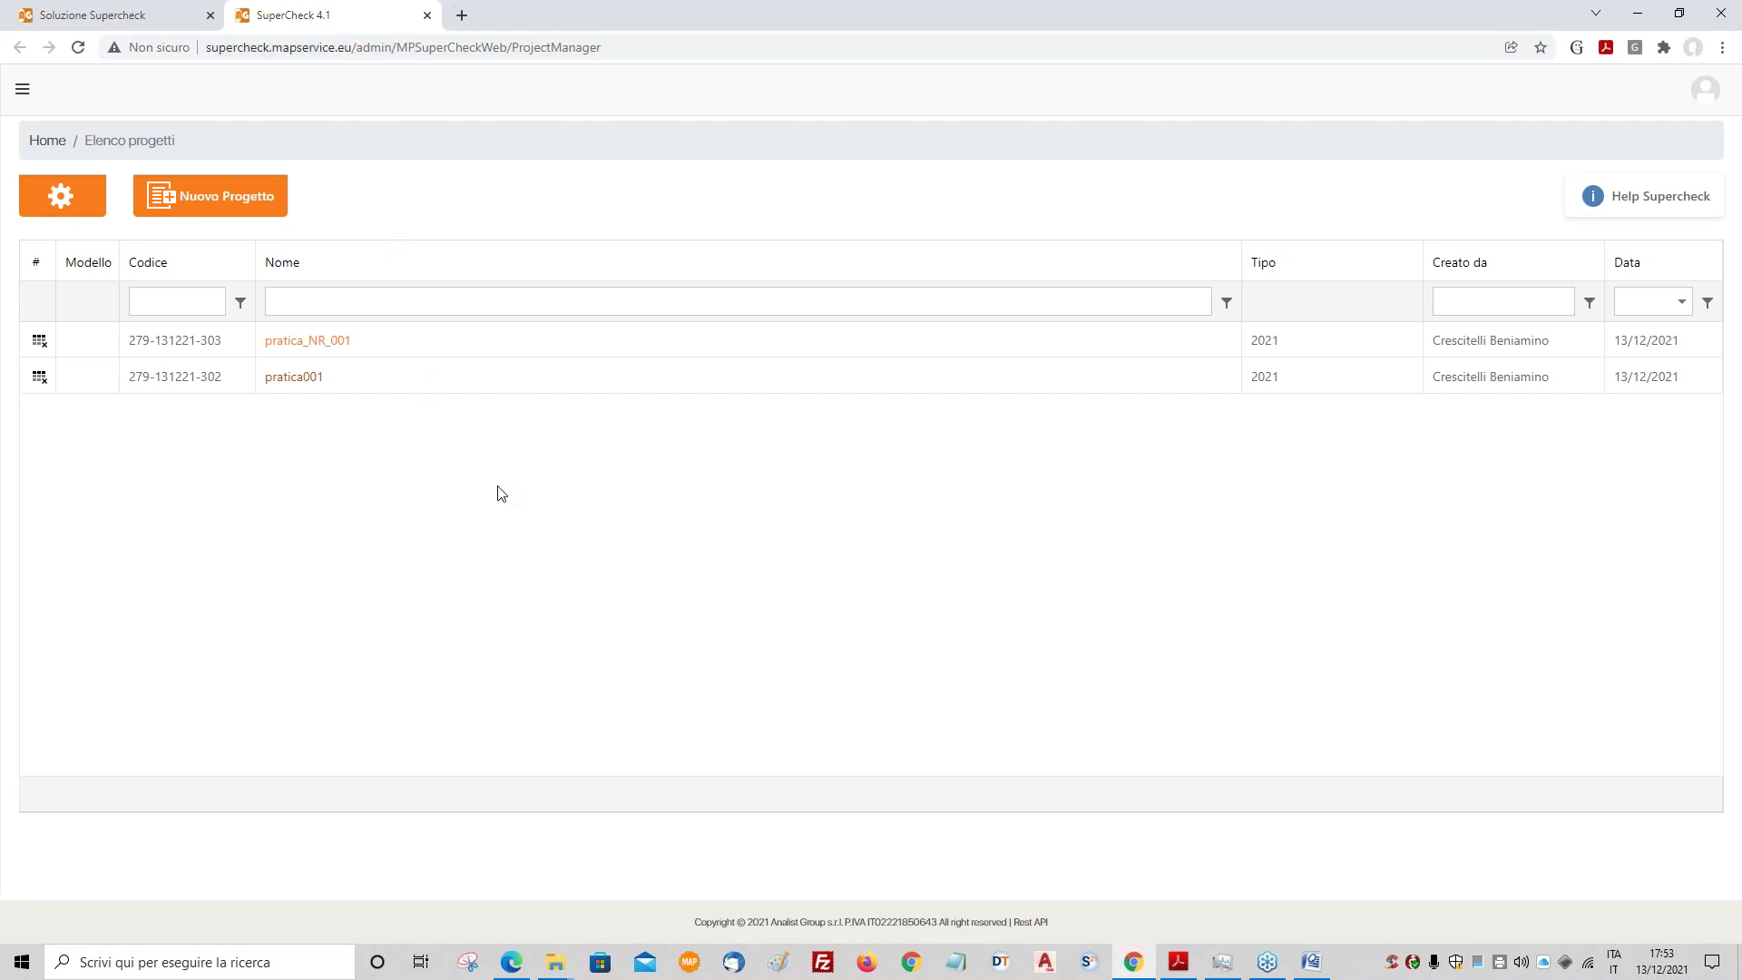
- Create a SuperCheck project named PRATICA ECOBONUS based on the reference model Modello Unifamiliare
left_click(239, 207)
left_click(650, 389)
type("PRATICA EC")
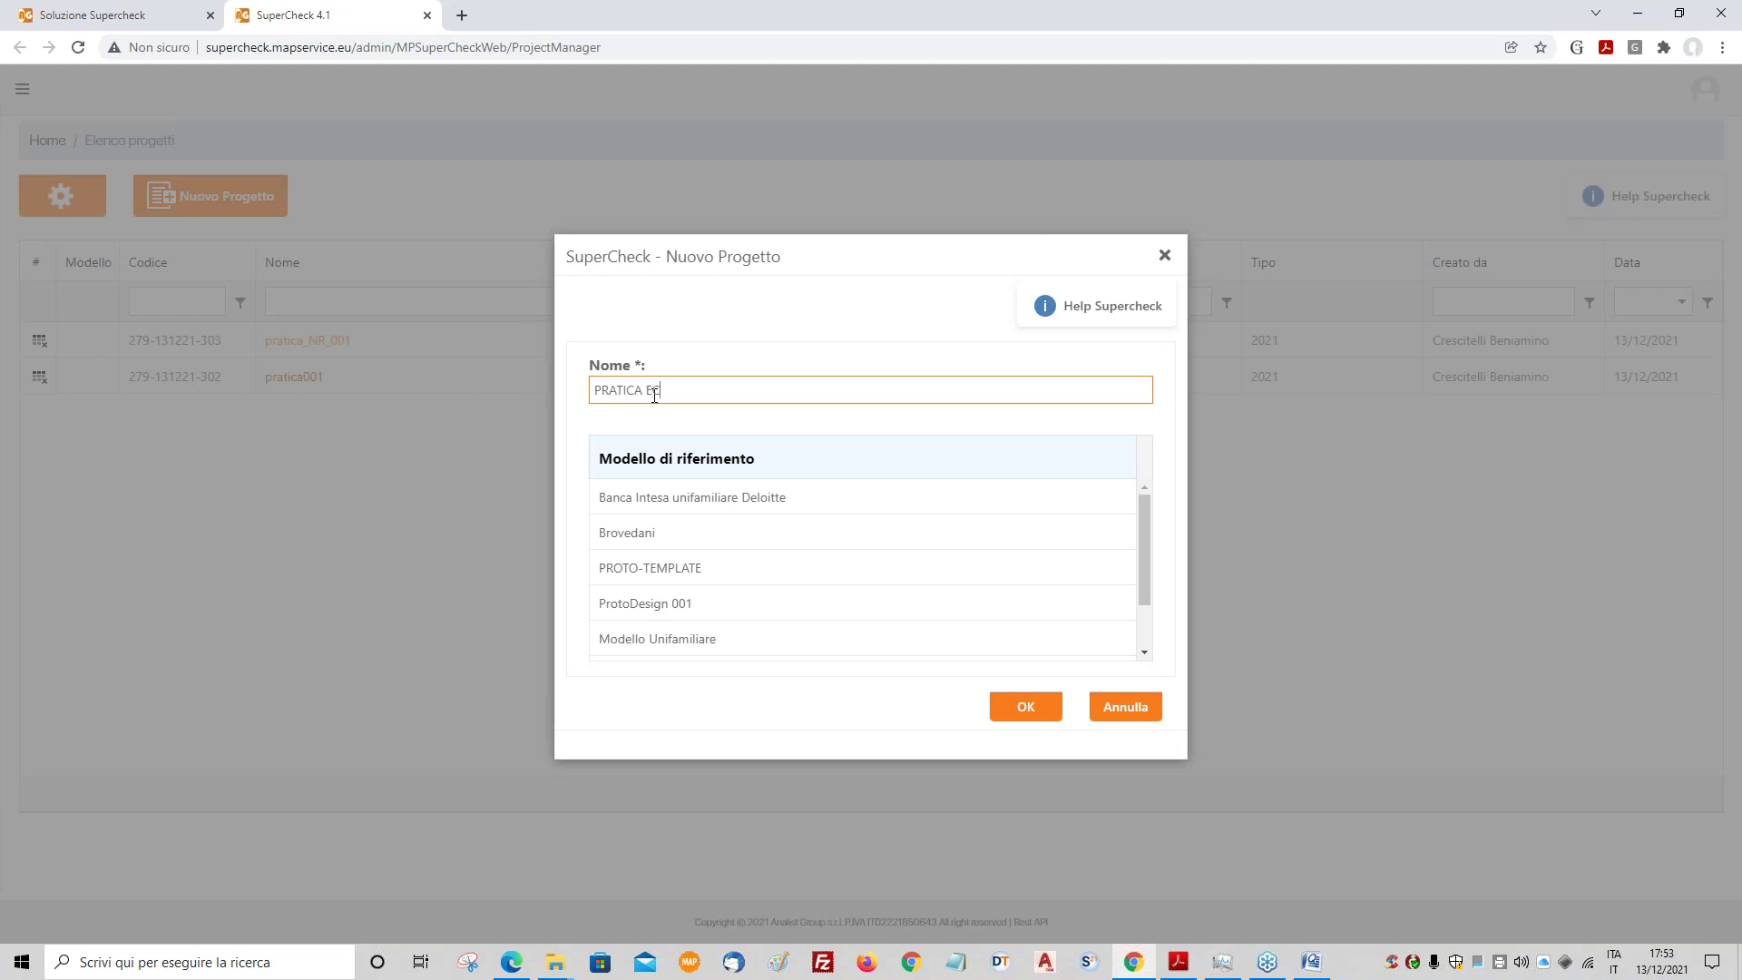
type("OBONUS")
left_click(911, 604)
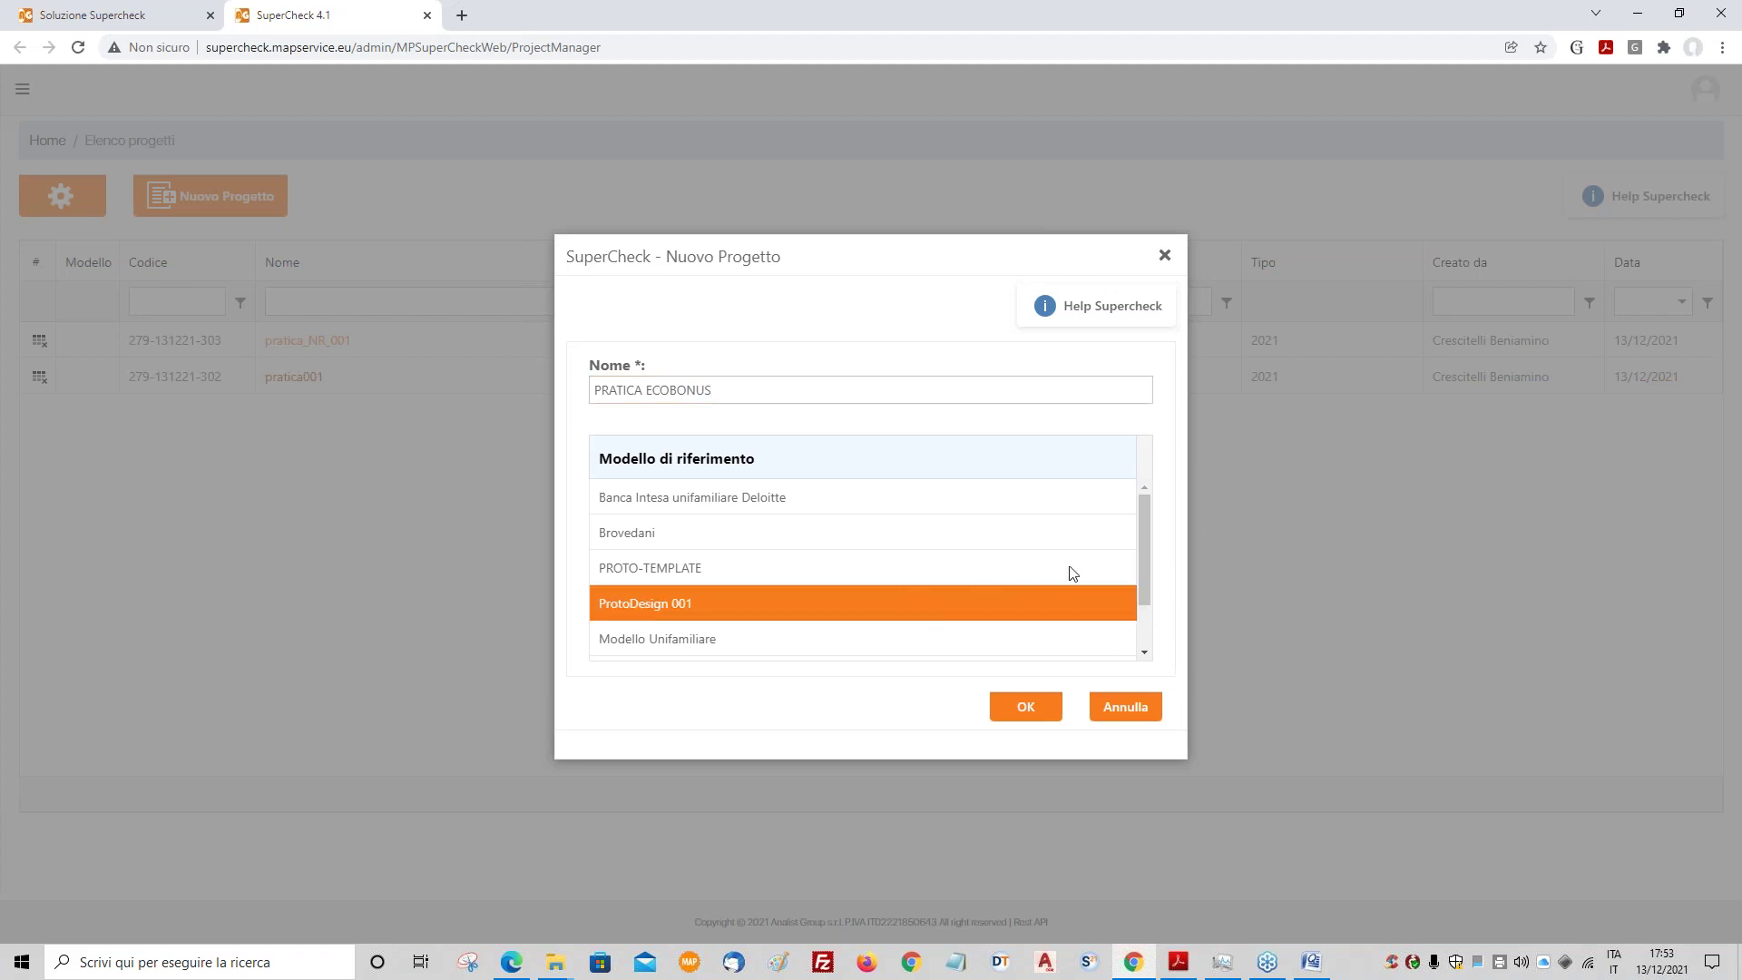
left_click_drag(1142, 575, 1140, 629)
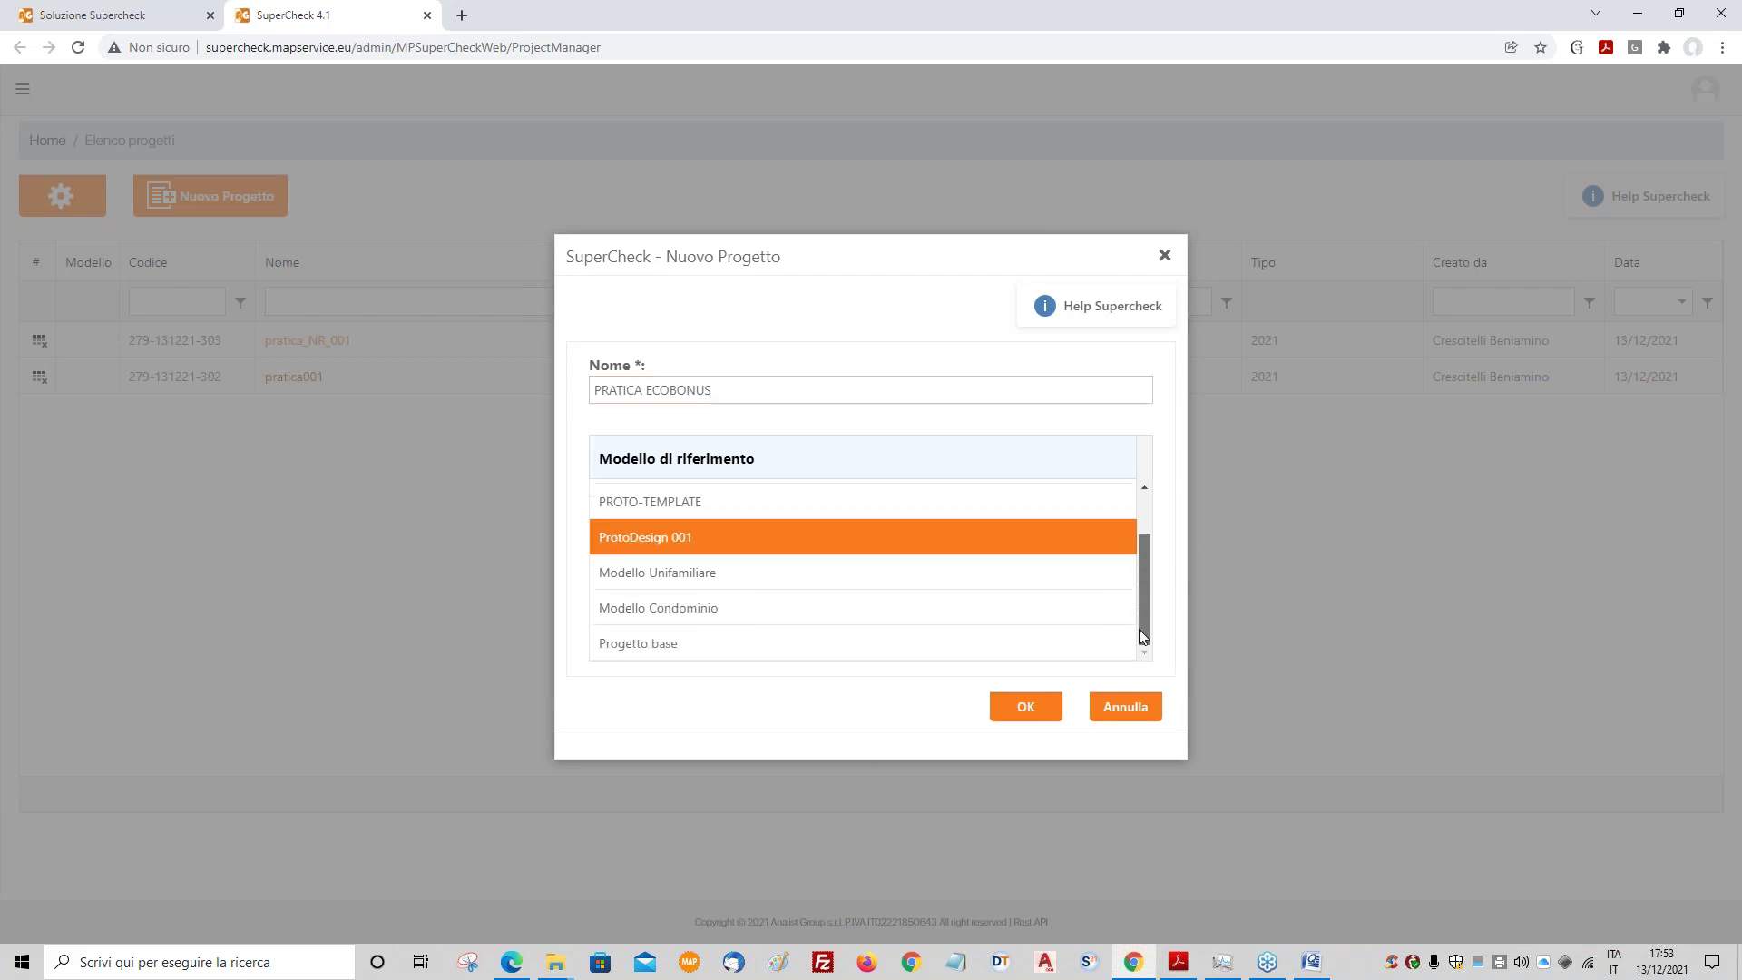
left_click(712, 577)
mouse_move(1147, 556)
left_mouse_down()
mouse_move(1146, 516)
mouse_move(1145, 564)
left_mouse_up()
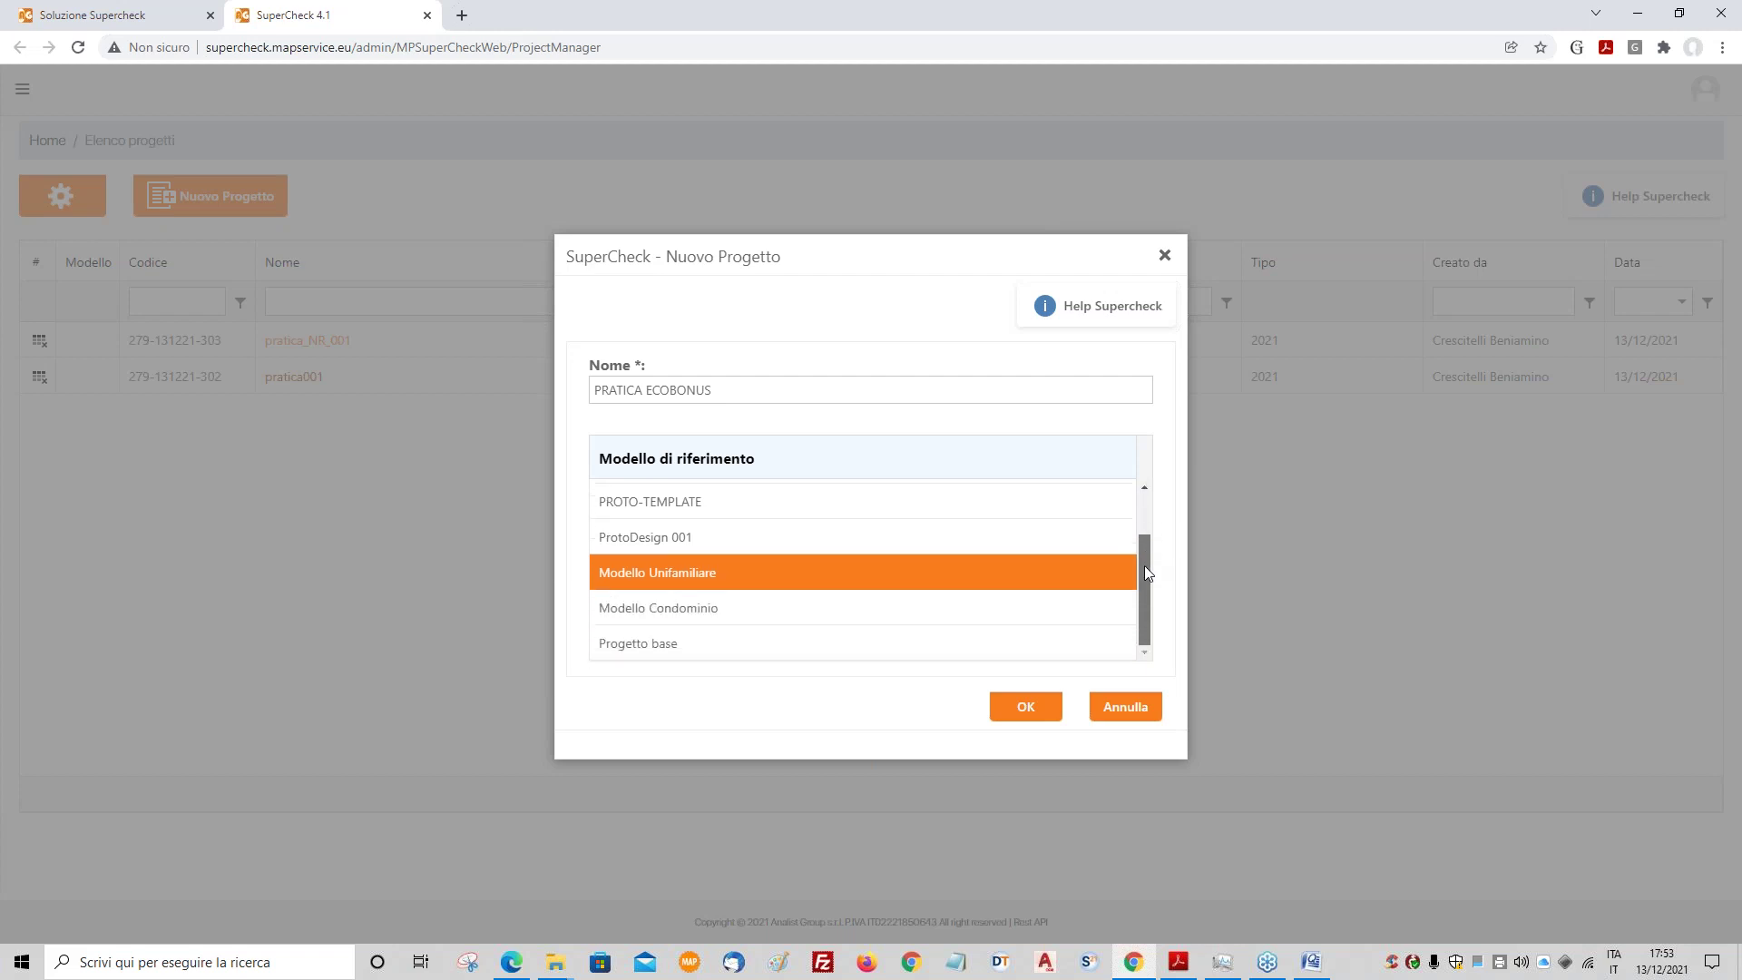
left_click(1026, 710)
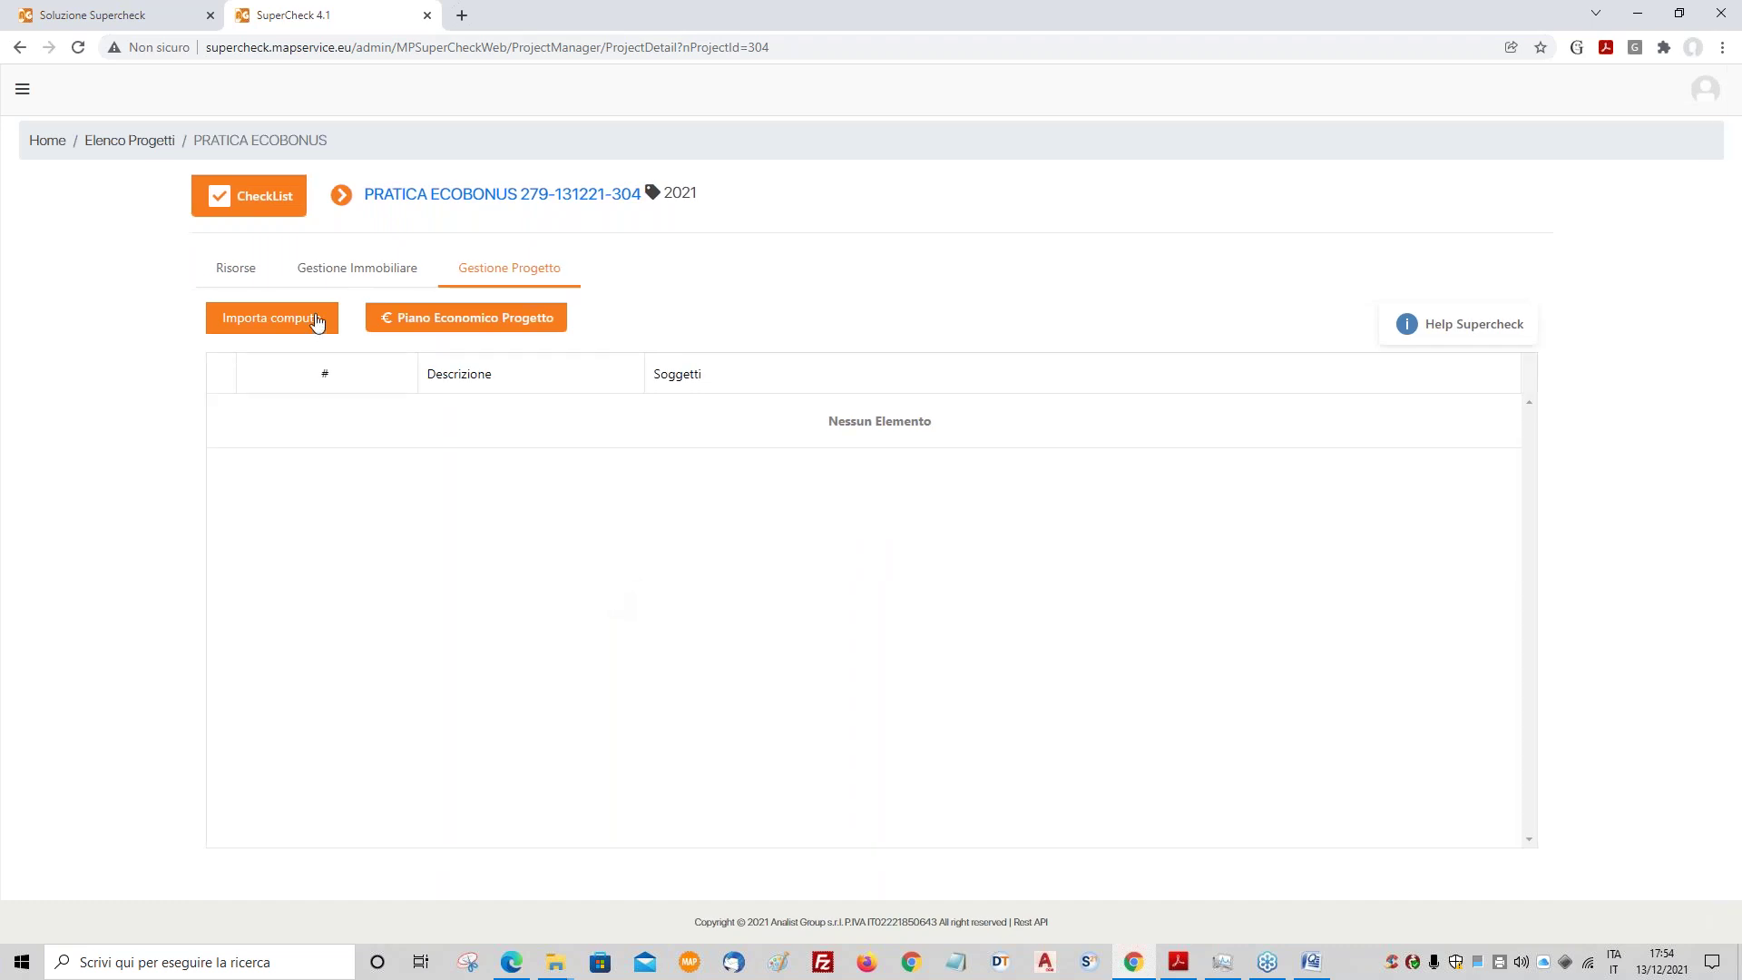
- Try to import the Computo eco-sisma XML file from the Computi_Ecobonus folder into the PRATICA ECOBONUS project
left_click(259, 322)
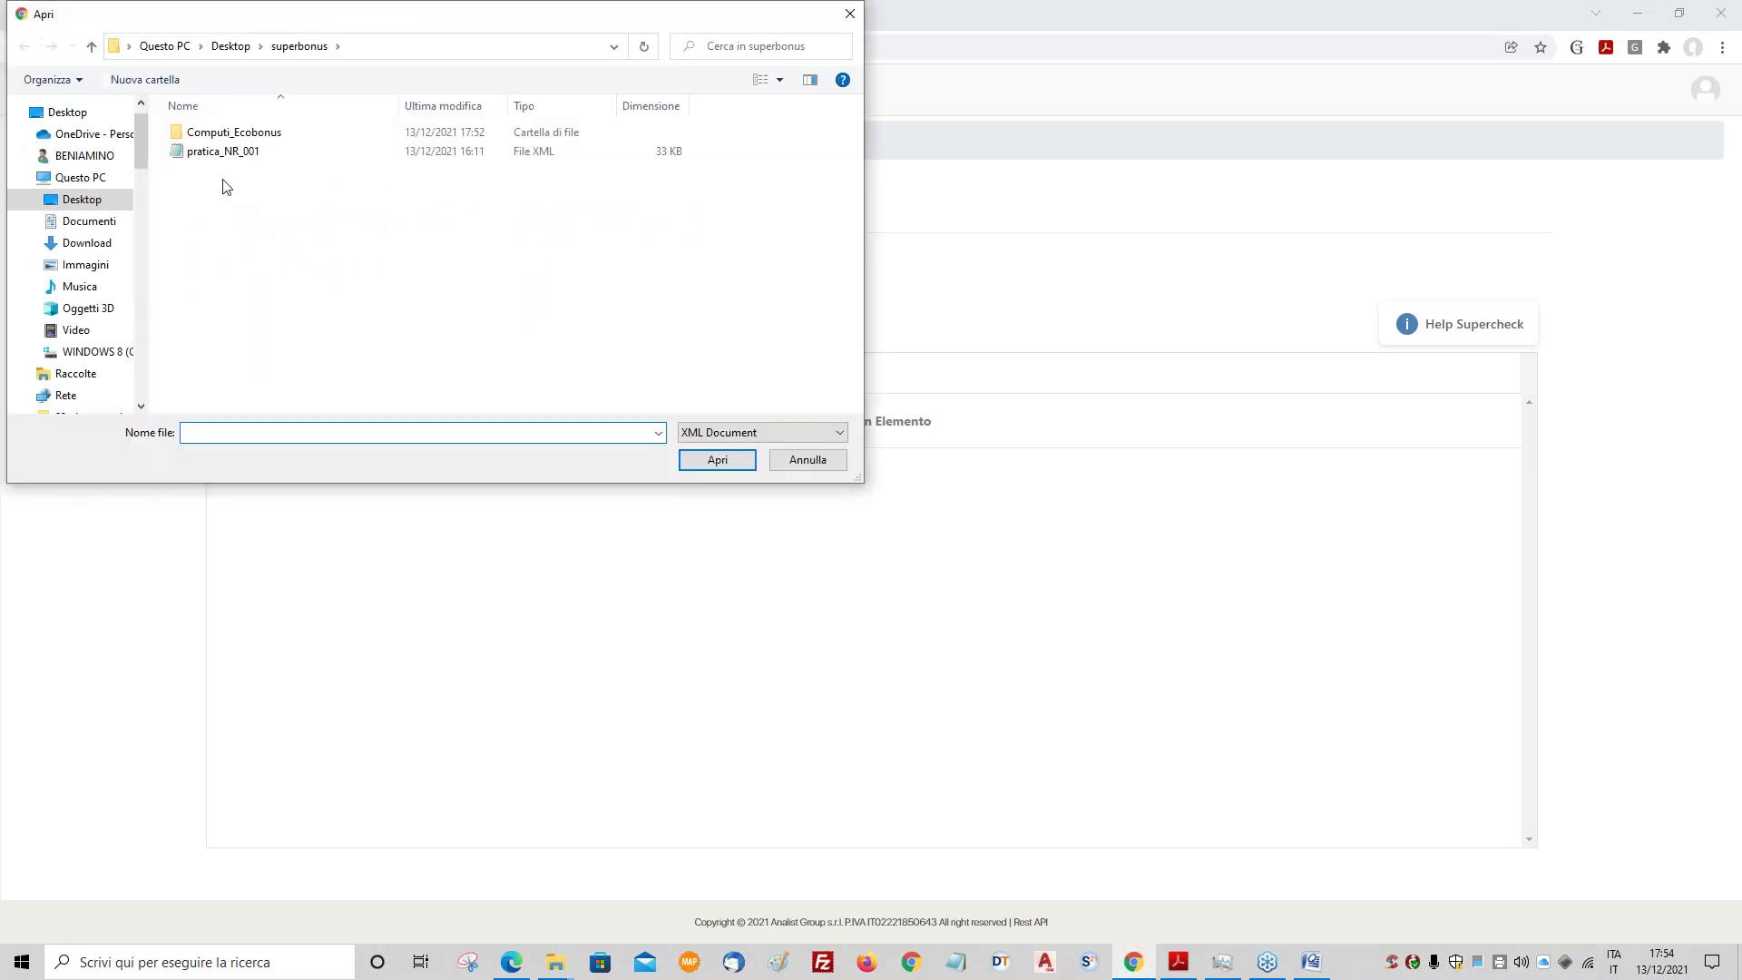
double_click(223, 132)
left_click(232, 151)
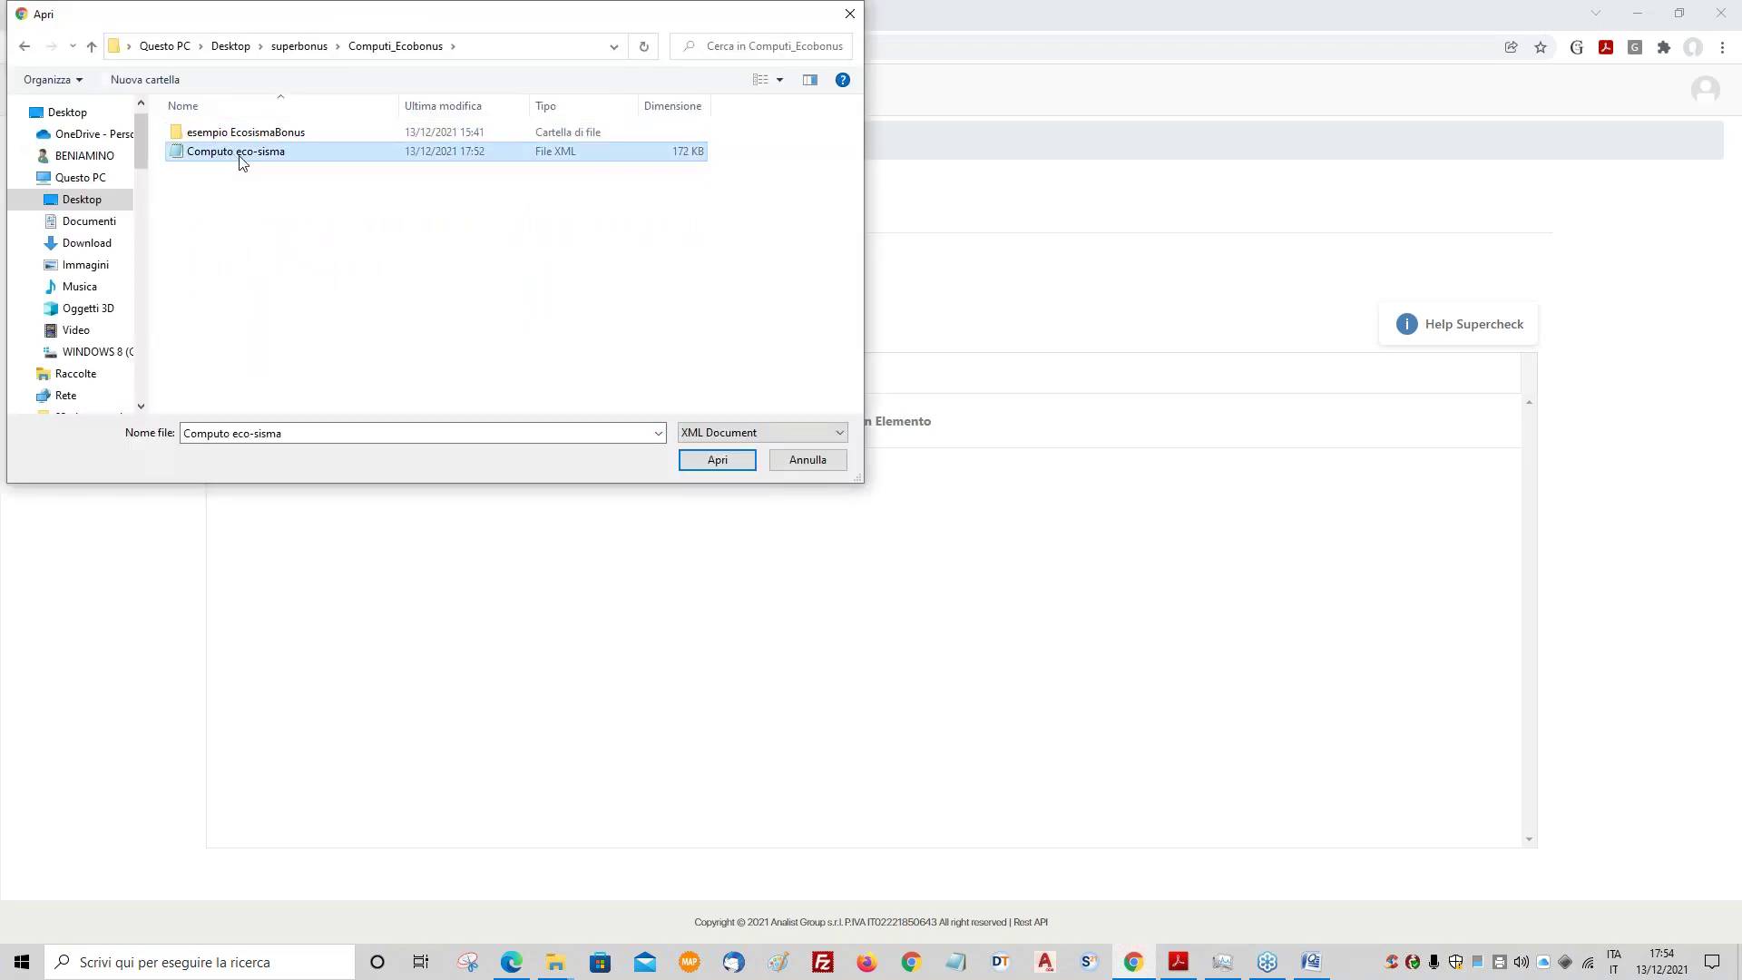
left_click(698, 460)
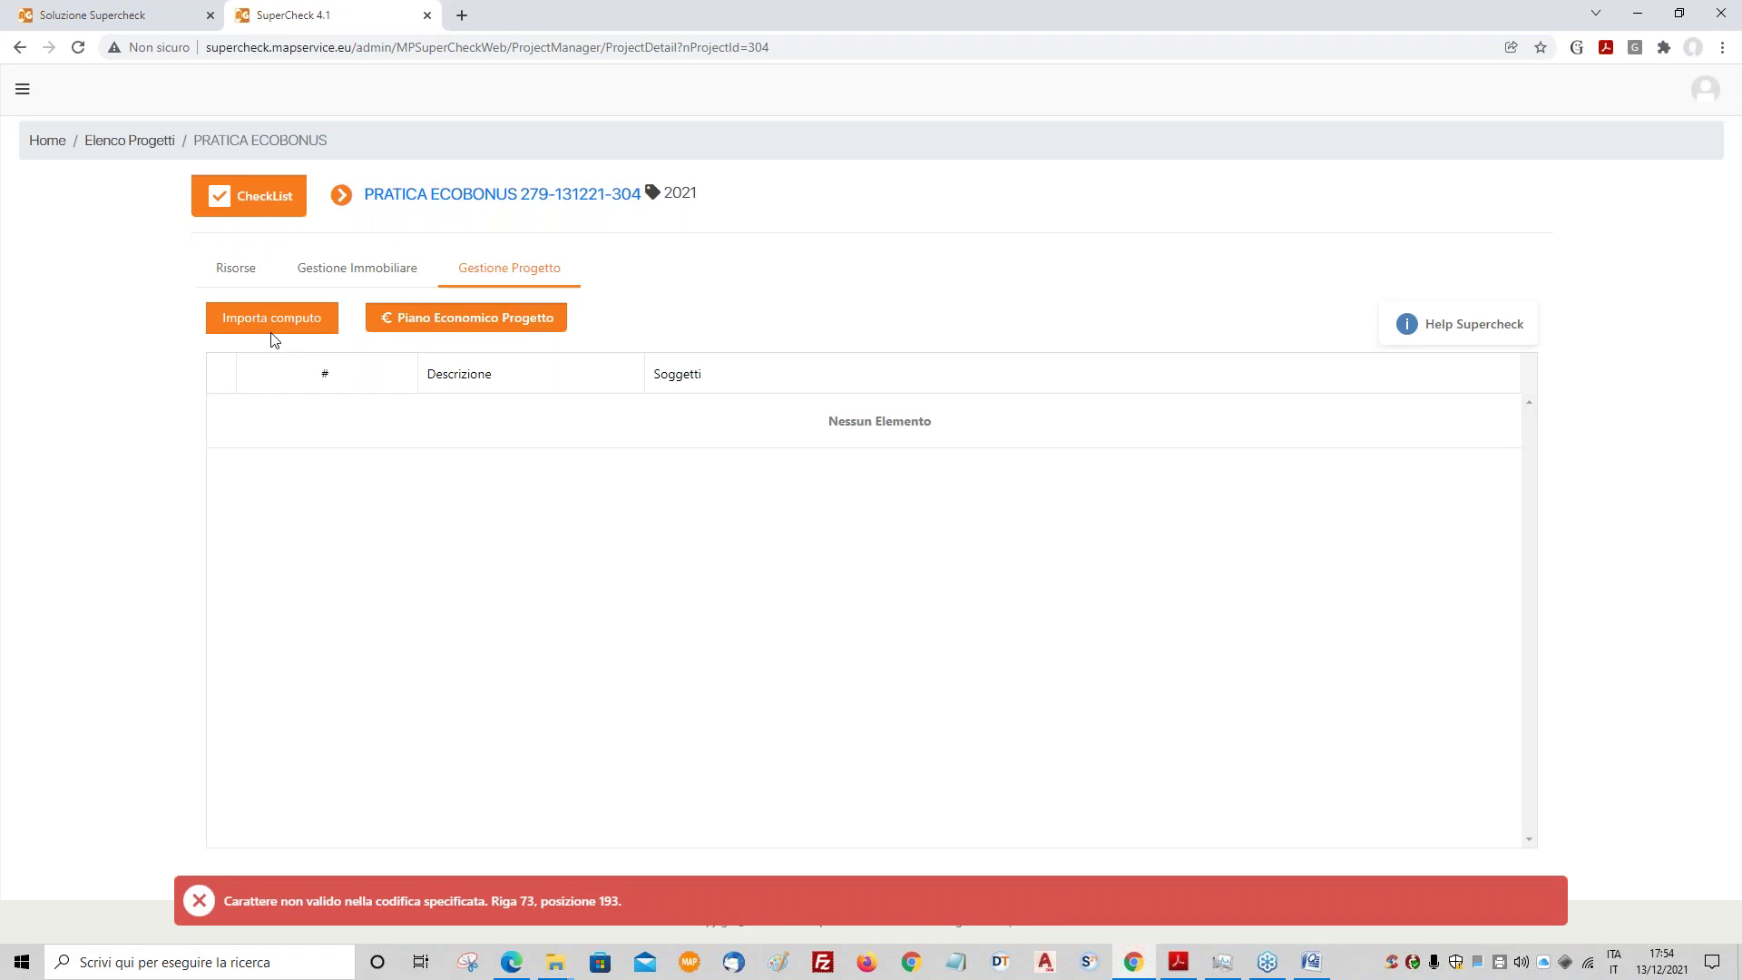
- Leave the PRATICA ECOBONUS project and open pratica_NR_001 from the project list
left_click(272, 201)
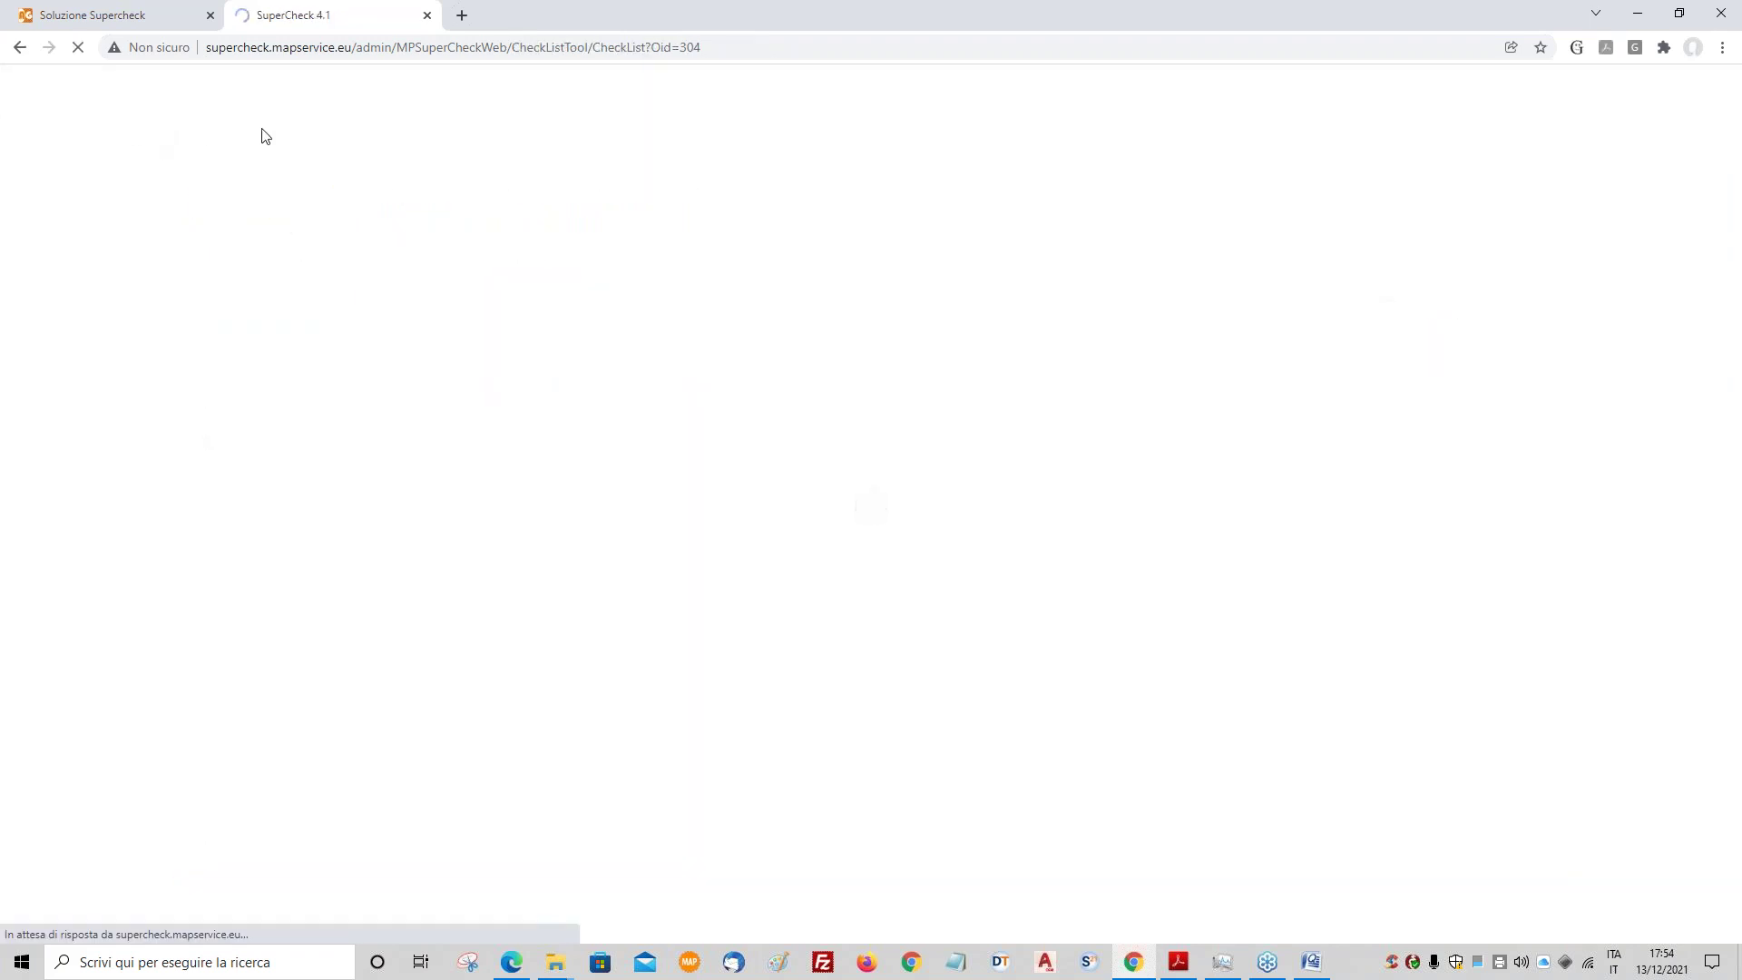
left_click(275, 192)
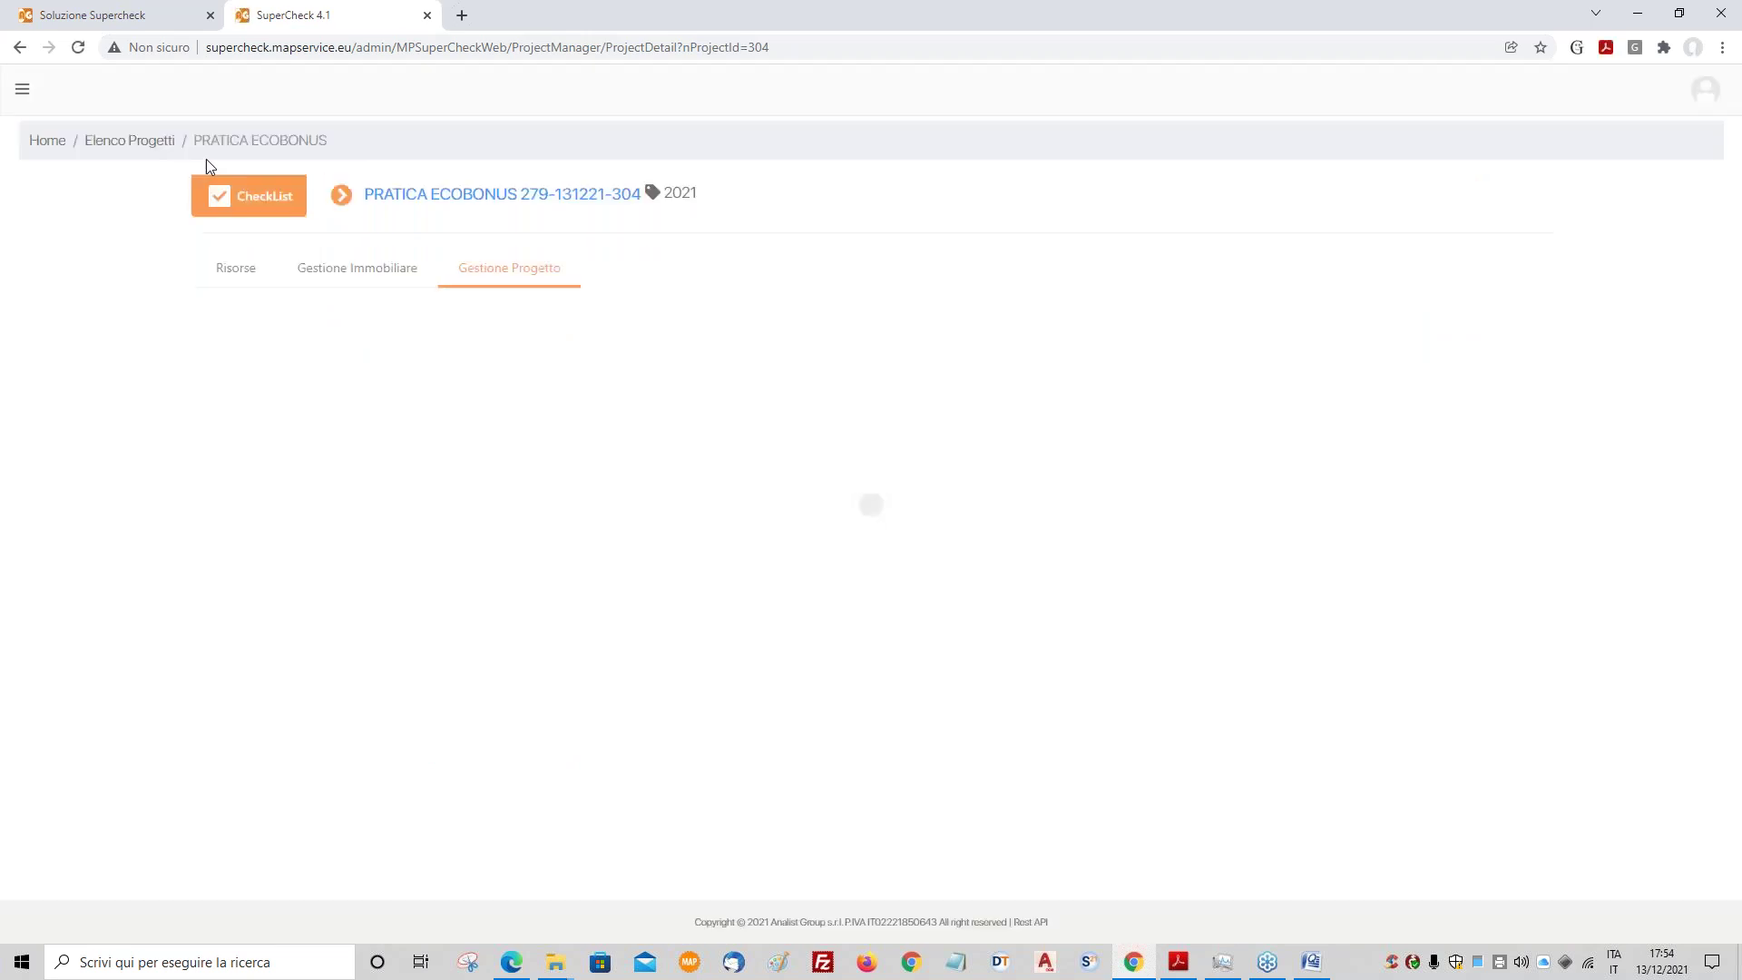
left_click(119, 142)
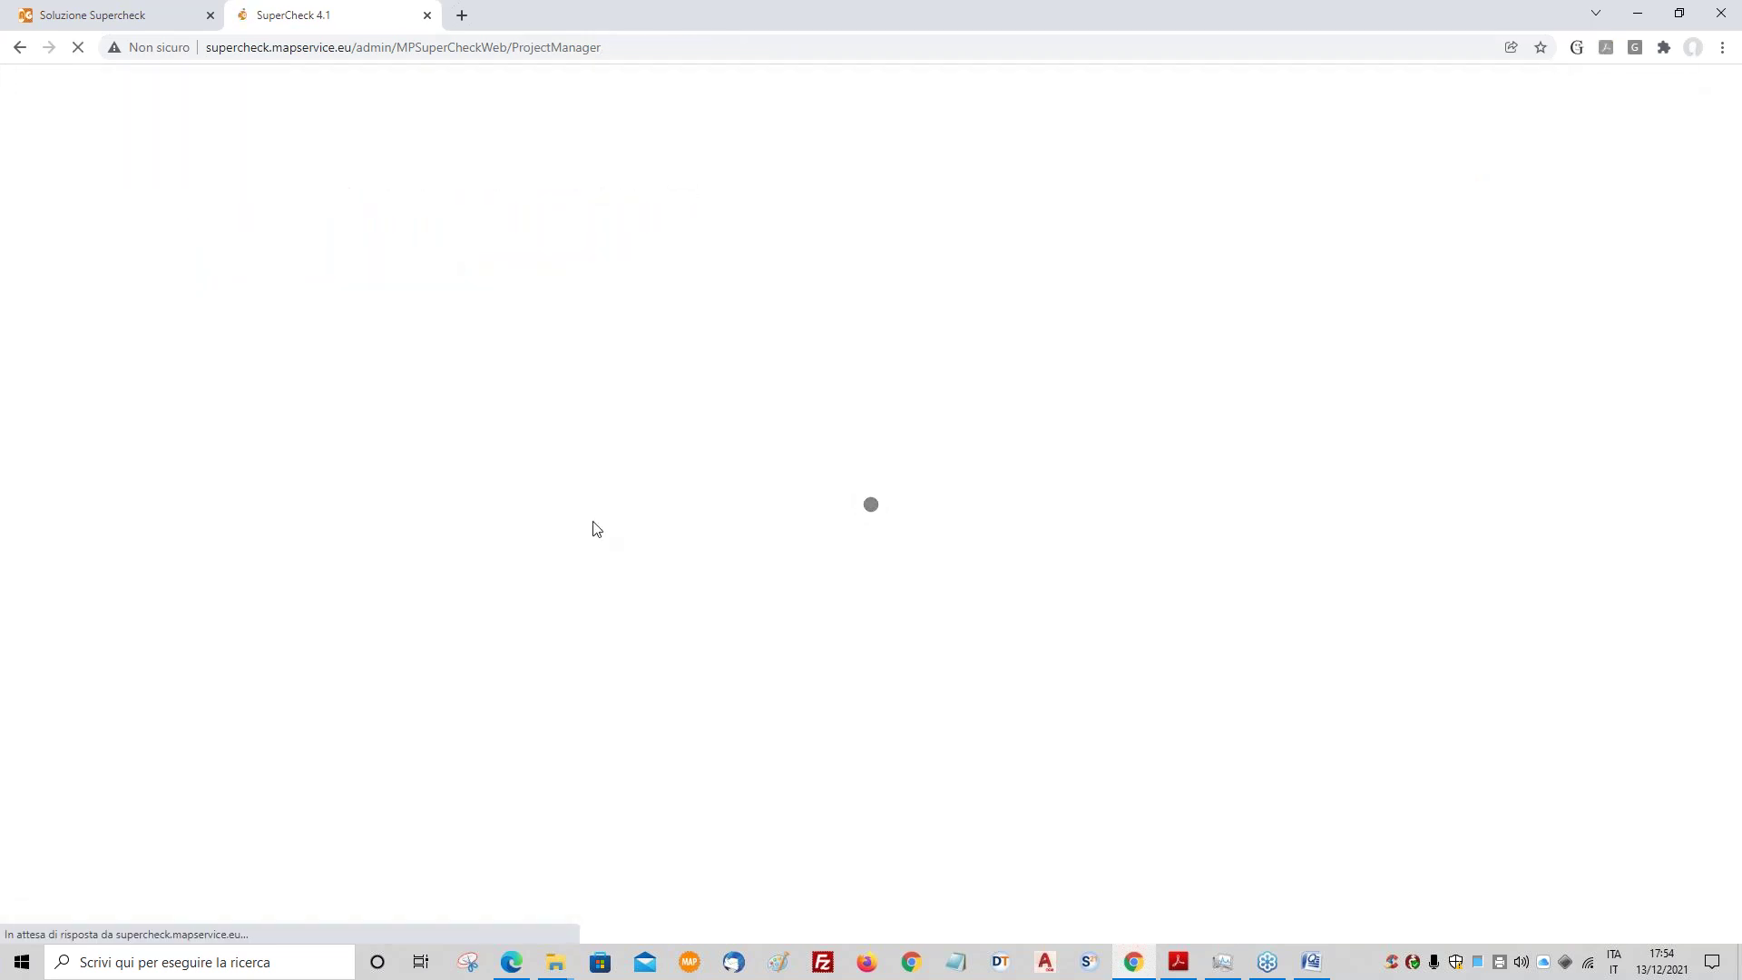
left_click(295, 379)
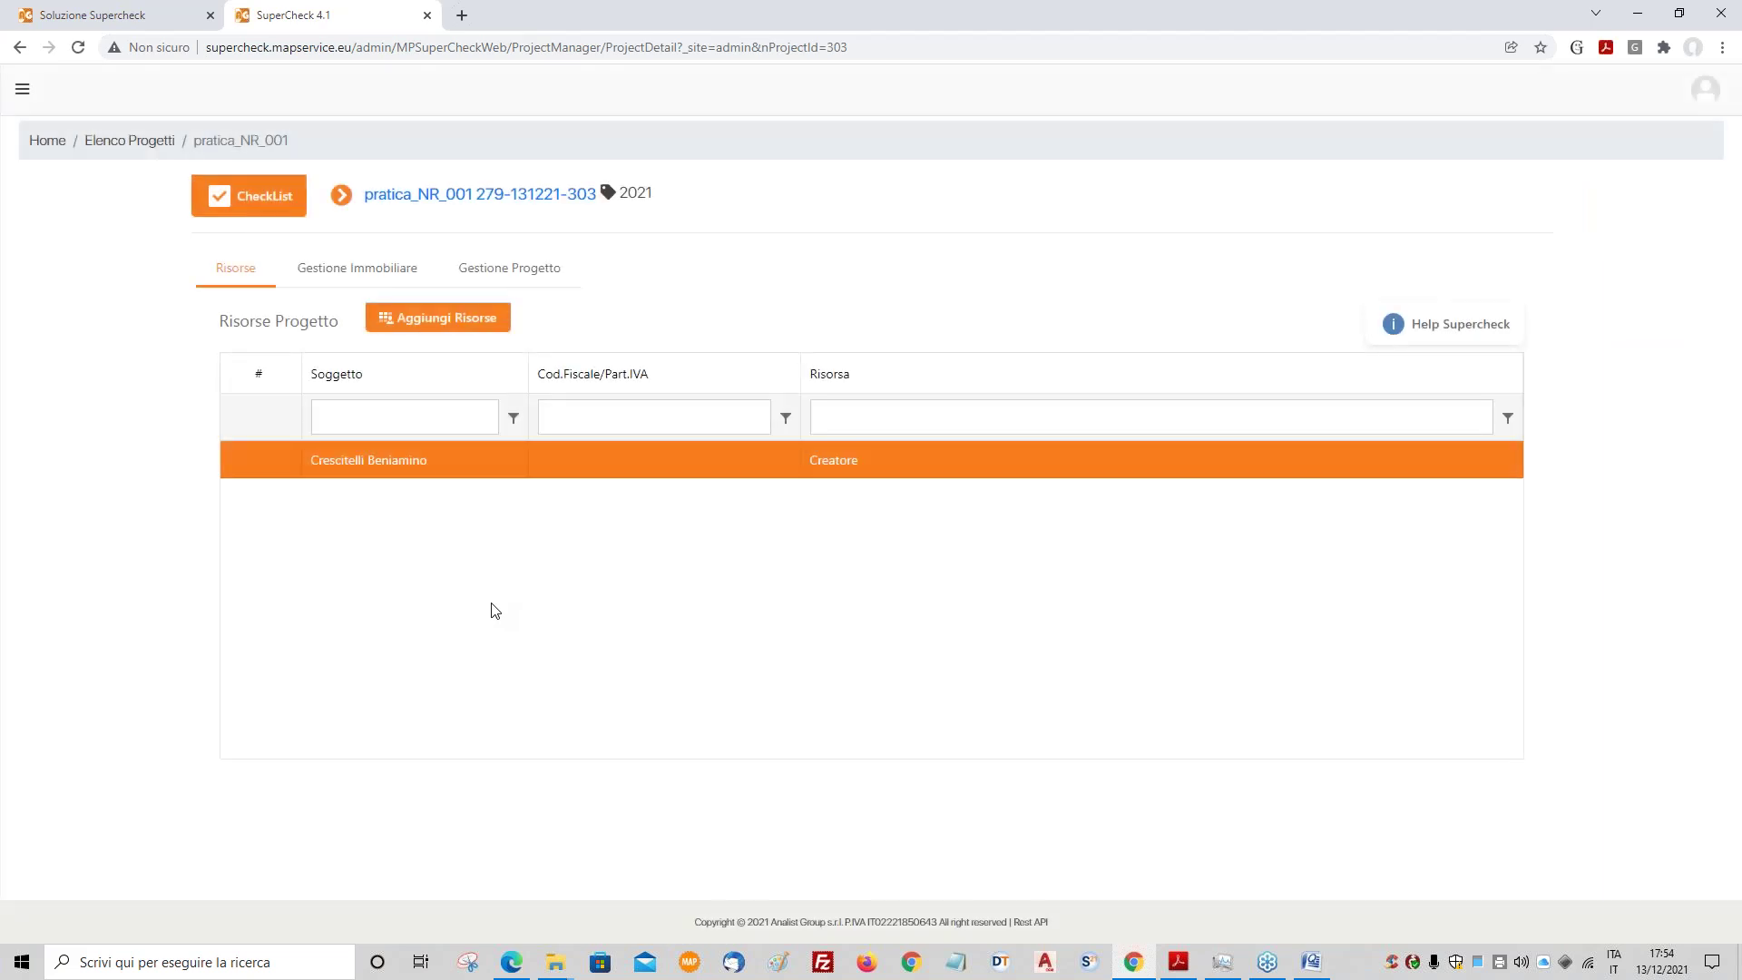
- View the activity list of the project's creator, and return to the pratica_NR_001 project
left_click(370, 461)
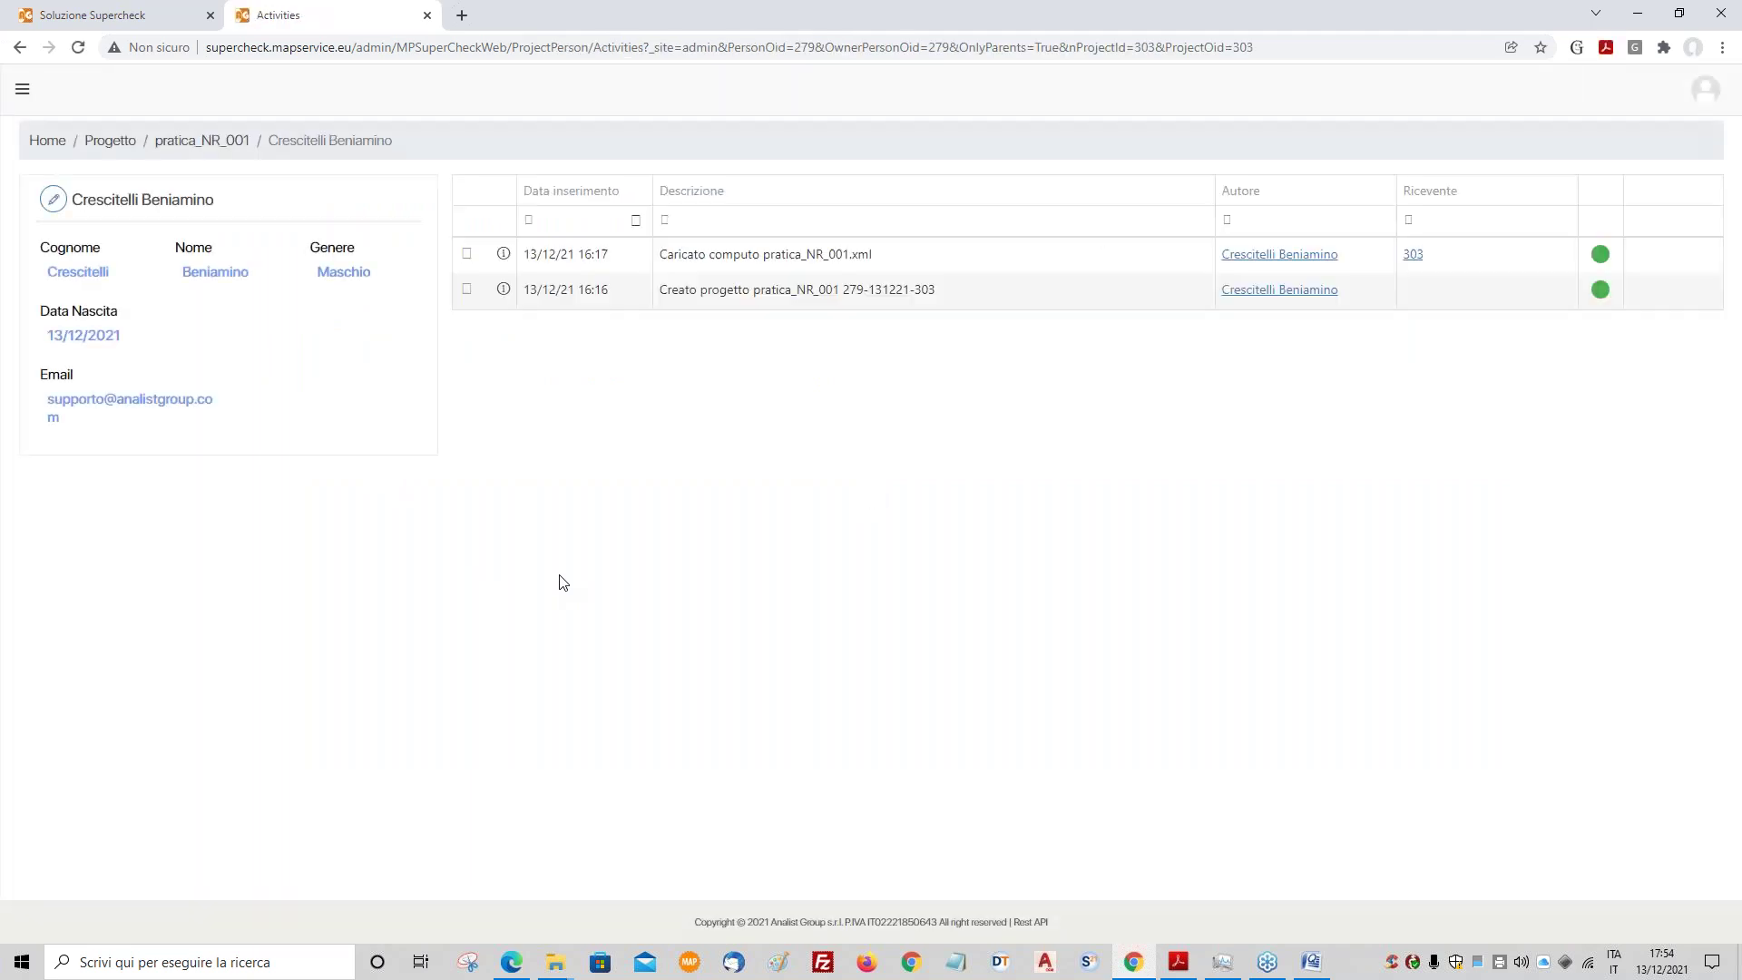
left_click(47, 143)
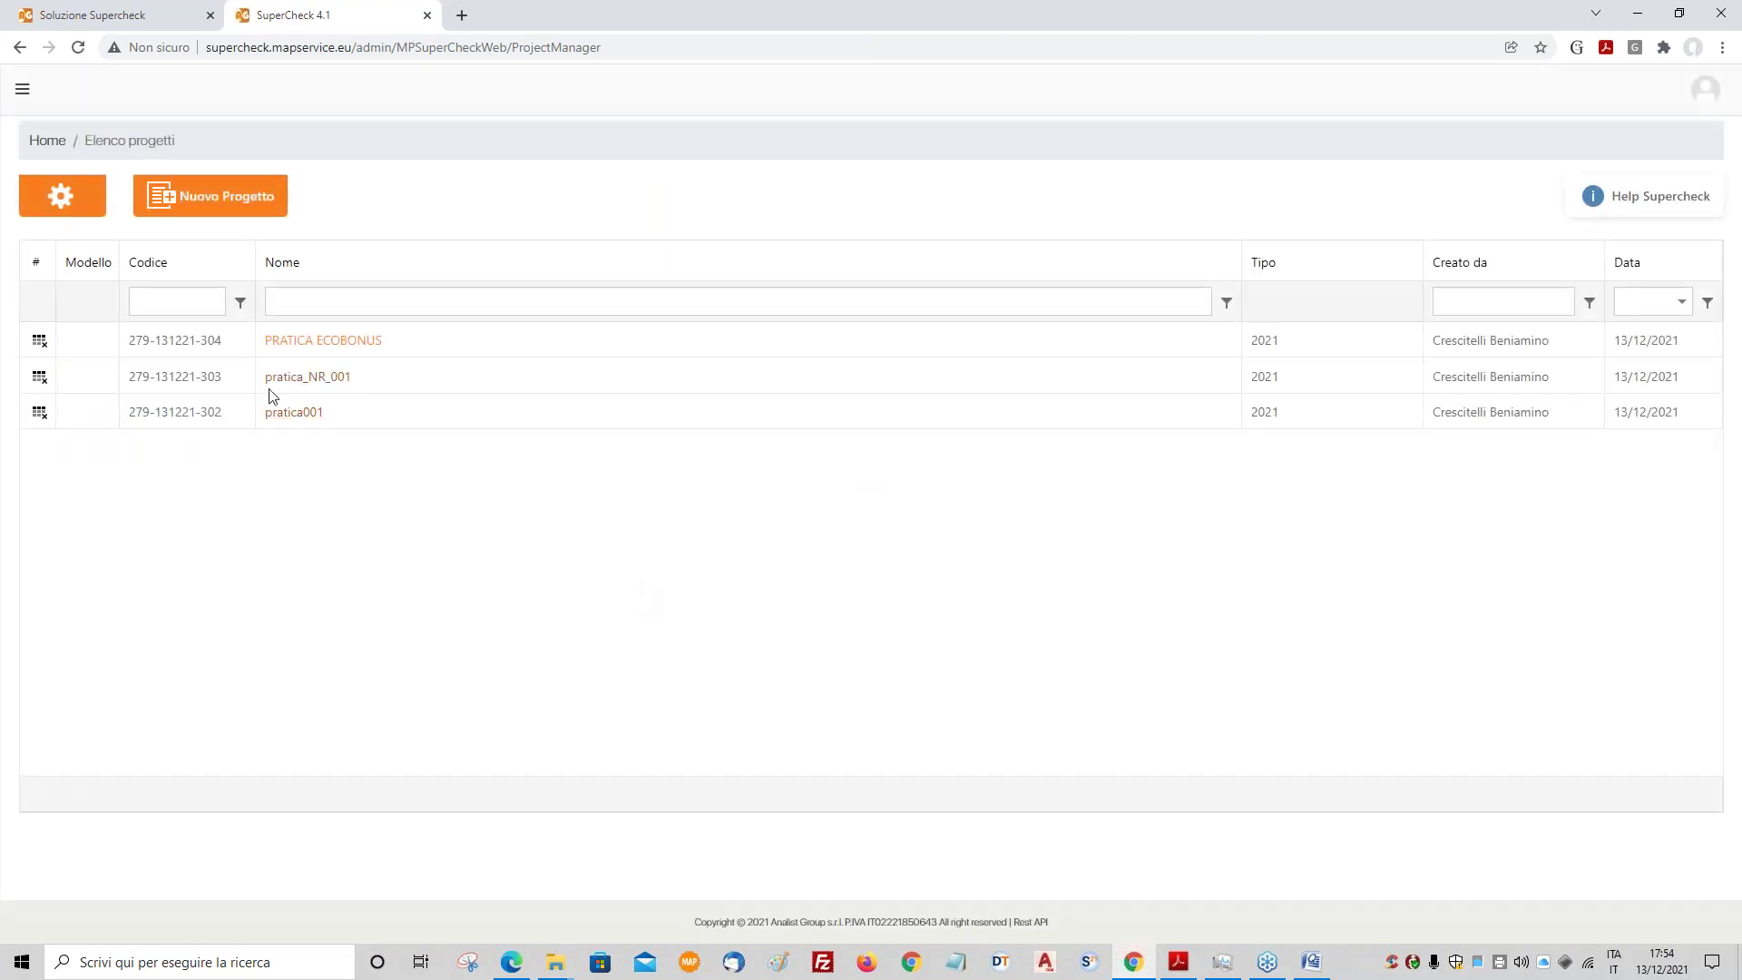
left_click(292, 379)
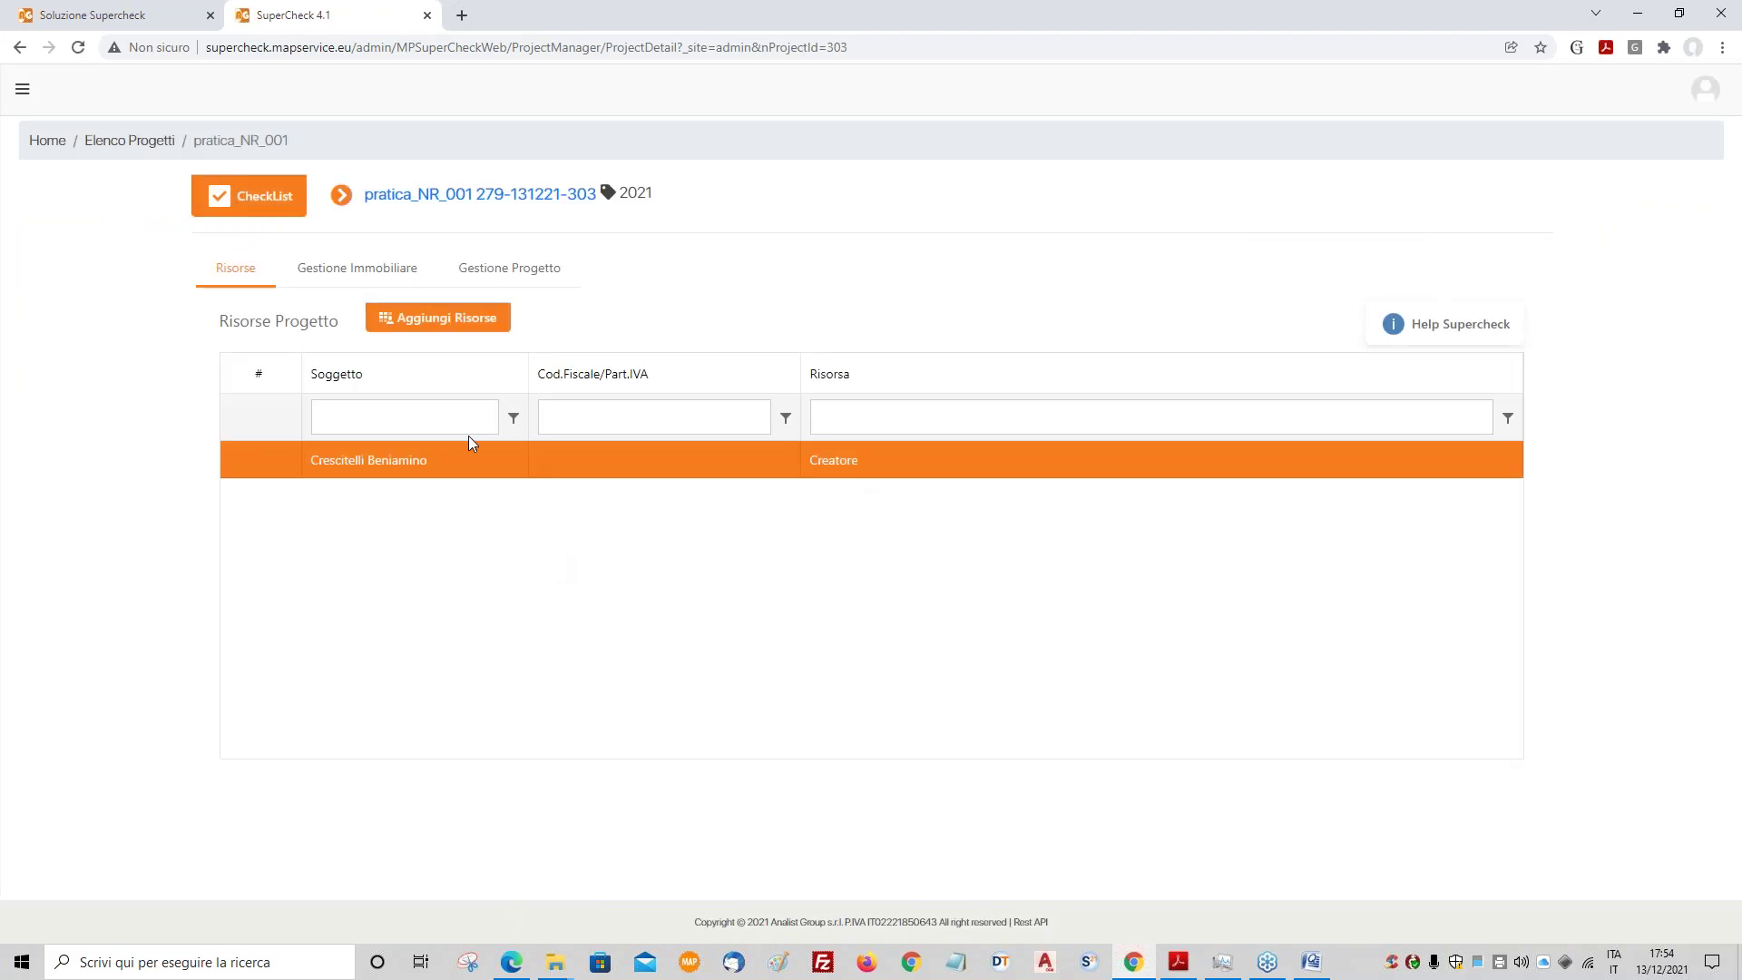
- Review the property management and project management data of pratica_NR_001, including its project economic plan
left_click(338, 272)
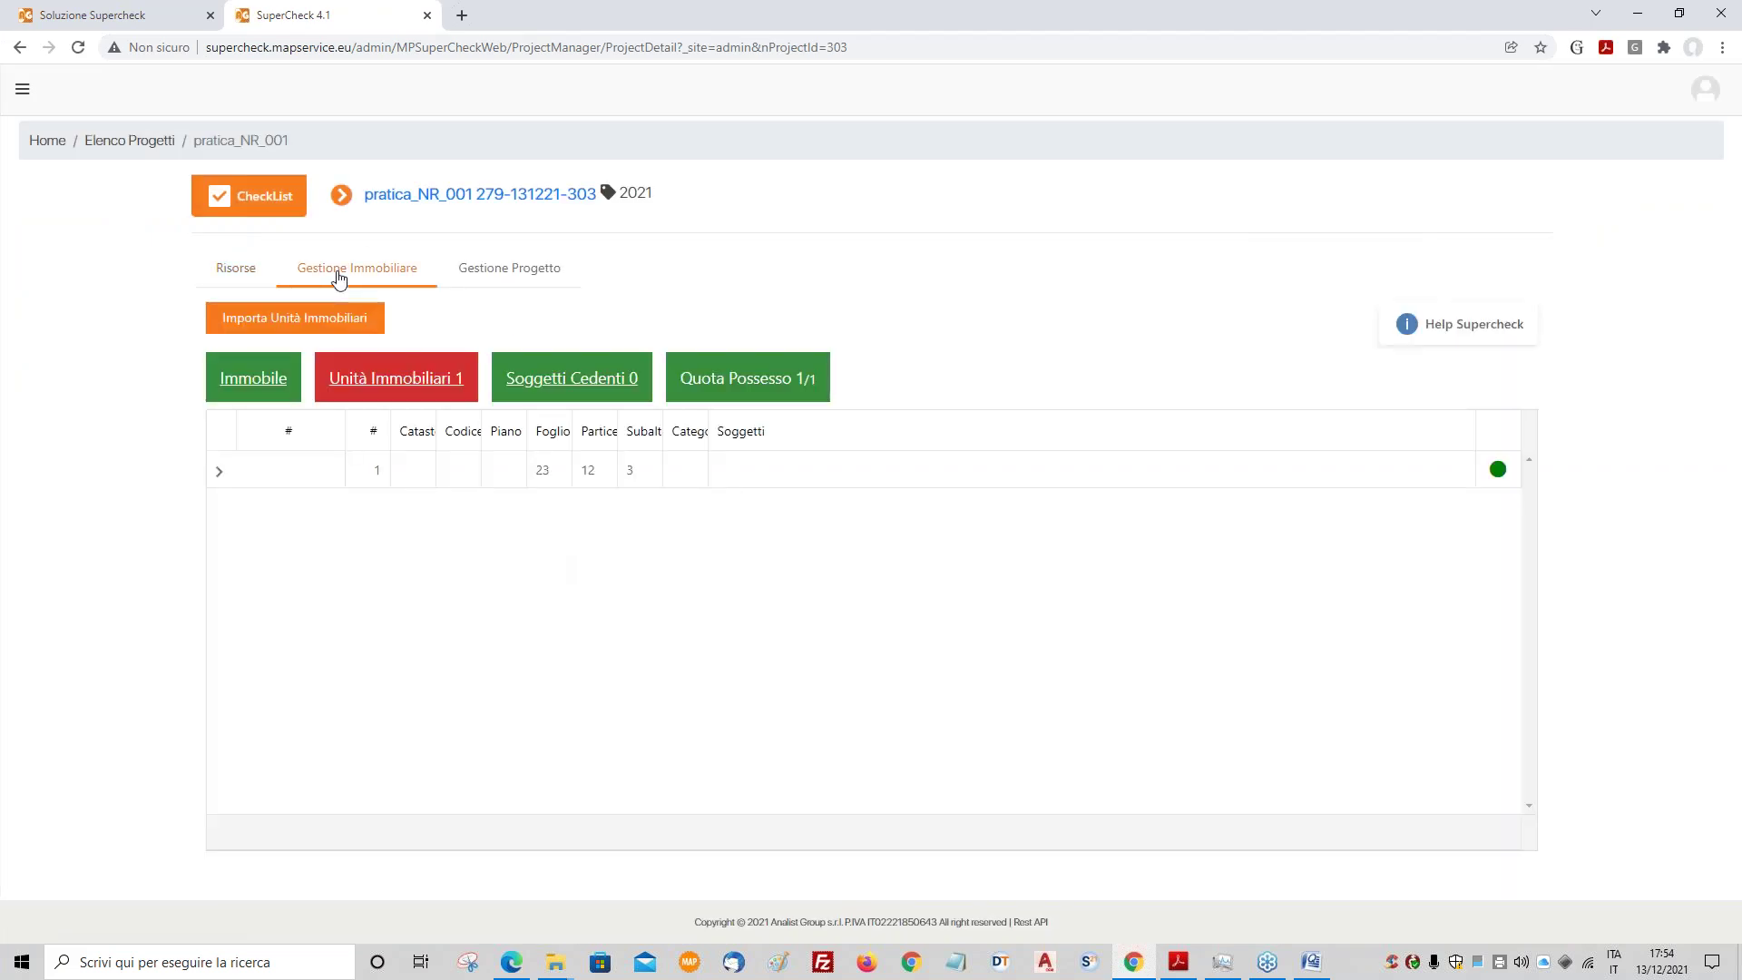
left_click(505, 272)
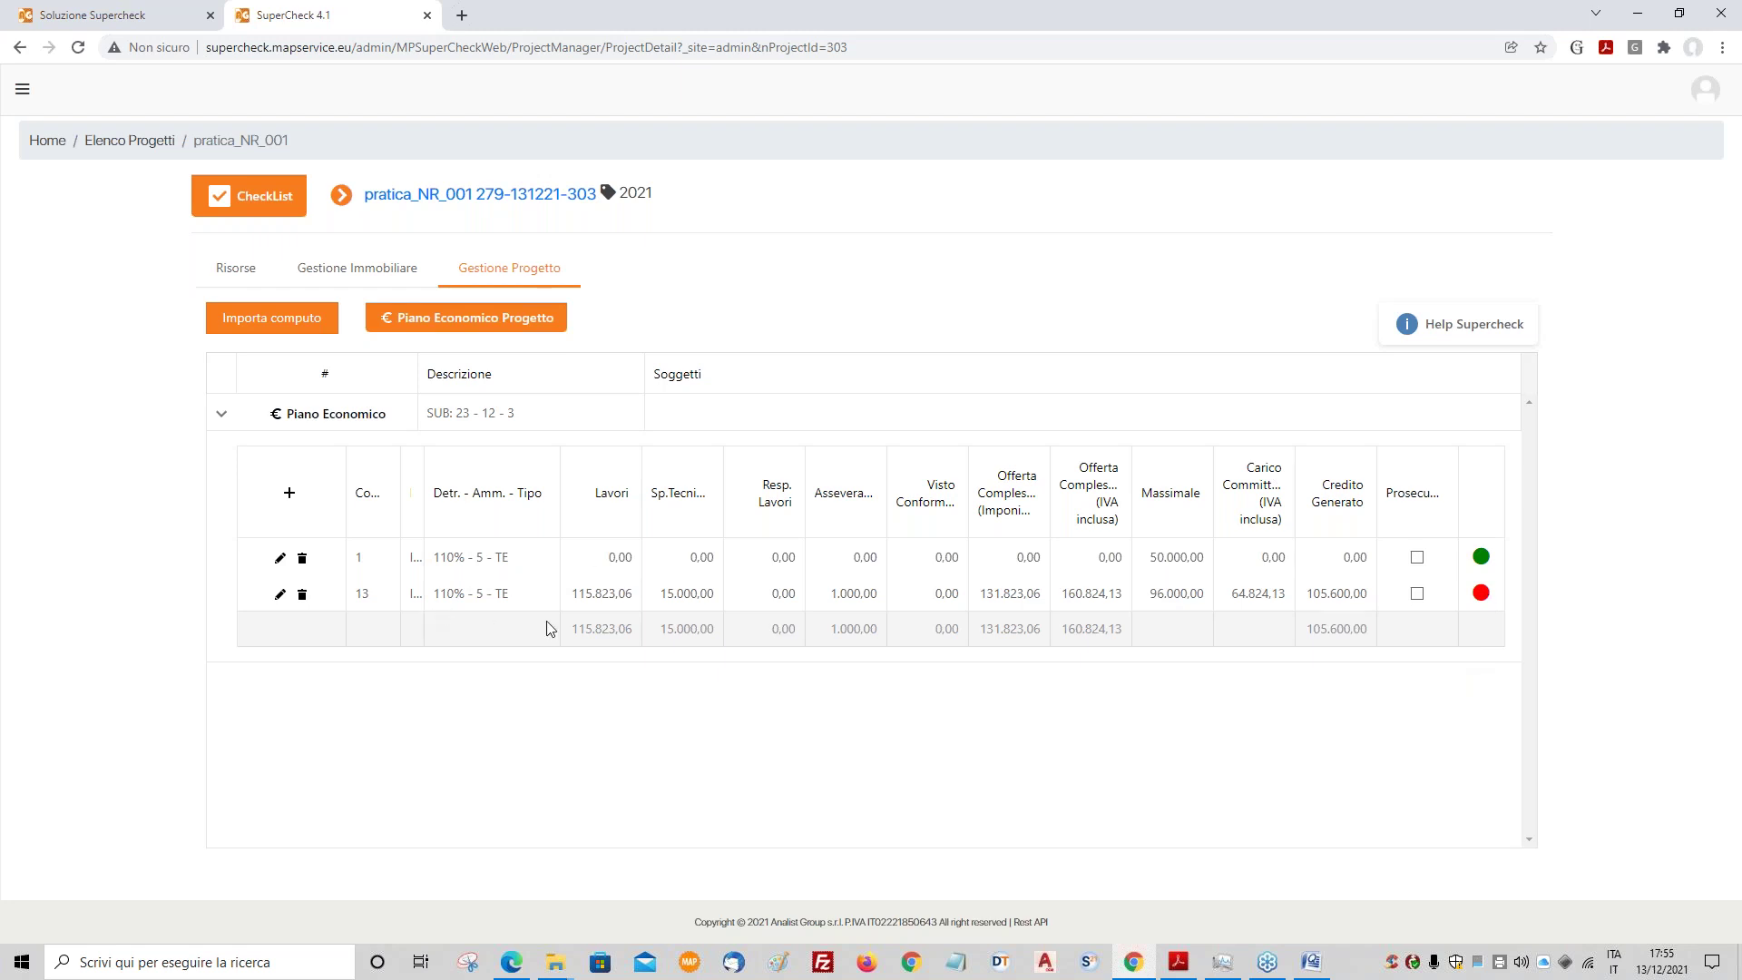
left_click(413, 320)
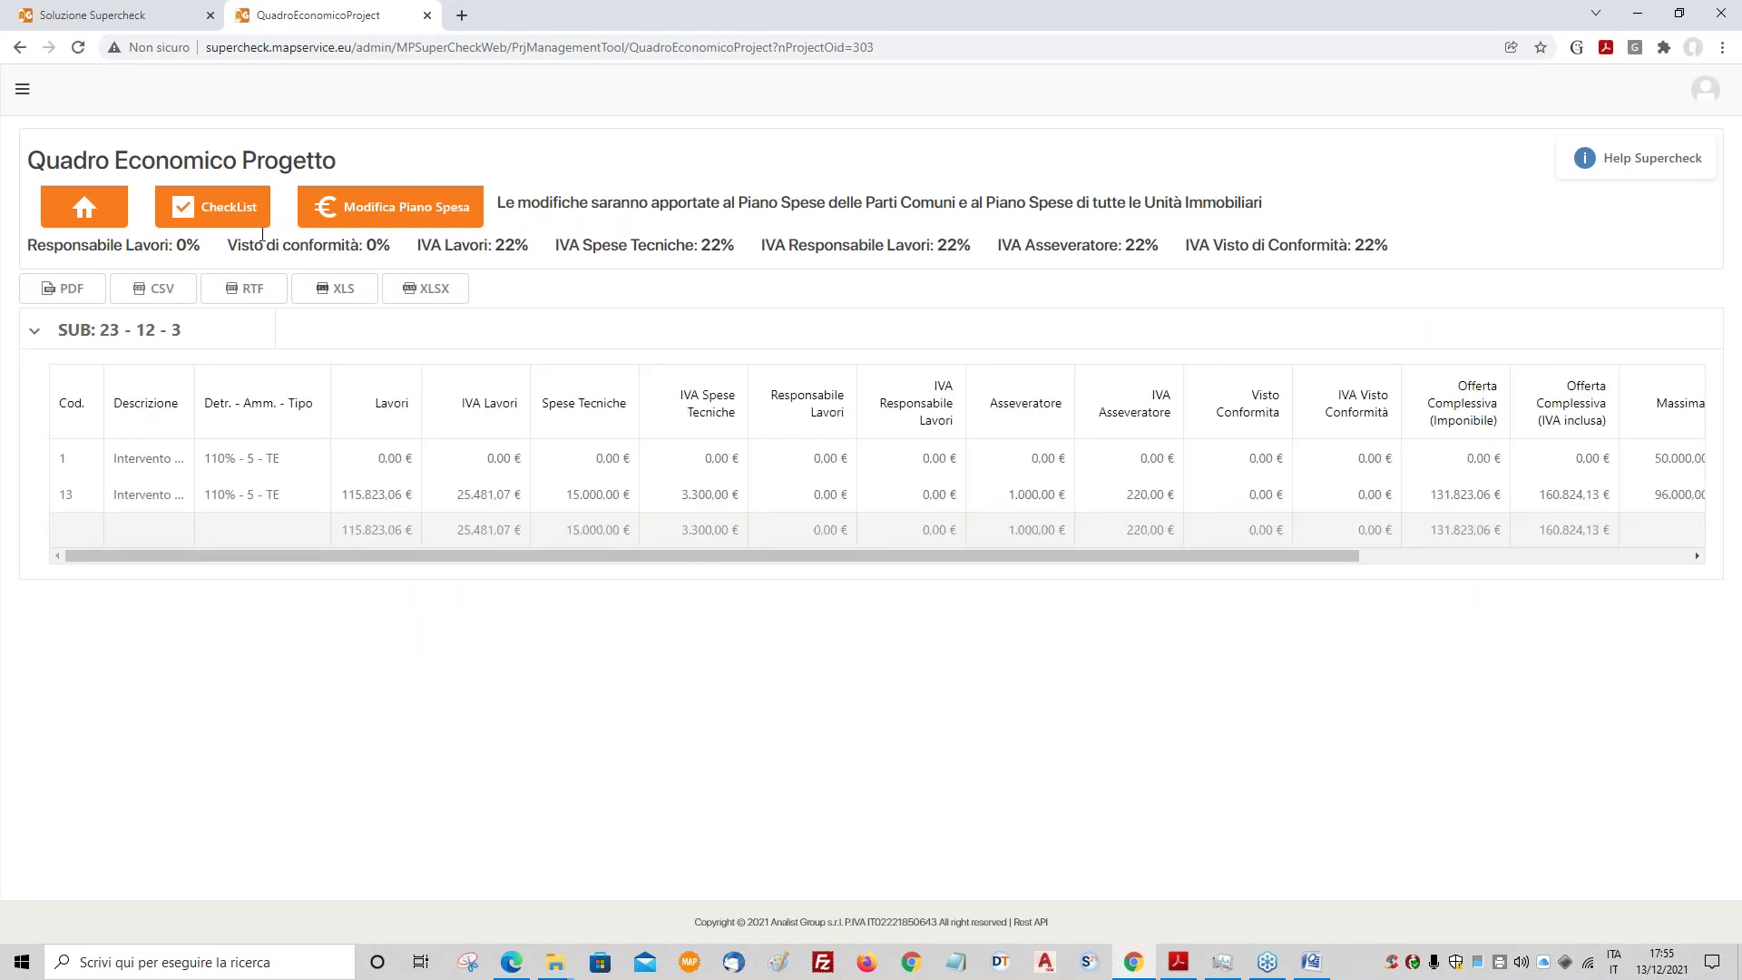
- Open the project's checklist and examine the required documents across phases 1 to 4, ending on FASE 1 - VALUTAZIONE PRATICA
left_click(230, 212)
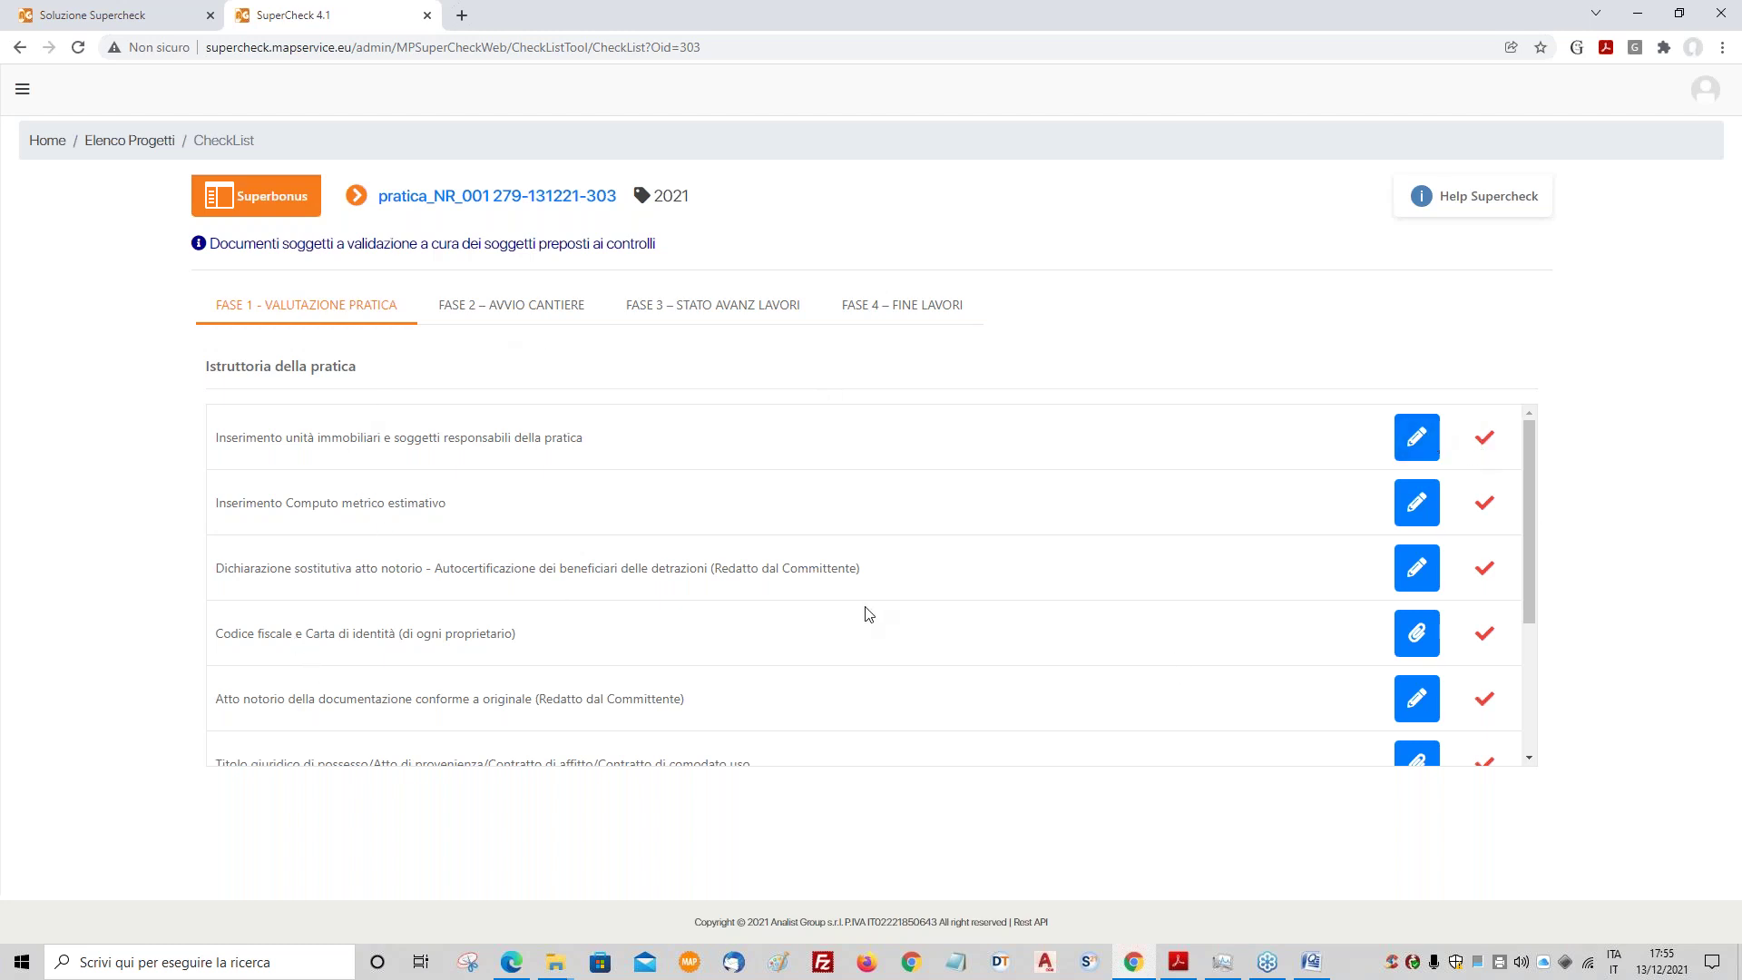
scroll(826, 559, "down", 2)
scroll(614, 645, "down", 1)
scroll(338, 490, "up", 3)
left_click(499, 309)
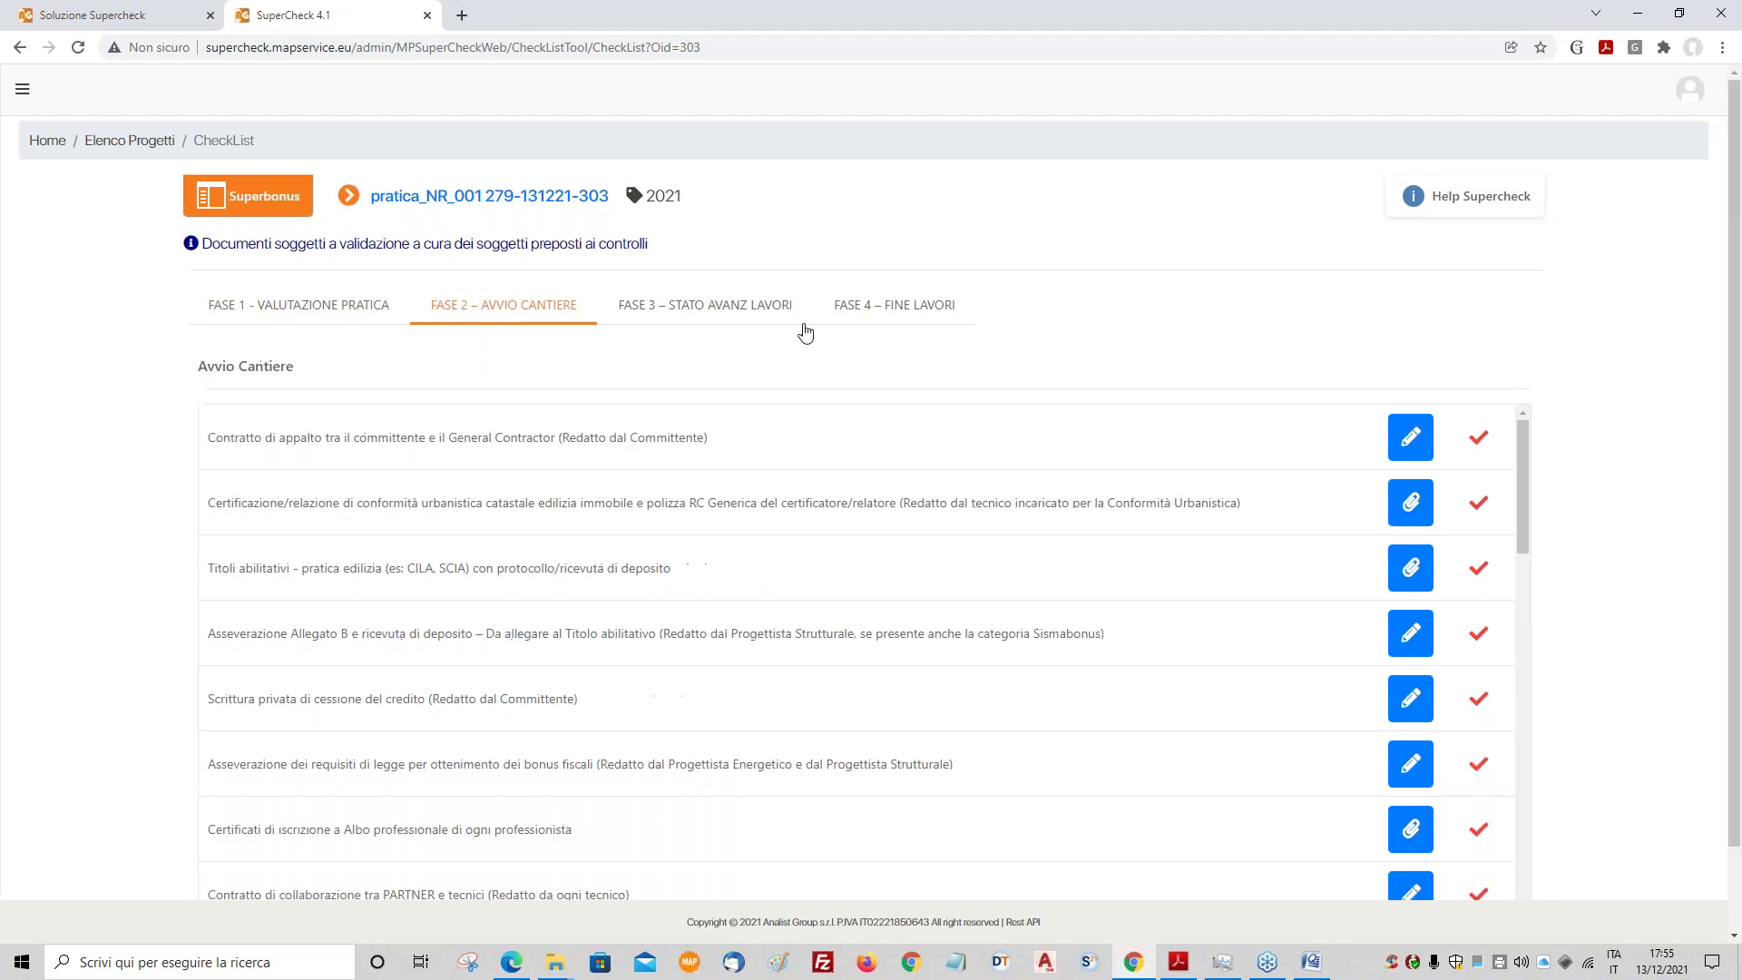
left_click(763, 307)
left_click(895, 309)
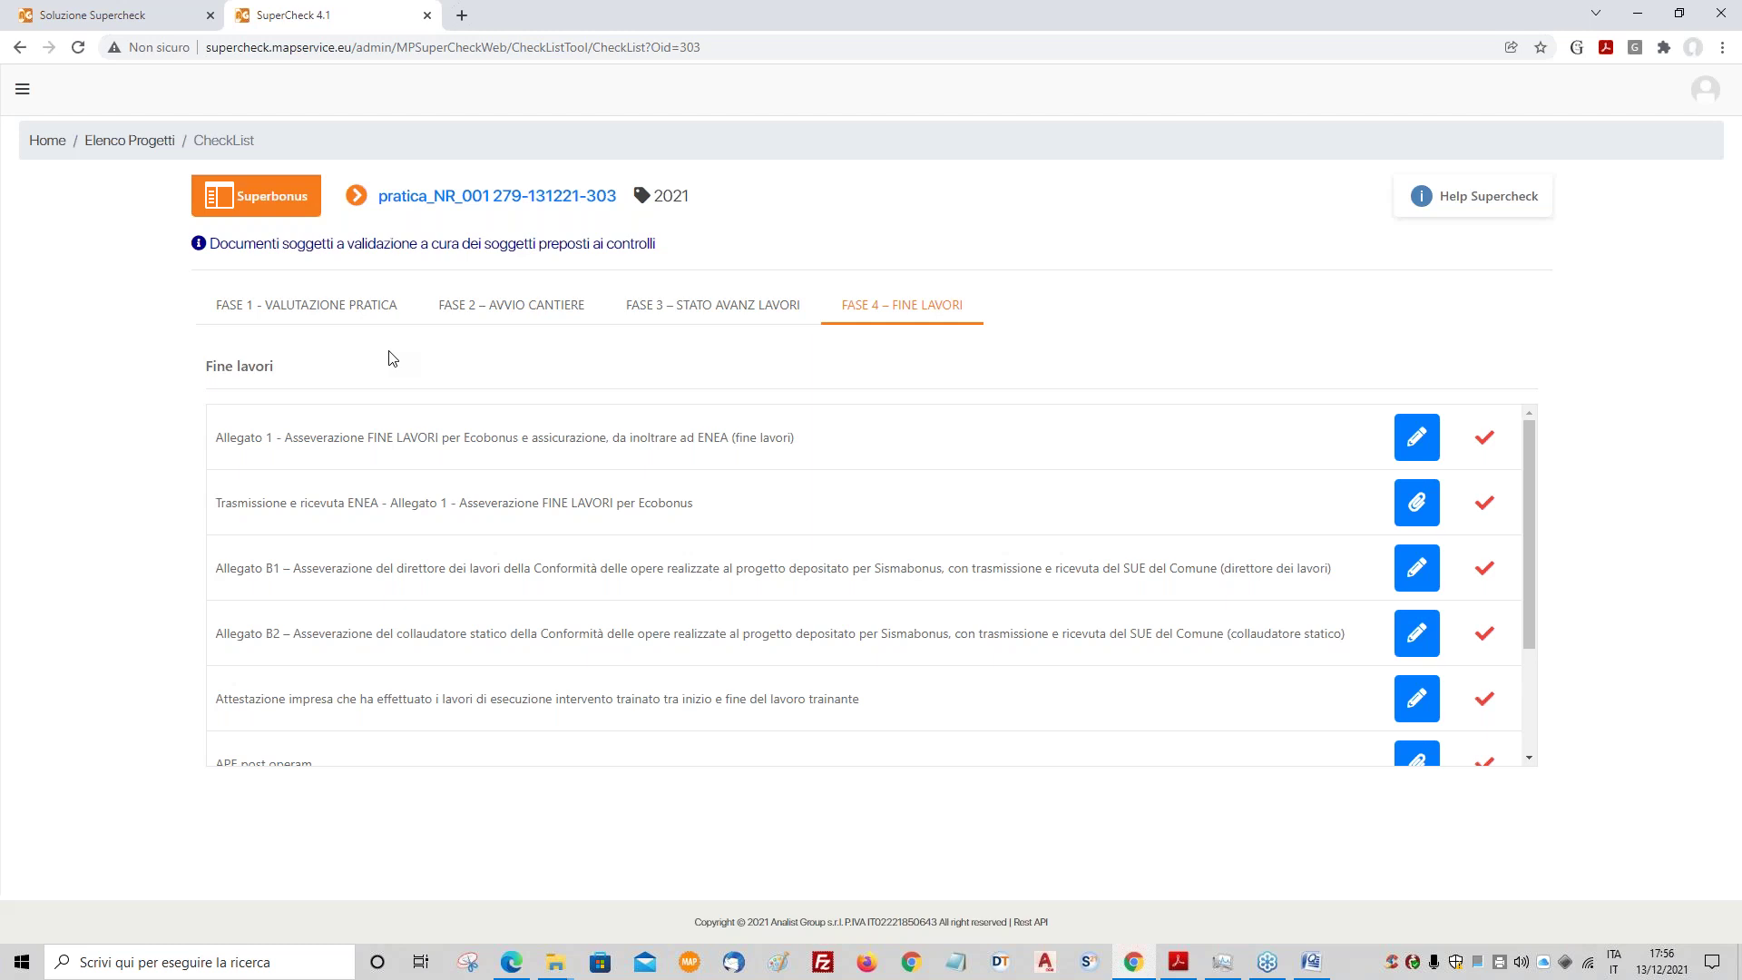
left_click(297, 306)
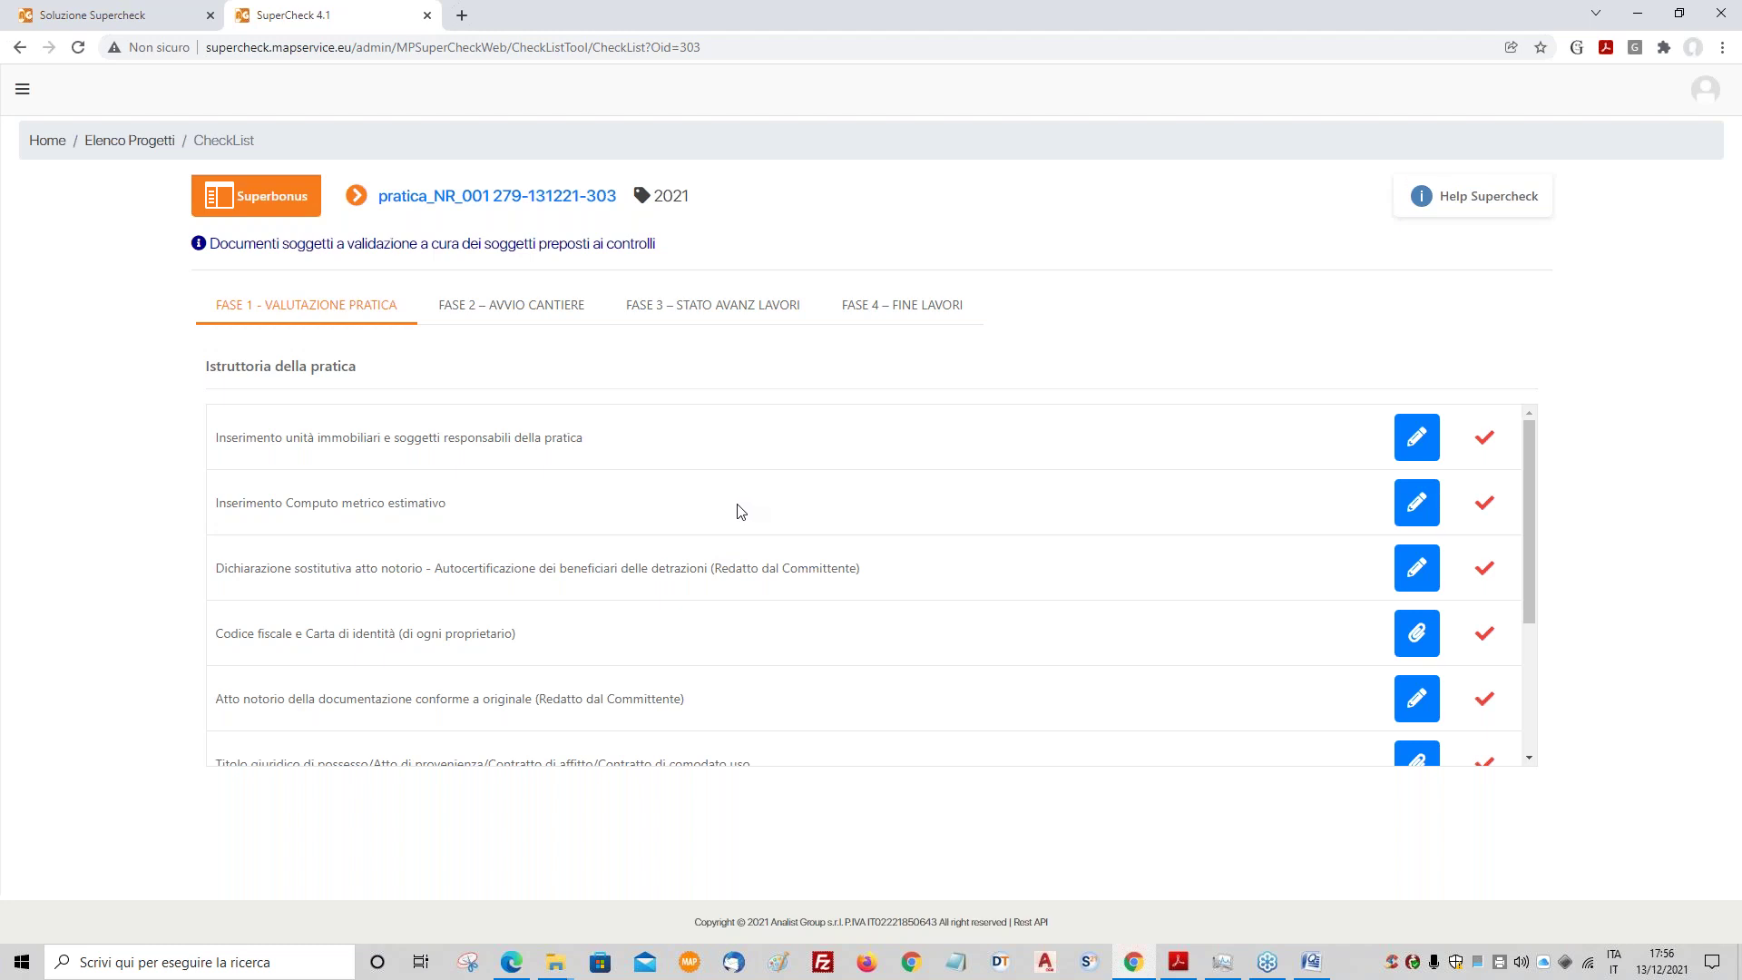
- Open the SuperCheck online help, skim the guide and return to the project checklist
left_click(1469, 203)
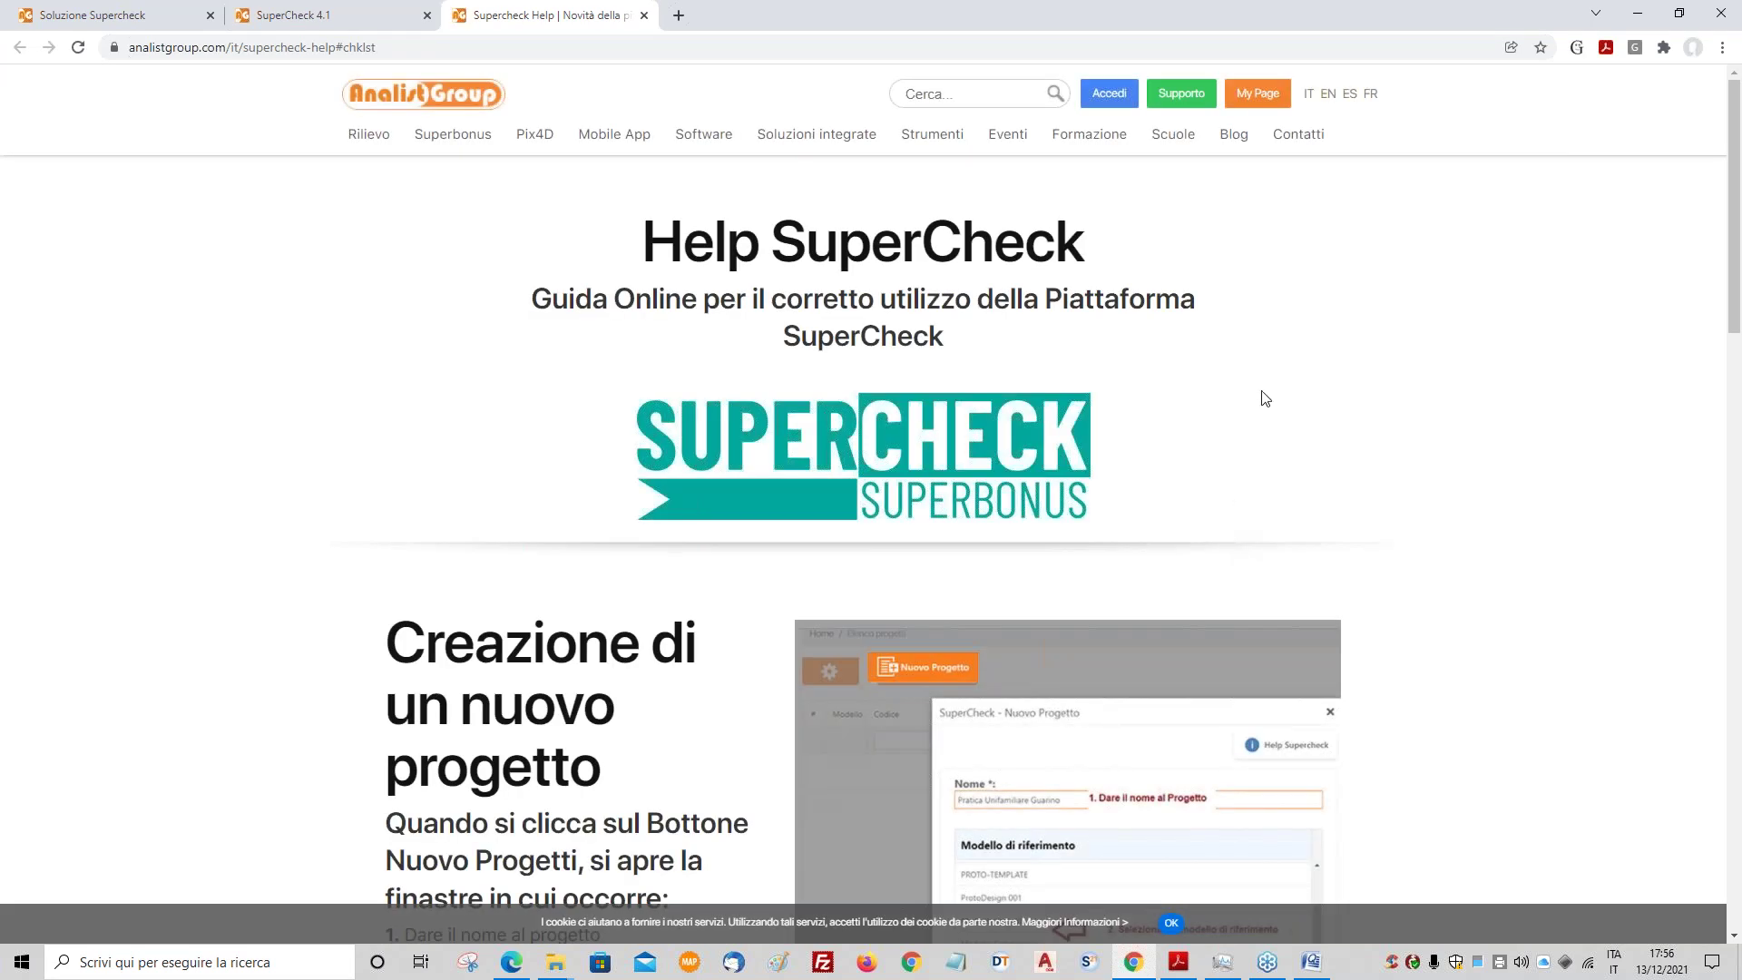
scroll(1254, 400, "down", 10)
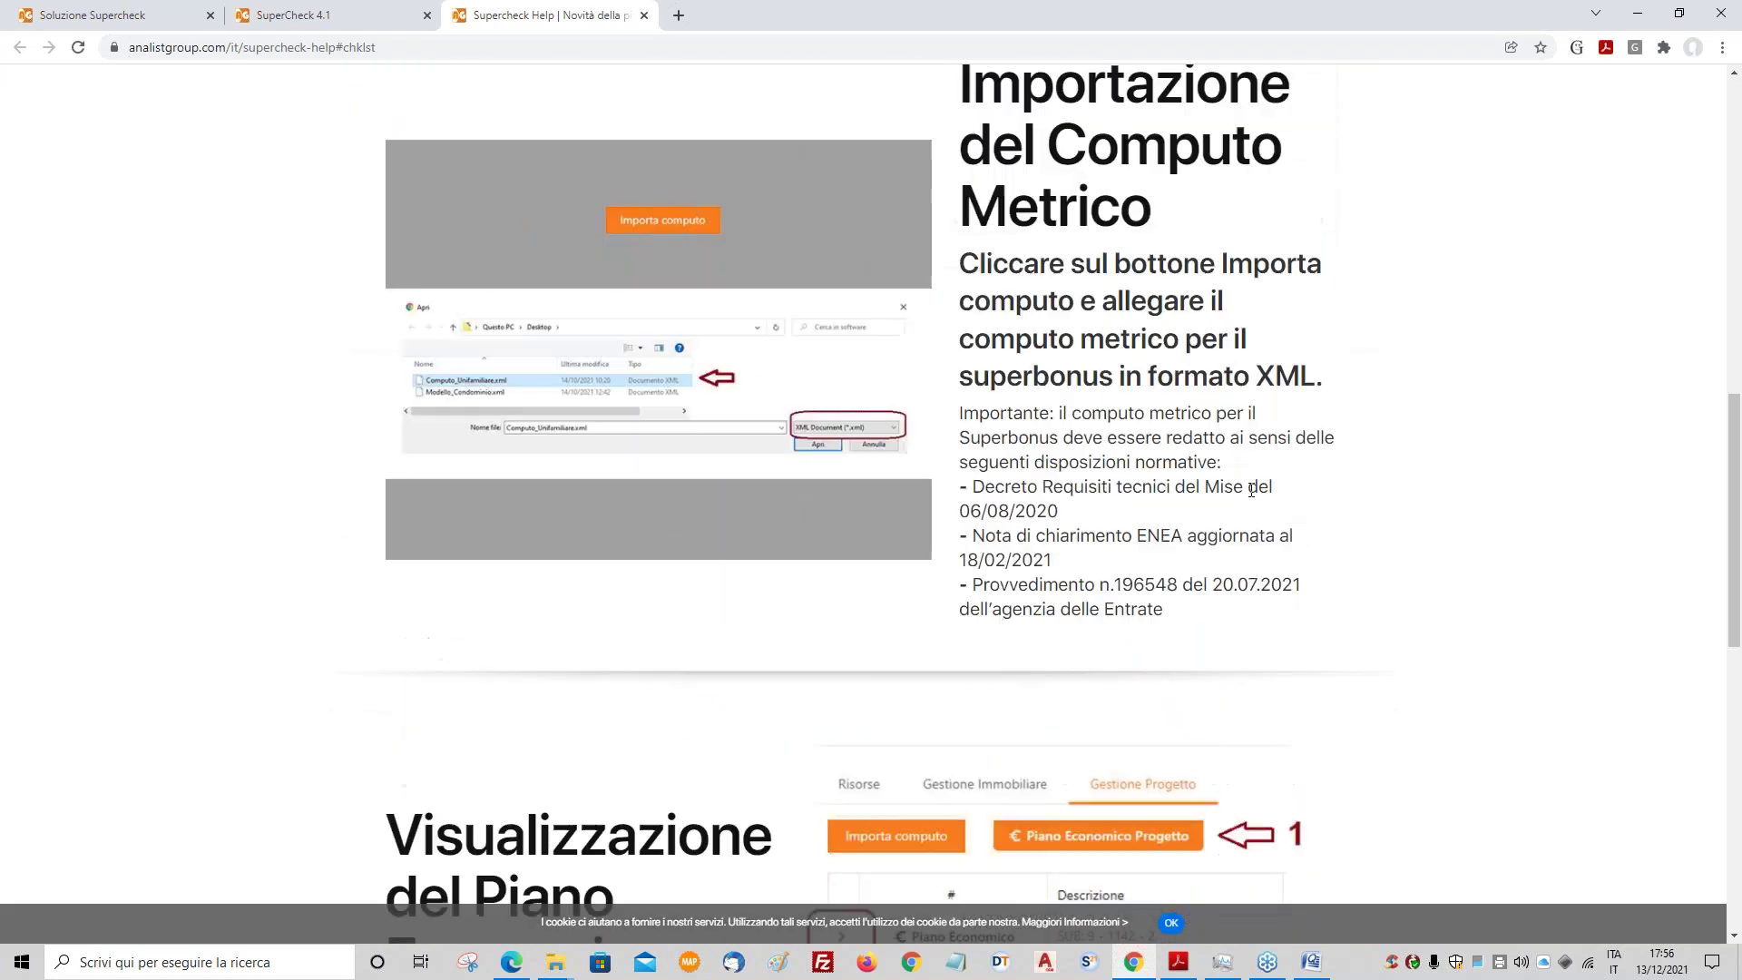
scroll(1252, 490, "down", 10)
scroll(1258, 601, "up", 15)
left_click(332, 17)
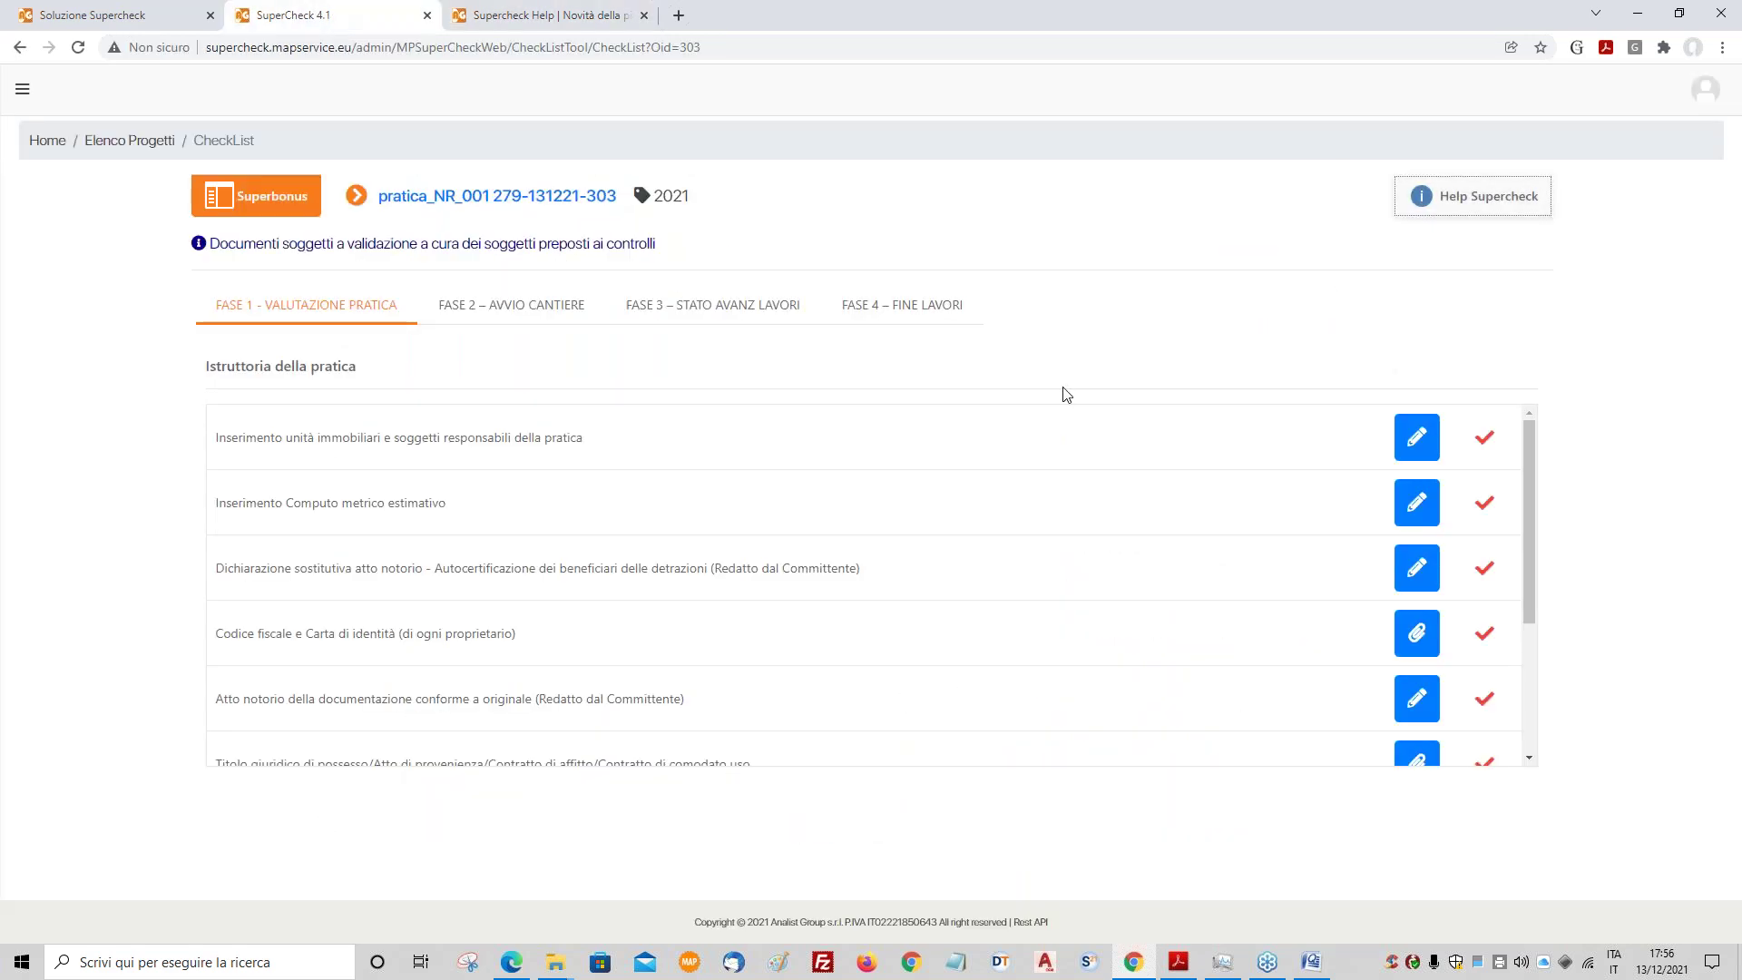
- Switch to Quanto and examine the works tree and movements of Computo eco-sisma
left_click(1300, 974)
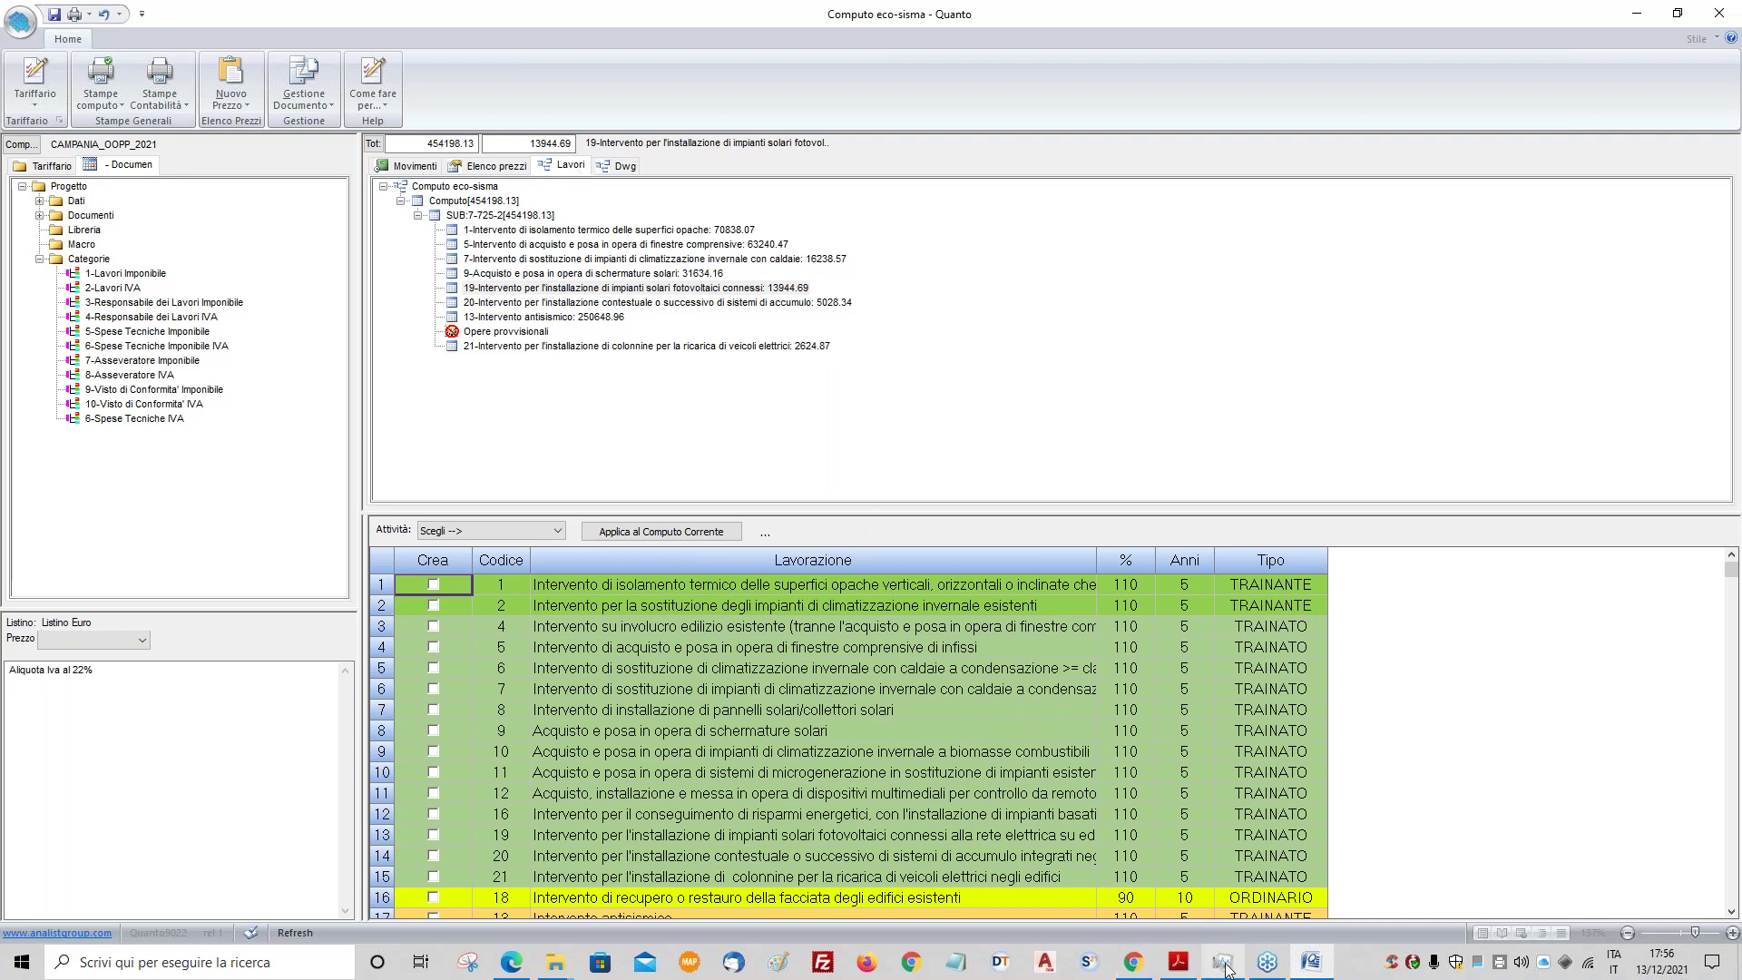
left_click(1133, 961)
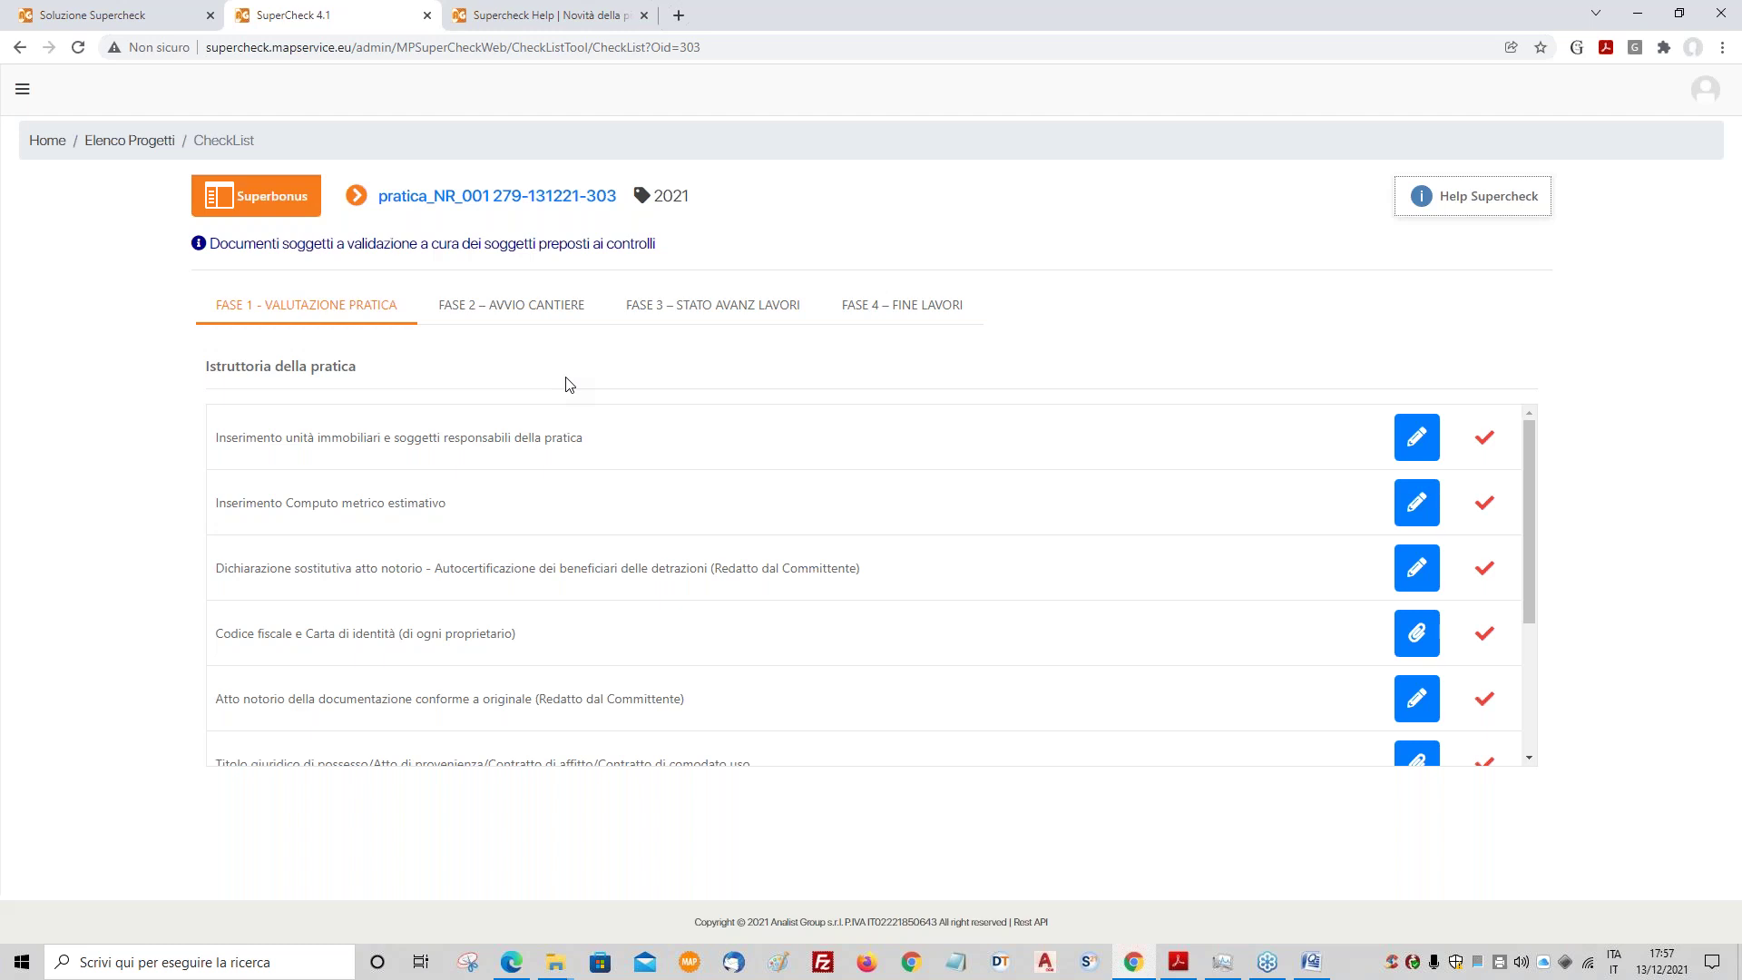
left_click(1313, 964)
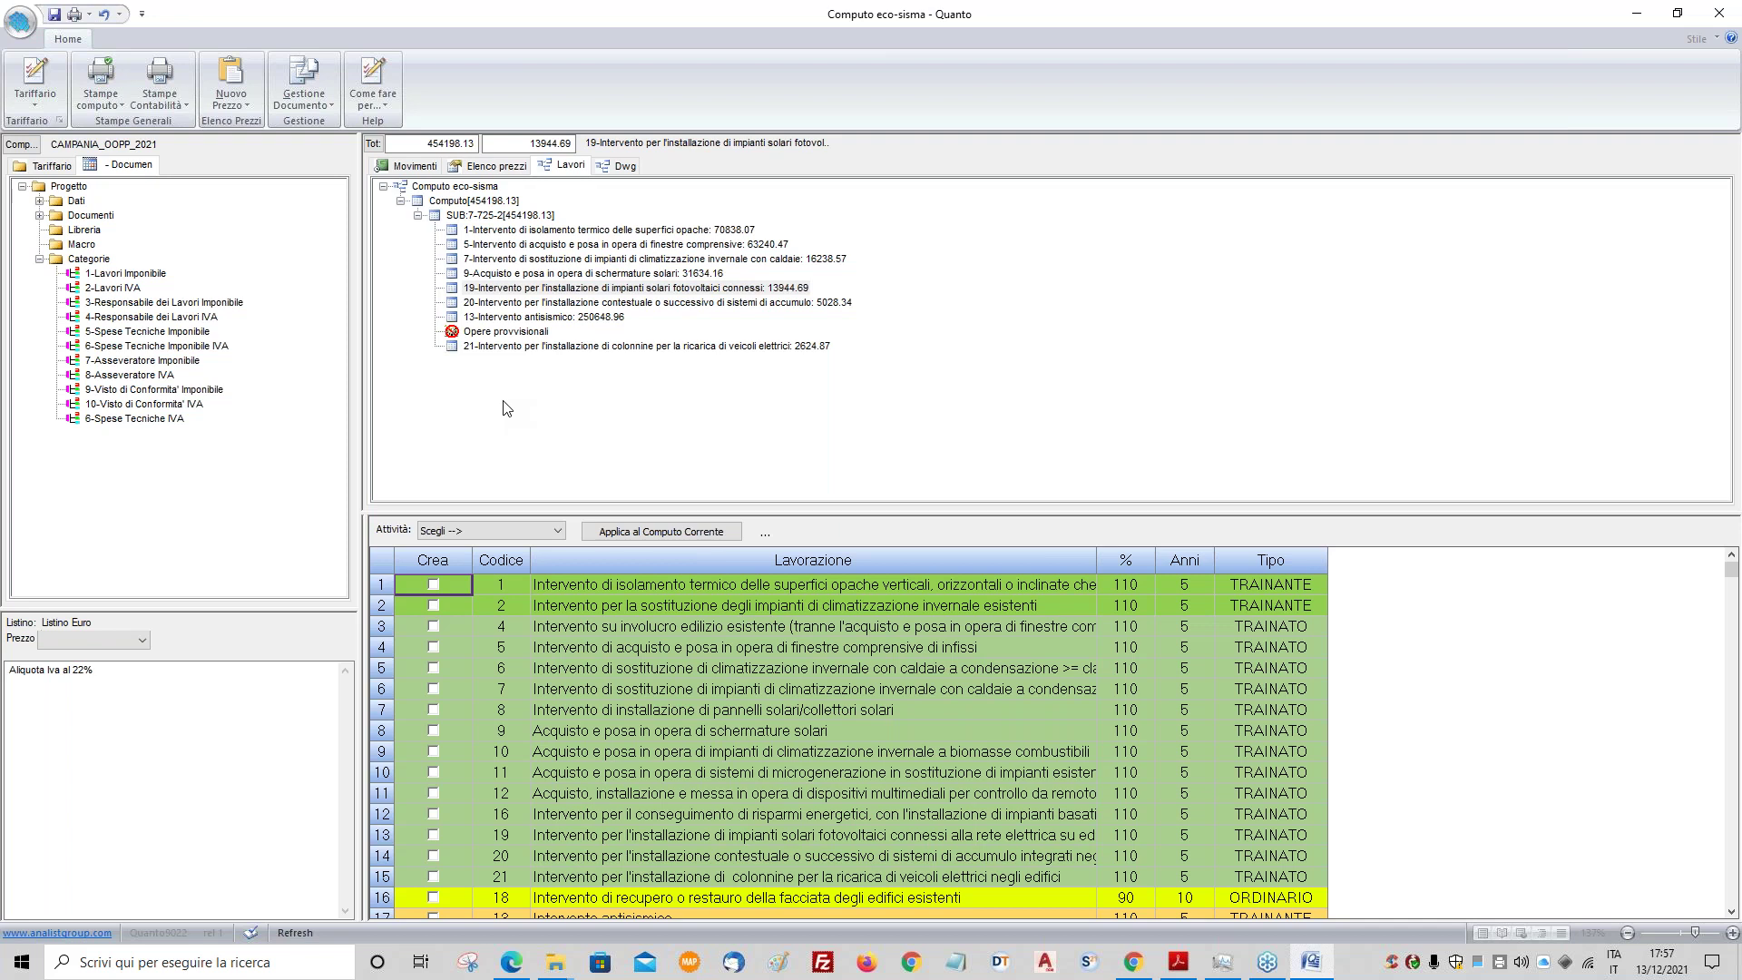
left_click(806, 415)
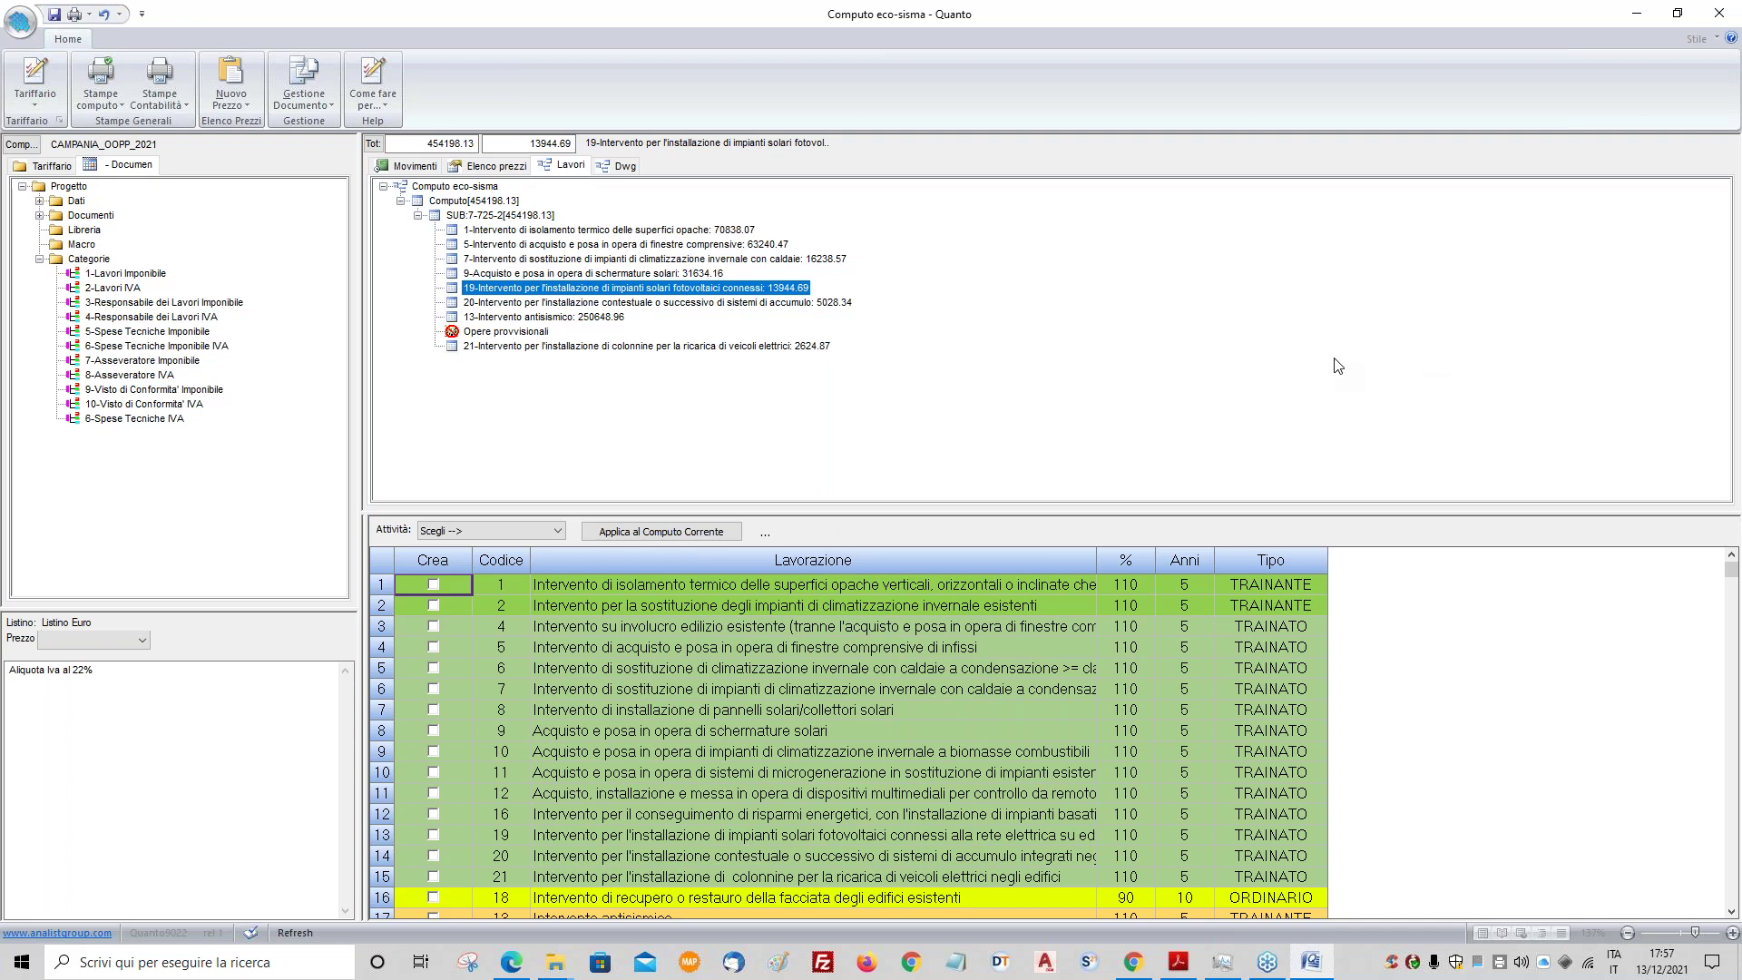
left_click(415, 167)
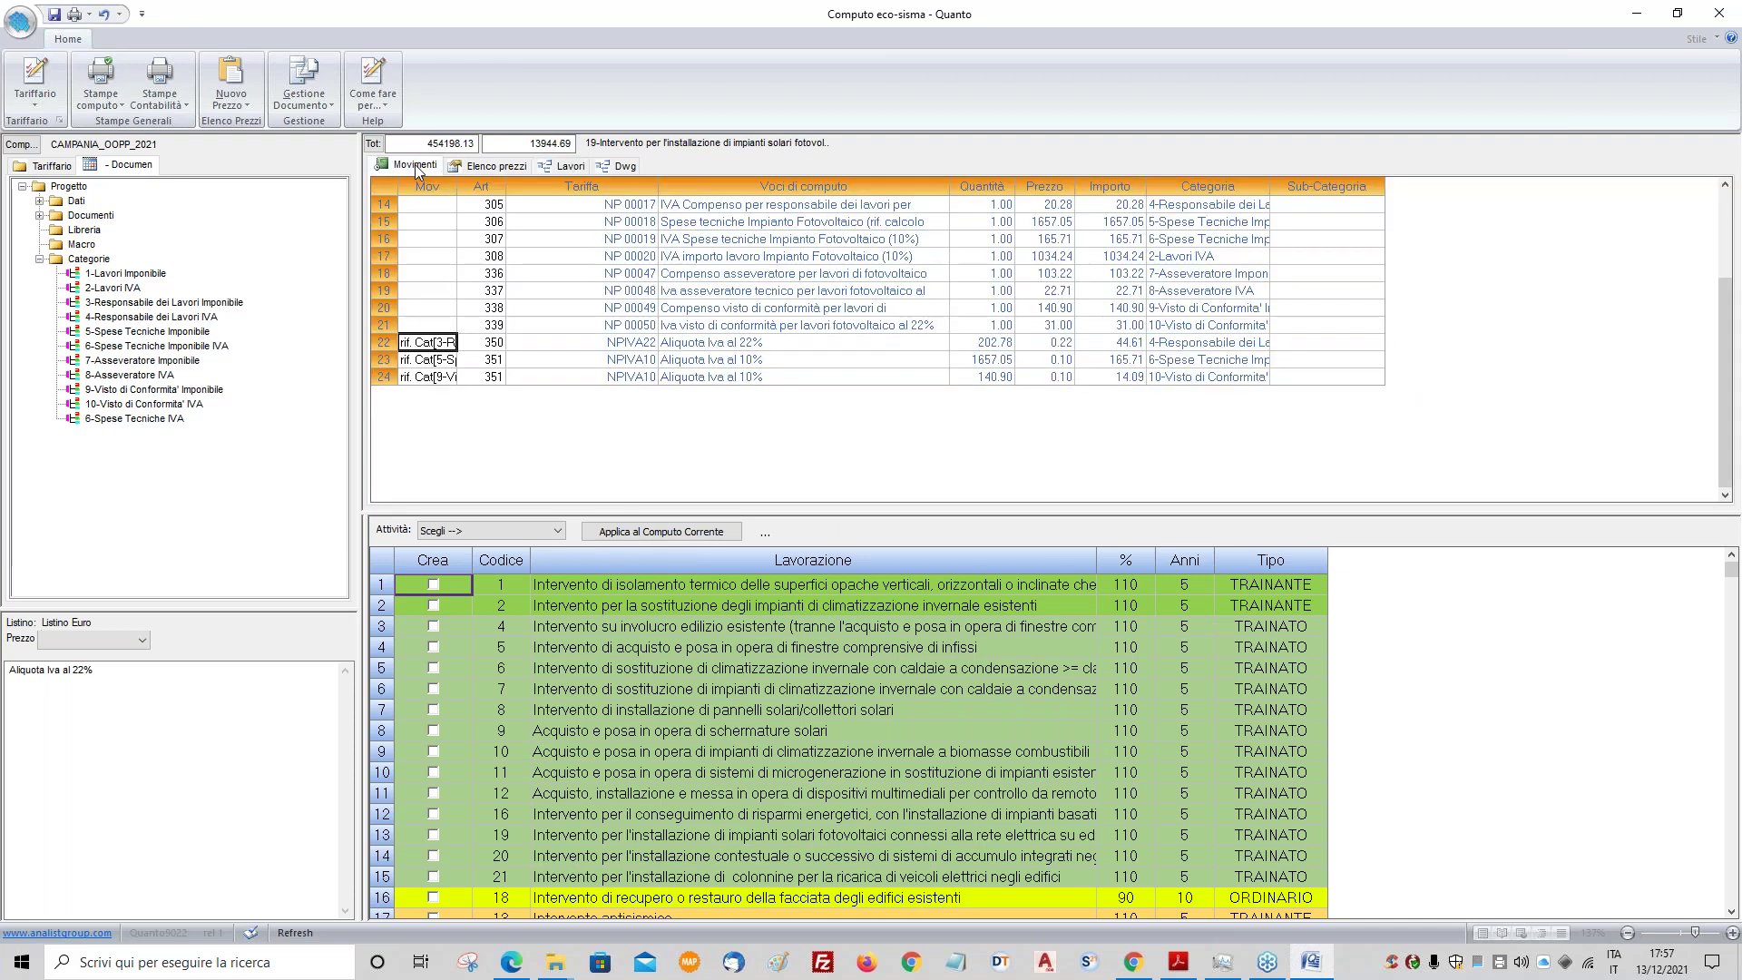
left_click(569, 167)
- Close Computo eco-sisma in Quanto without saving changes, and minimise the browser window behind it
left_click(1719, 14)
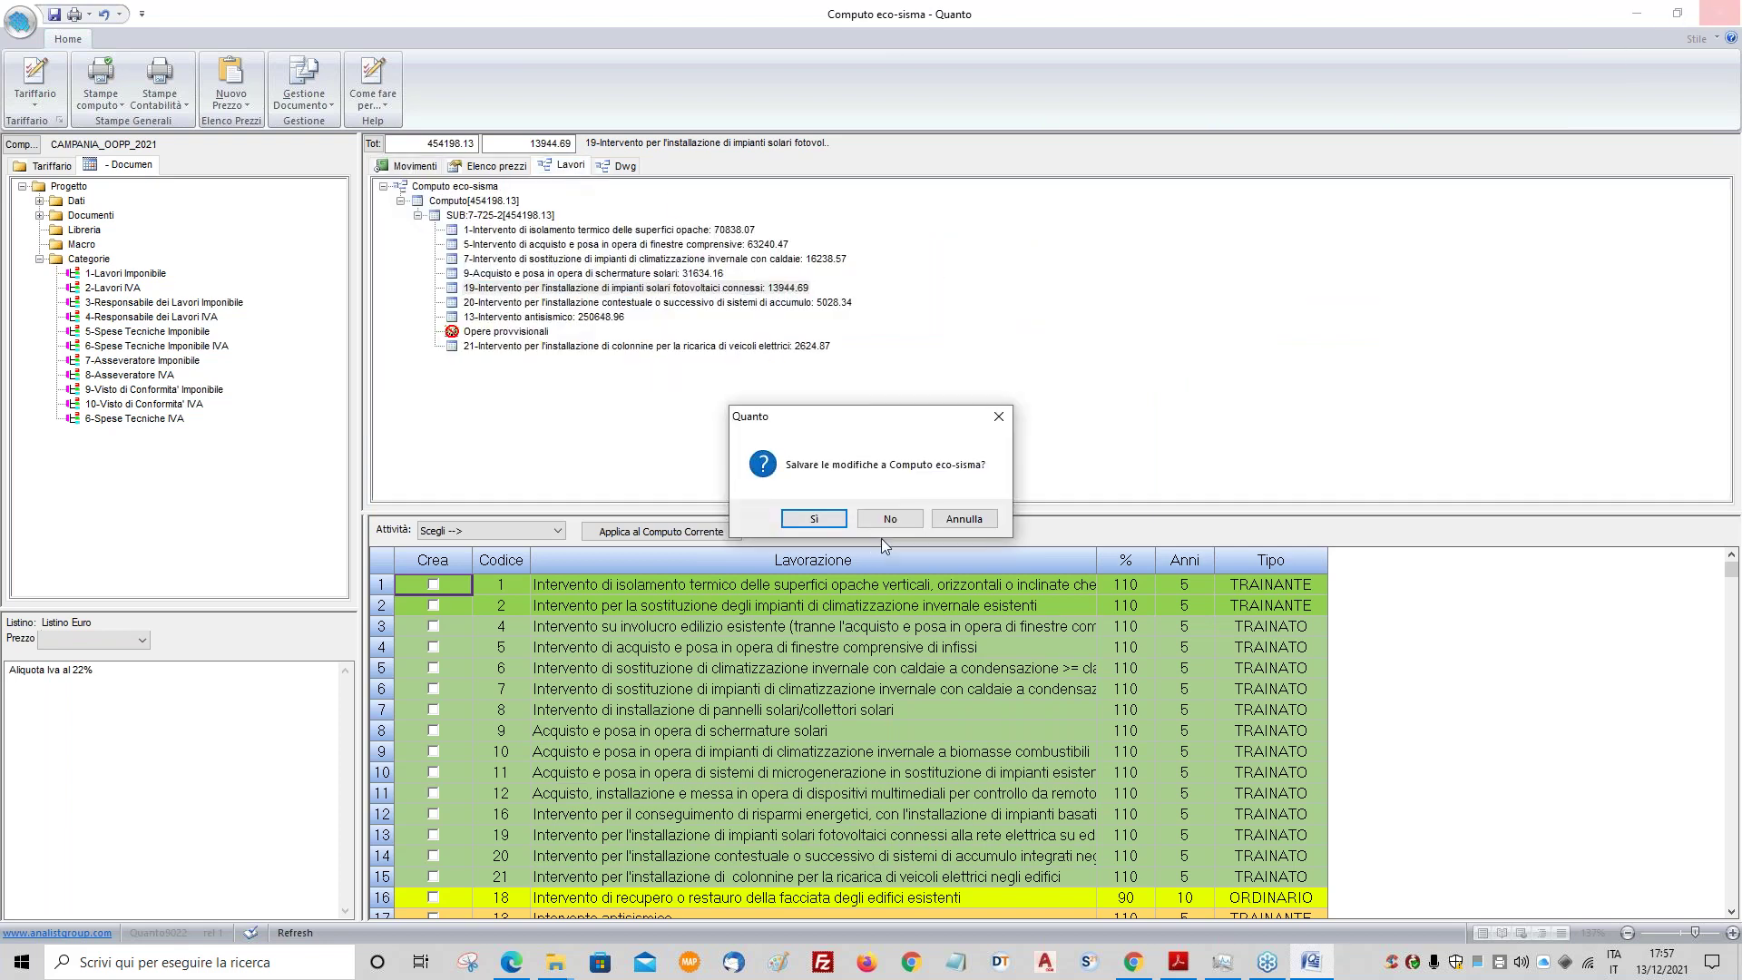
left_click(891, 519)
left_click(1638, 13)
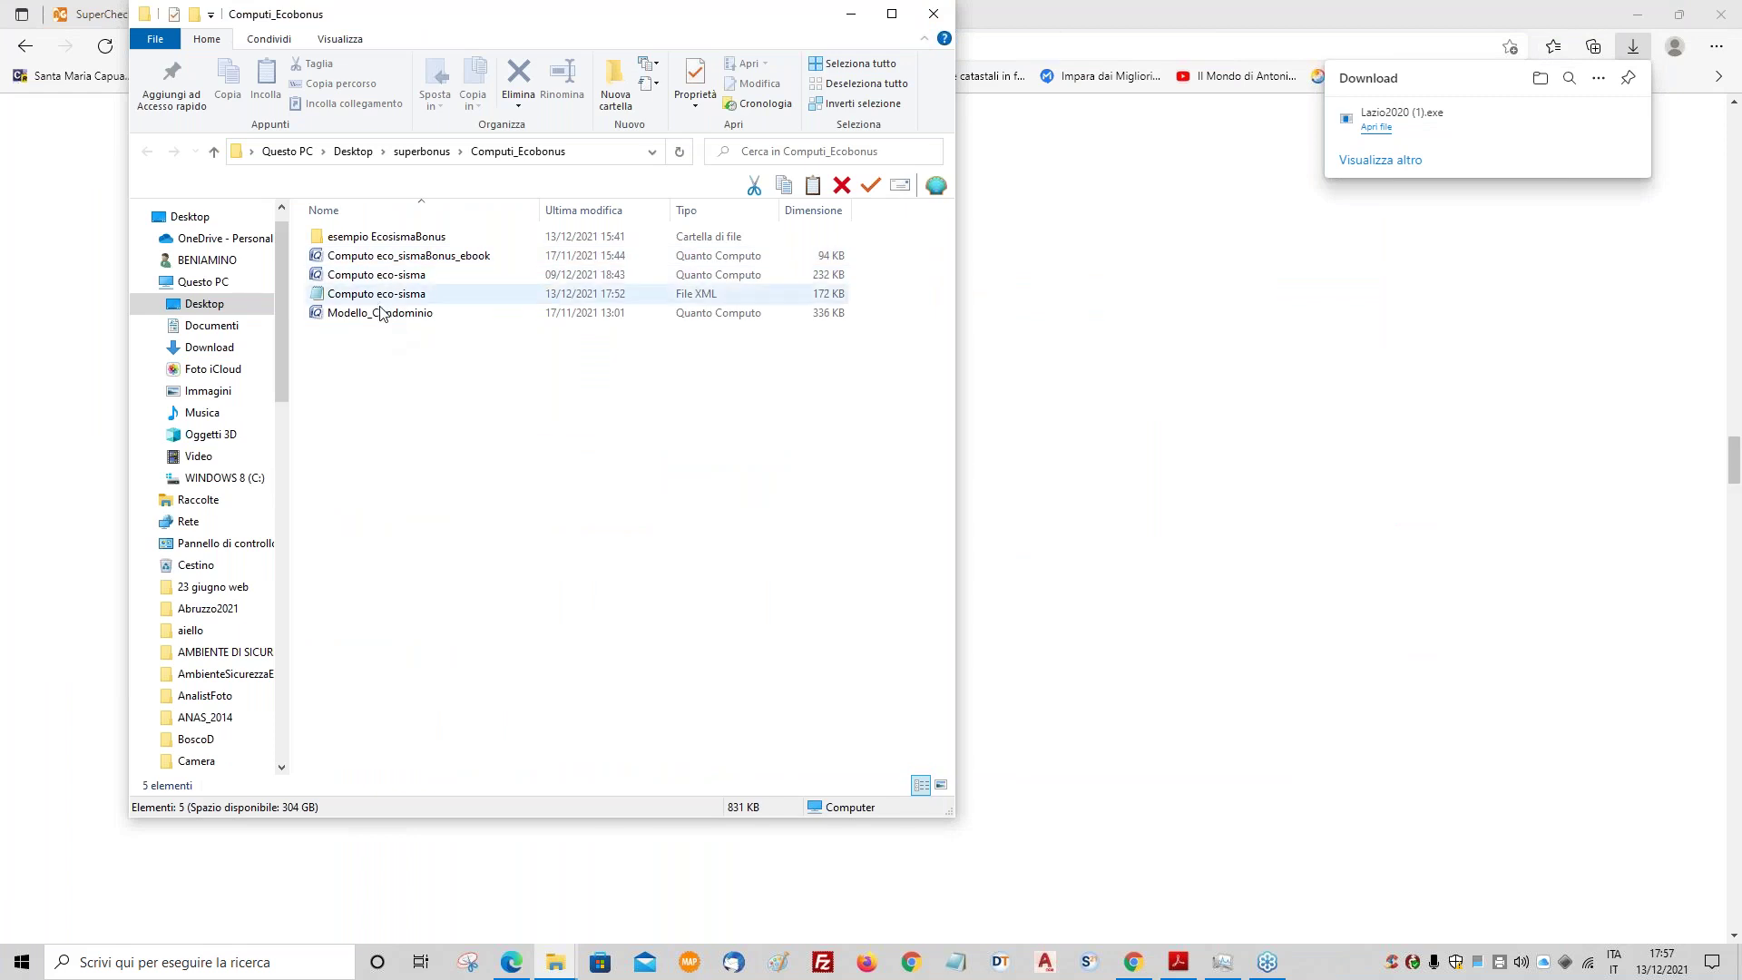
- Browse the estimate files in the Computi_Ecobonus and Computi folders, and close the file window
left_click(379, 311)
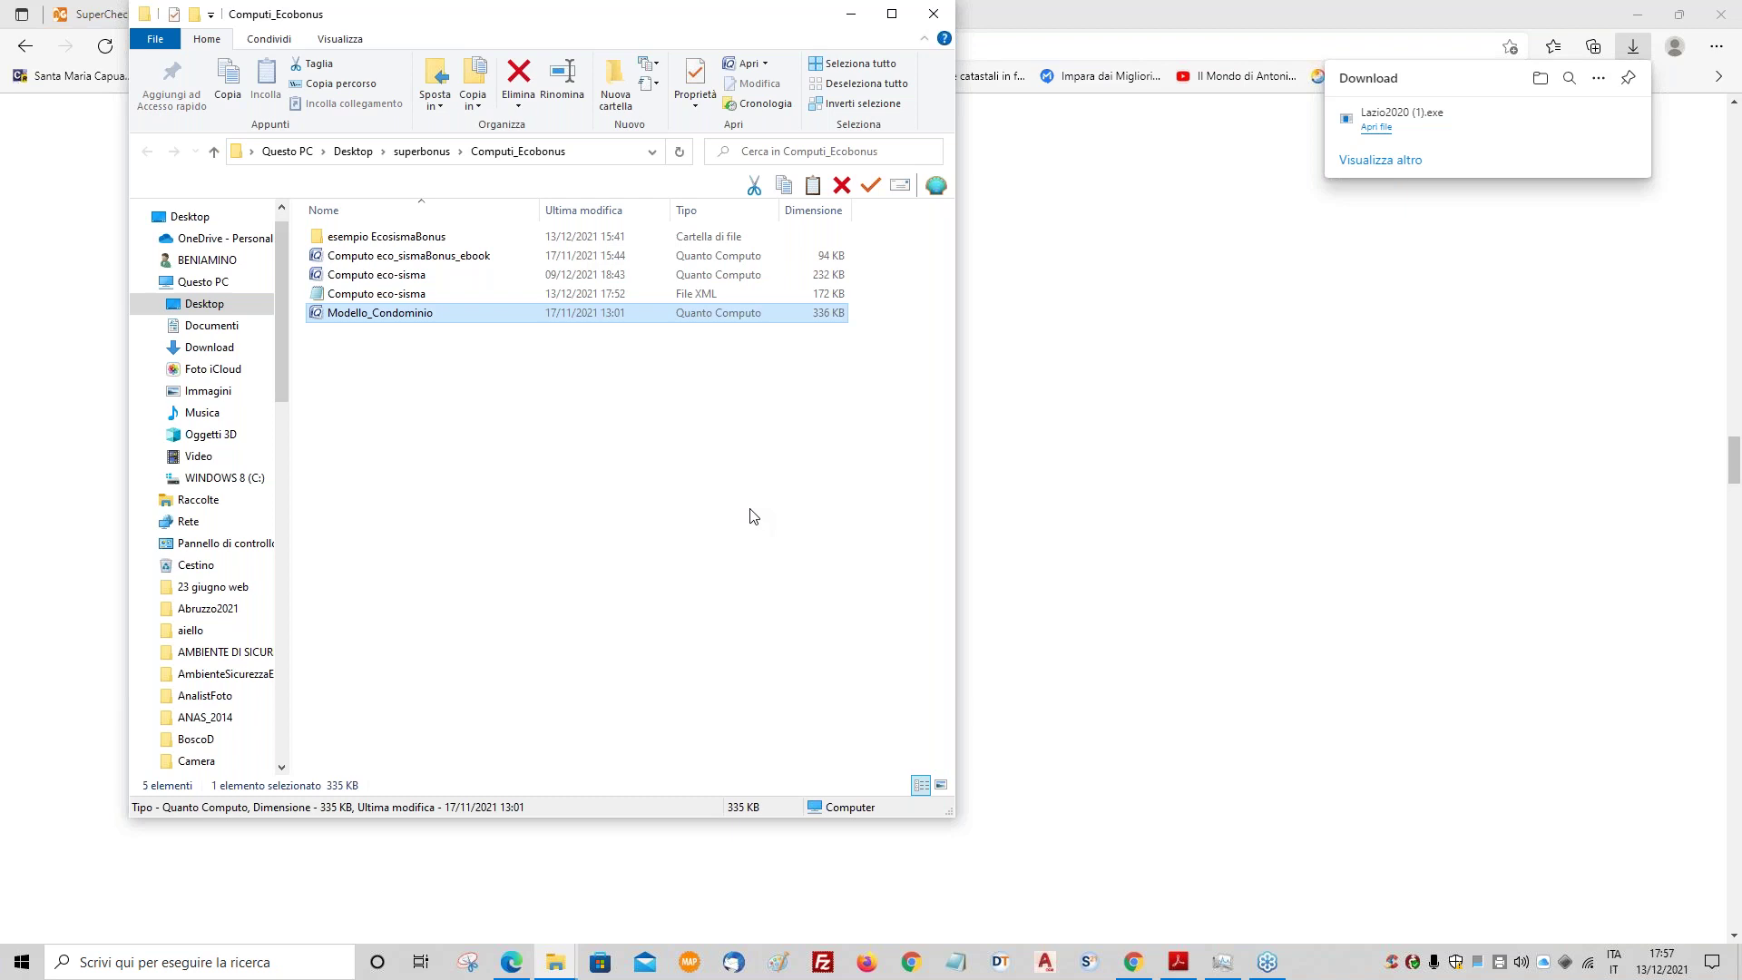
left_click(516, 402)
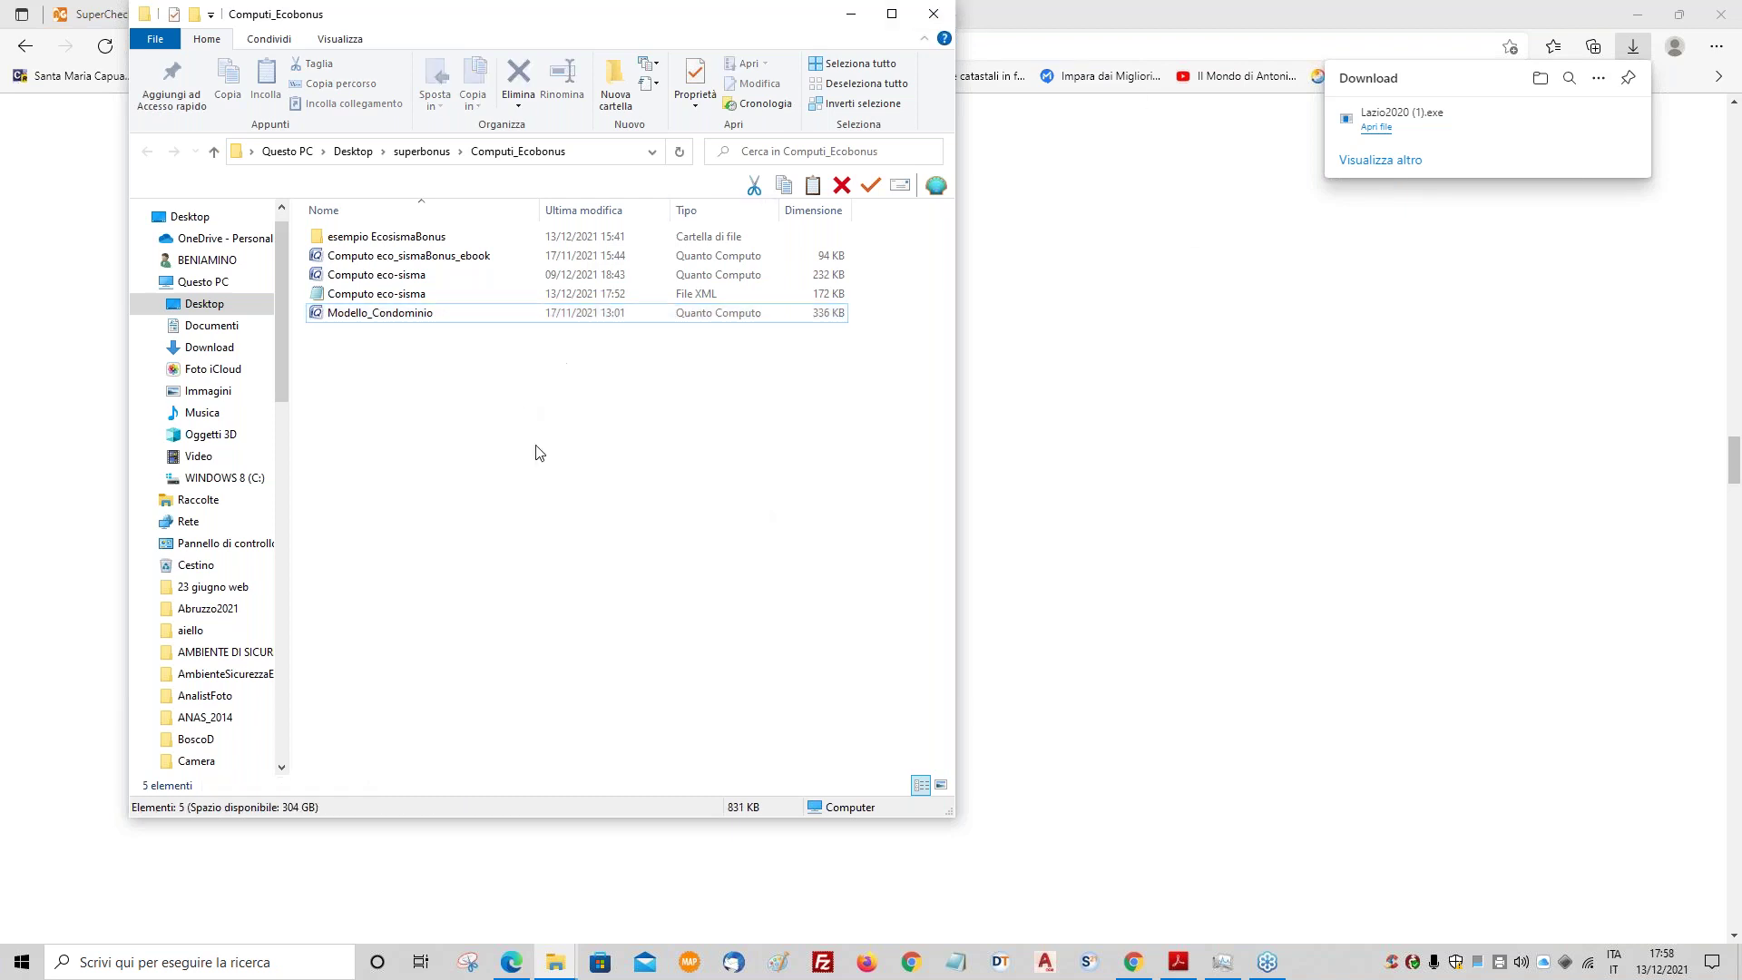
left_click(283, 769)
left_click(283, 769)
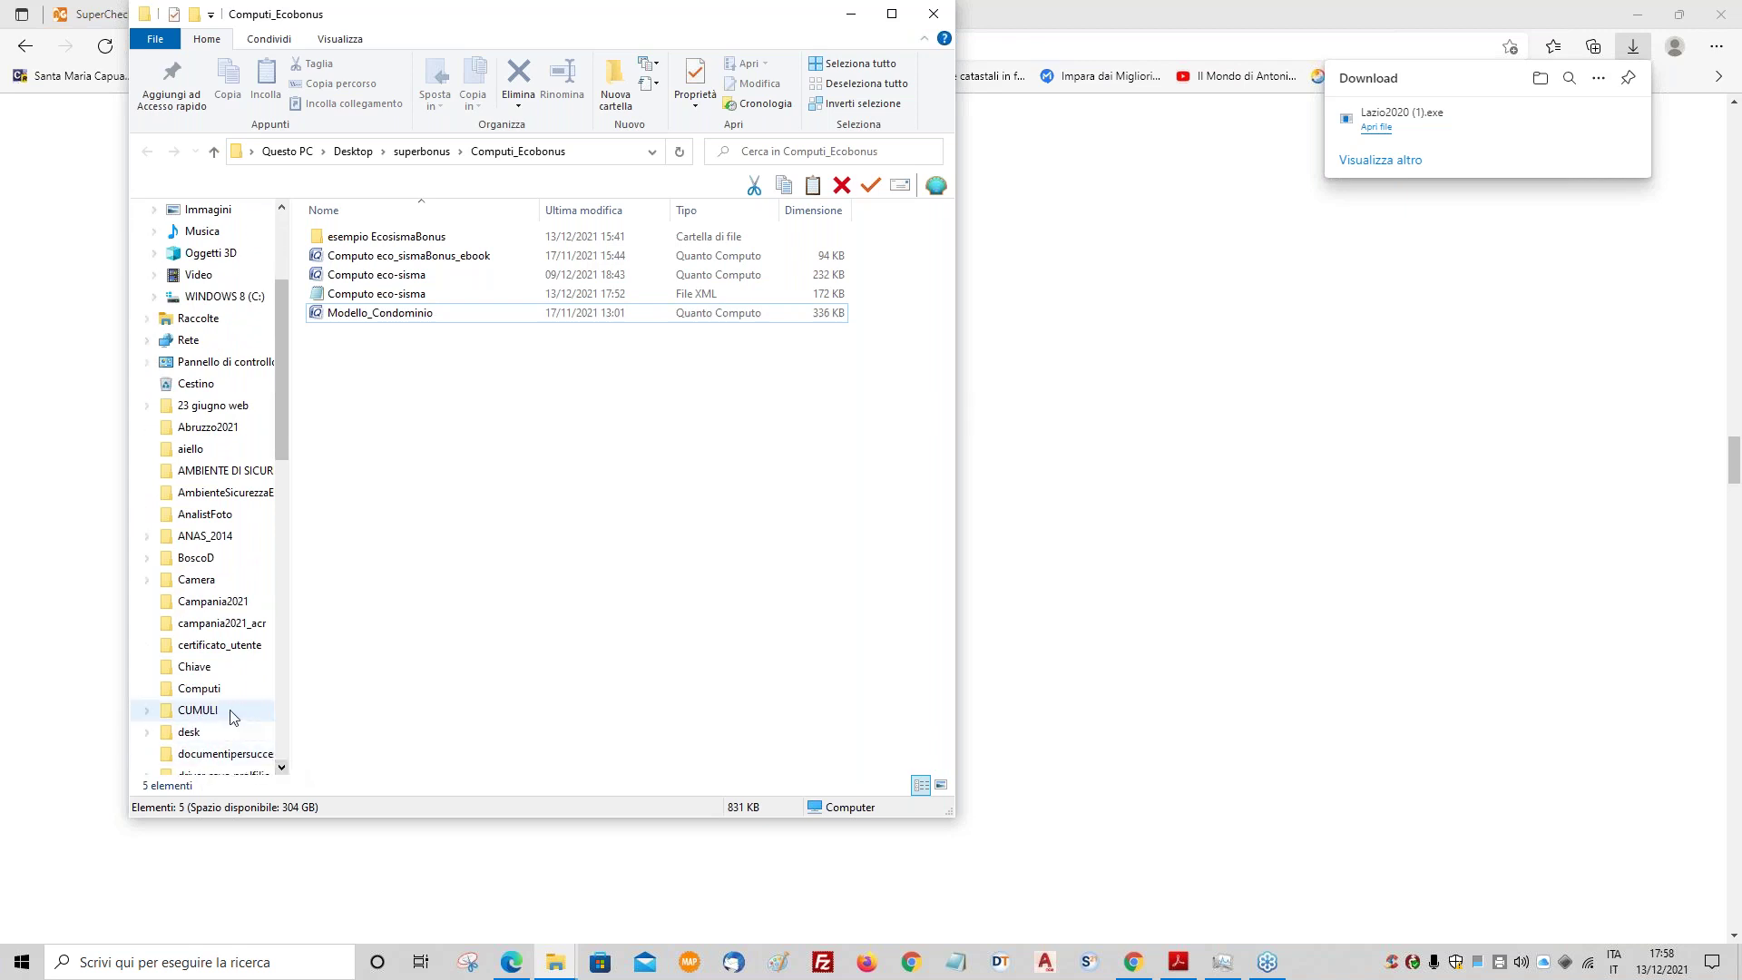
left_click(214, 697)
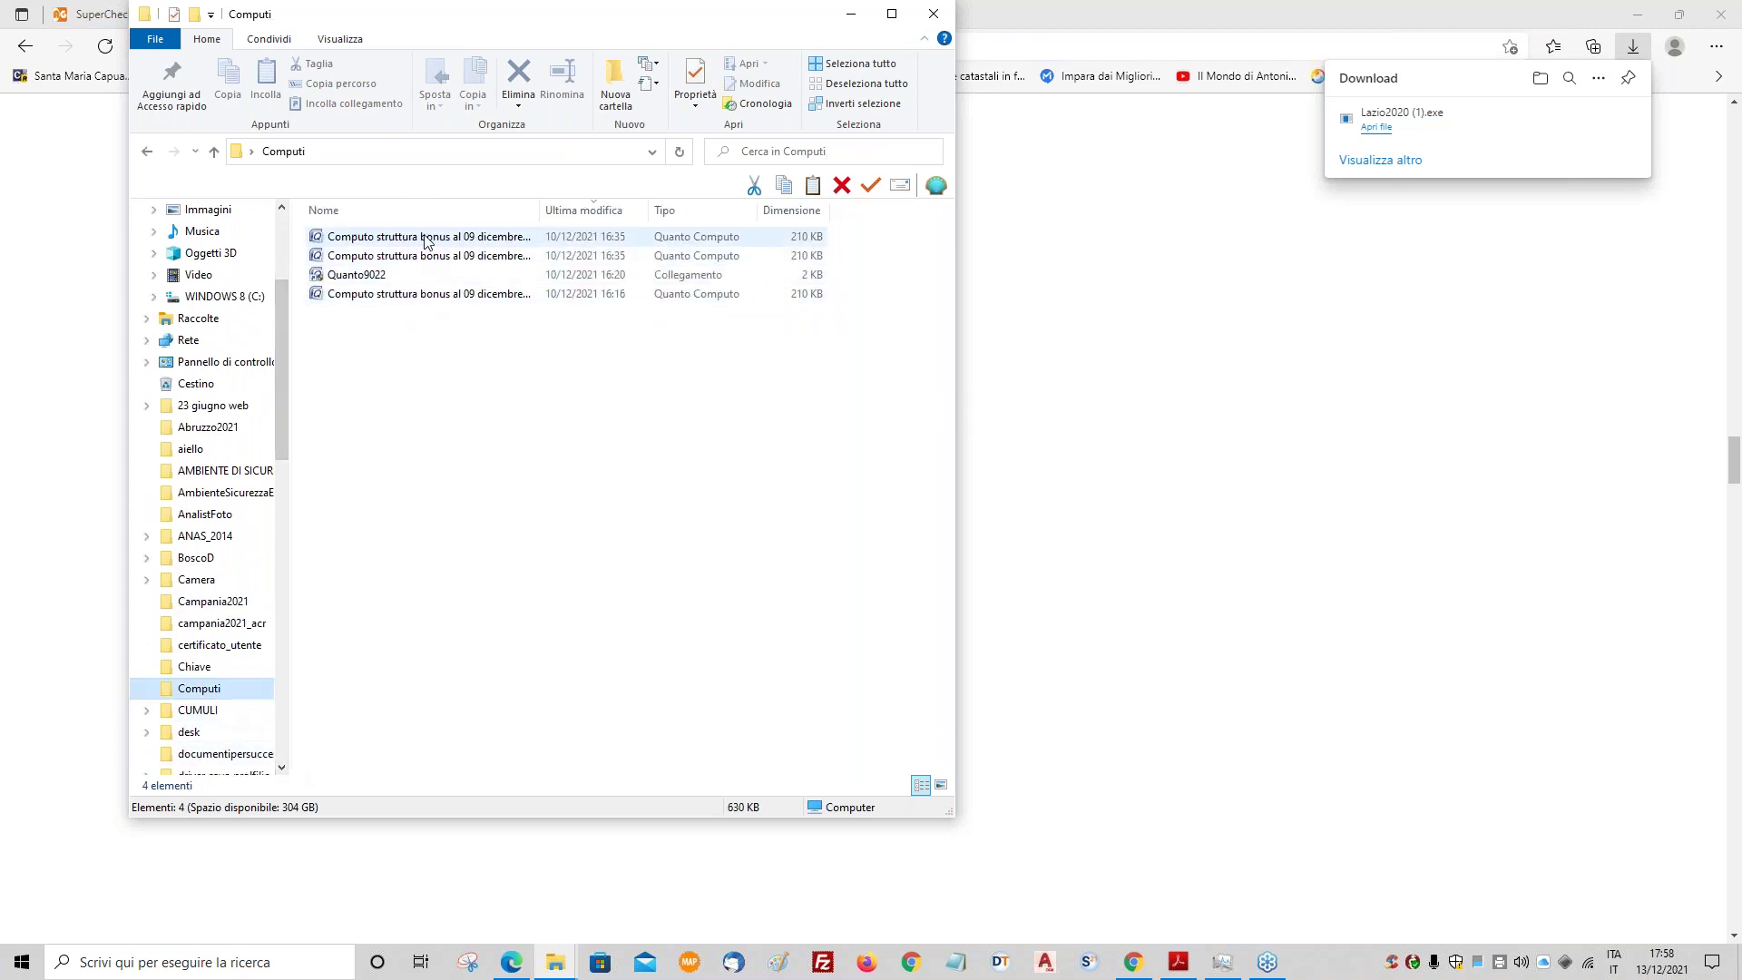
left_click(400, 295)
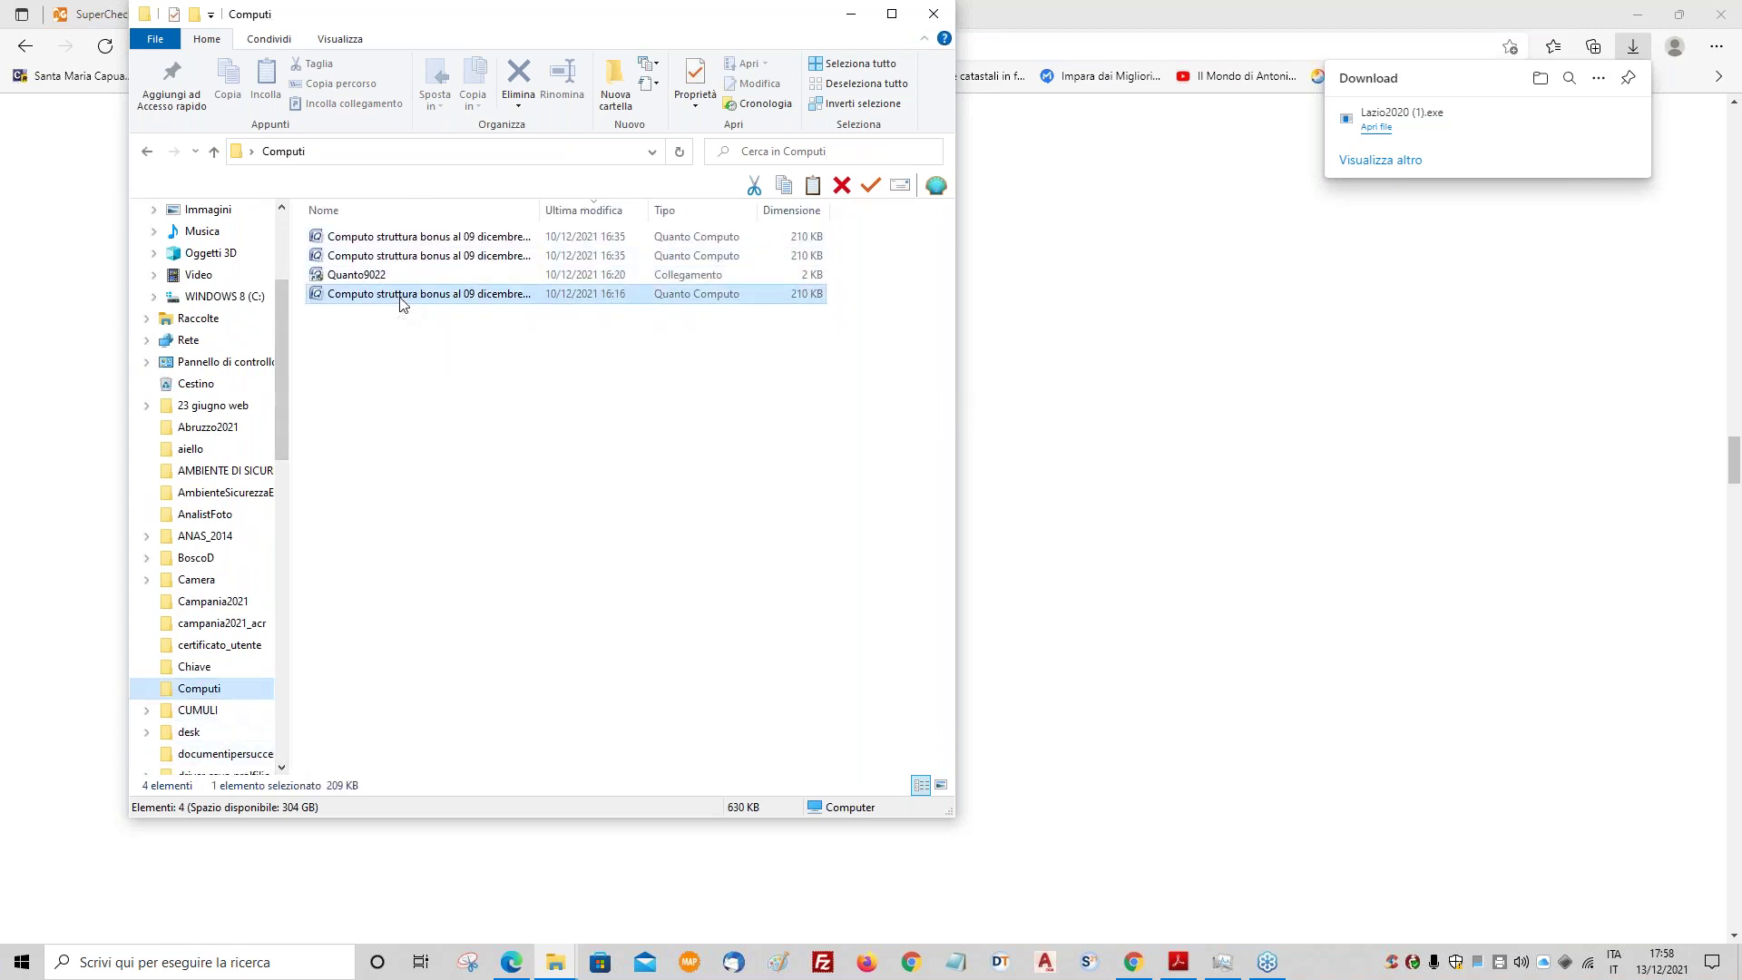
left_click(461, 479)
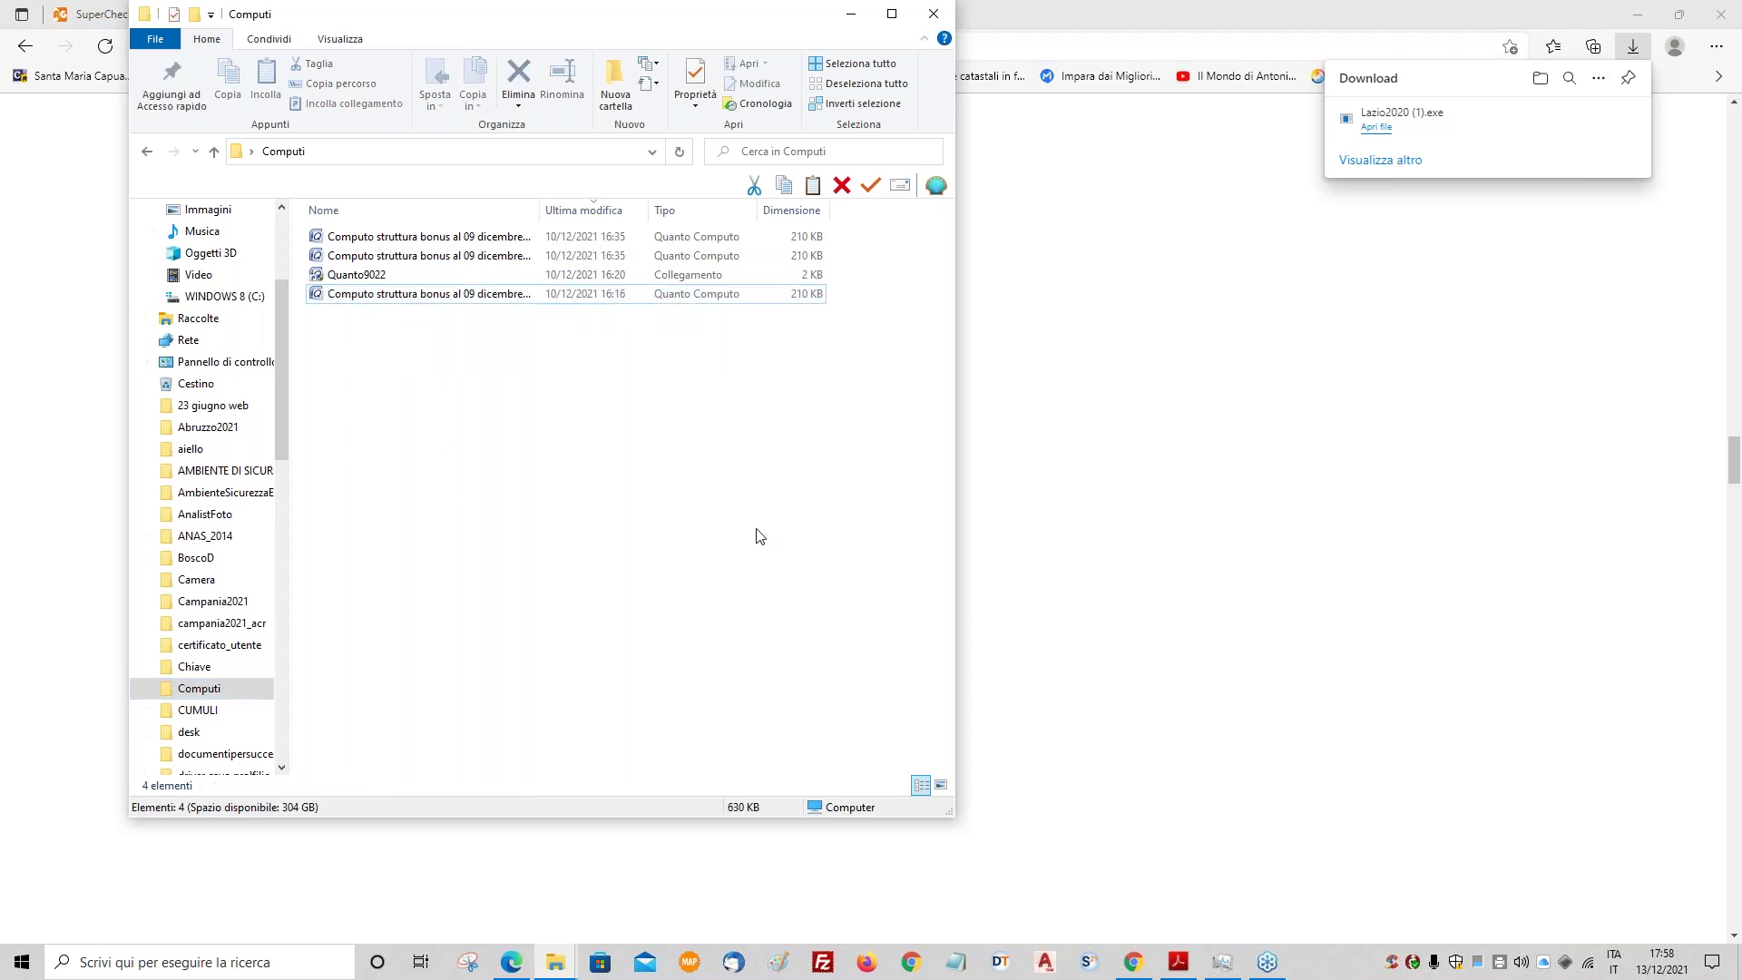
left_click(934, 25)
- Find and launch Quanto9022 through the Windows search, and widen the tariff pane in the empty document
key("super+s")
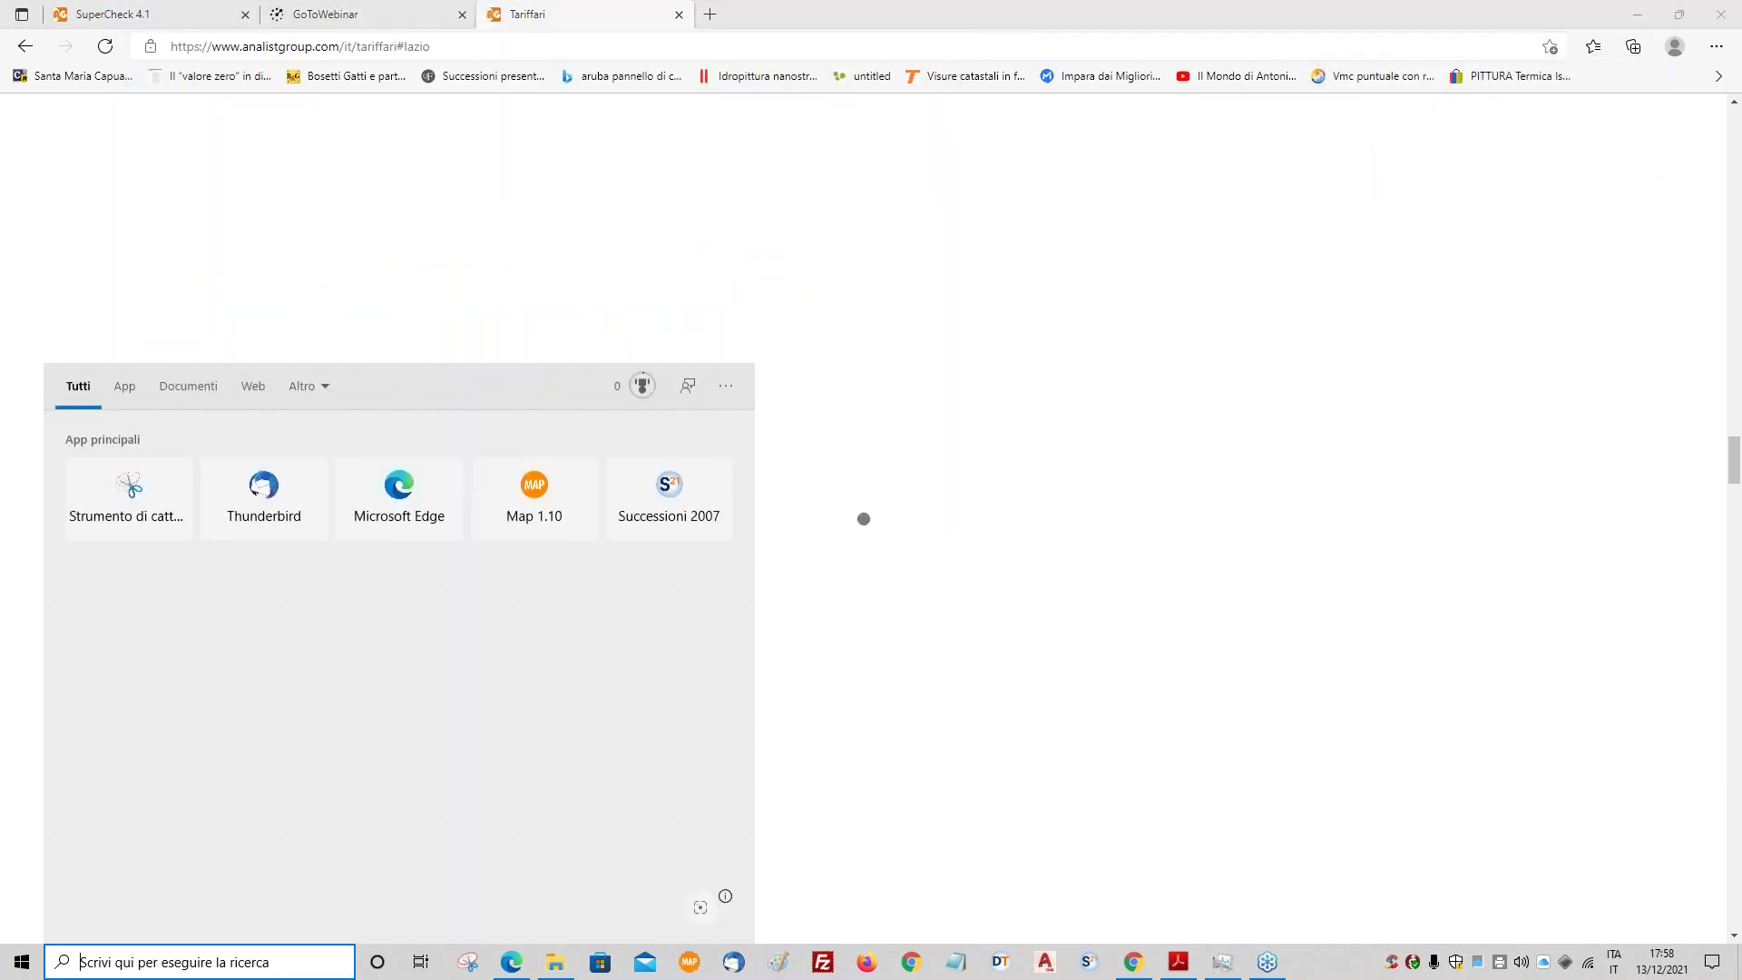
type("QUNA")
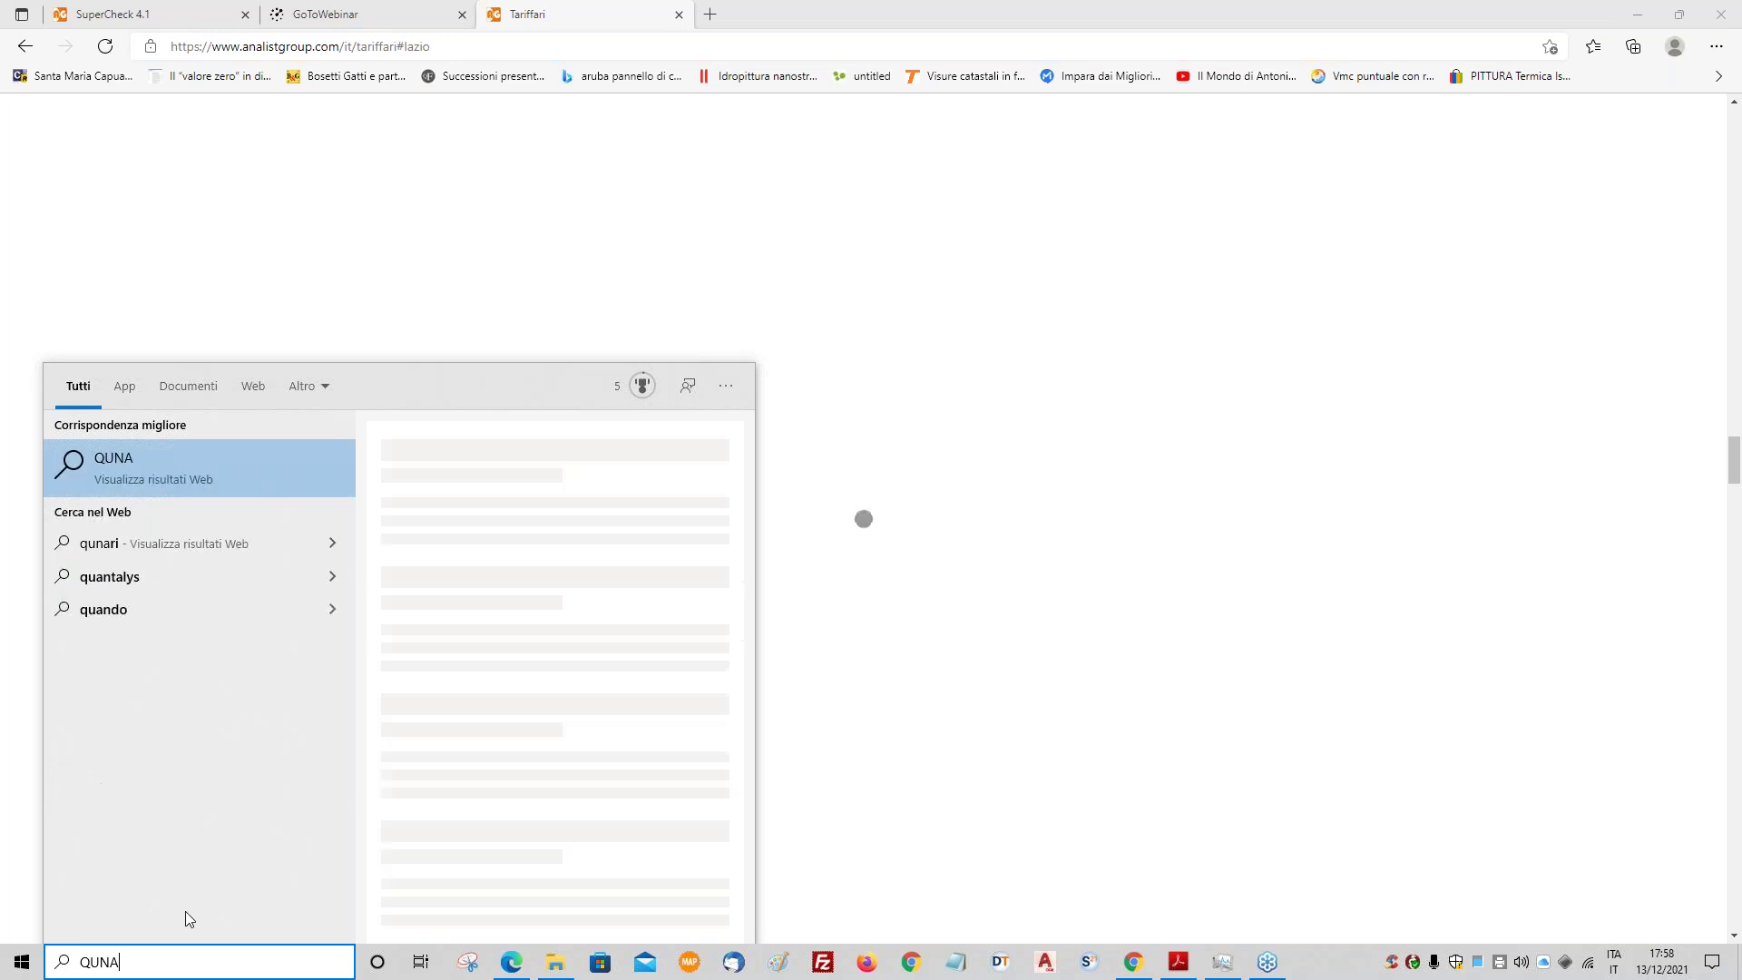
key("BackSpace")
key("BackSpace")
type("A")
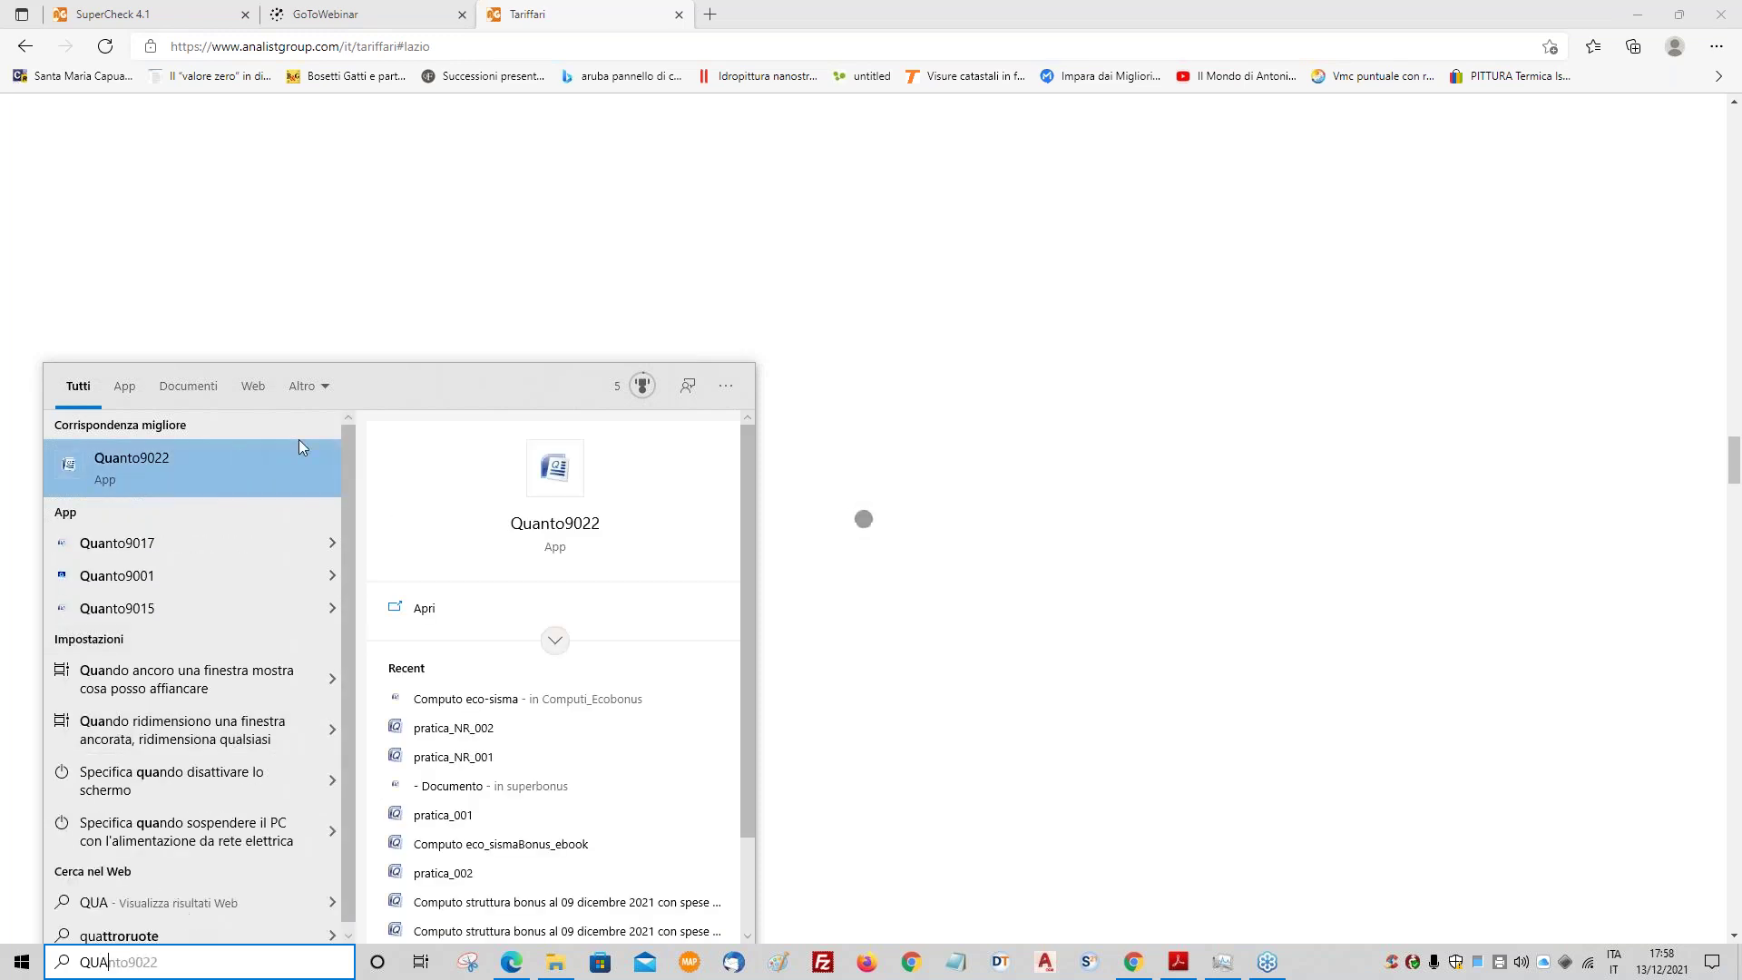
left_click(227, 457)
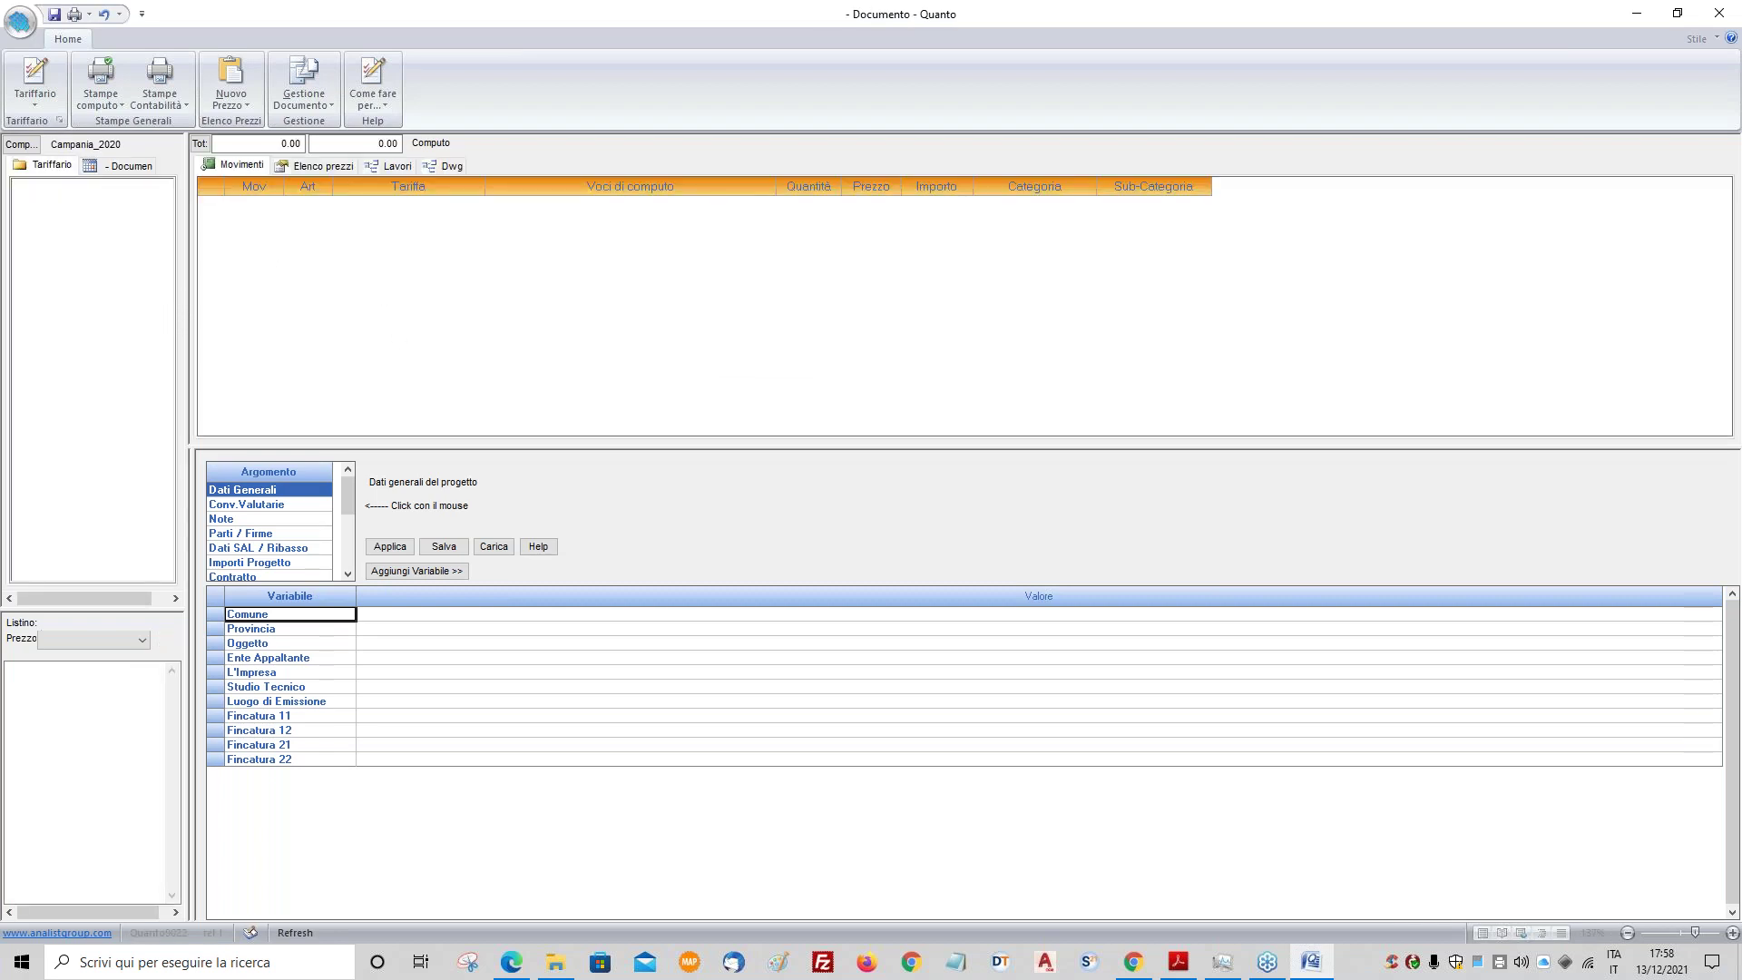
left_click_drag(185, 301, 364, 300)
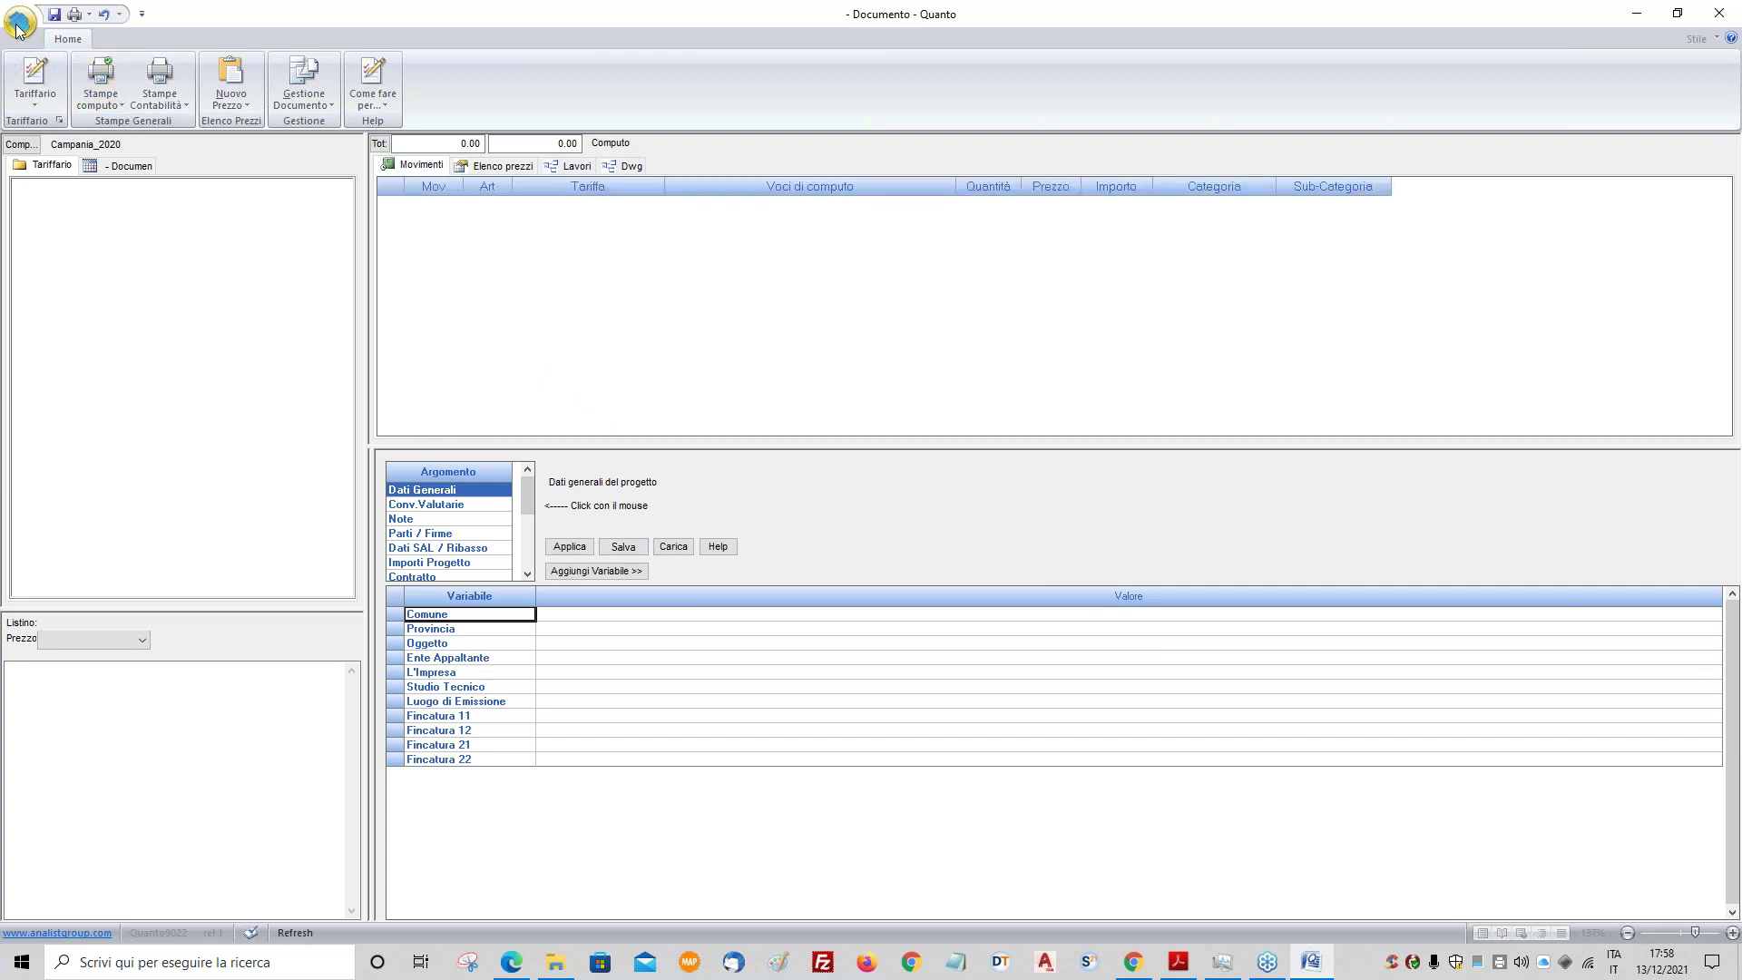
- Load the Campania2021.MDB tariff from the filedati folder into the empty document
left_click(38, 100)
left_click(62, 124)
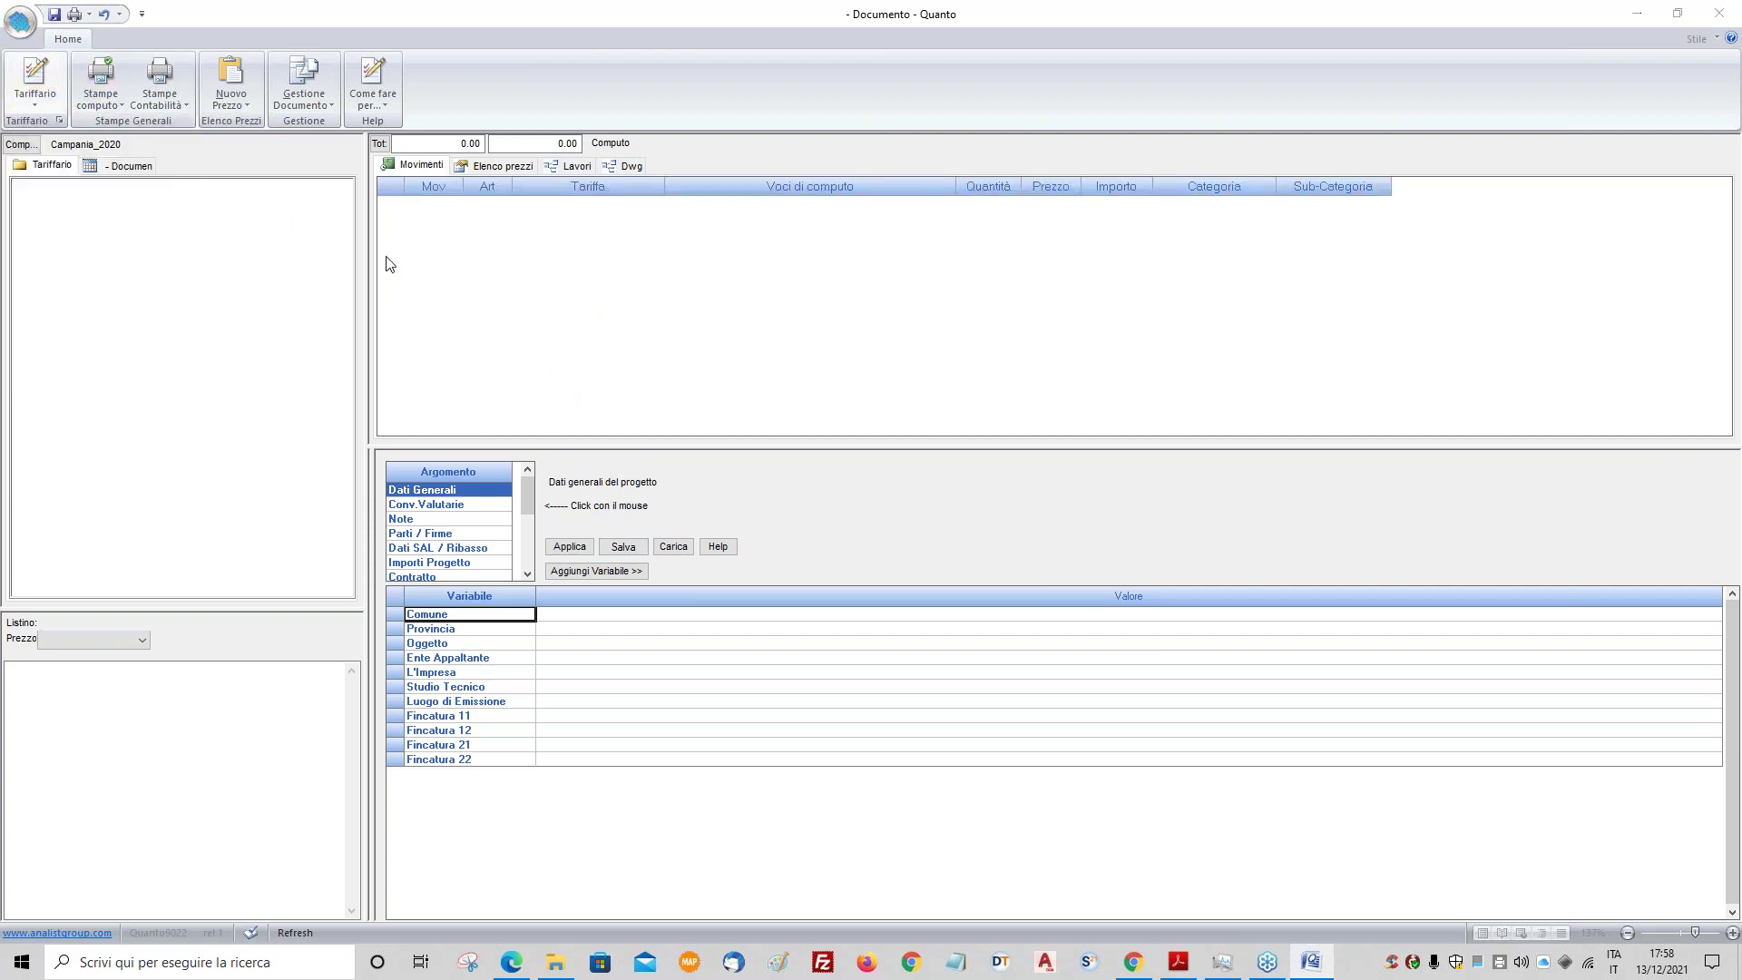
left_click(296, 134)
left_click(281, 192)
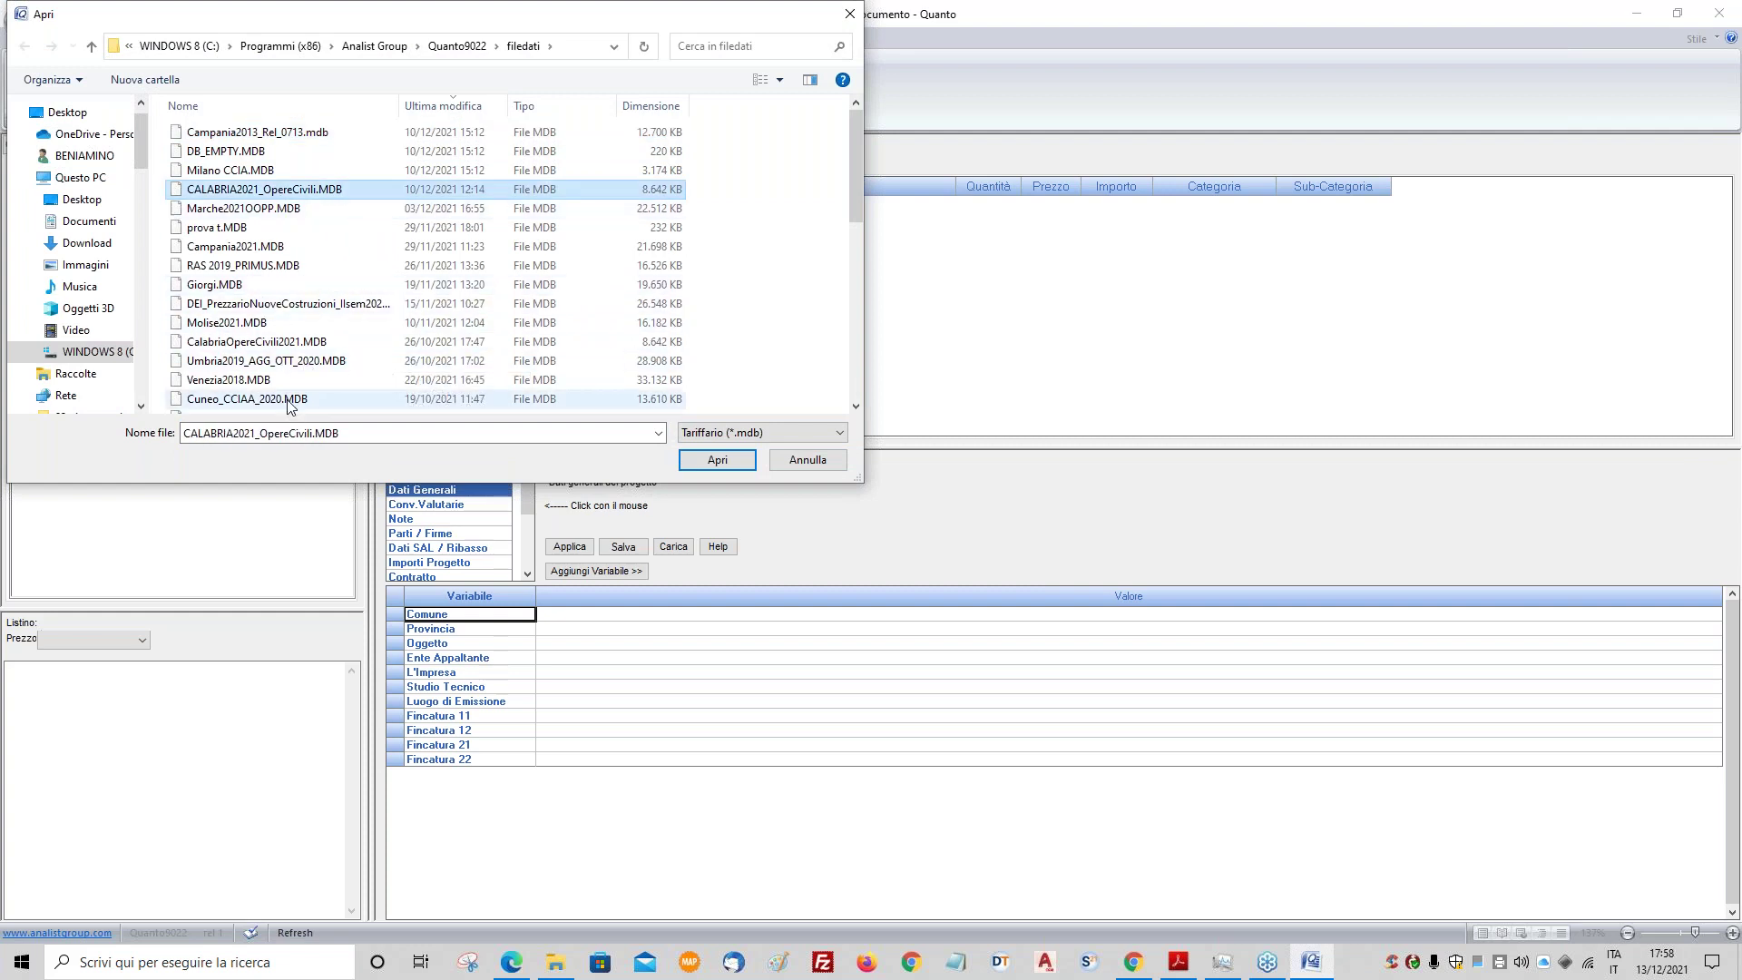
left_click(235, 251)
left_click(717, 460)
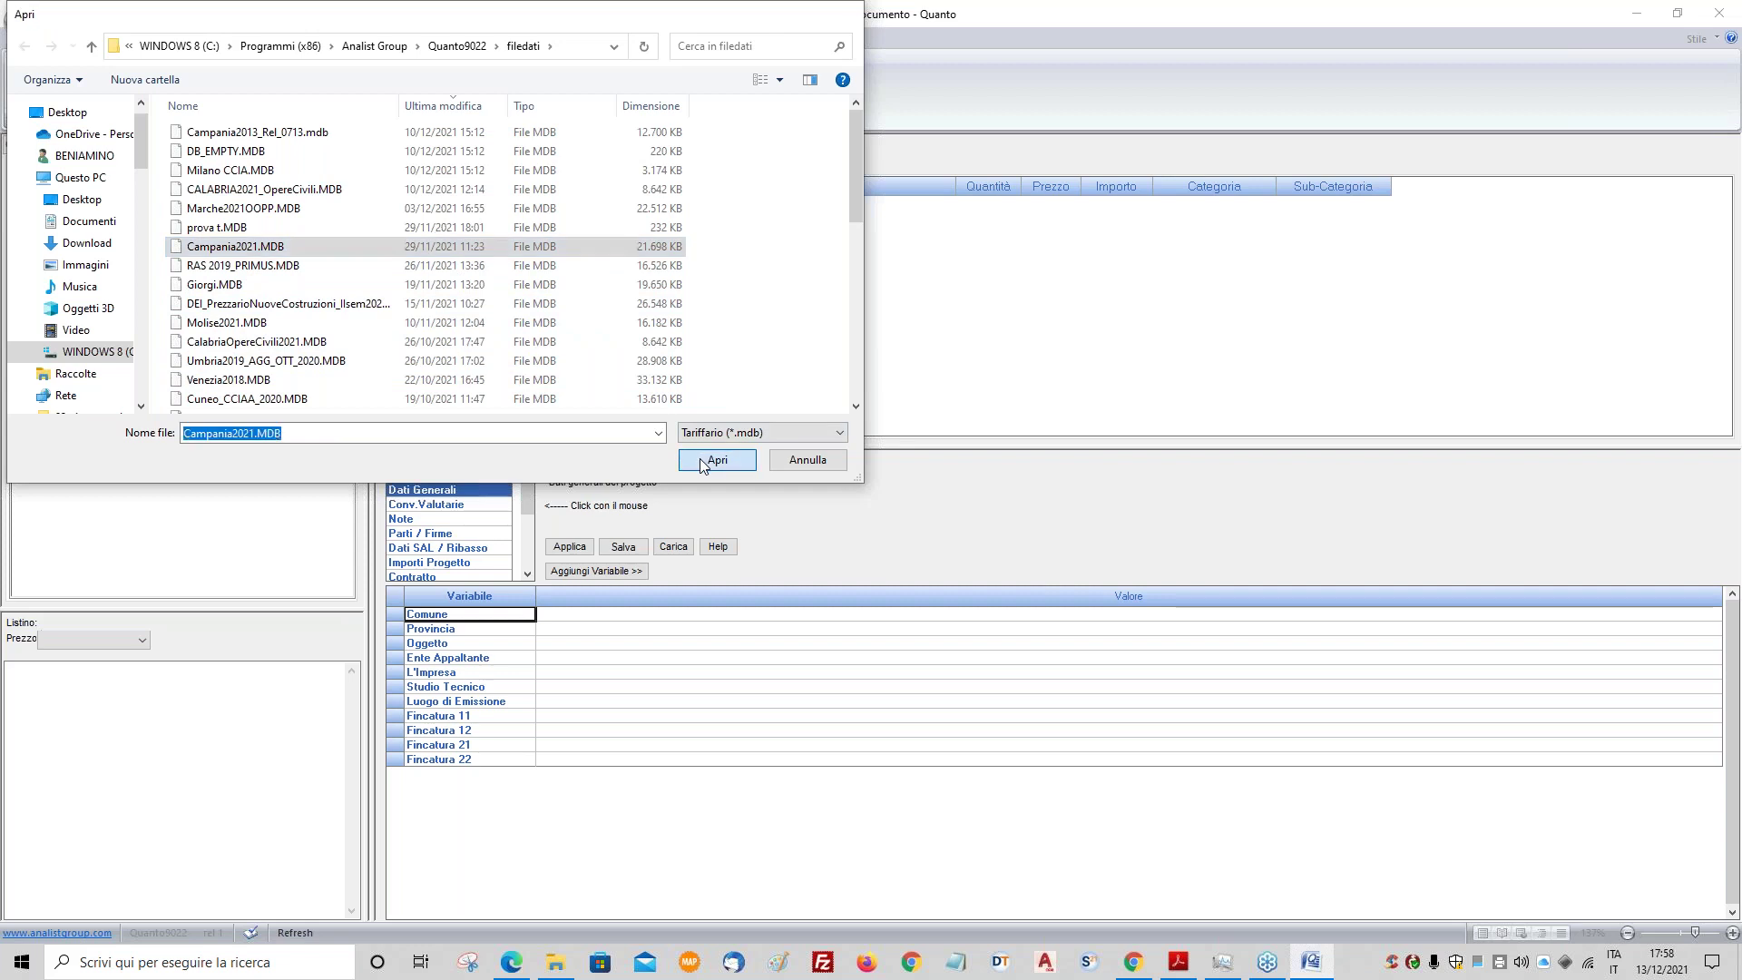
- Add the site-clearing excavation item E.01.000.010.A from OPERE EDILI, SCAVI E RINTERRI to the estimate
double_click(113, 216)
double_click(118, 245)
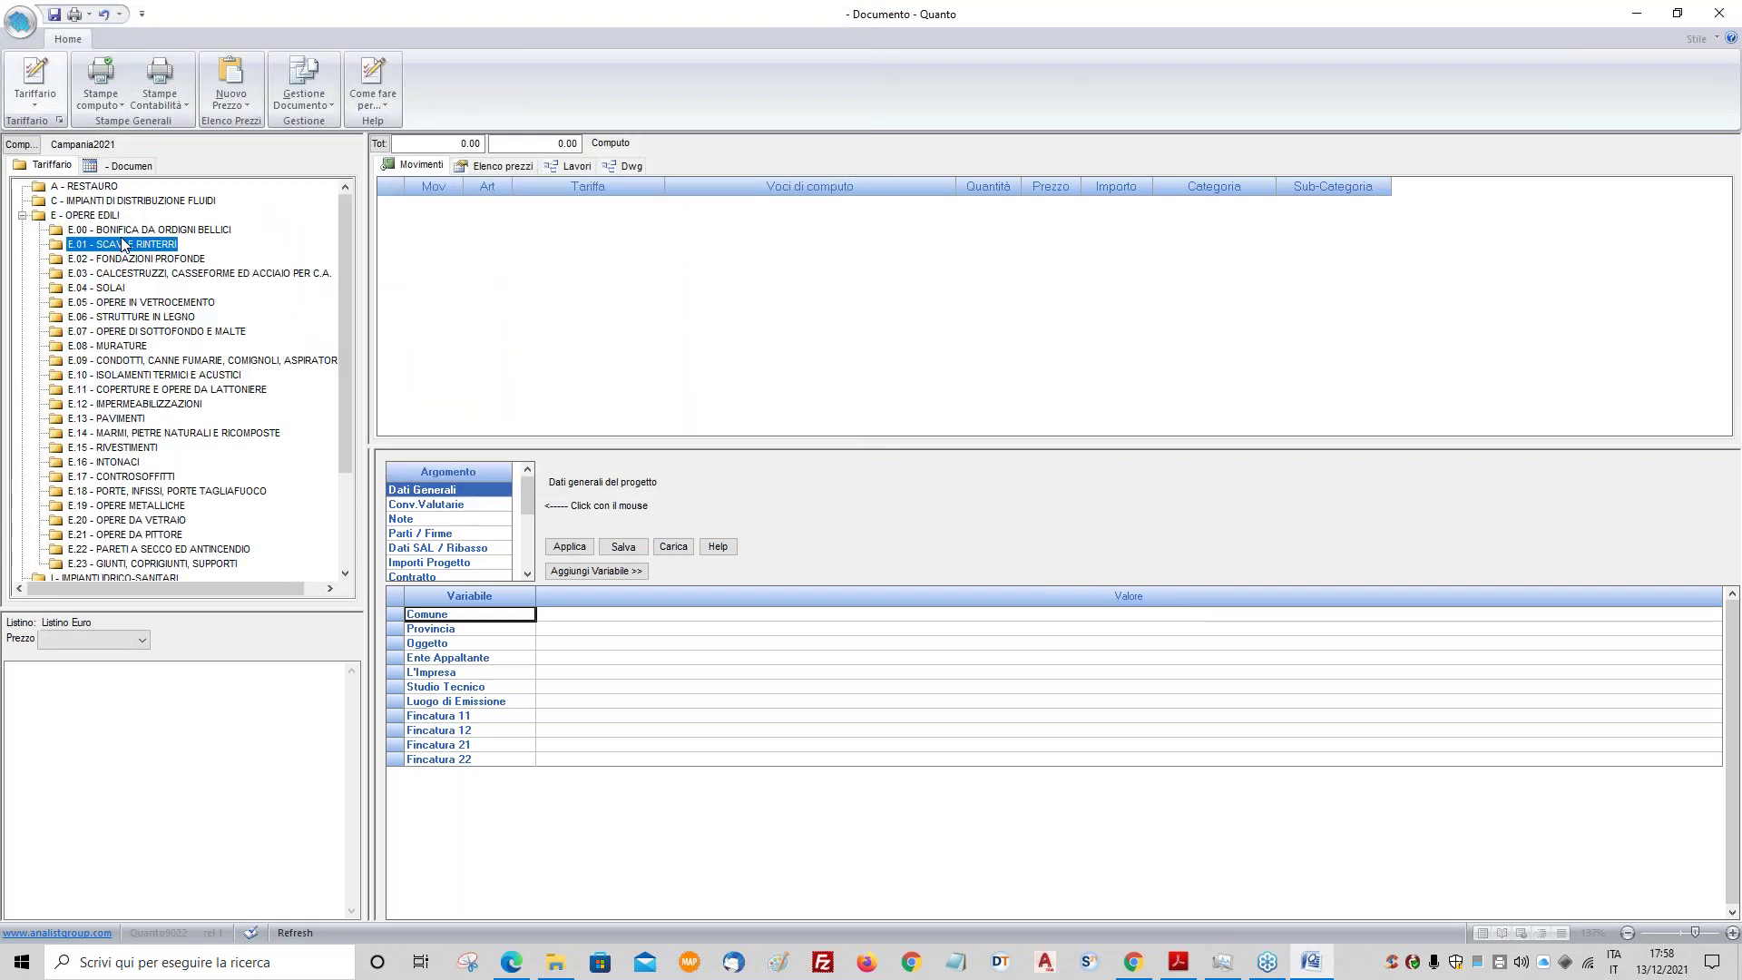
left_click(578, 166)
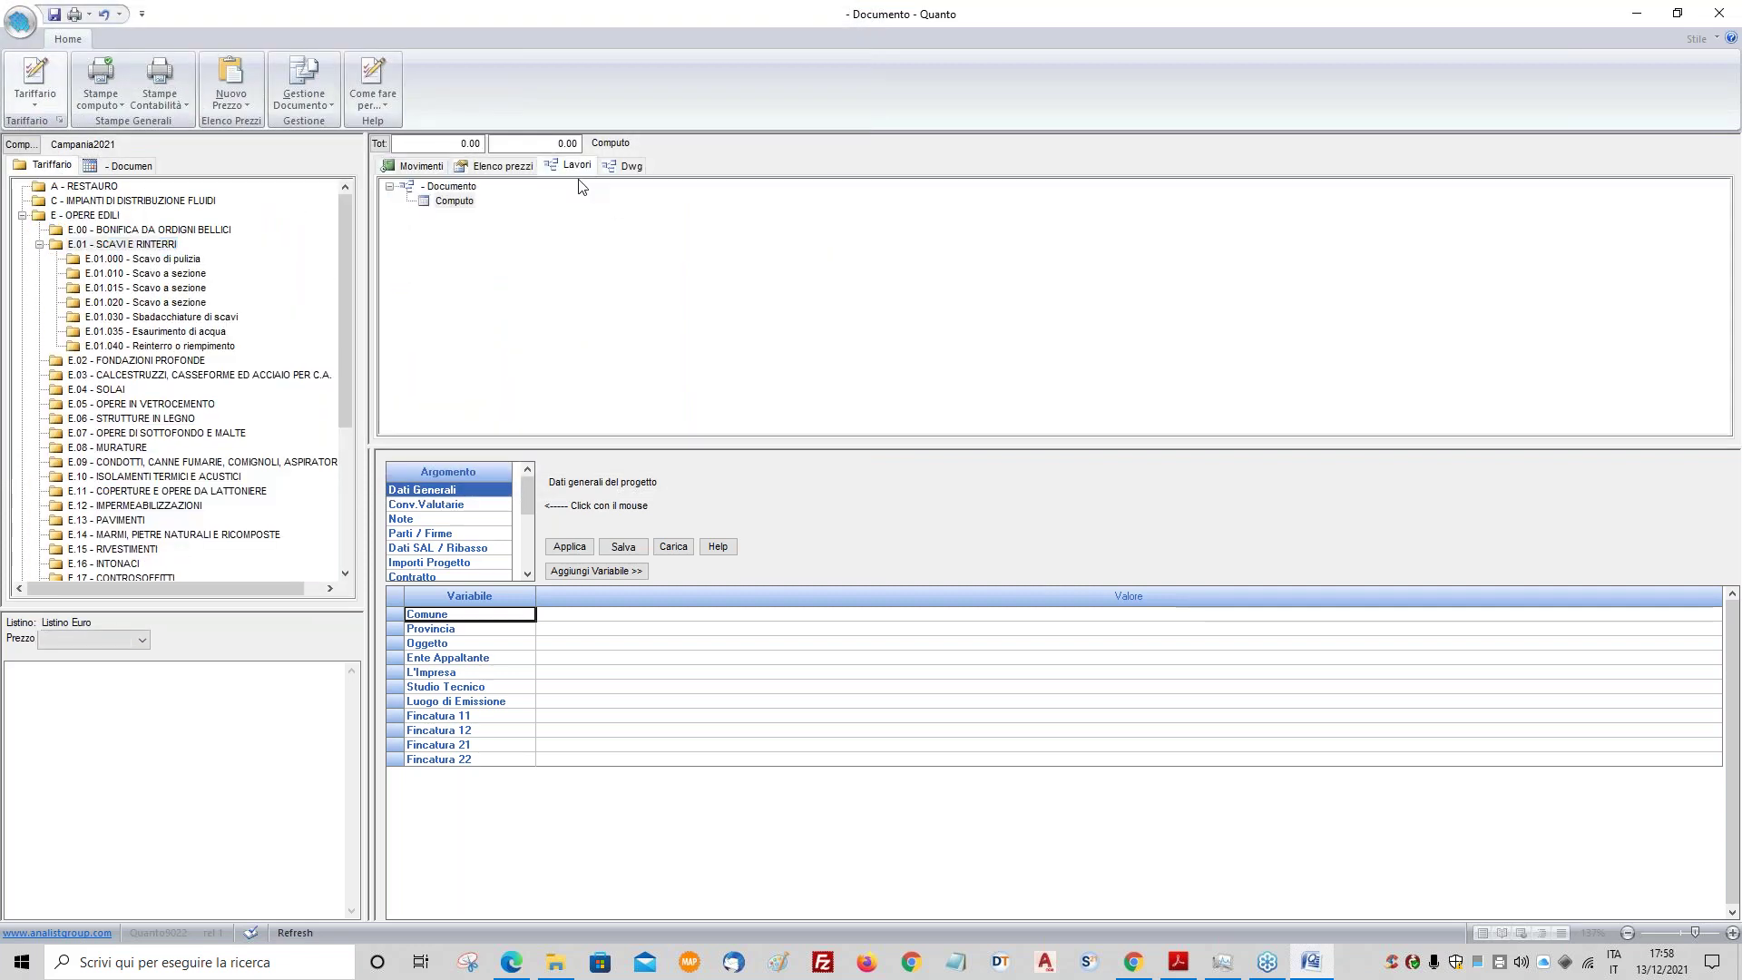
left_click(130, 166)
left_click(46, 164)
left_click(115, 260)
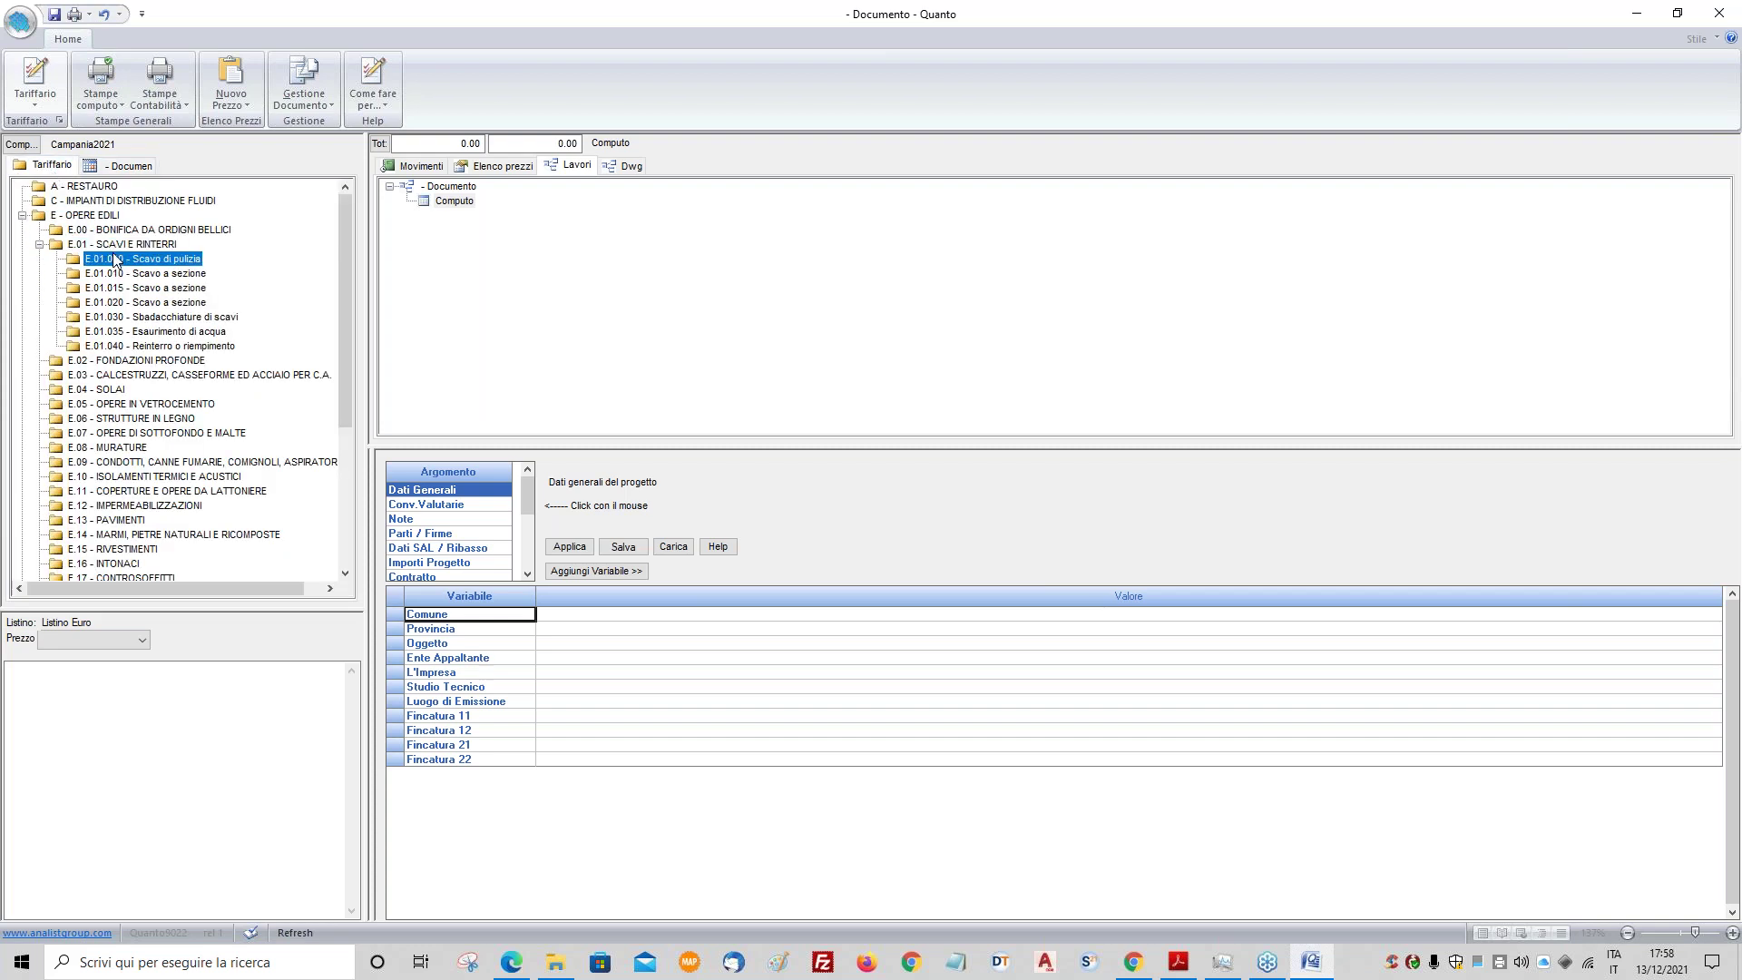
double_click(115, 259)
double_click(149, 273)
left_click_drag(186, 289, 470, 202)
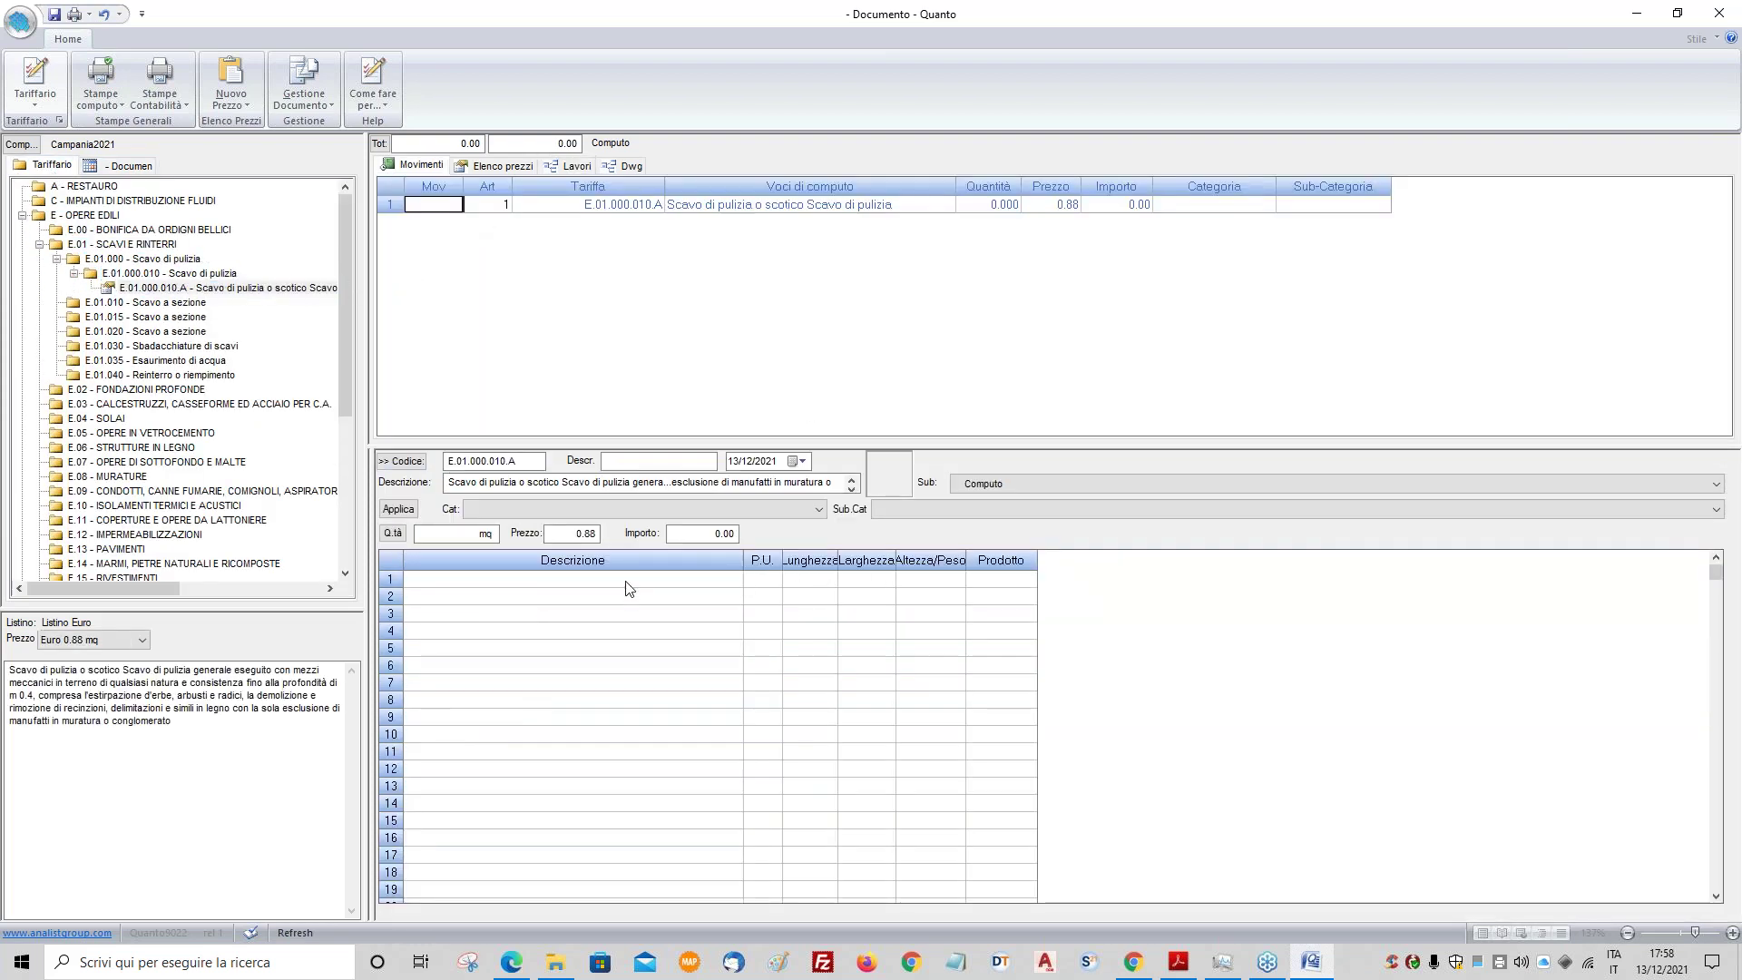
- Enter a measurement row for the excavation item with description SCAVO and P.U. 20
type("SCAVO")
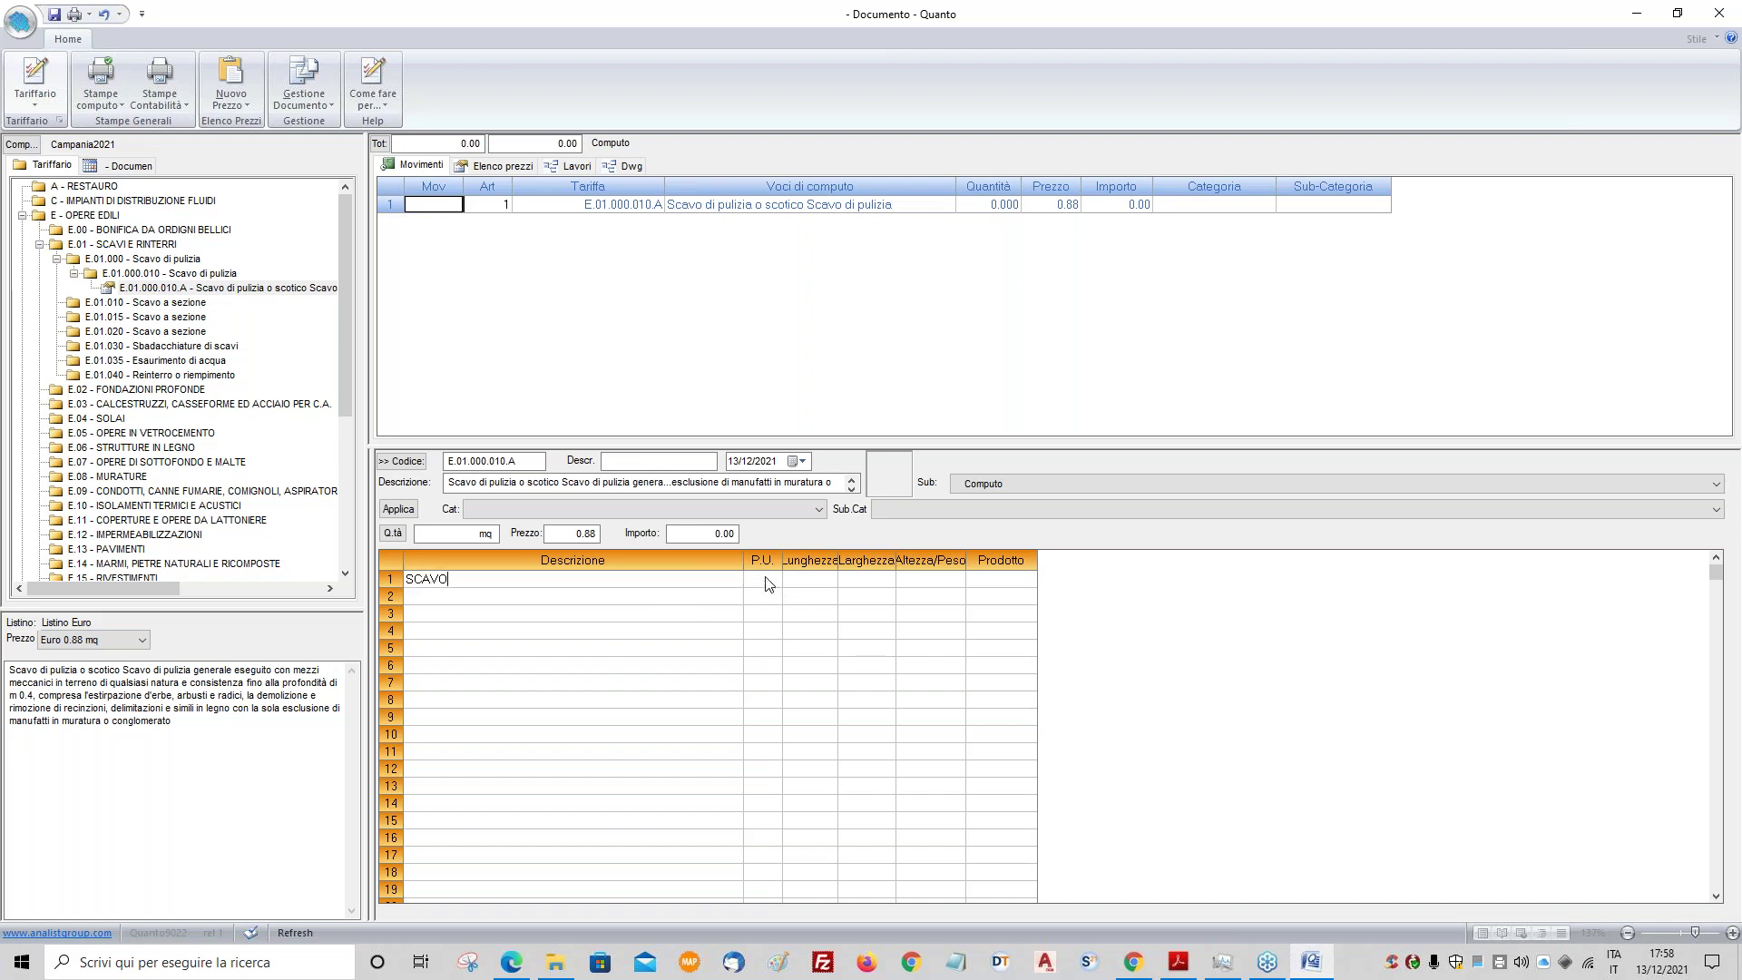
left_click(767, 579)
type("20")
key("Tab")
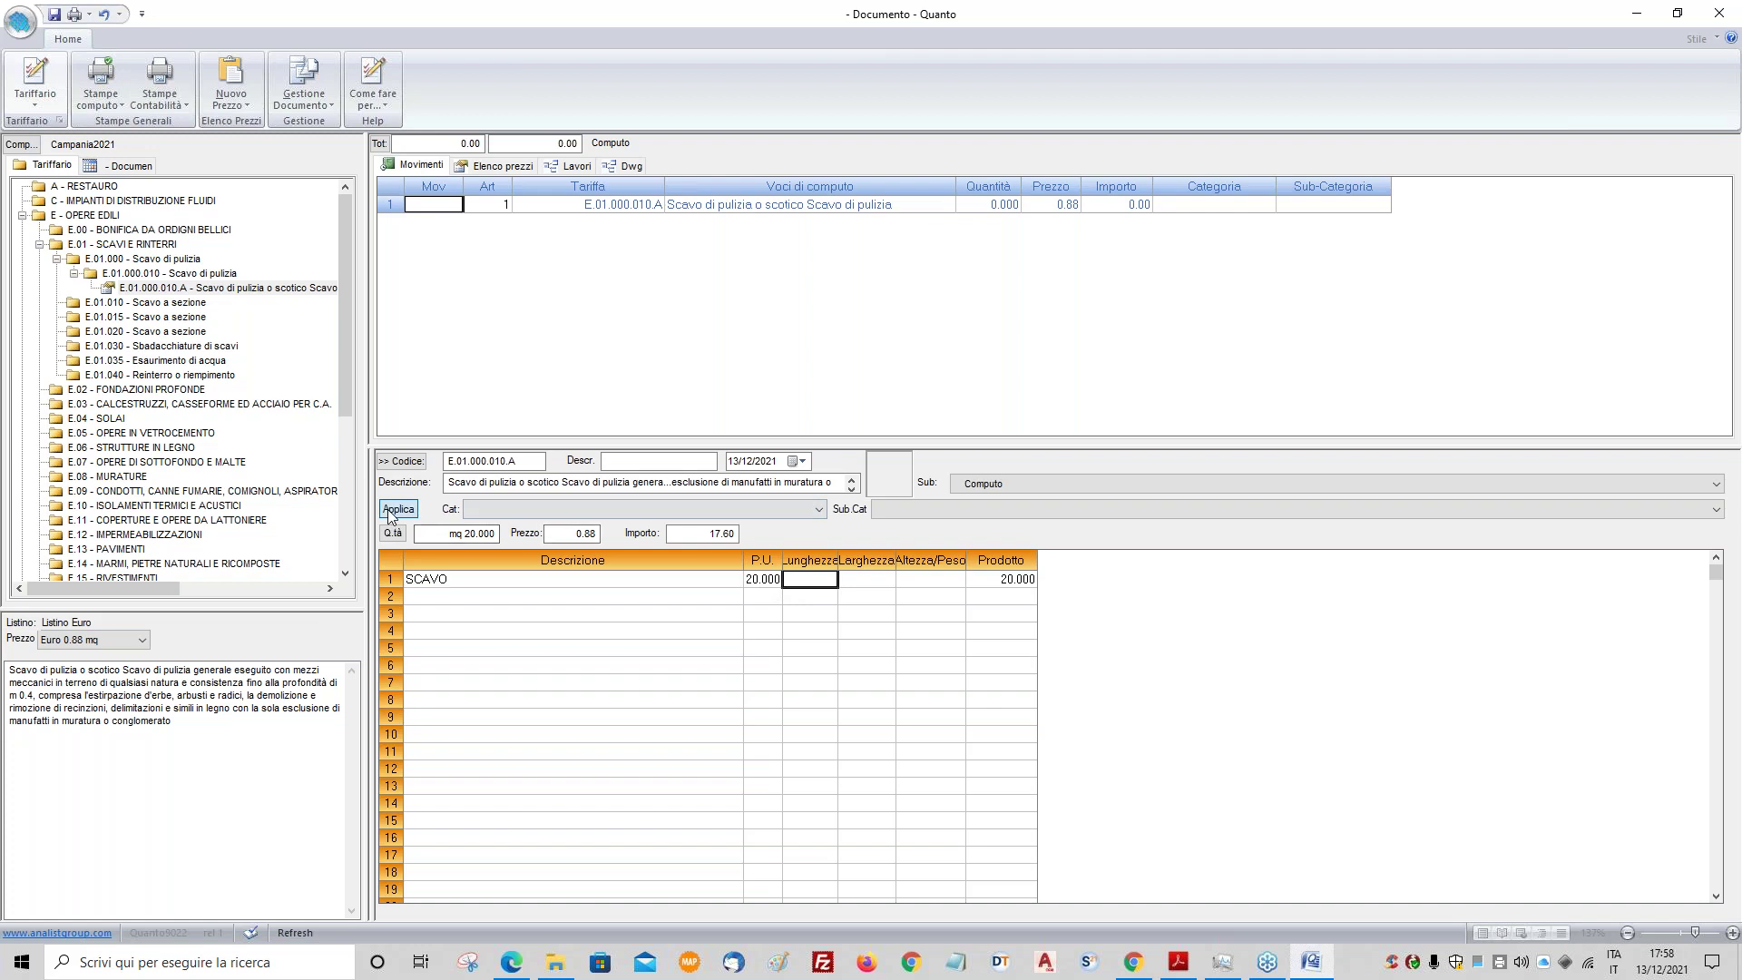
- Save the estimate as "- Documento" in the filedati folder, replacing the existing file
key("ctrl+s")
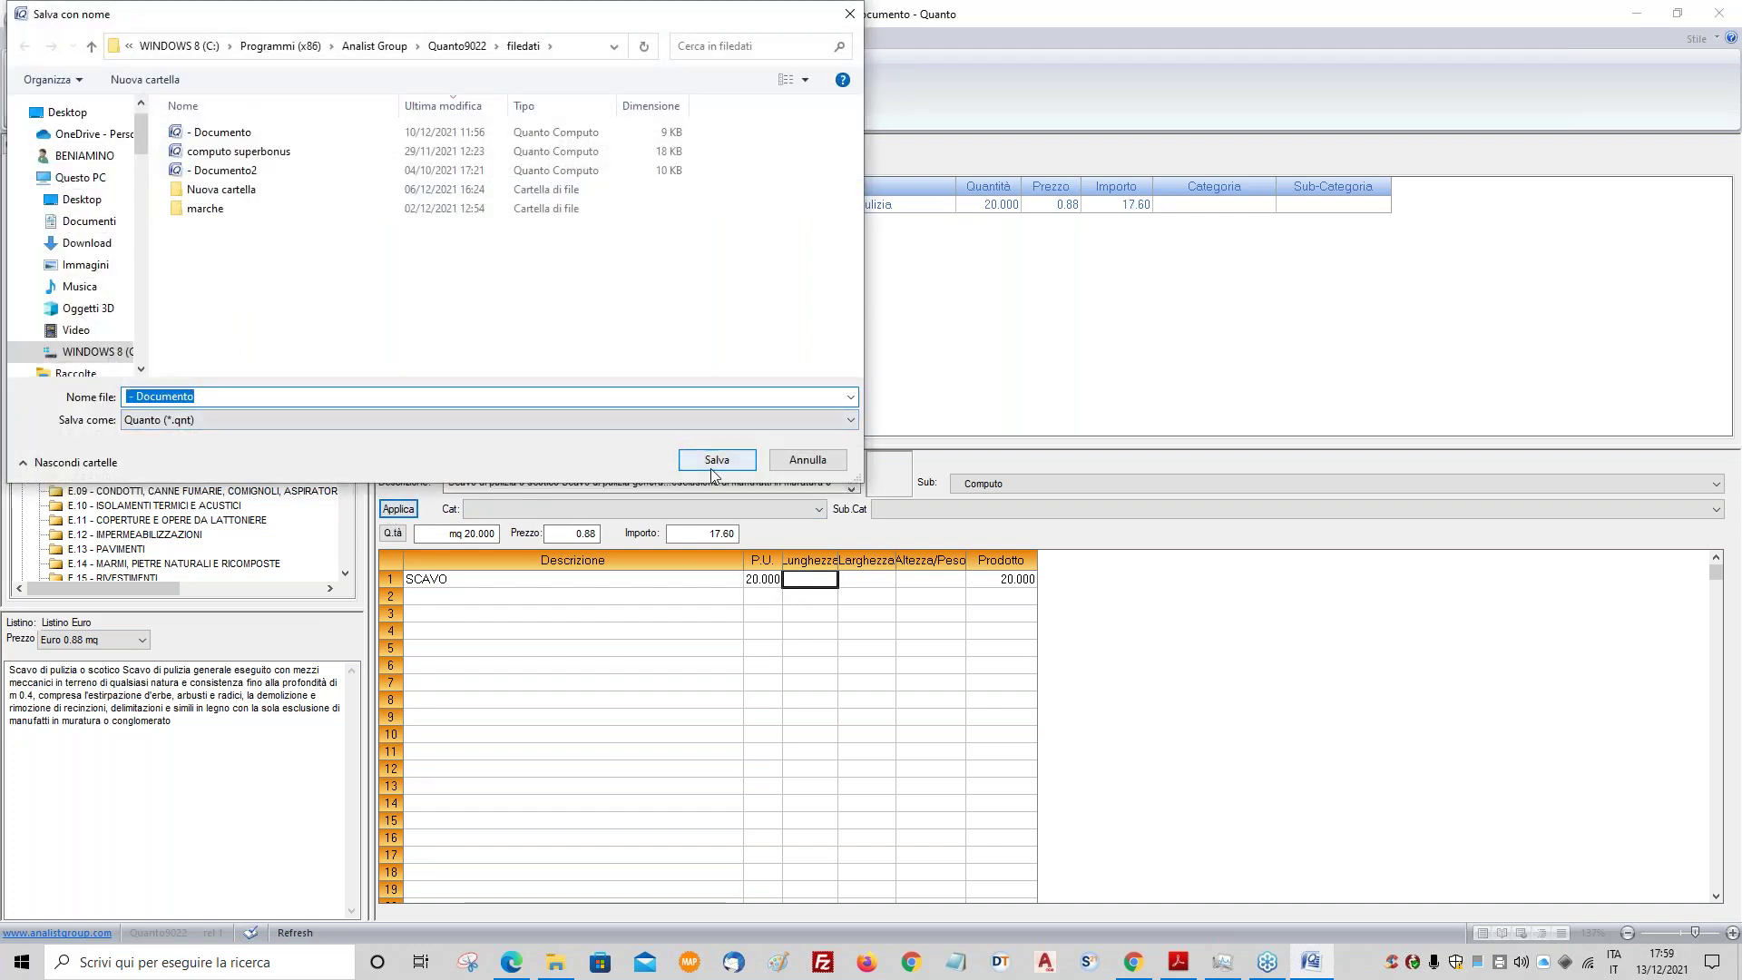
key("Return")
left_click(923, 486)
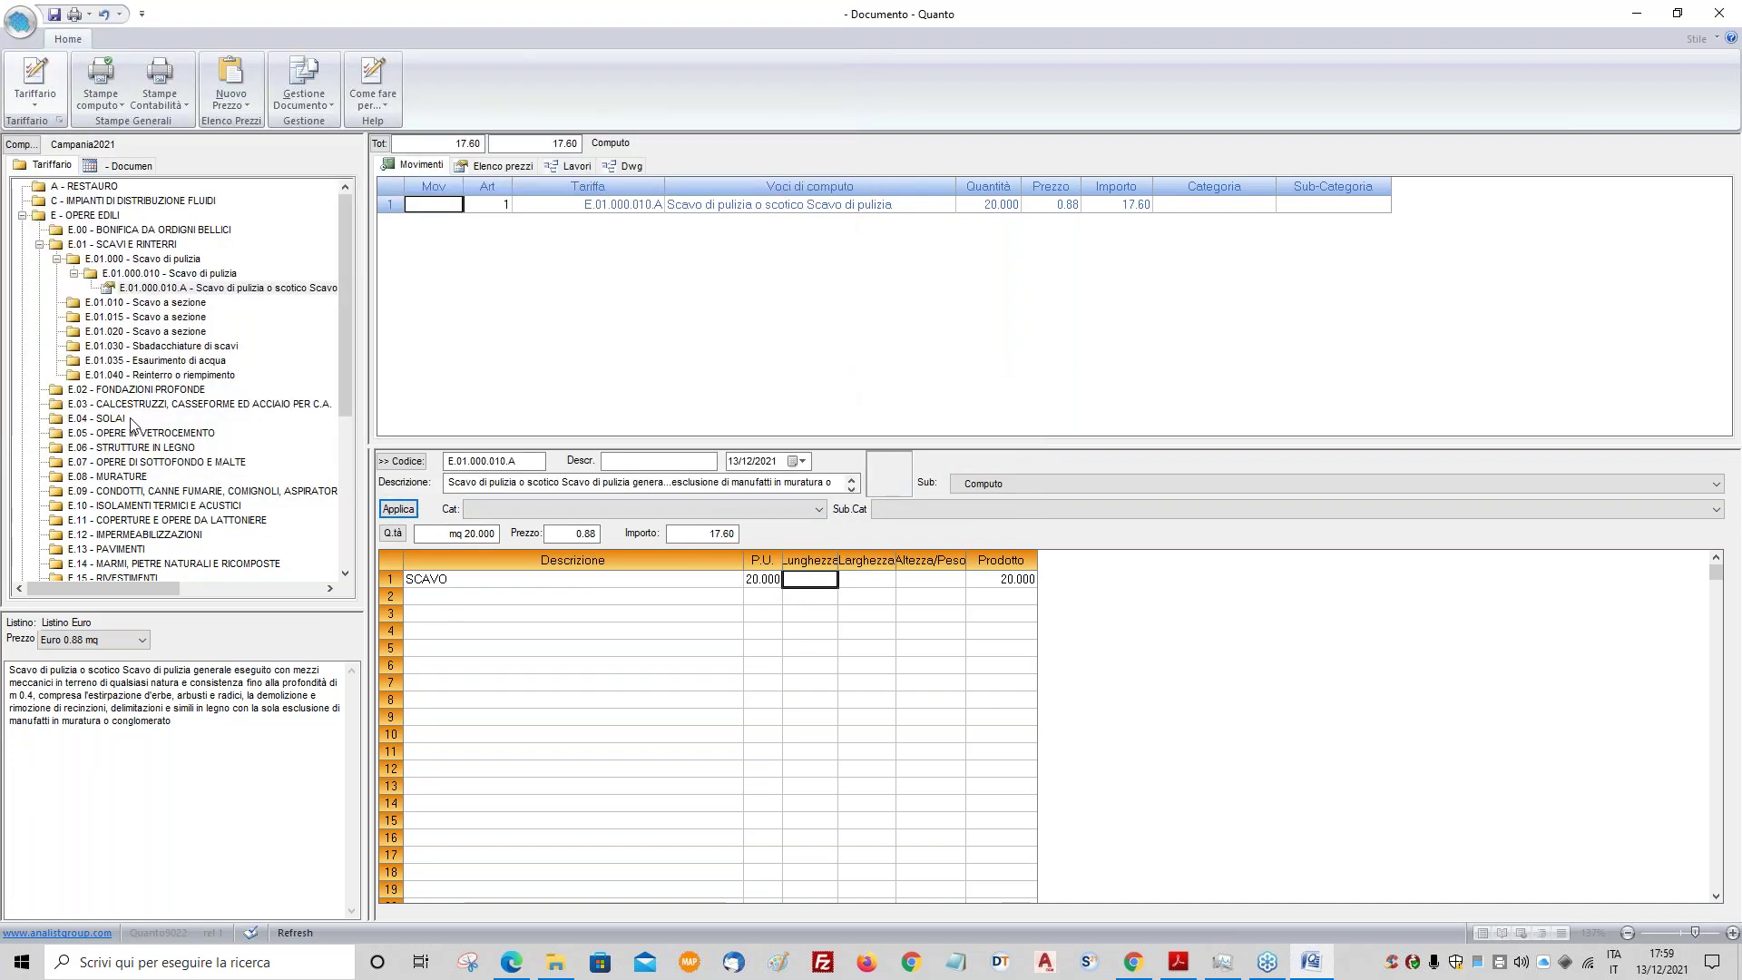
- Add the foundation concrete item E.03.010.020.C.CAM from chapter E.03 to the estimate
double_click(127, 404)
double_click(168, 418)
left_click(177, 448)
double_click(208, 476)
left_click(236, 491)
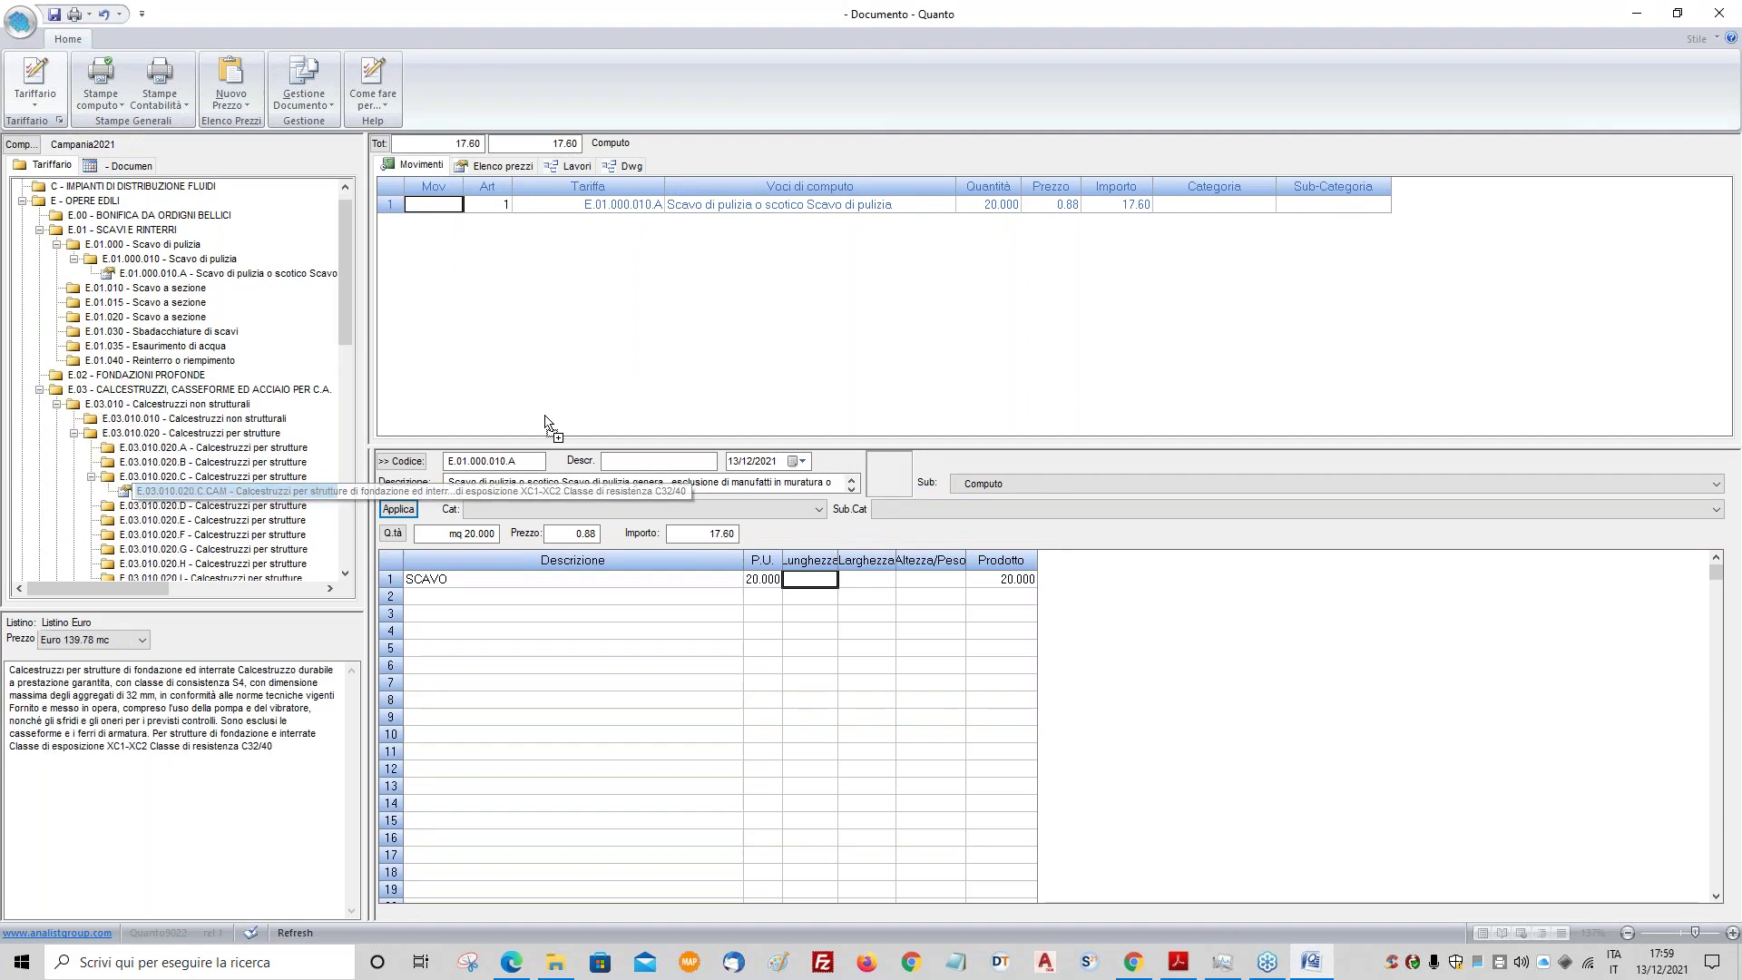
key("Return")
type("100")
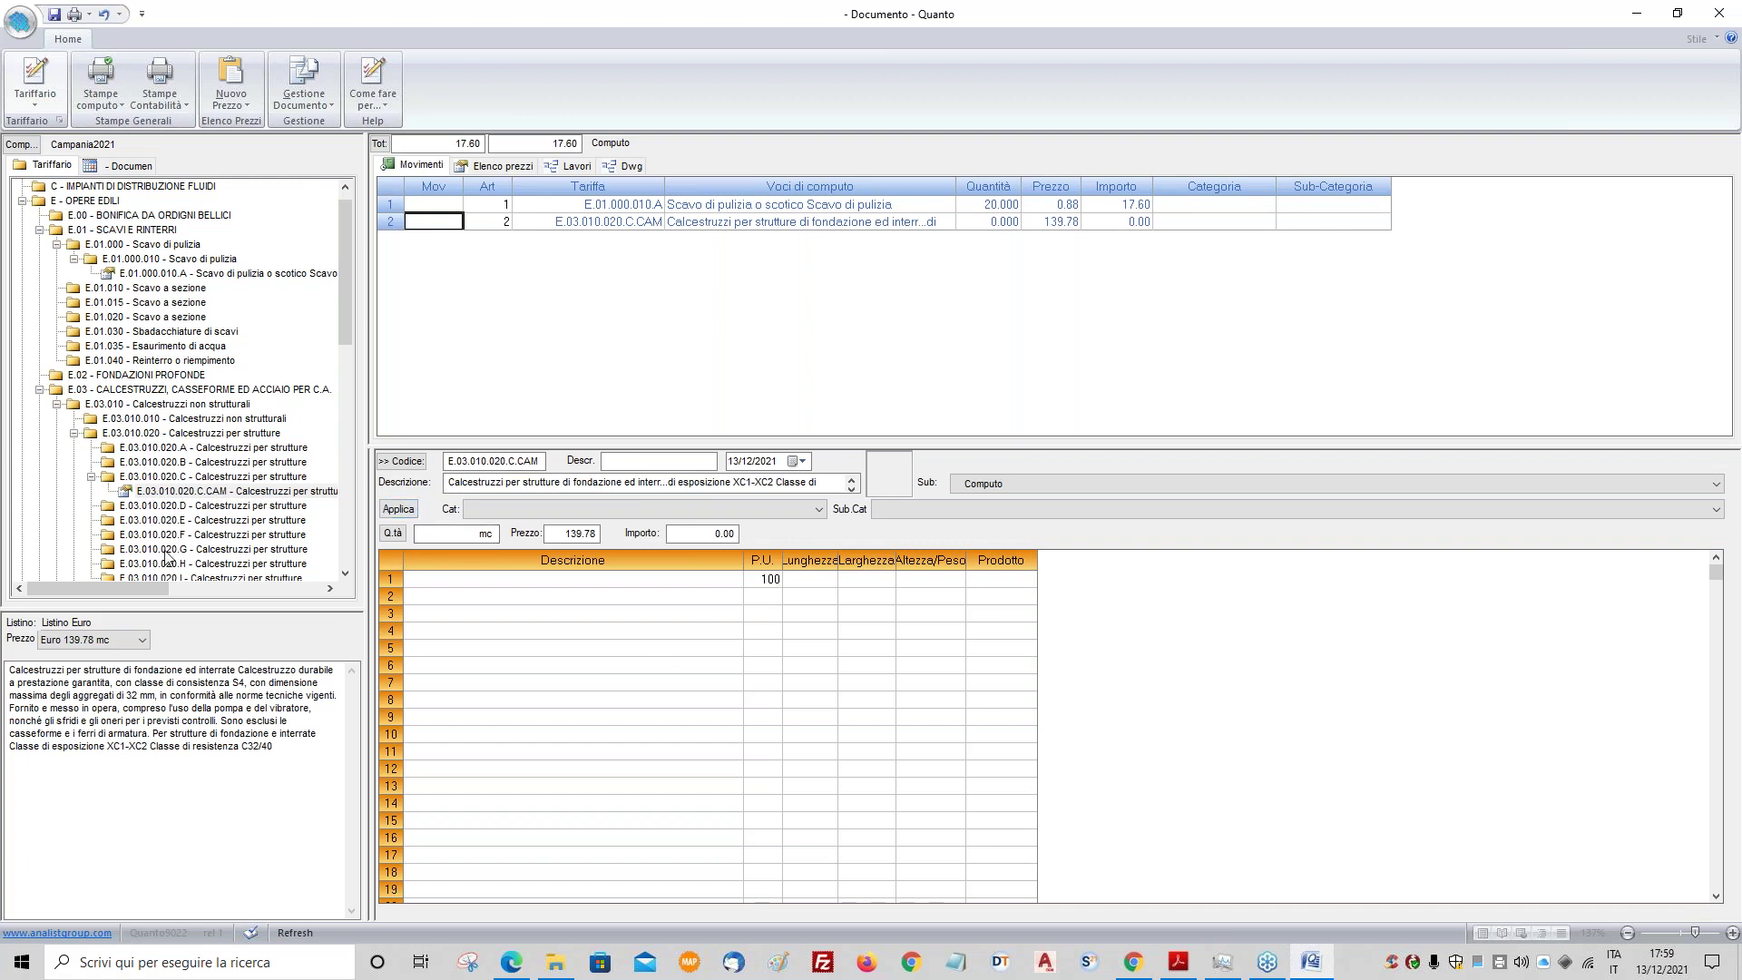
left_click(238, 534)
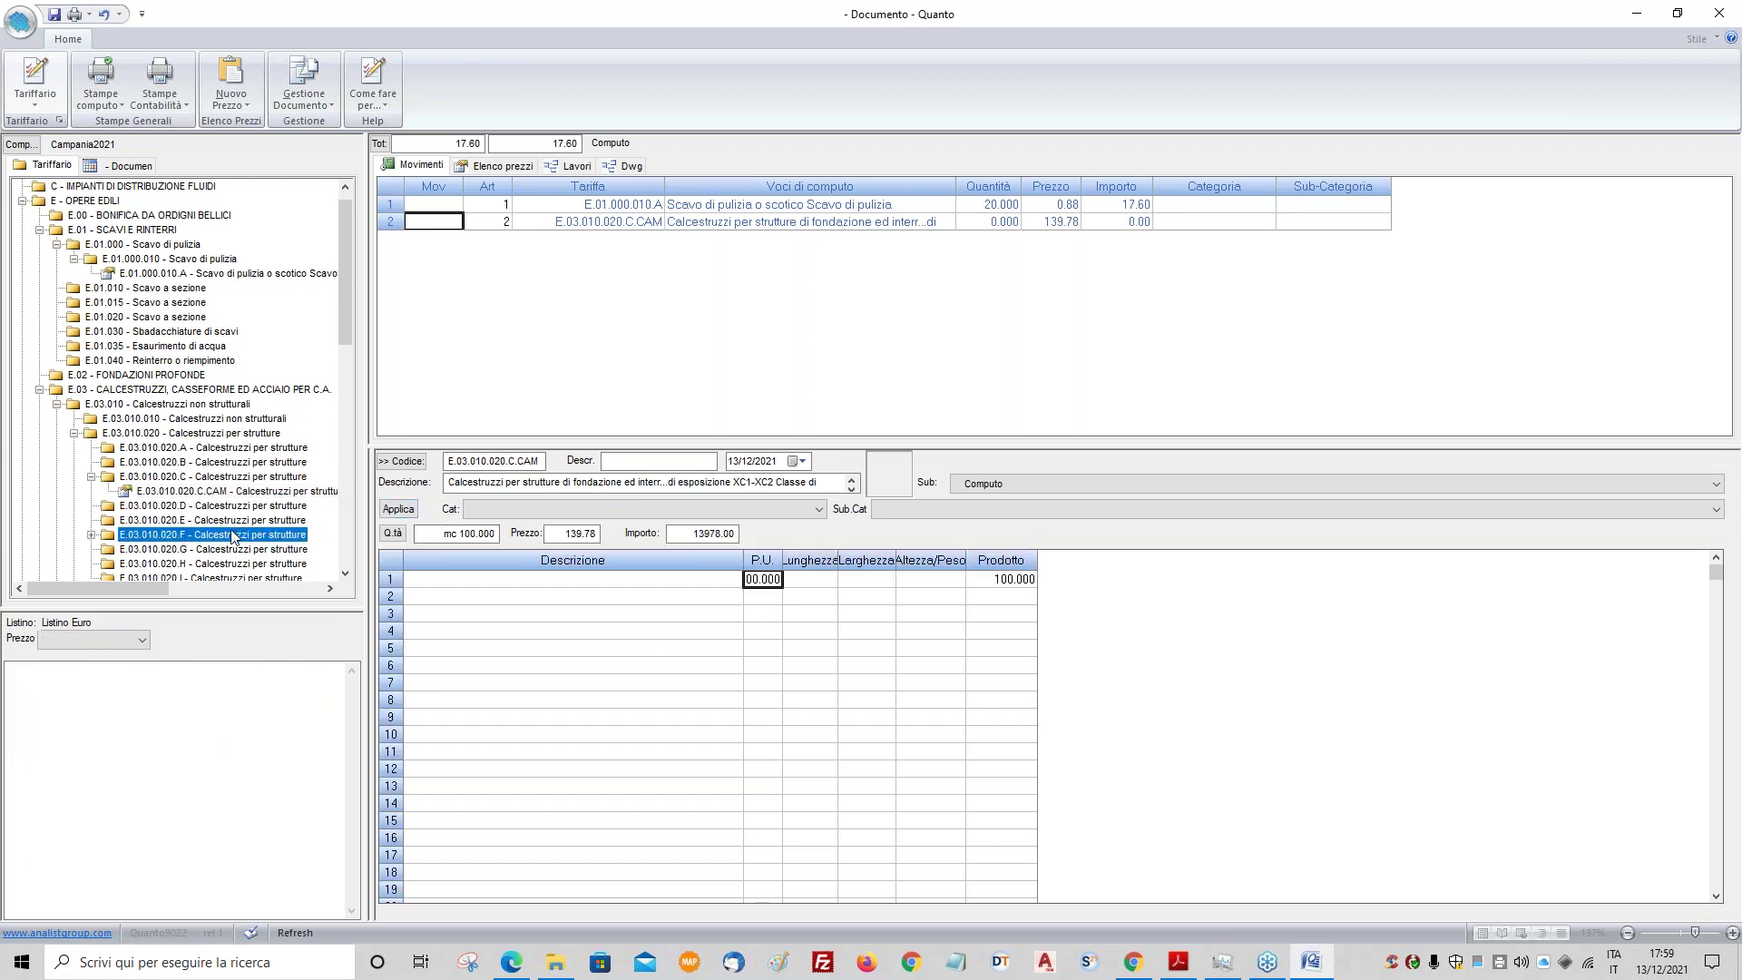
- Set P.U. to 100 in the concrete item's first measurement row and apply it to the estimate
left_click(511, 234)
left_click(764, 581)
type("100")
key("Return")
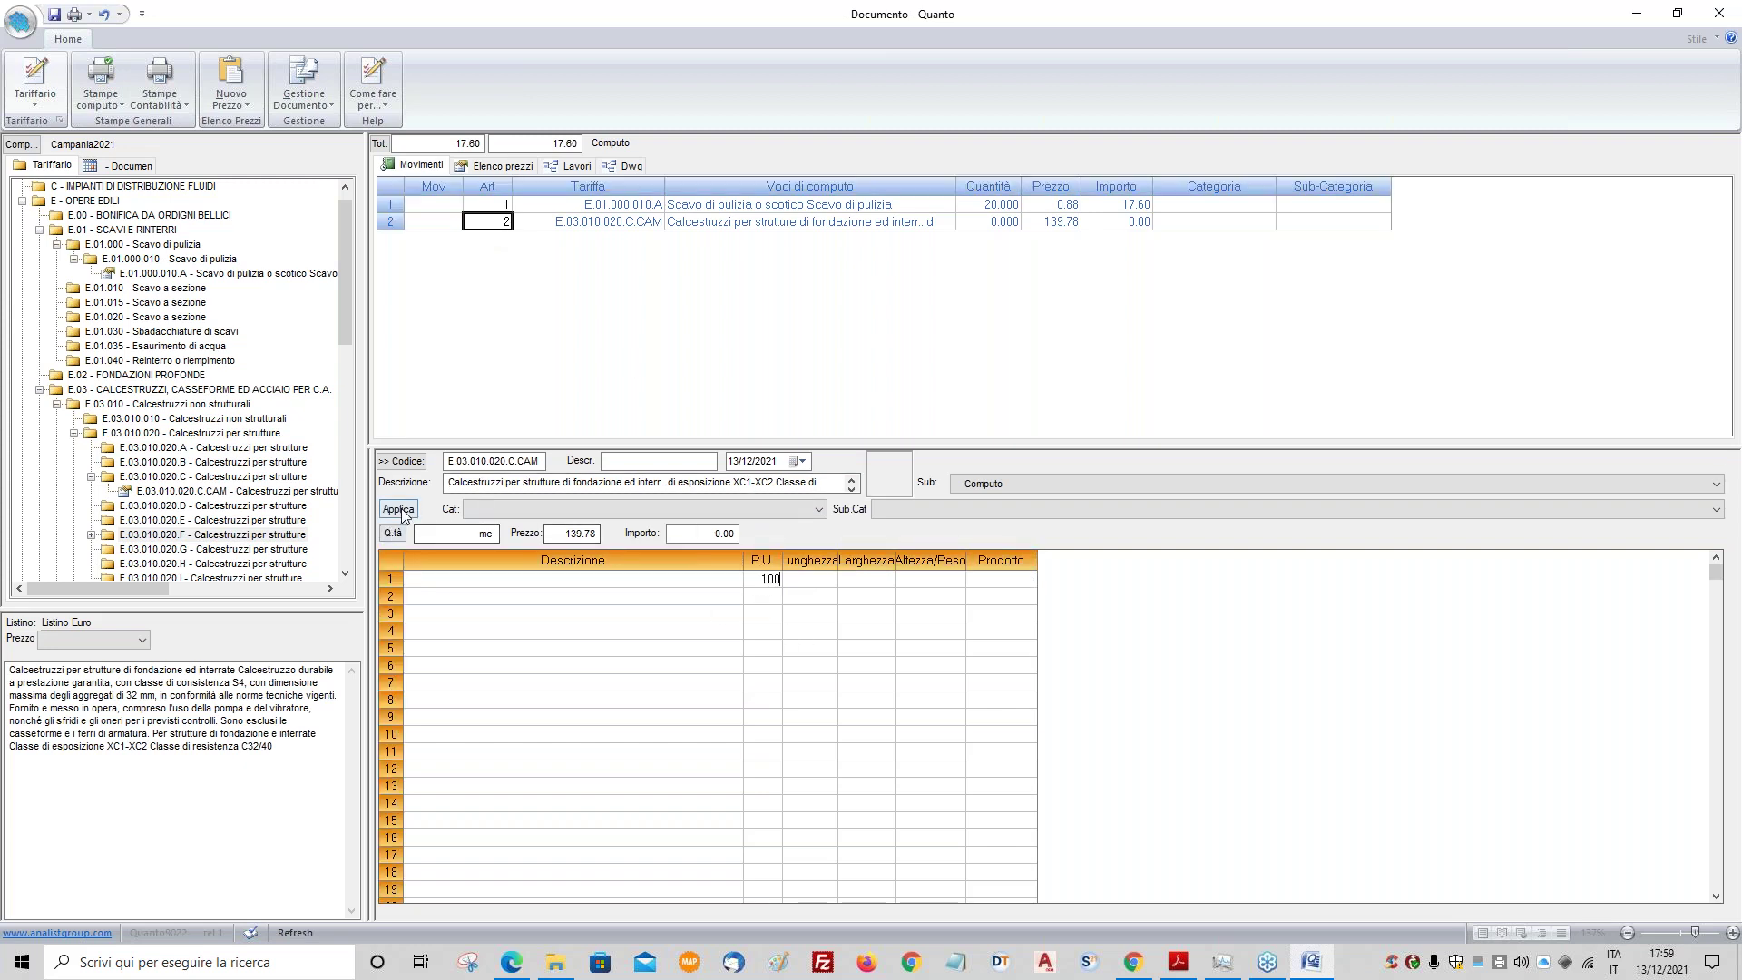
left_click(586, 595)
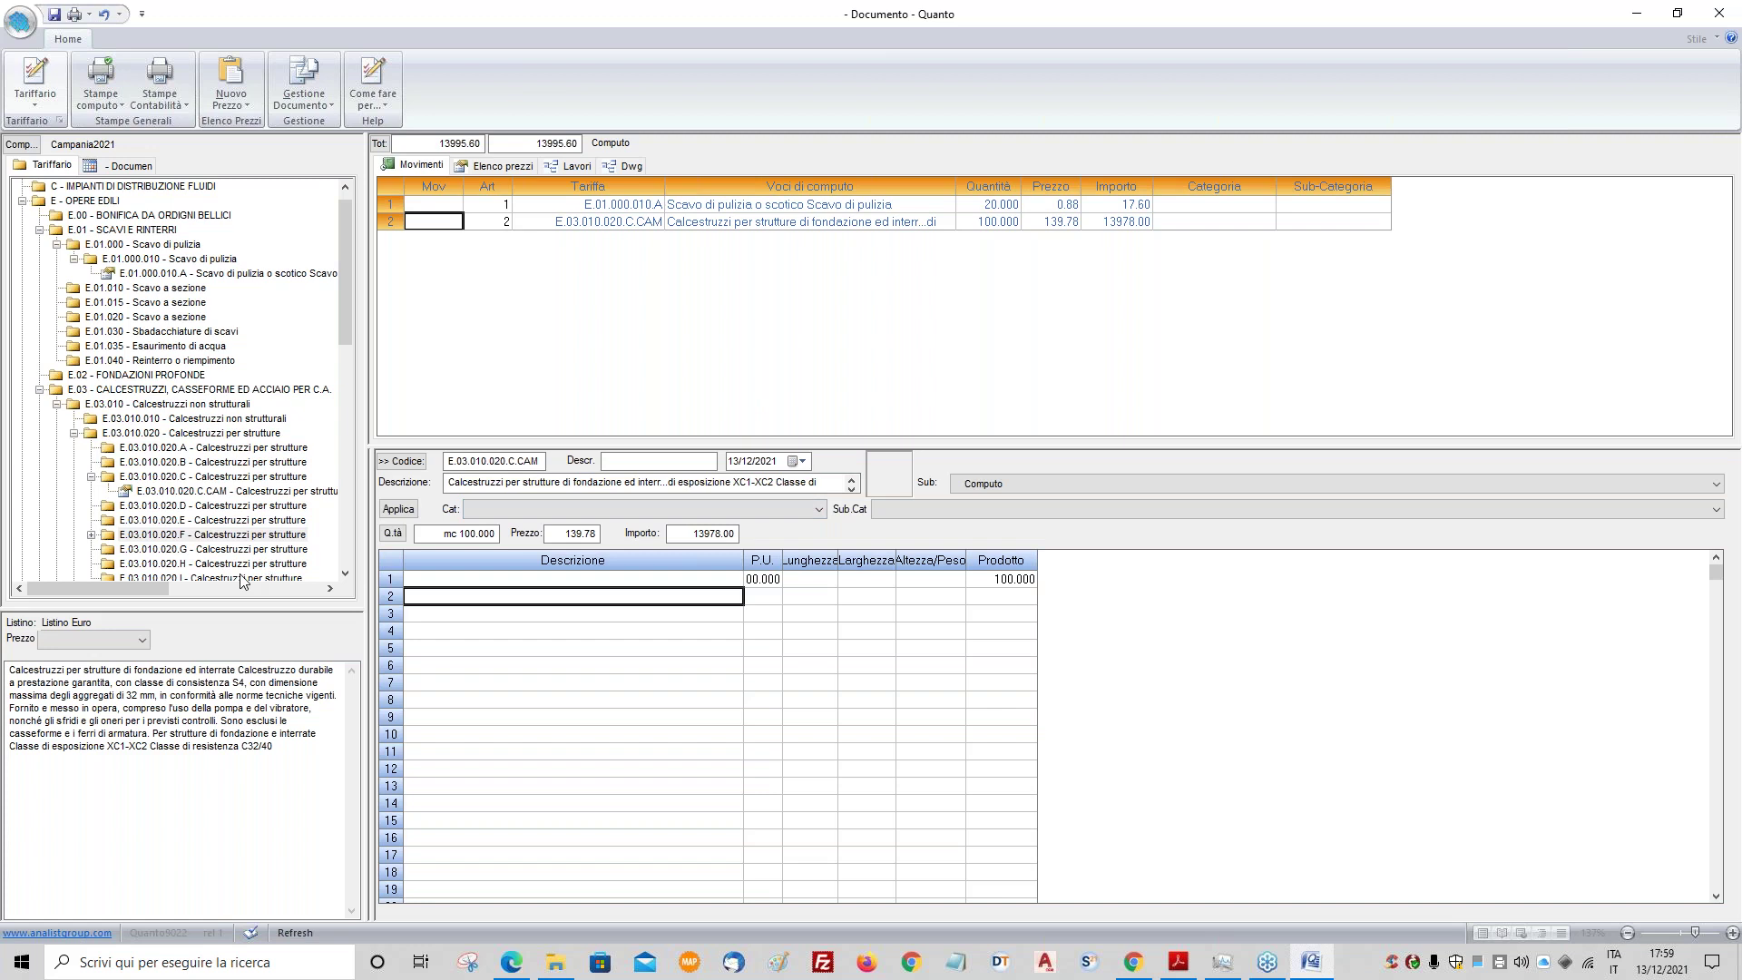
- Browse the tariff's E.18 doors and windows chapter, examining Persiana di legno and the entries under Controtelaio in legno
left_click(184, 506)
scroll(163, 499, "down", 5)
left_click(132, 491)
scroll(186, 558, "down", 3)
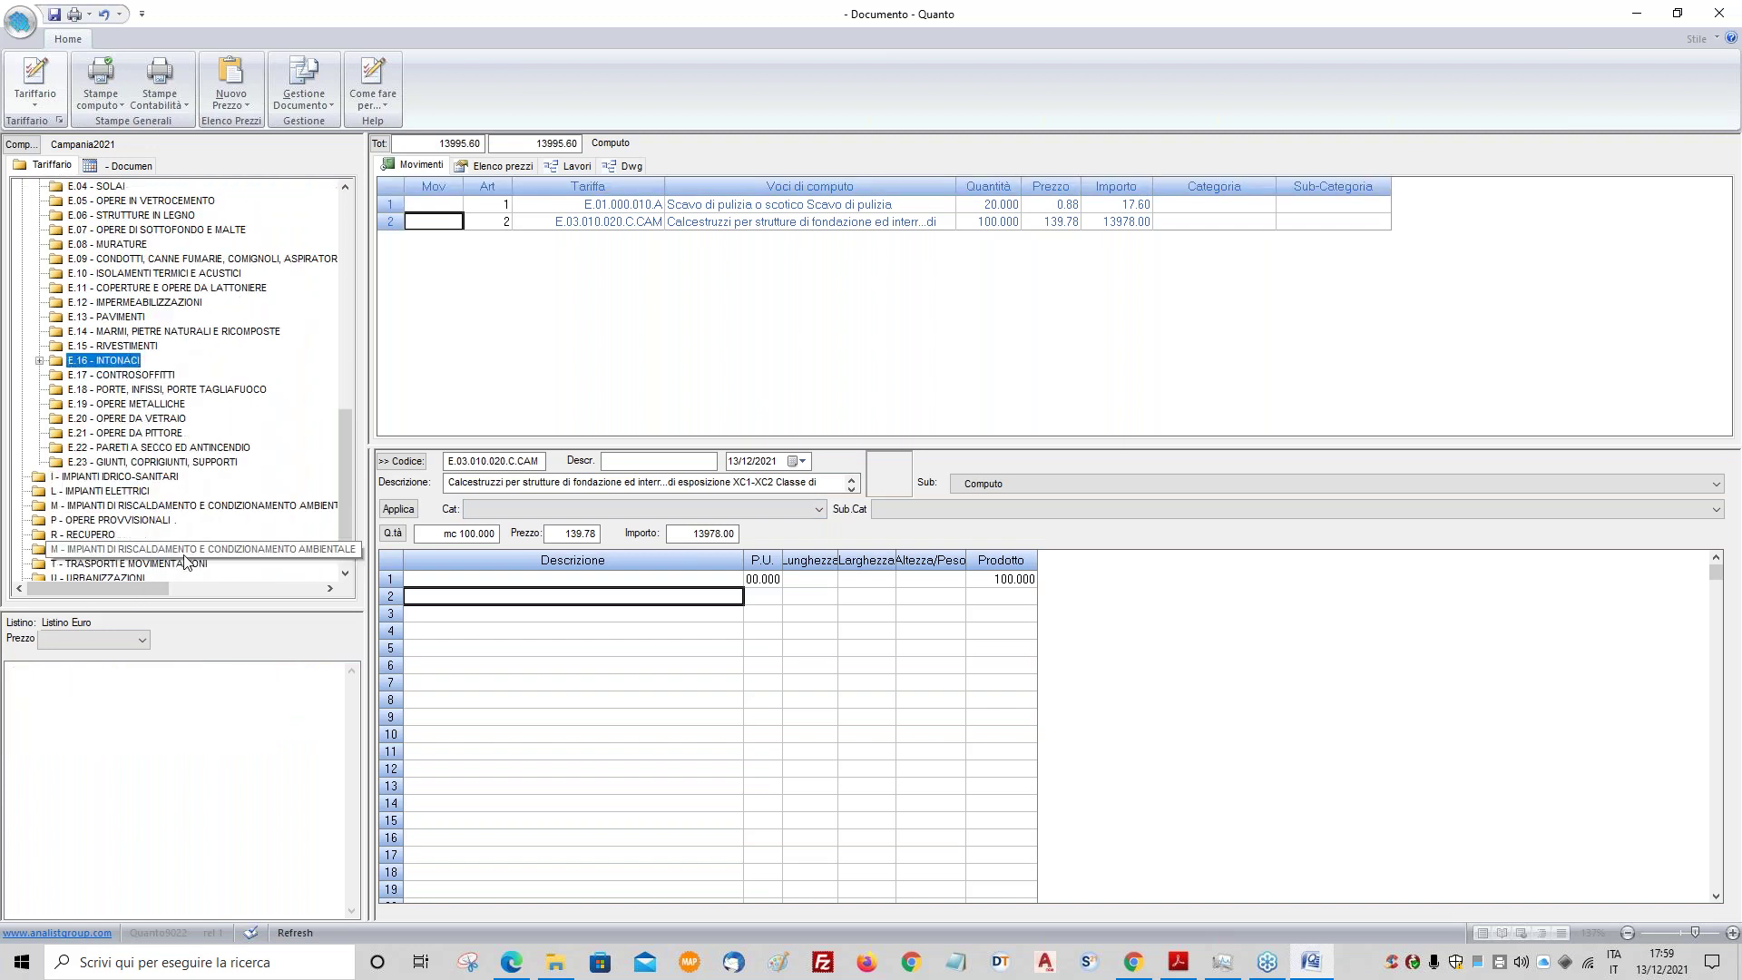
left_click(157, 448)
double_click(132, 391)
double_click(146, 422)
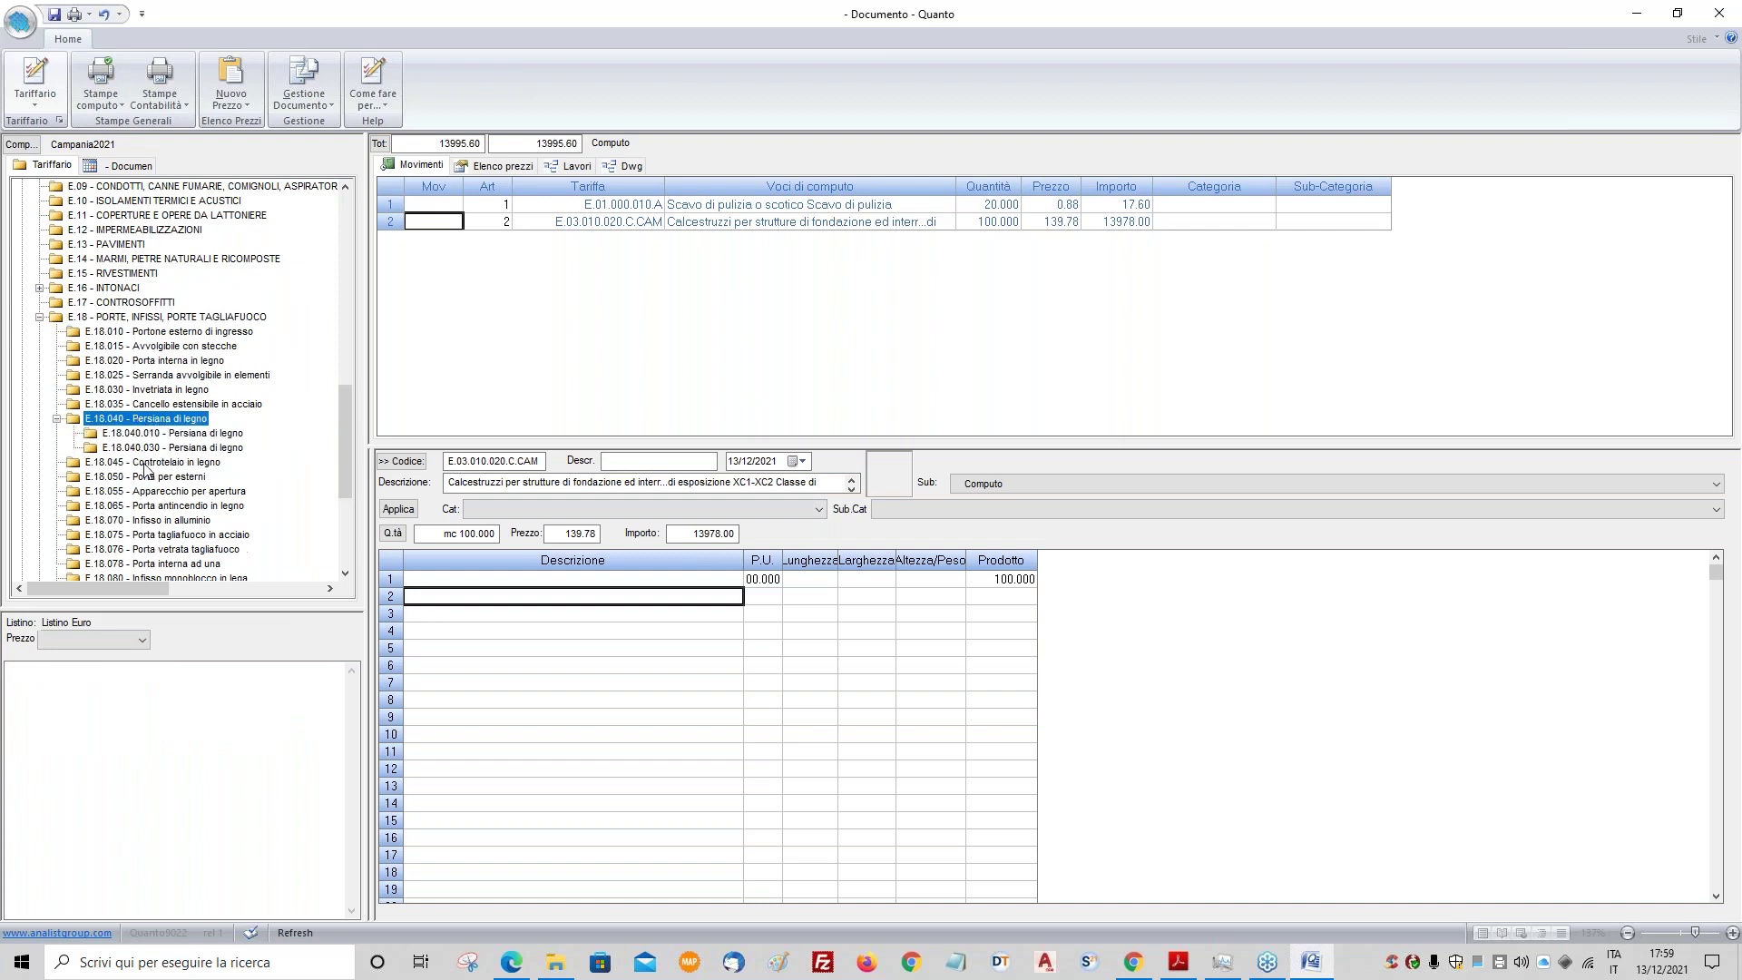
double_click(154, 463)
double_click(181, 506)
double_click(162, 478)
left_click(169, 491)
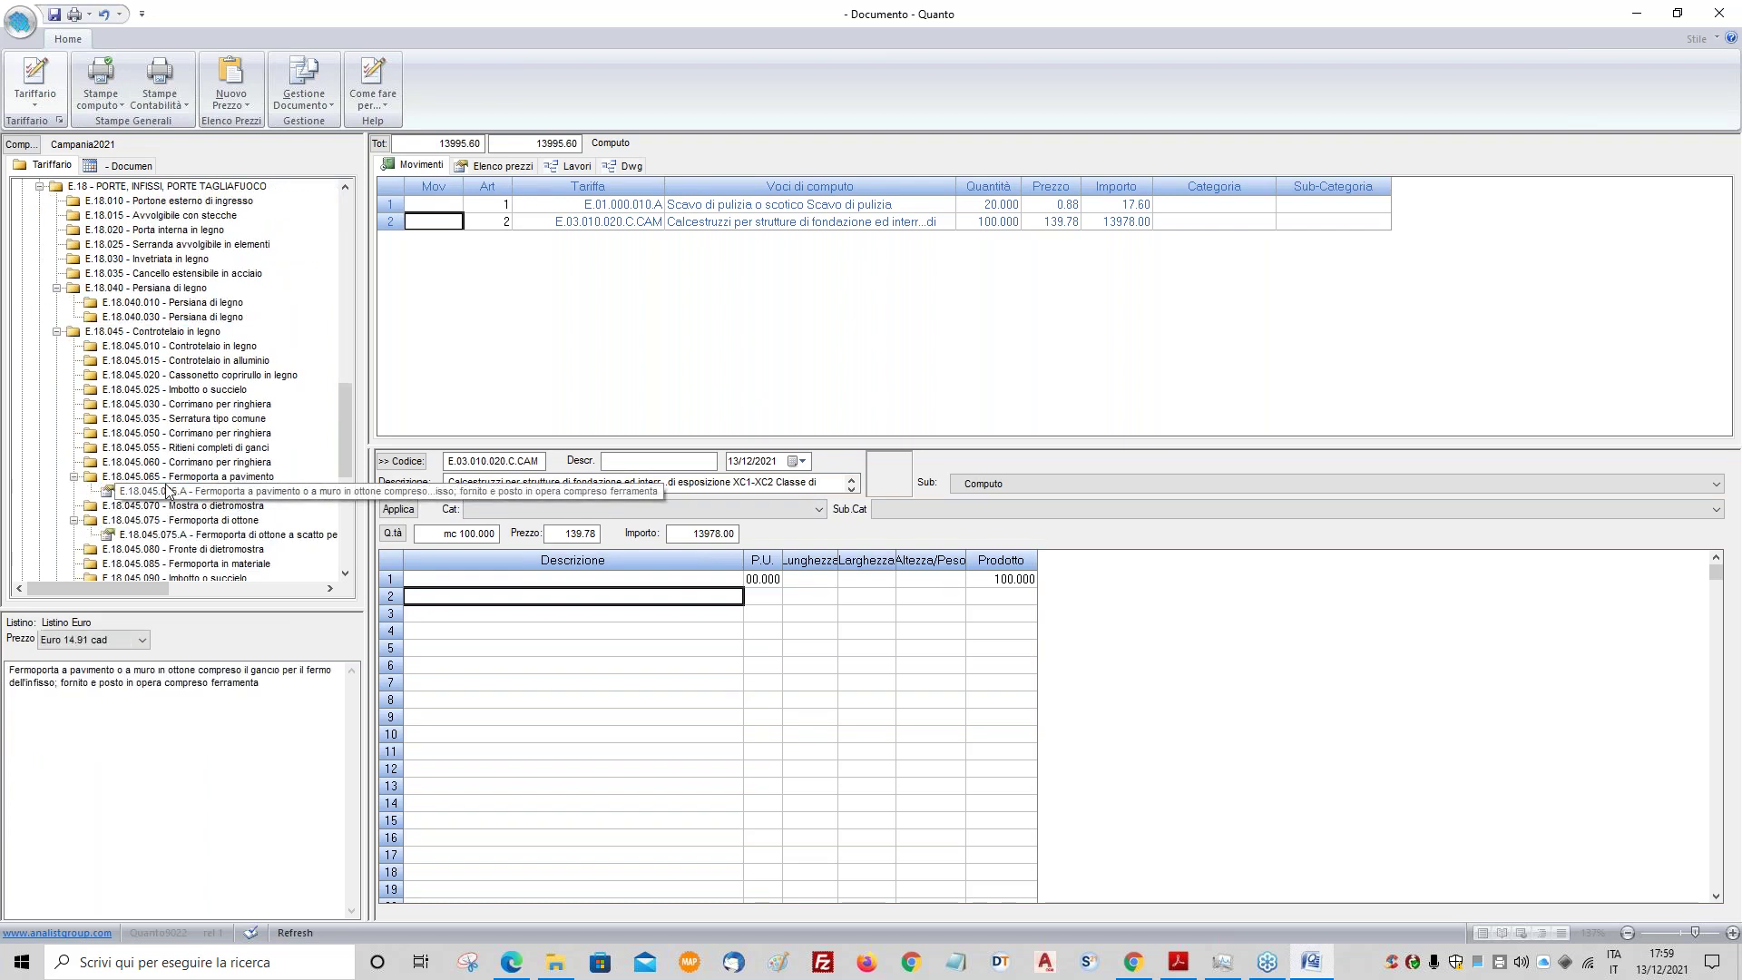
- Add the white PVC window item E.18.090.020.A from E.18.090 - Infisso in pvc di to the estimate
left_click(188, 420)
scroll(212, 471, "down", 3)
scroll(198, 512, "down", 3)
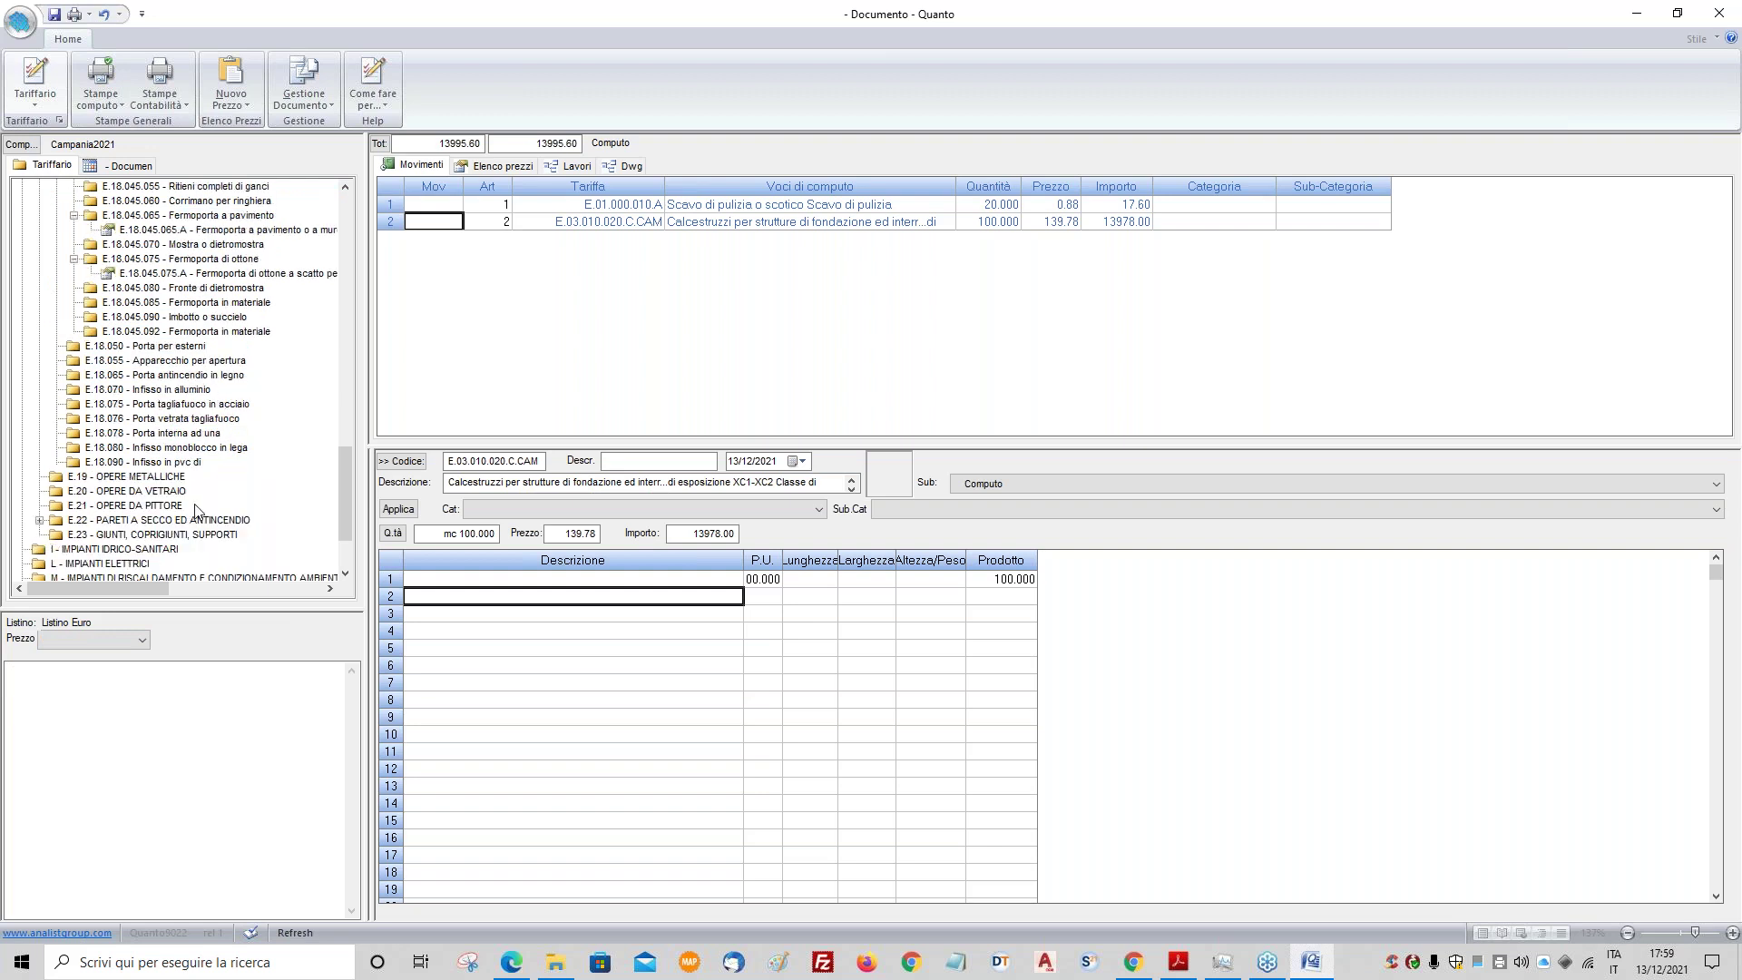
double_click(168, 461)
double_click(171, 477)
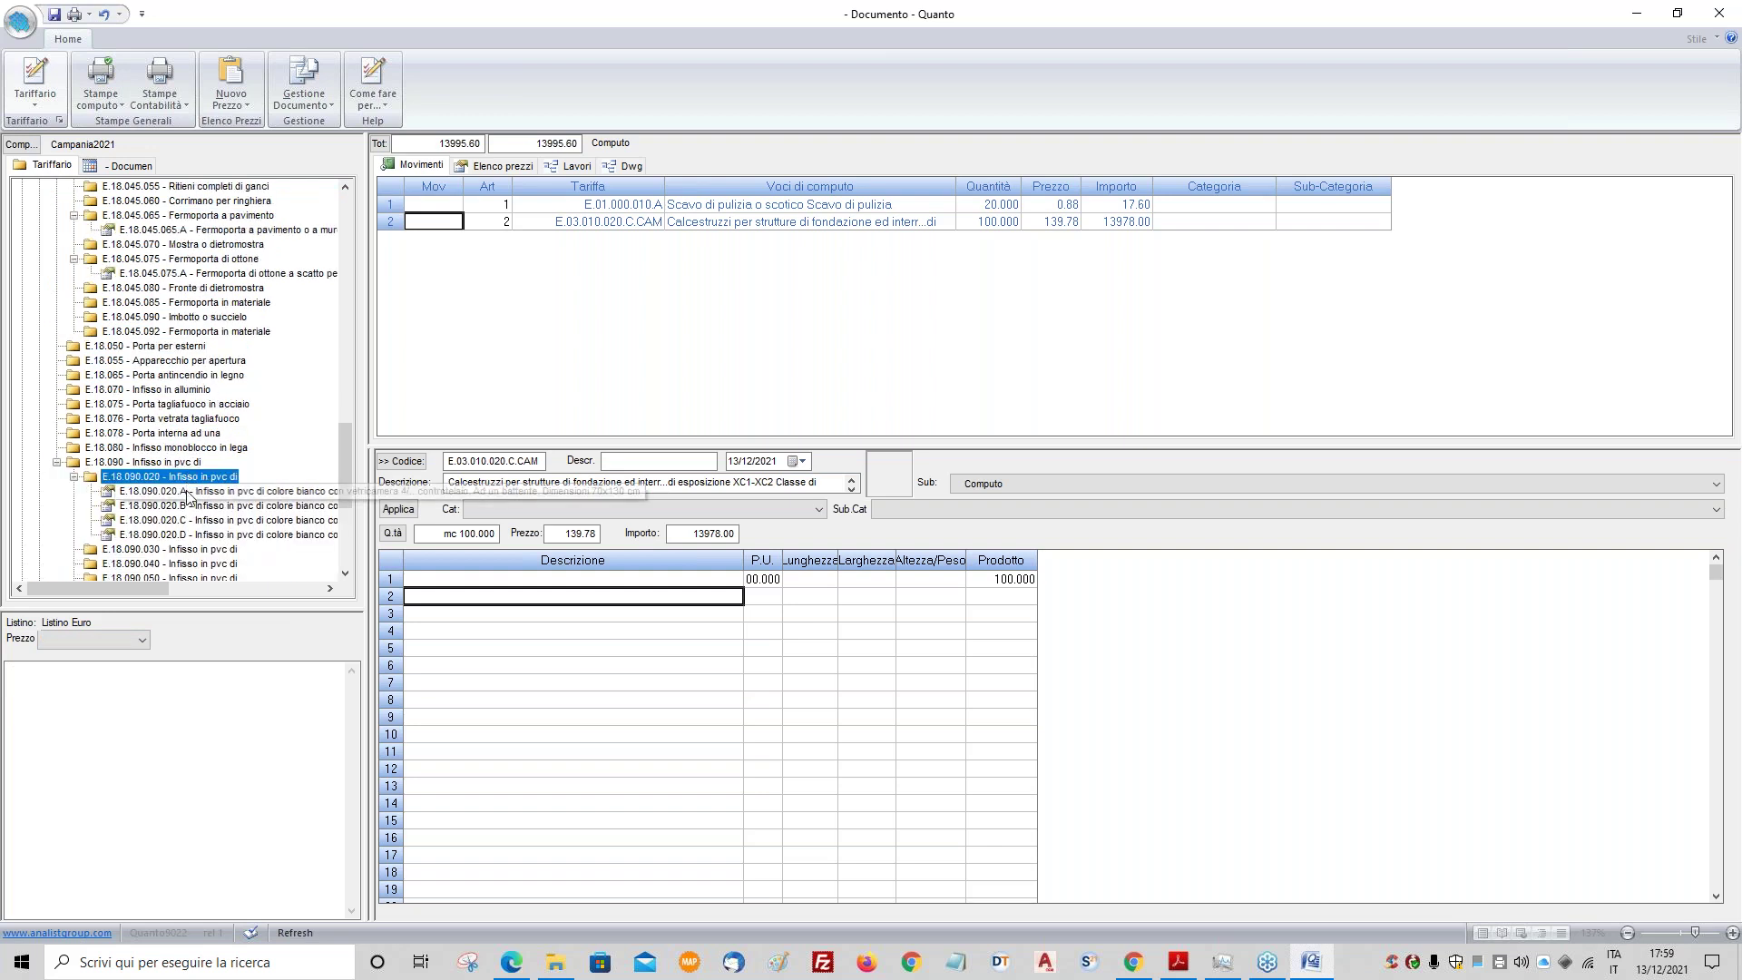
left_click(198, 492)
left_click_drag(198, 494, 691, 277)
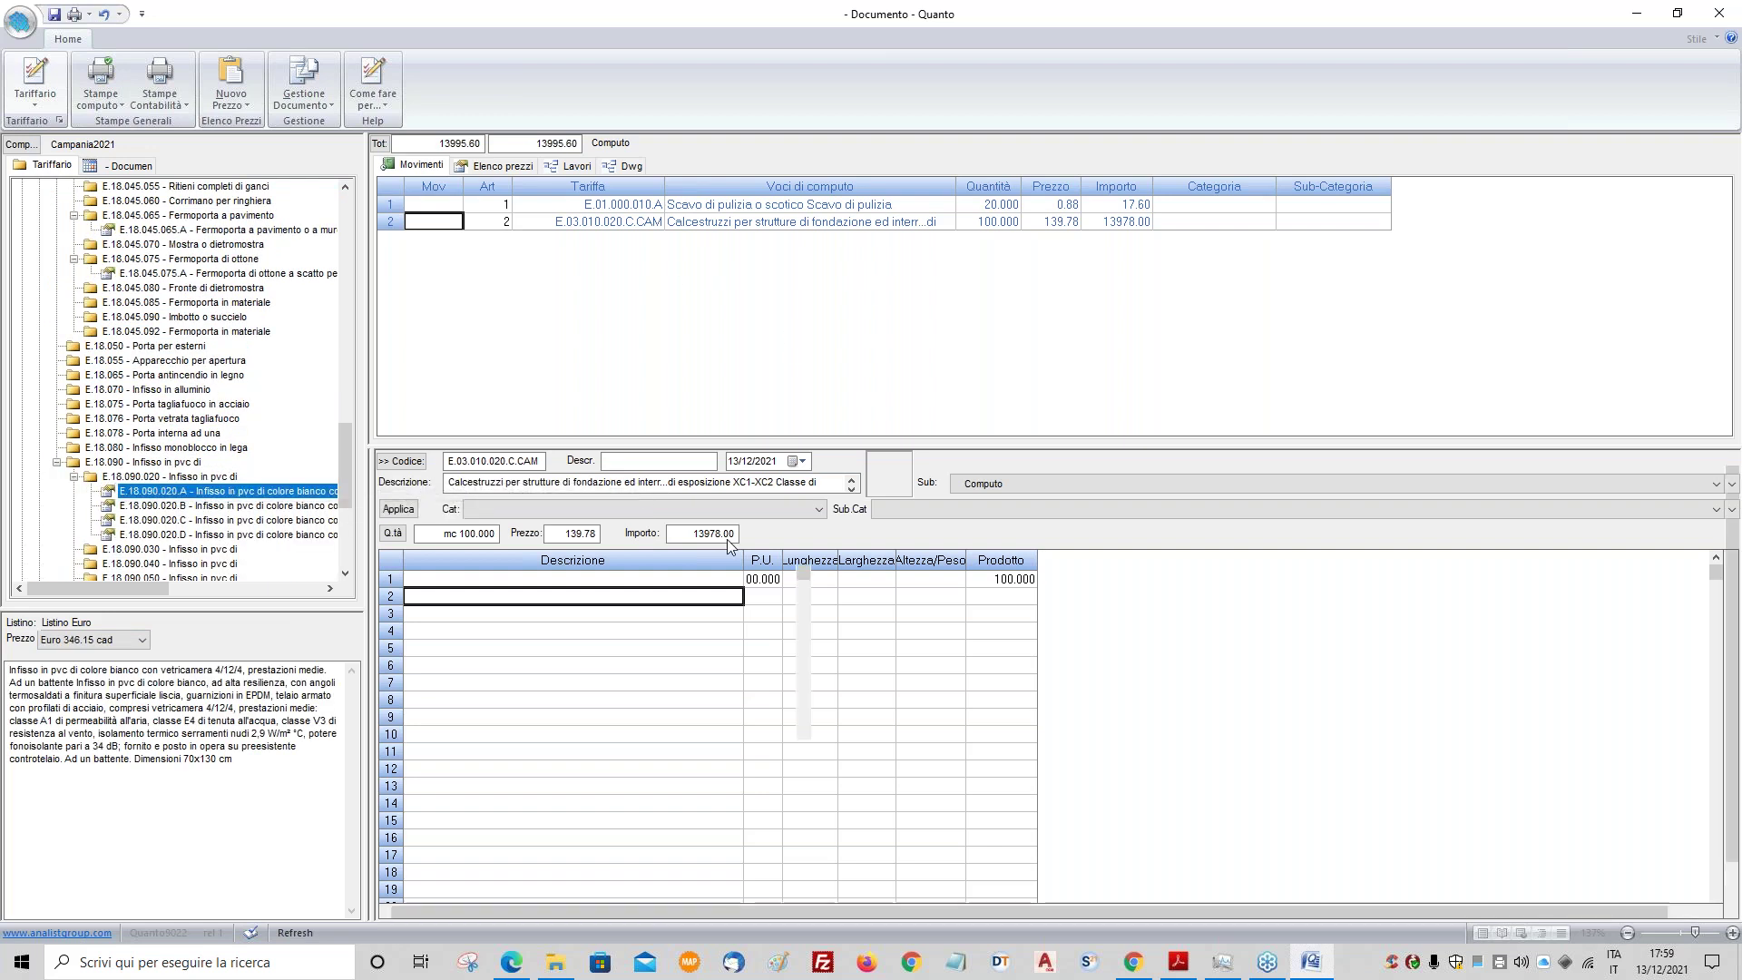
- Set P.U. to 50 for the PVC window item, apply it, and save the document
type("5")
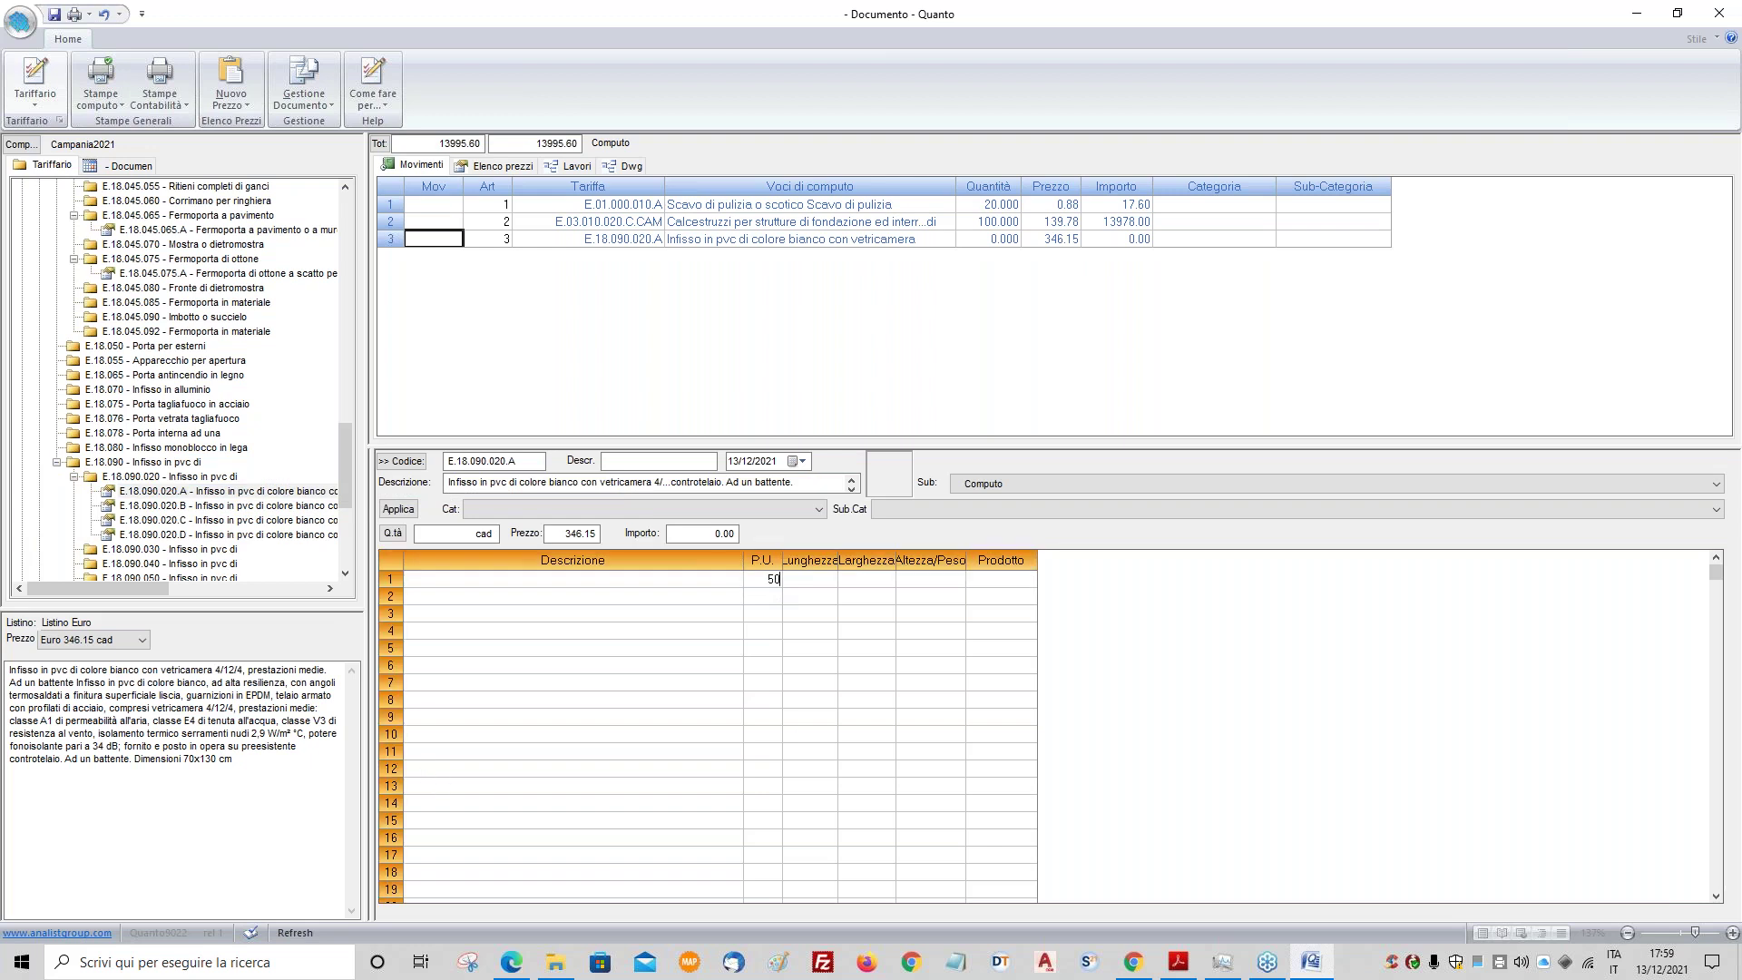
type("0")
left_click(1013, 657)
left_click(399, 509)
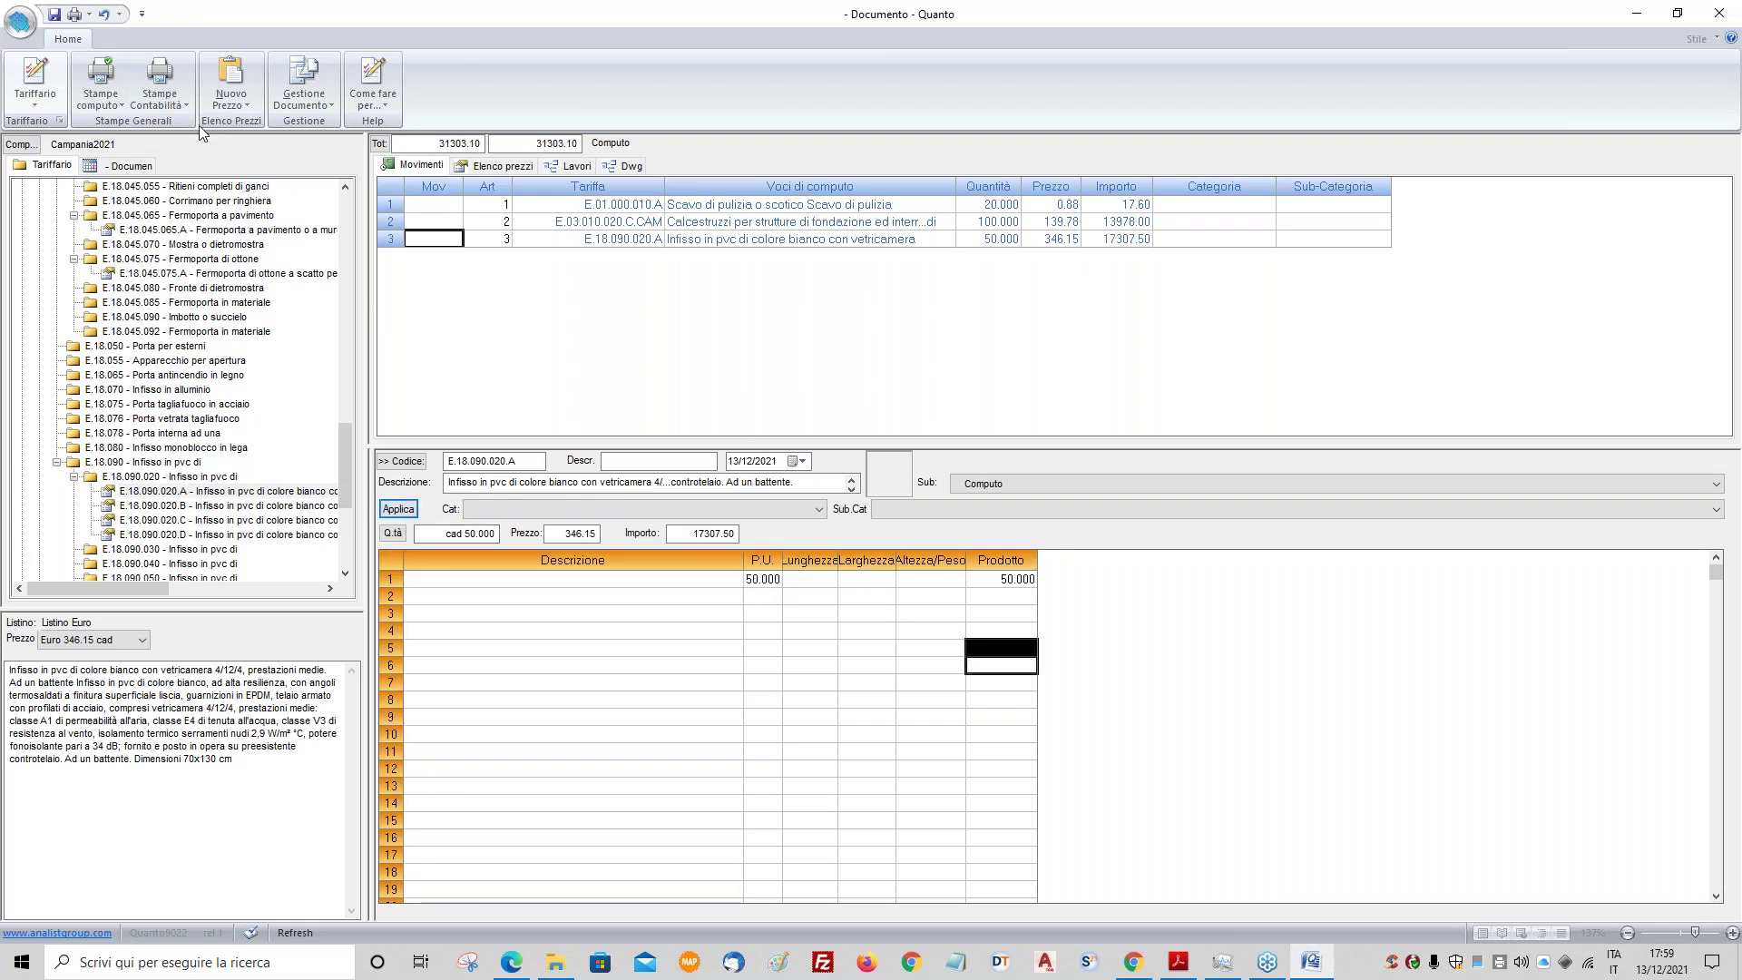
left_click(54, 13)
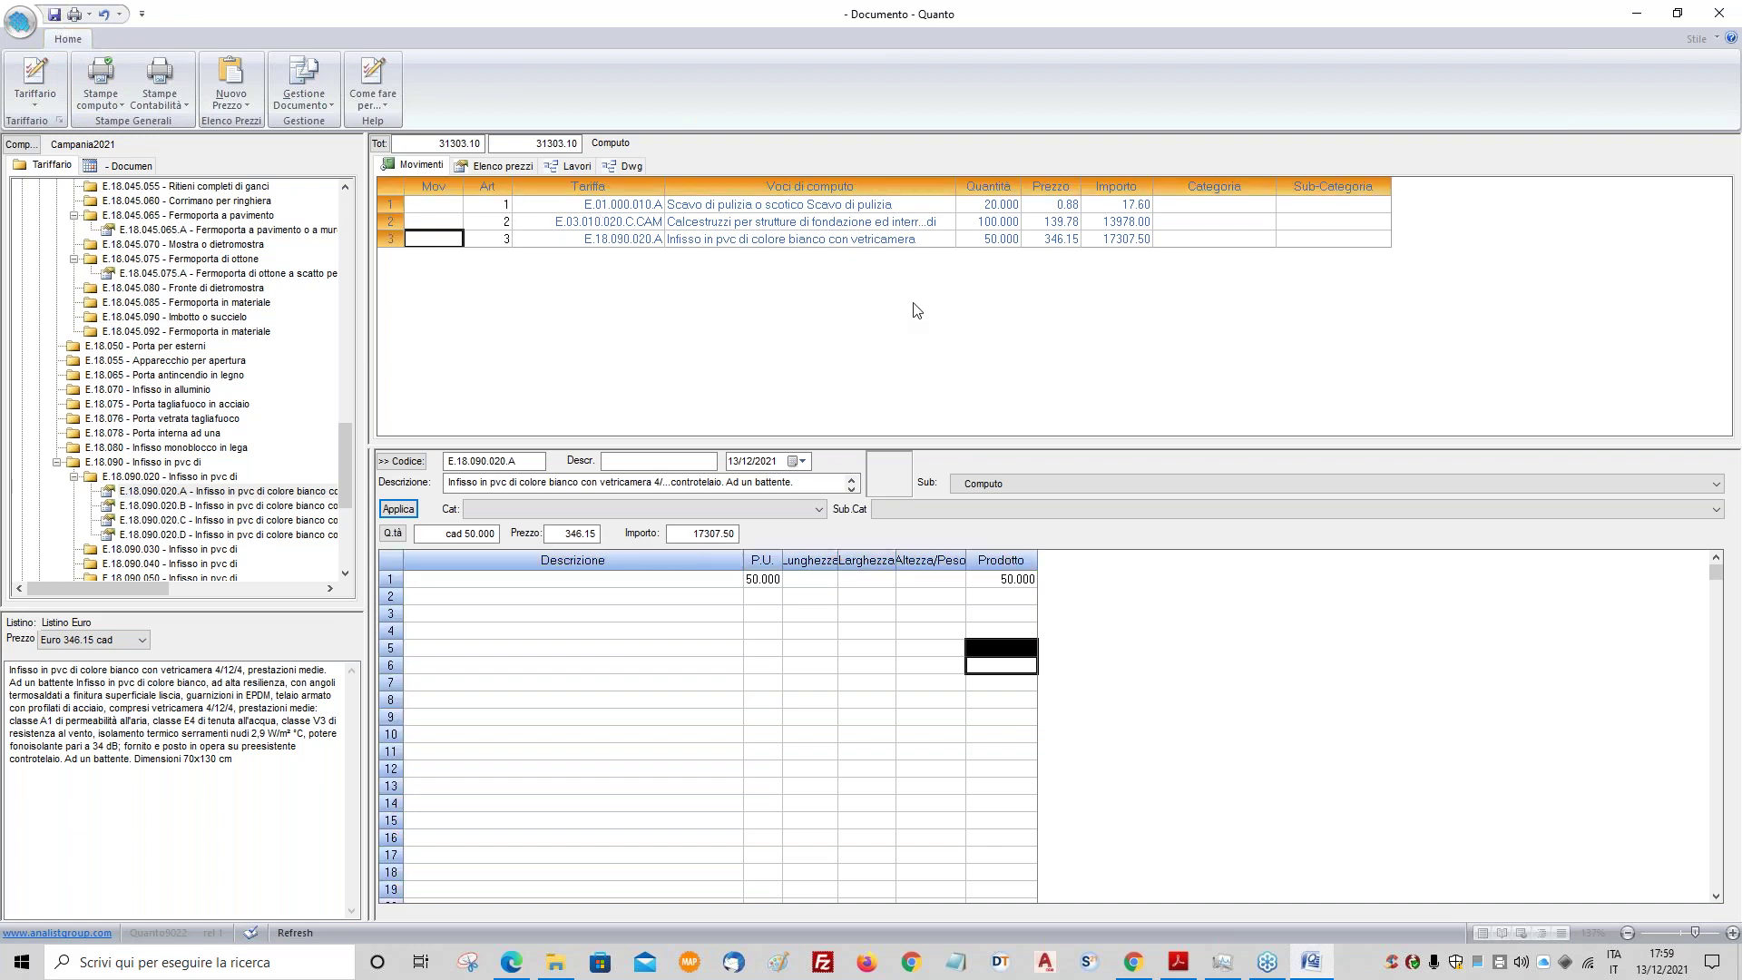
- Display the works tree and project tree, and open the SuperBonus list of interventions for the document
left_click(577, 165)
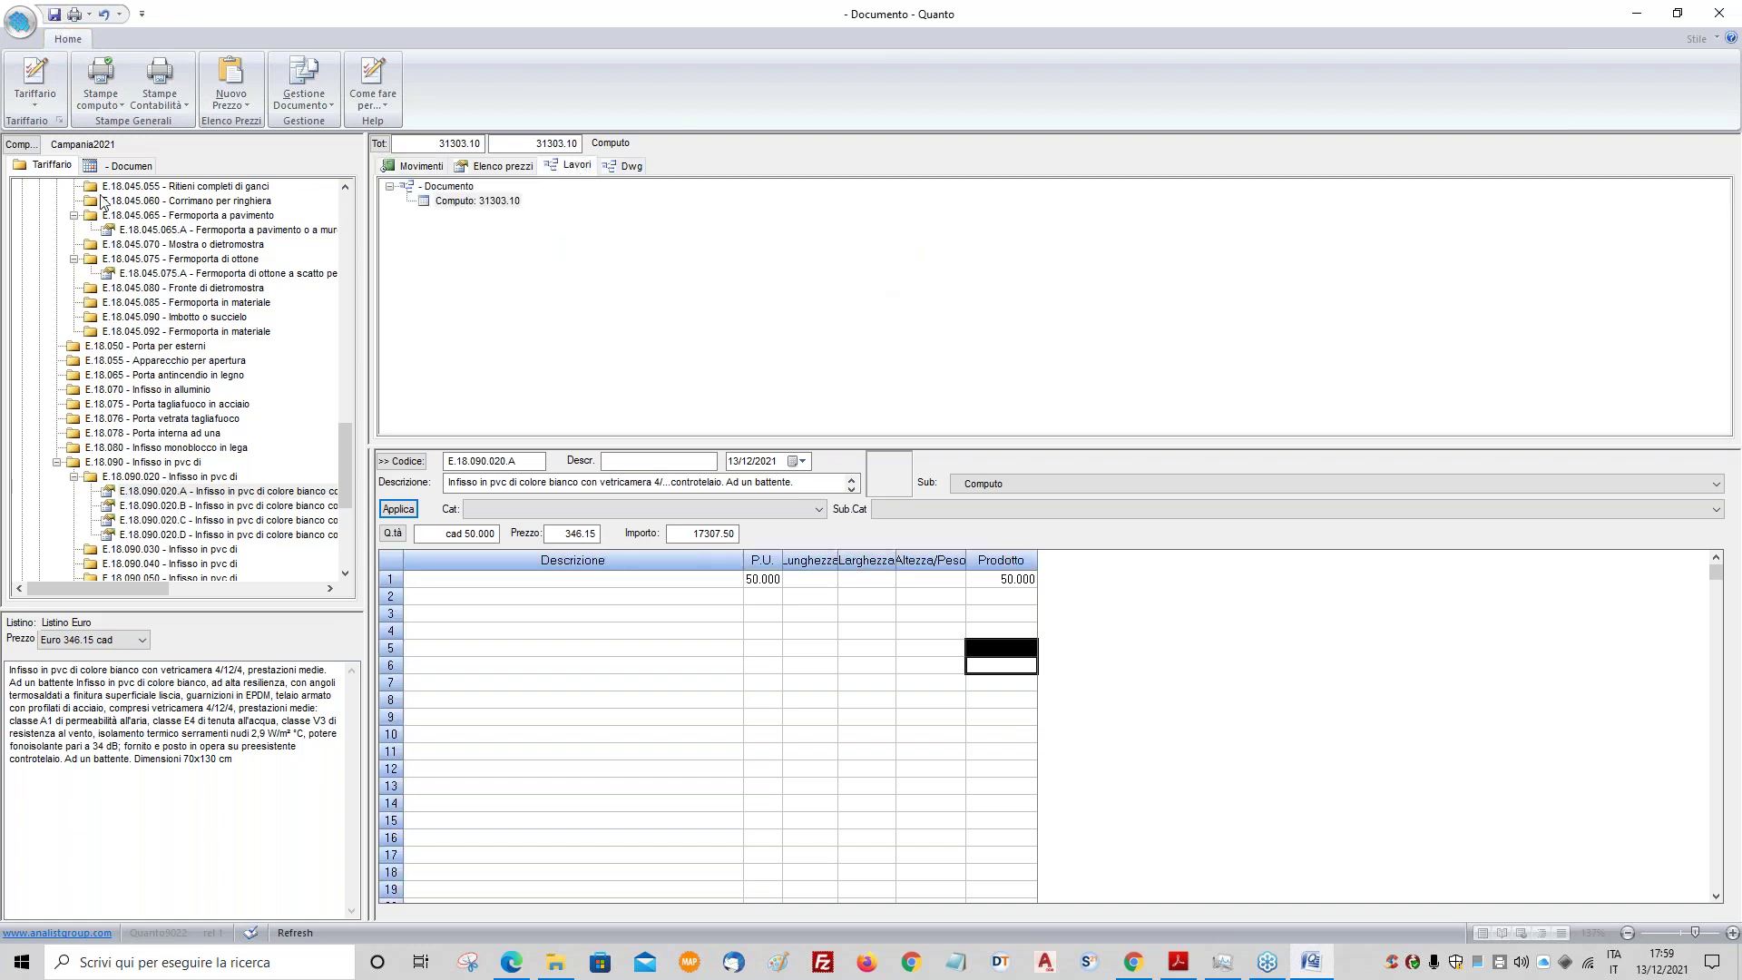
left_click(113, 167)
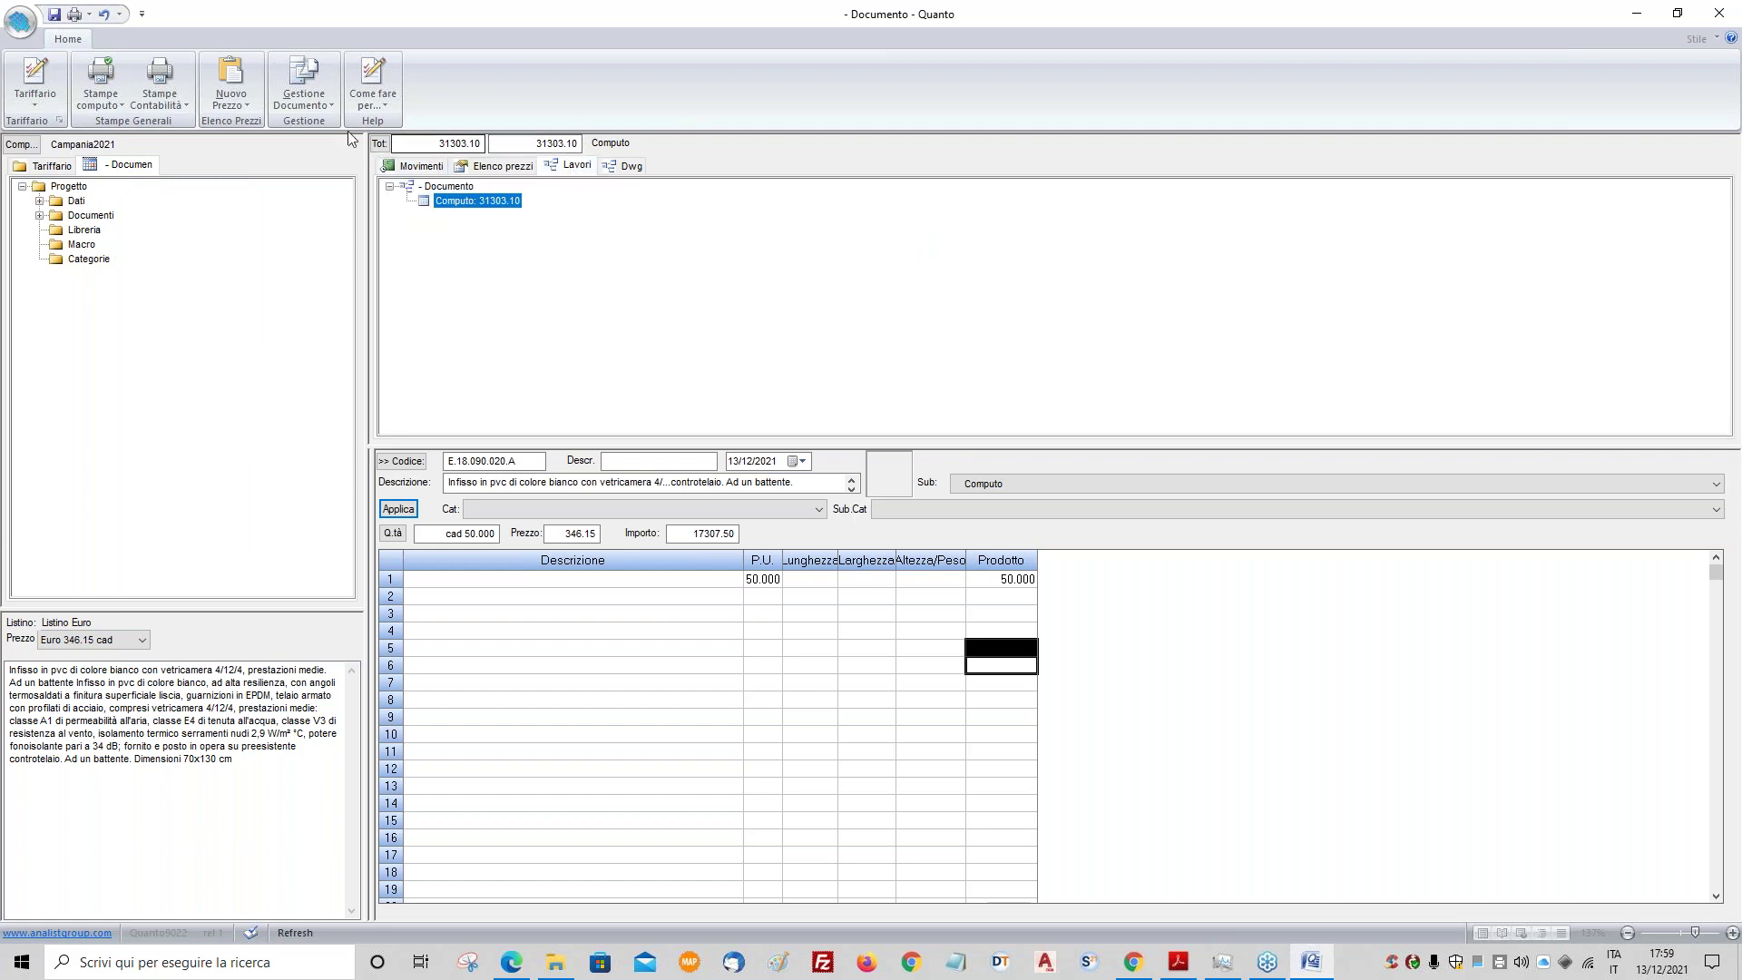
left_click(305, 111)
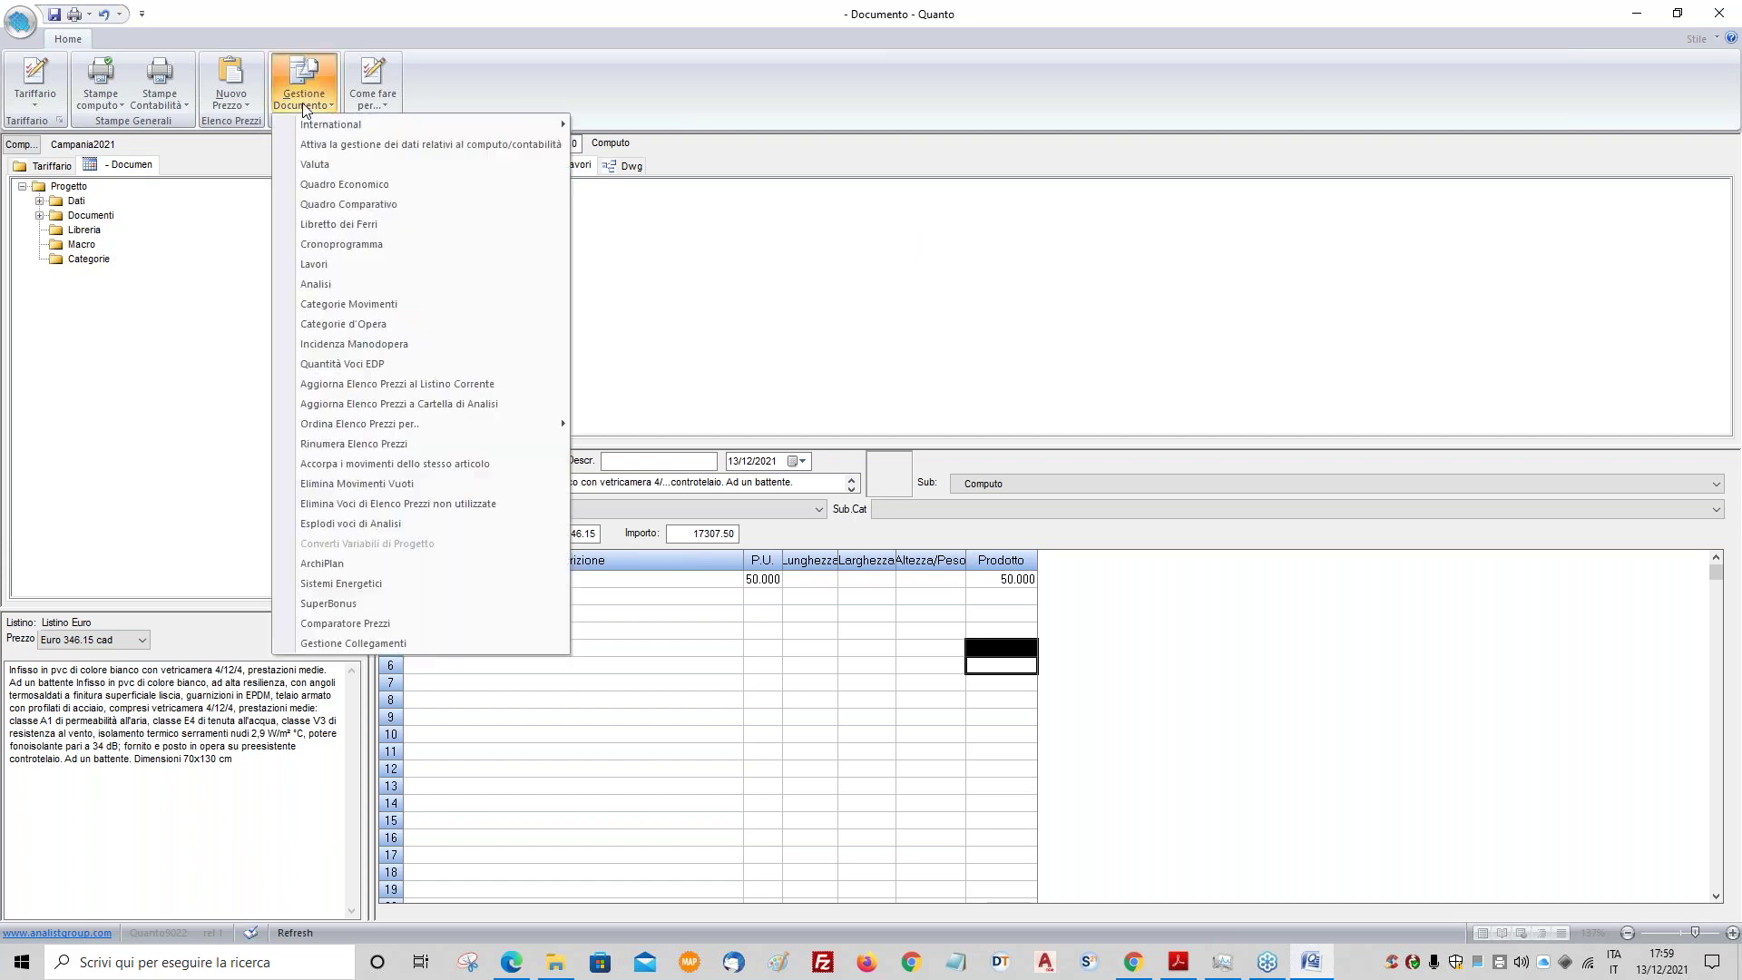
mouse_move(341, 127)
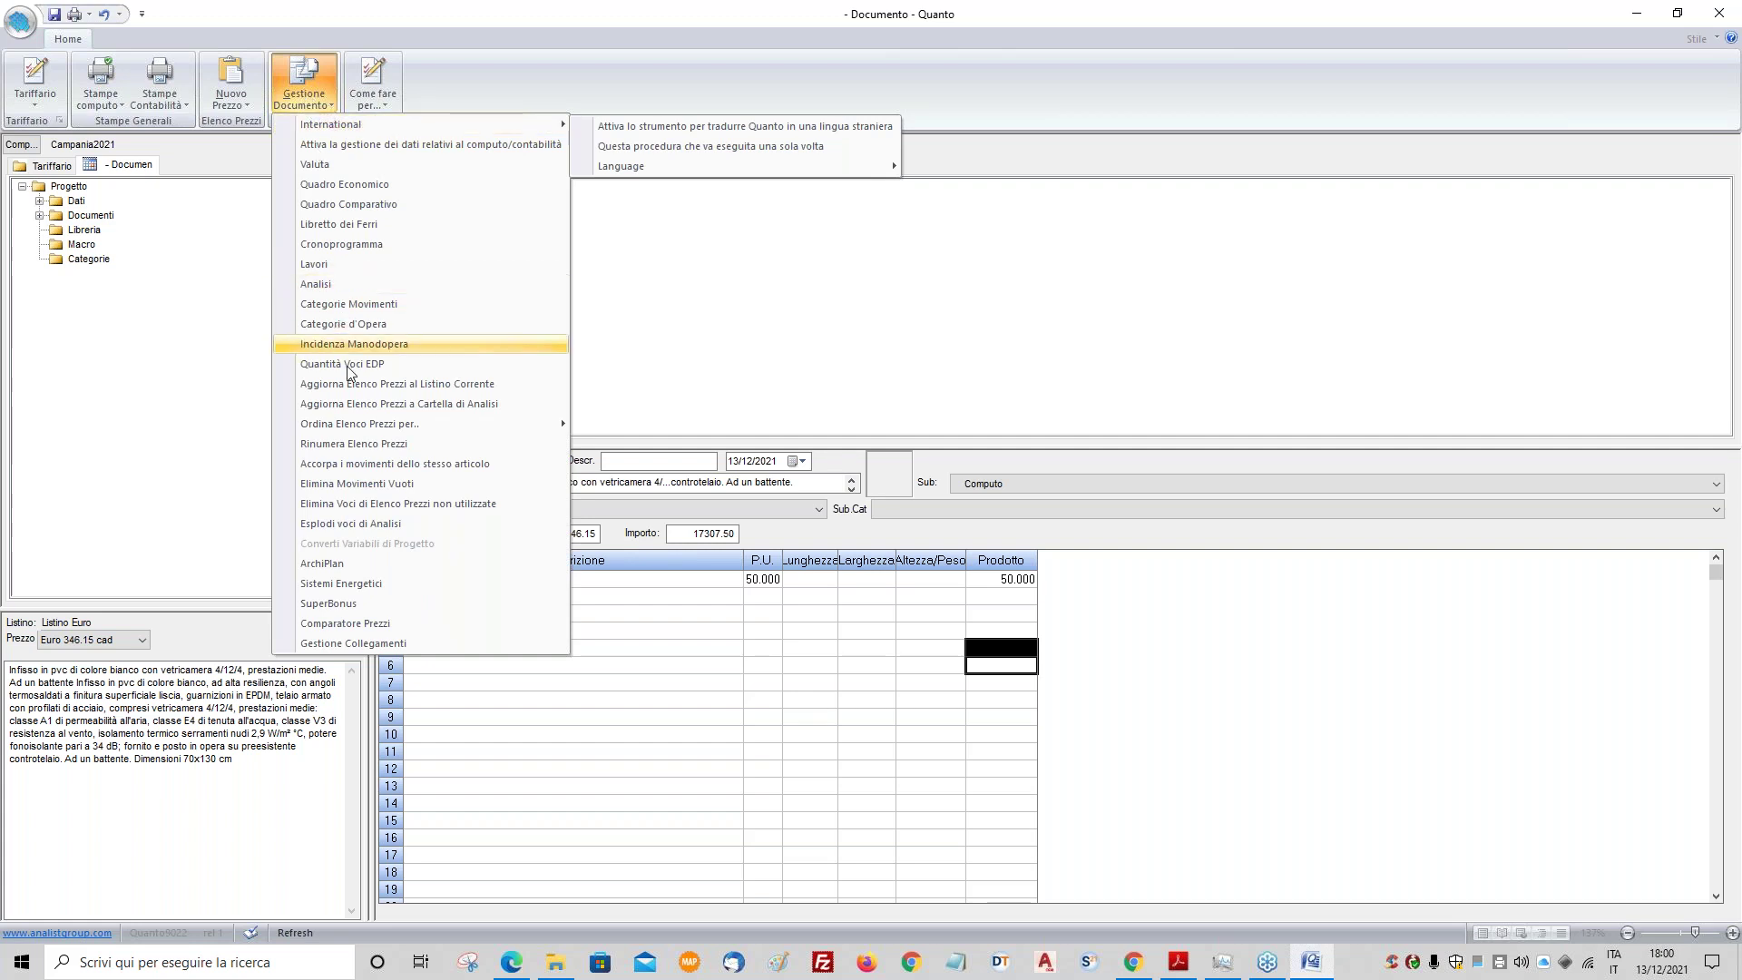
left_click(382, 620)
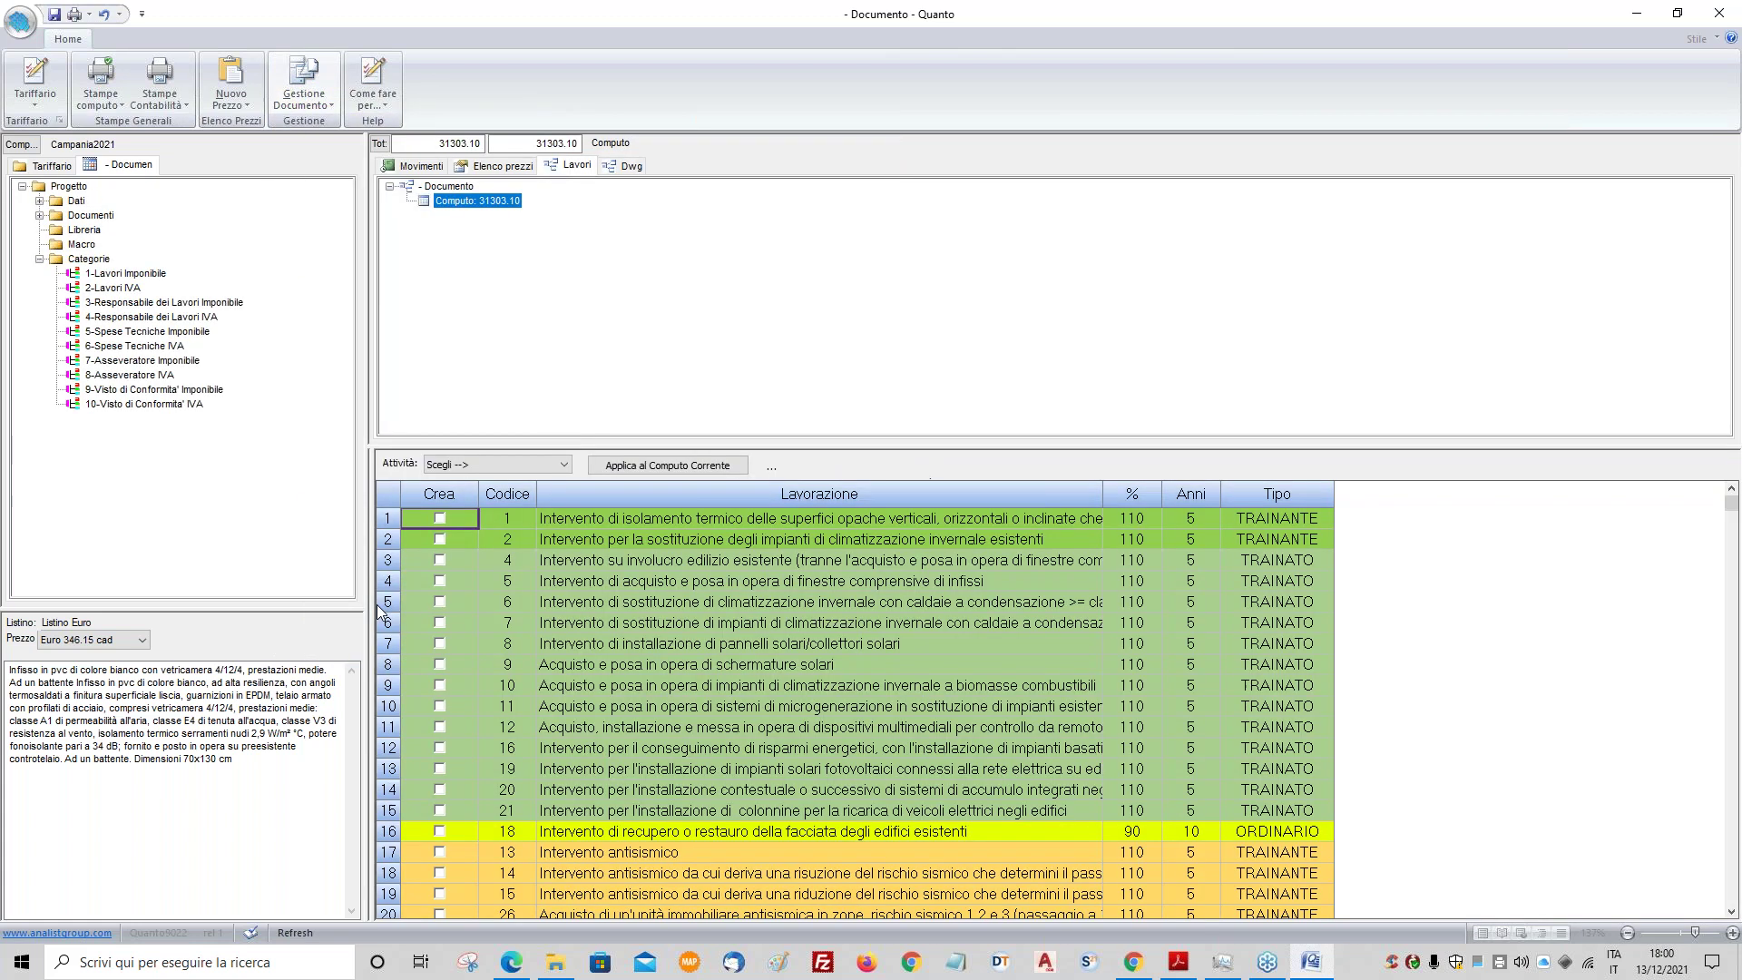
- Create a cadastral SUB profile under Computo with Foglio 1, Part 2 and Sub 3
left_click(509, 465)
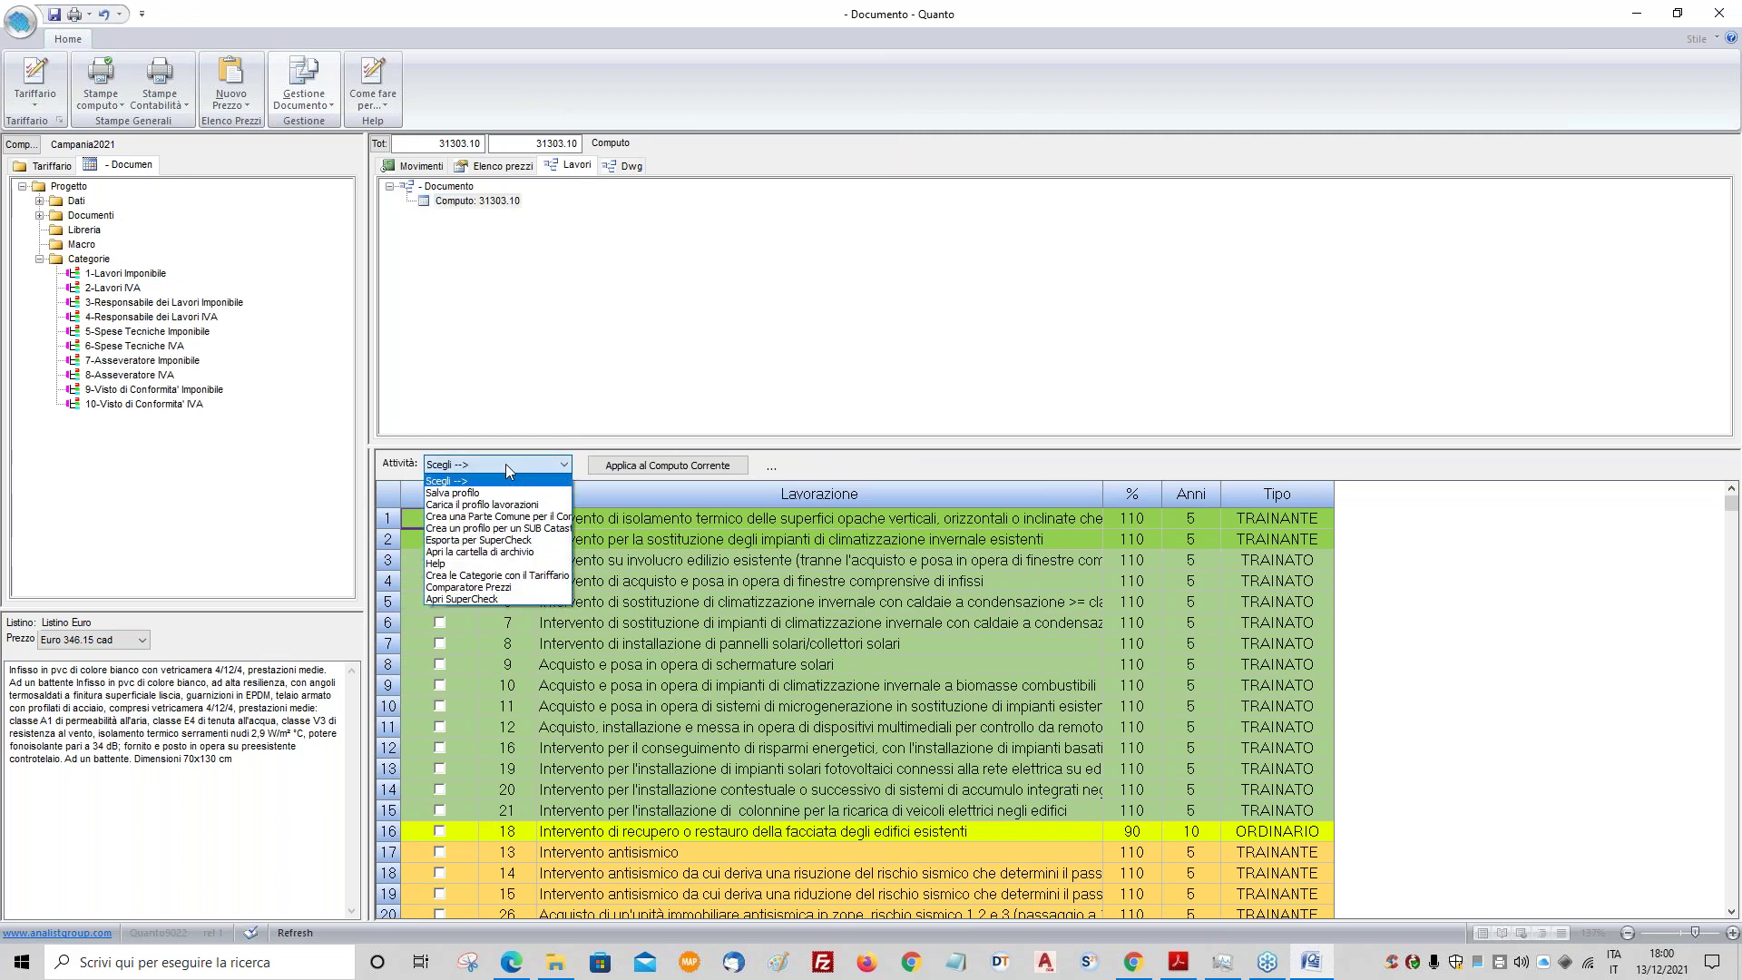
left_click(496, 528)
type("1")
left_click(889, 470)
type("2")
left_click(980, 469)
type("3")
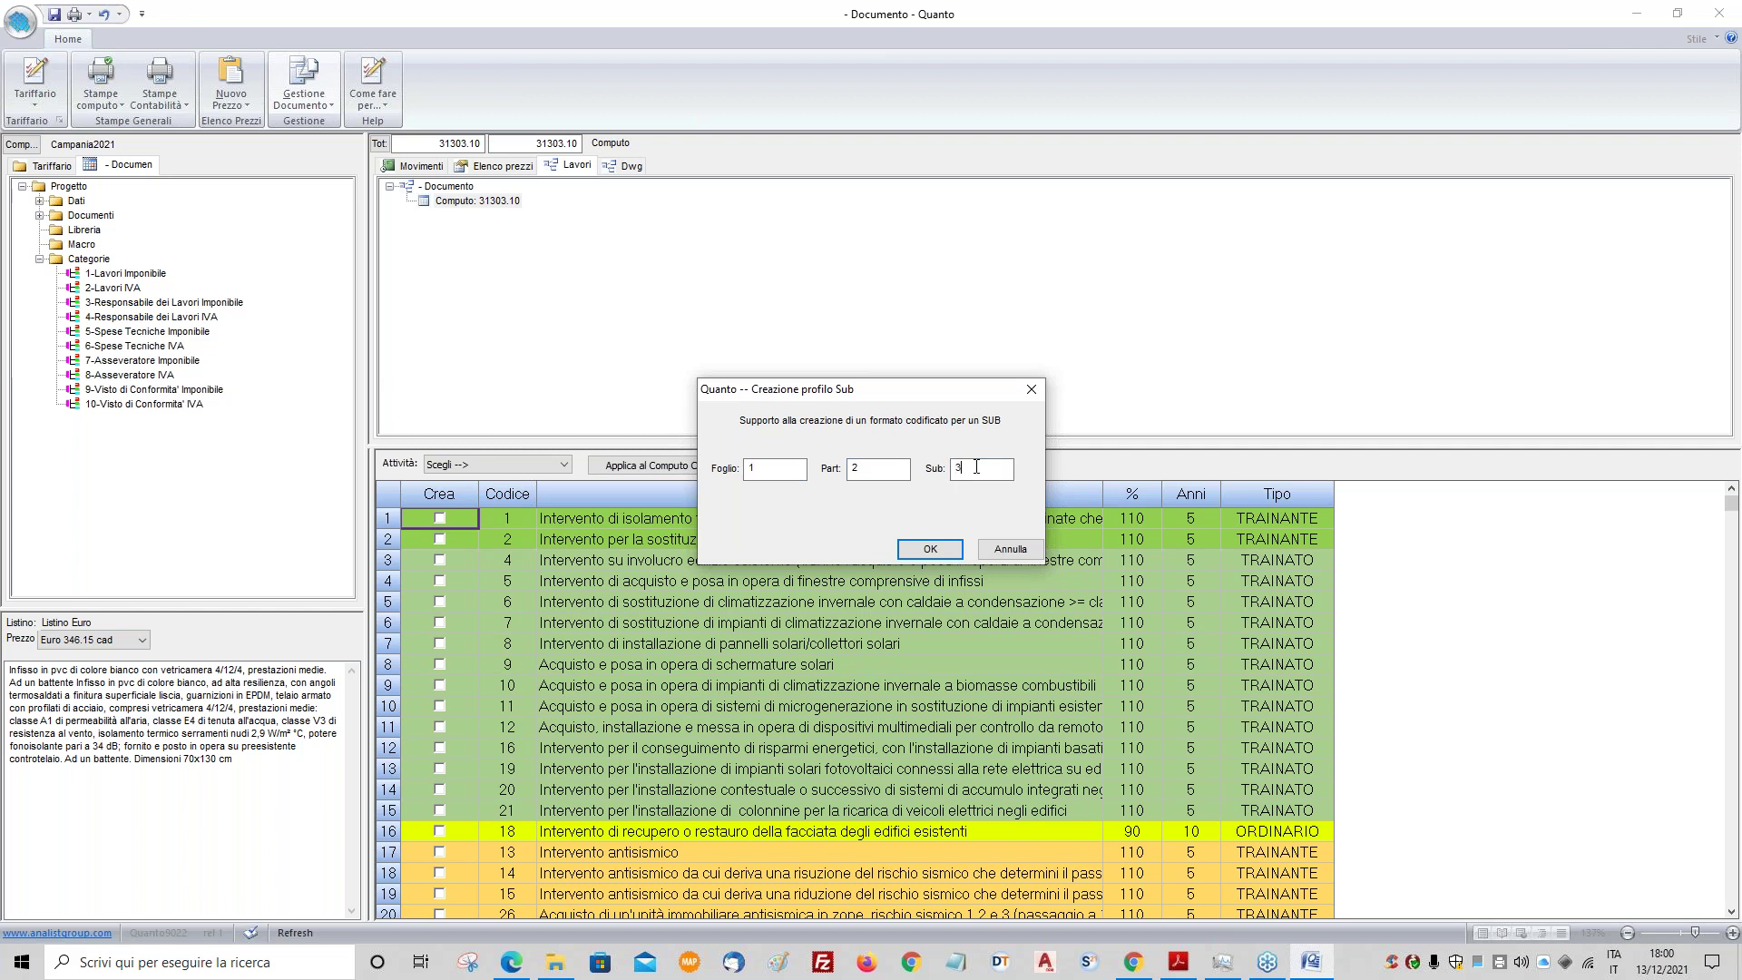
left_click(927, 549)
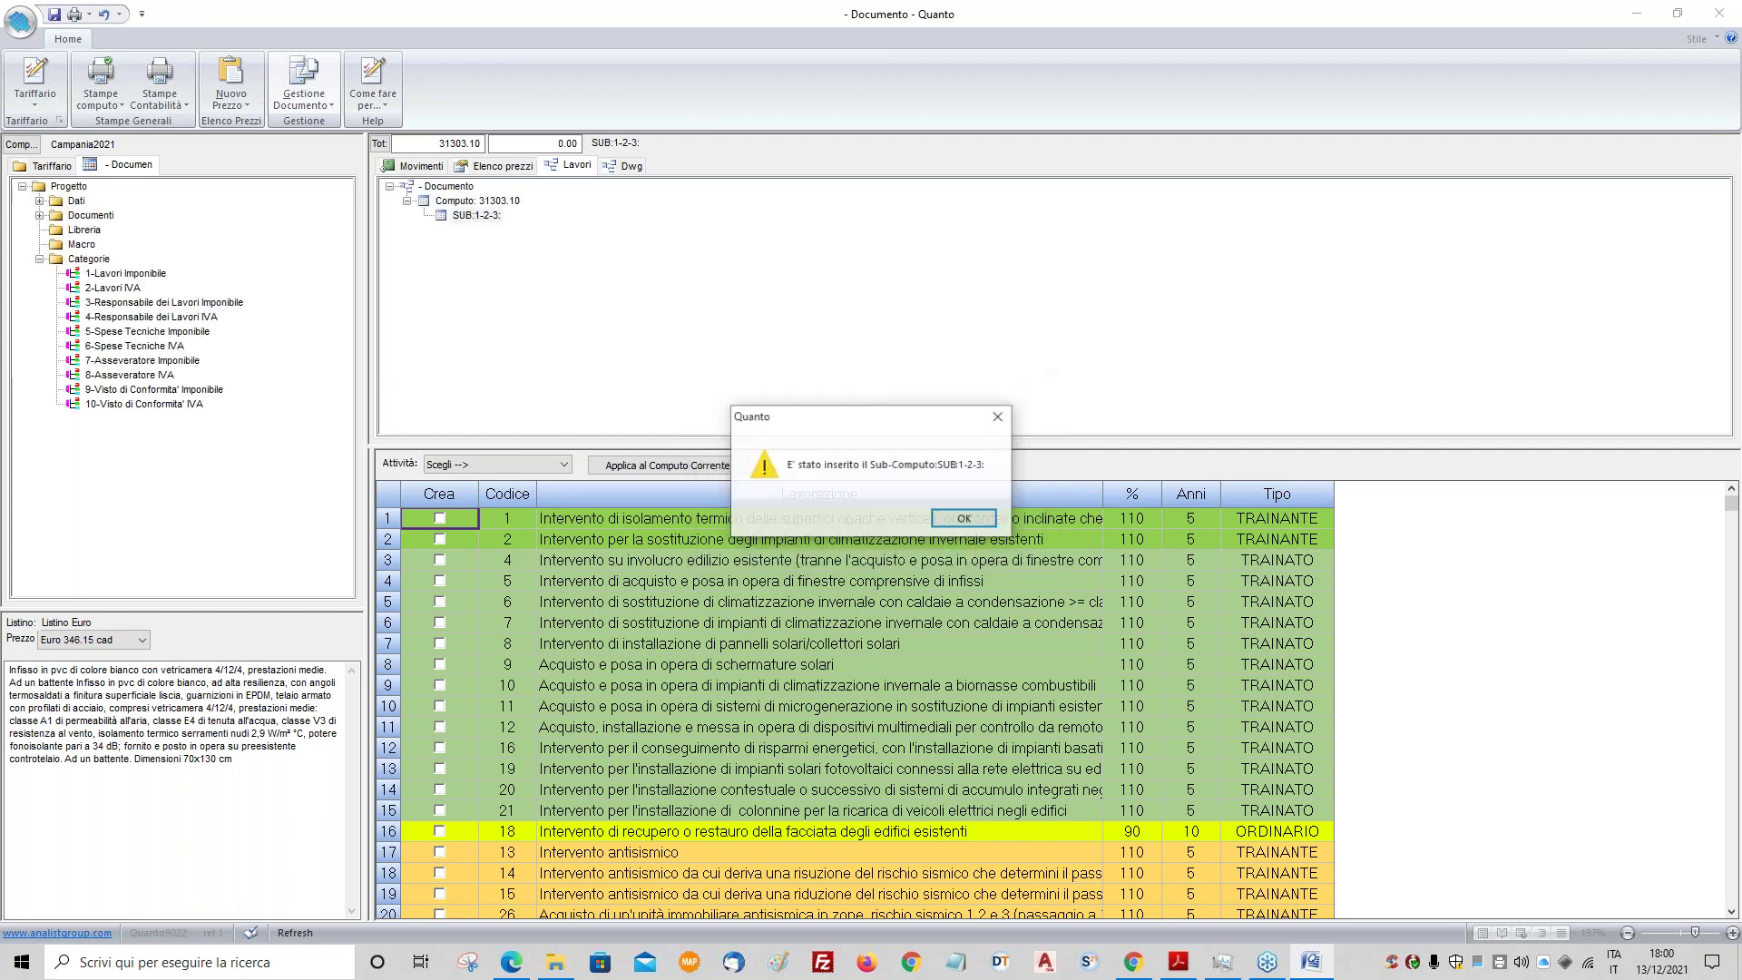
left_click(965, 519)
- Create intervention 1 for thermal insulation of opaque surfaces and intervention 5 for windows with frames in the cadastral SUB
left_click(439, 519)
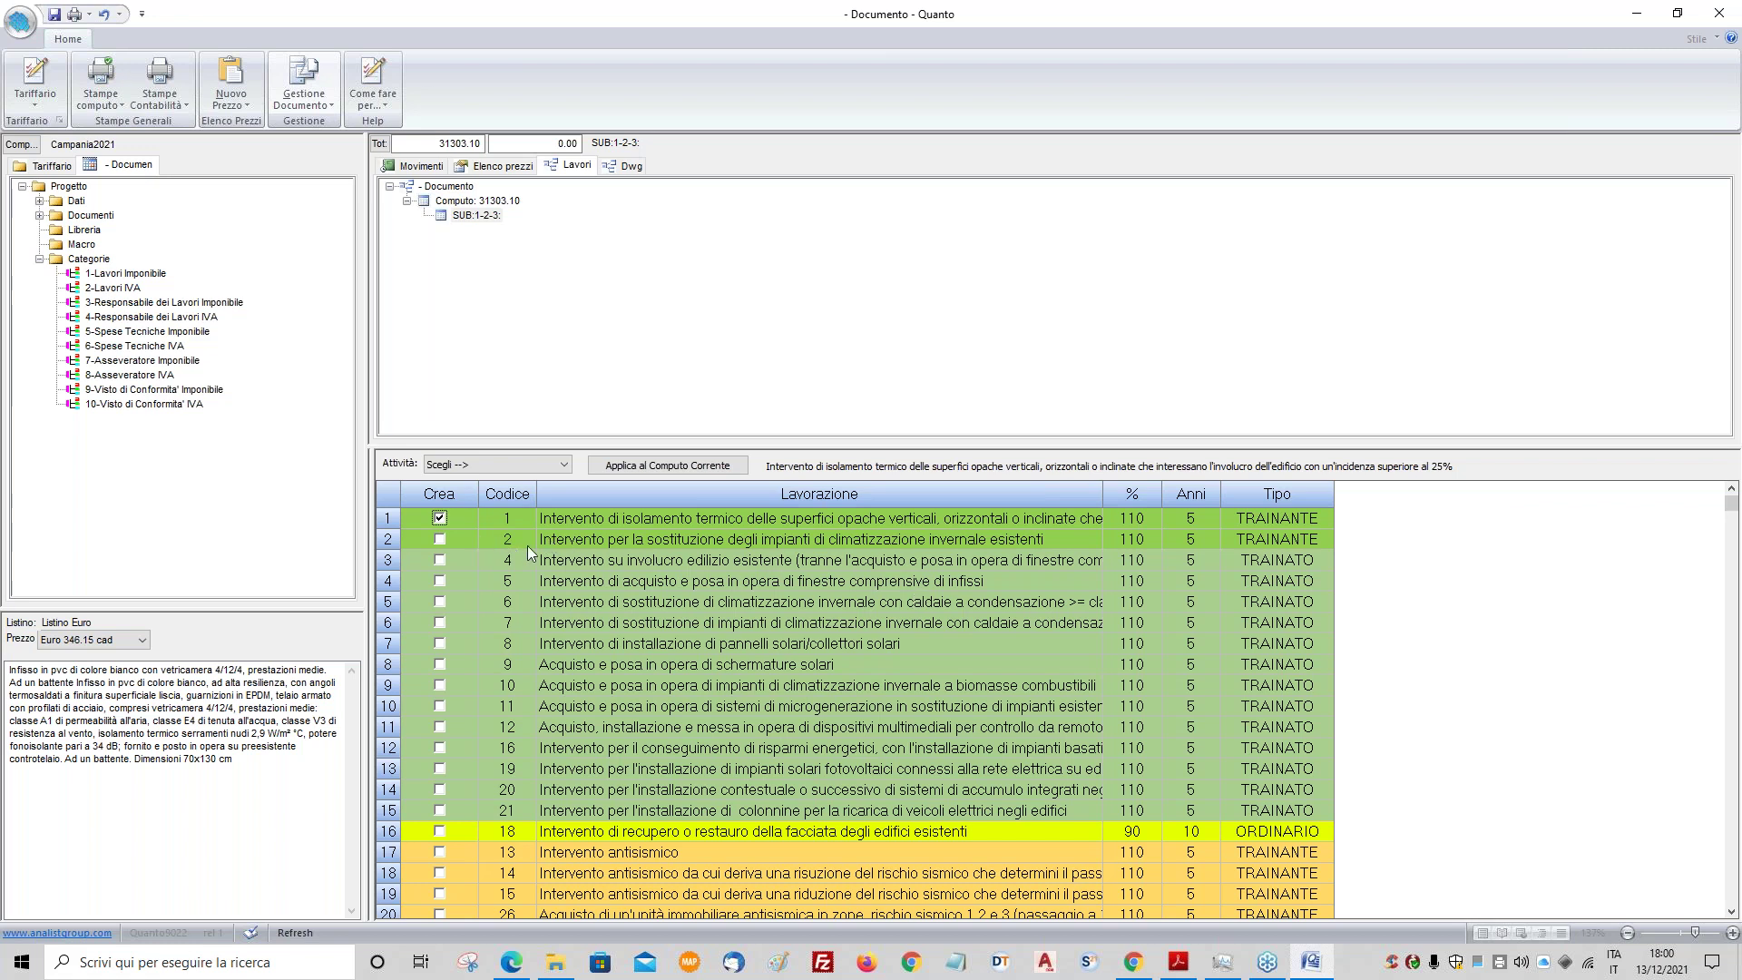
left_click(440, 580)
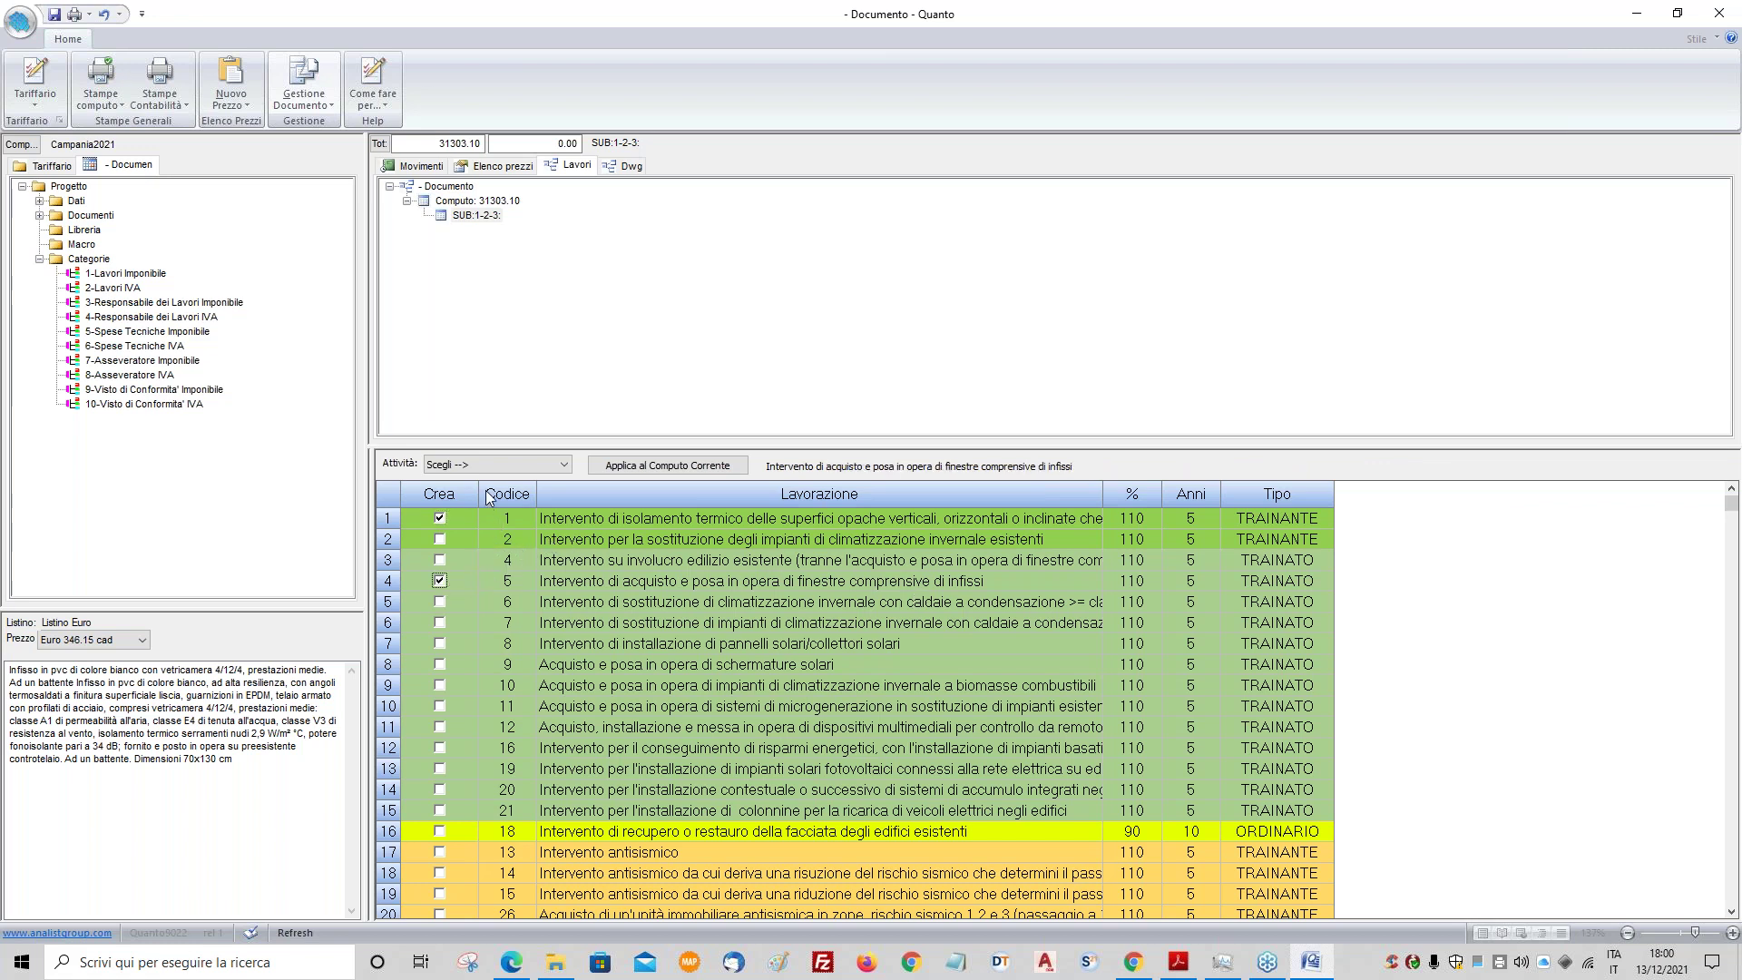
left_click(595, 468)
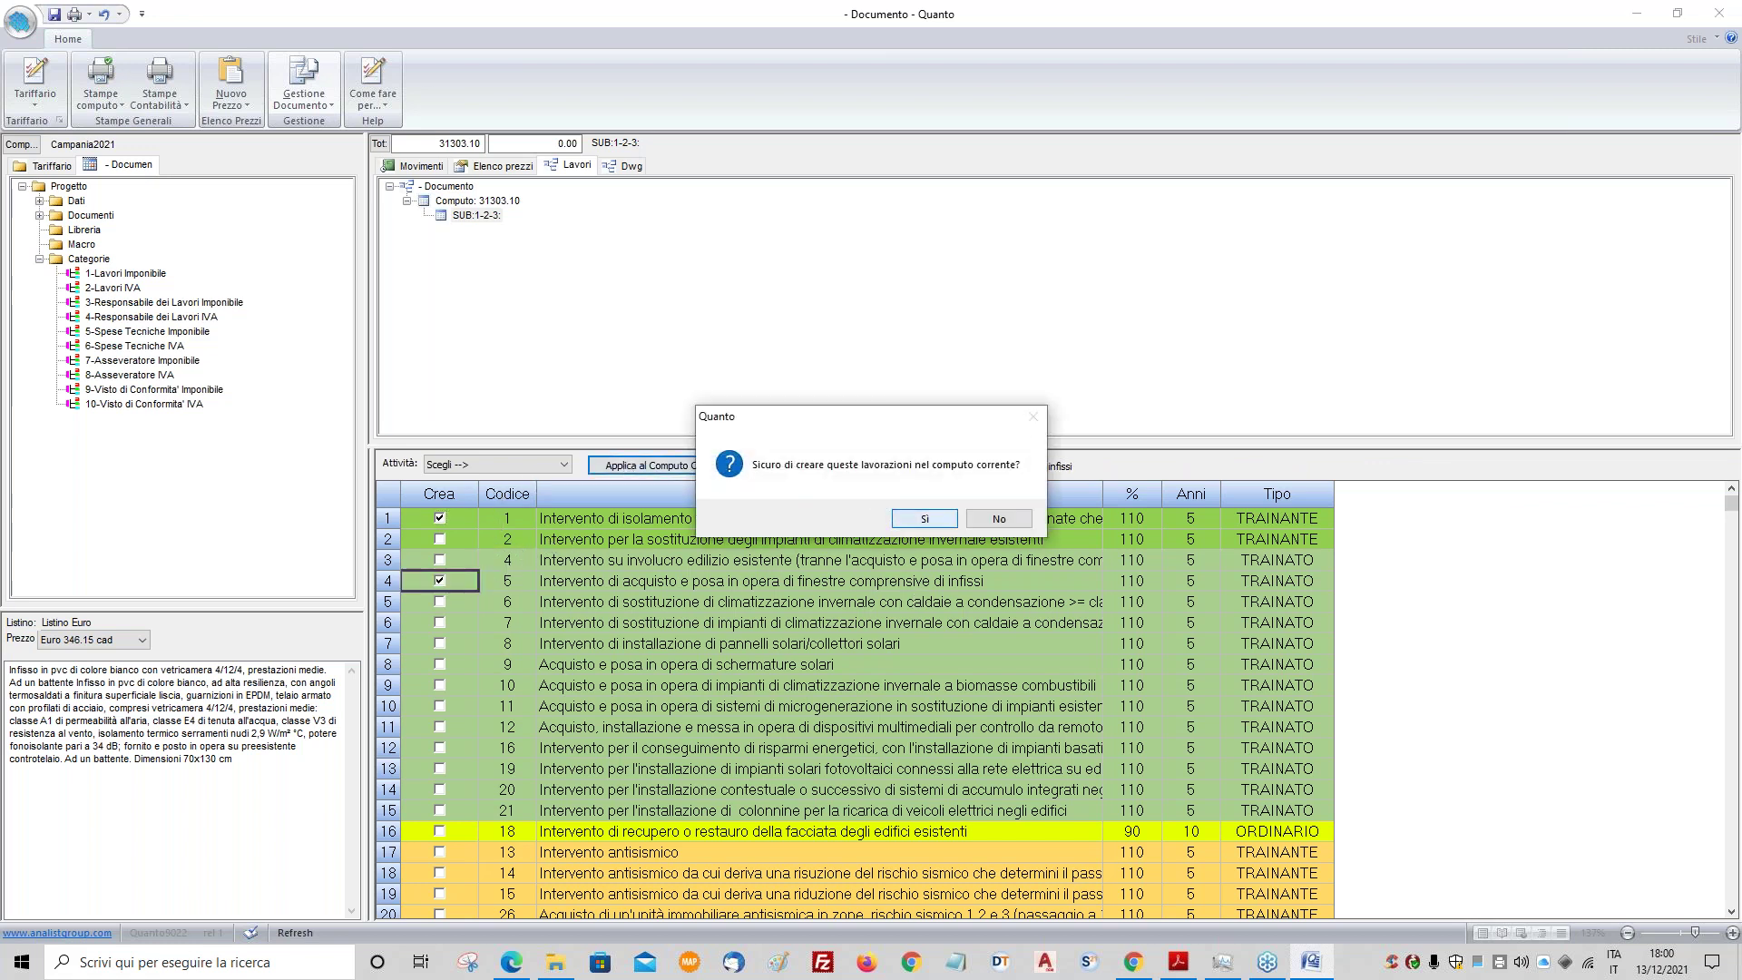
left_click(907, 519)
left_click(521, 231)
left_click(508, 244)
left_click(476, 215)
- Assign the Computo movements E.01.000.010.A and E.03.010.020.C.CAM together to the work 1-Intervento di isolamento termico delle superfici opache
left_click(477, 201)
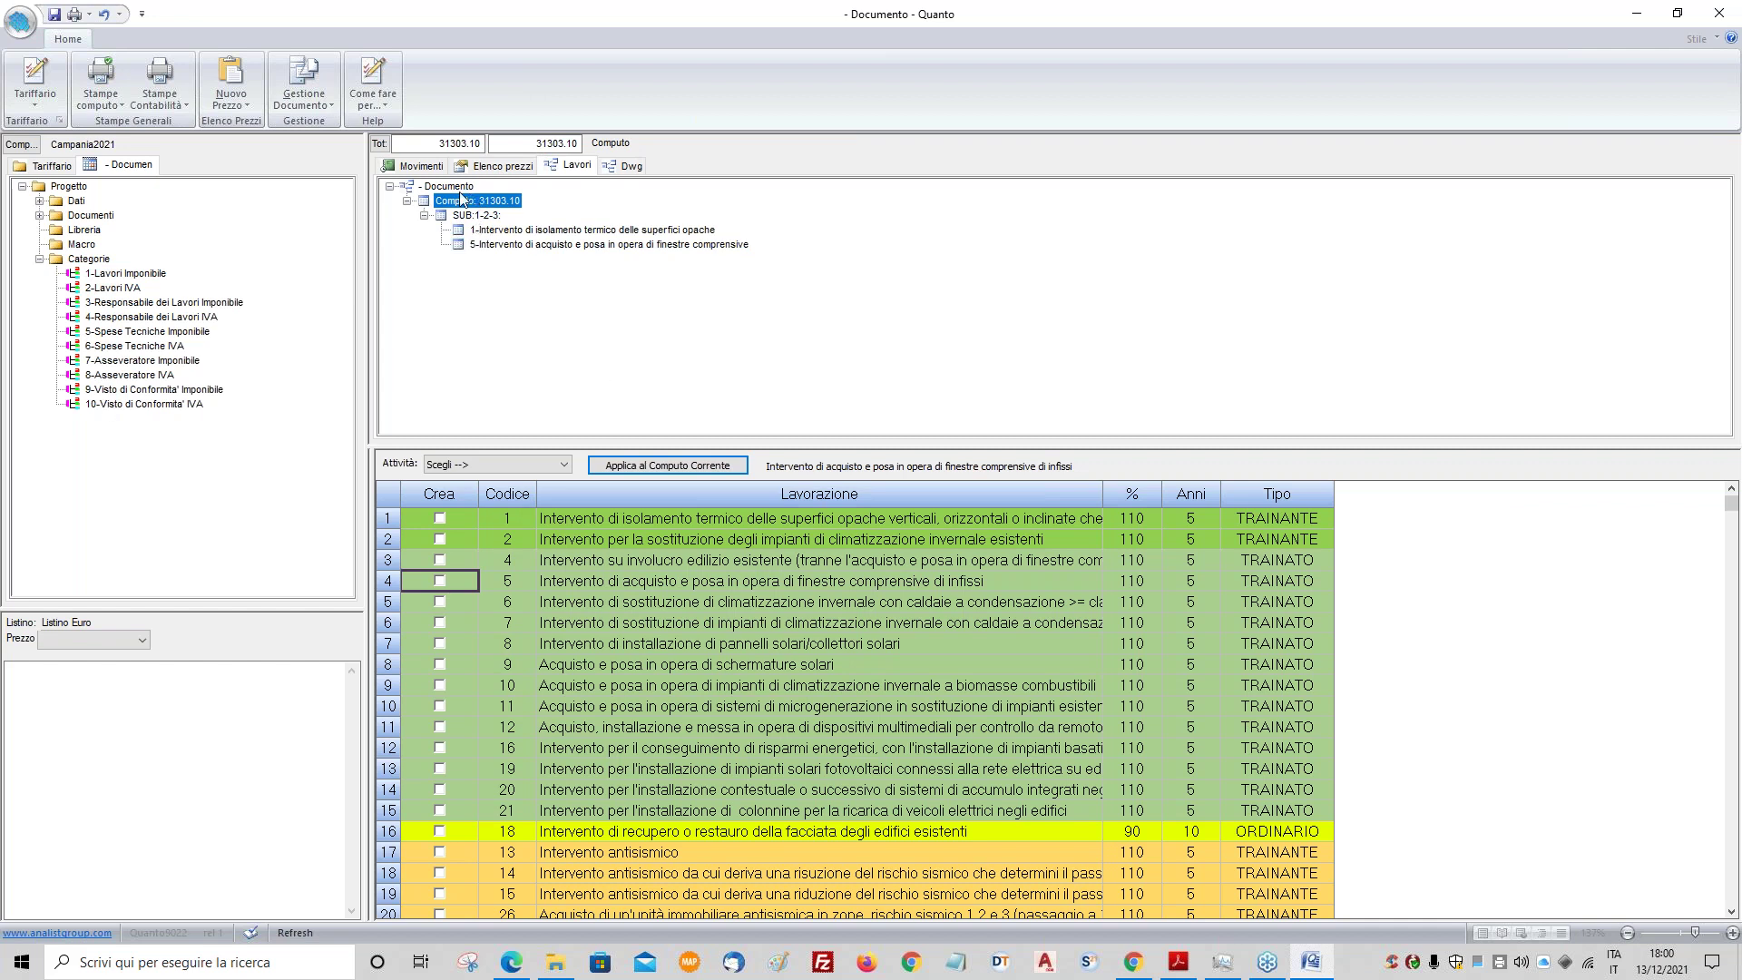
left_click(422, 167)
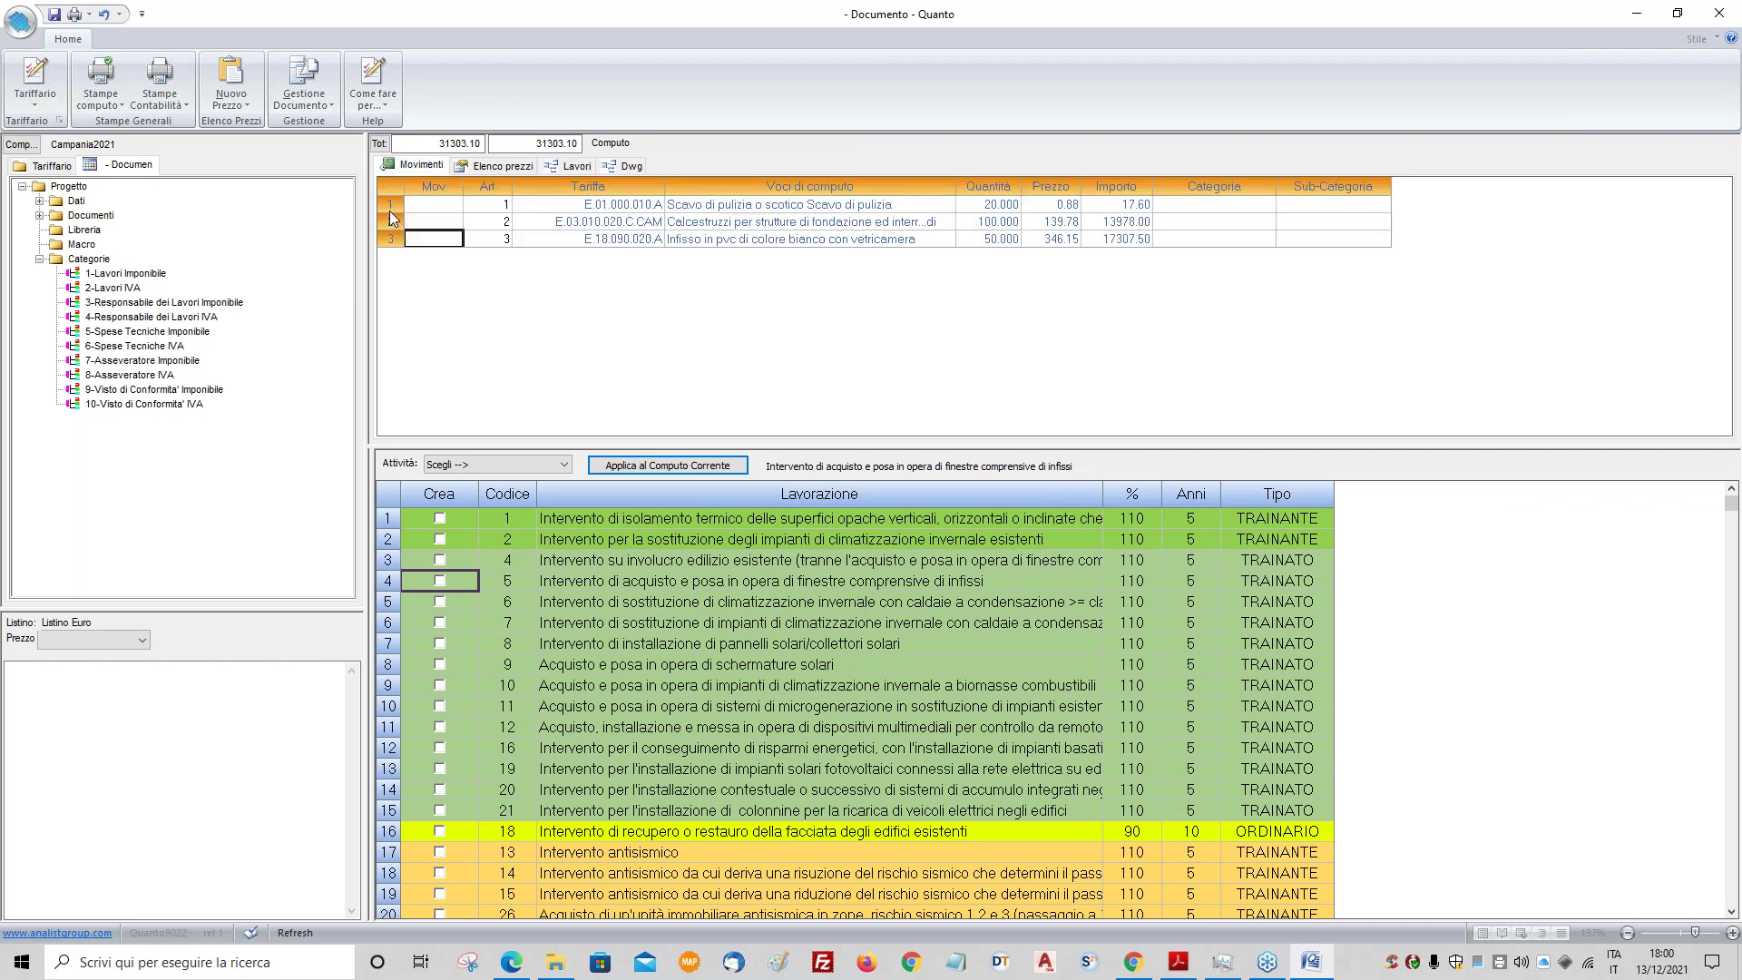
left_click(391, 207)
left_click(394, 225, "shift")
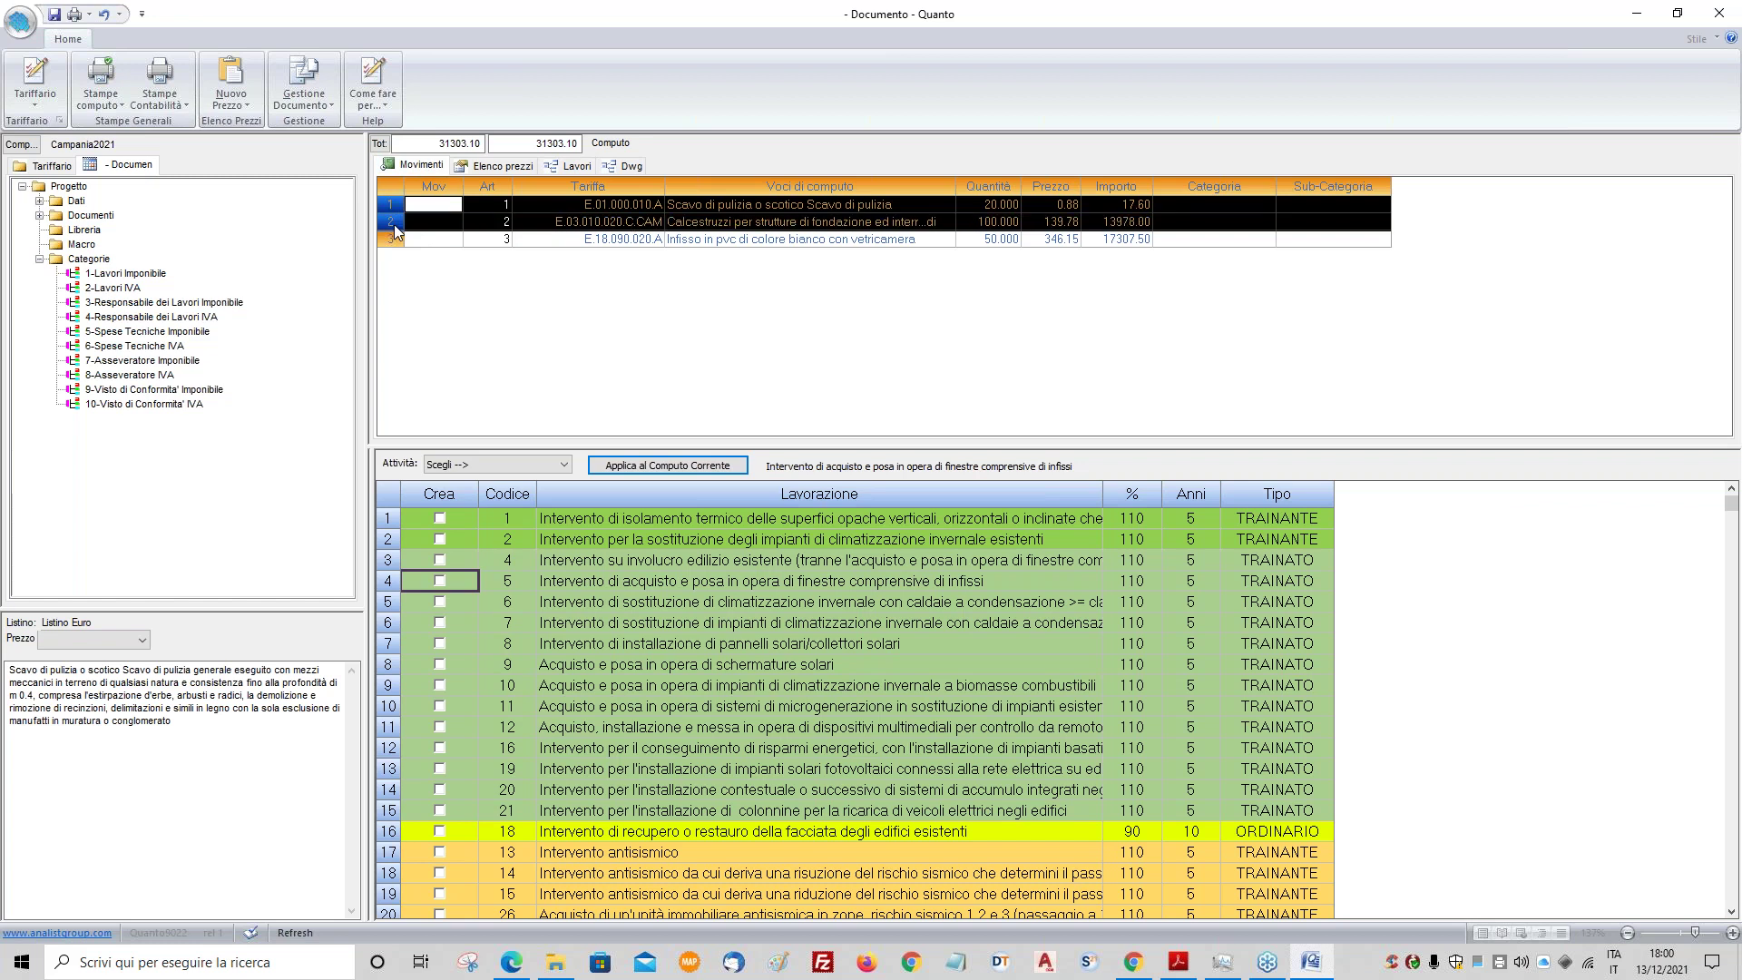
right_click(434, 221)
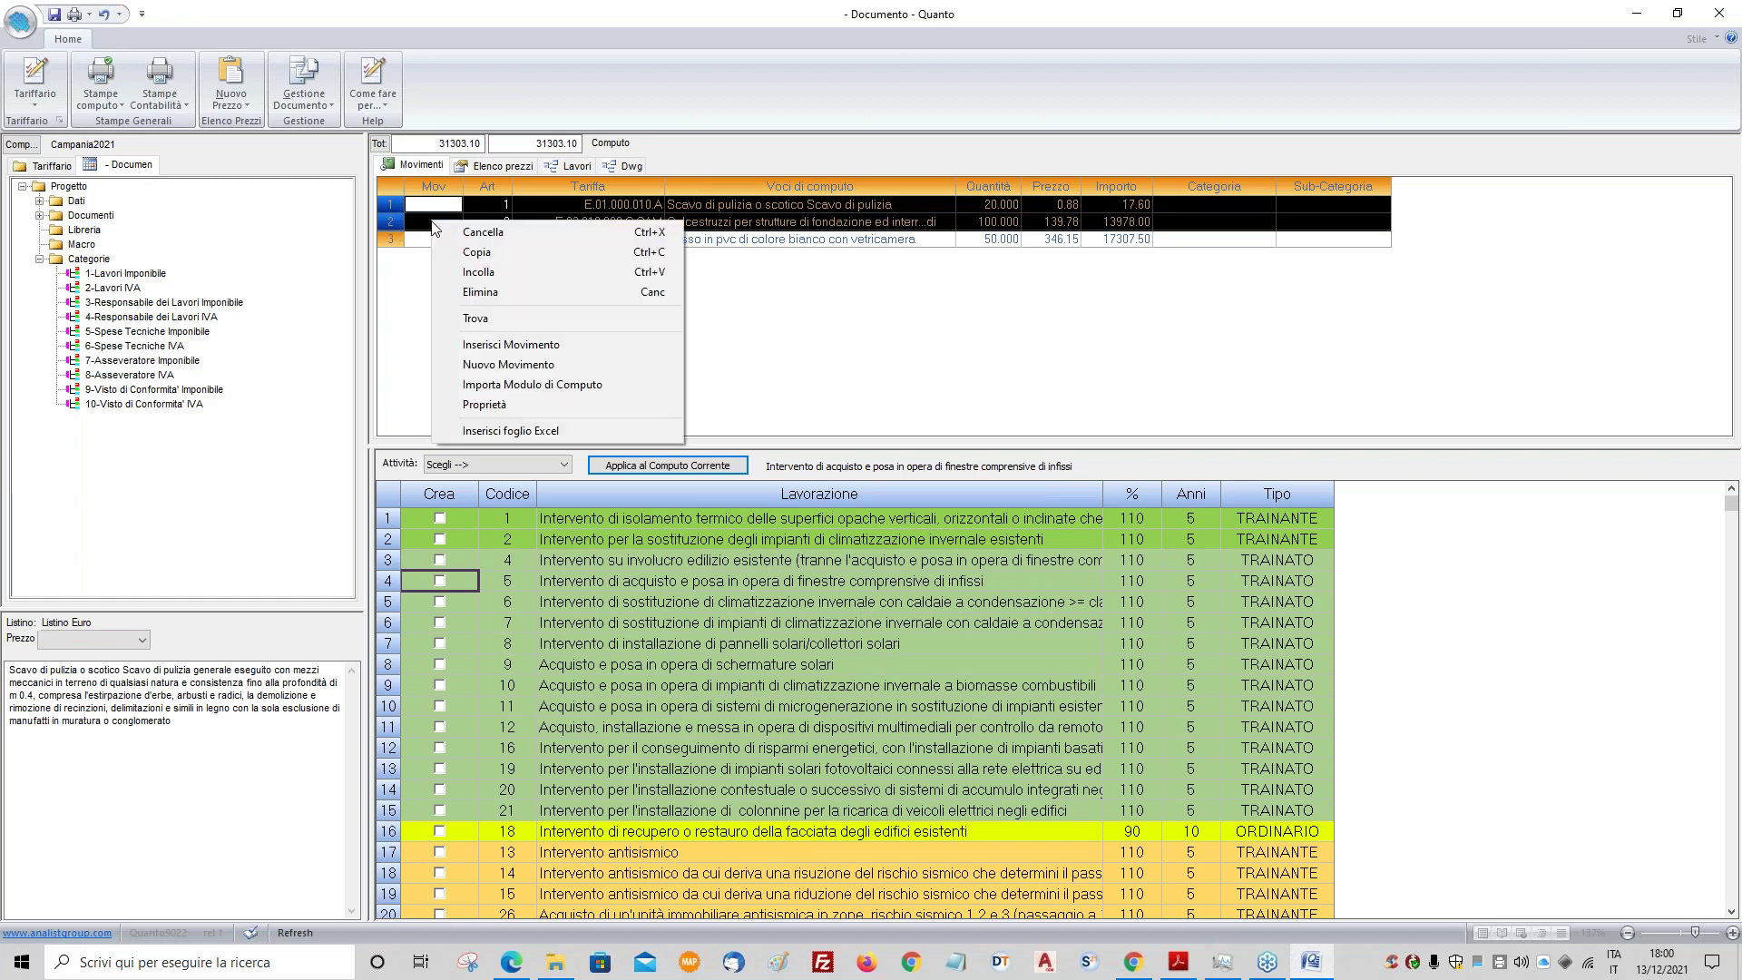
left_click(502, 405)
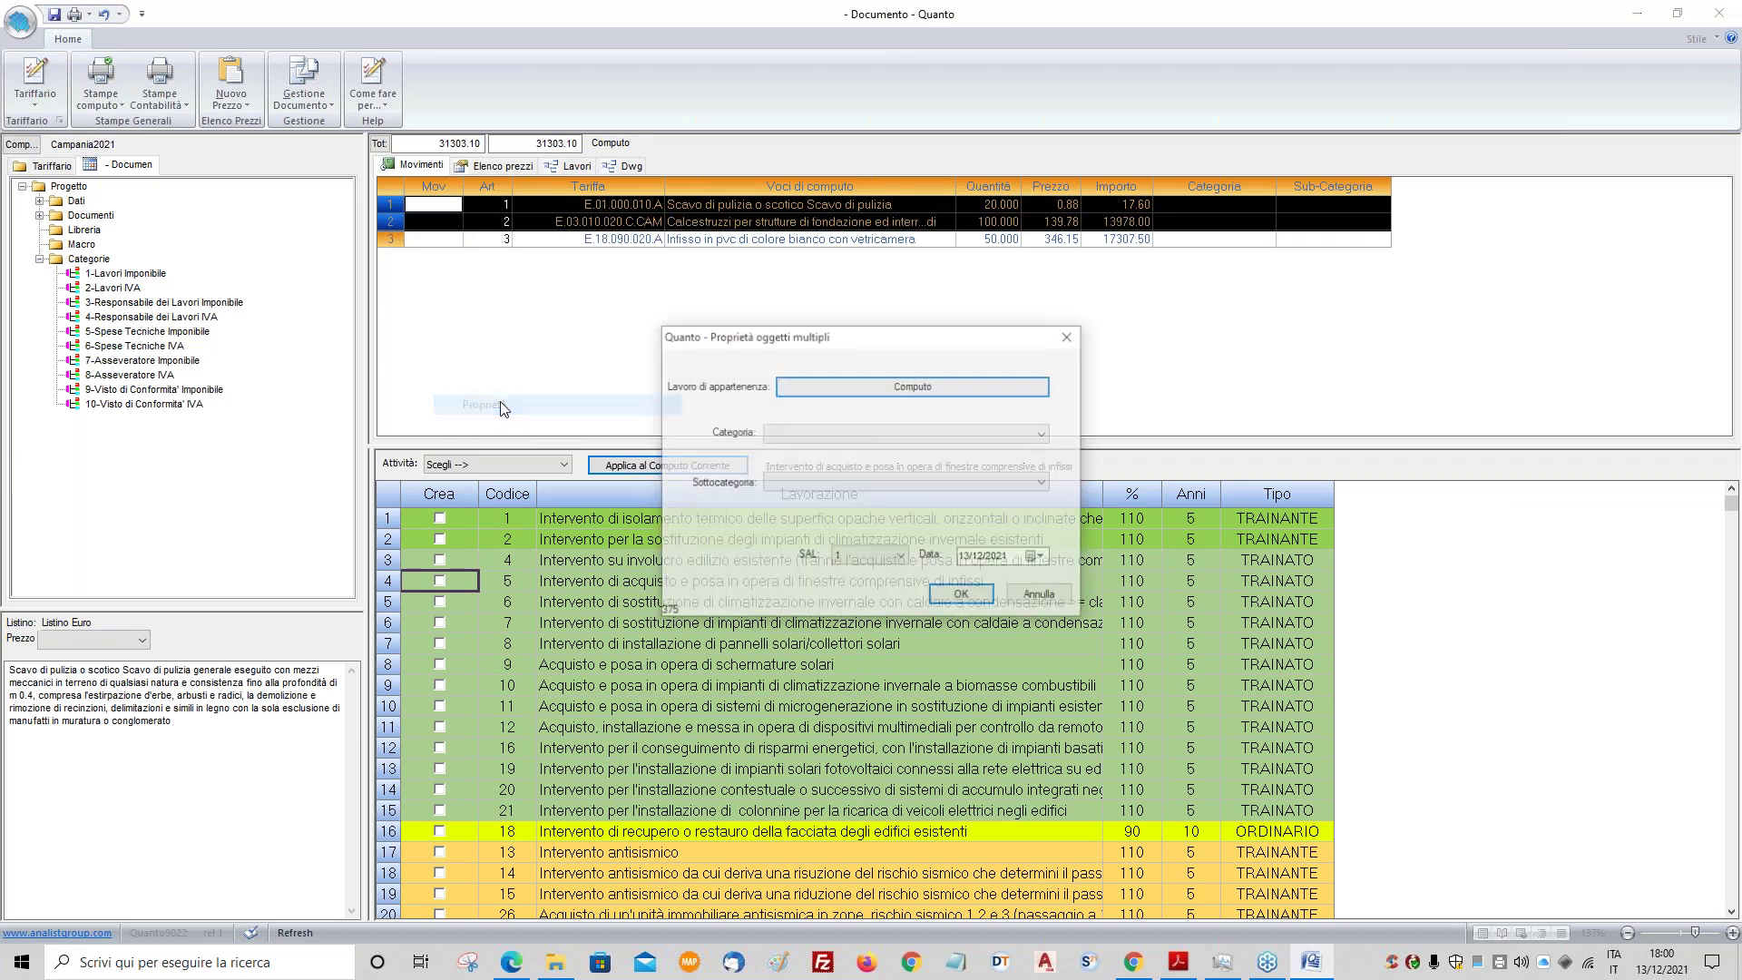
left_click(898, 387)
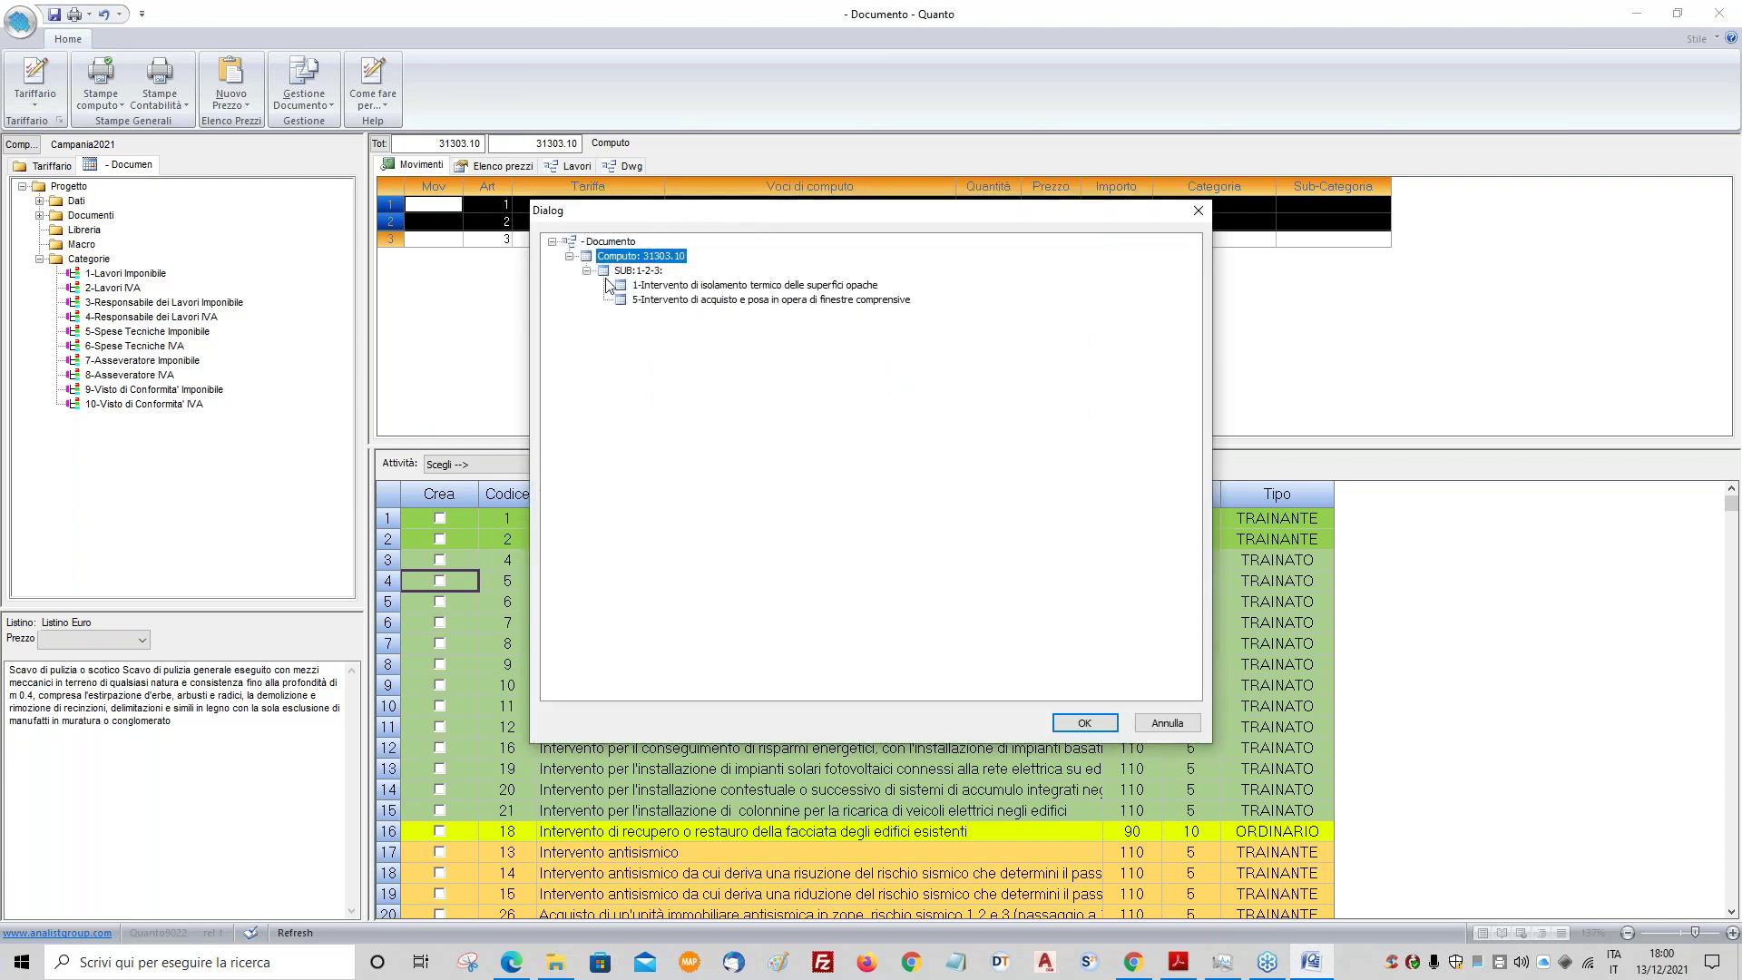
left_click(690, 287)
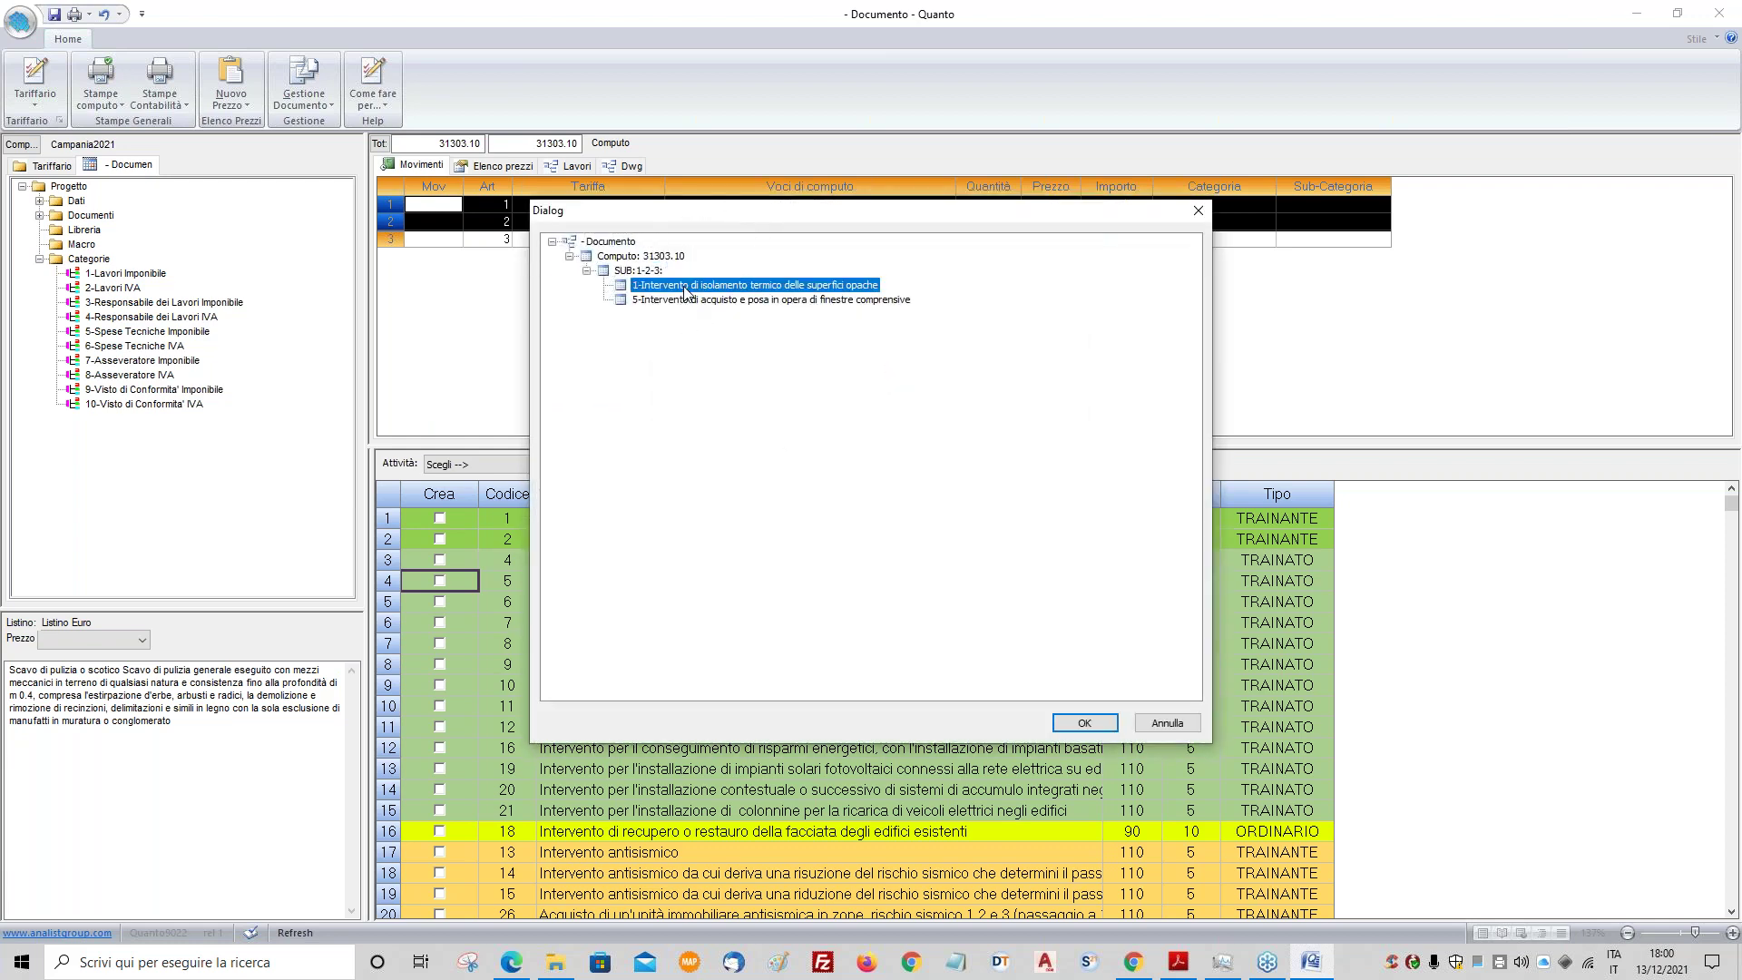
left_click(1085, 723)
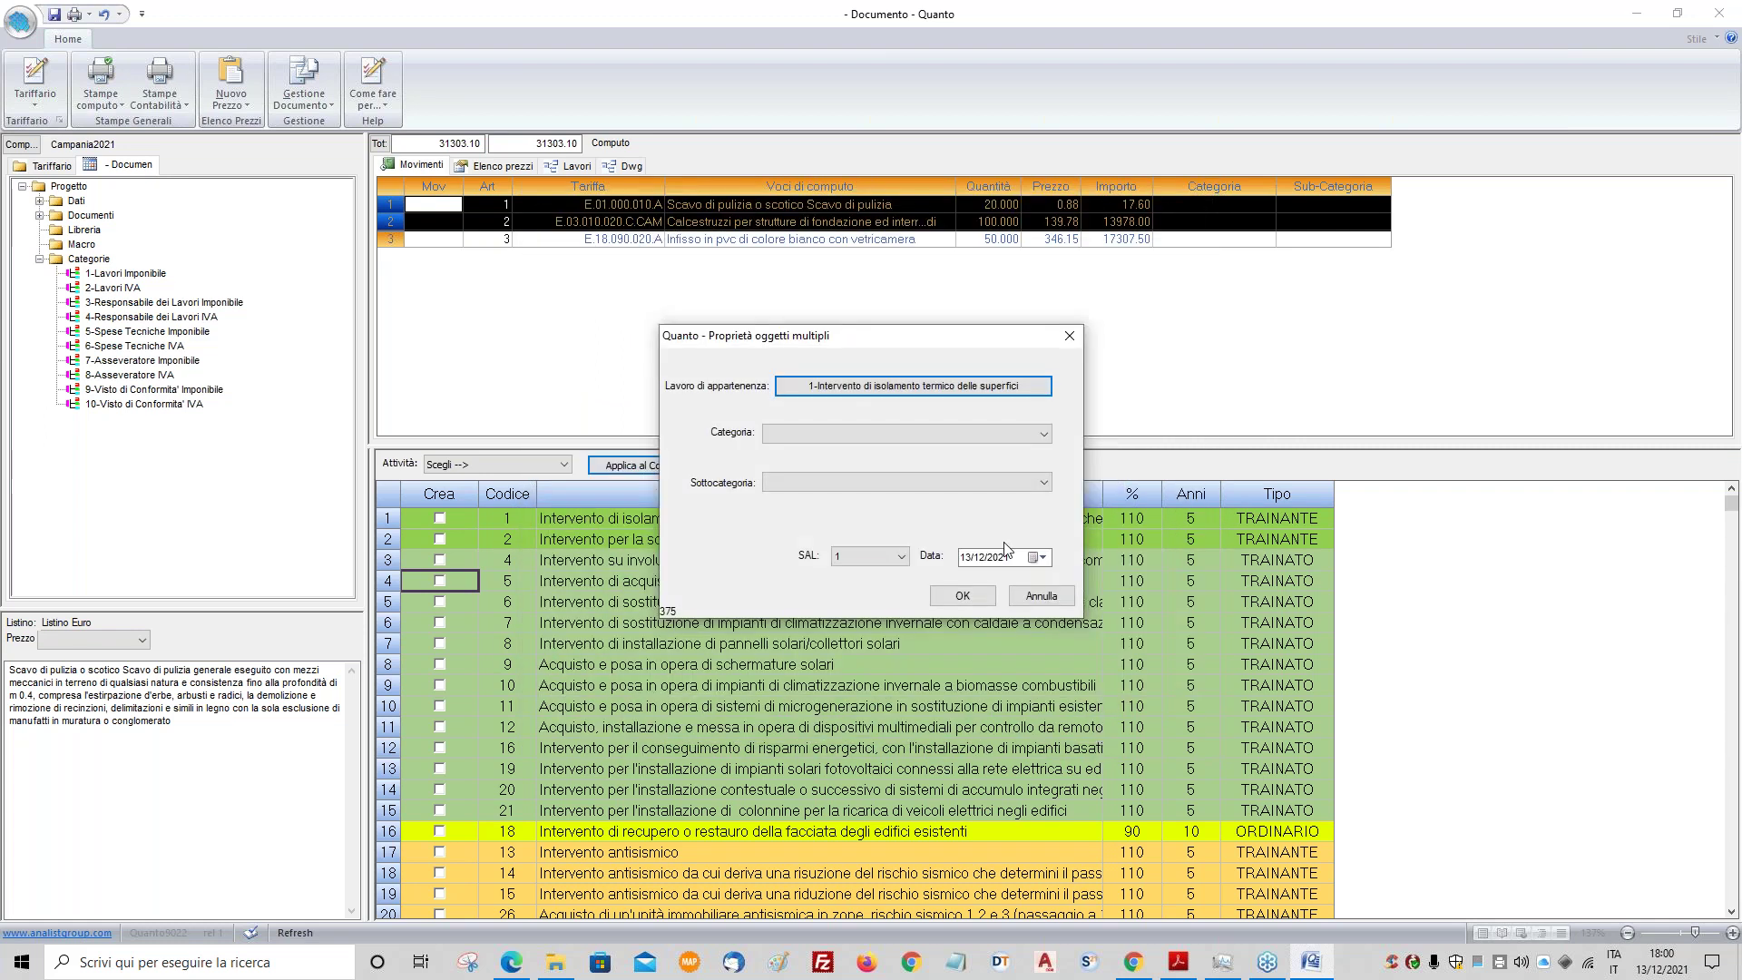
- Set the category of the two selected movements to 1-Lavori Imponibile and apply their shared properties
left_click(924, 436)
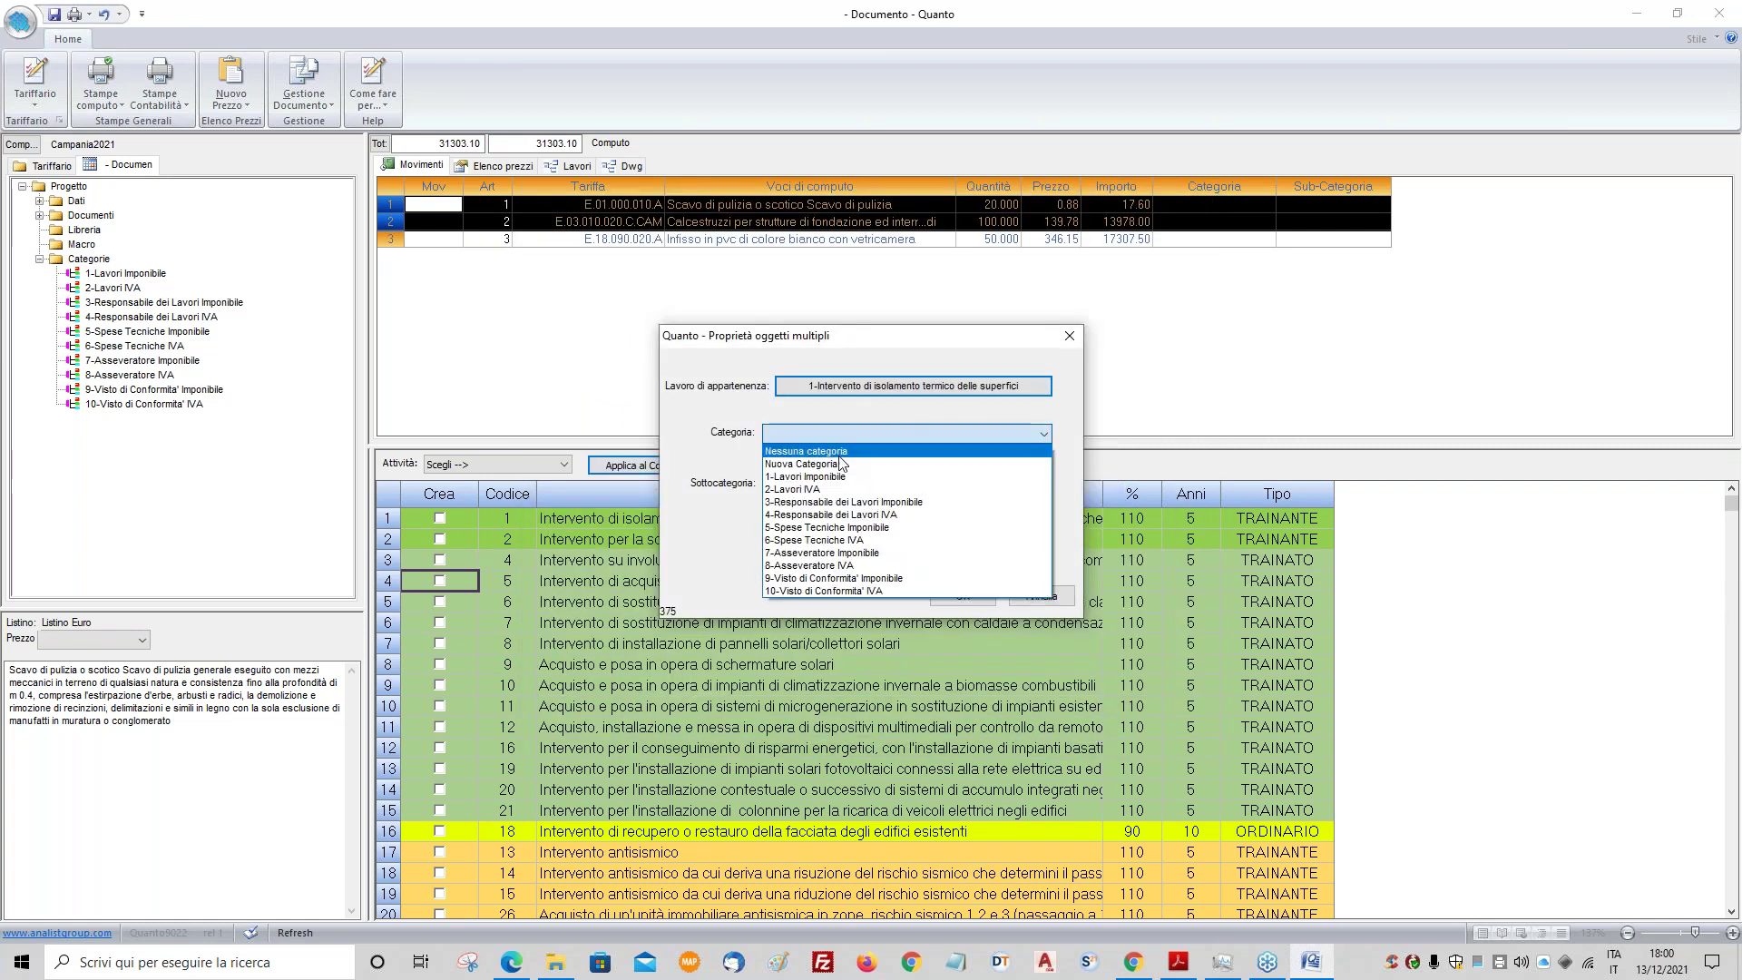
left_click(839, 458)
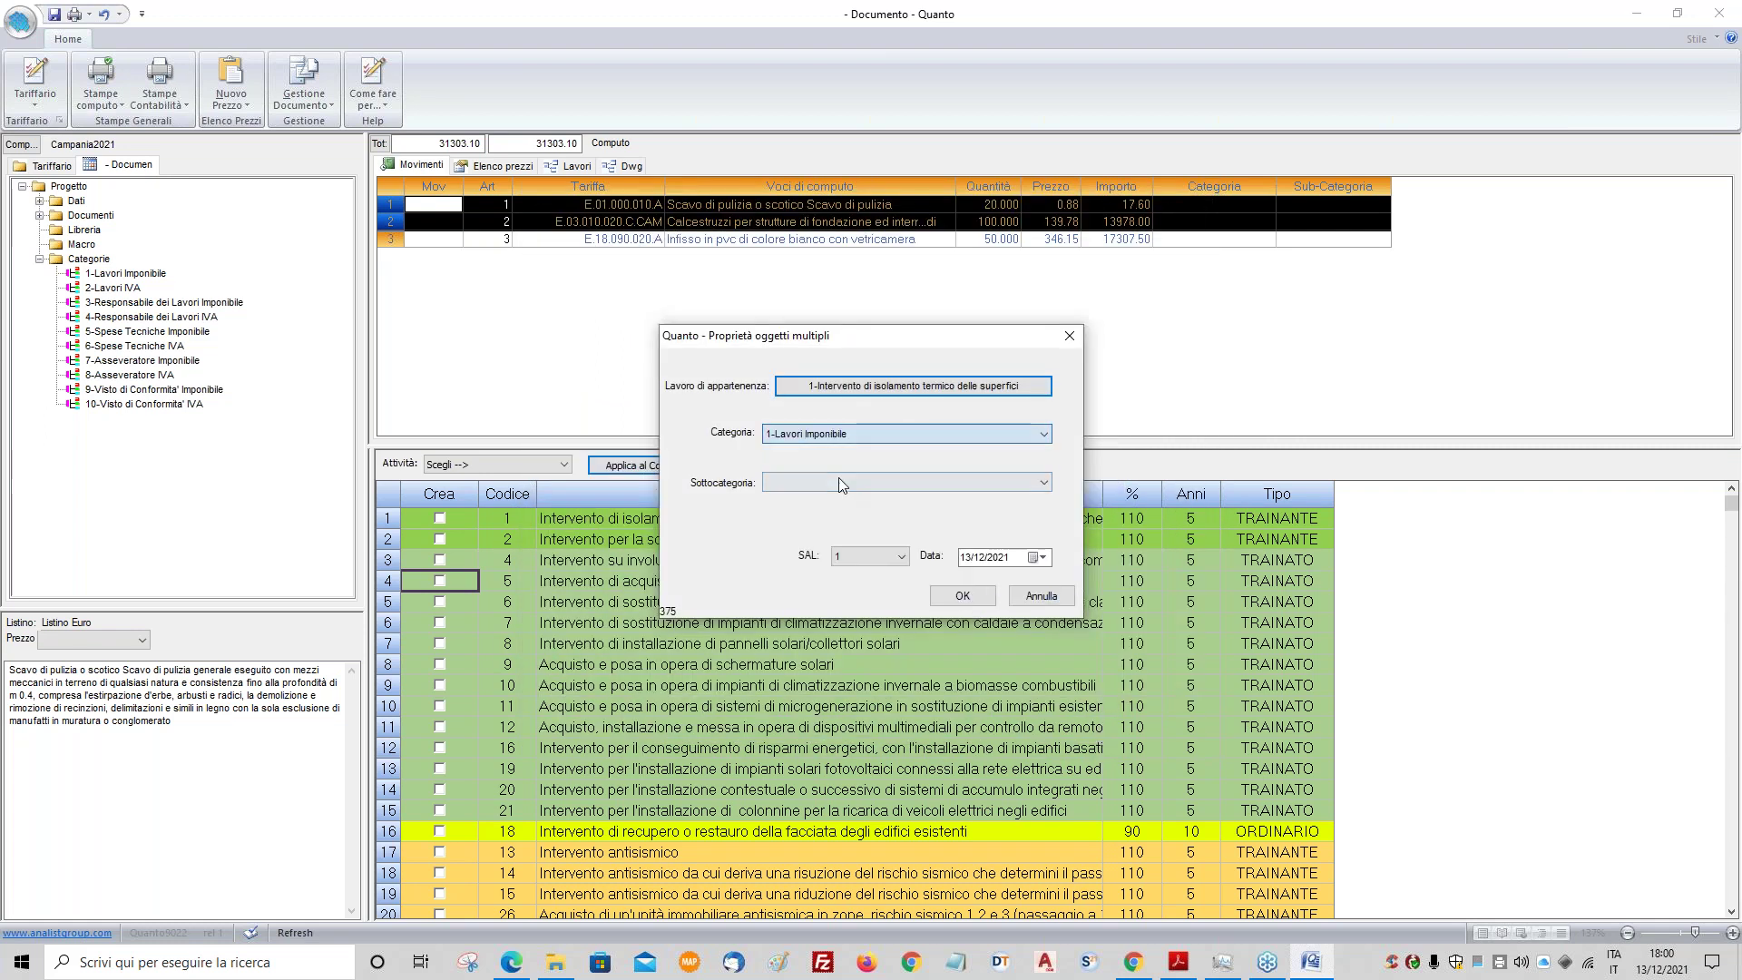
left_click(964, 596)
left_click(866, 519)
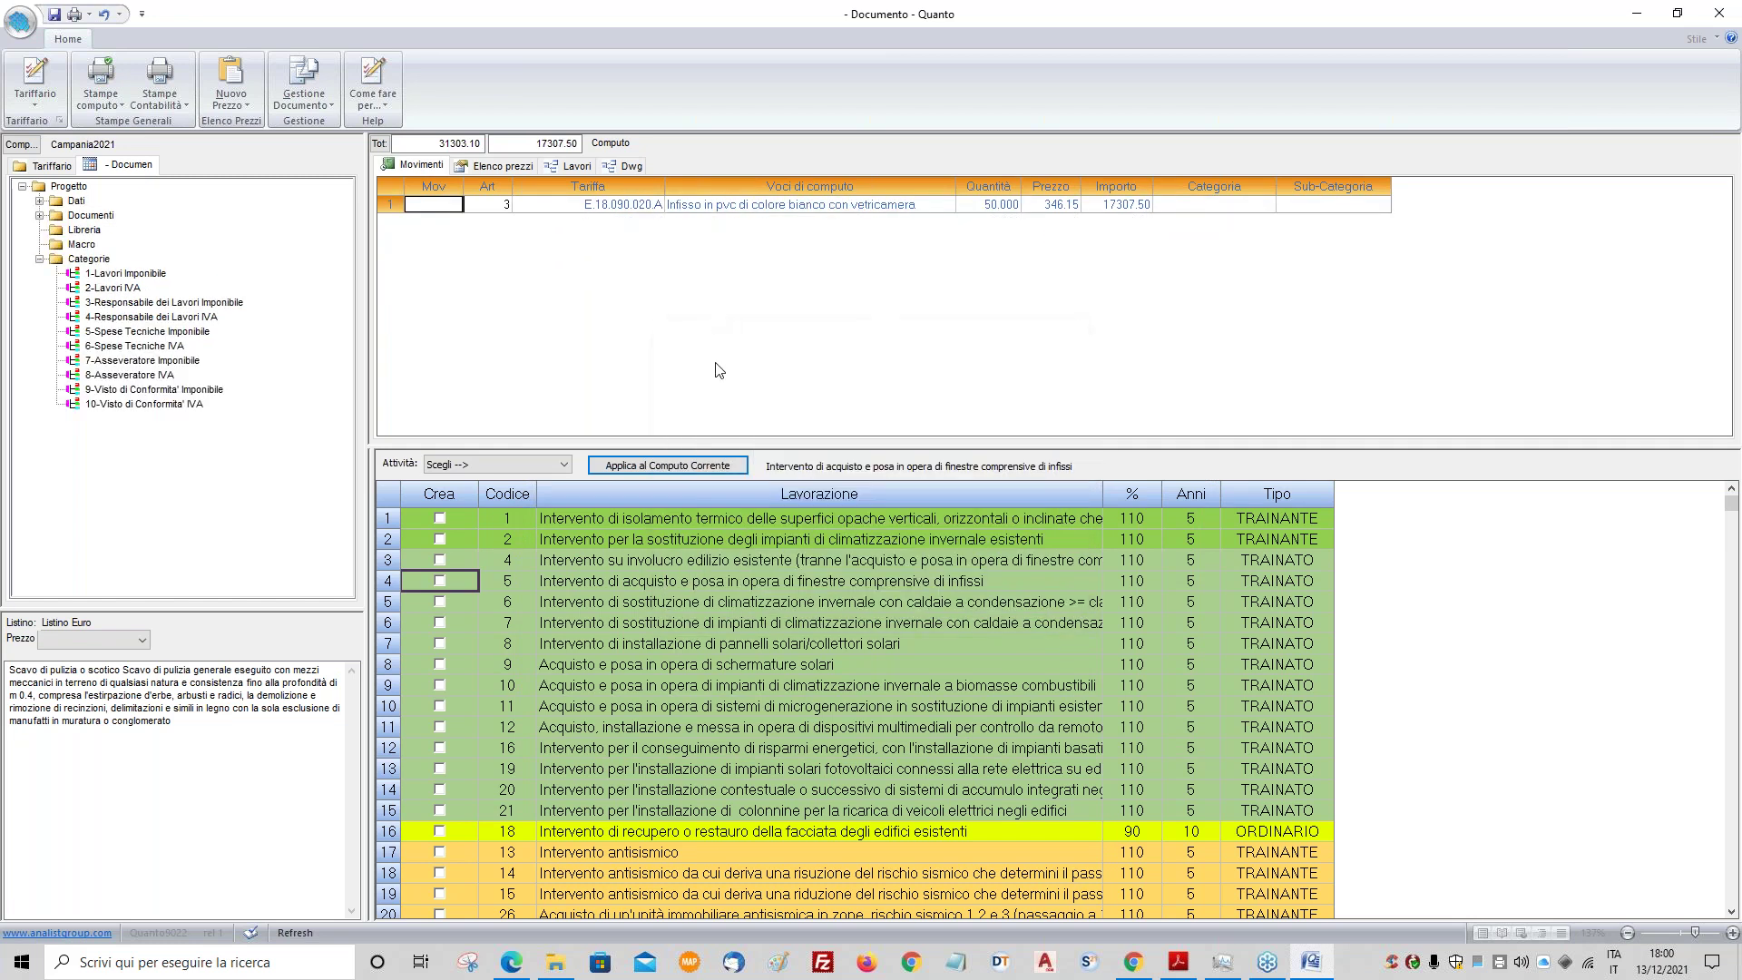
- Check the movements listed under intervention 1 for thermal insulation, including their assigned category
left_click(570, 169)
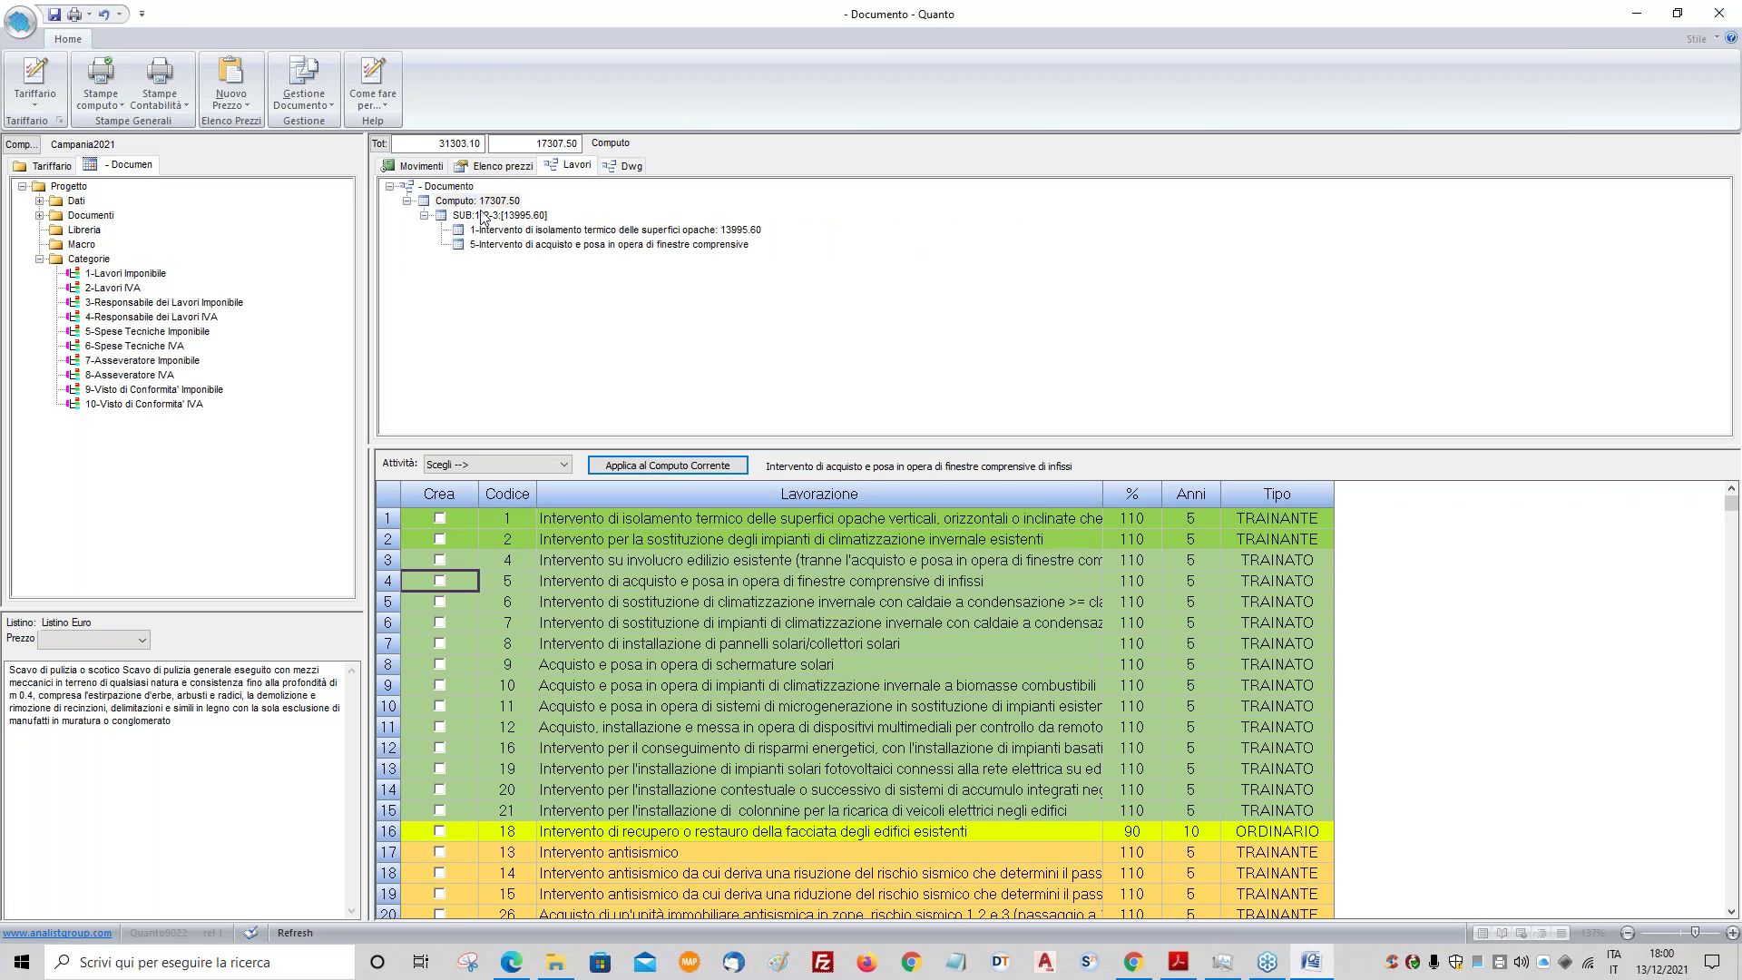
left_click(519, 230)
left_click(422, 167)
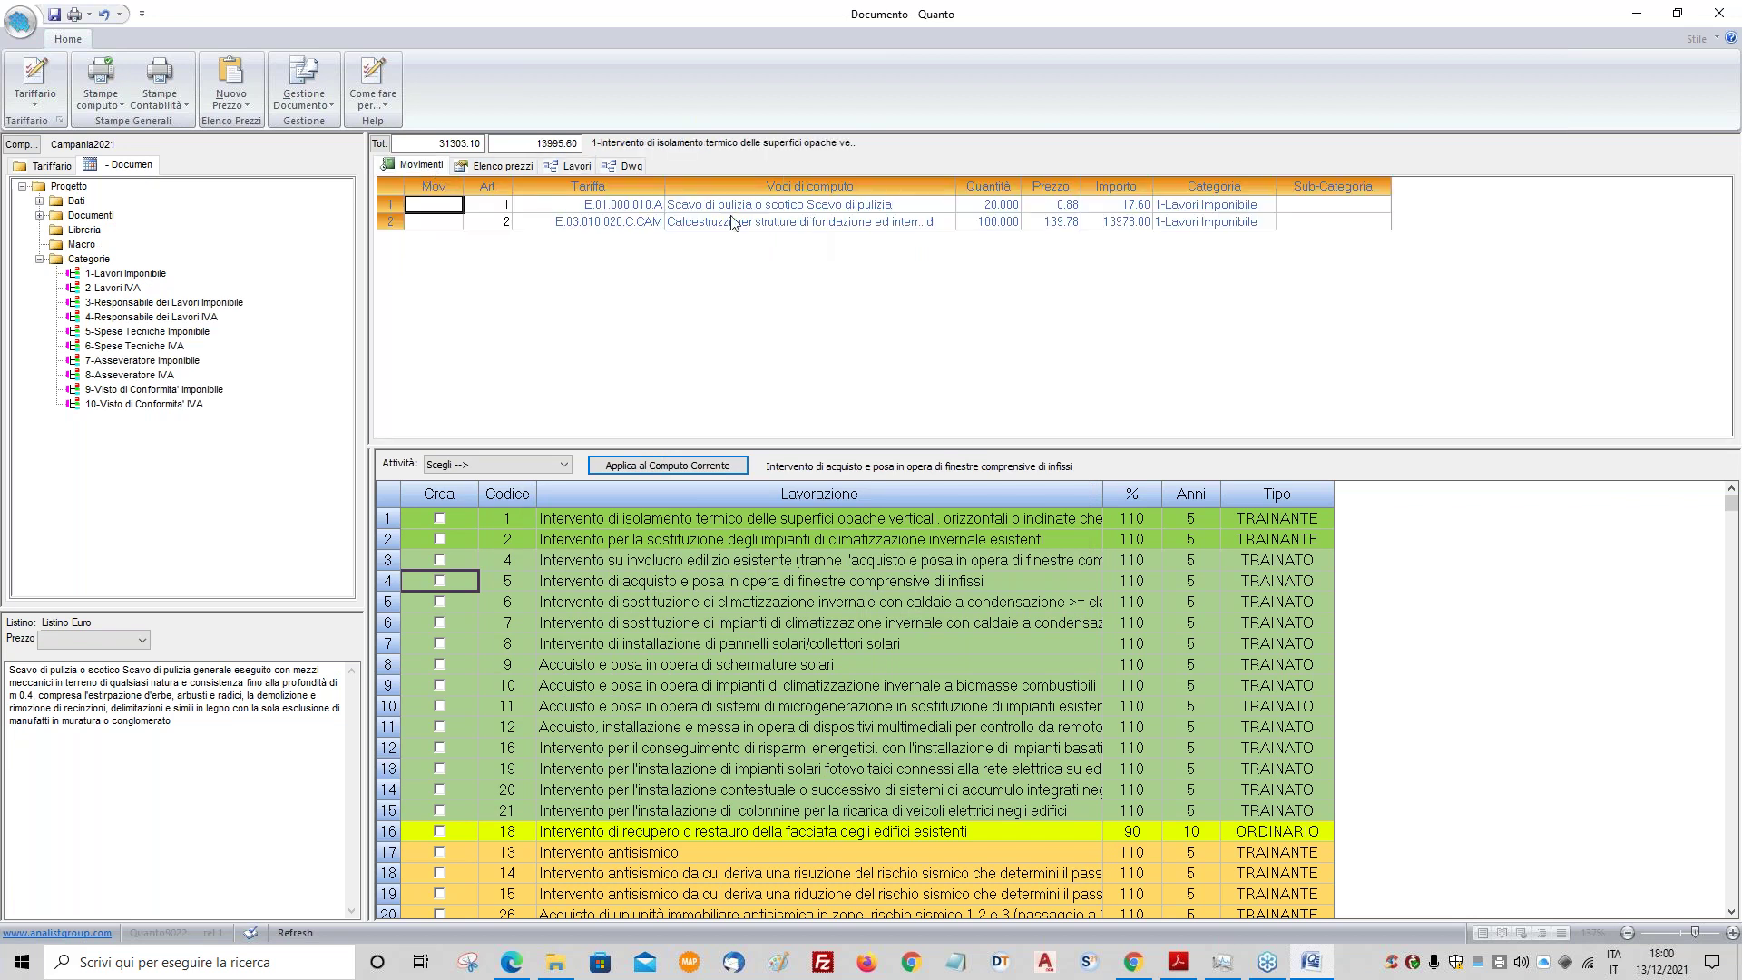
- Assign the PVC window movement E.18.090.020.A in Computo to the work 5-Intervento di acquisto e posa in opera di finestre
left_click(571, 167)
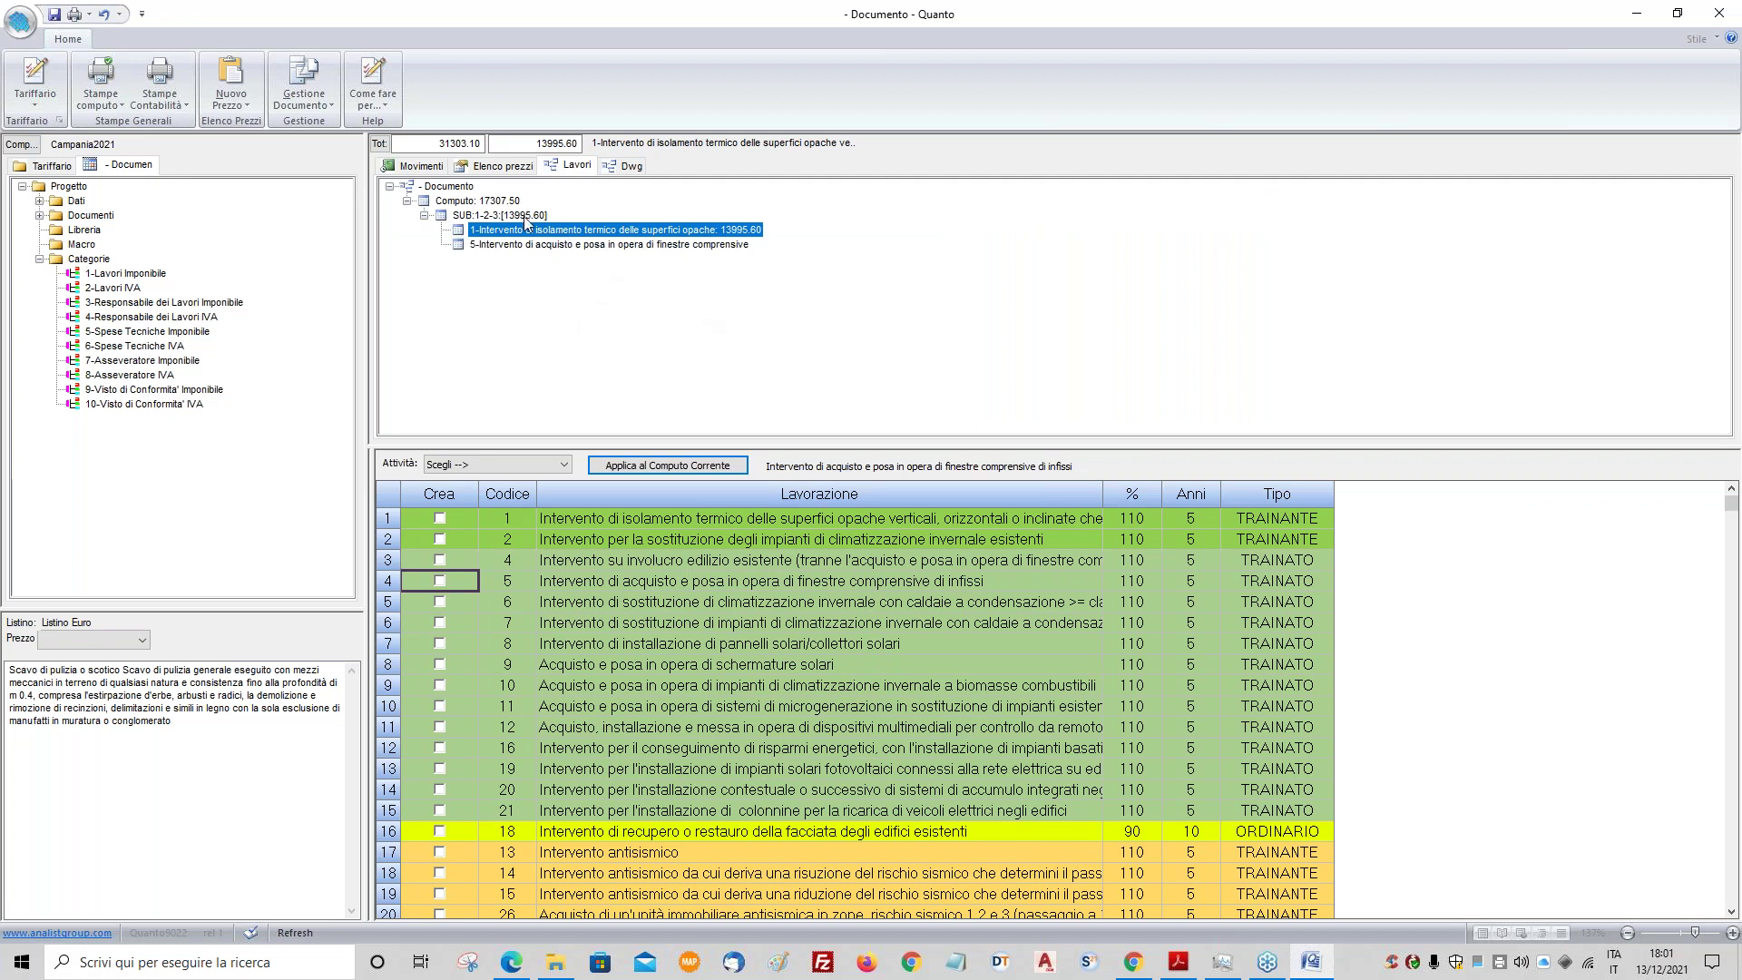
left_click(478, 202)
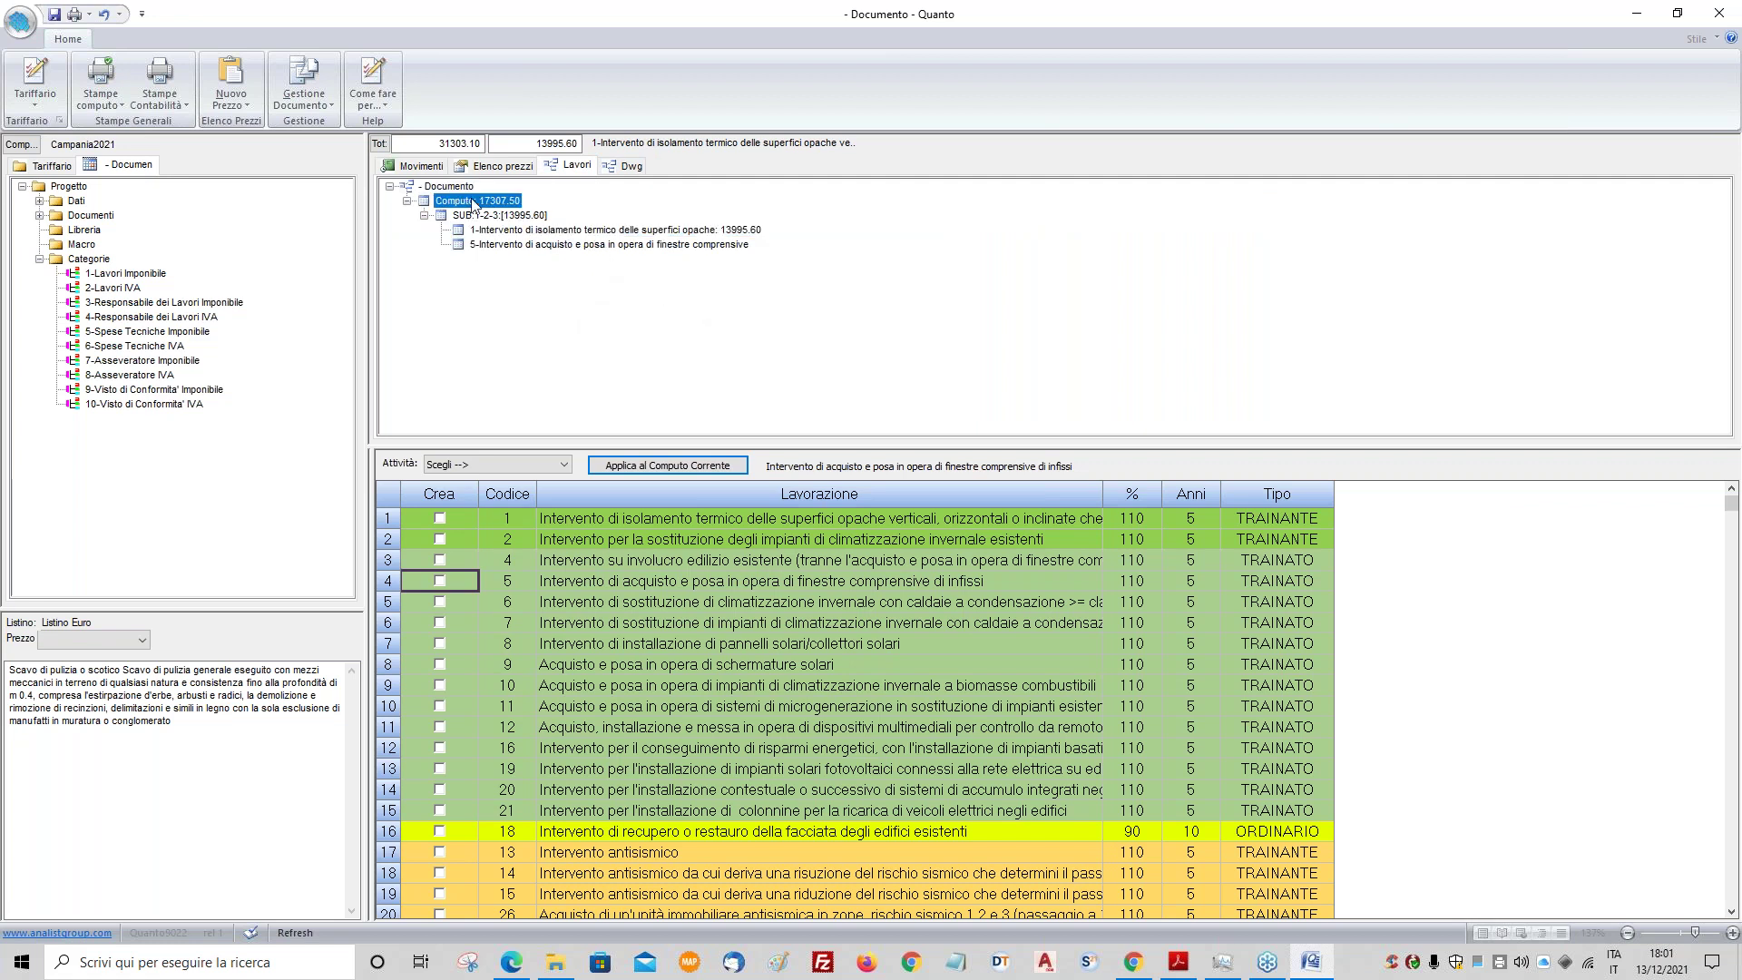
left_click(408, 170)
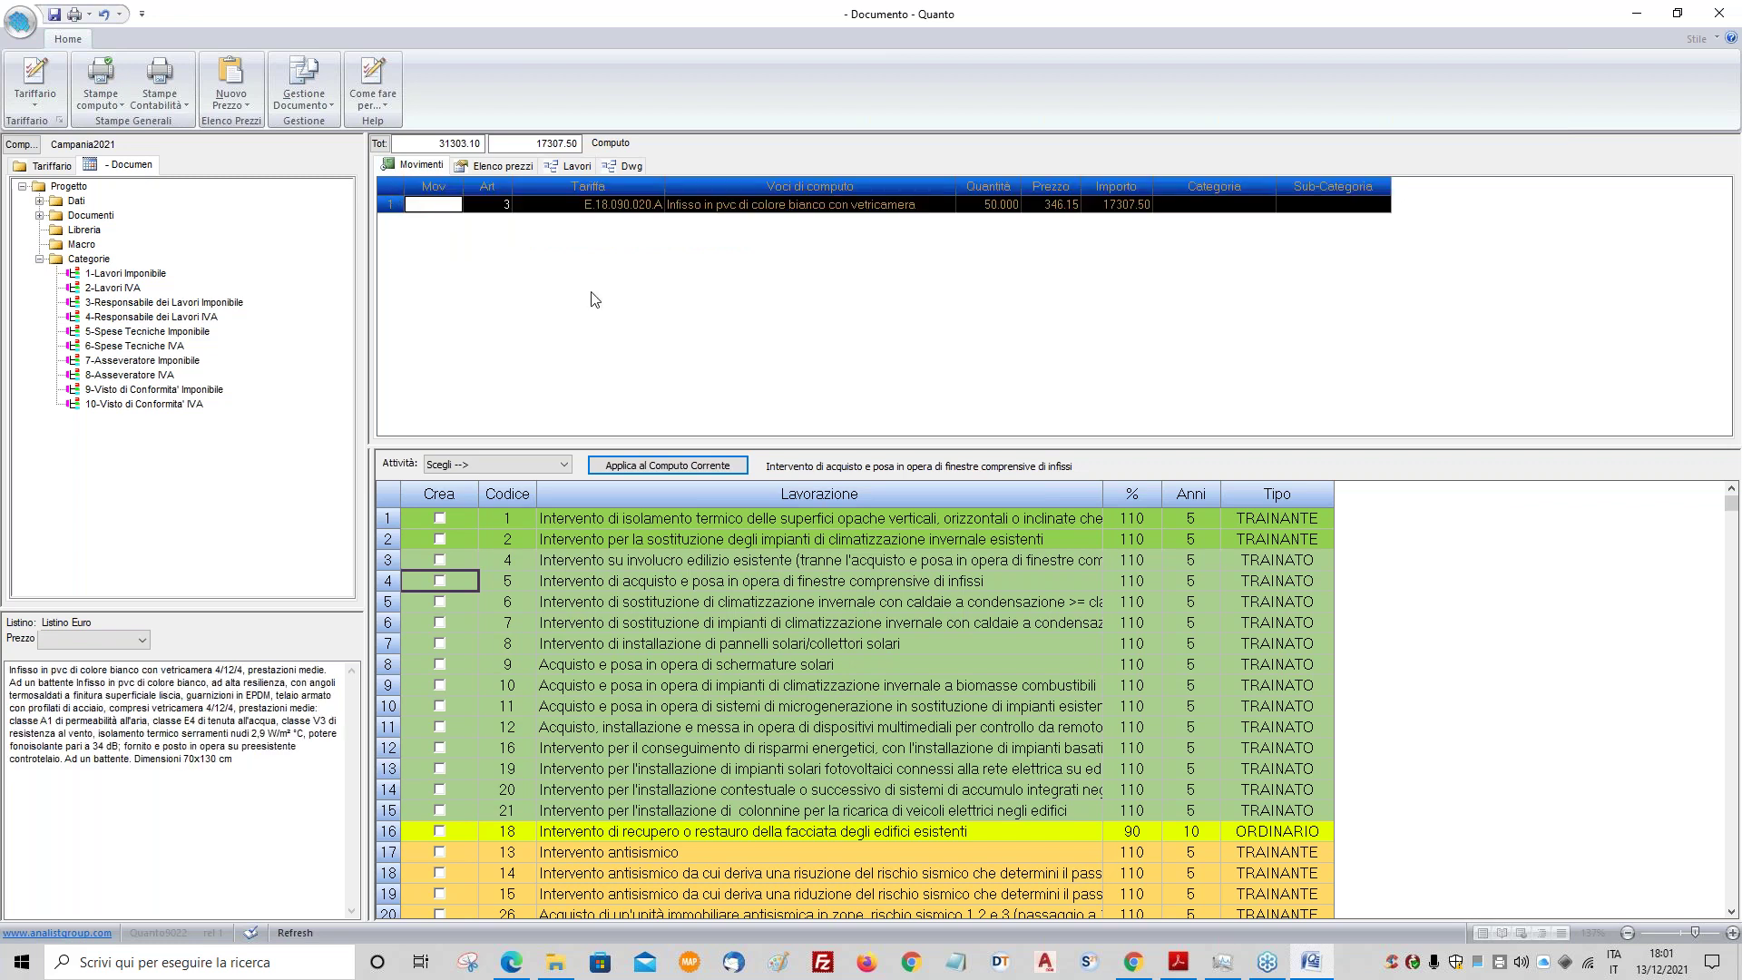
right_click(438, 208)
left_click(510, 392)
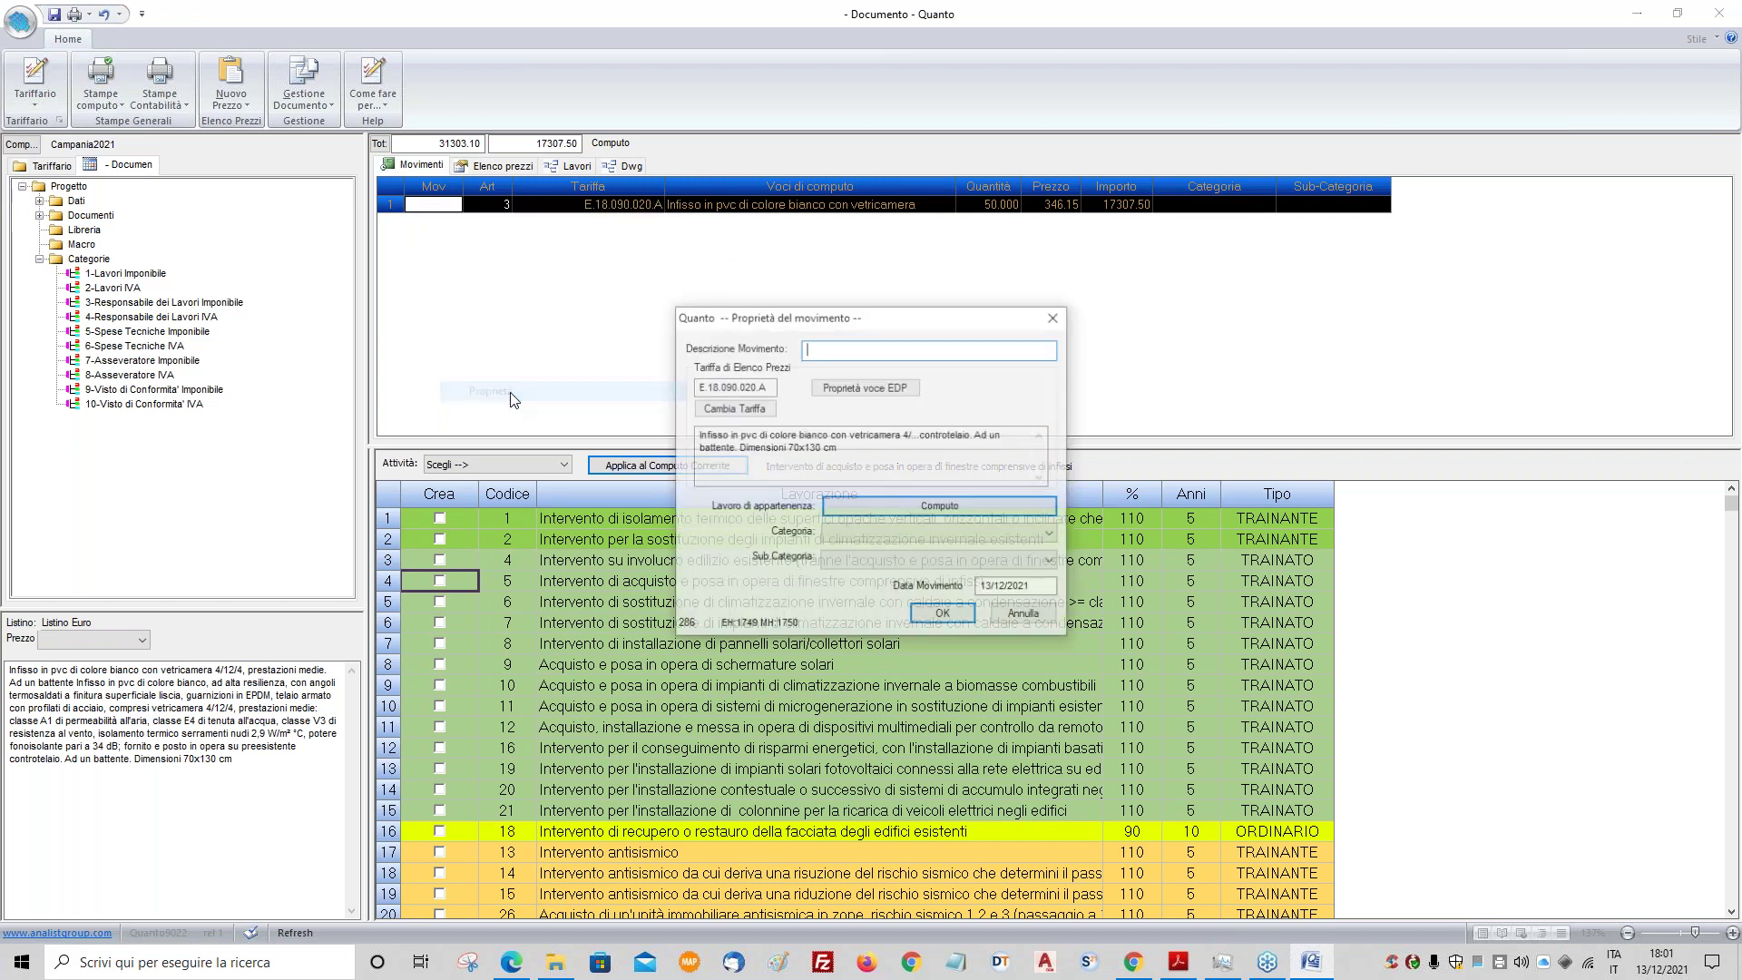
left_click(904, 515)
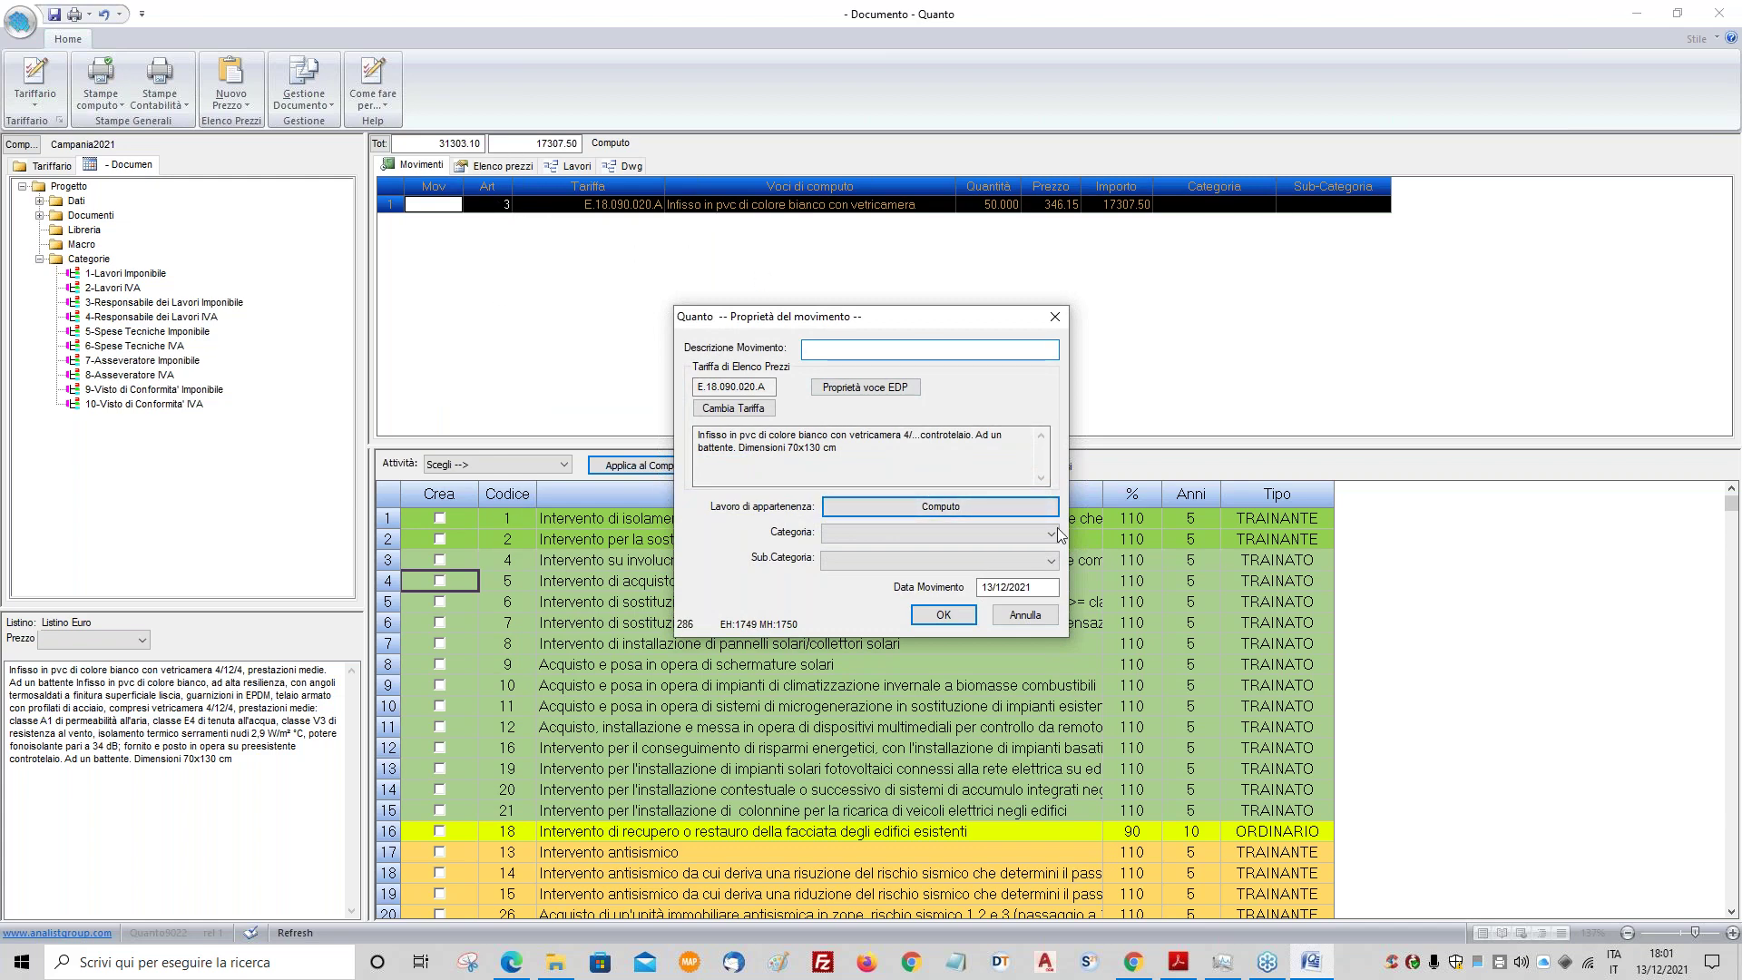
left_click(939, 506)
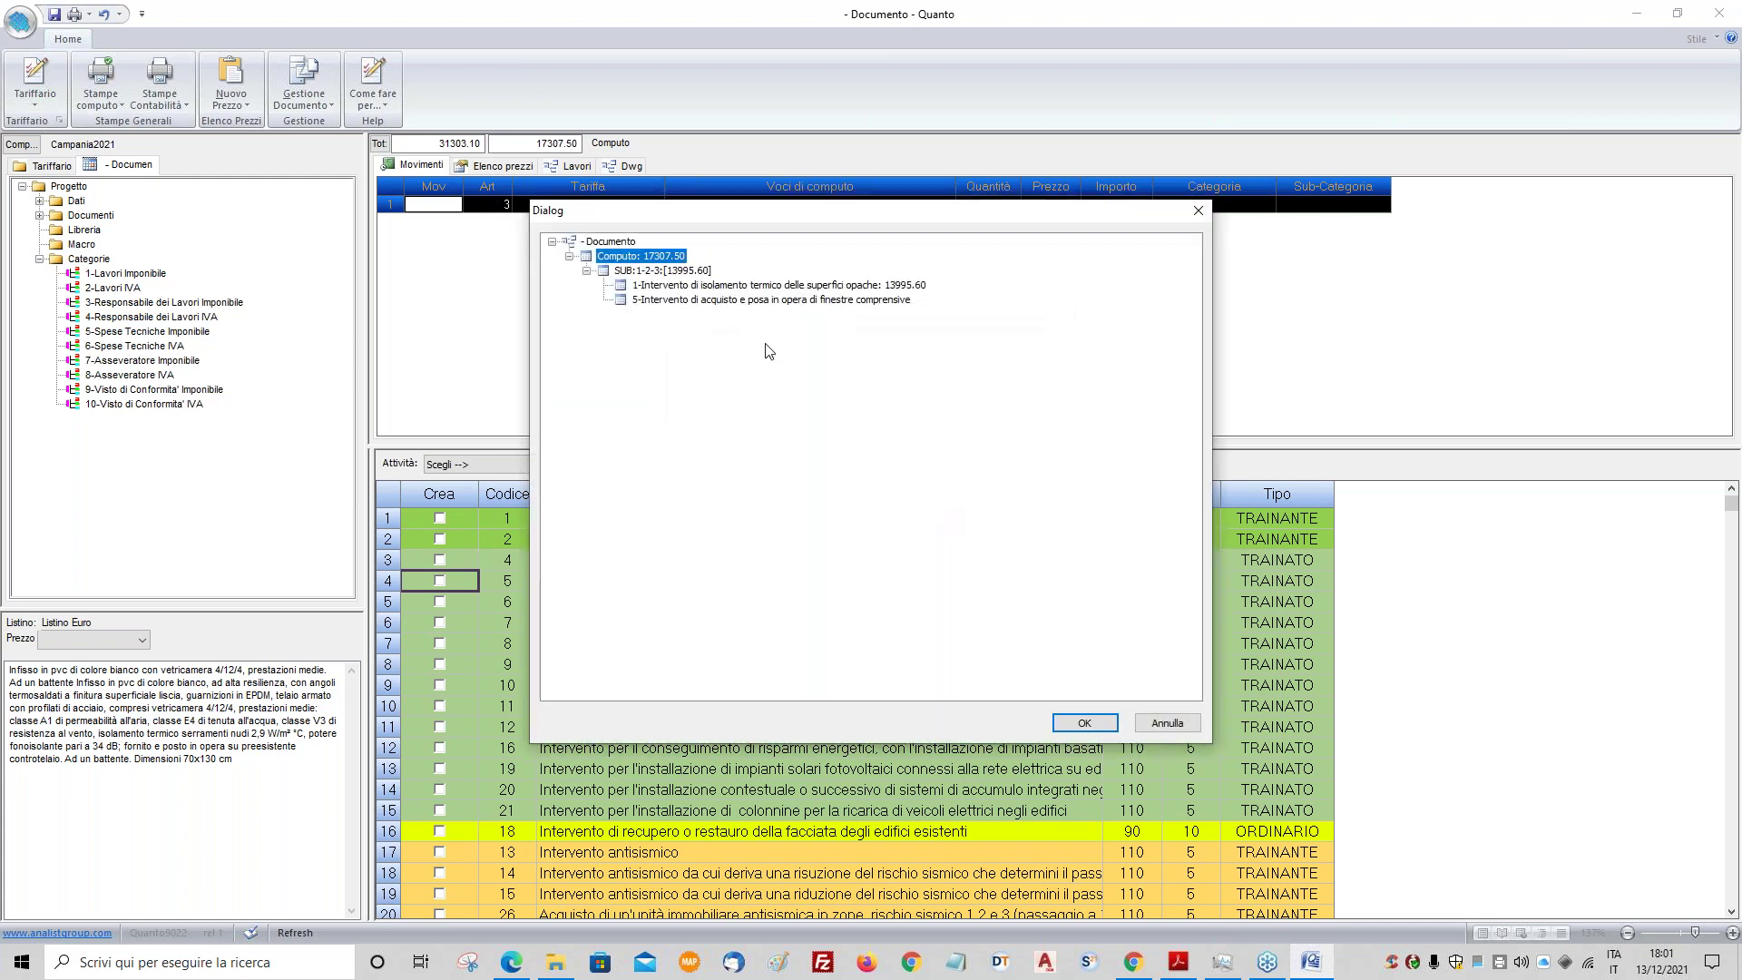
left_click(717, 300)
left_click(1086, 724)
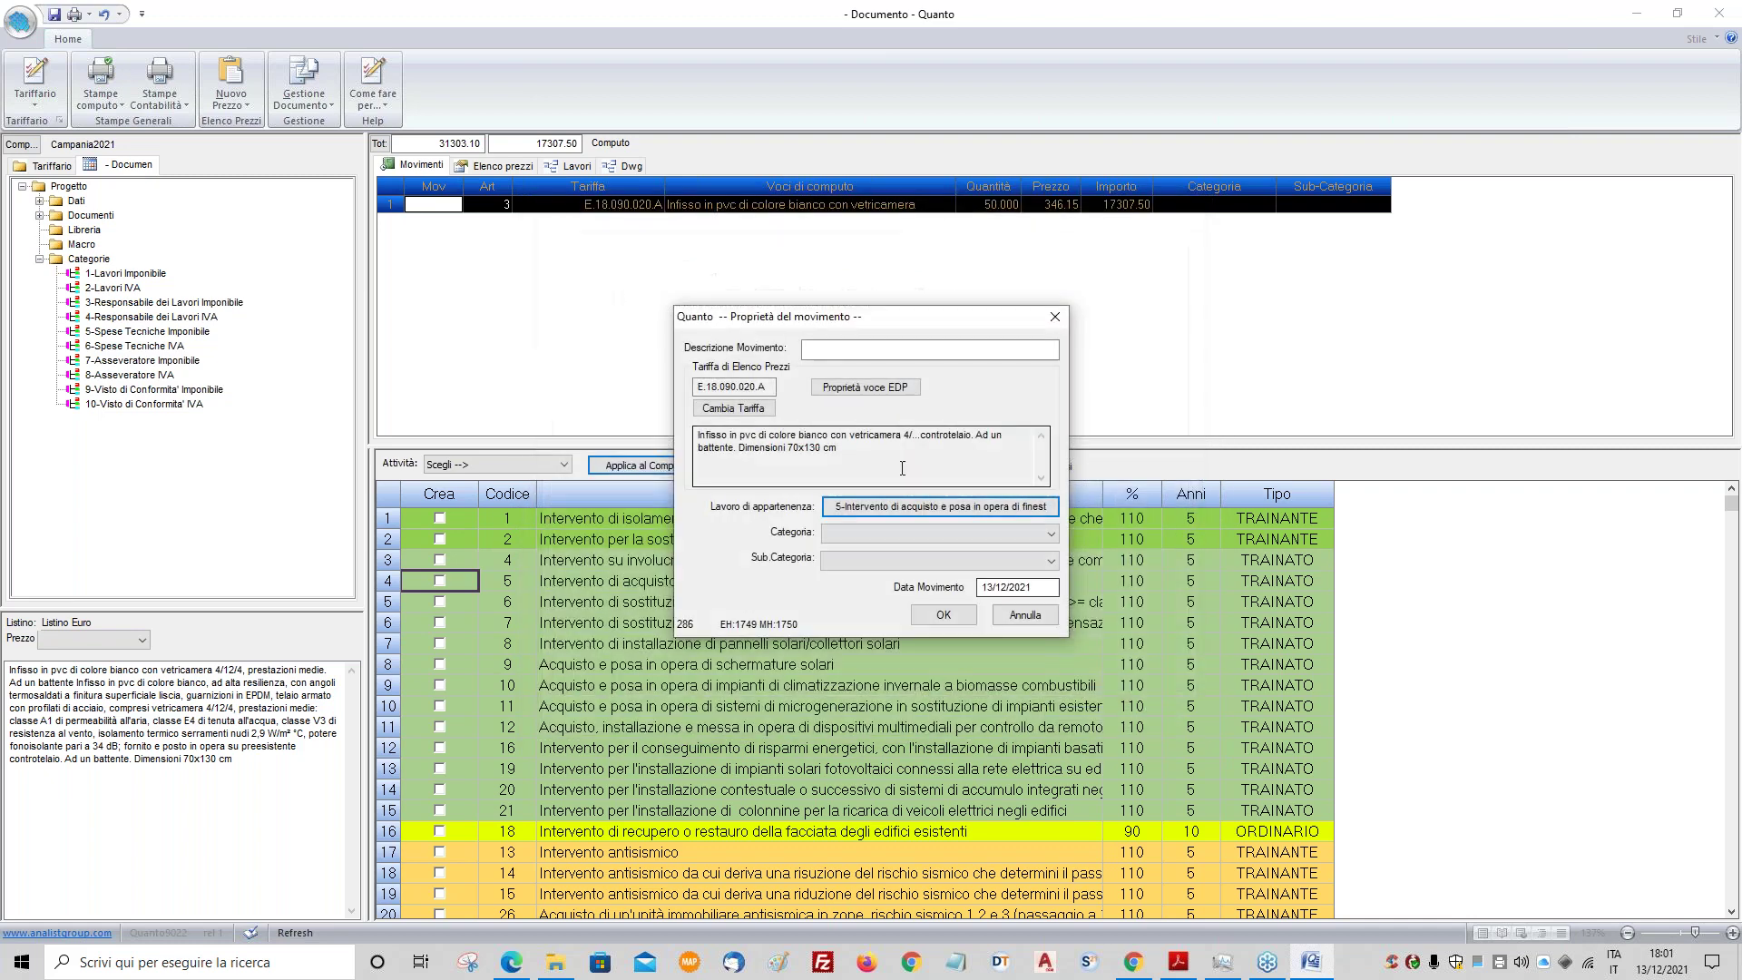
- Set the PVC window movement's category to 1-Lavori Imponibile and apply its properties
left_click(886, 534)
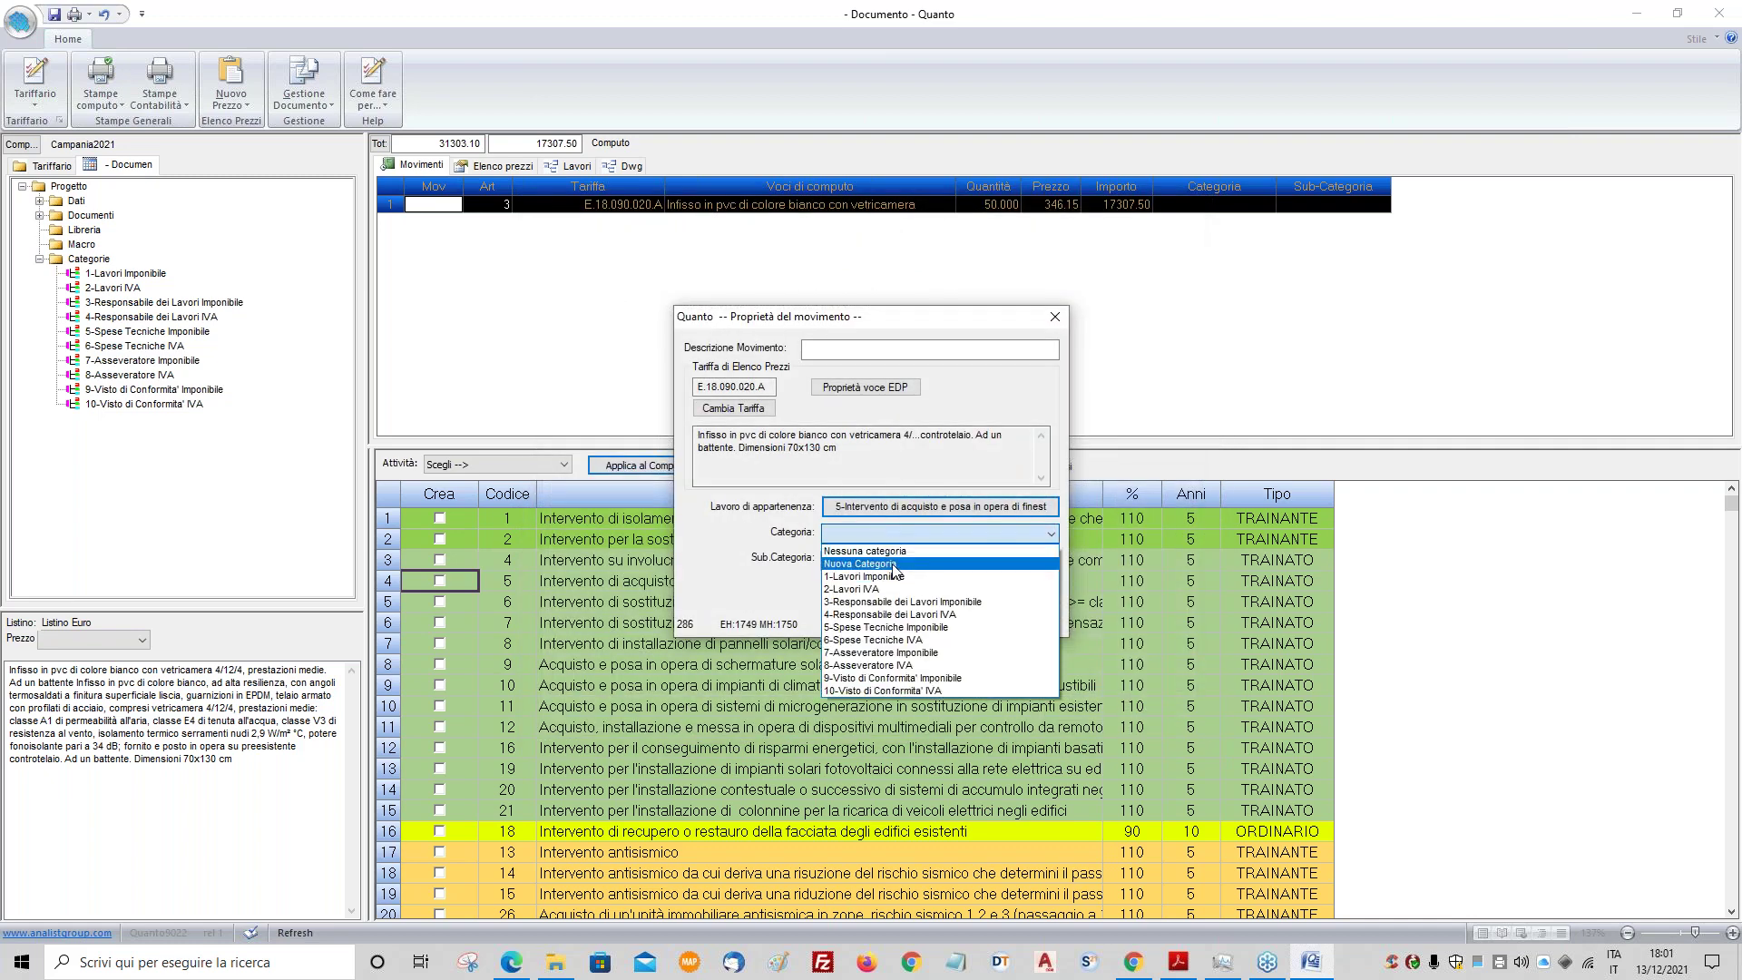
left_click(895, 575)
left_click(943, 615)
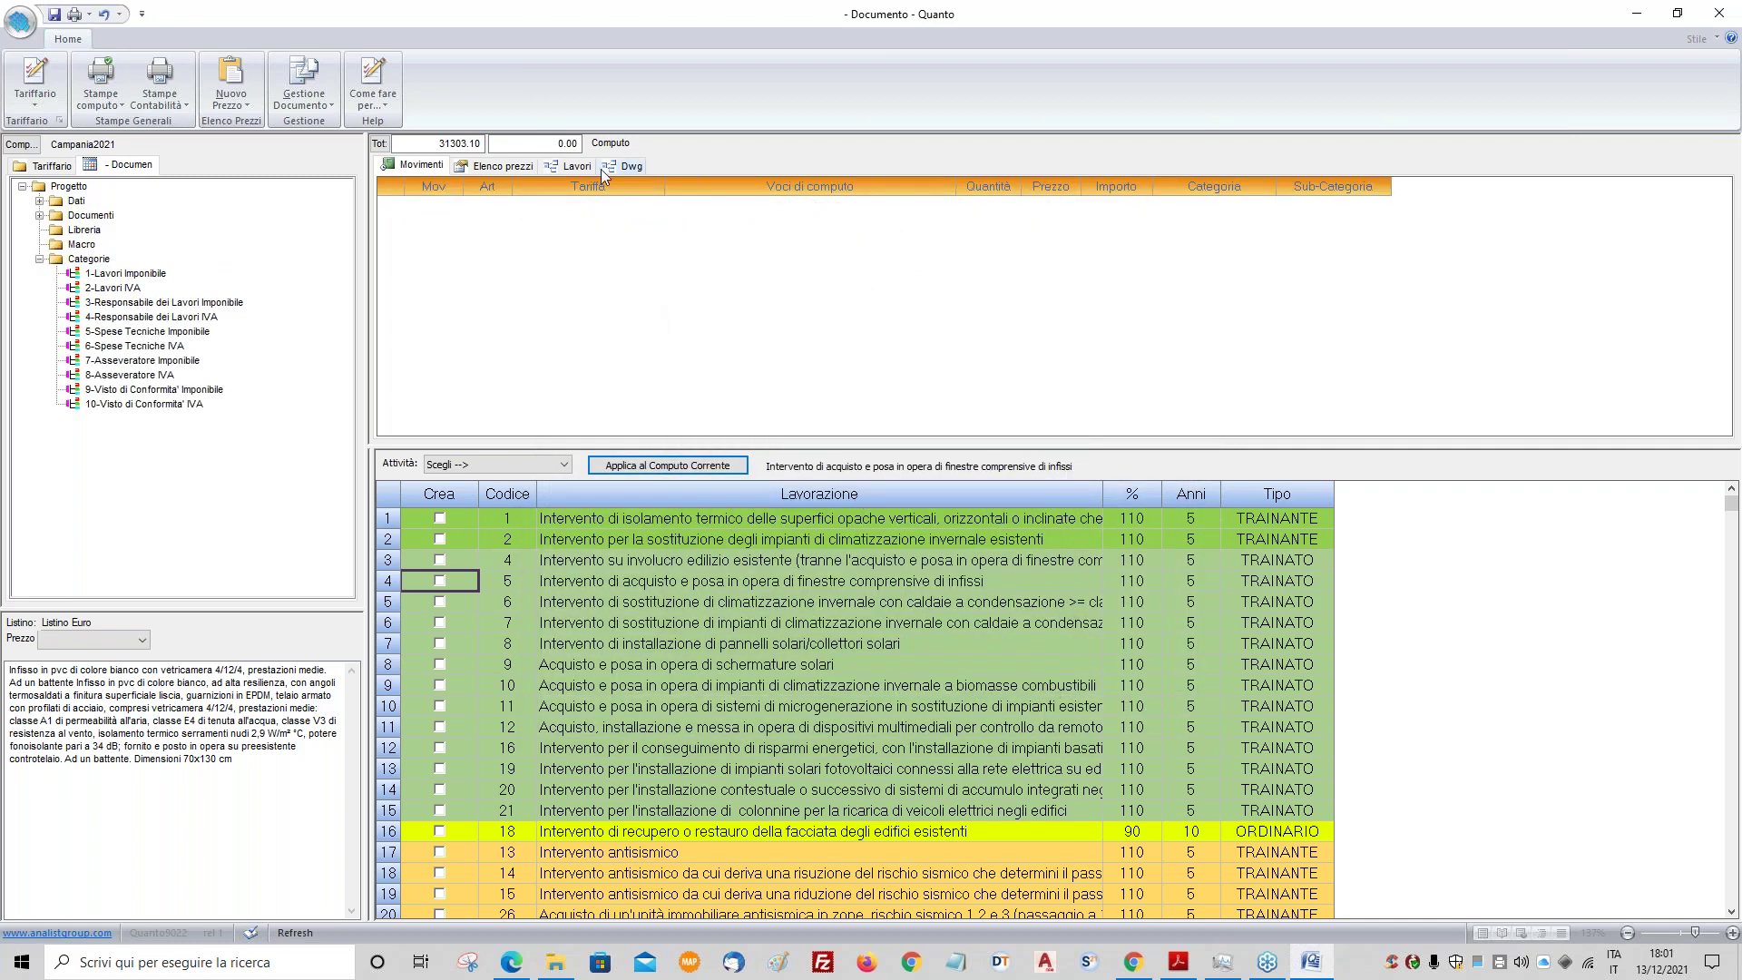
- Review the amounts of the cadastral SUB and its two interventions in the works tree
left_click(572, 165)
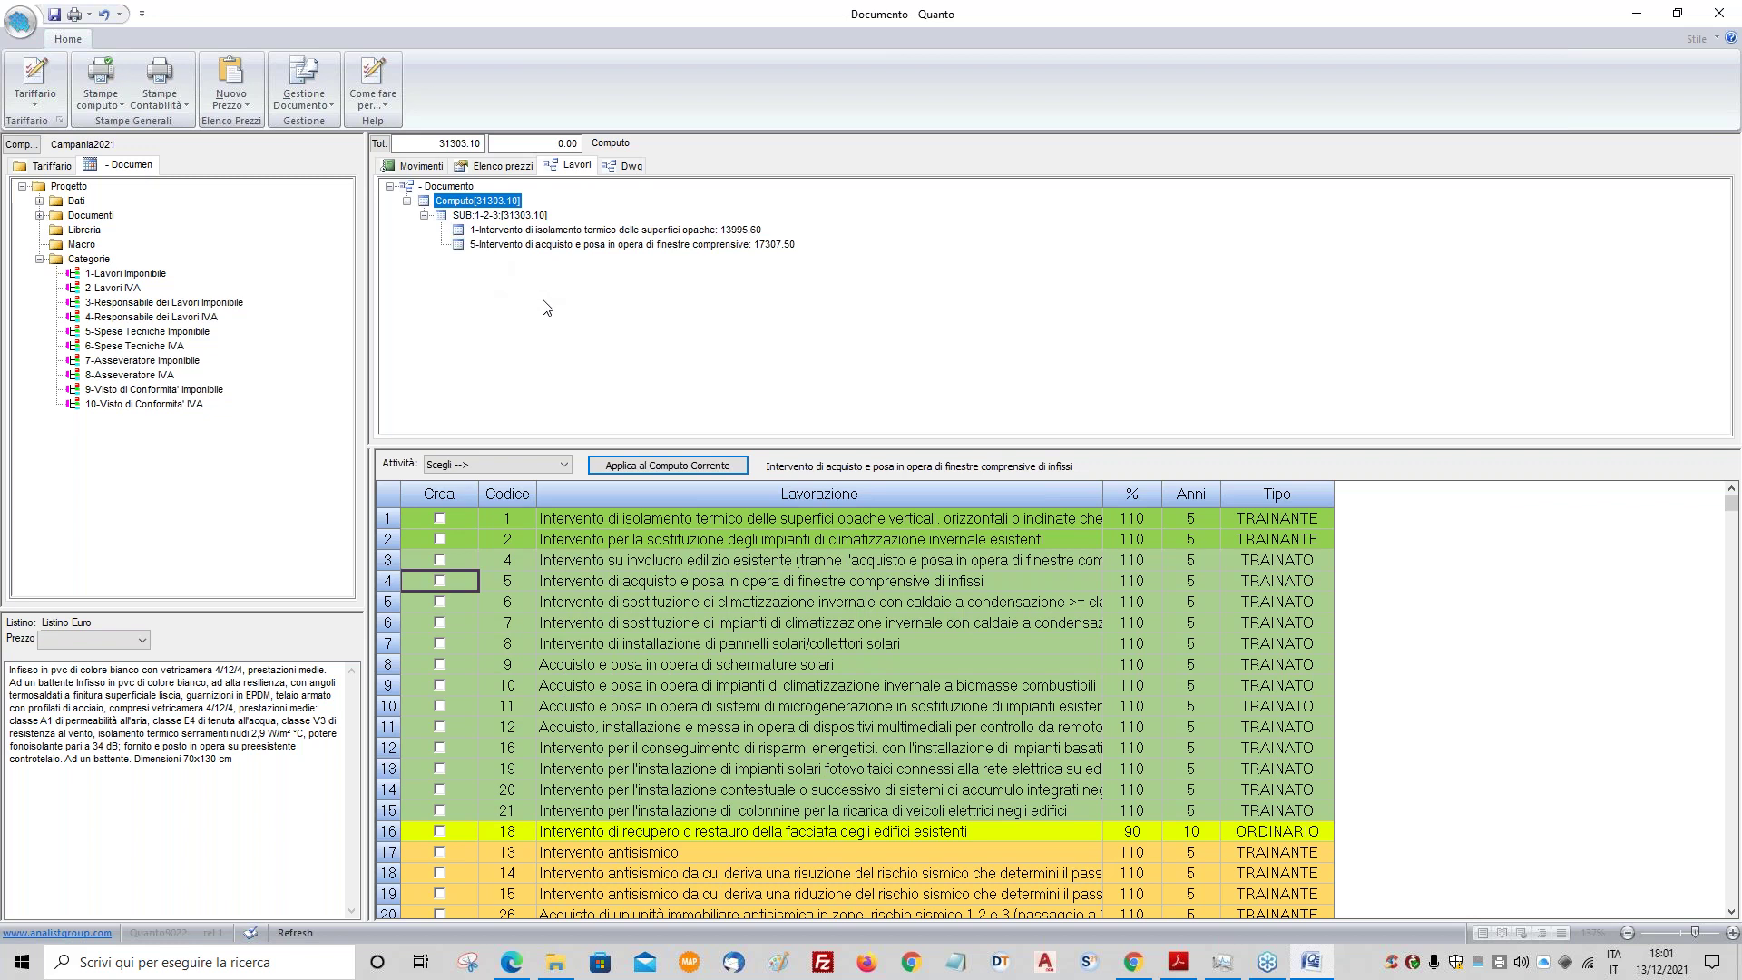
left_click(590, 231)
left_click(597, 246)
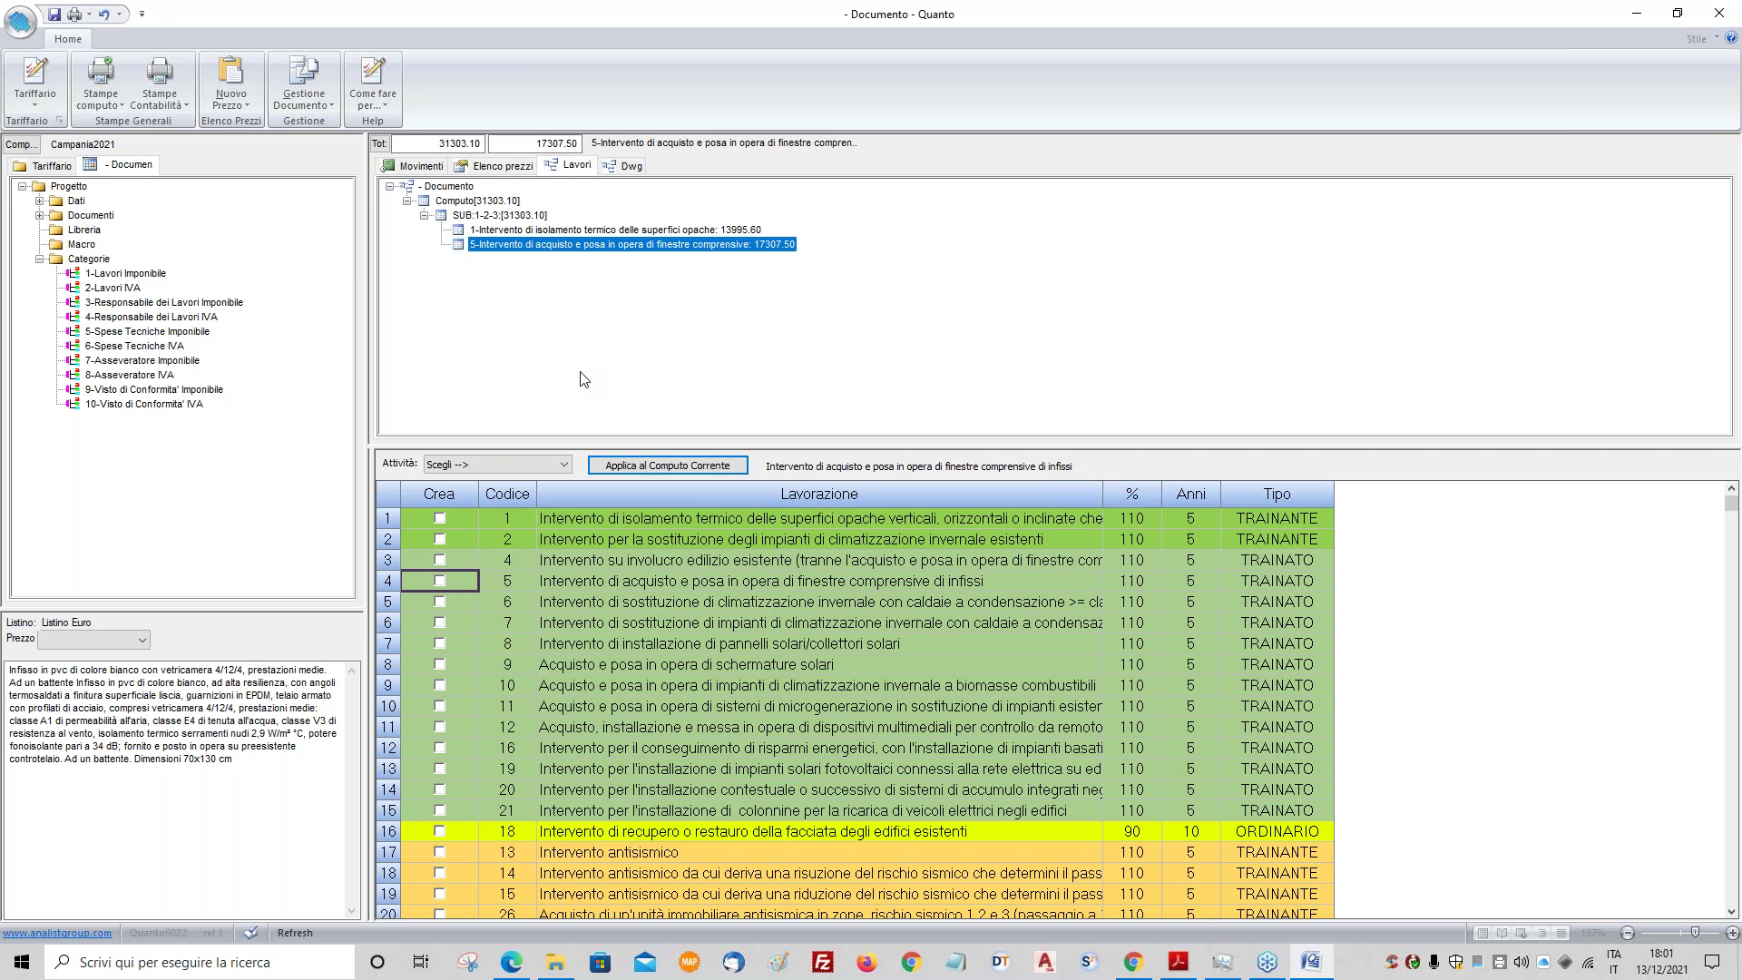
left_click(570, 232)
left_click(571, 243)
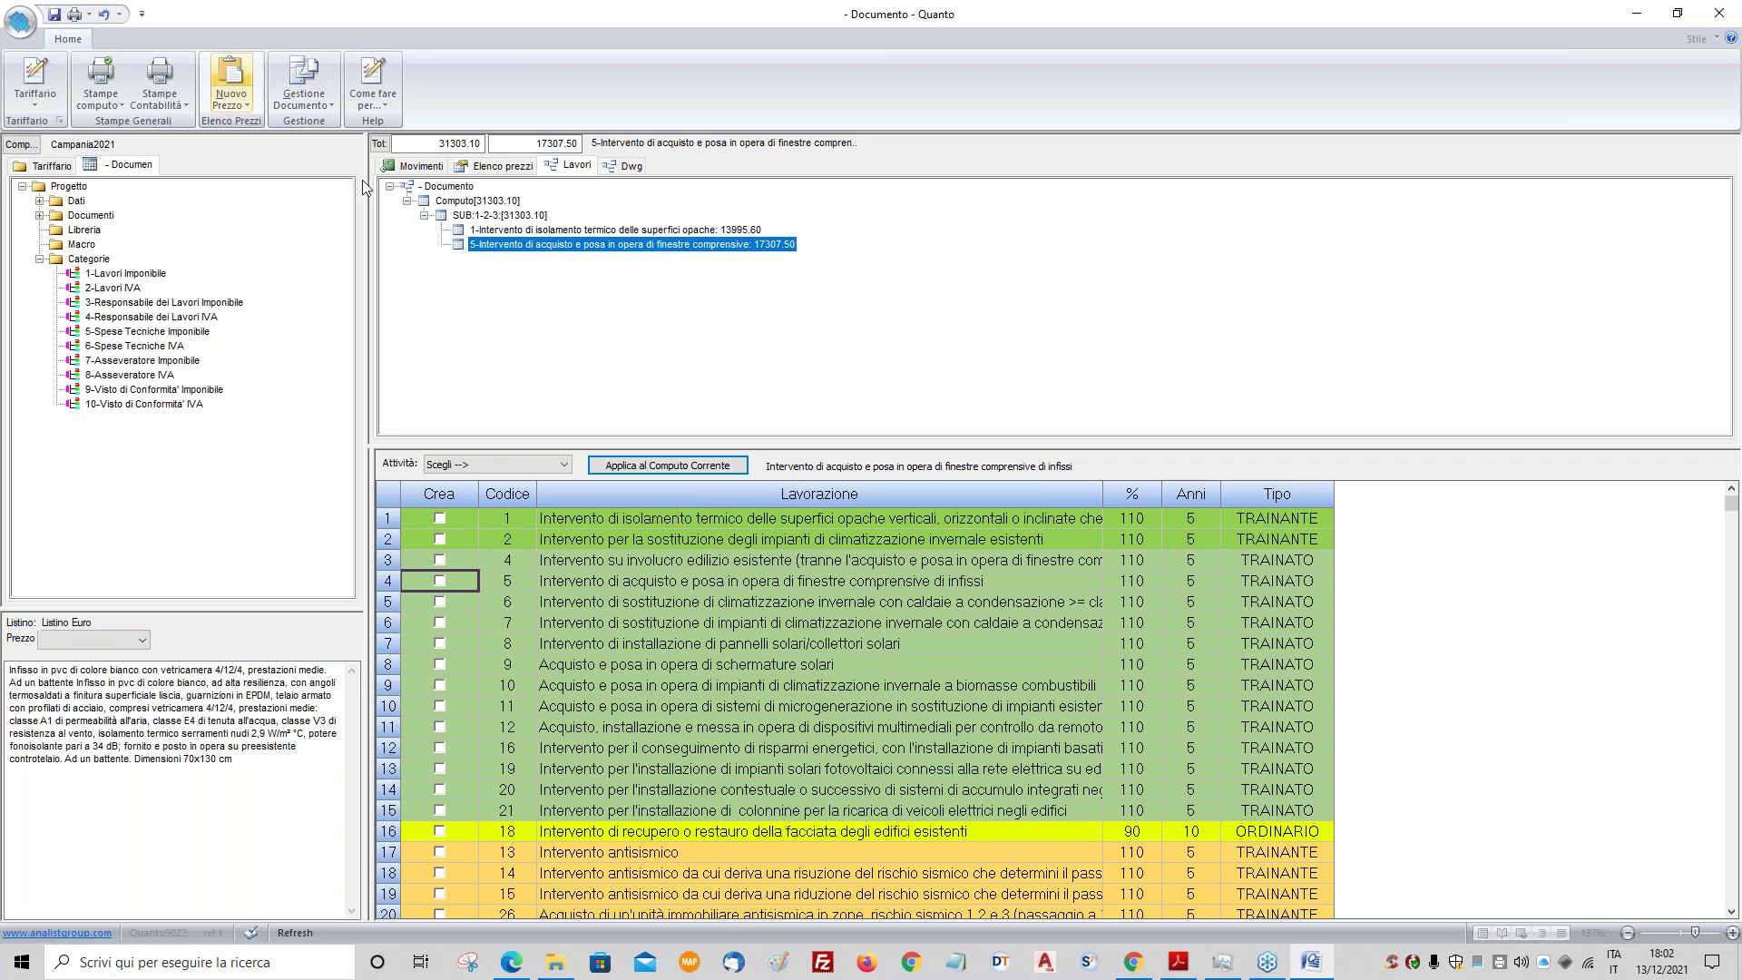
left_click(472, 219)
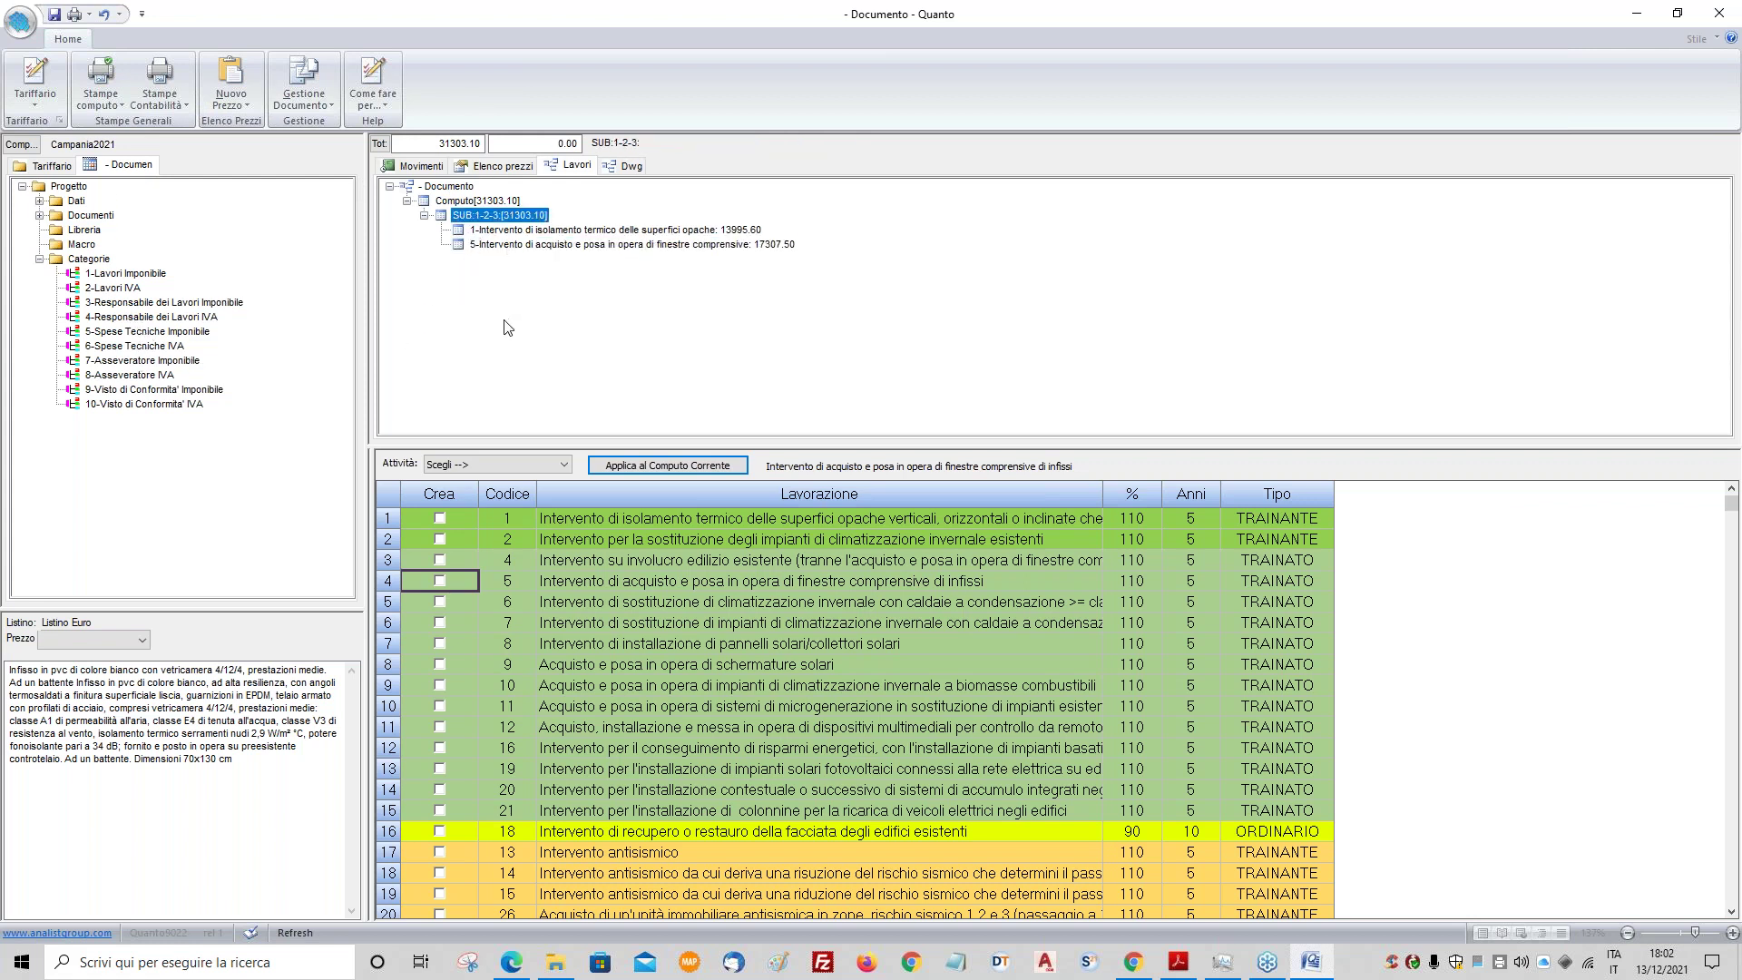
left_click(530, 233)
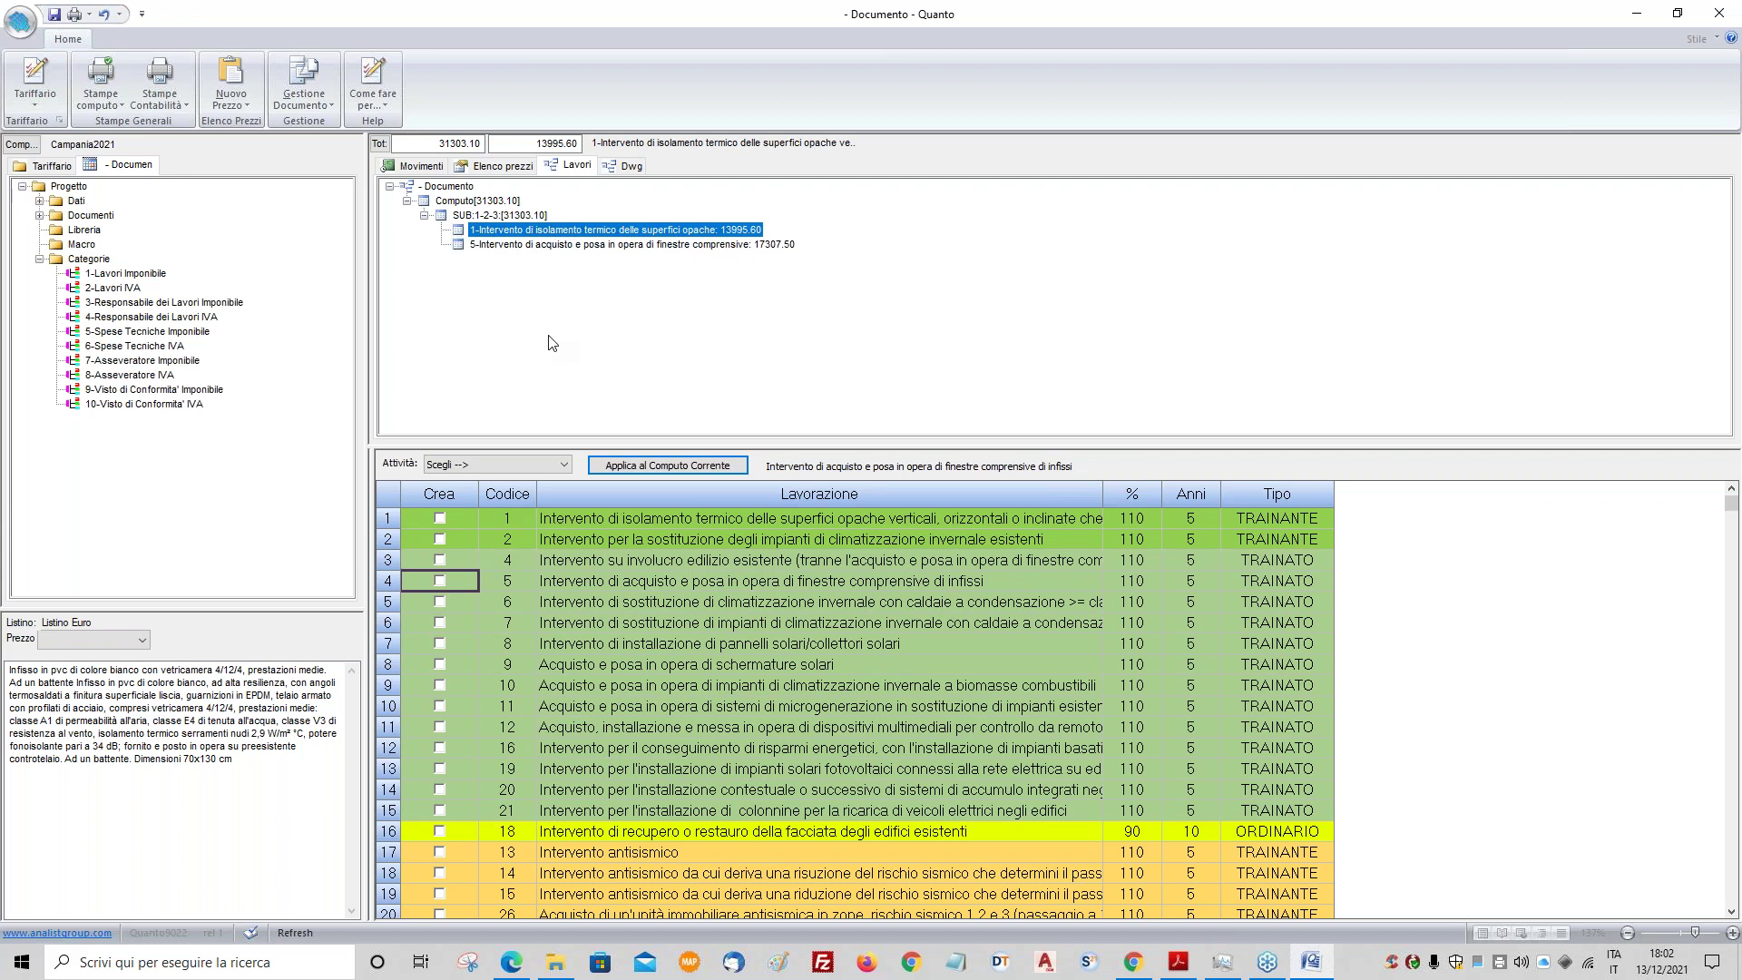
- Start a new price list entry with tariff NP.001 and SPESE TECNICHE as both its extended and short description
left_click(503, 165)
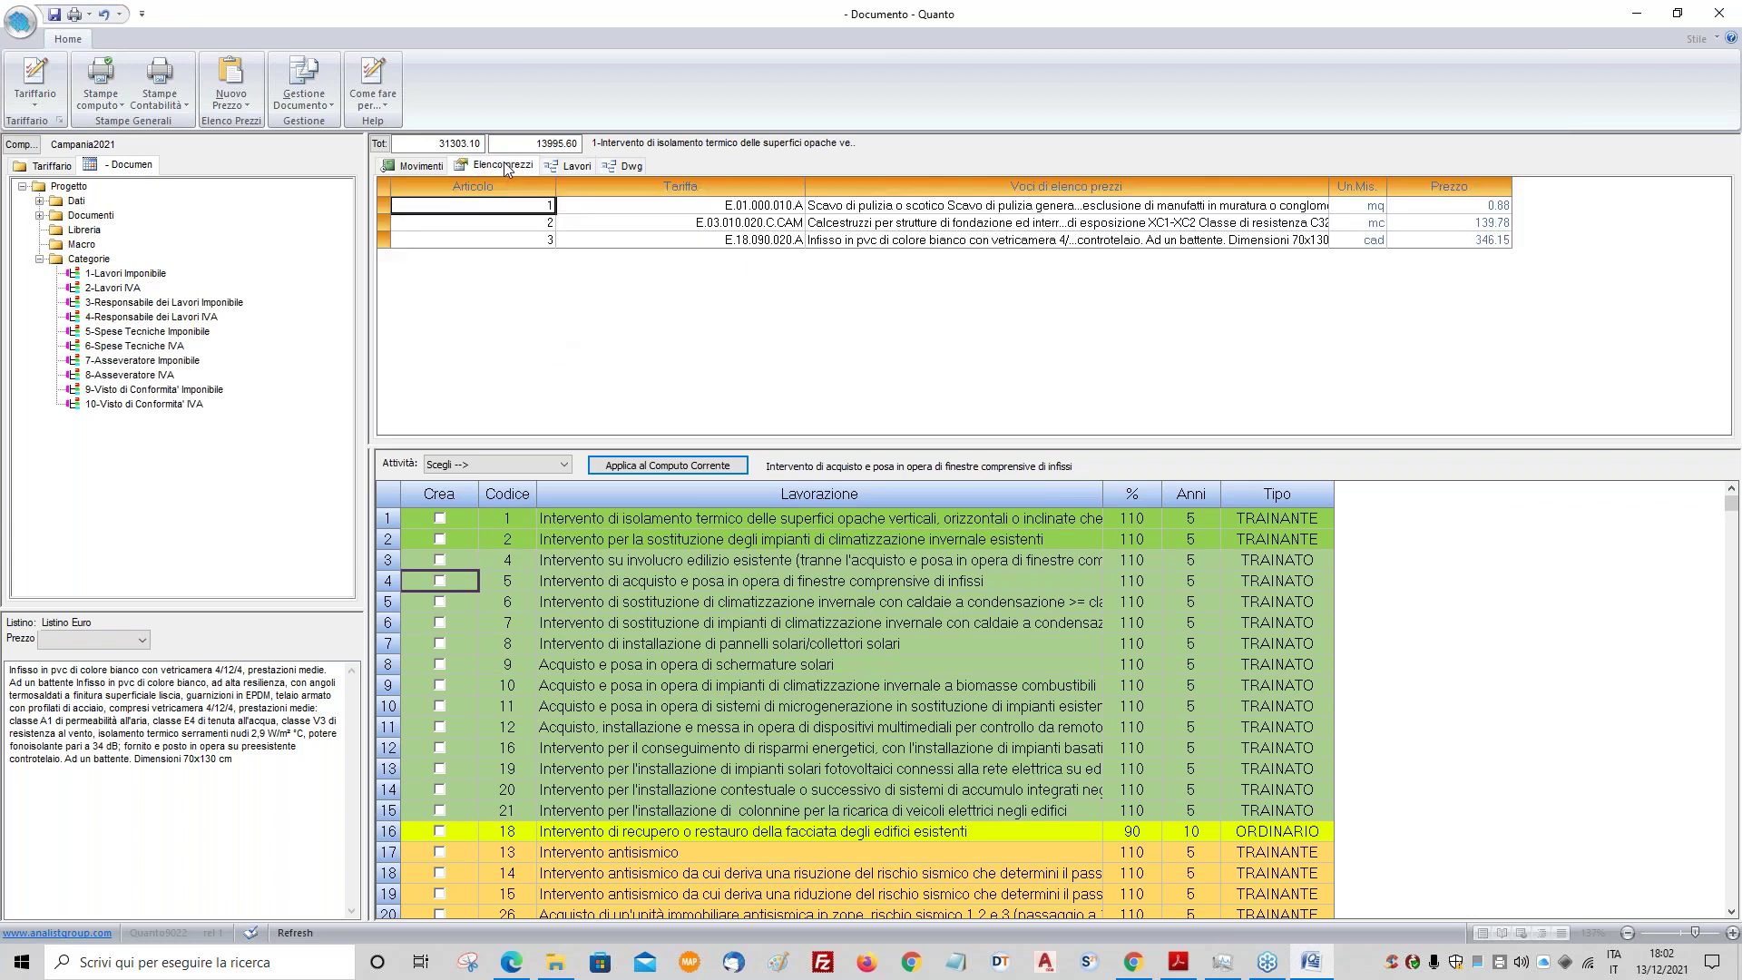
right_click(599, 240)
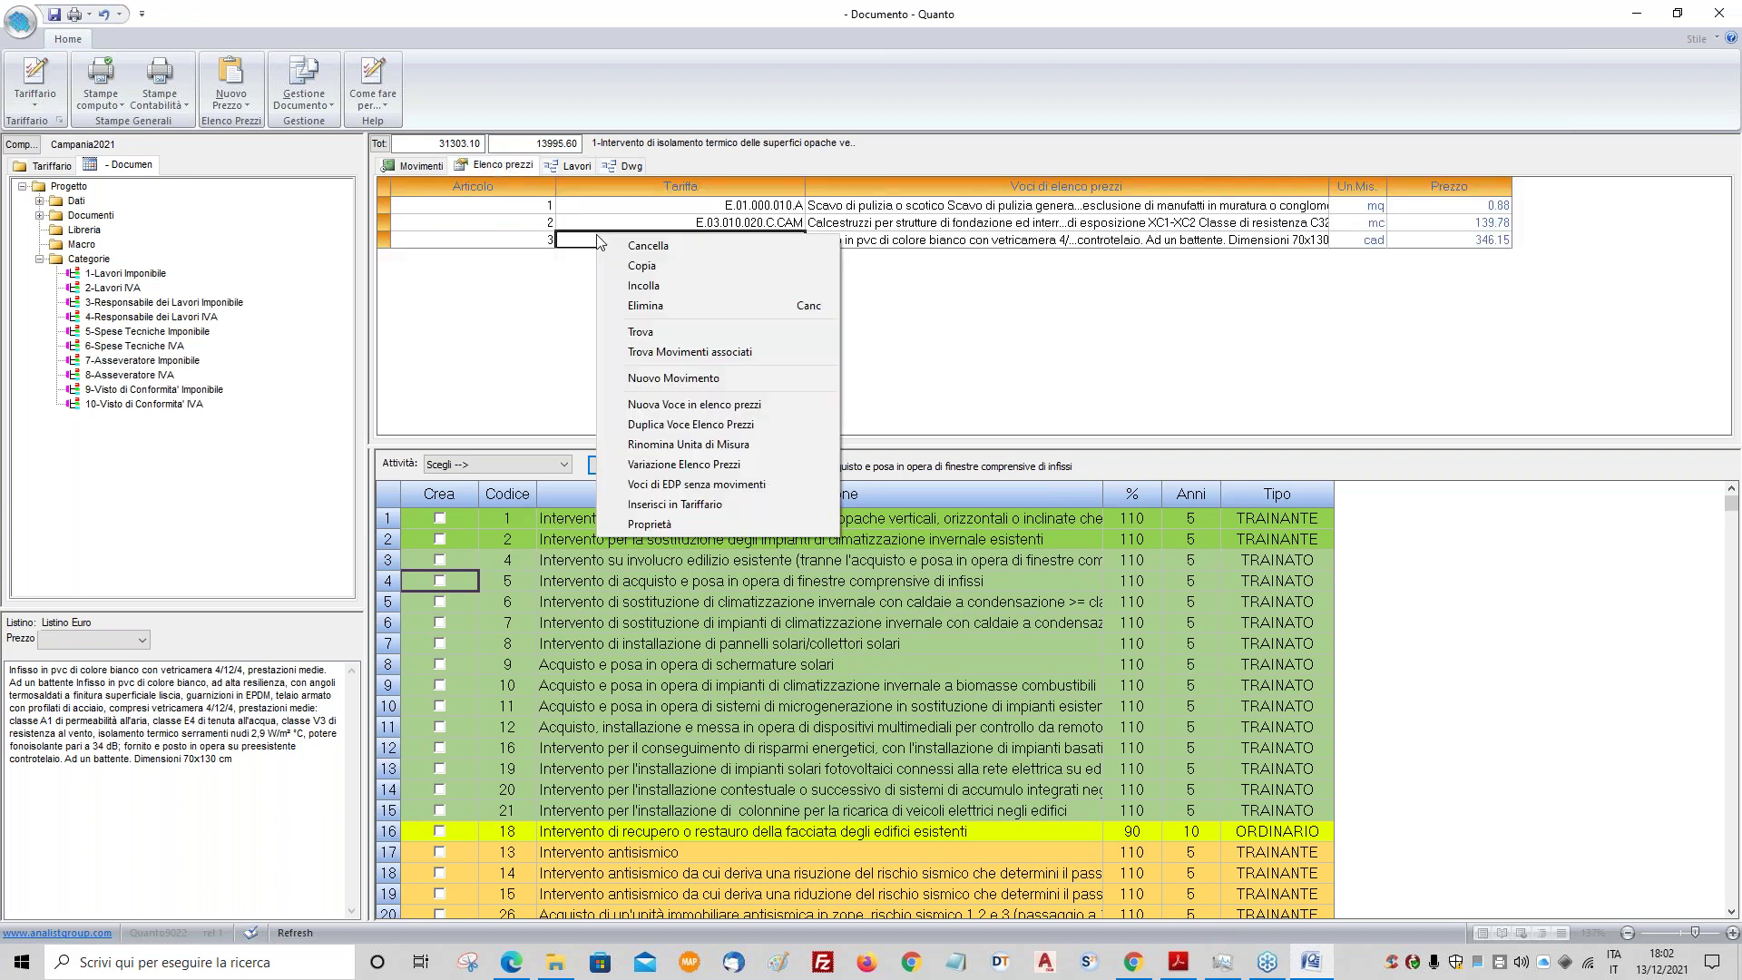
left_click(686, 403)
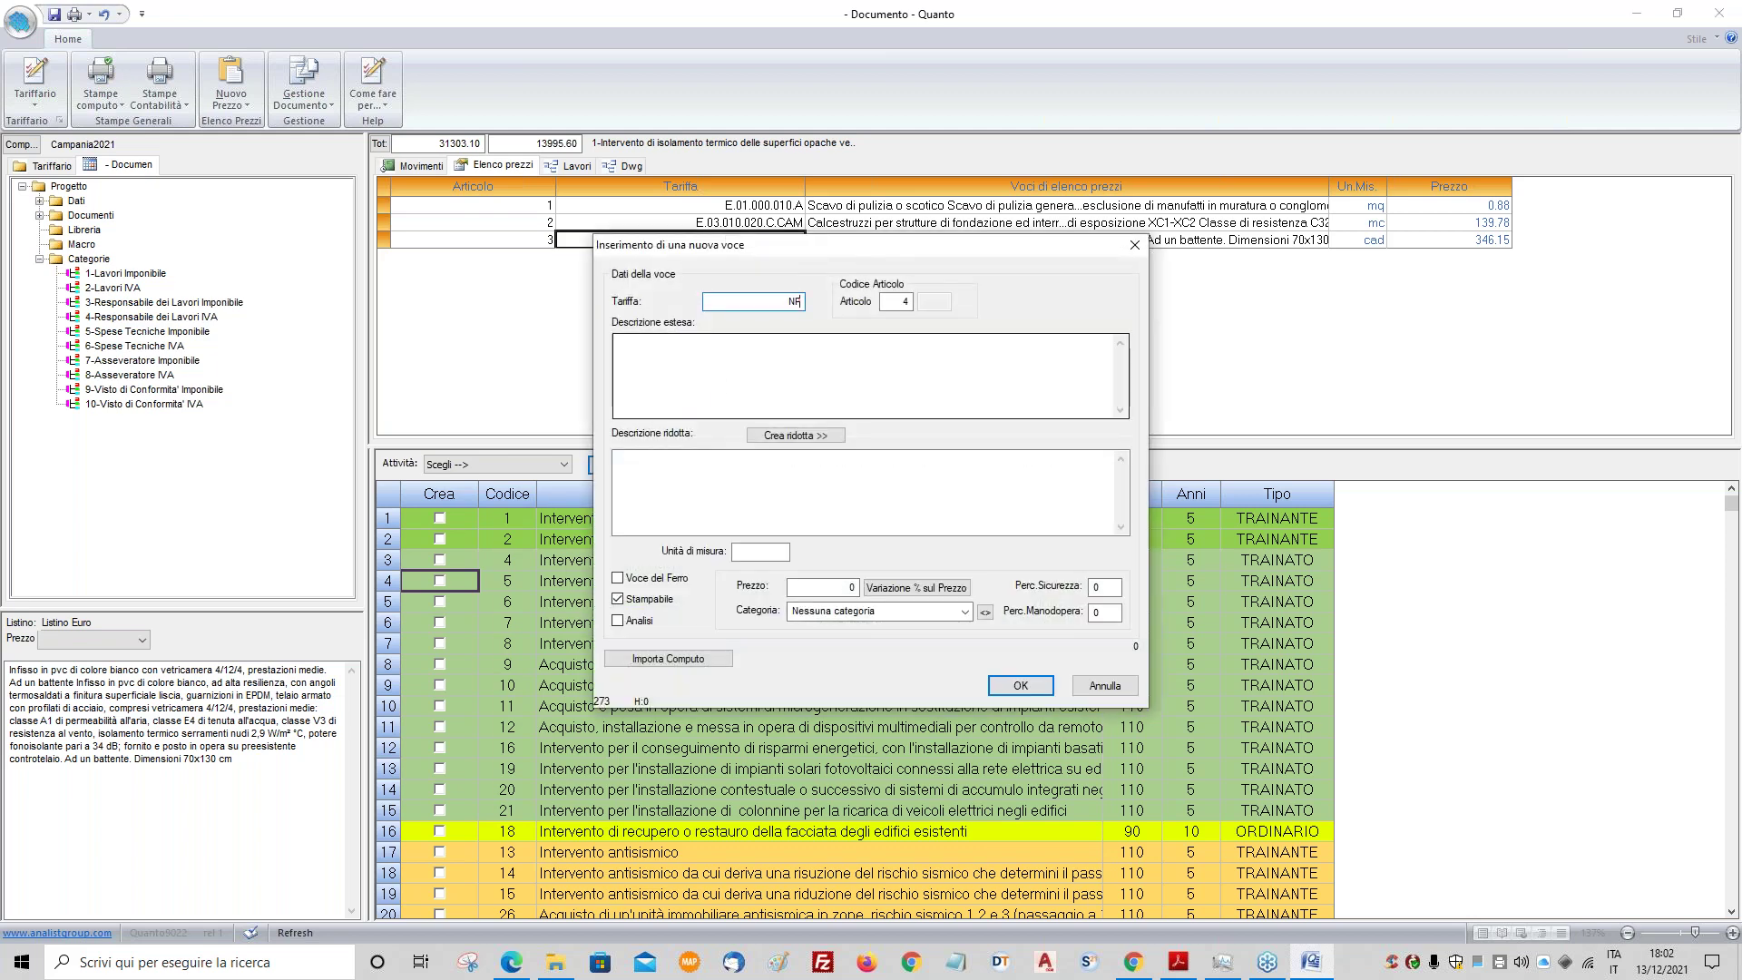
type("1")
left_click(823, 378)
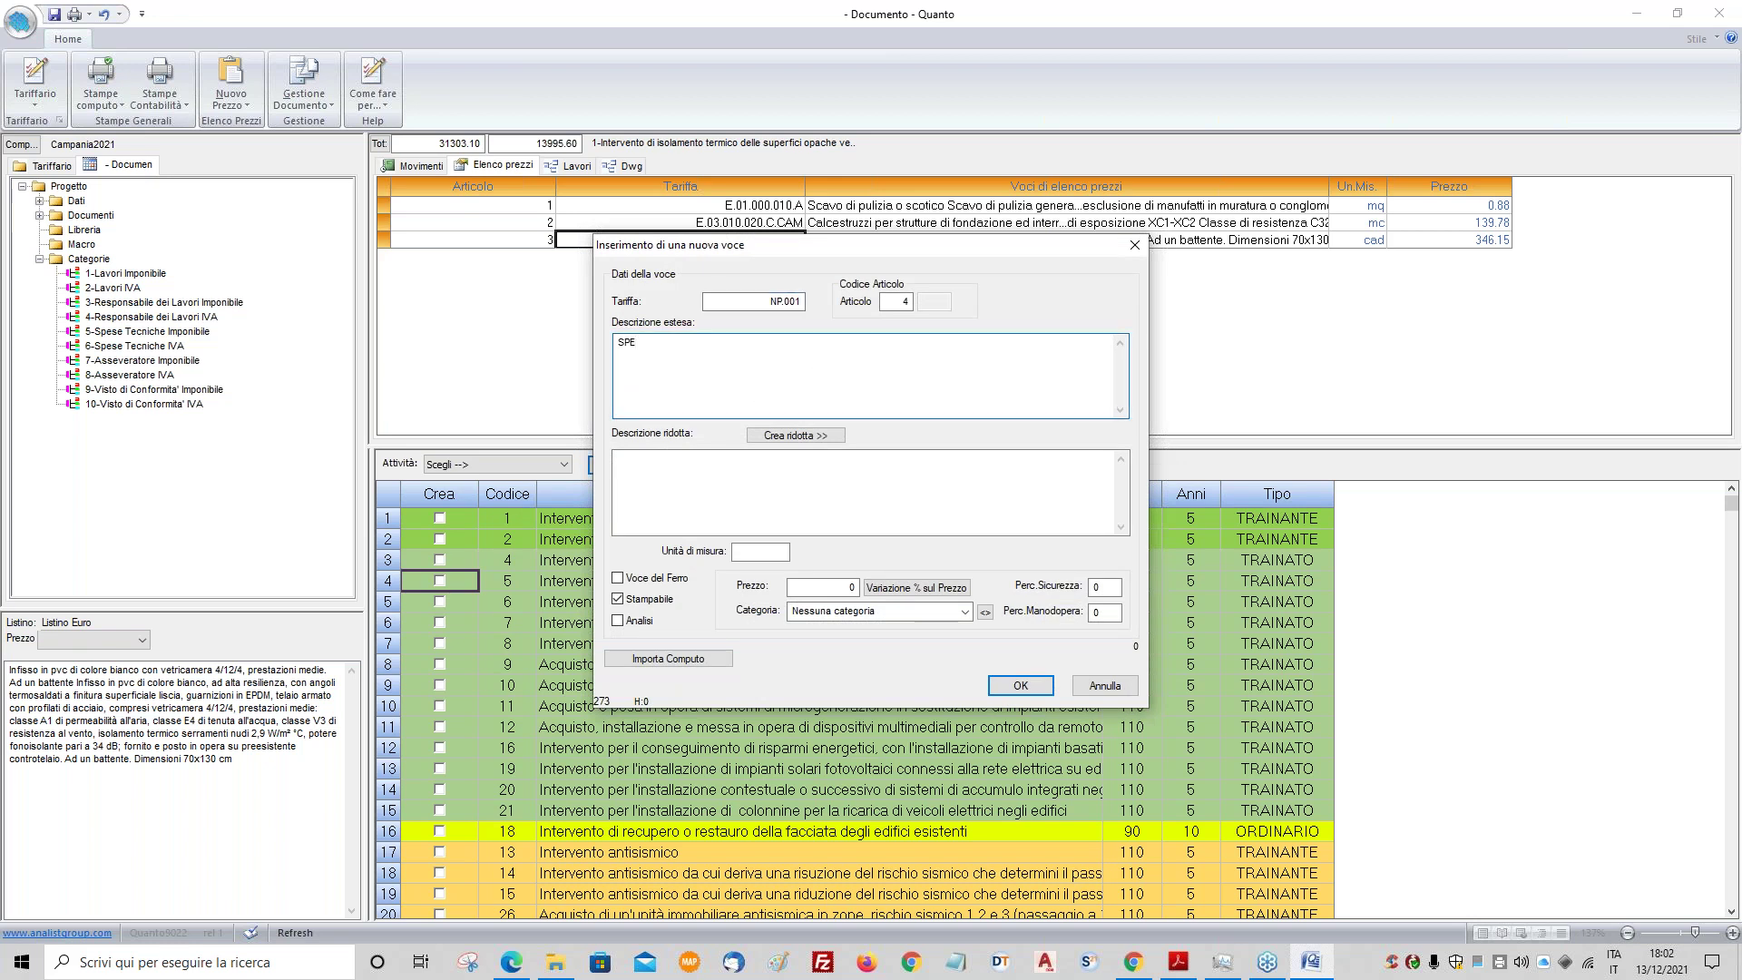
type("SPESE TECNO")
left_click(991, 508)
left_click(799, 436)
- Set the unit of measure of the new price list entry NP.001 to A CORPO
left_click(744, 552)
type("A CPORP")
key("BackSpace")
key("BackSpace")
key("BackSpace")
key("BackSpace")
type("ORPO")
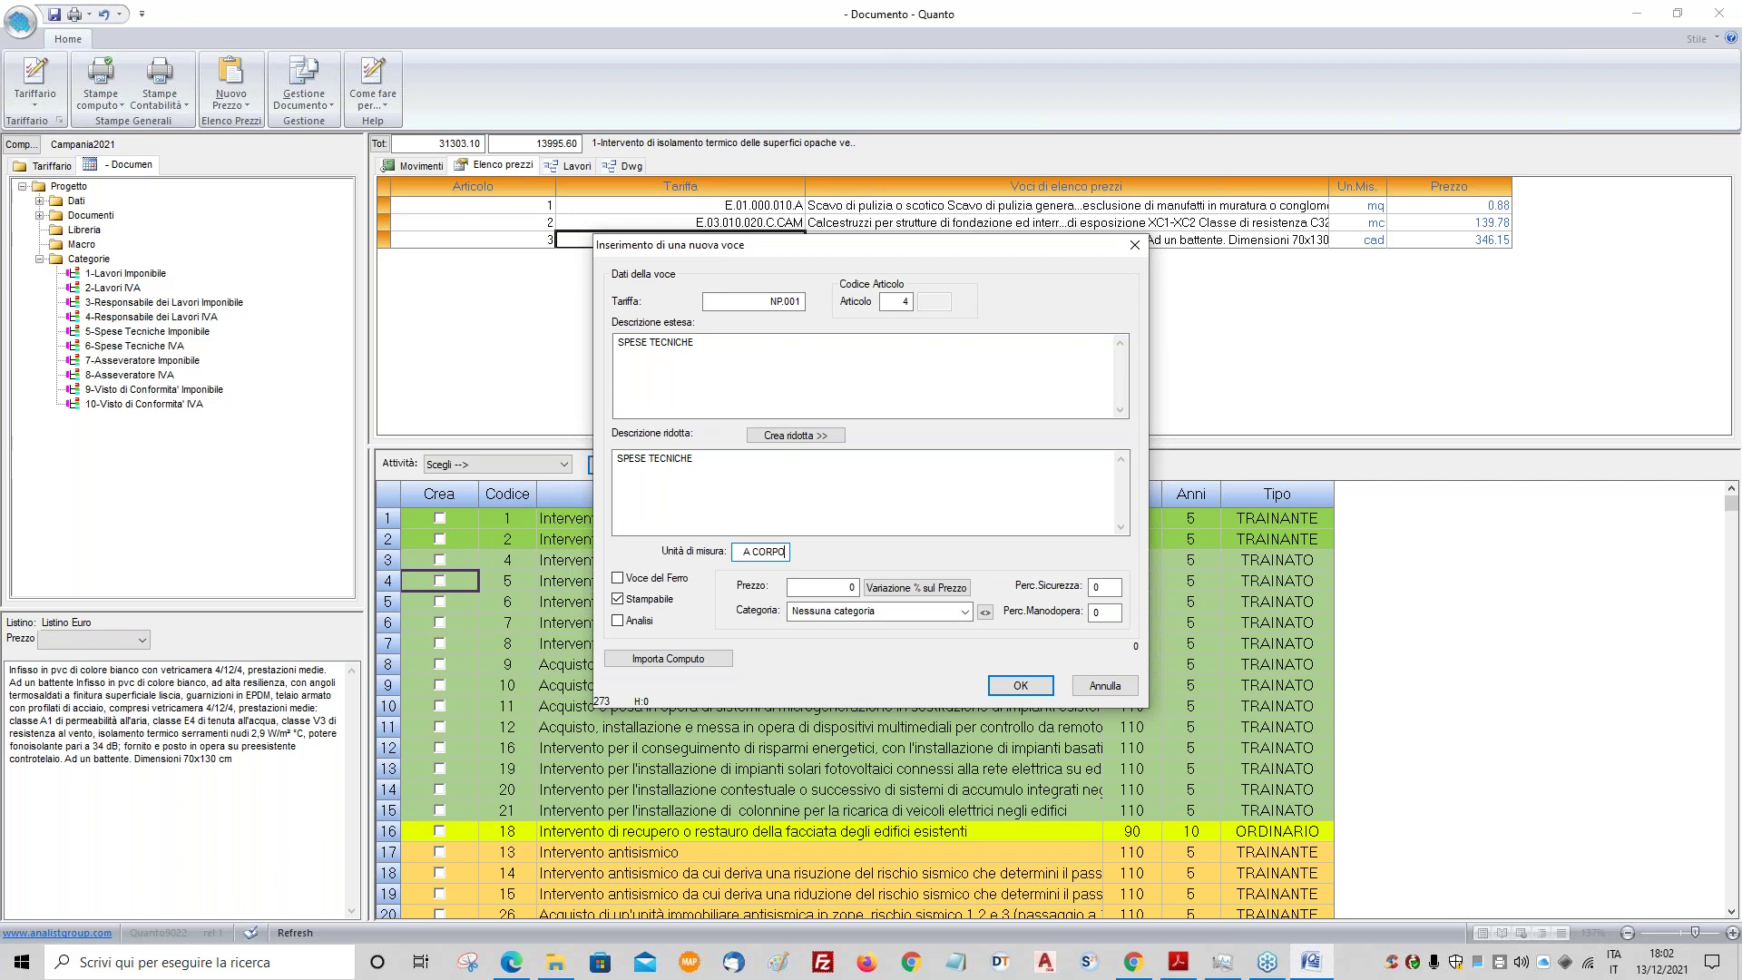
- Set the price of the SPESE TECNICHE entry to 500 and generate a movement for it with quantity 1
key("Tab")
type("500")
left_click(1020, 686)
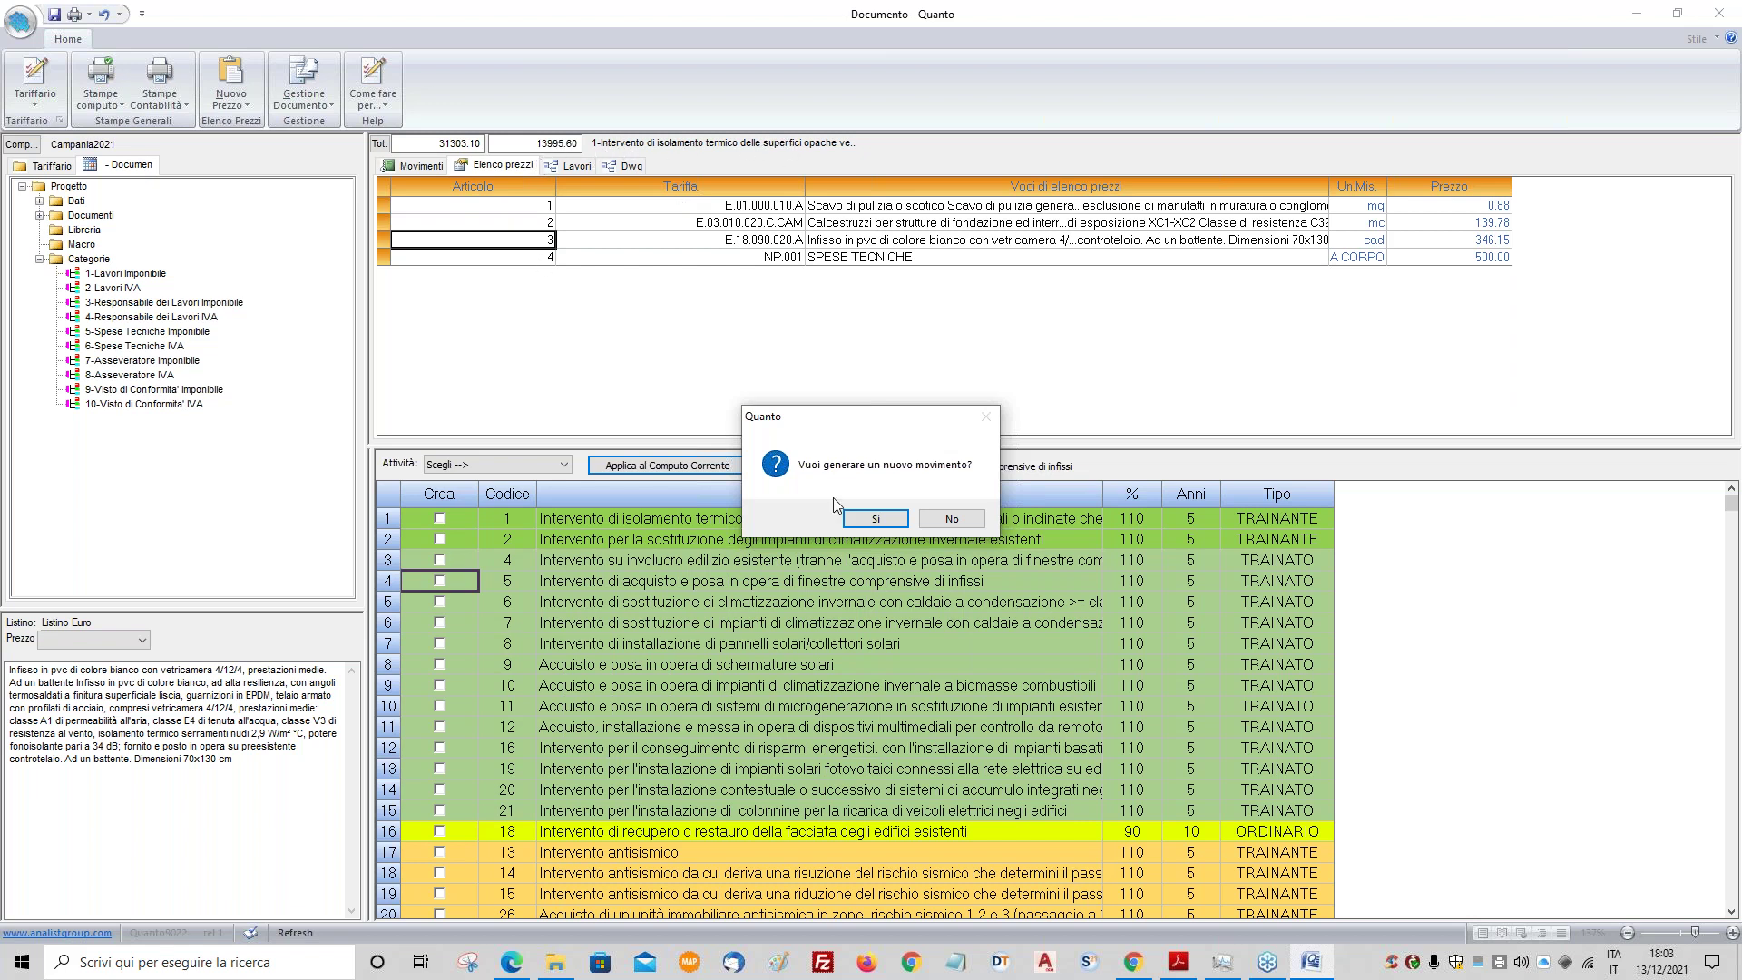
left_click(862, 521)
left_click(768, 581)
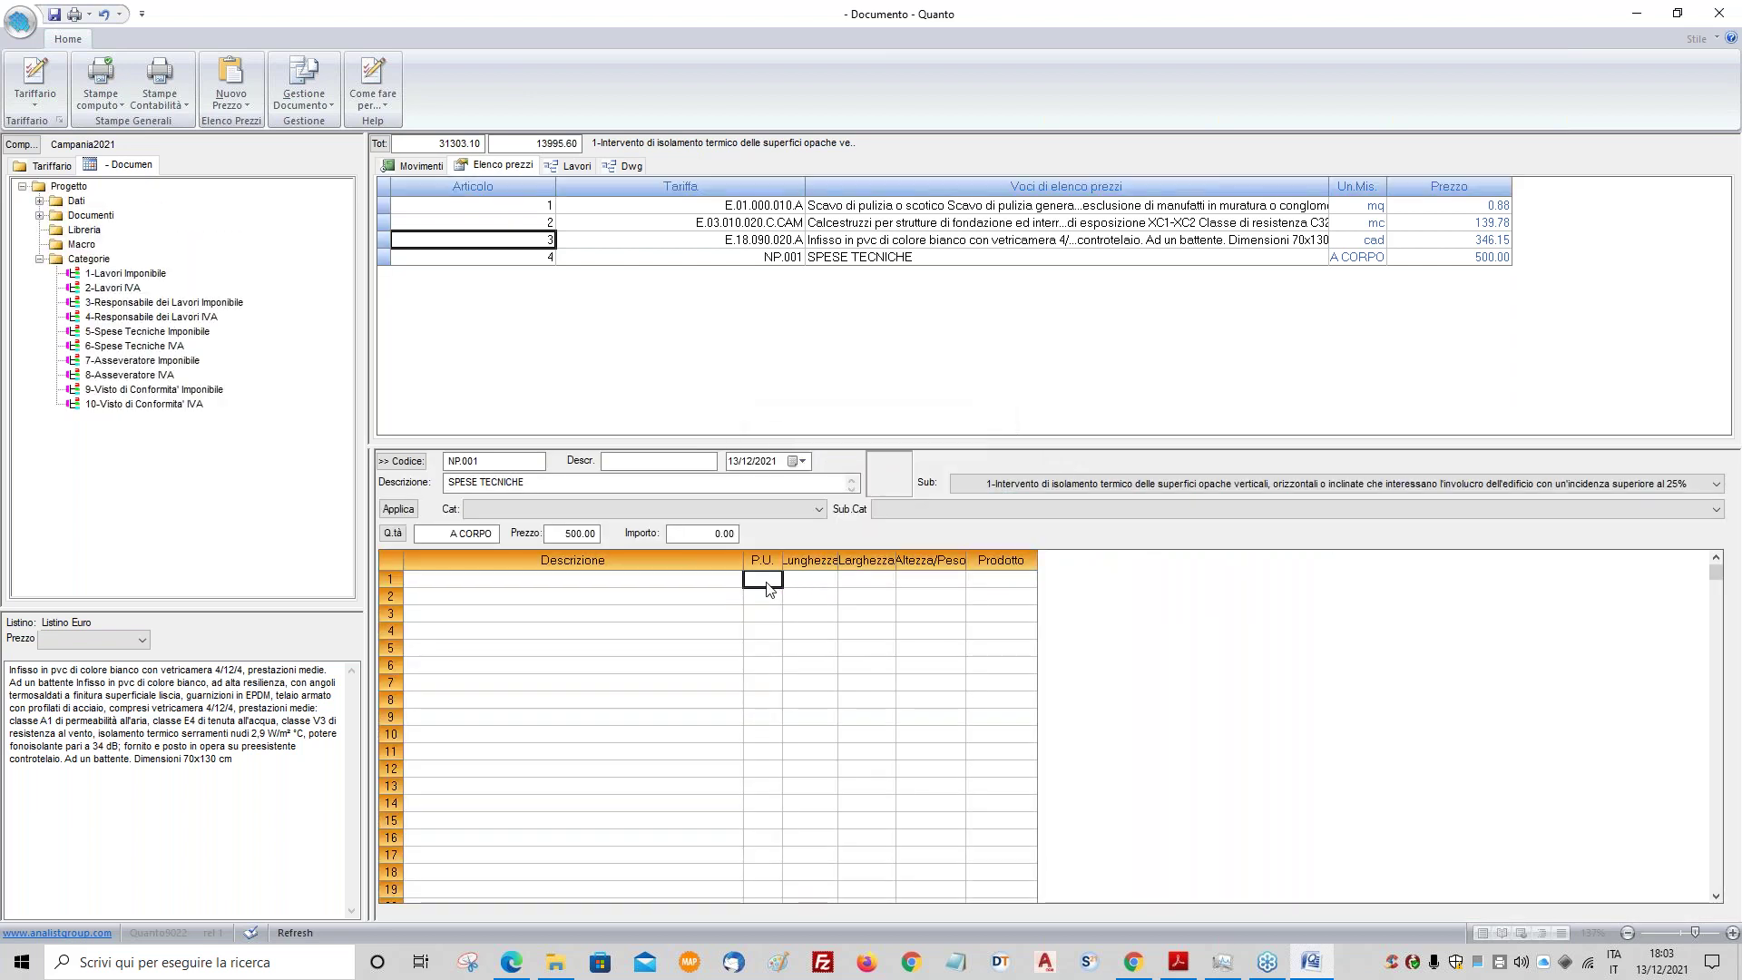
type("1")
key("Return")
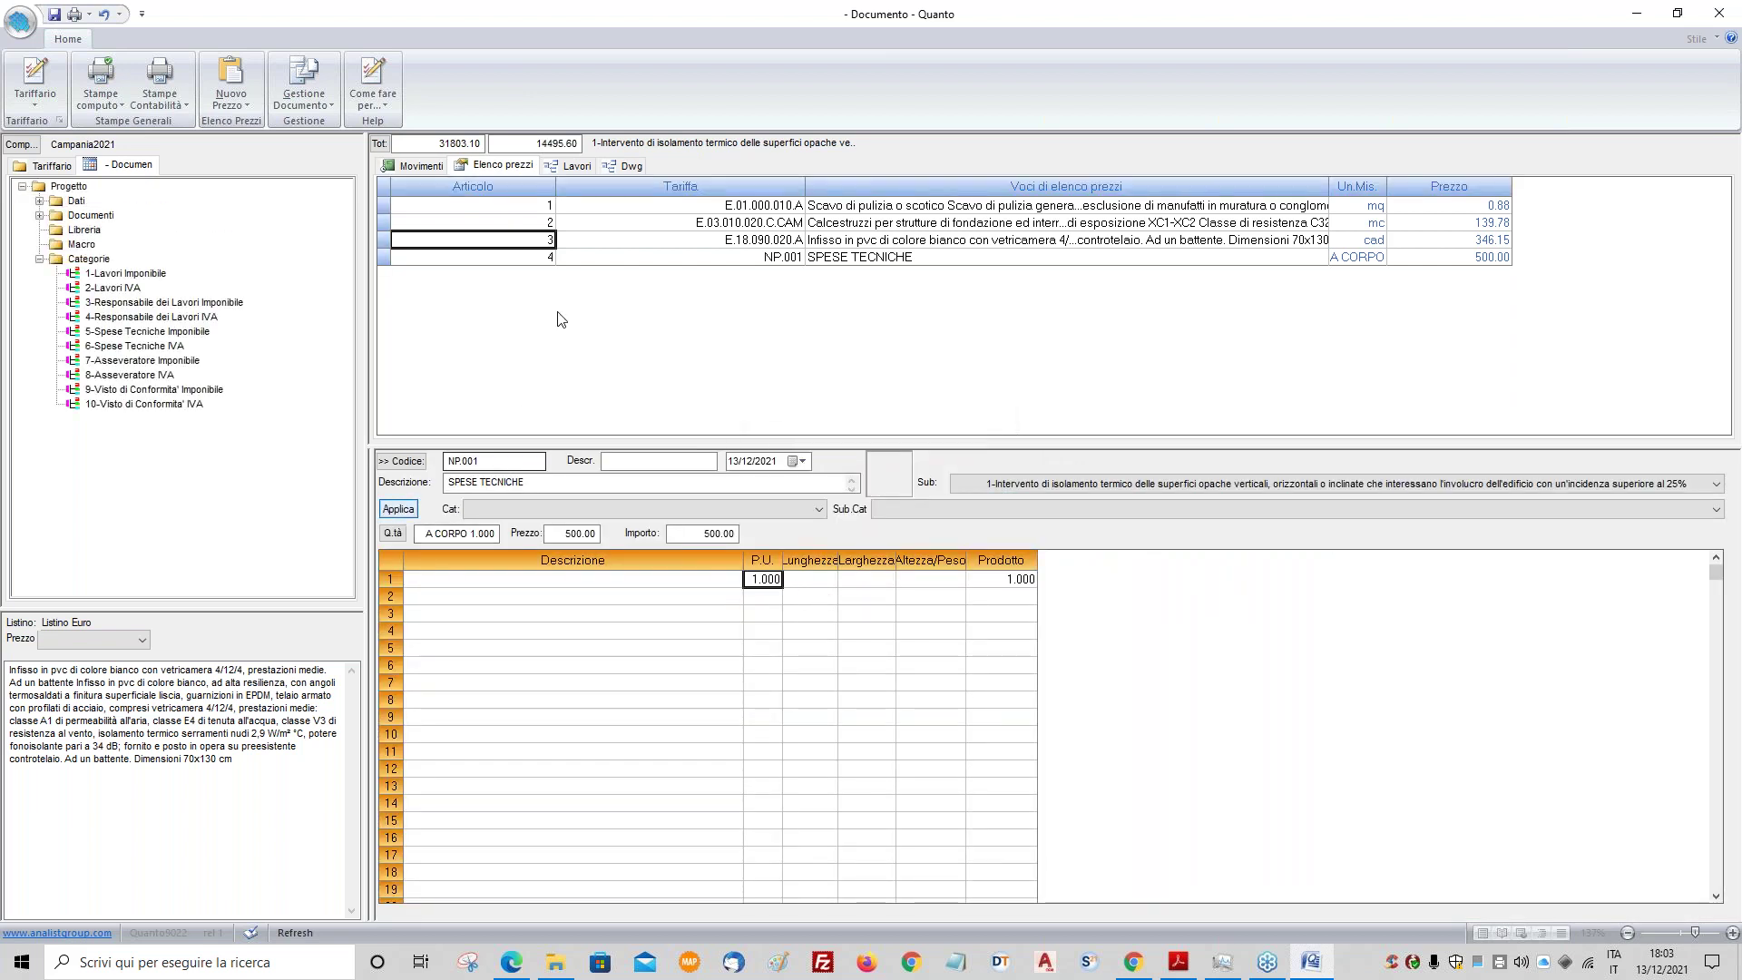
- Check the SPESE TECNICHE movement under intervention 1, and add a new work named ASSEVERAZIONE under the cadastral SUB
left_click(575, 165)
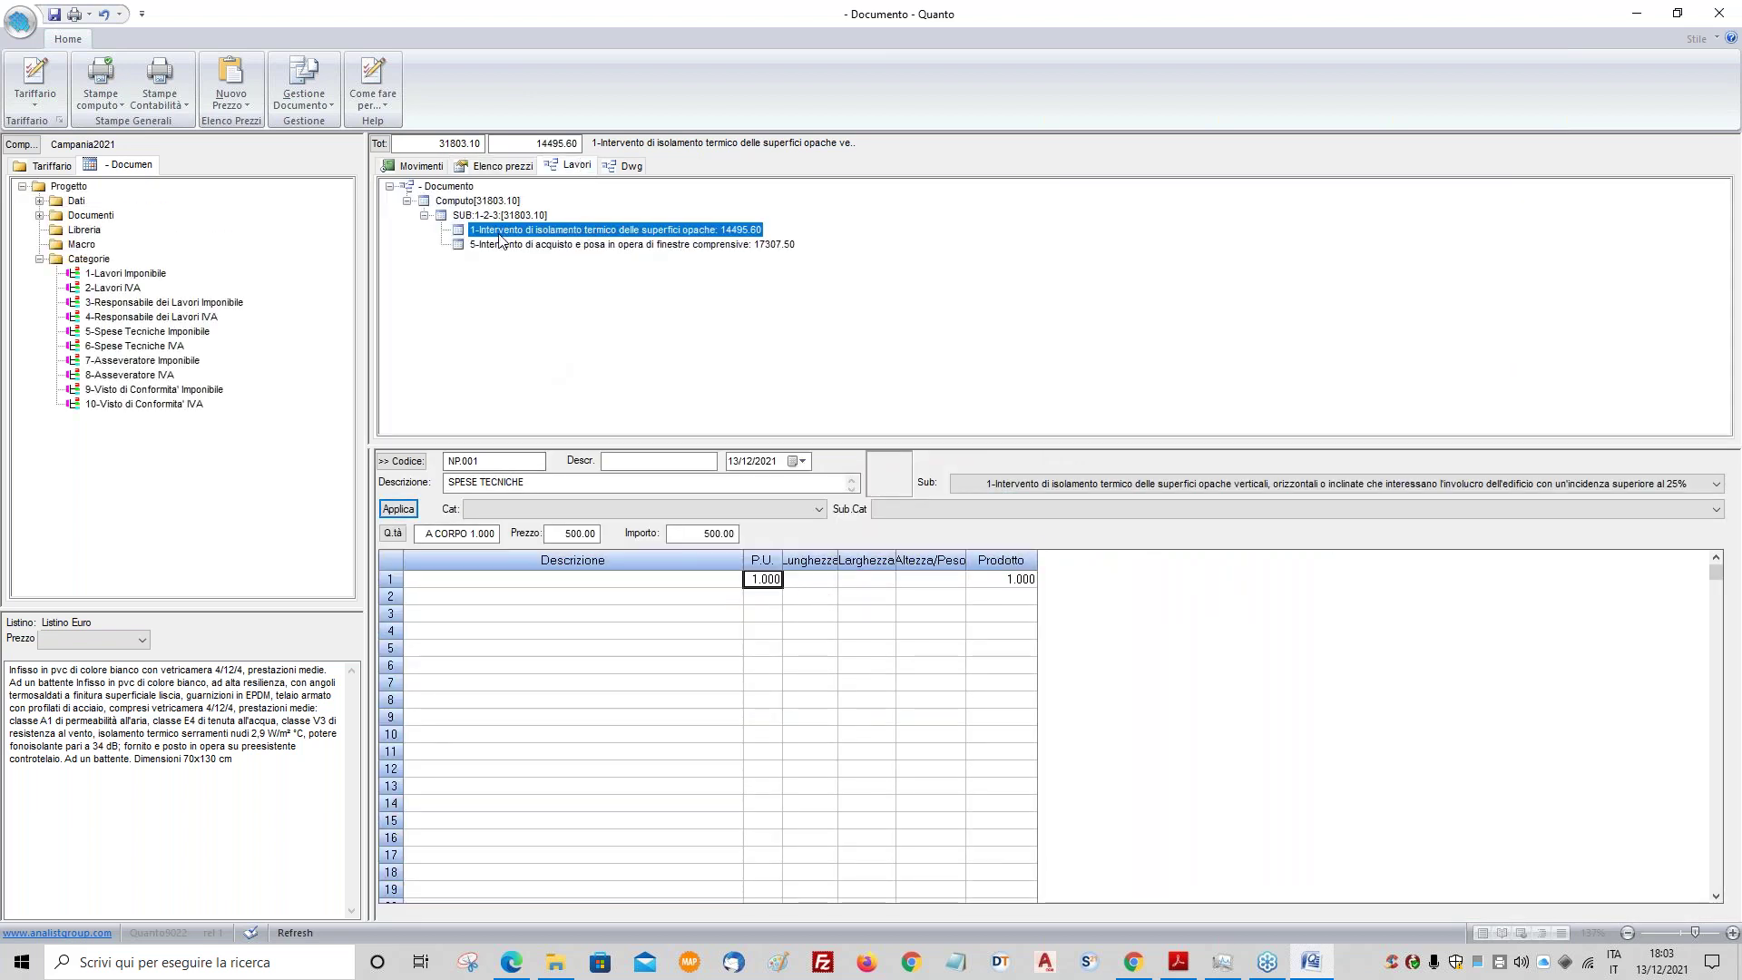
left_click(420, 166)
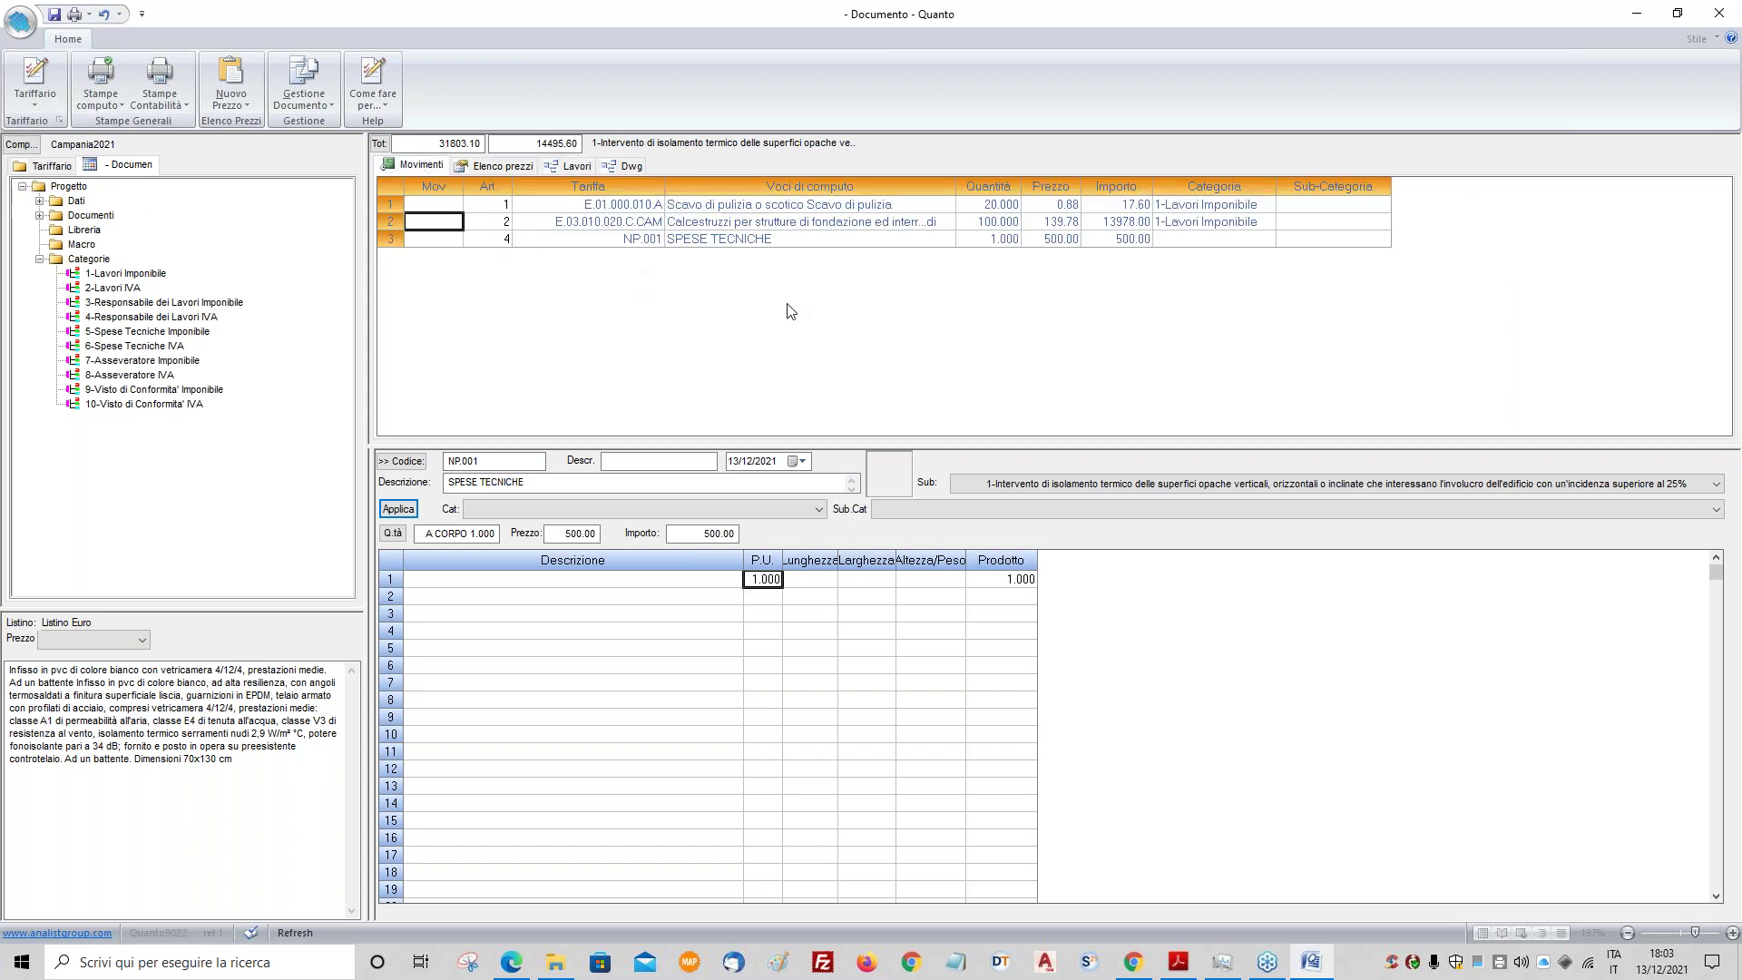
left_click(577, 166)
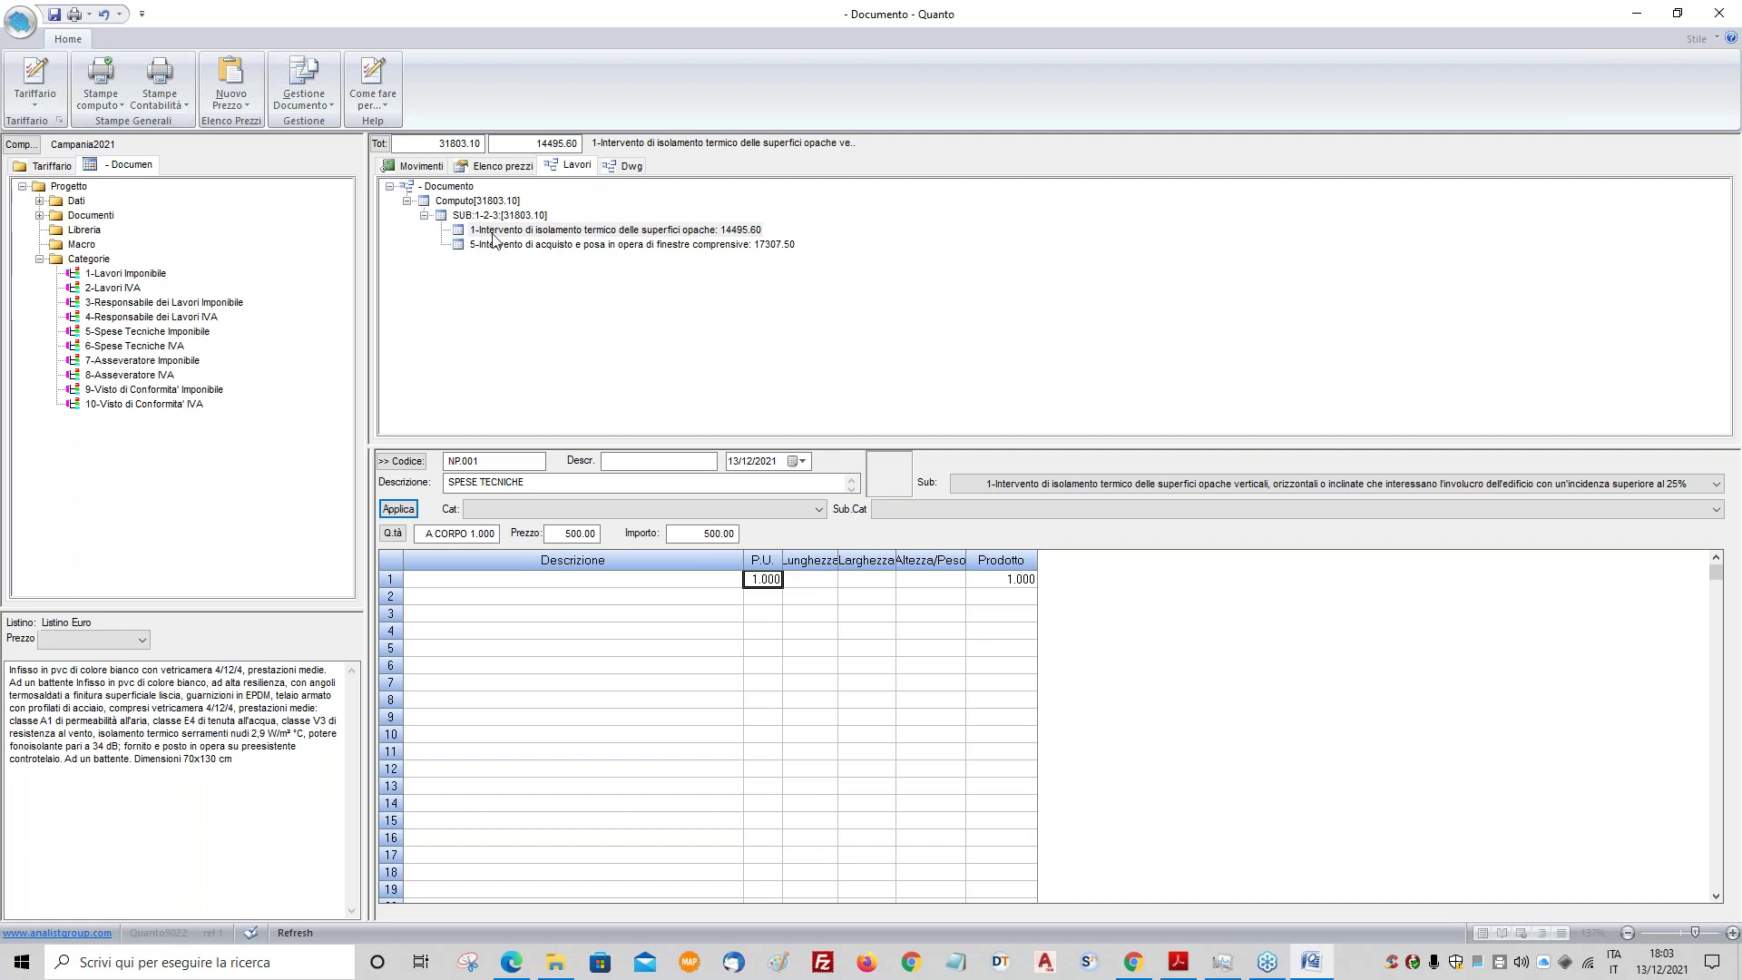
left_click(524, 296)
left_click(496, 216)
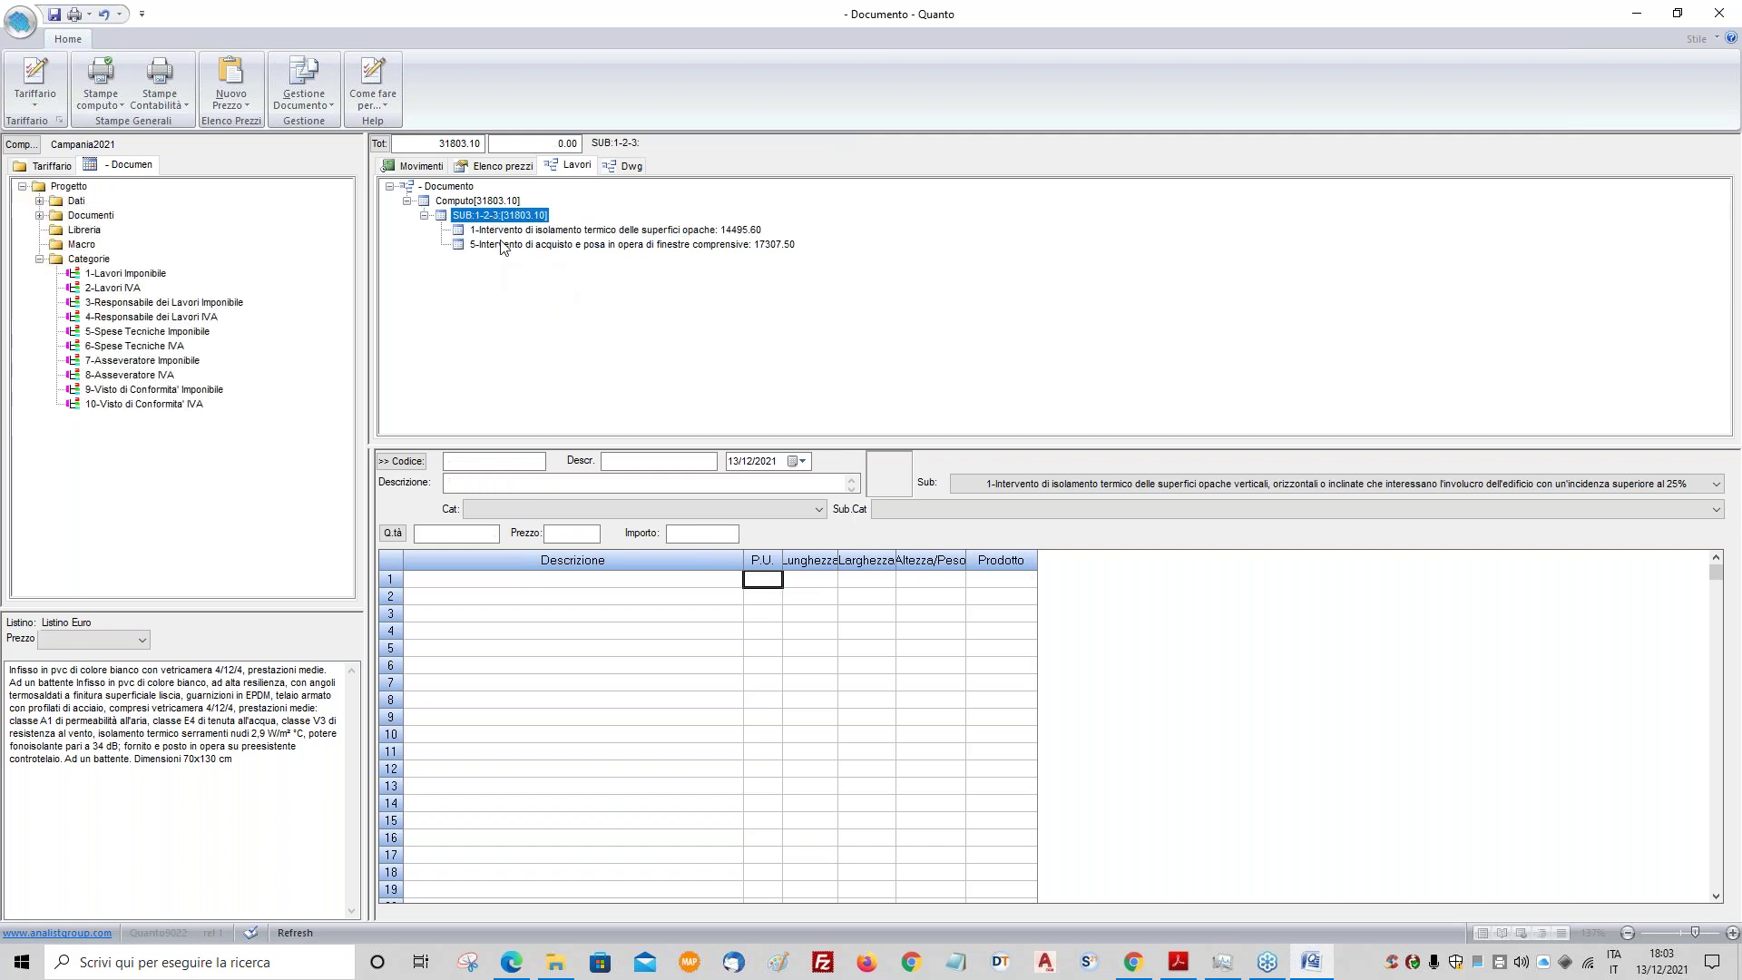
right_click(484, 221)
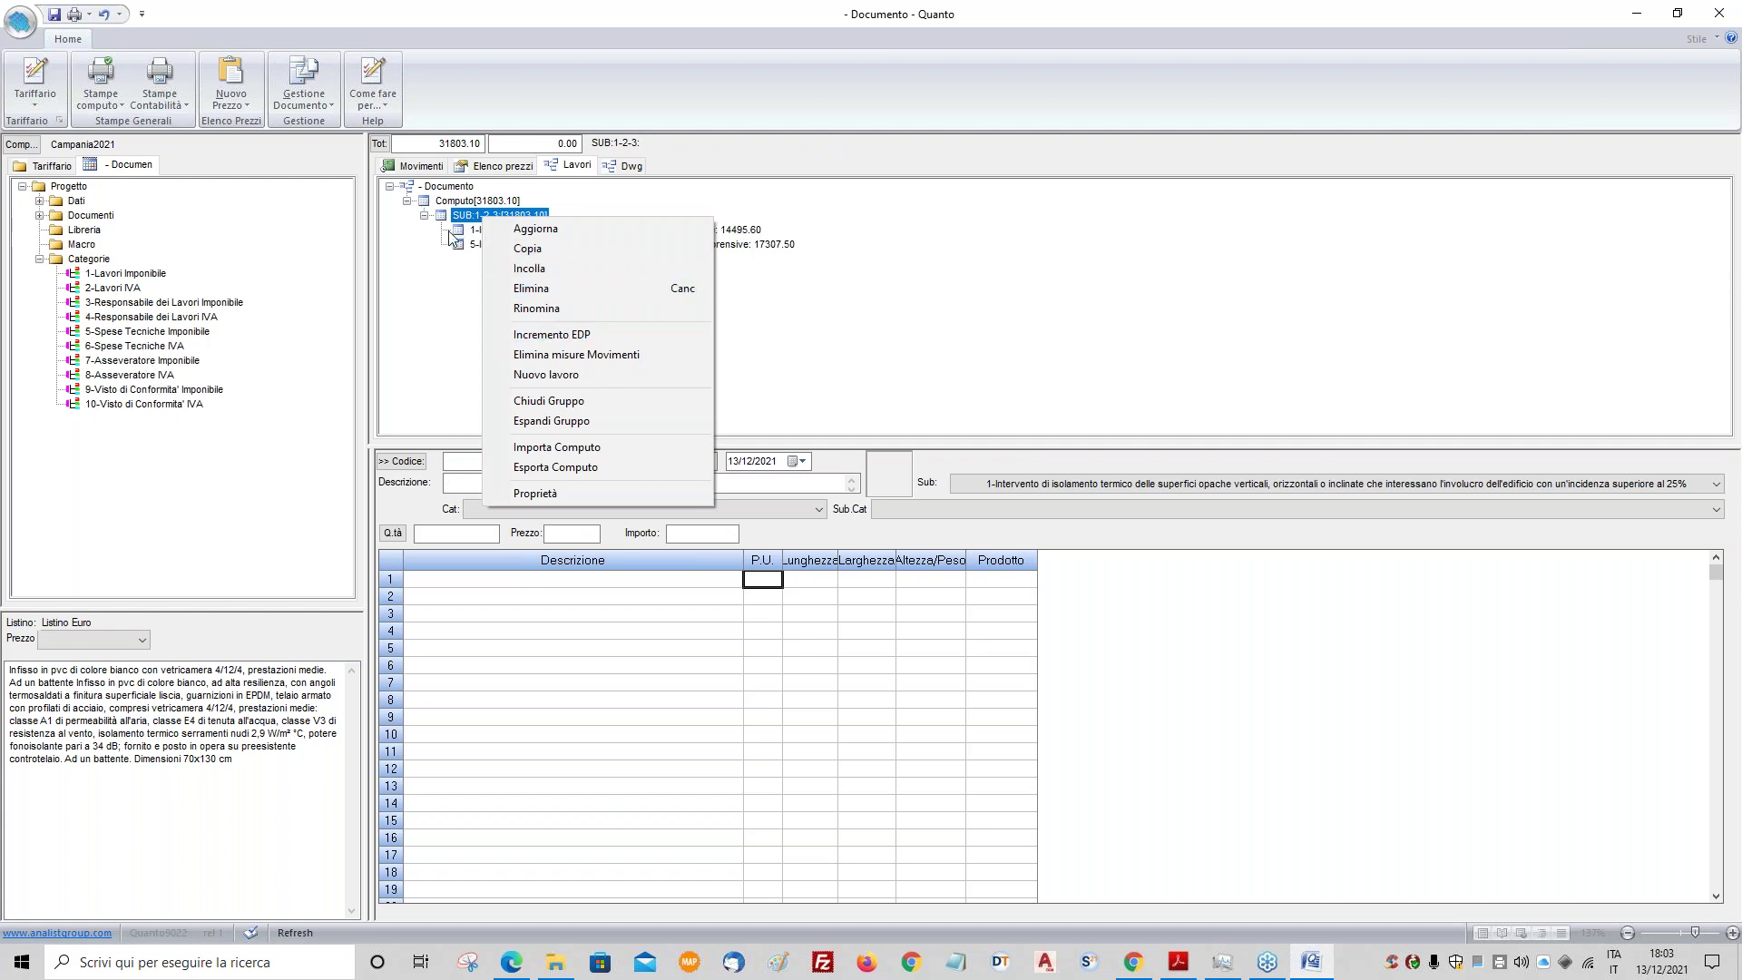
left_click(541, 379)
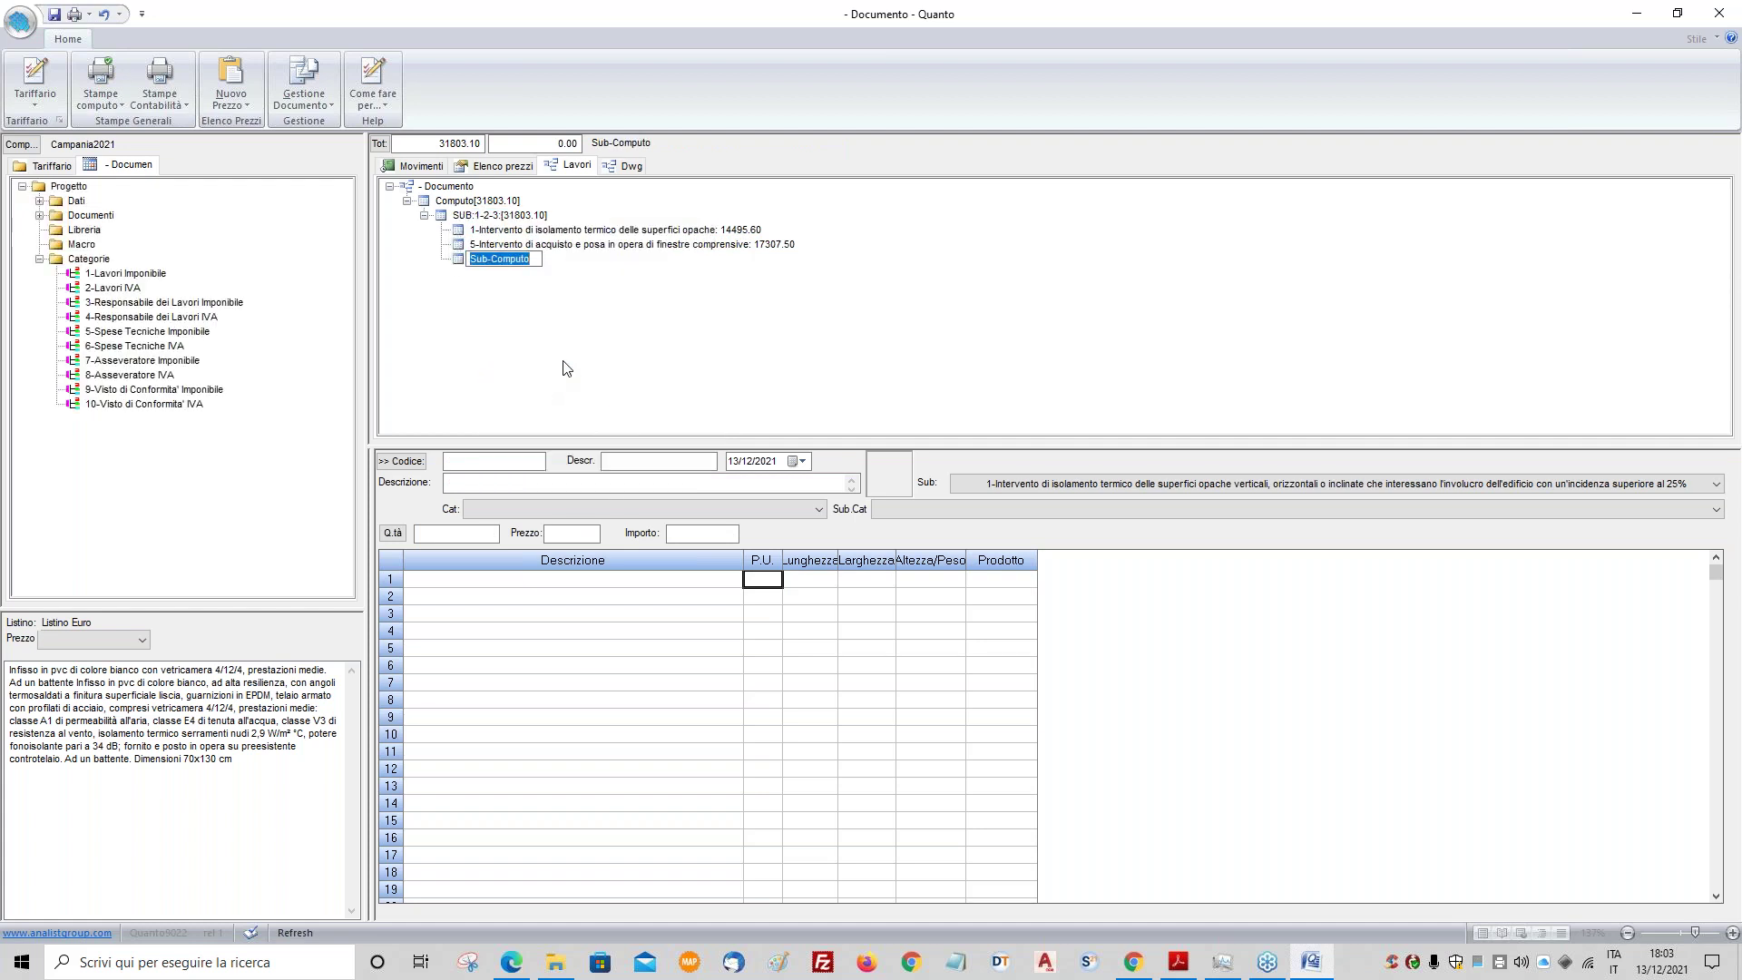
type("ASSEVERAZIONE")
key("Return")
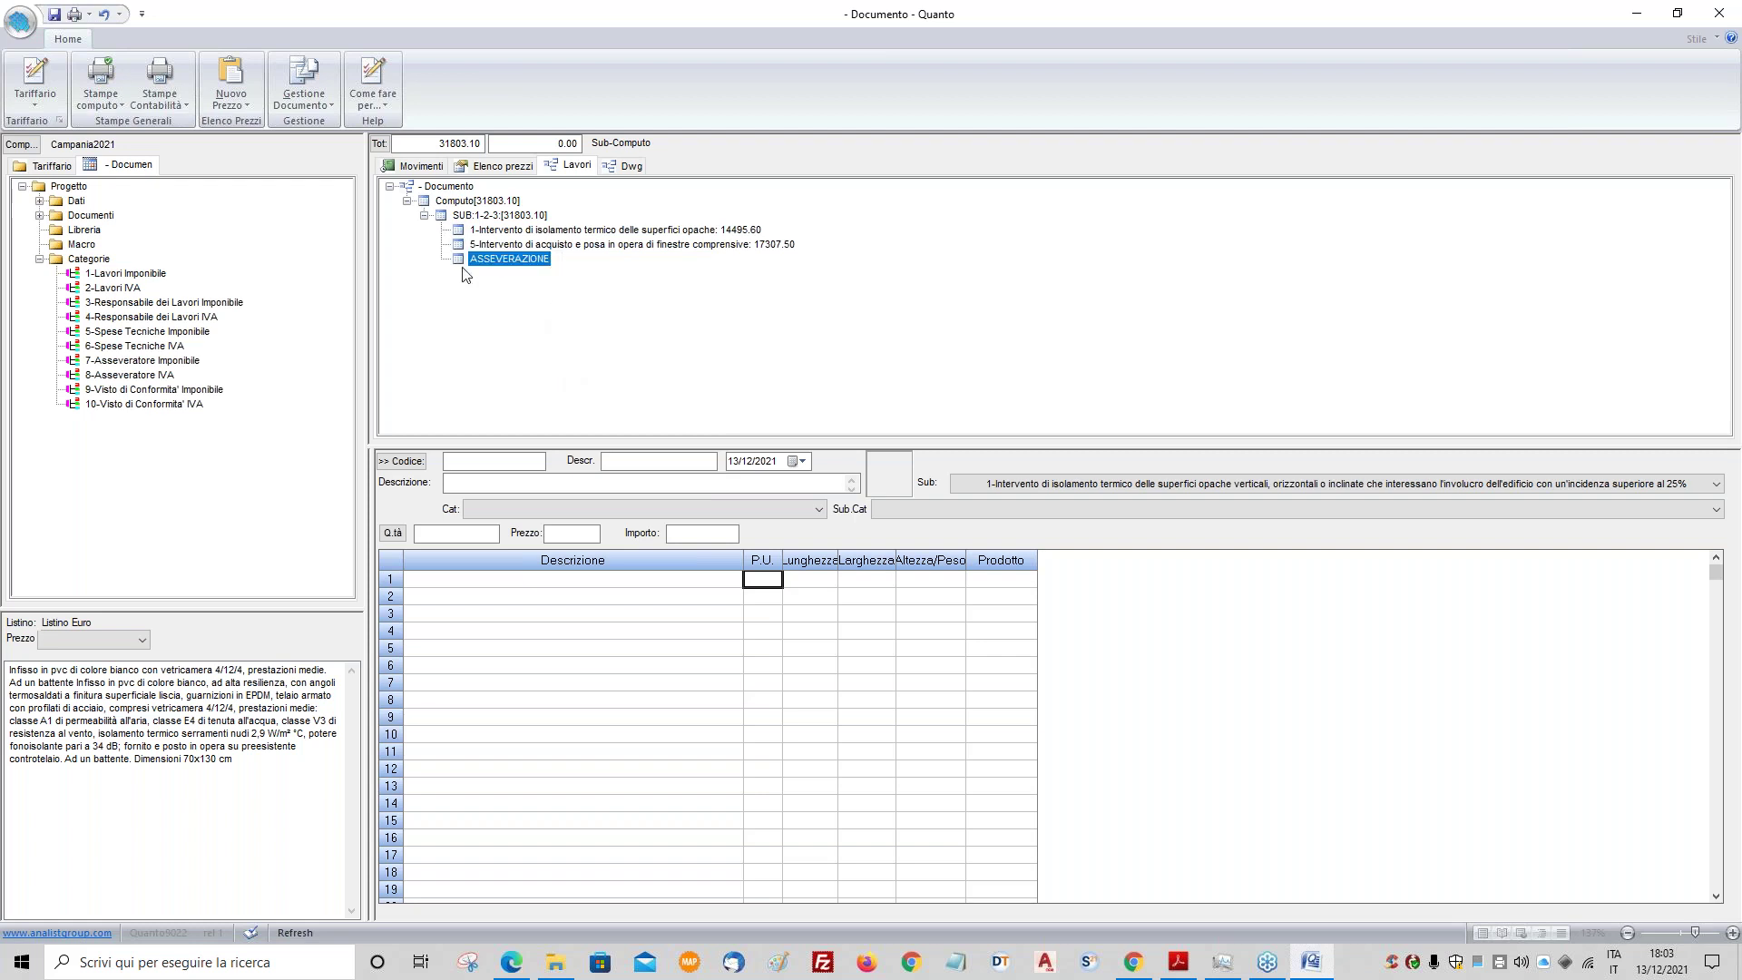
- Start a new price list entry with tariff NP.001 and ASSEVEREZAZIONE as both its extended and short description
left_click(506, 170)
left_click(578, 165)
left_click(506, 171)
right_click(502, 225)
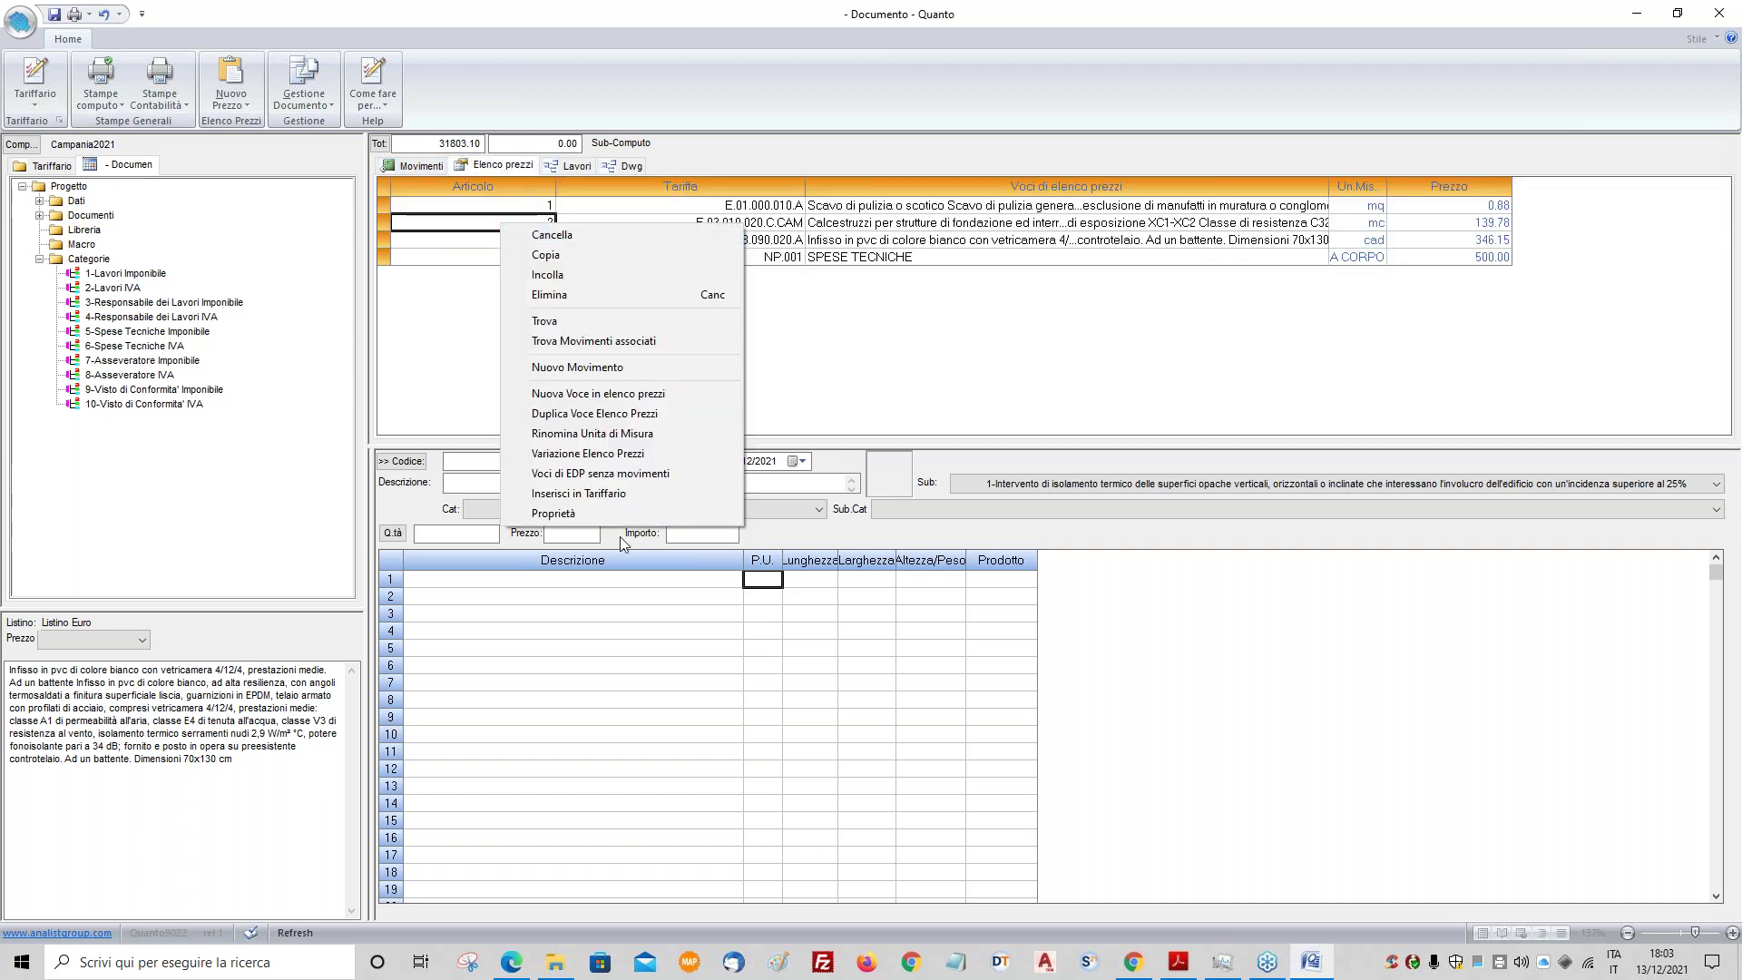
left_click(620, 395)
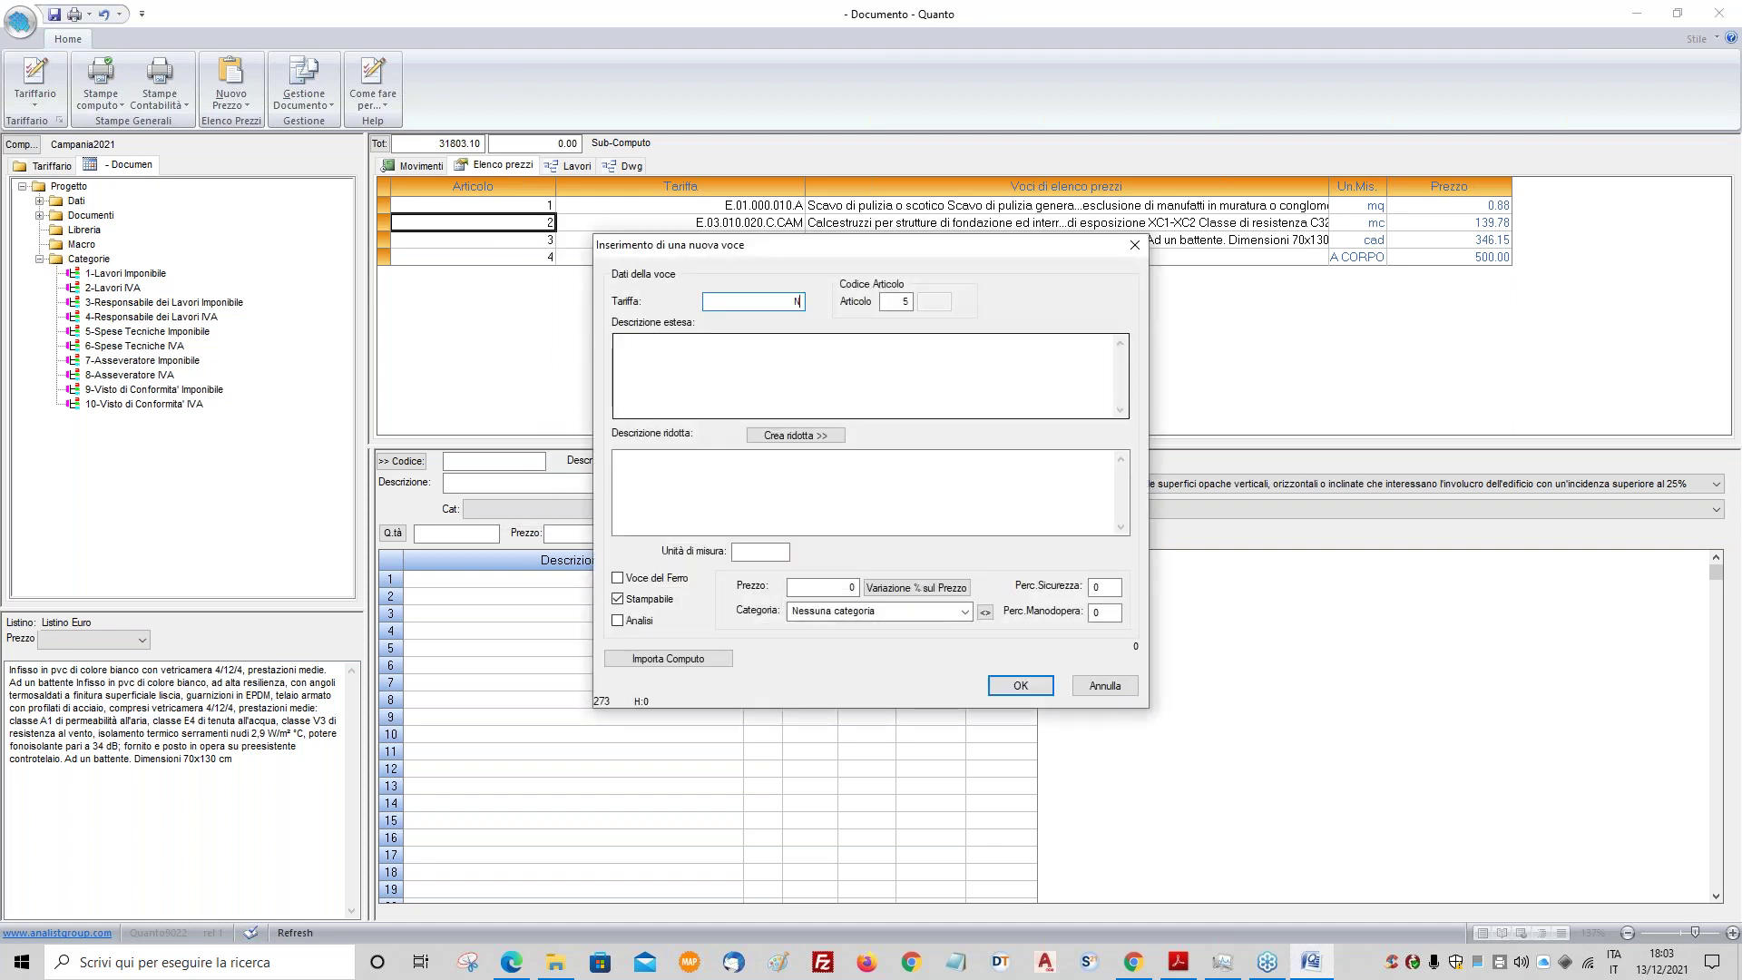
type("001")
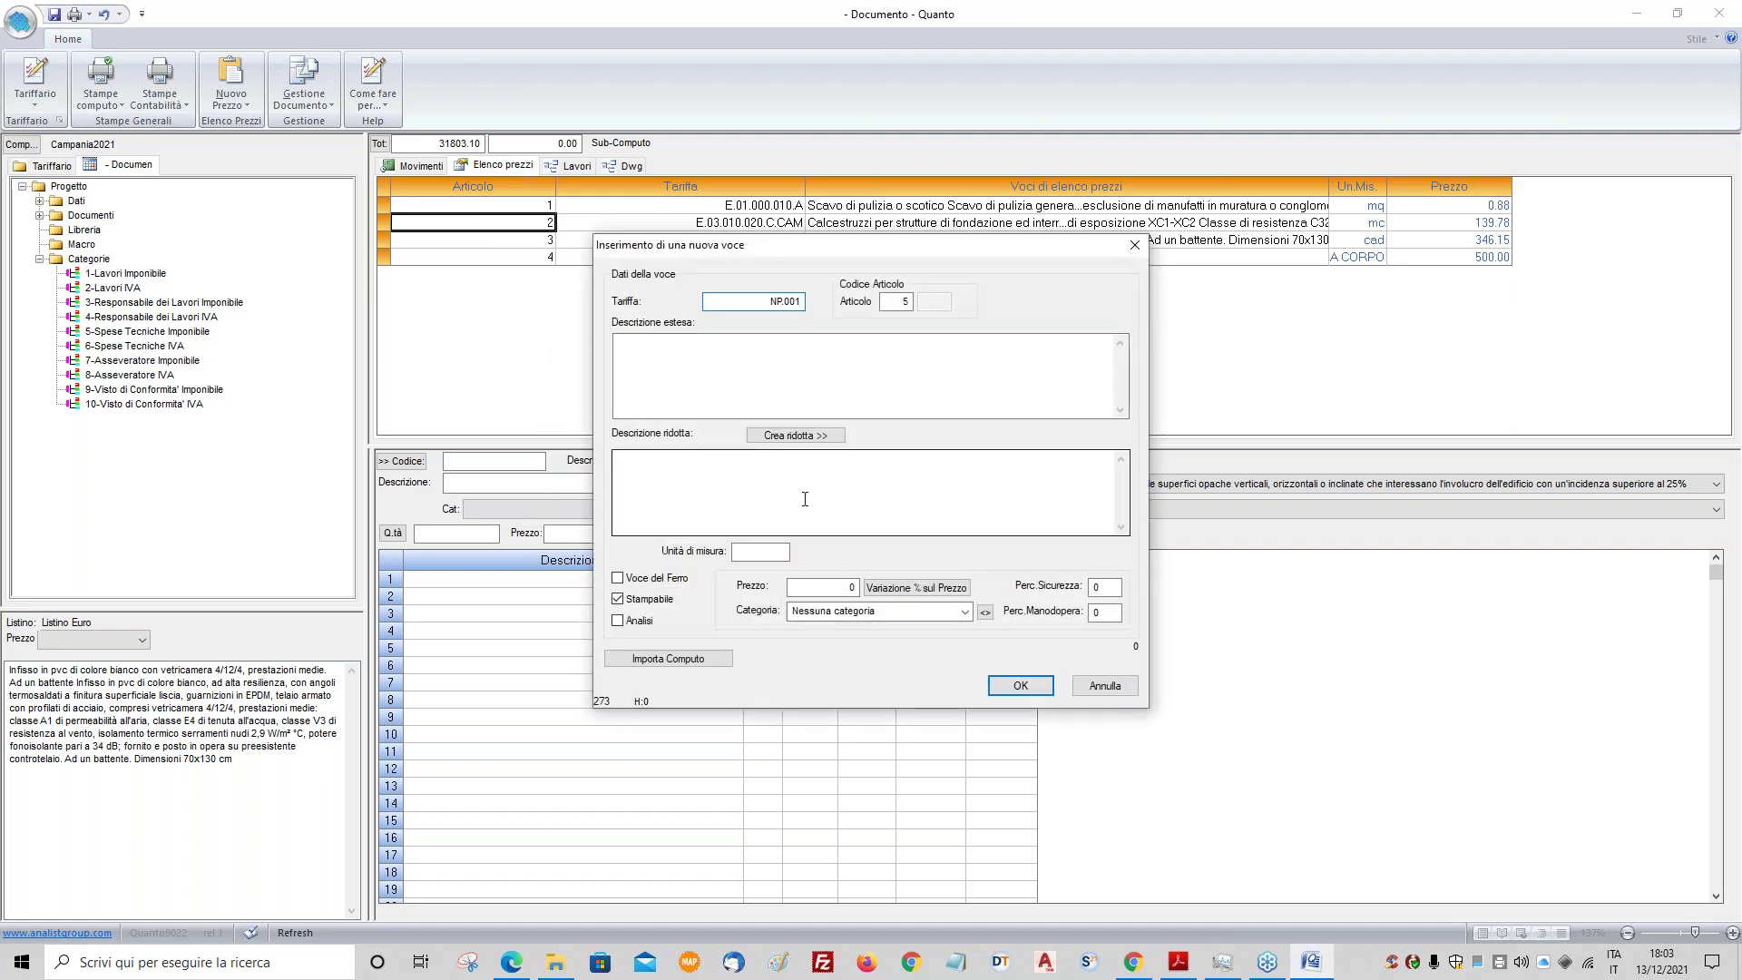
left_click(801, 351)
type("ASSEVEREZAZ")
type("IONE")
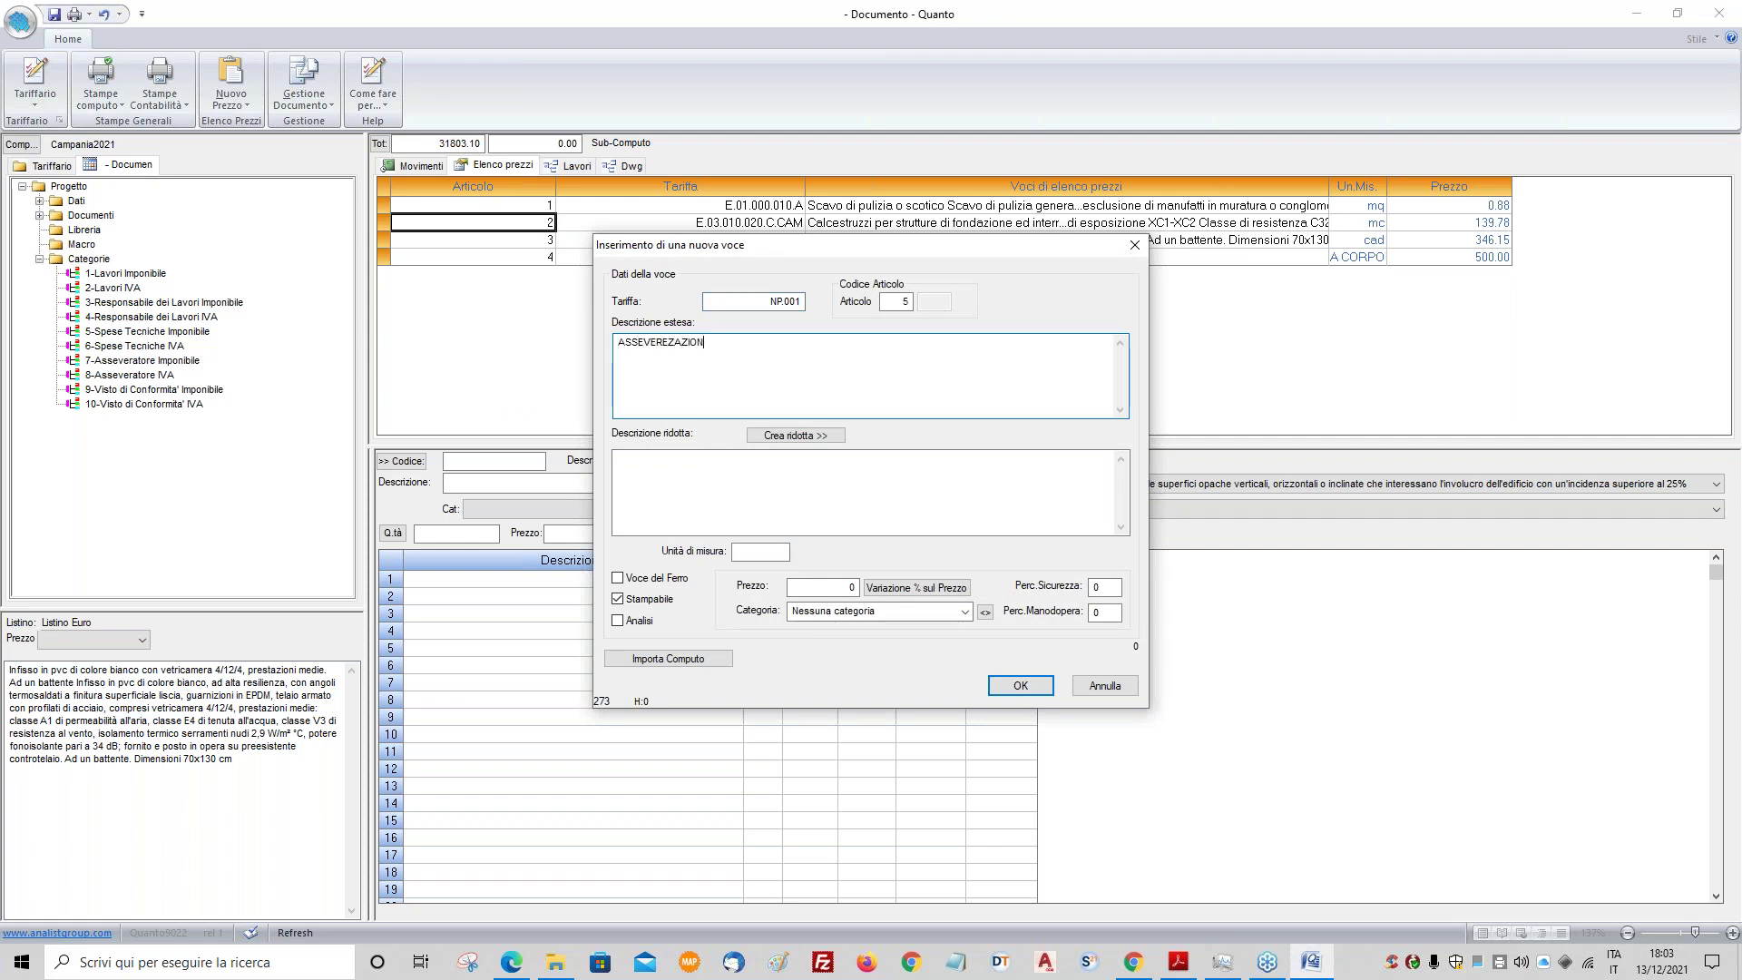
left_click(796, 435)
- Set the new ASSEVEREZAZIONE entry's unit of measure to A CORPO and its price to 1000, and submit it
left_click(780, 550)
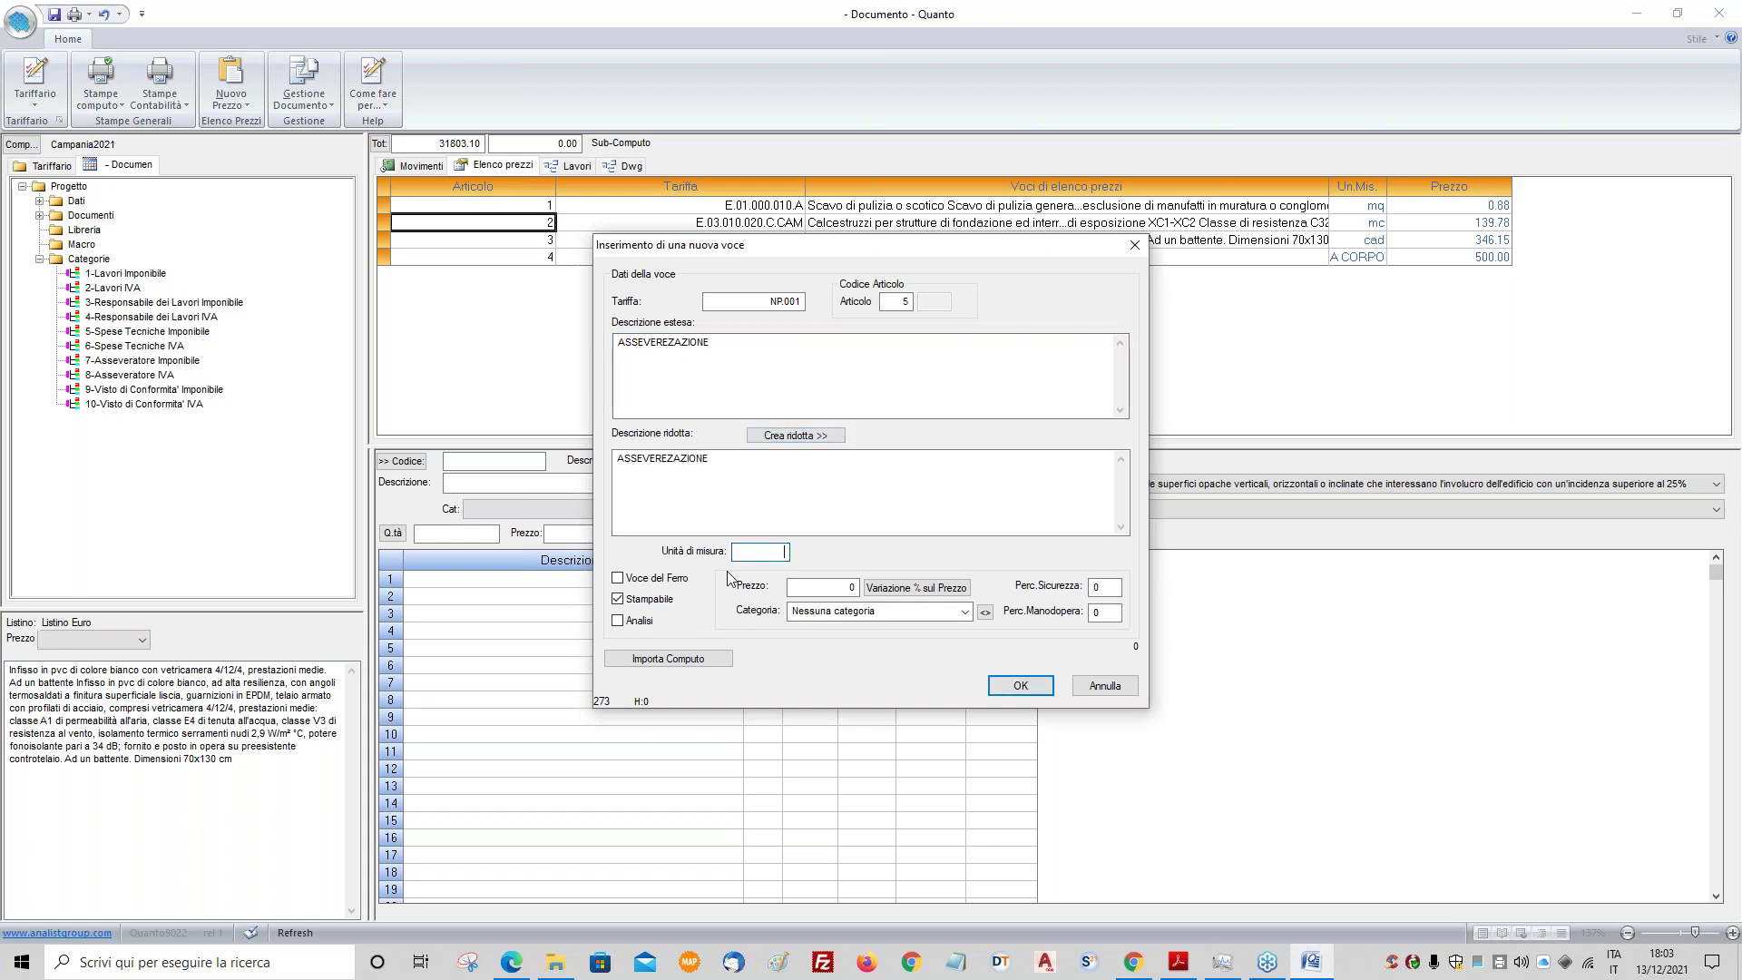
type("A CORPO")
left_click(844, 588)
type("1")
left_click(1020, 686)
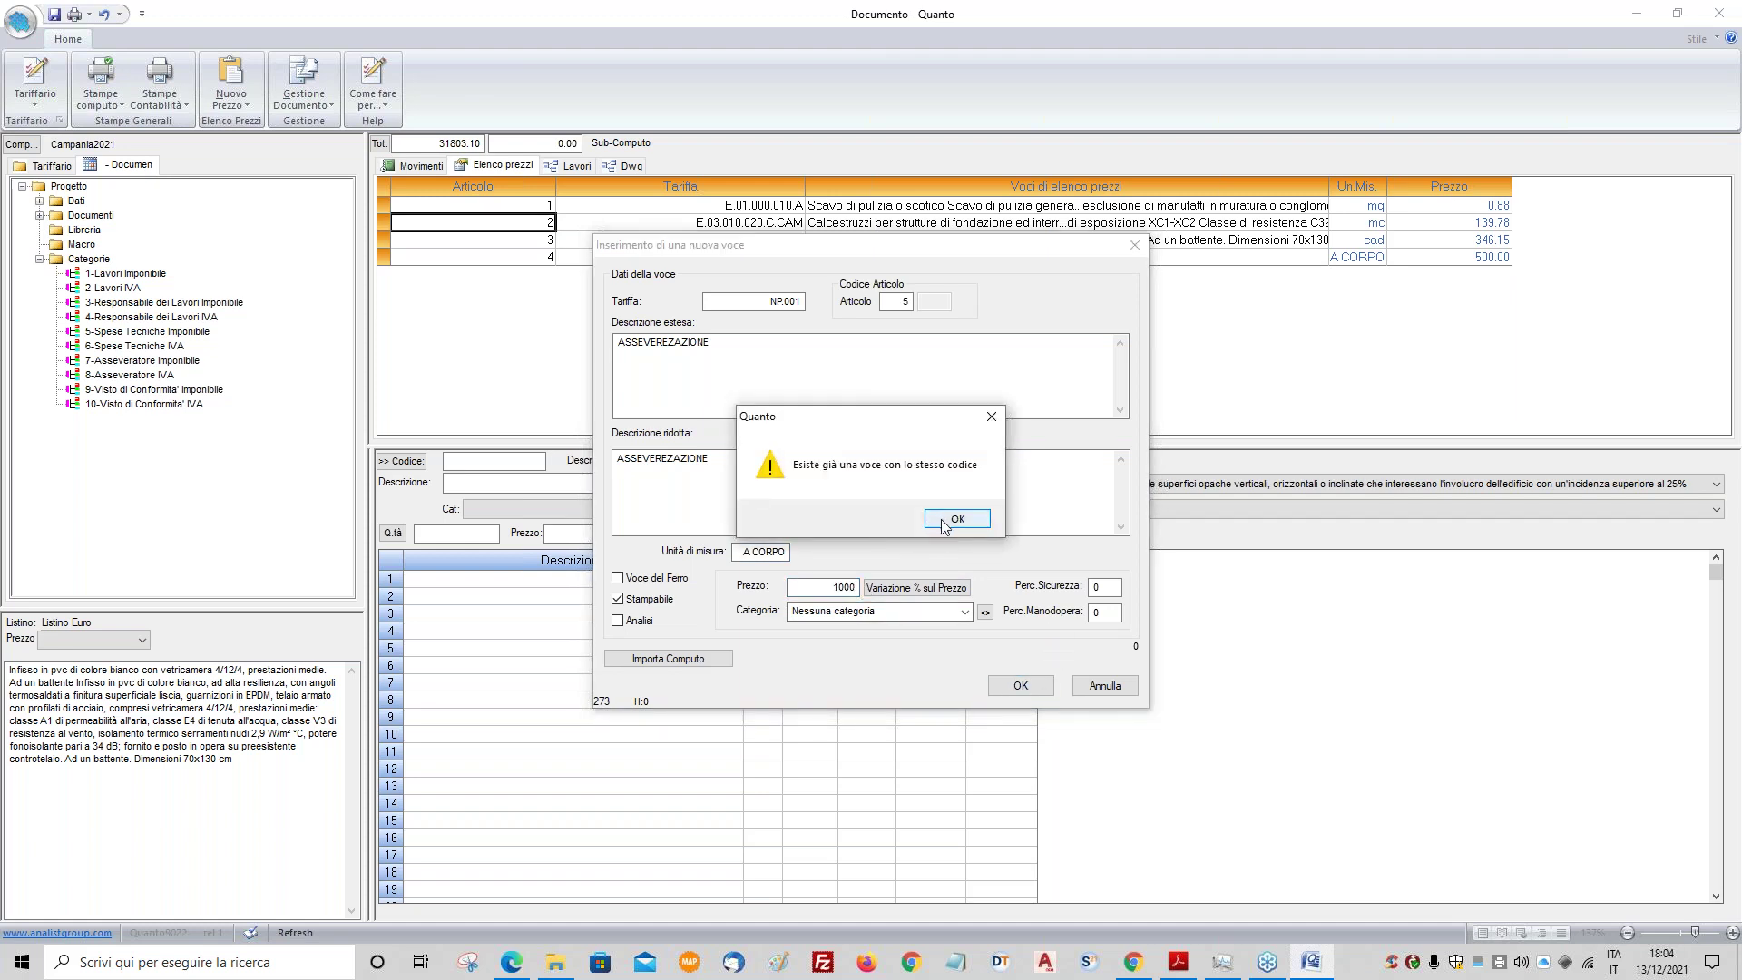
- Change the tariff code of the new ASSEVEREZAZIONE entry to NP.002 and confirm the entry
left_click(944, 525)
left_click(802, 300)
key("BackSpace")
type("2")
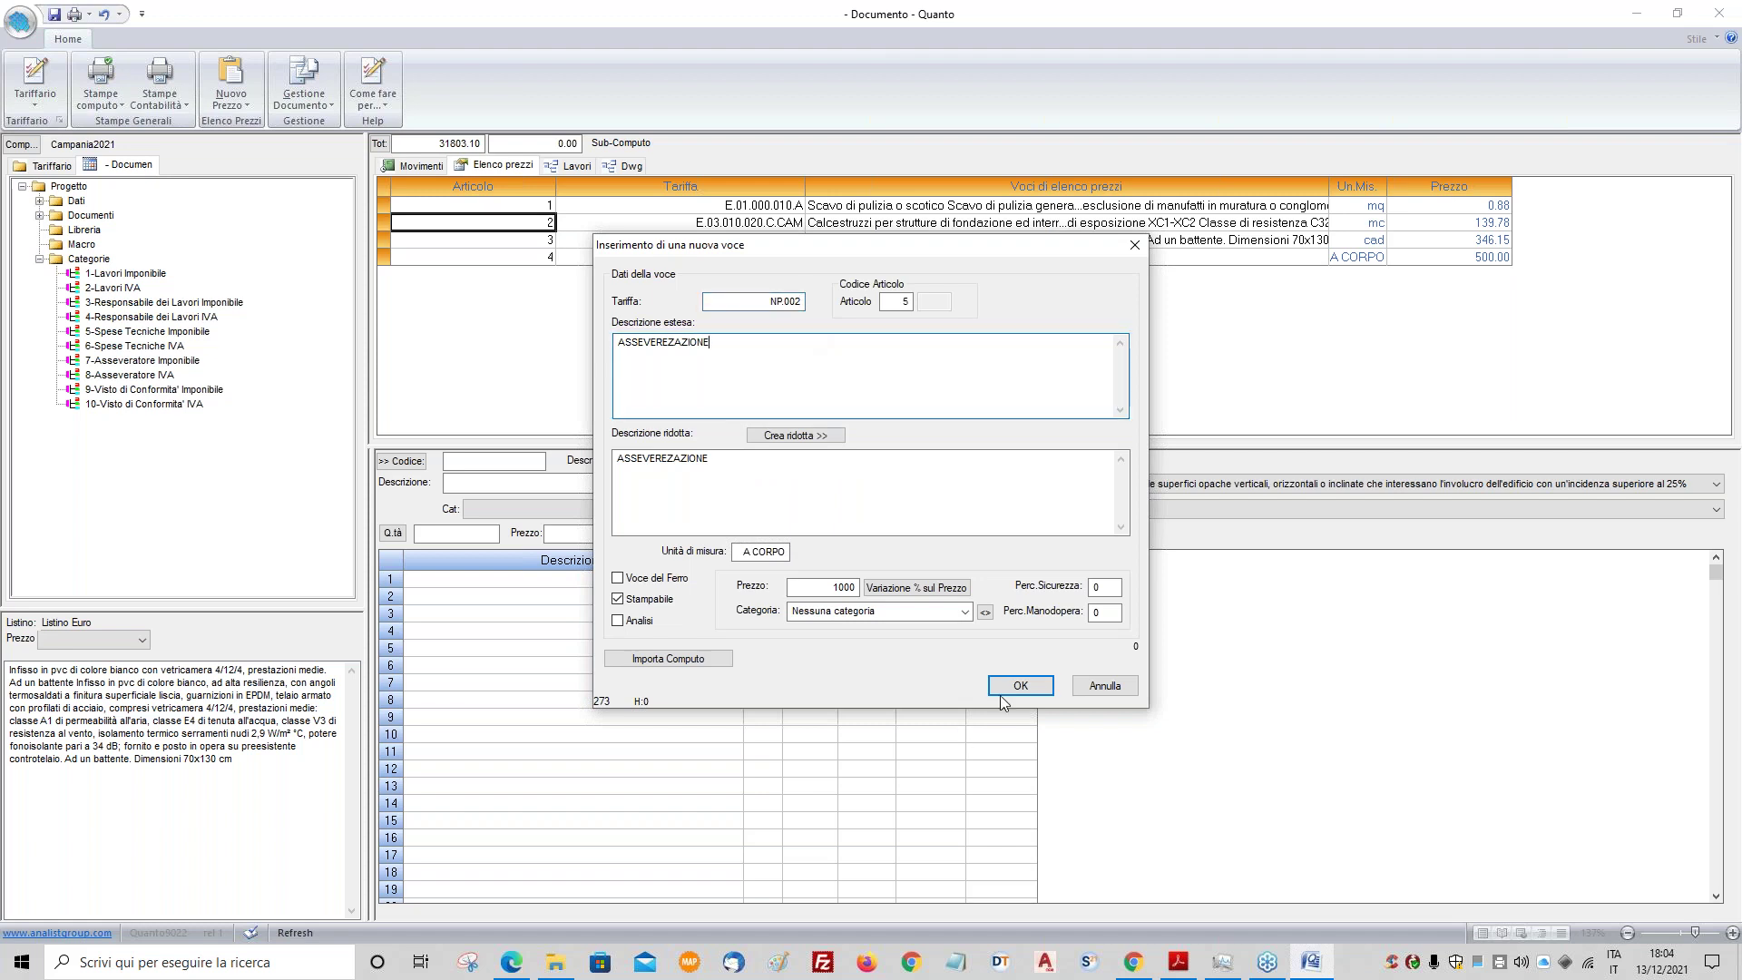
left_click(1018, 687)
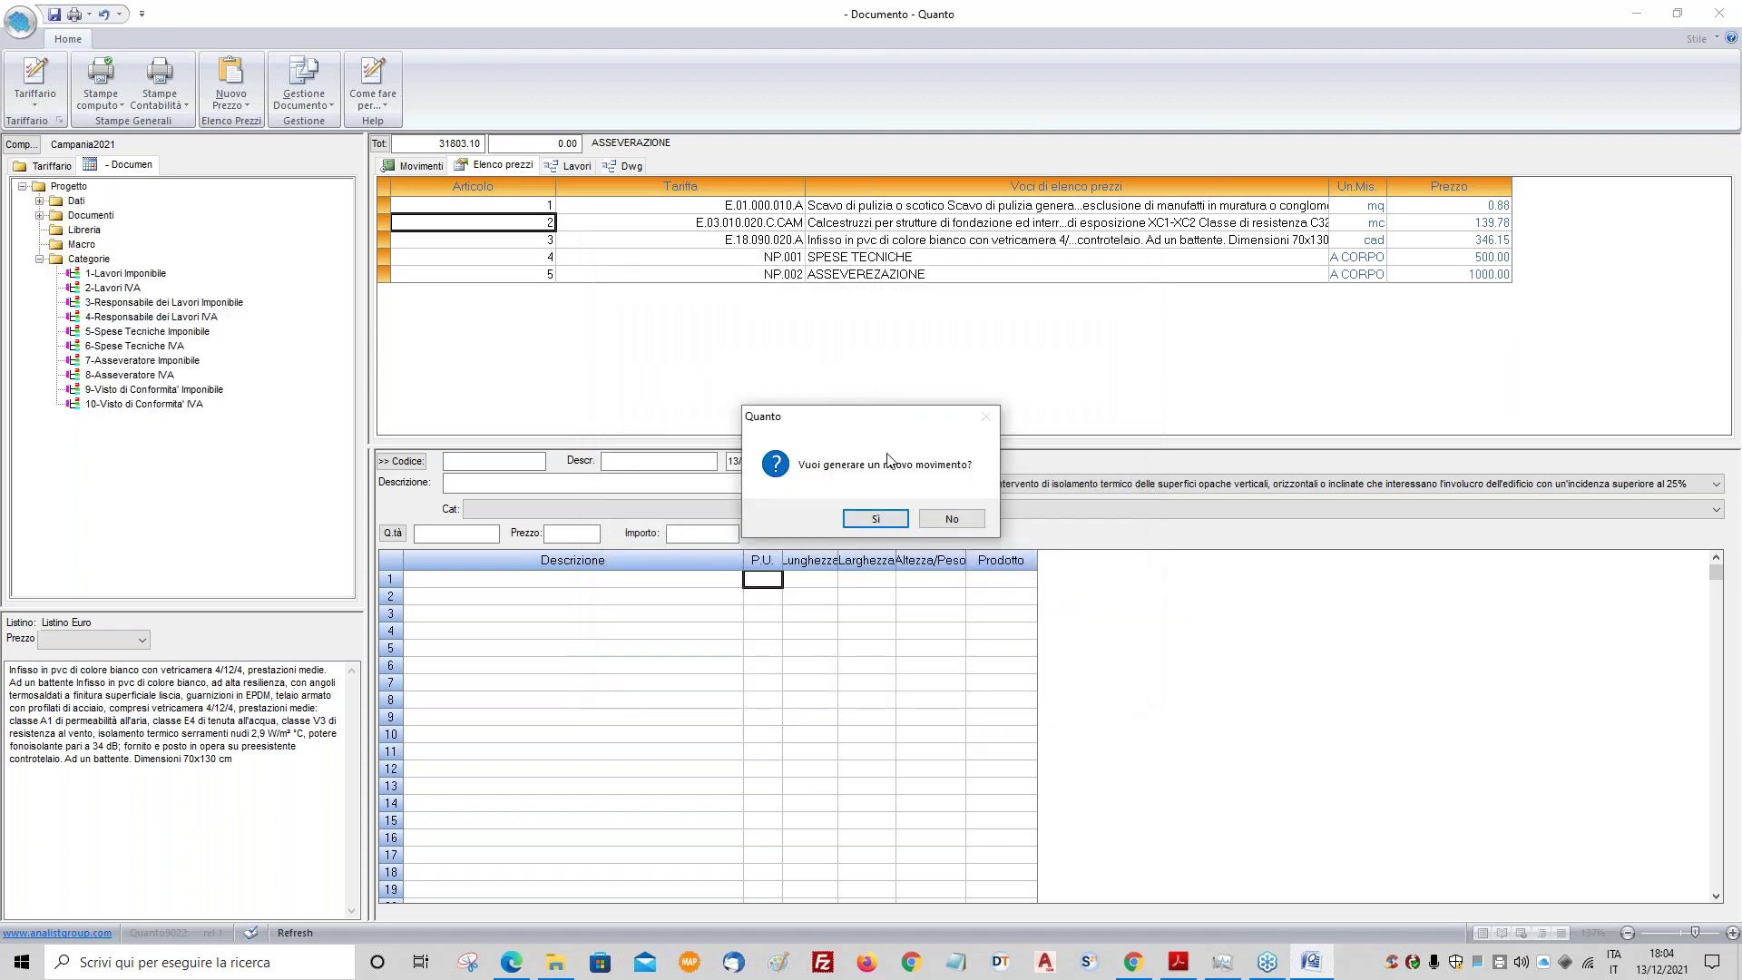
- Generate a movement for NP.002 under the ASSEVERAZIONE work with quantity 1 and apply it
left_click(876, 519)
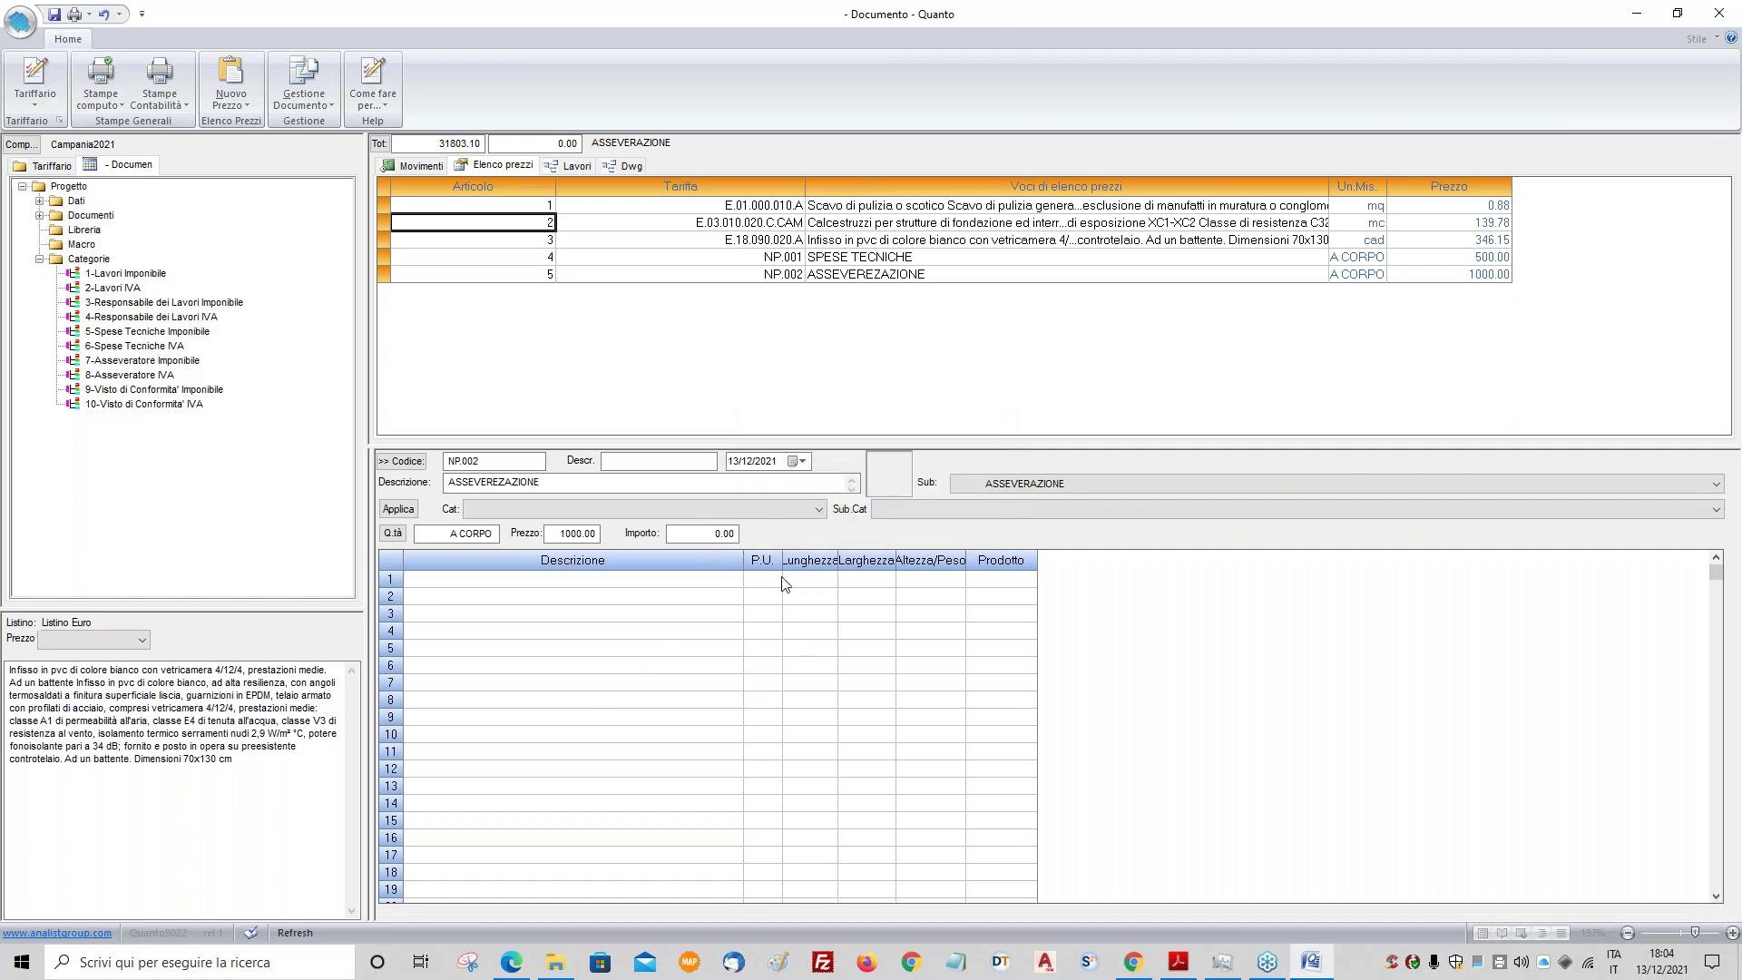
type("1")
left_click(814, 621)
left_click(398, 508)
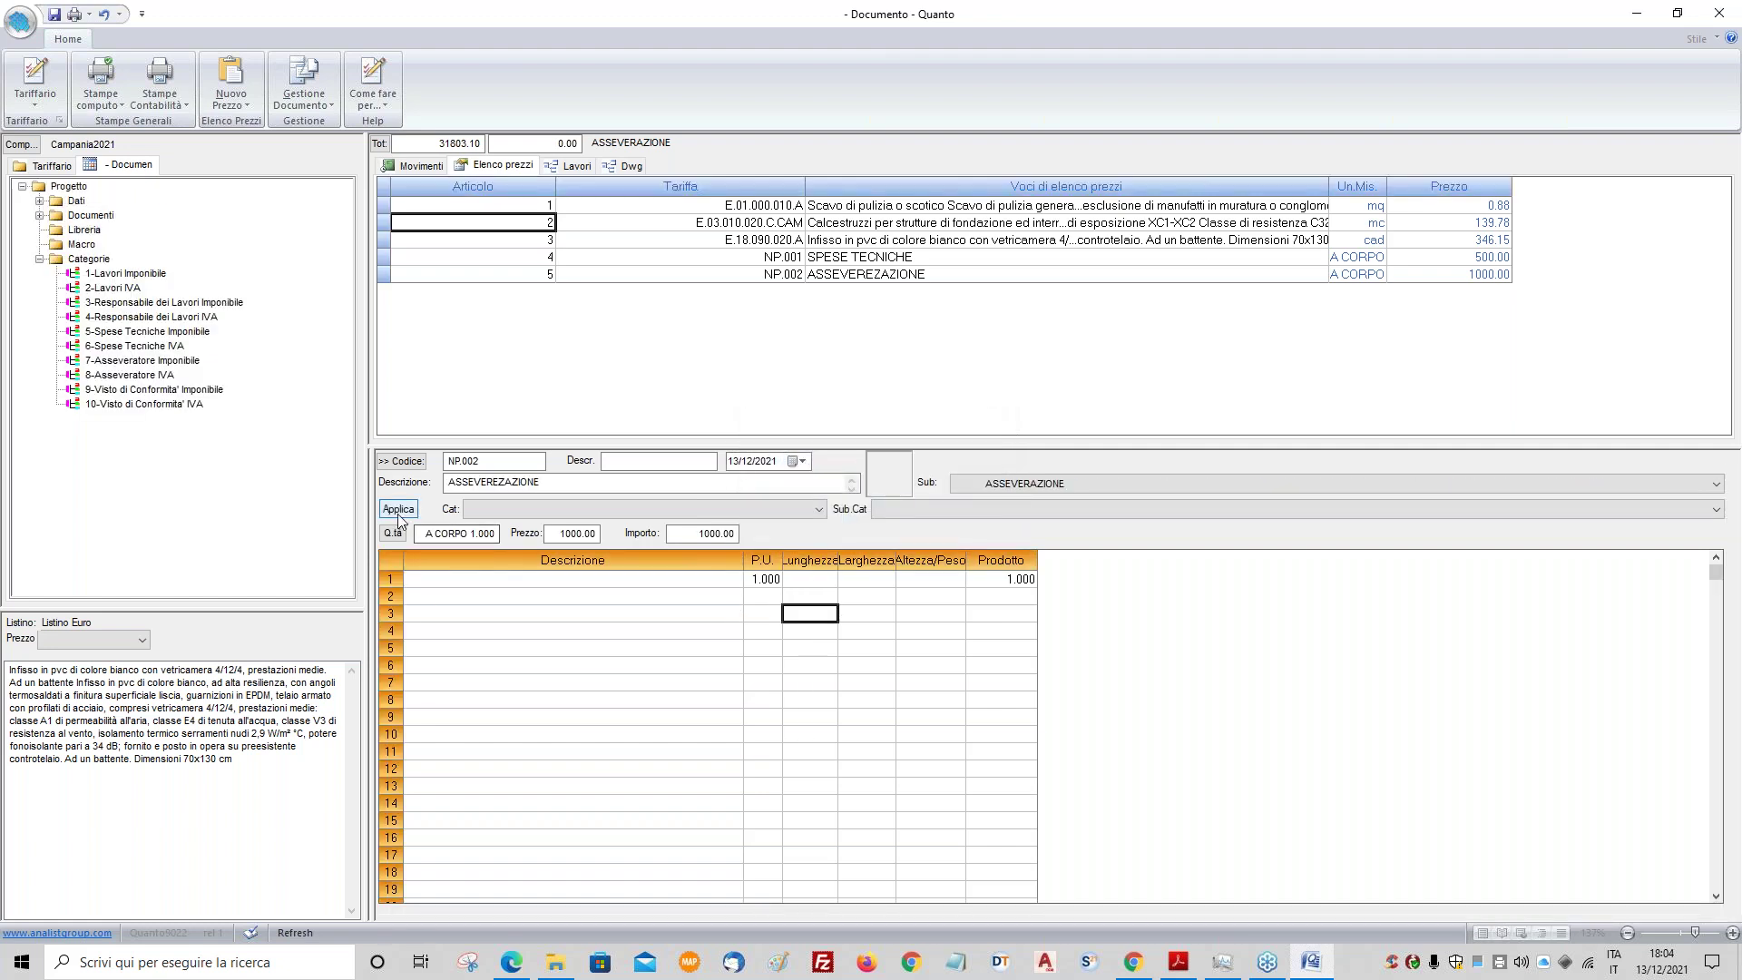
- In the properties of the ASSEVERAZIONE work, turn off Stampabile and set Articolo to 1
left_click(562, 168)
right_click(508, 261)
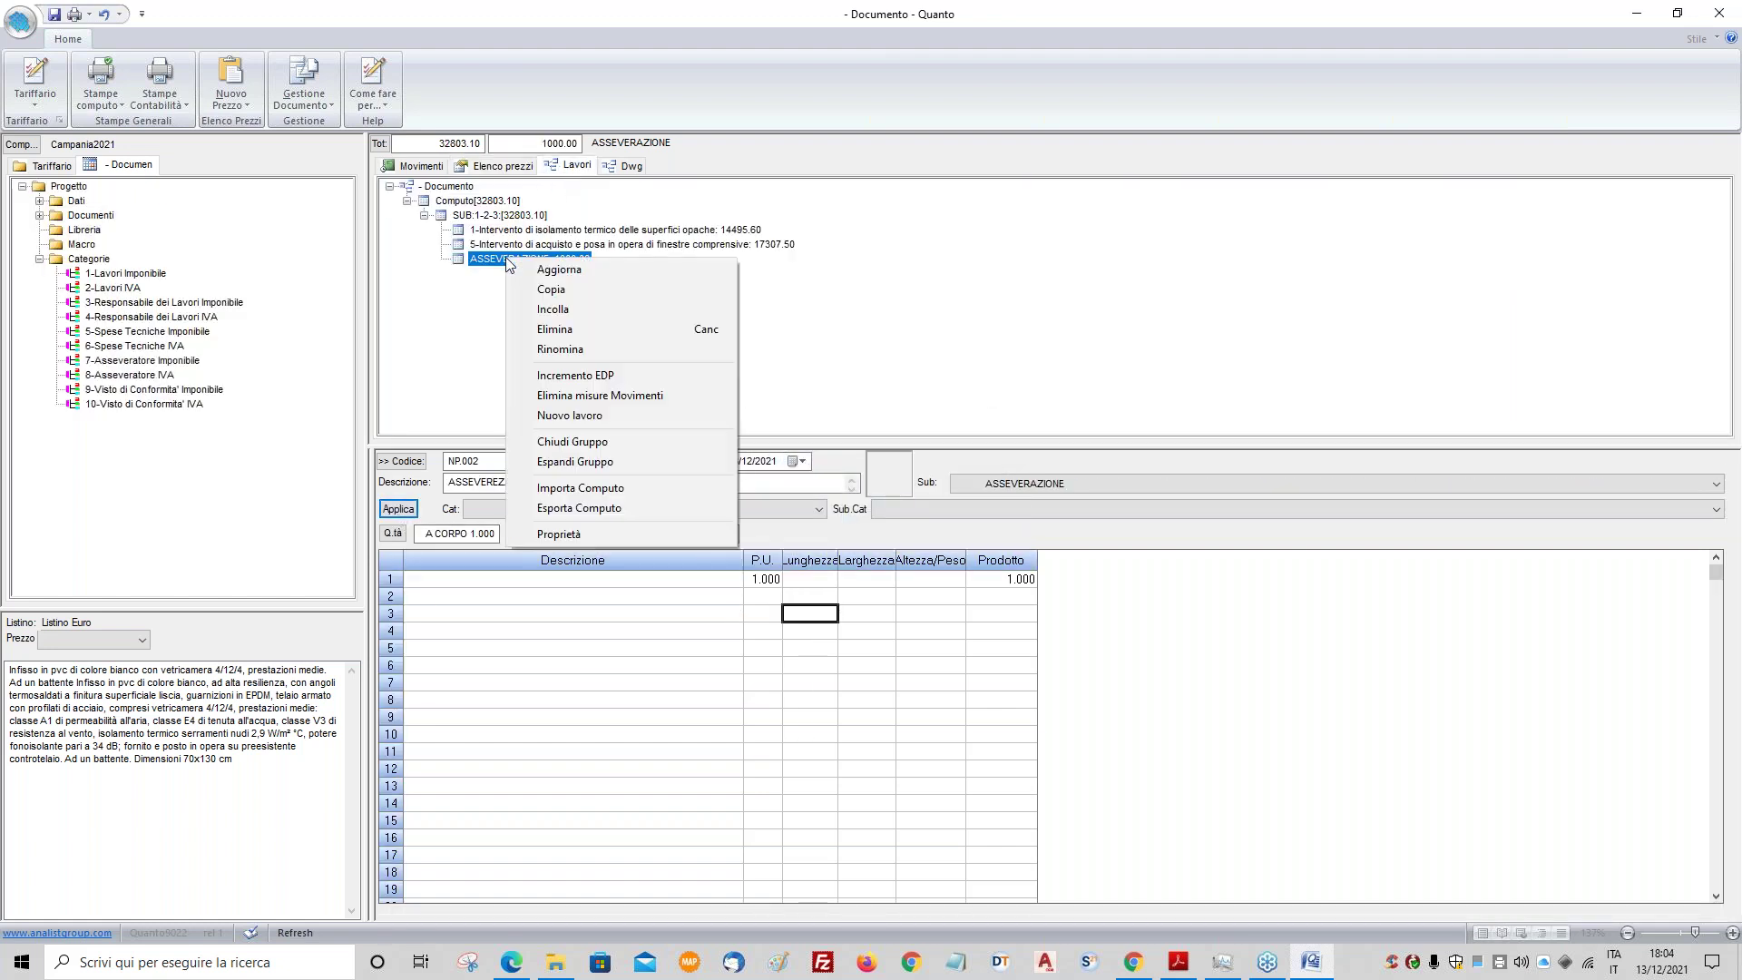
left_click(572, 535)
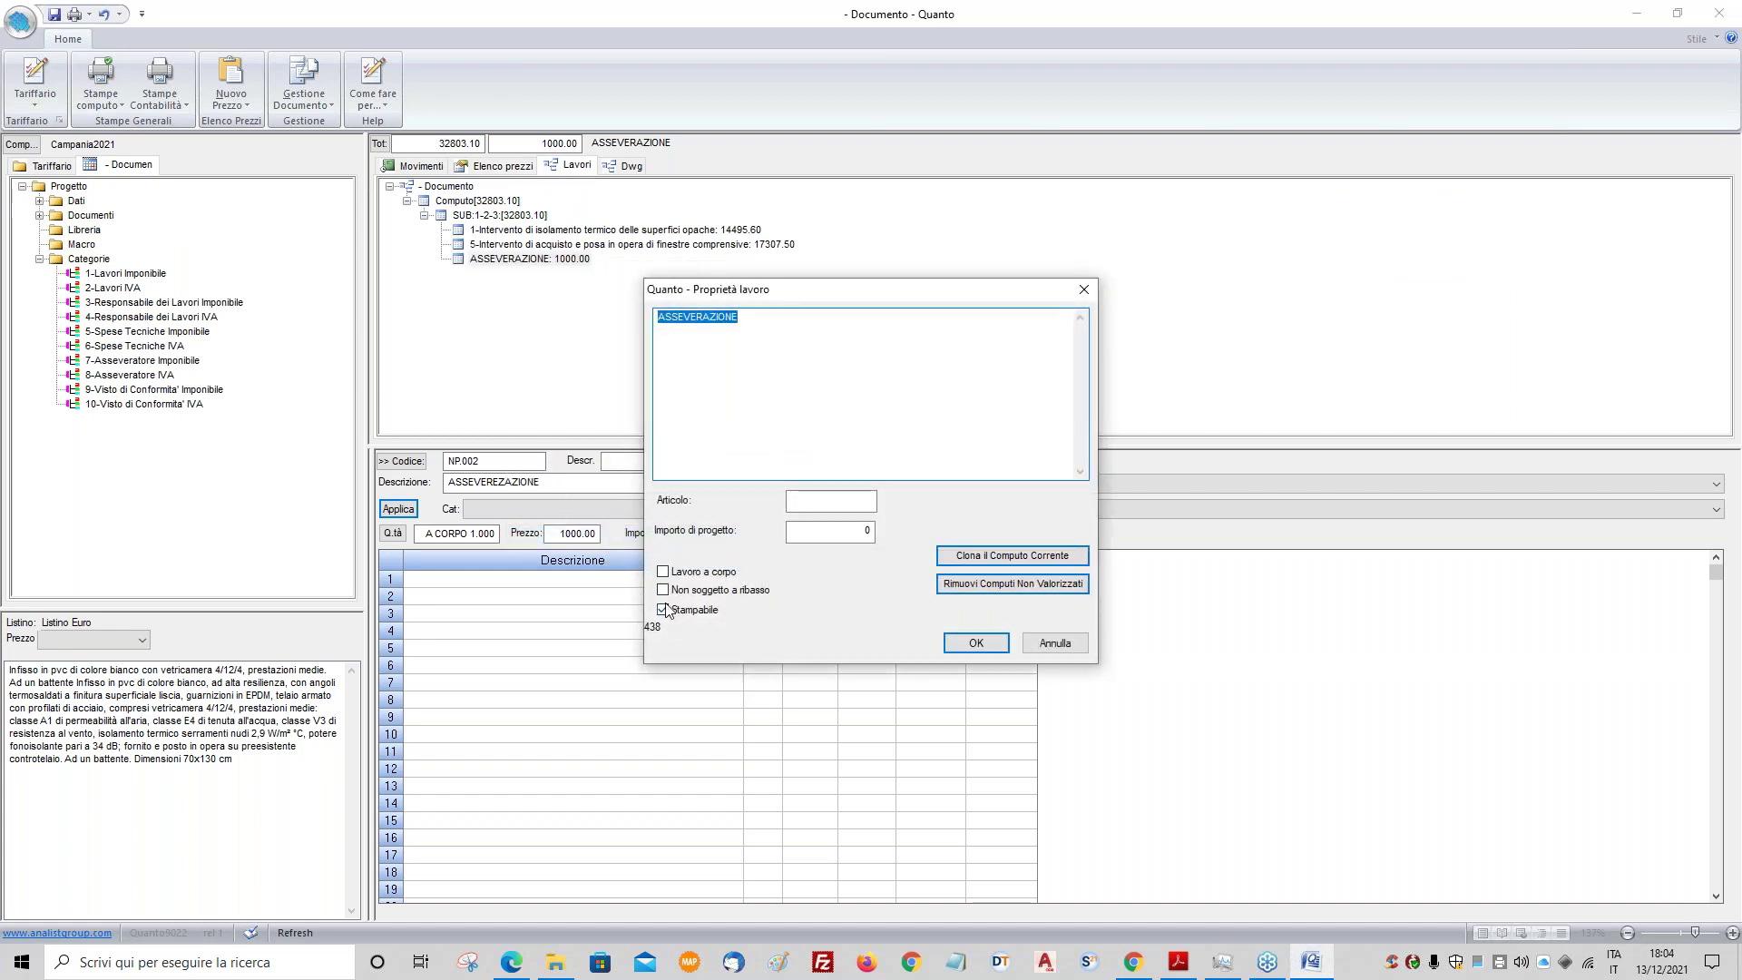
left_click(841, 499)
type("1")
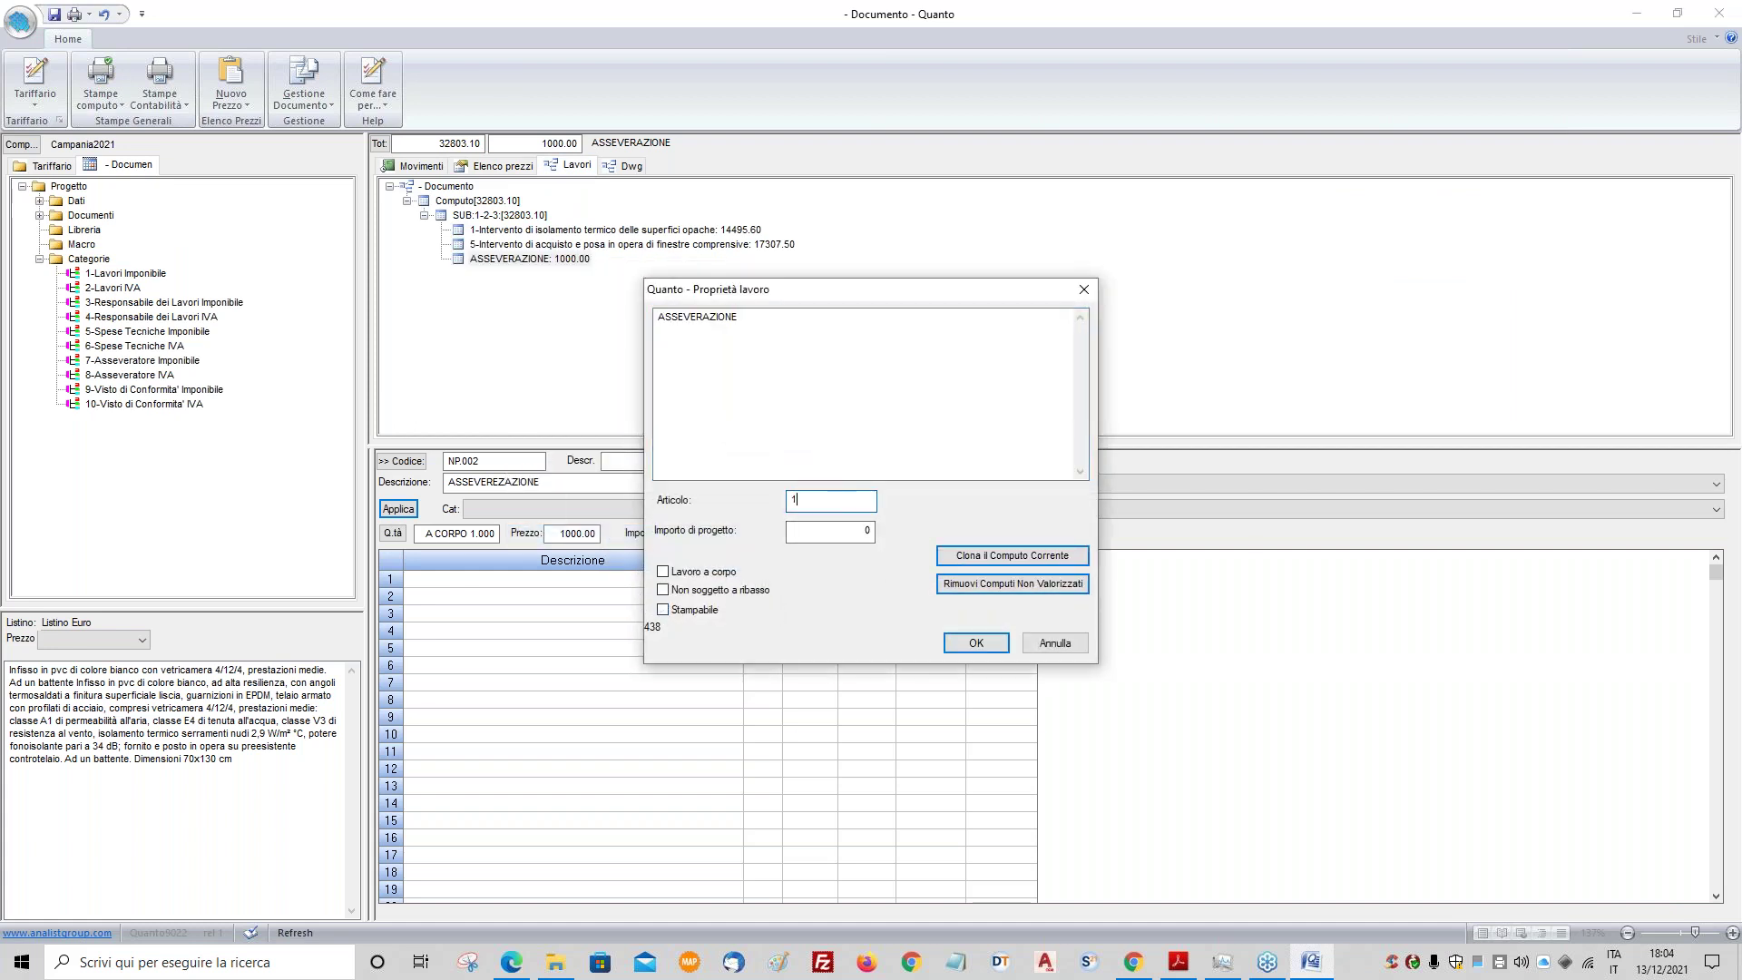
left_click(976, 643)
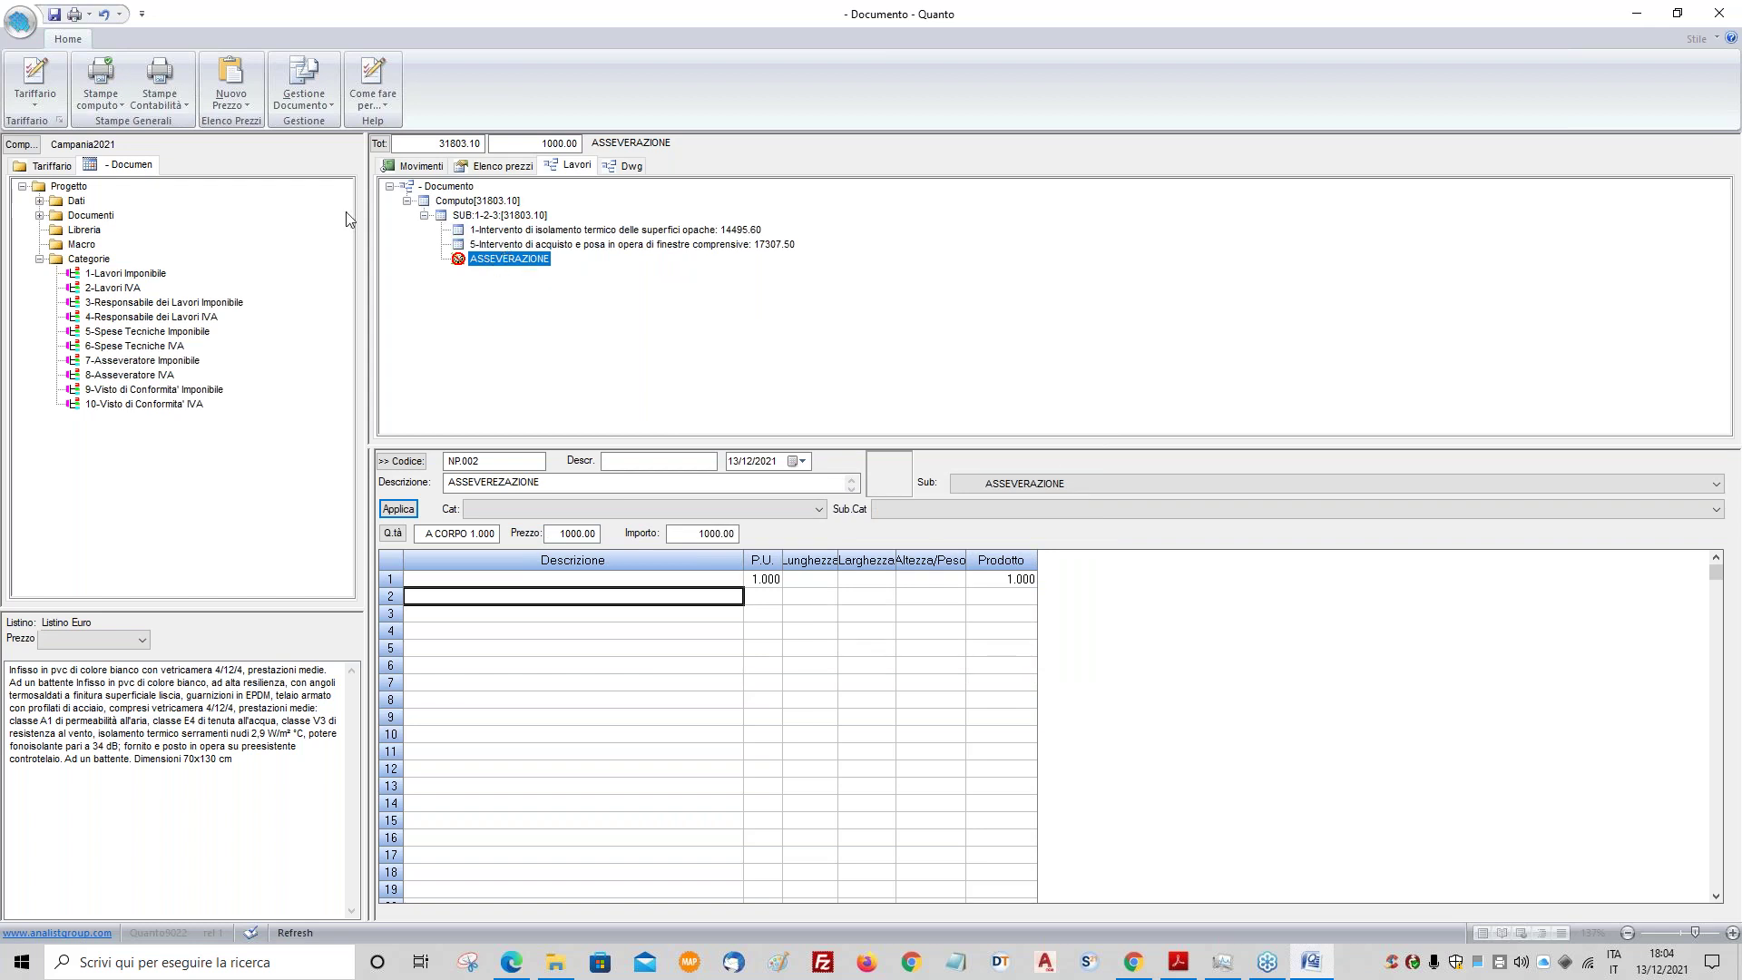
- Open the amount distribution of the ASSEVERAZIONE work and include interventions 1 and 5 in it
left_click(106, 264)
left_click(386, 468)
left_click(313, 534)
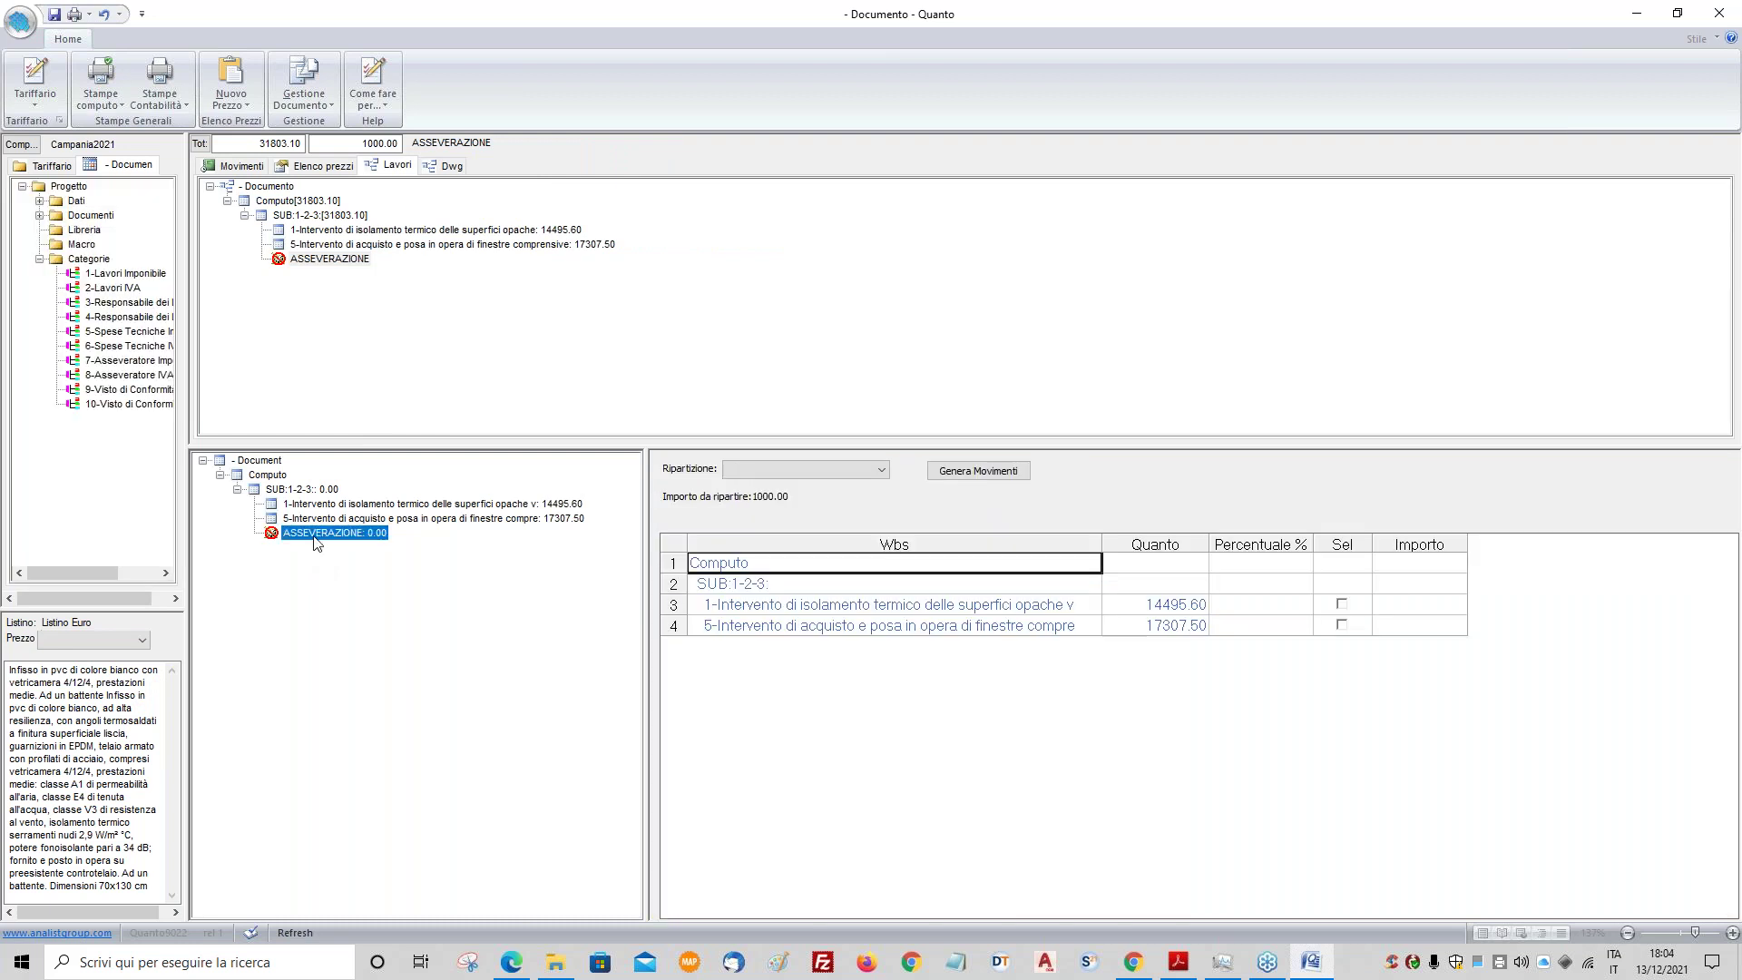
left_click(1342, 604)
left_click(1343, 625)
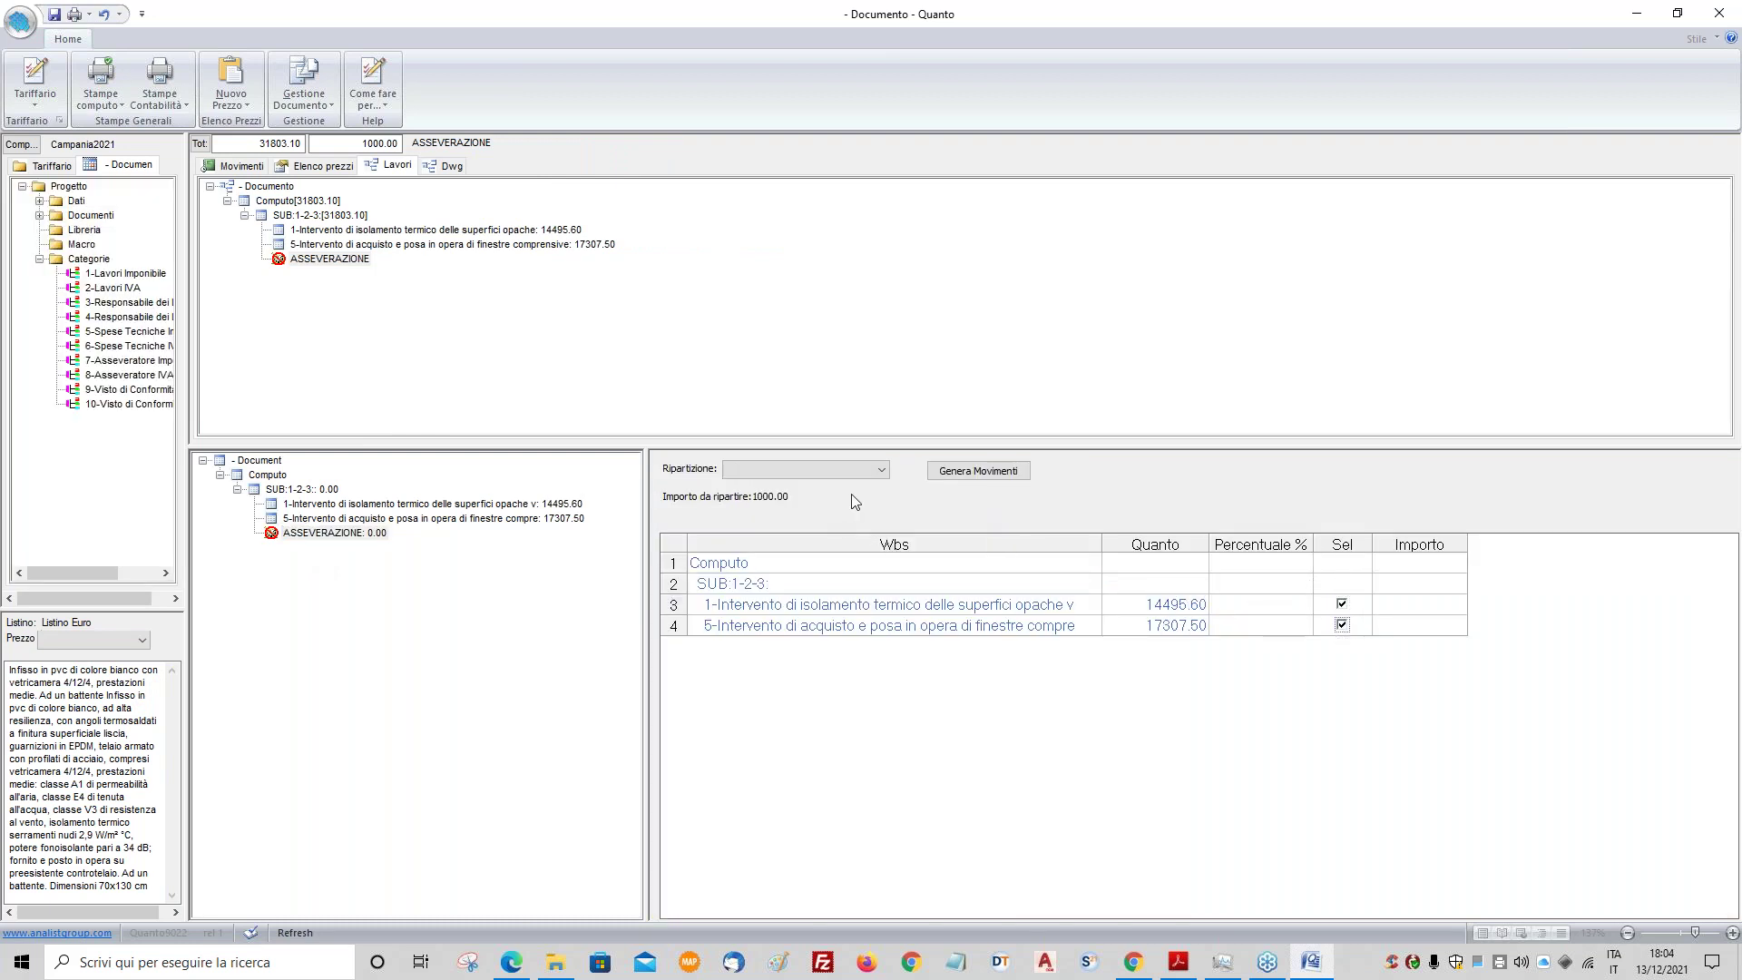
left_click(1349, 544)
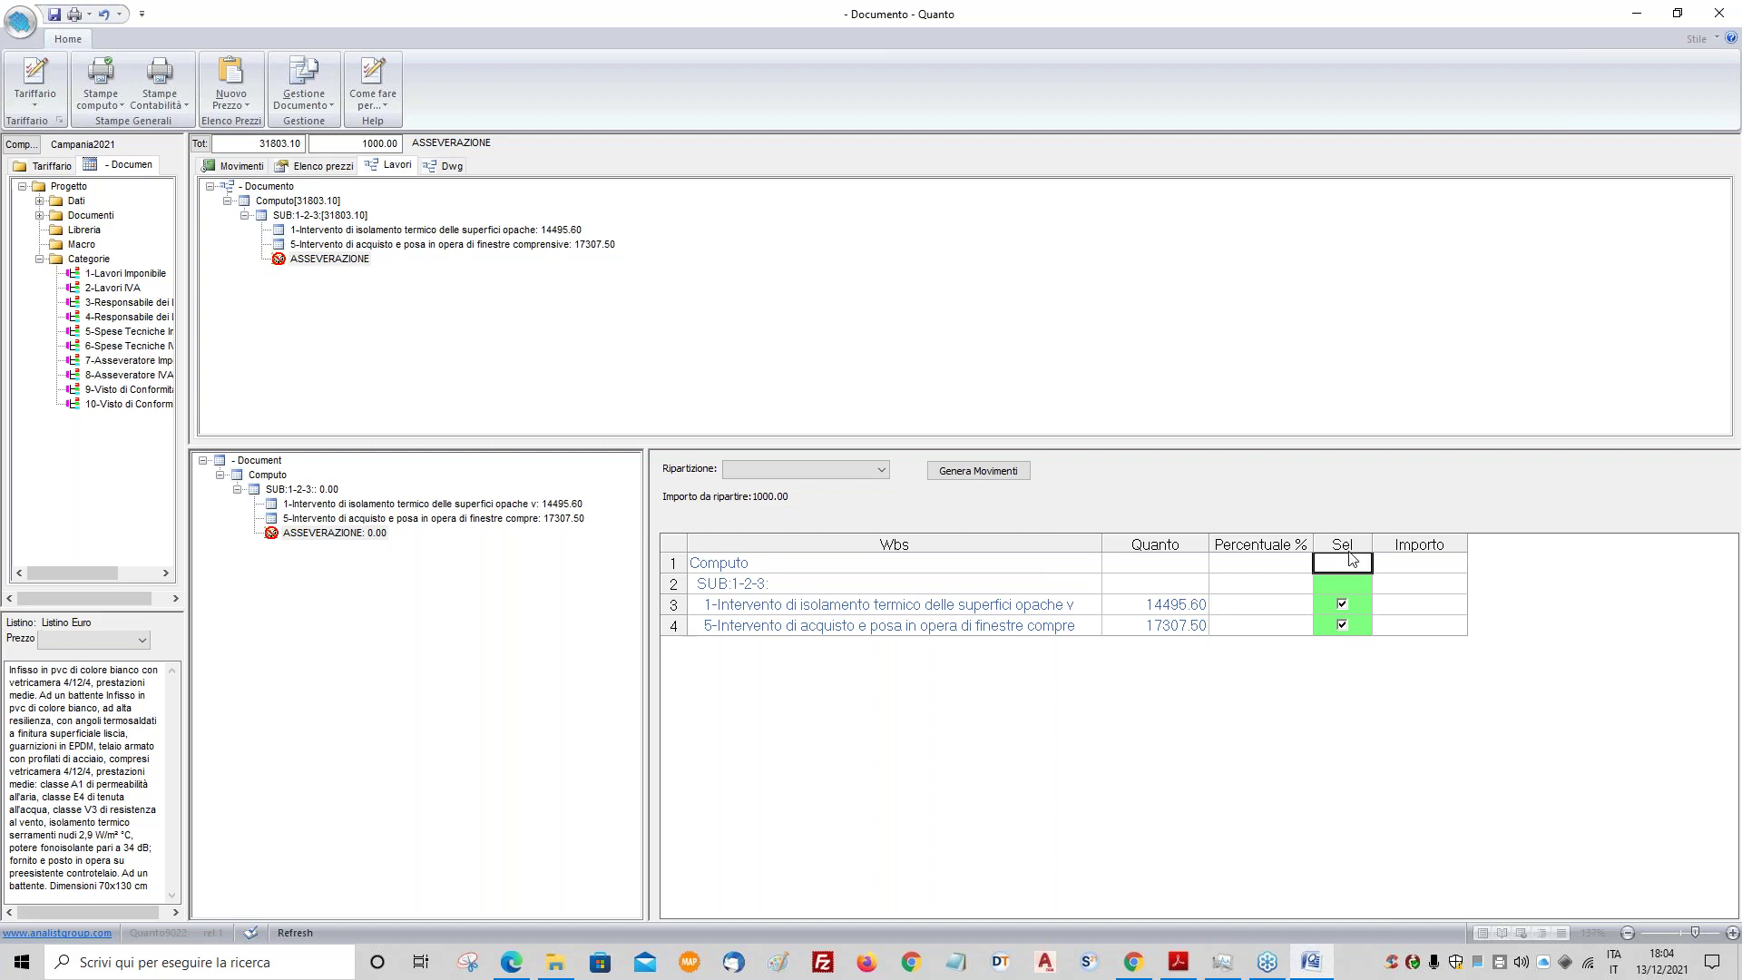
- Split the ASSEVERAZIONE amount with Ripartisci per importo lavori and generate the resulting movements
left_click(847, 472)
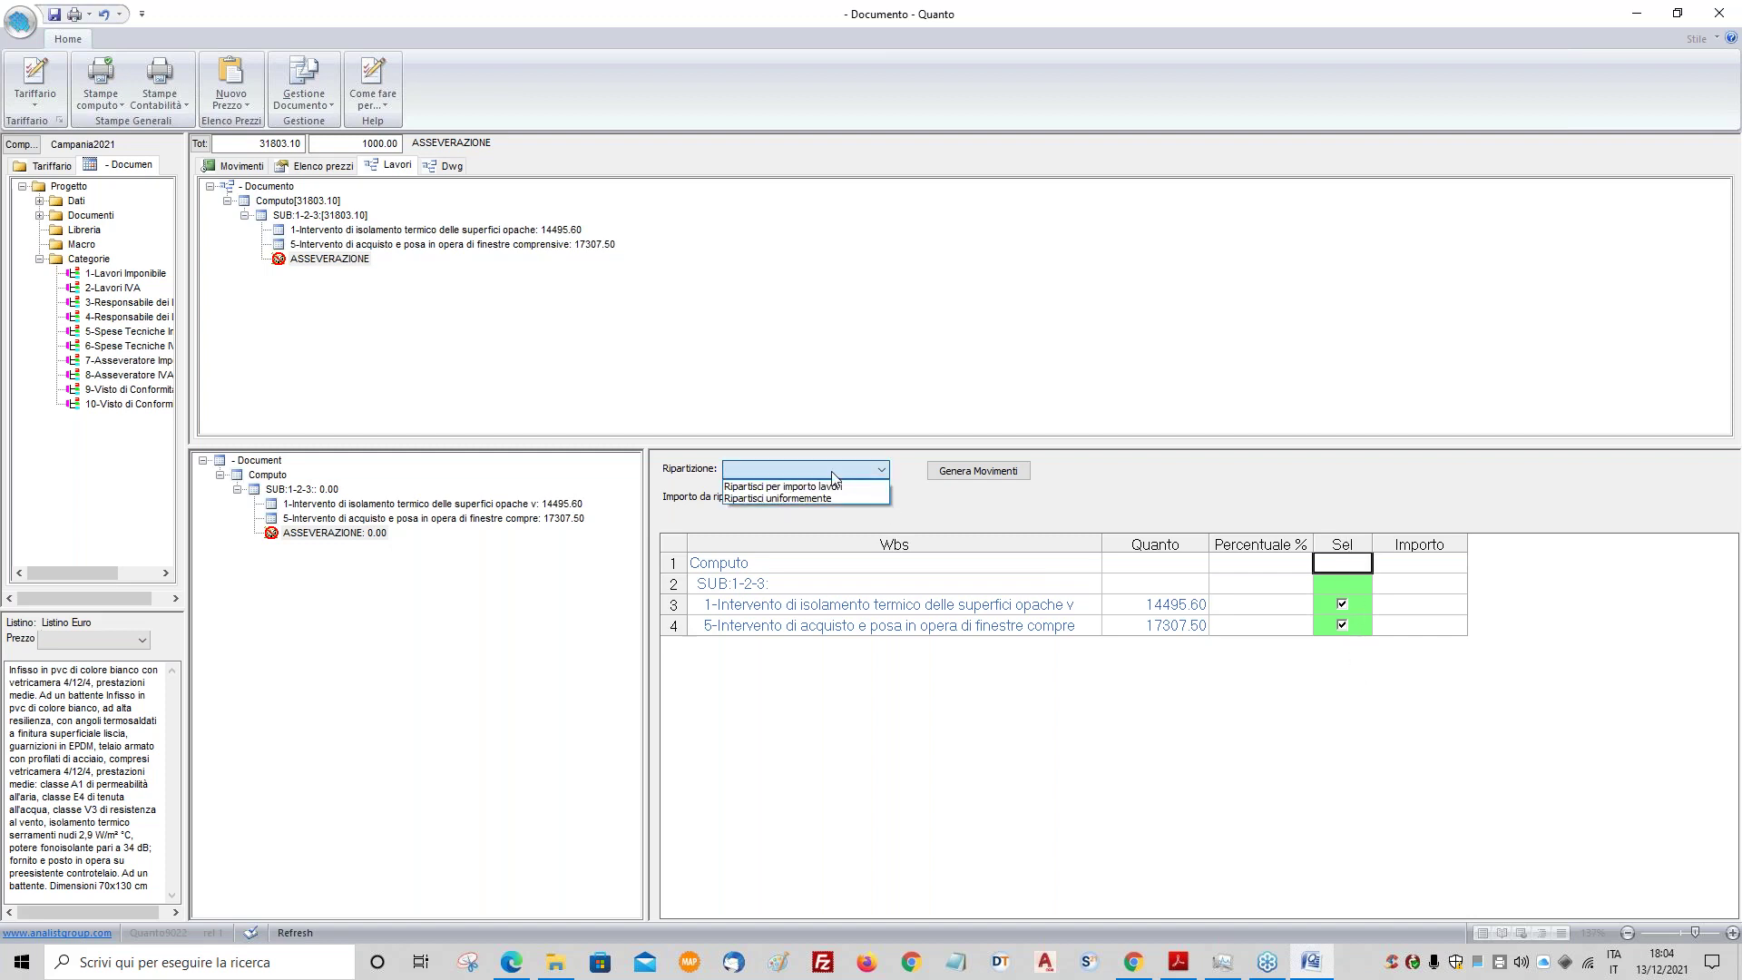
left_click(827, 499)
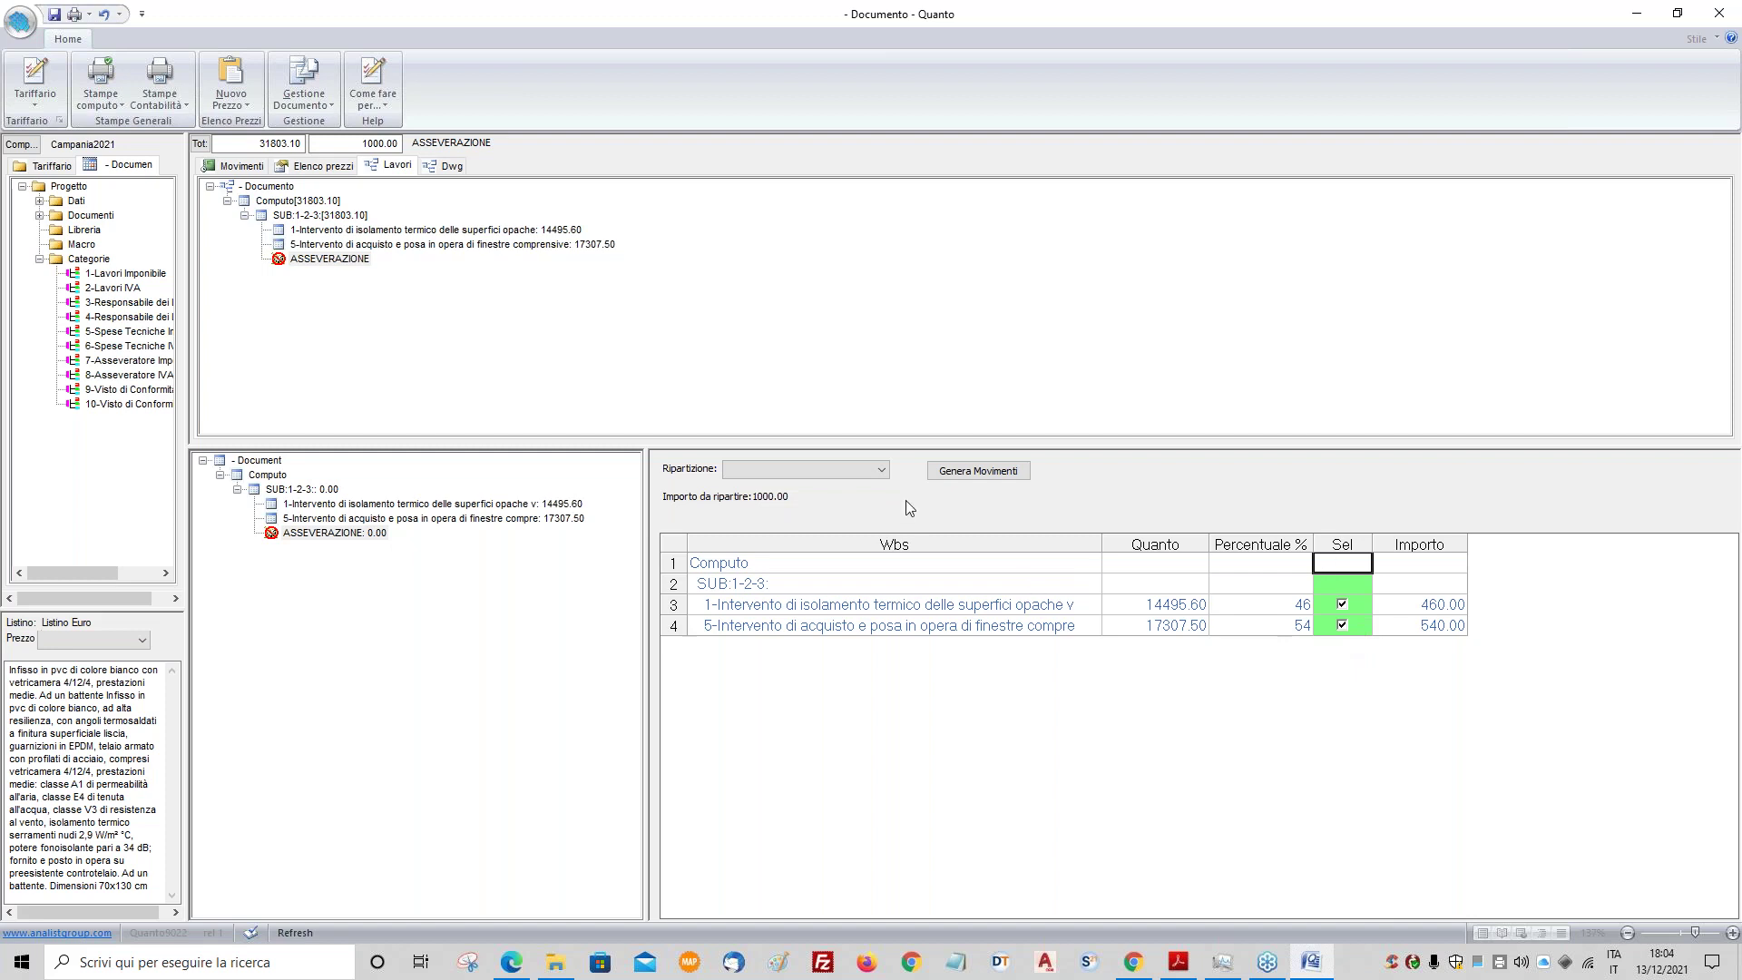
left_click(830, 471)
left_click(819, 497)
left_click(798, 470)
left_click(798, 487)
left_click(978, 471)
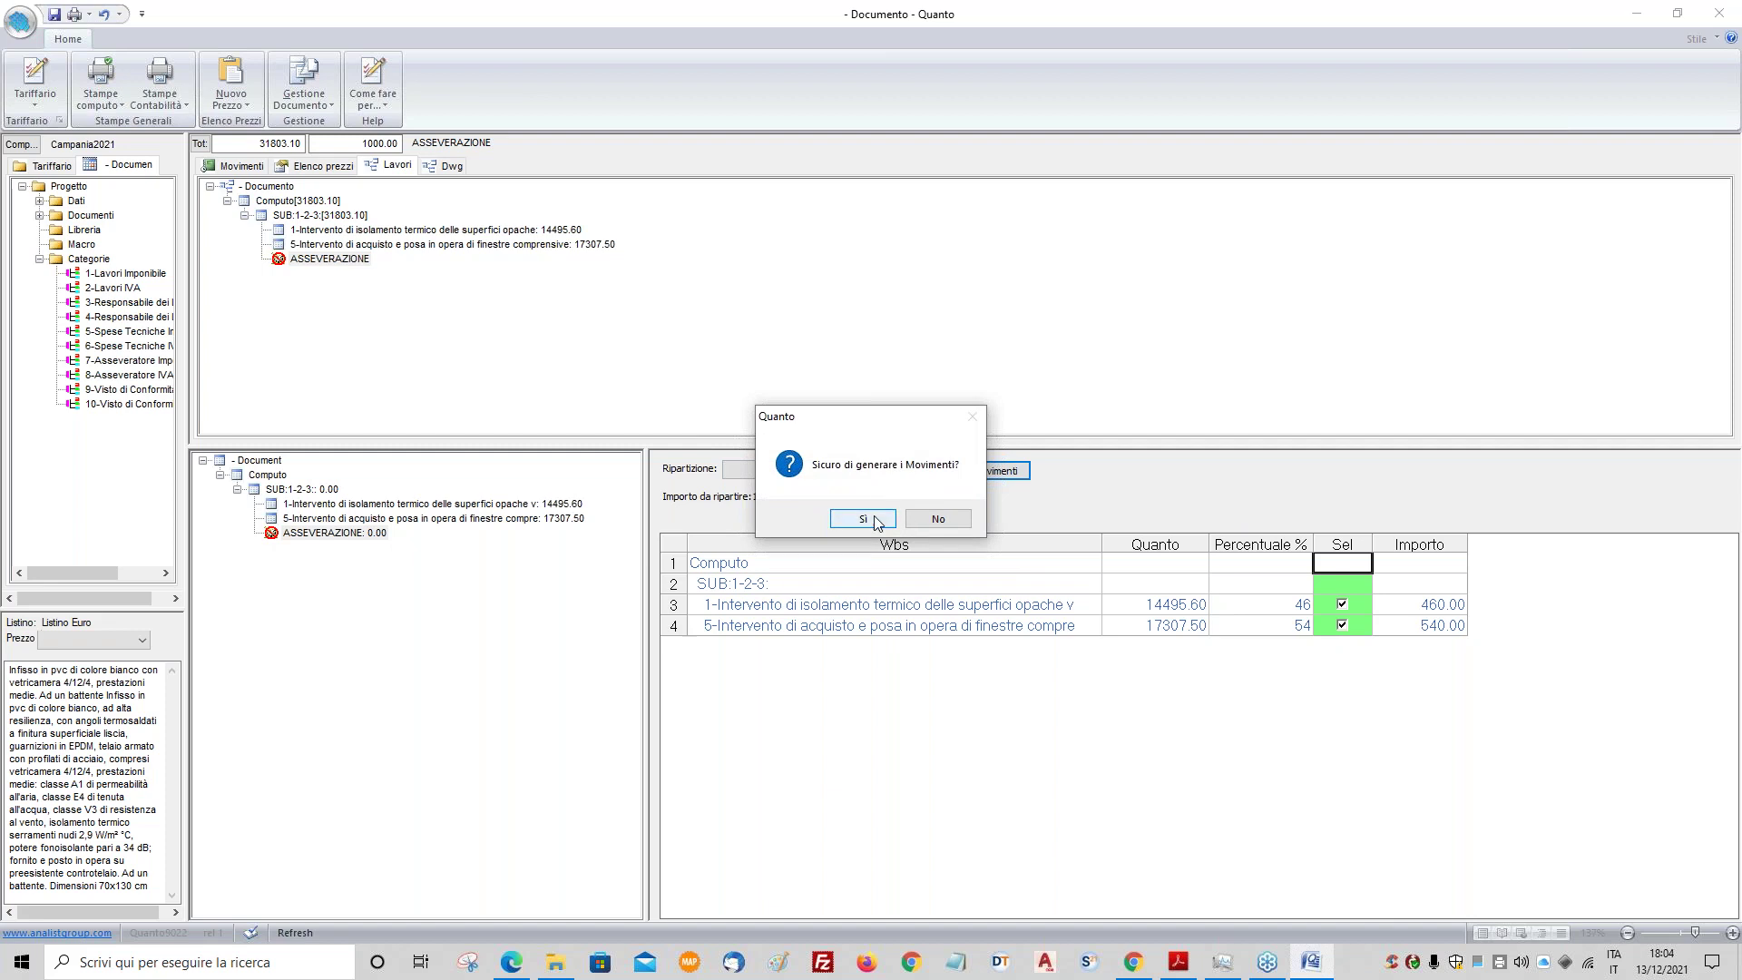
left_click(863, 518)
- Examine the movements of interventions 5 and 1, including the ASSEVERAZIONE share generated in them
left_click(313, 244)
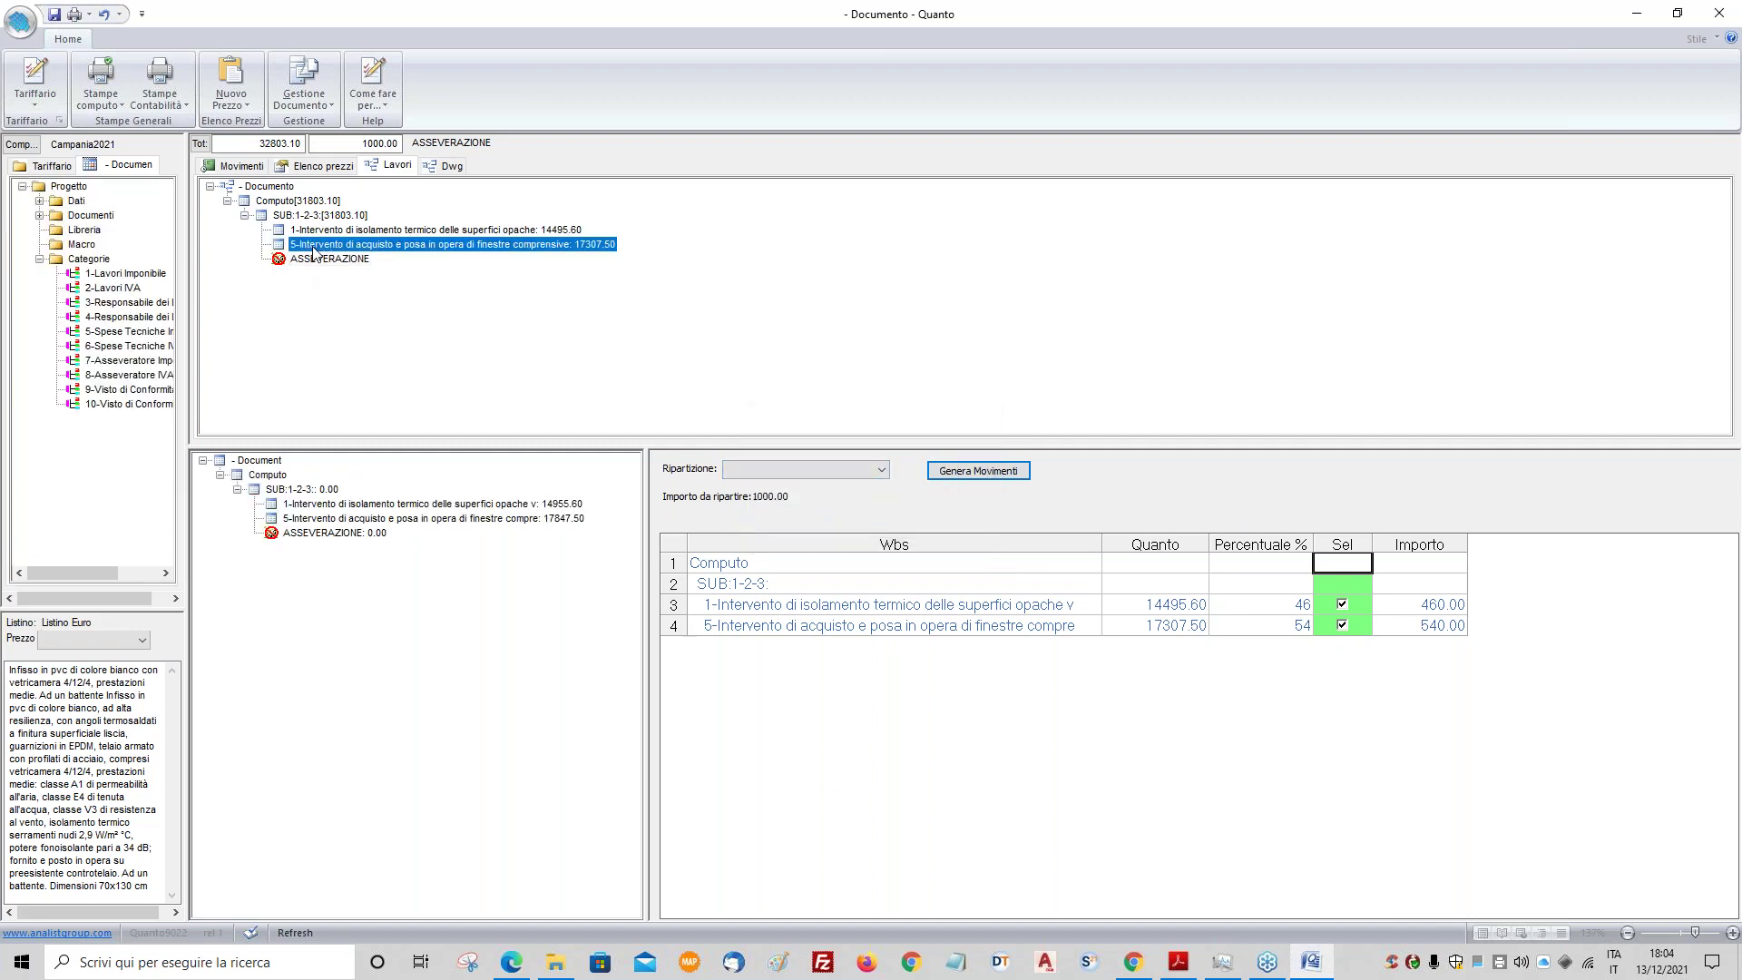
left_click(233, 167)
left_click(366, 167)
left_click(367, 229)
left_click(243, 167)
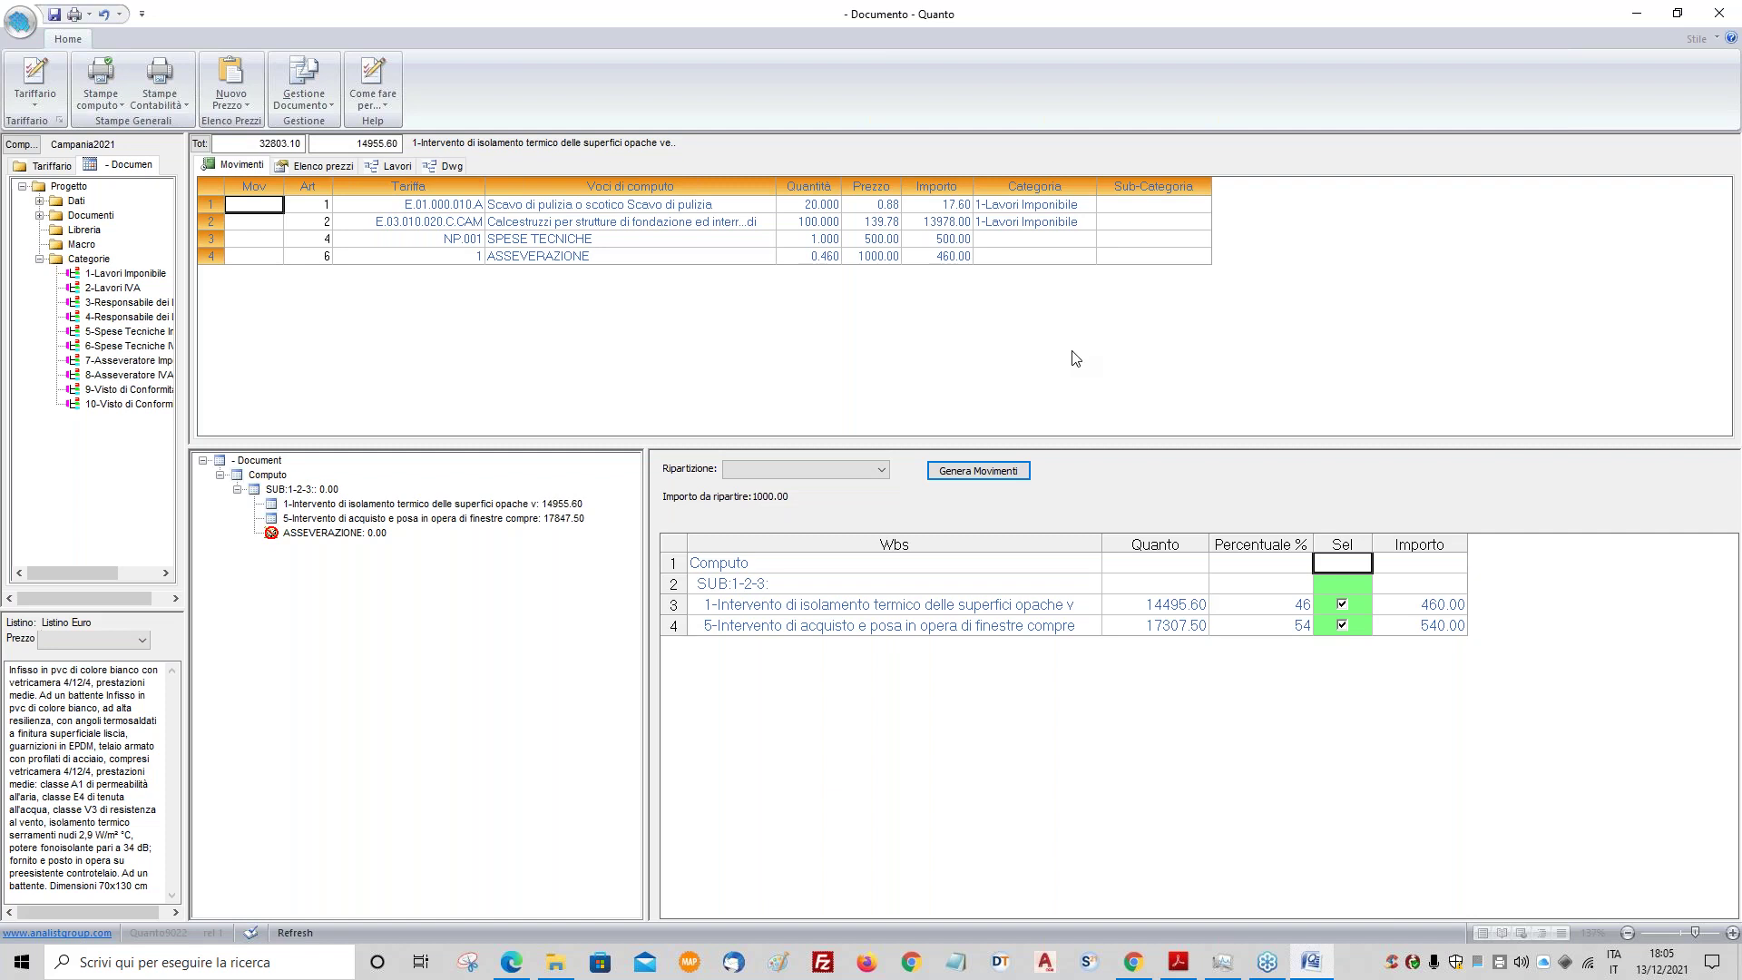
- Widen the project tree and examine its full category names, including 3-Responsabile dei Lavori Imponibile
left_click_drag(193, 537, 438, 537)
left_click(237, 479)
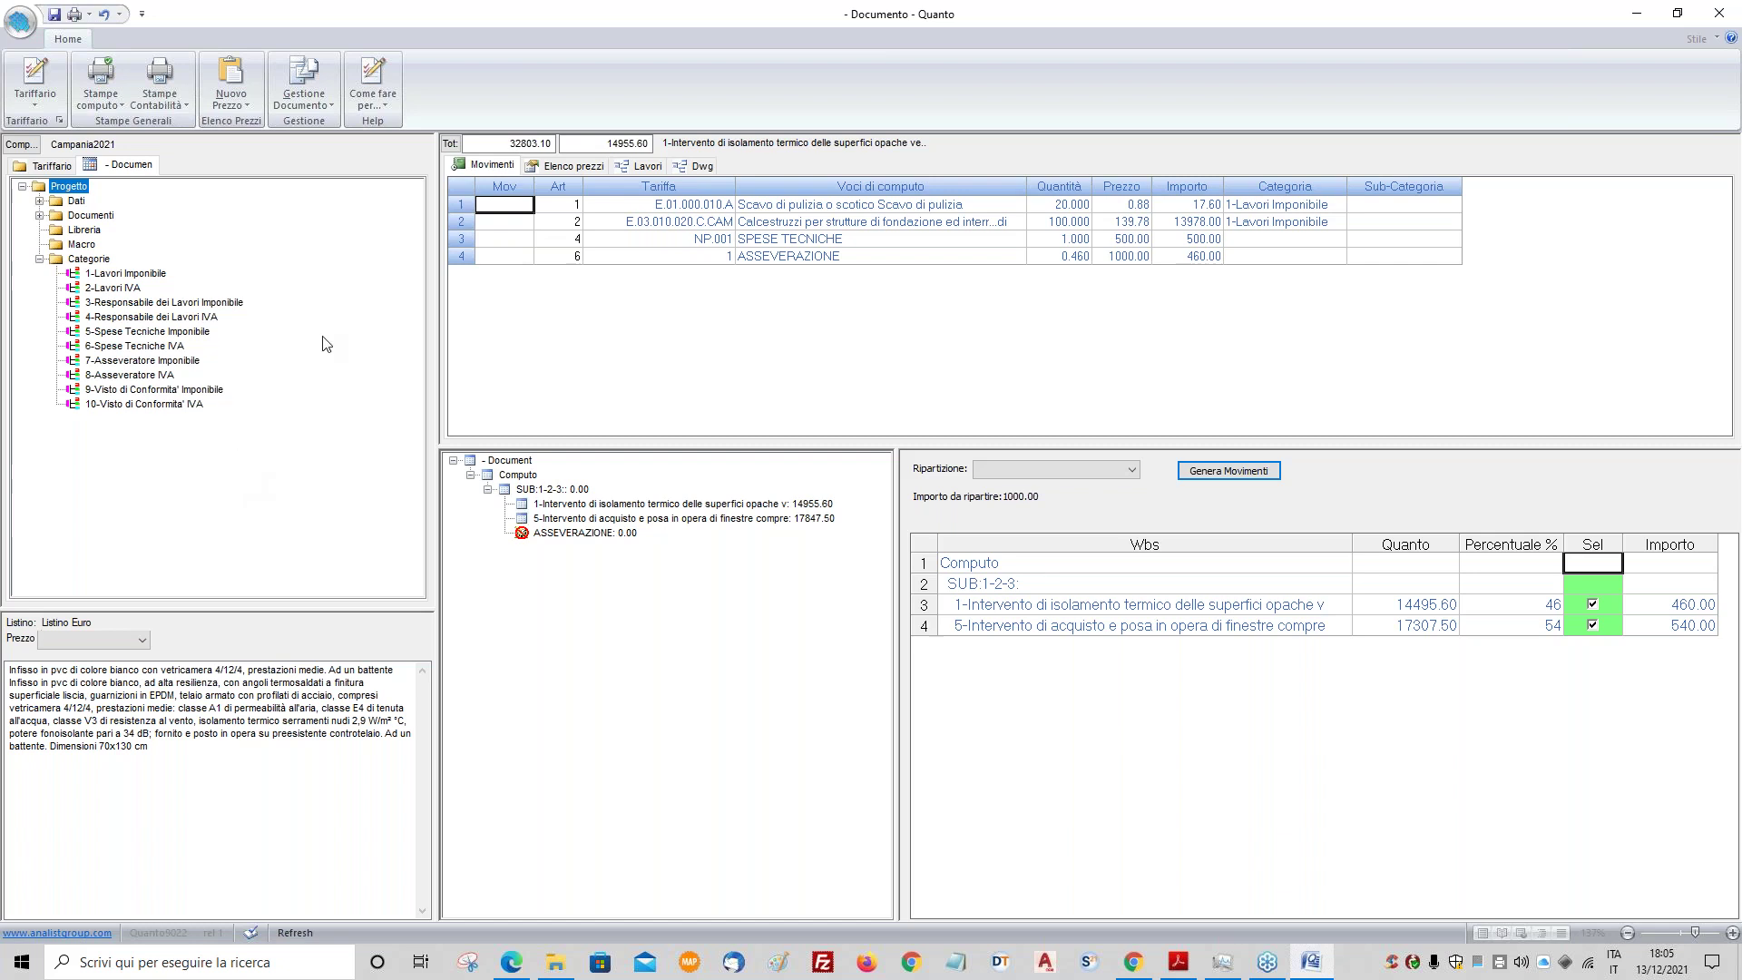
left_click(136, 304)
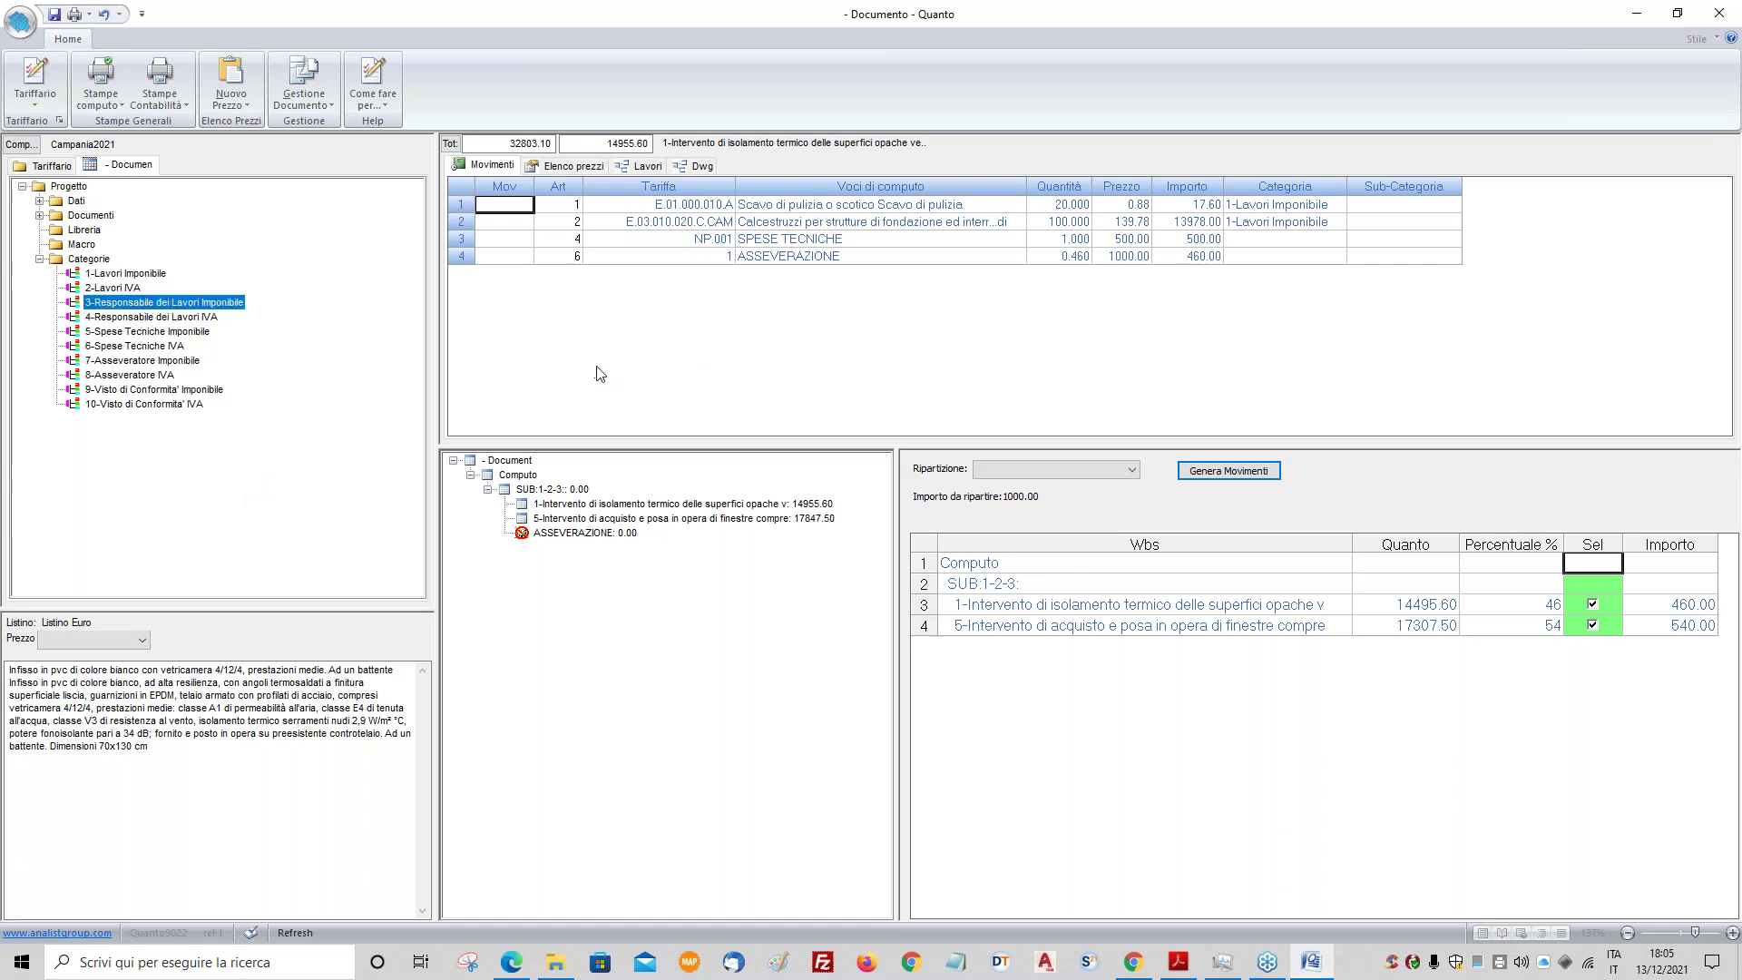
left_click(781, 366)
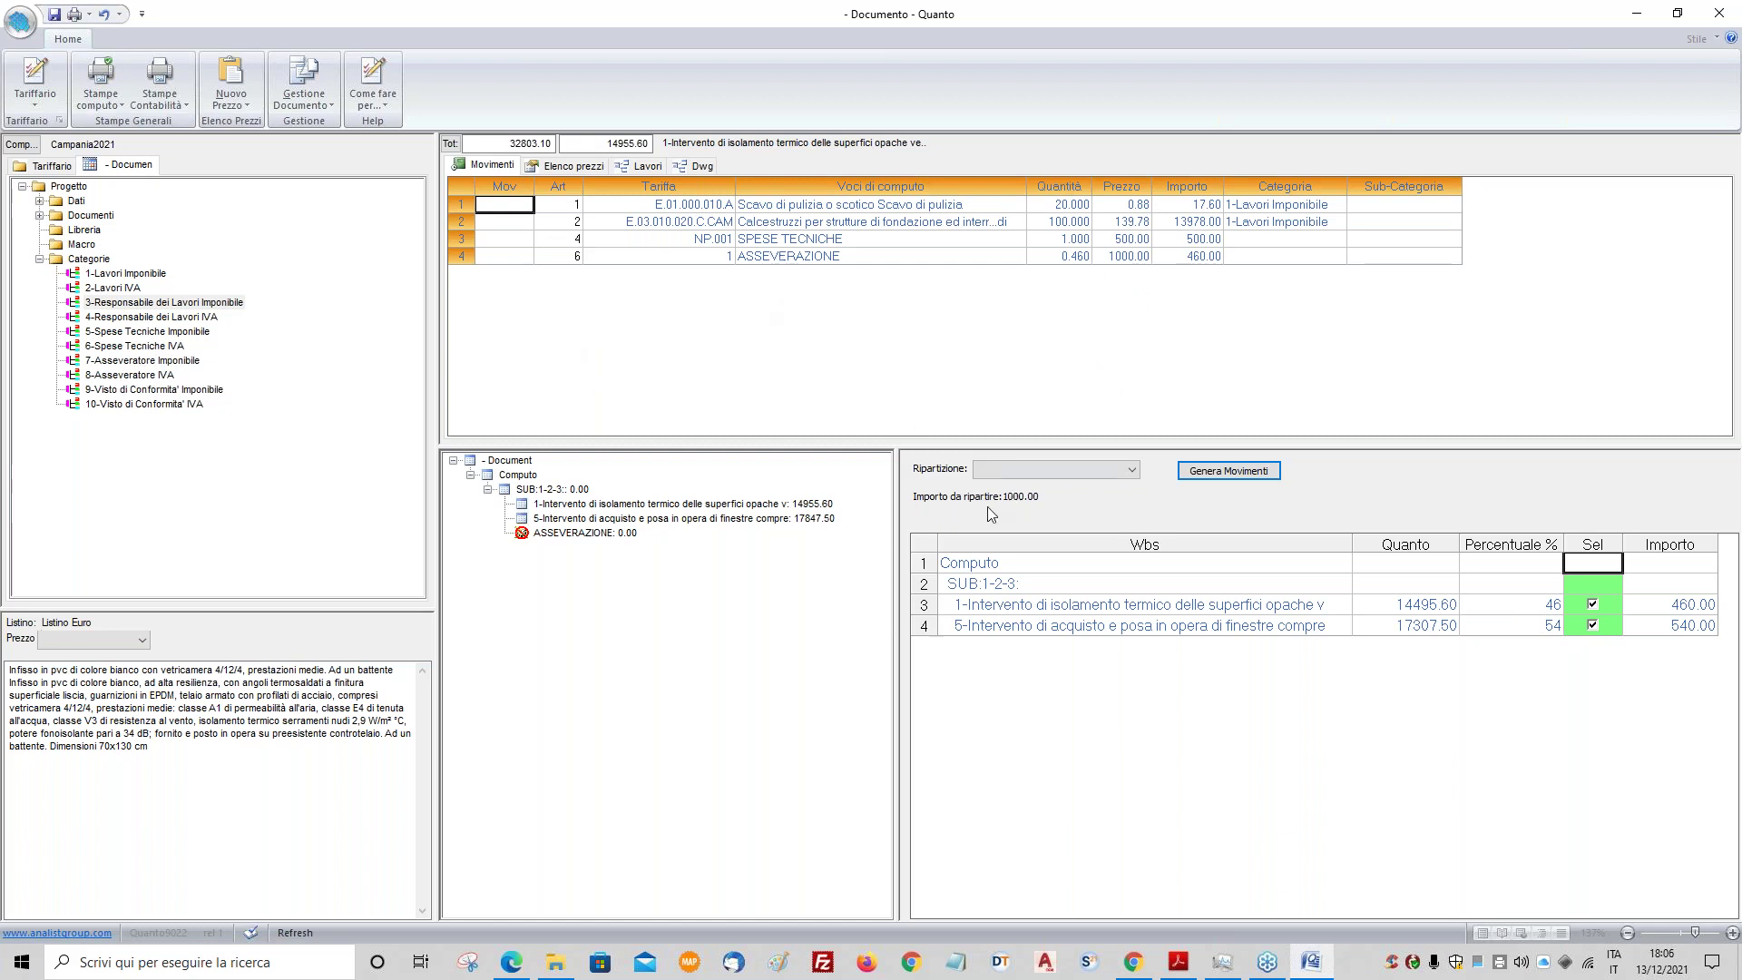
- Split the ASSEVERAZIONE amount with Ripartisci uniformemente for comparison, and switch it back to Ripartisci per importo lavori
left_click(1062, 469)
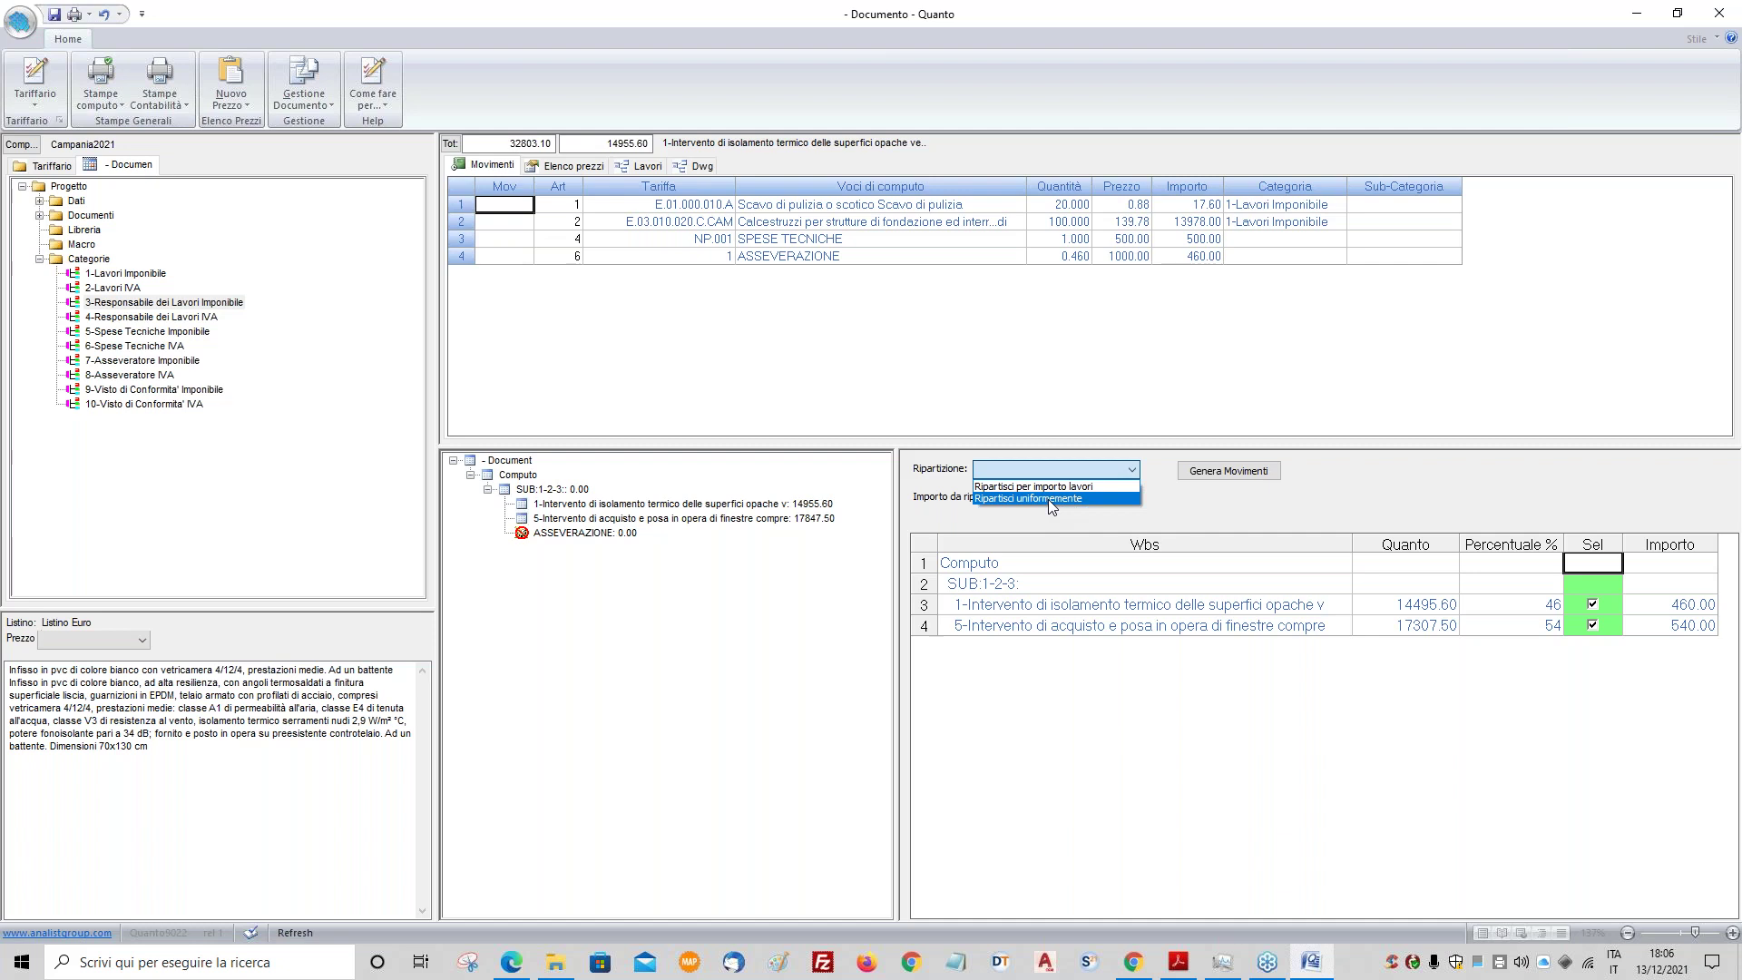
left_click(1048, 499)
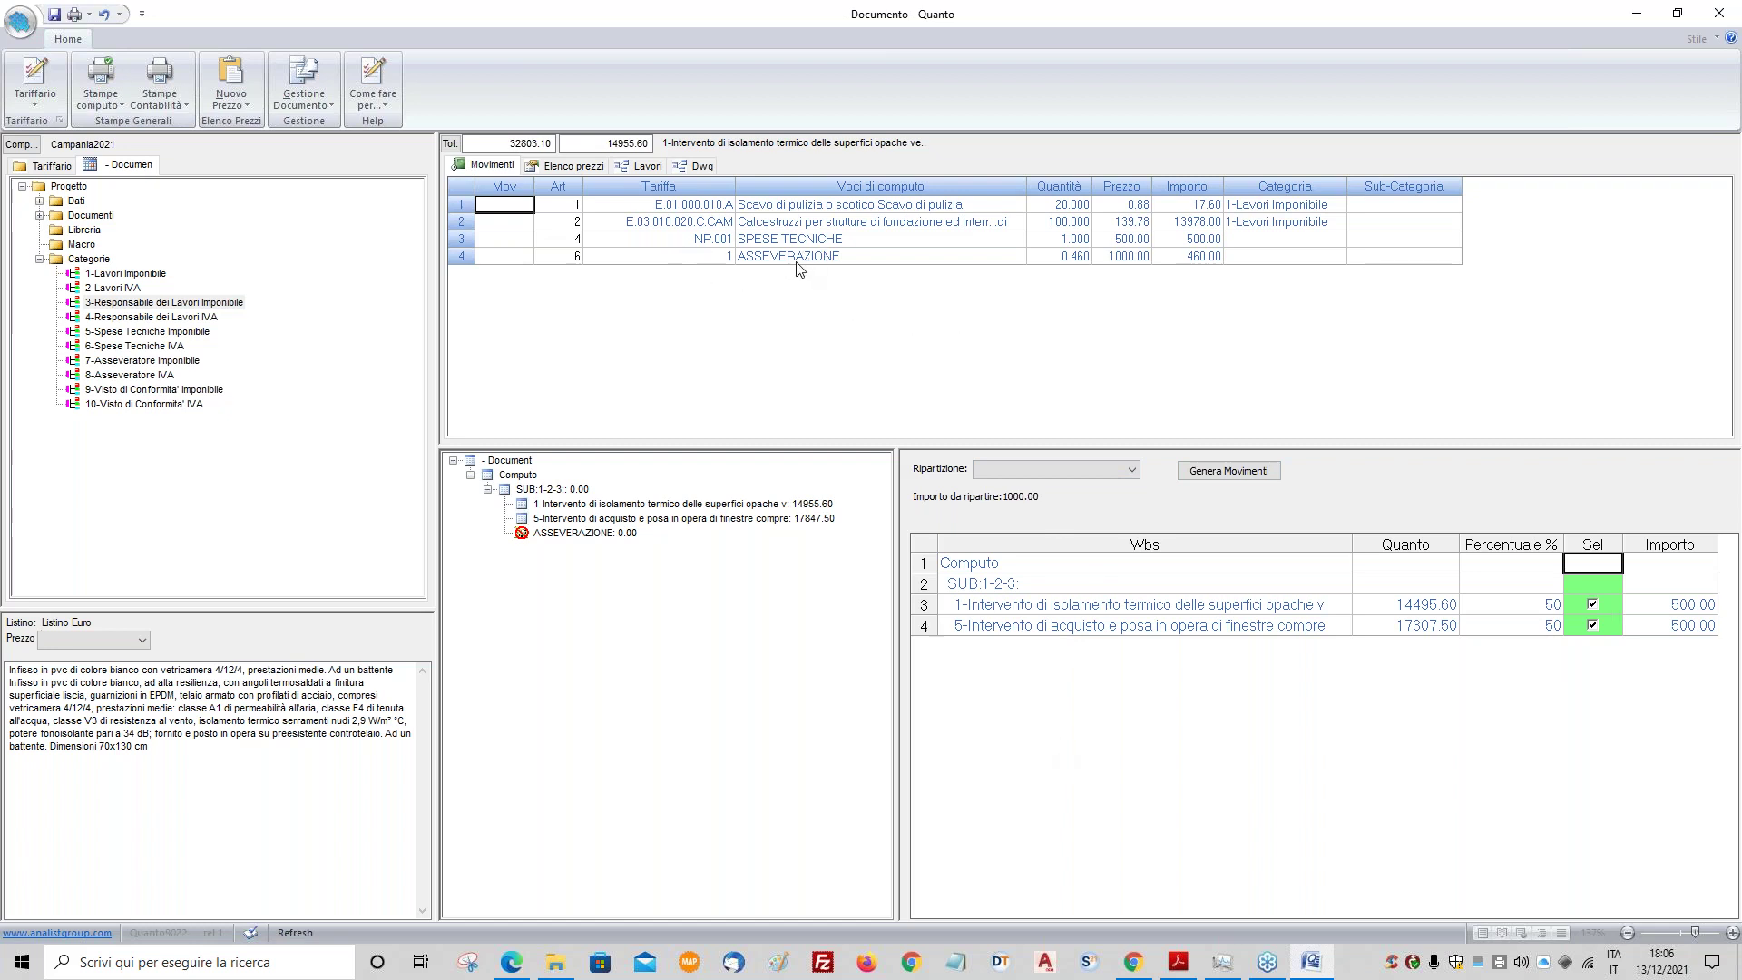
left_click(1142, 257)
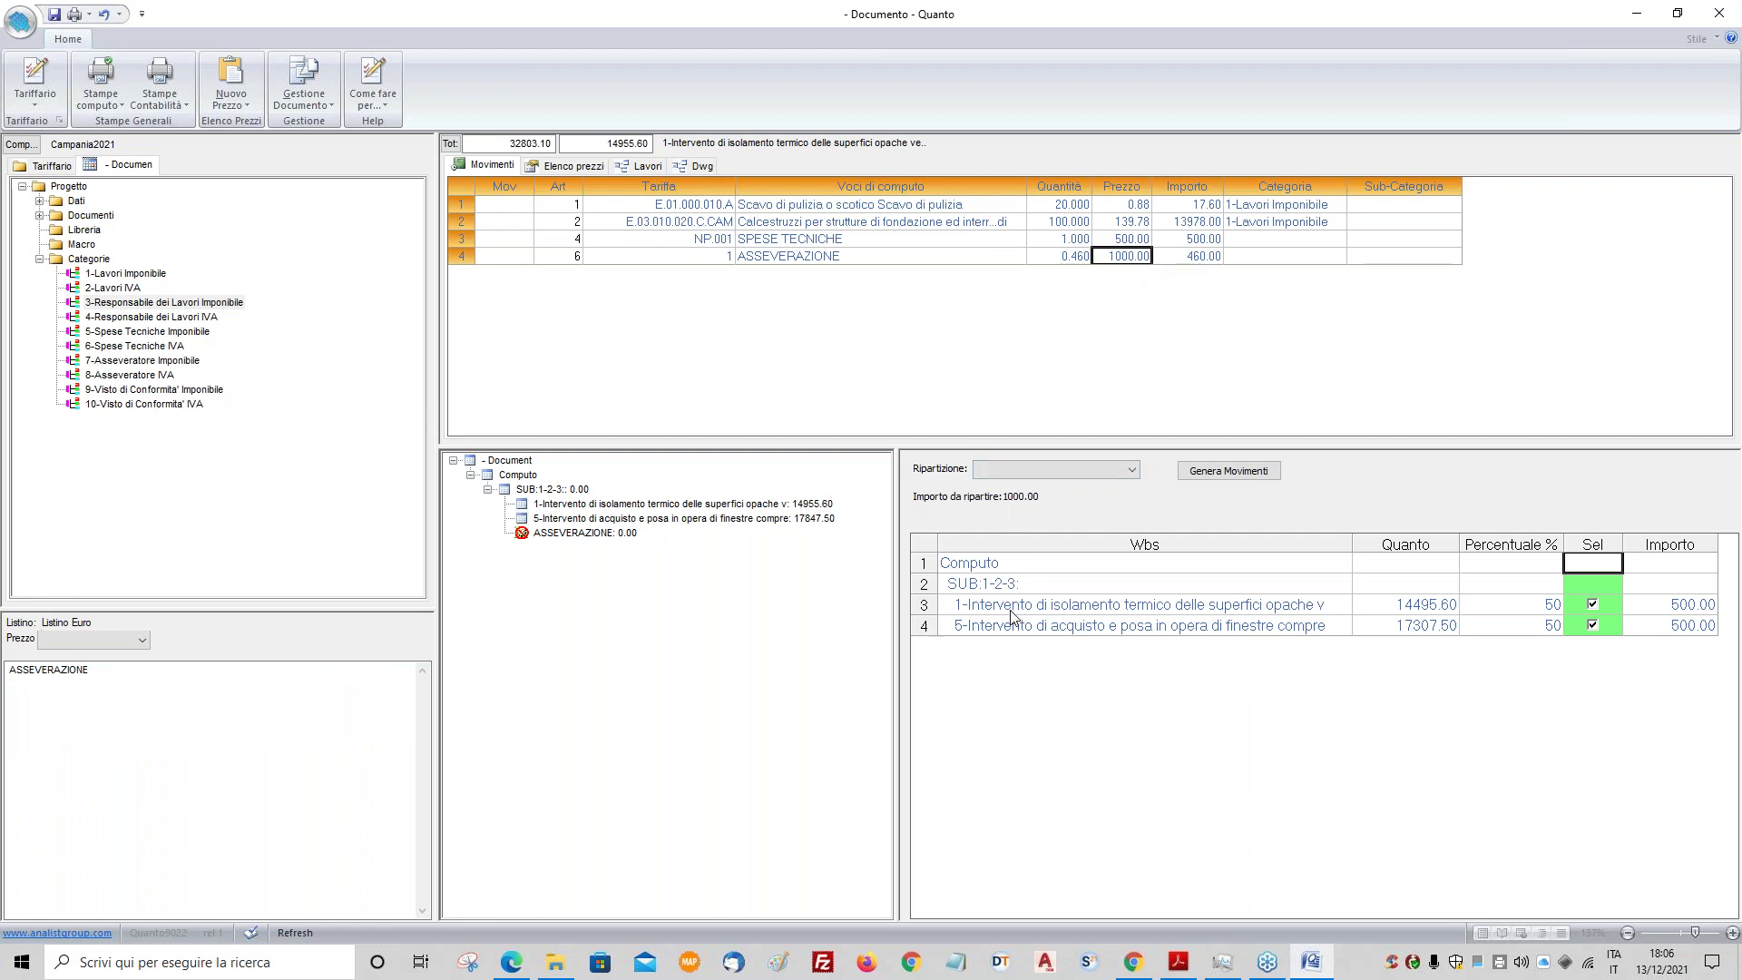
left_click(1071, 469)
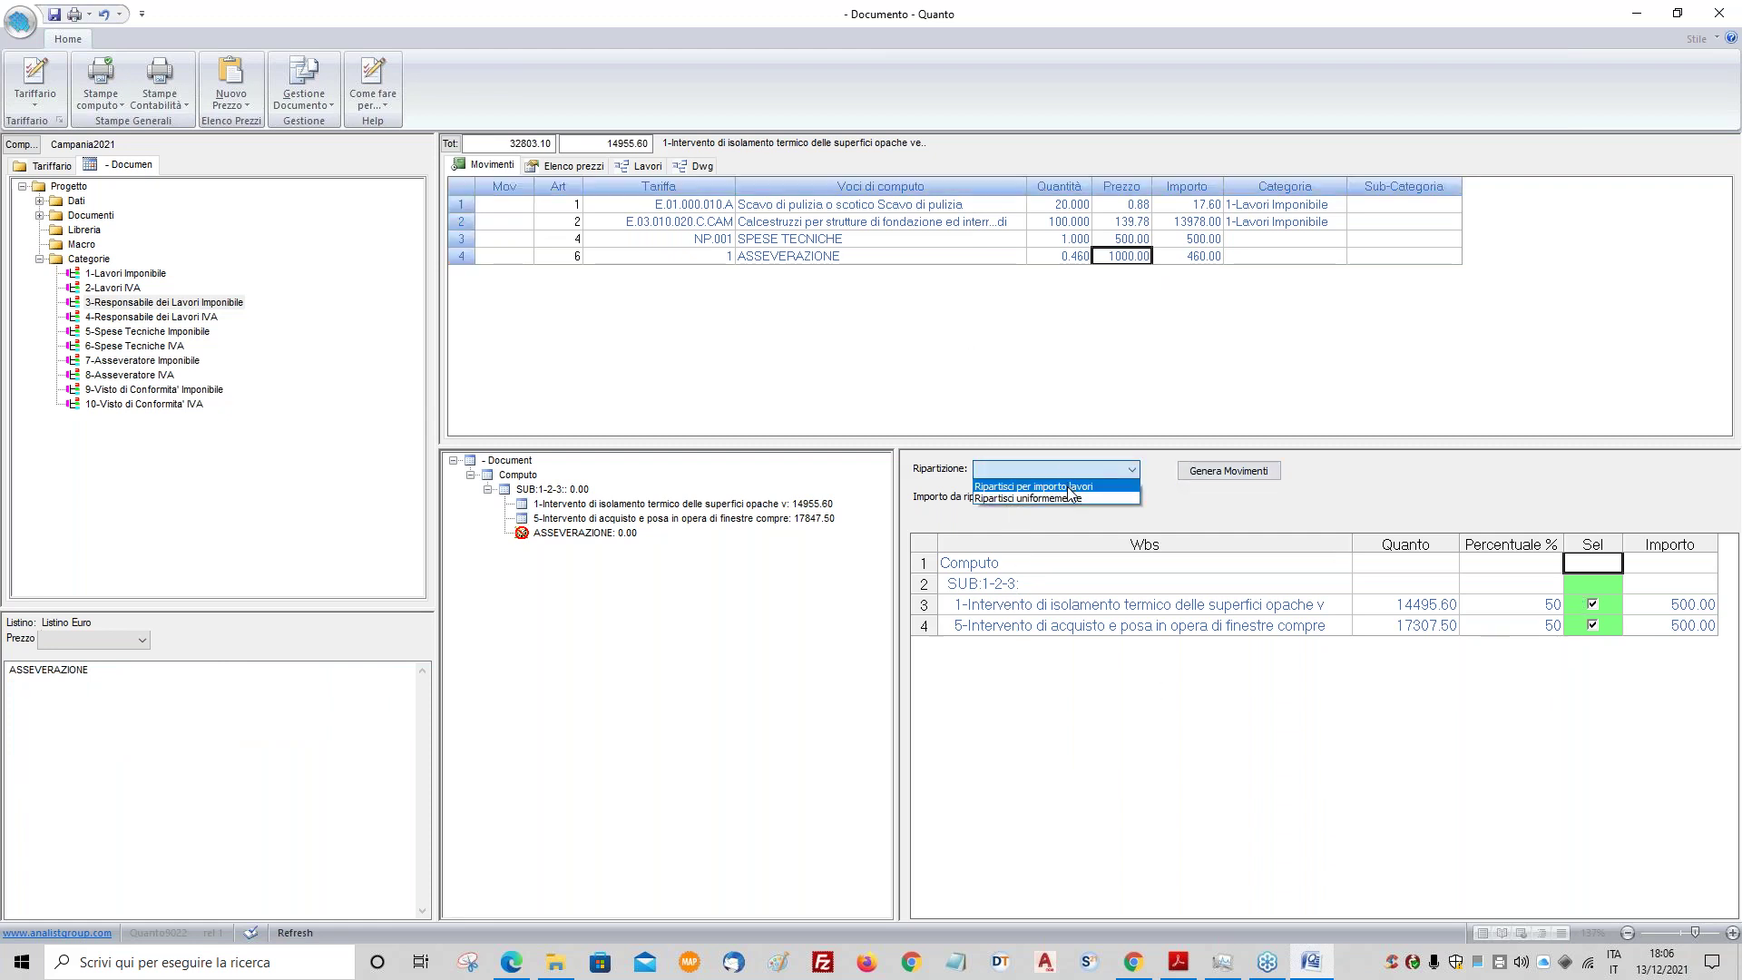
left_click(1070, 487)
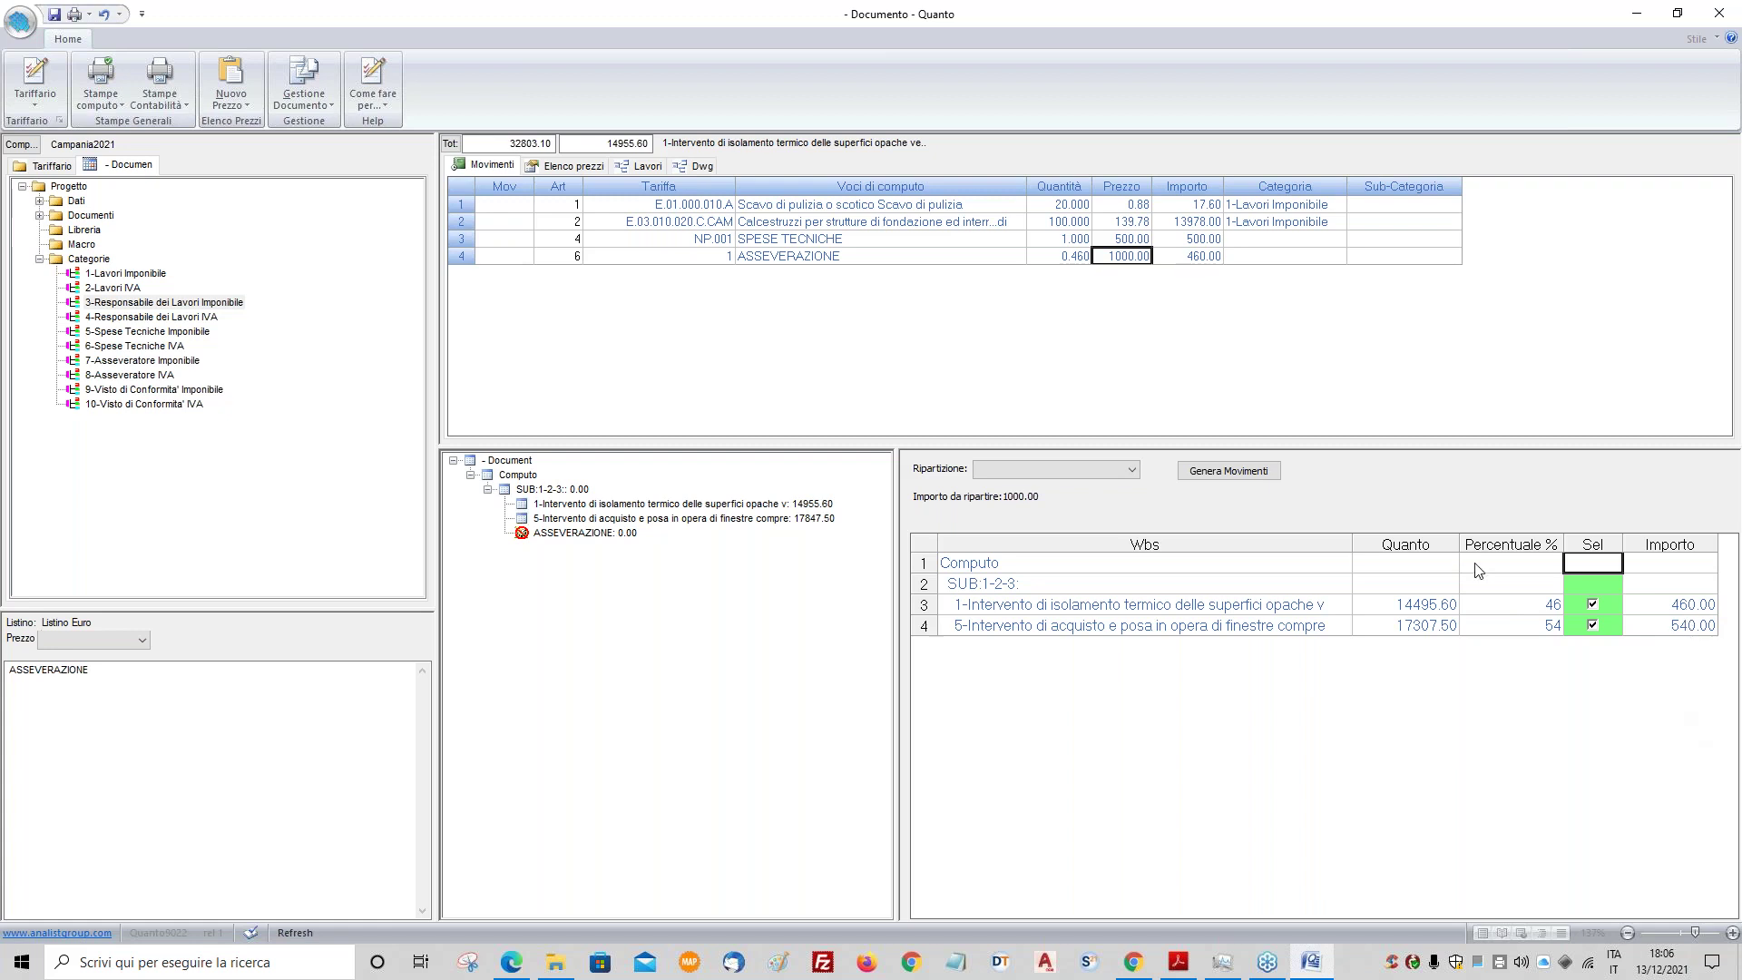
left_click(1064, 361)
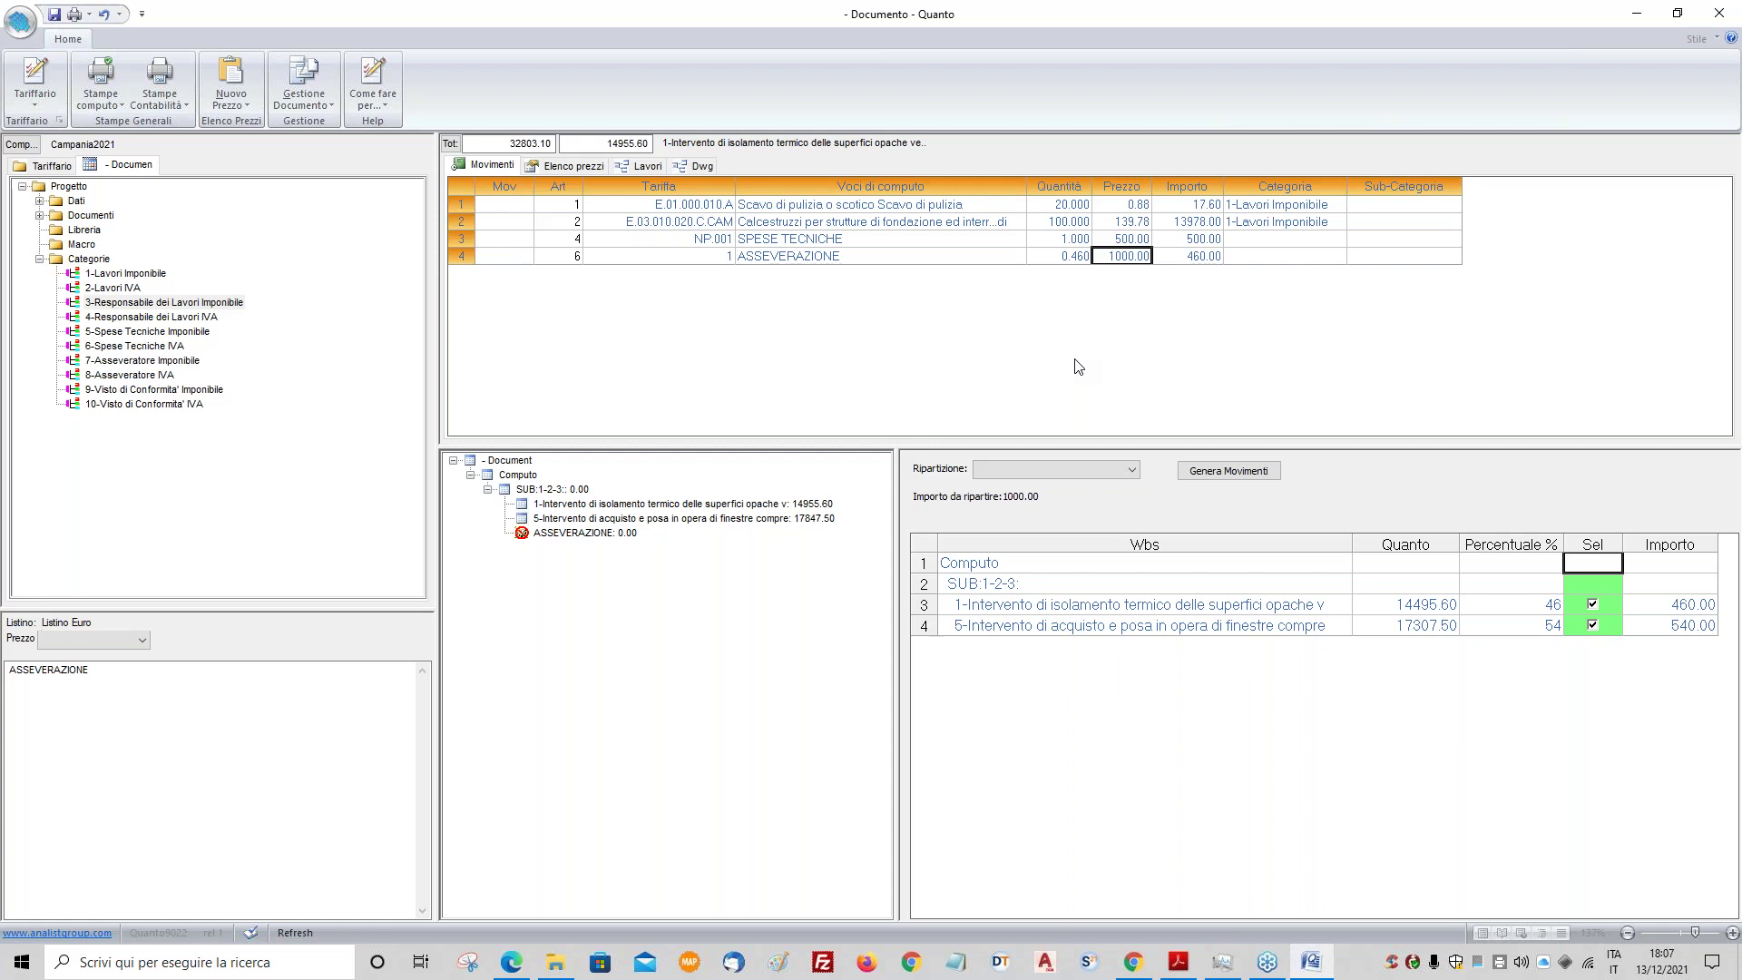
- Return to the movements of intervention 1 and open the measurements of the Scavo di pulizia movement
left_click(590, 166)
left_click(490, 166)
left_click(645, 167)
double_click(617, 232)
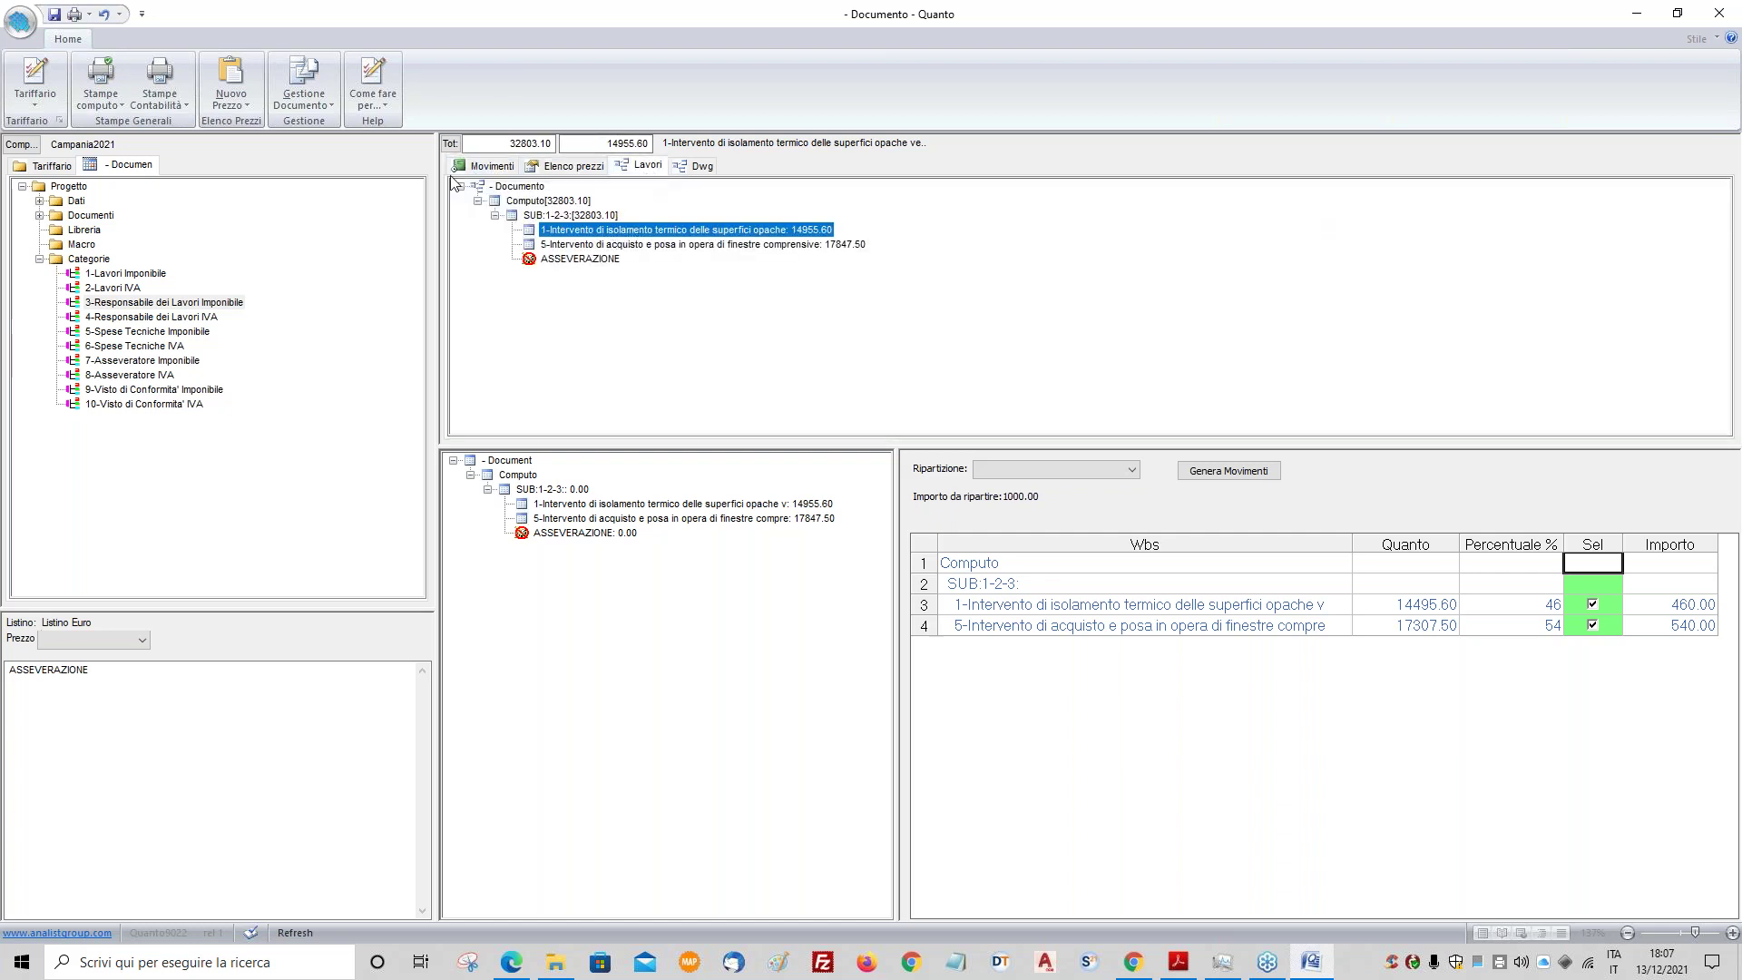
double_click(663, 205)
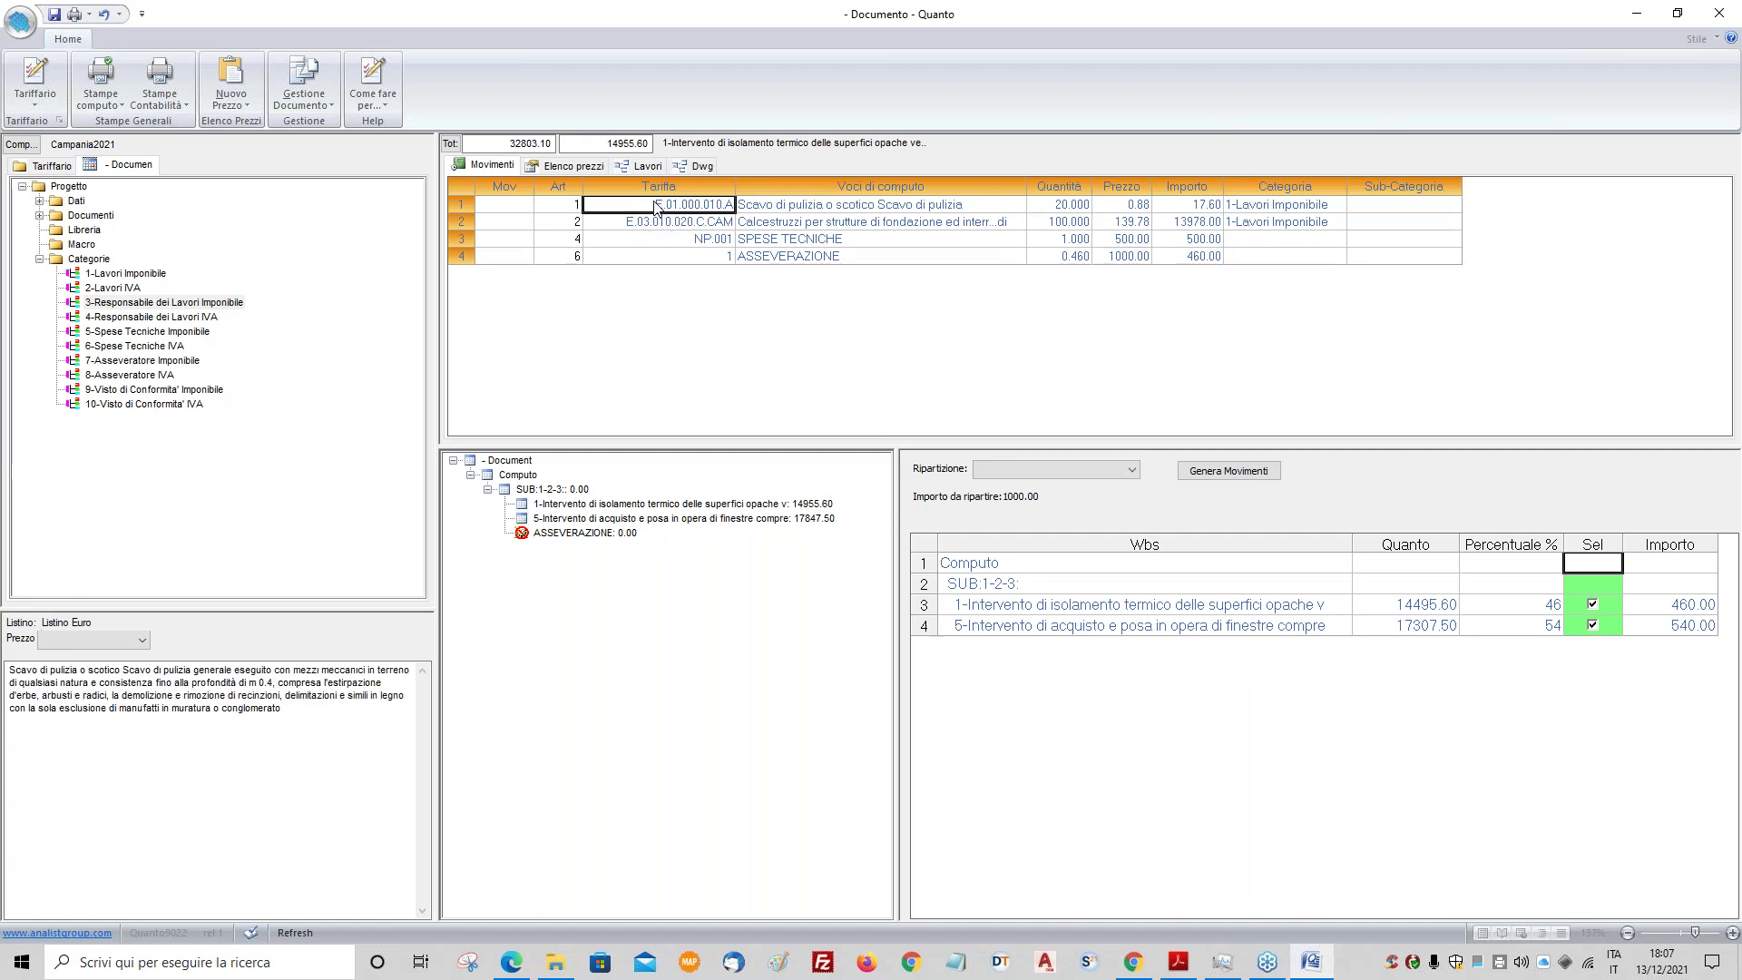
- Add a measurement row A DETRARRE with a P.U. of -10.000 below SCAVO and apply it to the movement
left_click(541, 597)
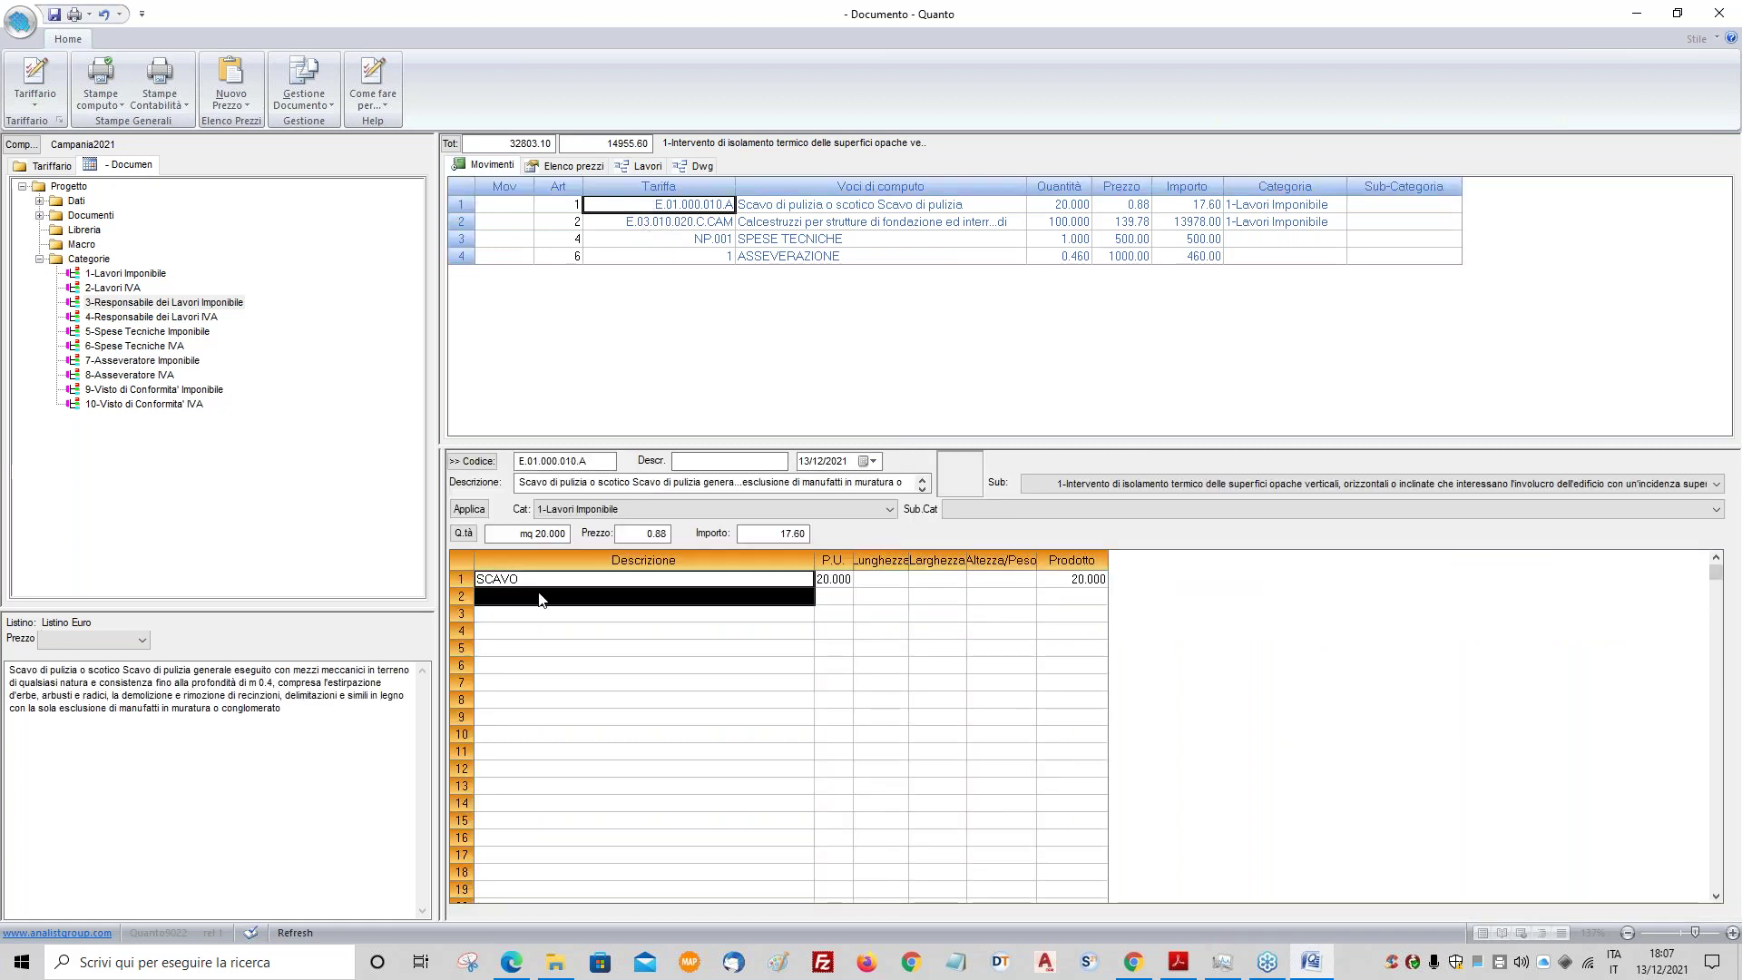
left_click(548, 596)
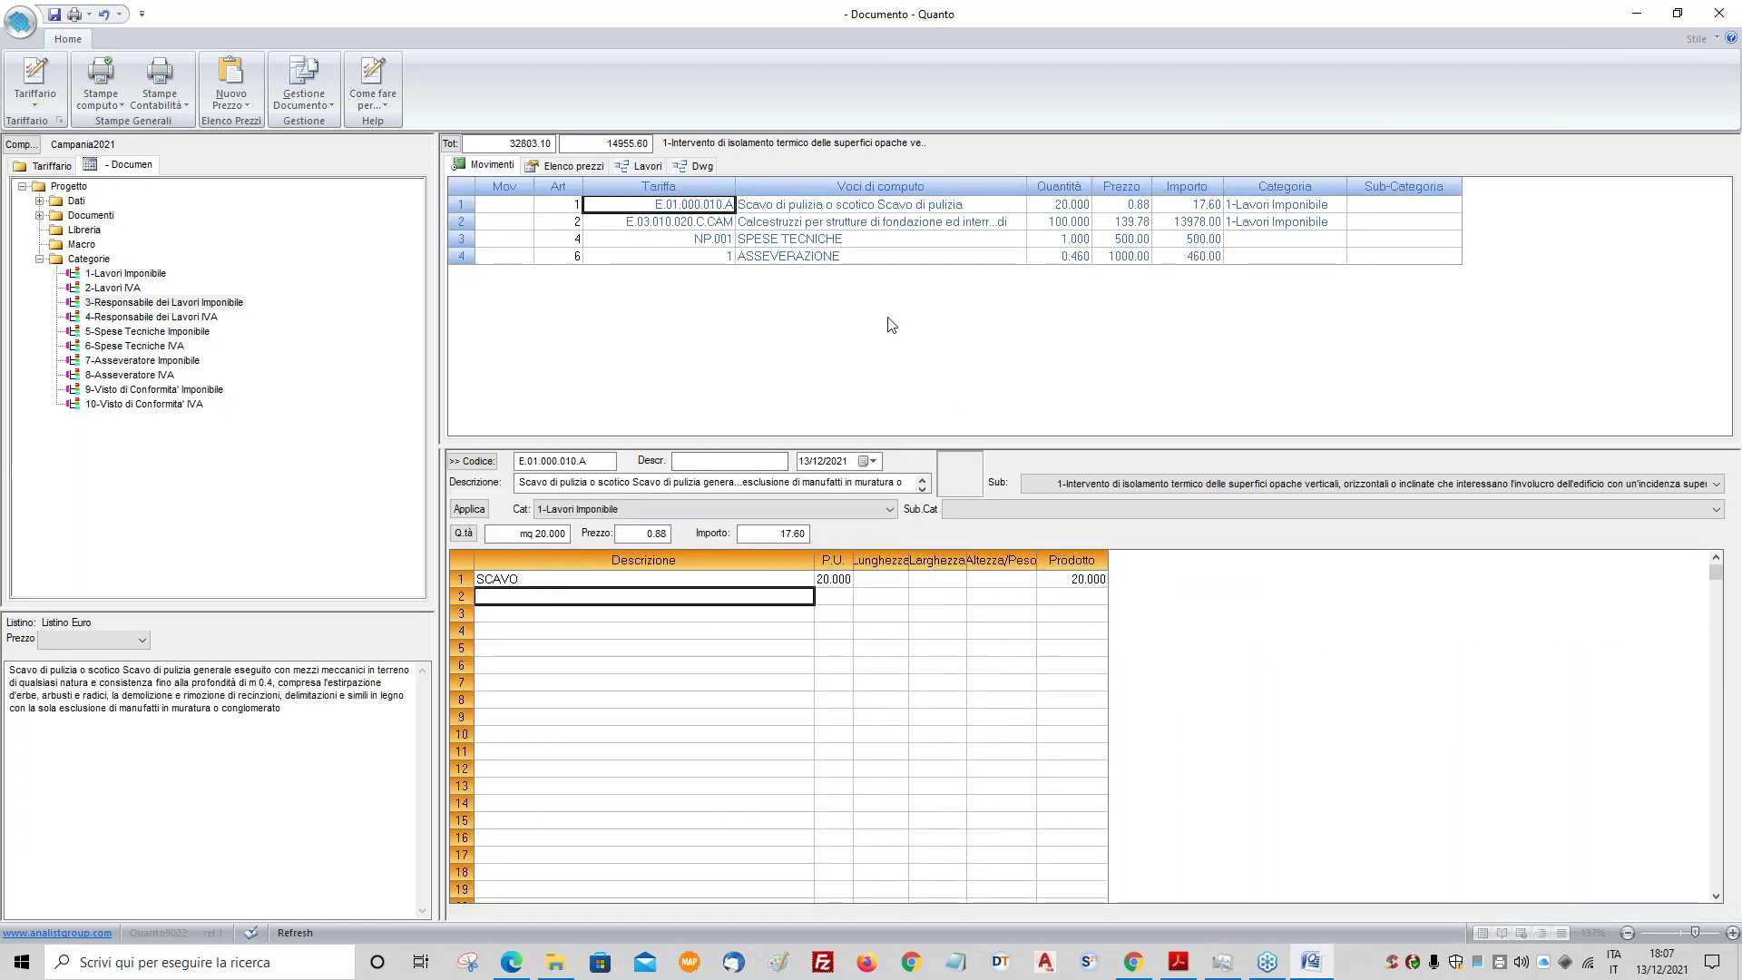
left_click(526, 602)
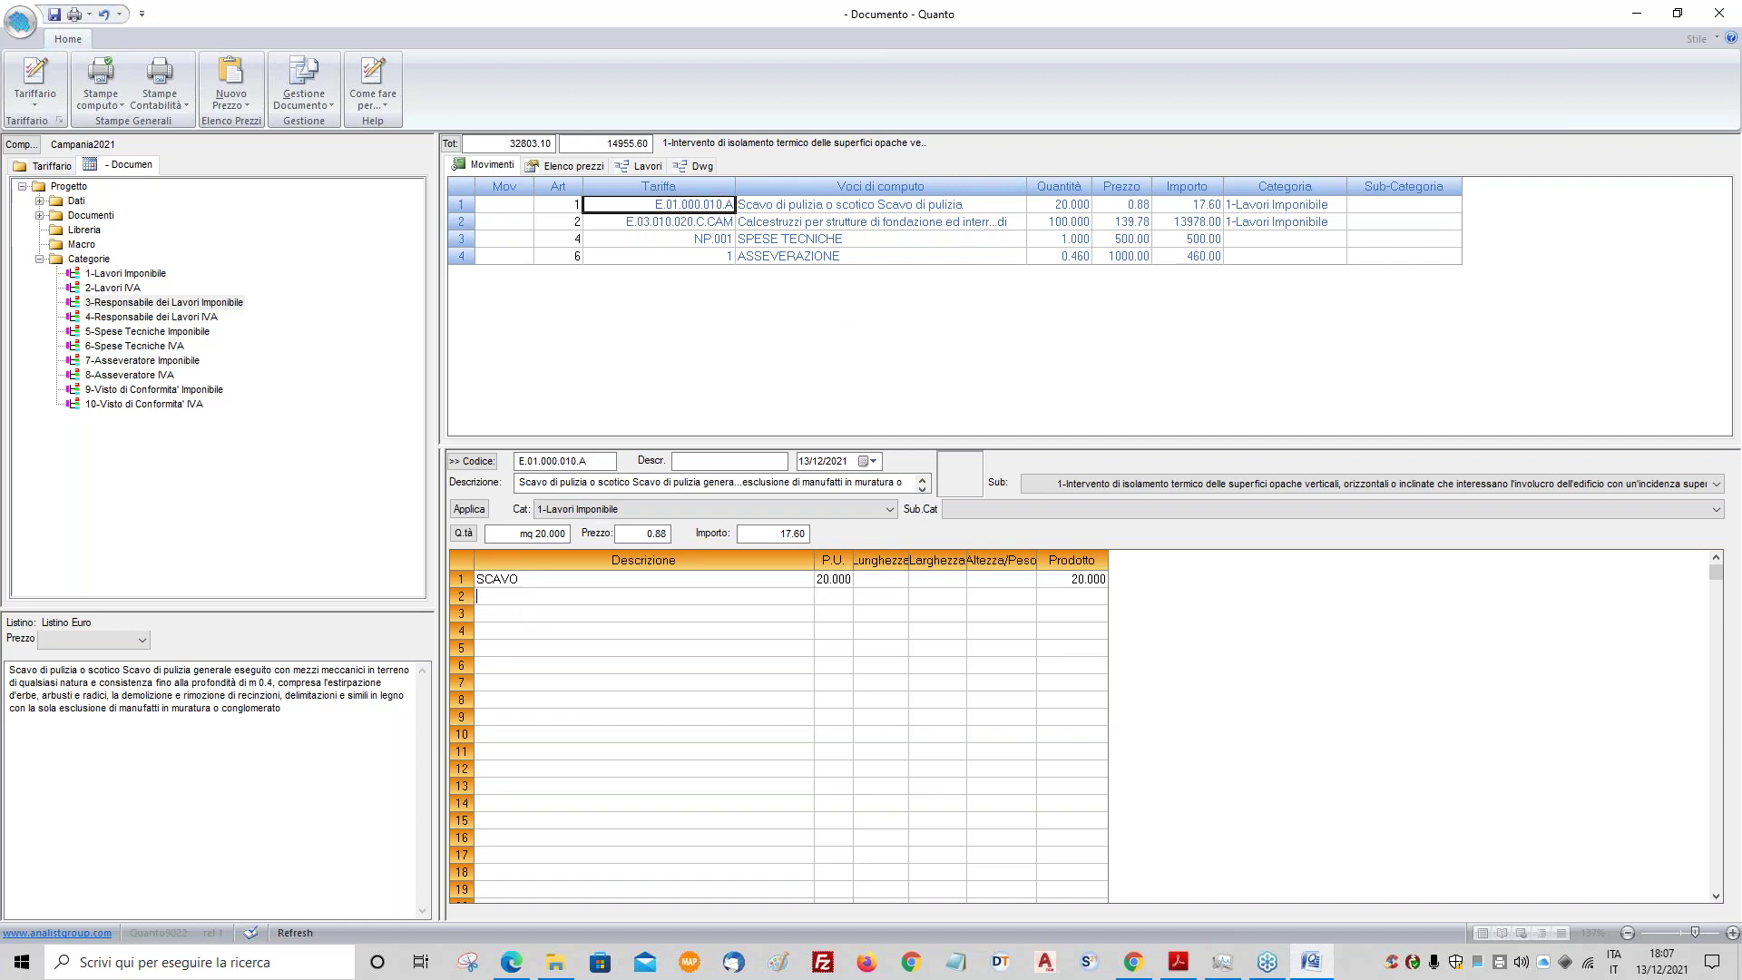
type("A DETRARRE")
left_click(826, 604)
type("*")
key("Tab")
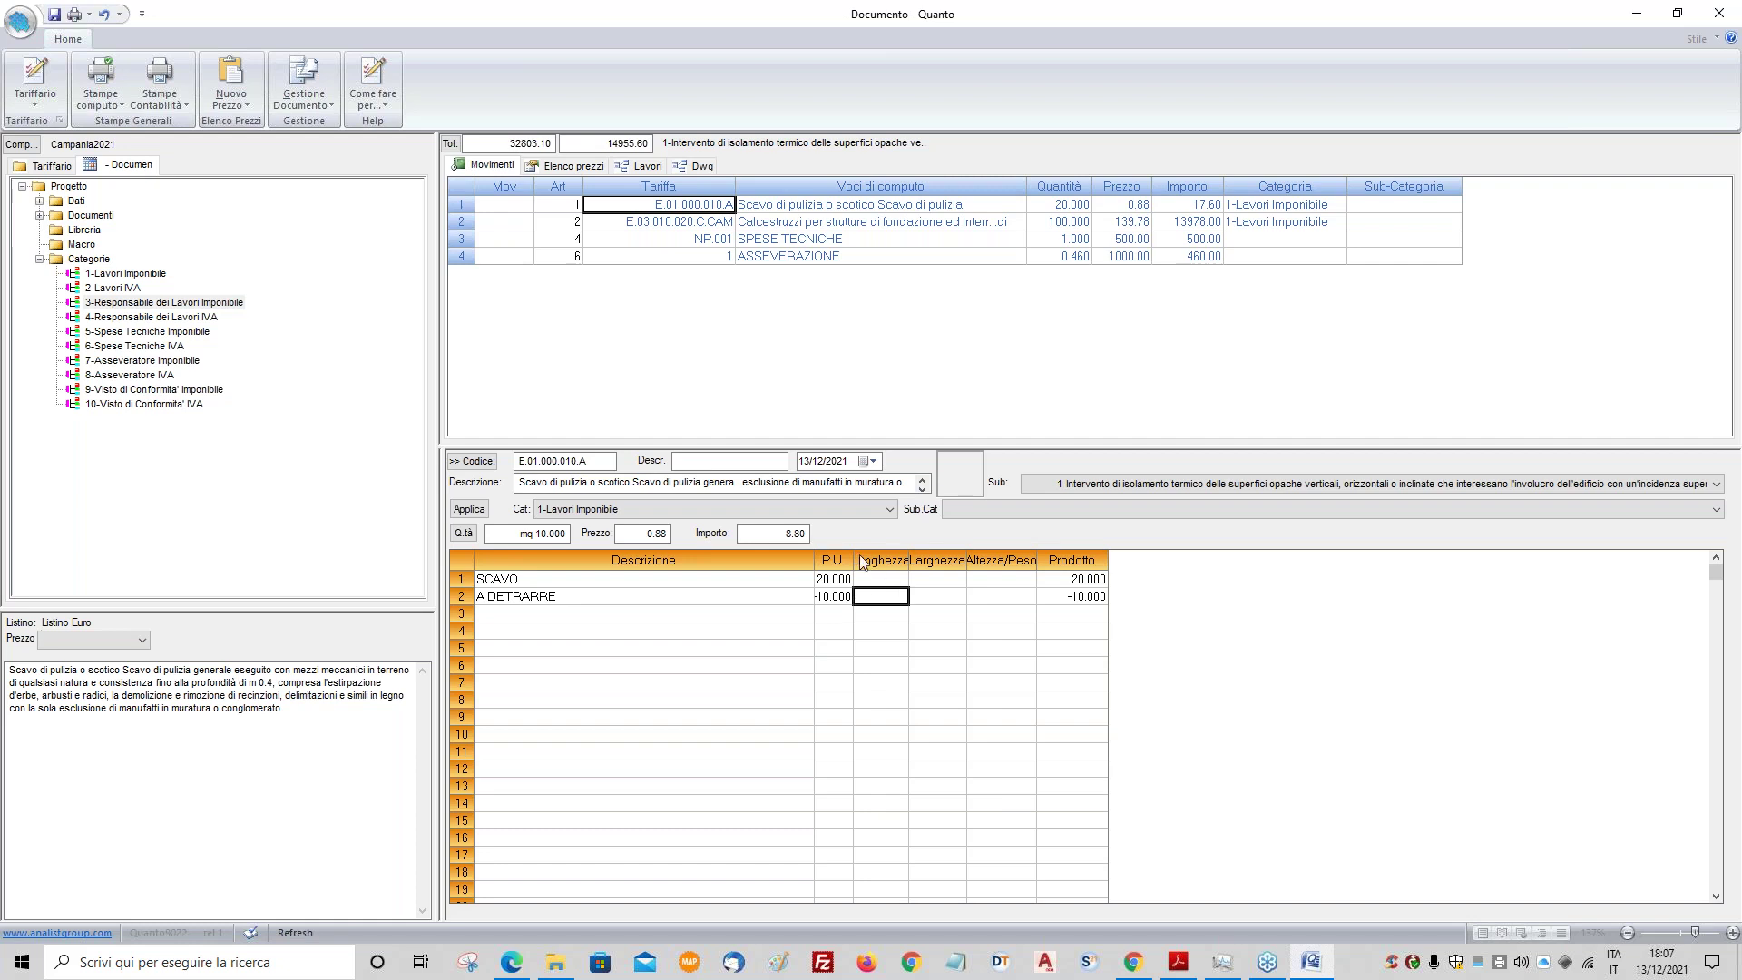
key("Tab")
left_click(935, 684)
left_click(525, 615)
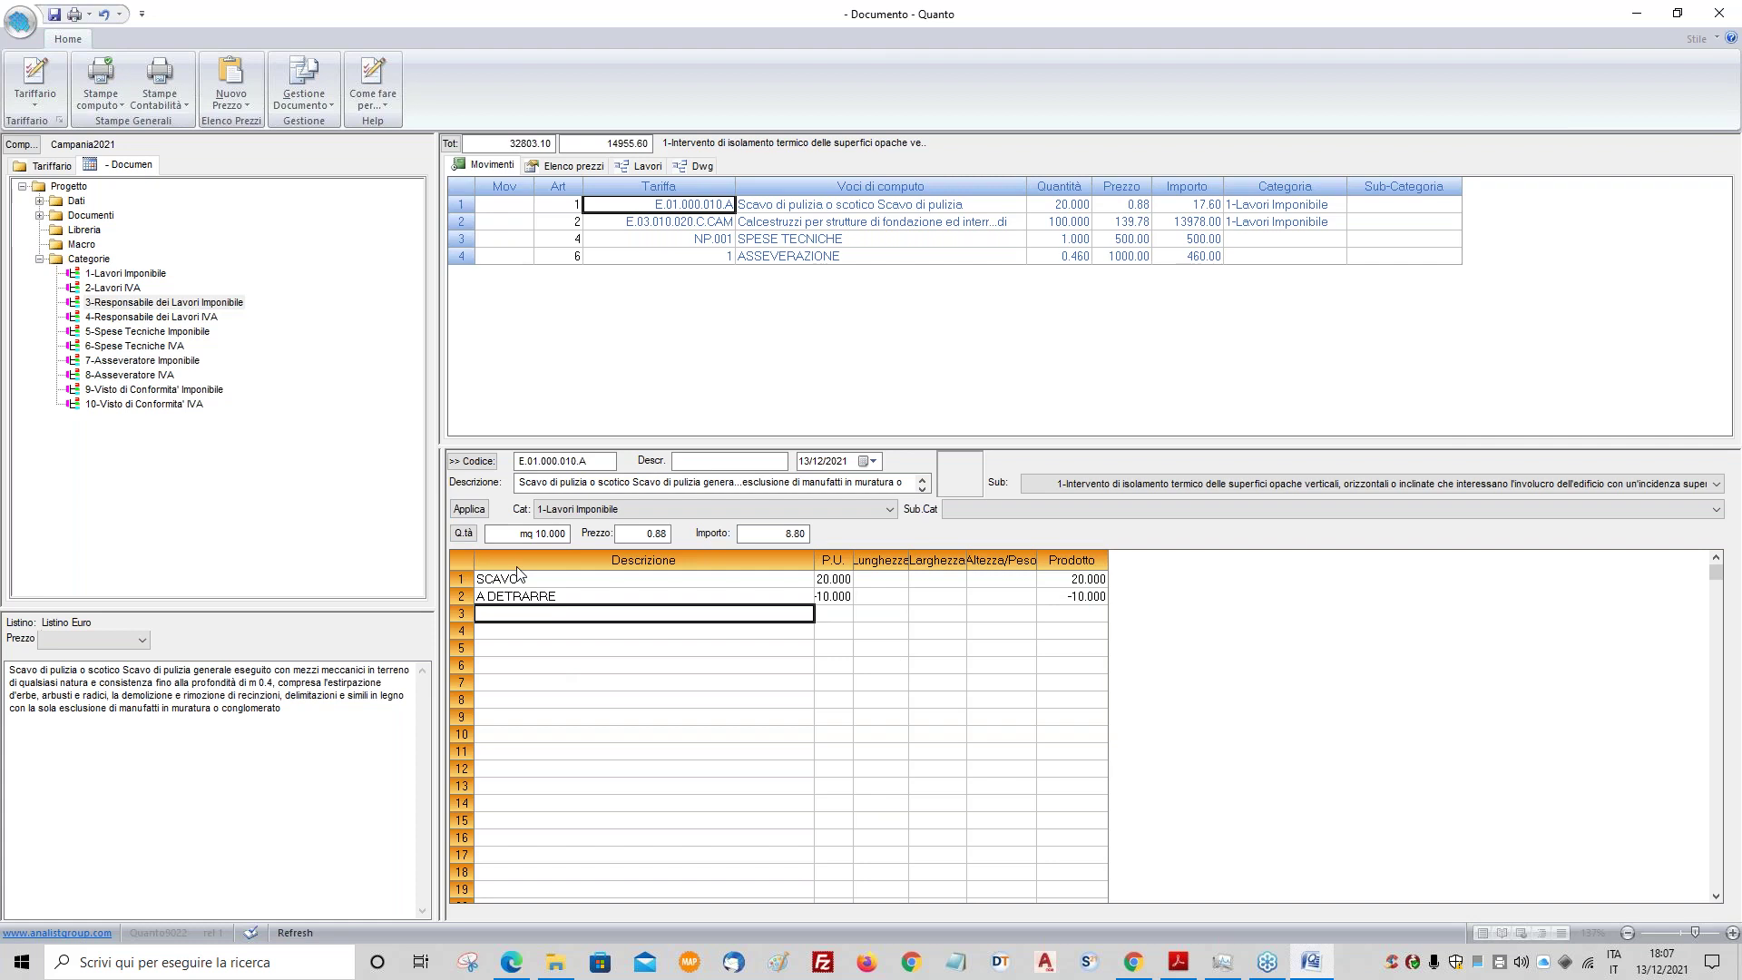
left_click(464, 533)
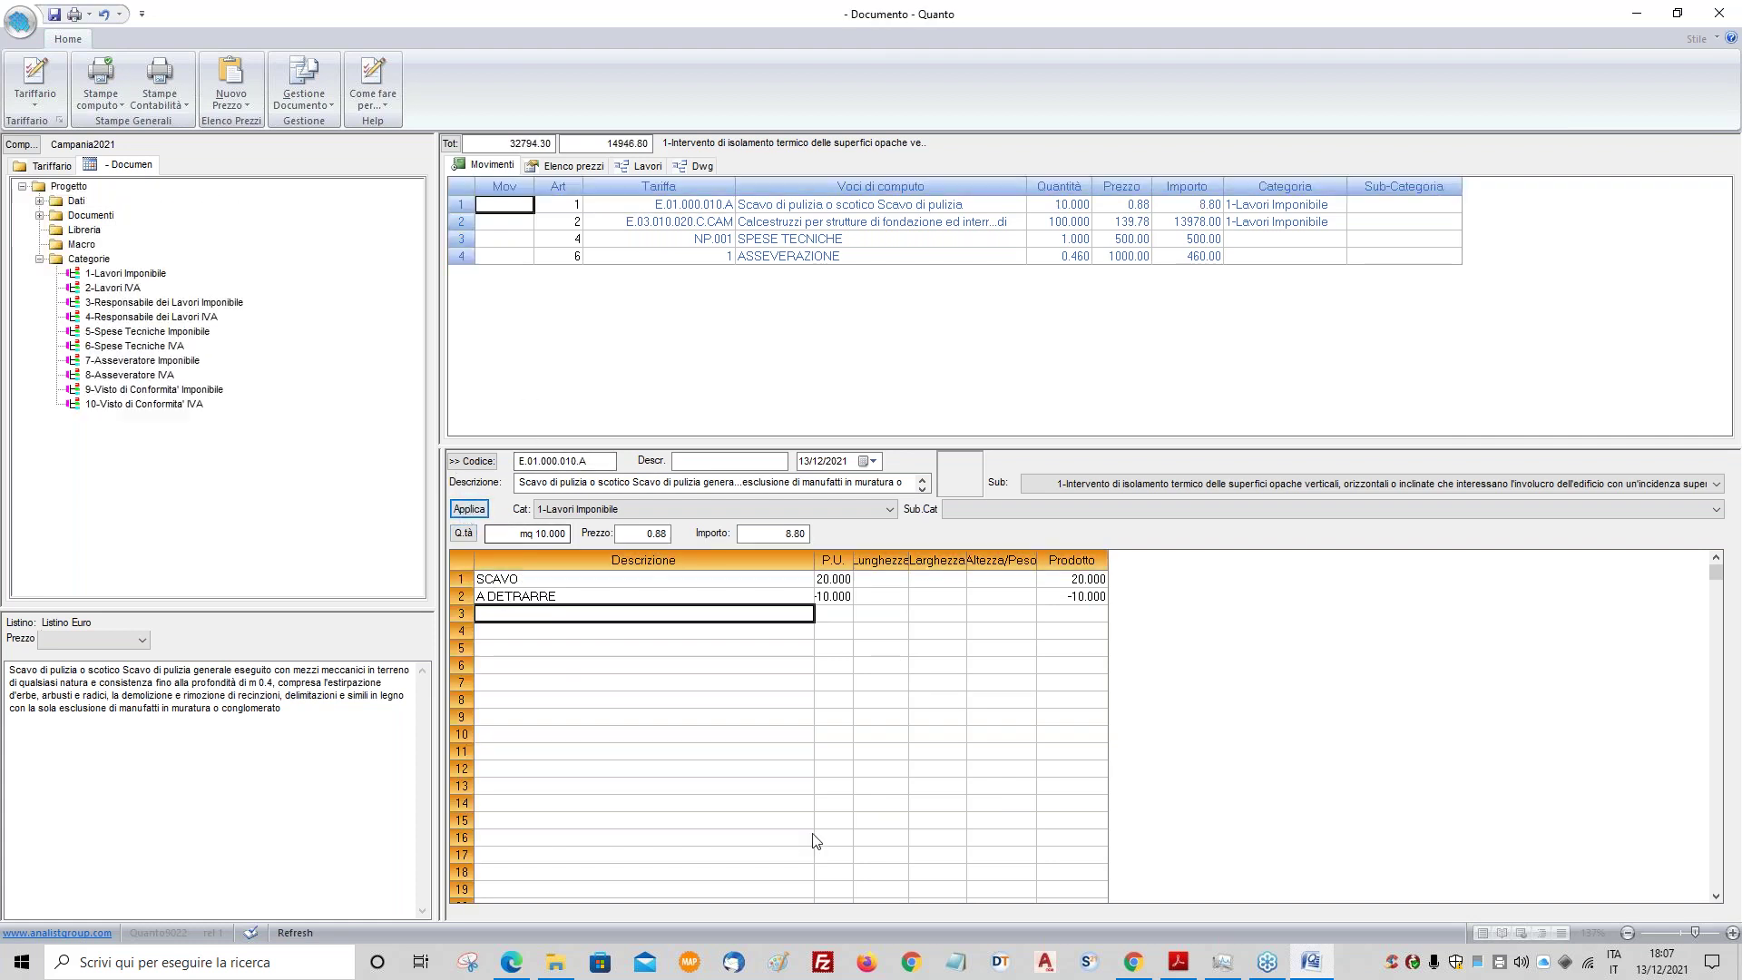
- Widen the P.U. column of the measurement table
left_click(831, 687)
left_click_drag(908, 560, 901, 560)
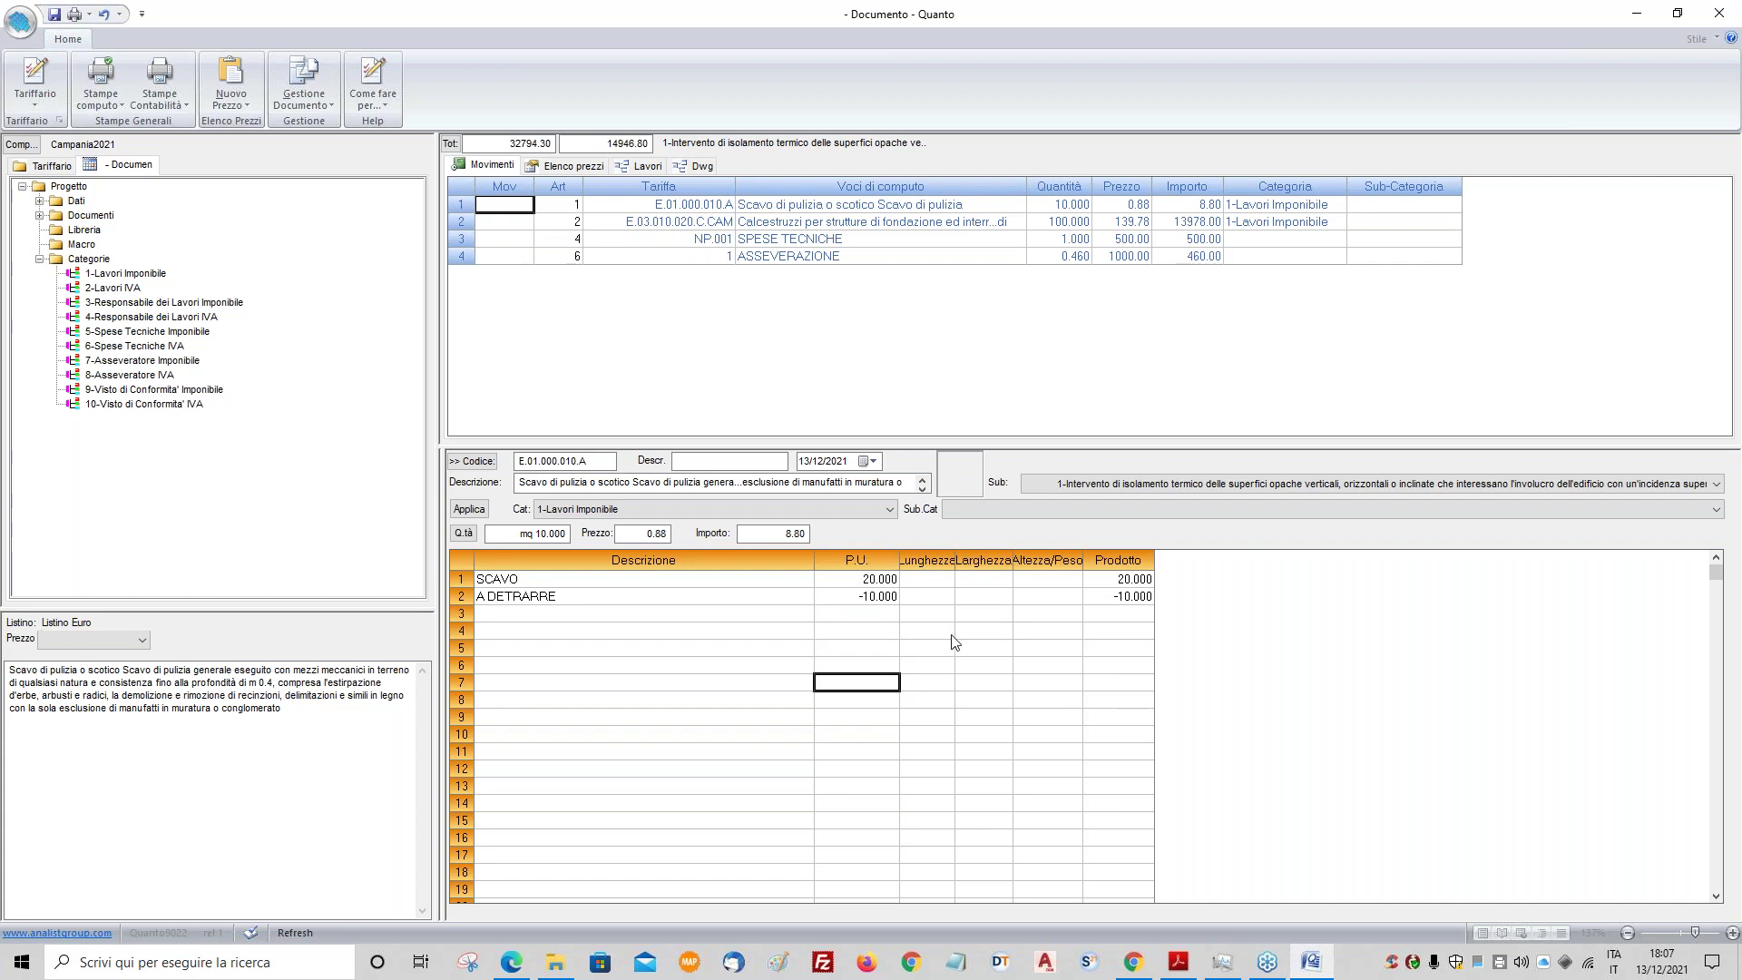
left_click(912, 395)
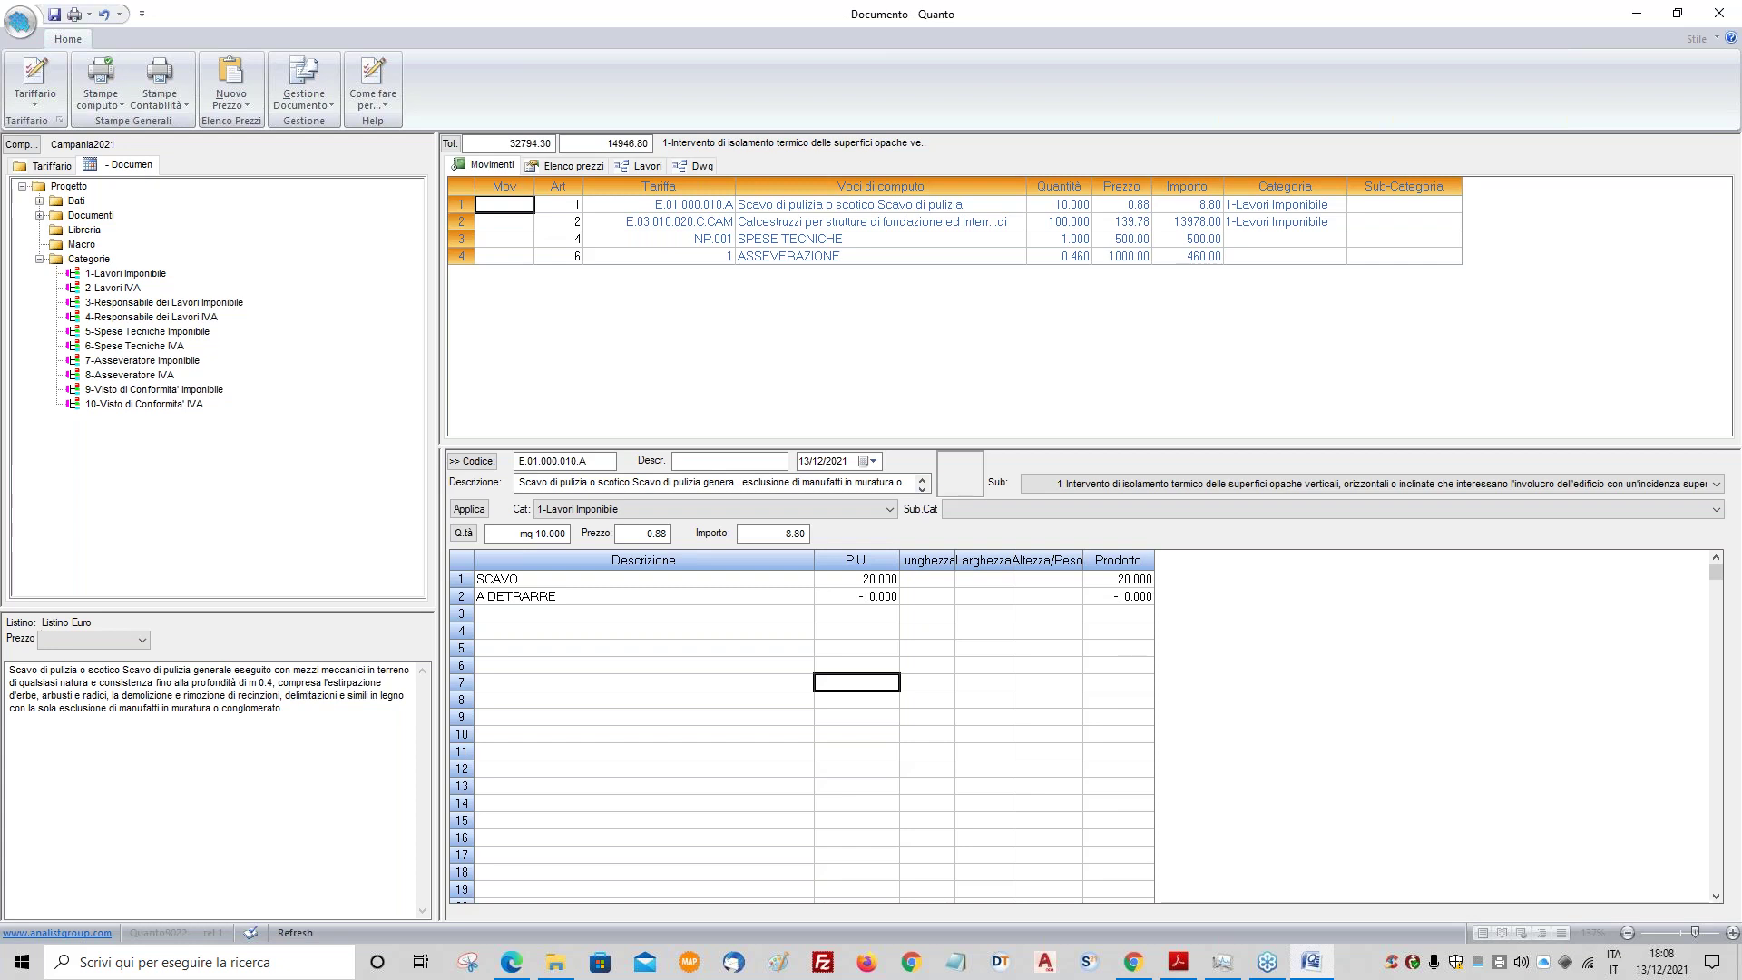
- Examine the properties and category setting of price list item E.18.090.020.A, and compare the price list with the movements
left_click(547, 169)
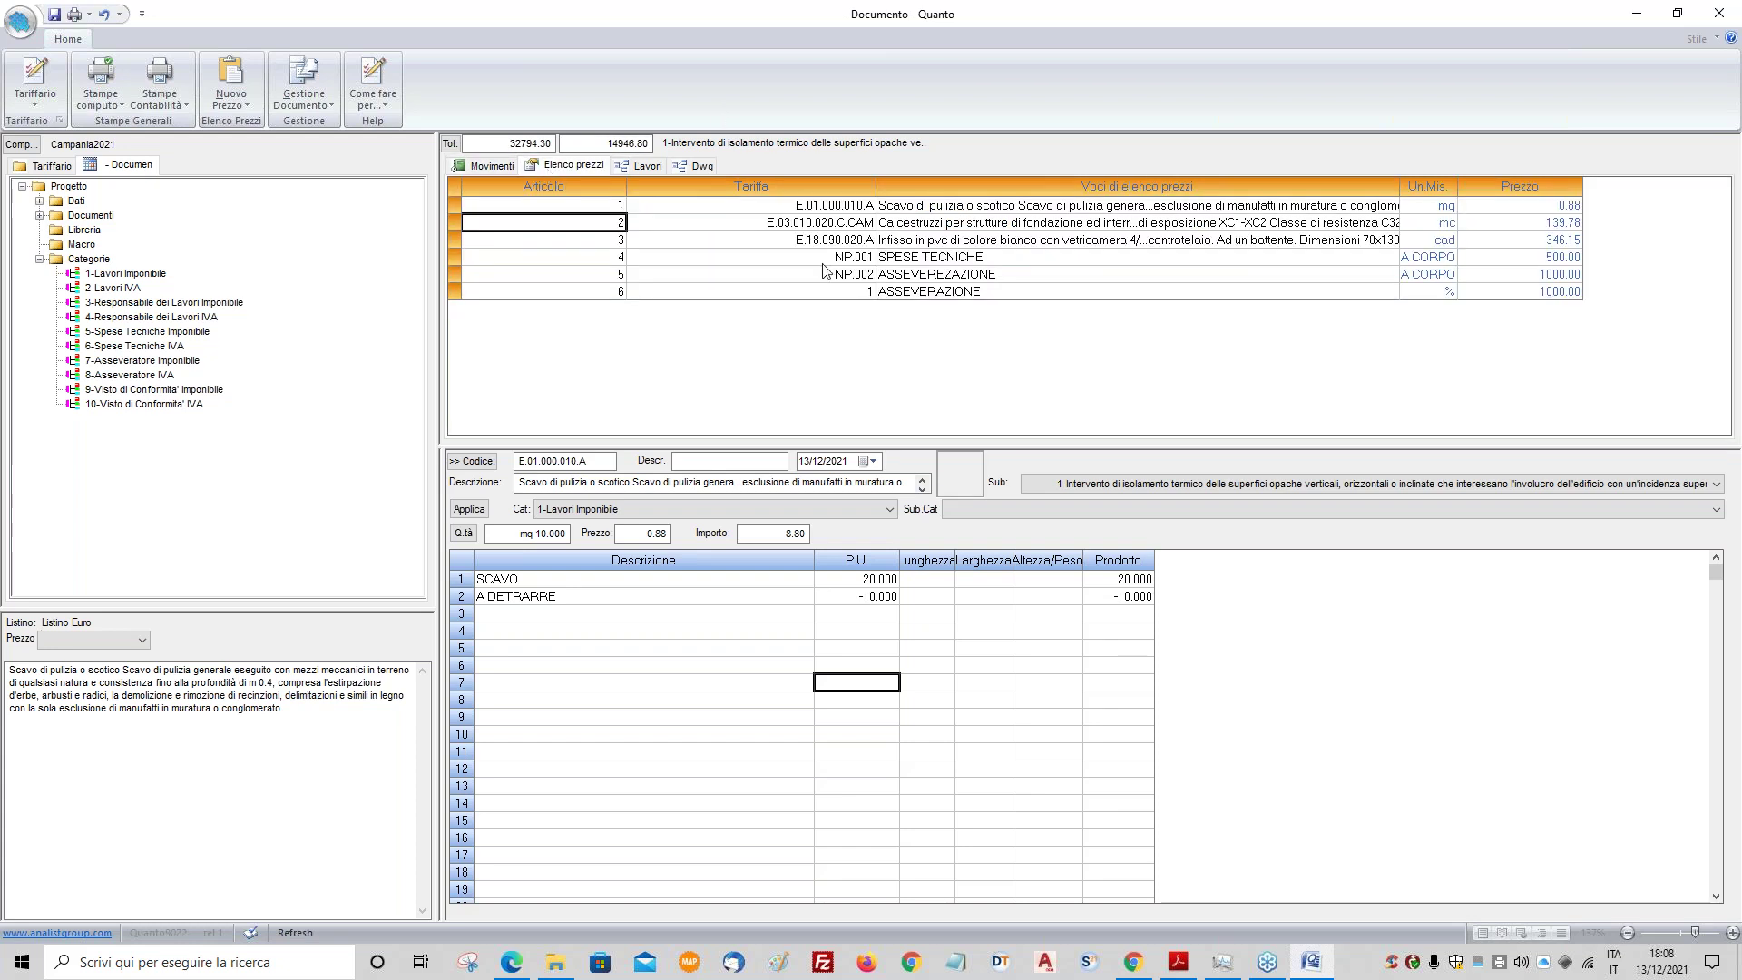
right_click(741, 240)
left_click(789, 531)
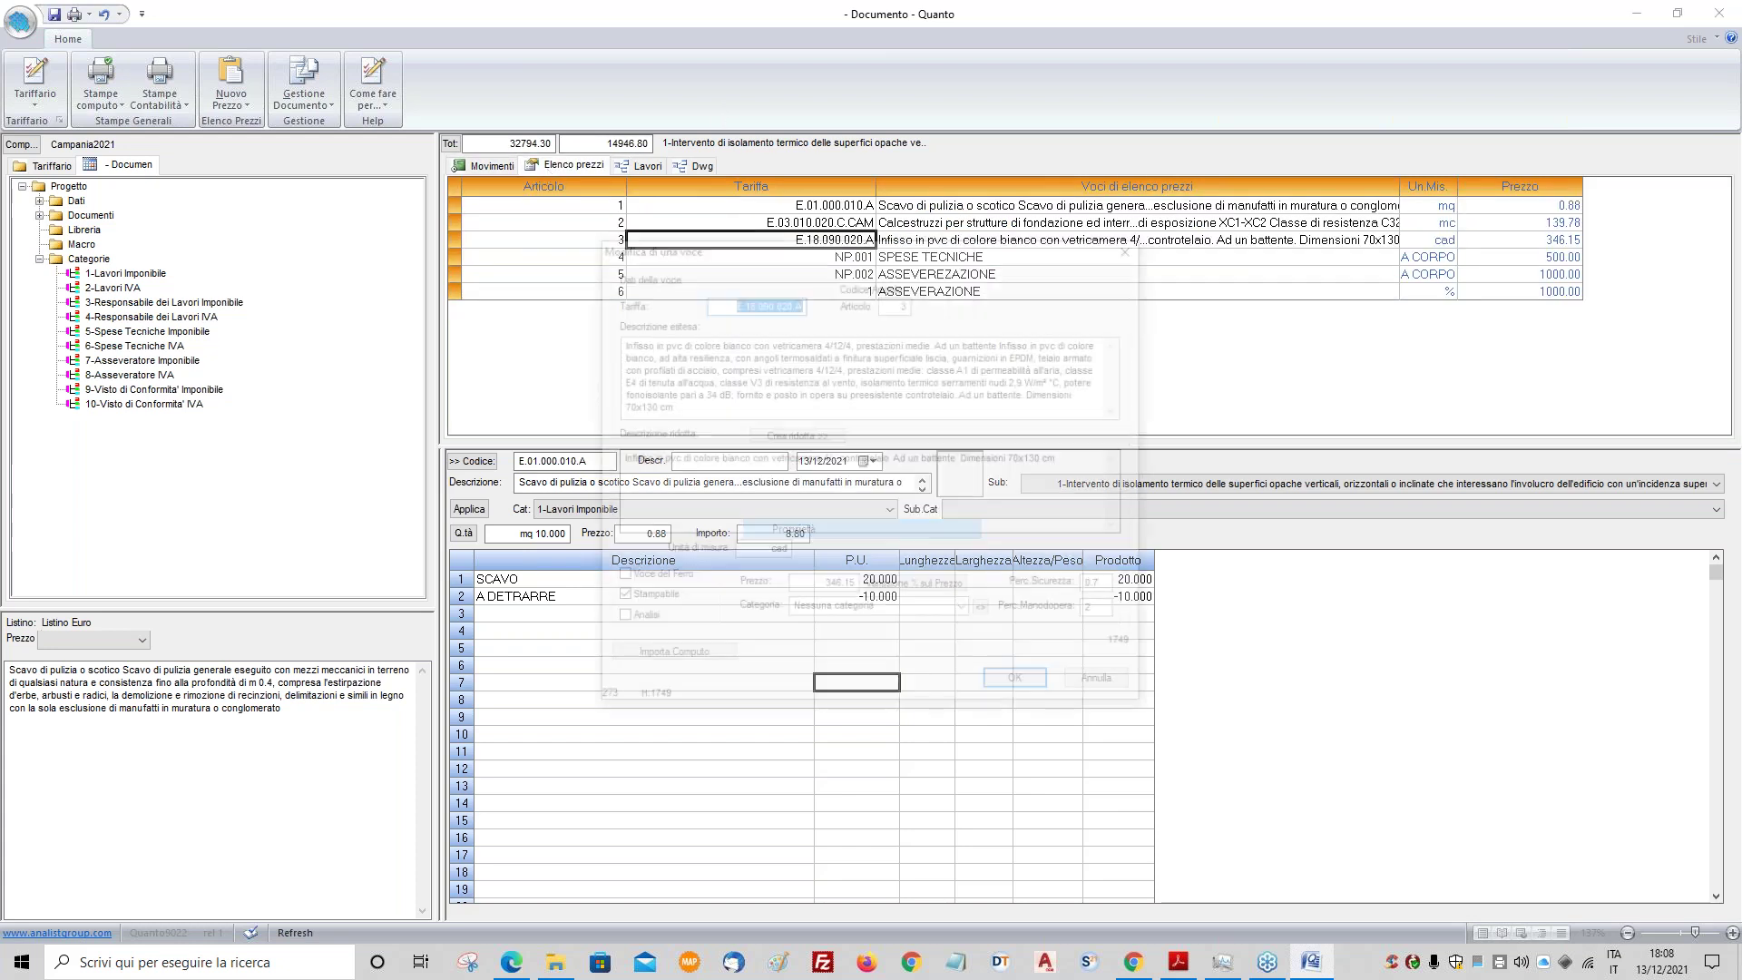
left_click(964, 612)
left_click(967, 612)
left_click(966, 612)
left_click(1104, 686)
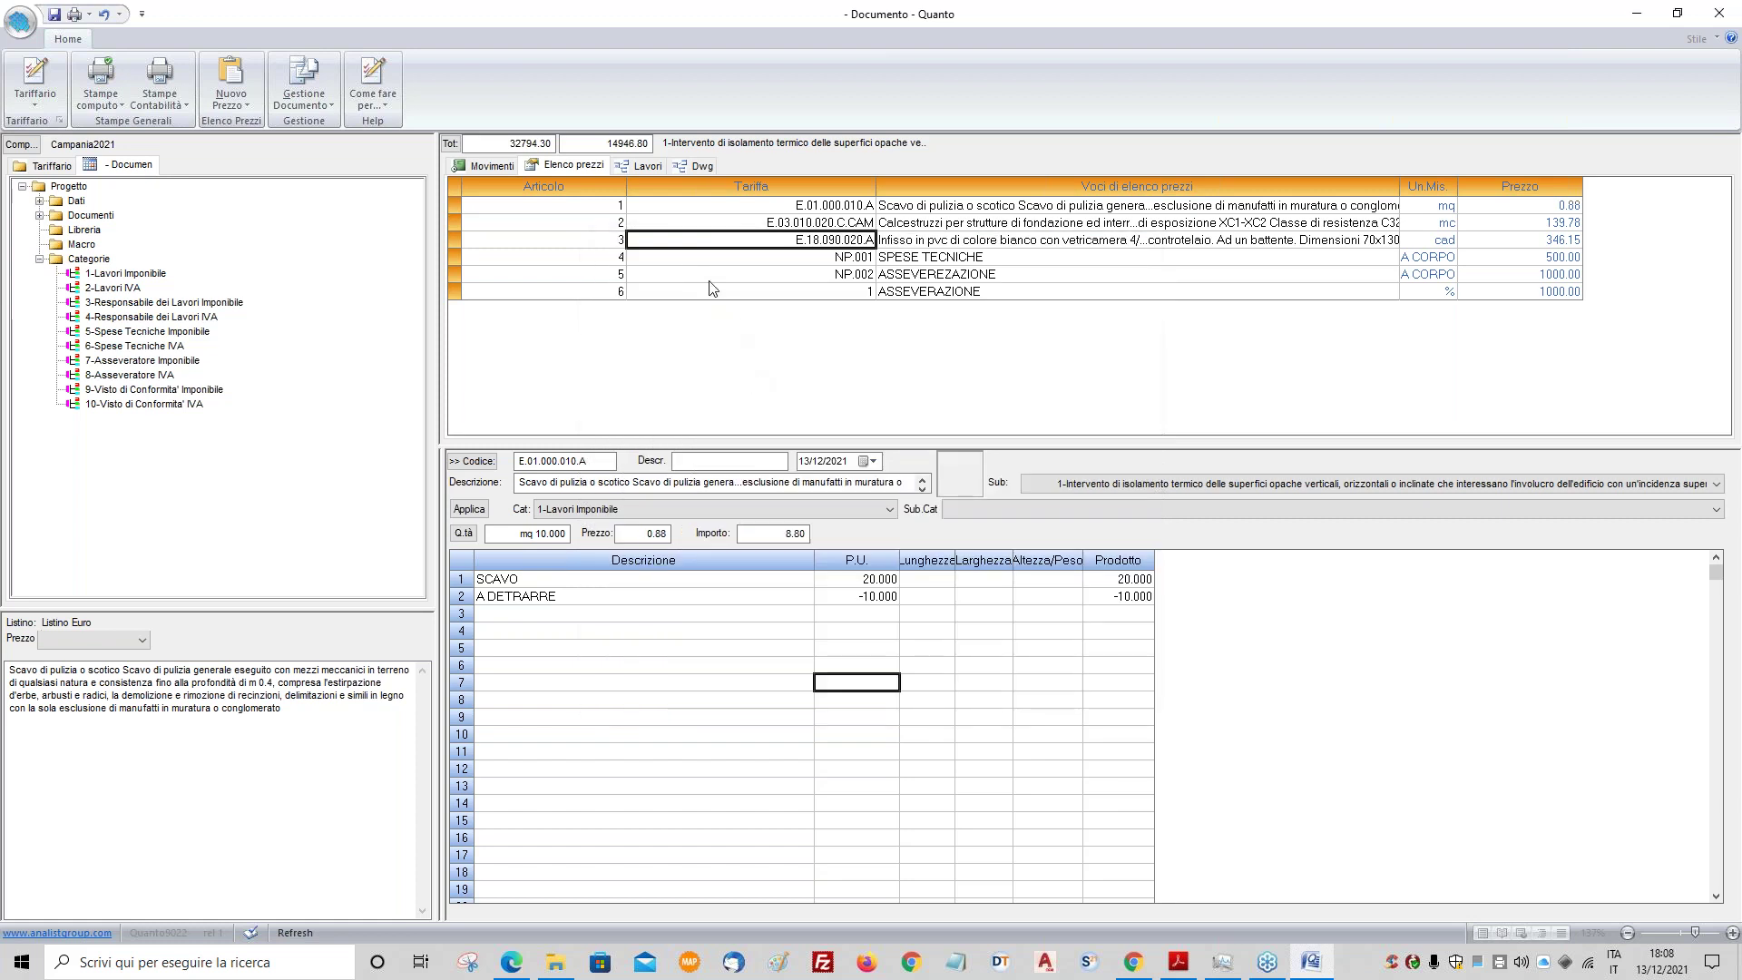
left_click(490, 164)
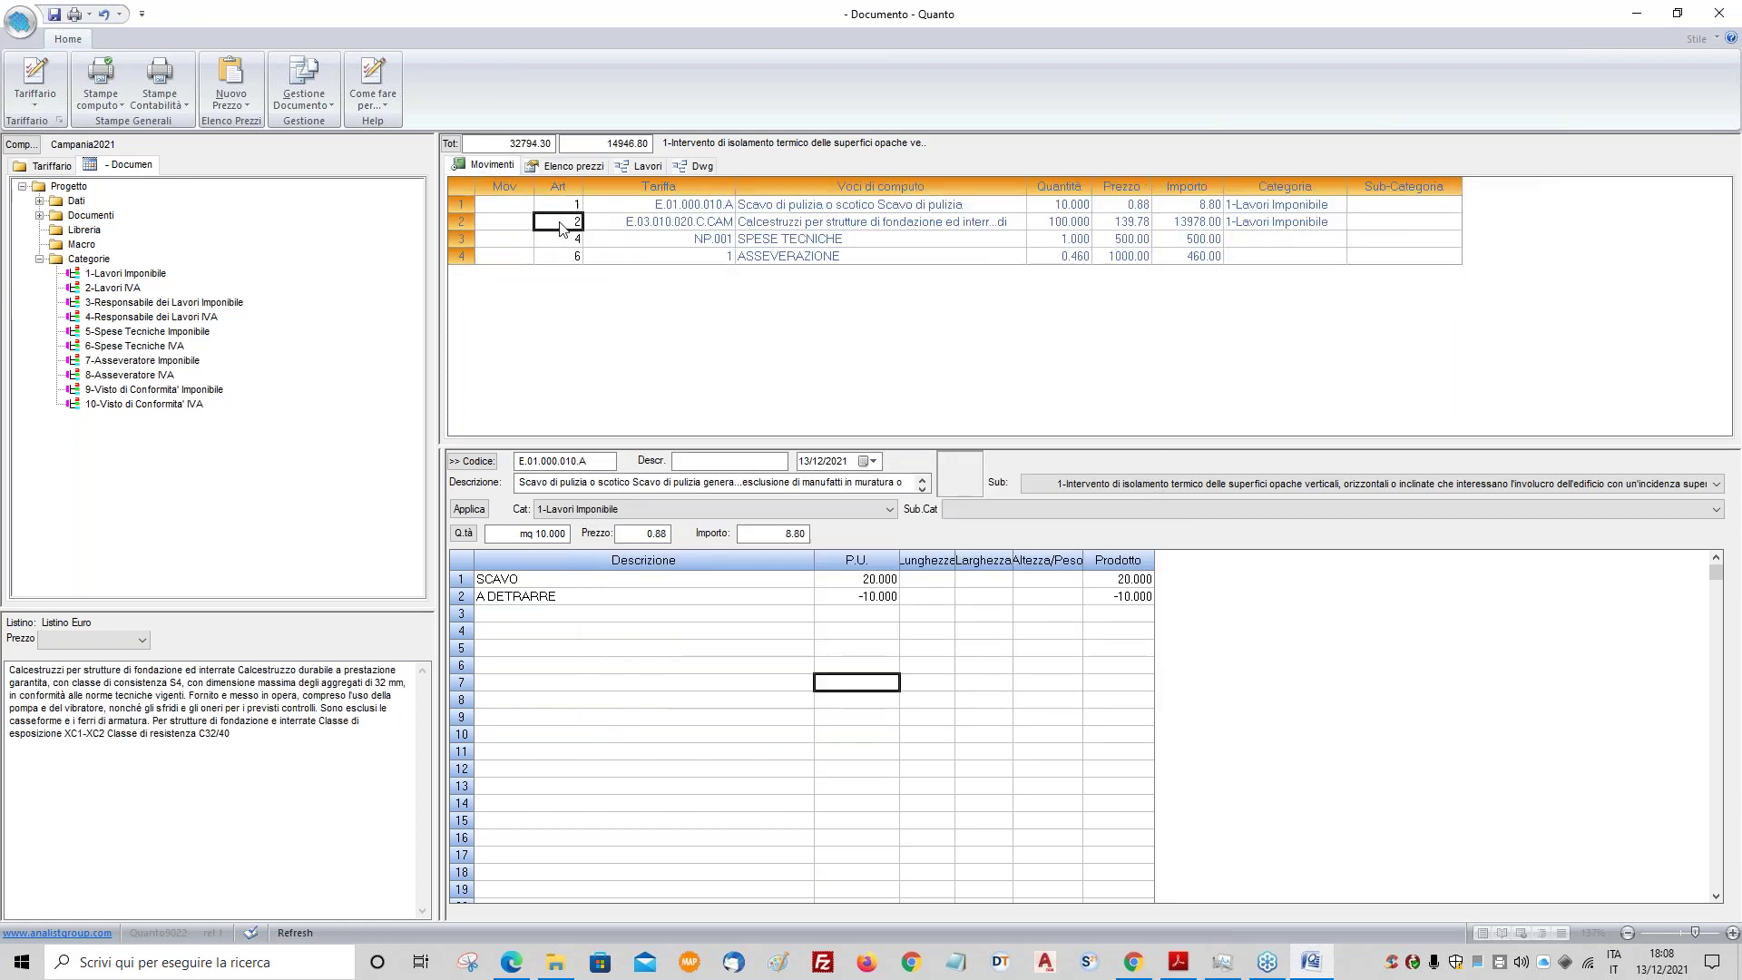
left_click(574, 166)
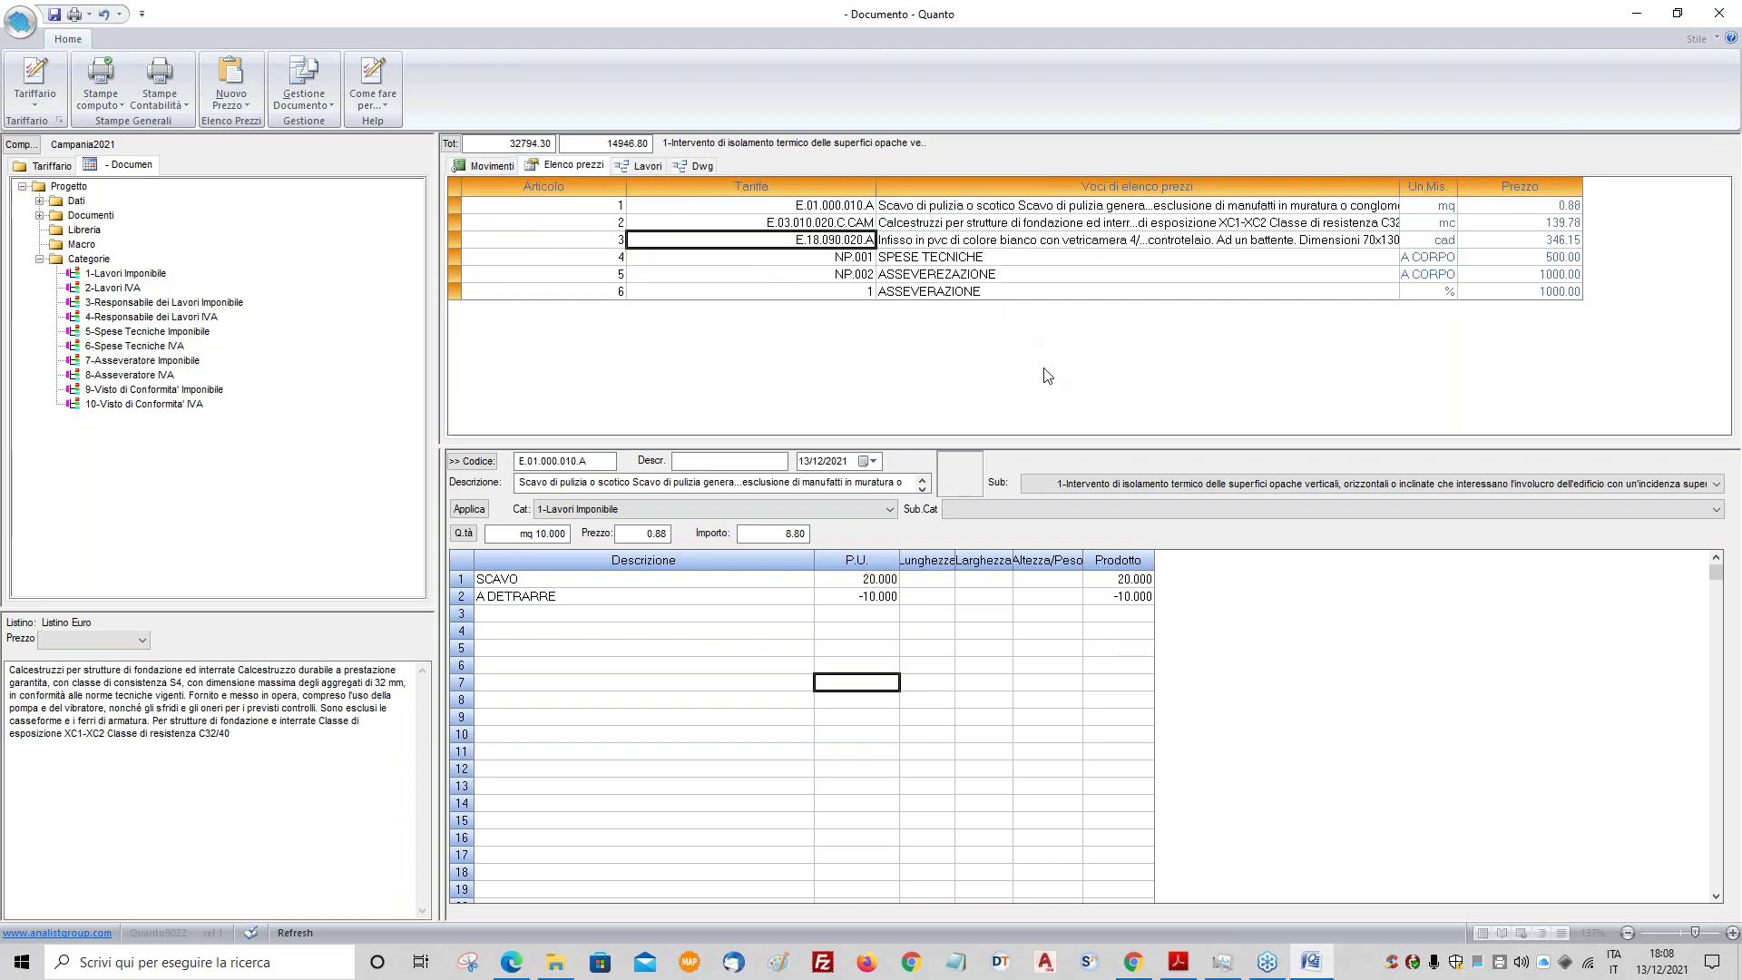
- Set the category of the Calcestruzzi movement E.03.010.020.C.CAM to 5-Spese Tecniche Imponibile
left_click(483, 169)
left_click(506, 223)
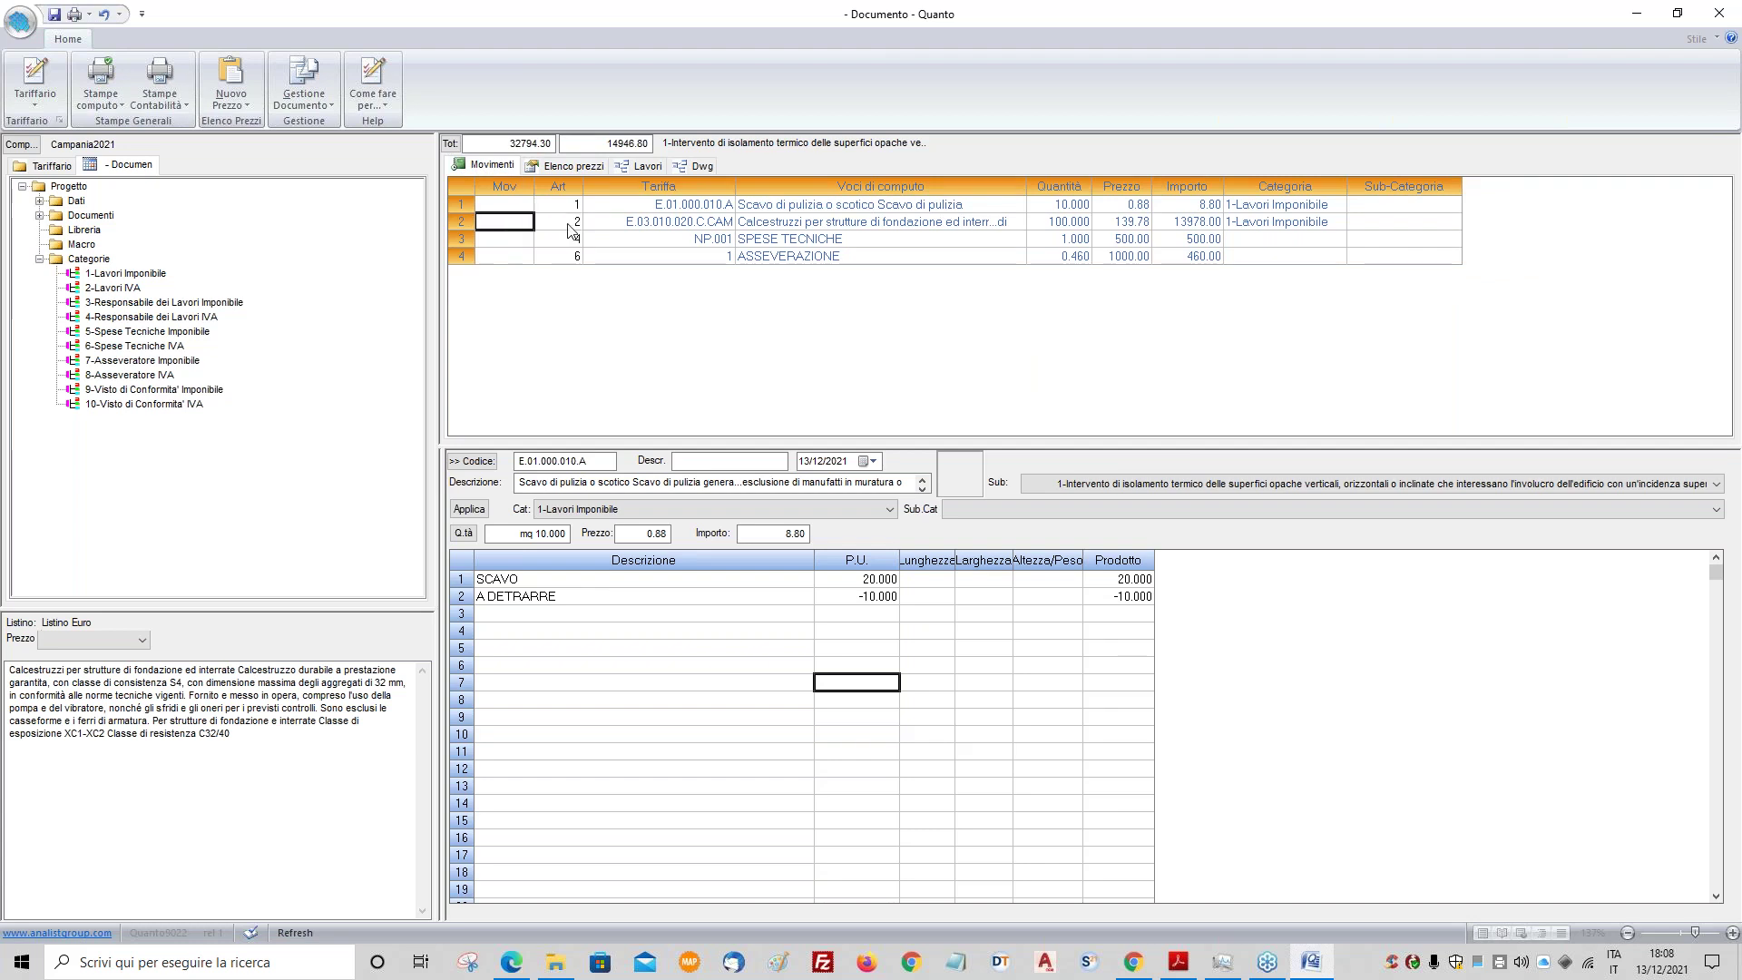
right_click(628, 227)
left_click(726, 408)
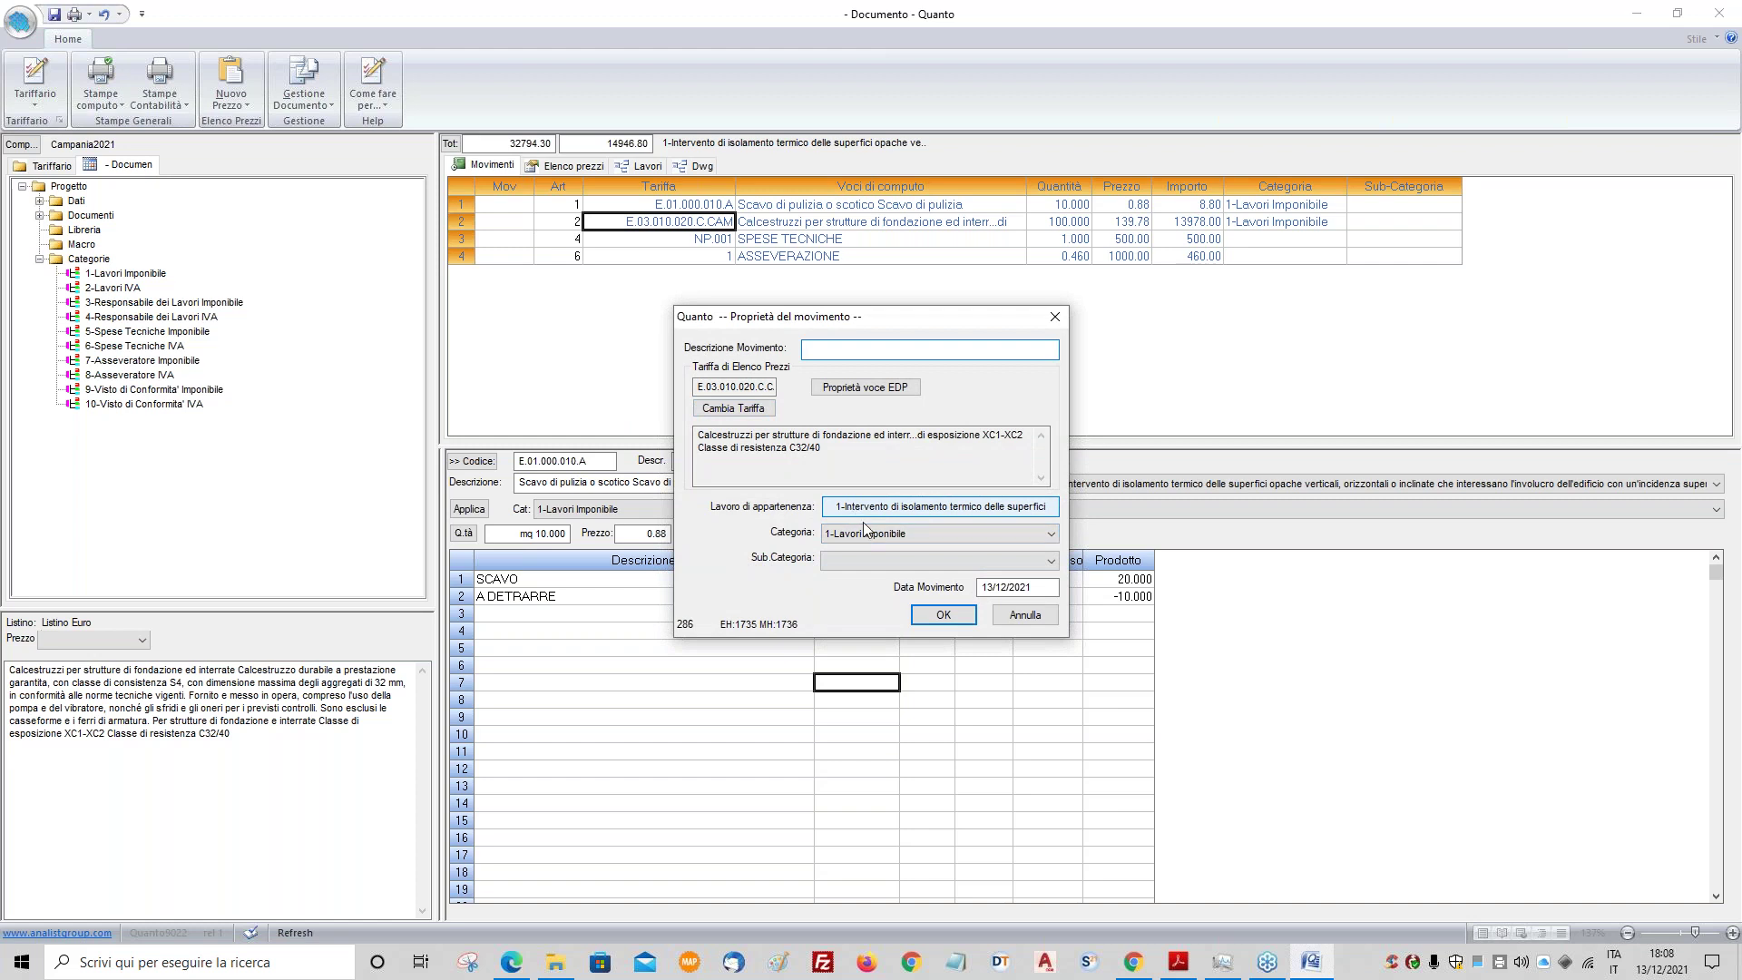
left_click(871, 536)
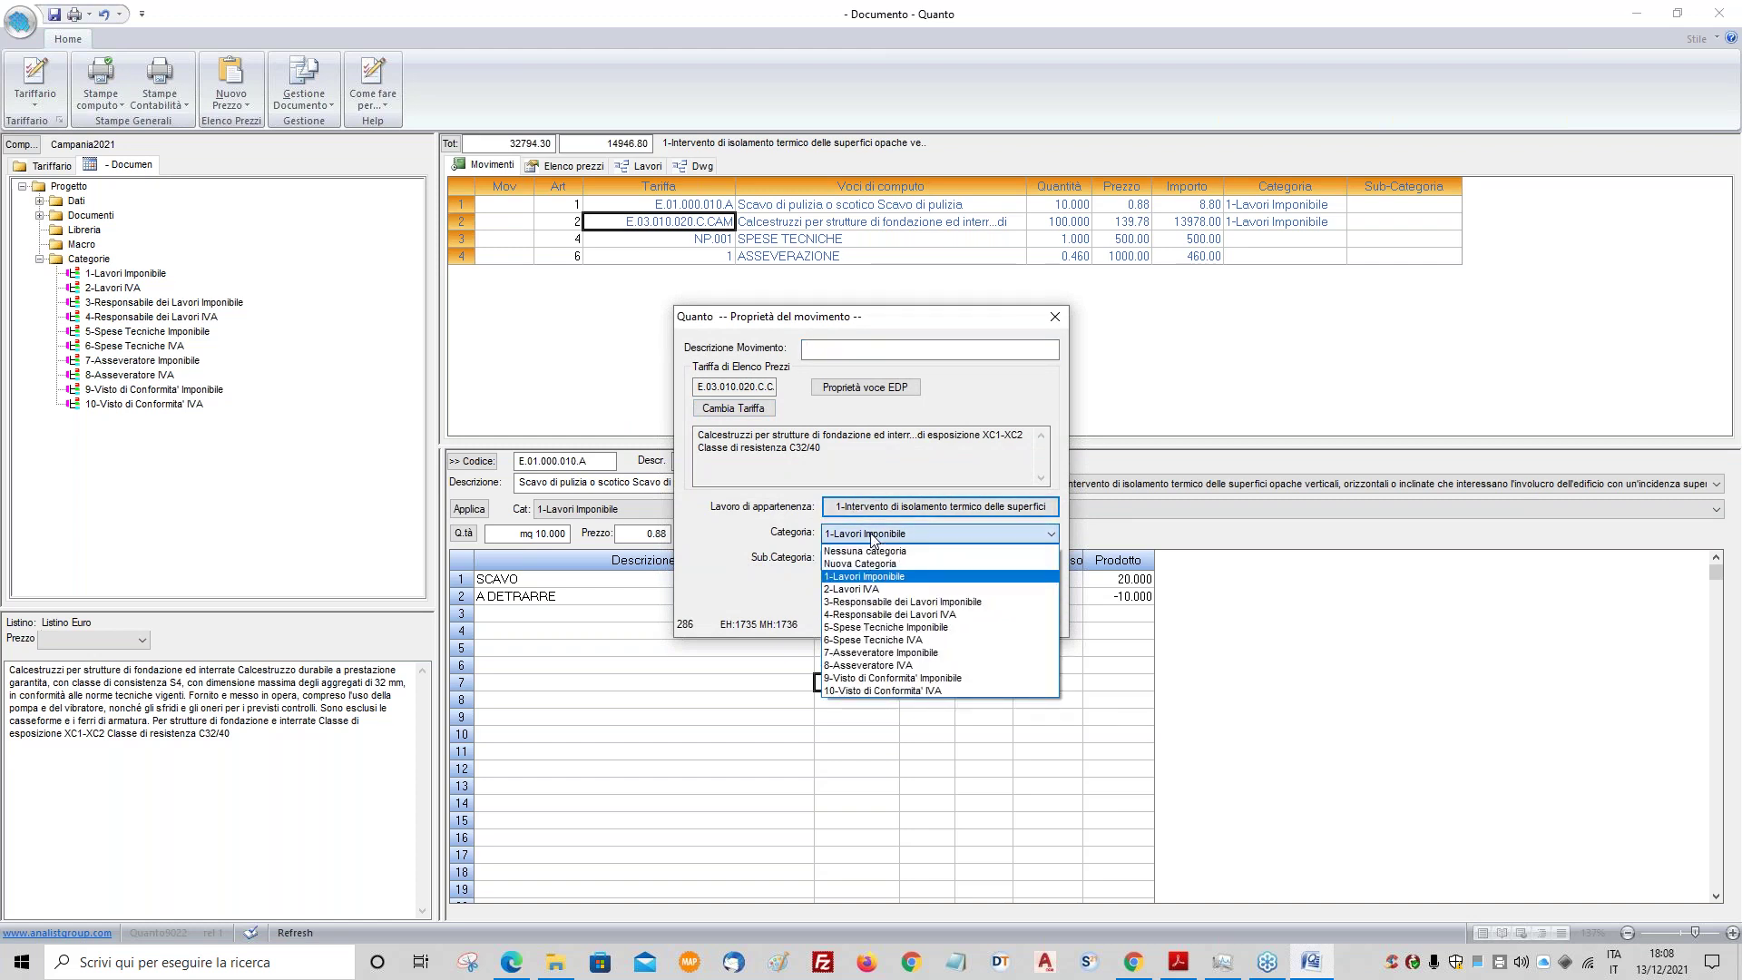
left_click(887, 627)
left_click(940, 615)
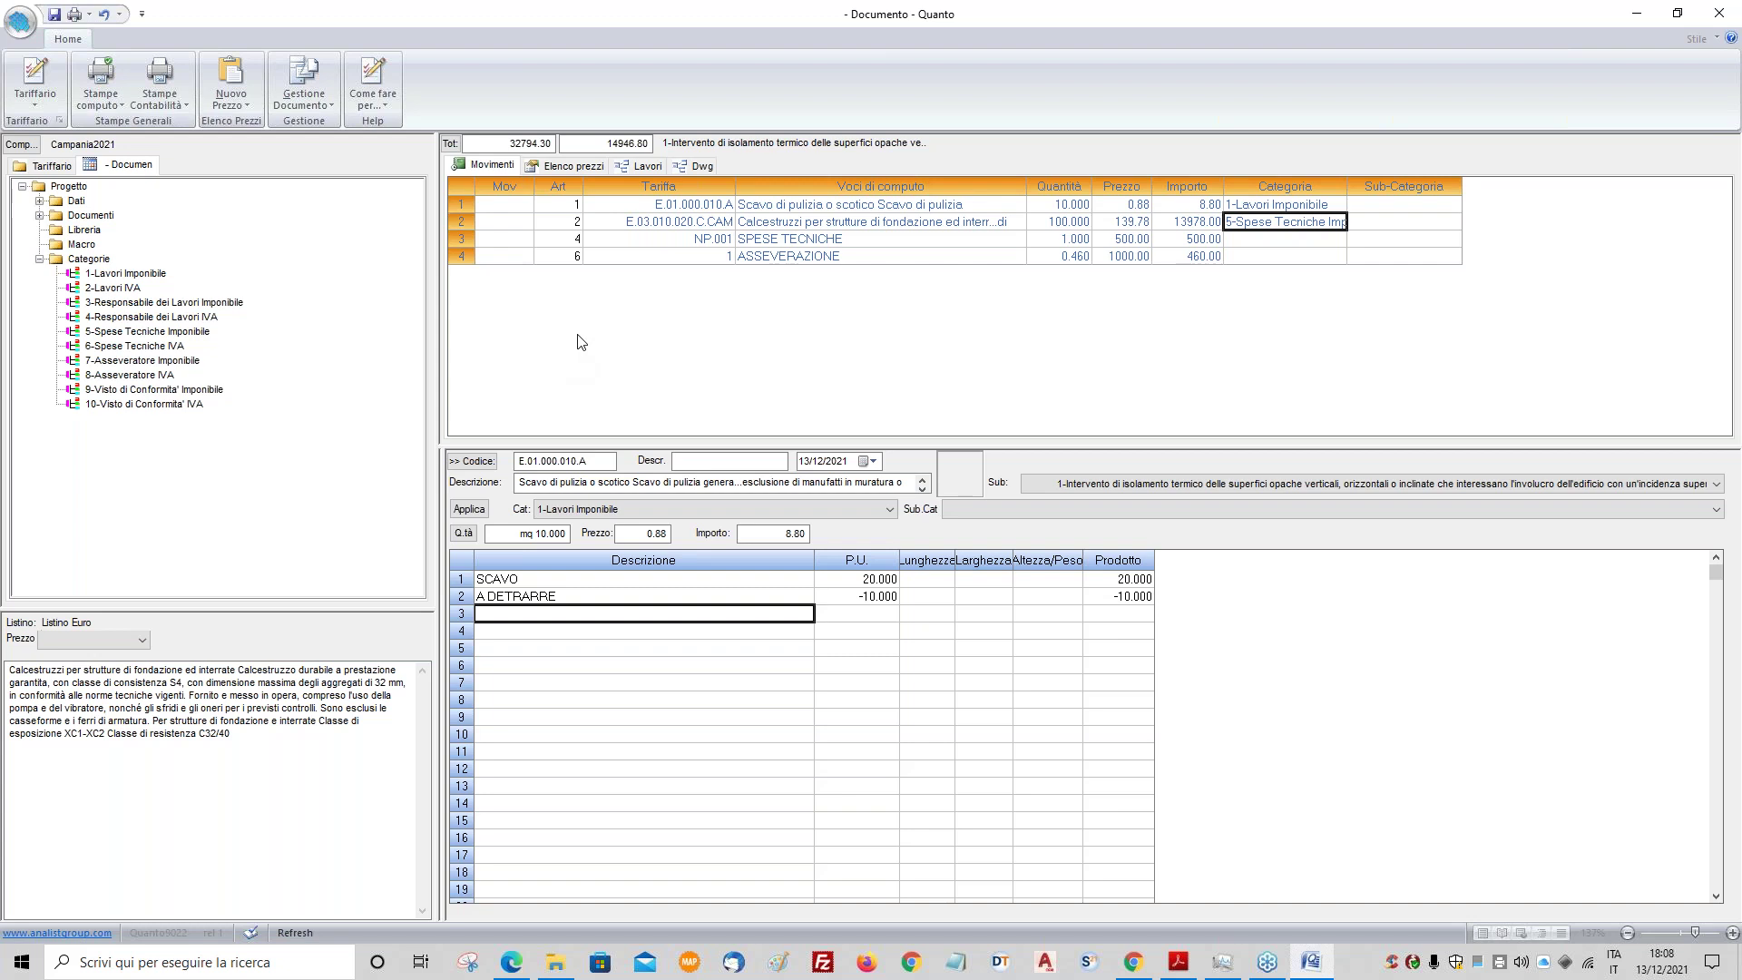
- Open the properties of the Scavo di pulizia movement and view those of its linked price list item
right_click(505, 208)
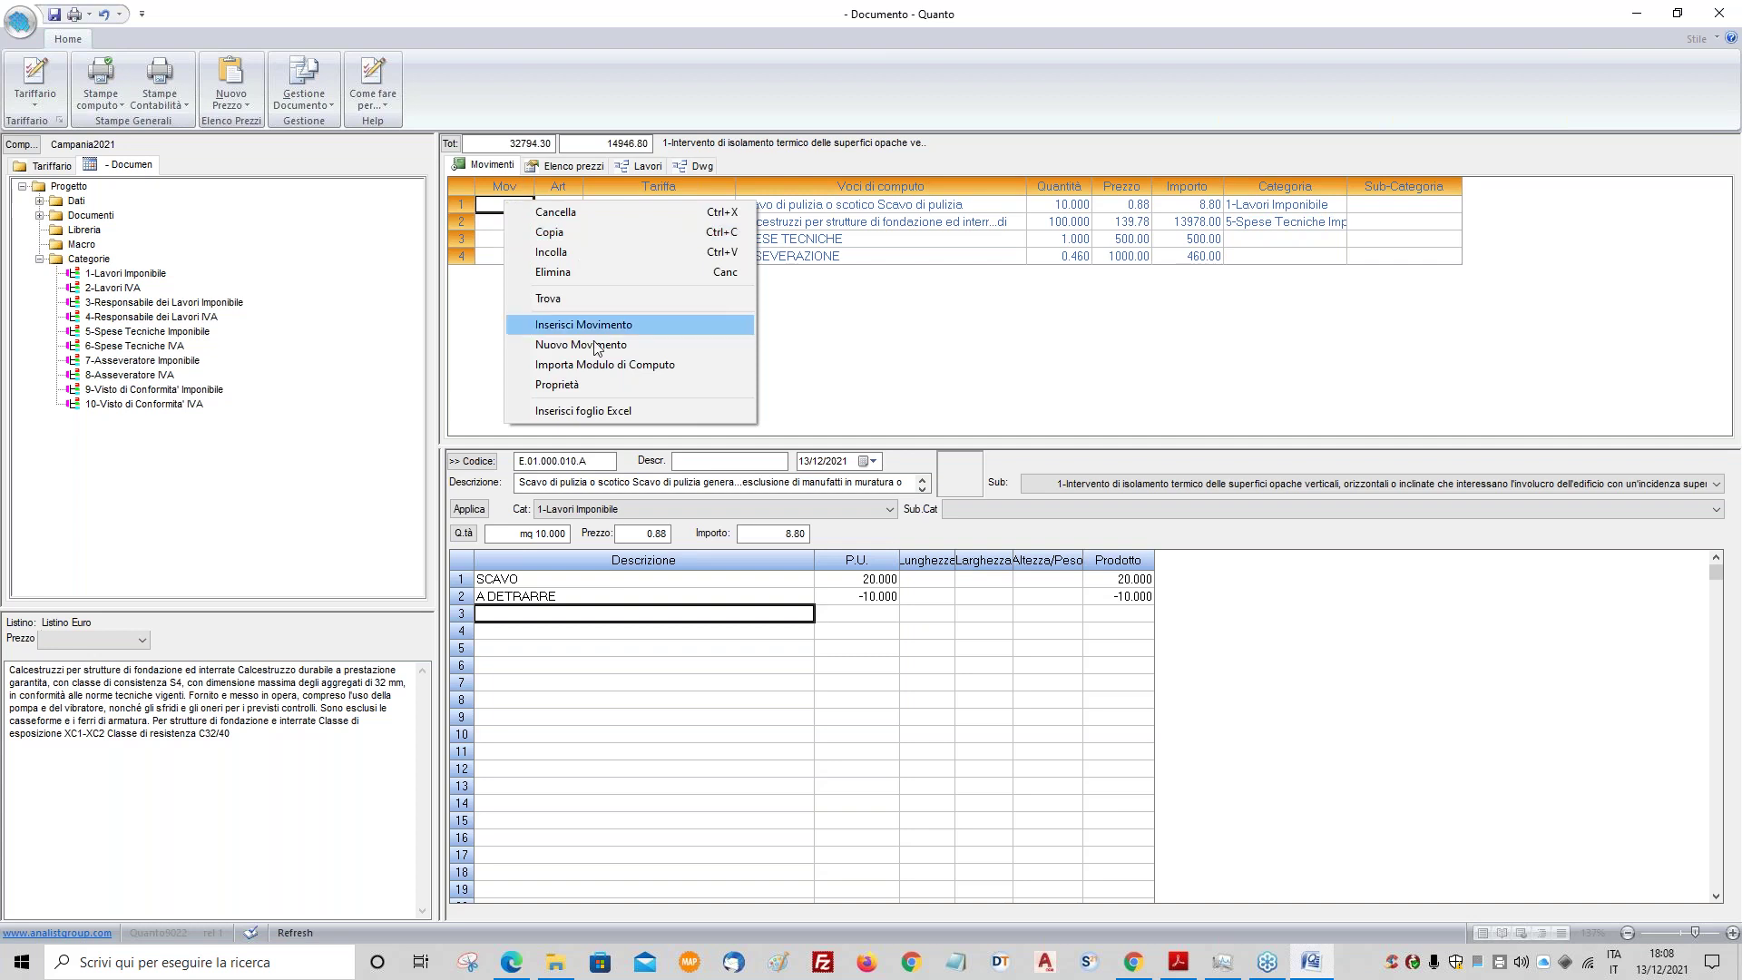
left_click(554, 378)
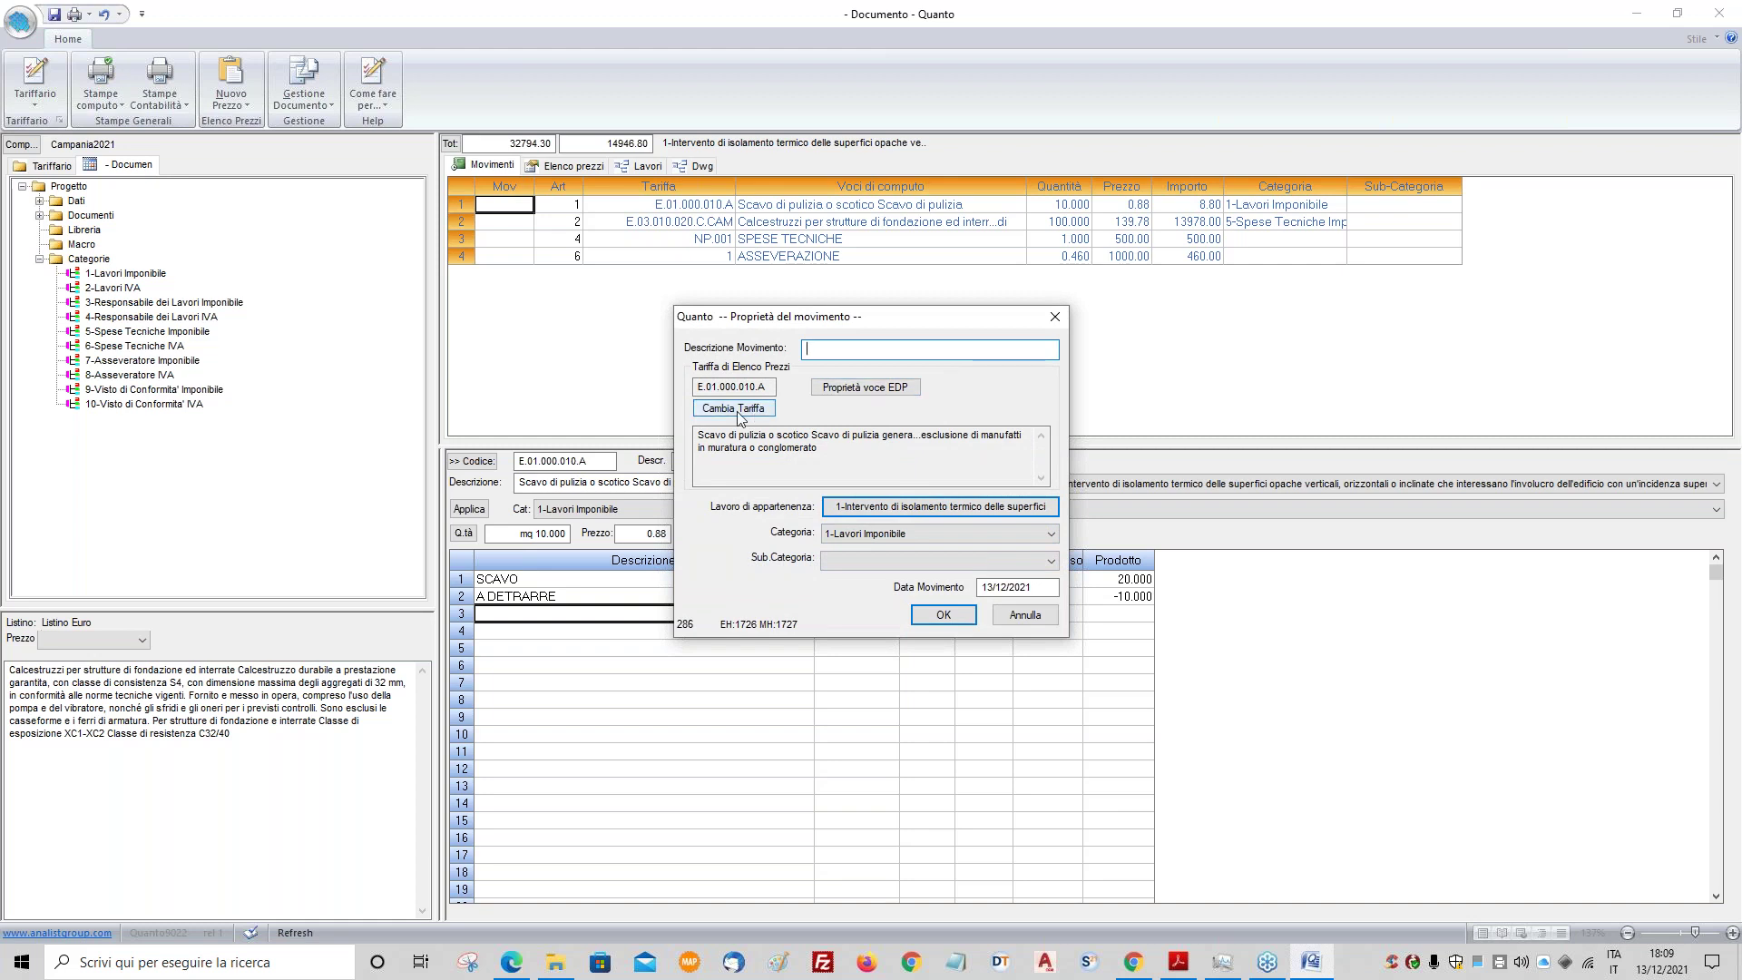
left_click(866, 388)
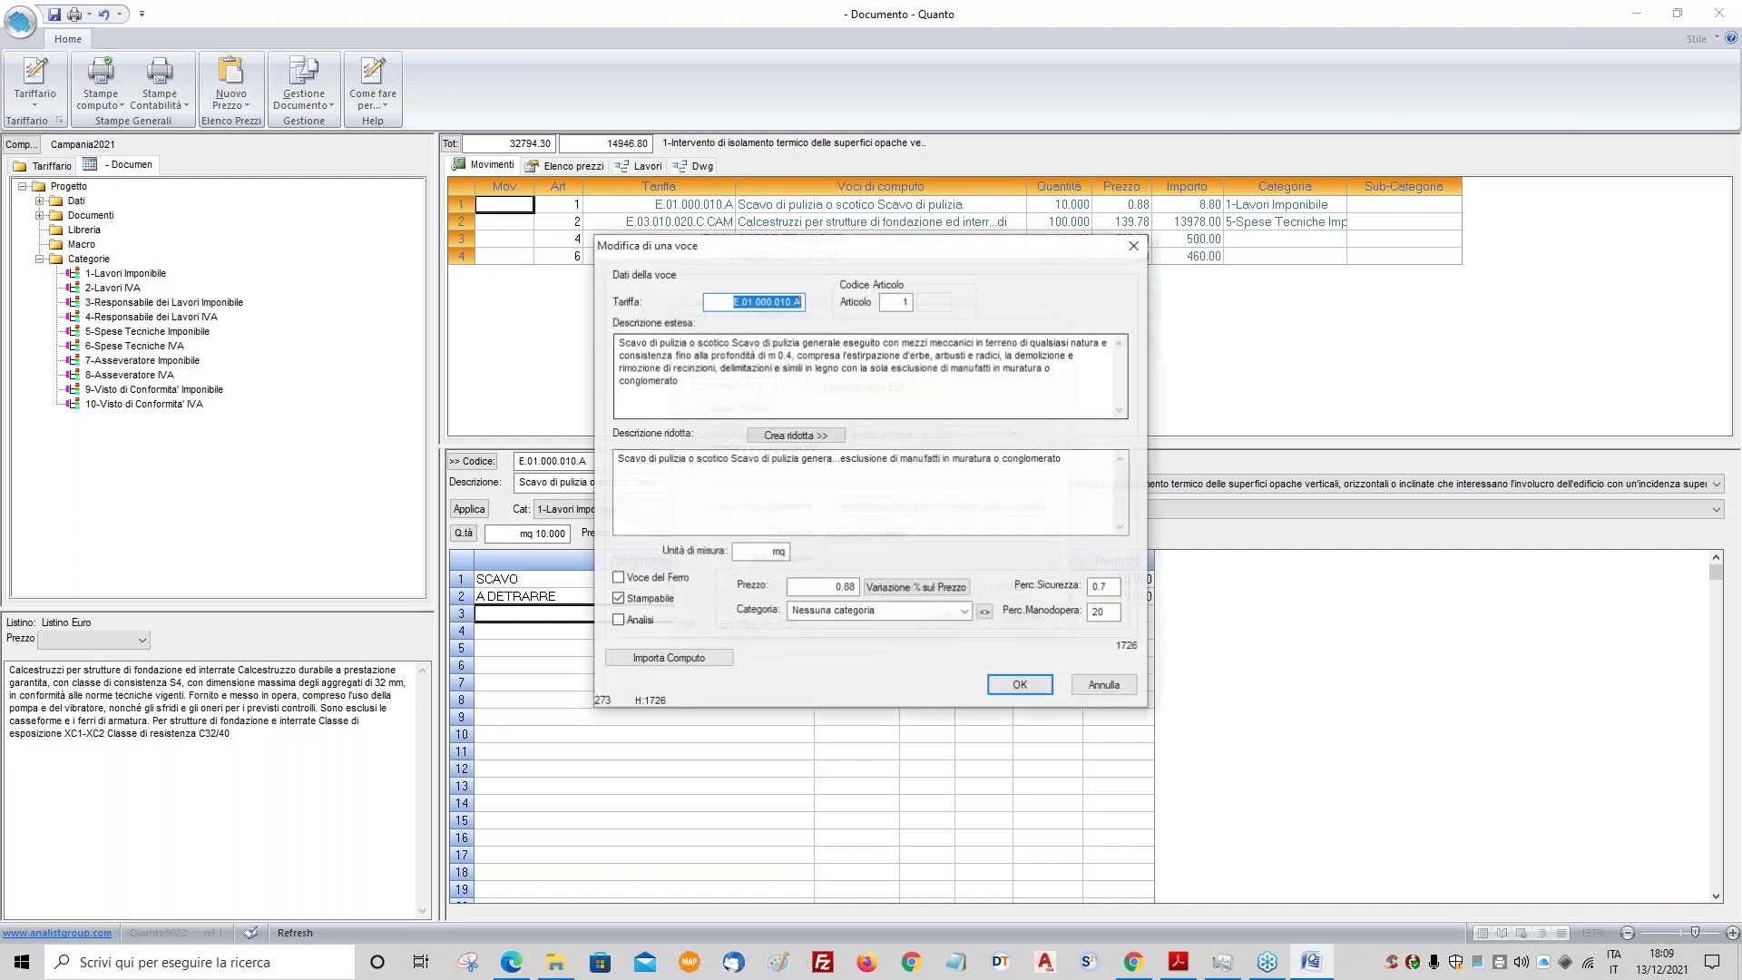
left_click(1101, 685)
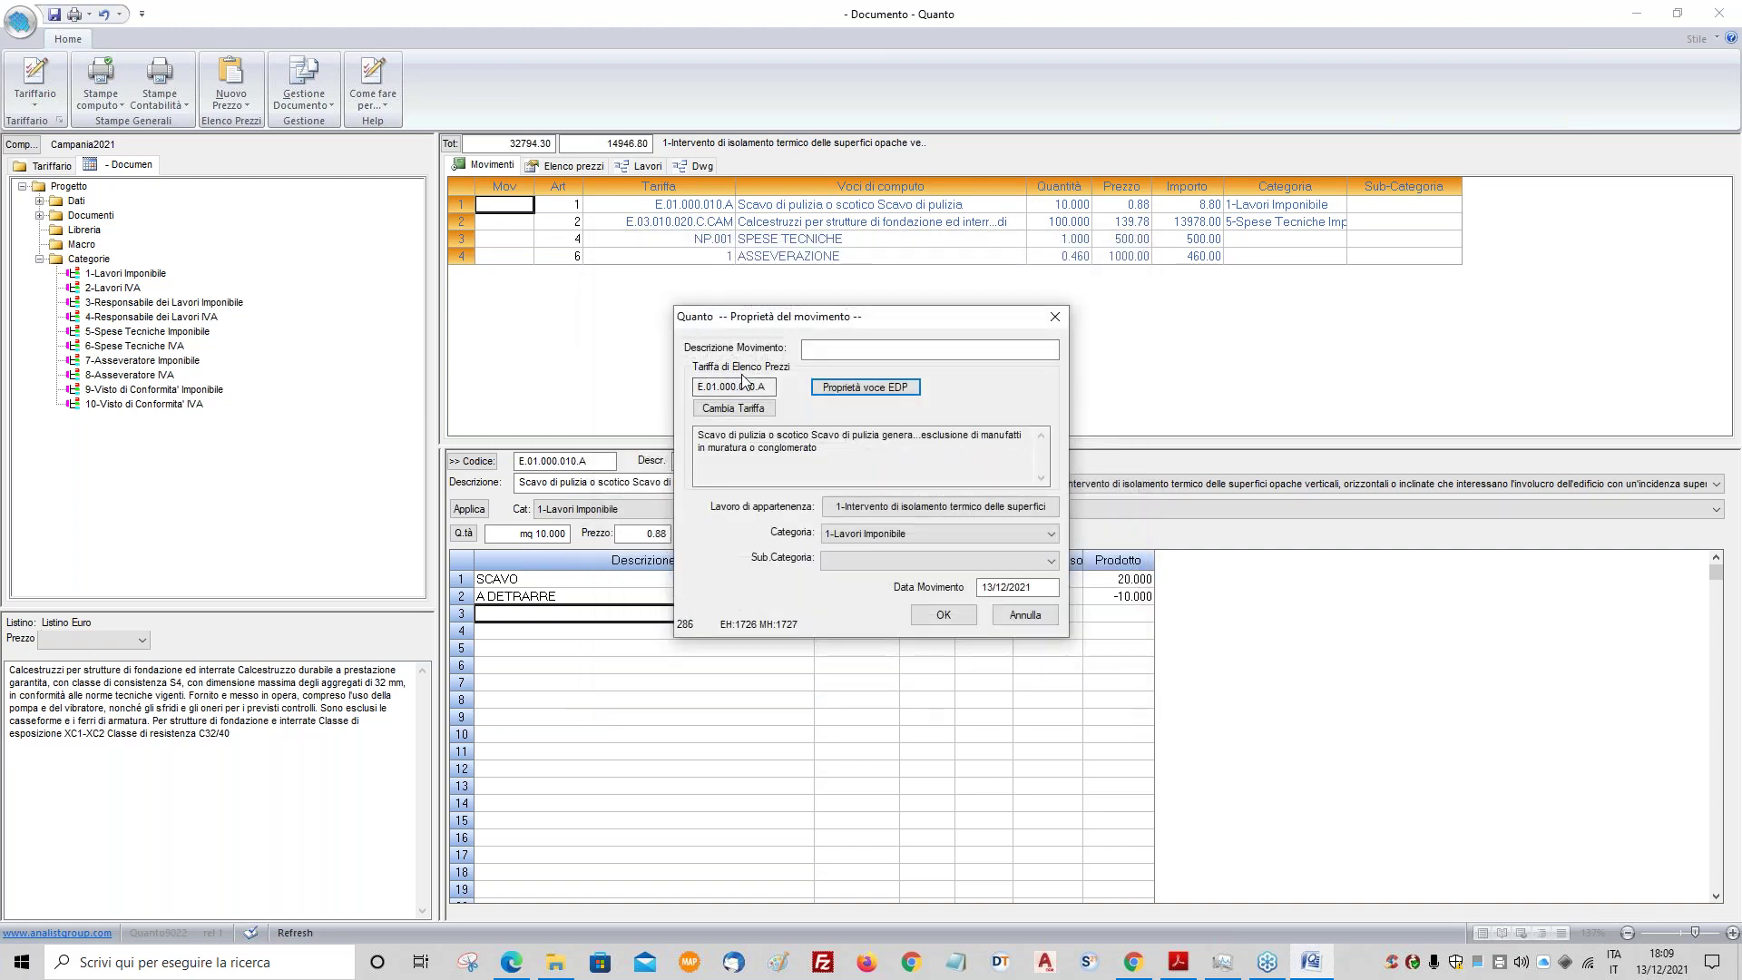
- Change the tariff of the Scavo di pulizia movement to E.18.090.020.A, the white PVC window, and confirm its properties
left_click(734, 408)
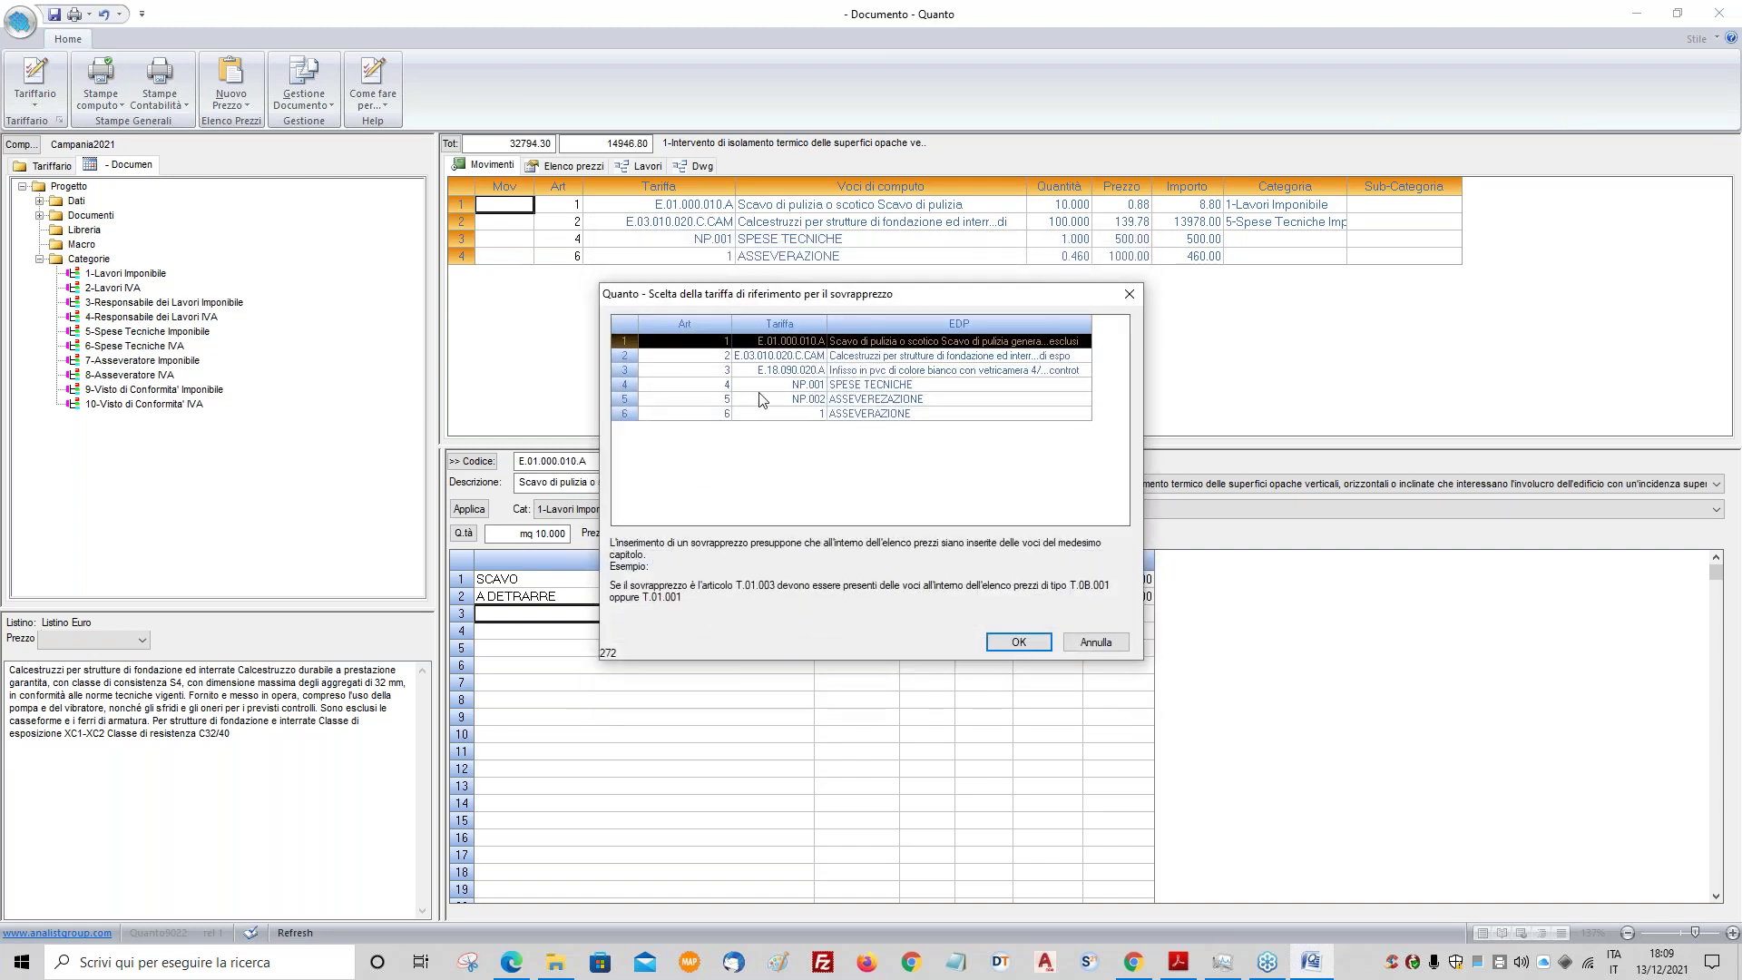
left_click(683, 389)
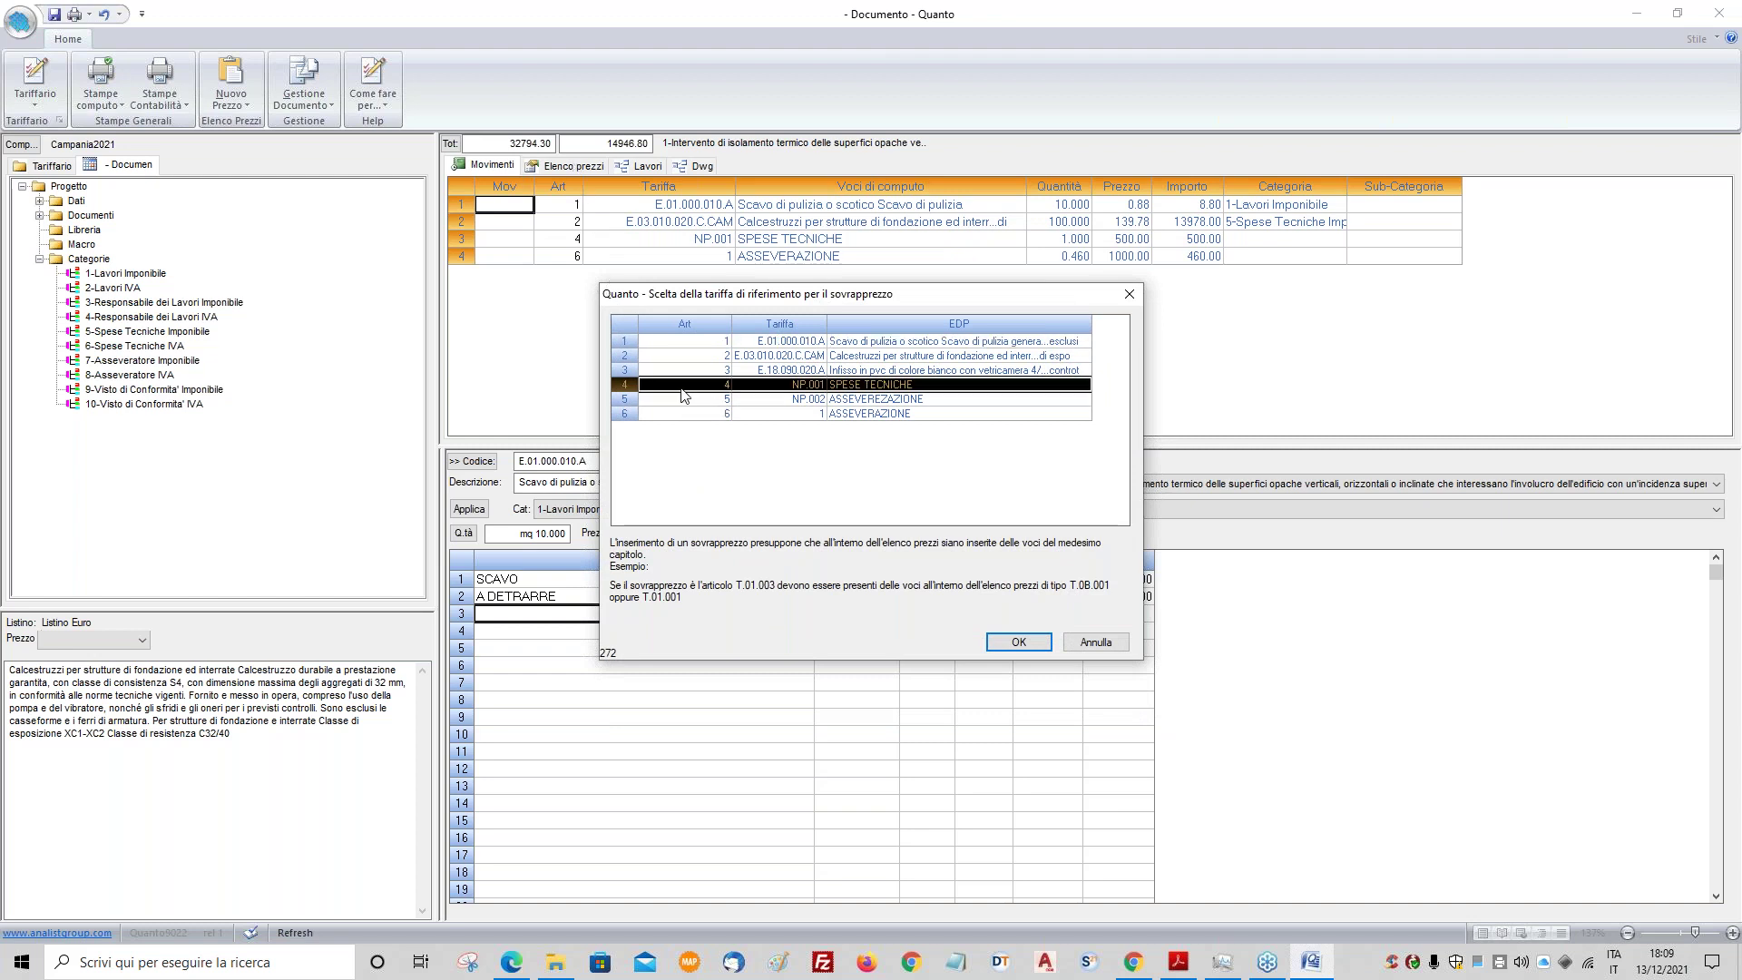
left_click(688, 372)
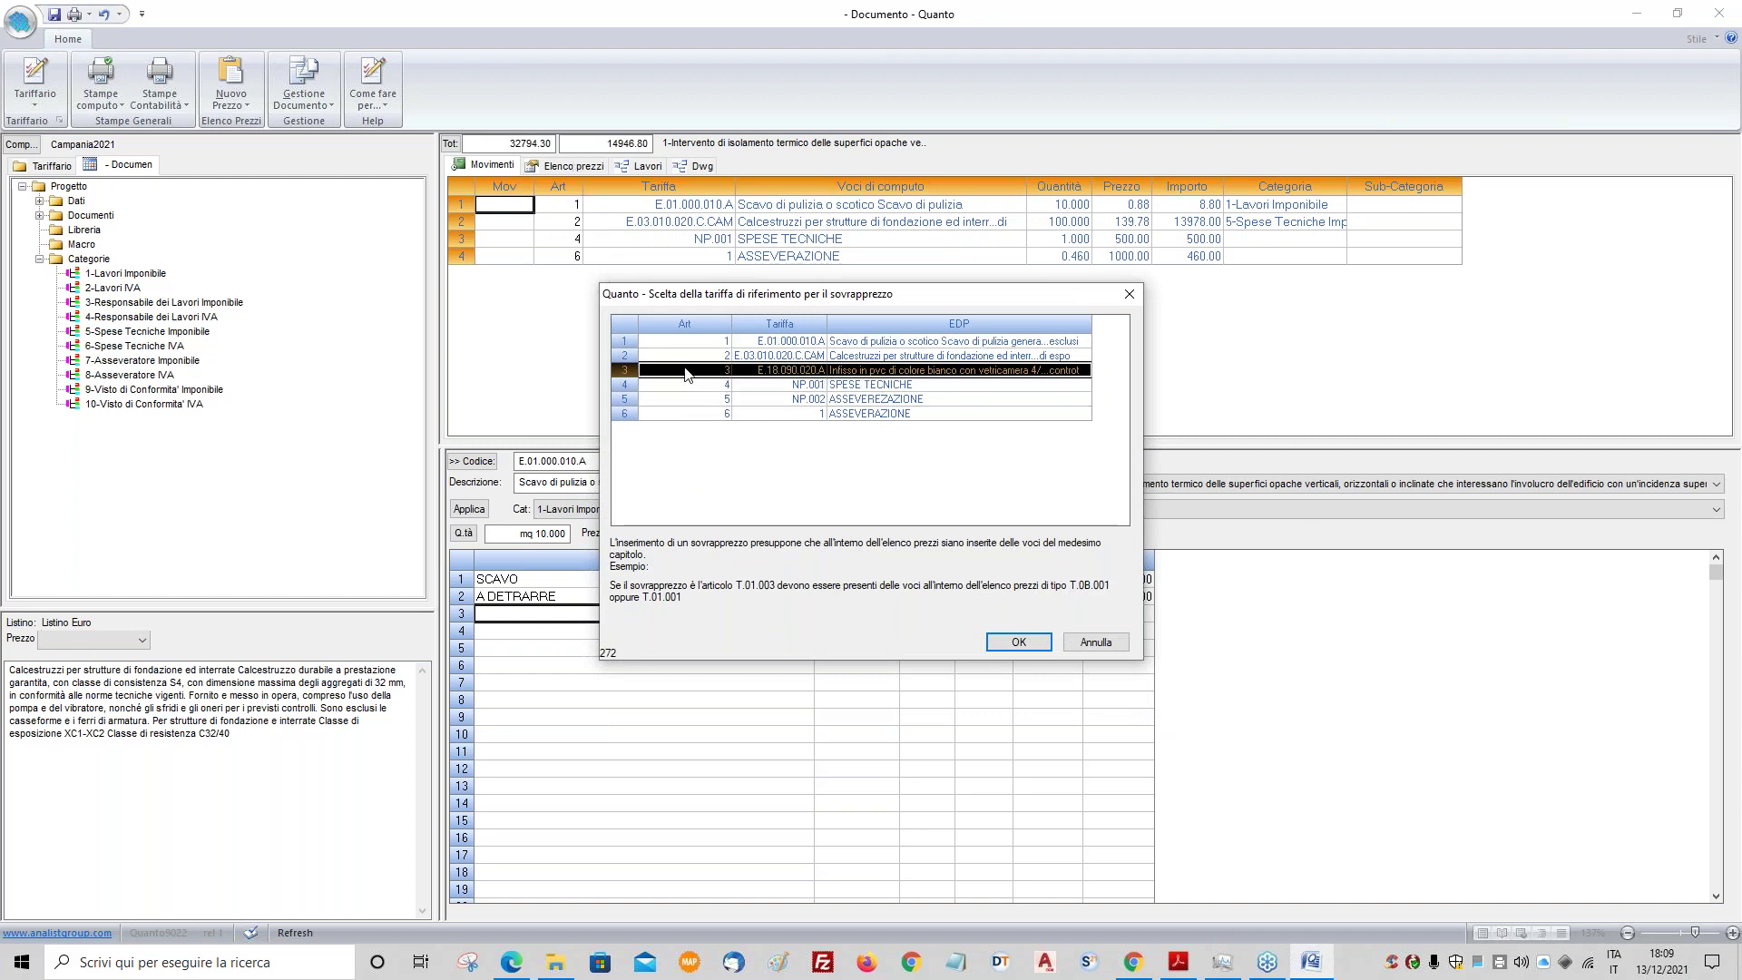
left_click(1022, 648)
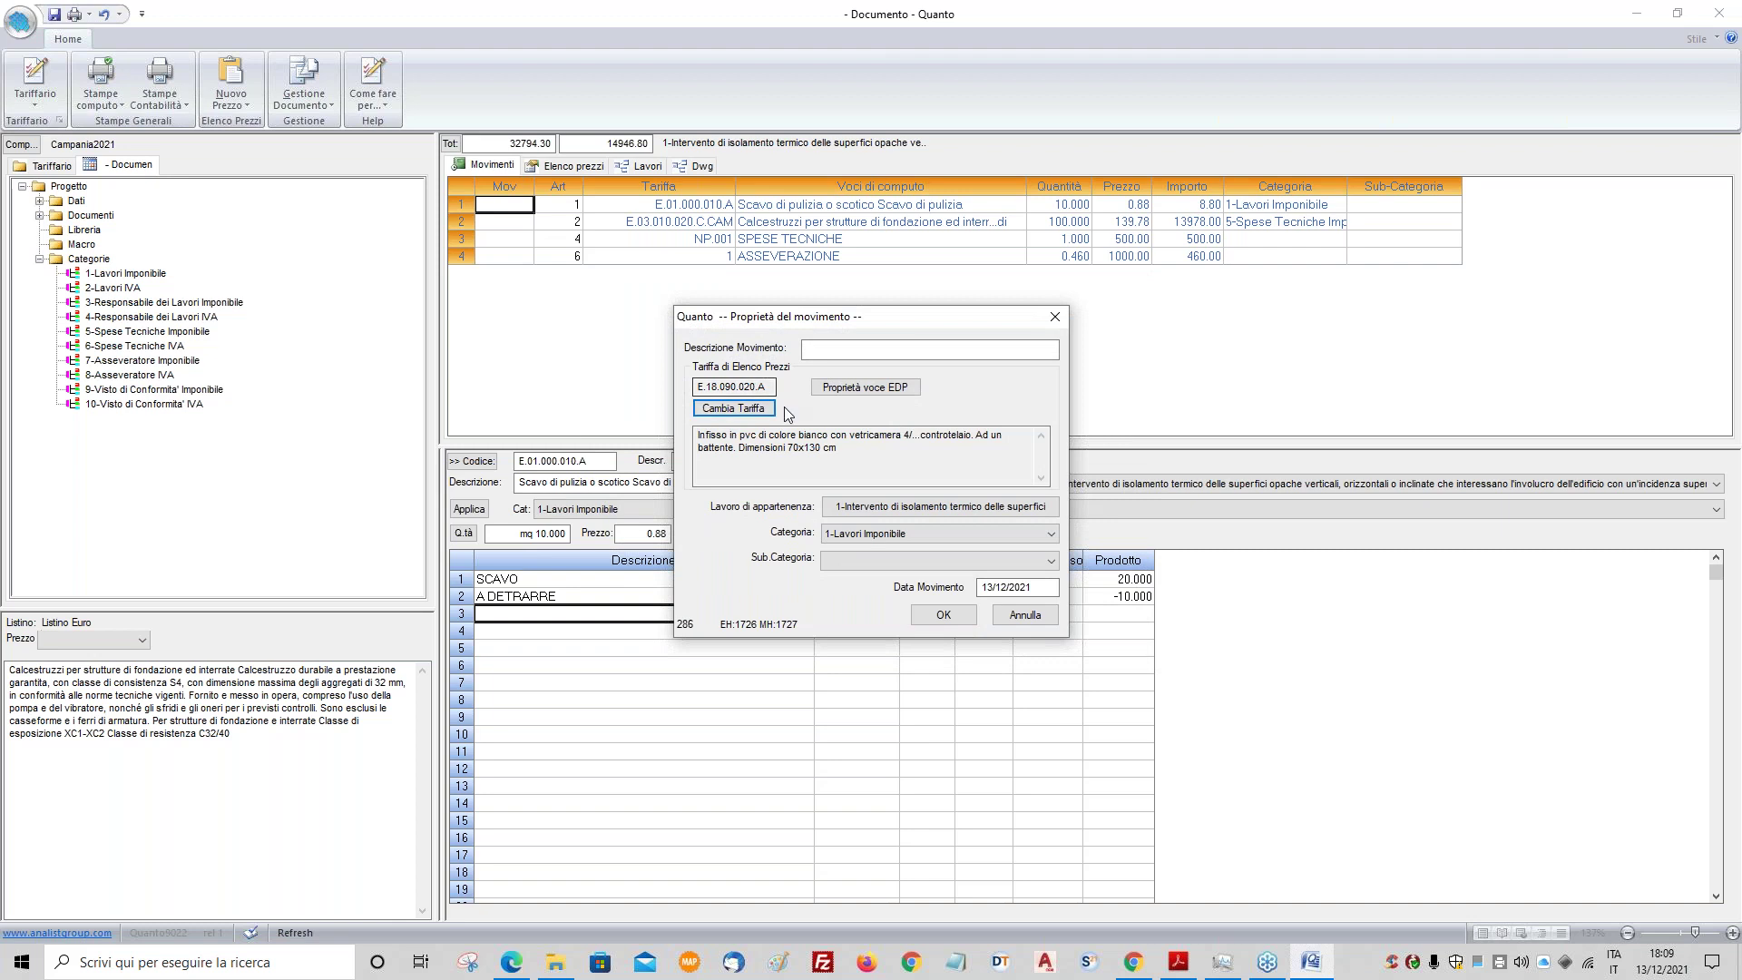
left_click(944, 615)
left_click(926, 517)
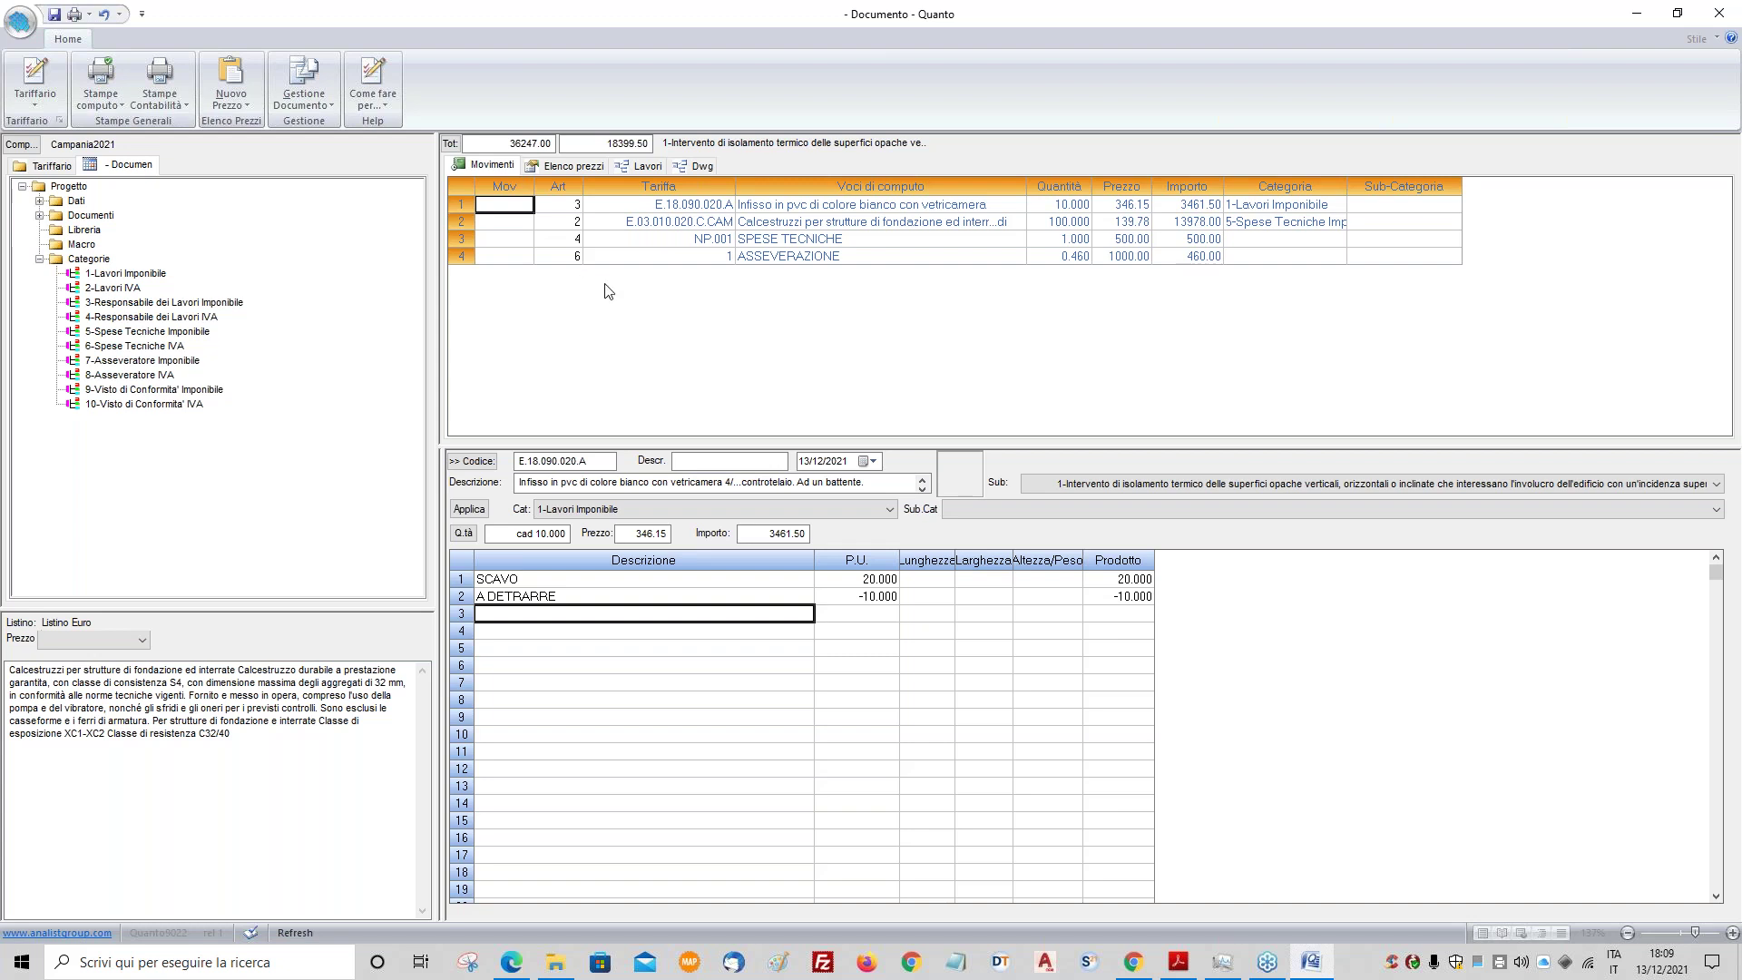
- Browse the saved estimates in the filedati folder and in the desktop's superbonus folder for the one to open
left_click(20, 22)
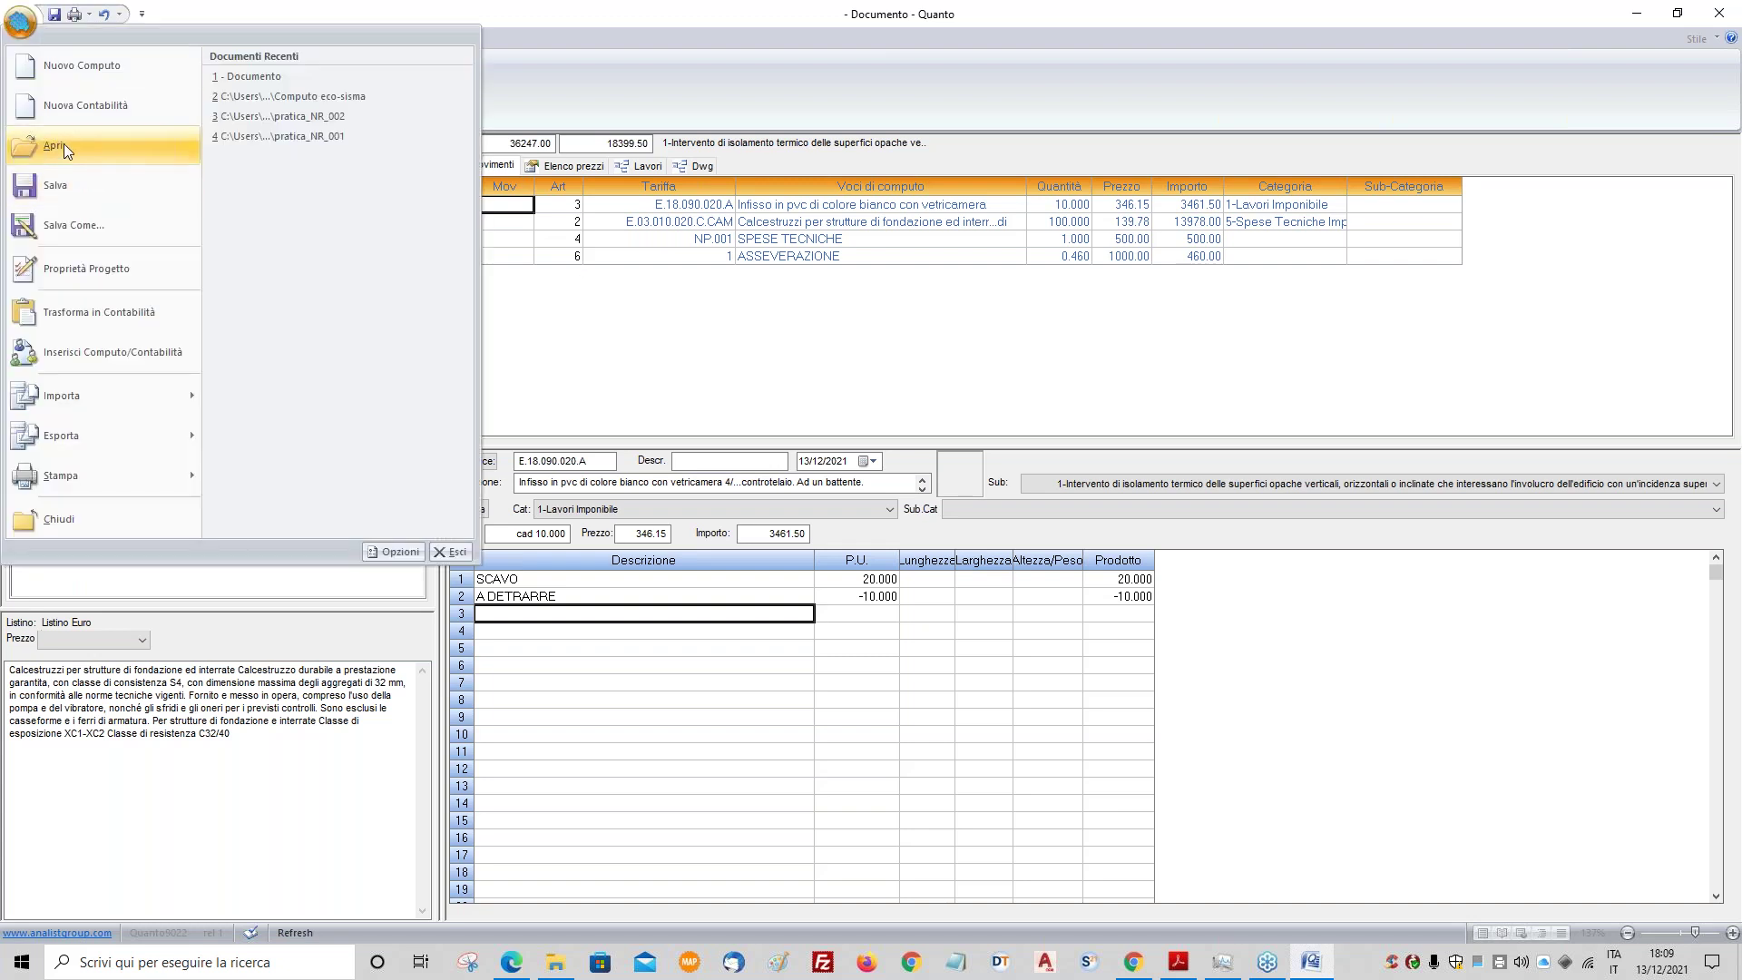
left_click(64, 145)
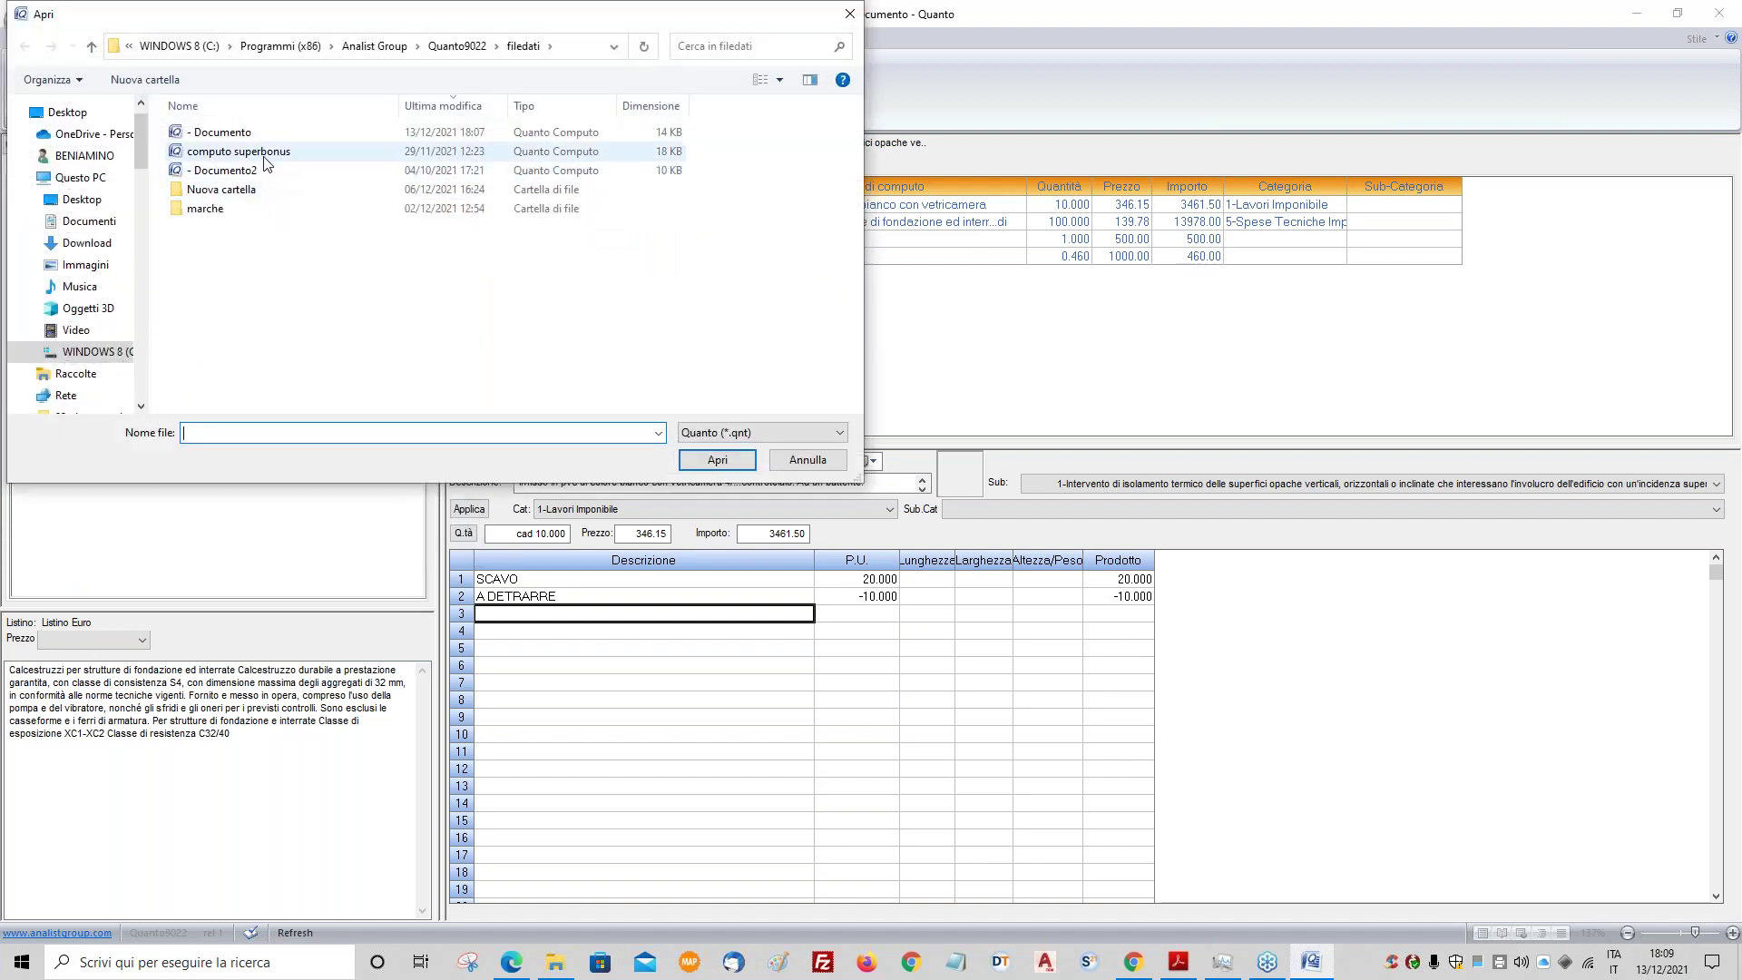
left_click(250, 170)
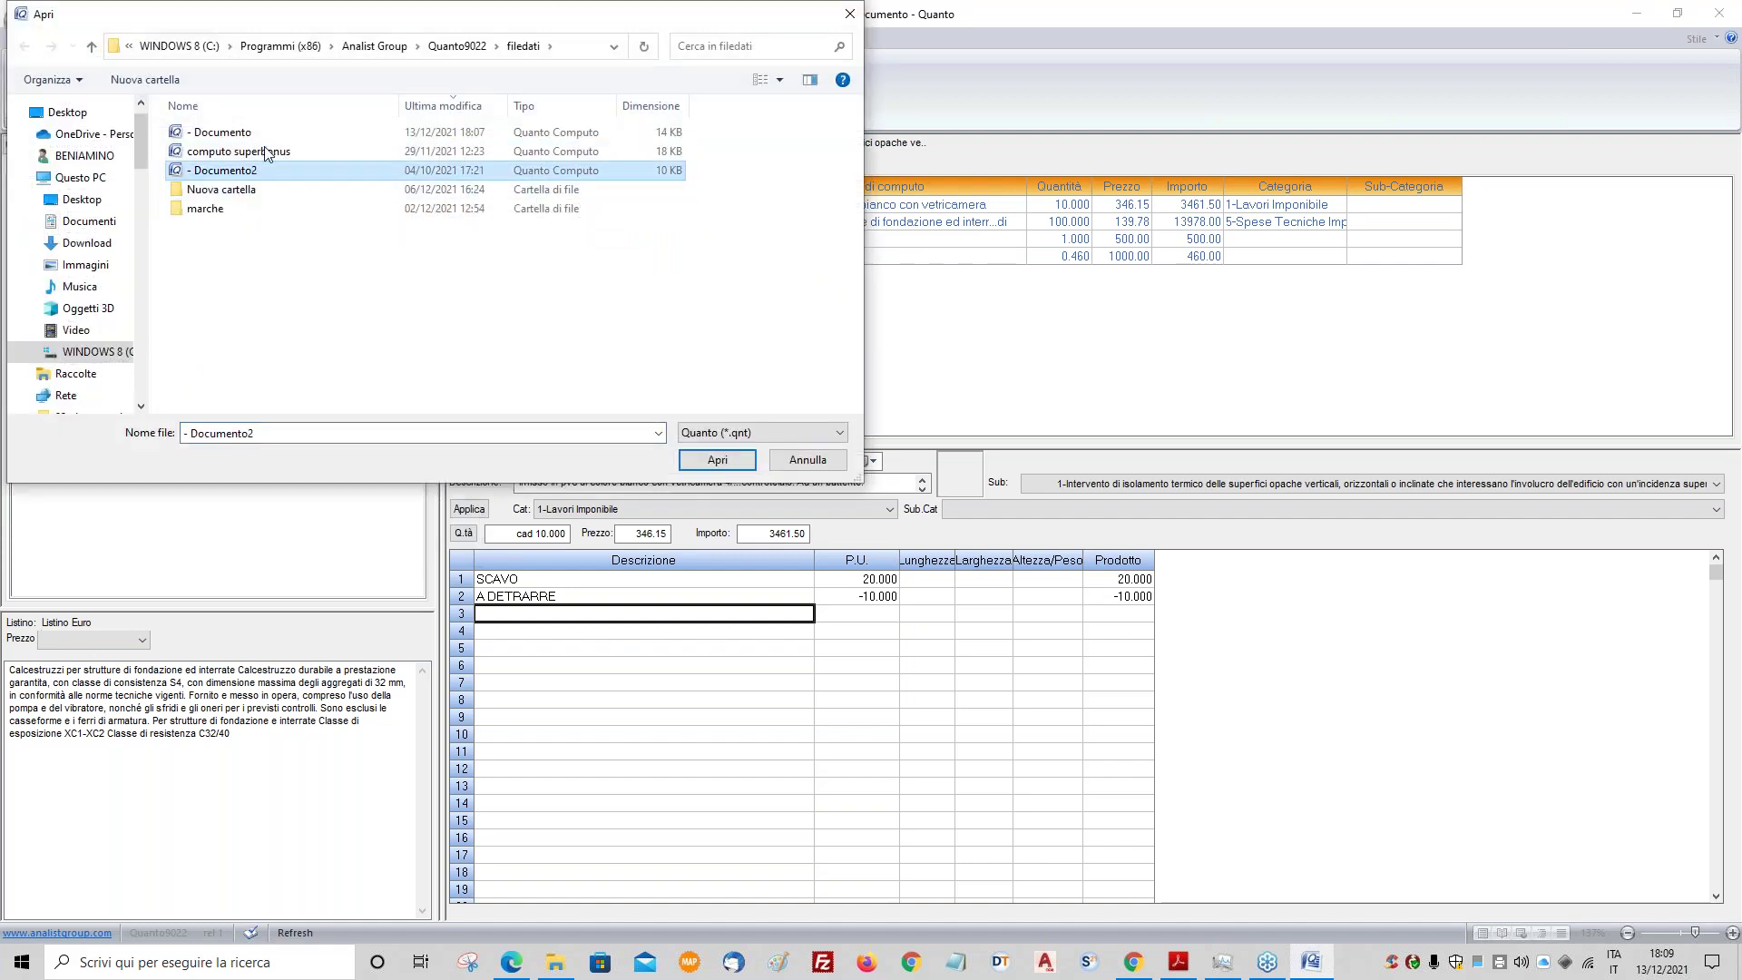
left_click(246, 154)
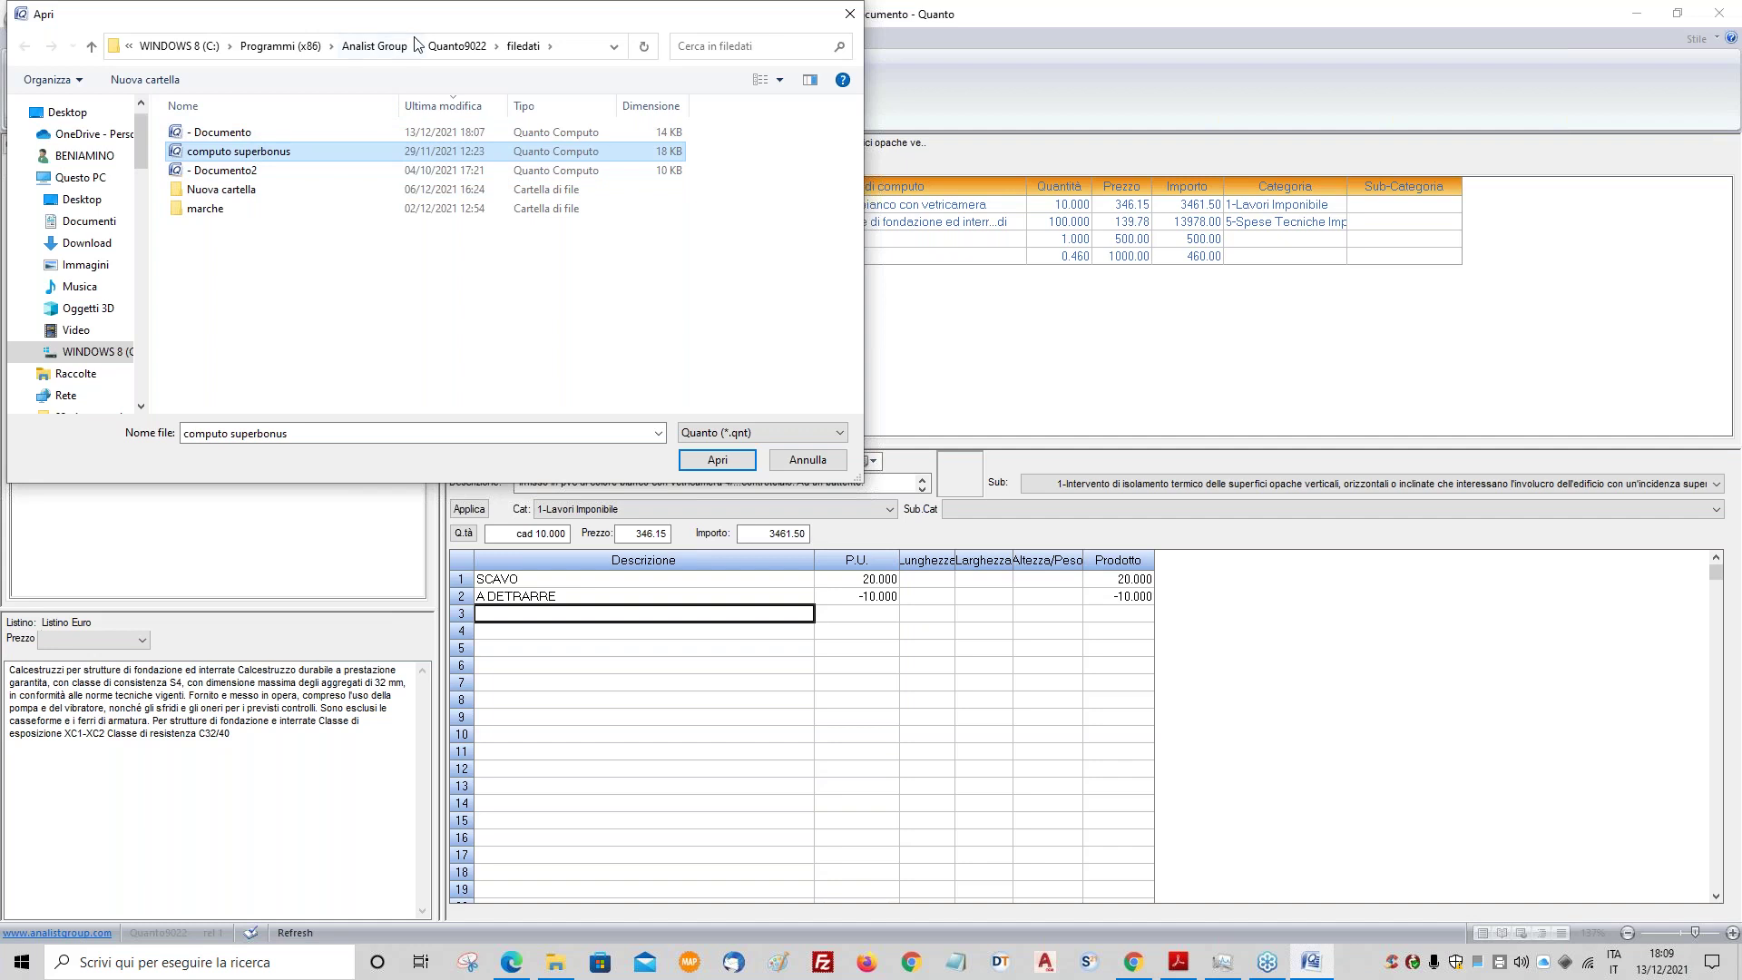
left_click(454, 45)
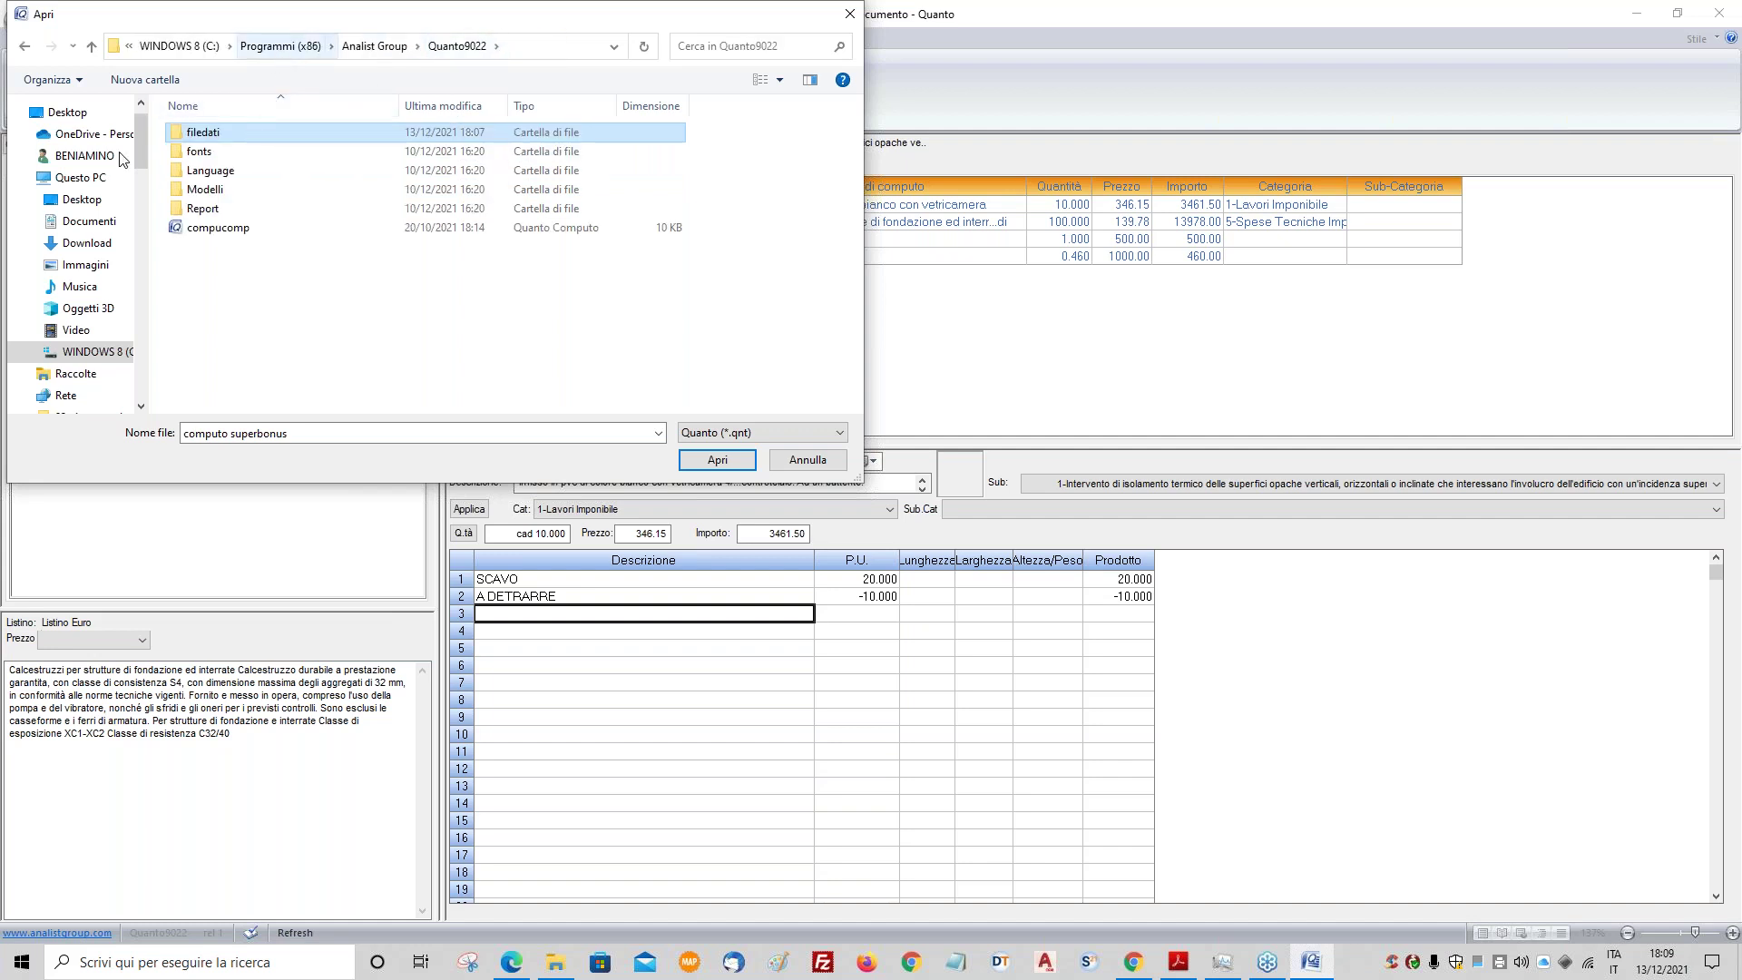
left_click(82, 199)
left_click(233, 208)
left_click(227, 106)
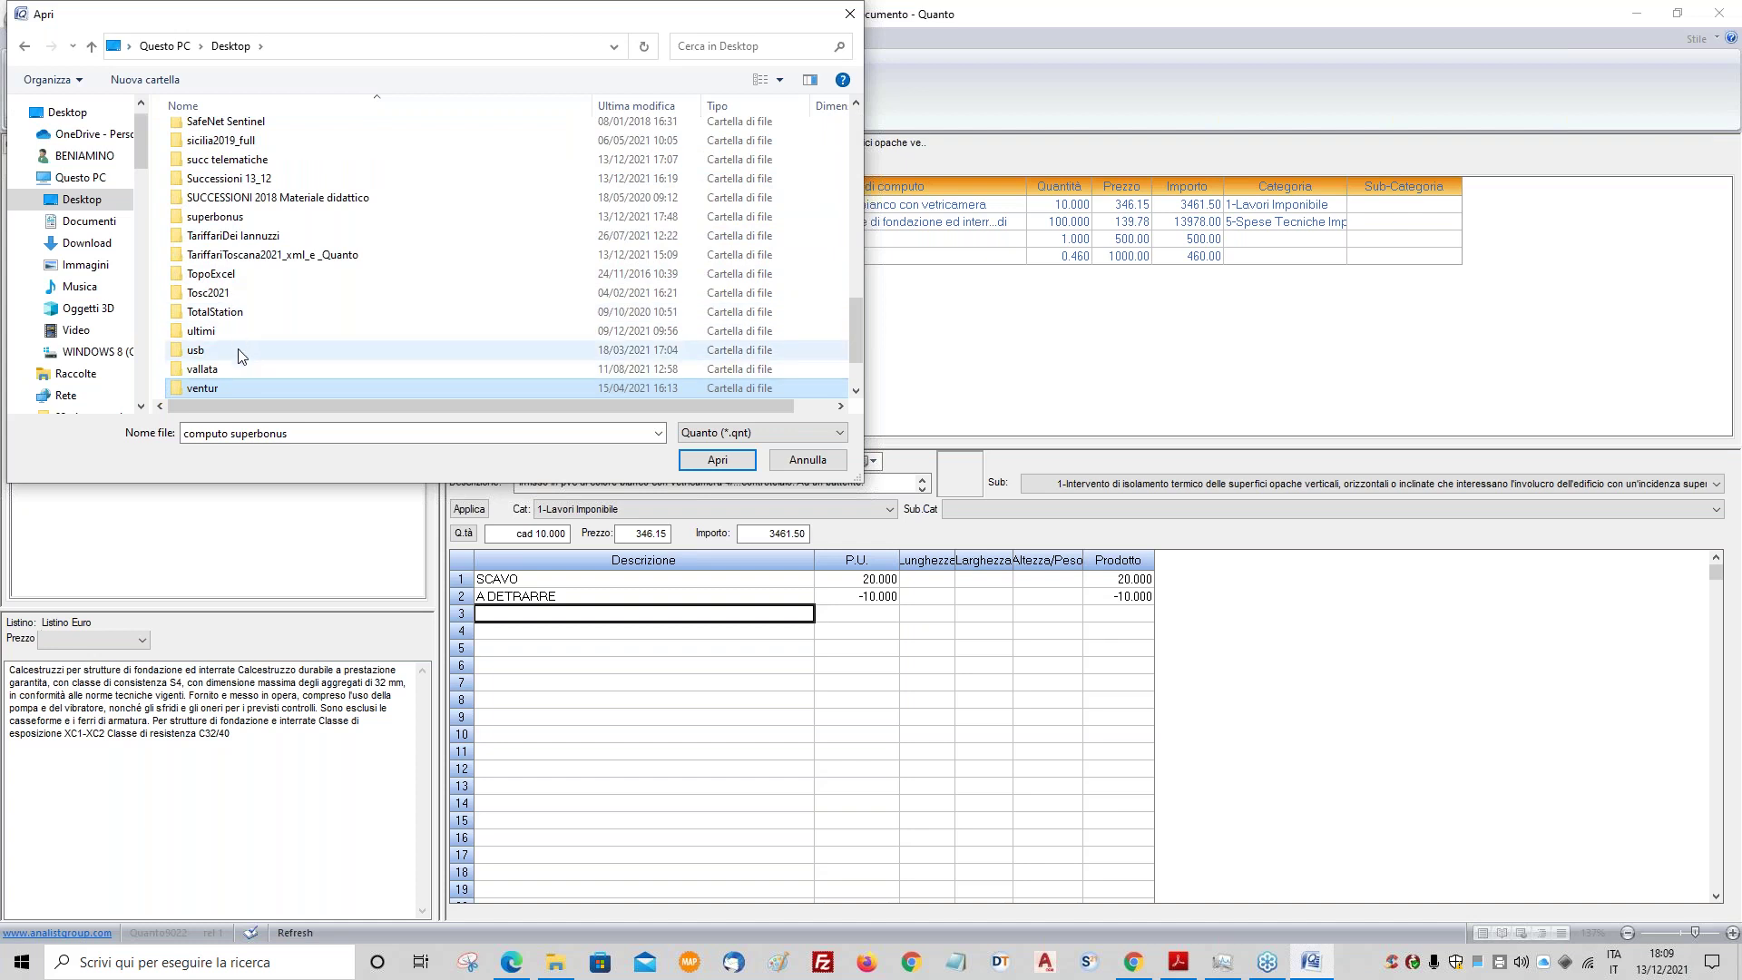
scroll(239, 309, "up", 1)
left_click(237, 266)
double_click(237, 266)
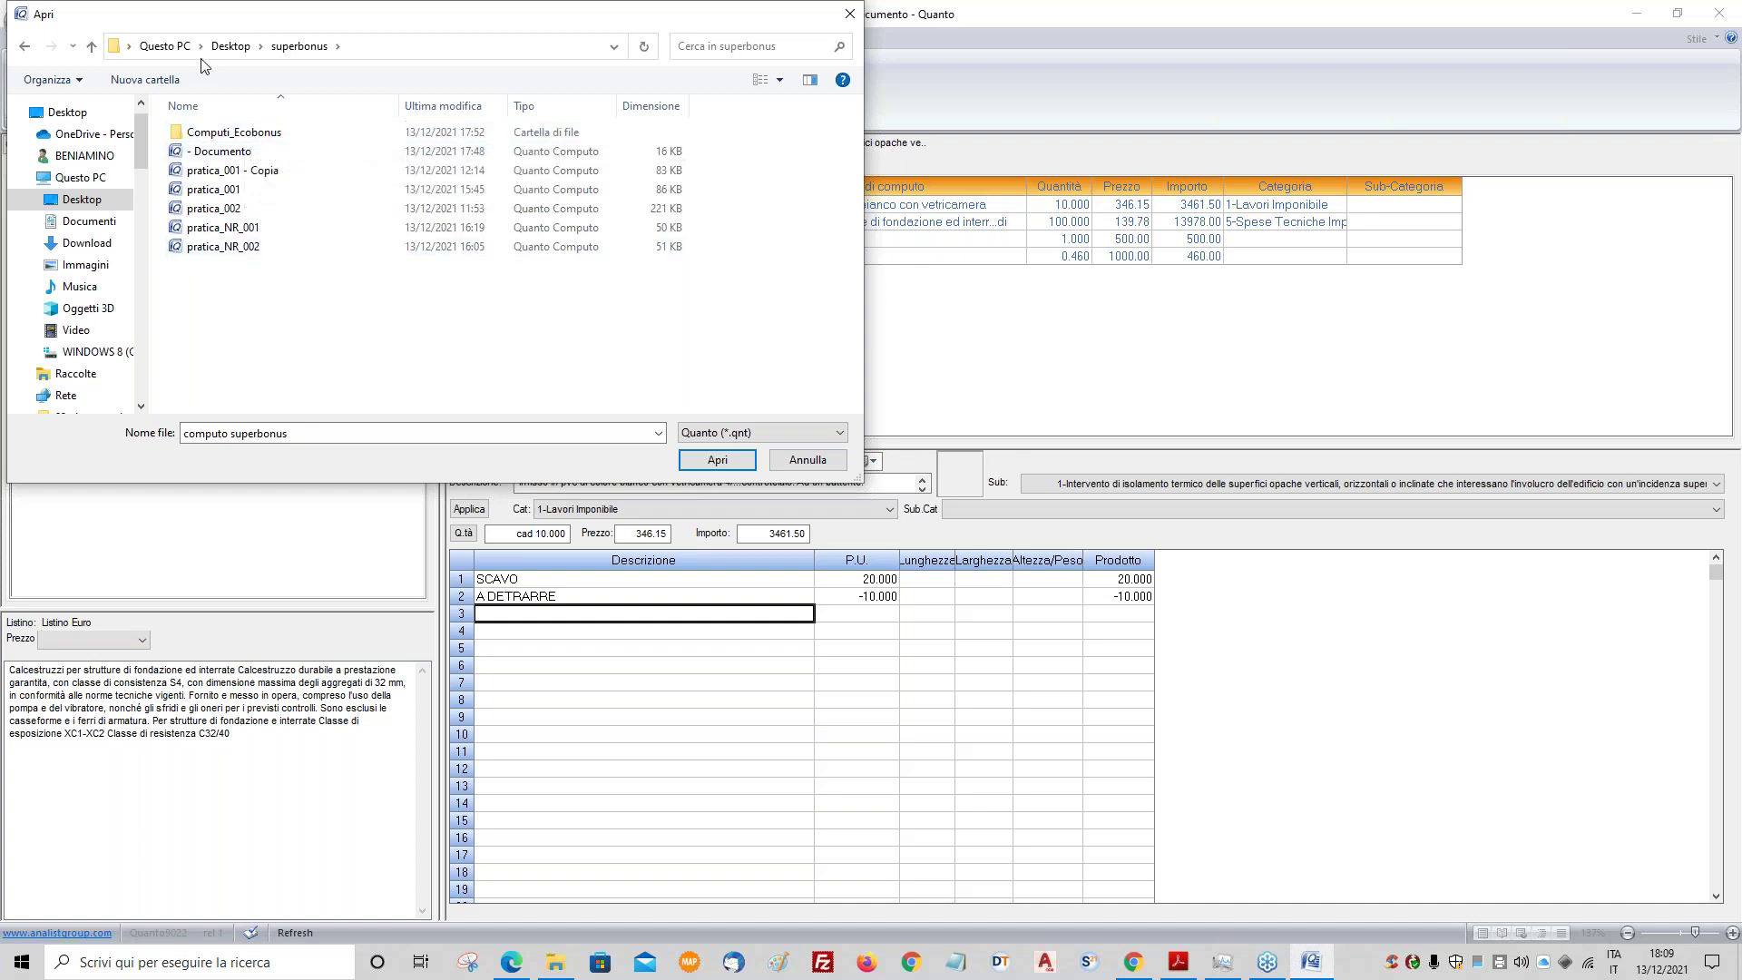
- Open the estimate Computo struttura bonus al 09 dicembre 2021 con spese tecniche from the desktop's Computi folder
left_click(227, 49)
scroll(227, 173, "up", 8)
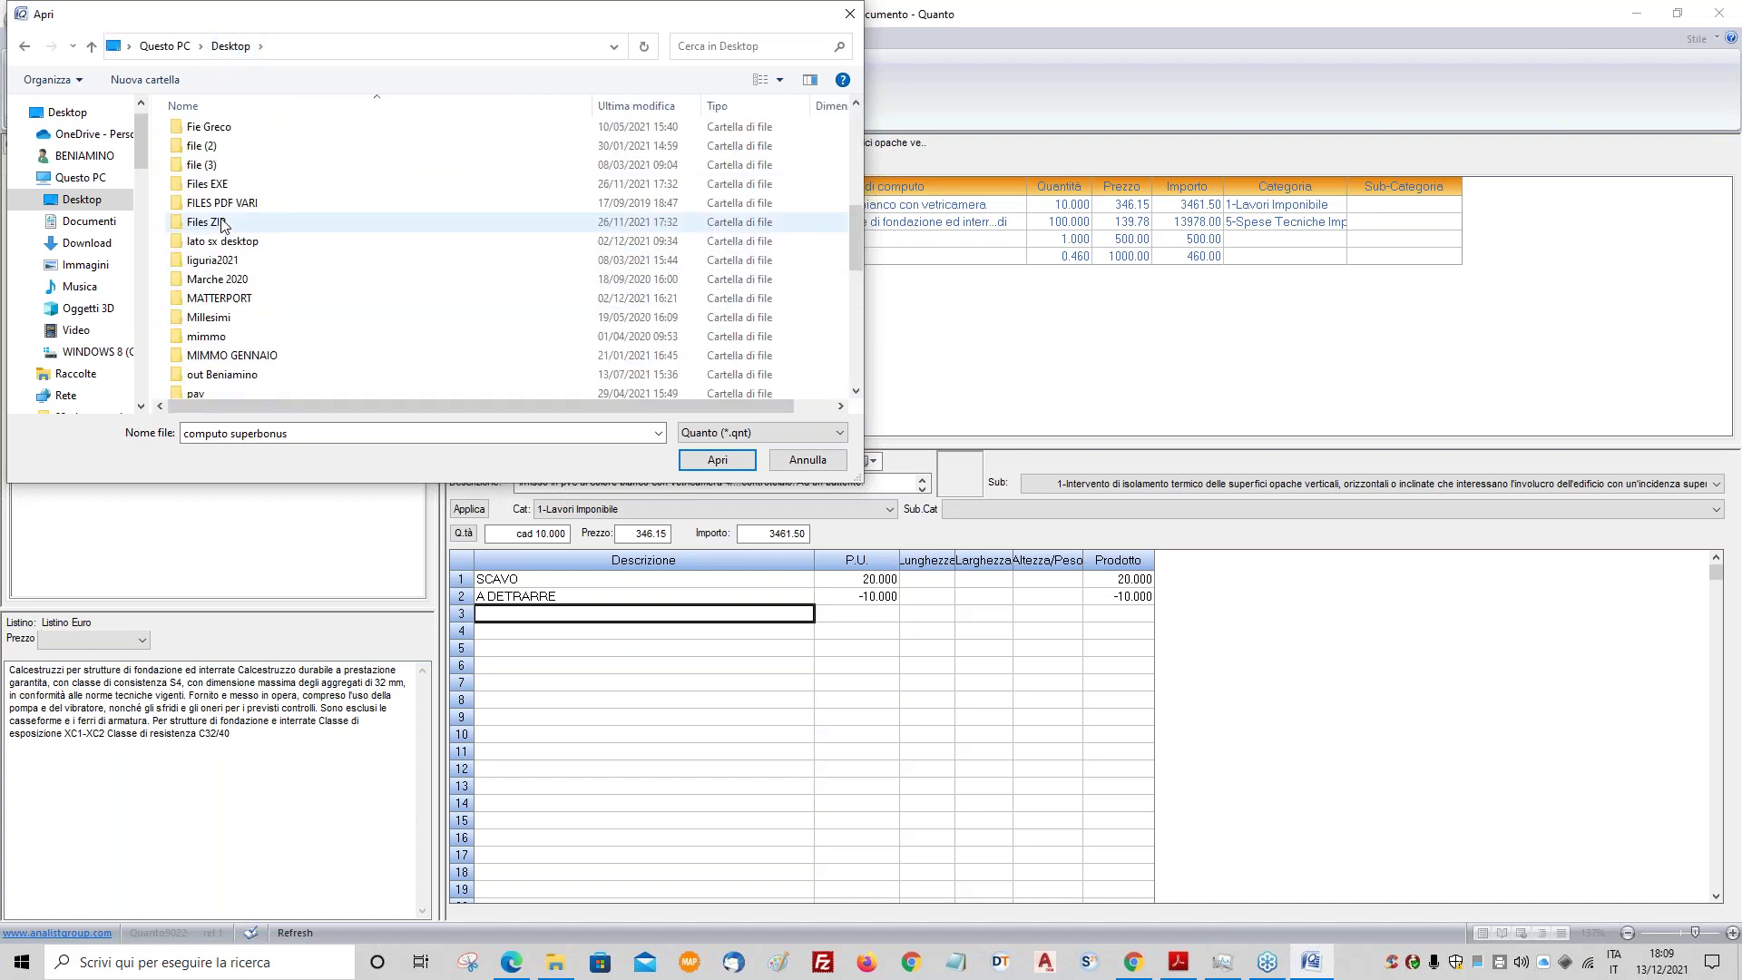
double_click(225, 203)
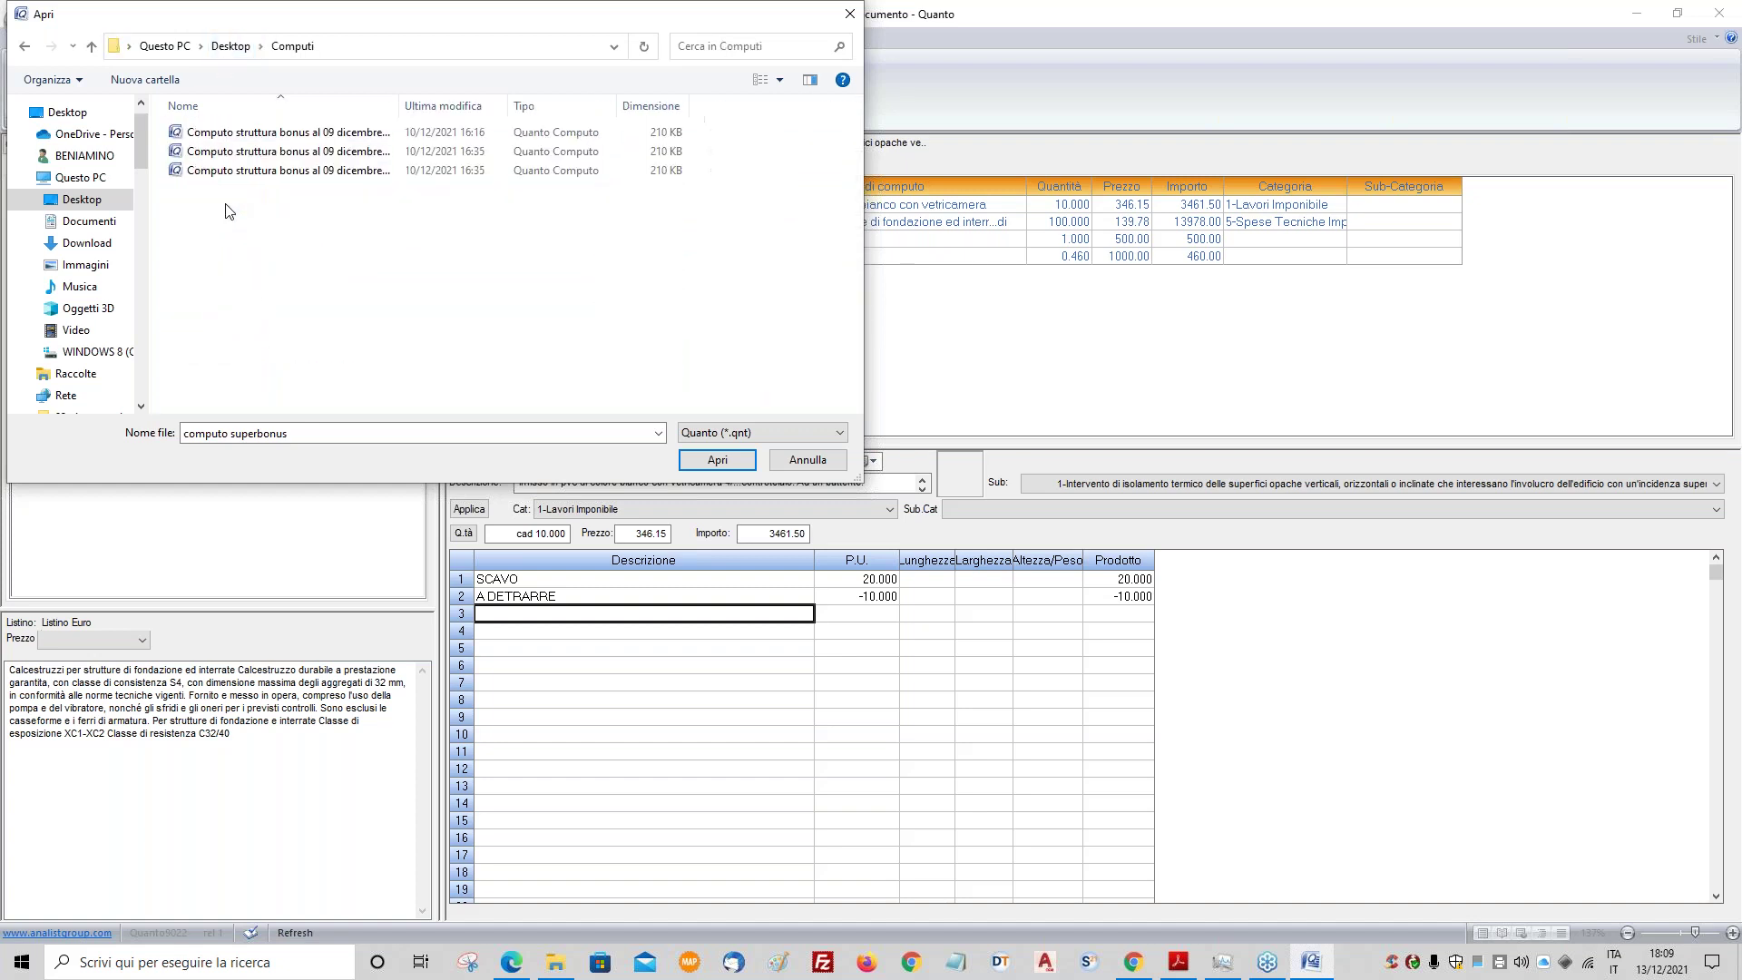
left_click(268, 150)
left_click(717, 460)
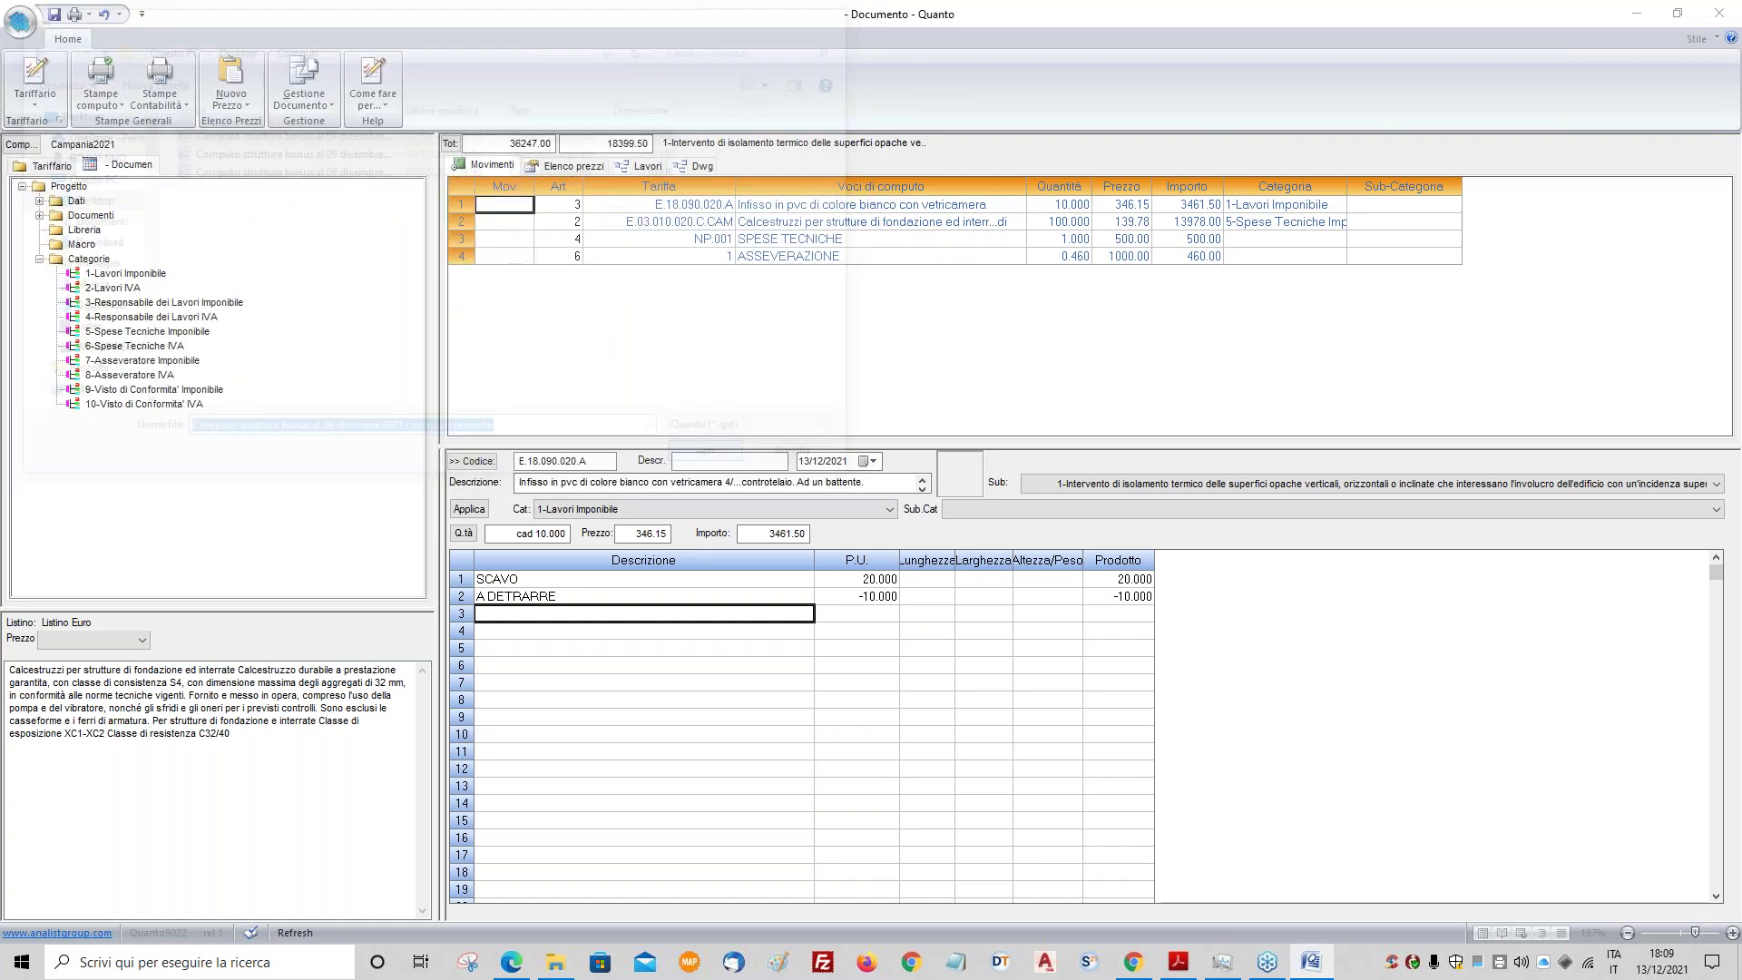
left_click(875, 518)
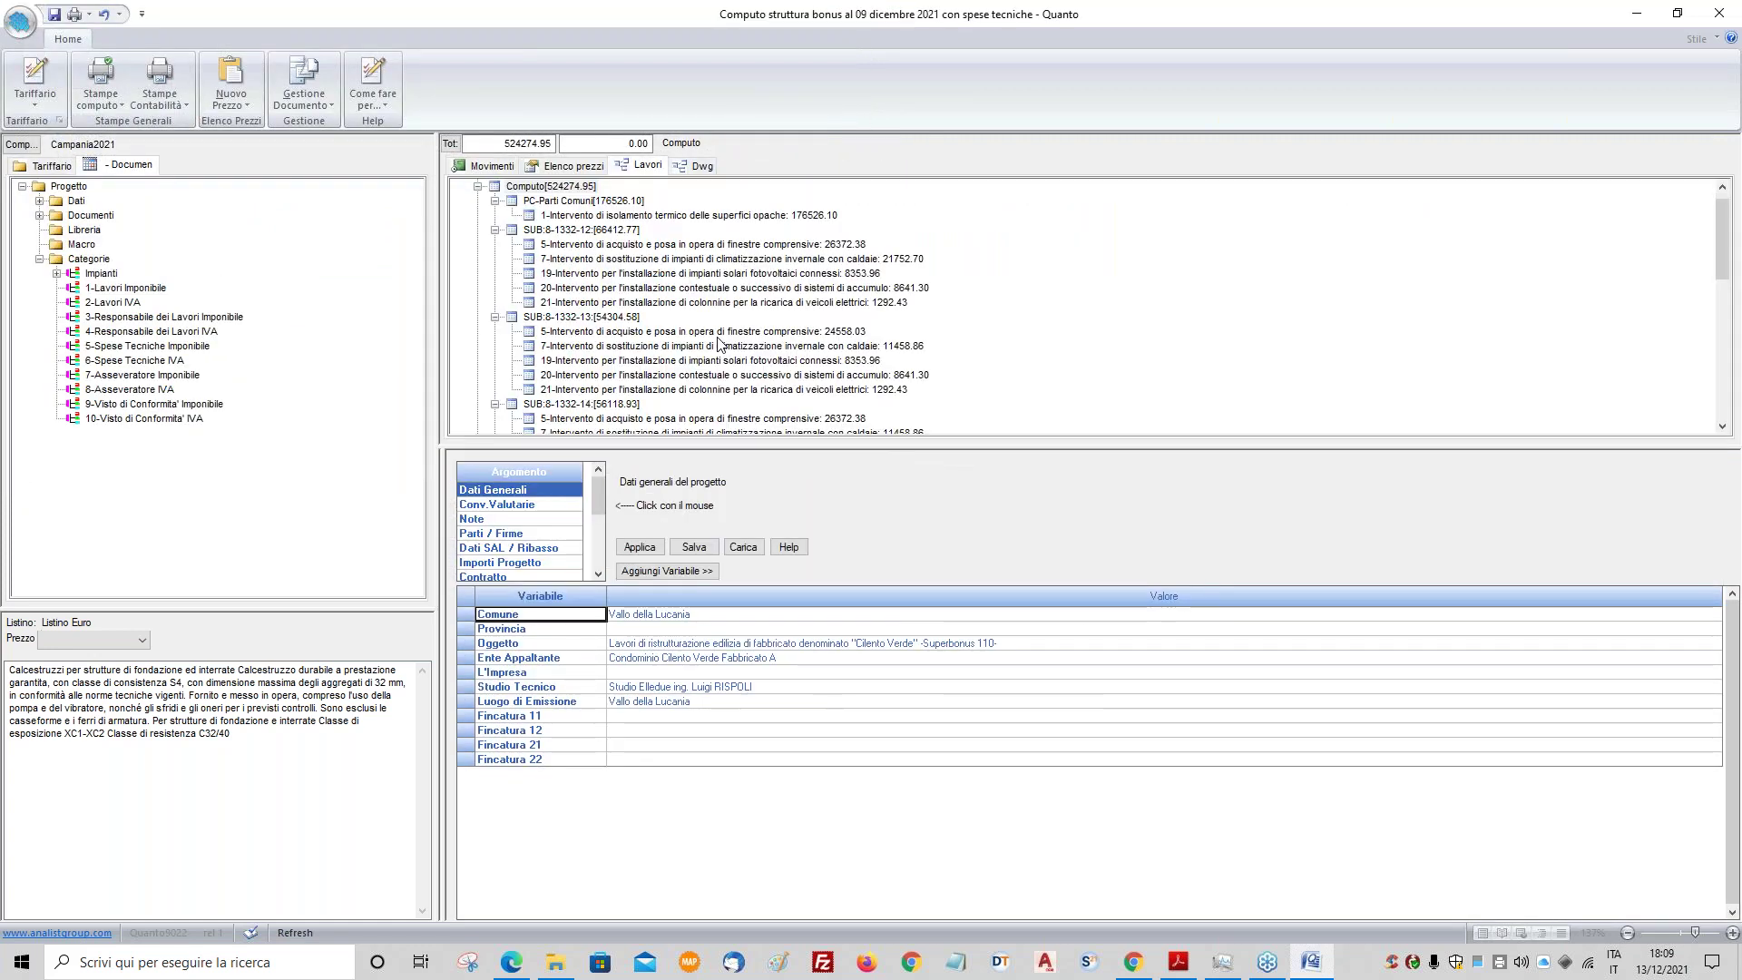
- Enlarge the works tree and examine the common parts and the subalterns with their Superbonus interventions
left_click_drag(761, 444, 761, 754)
left_click(783, 623)
scroll(786, 633, "down", 3)
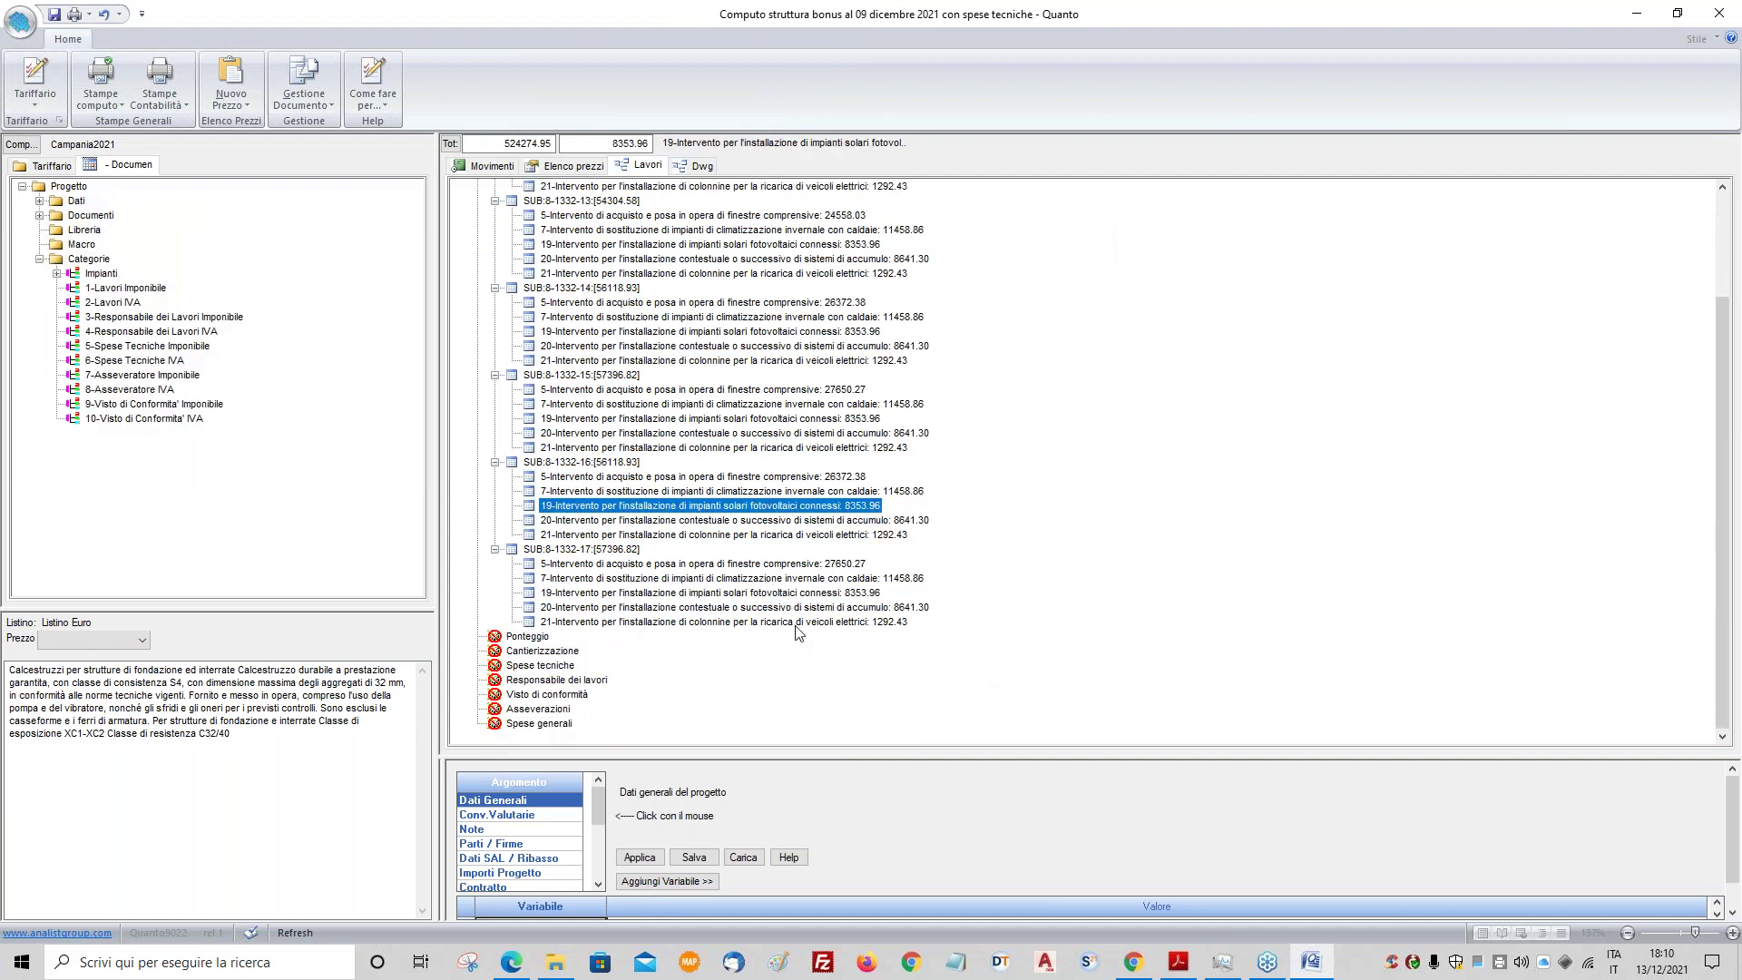
scroll(822, 669, "up", 3)
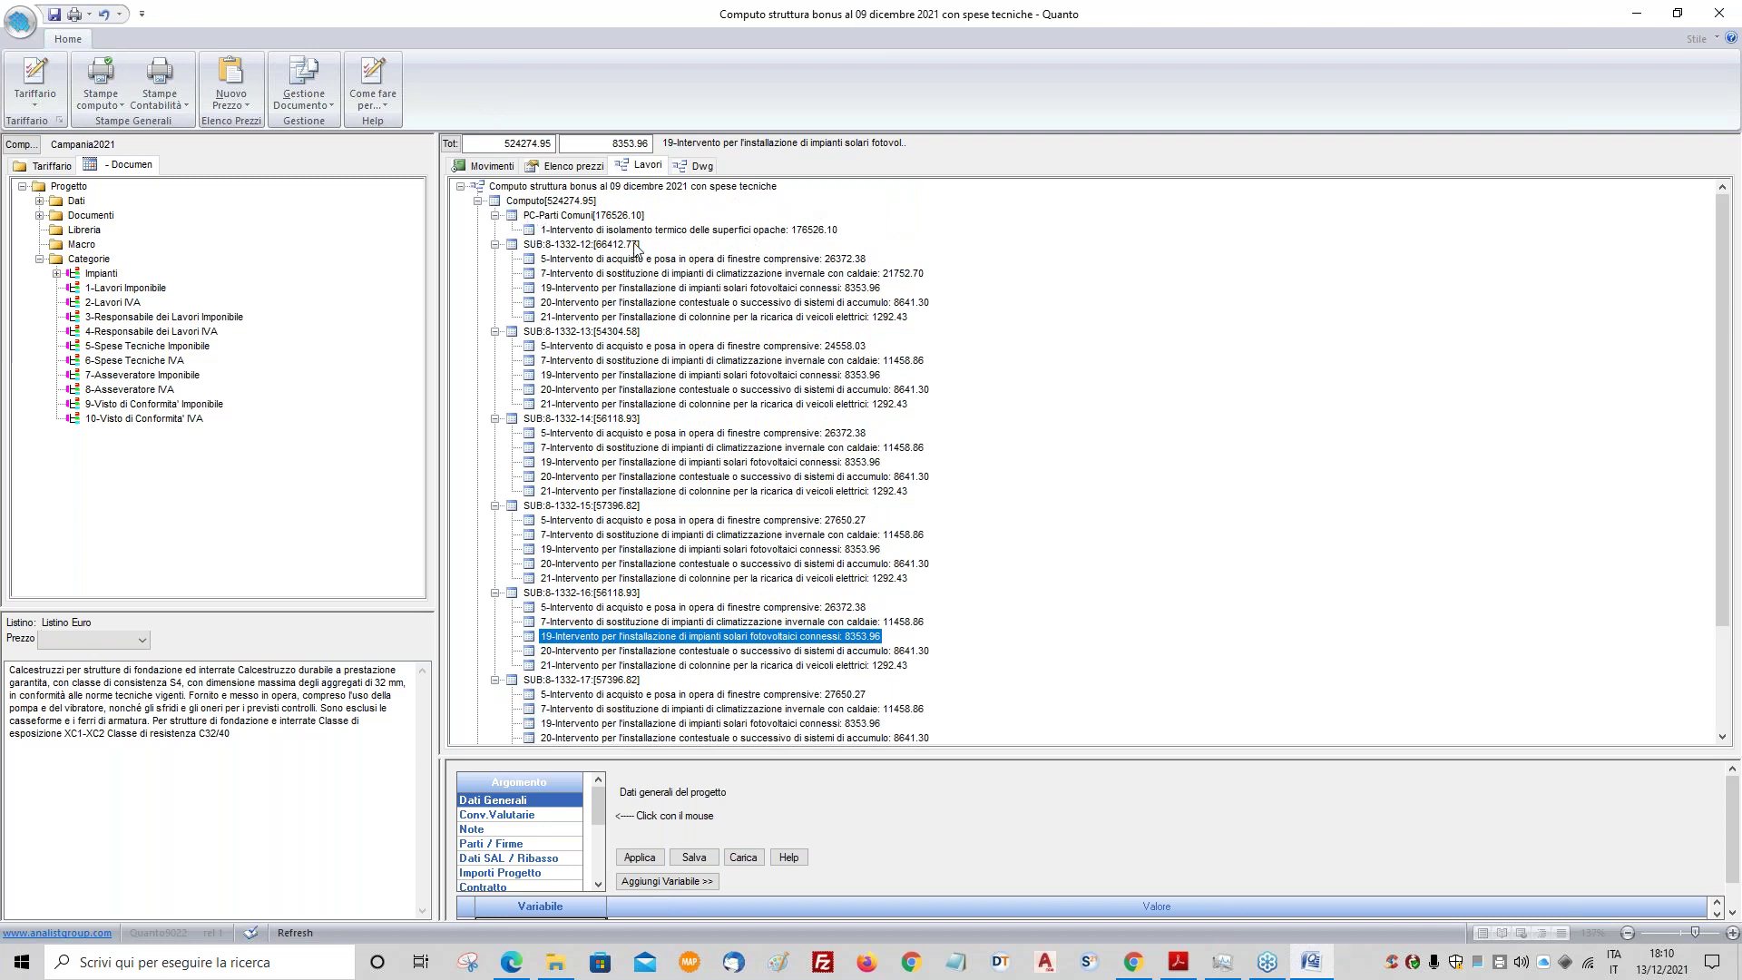
left_click(535, 245)
left_click(549, 333)
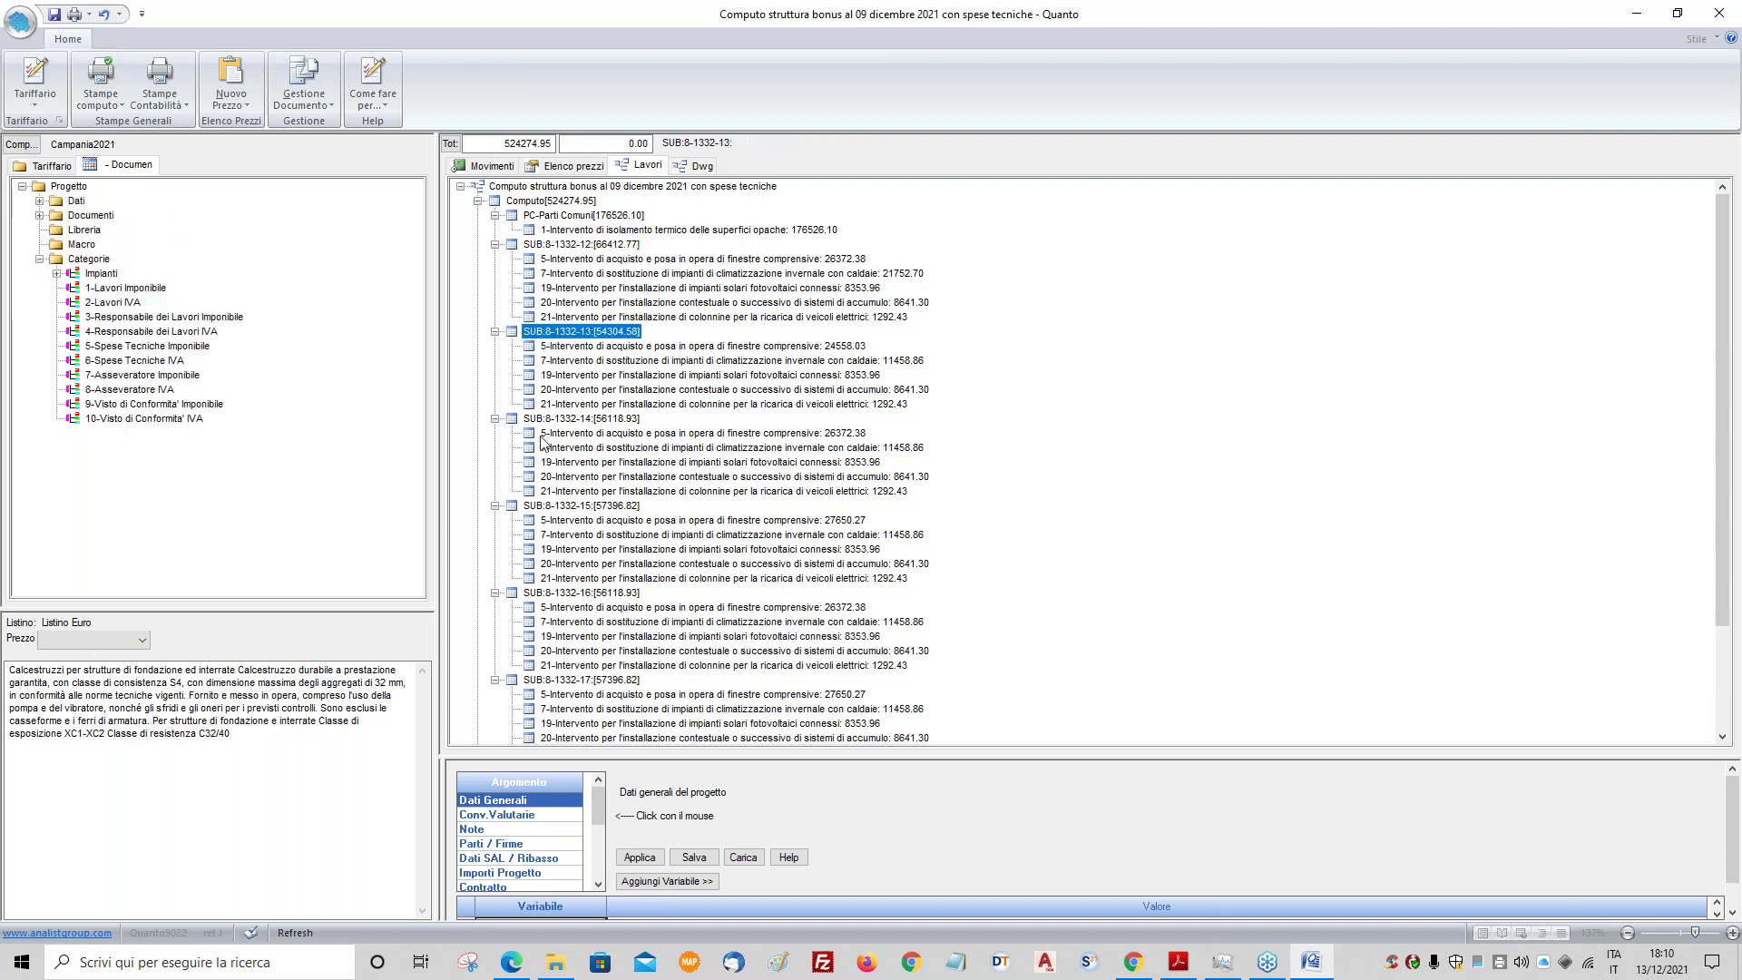
left_click(544, 421)
scroll(544, 408, "down", 3)
left_click(547, 376)
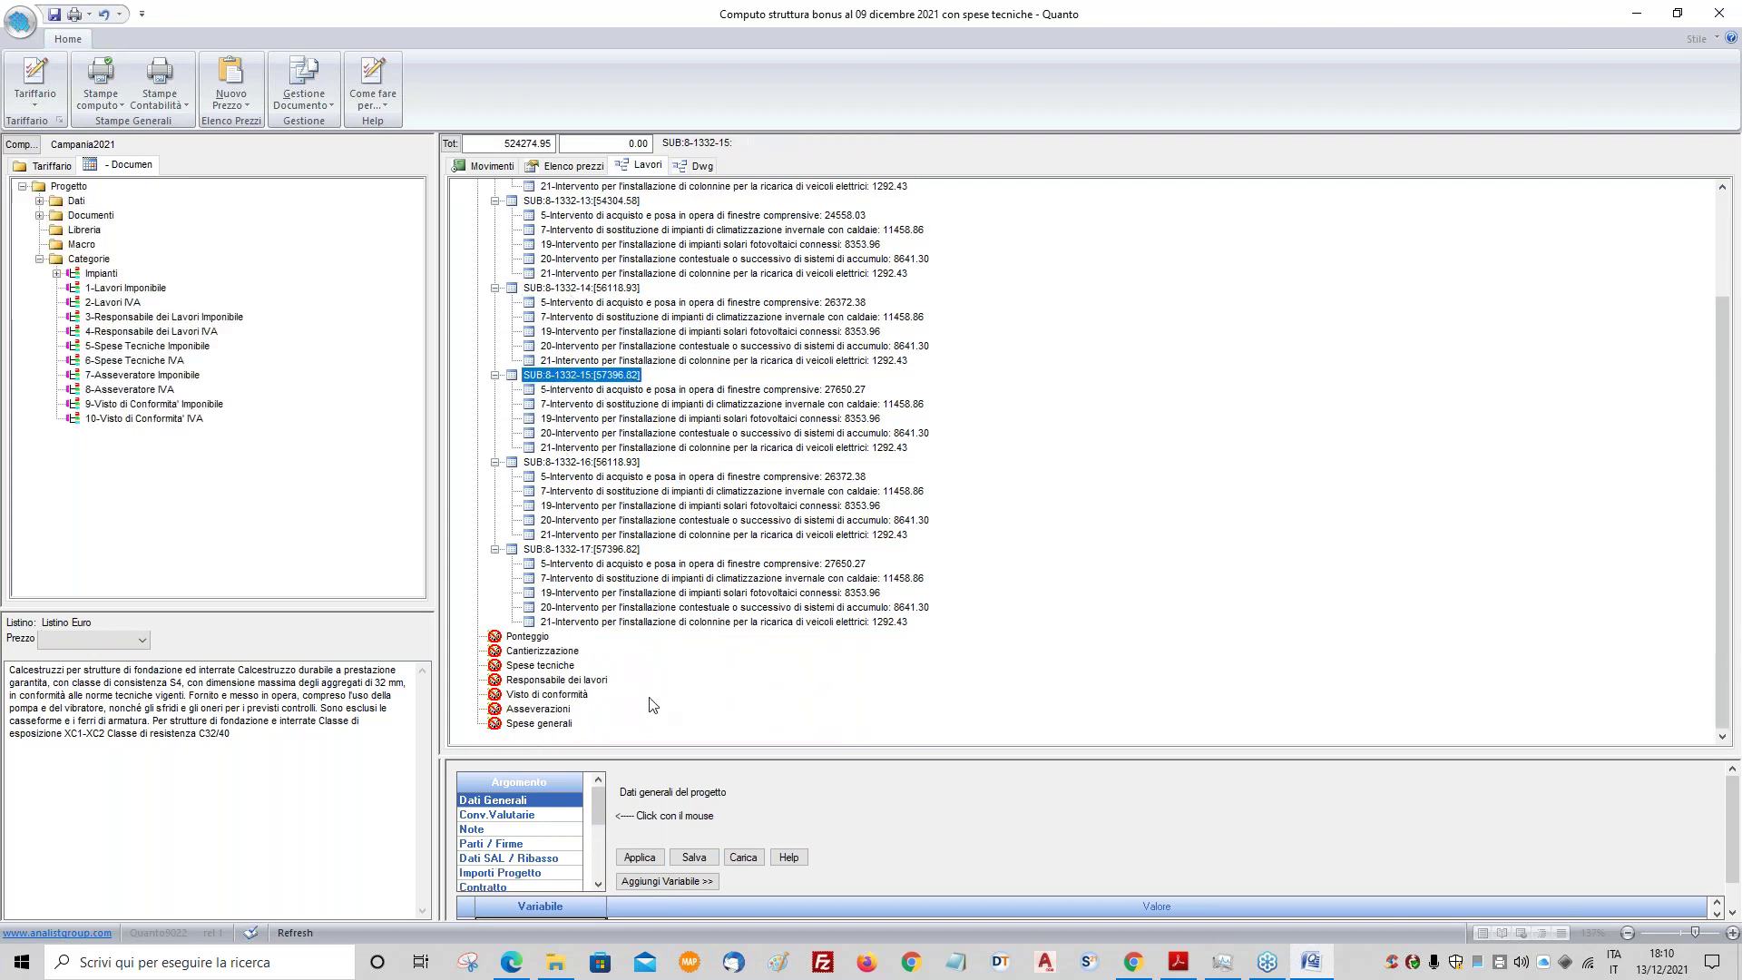
- Examine the shared cost items at the end of the works tree, including Ponteggio, Cantierizzazione and Responsabile dei lavori
left_click(528, 637)
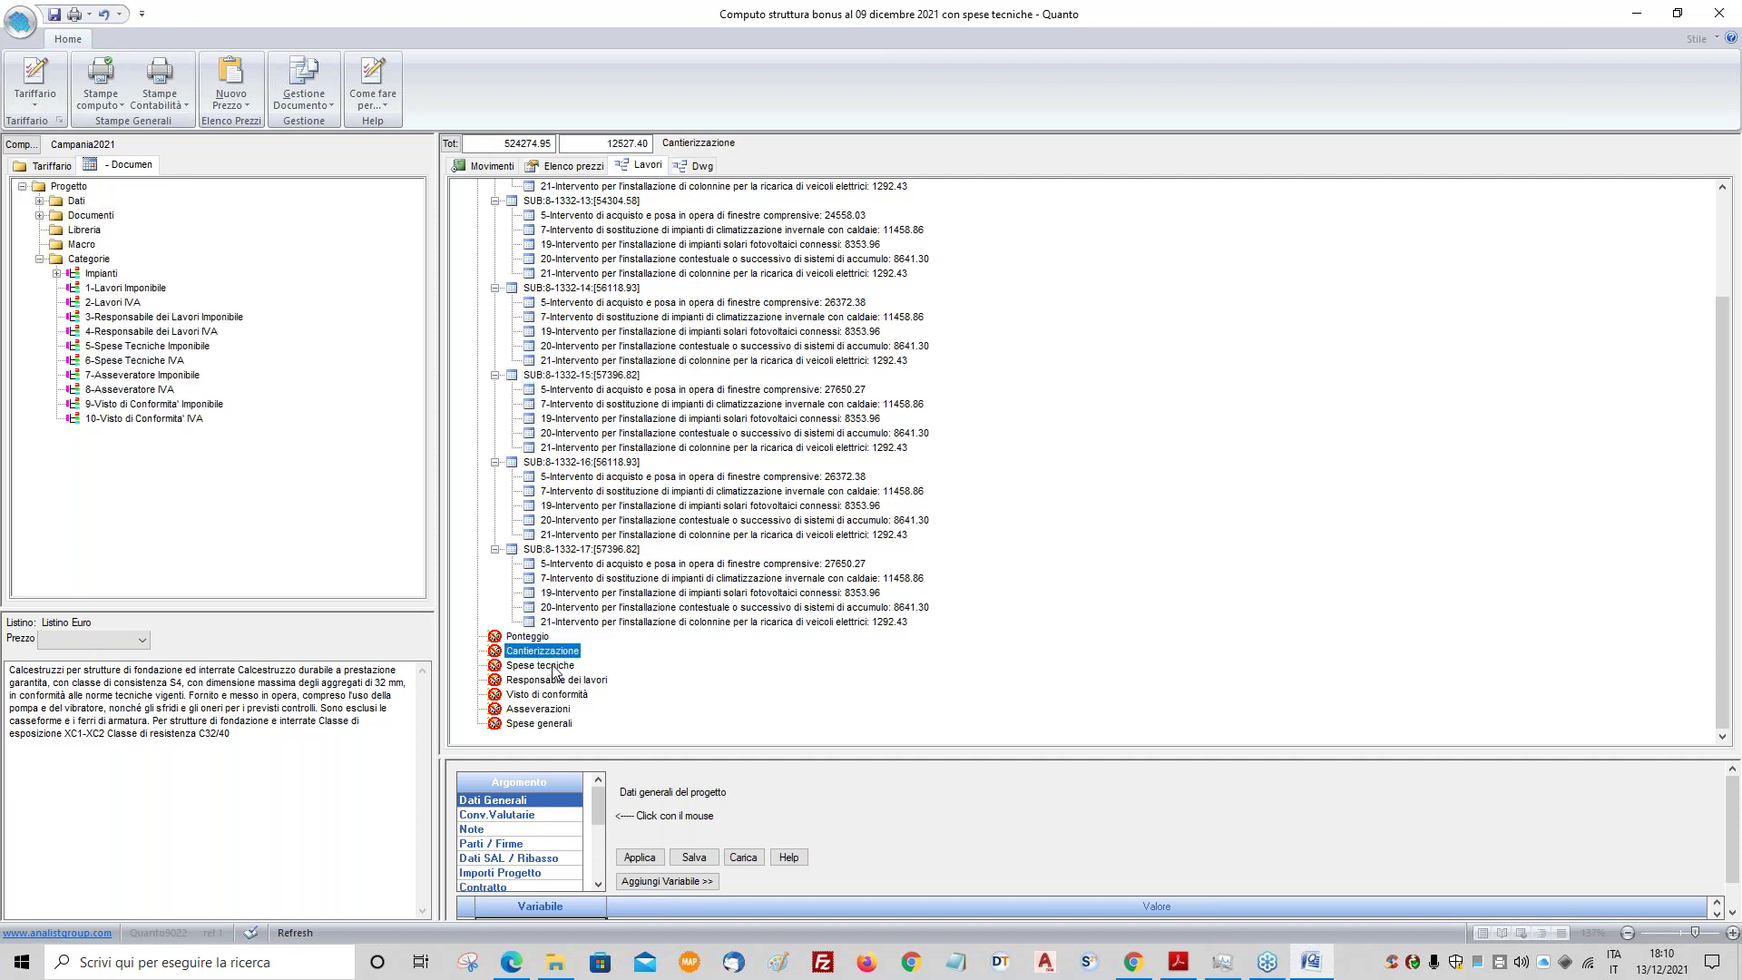
left_click(542, 680)
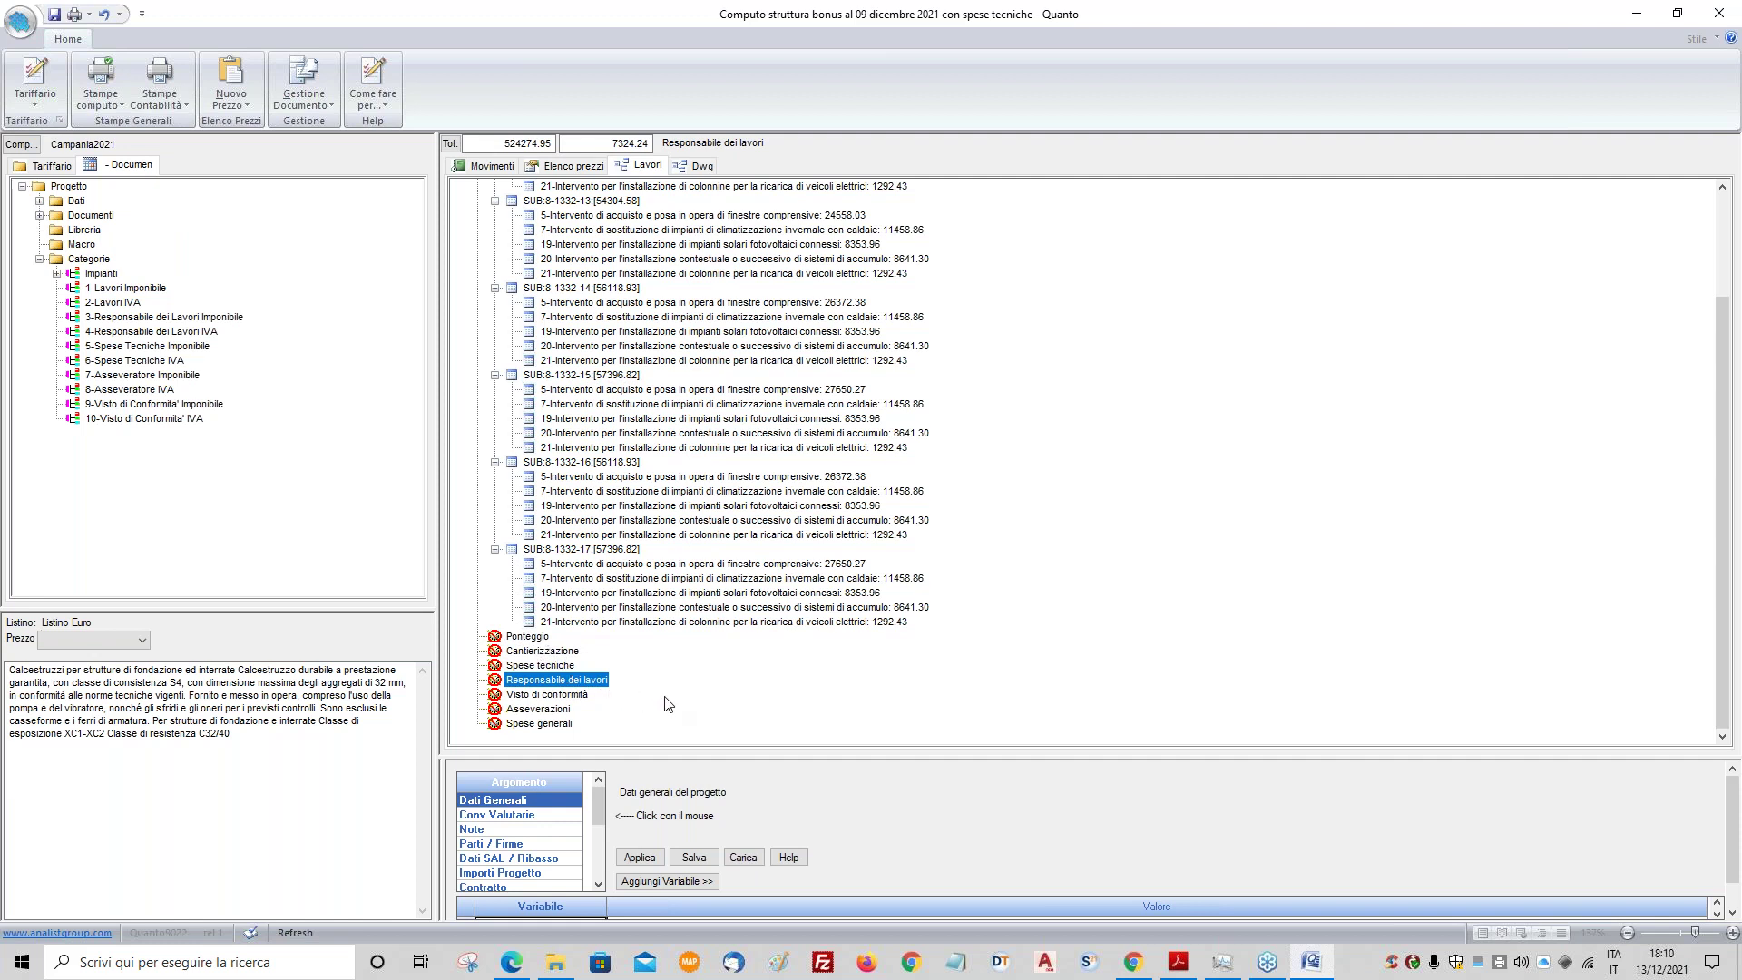
scroll(753, 664, "up", 3)
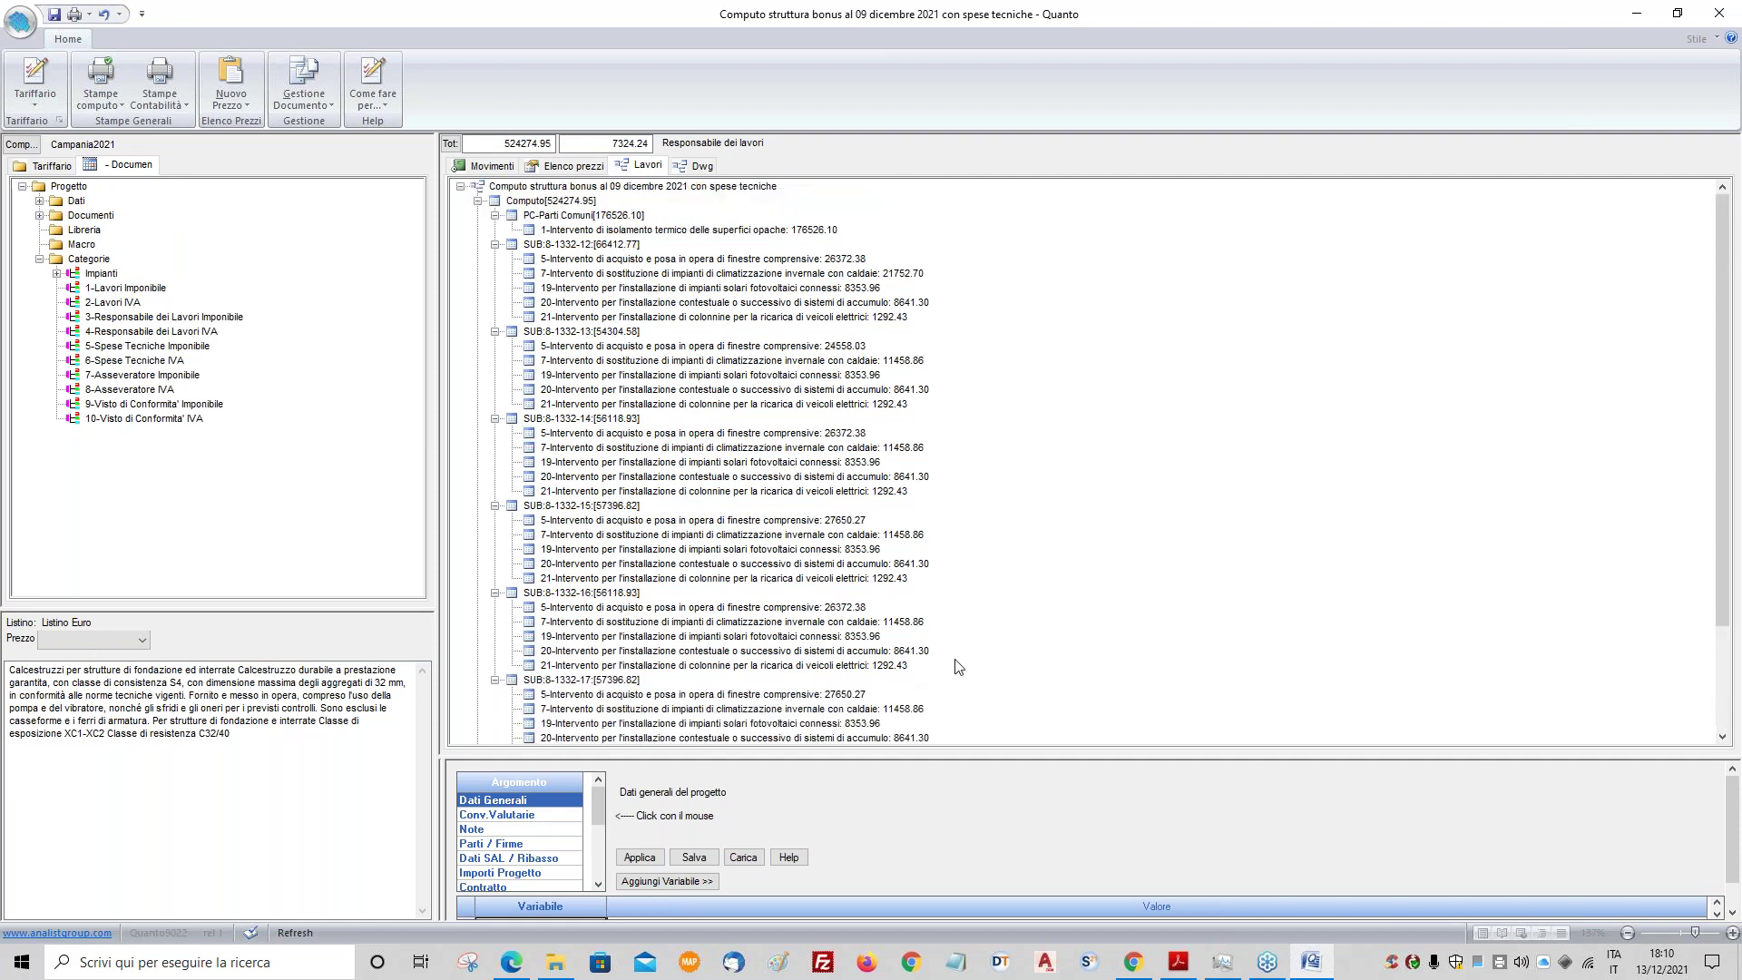
scroll(959, 667, "down", 1)
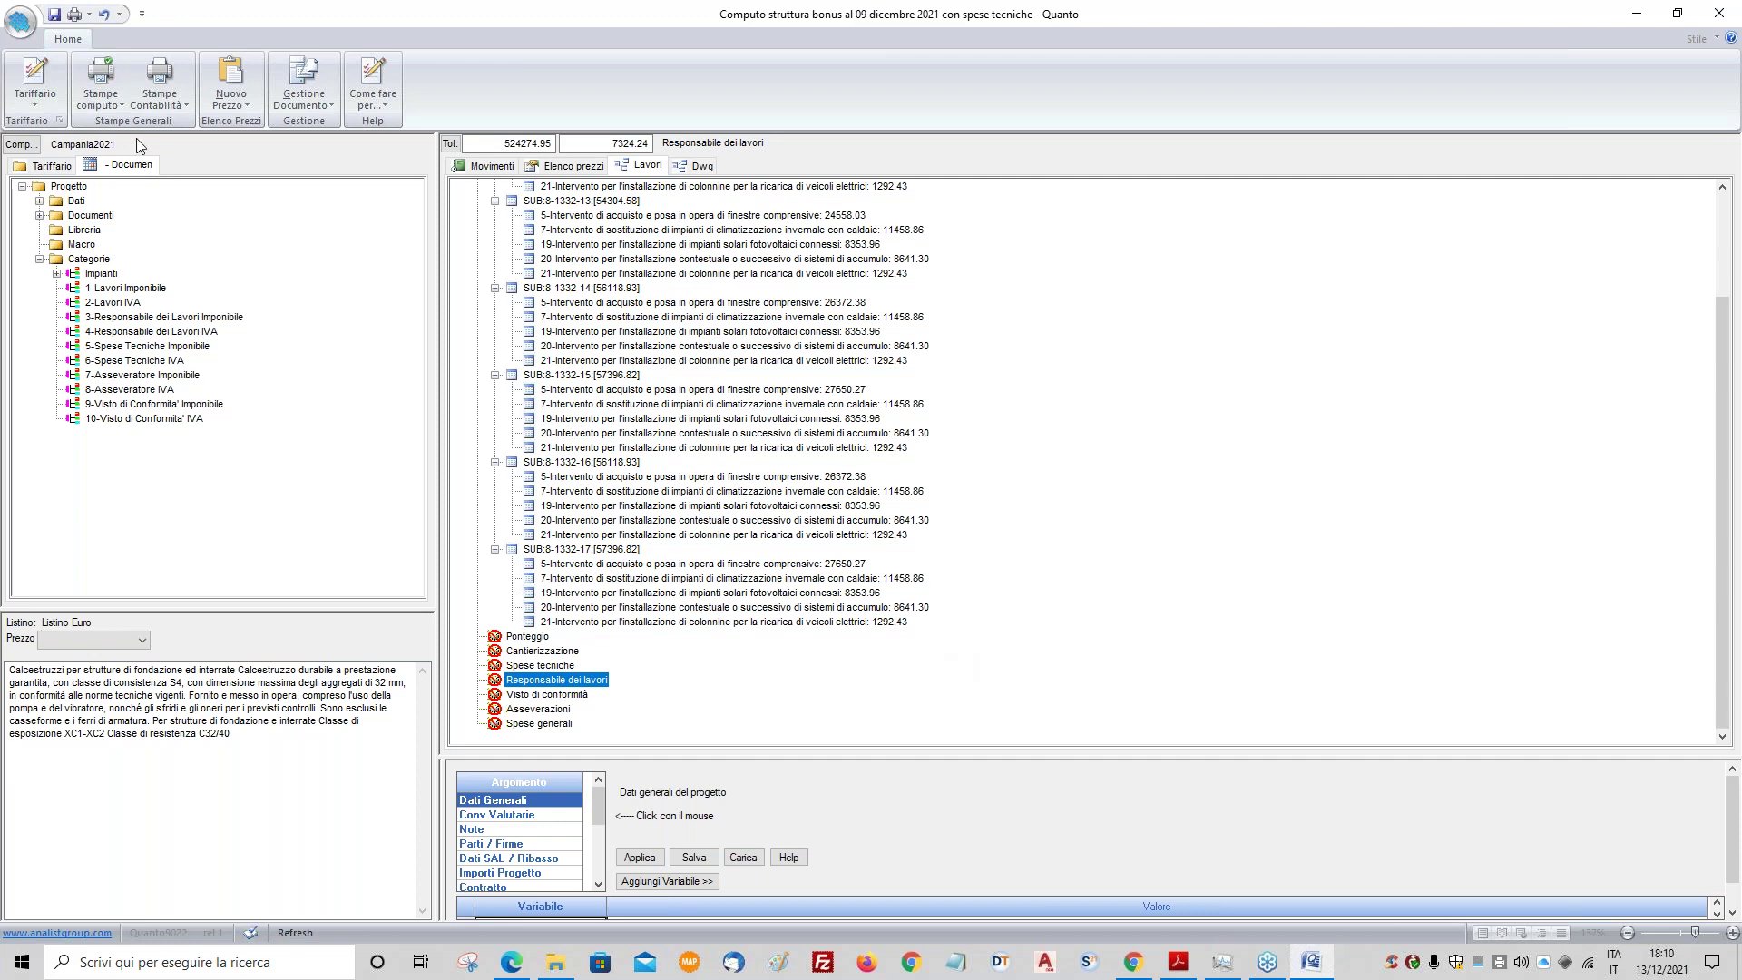
- Open the Quadro Economico with recalculation, enlarge its table and go to the end of the works section
left_click(322, 110)
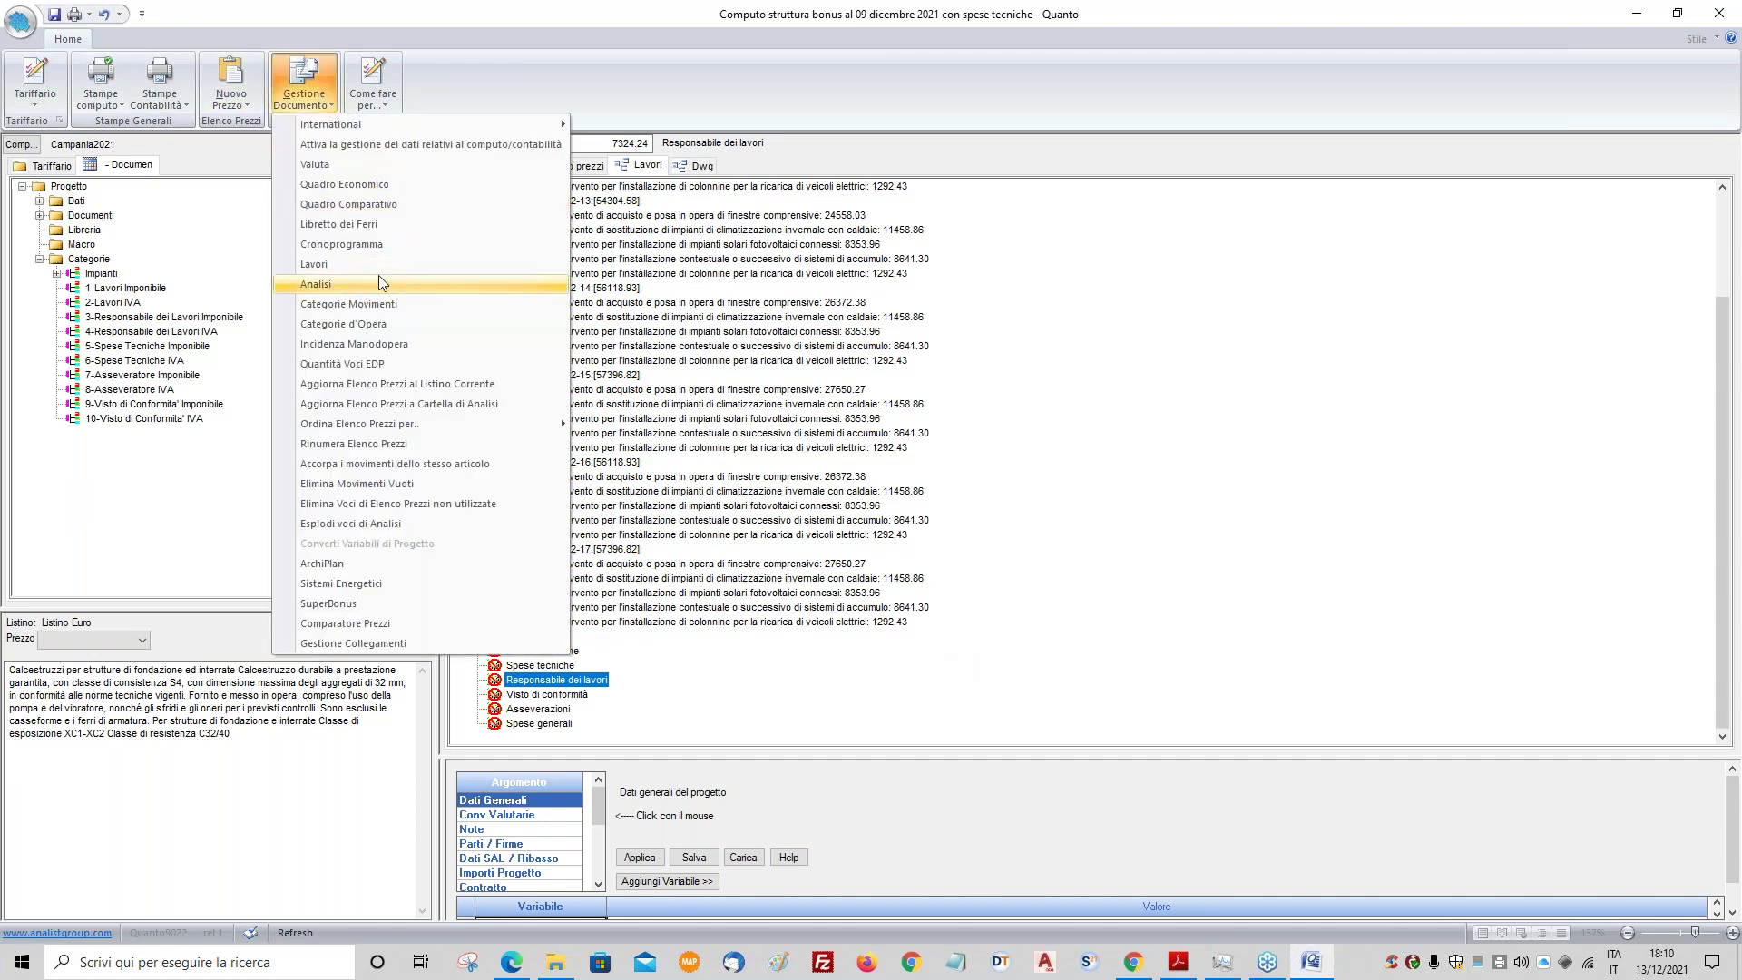
left_click(350, 186)
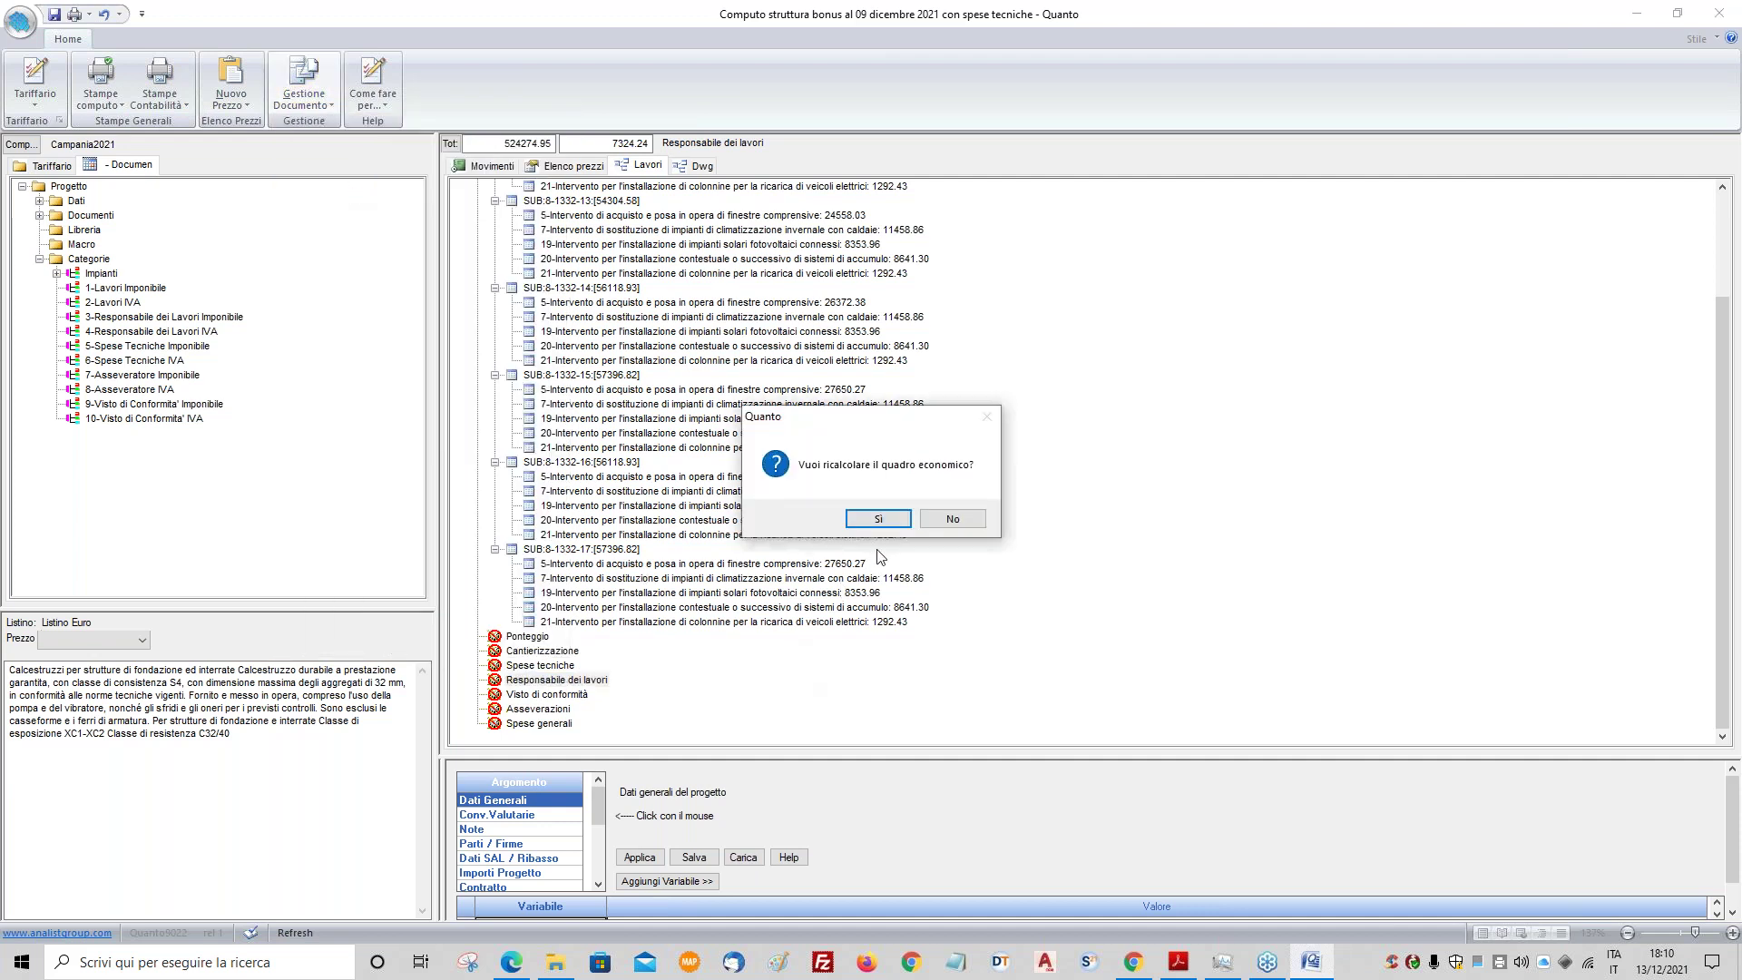
left_click(882, 527)
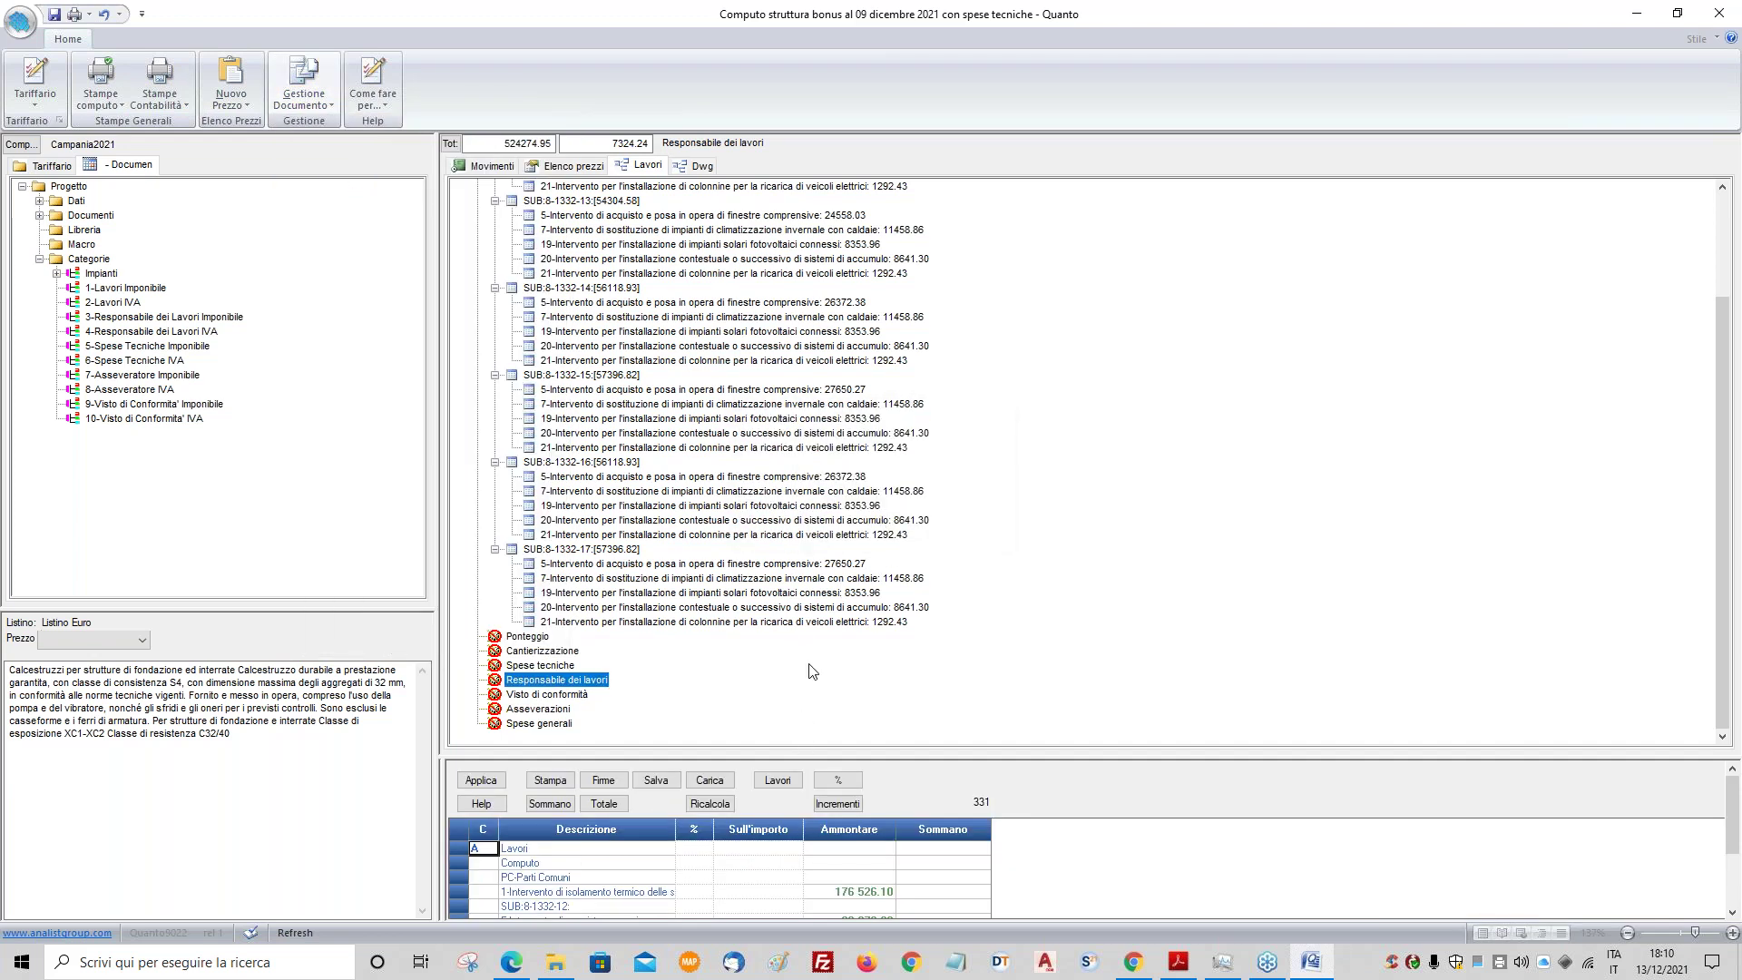
left_click_drag(934, 760, 927, 362)
left_click(759, 658)
scroll(784, 658, "down", 8)
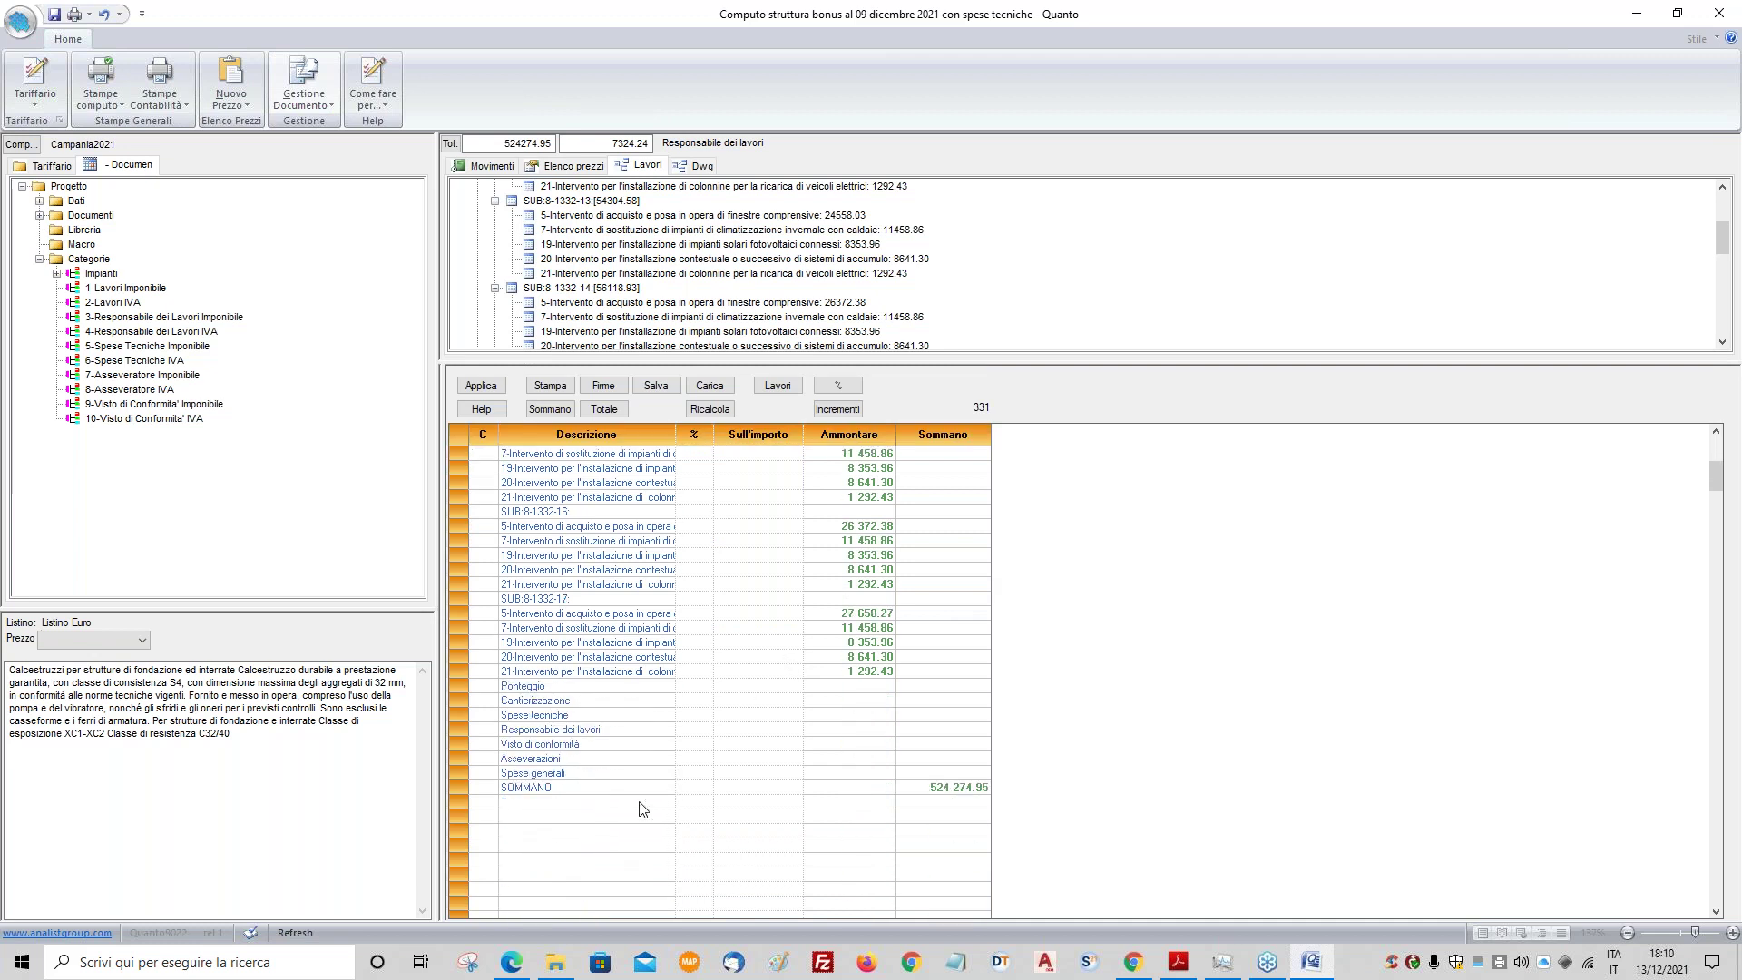
- Add row B, SPESE DI CONTRATTO, at 0.500 % below the works subtotal of the Quadro Economico
left_click(541, 802)
left_click(489, 802)
type("B")
left_click(530, 807)
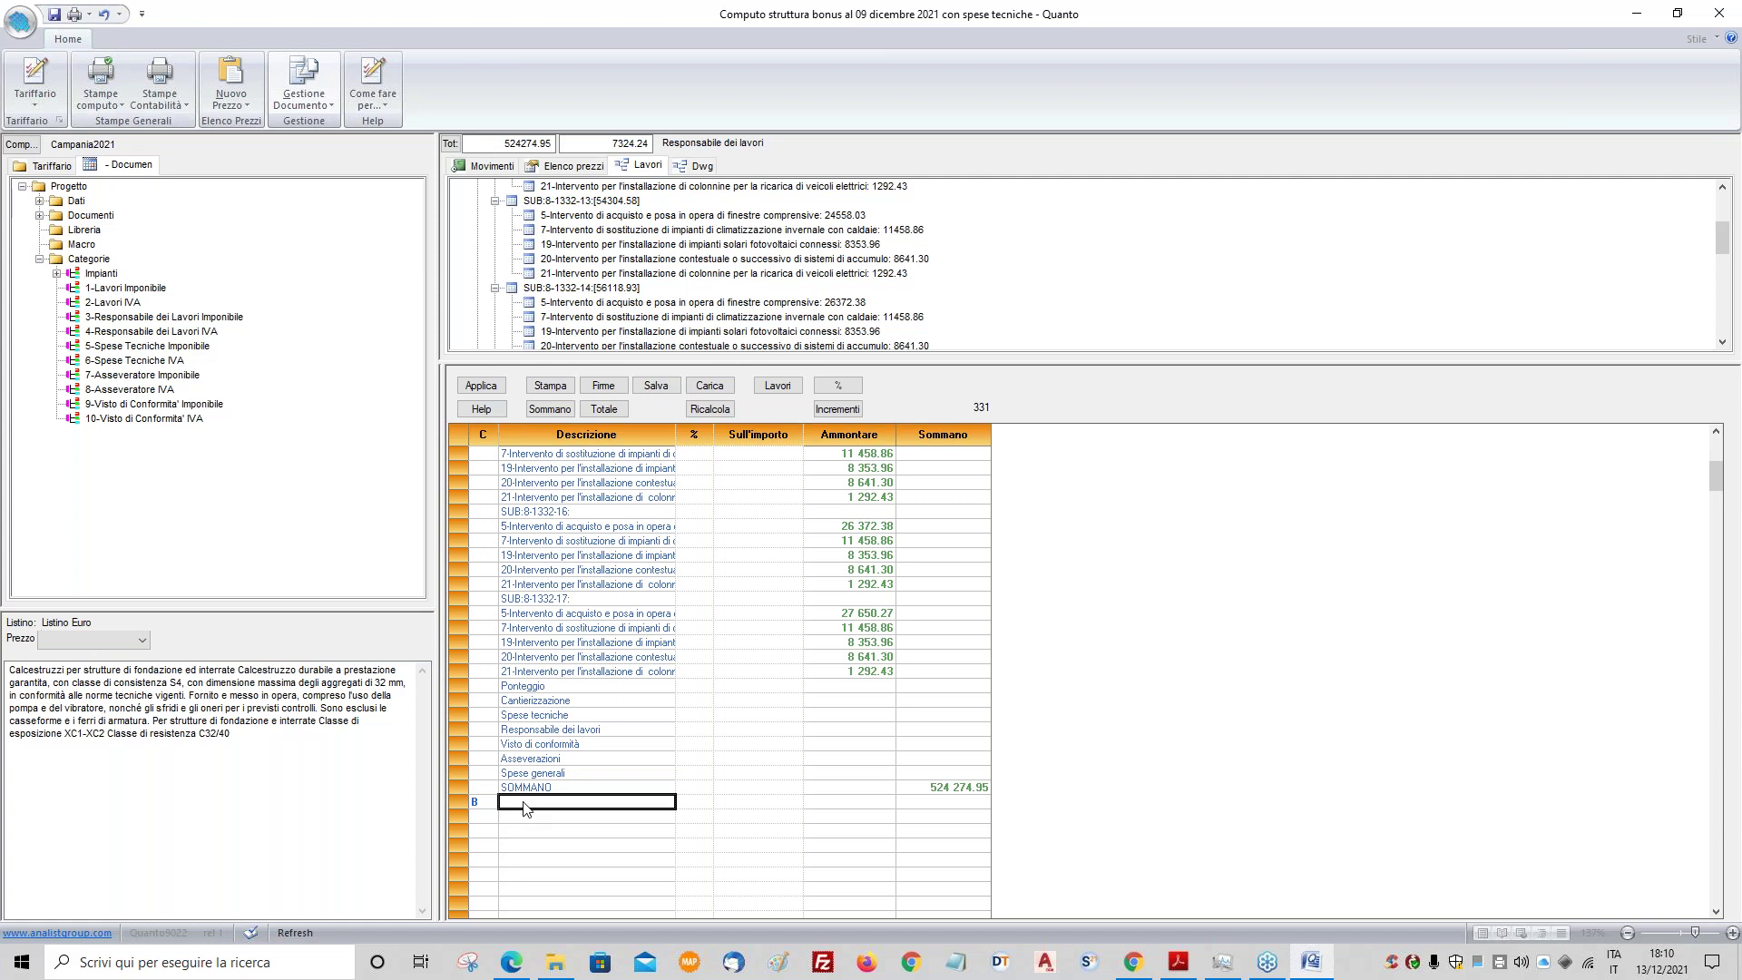
type("SPESE DI CONTRATTO")
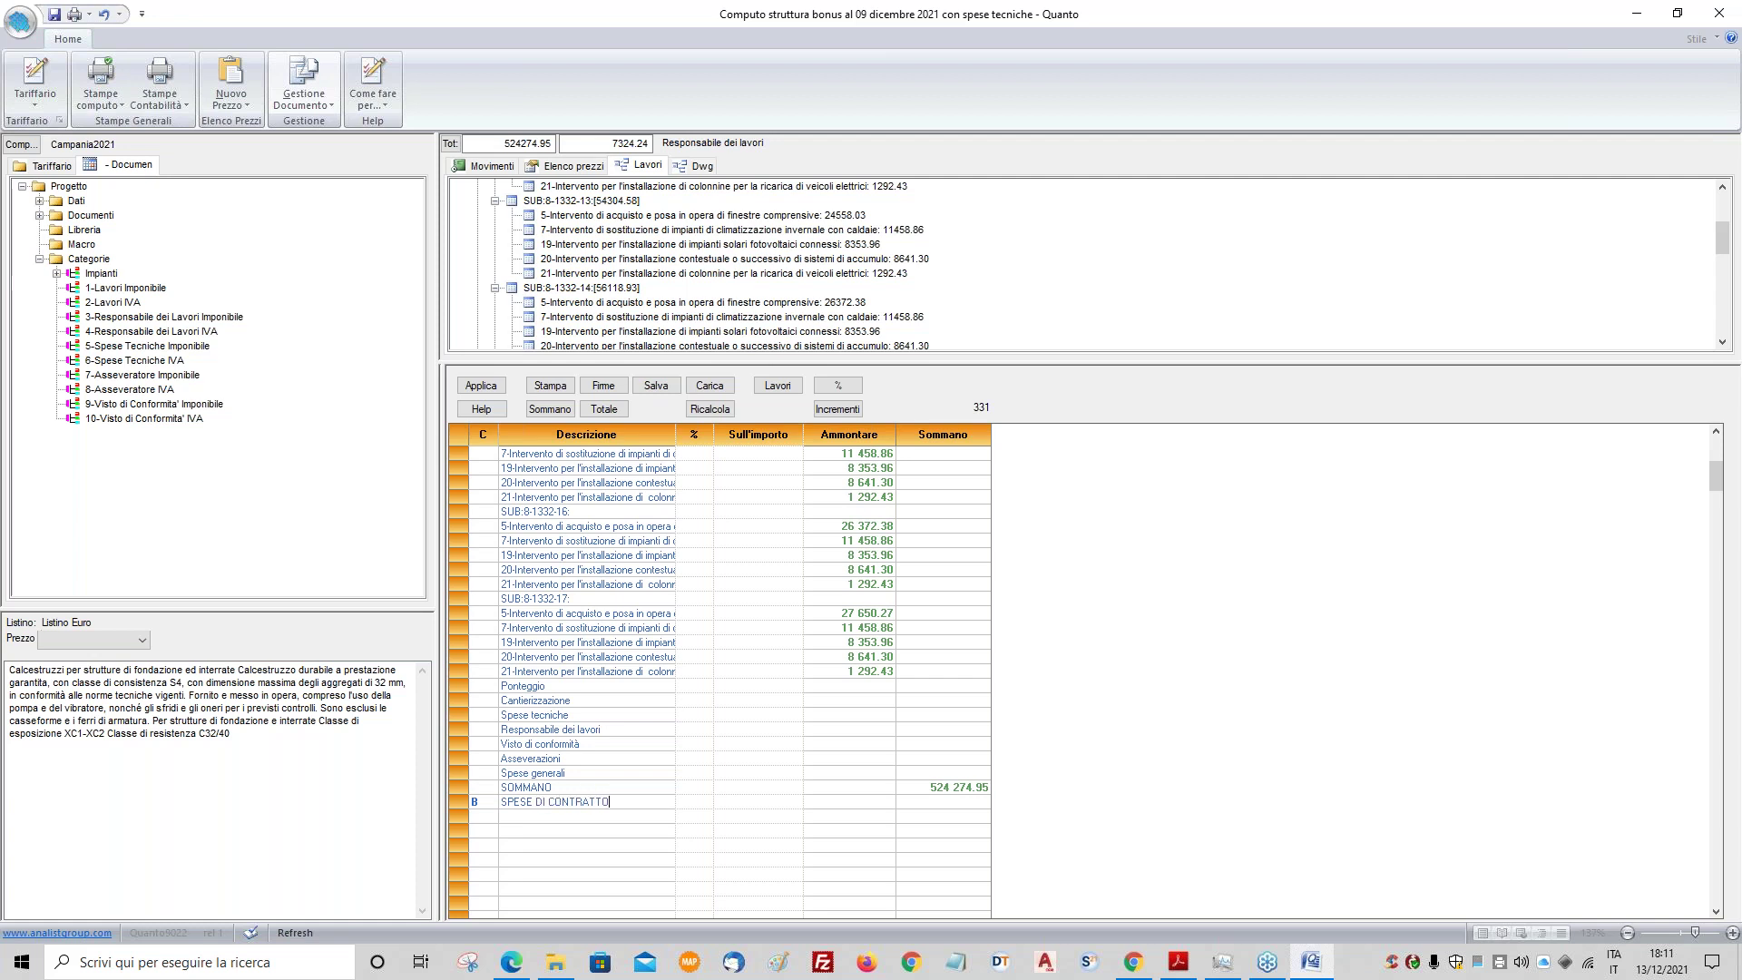
left_click(687, 804)
left_click(689, 804)
key("Tab")
scroll(491, 652, "up", 8)
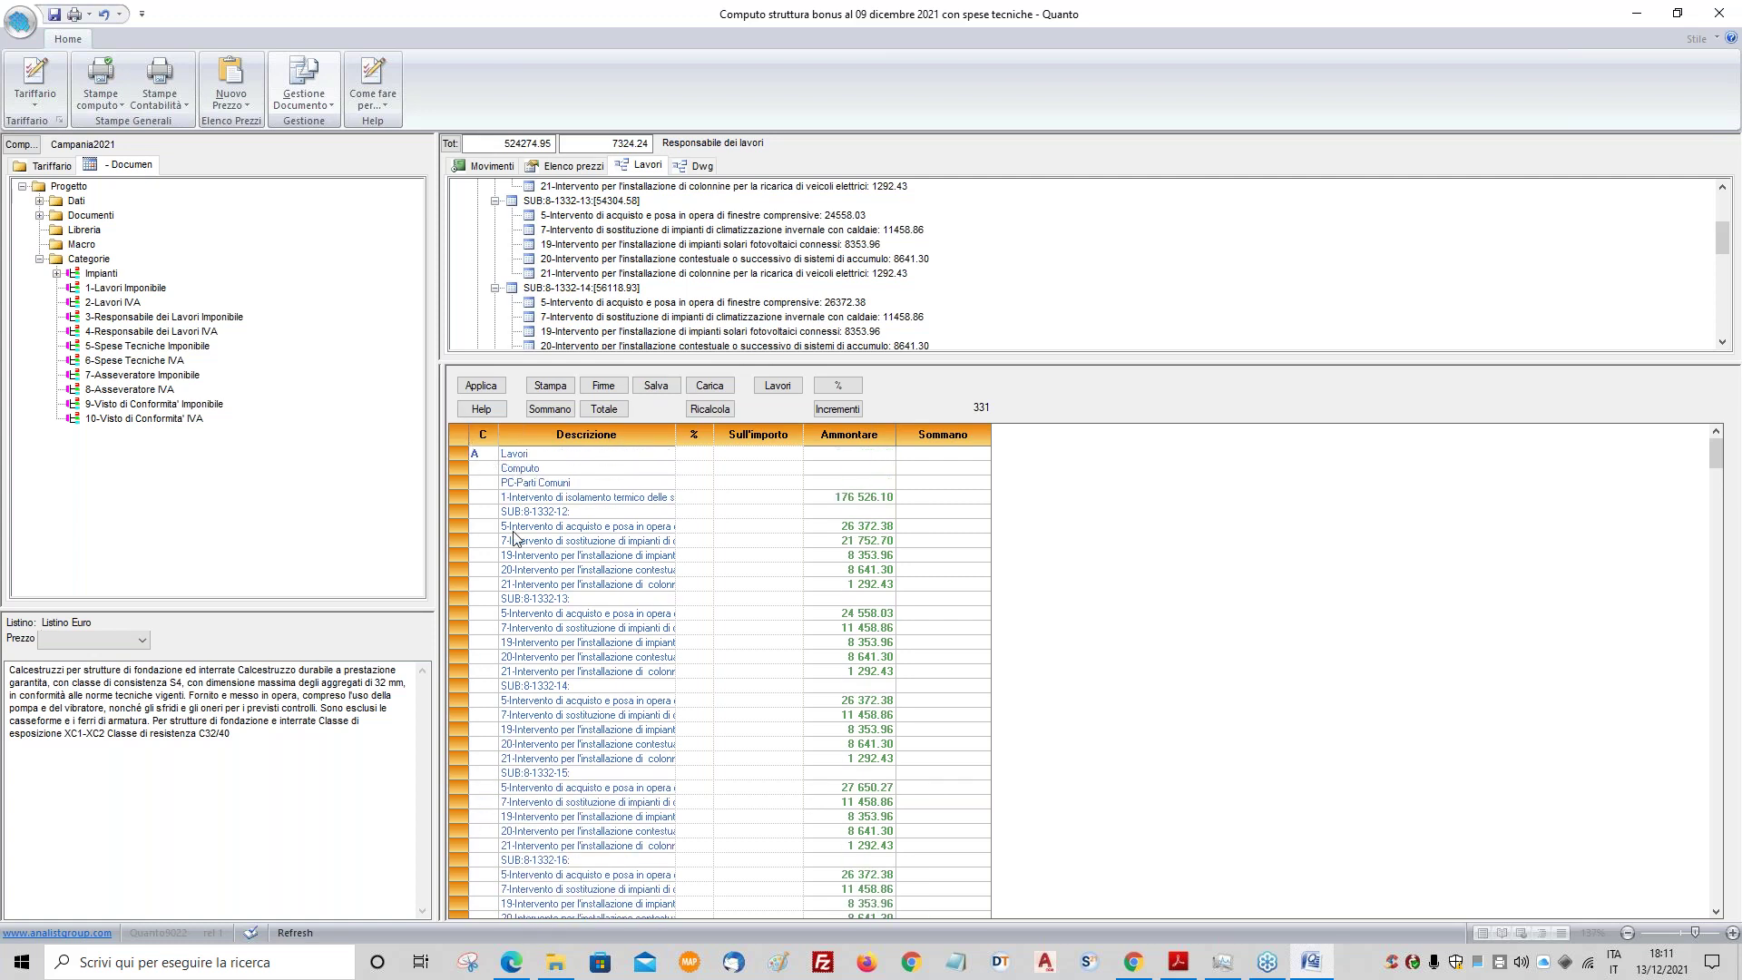
scroll(513, 533, "down", 8)
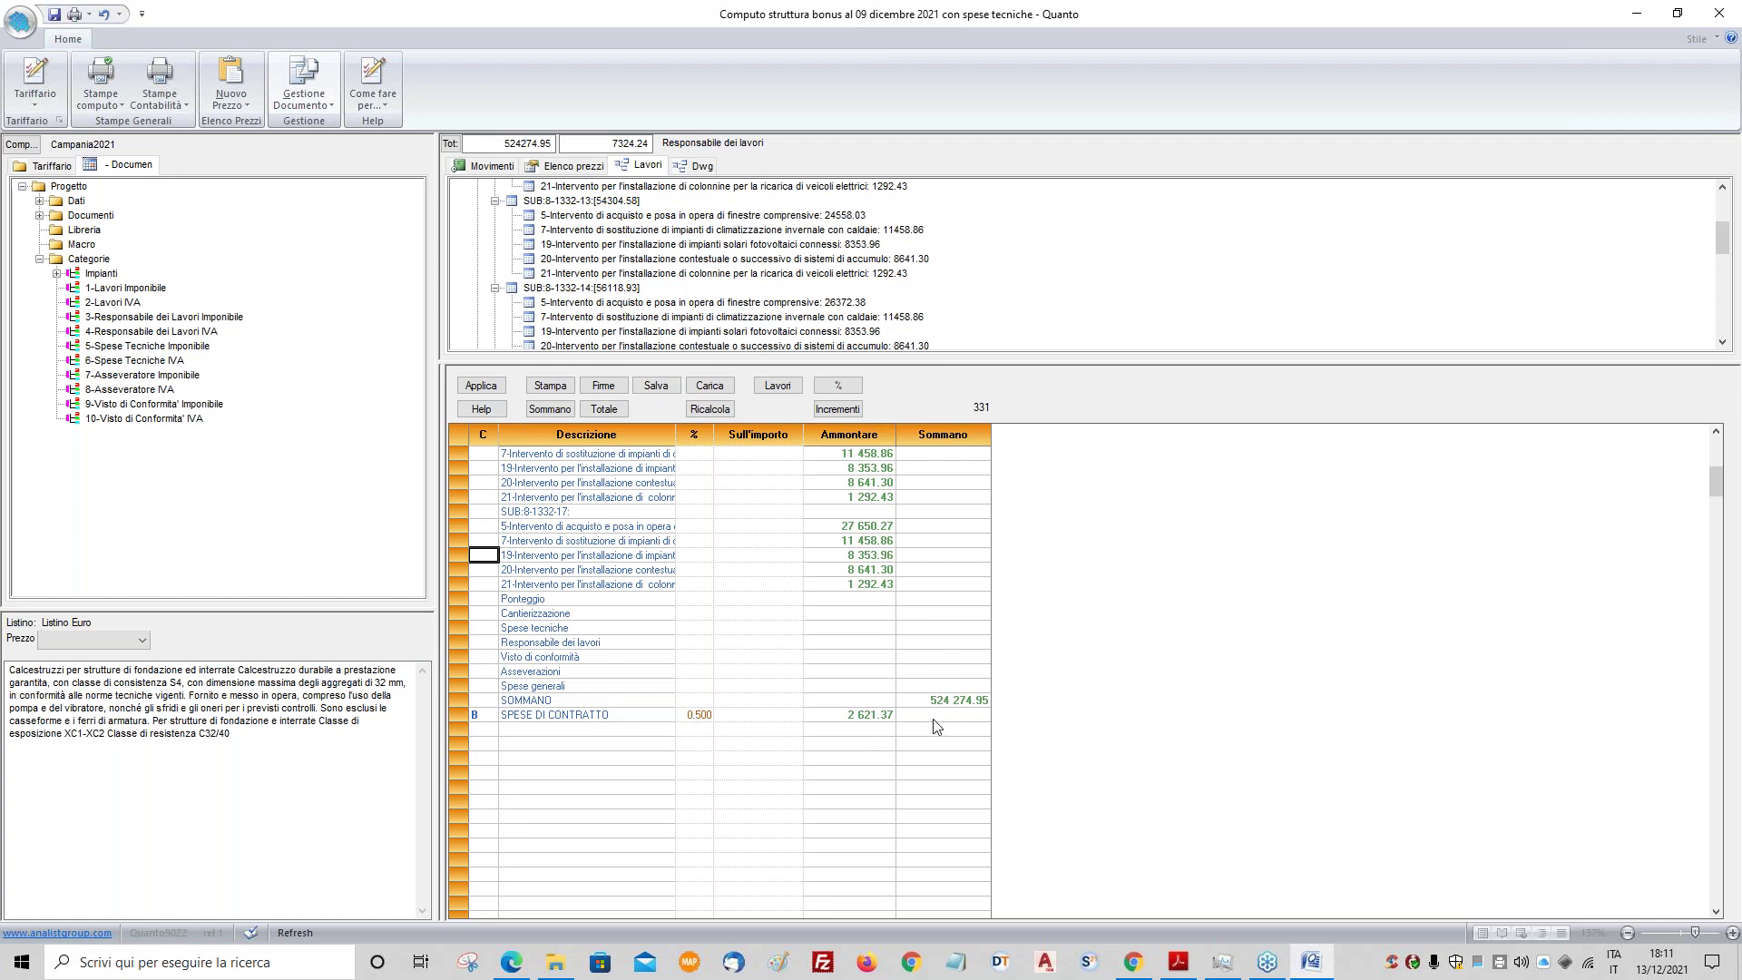
- Add a SPESE row with an amount of 1 000 below the contract expenses
left_click(555, 730)
type("SPESE")
left_click(814, 736)
type("1 000")
key("Return")
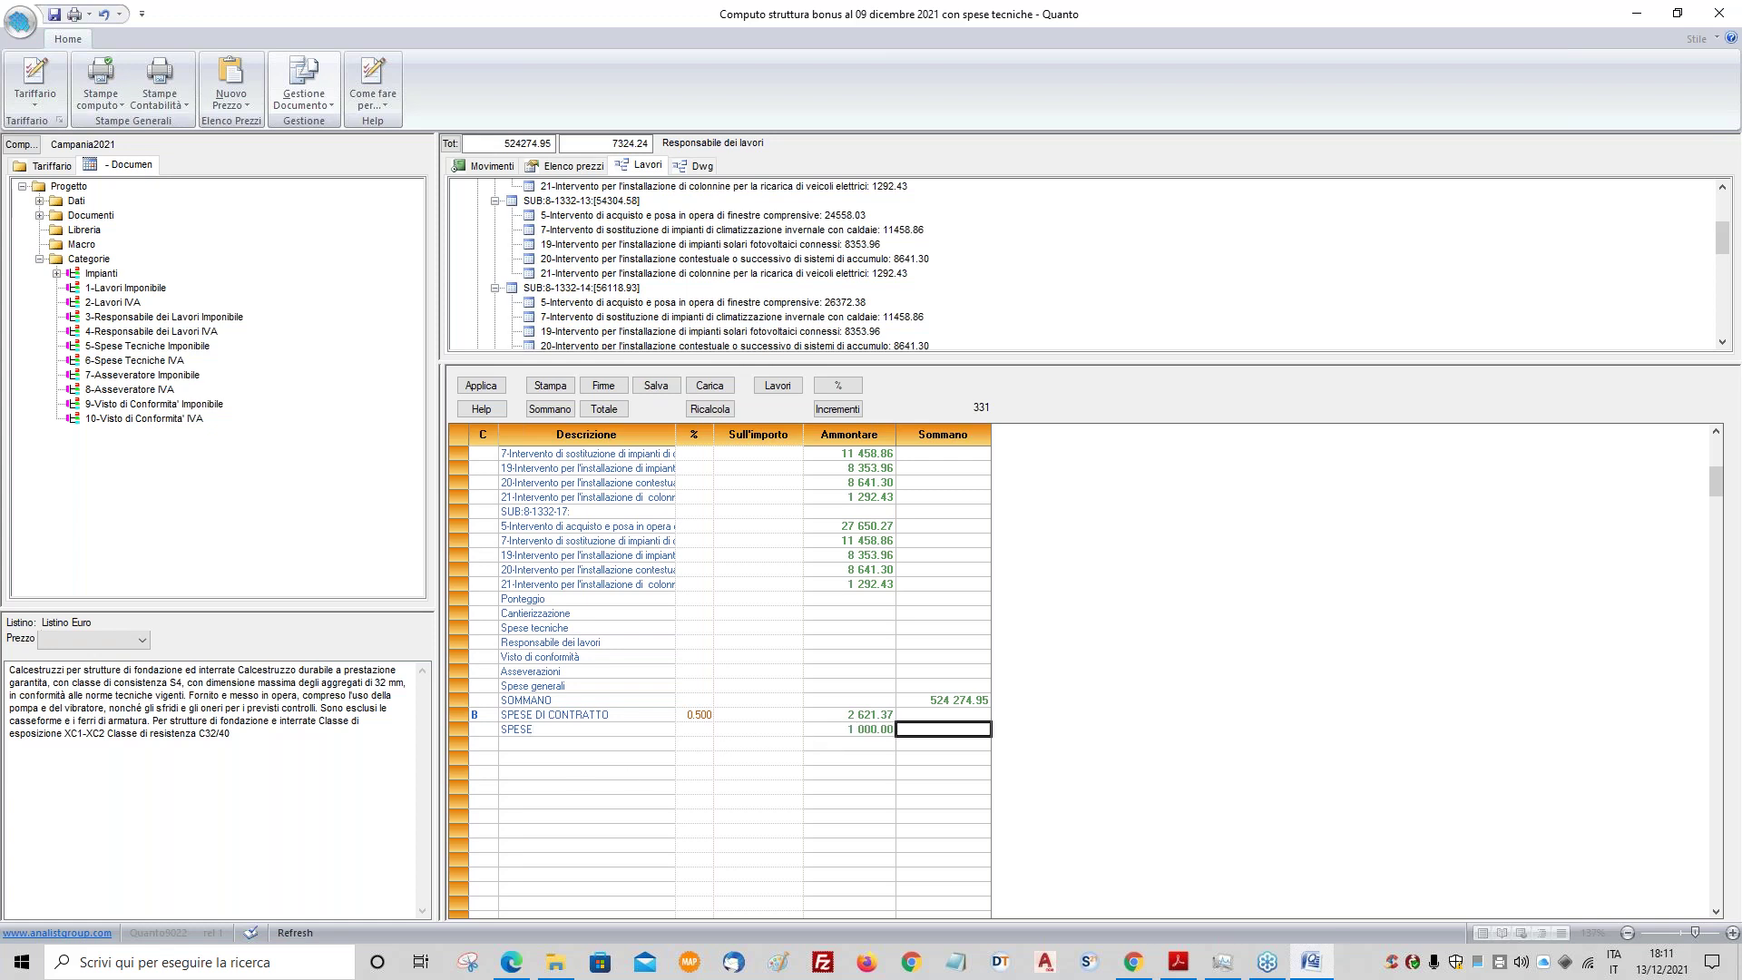
- Insert a SOMMANO subtotal row below SPESE for the section B amounts
left_click_drag(862, 715, 865, 733)
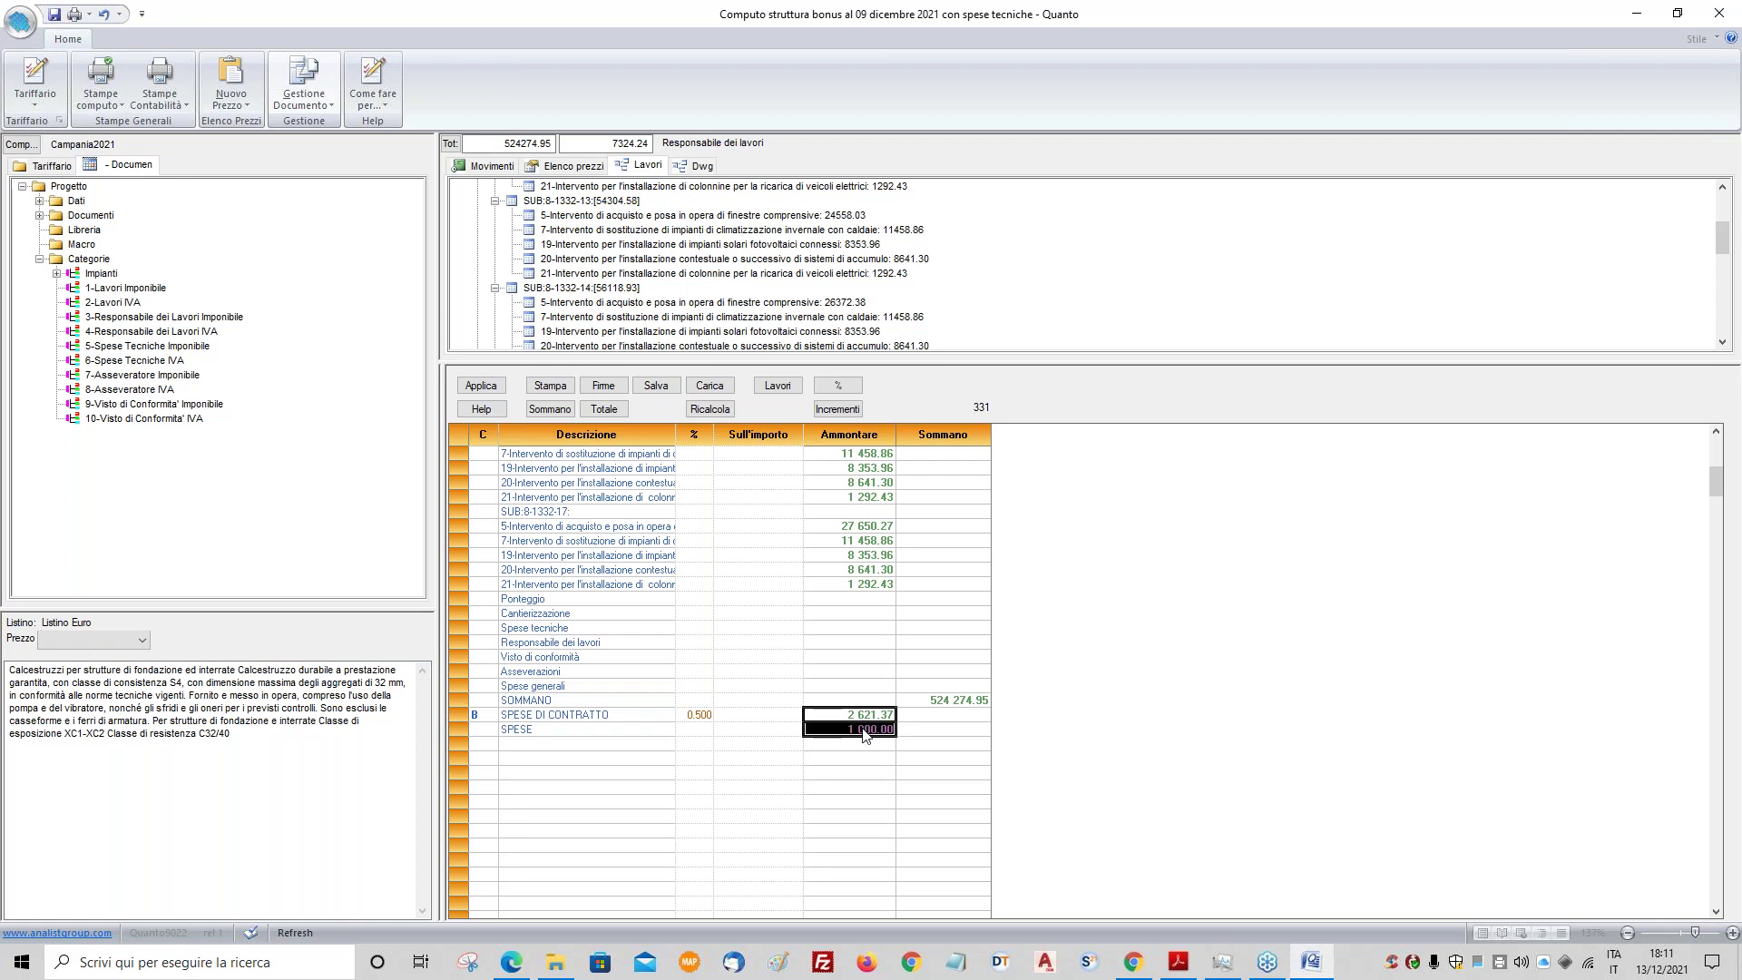
left_click(567, 743)
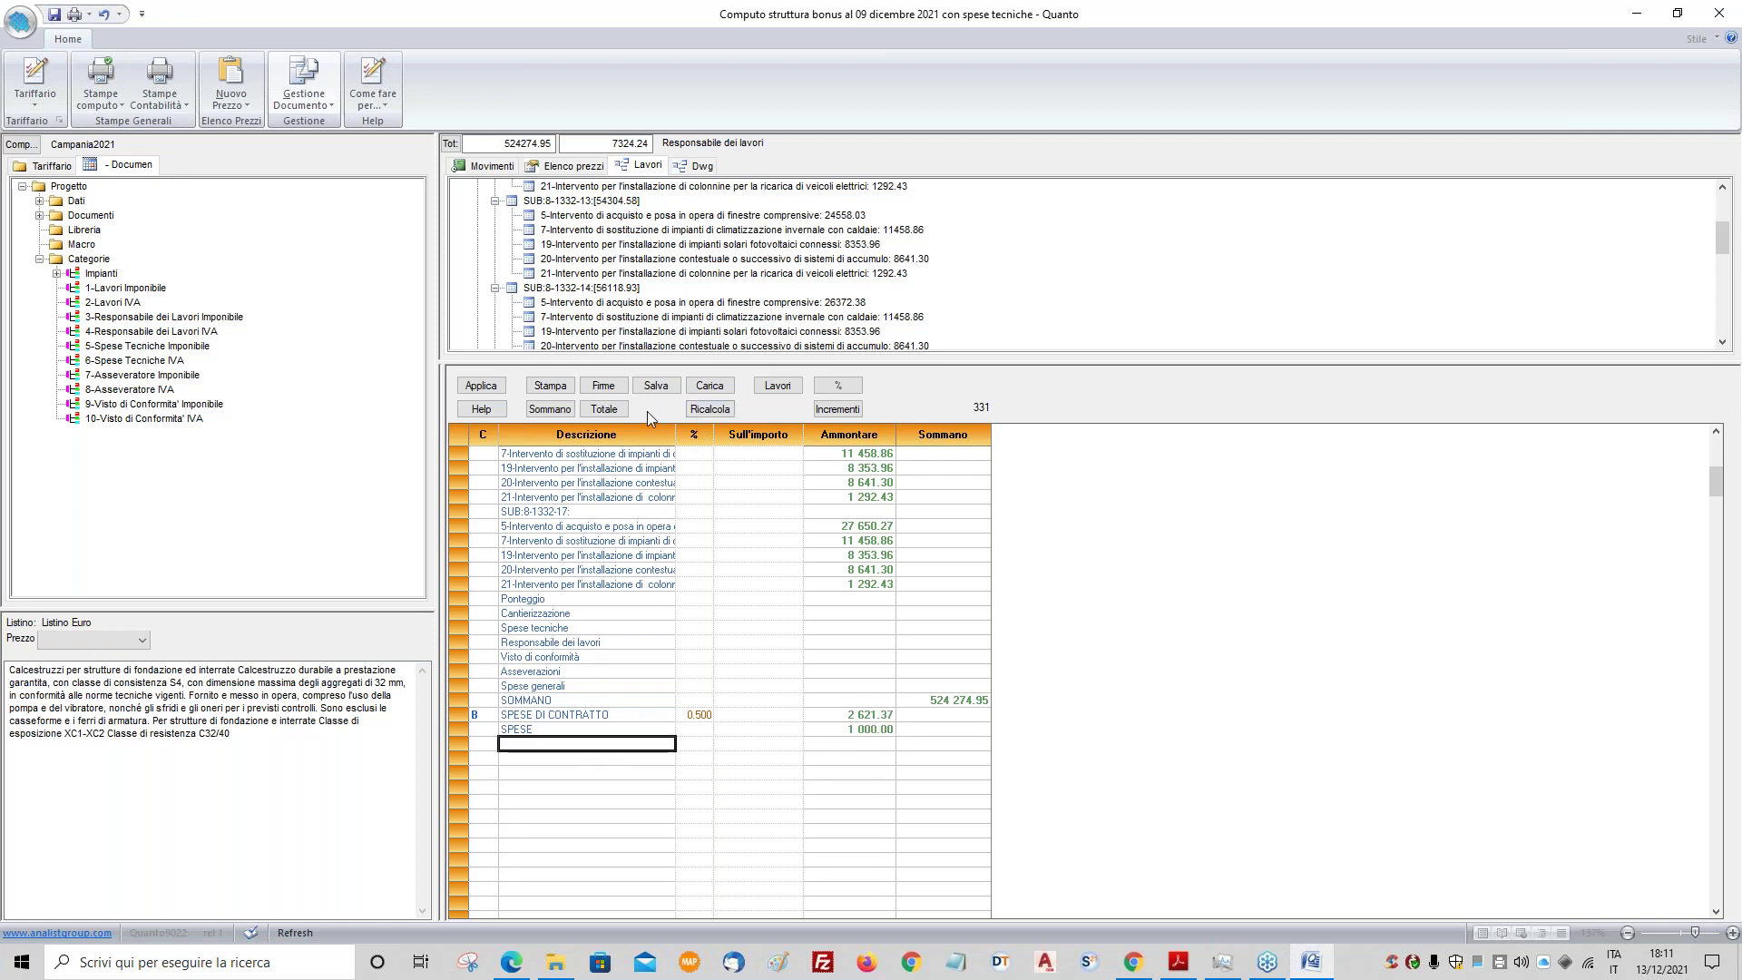
left_click(549, 409)
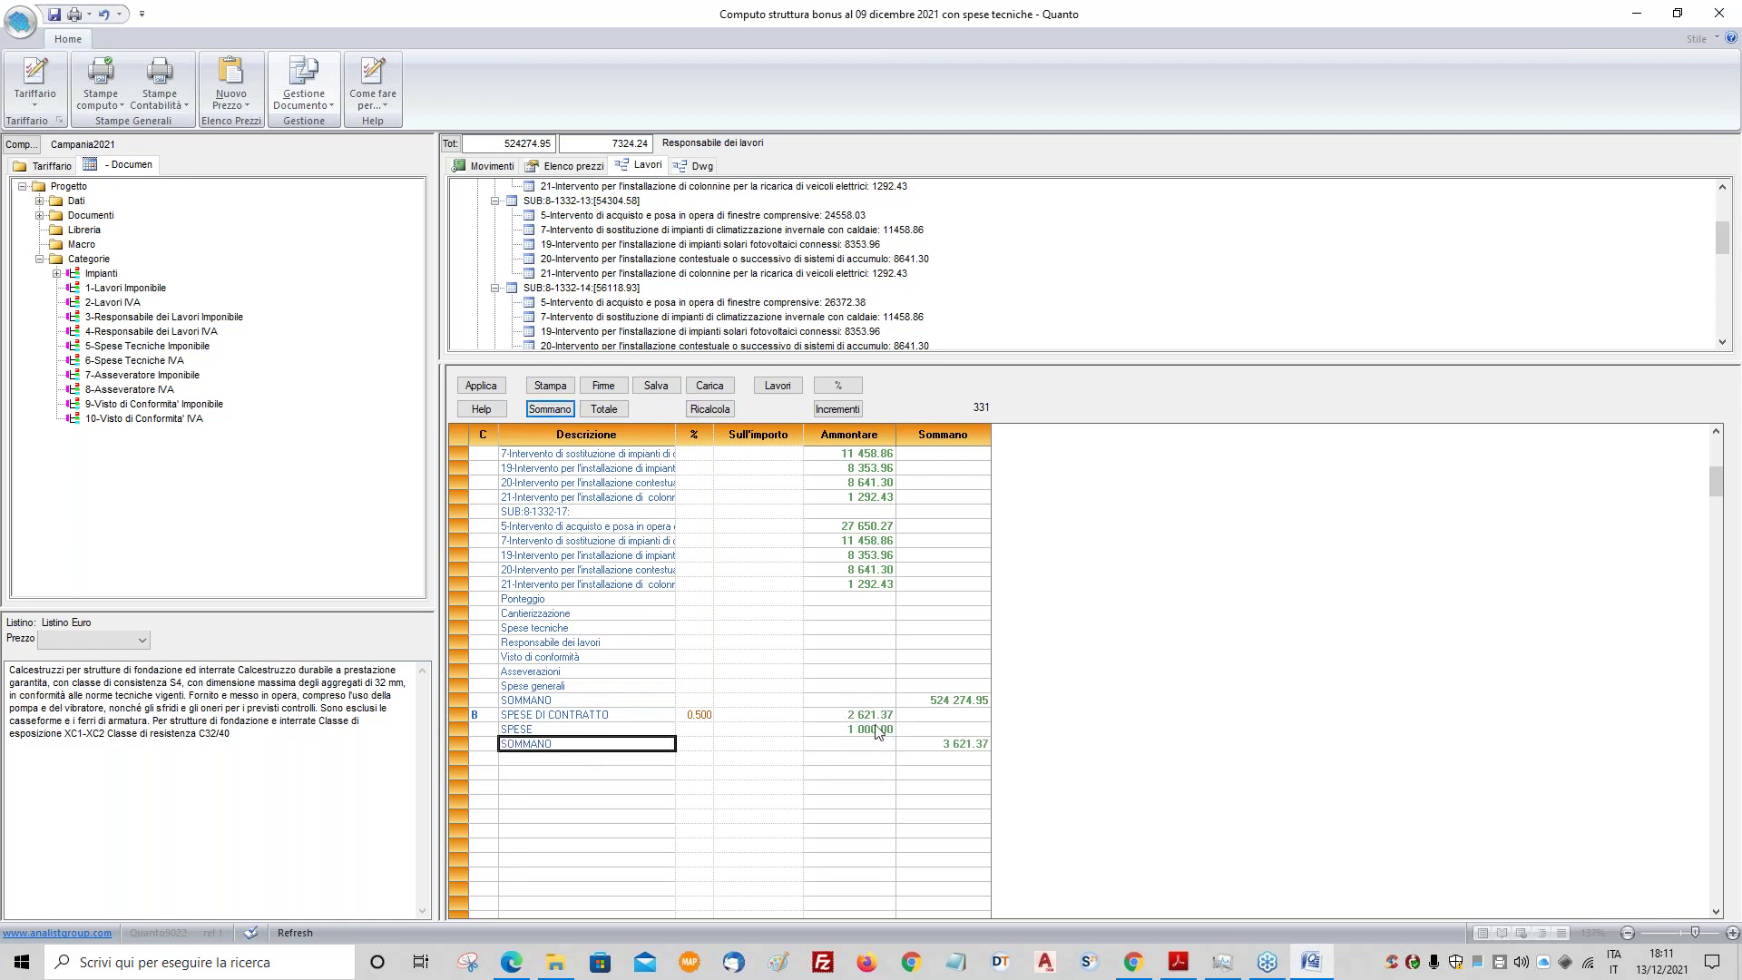
left_click(970, 745)
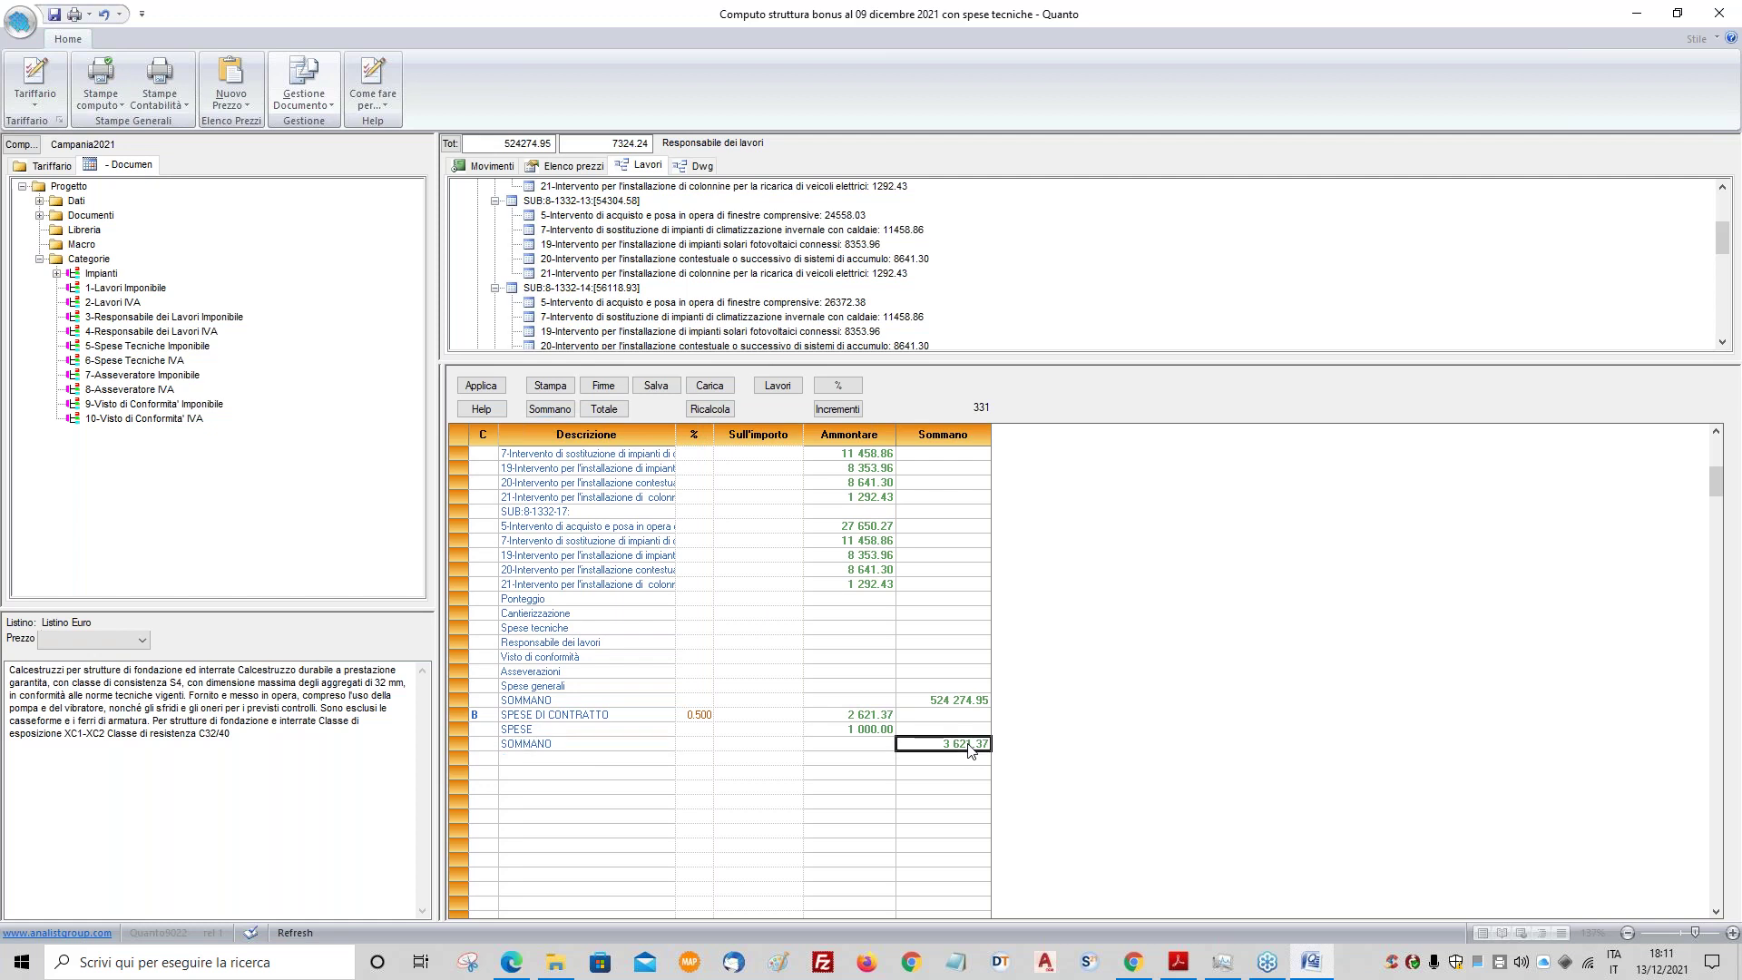
- Insert a TOTALE row below the section B subtotal and apply the Quadro Economico
left_click(572, 760)
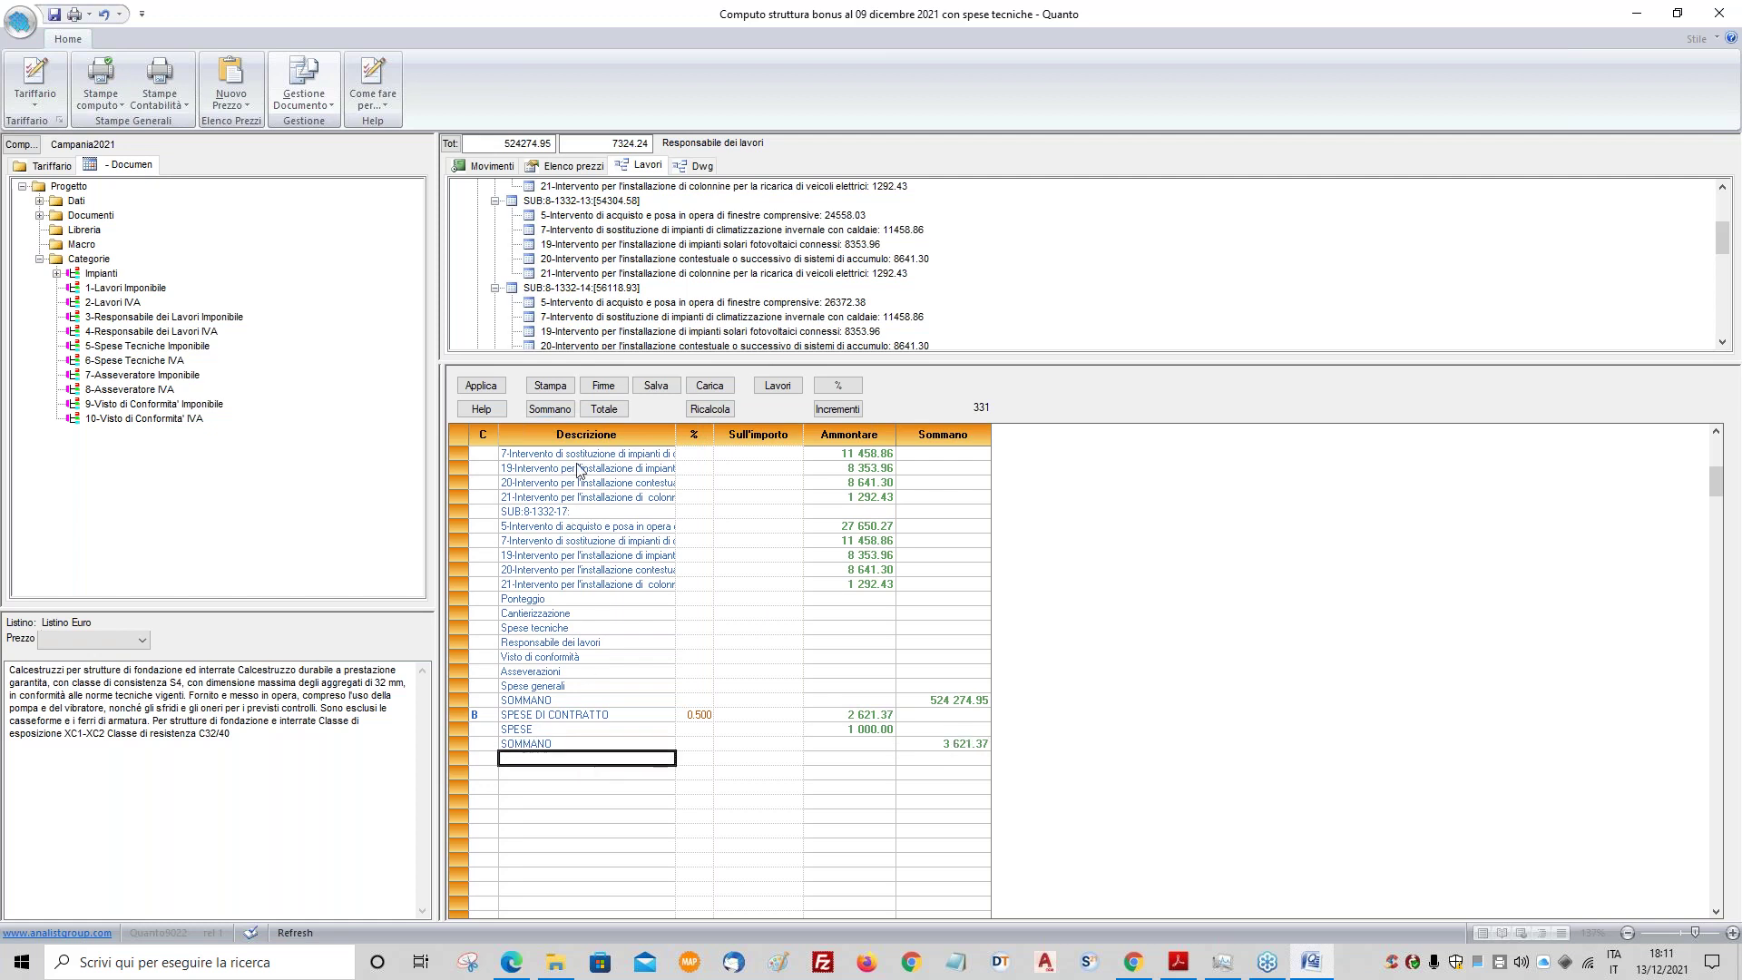
left_click(603, 409)
left_click(574, 786)
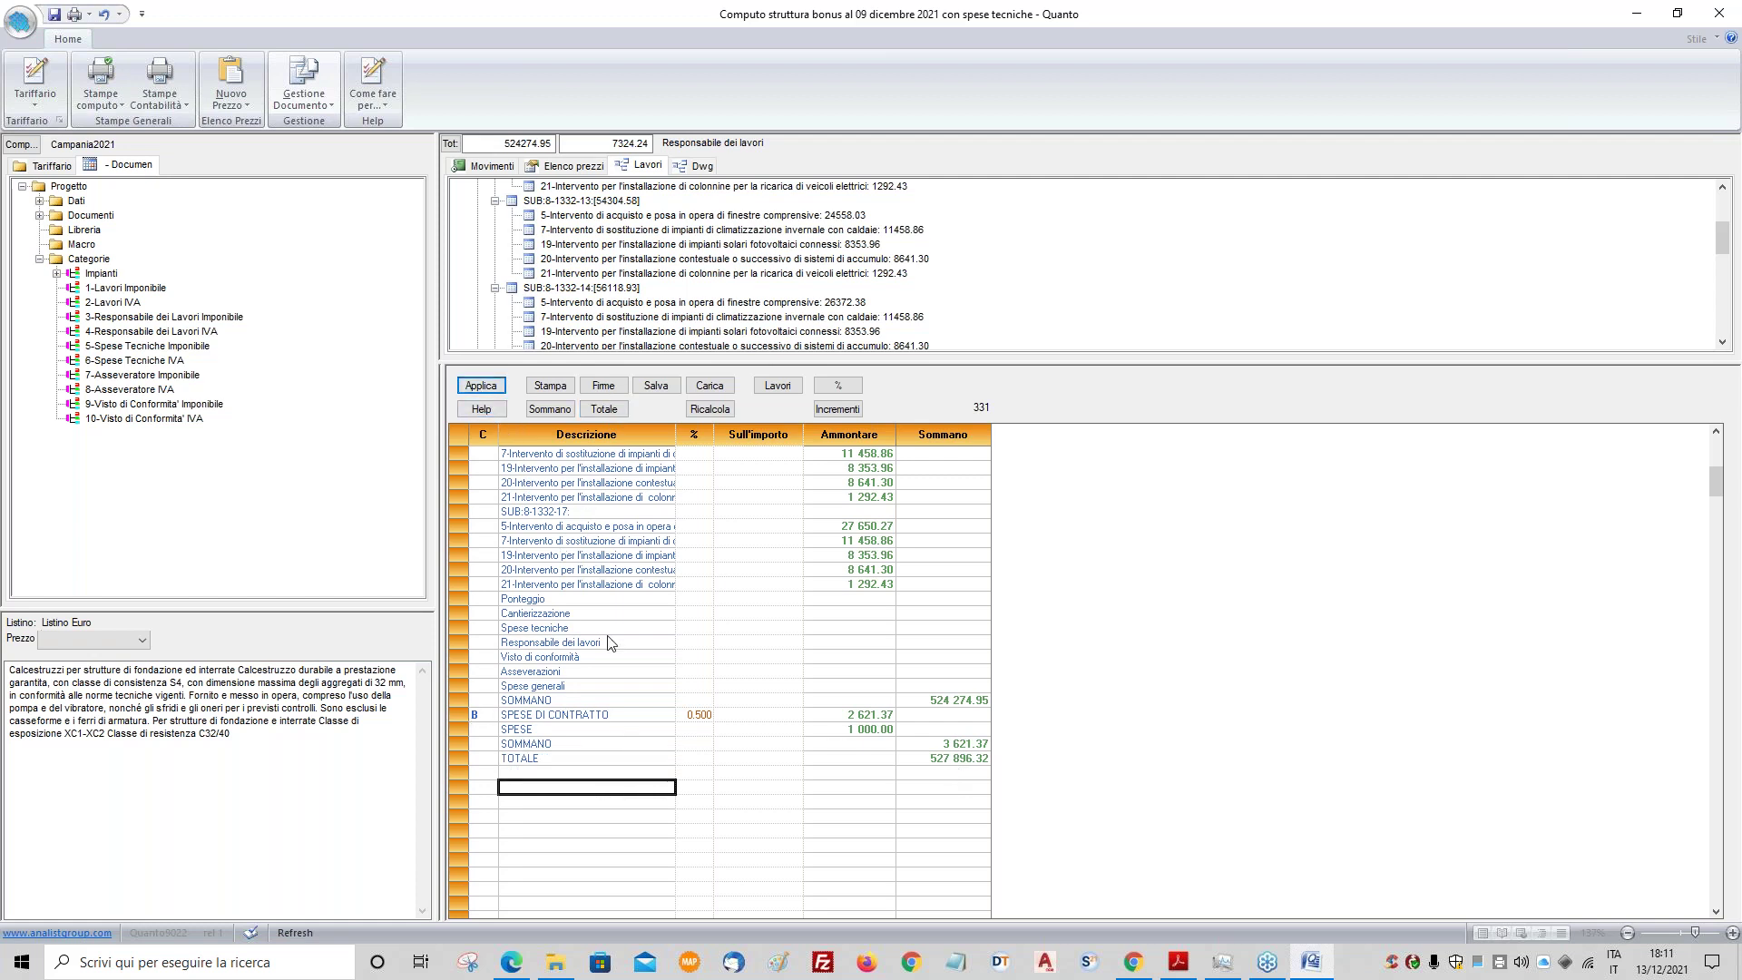
left_click(651, 829)
- Preview the Computo Estimativo report with the quadro economico and riepilogo appended
left_click(110, 104)
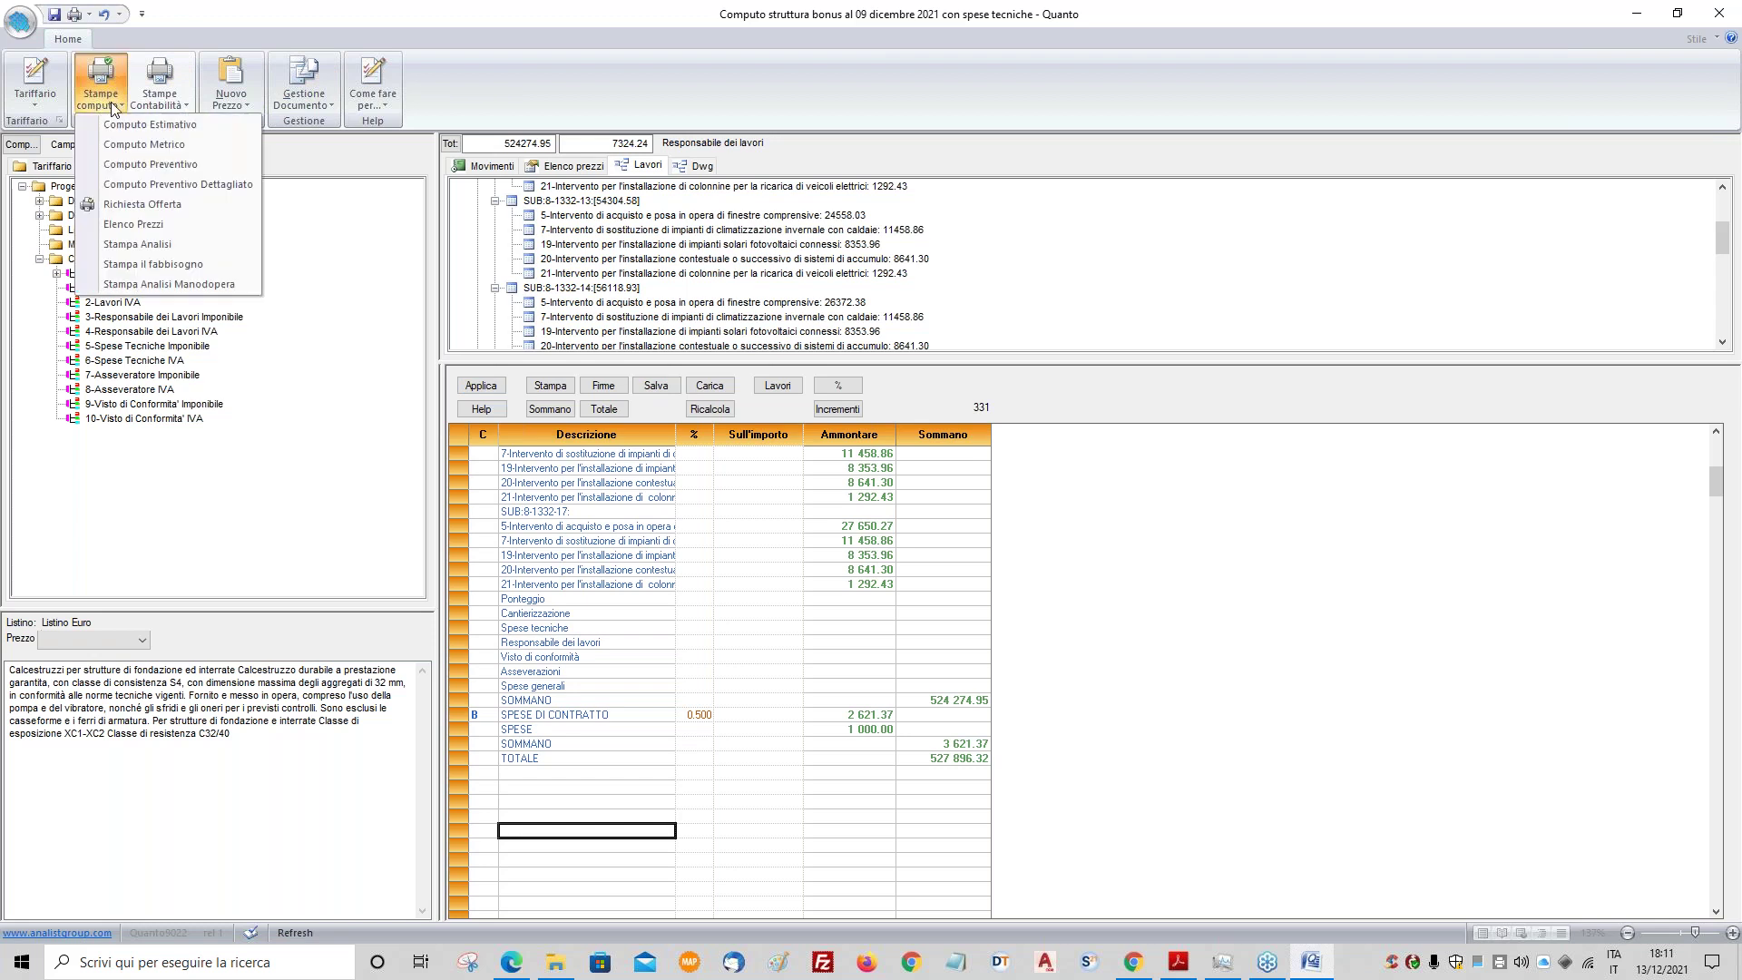
left_click(163, 120)
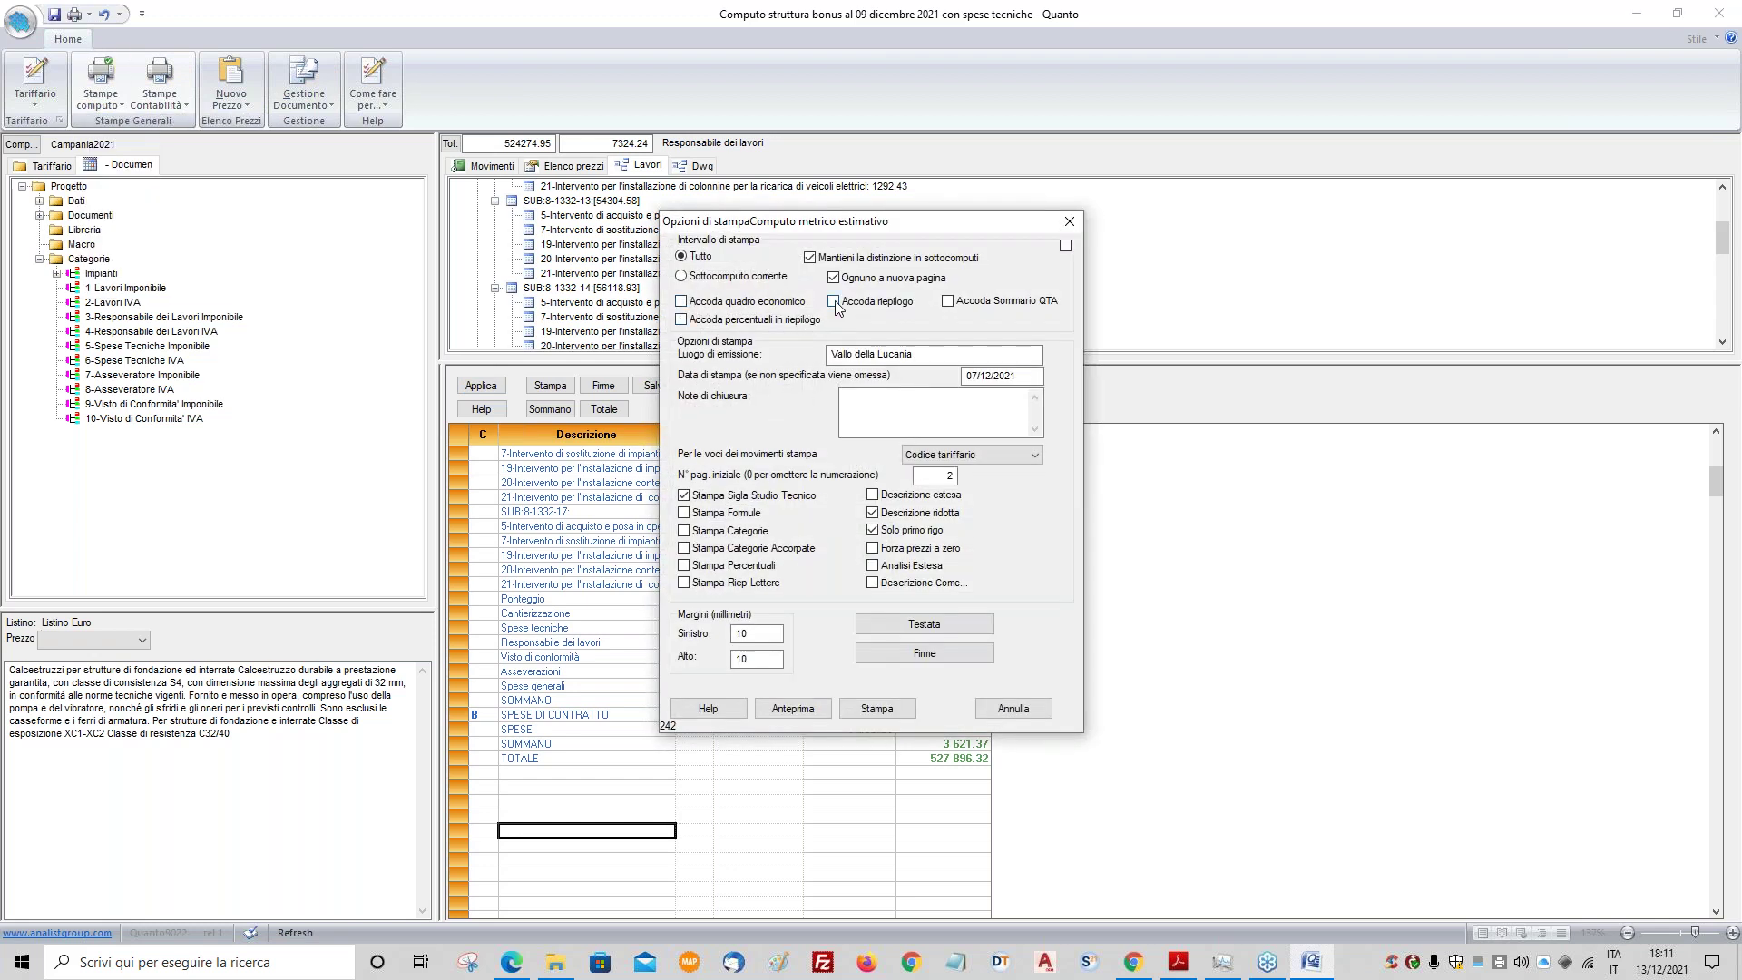
left_click(782, 303)
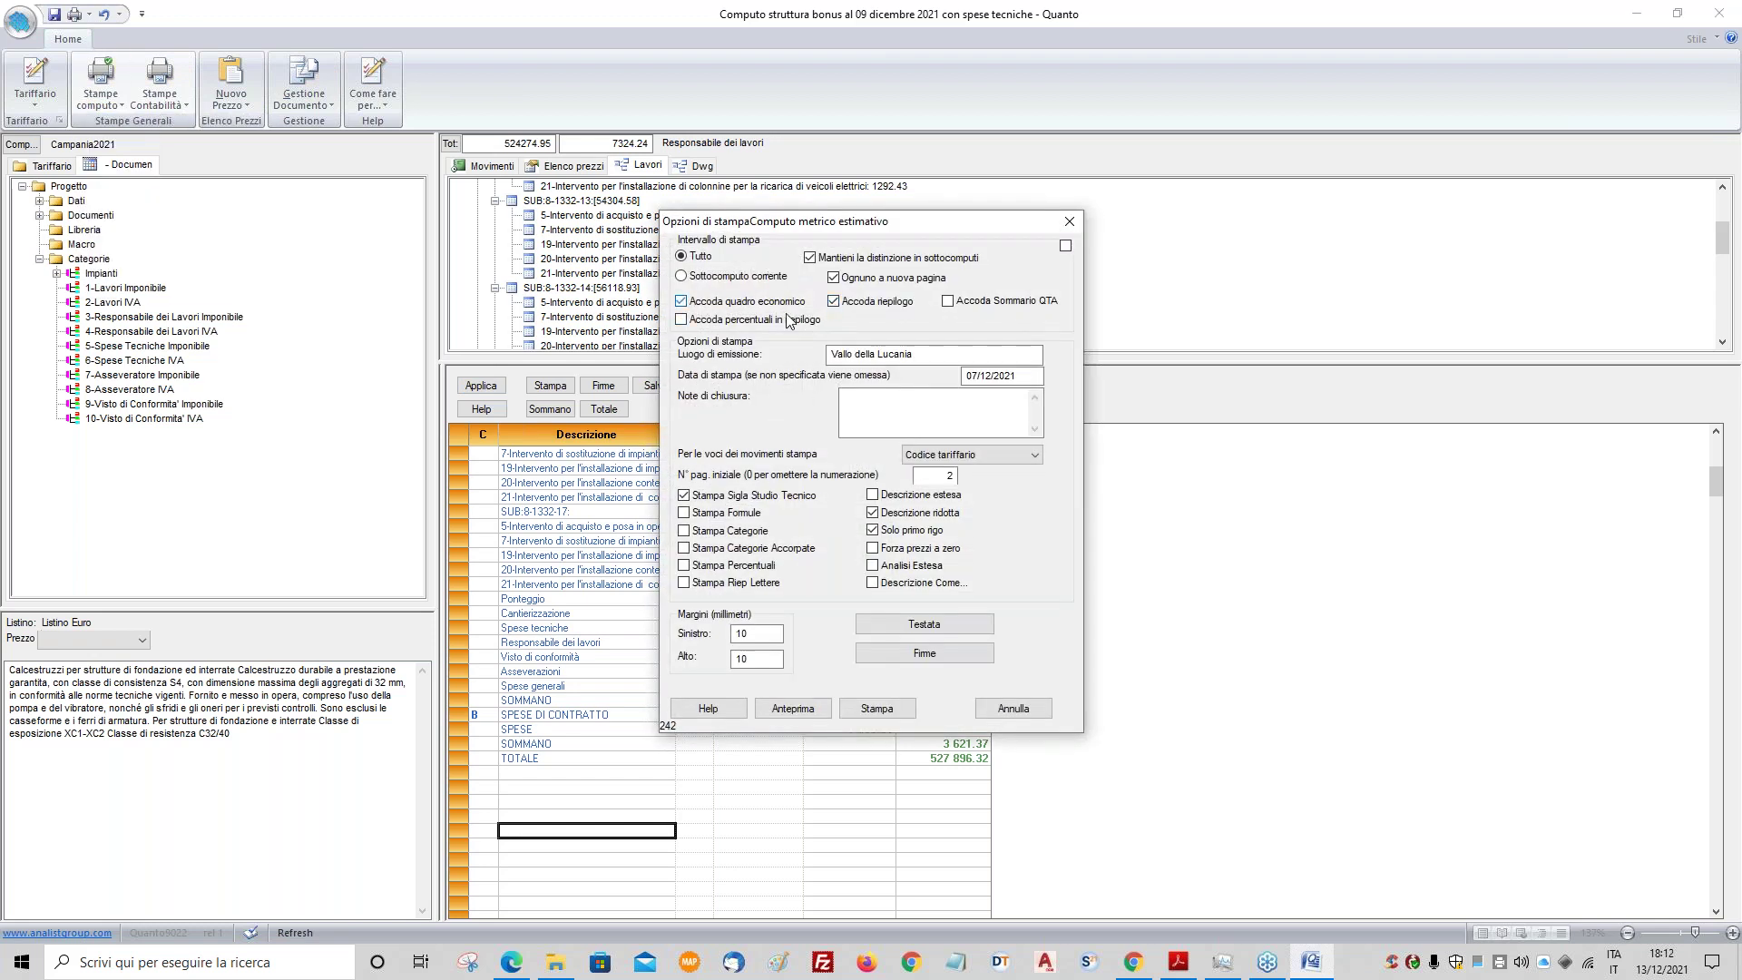
left_click(793, 709)
left_click(327, 400)
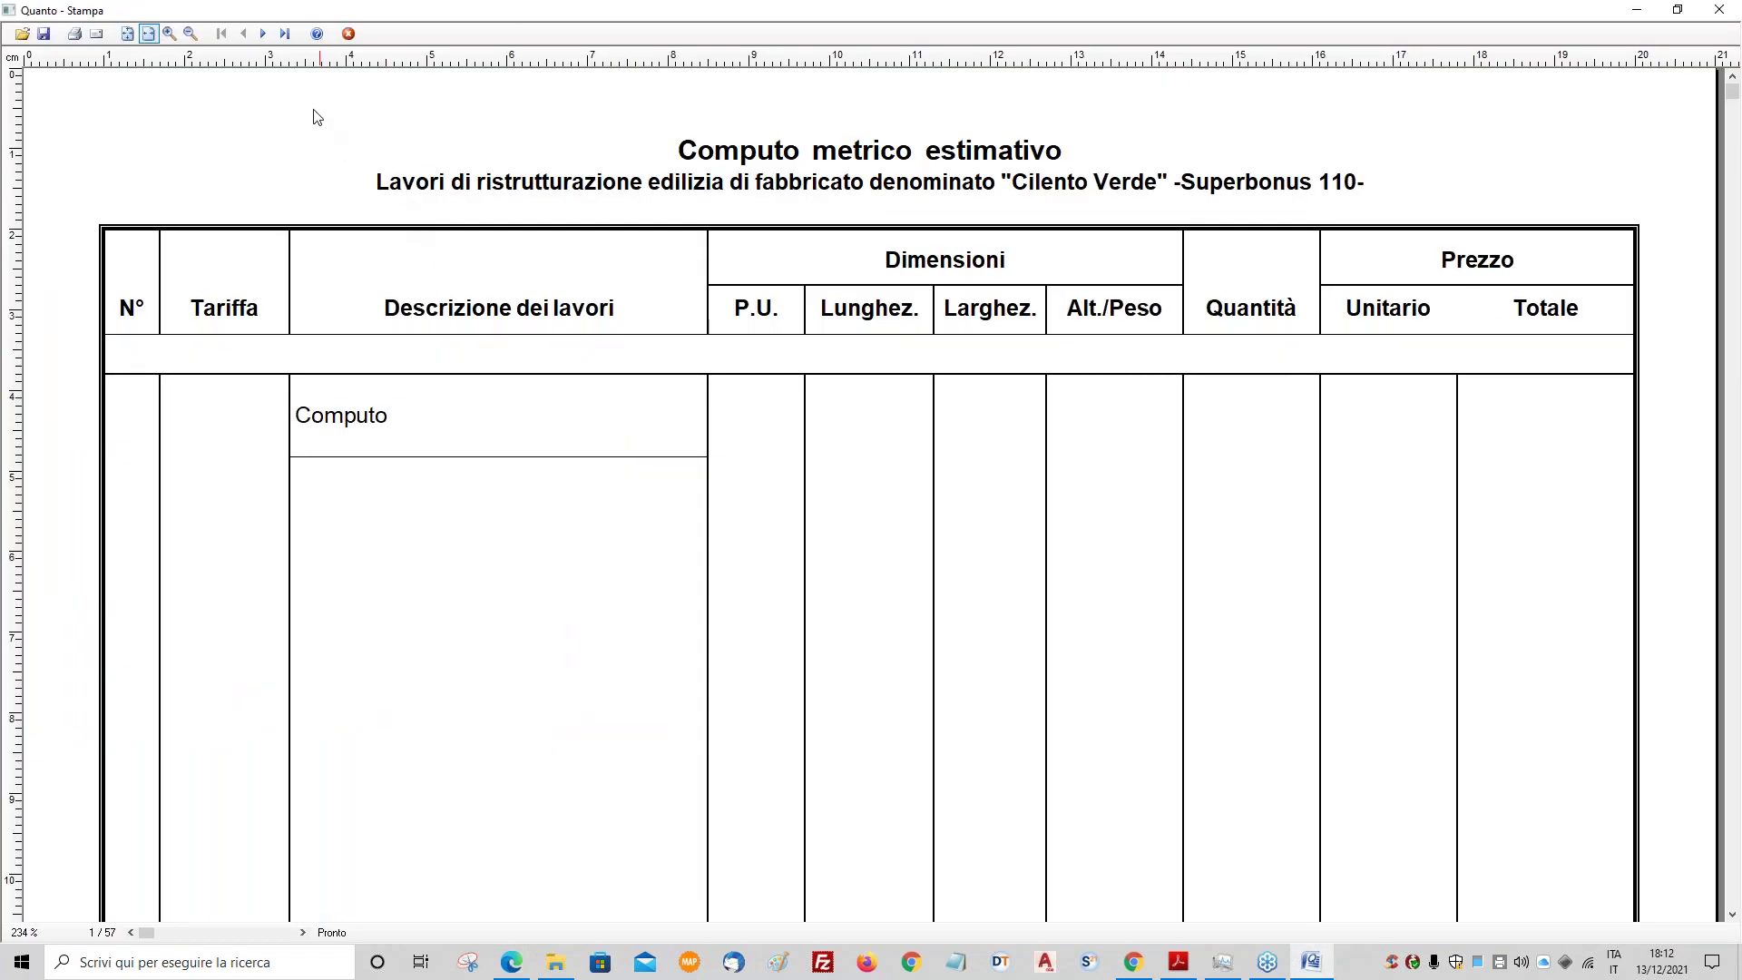
- Examine the Quadro economico pages at the end of the report, from the final totals back to section A
left_click(283, 34)
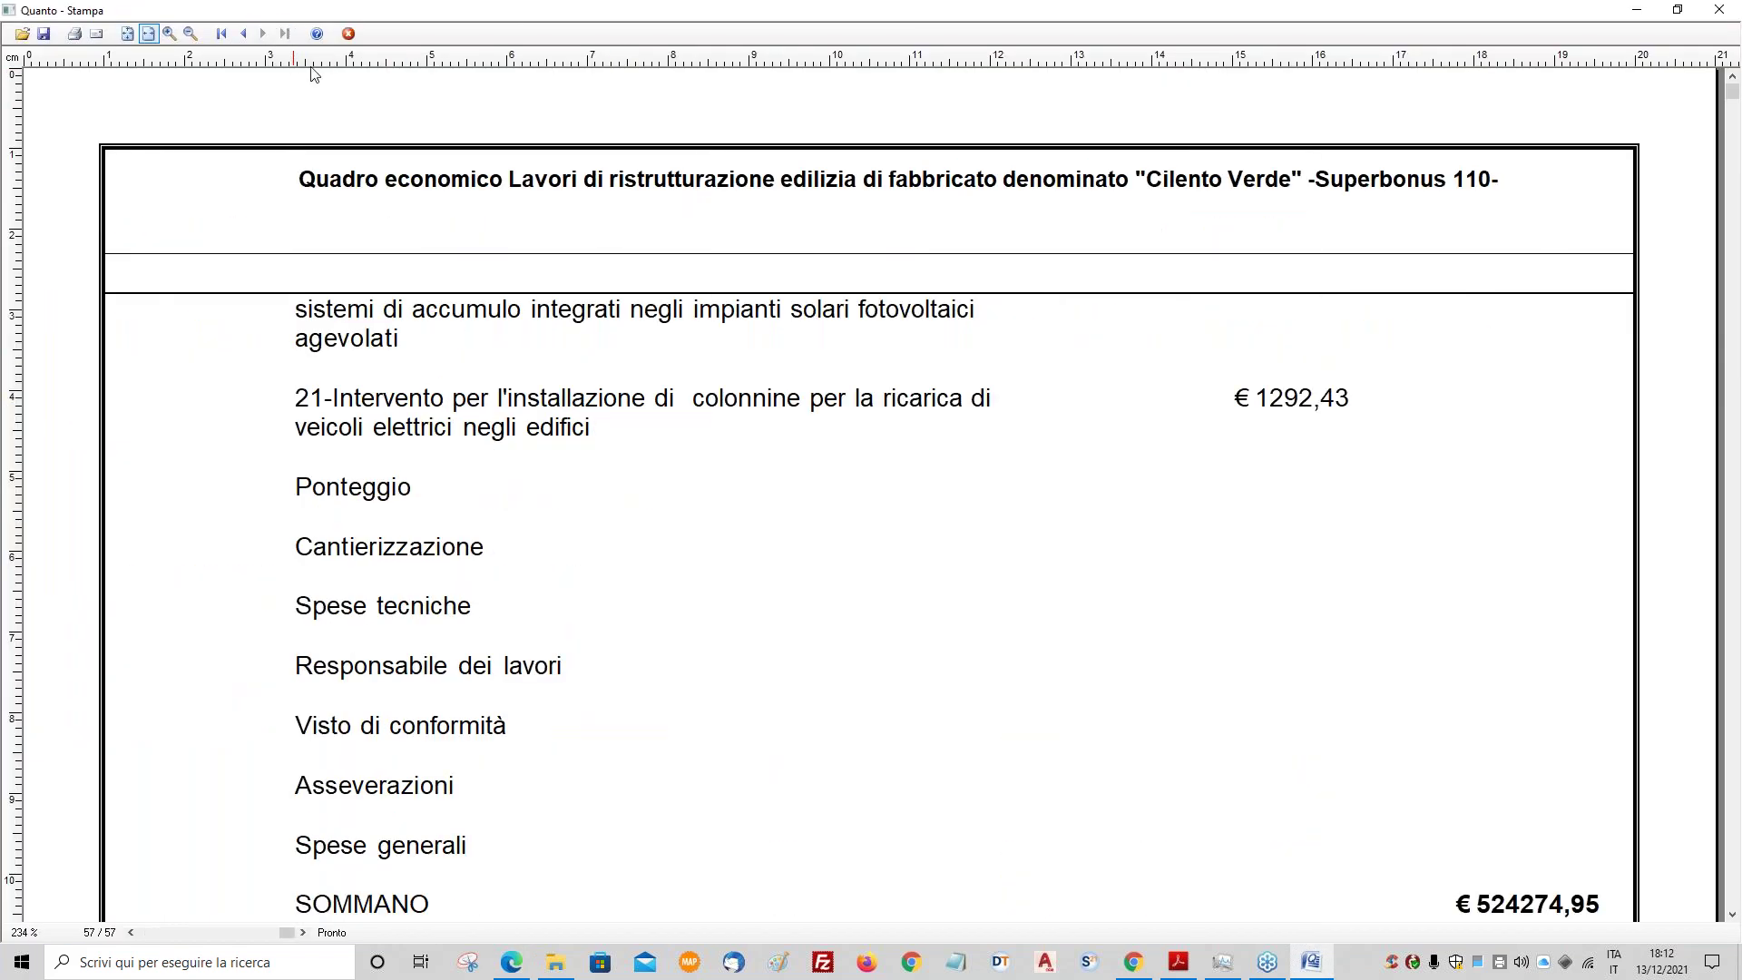
scroll(787, 548, "down", 9)
scroll(825, 580, "up", 8)
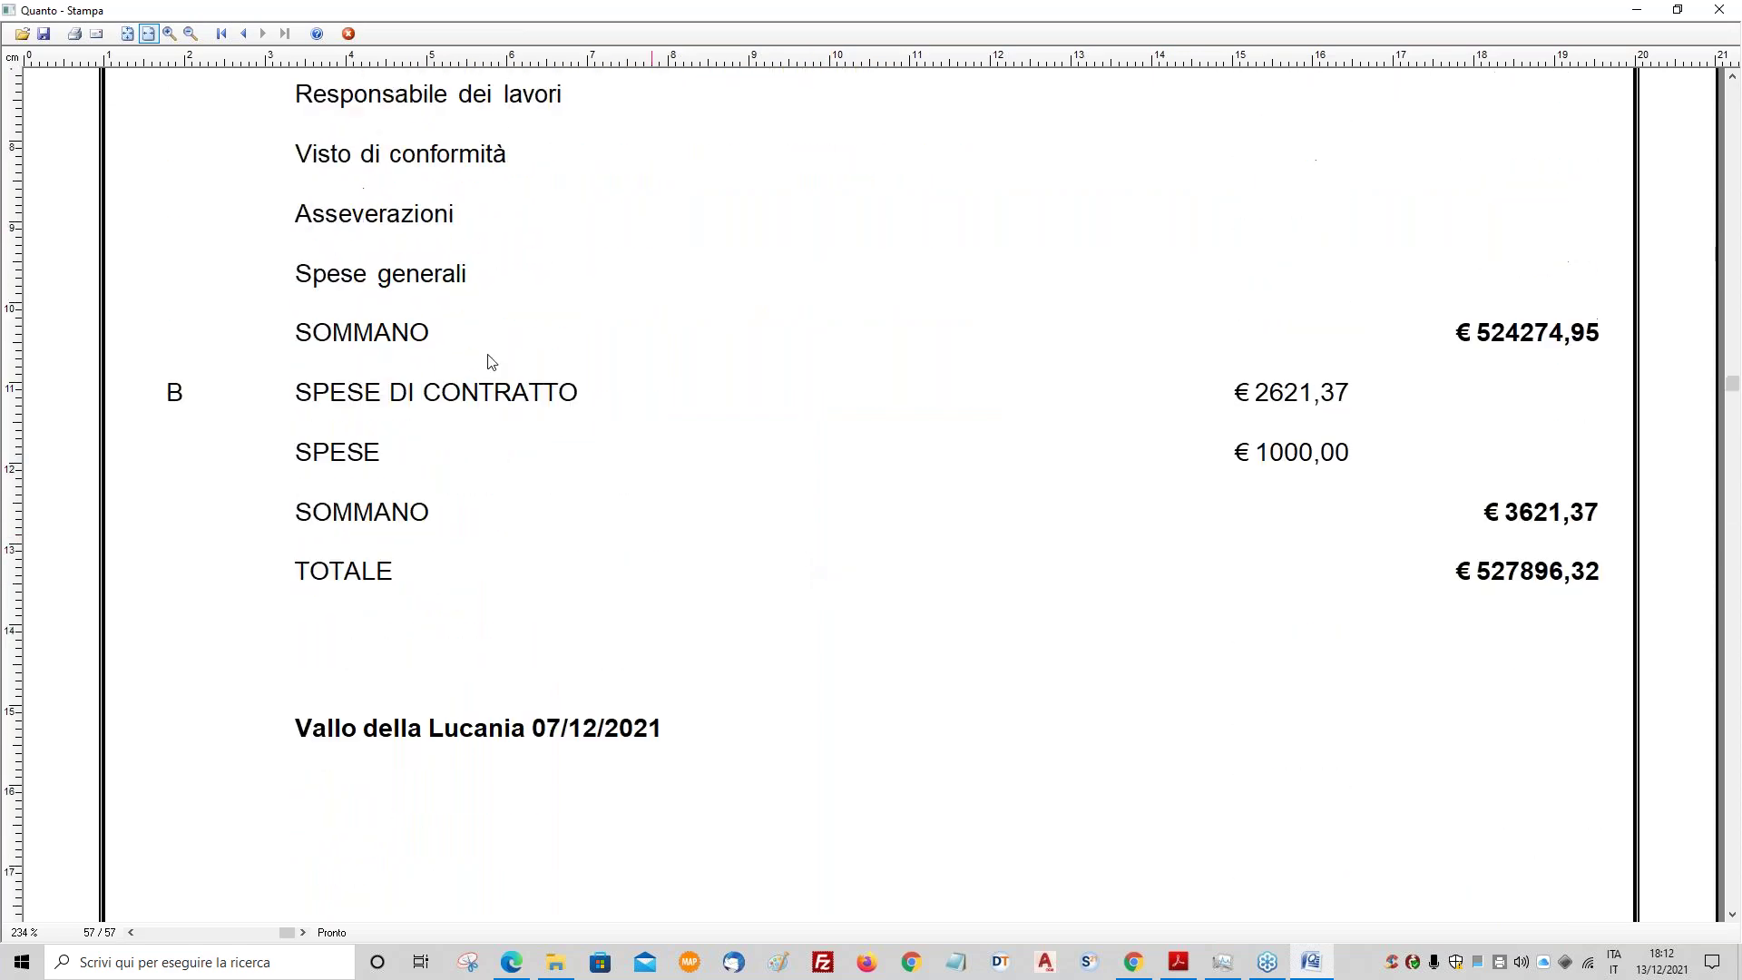
scroll(481, 385, "up", 1)
left_click(248, 33)
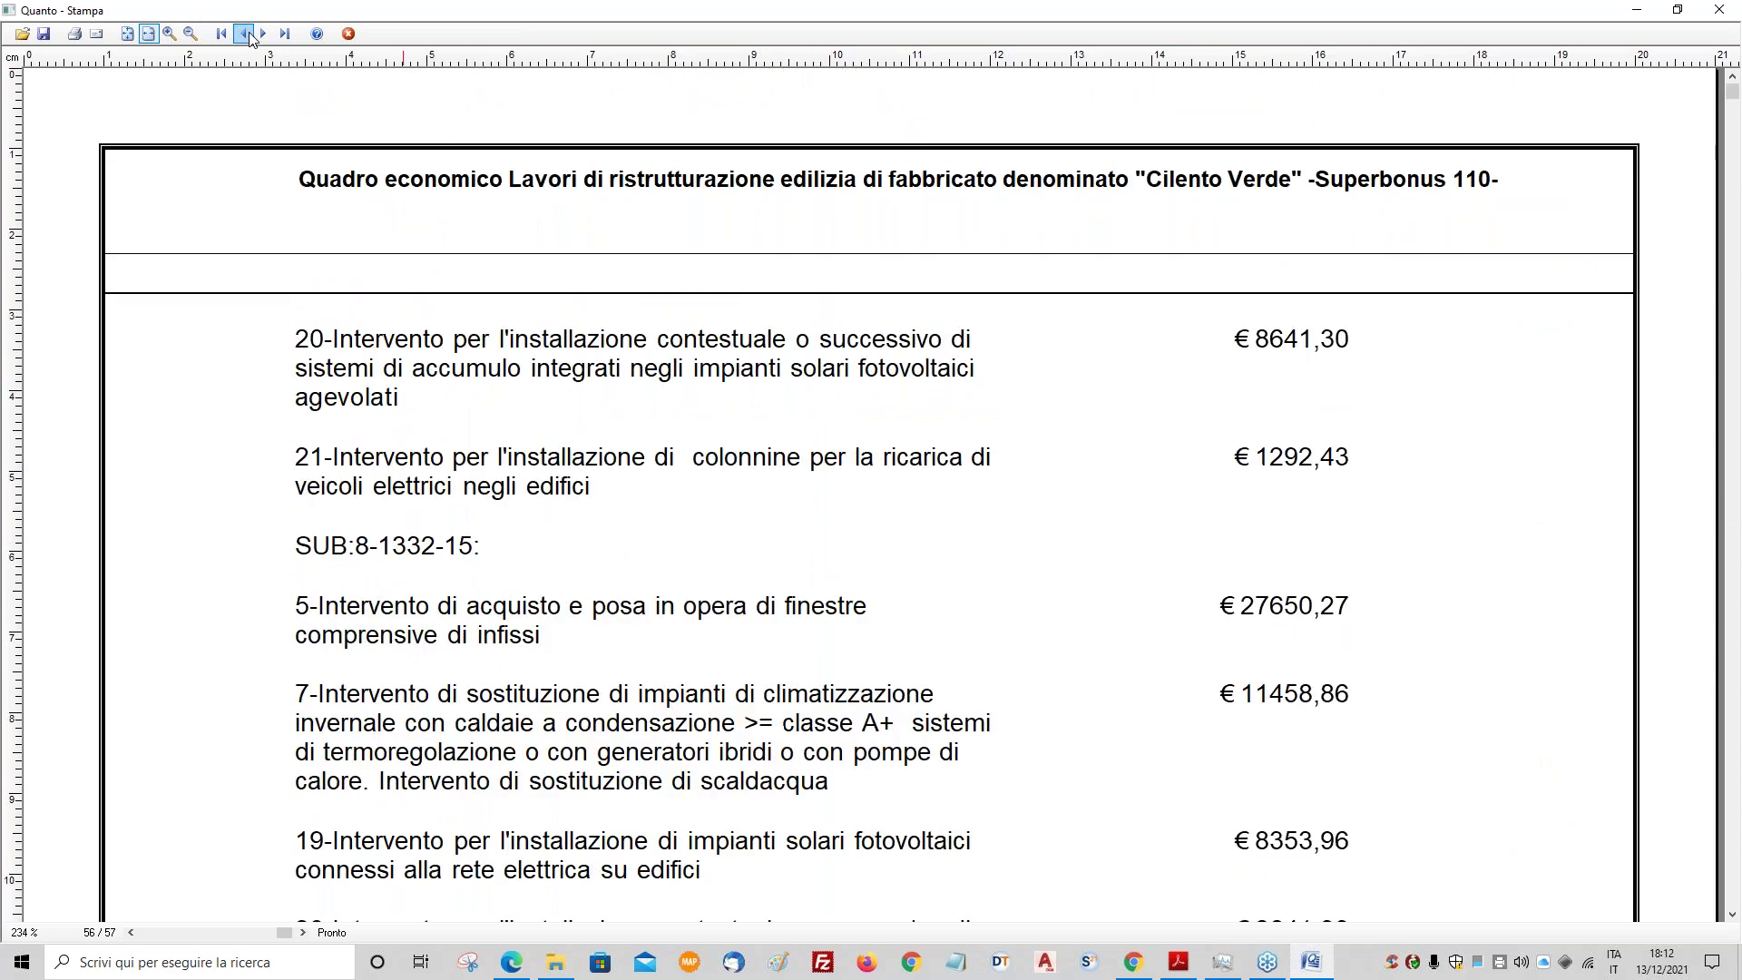
left_click(249, 33)
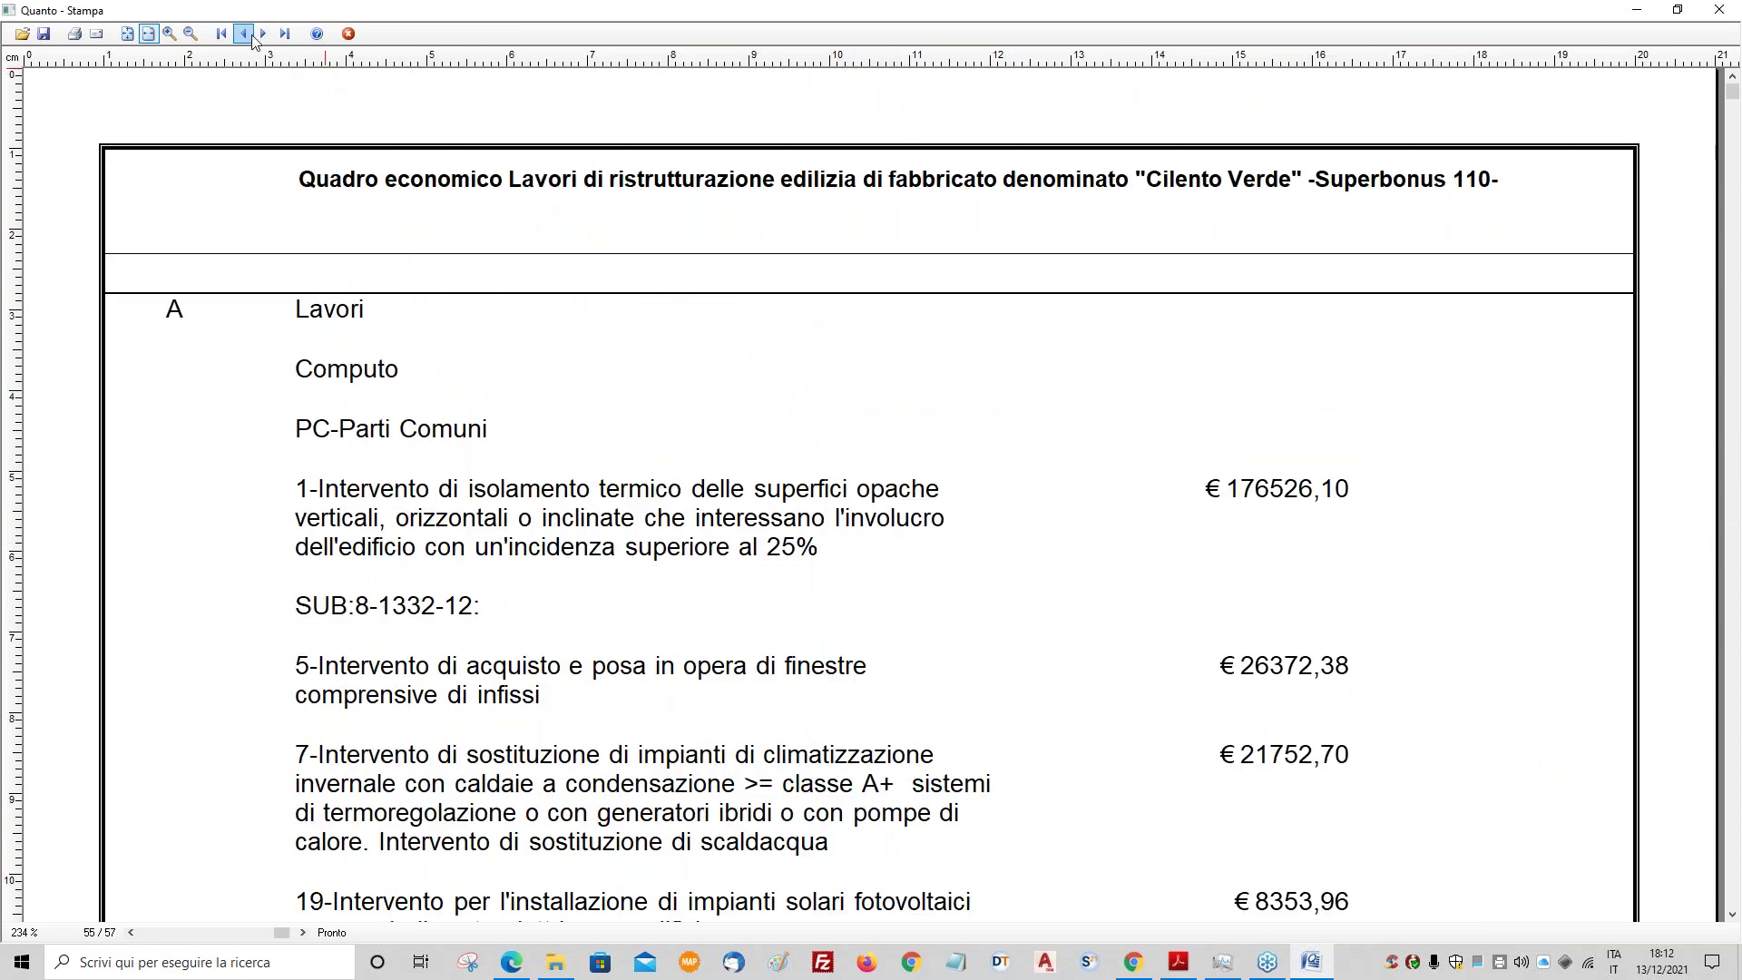
- Examine the Quadro riepilogativo pages, checking the totals per building unit and intervention
left_click(243, 34)
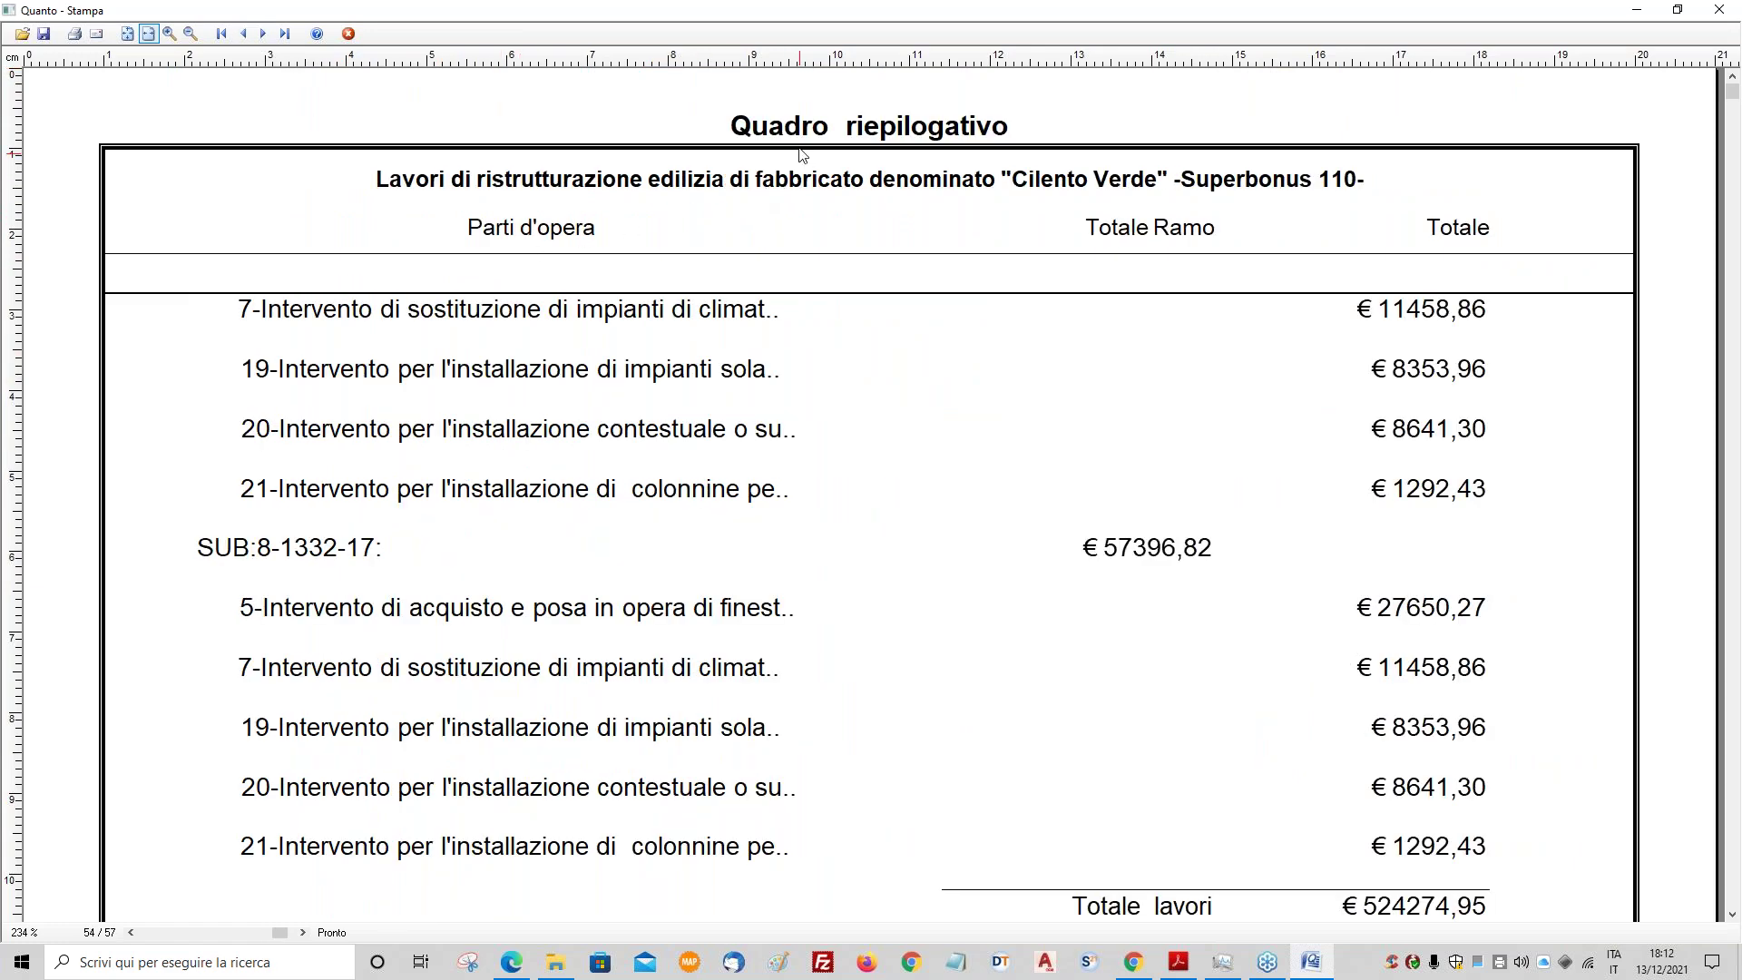
scroll(989, 550, "down", 1)
scroll(984, 581, "down", 9)
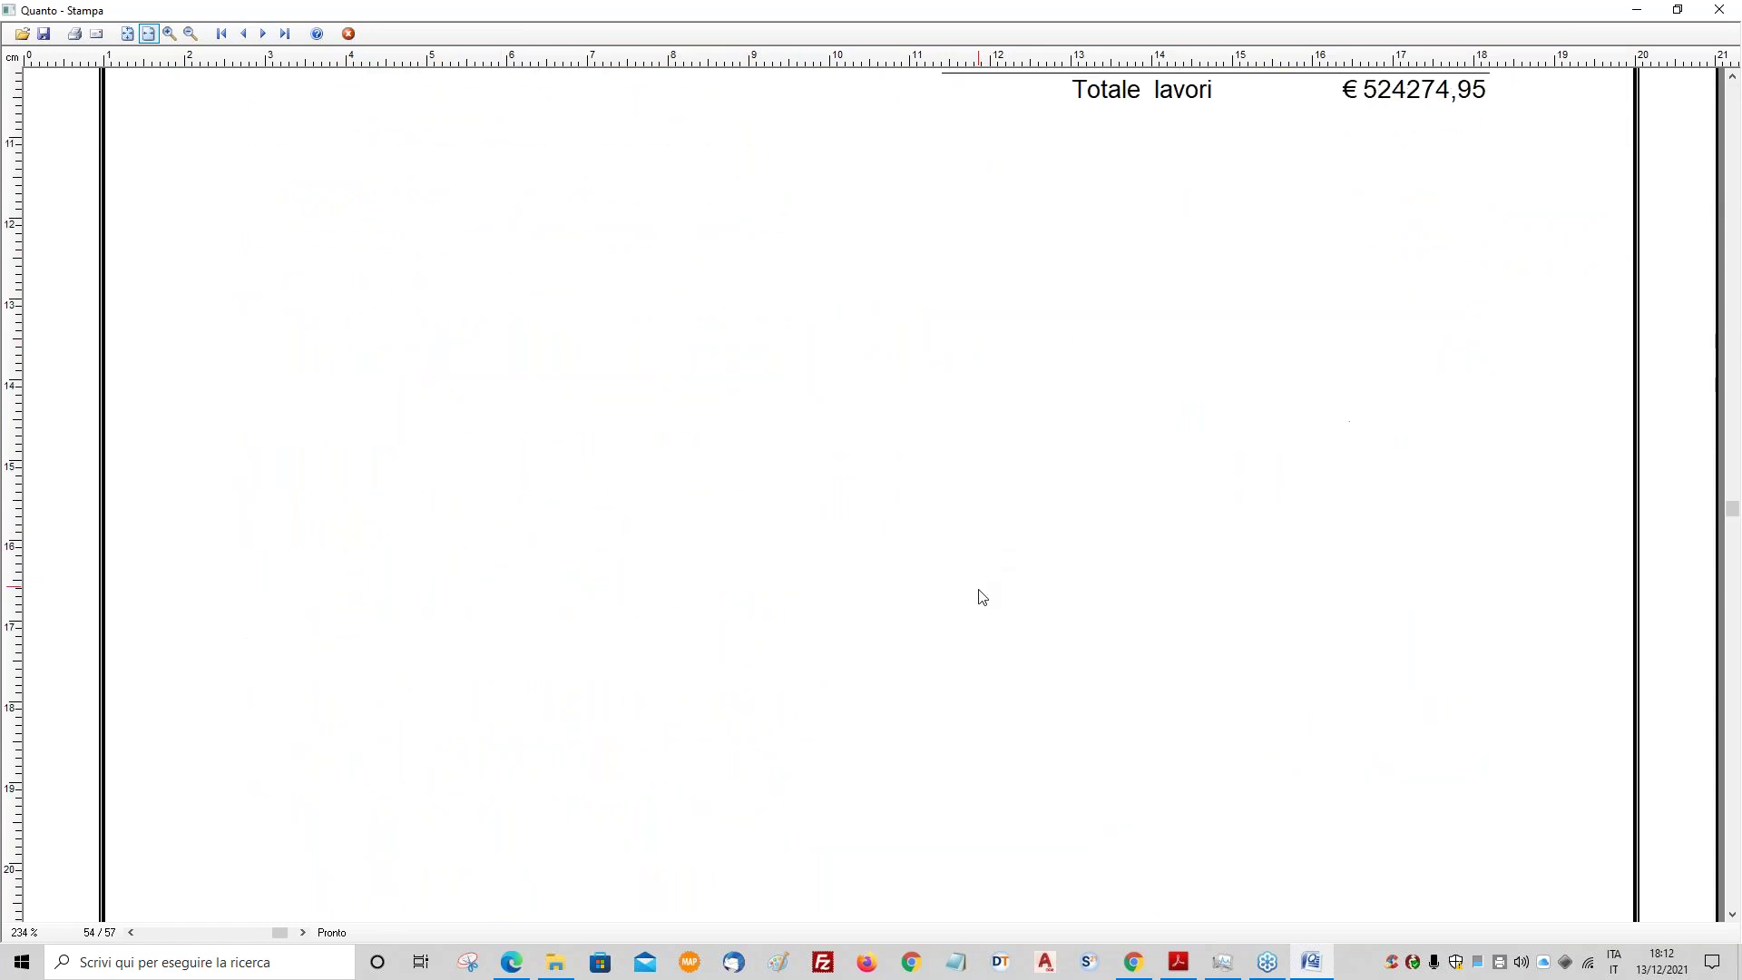
scroll(980, 595, "up", 7)
left_click(243, 34)
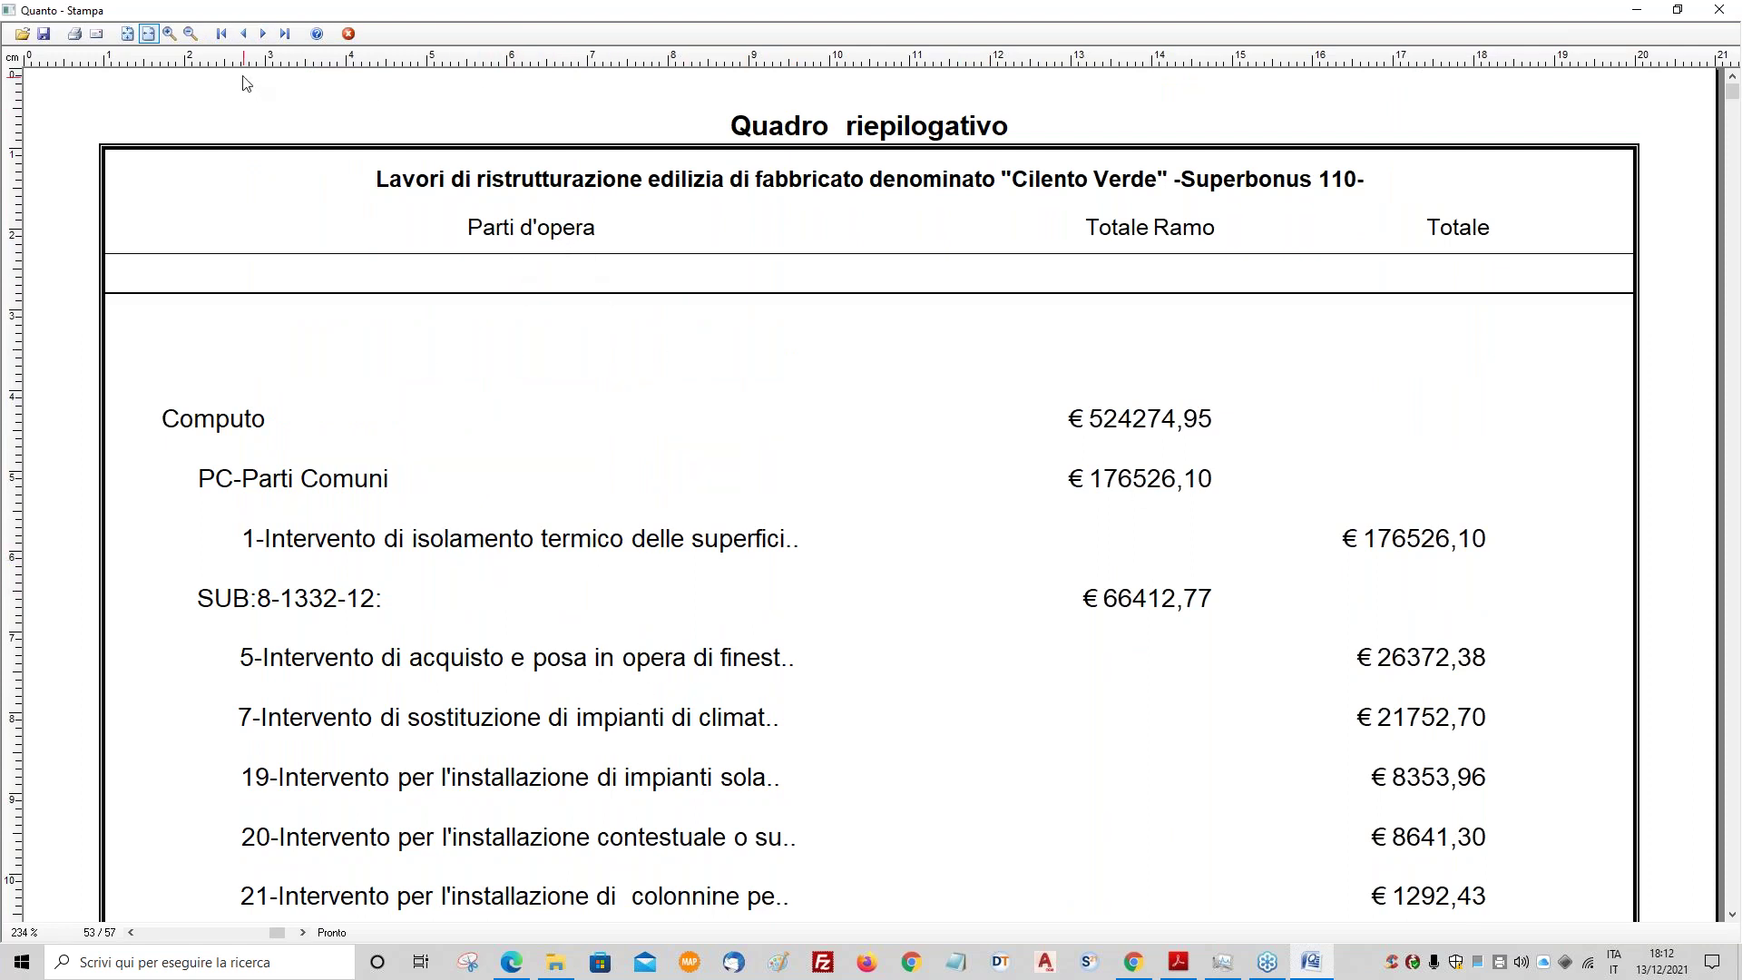
- Recheck the contract expenses and grand total on the report's last pages and close the preview
left_click(284, 33)
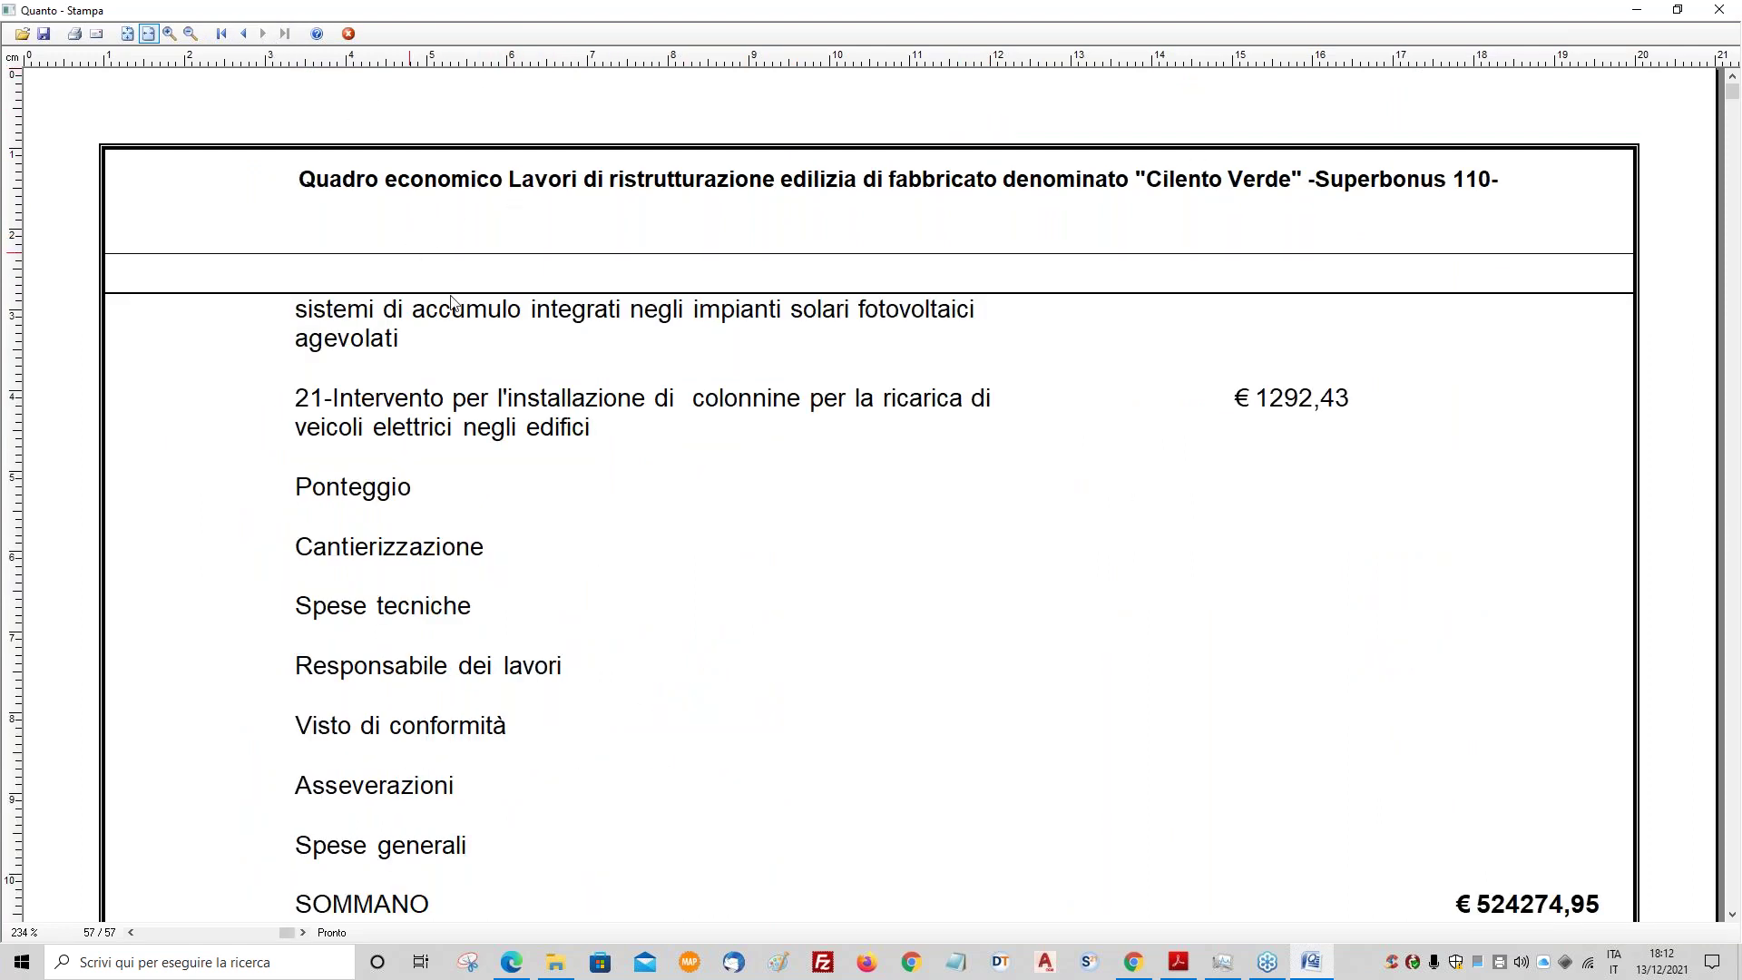
left_click(245, 34)
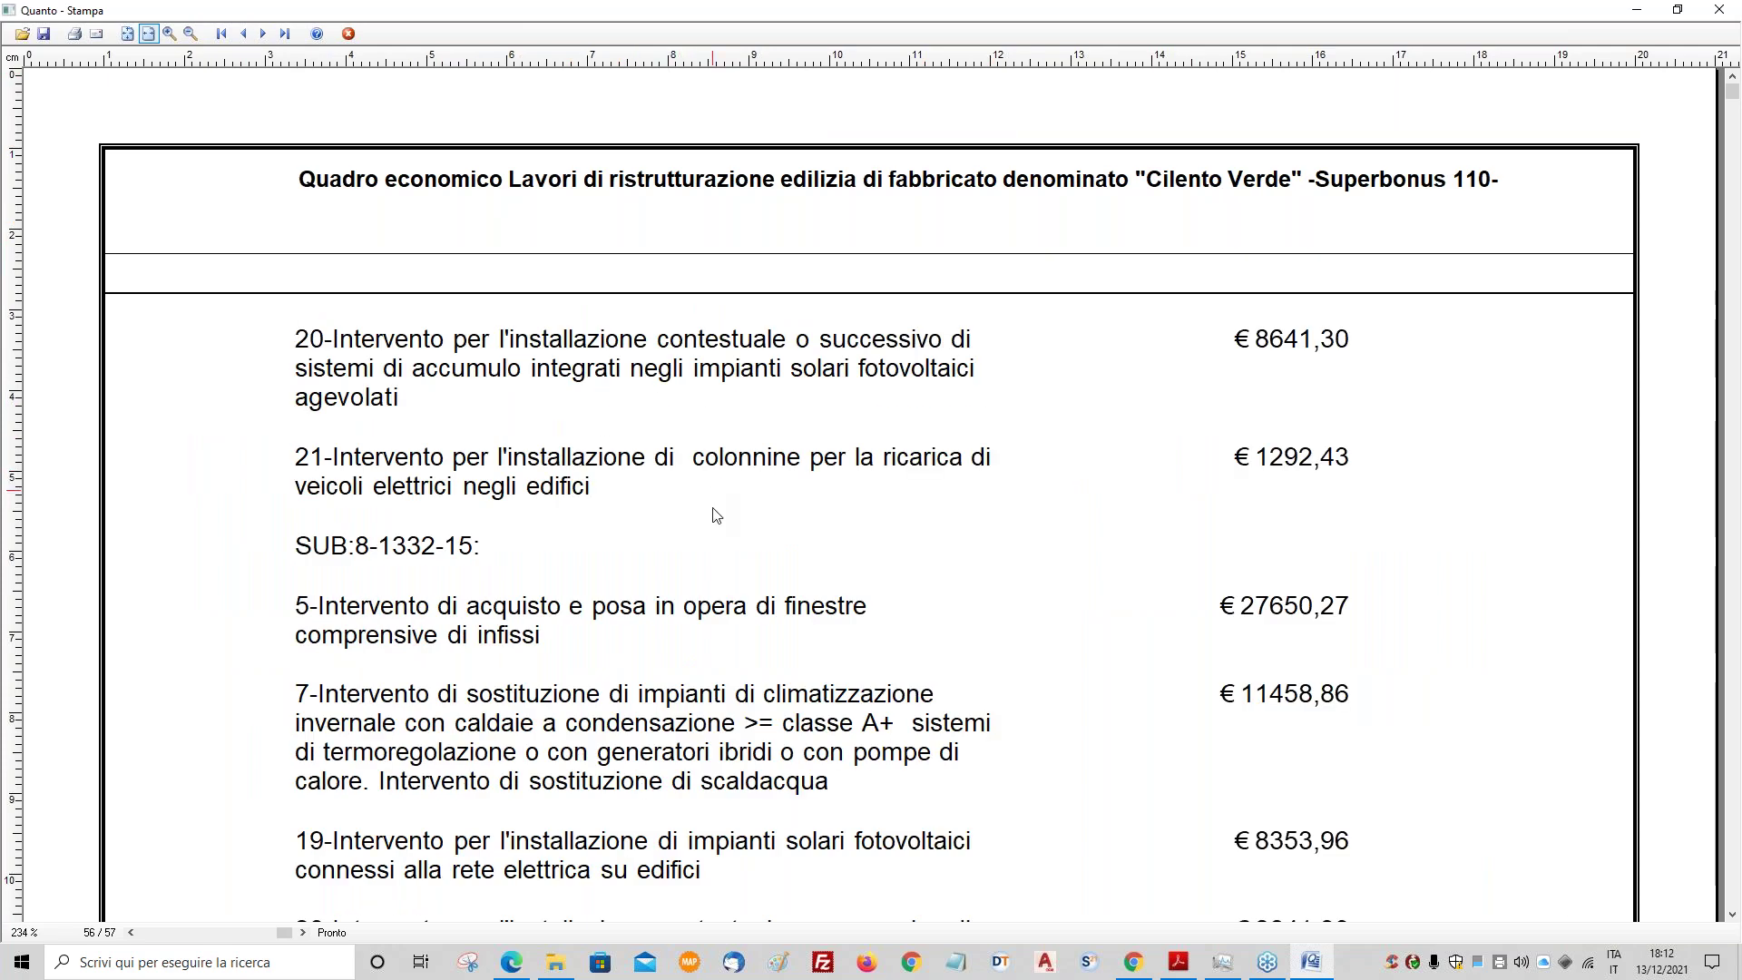
scroll(711, 493, "down", 10)
left_click(284, 33)
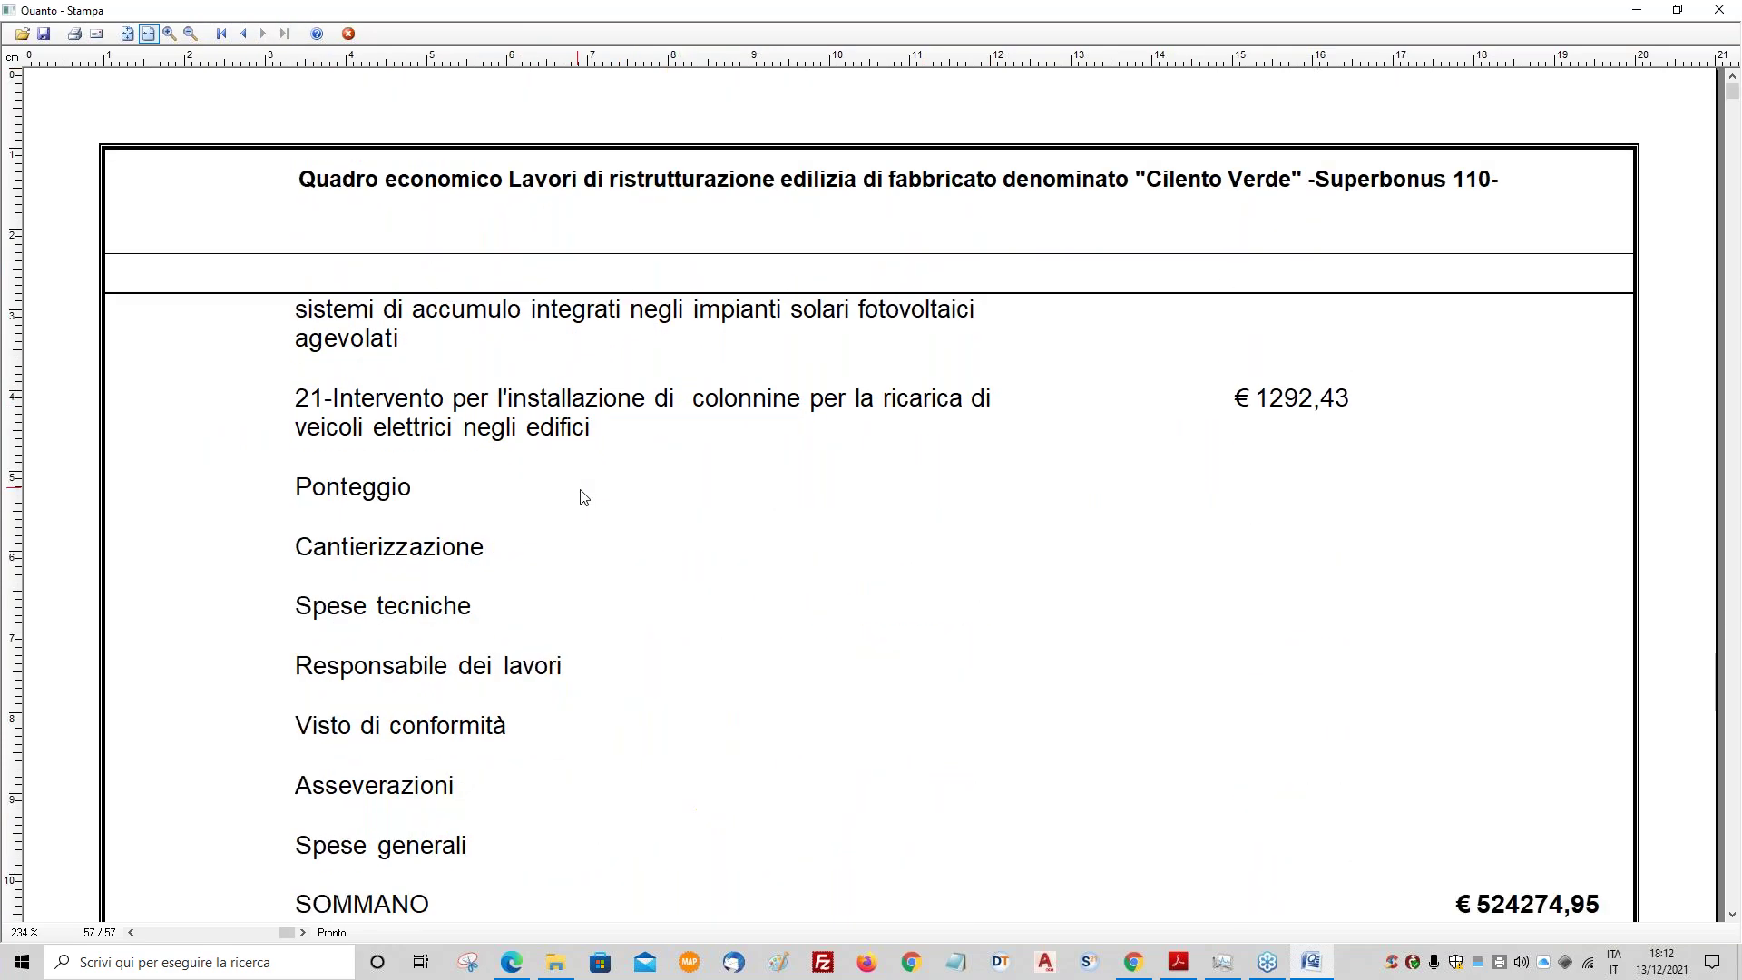
scroll(583, 497, "down", 10)
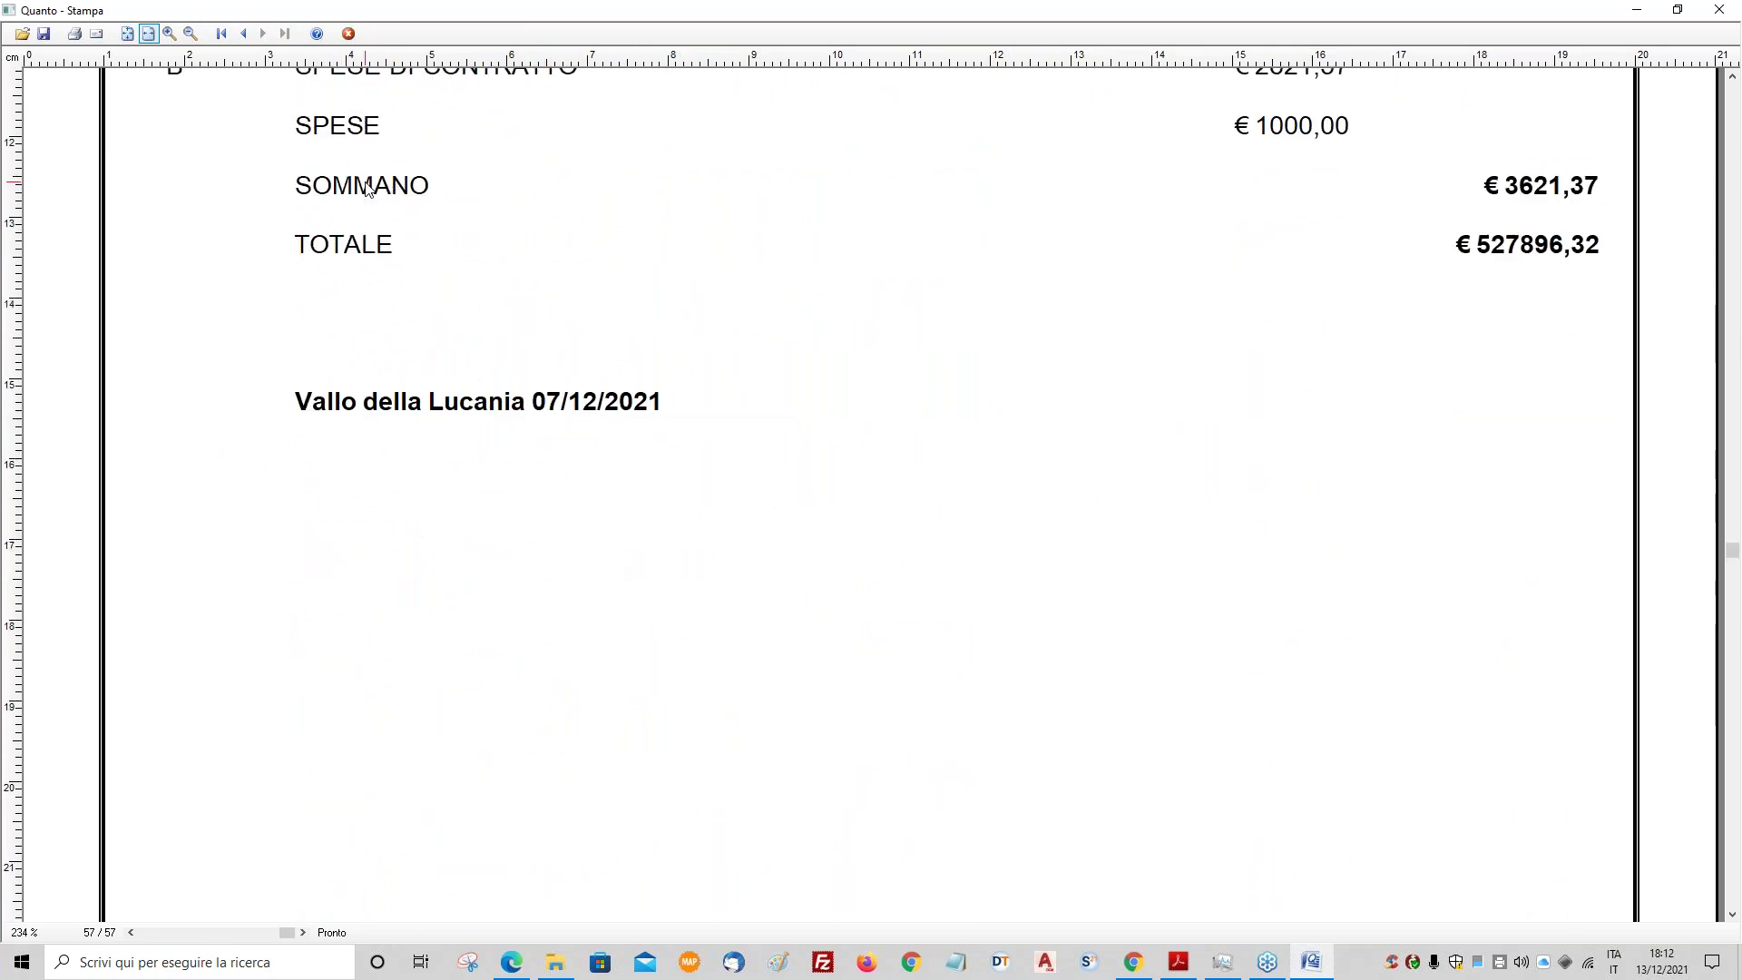
scroll(381, 192, "up", 2)
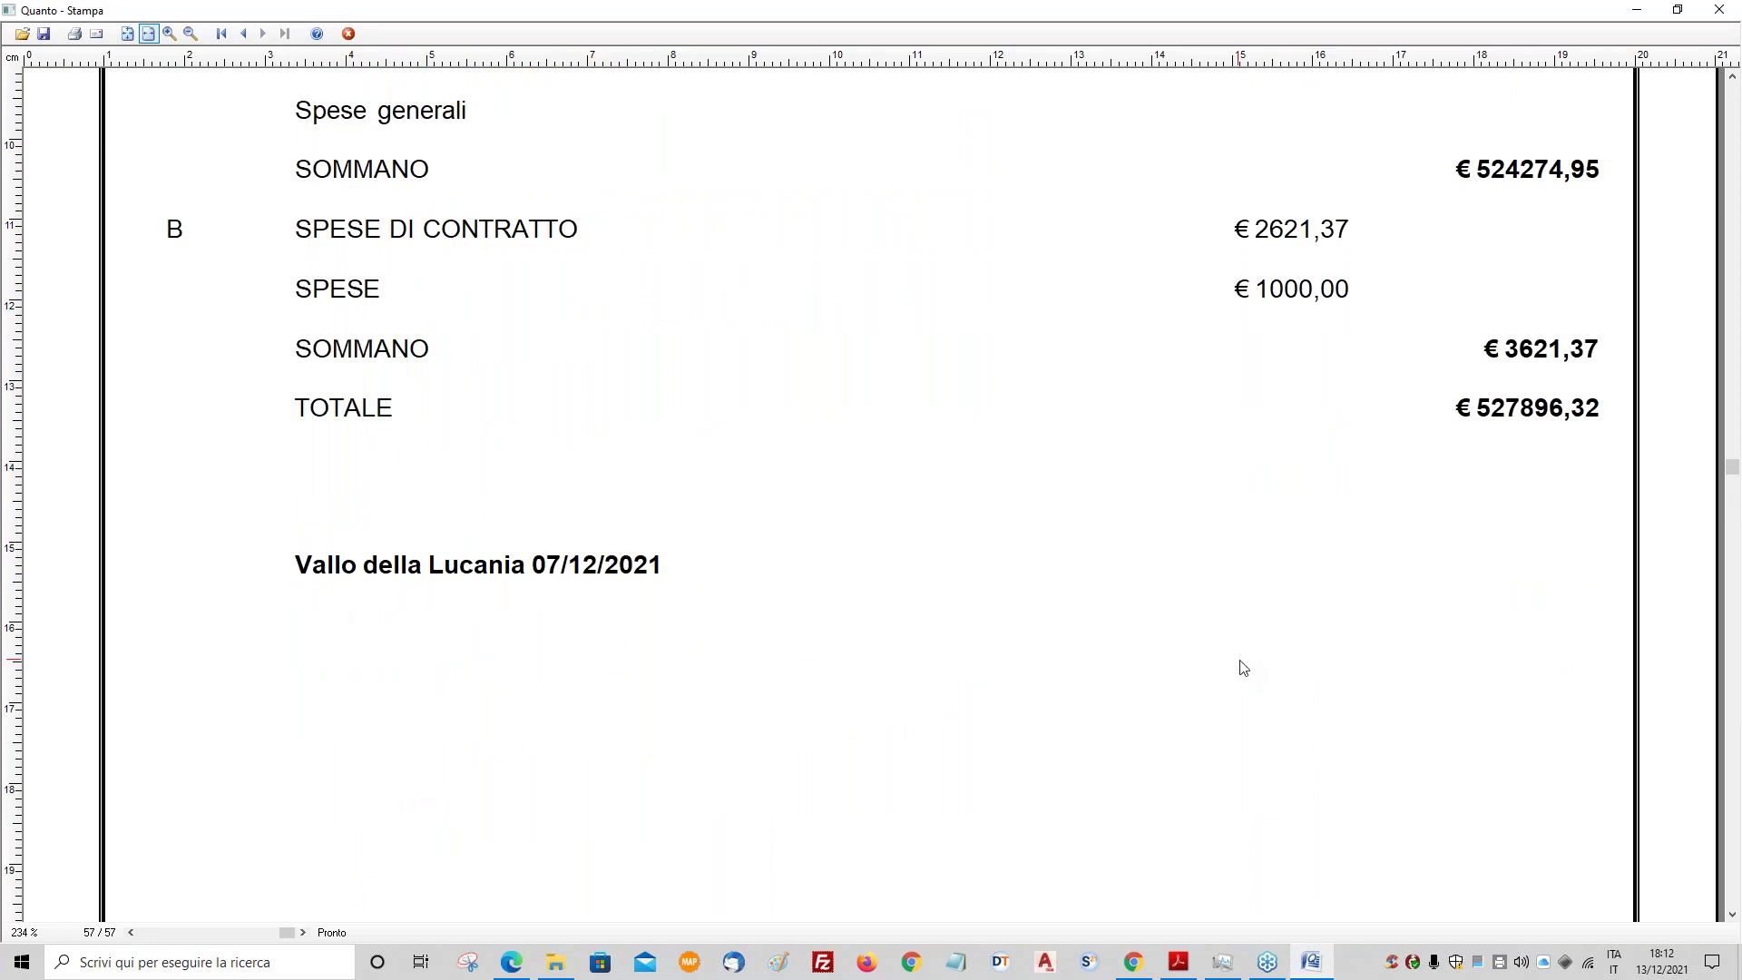
left_click(1305, 967)
left_click(347, 34)
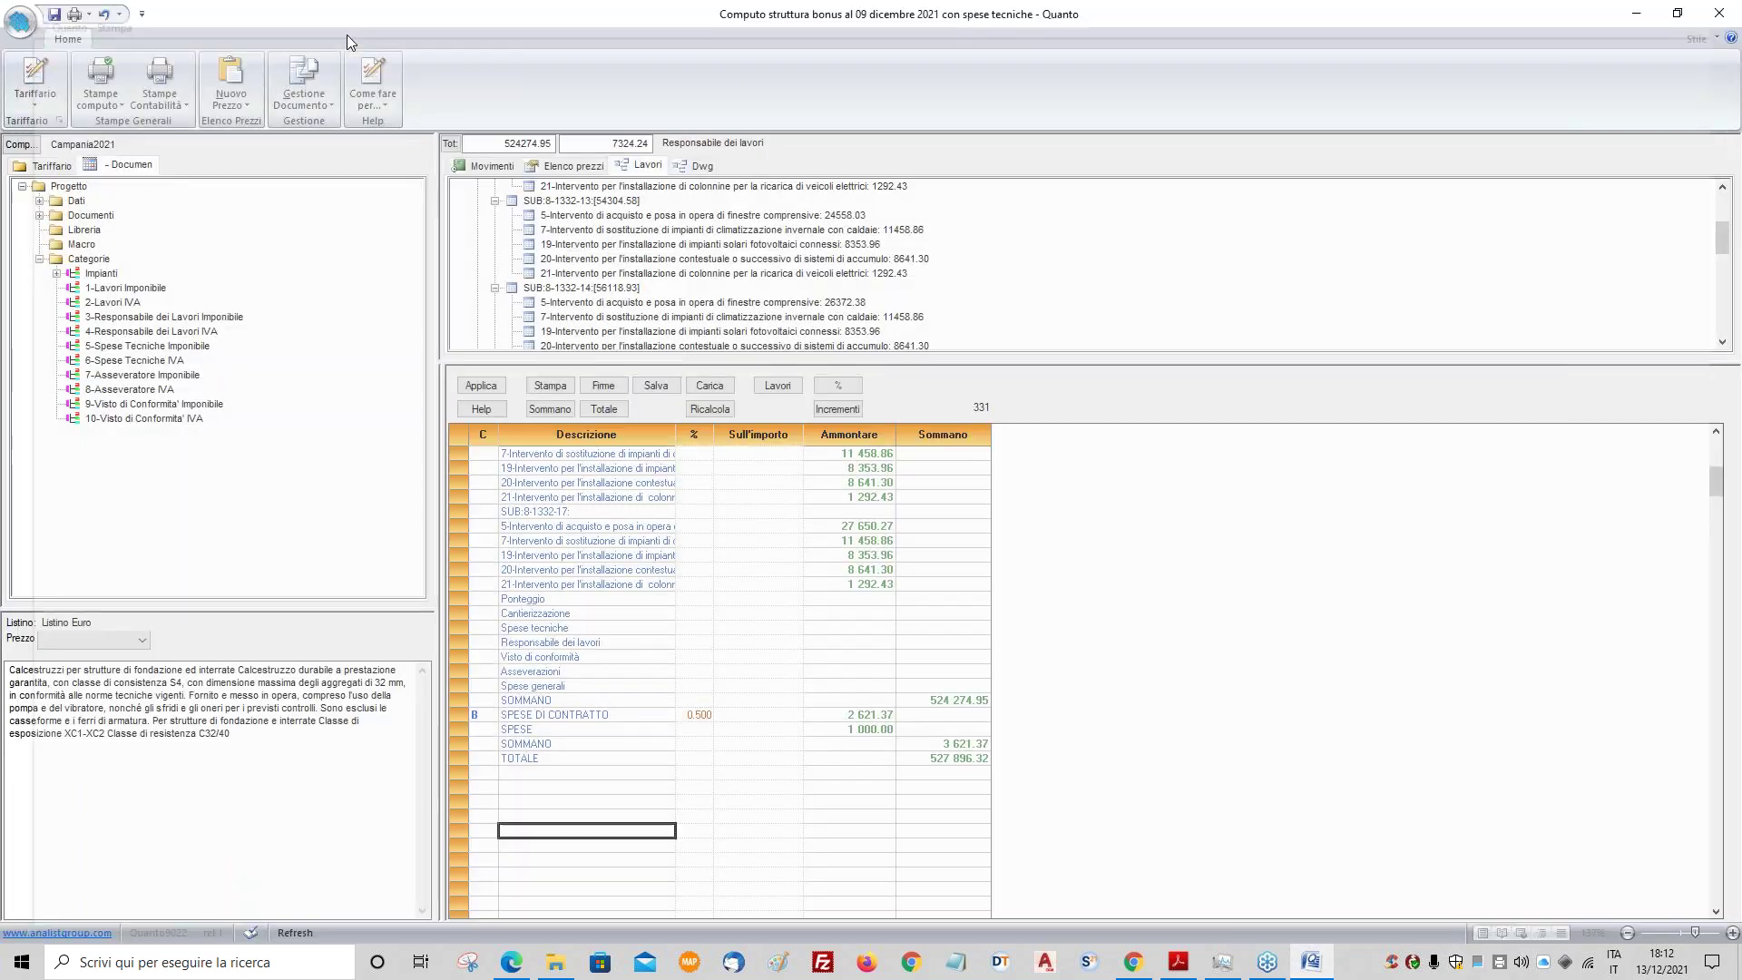
- Widen the Descrizione column of the Quadro Economico table so the work descriptions are readable
left_click(590, 526)
scroll(617, 535, "up", 4)
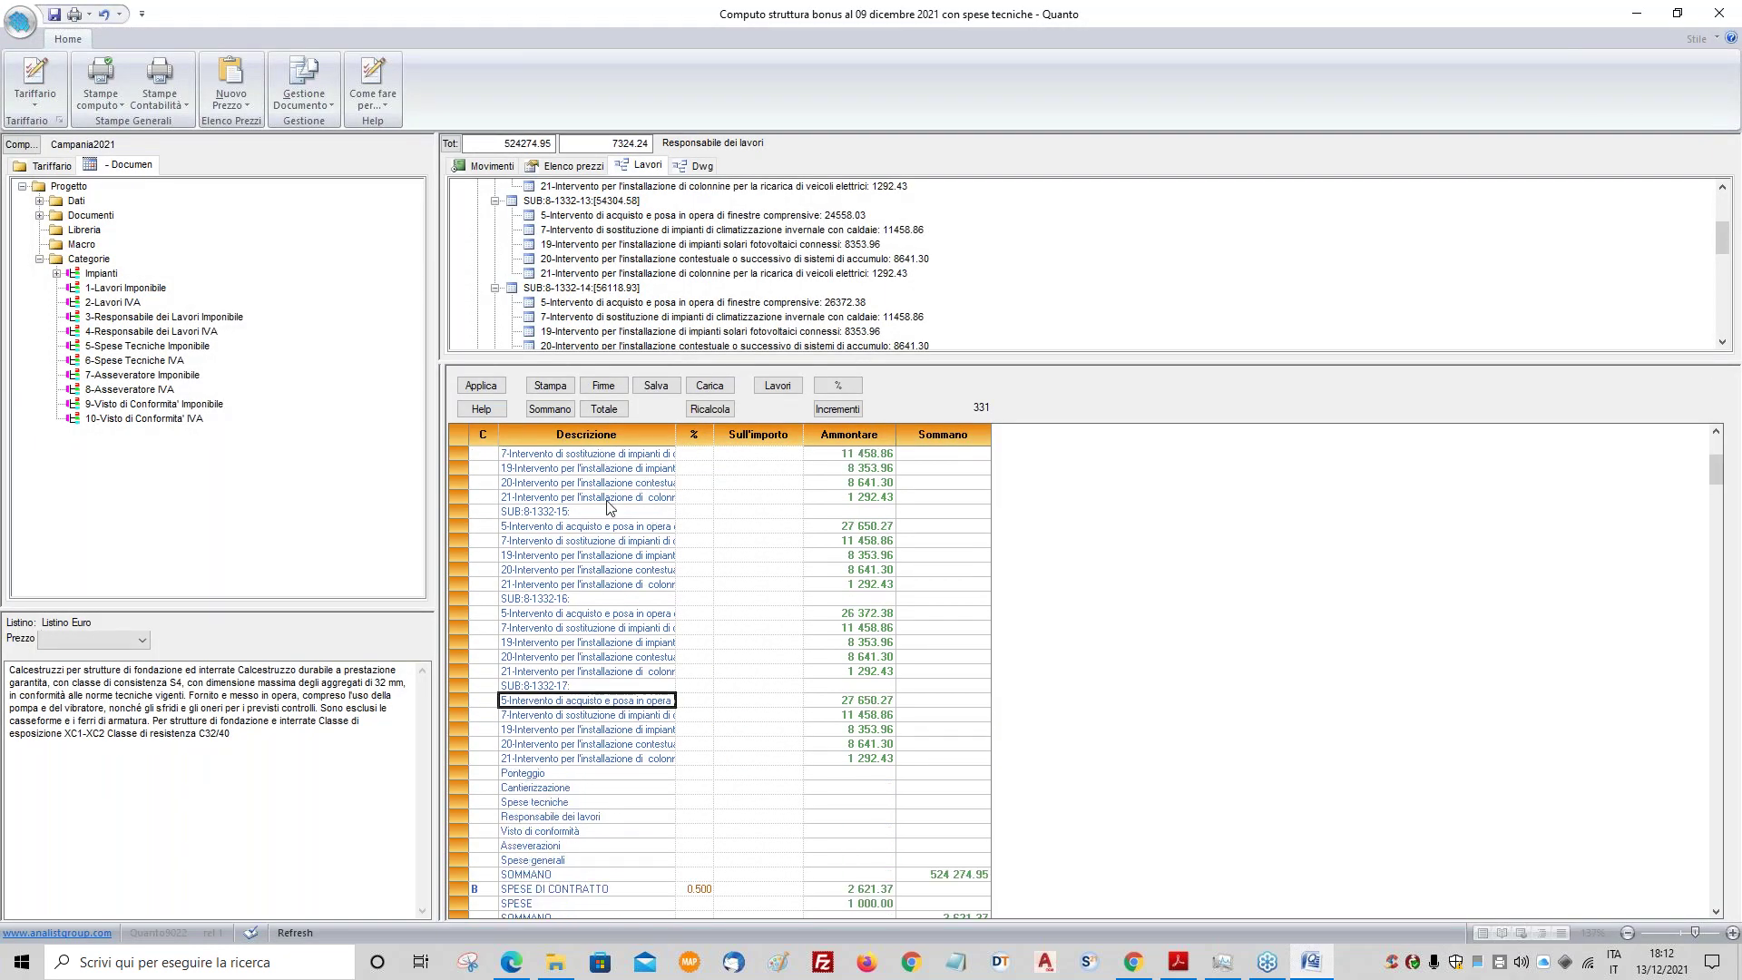
scroll(608, 508, "down", 4)
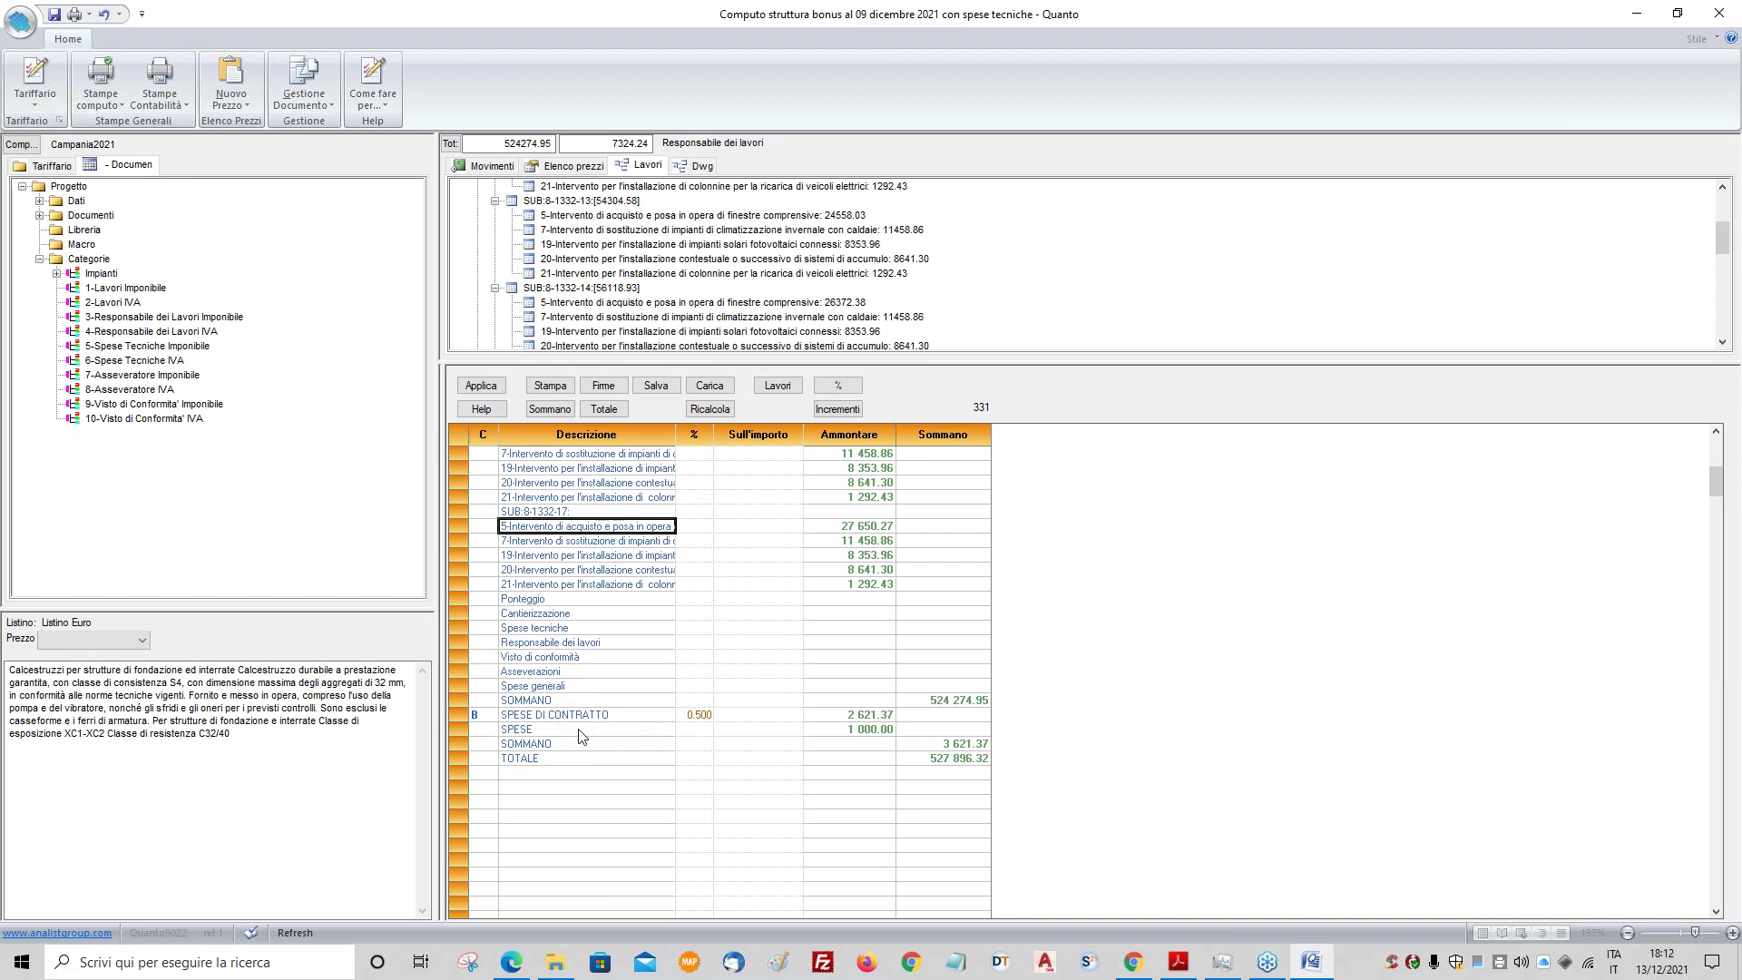
left_click(605, 775)
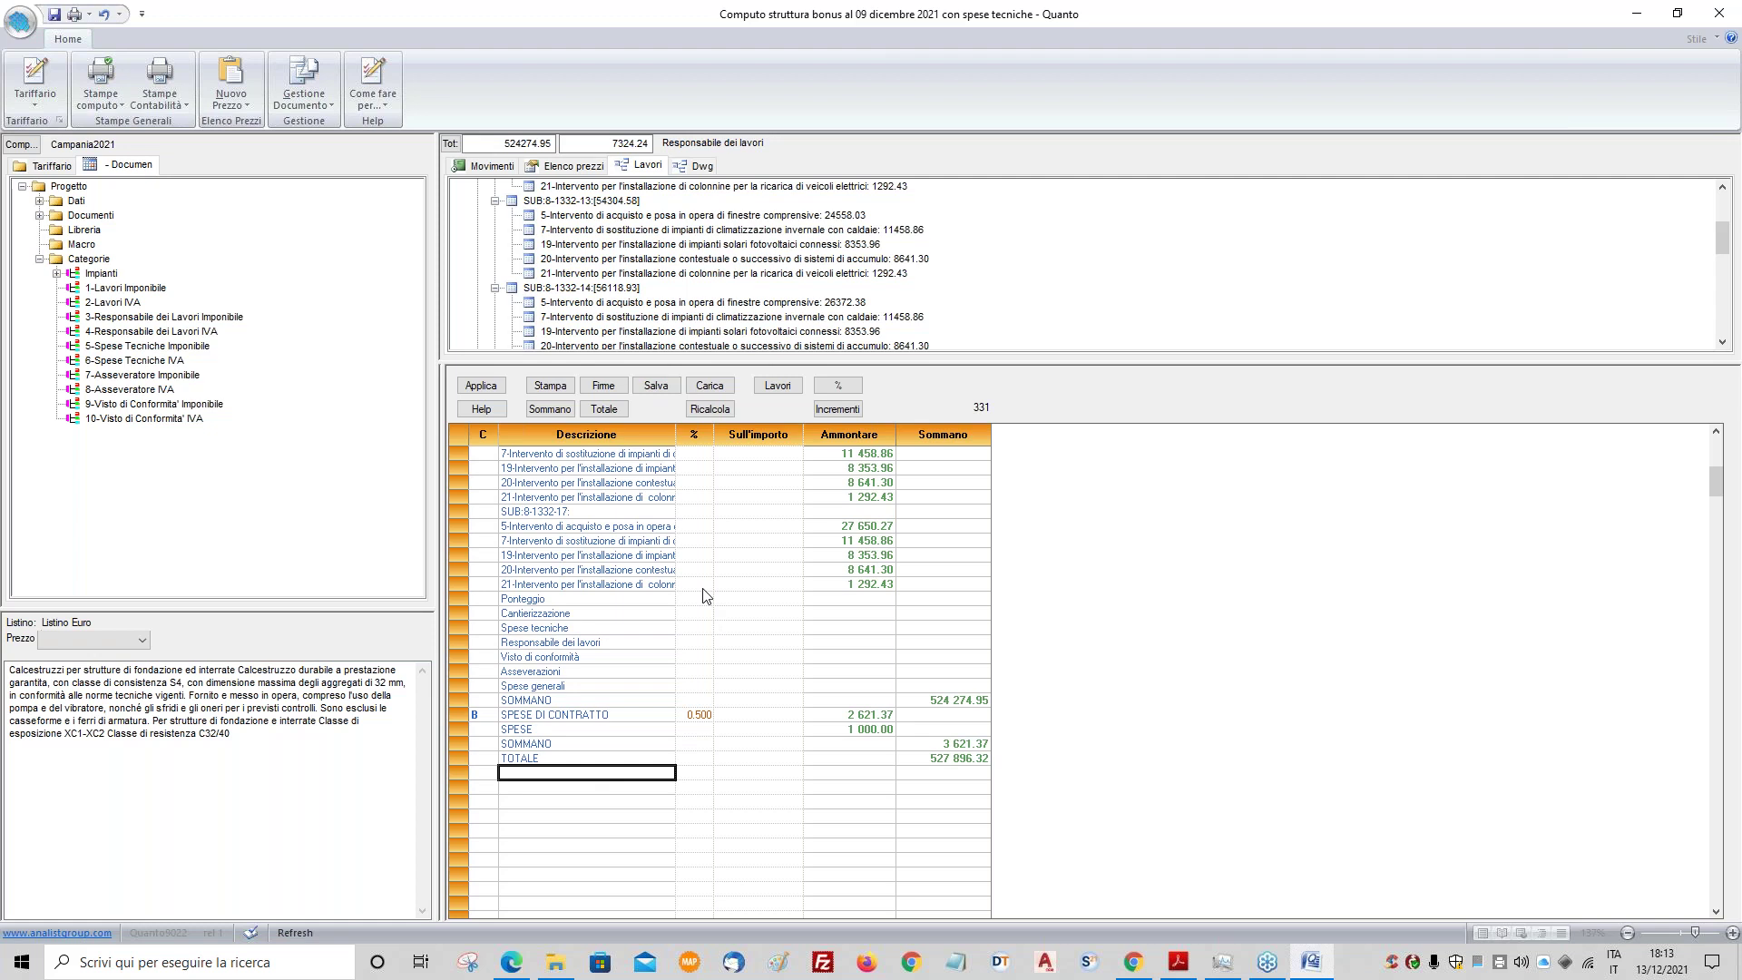
left_click(737, 626)
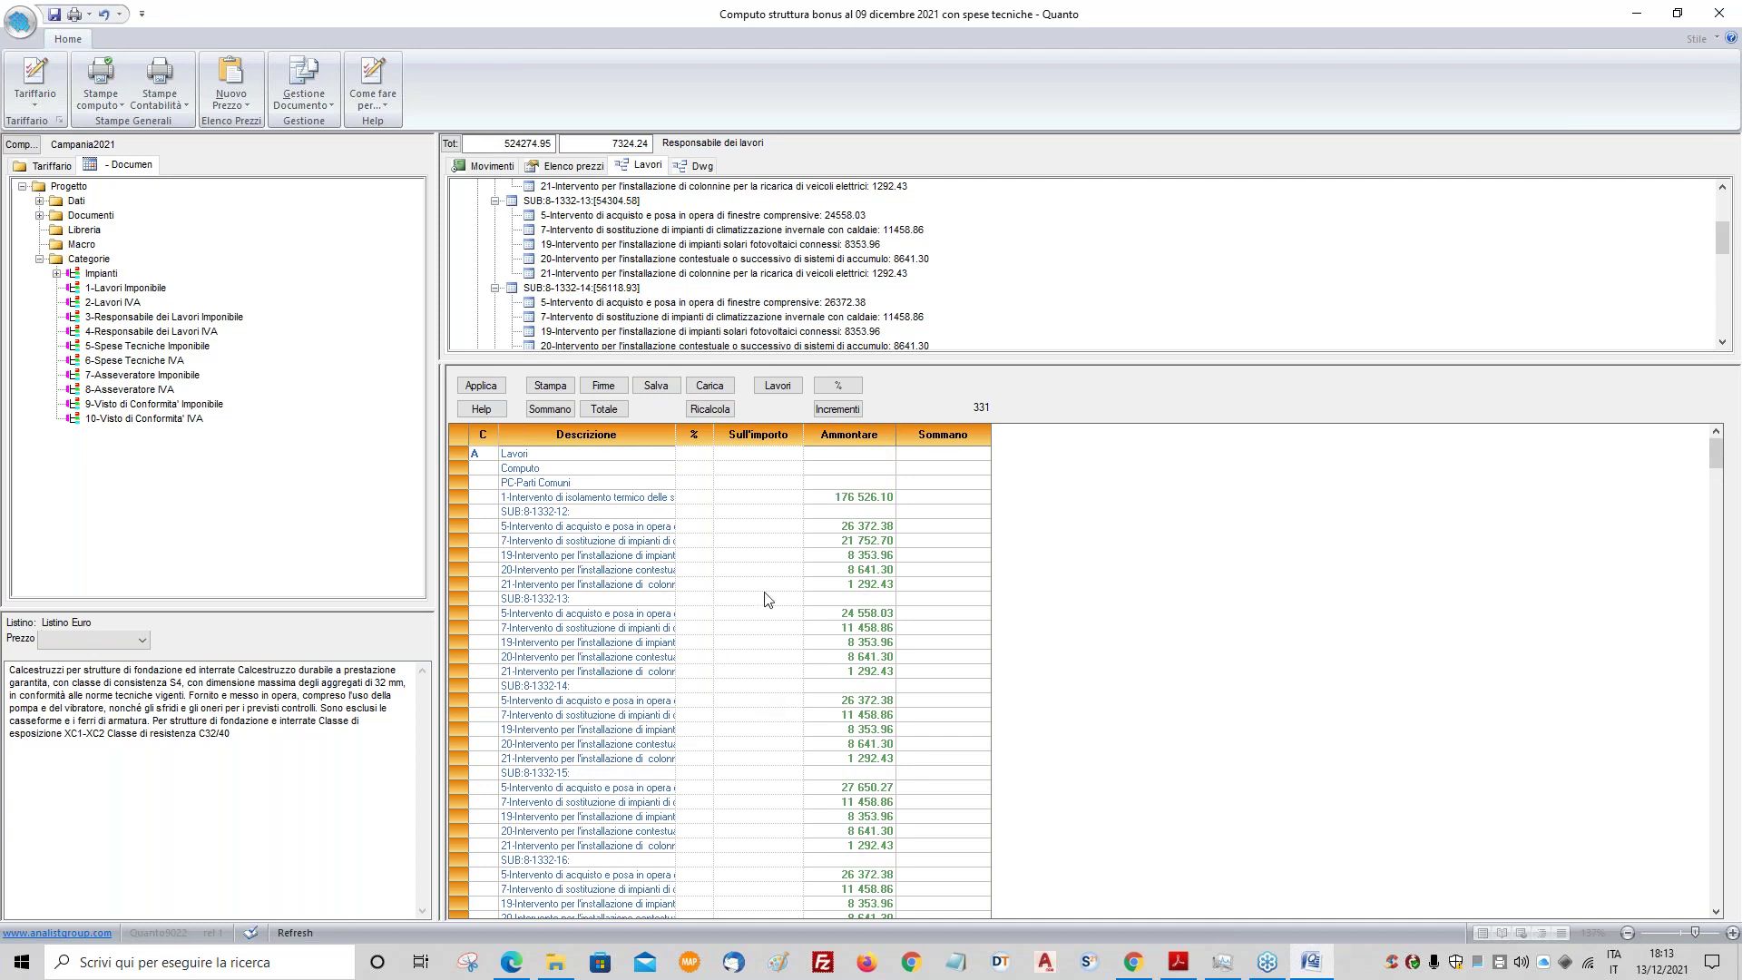
left_click_drag(896, 414, 947, 409)
left_click_drag(677, 433, 897, 434)
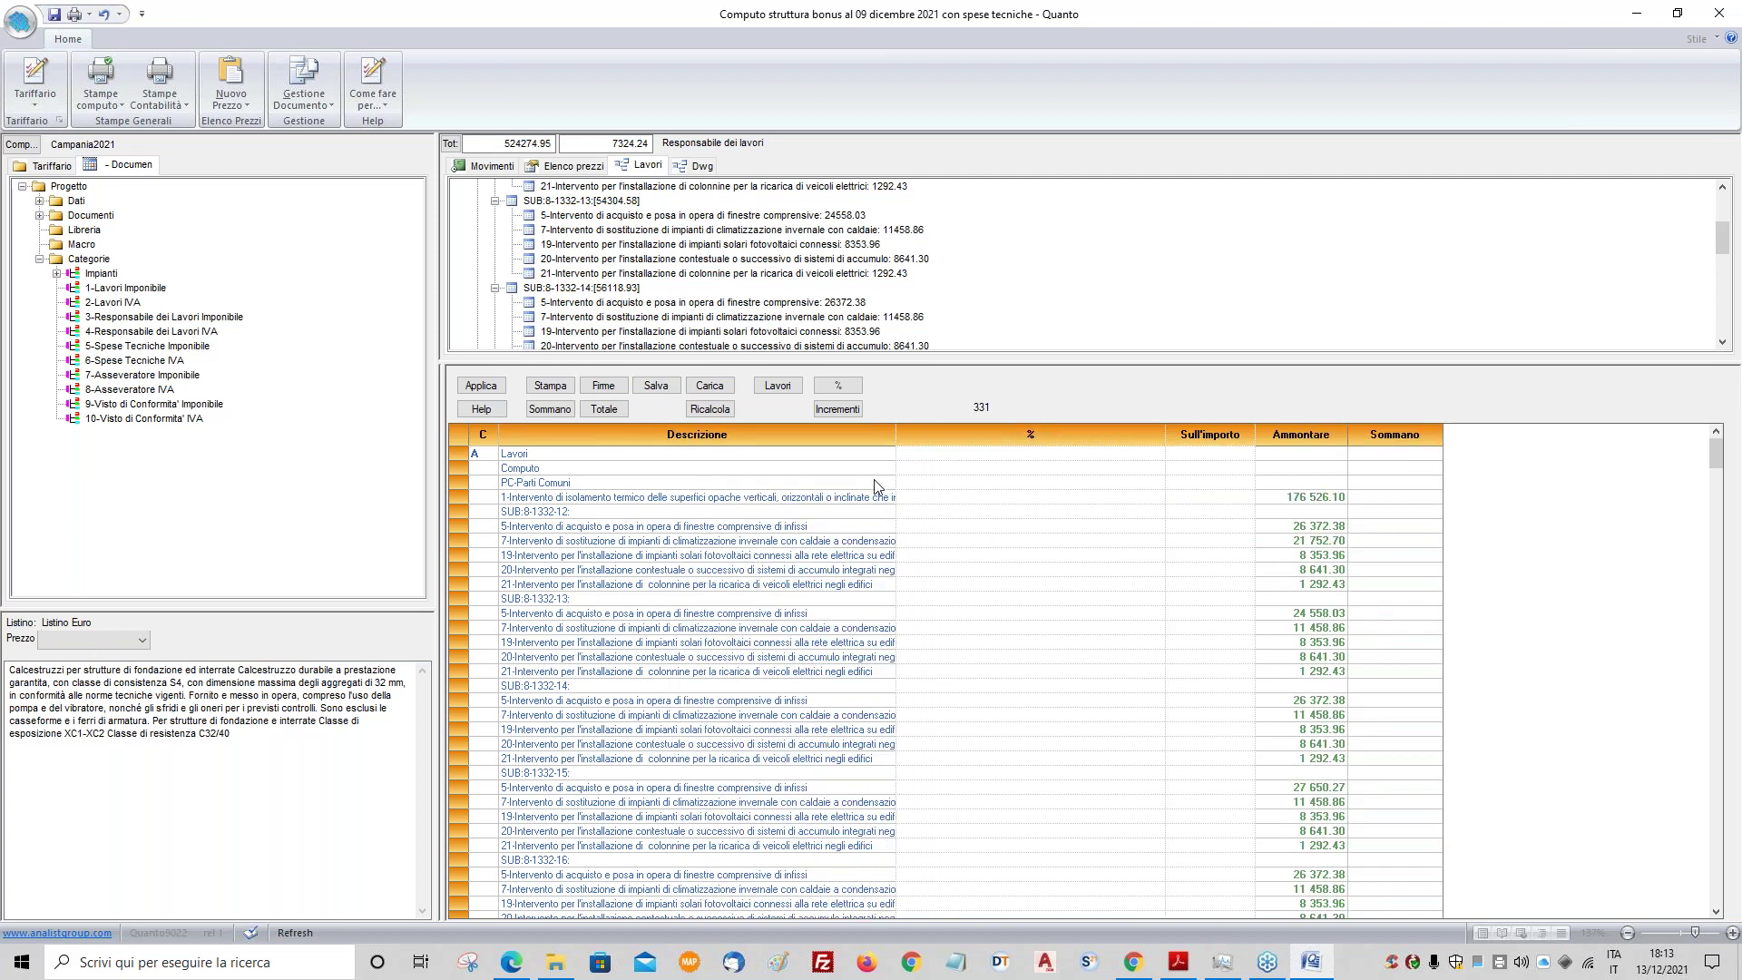
- Open the Categorie overview and preview the Computo Estimativo with Stampa Categorie Accorpate enabled, up to its Quadro riepilogativo pages
left_click(88, 259)
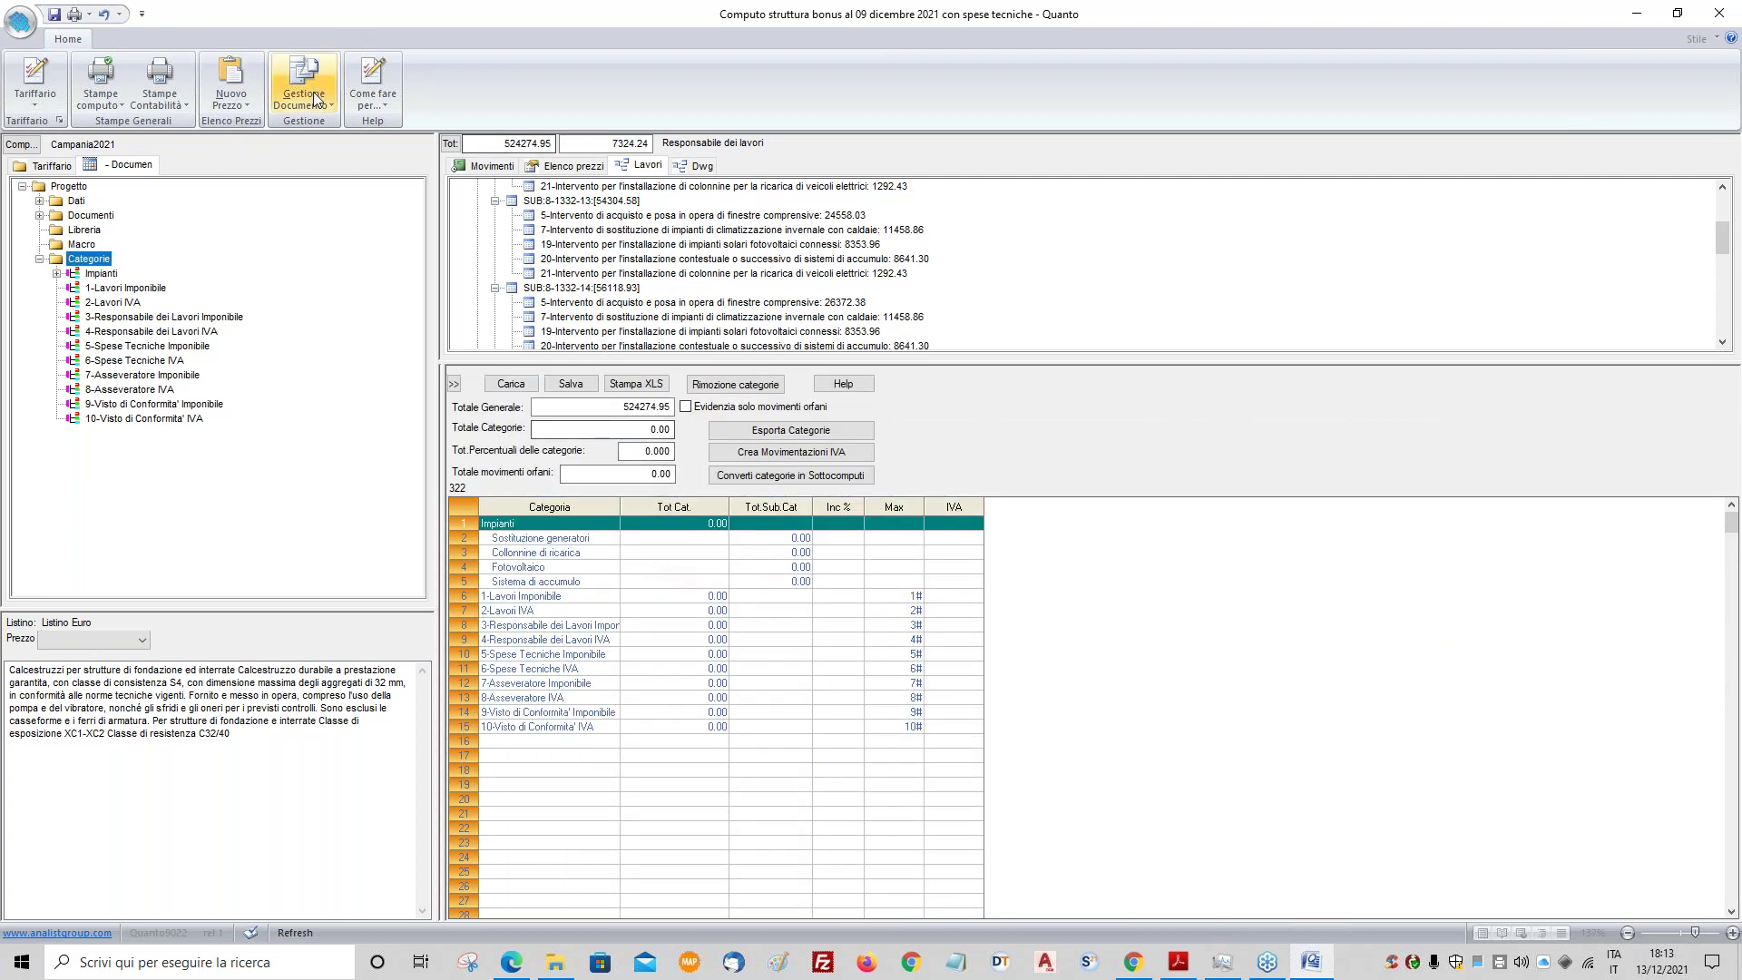
left_click(101, 101)
left_click(172, 264)
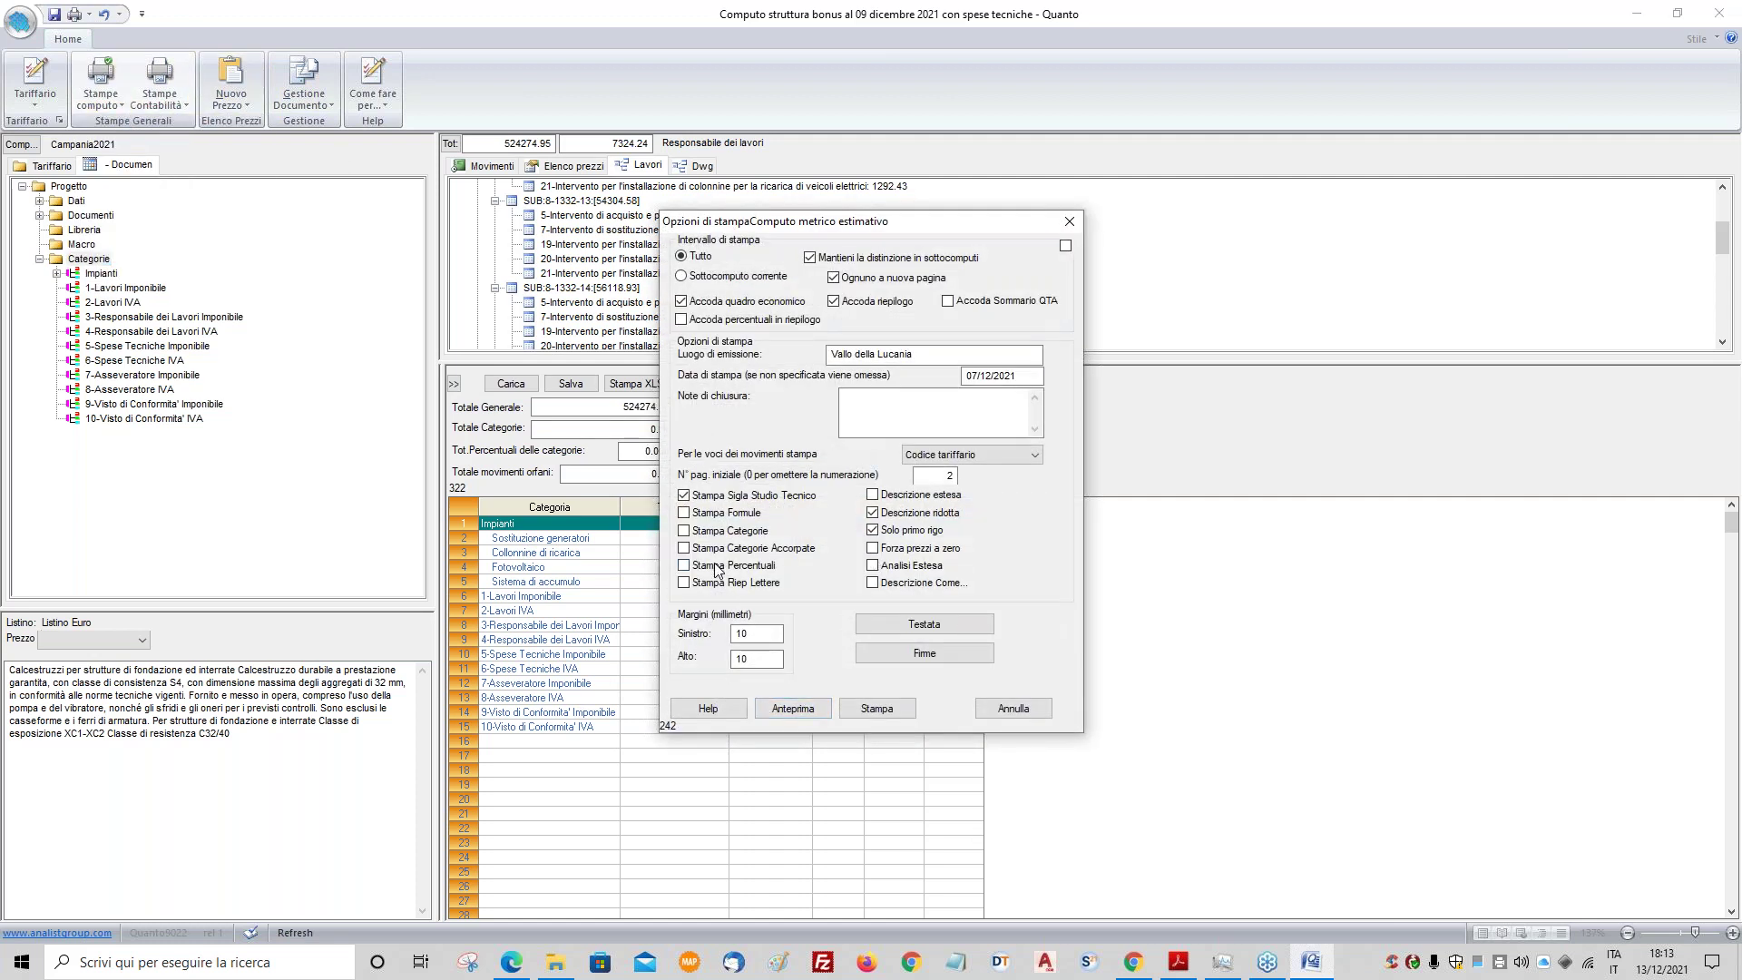
left_click(709, 550)
left_click(878, 708)
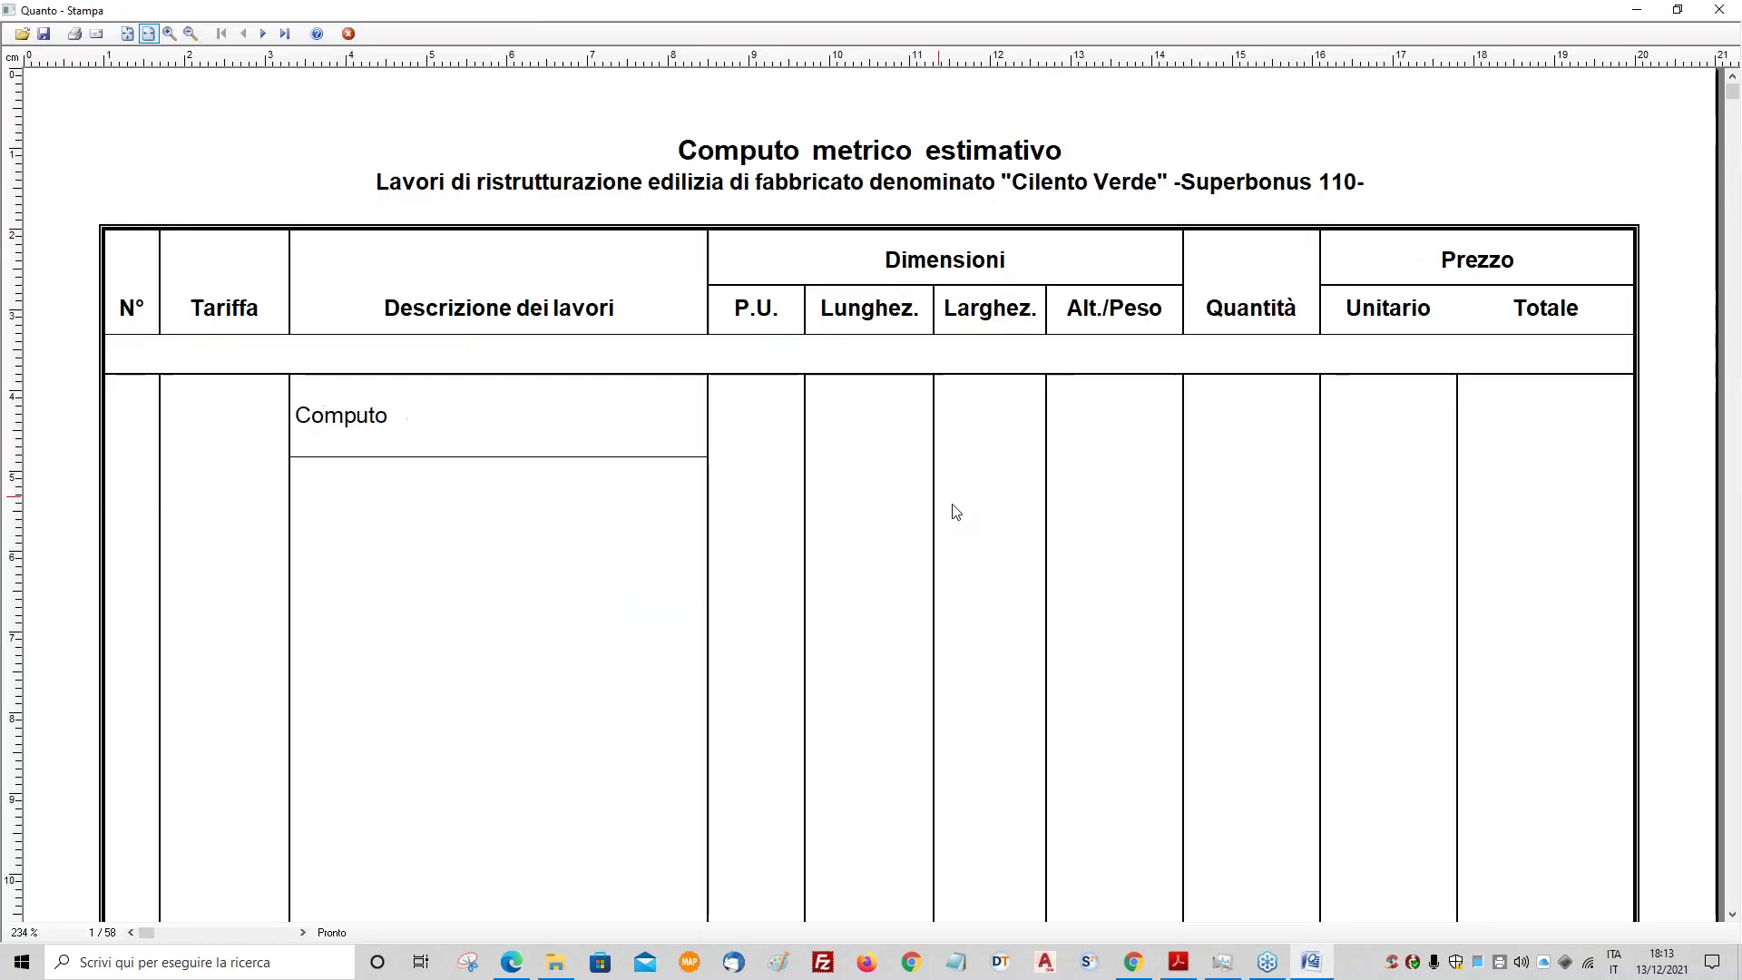
left_click(287, 34)
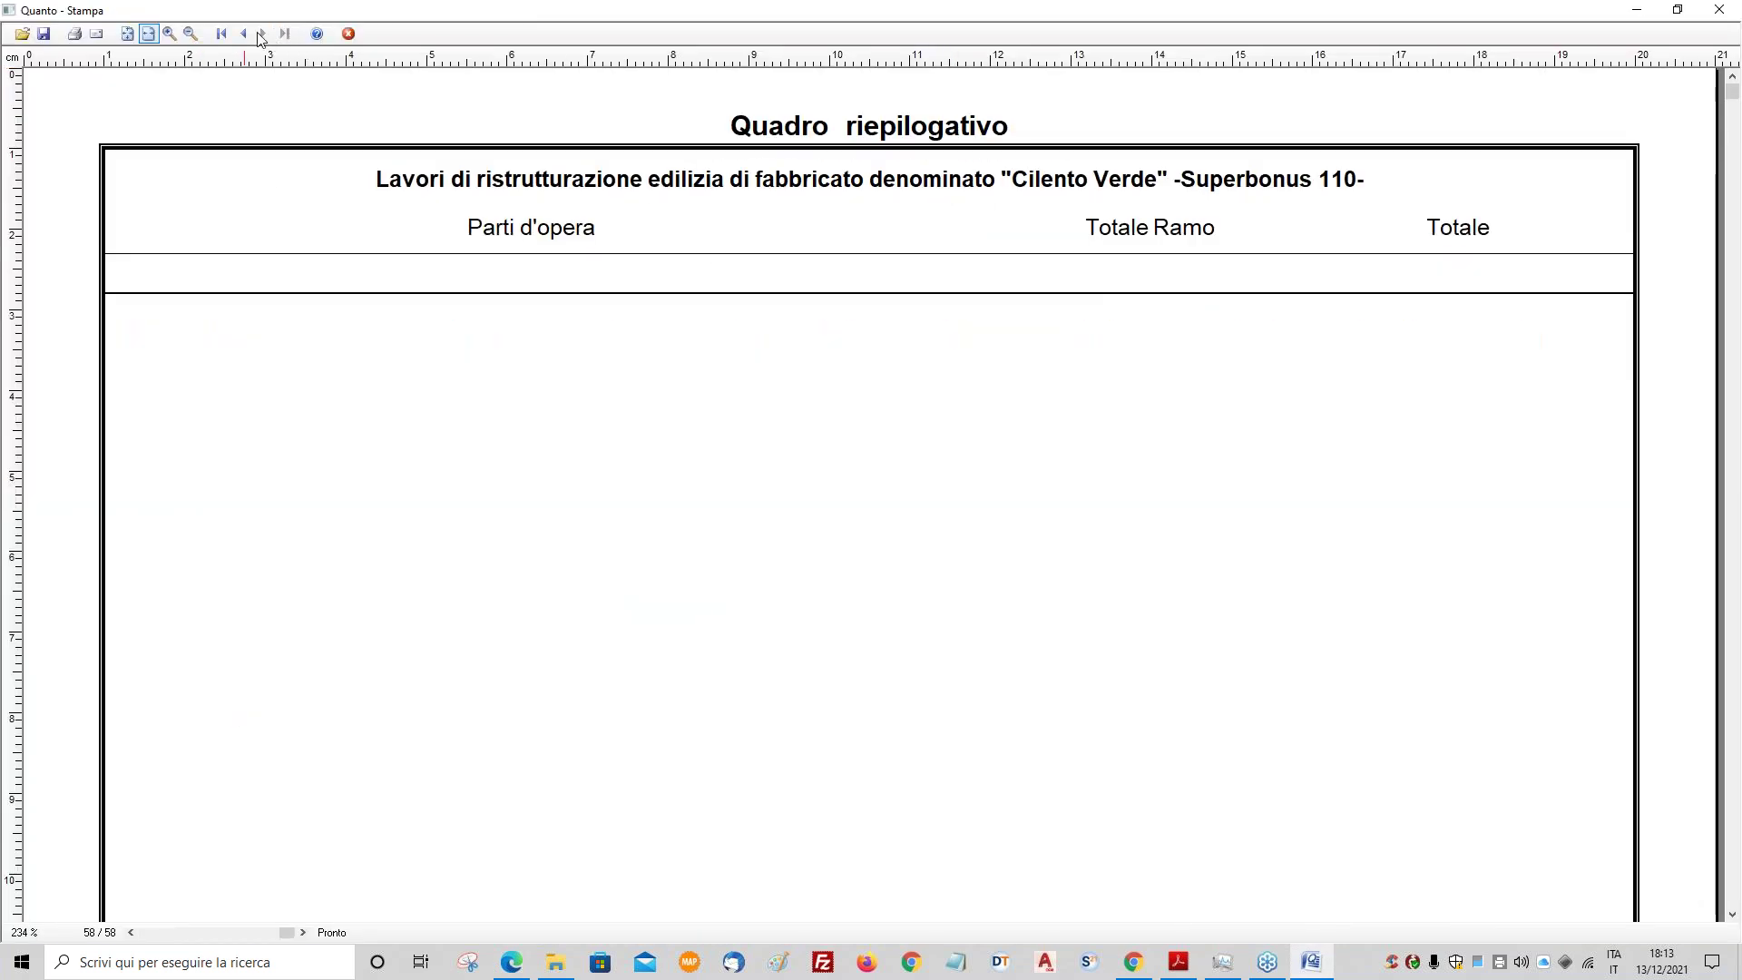
left_click(245, 35)
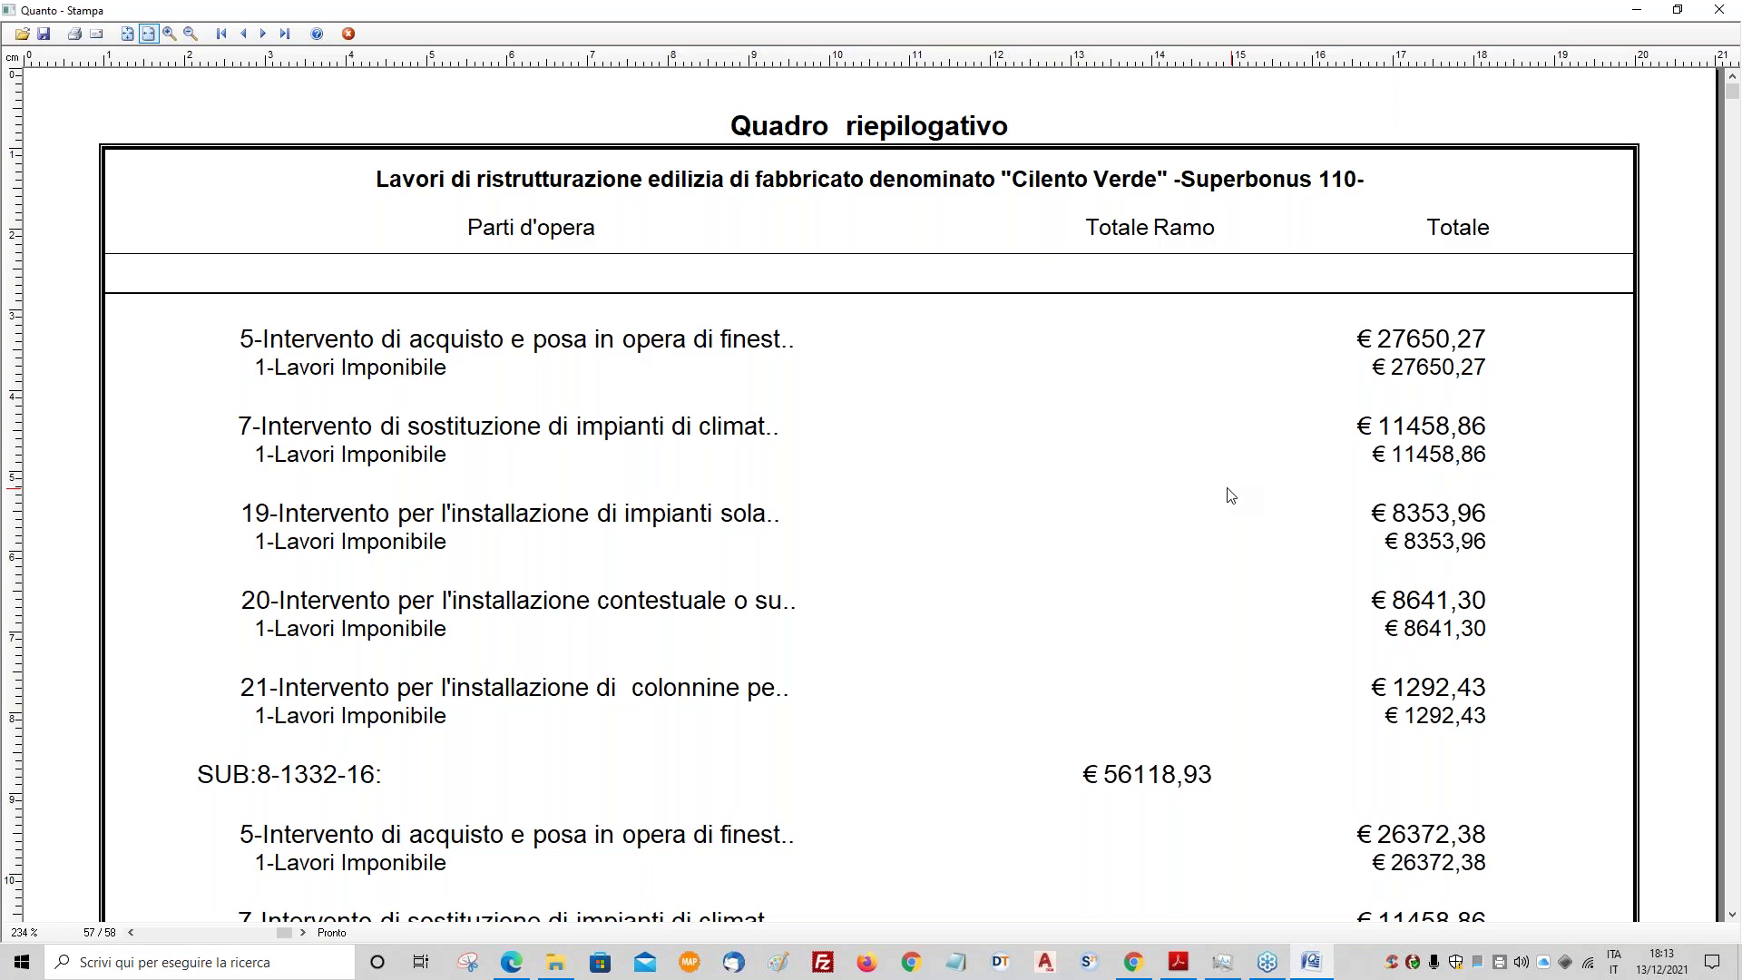
- Switch to SuperCheck in the browser and view the Piano Economico of project pratica_NR_001
left_click(1131, 969)
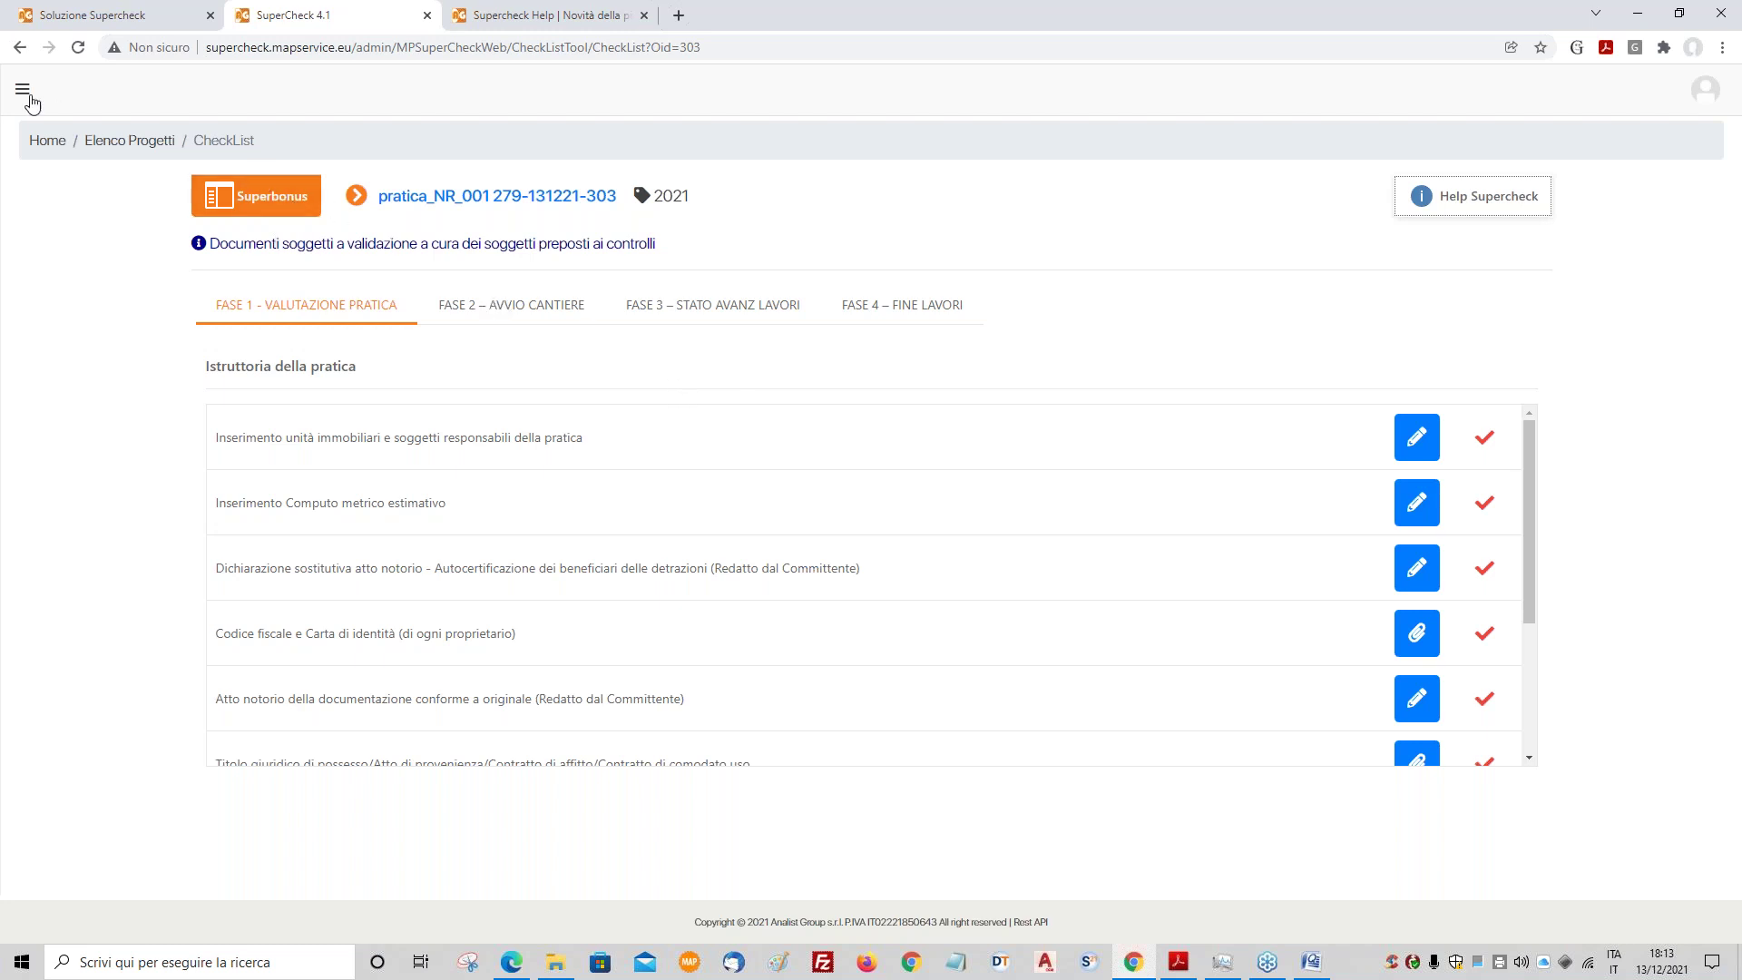
left_click(84, 143)
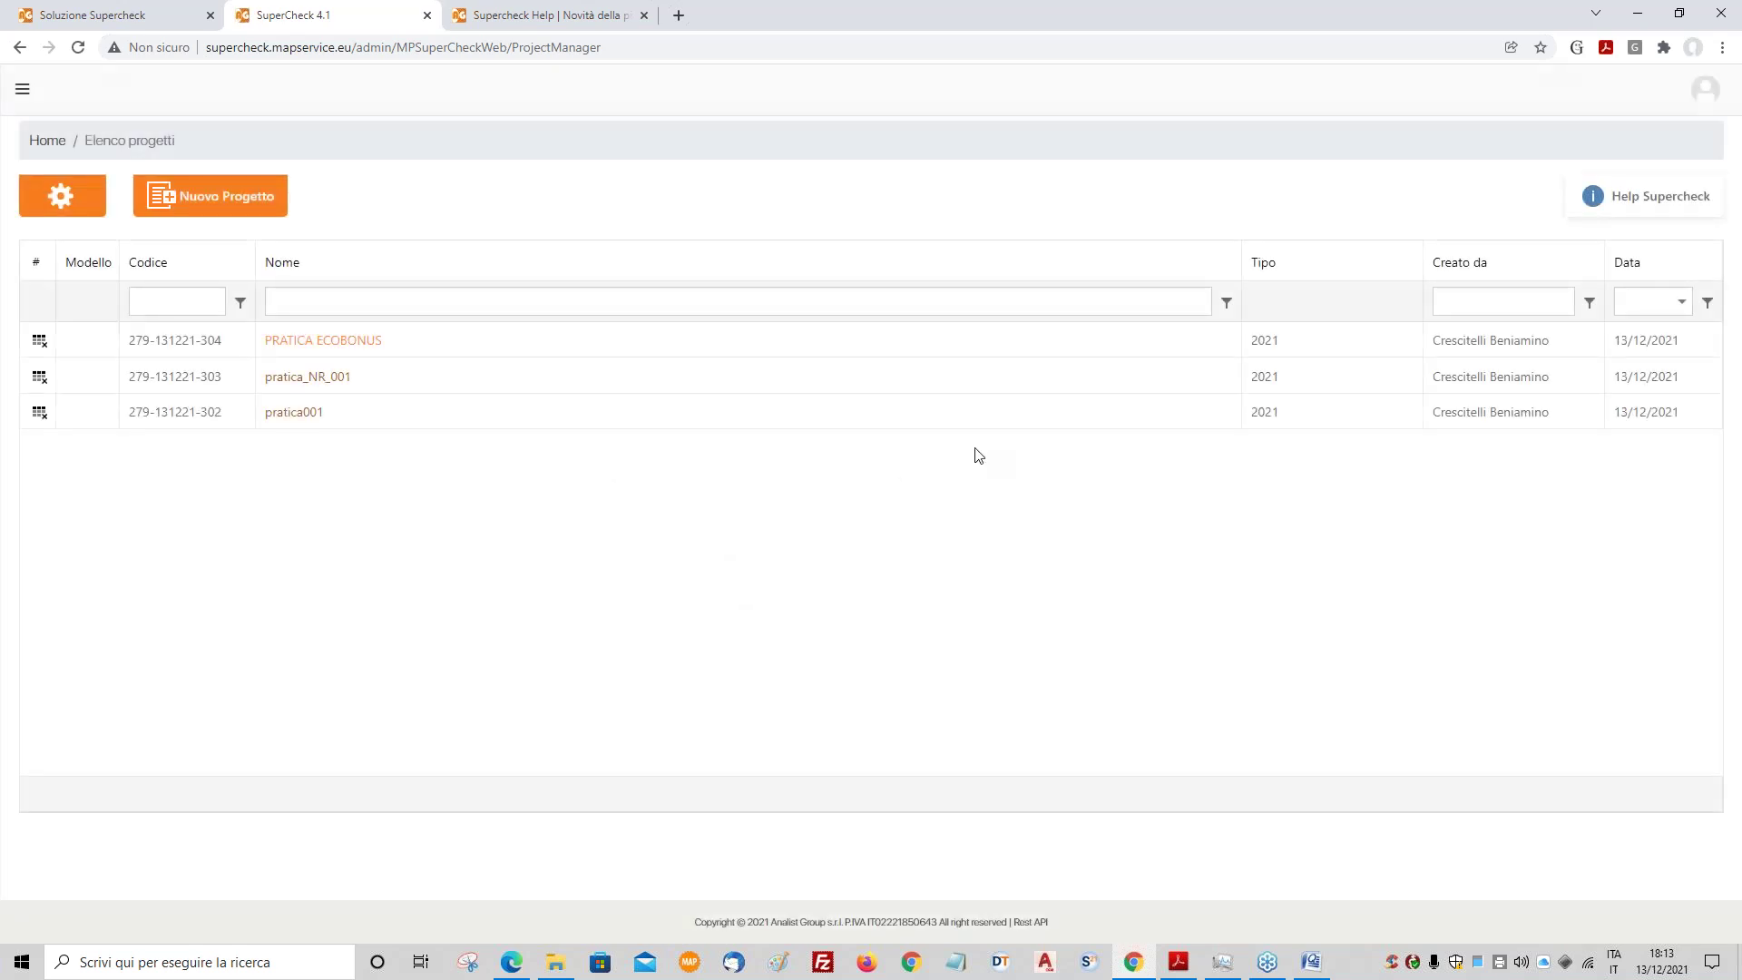
left_click(331, 375)
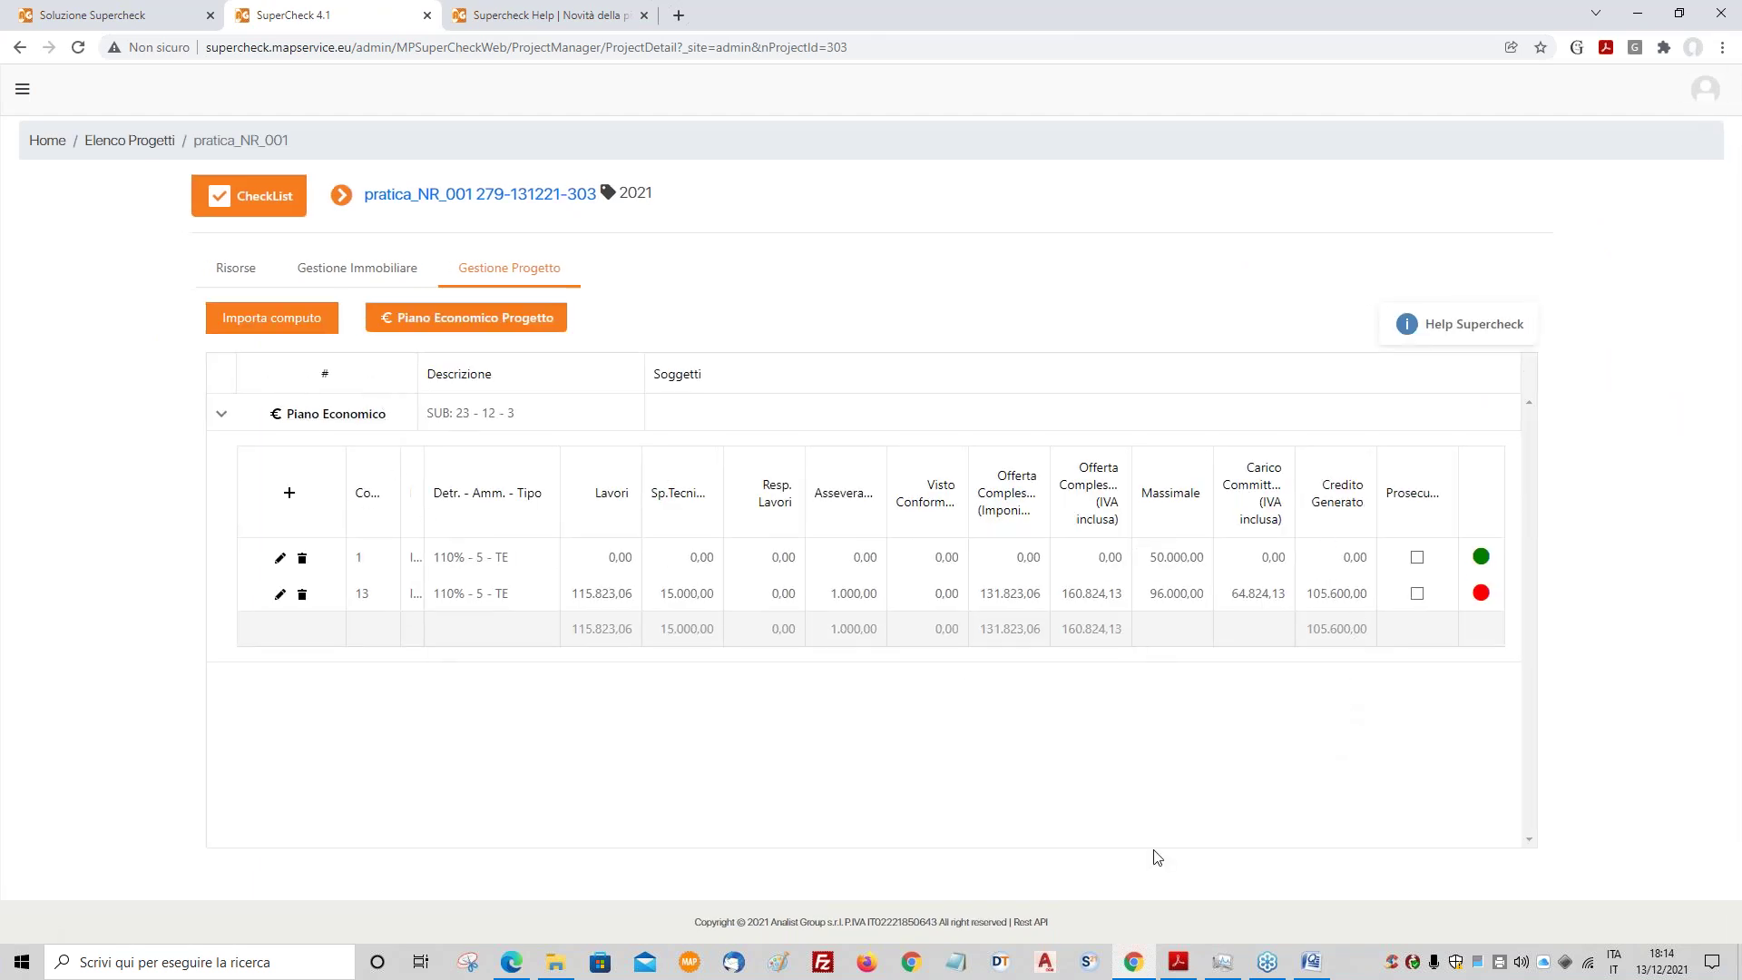
- Switch back to Quanto and close the Quadro riepilogativo print preview
left_click(1255, 964)
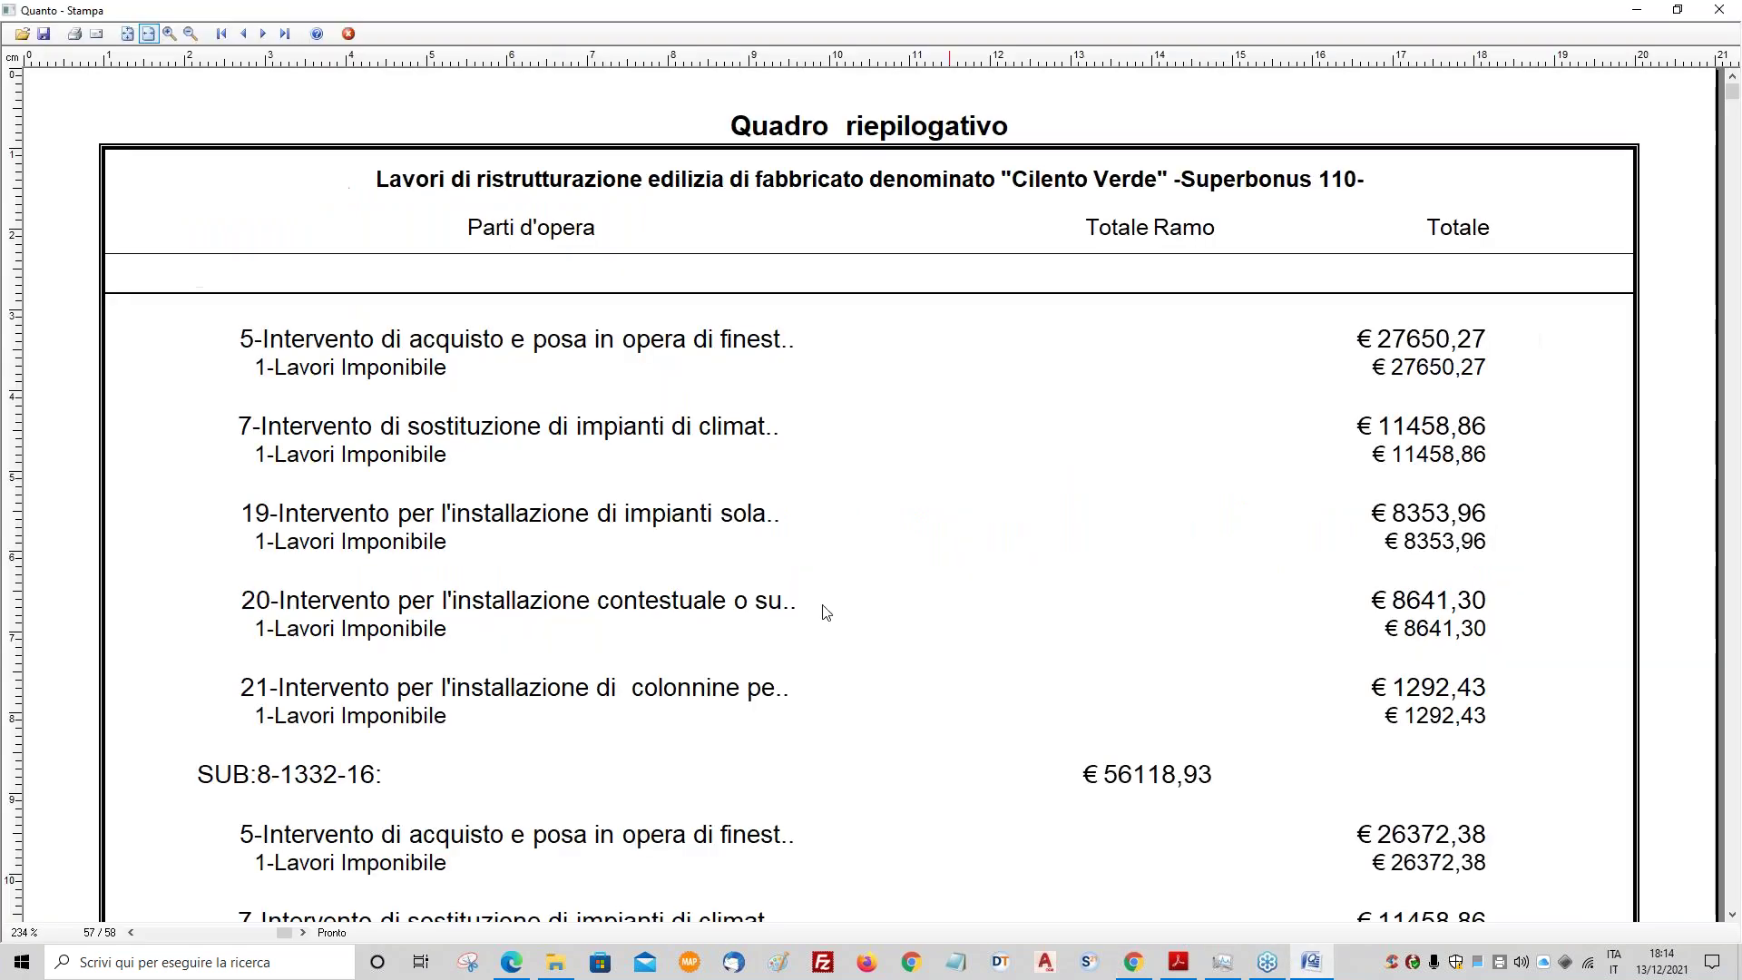
left_click(346, 34)
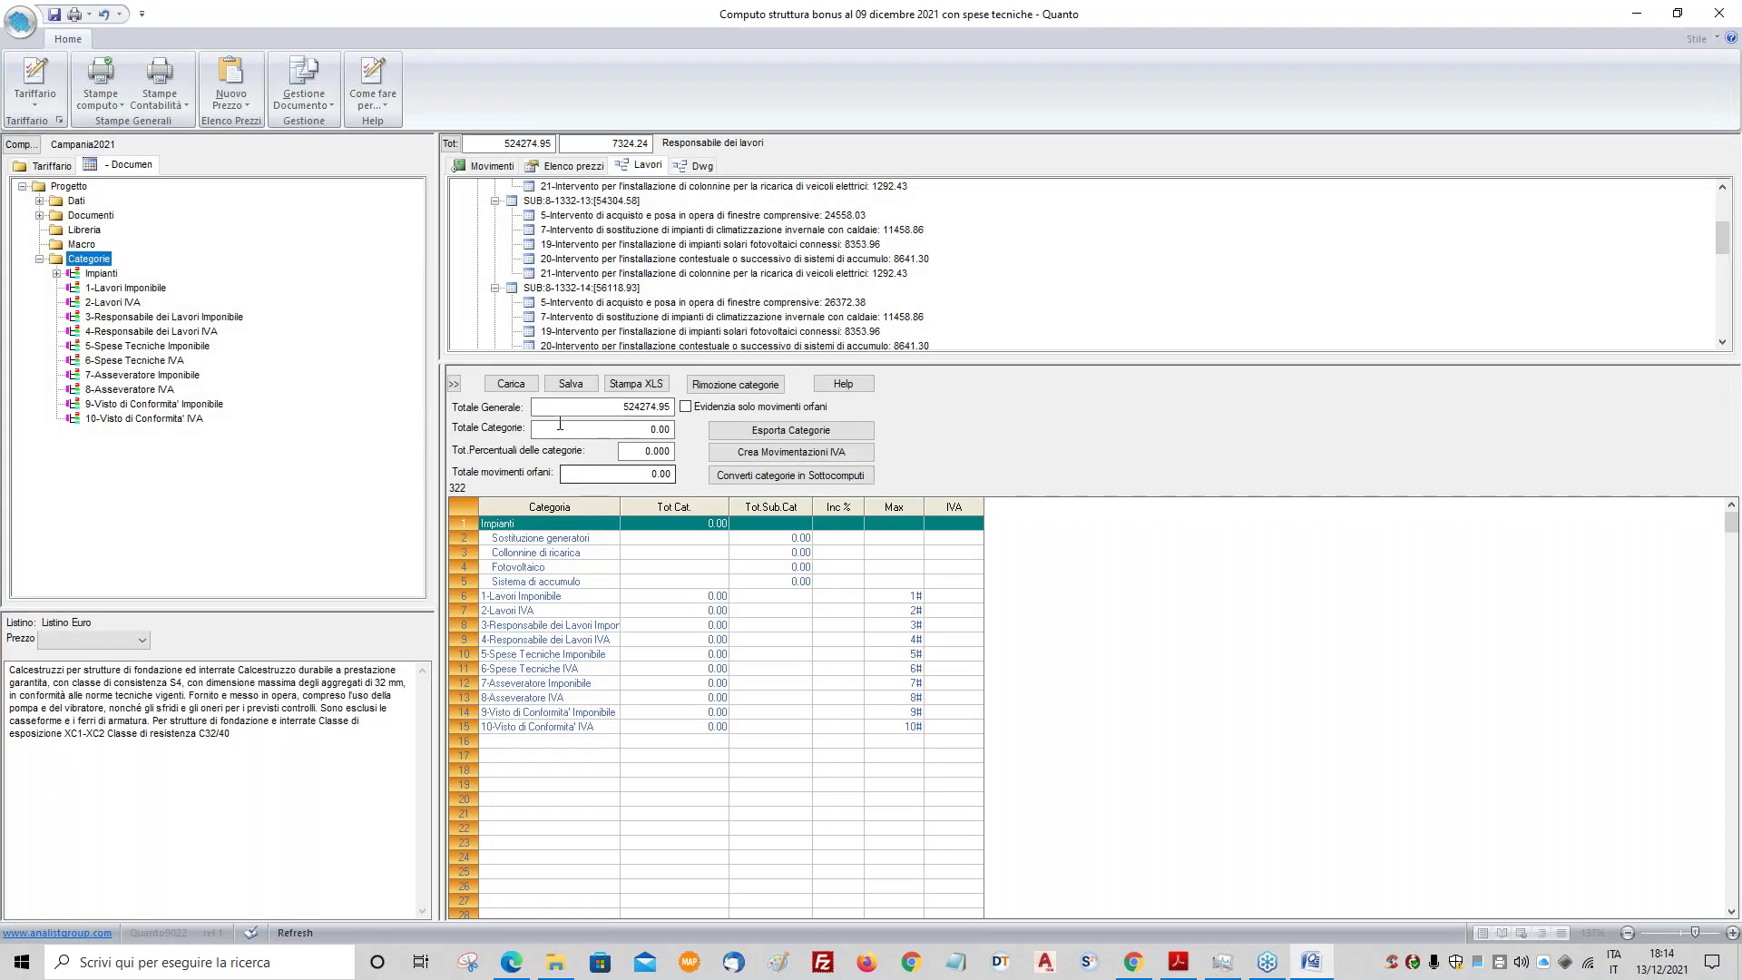
- Open the SuperBonus management and try to export the estimate for SuperCheck as a Quanto Export XML file
left_click(303, 96)
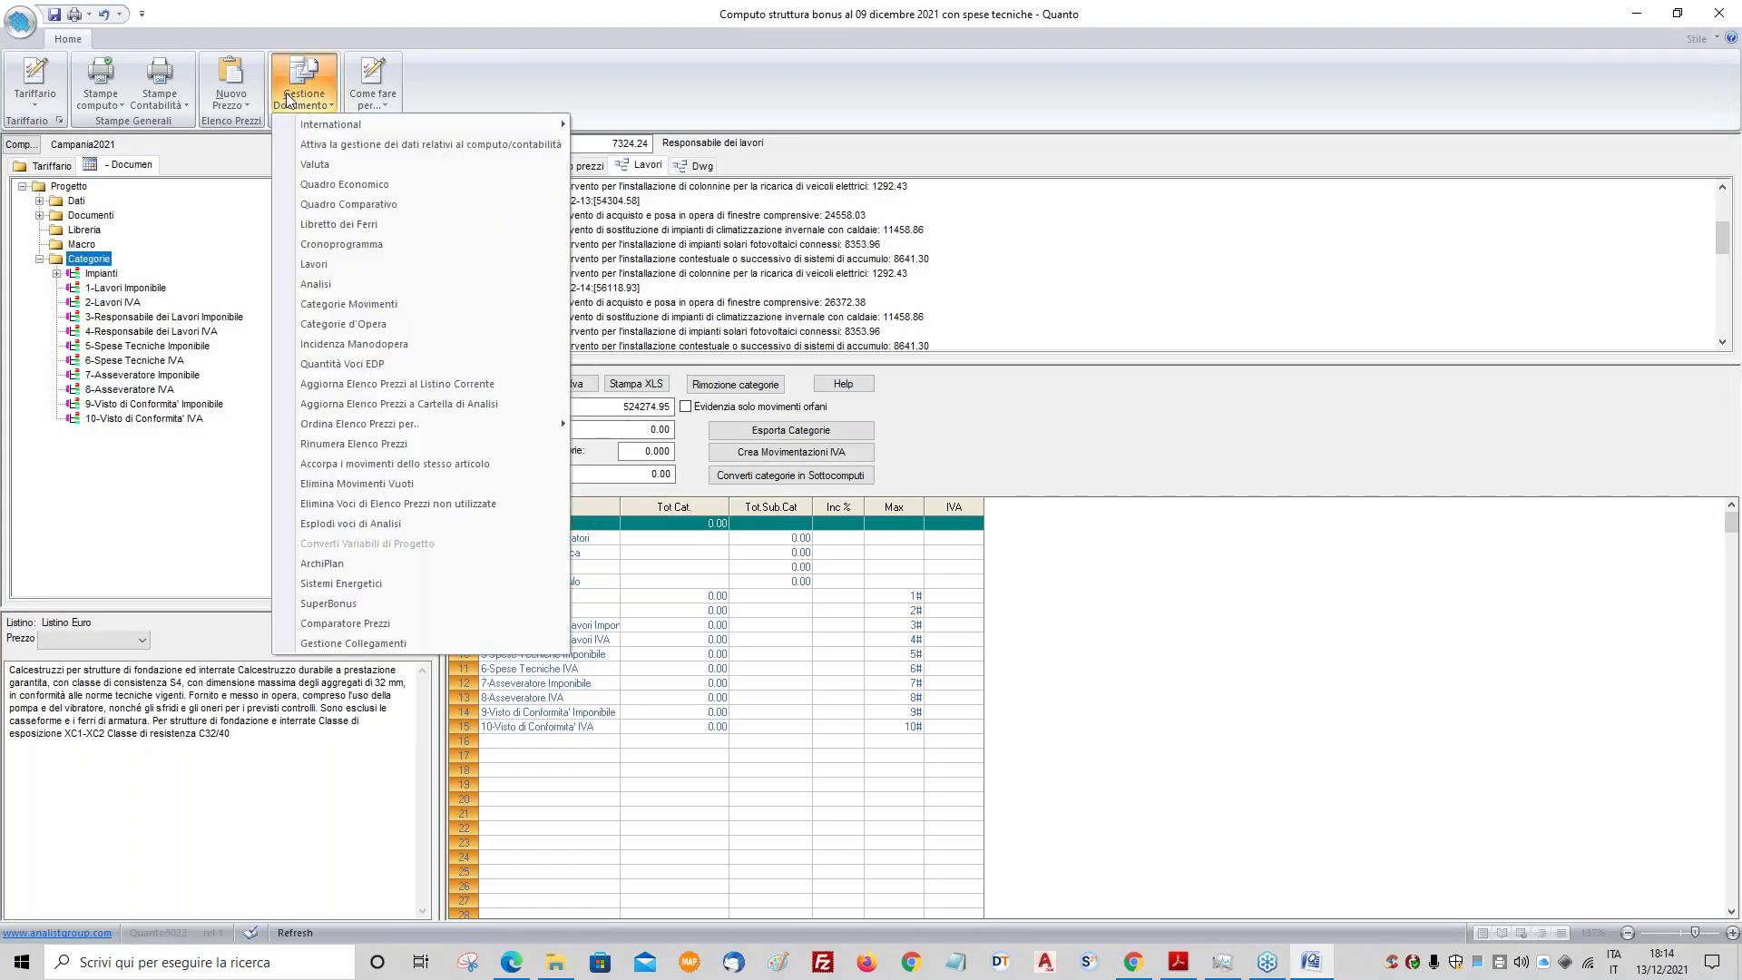
left_click(361, 599)
left_click(567, 380)
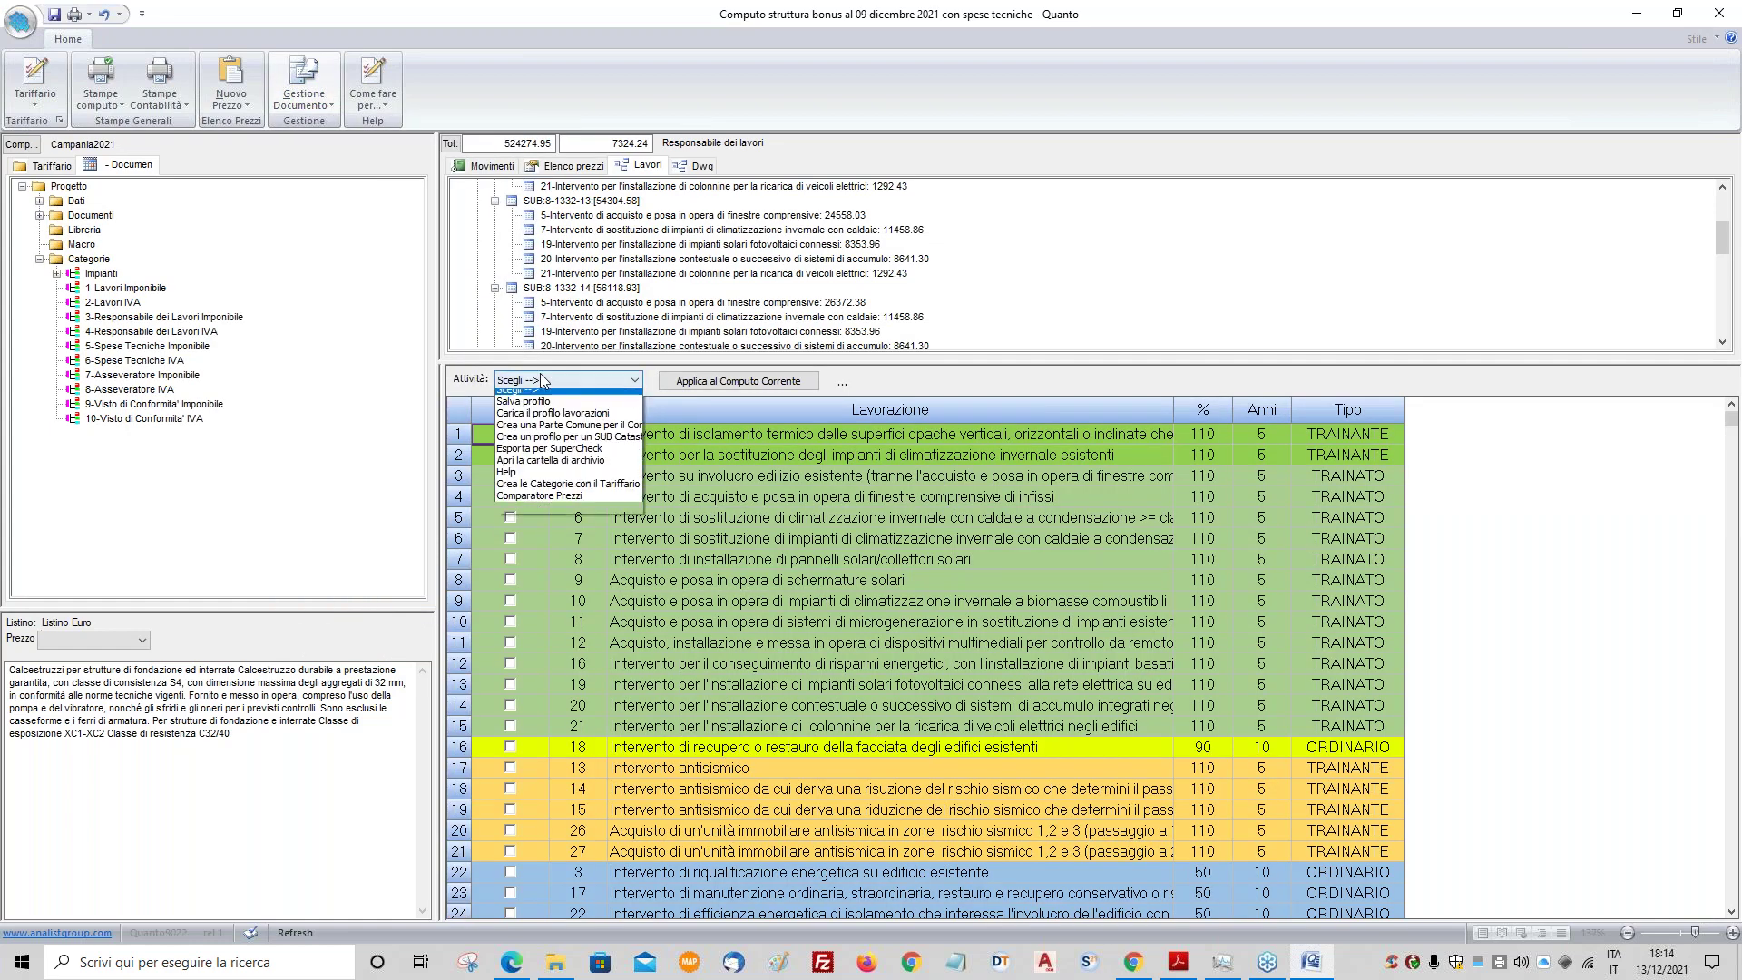
left_click(548, 457)
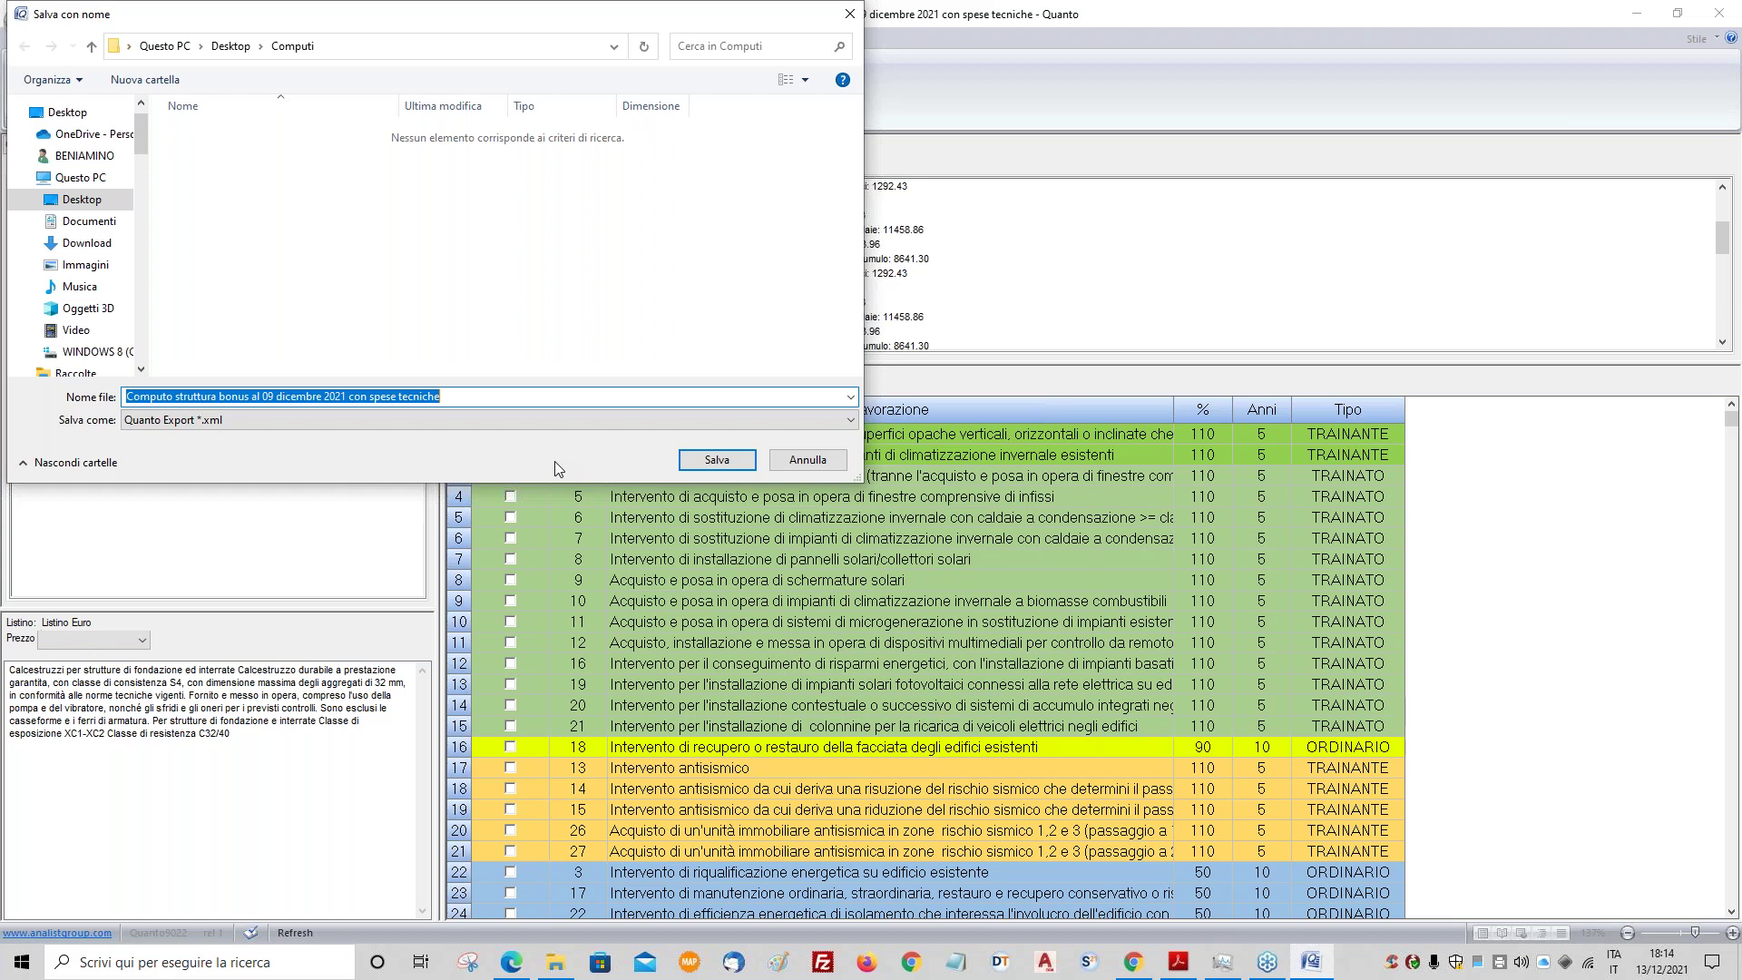
left_click(806, 459)
- Create a new blank document, saving the changes to the current estimate
left_click_drag(1072, 361, 1073, 513)
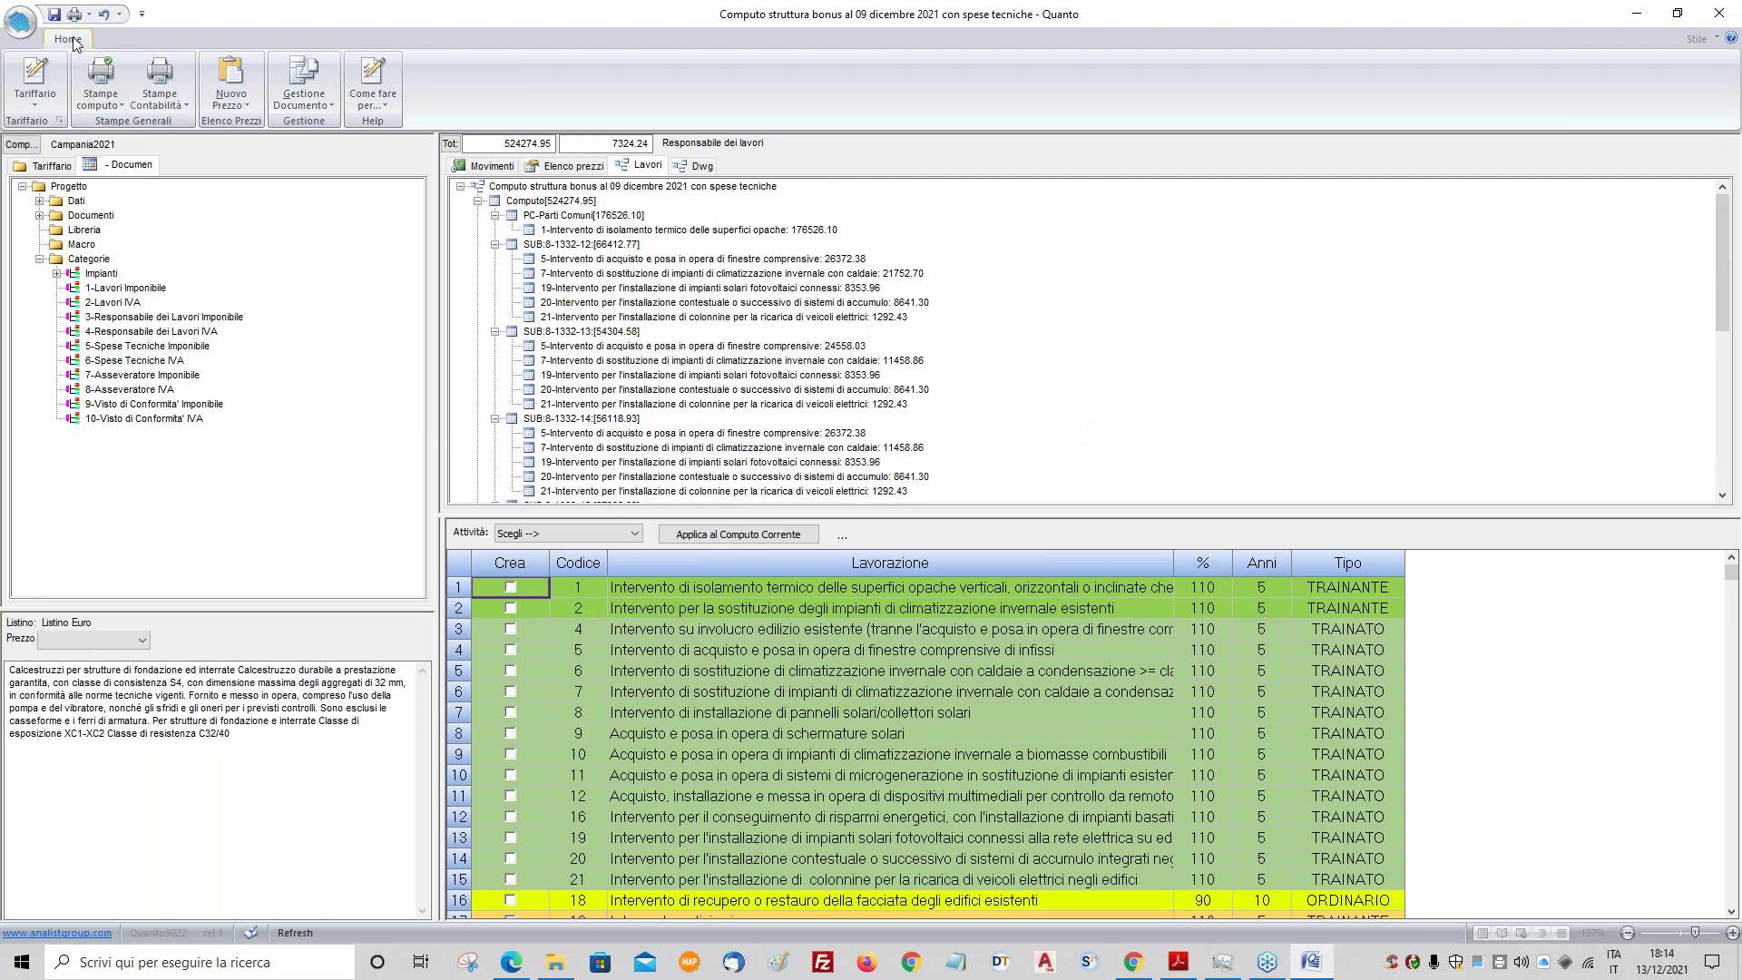
left_click(20, 20)
left_click(80, 65)
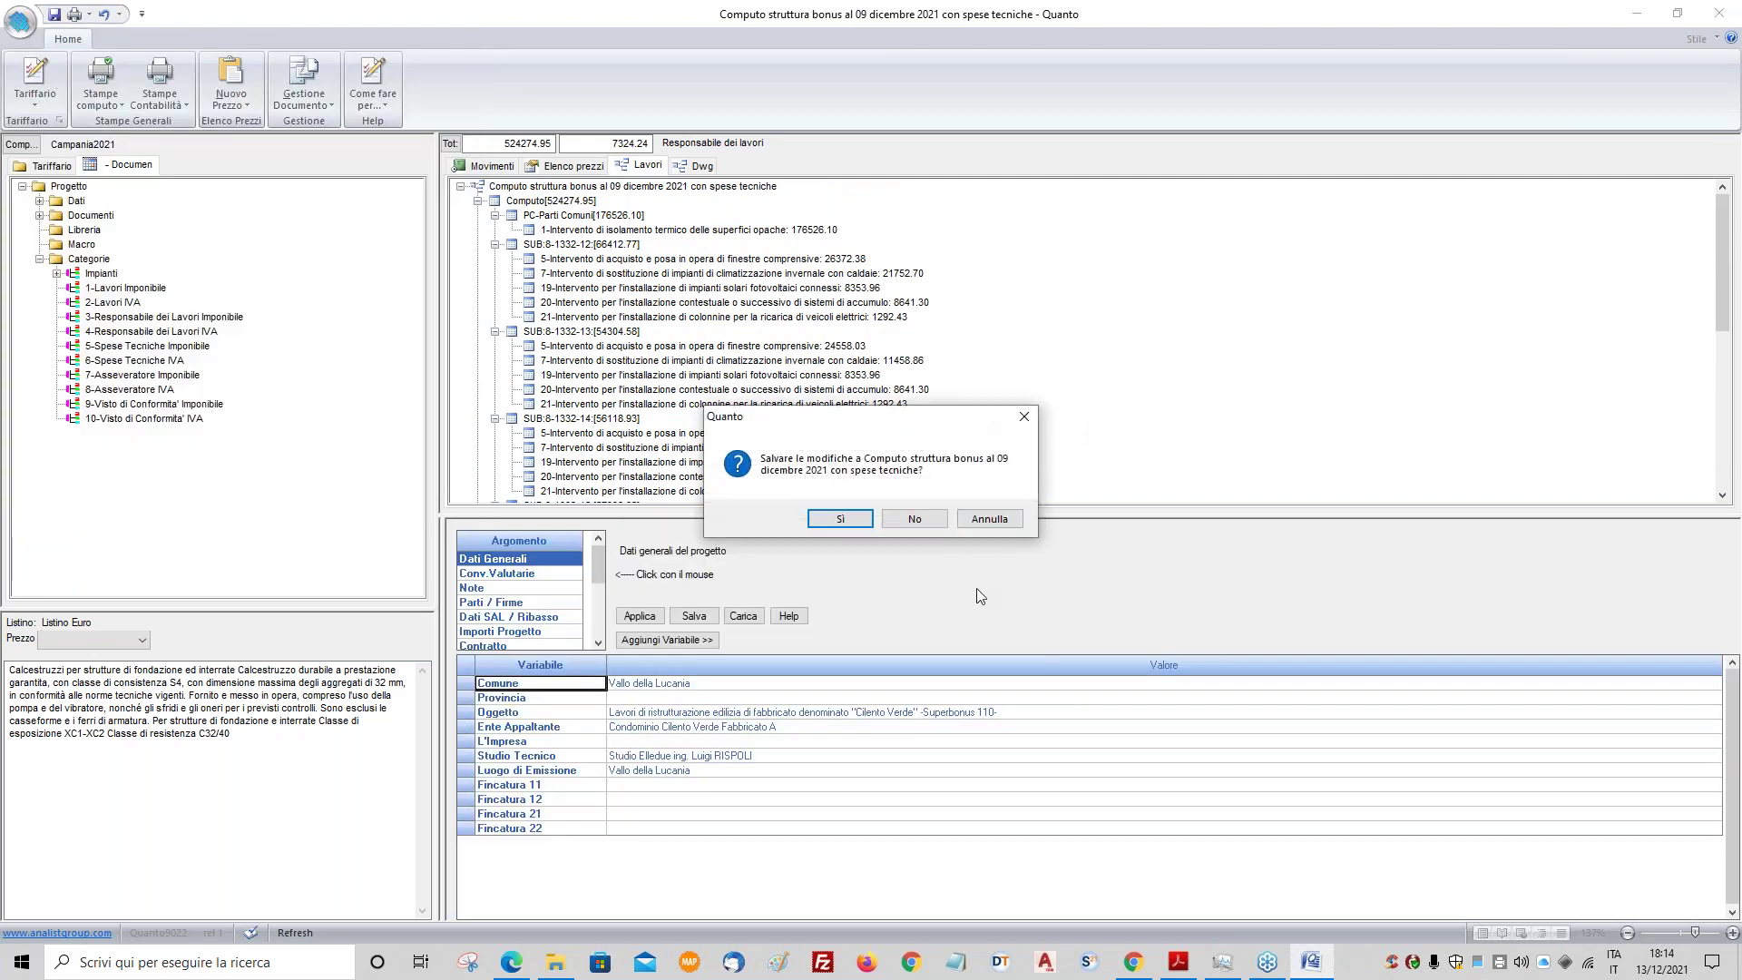
left_click(831, 518)
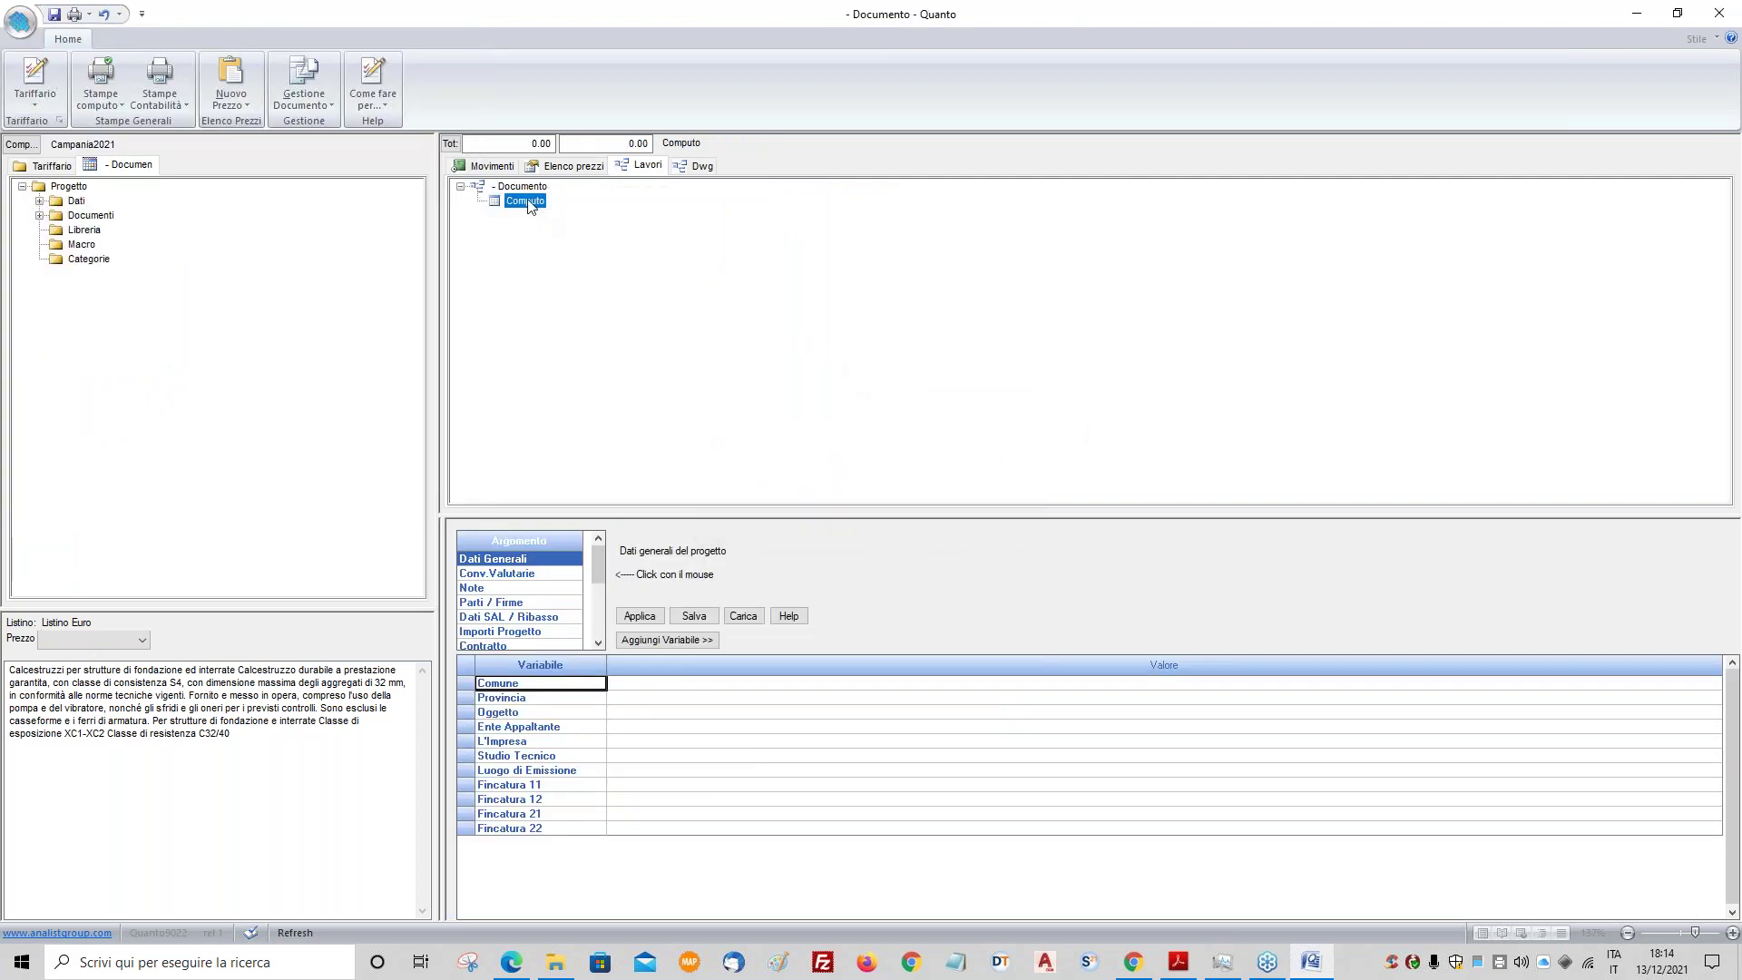
- Start a new price list item with tariff NP.001 and extended and short description SCAVO A SEZIONE OBBLIGATA
left_click(588, 170)
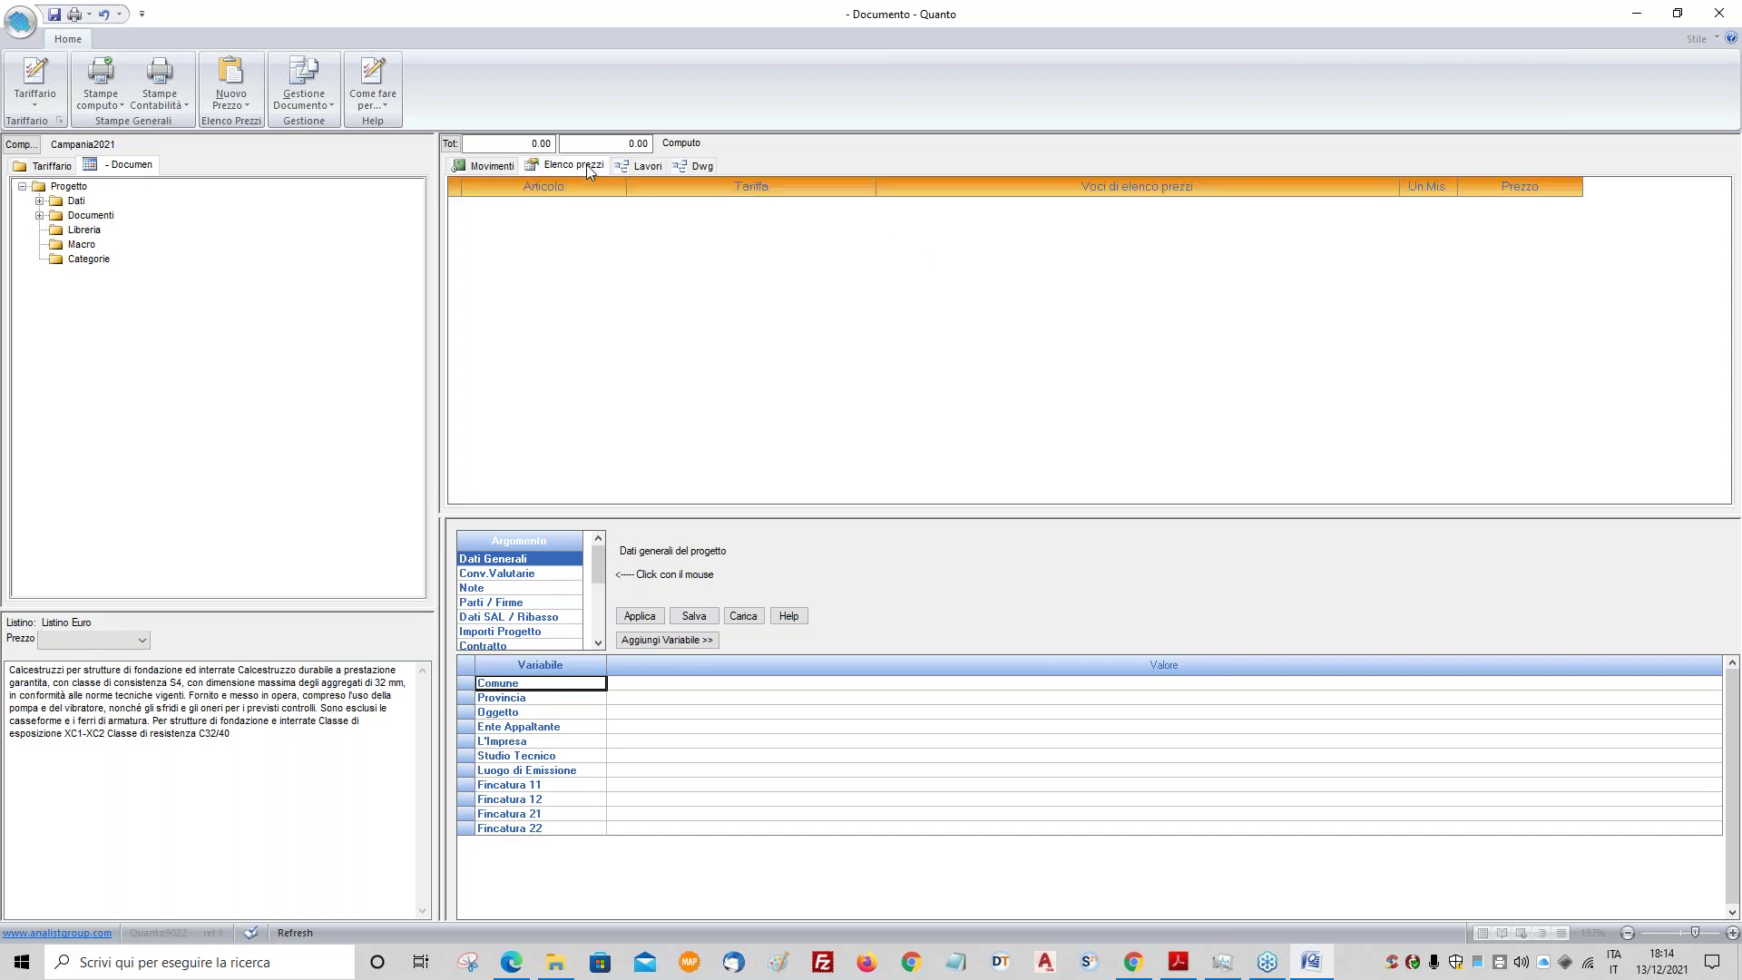
right_click(588, 240)
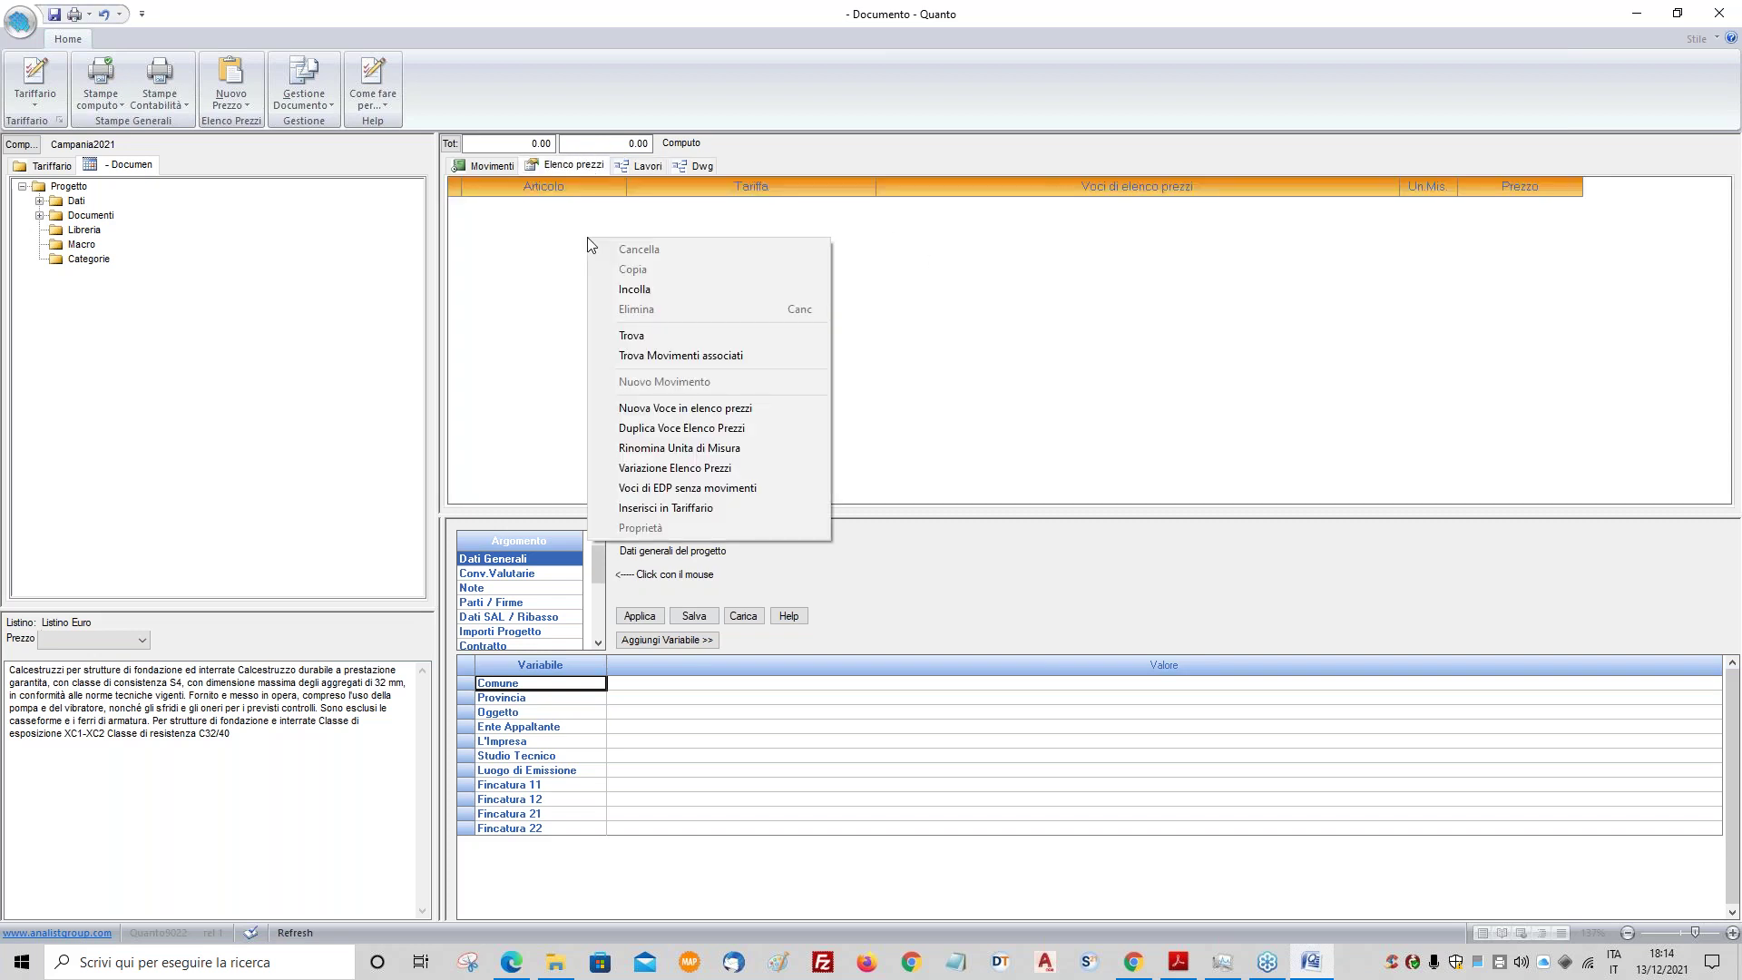
left_click(685, 408)
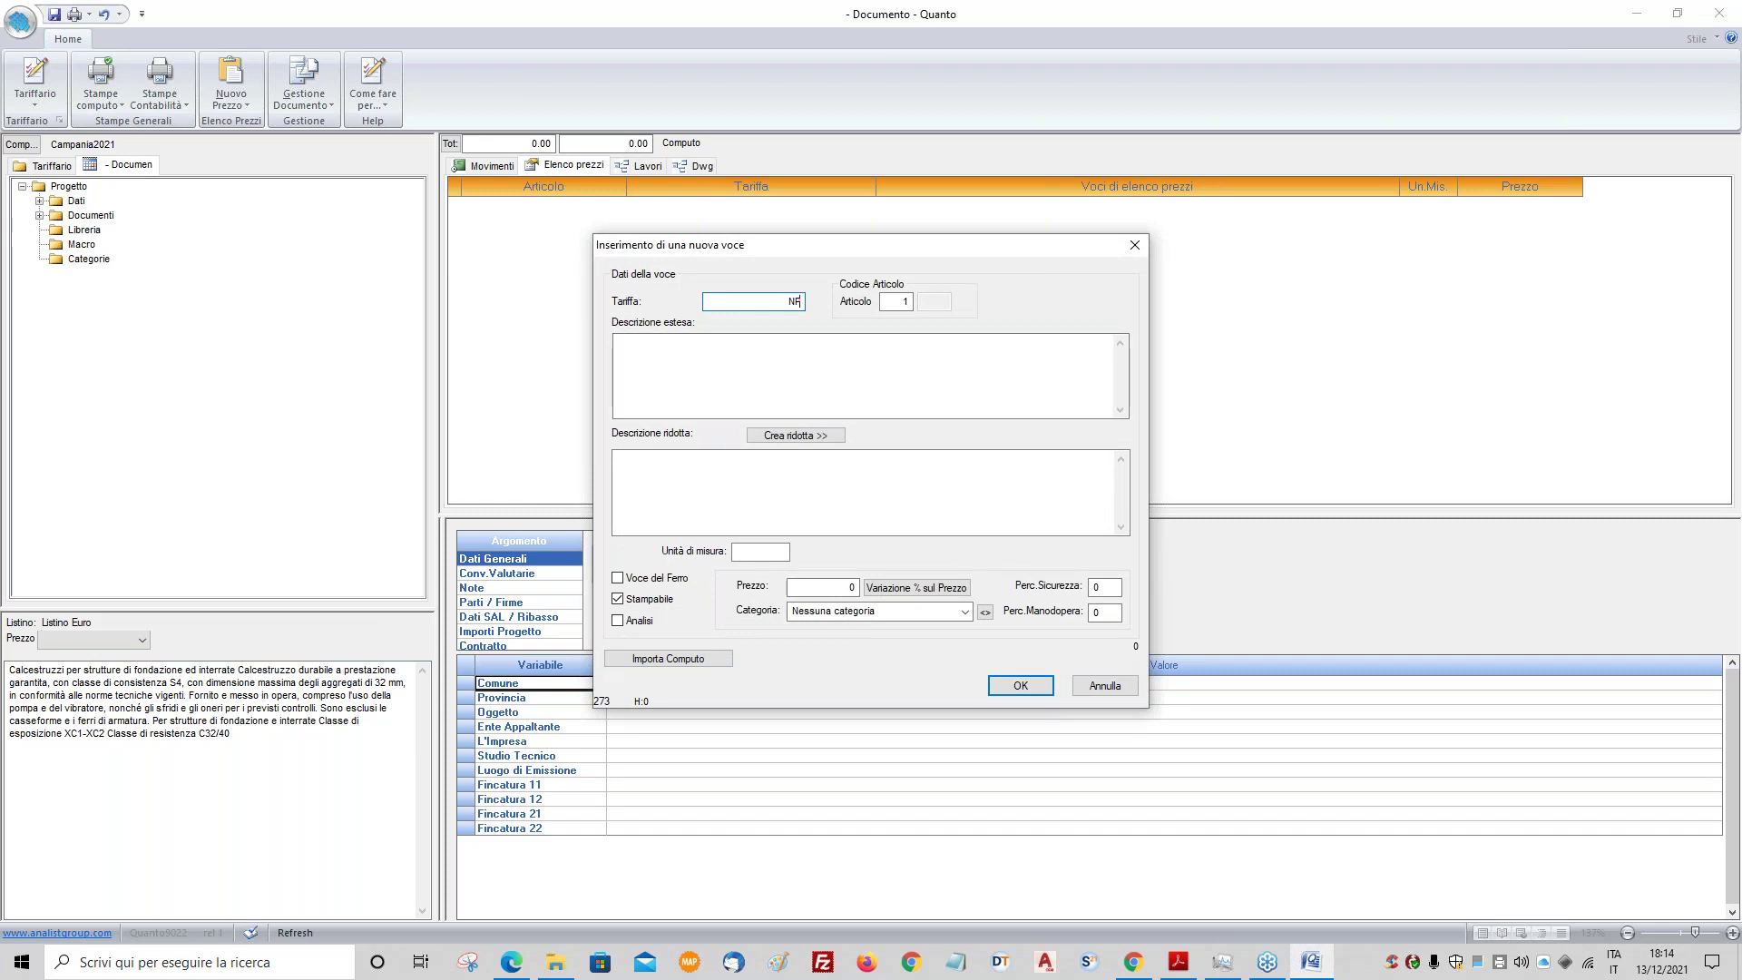
type(".001")
left_click(887, 371)
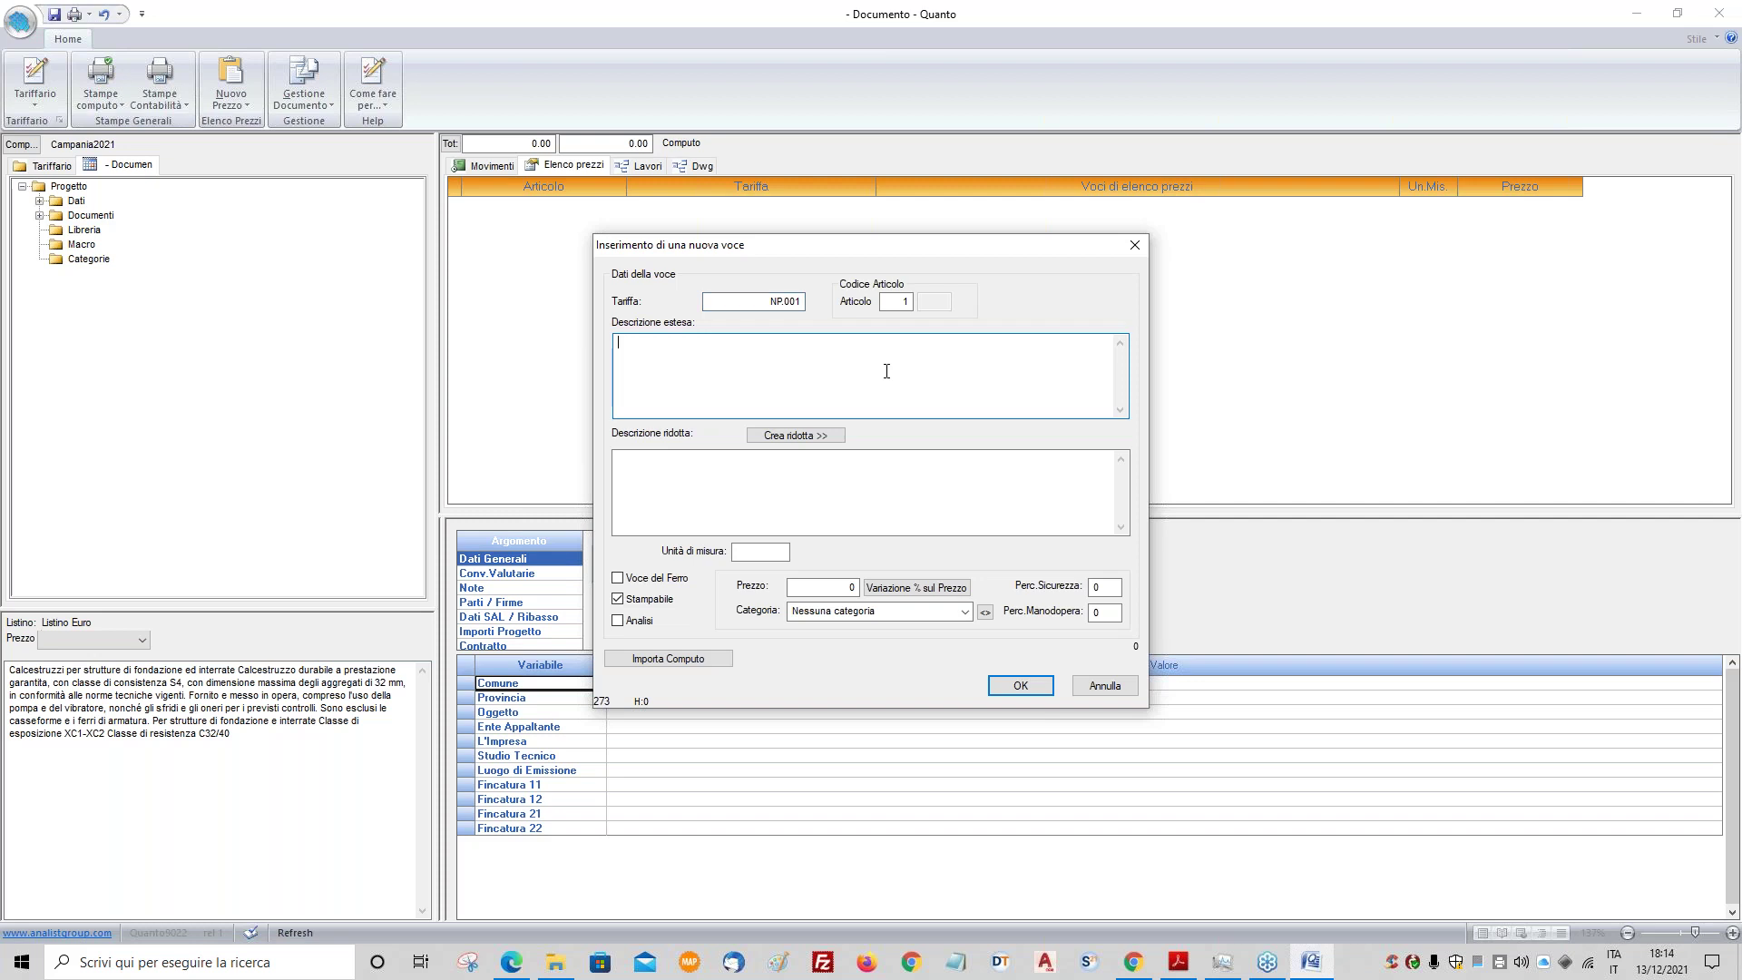
type("SCAVO A SEZIONE OBBLIGATA")
left_click(782, 435)
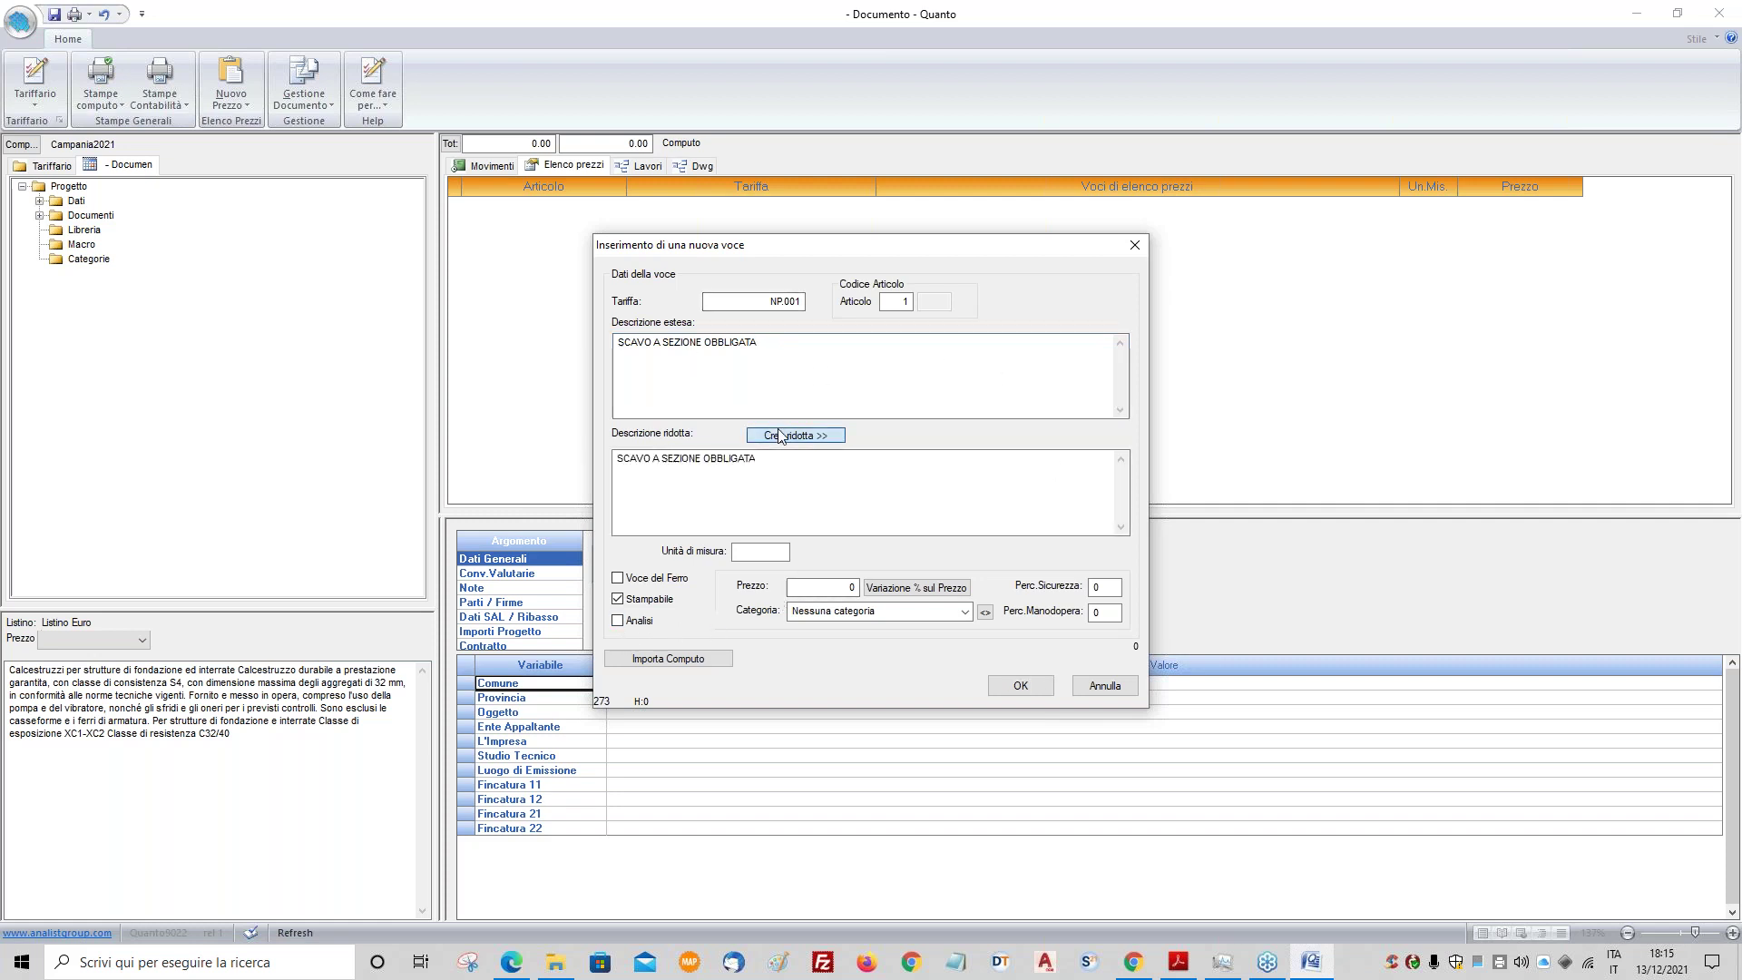
- Set the item's unit of measure to MC and price to 1, and add it without generating a new movement
left_click(763, 551)
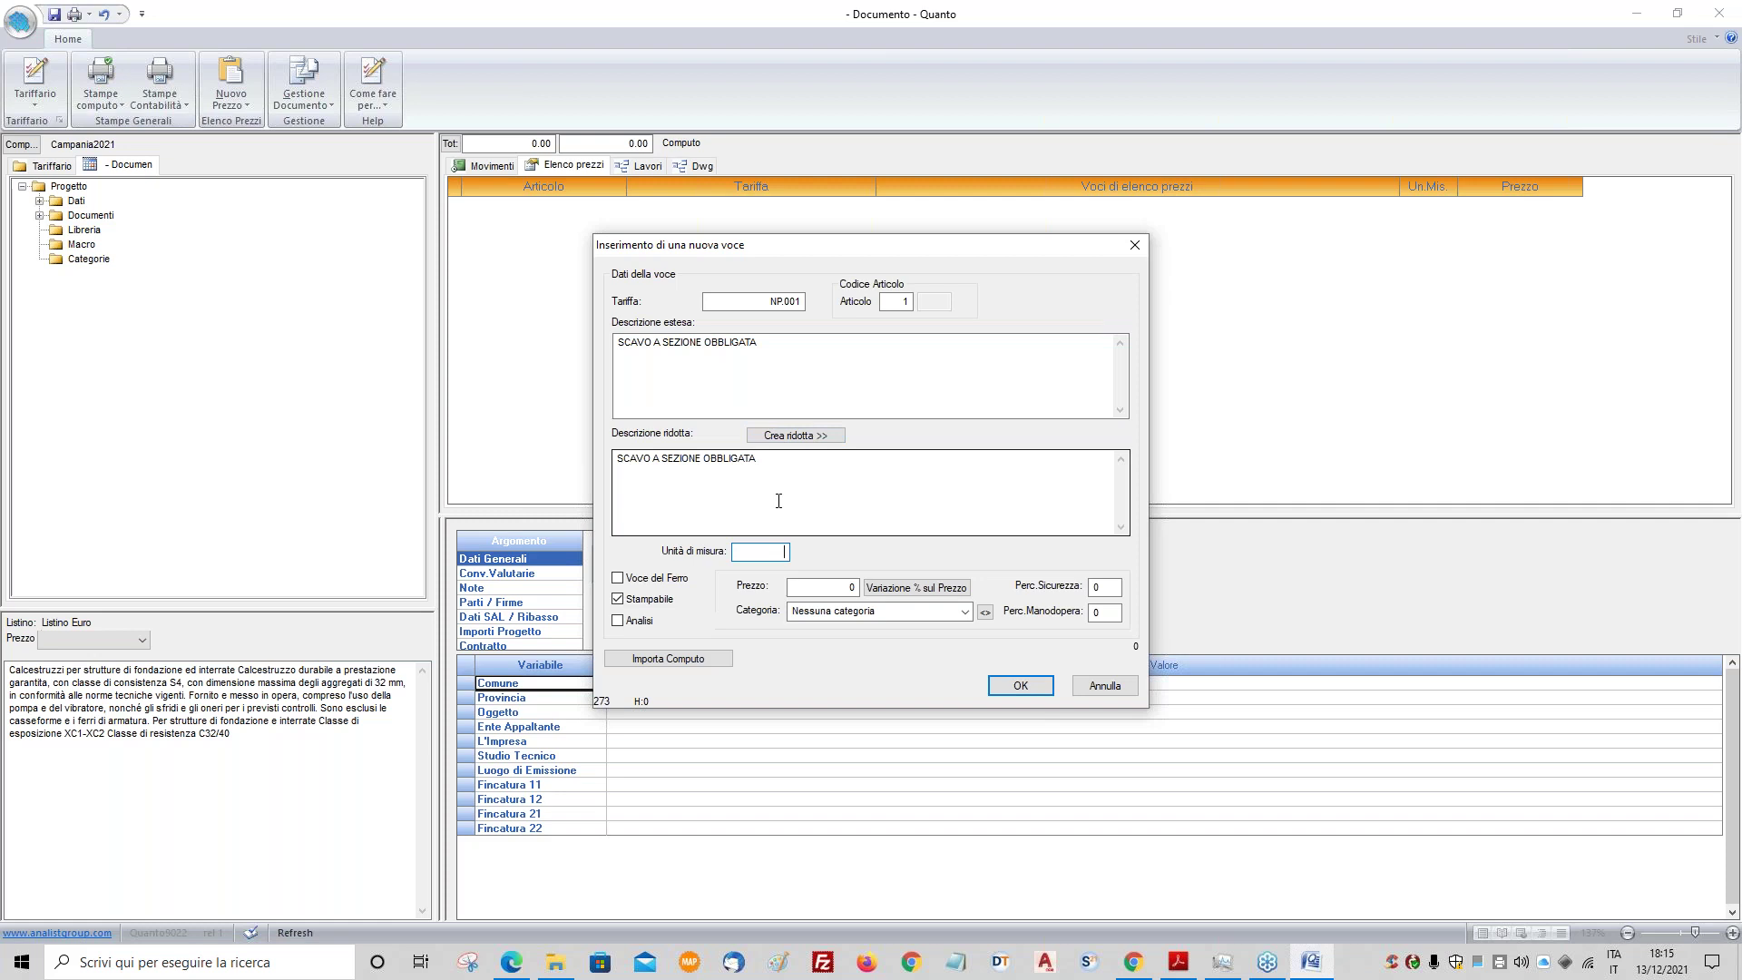
left_click(826, 587)
type("1")
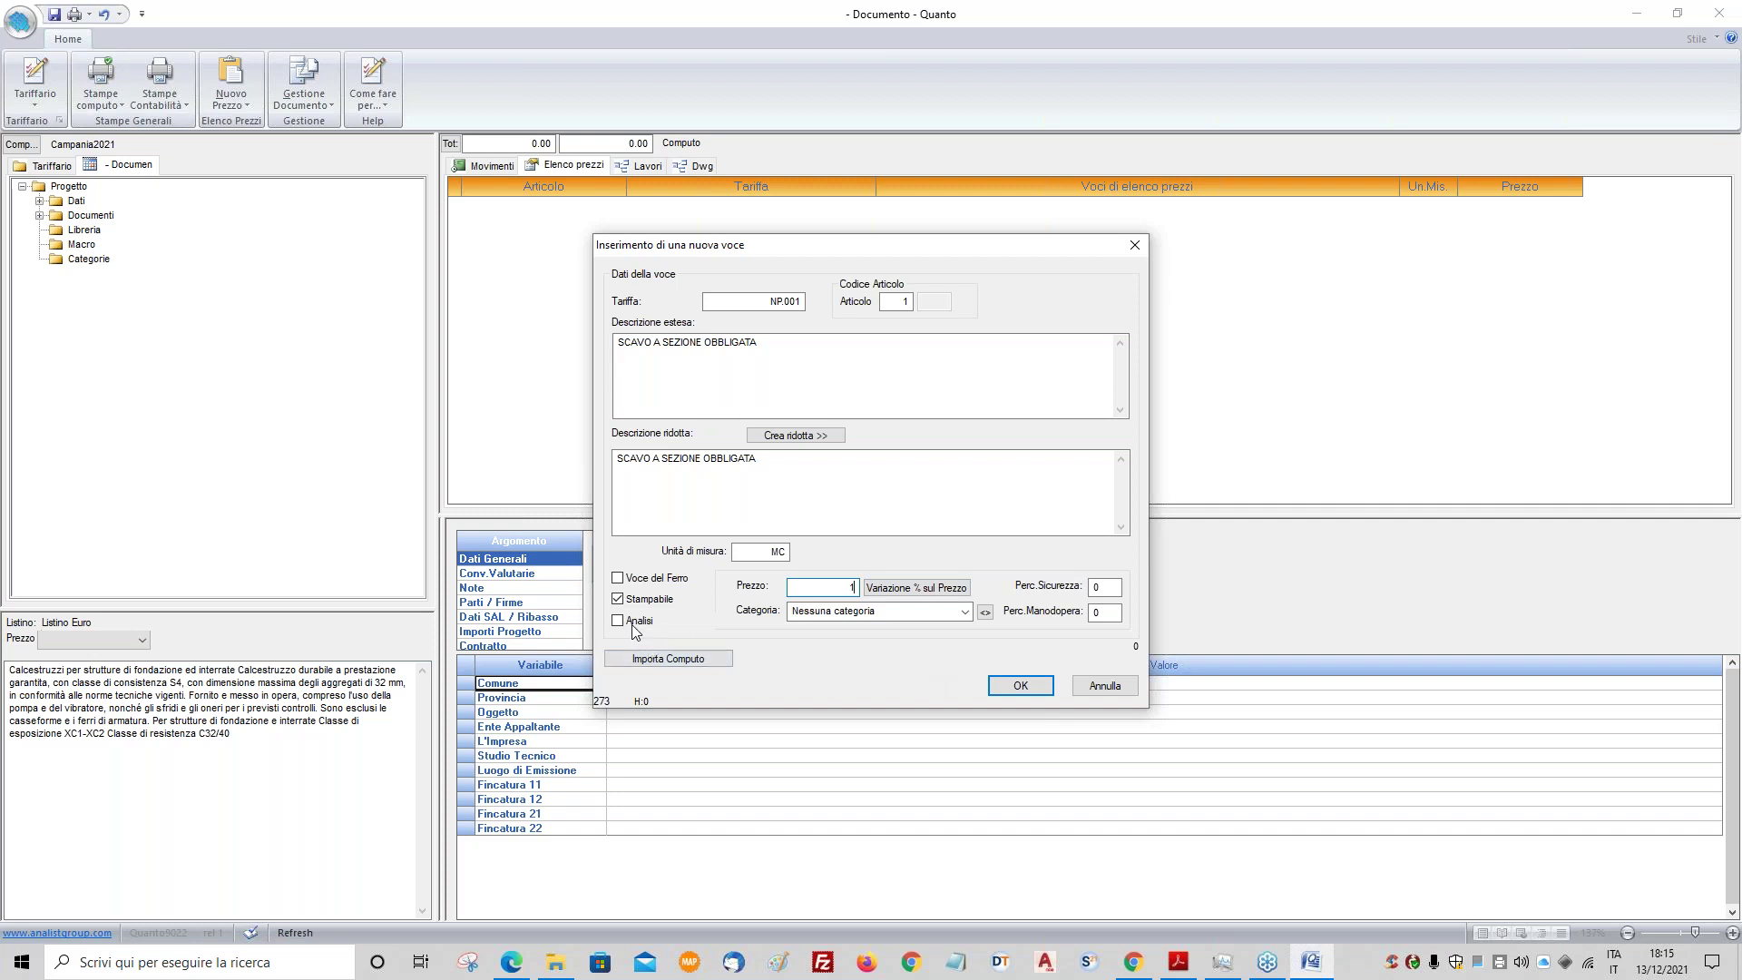
left_click(1025, 685)
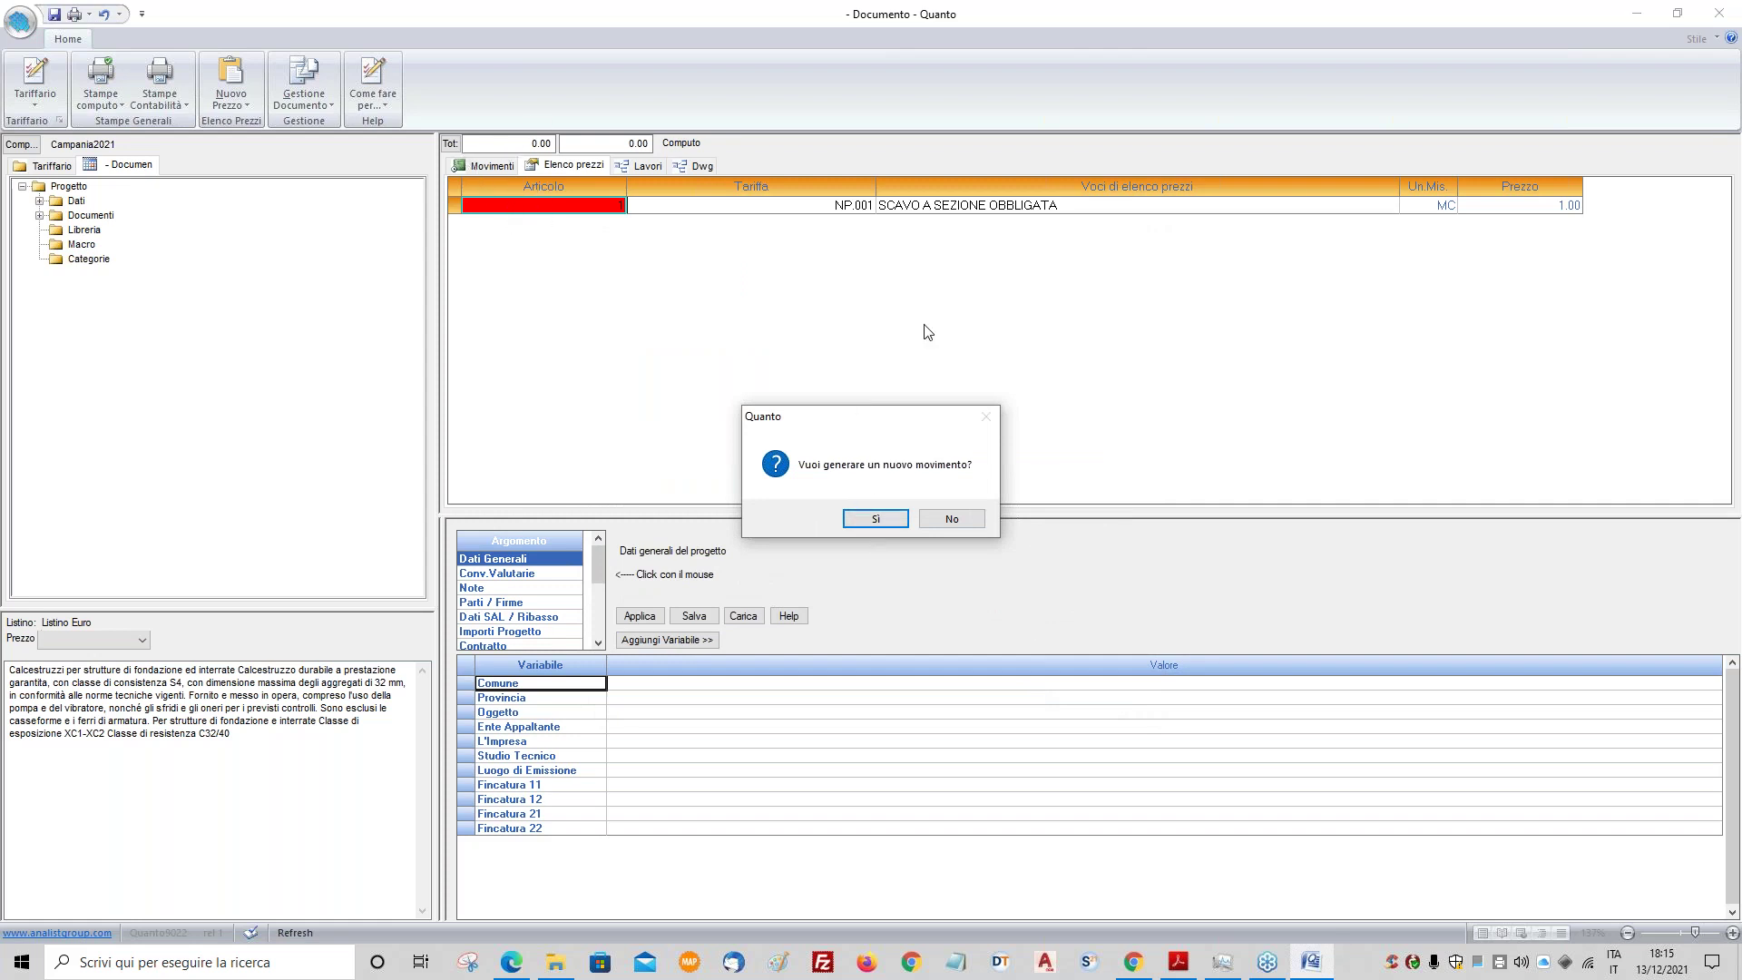
left_click(952, 519)
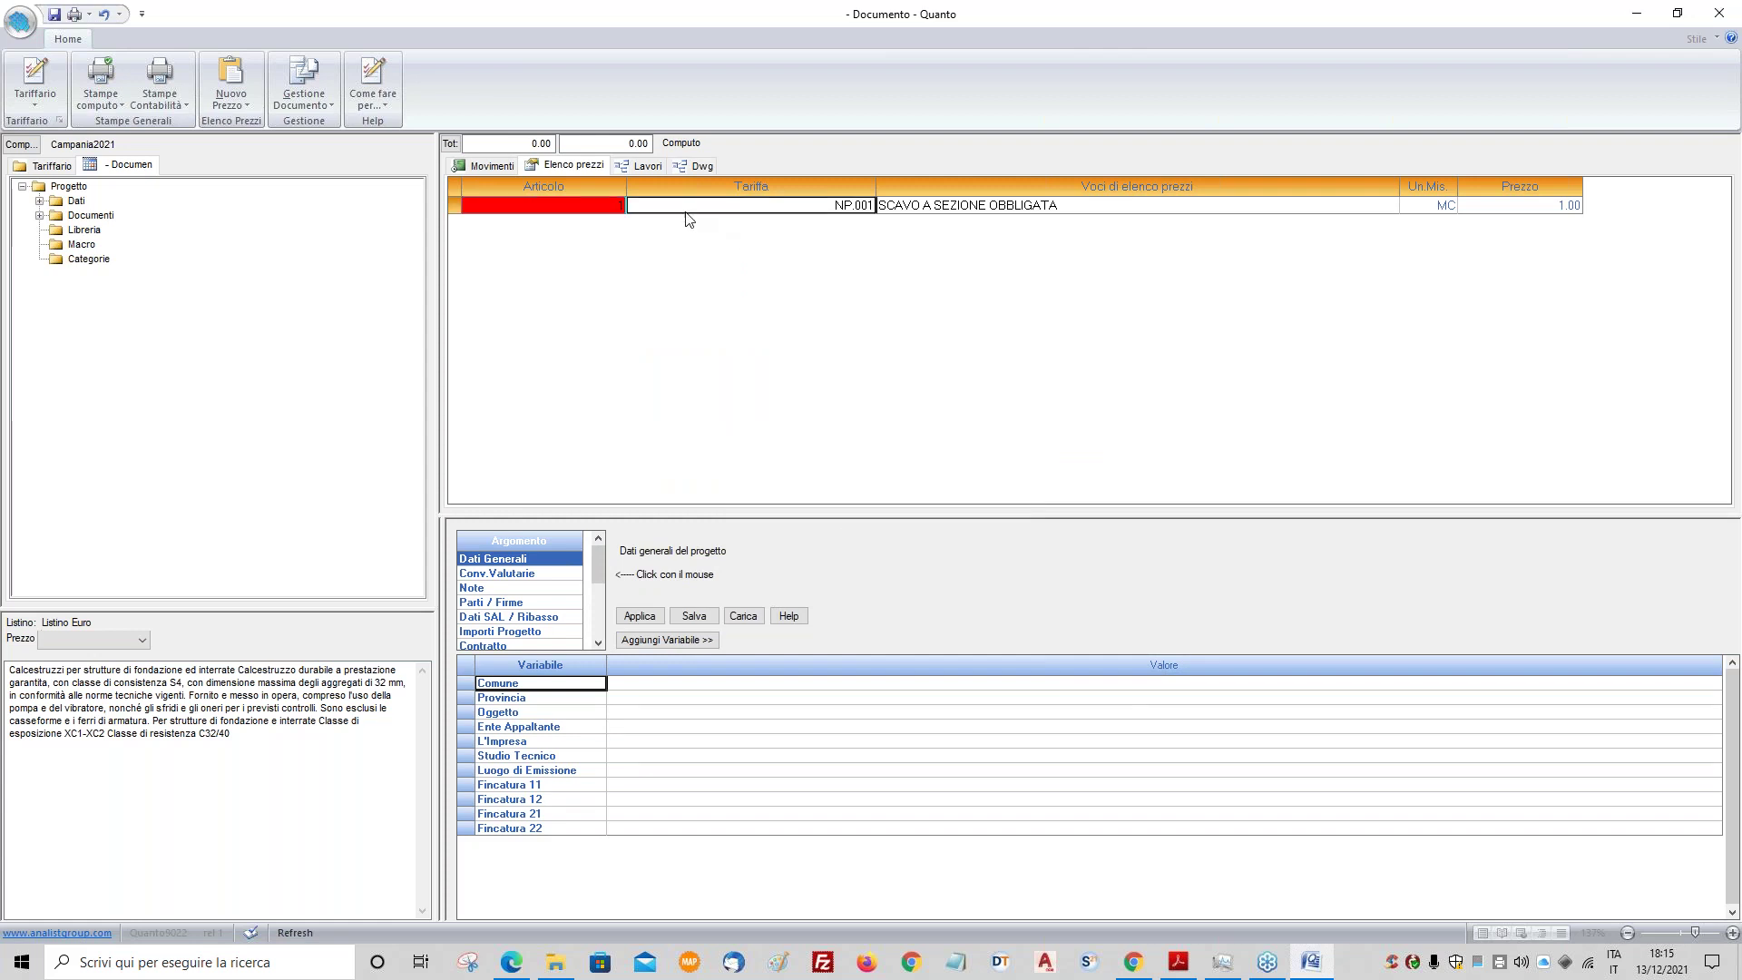
- Open the price analysis of item NP.001 and enlarge the analysis area
right_click(688, 216)
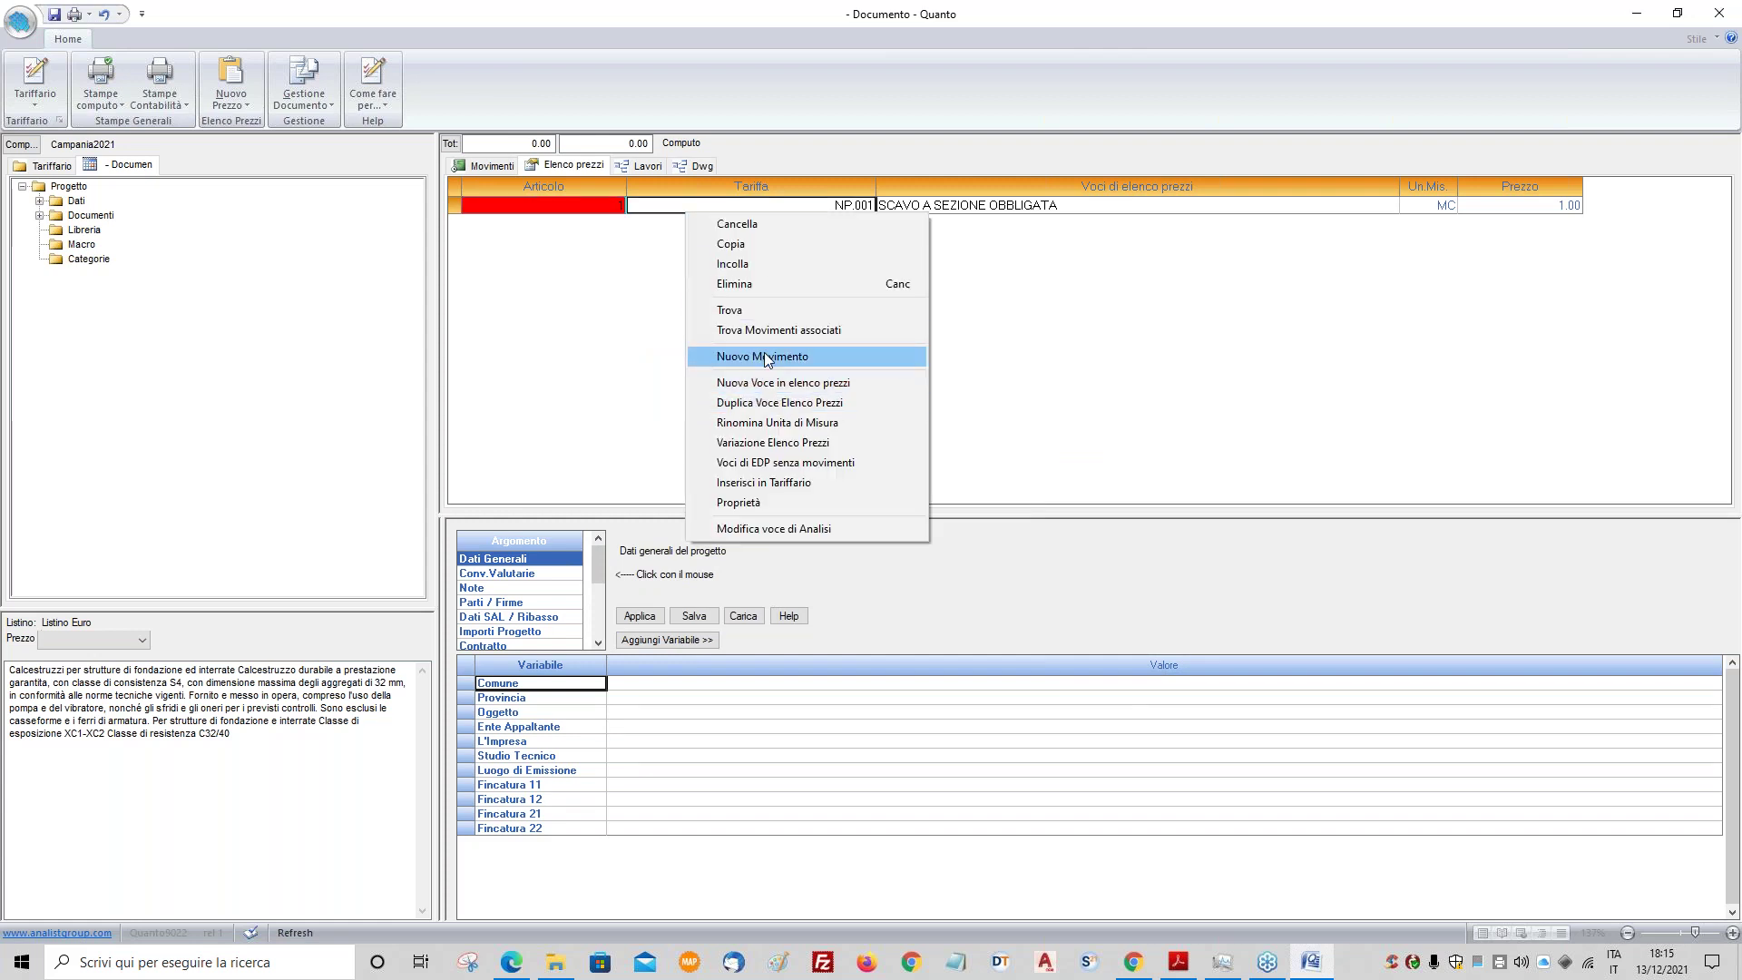
left_click(1153, 381)
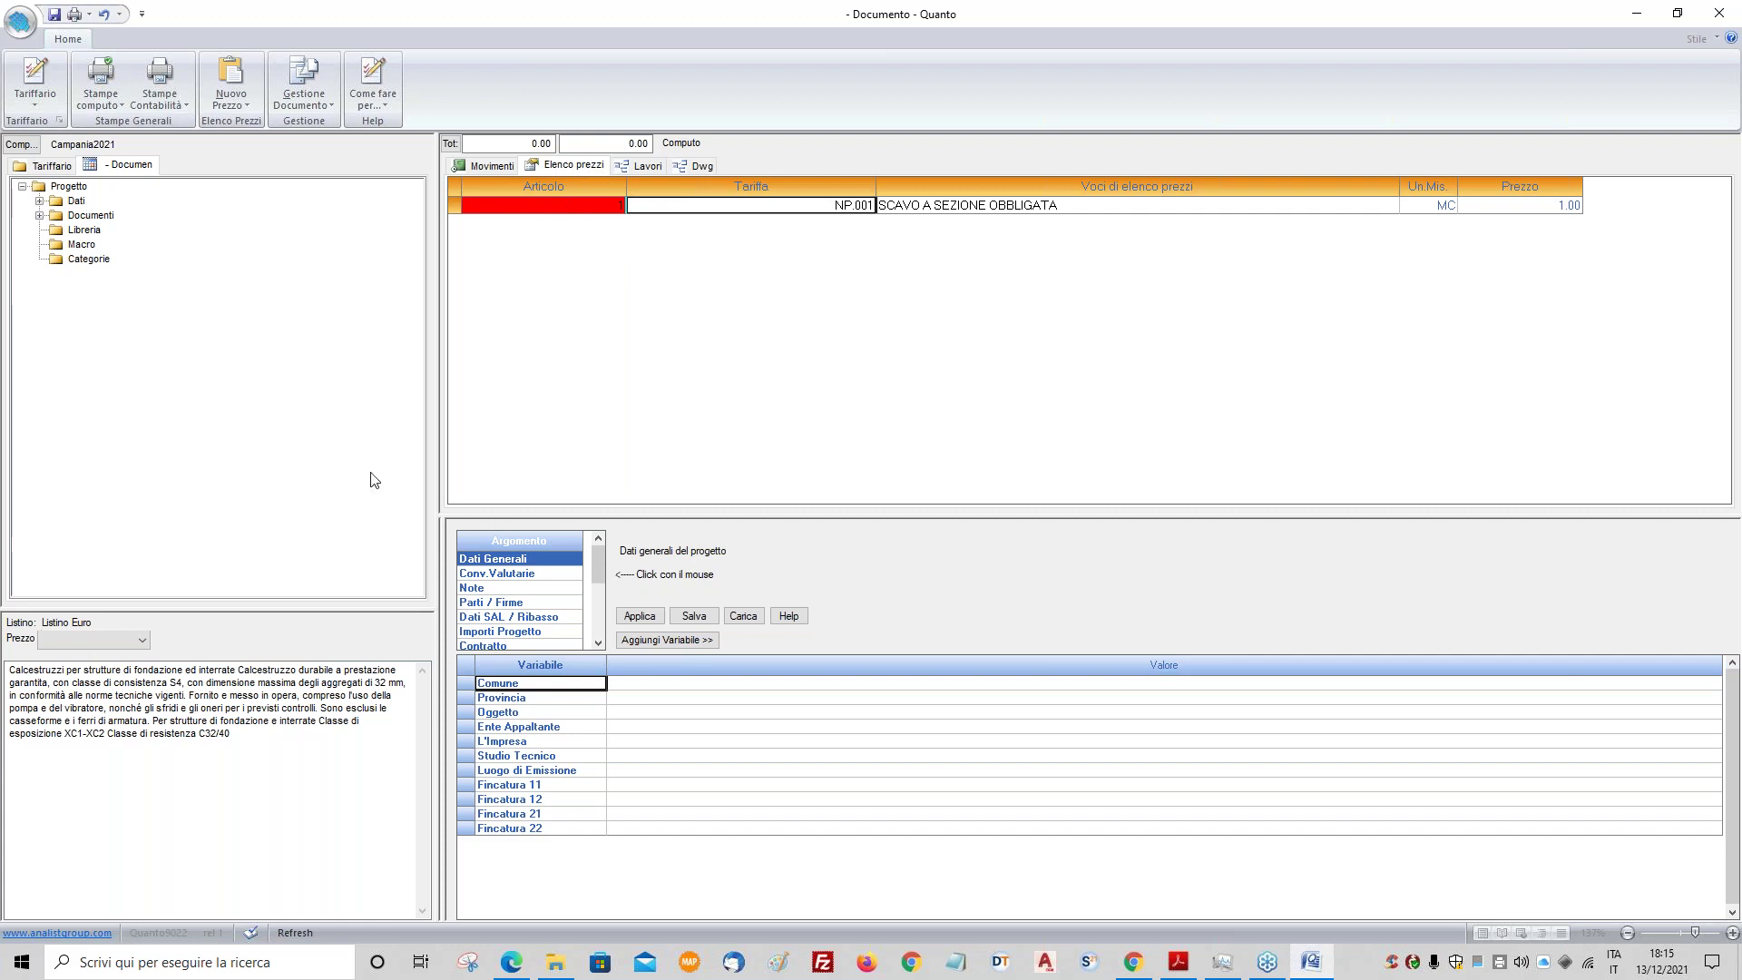
left_click(558, 206)
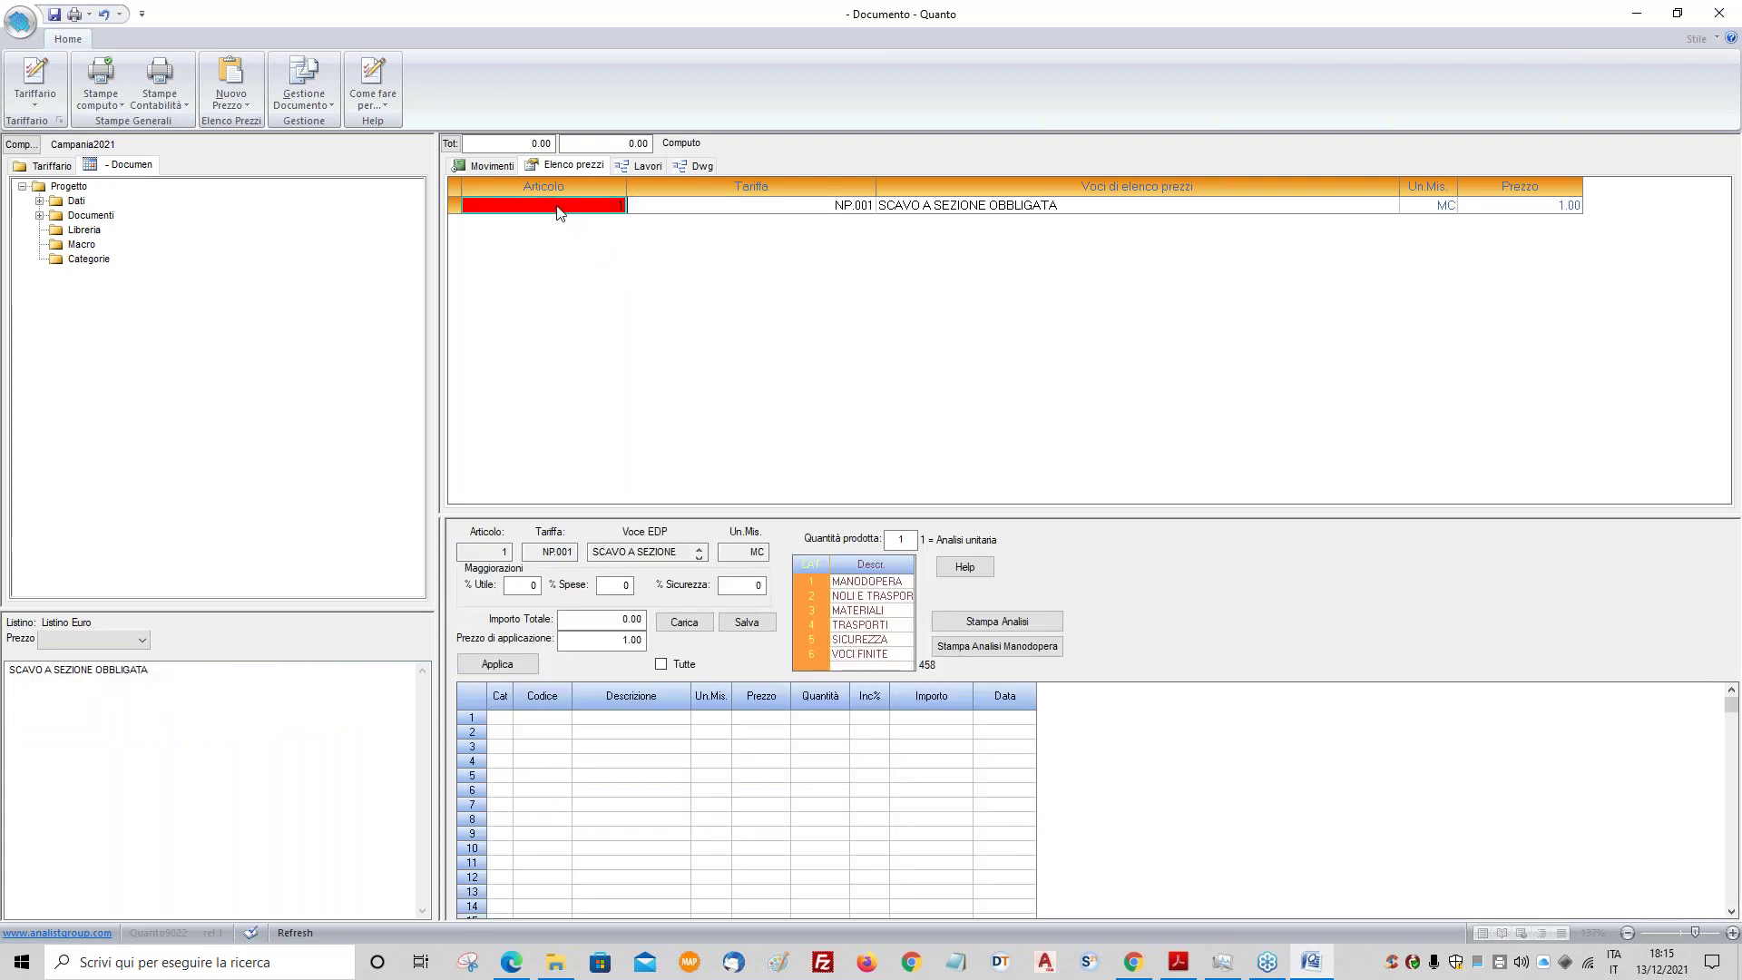
left_click_drag(686, 514, 688, 382)
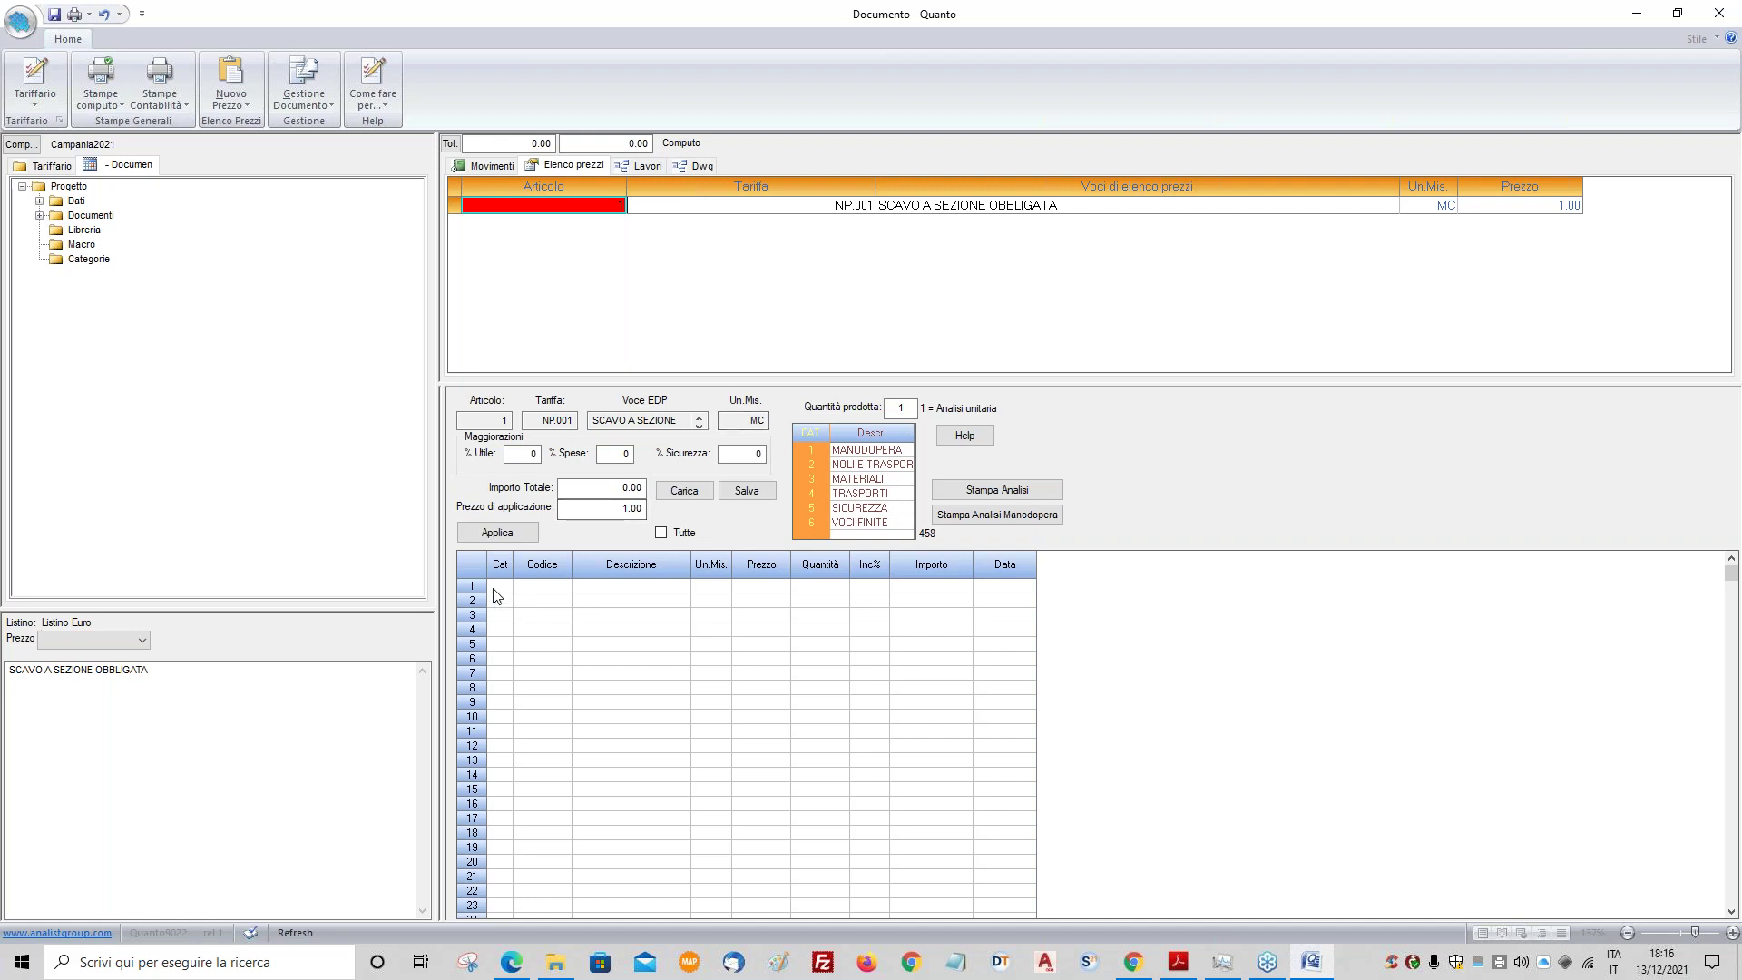
- Set the analysis markups to Utile 10%, Spese 15% and Sicurezza 4%
left_click(525, 453)
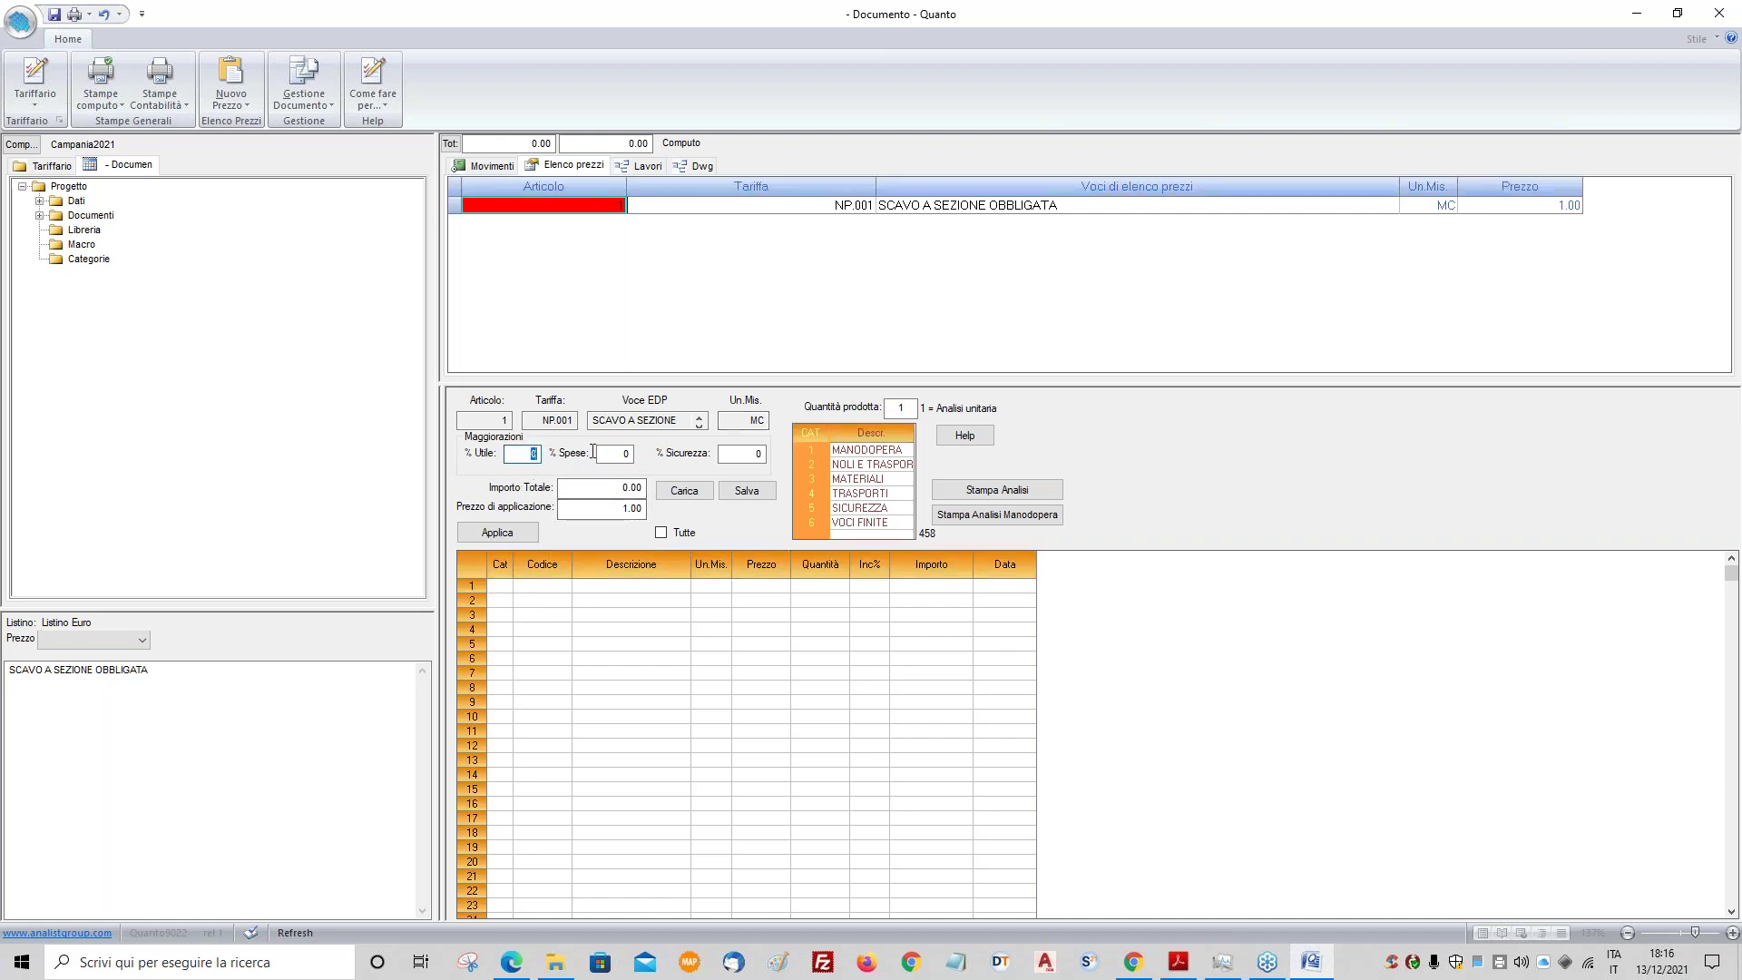
type("1")
key("Tab")
type("15")
key("Tab")
type("4")
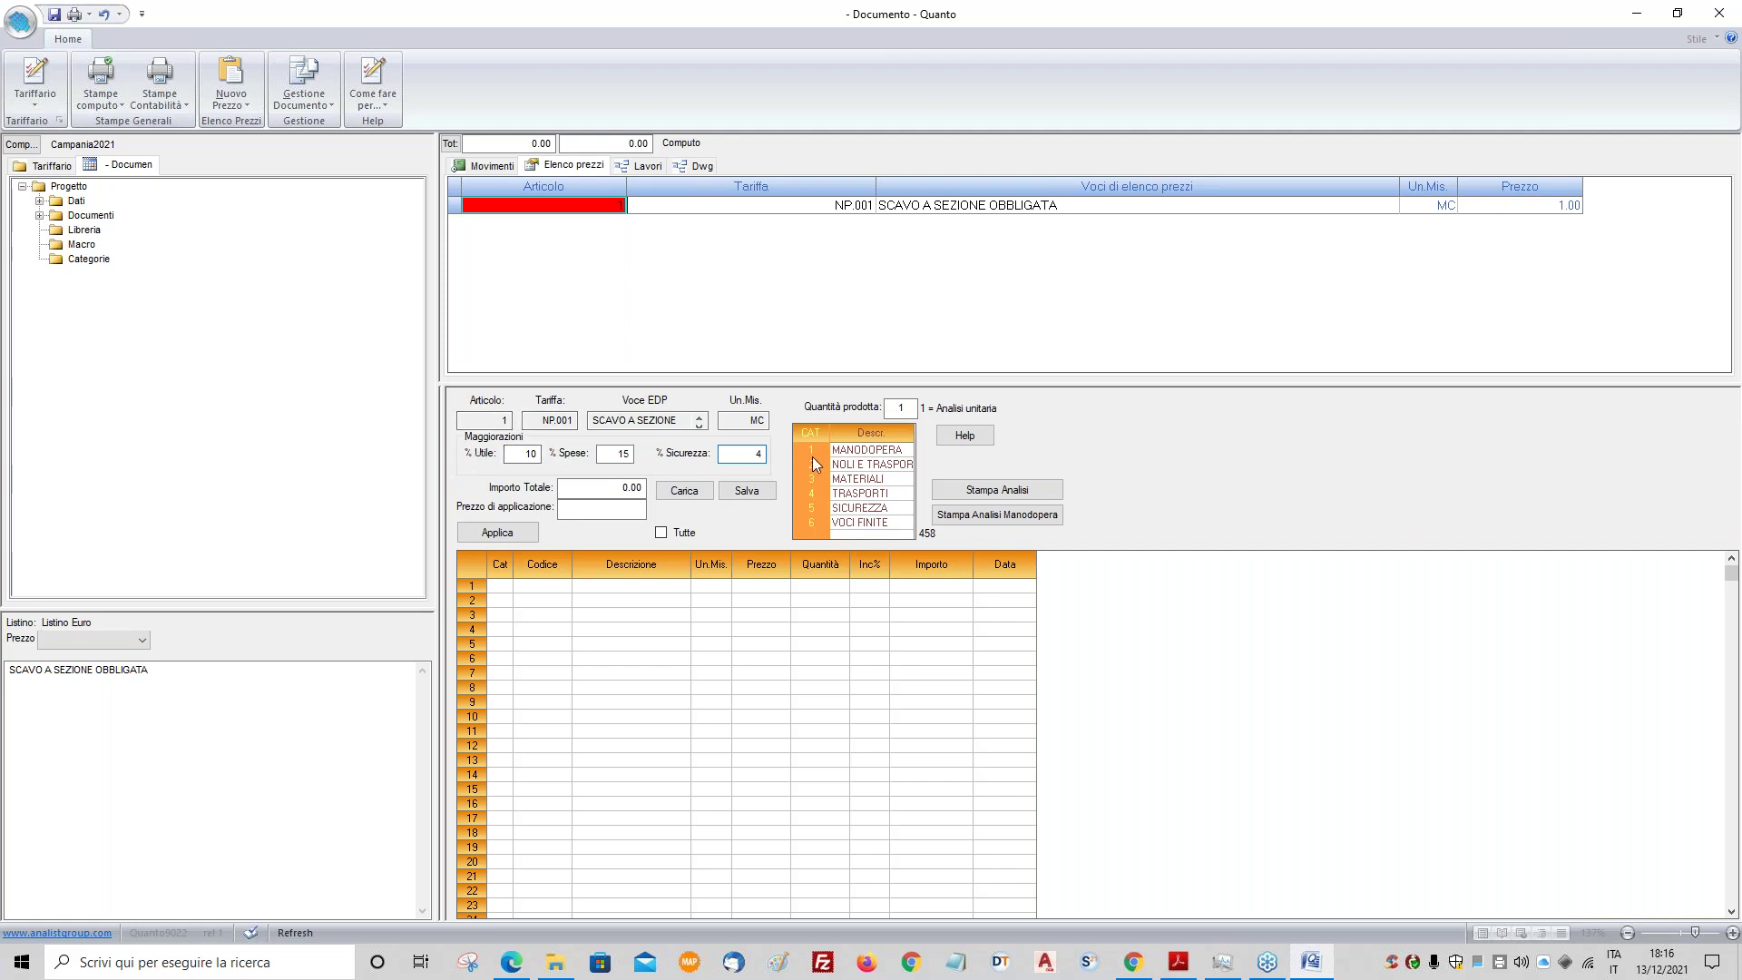
- Enter the first analysis row as category 2, code N001, description RUSPA and unit ORE
left_click(497, 590)
left_click(864, 474)
left_click(504, 588)
type("2")
left_click(525, 590)
type("N001")
left_click(660, 585)
type("RUSPA")
left_click(719, 594)
type("ORE")
- Give the RUSPA row a price of 50 and a quantity of 0.1
left_click(762, 587)
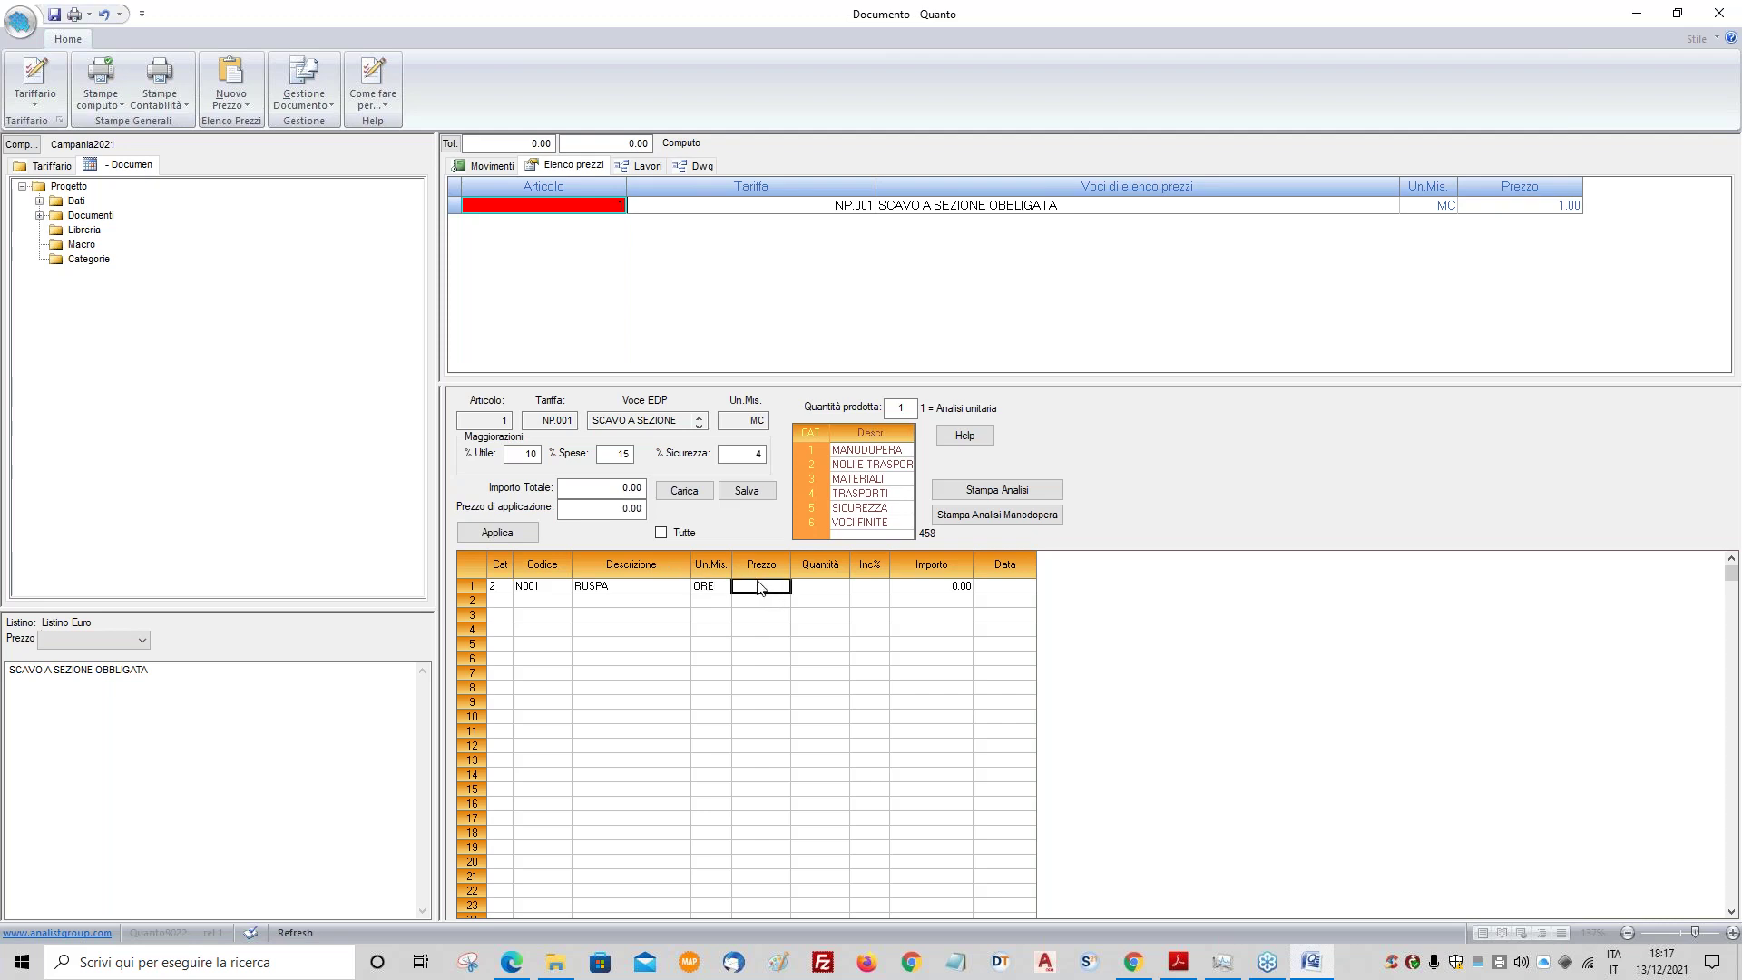
type("50")
left_click(844, 594)
type("0.5")
key("BackSpace")
key("BackSpace")
type(".1")
left_click(937, 587)
double_click(641, 489)
- Add a second analysis row with category 1, code MD001 and description OPERAIO SPECIALIZZATO
left_click(494, 602)
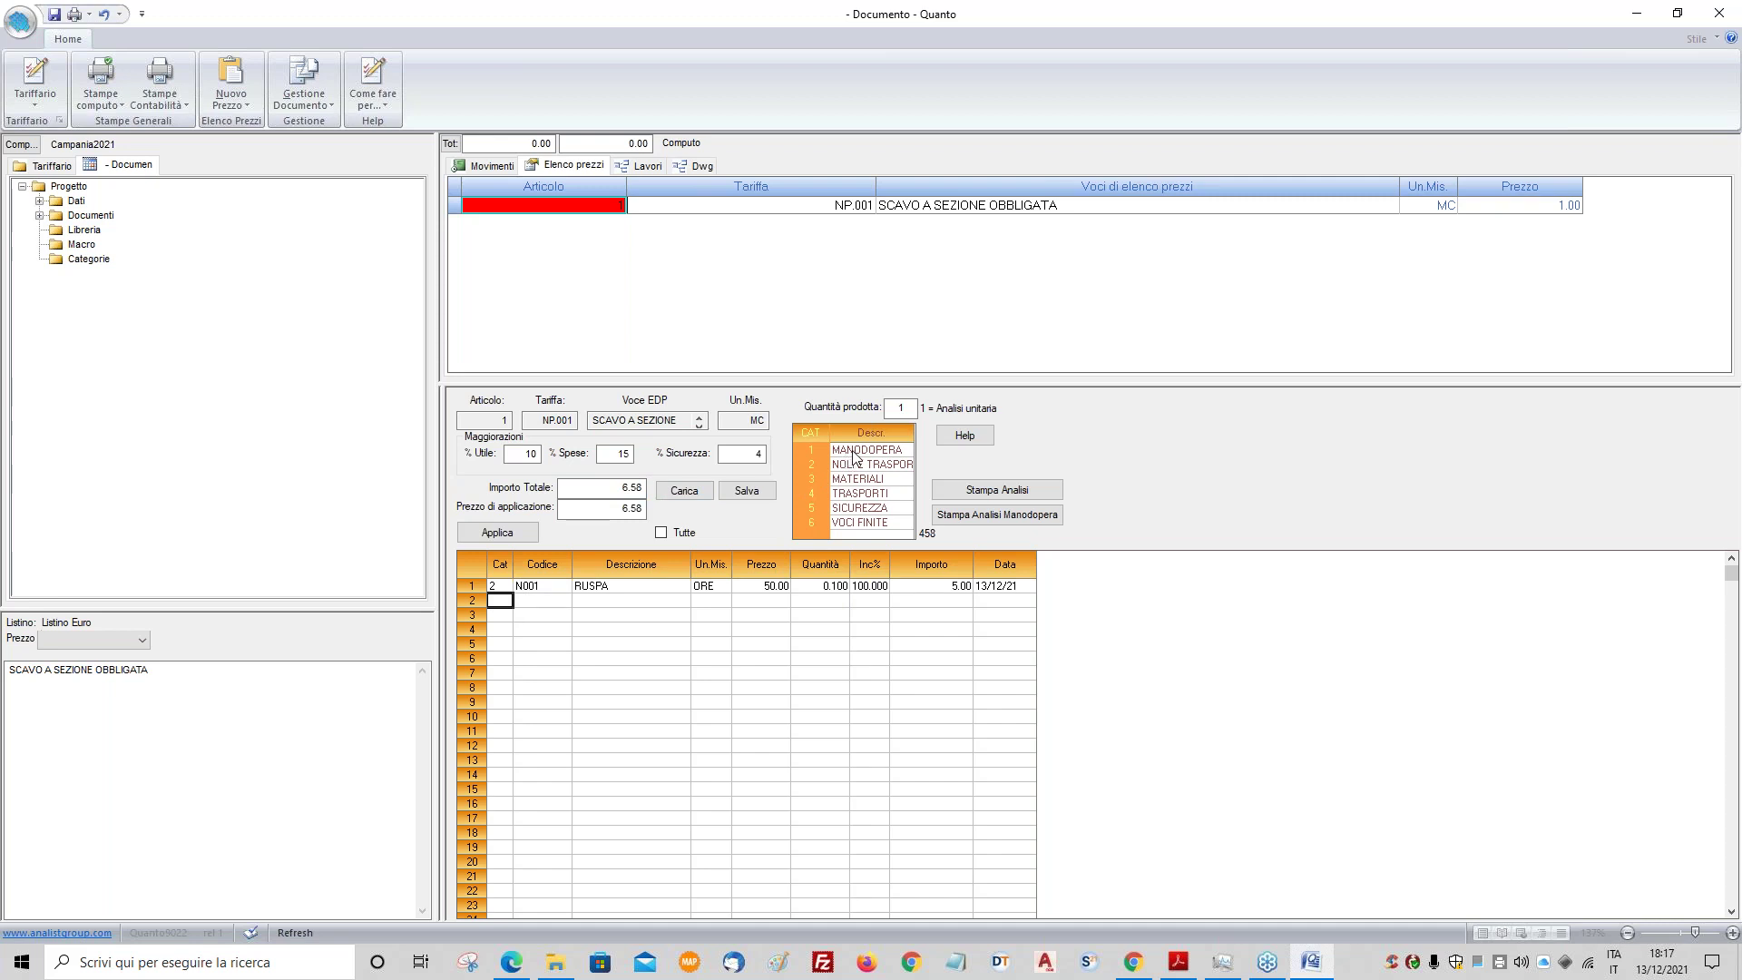
type("1")
left_click(544, 601)
type("MD001")
left_click(631, 602)
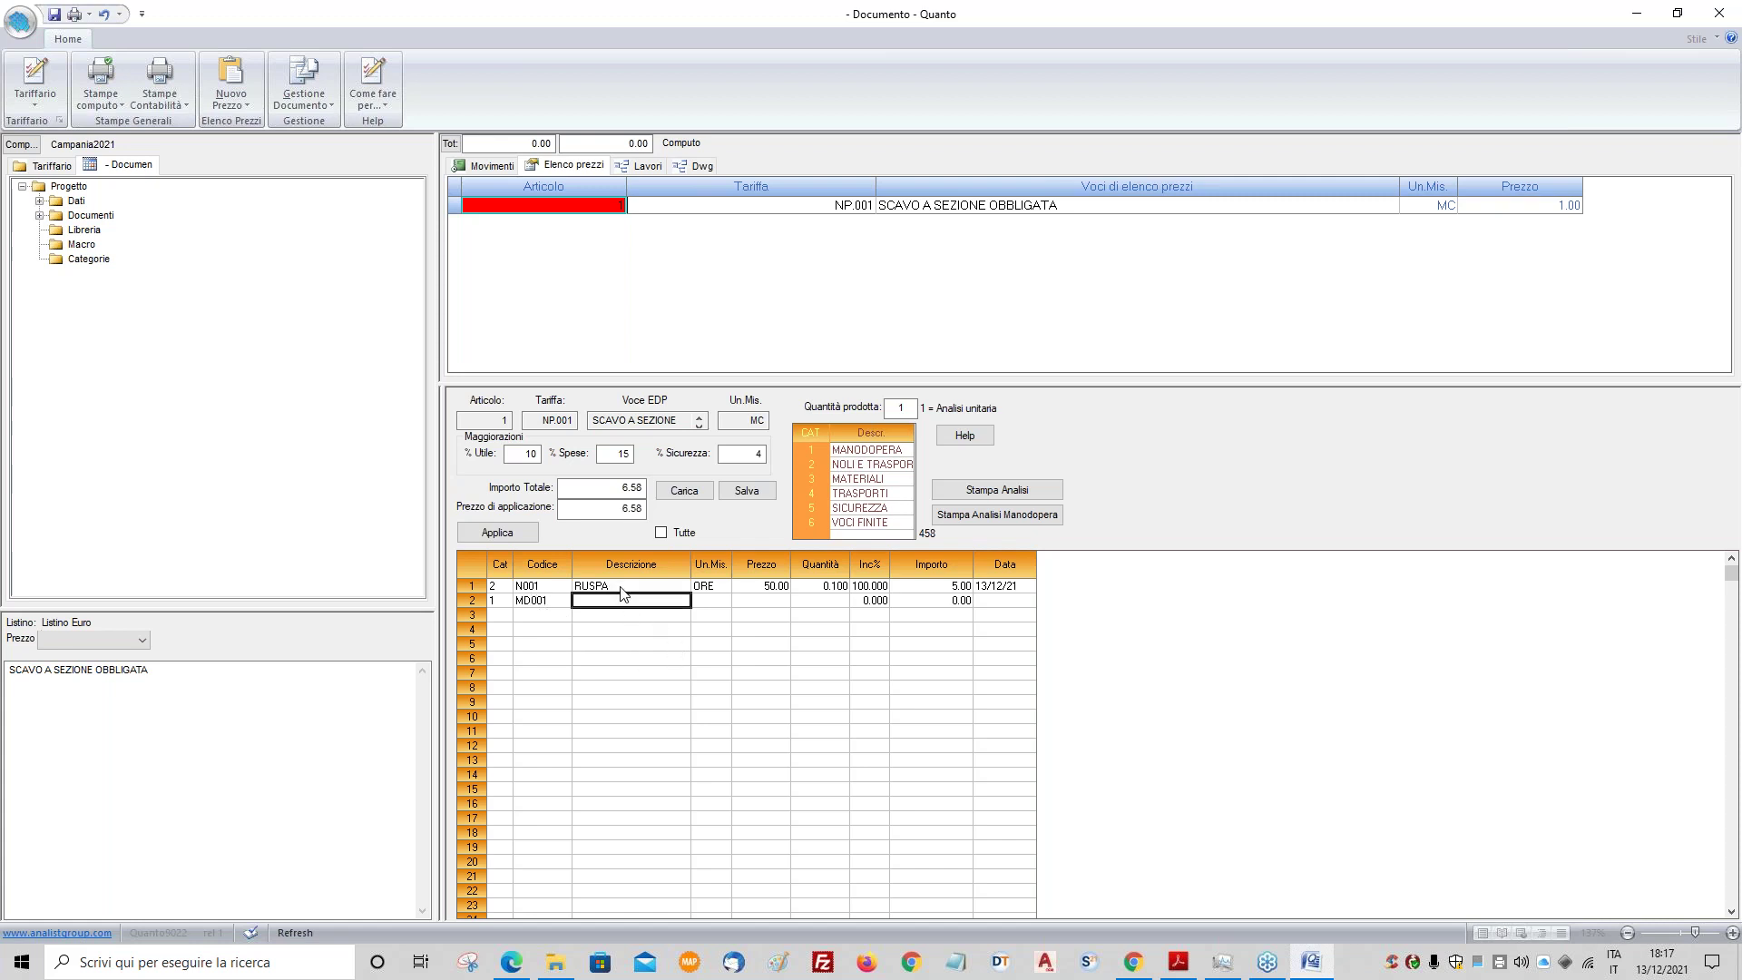
type("OPERAIO SPECIALIZZATO")
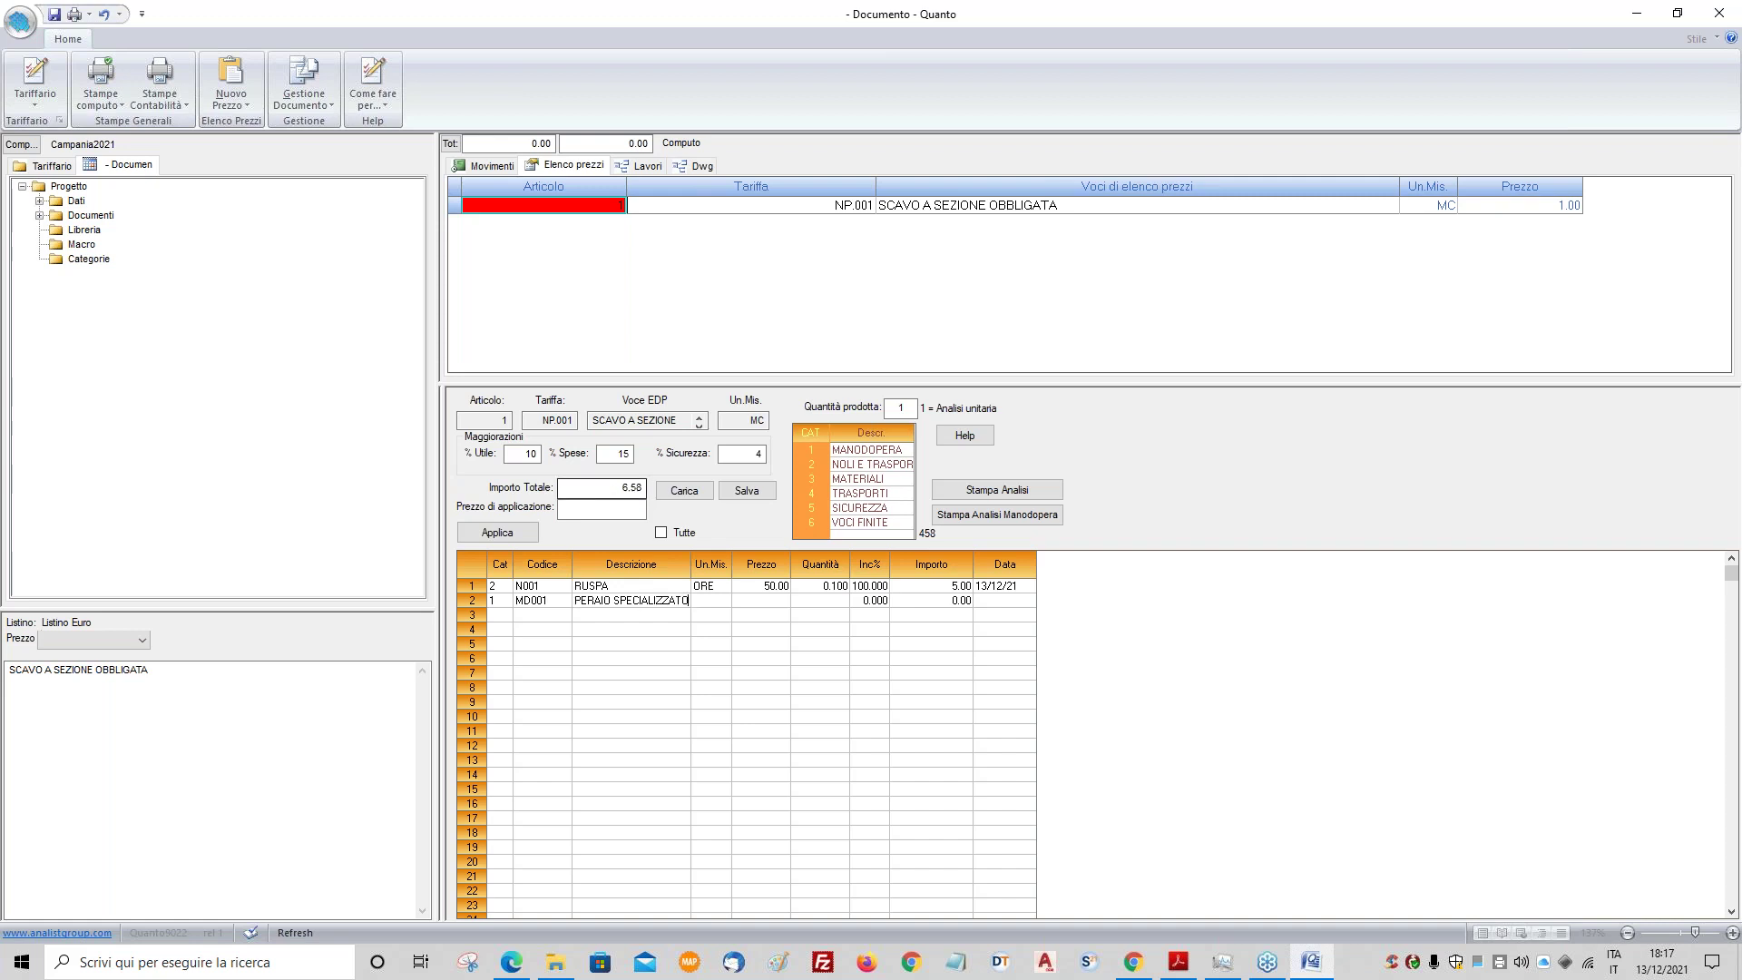
- Set the OPERAIO SPECIALIZZATO row to unit ORE, price 15 and quantity 0.1
left_click(711, 600)
type("ORE")
left_click(751, 601)
type("15")
left_click(833, 604)
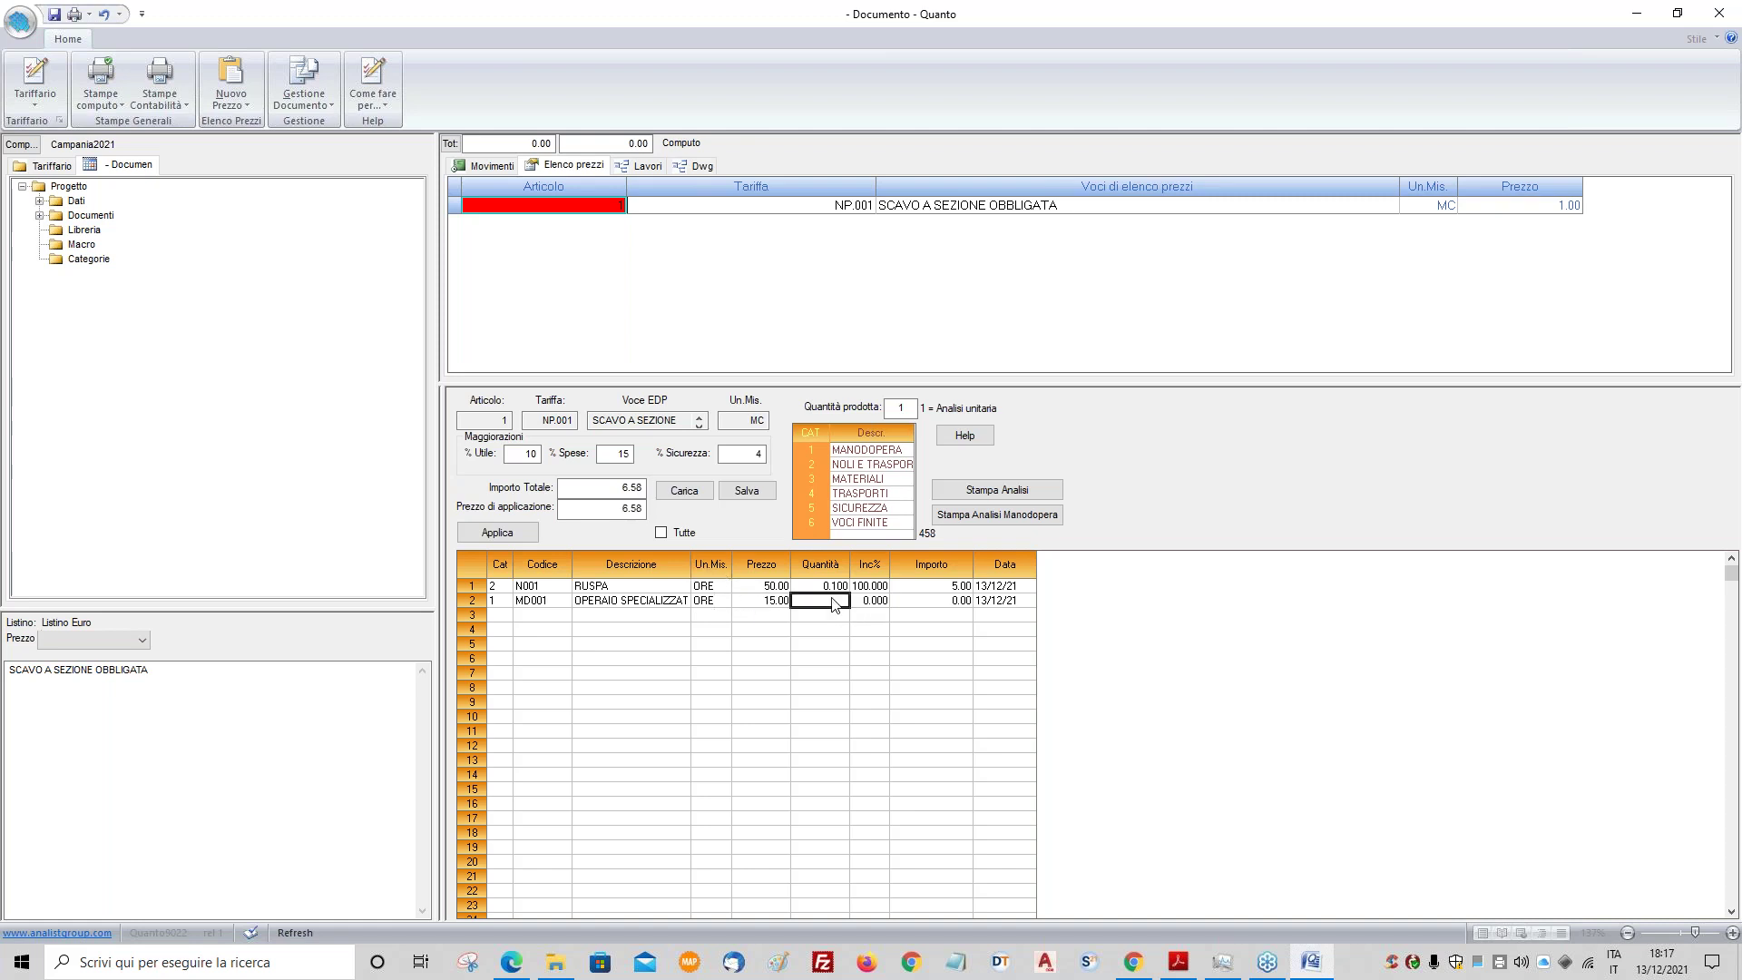
type("0.1")
left_click(866, 603)
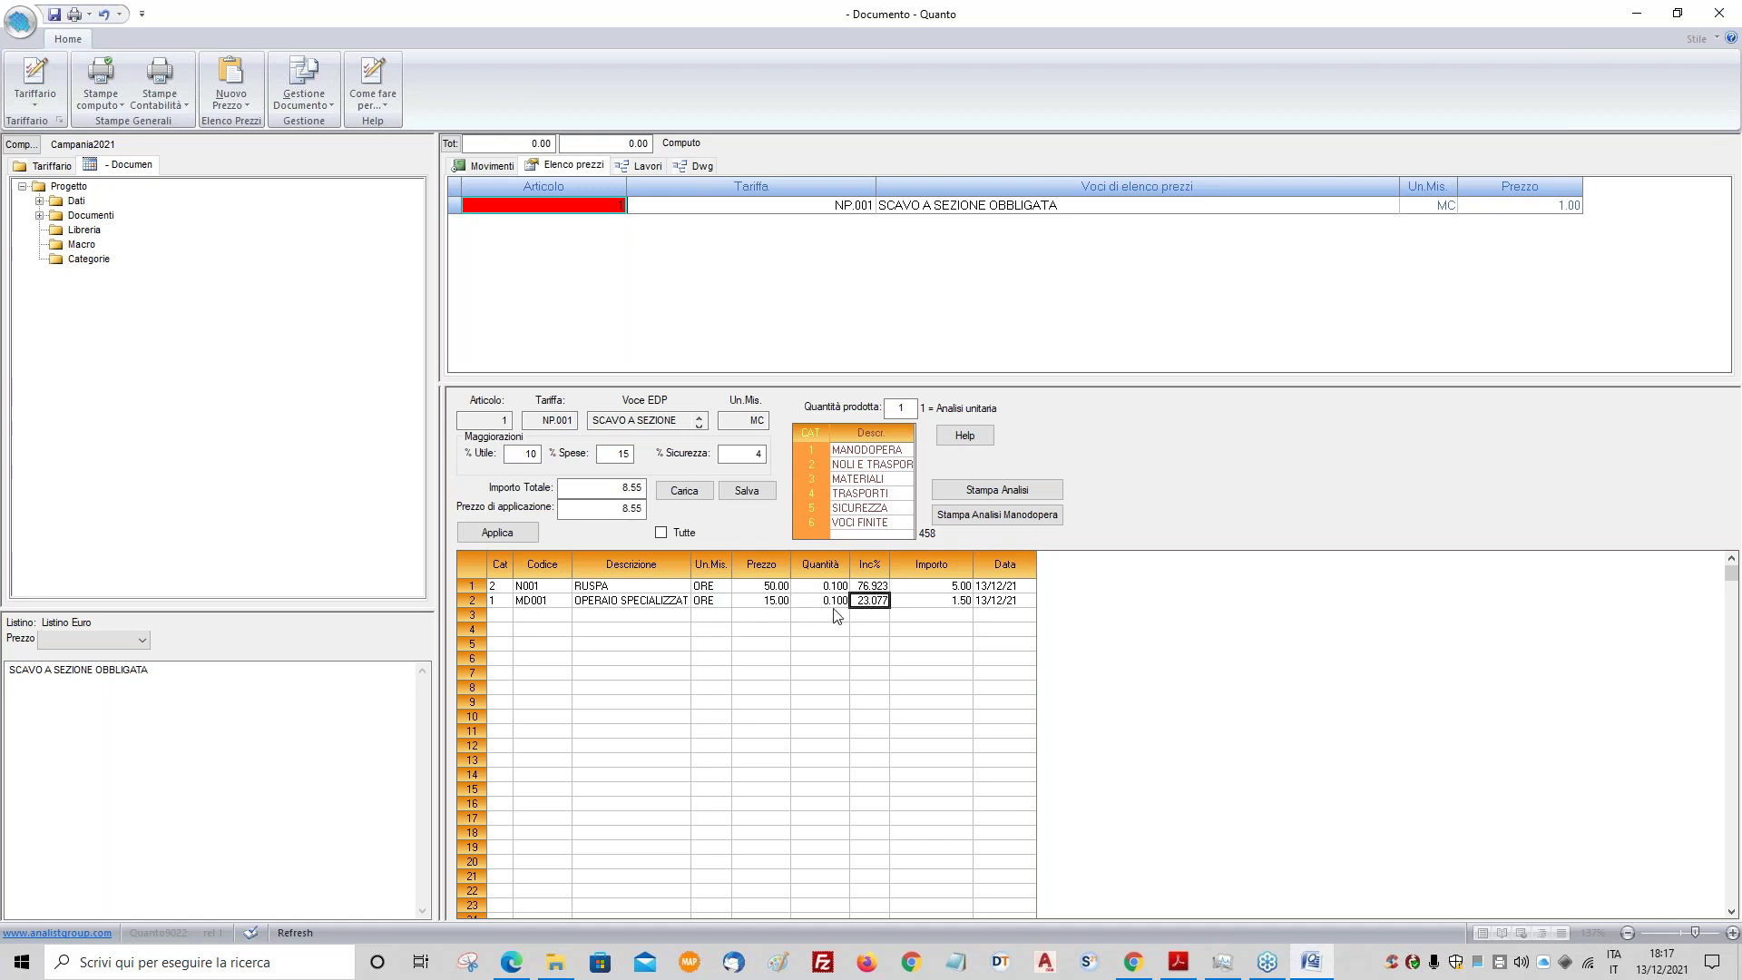
- Add a third analysis row with category 1, code MD002 and description OPERAIO GENERERICO
left_click(505, 617)
type("1")
key("Tab")
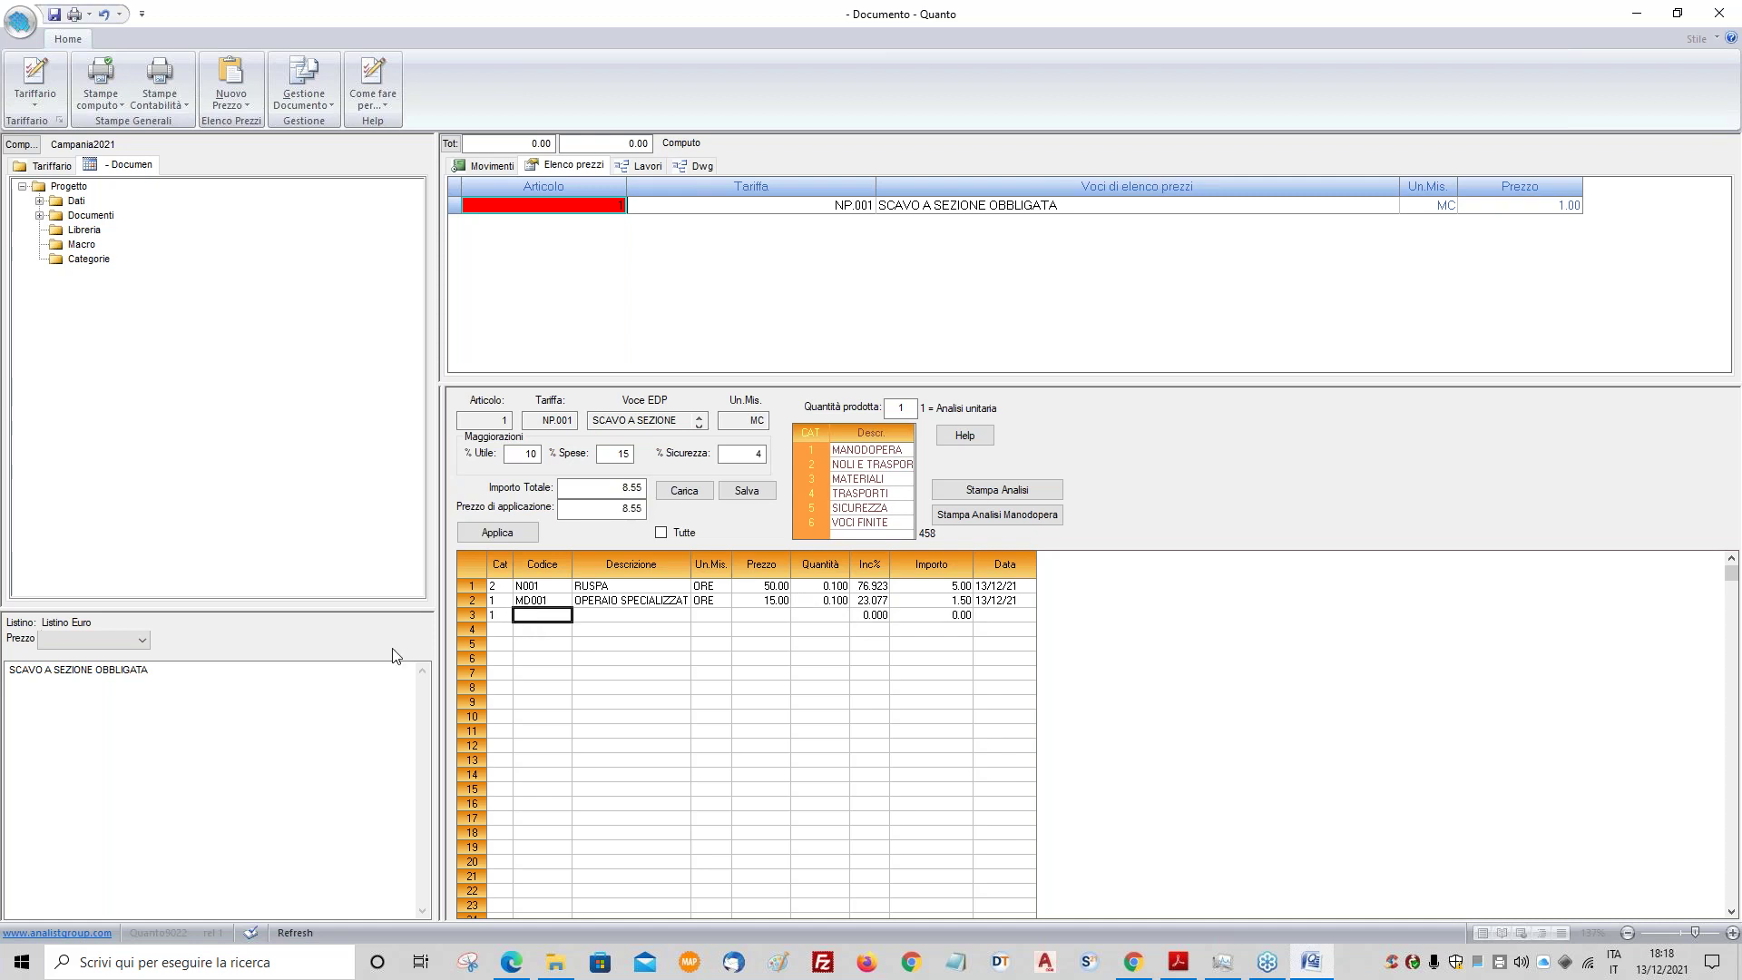
type("MD002")
left_click(648, 617)
type("OPERAIO GEBNERERICO")
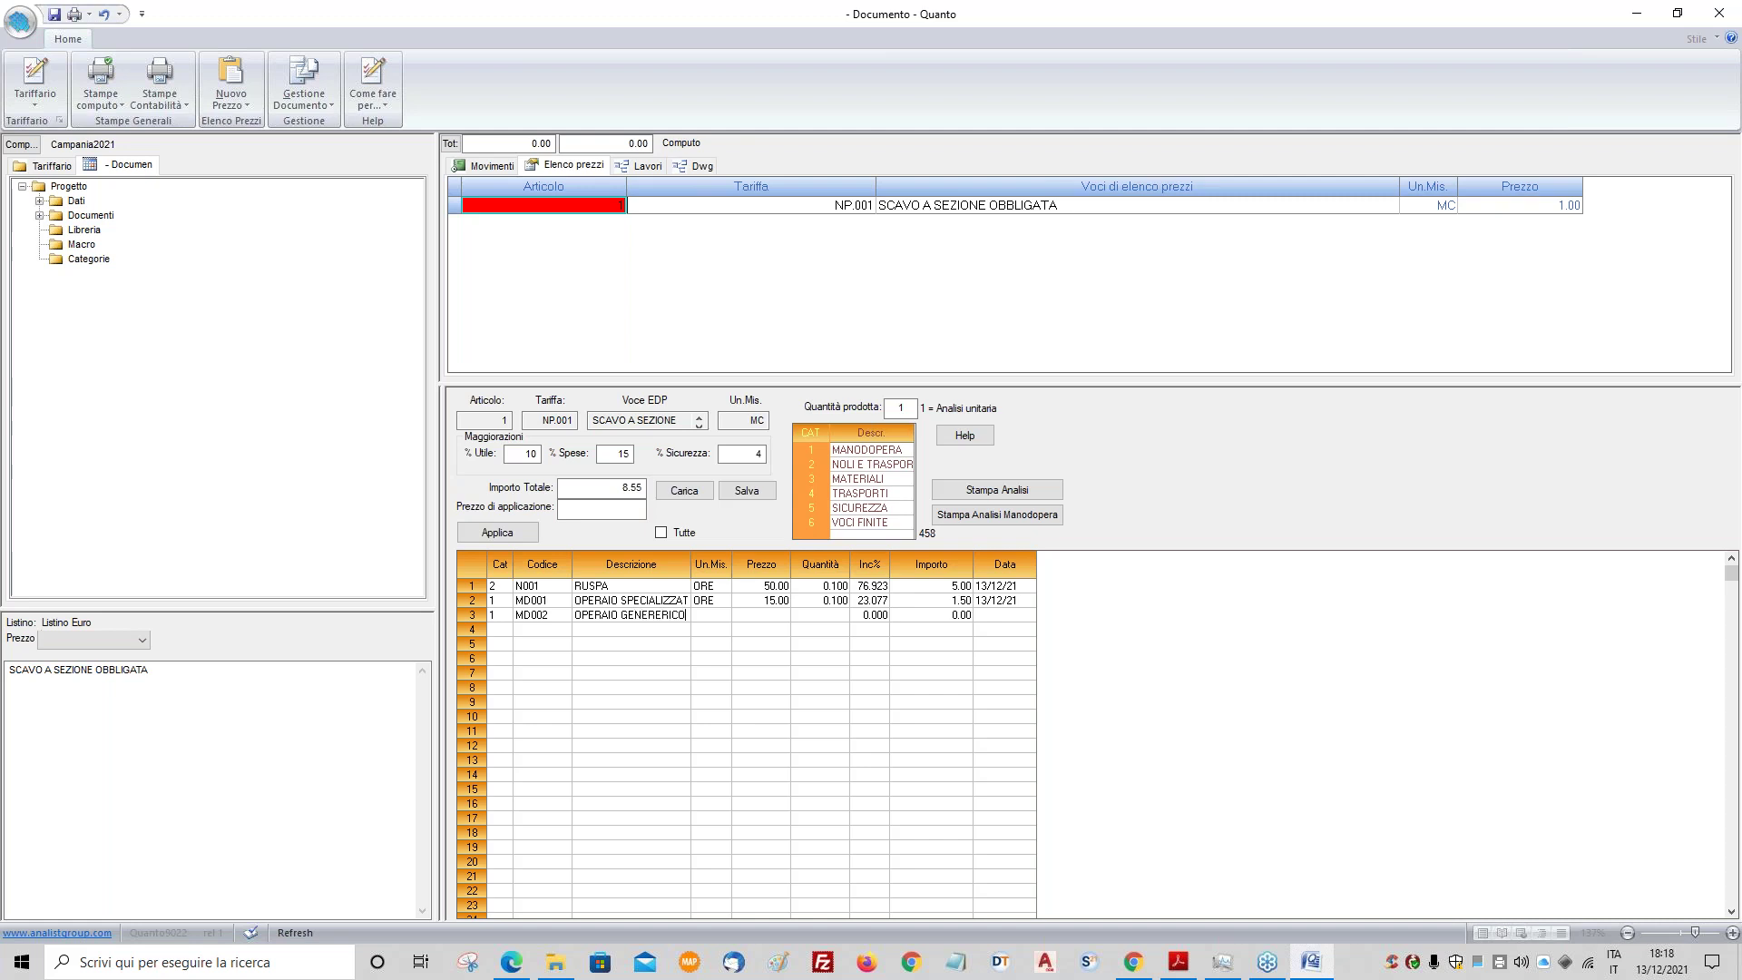
- Set the MD002 row to unit ORE, price 10 and quantity 0.10
key("Tab")
type("ORE")
left_click(760, 615)
type("10")
key("Return")
left_click(831, 617)
type("0.10")
left_click(871, 616)
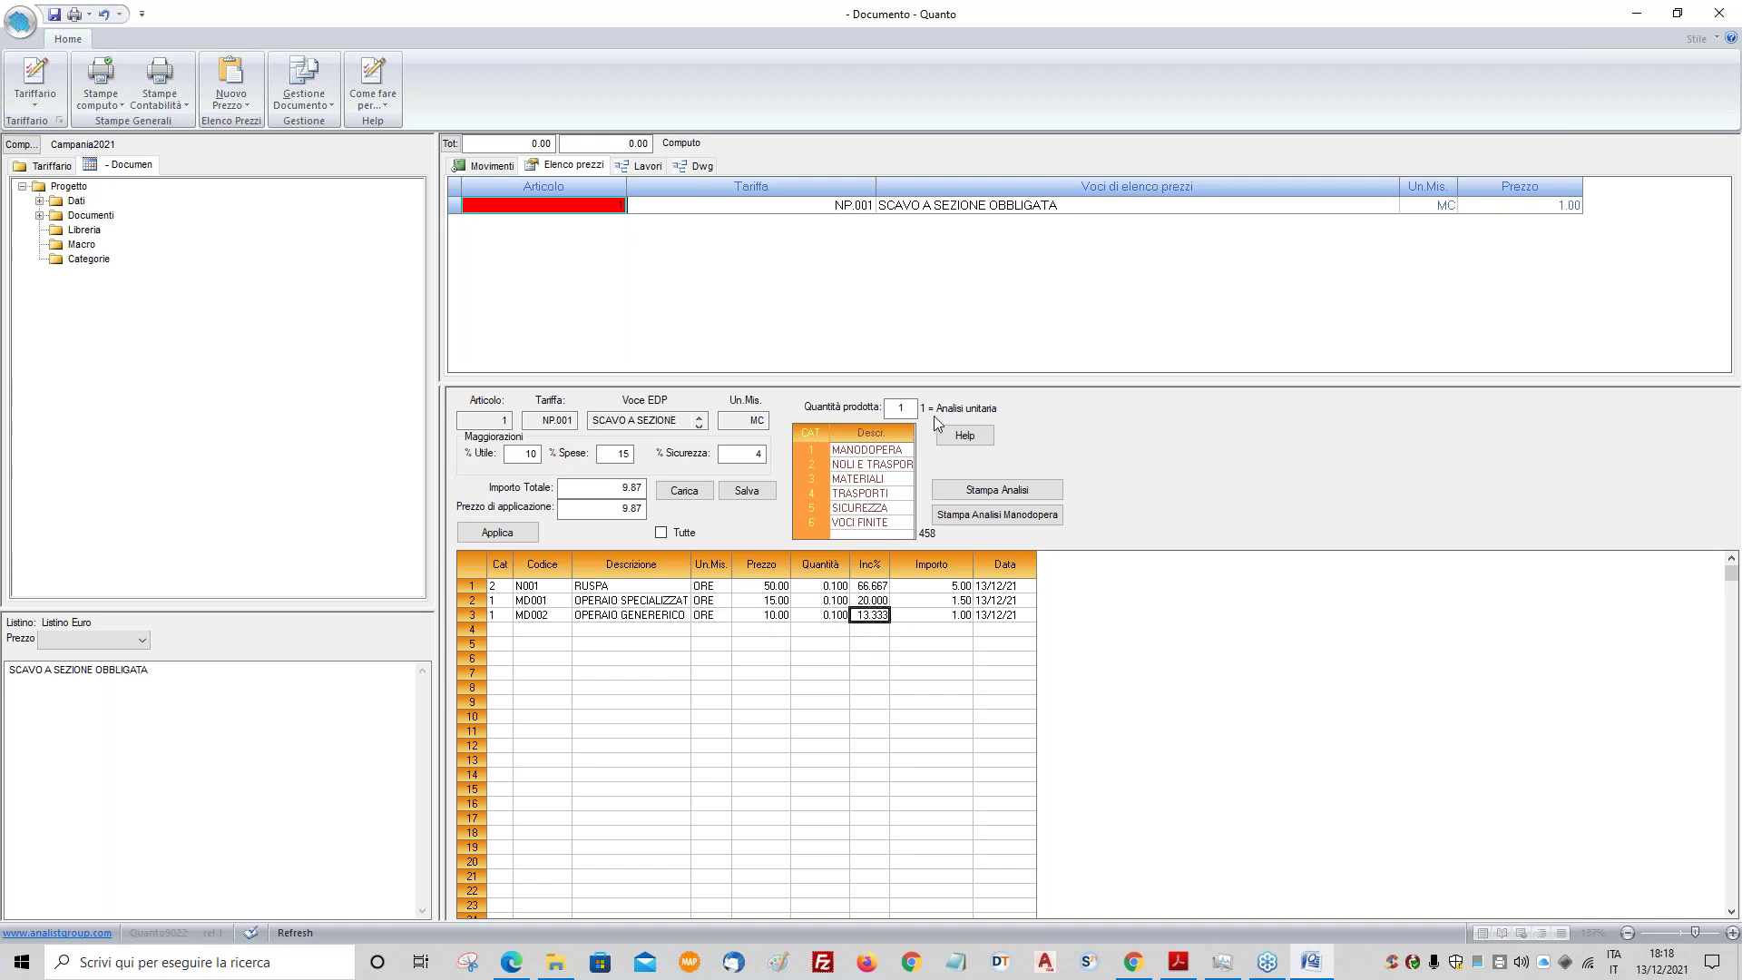
- Add a fourth analysis row with category 4, code TR001 and description TRASPORTO A DISCARICA
left_click(500, 647)
left_click(500, 629)
type("4")
left_click(561, 632)
type("TR001")
left_click(615, 623)
left_click(615, 633)
type("TRASPORT")
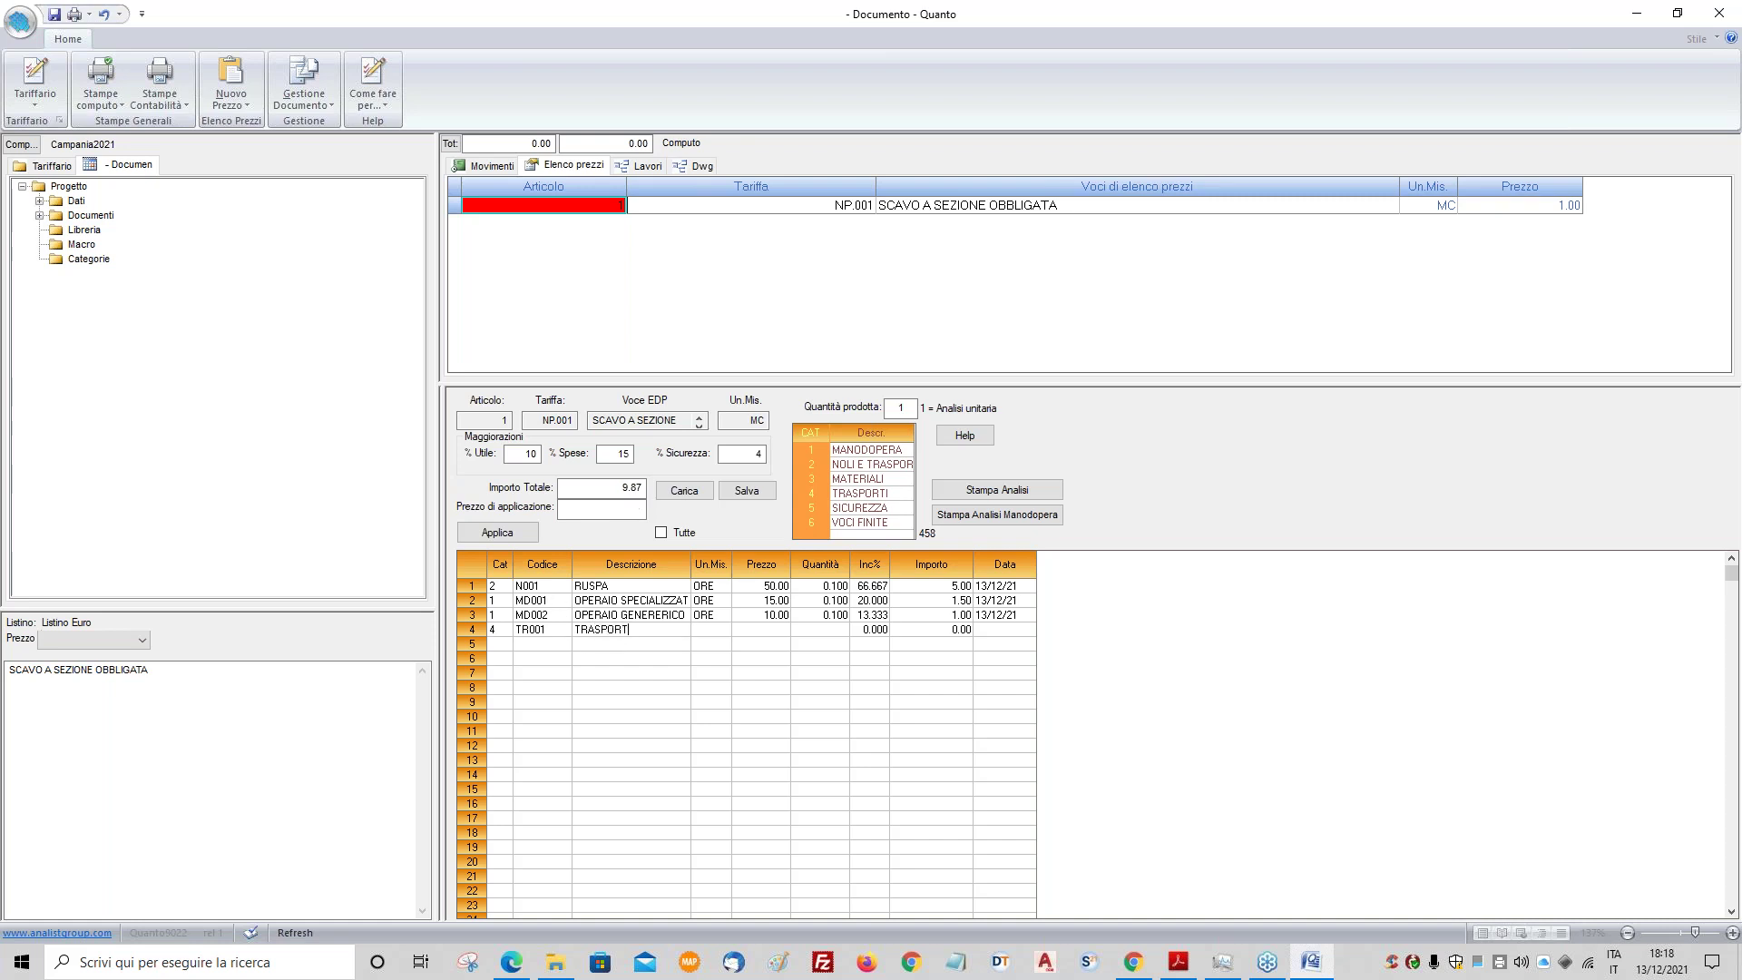
type("O A DISCARICA")
- Set the TRASPORTO A DISCARICA row to unit KM, price 10 and quantity 10
left_click(715, 629)
type("KM")
left_click(762, 630)
type("10")
key("Return")
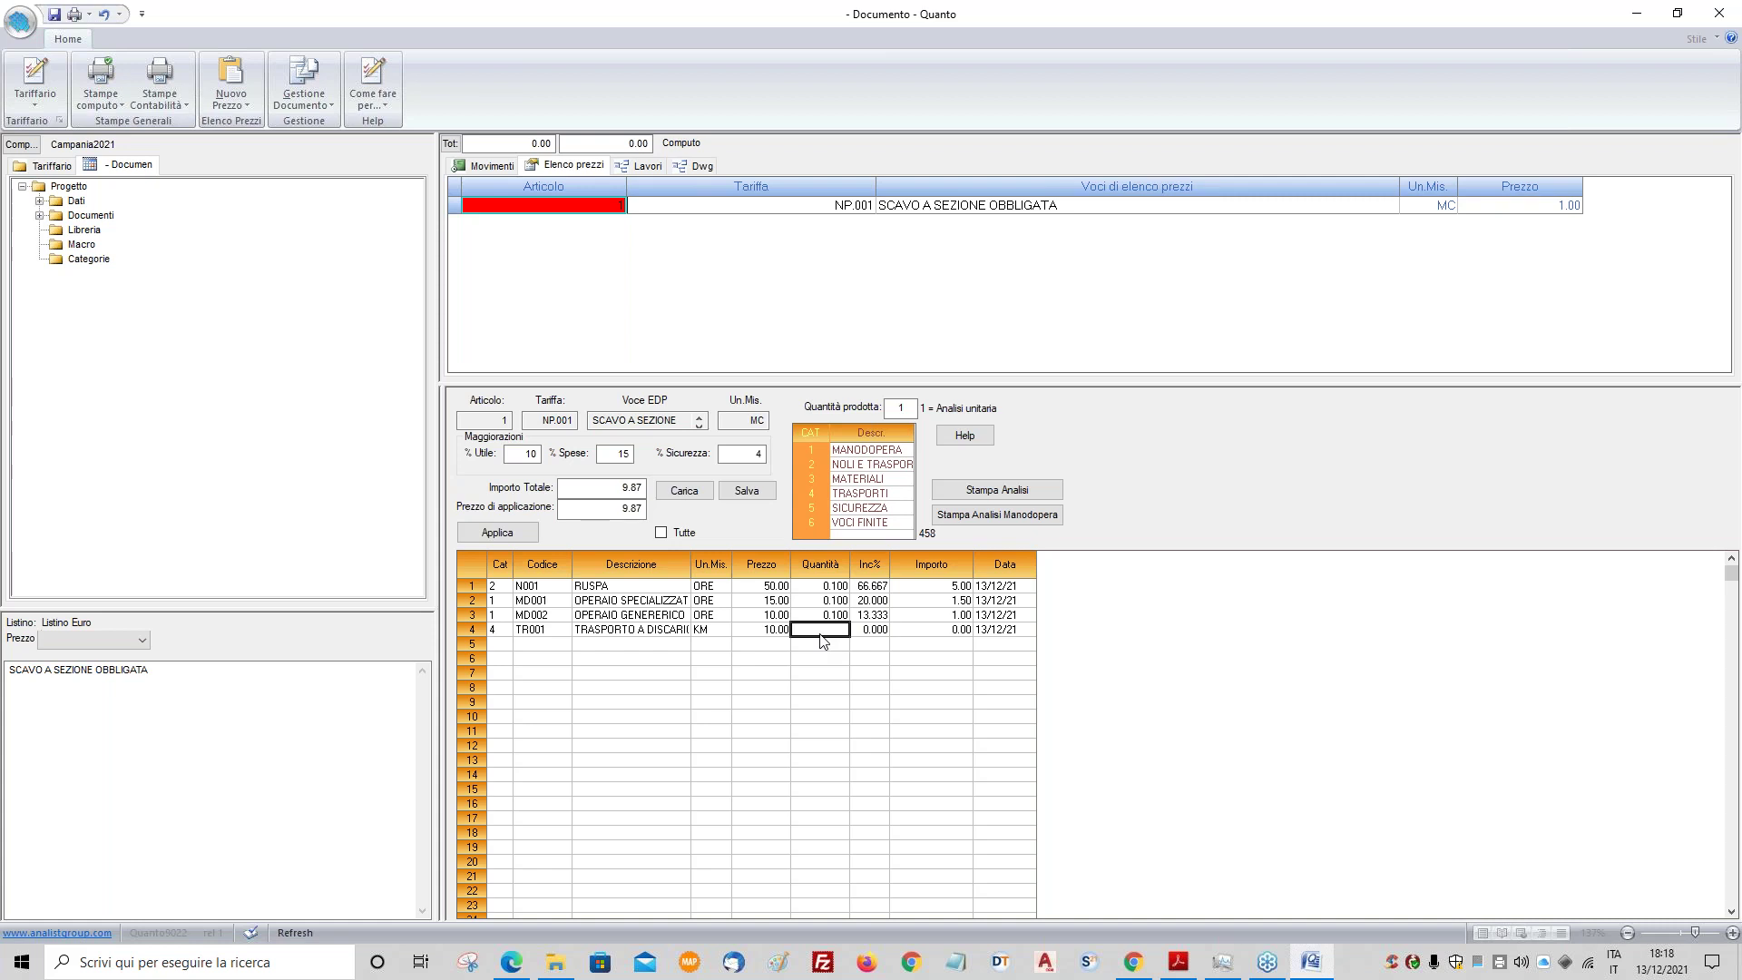
type("10")
key("Return")
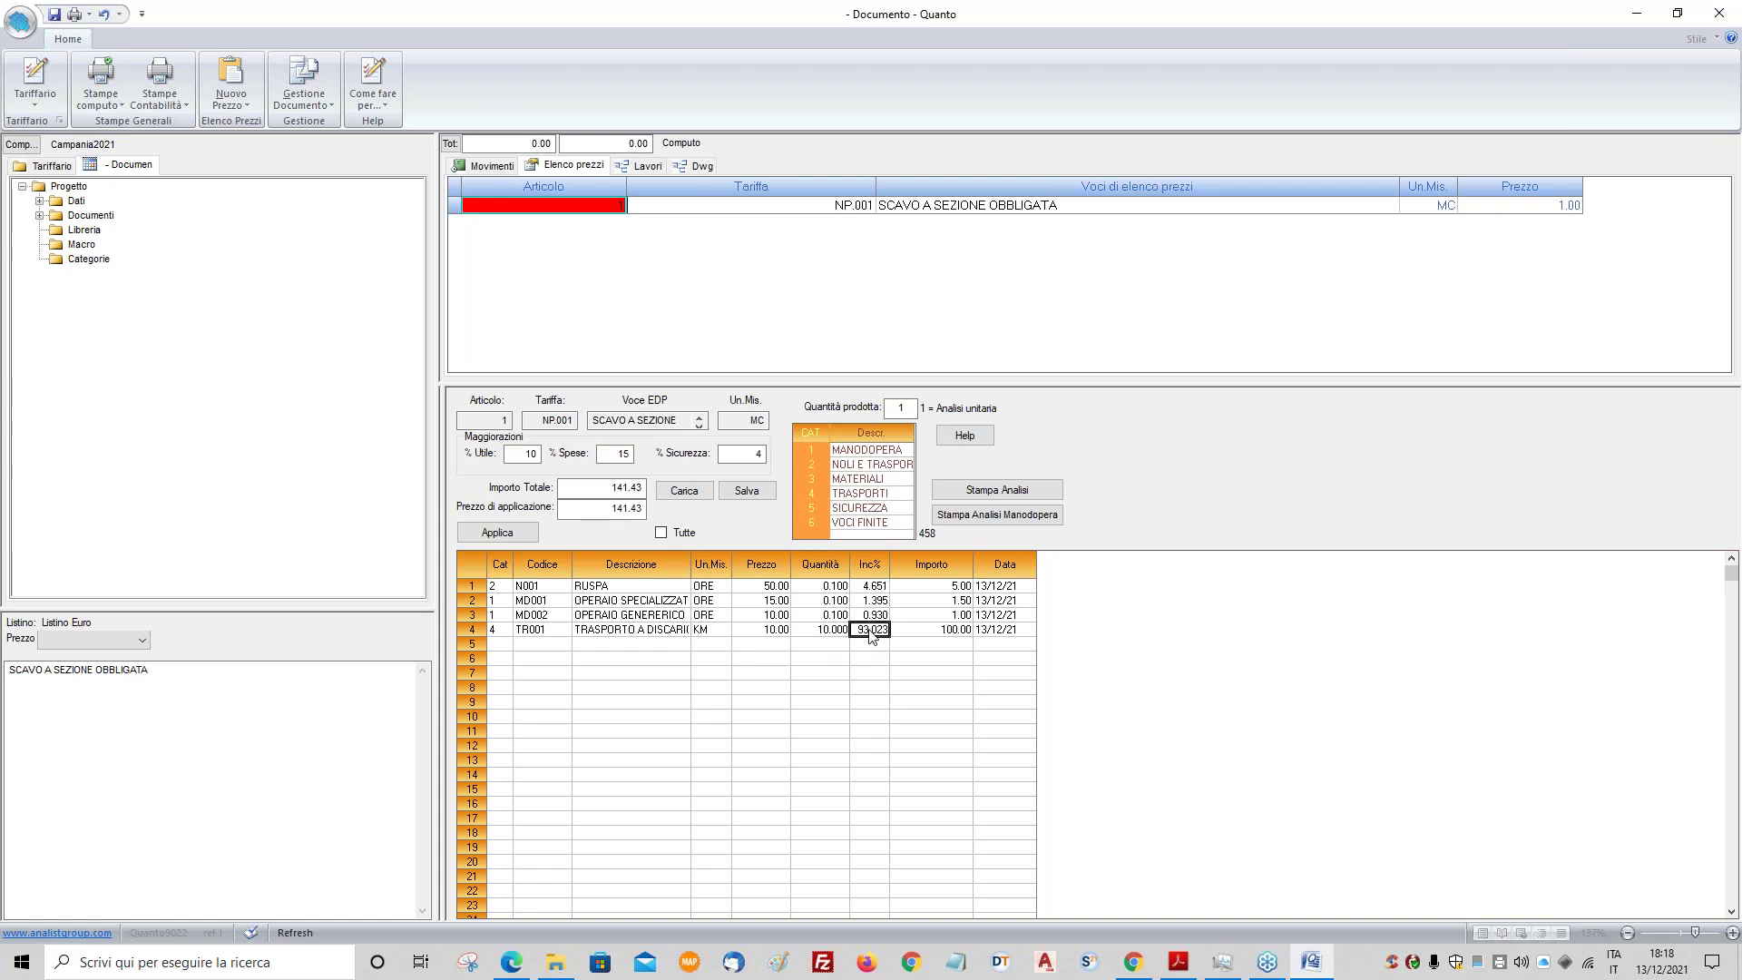
- Apply the price analysis result as the price of item NP.001 SCAVO A SEZIONE OBBLIGATA
left_click(517, 534)
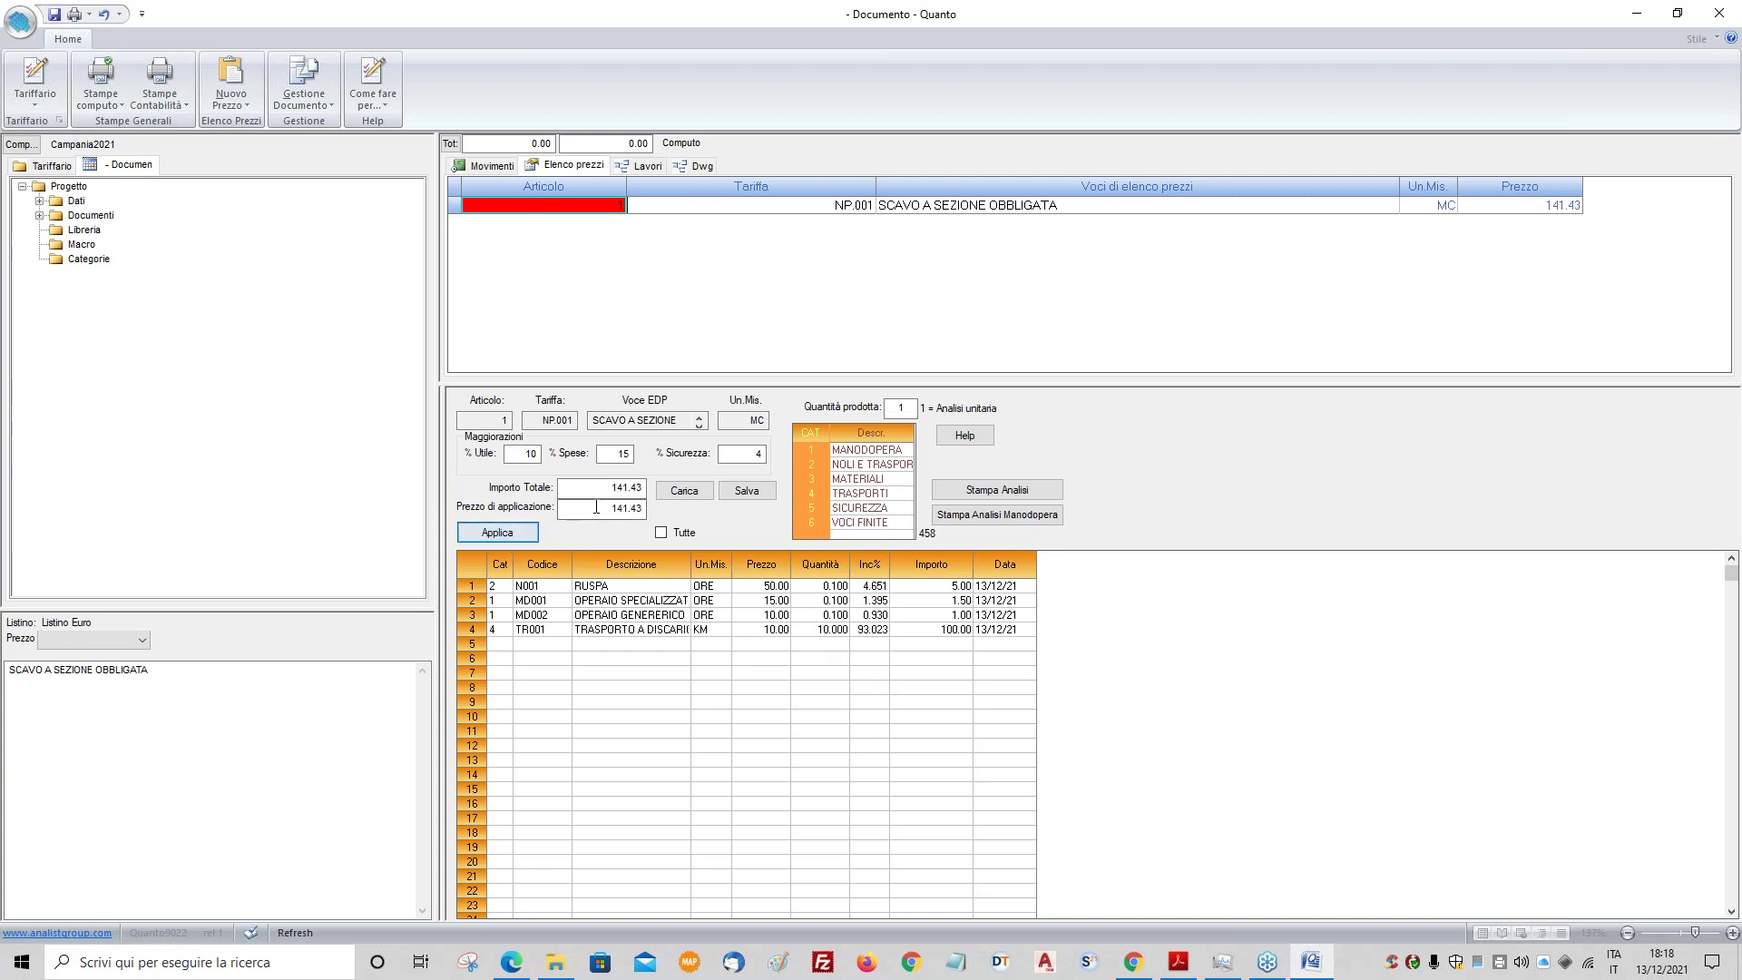
left_click(601, 489)
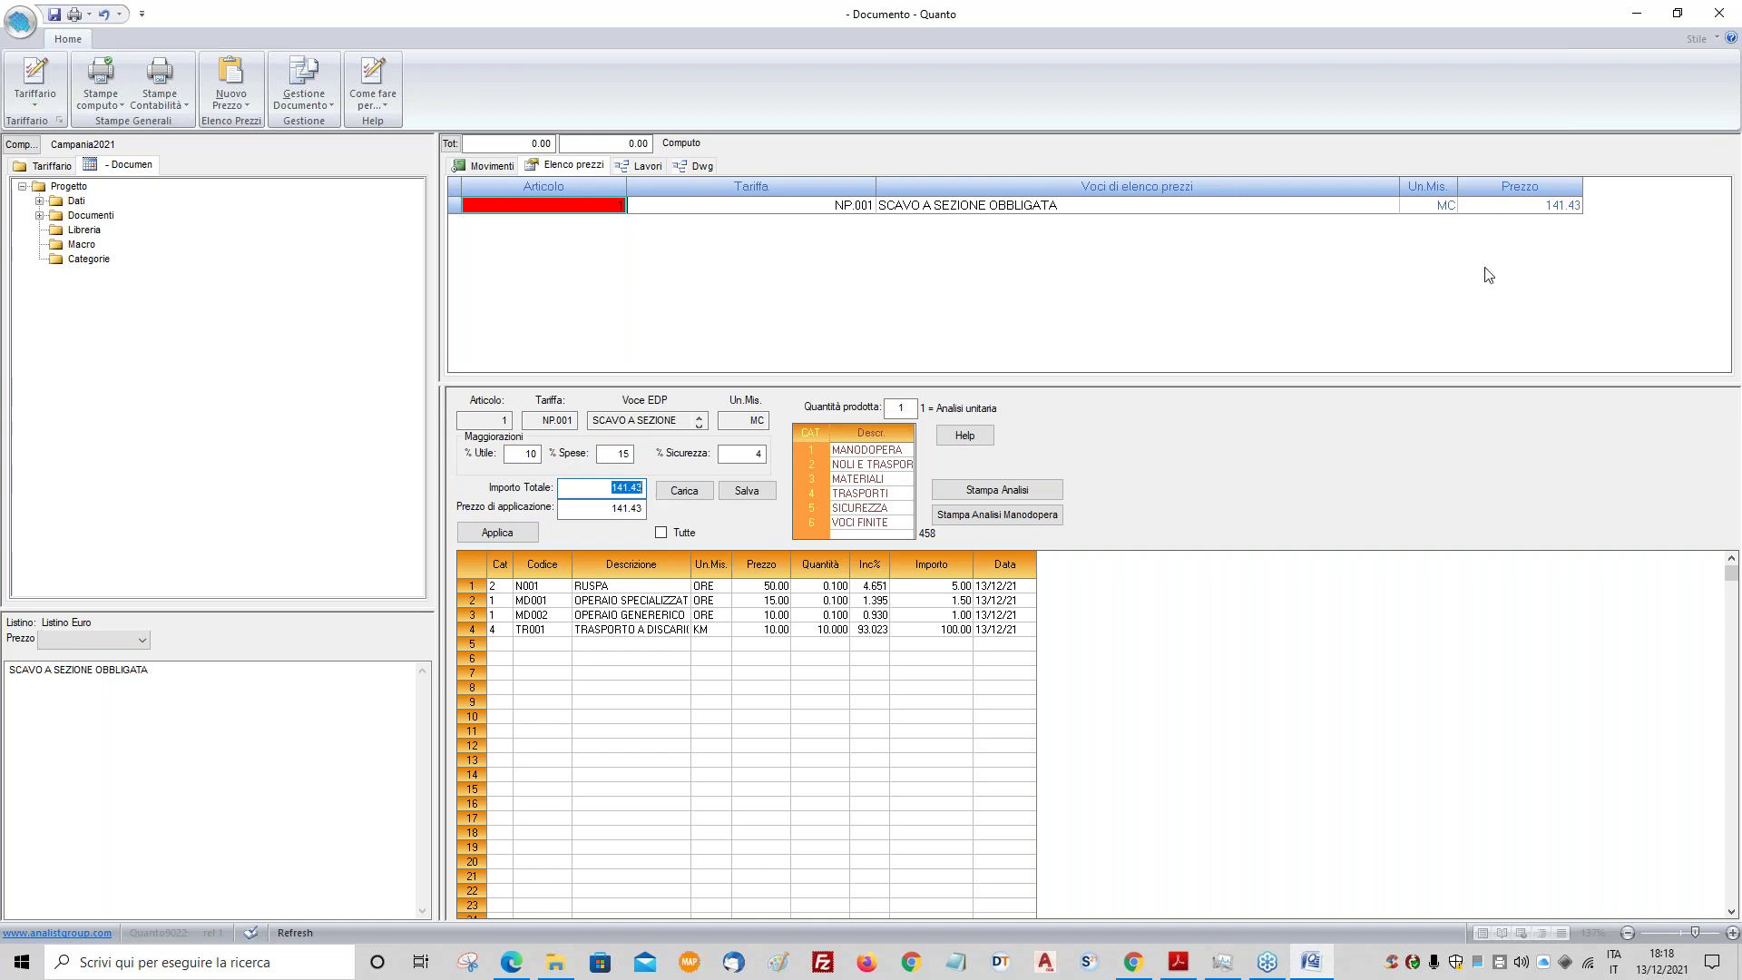
left_click(1552, 206)
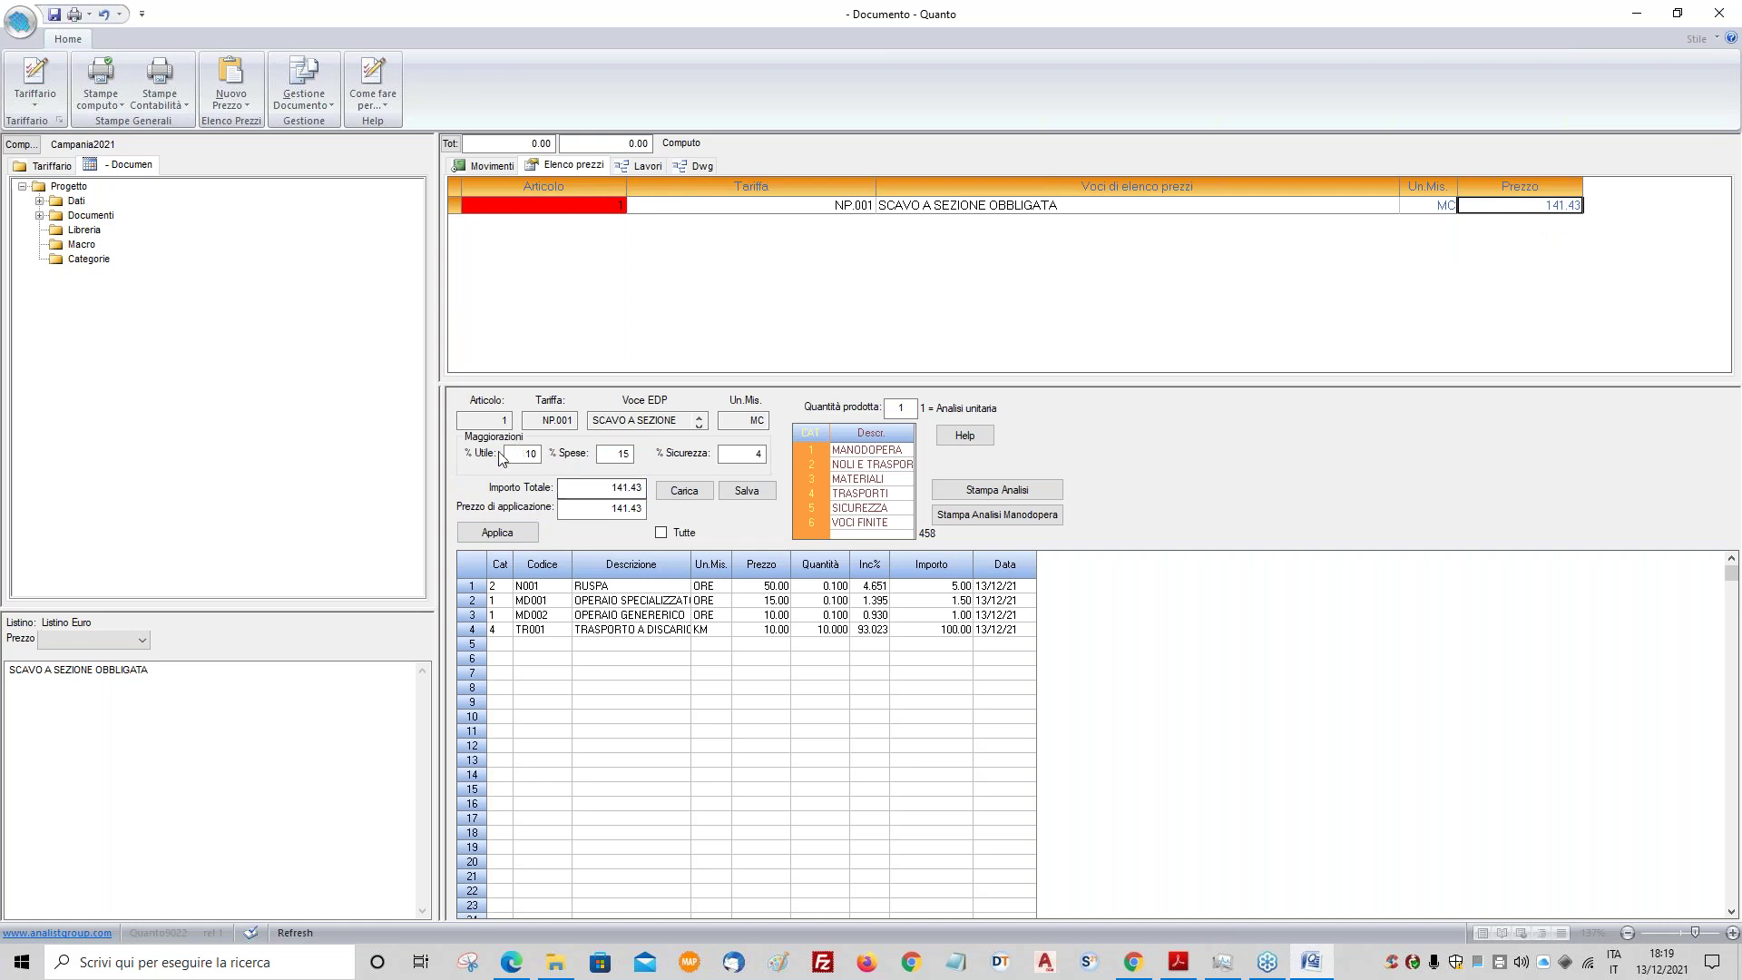
left_click(532, 533)
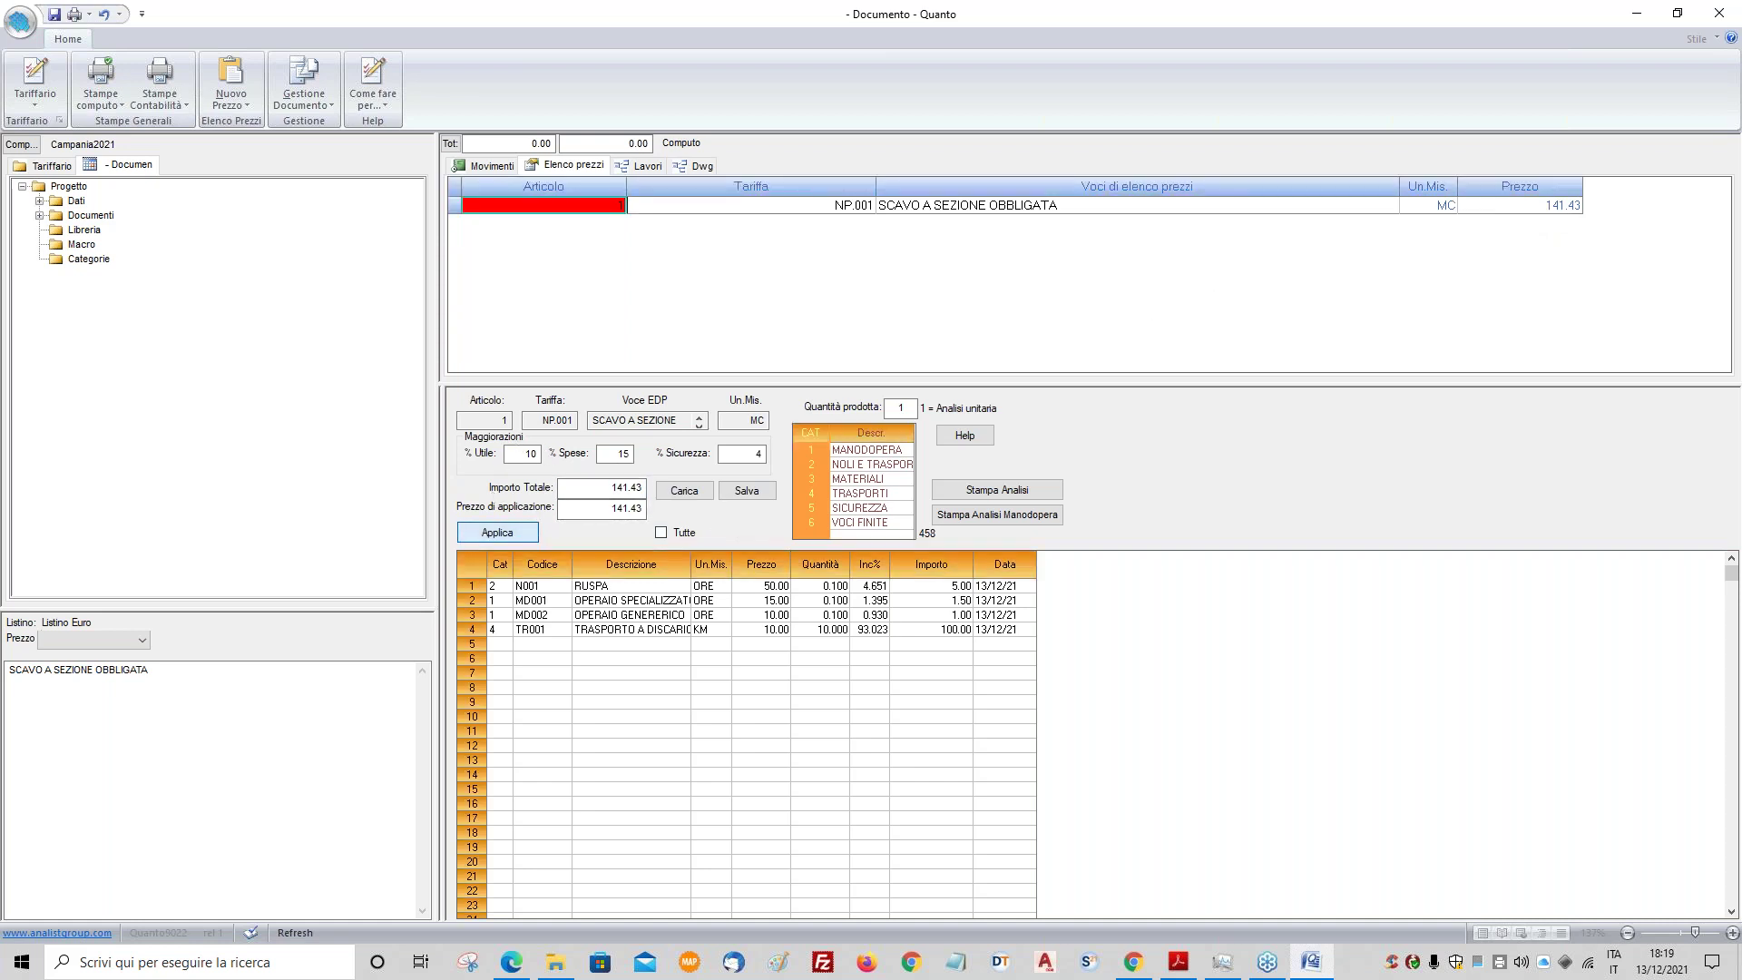
left_click(998, 332)
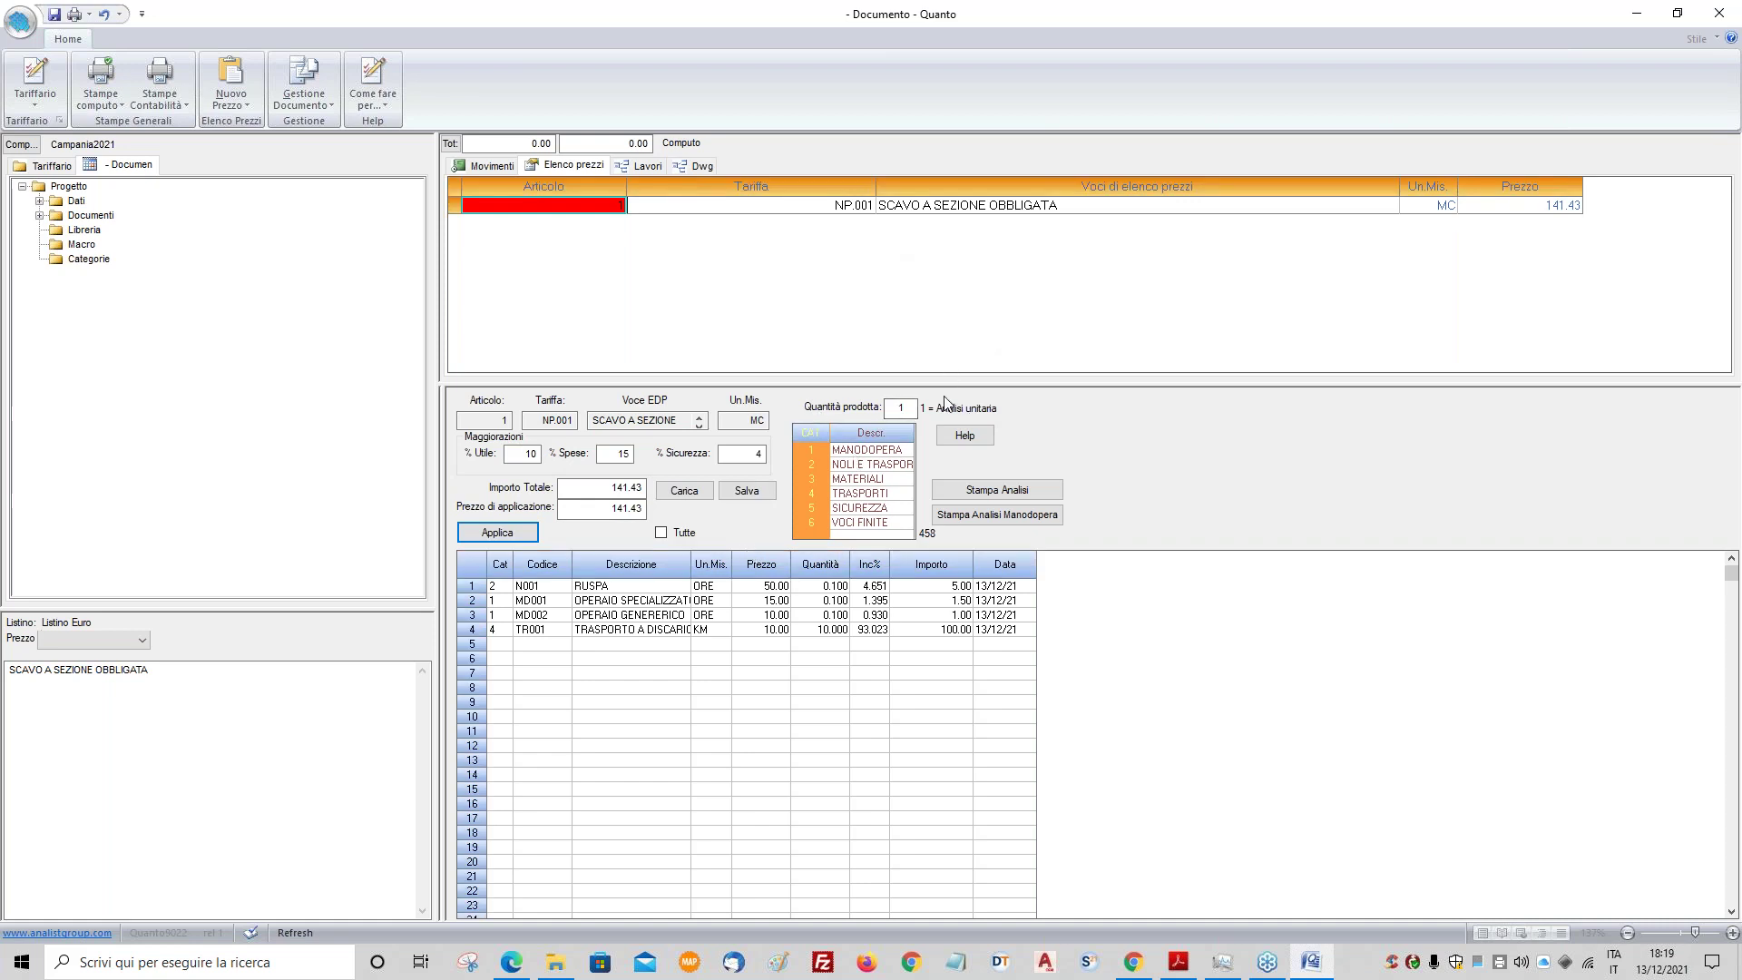
- Create a new movement from price item NP.001 with SCAVO as the first measurement row's description
right_click(540, 209)
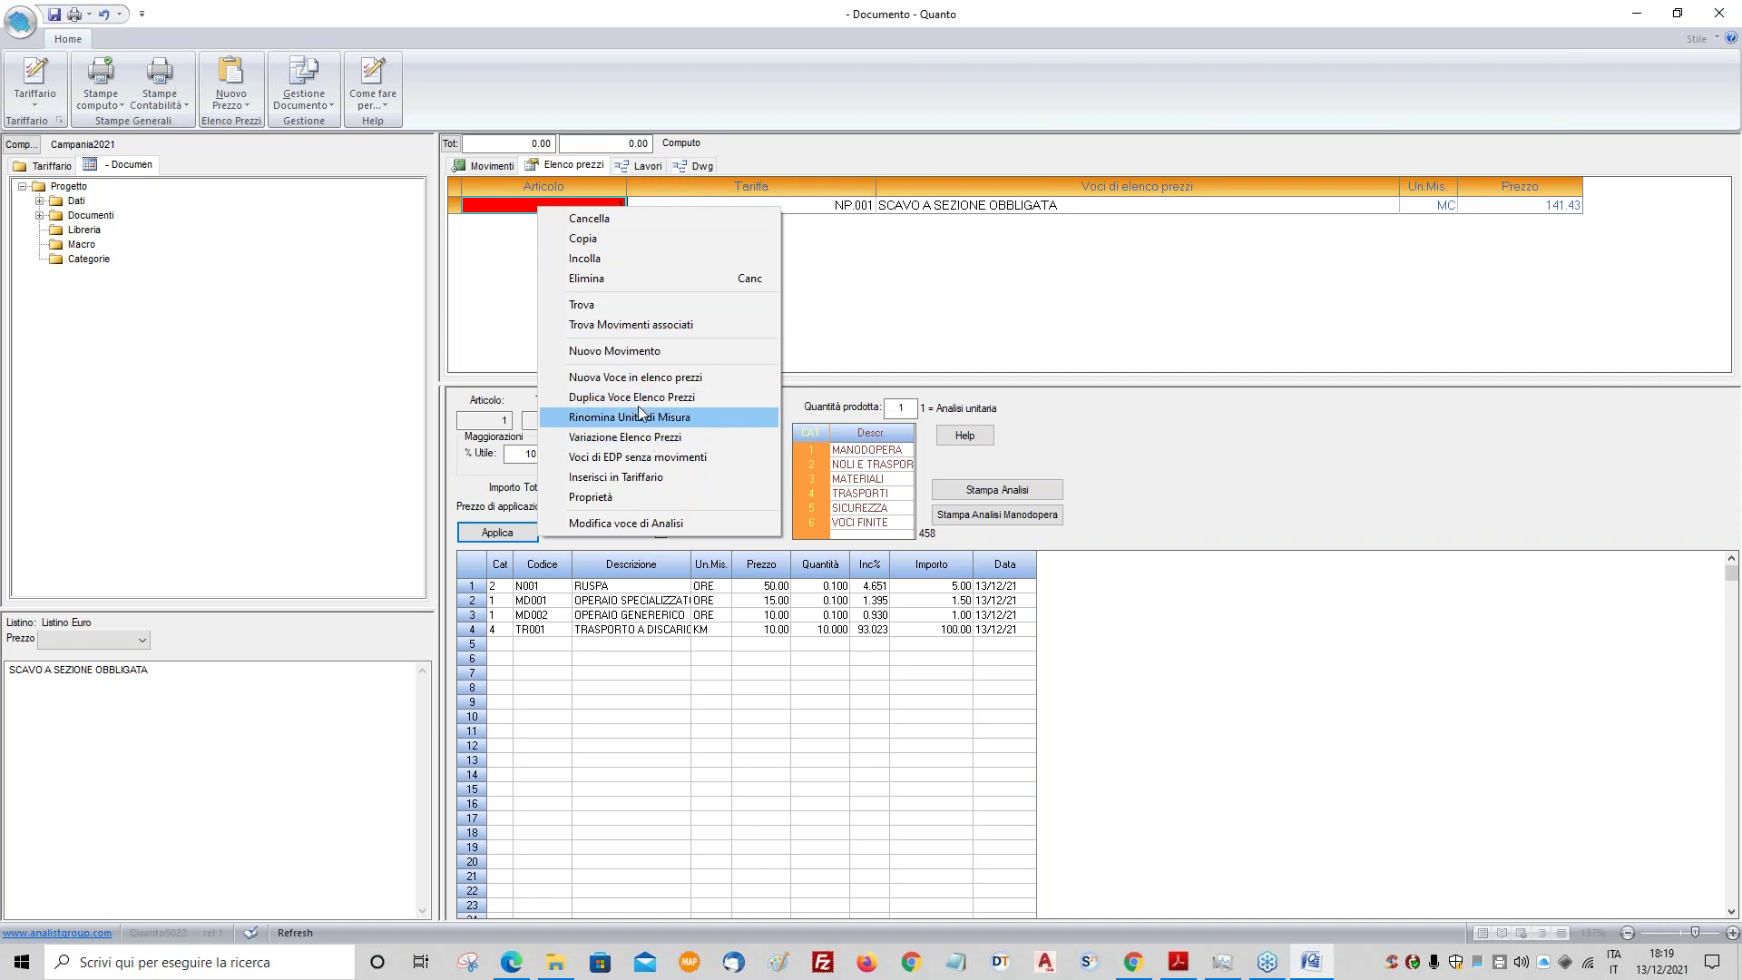
left_click(631, 352)
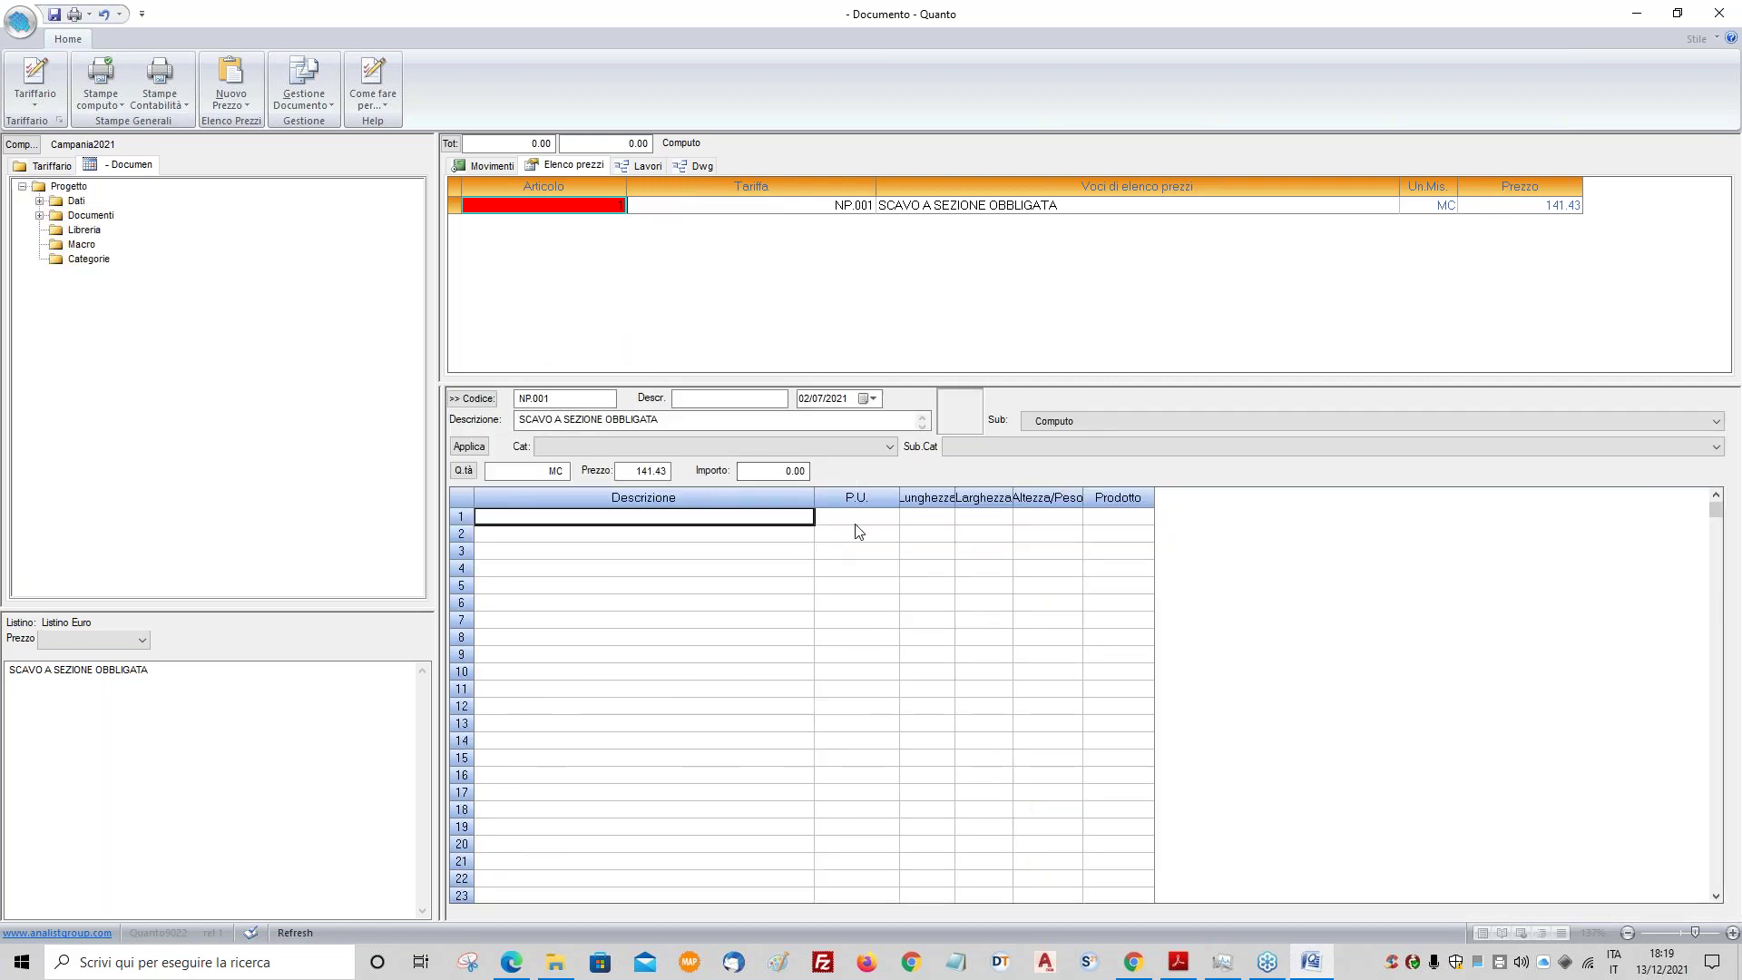
left_click(751, 522)
type("SCAVO")
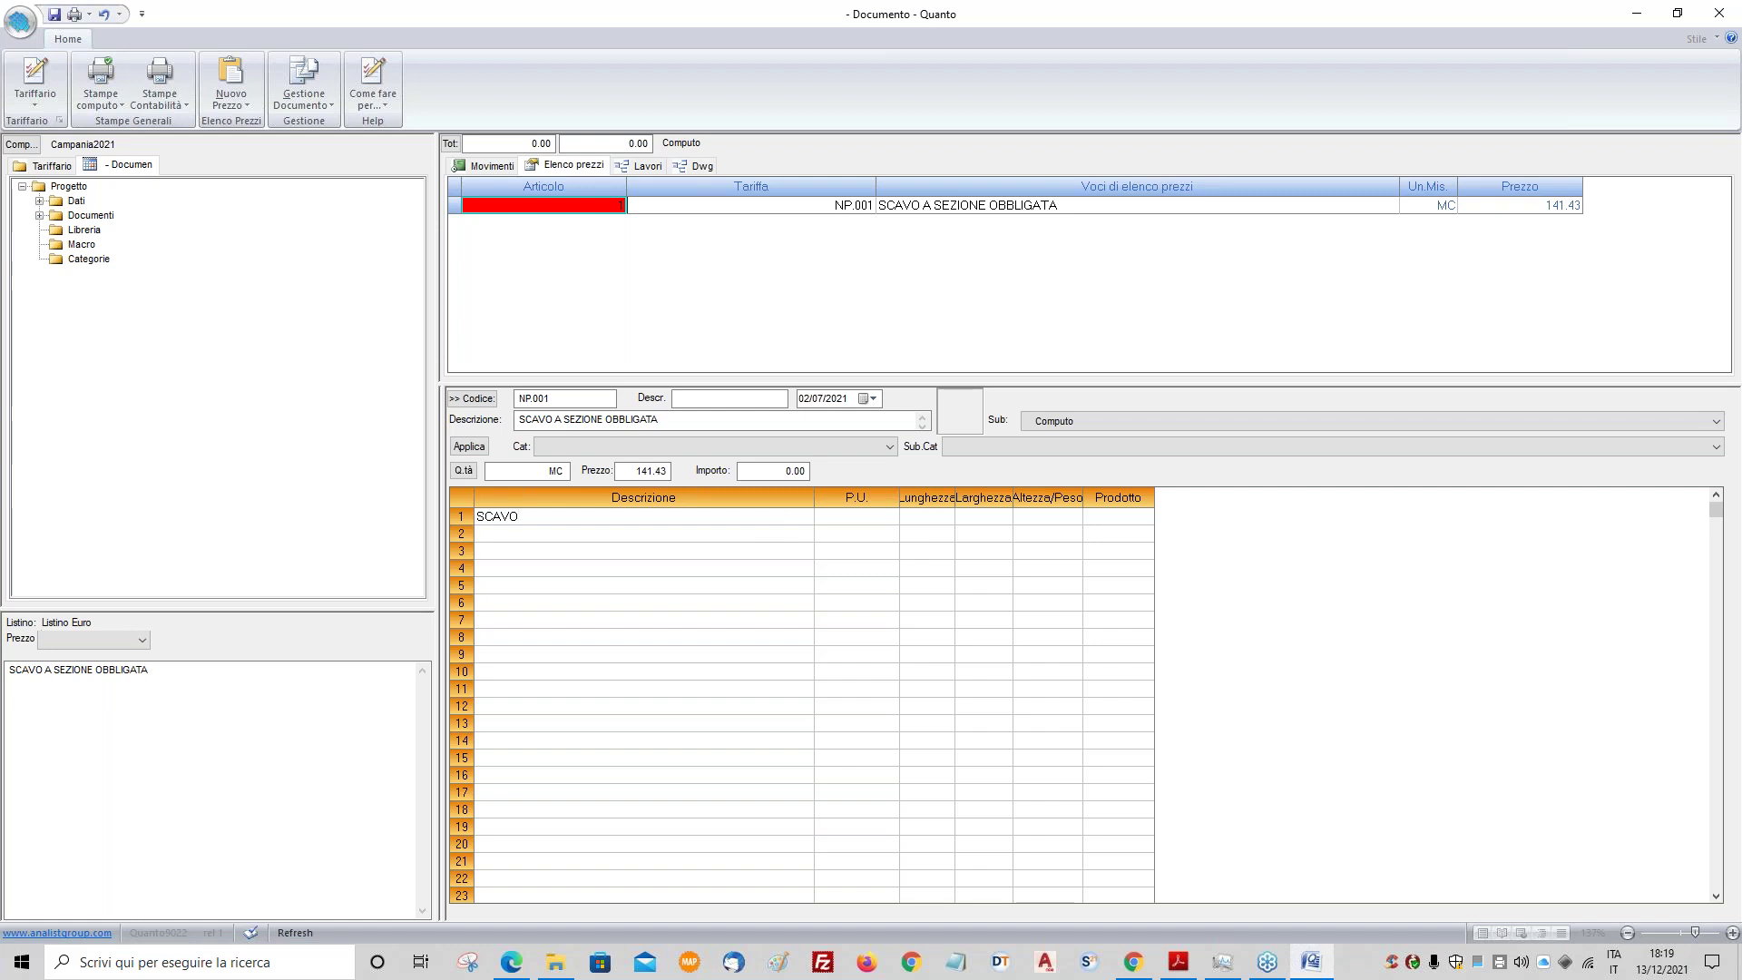
- Set the SCAVO row to length 10, width 10 and height 0.5, and apply the movement, saving the document under its proposed name
left_click(876, 523)
left_click(911, 519)
type("10")
key("Return")
type("10")
key("Return")
type(".5")
key("Return")
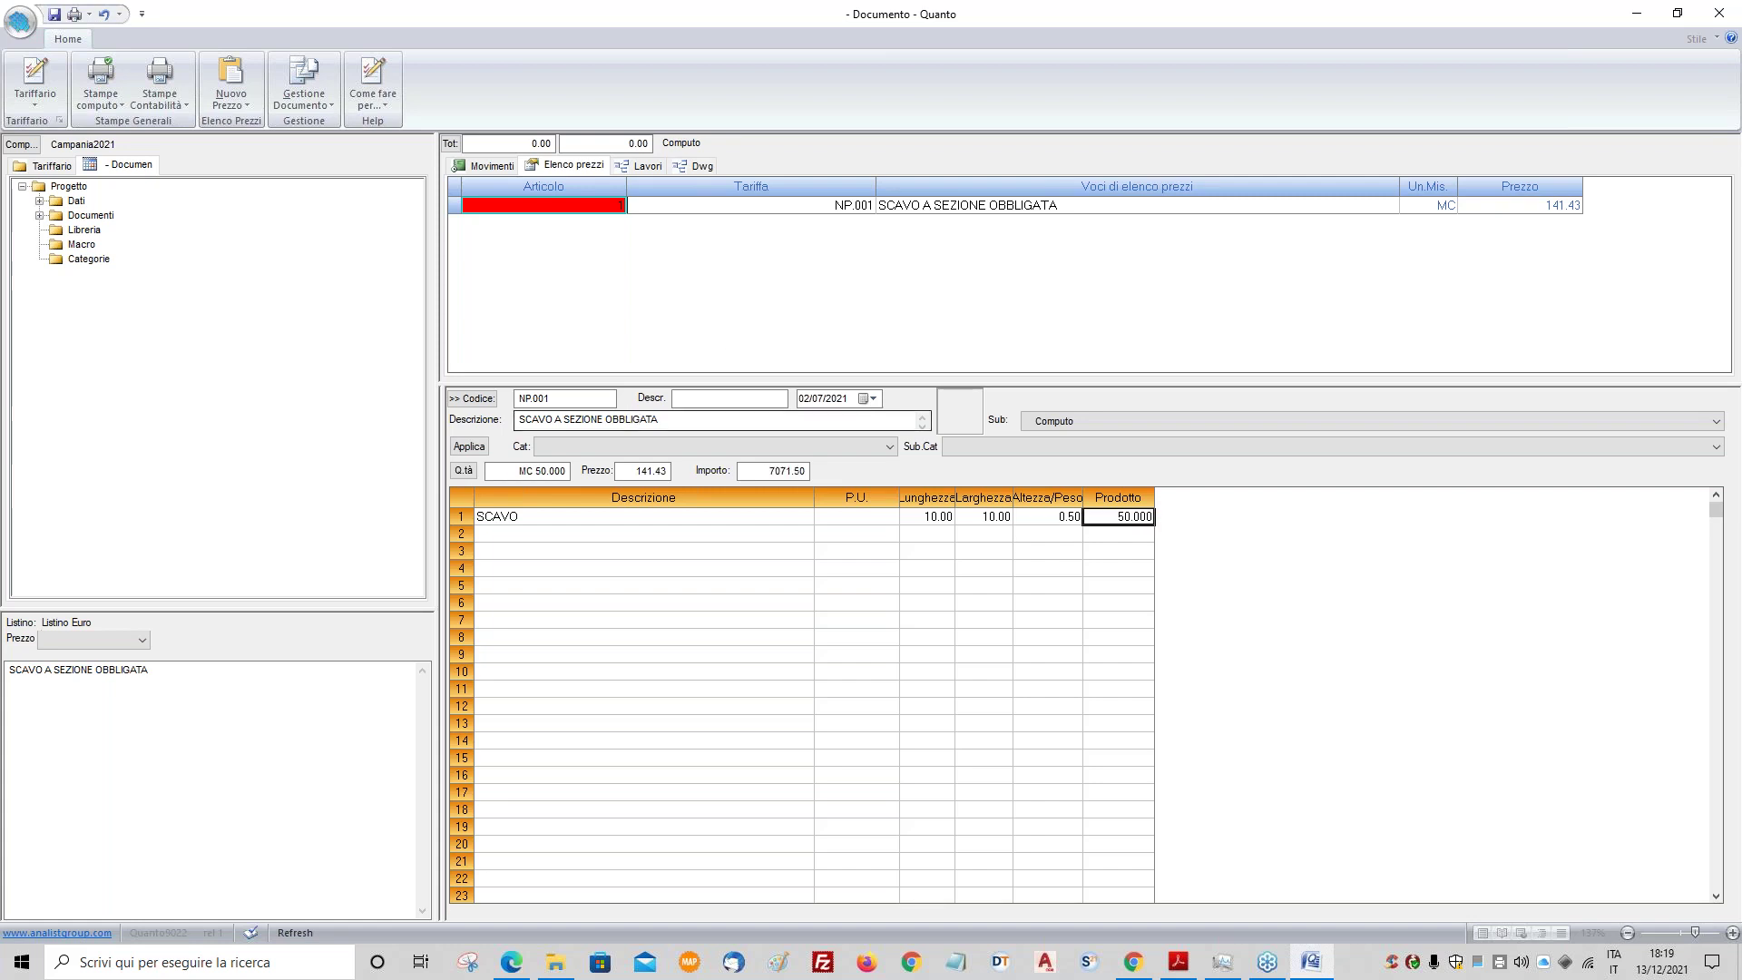
left_click(477, 447)
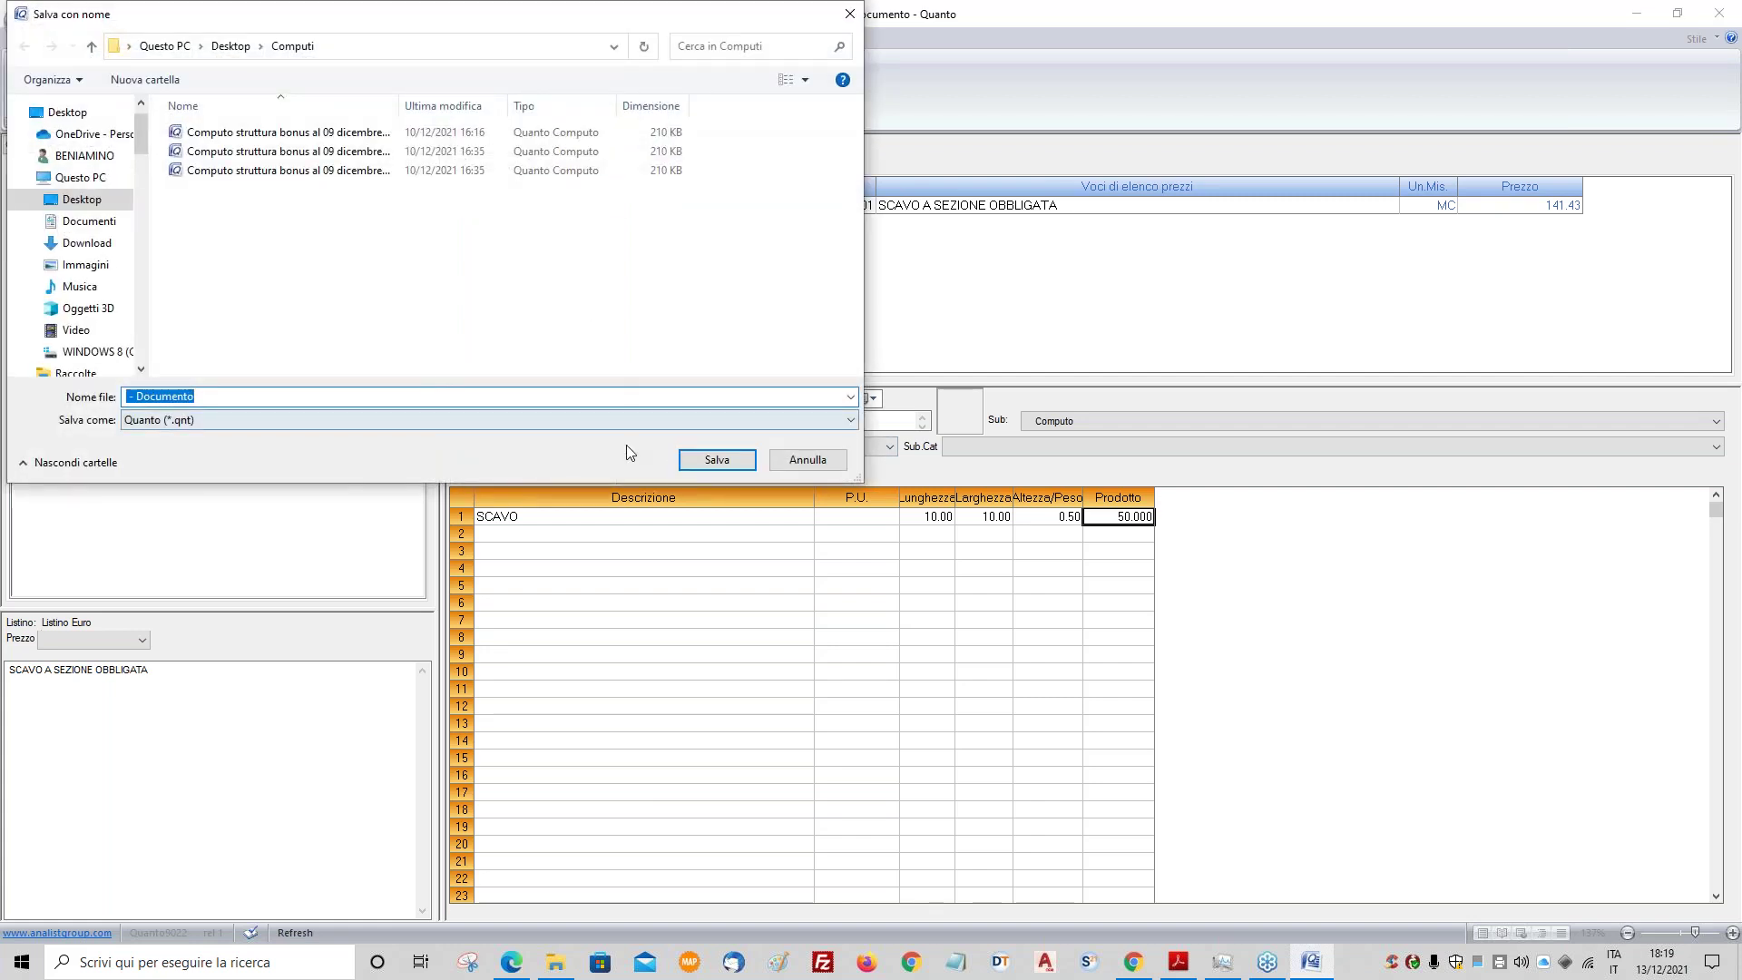
left_click(695, 461)
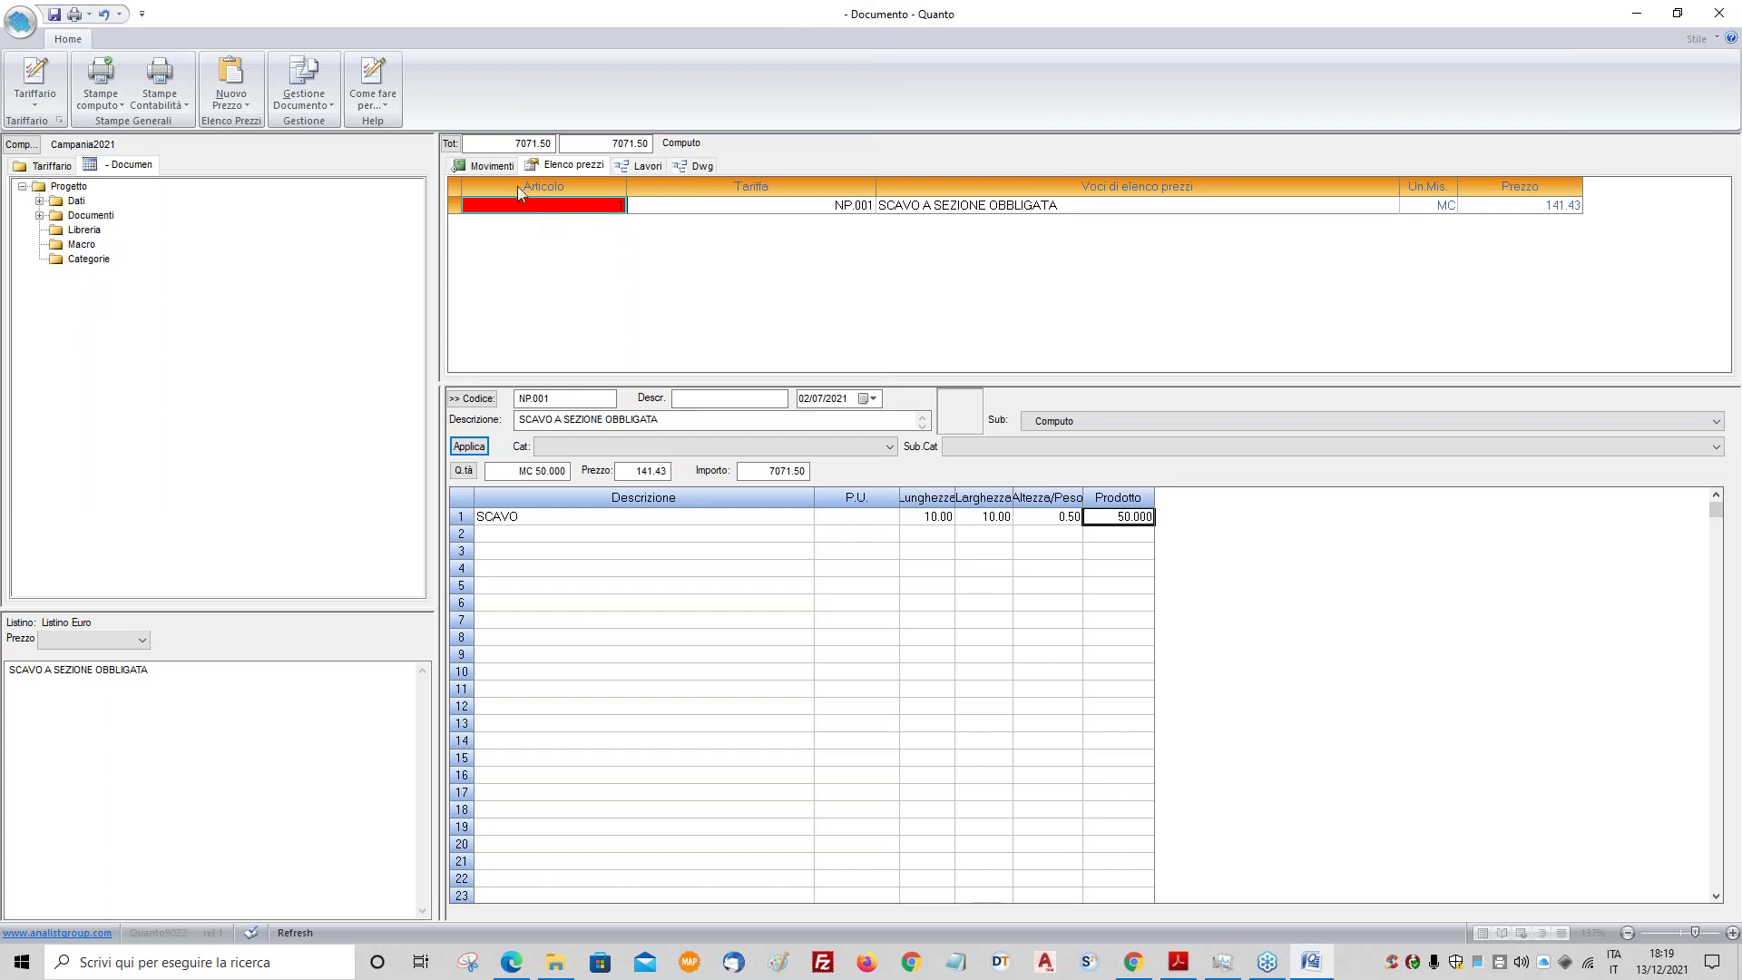
- Reopen the NP.001 price analysis and preview its printed report, checking the listed items, markups and application price
left_click(640, 166)
left_click(574, 166)
left_click(494, 211)
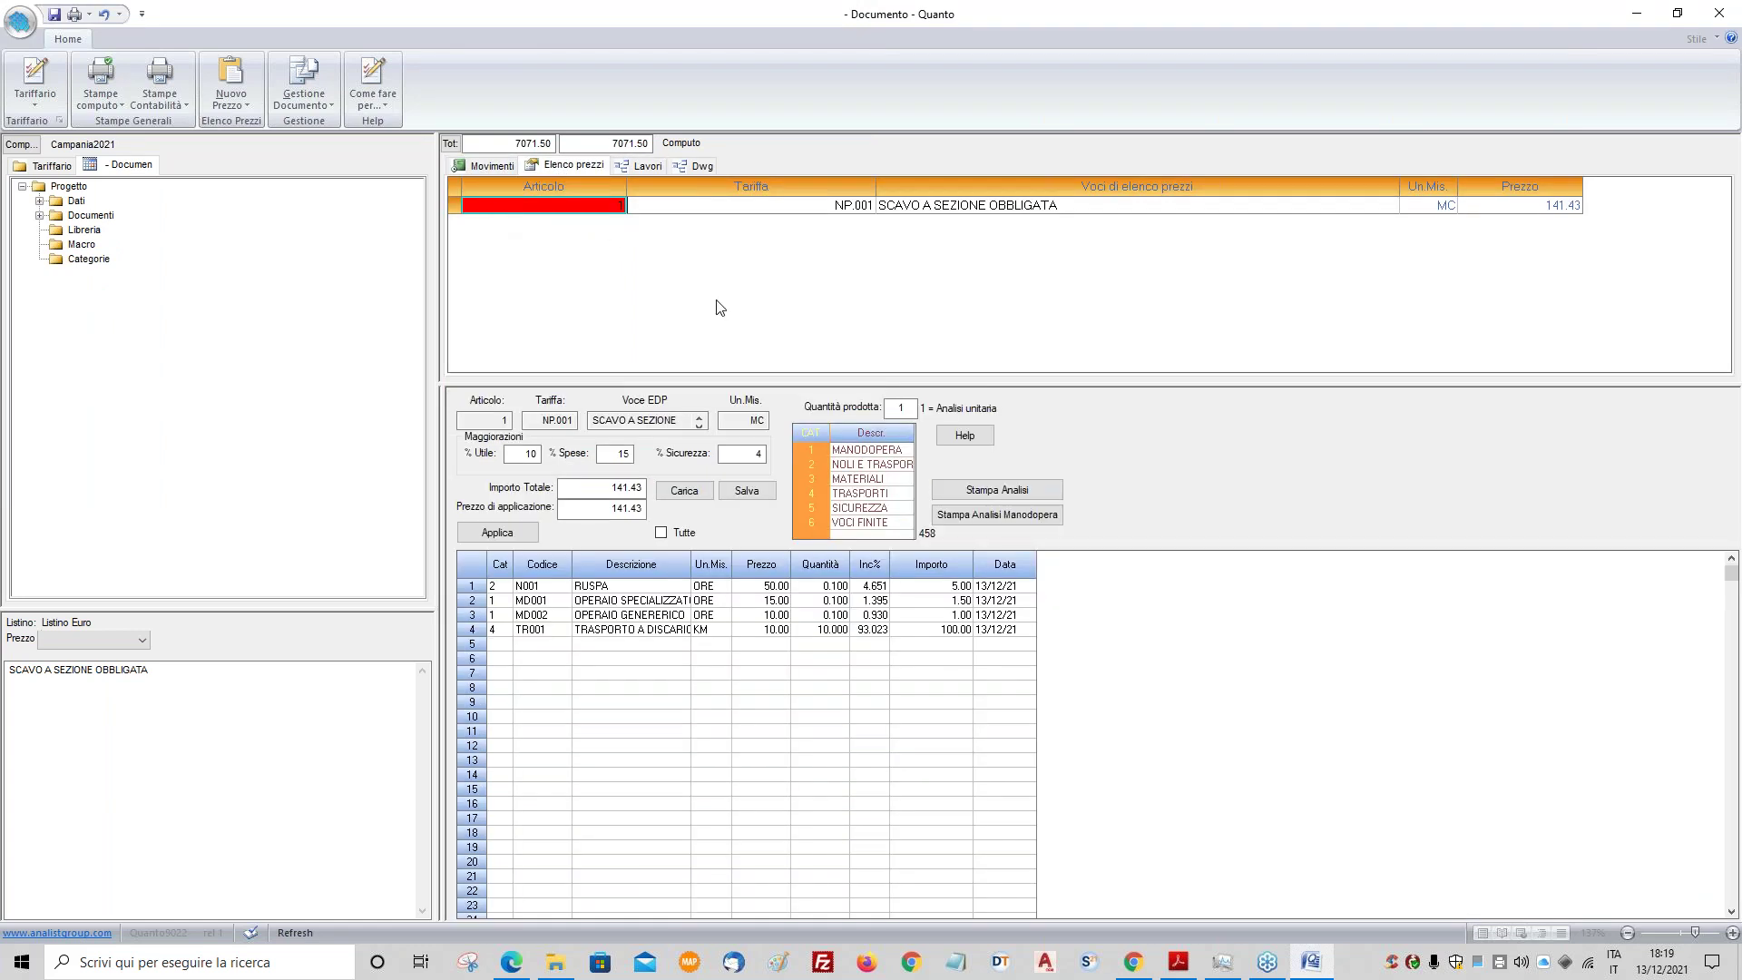
left_click(971, 490)
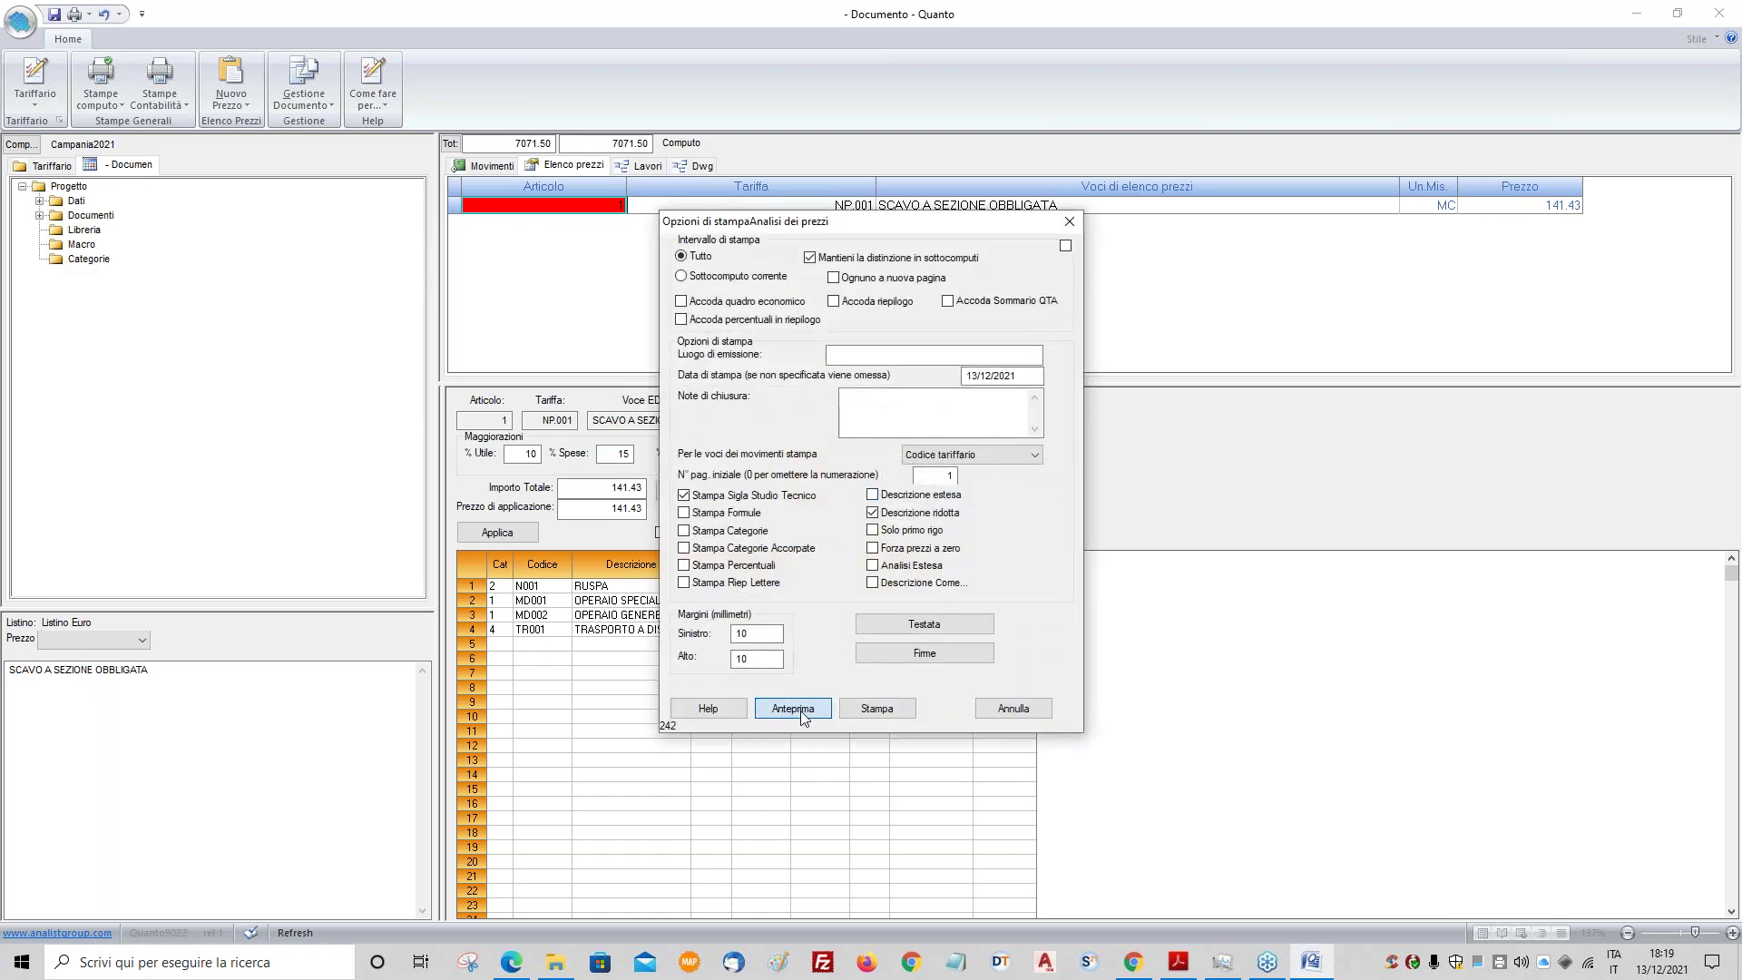
left_click(793, 705)
left_click(323, 402)
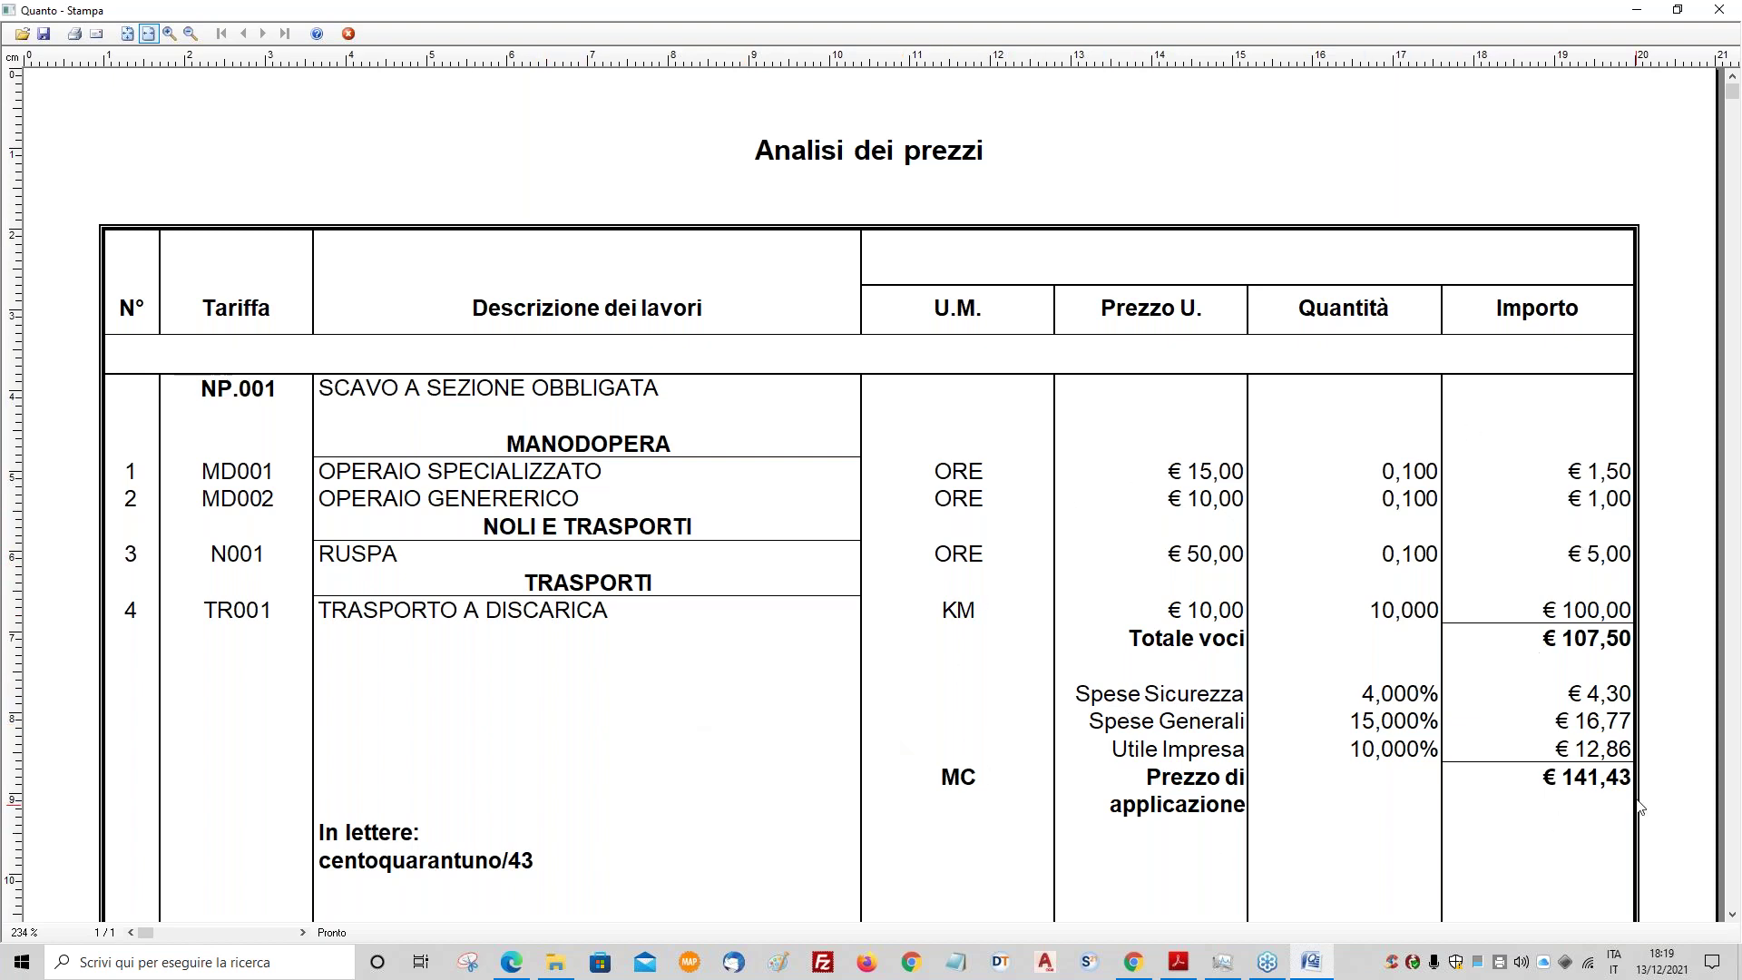
left_click(351, 33)
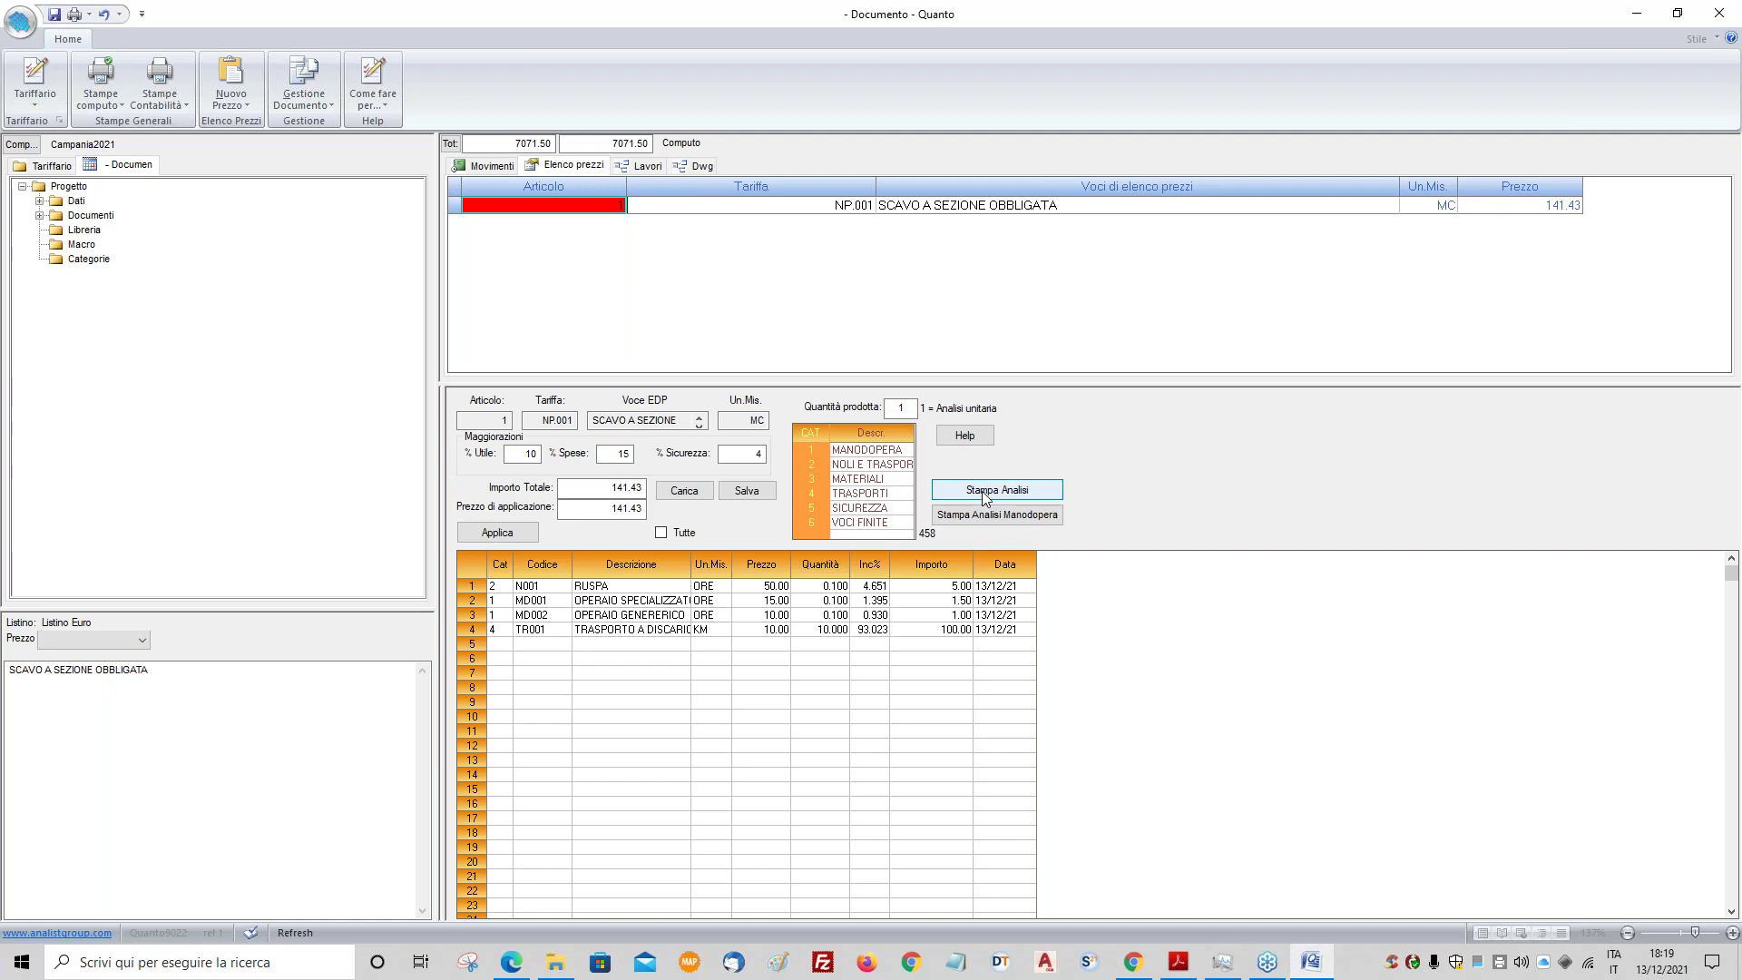
- Enable the Tutte option in the NP.001 price analysis
left_click(683, 533)
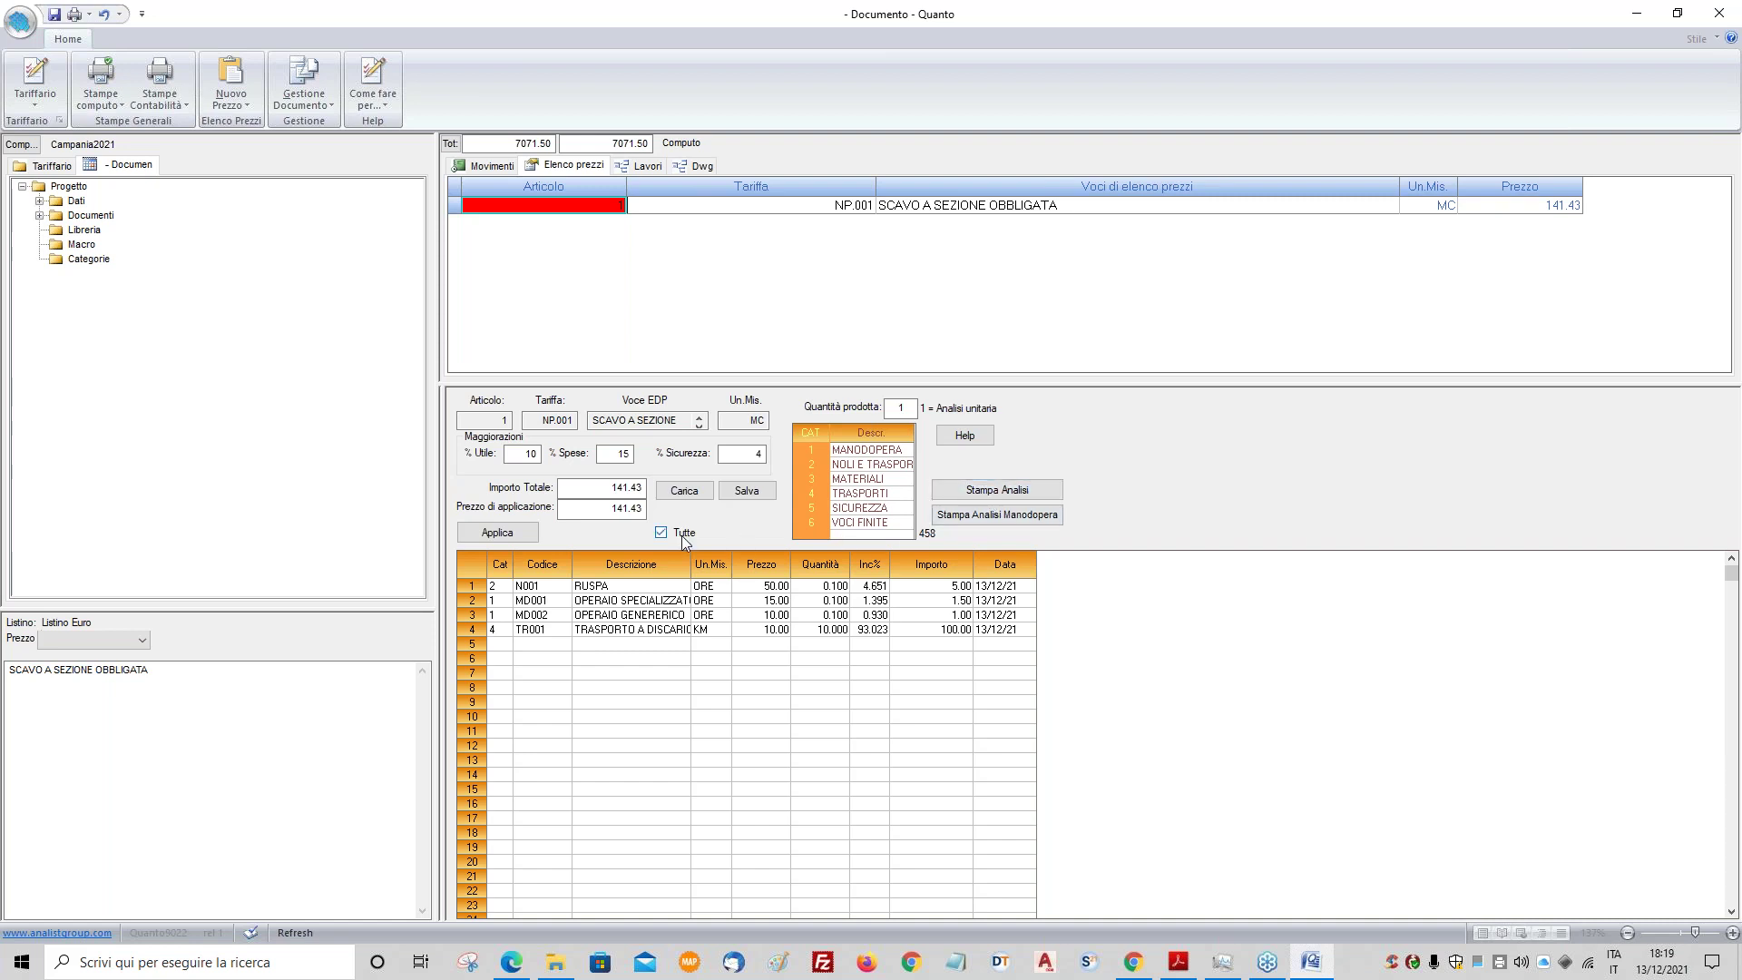
left_click(1002, 281)
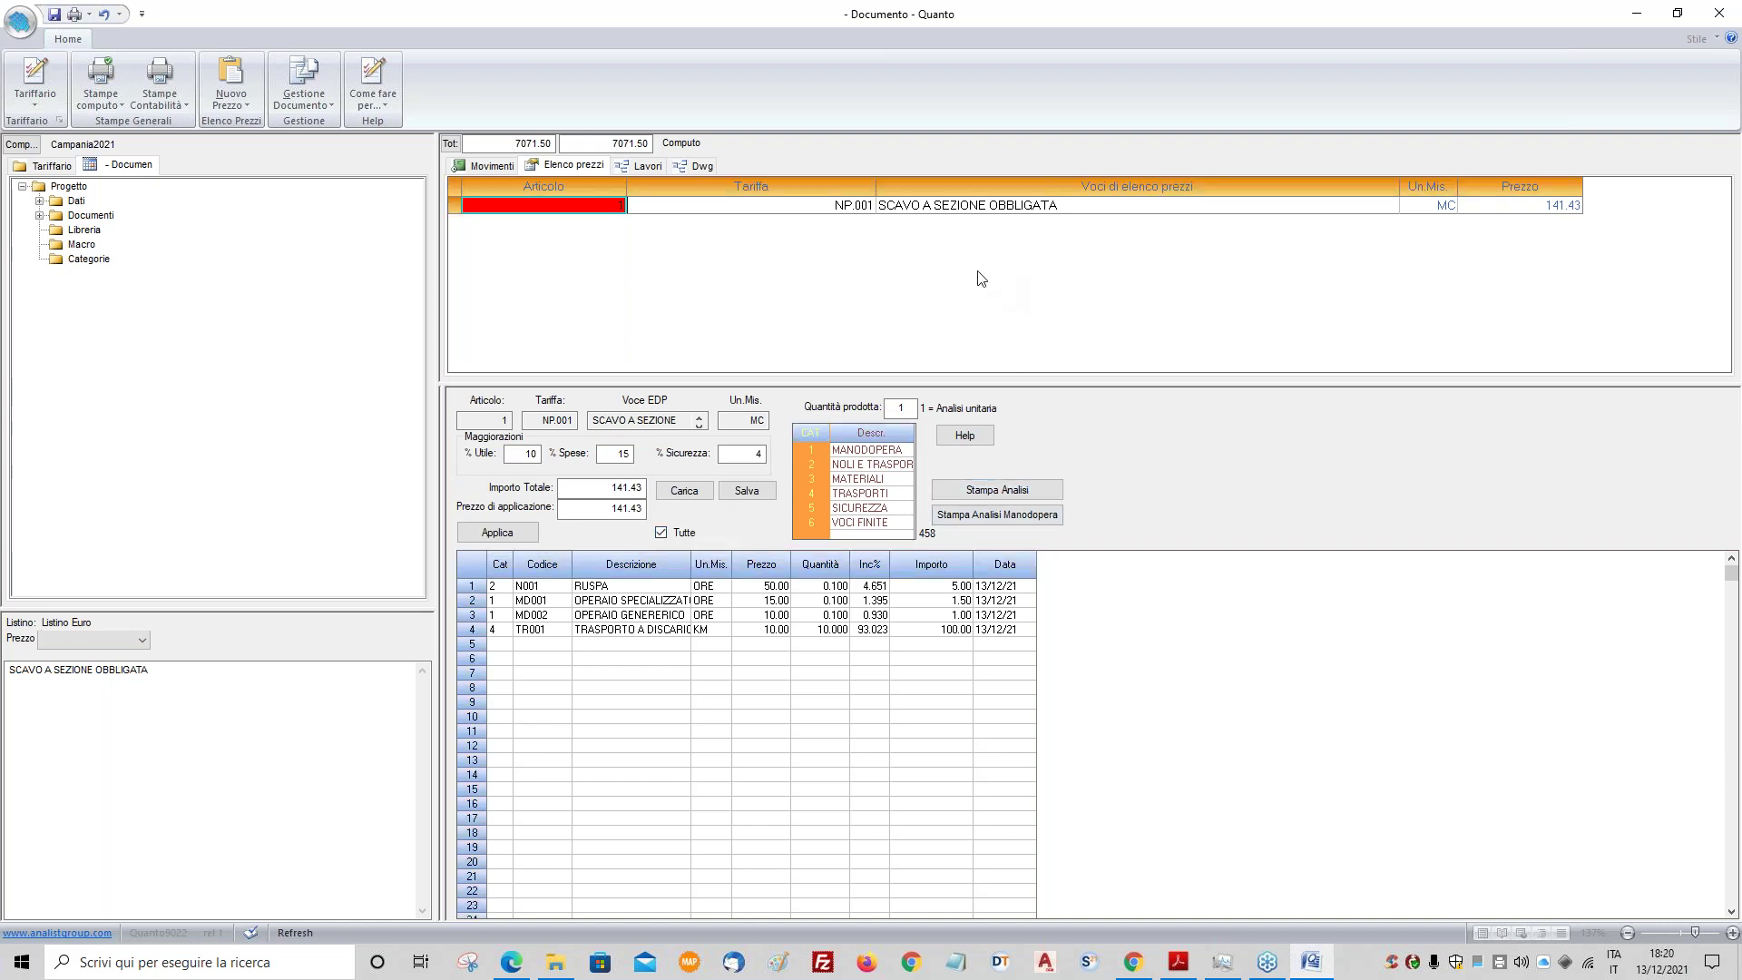
- Open the file dialog for saving the price analysis and cancel it
left_click(739, 493)
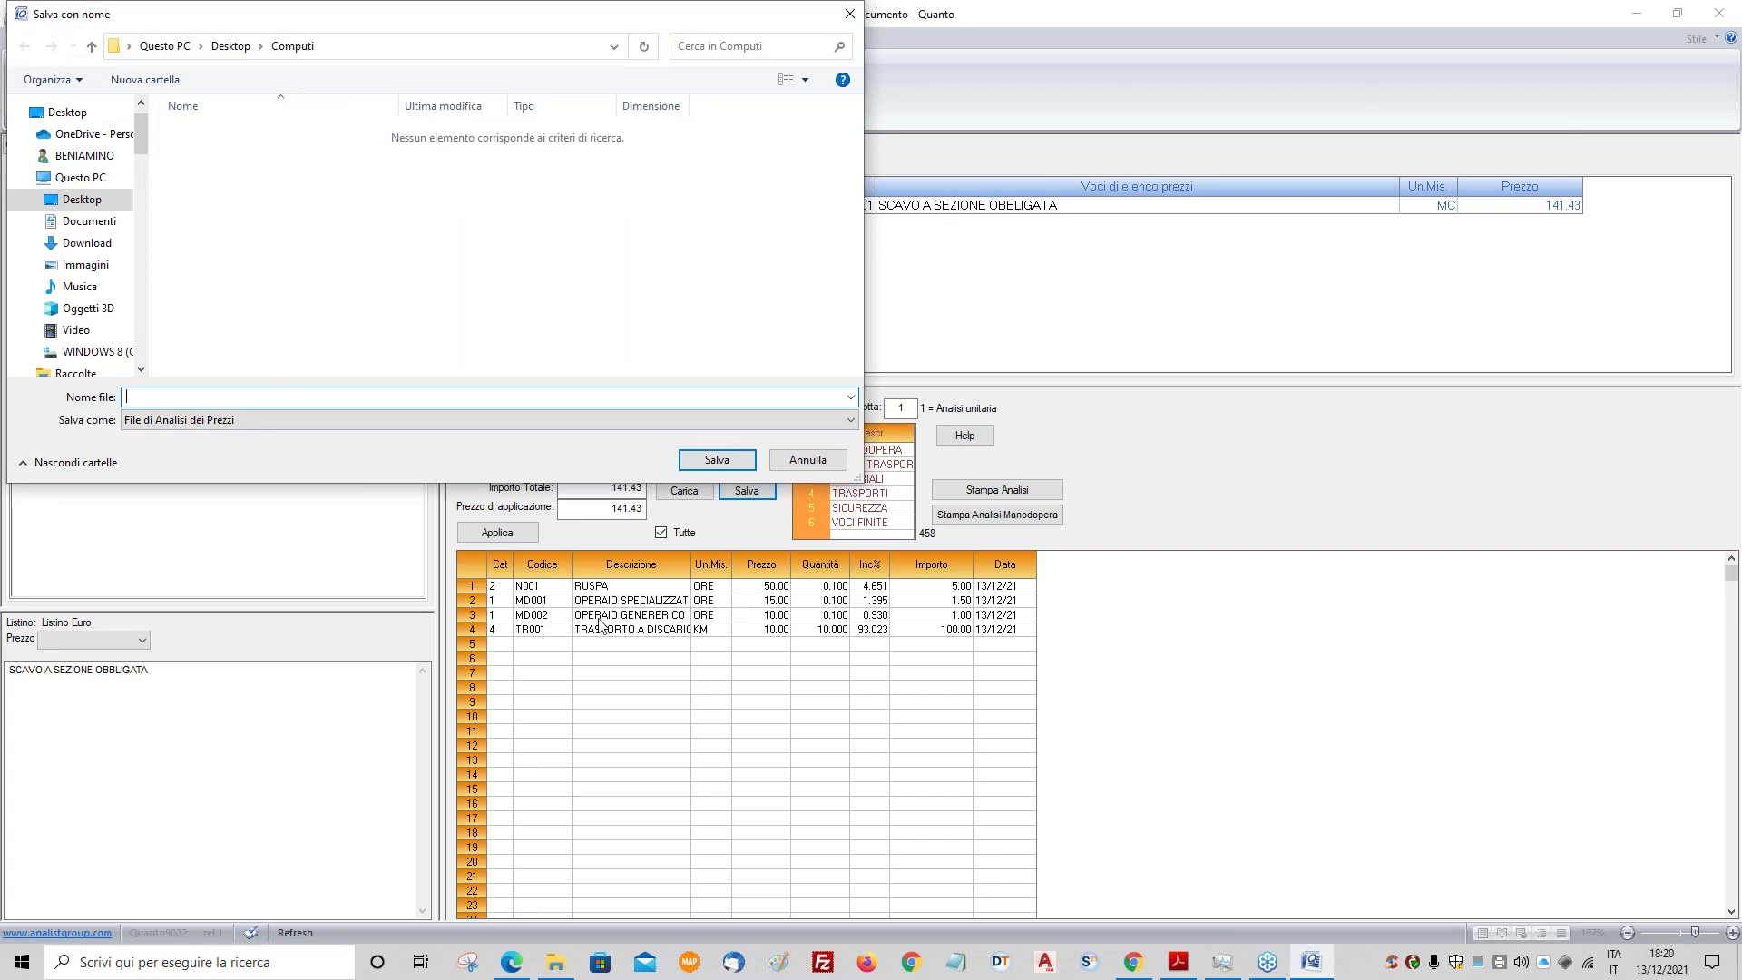
left_click(792, 459)
left_click(679, 323)
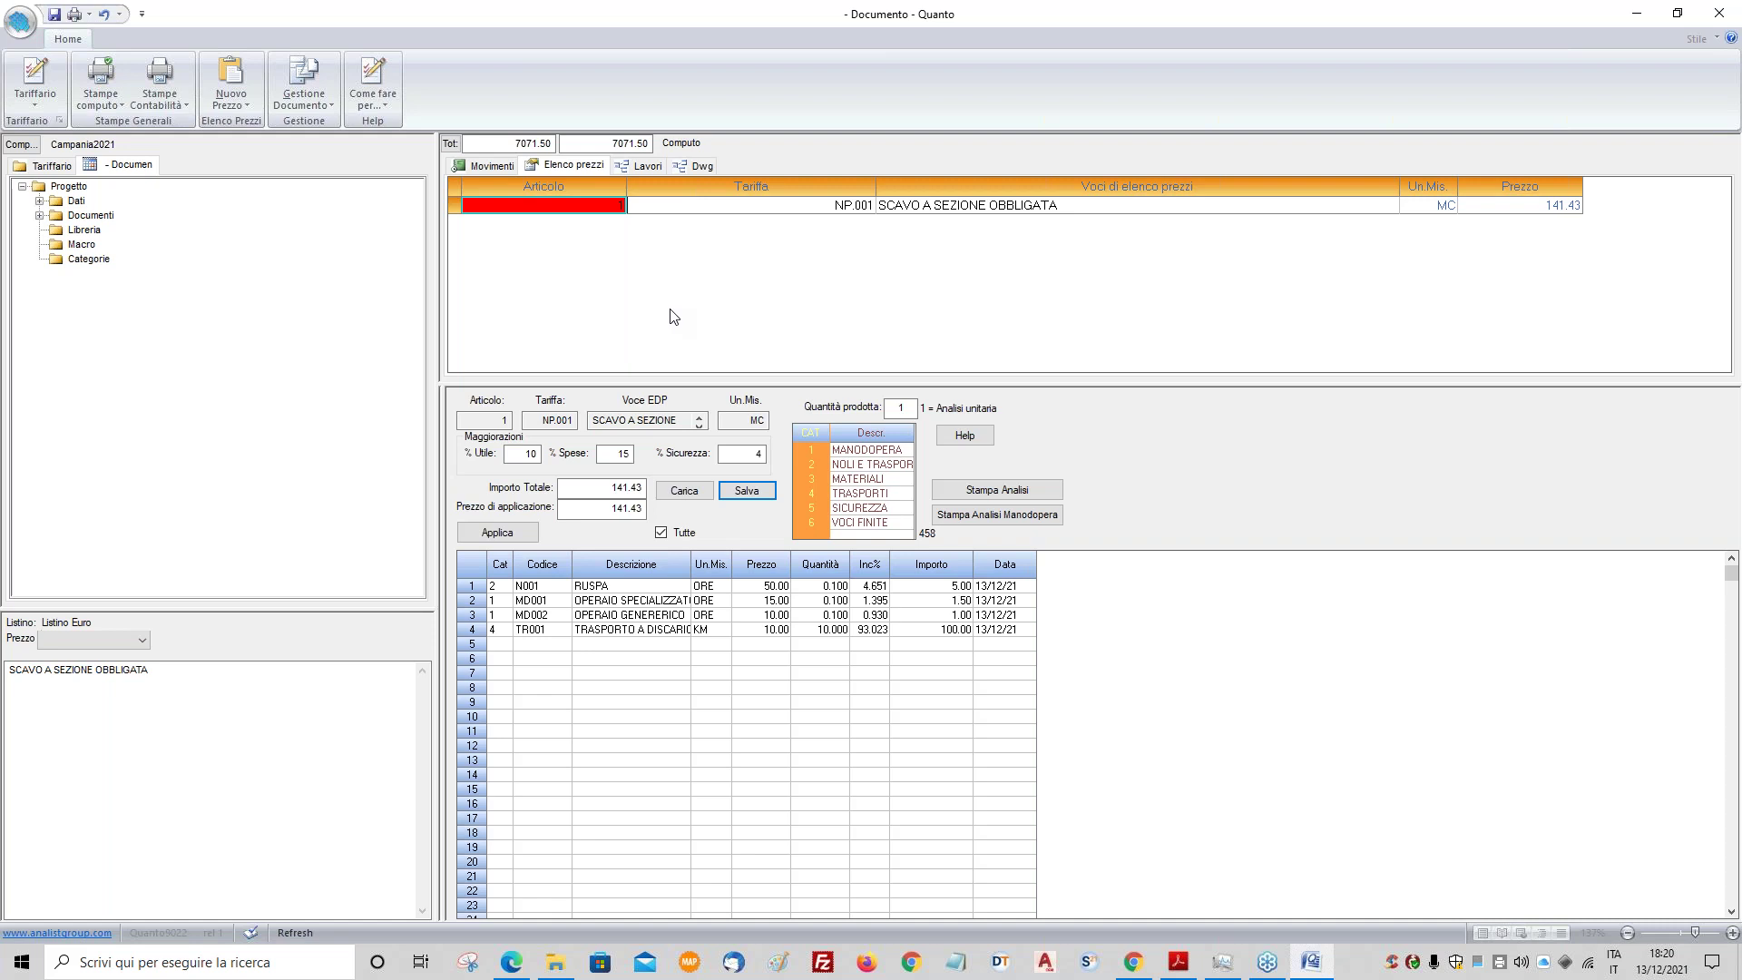
left_click(35, 101)
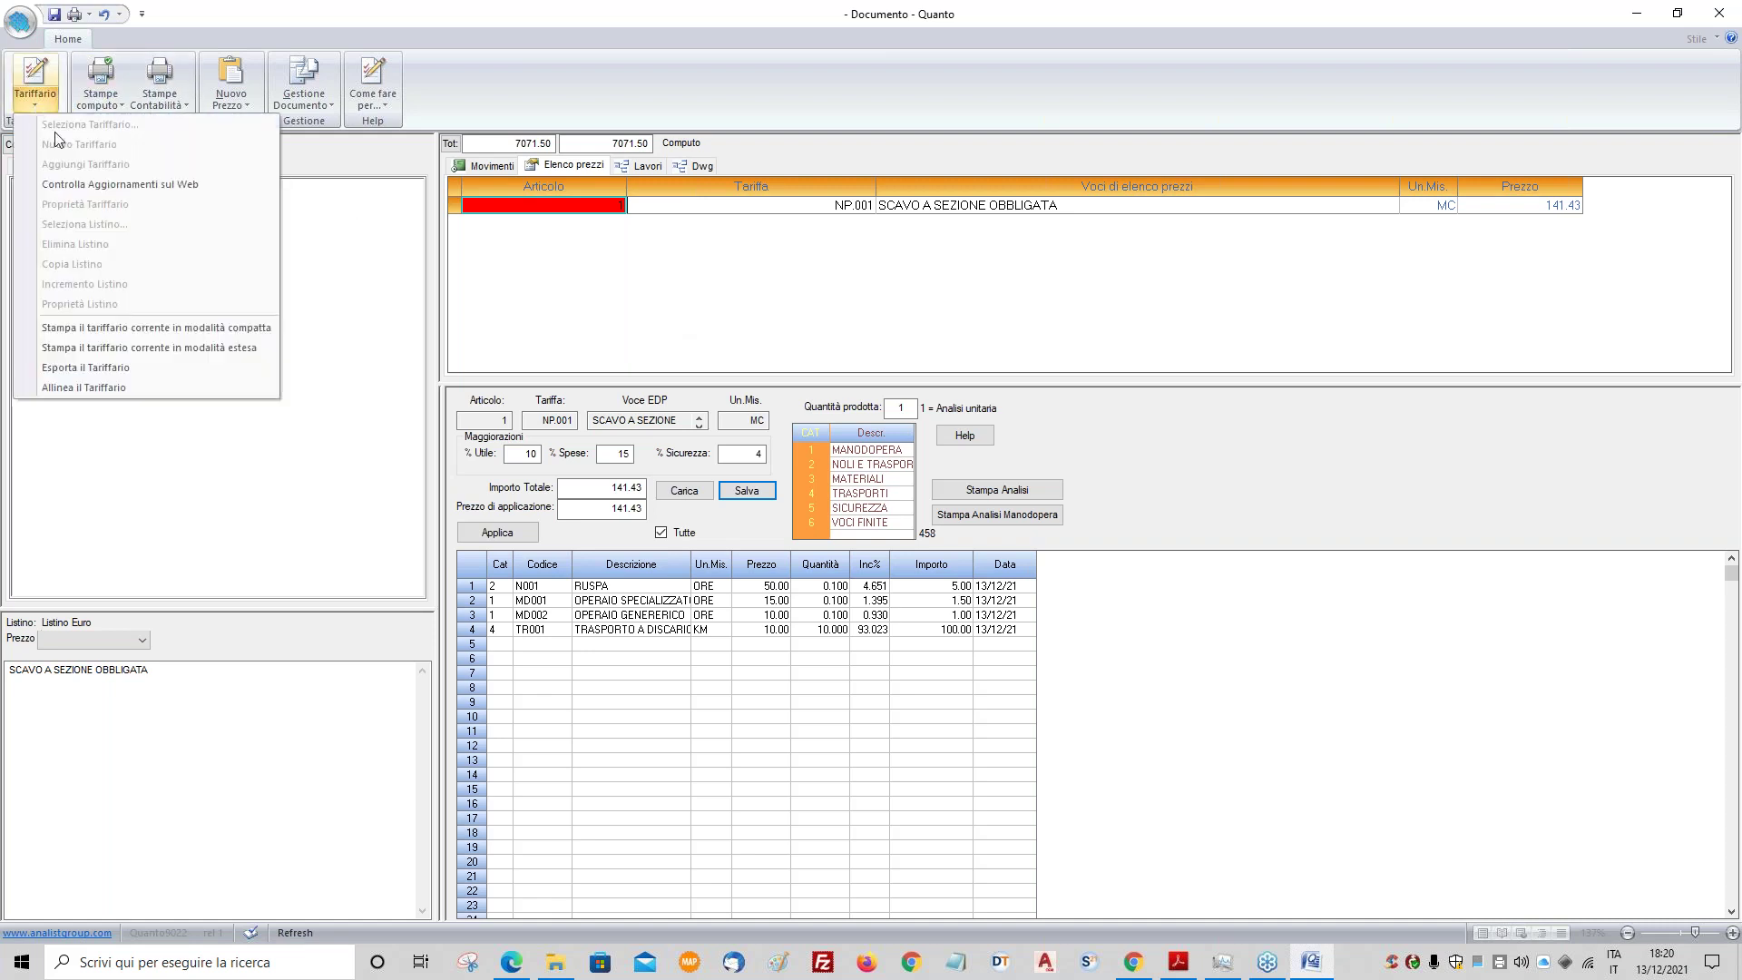
left_click(90, 144)
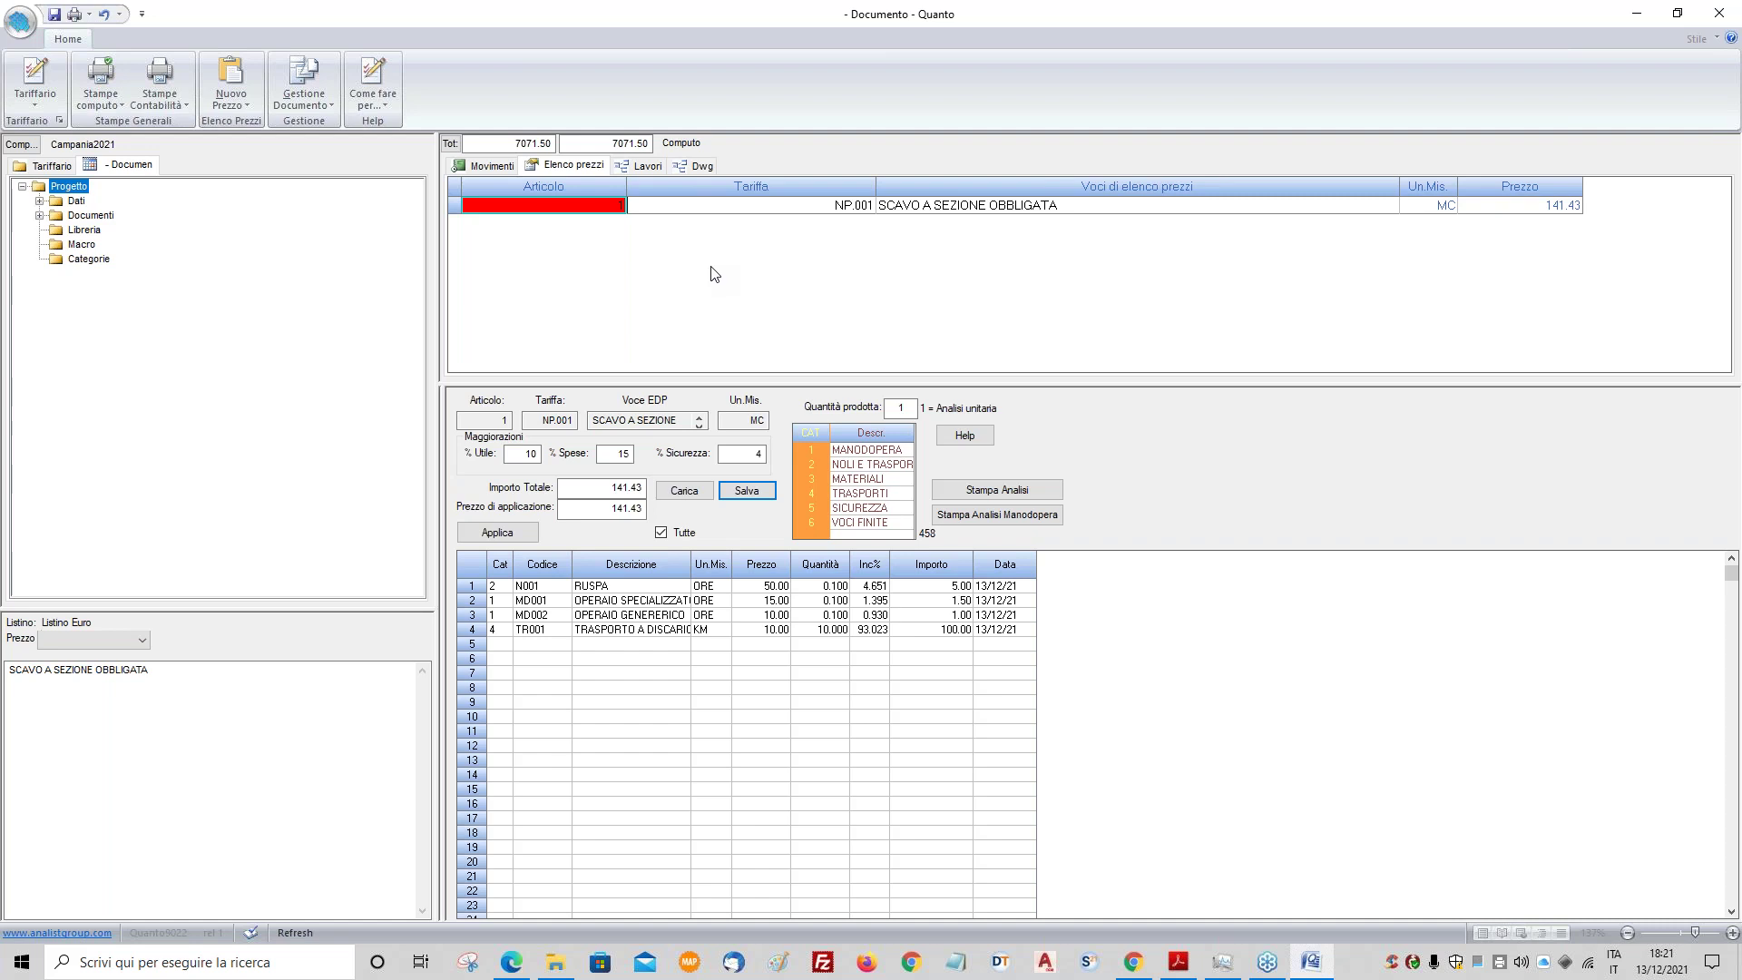
- Open the file selection for importing a Primus estimate in PWE or XPWE format and cancel it
left_click(20, 22)
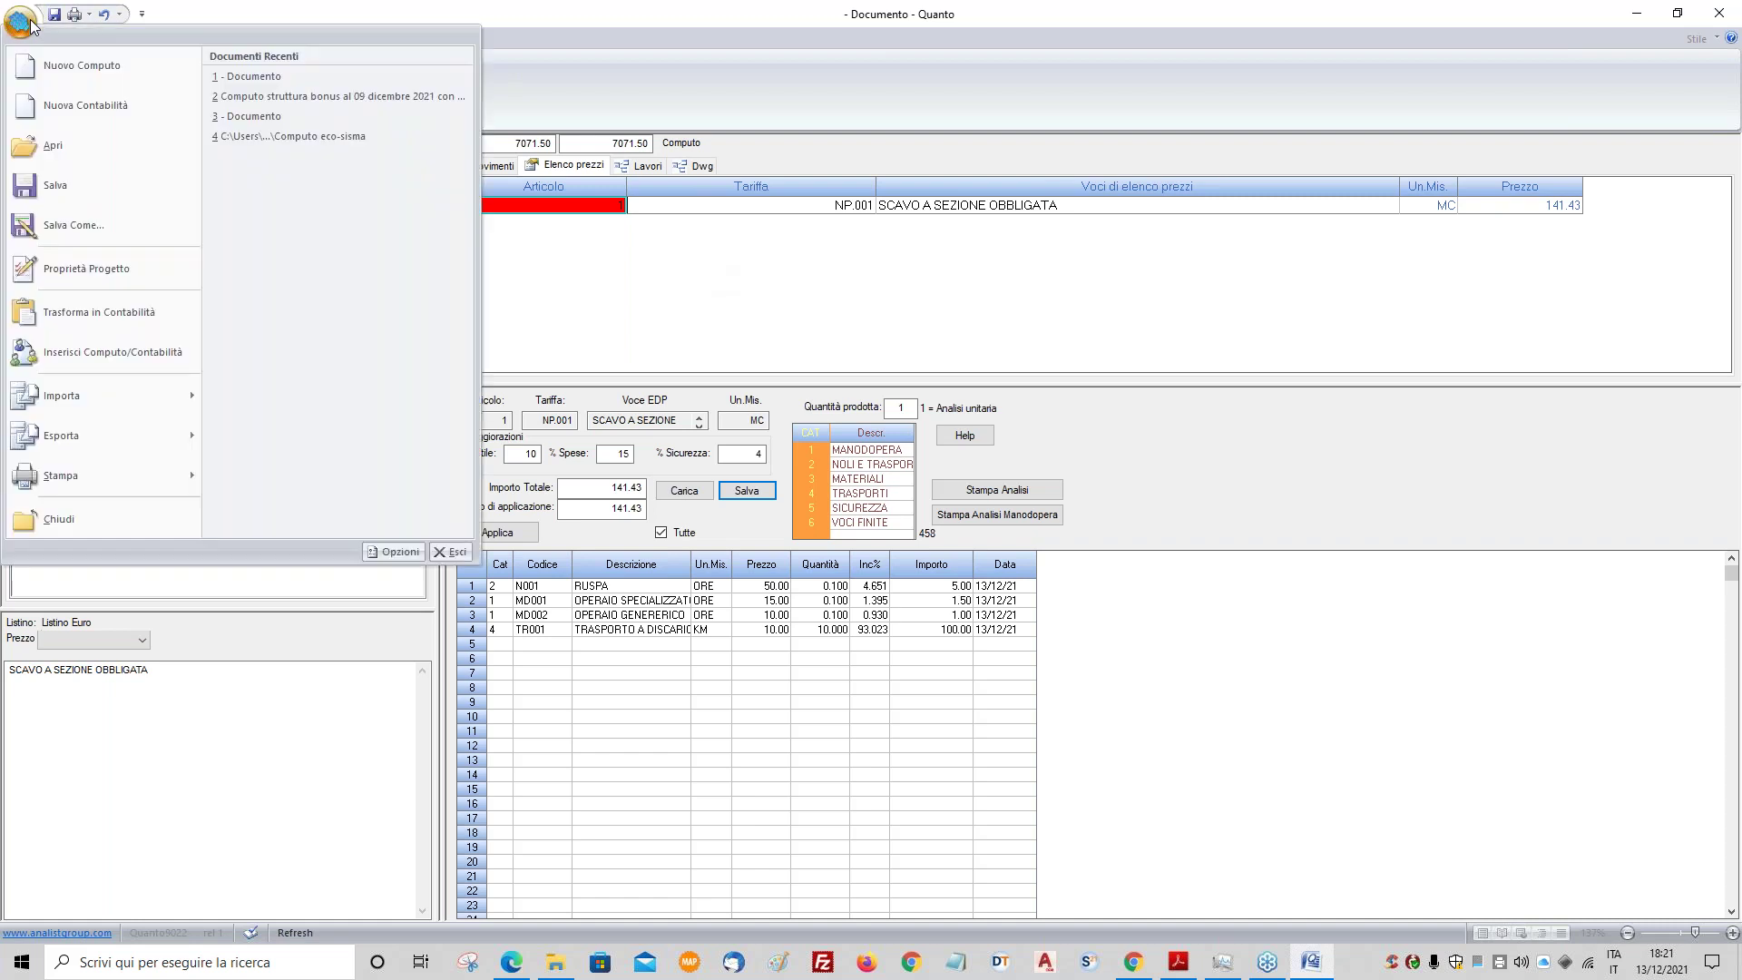
mouse_move(62, 385)
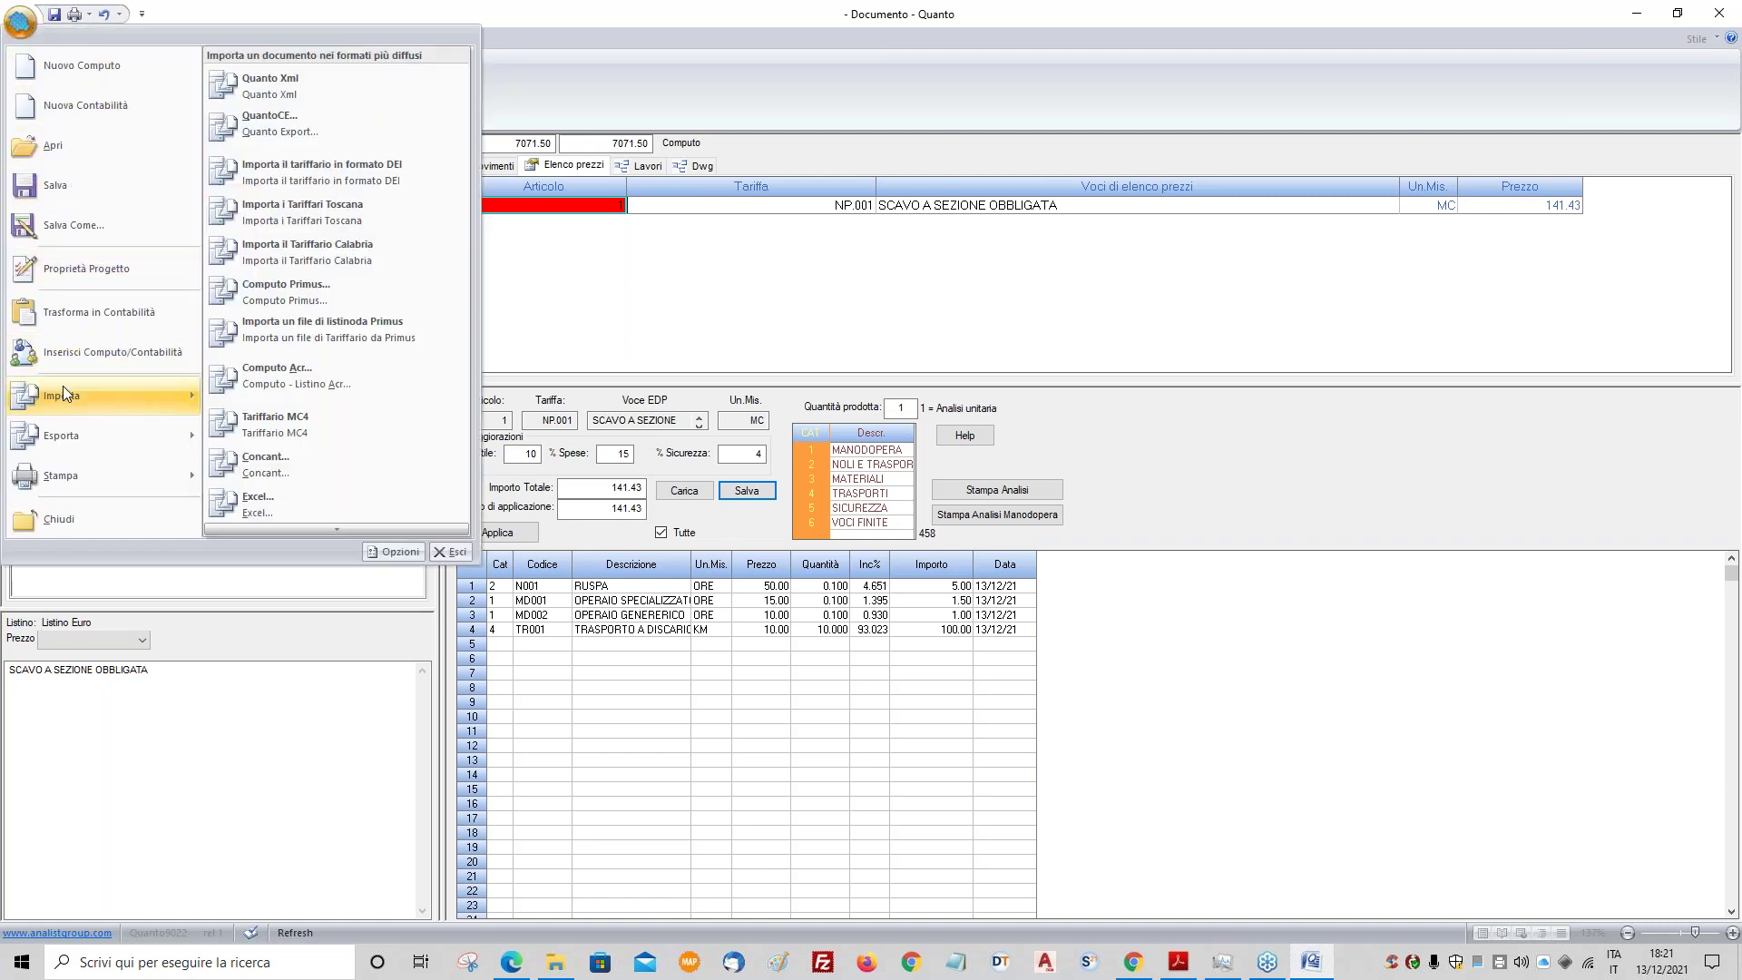
left_click(312, 285)
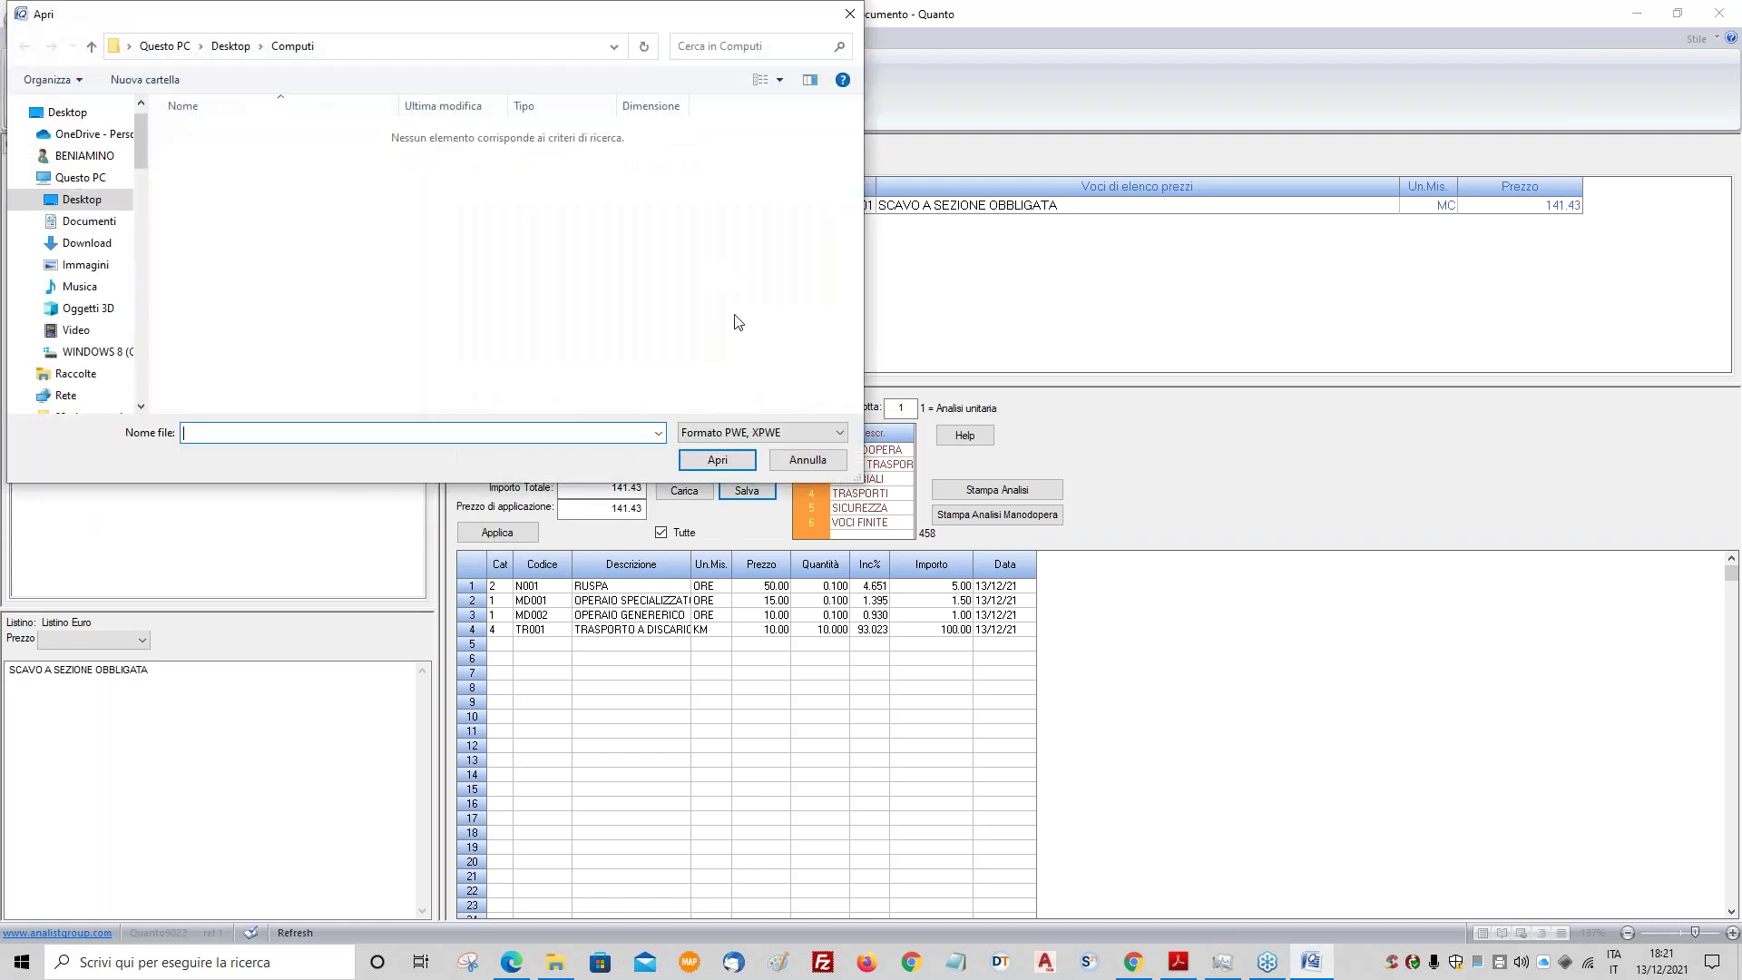
left_click(808, 459)
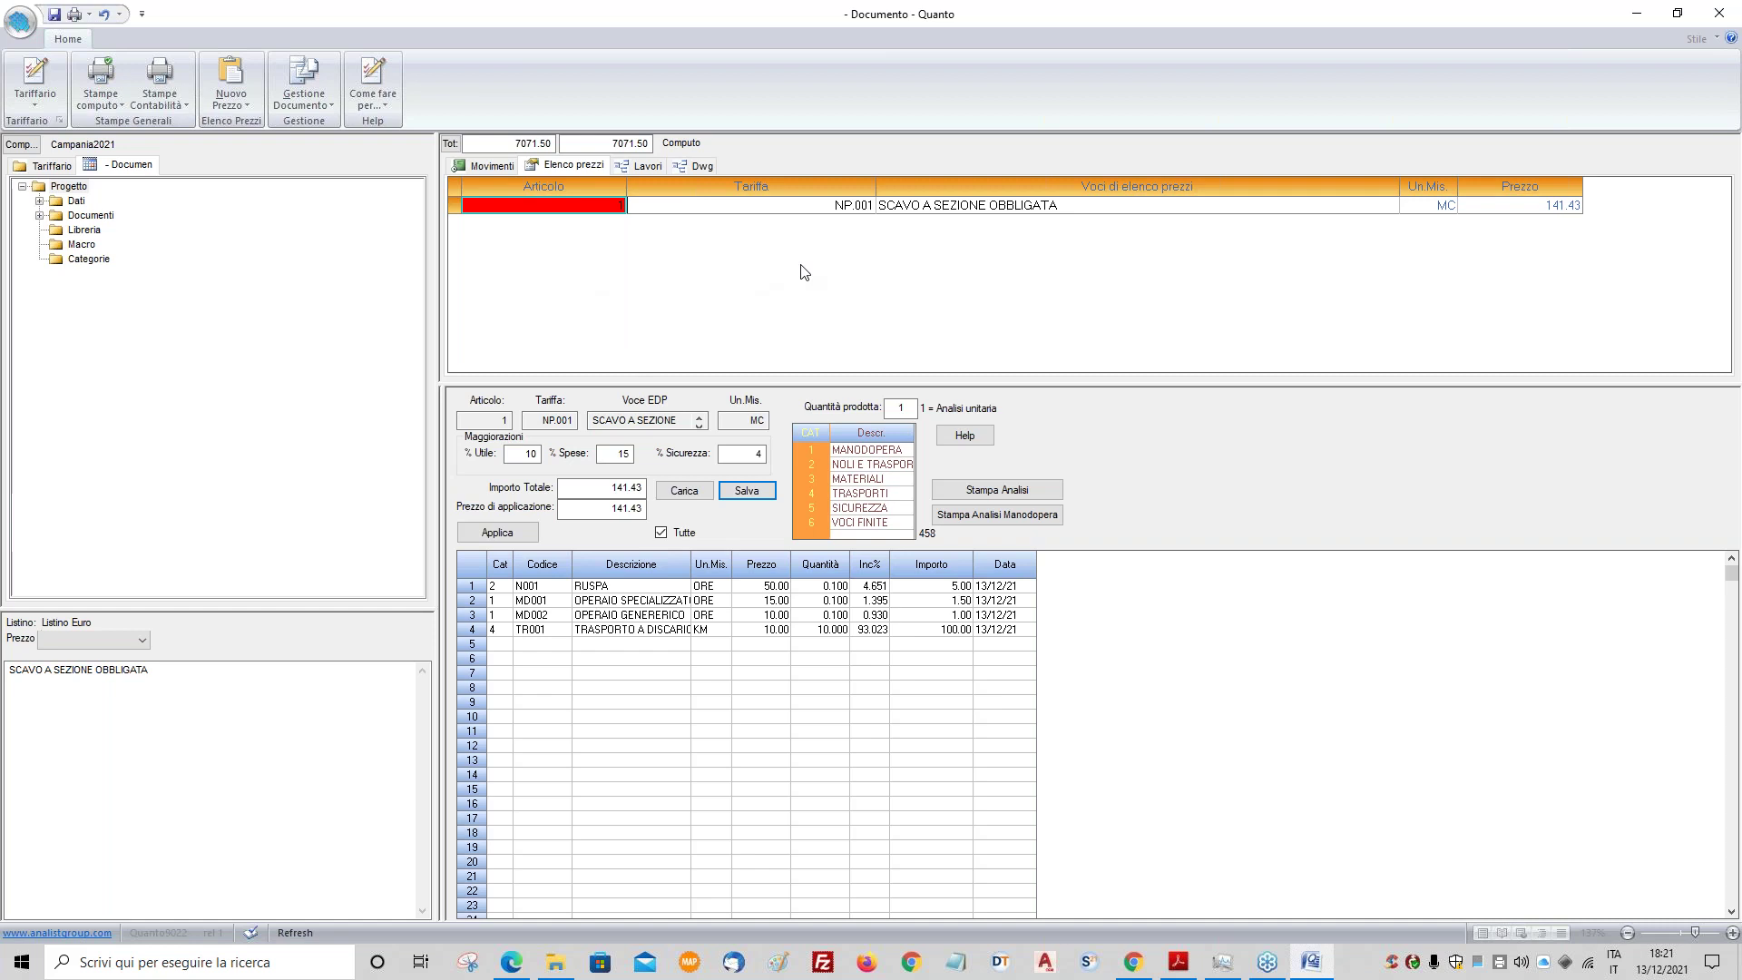
left_click(35, 84)
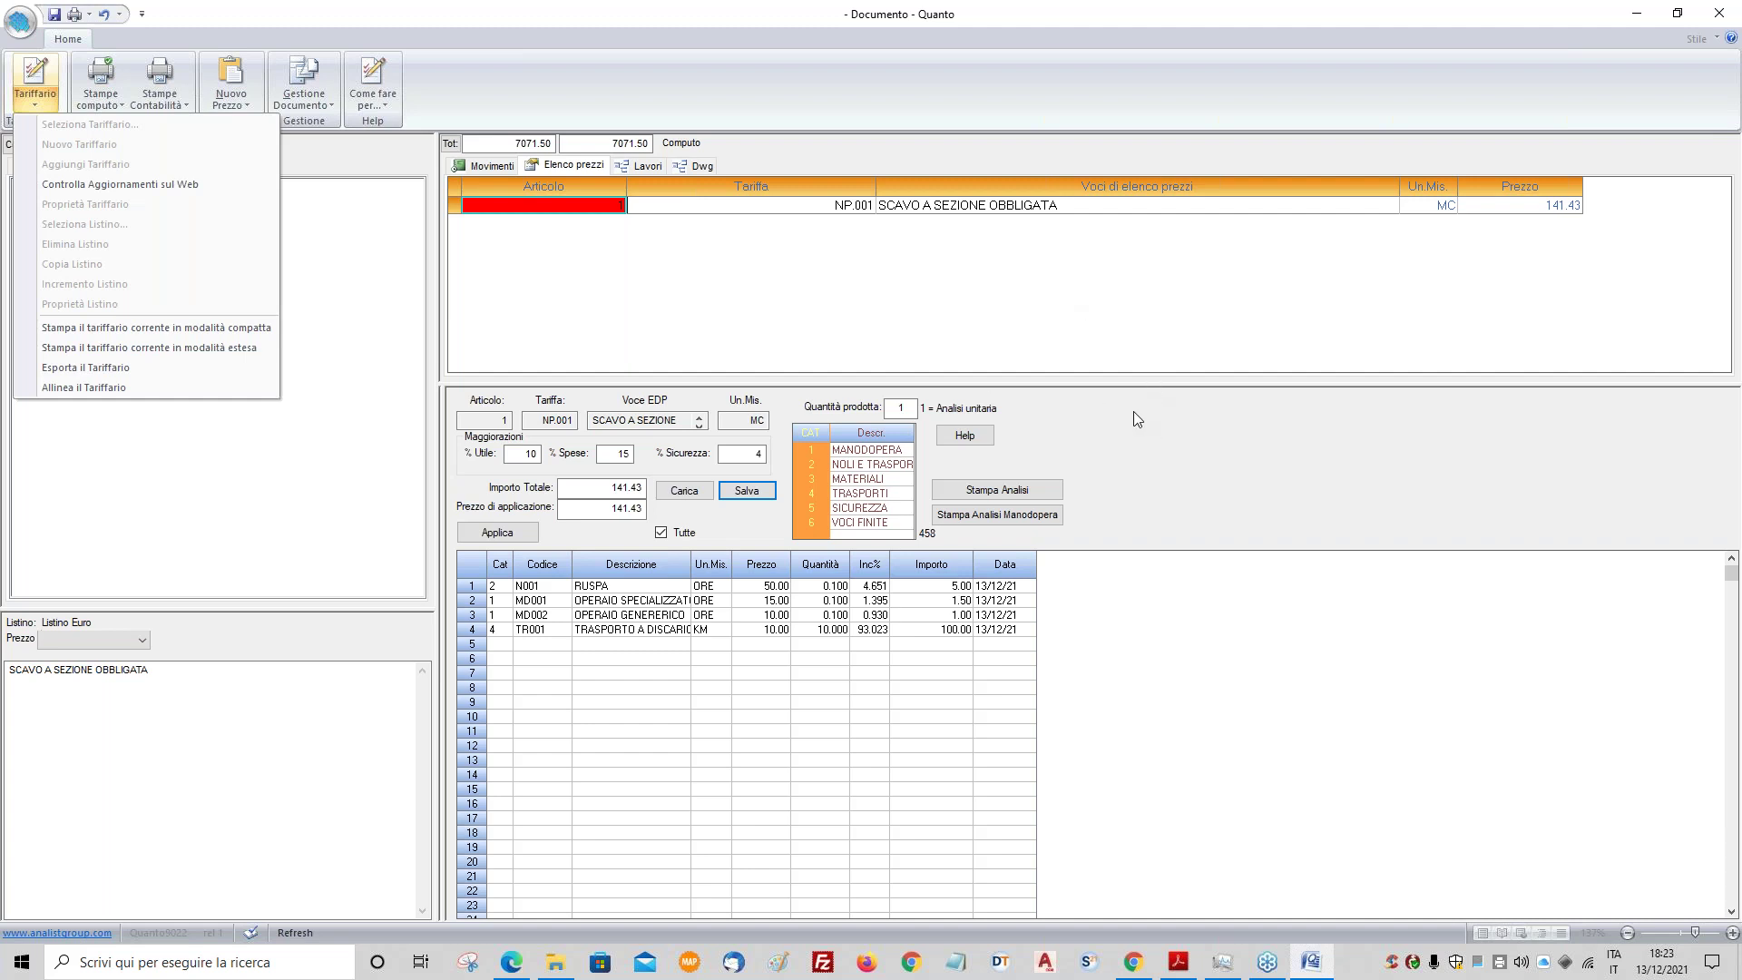
left_click(1142, 327)
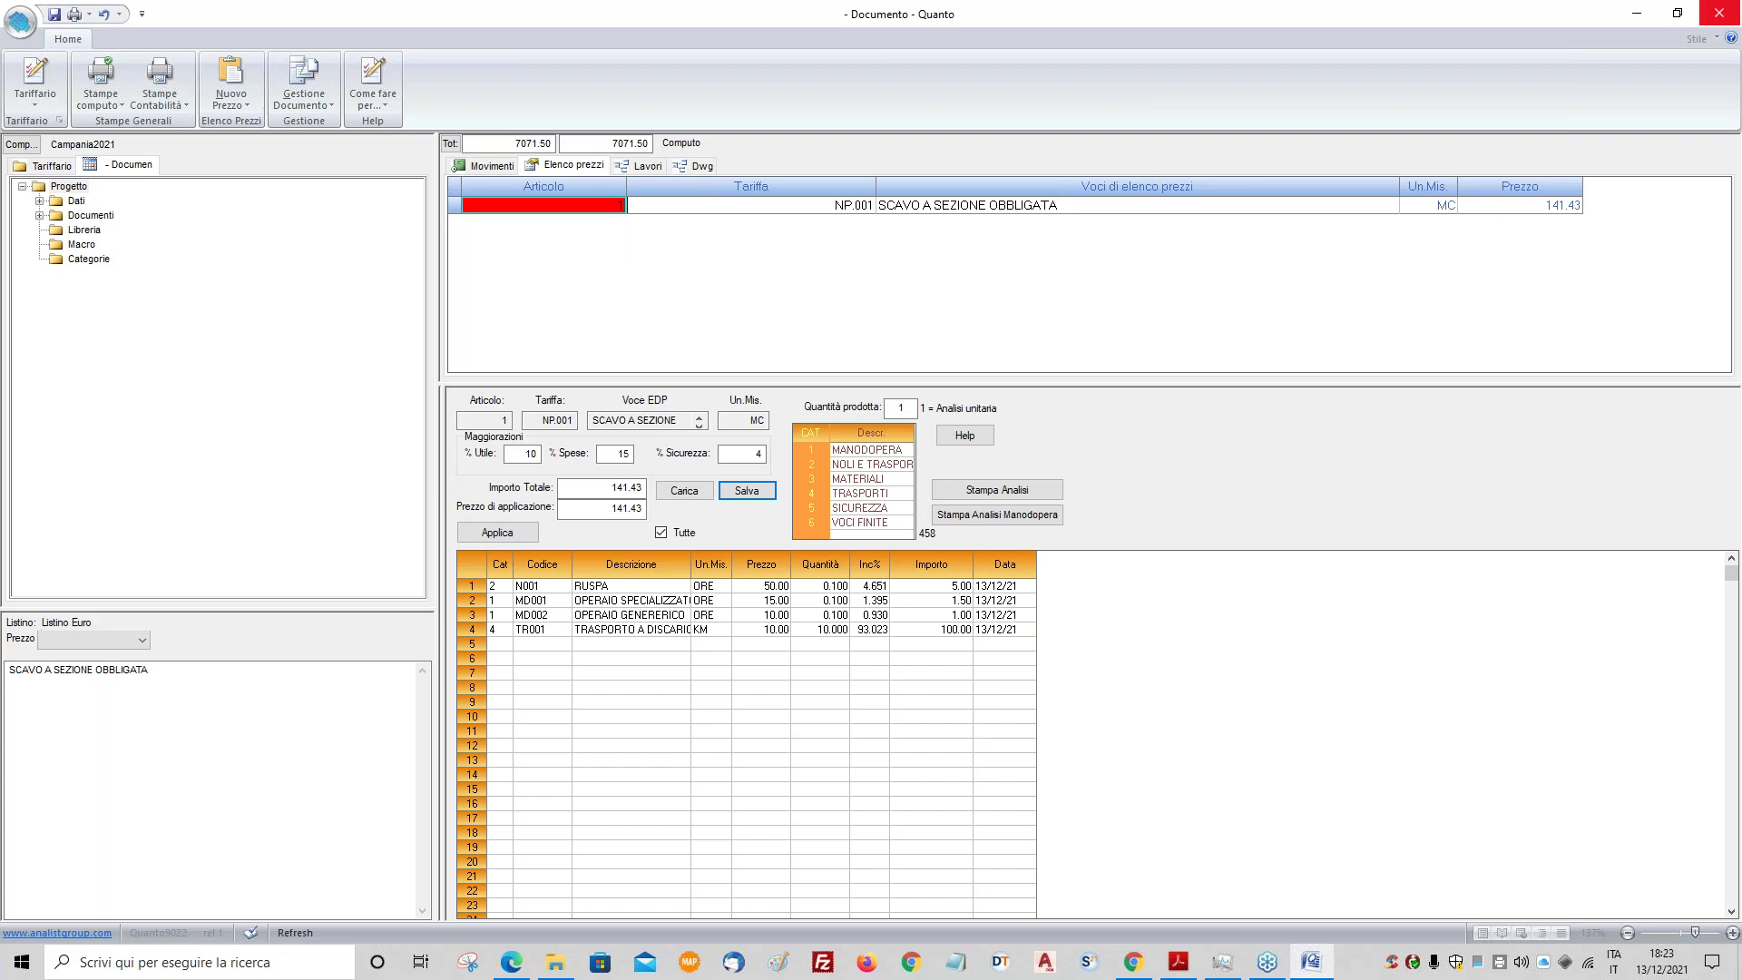
- Close the program with the current estimate document
left_click(1719, 13)
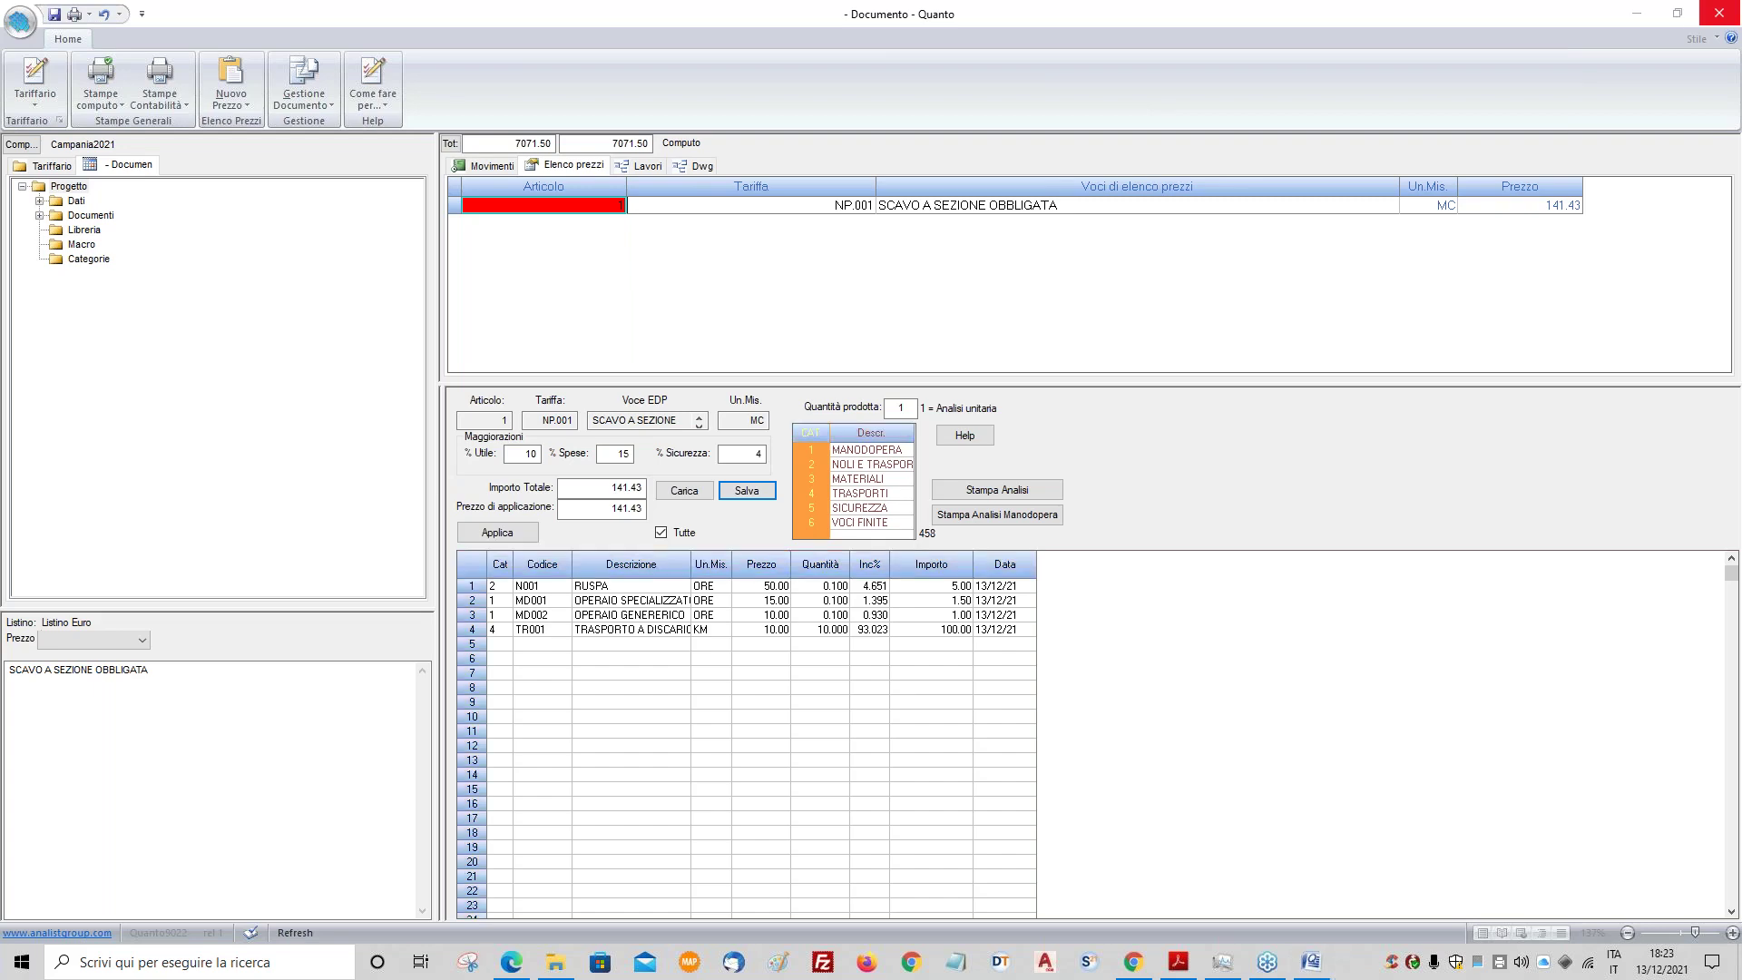